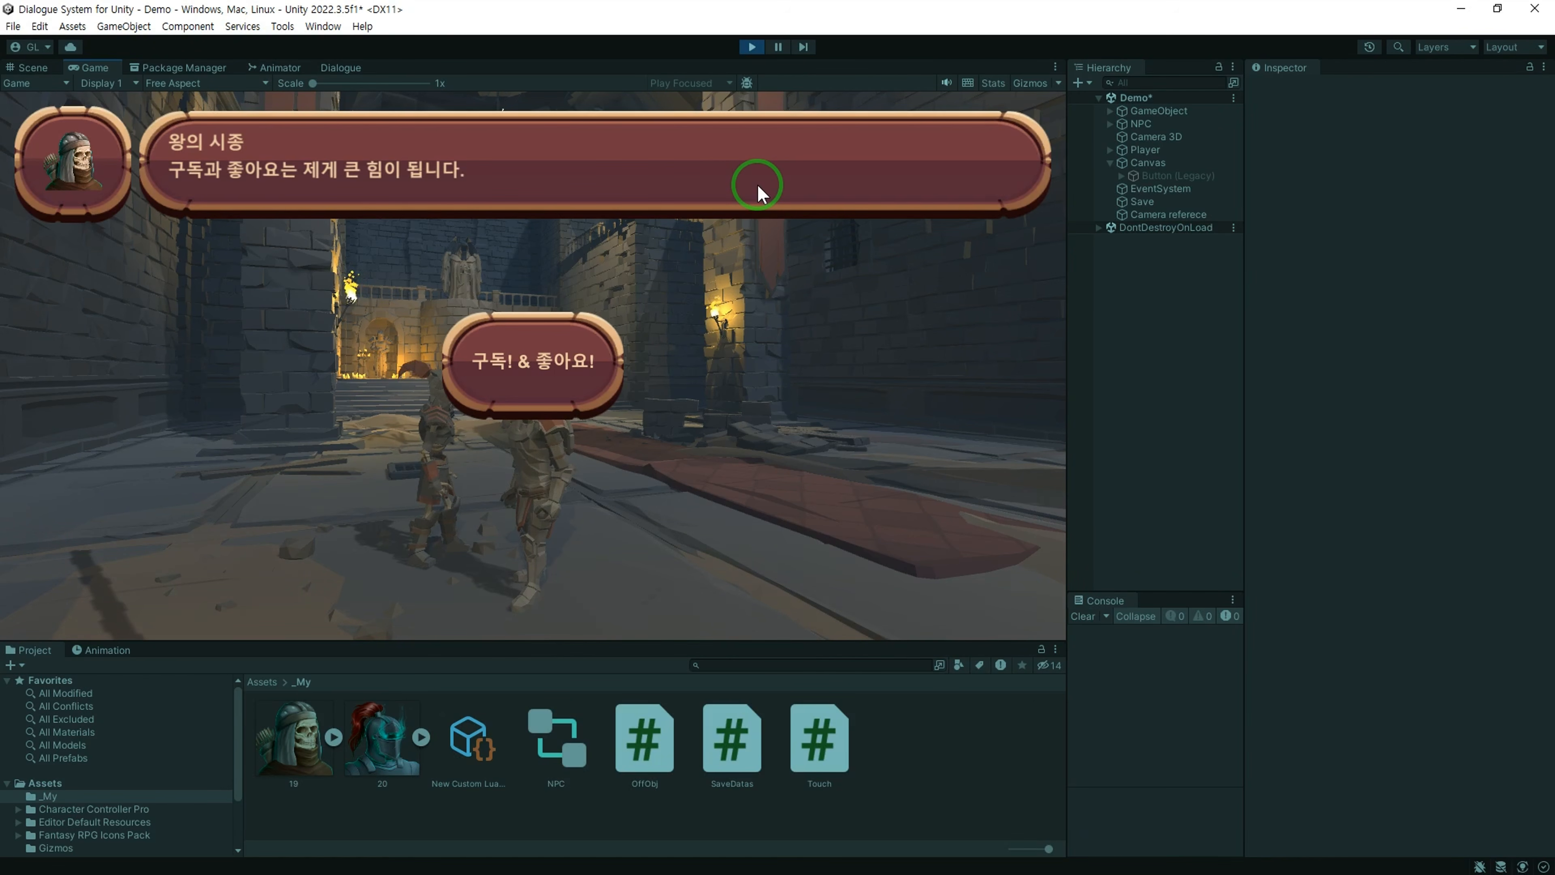
# Step: Advance the running game conversation and answer the servant's question with "네~~~~!"
pyautogui.press('space')
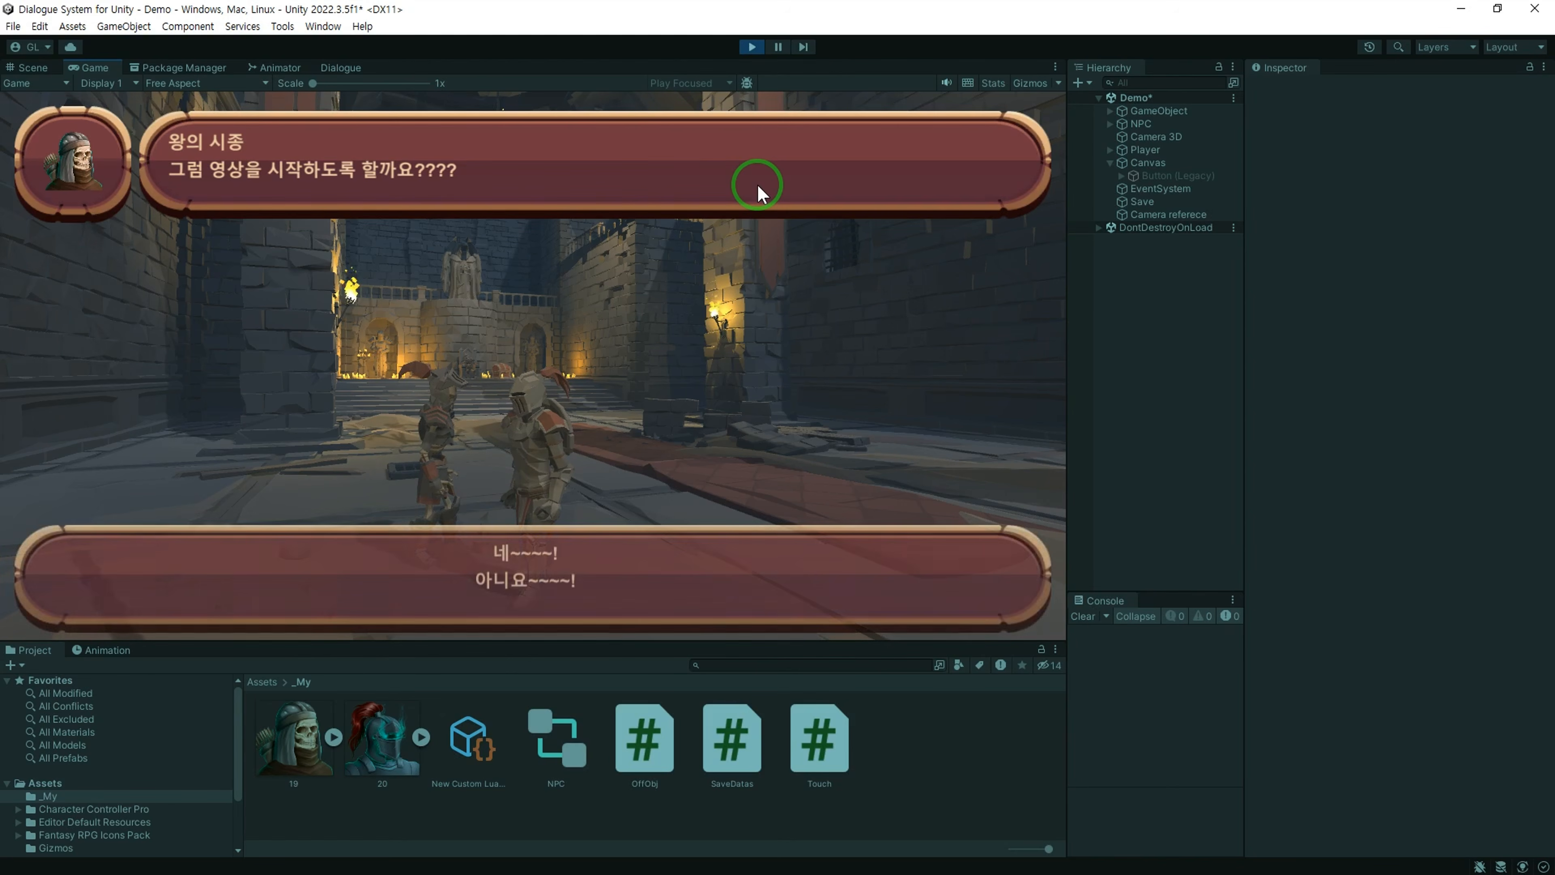
pyautogui.click(546, 554)
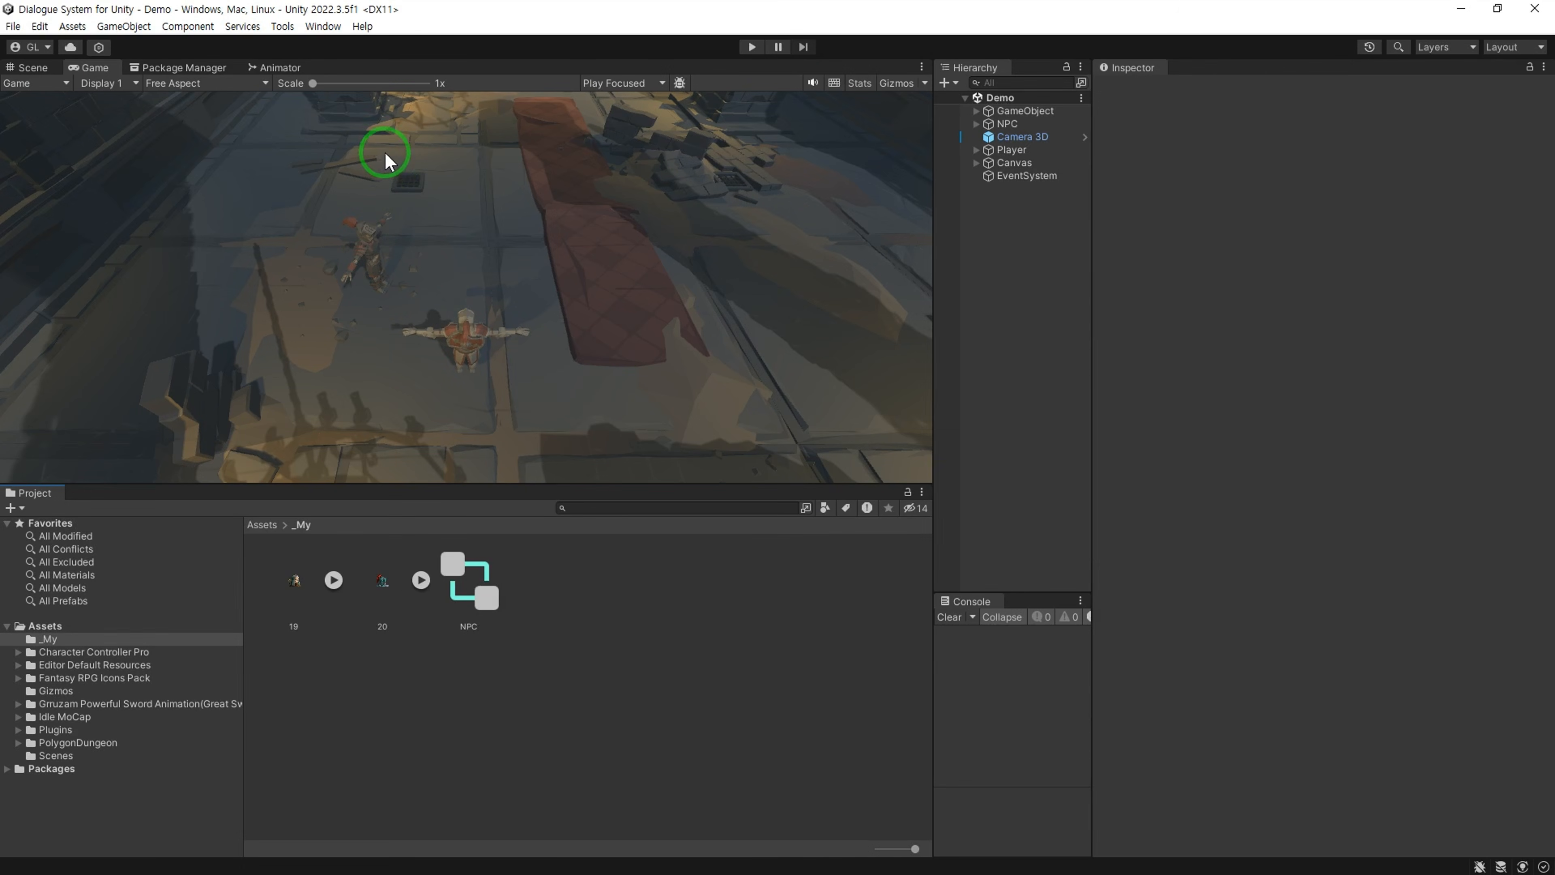
# Step: Open the Dialogue System Welcome Window and disable its Show at start option
pyautogui.click(287, 27)
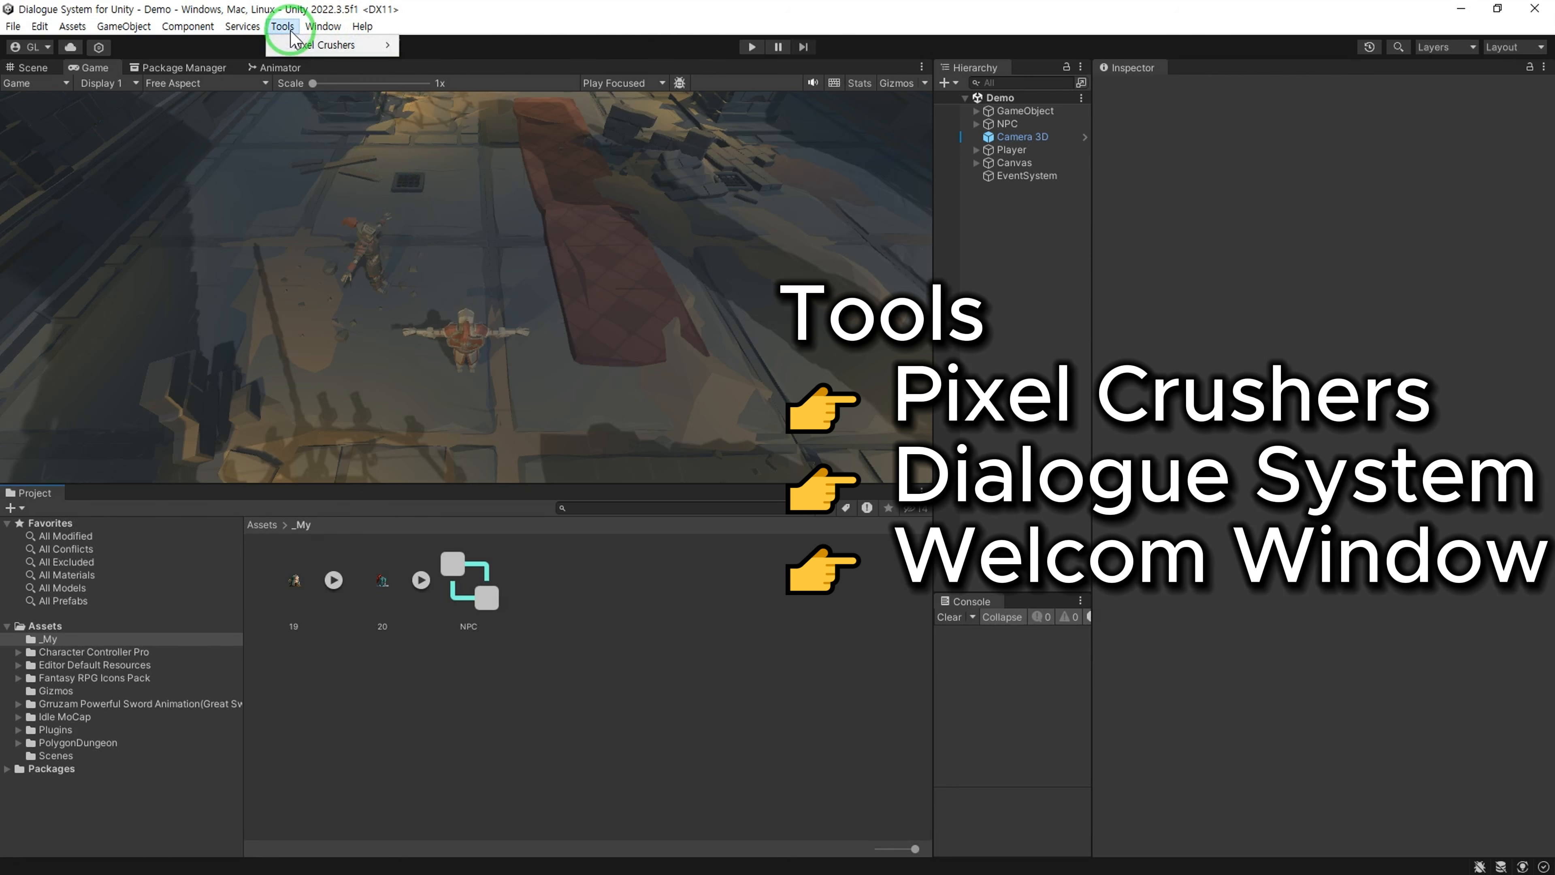
pyautogui.click(361, 54)
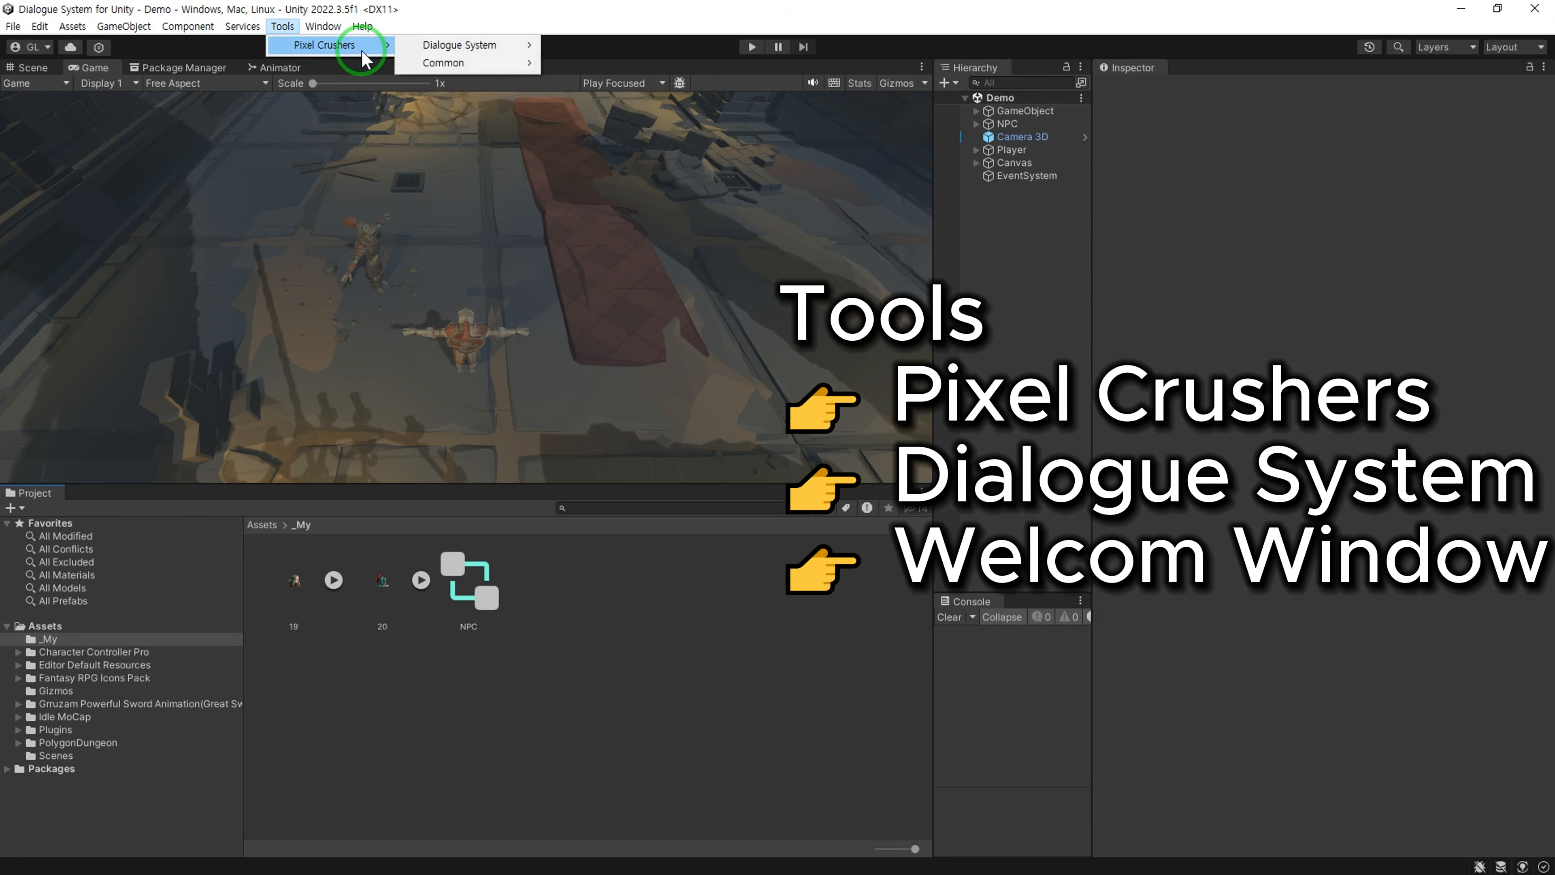
pyautogui.click(510, 49)
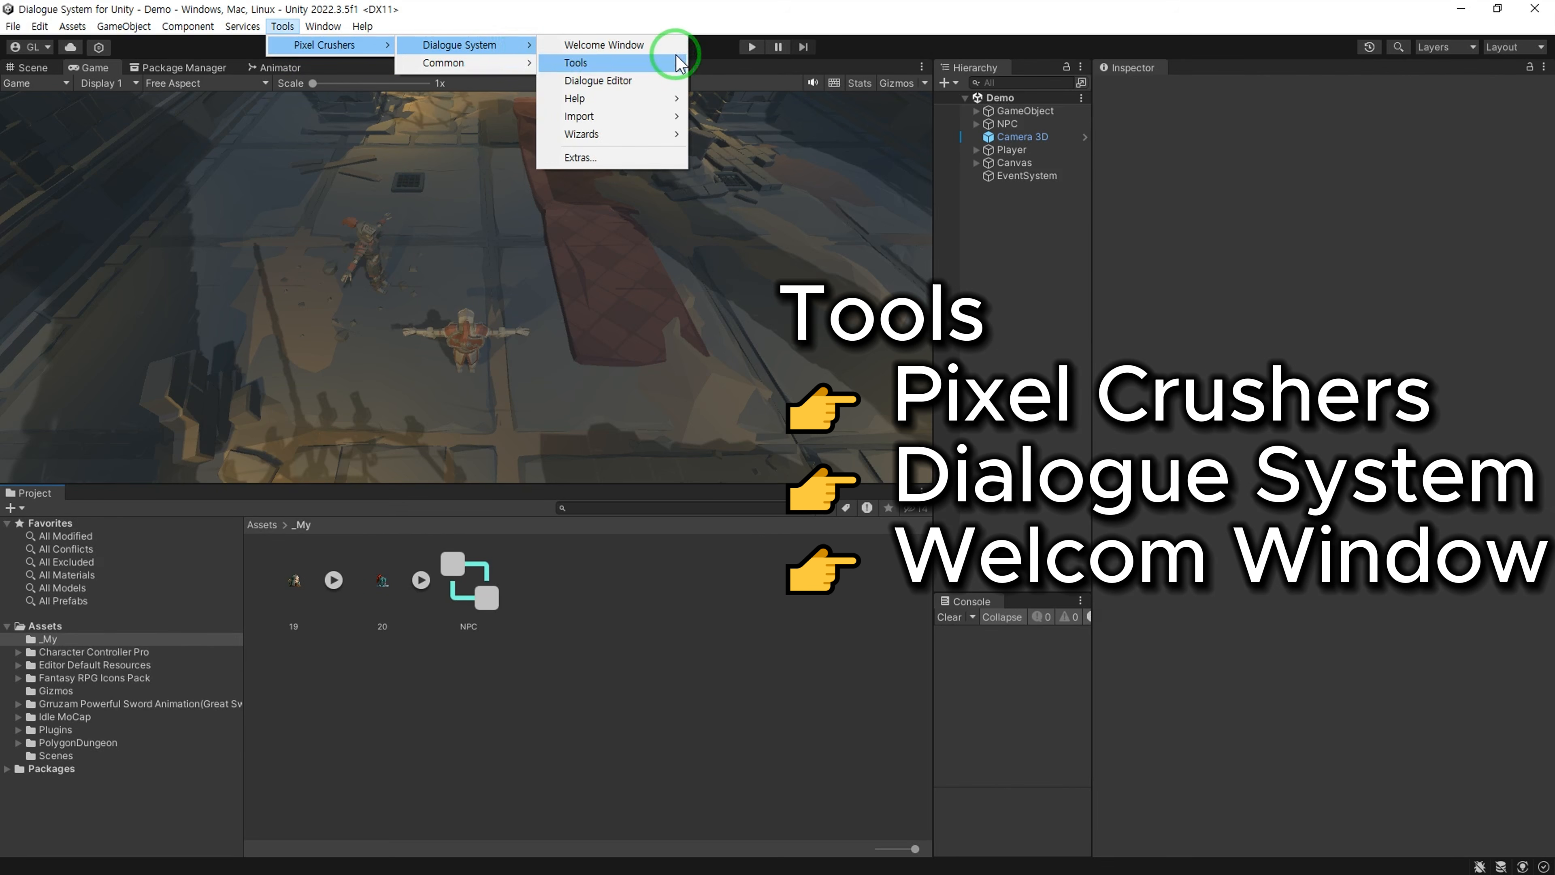
pyautogui.moveTo(677, 61)
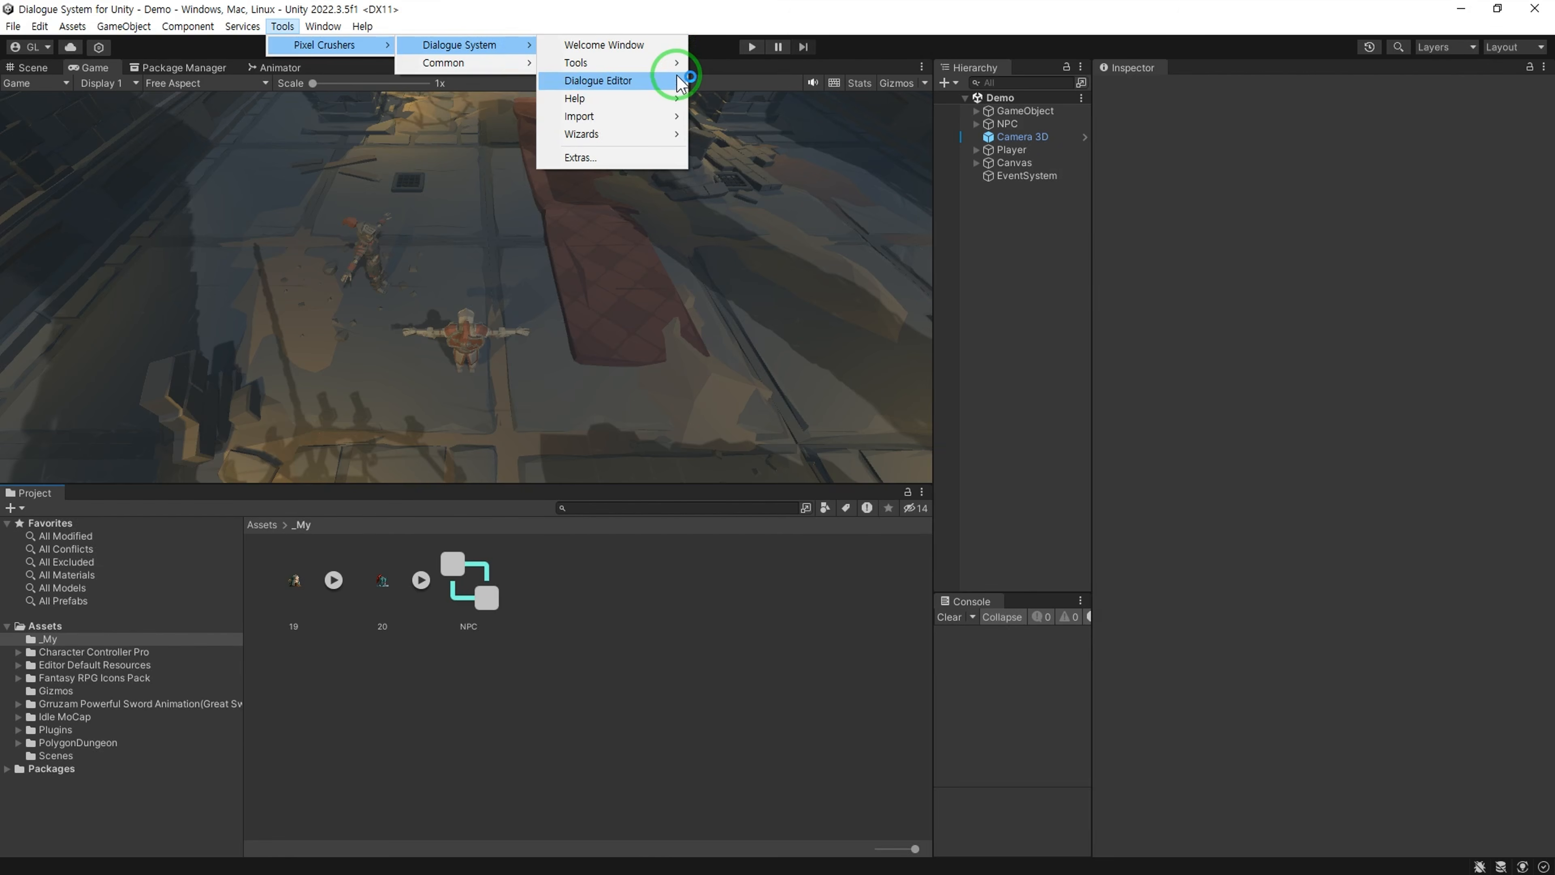
pyautogui.click(674, 51)
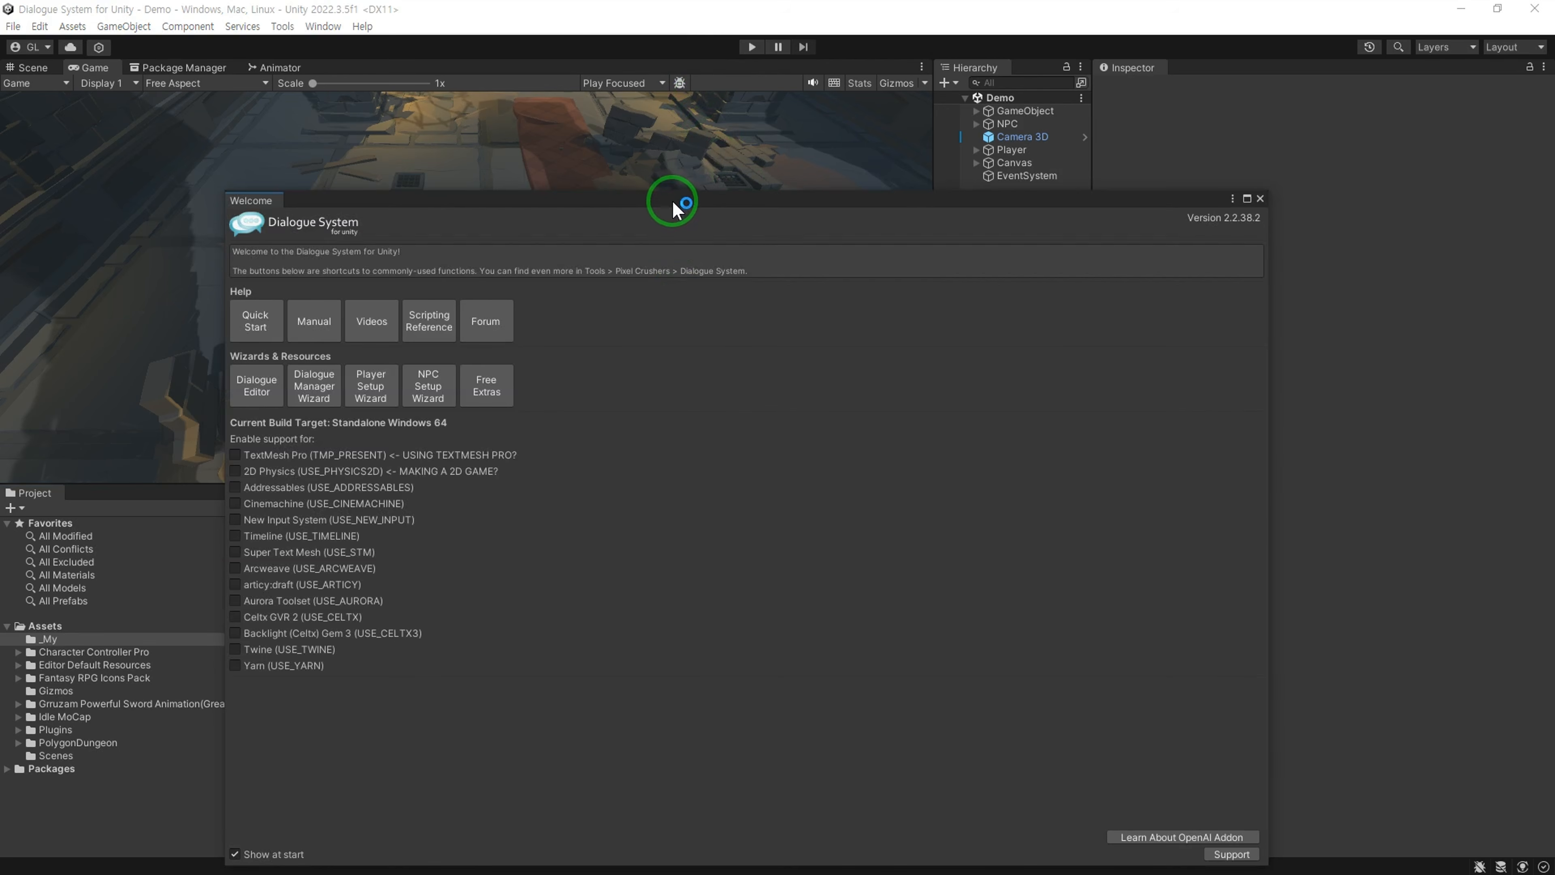
pyautogui.moveTo(671, 140); pyautogui.dragTo(667, 94)
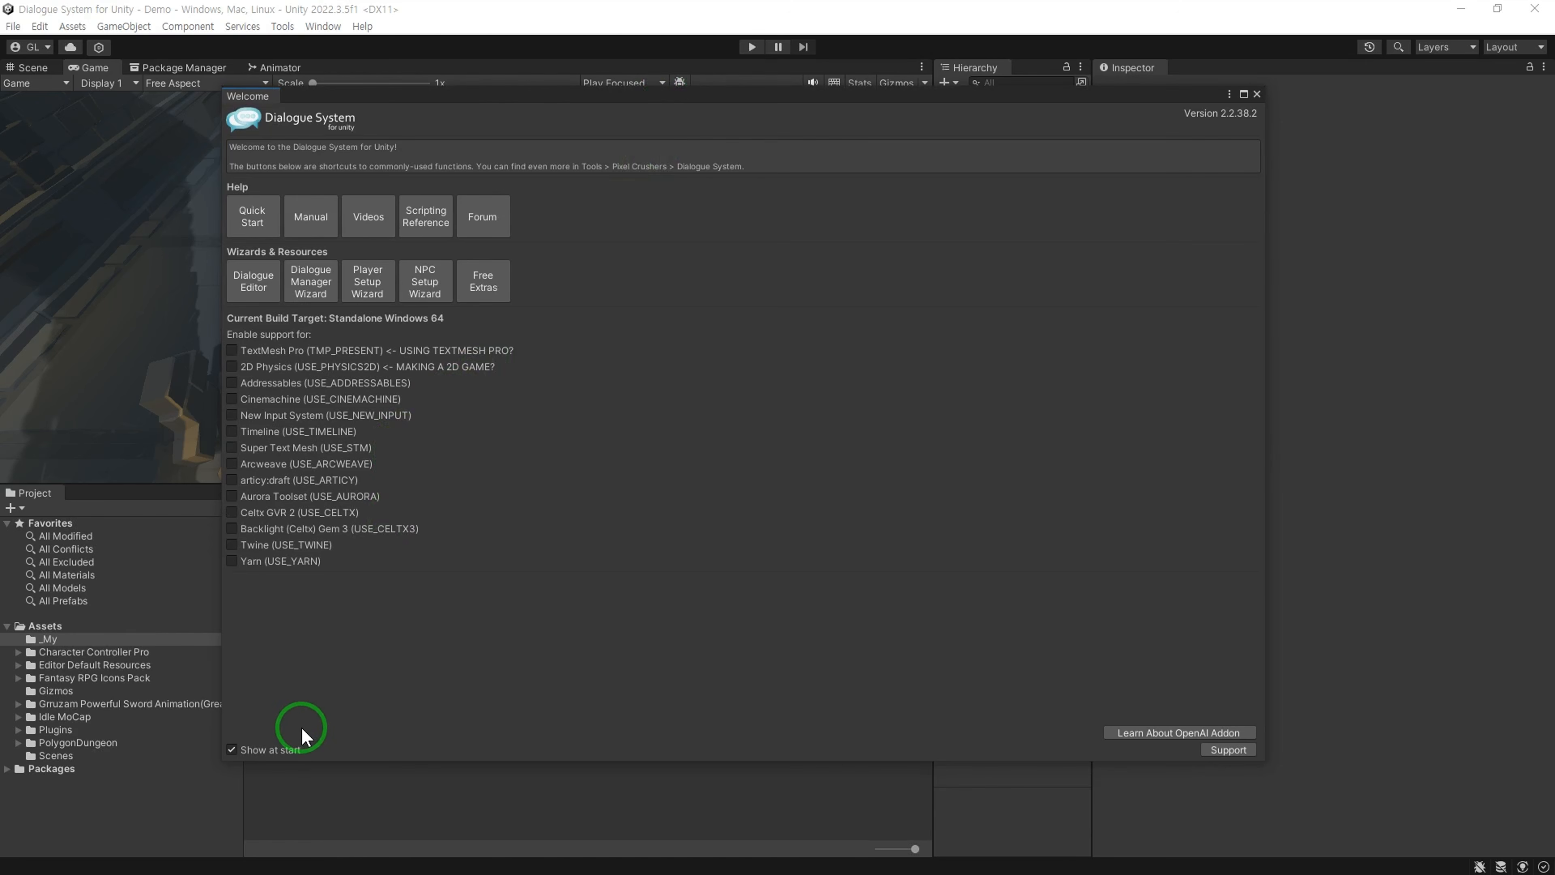
pyautogui.click(231, 749)
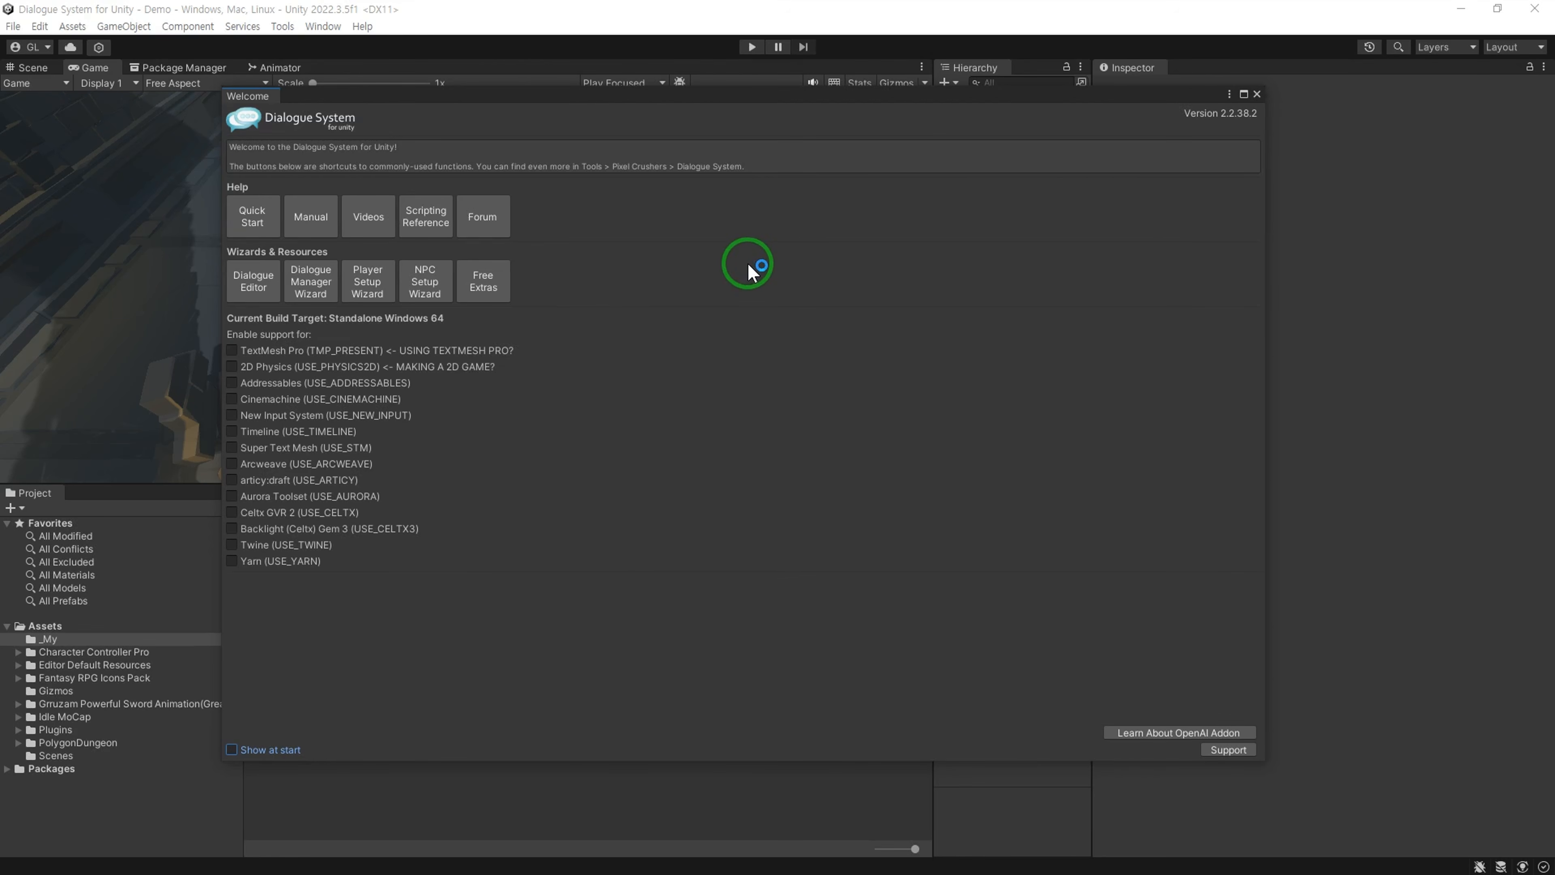
# Step: Open the Dialogue Editor, close the Welcome window and dock the editor next to the Animator view
pyautogui.click(264, 292)
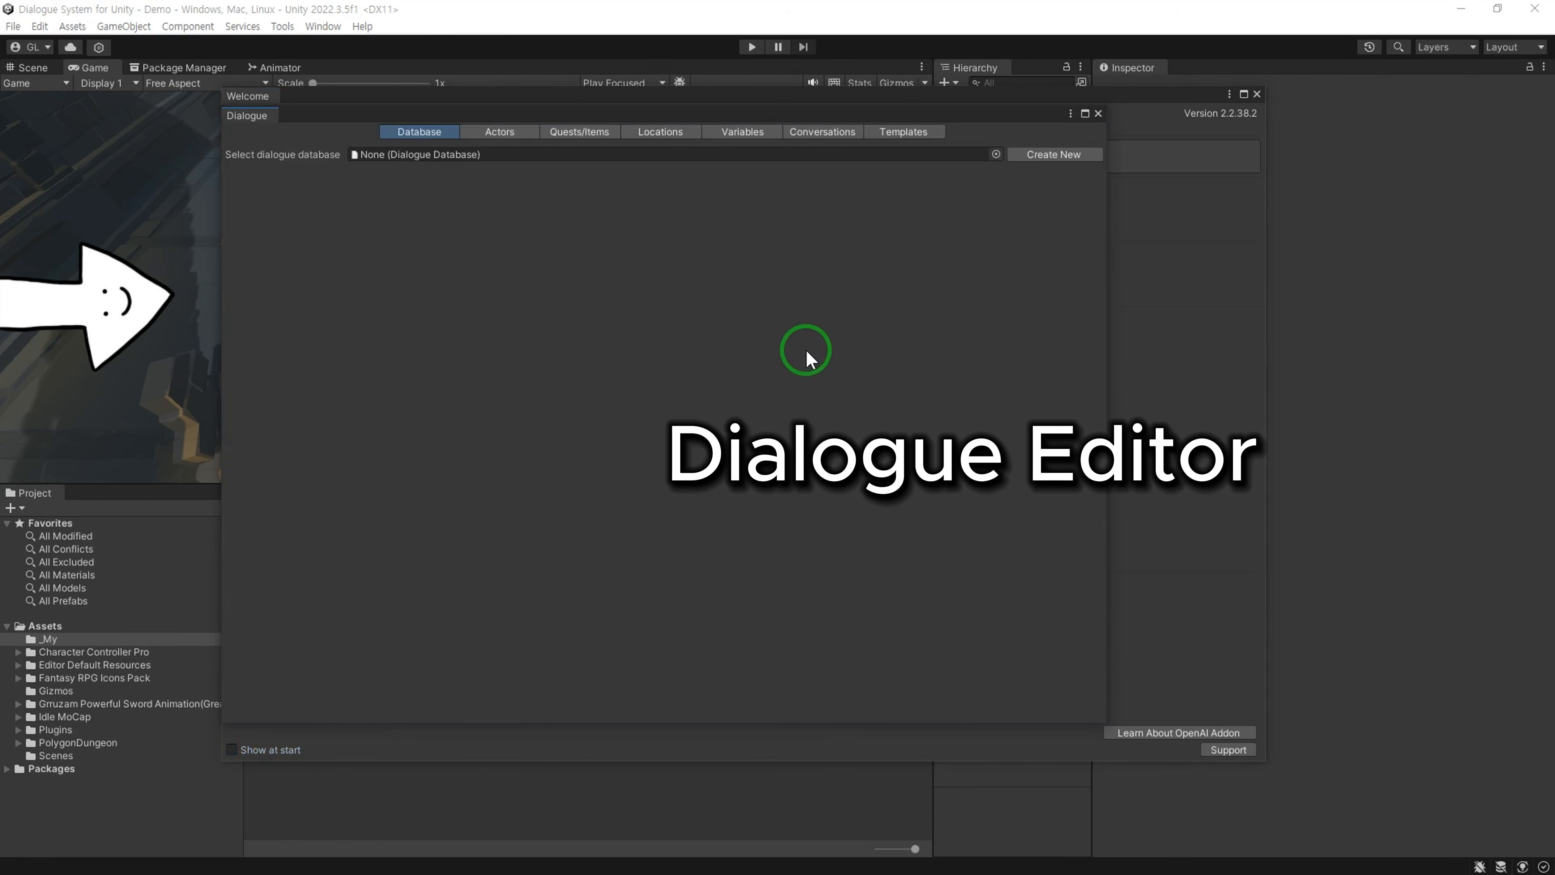
pyautogui.click(1257, 95)
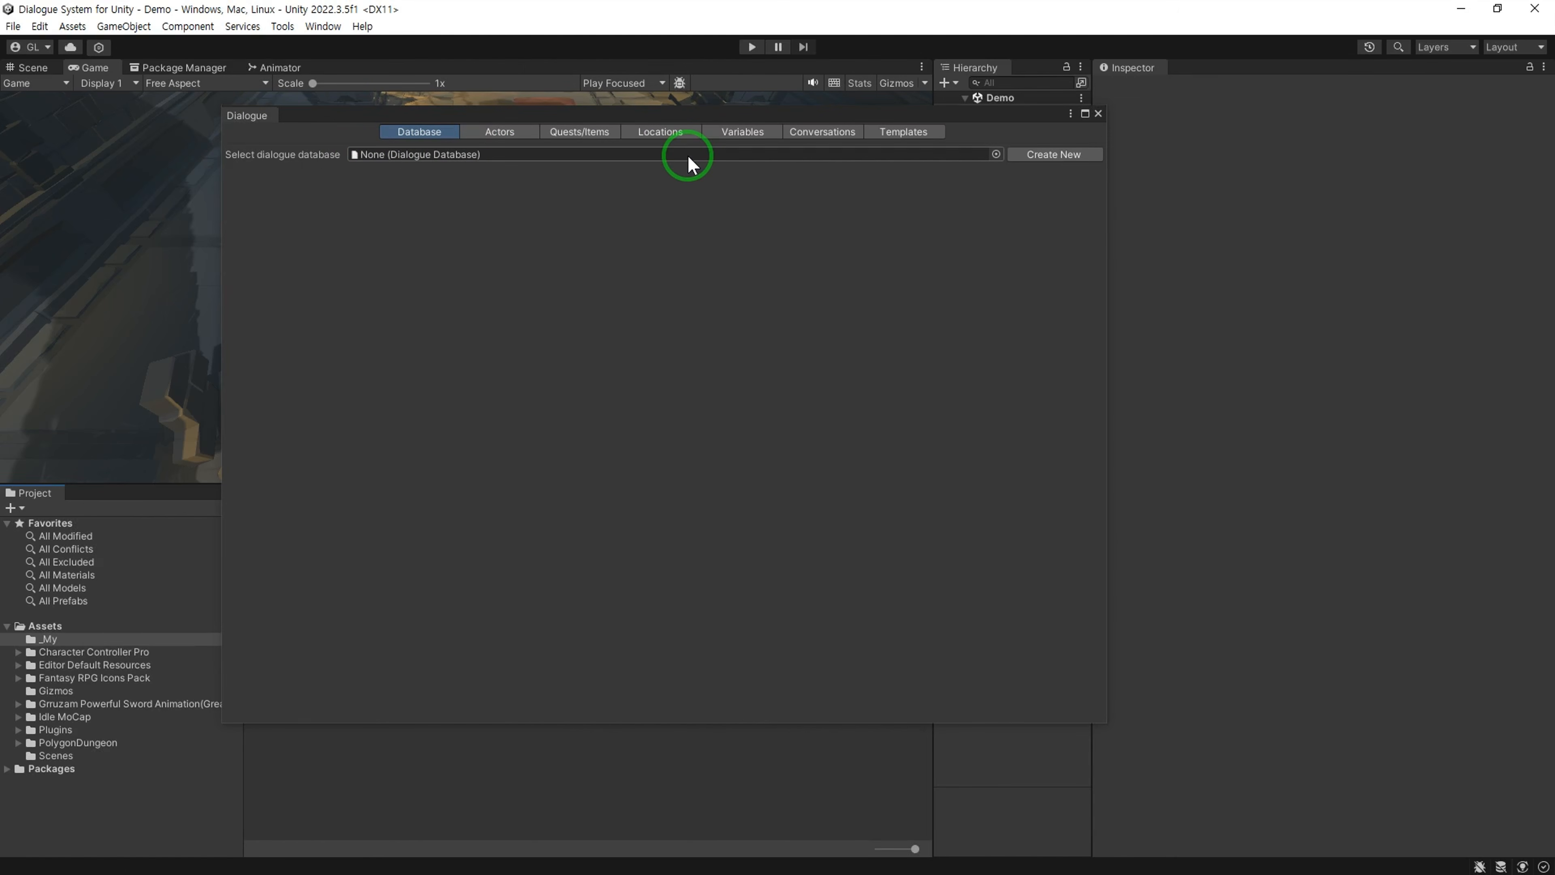
pyautogui.moveTo(251, 115); pyautogui.dragTo(337, 68)
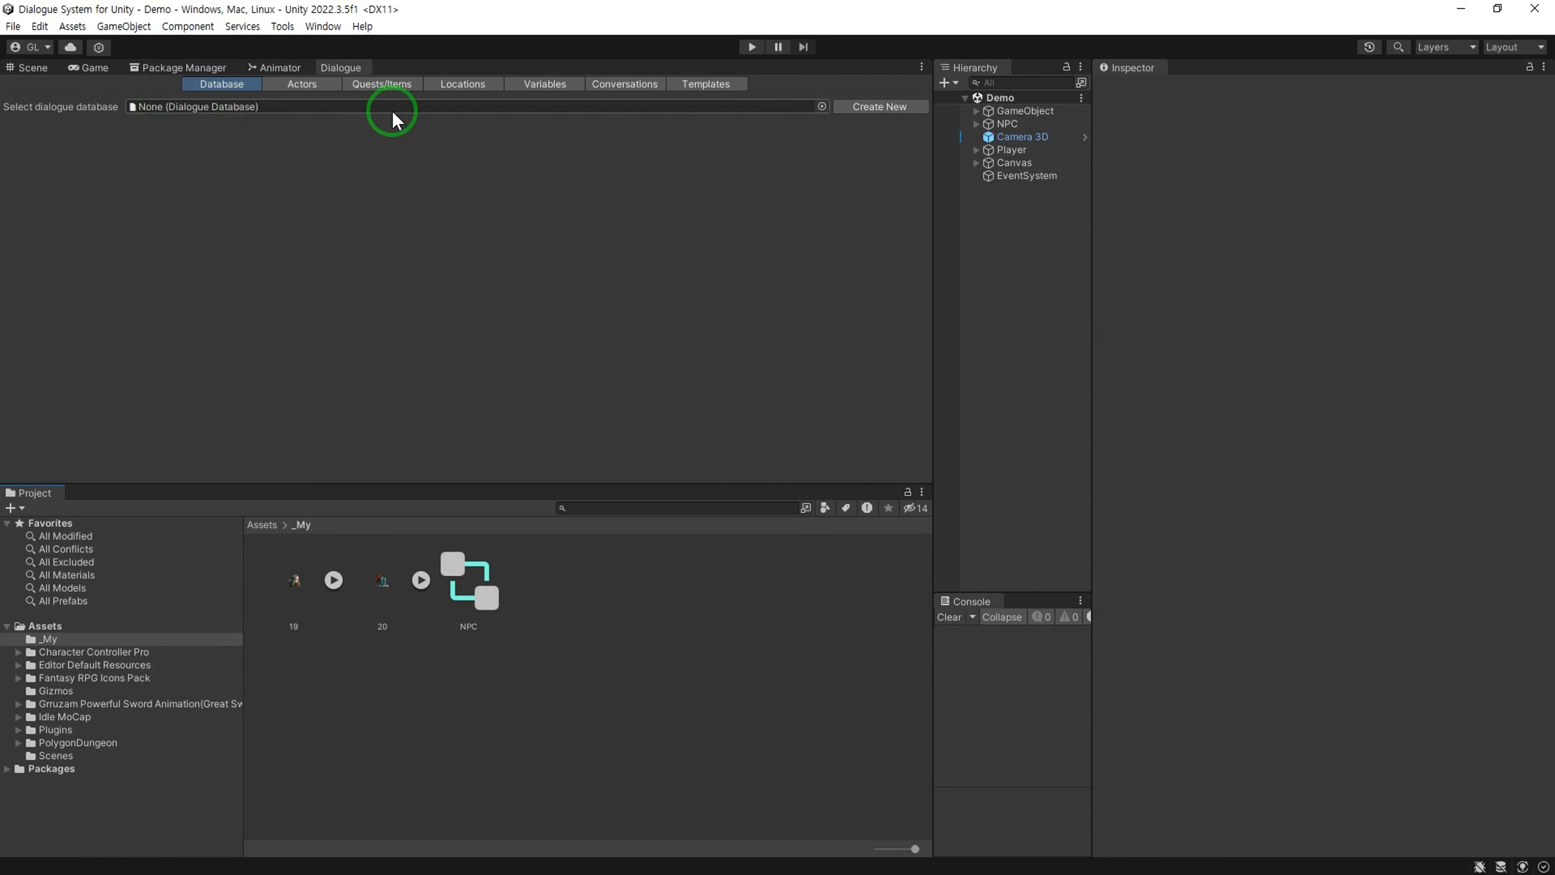
# Step: Create a new dialogue database in the Assets folder and collapse its Database Properties section
pyautogui.click(886, 111)
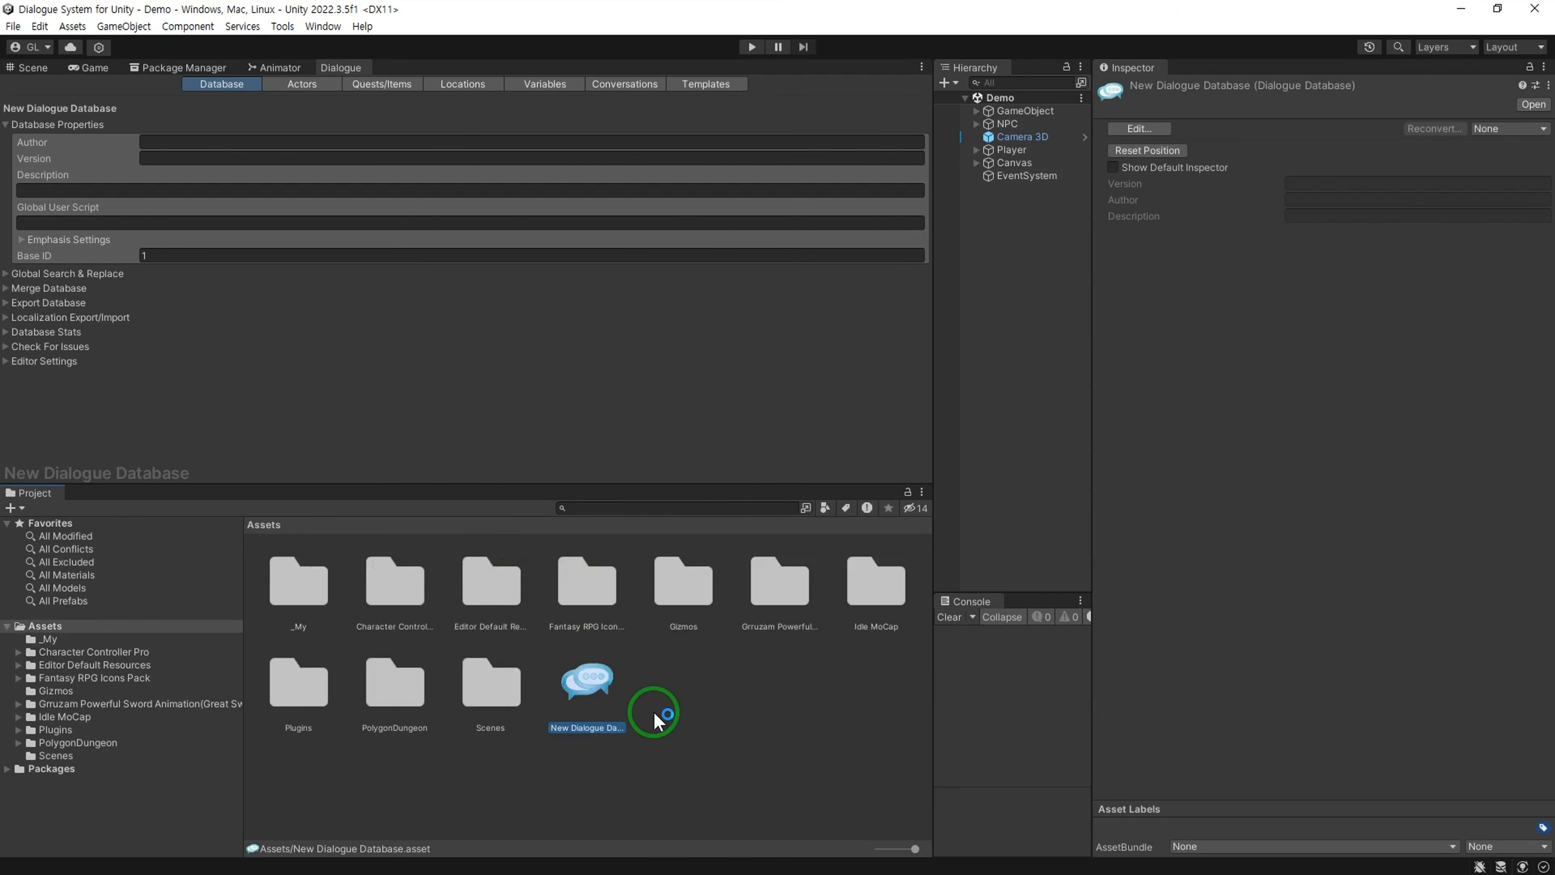
pyautogui.click(599, 723)
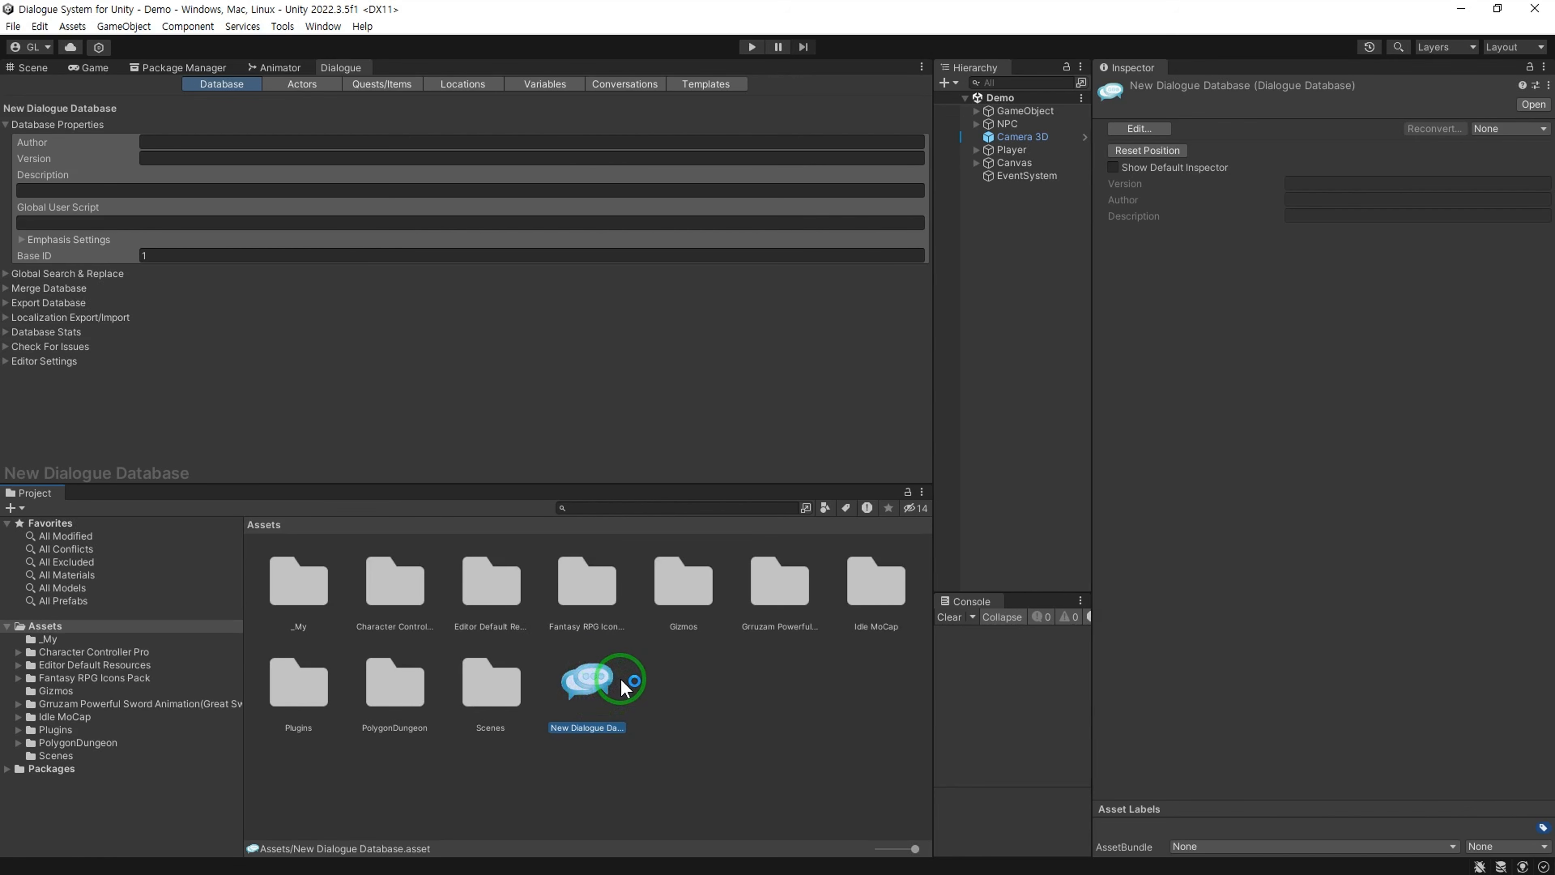
pyautogui.click(7, 127)
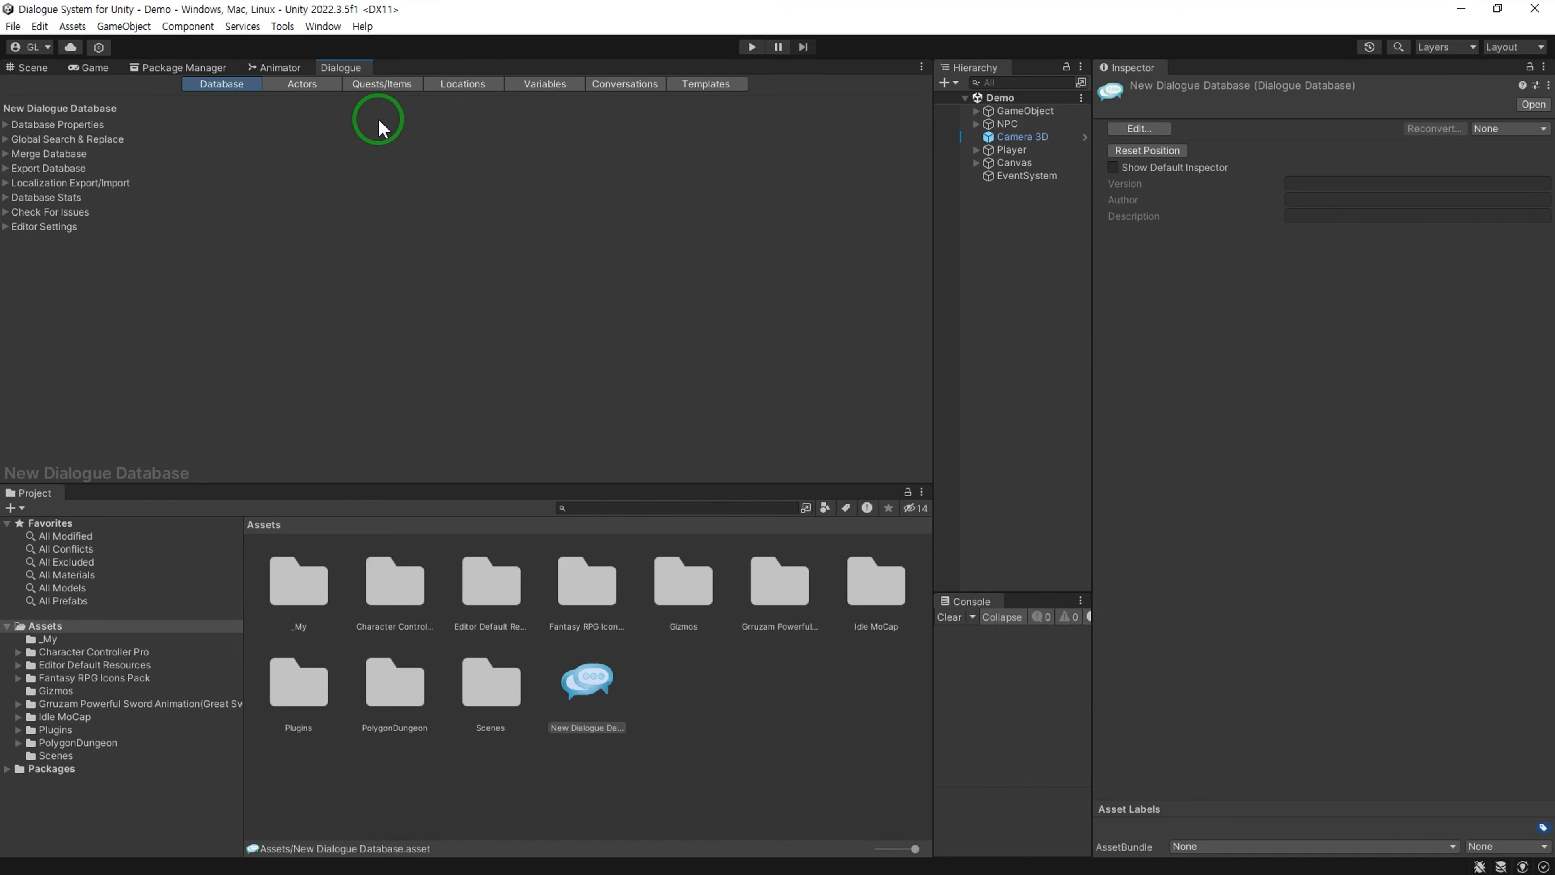
# Step: Describe the Player actor as "플레이어입니다." and add an actor named NPC with the description "왕 앞 NPC"
pyautogui.click(311, 84)
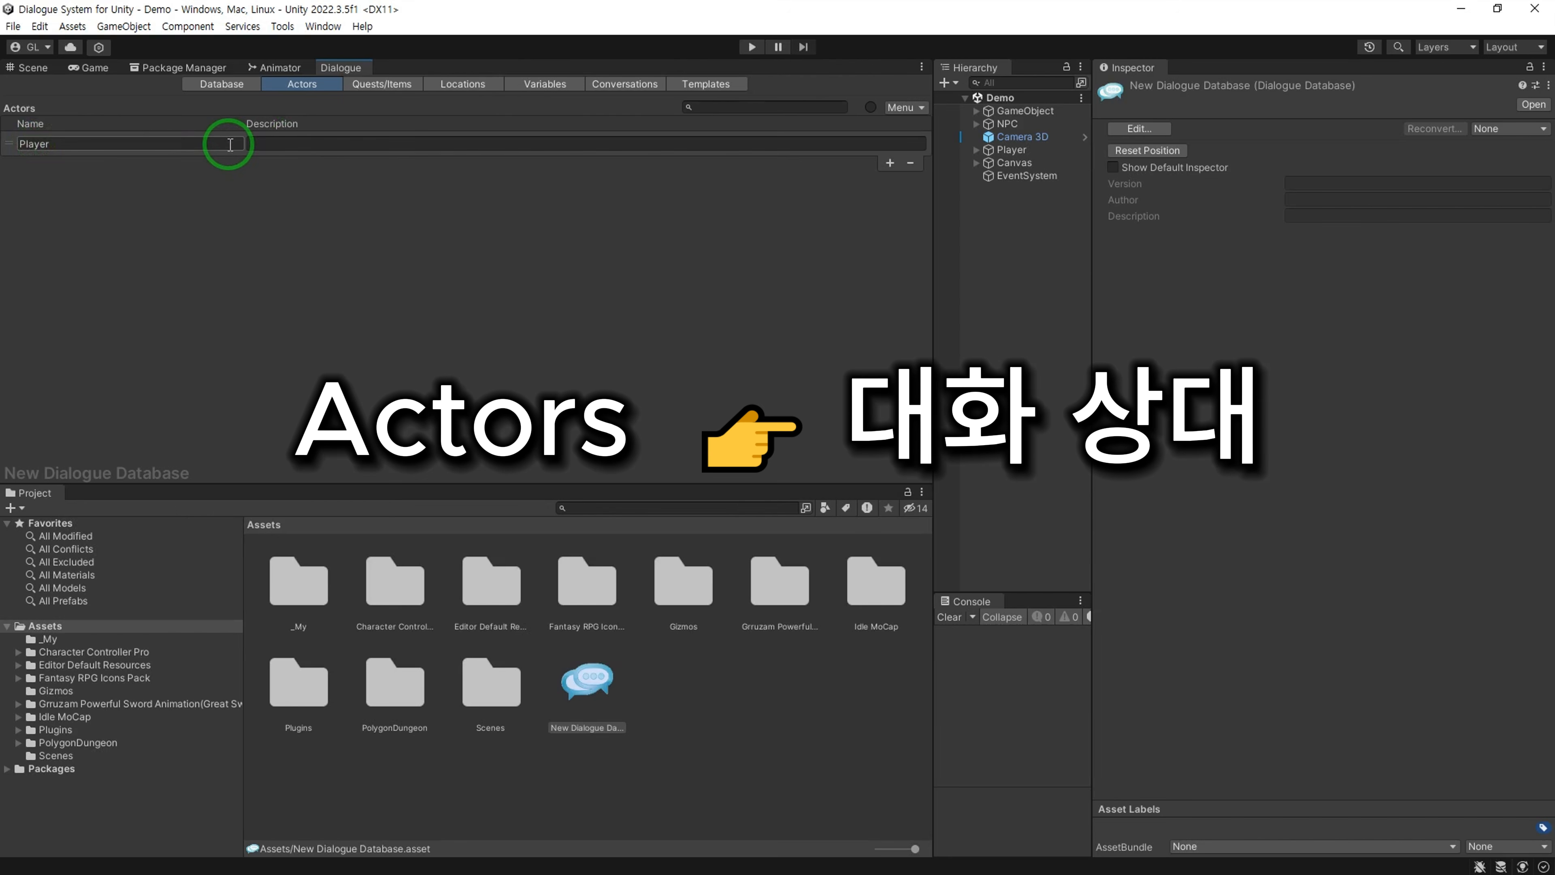
pyautogui.click(352, 145)
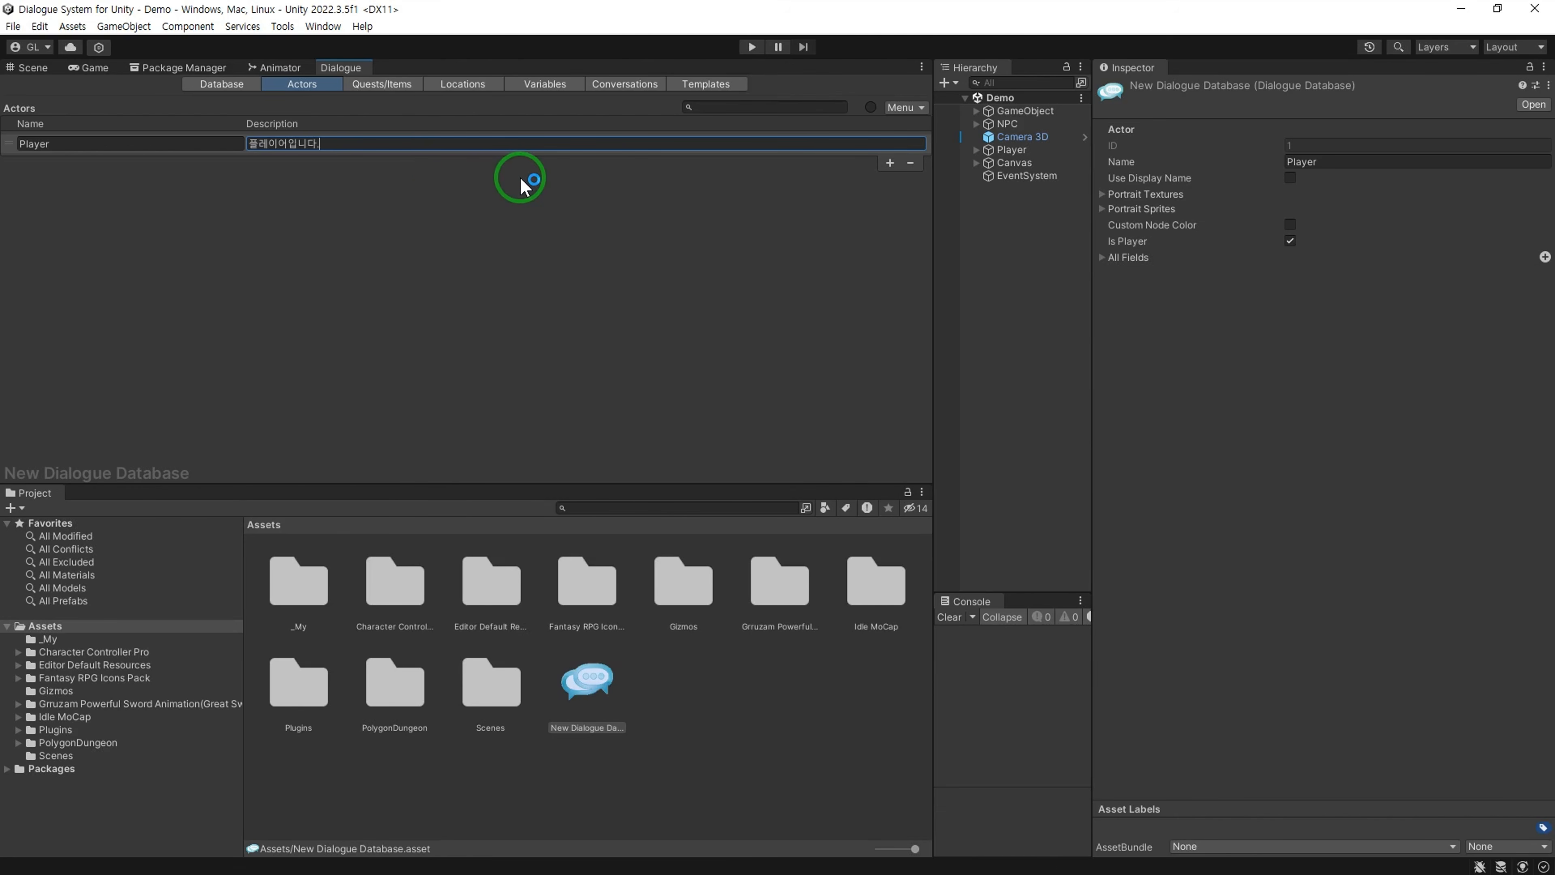
pyautogui.click(889, 163)
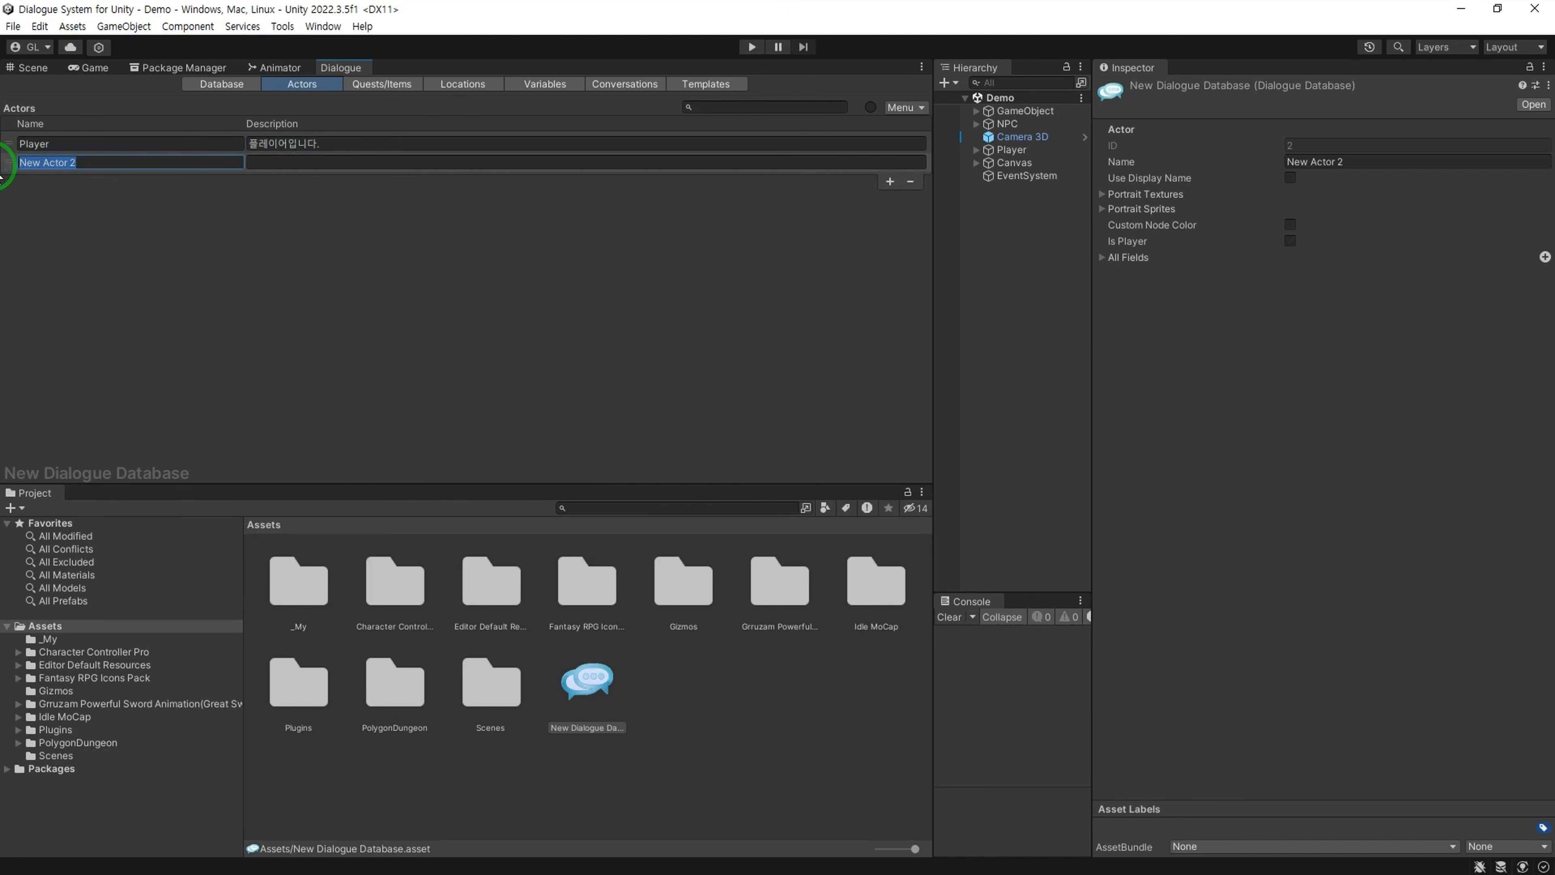
pyautogui.write('NPC')
pyautogui.click(478, 160)
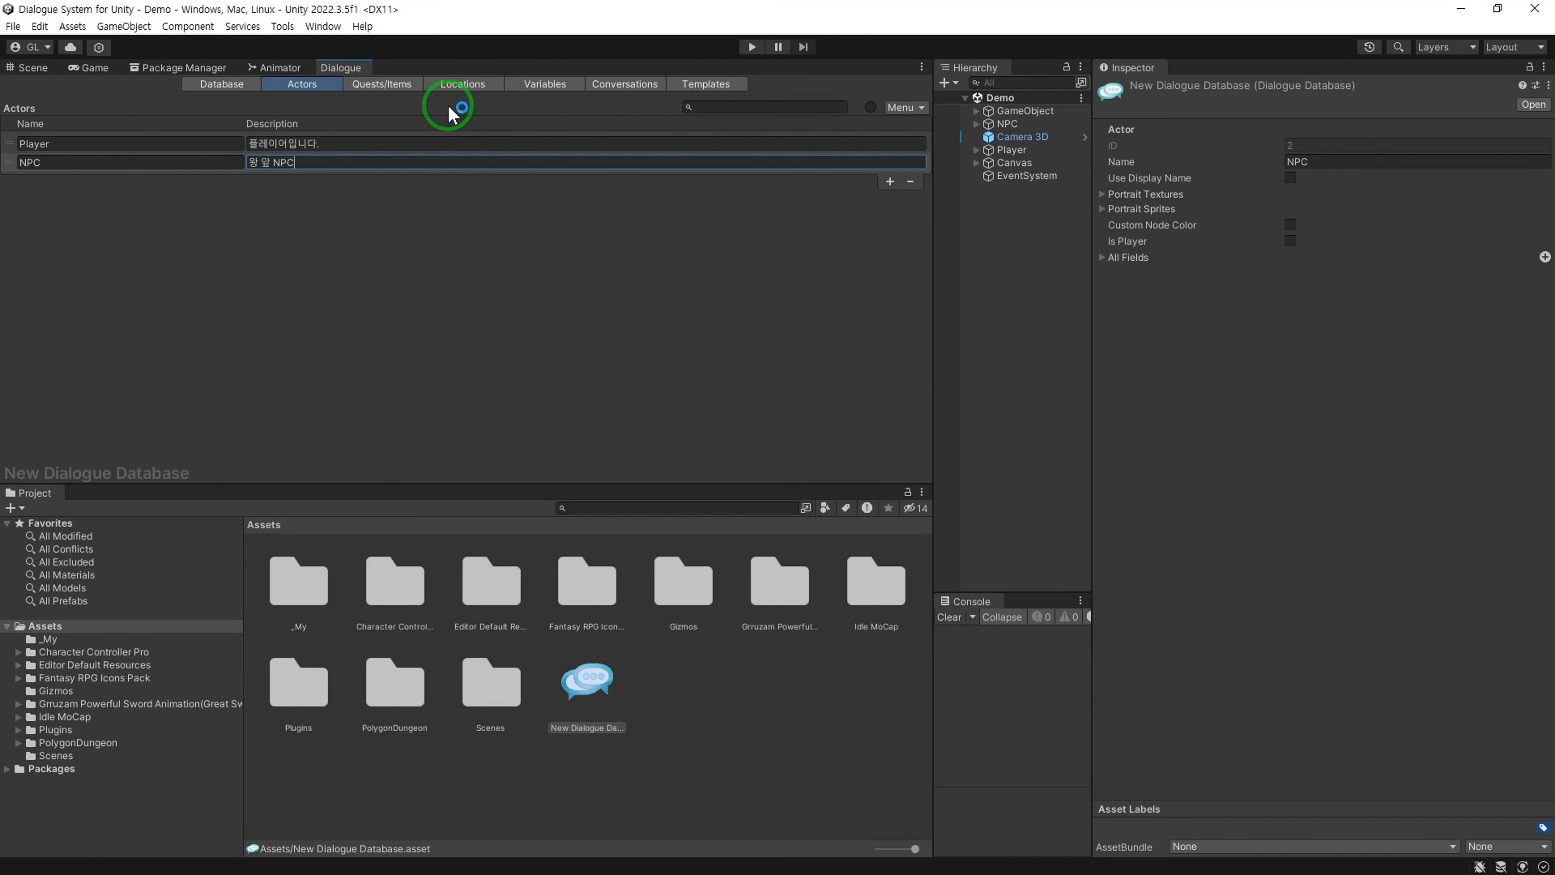
# Step: Examine the database's quests/items, locations, variables with their available types, and the conversations canvas
pyautogui.click(409, 85)
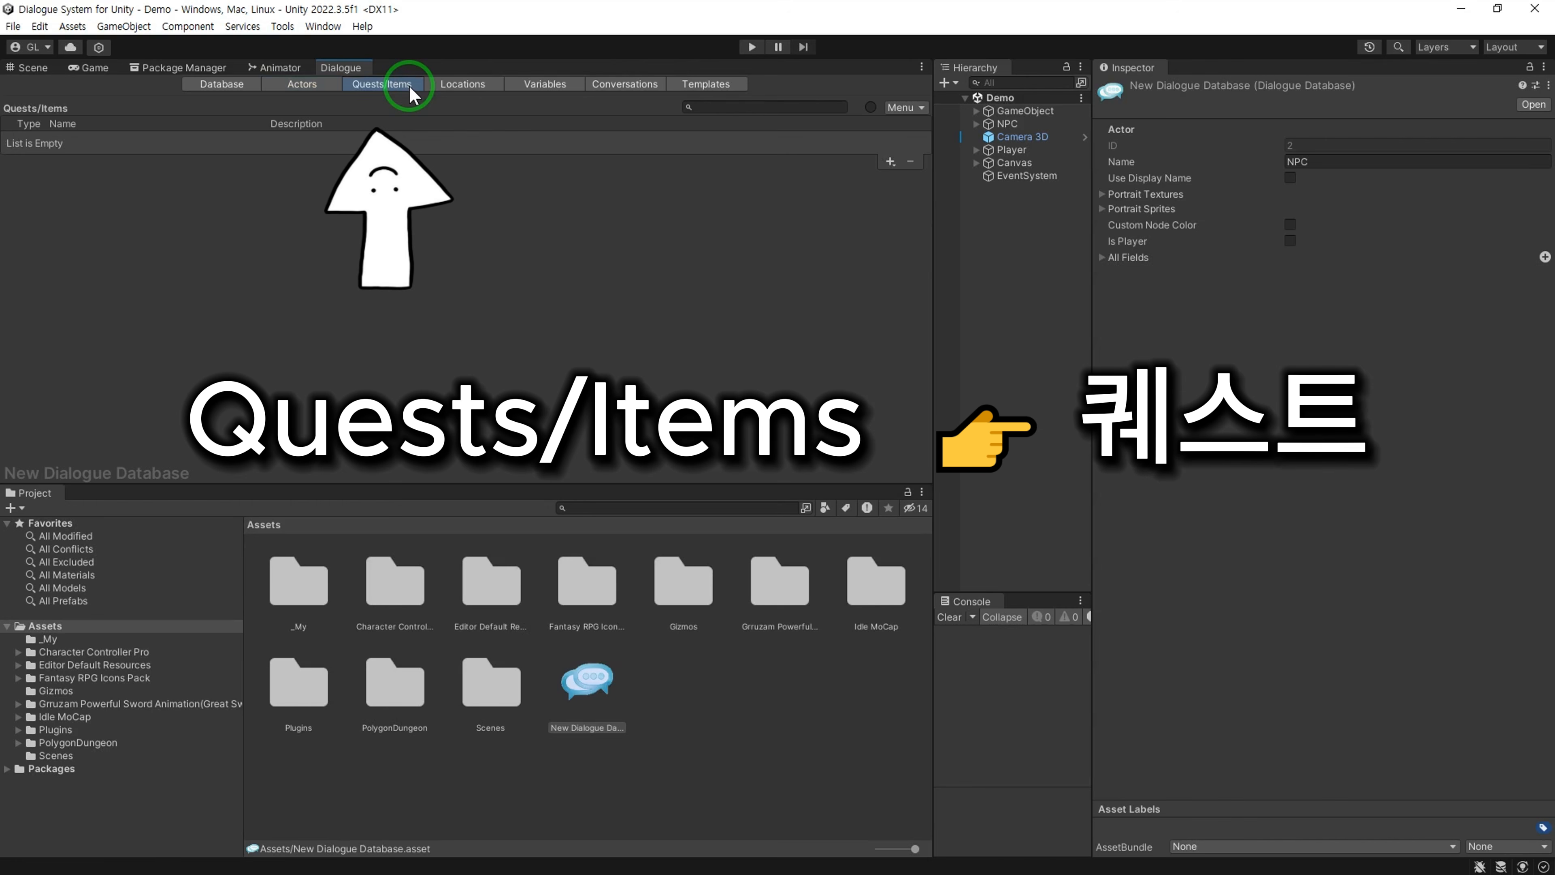
pyautogui.click(492, 85)
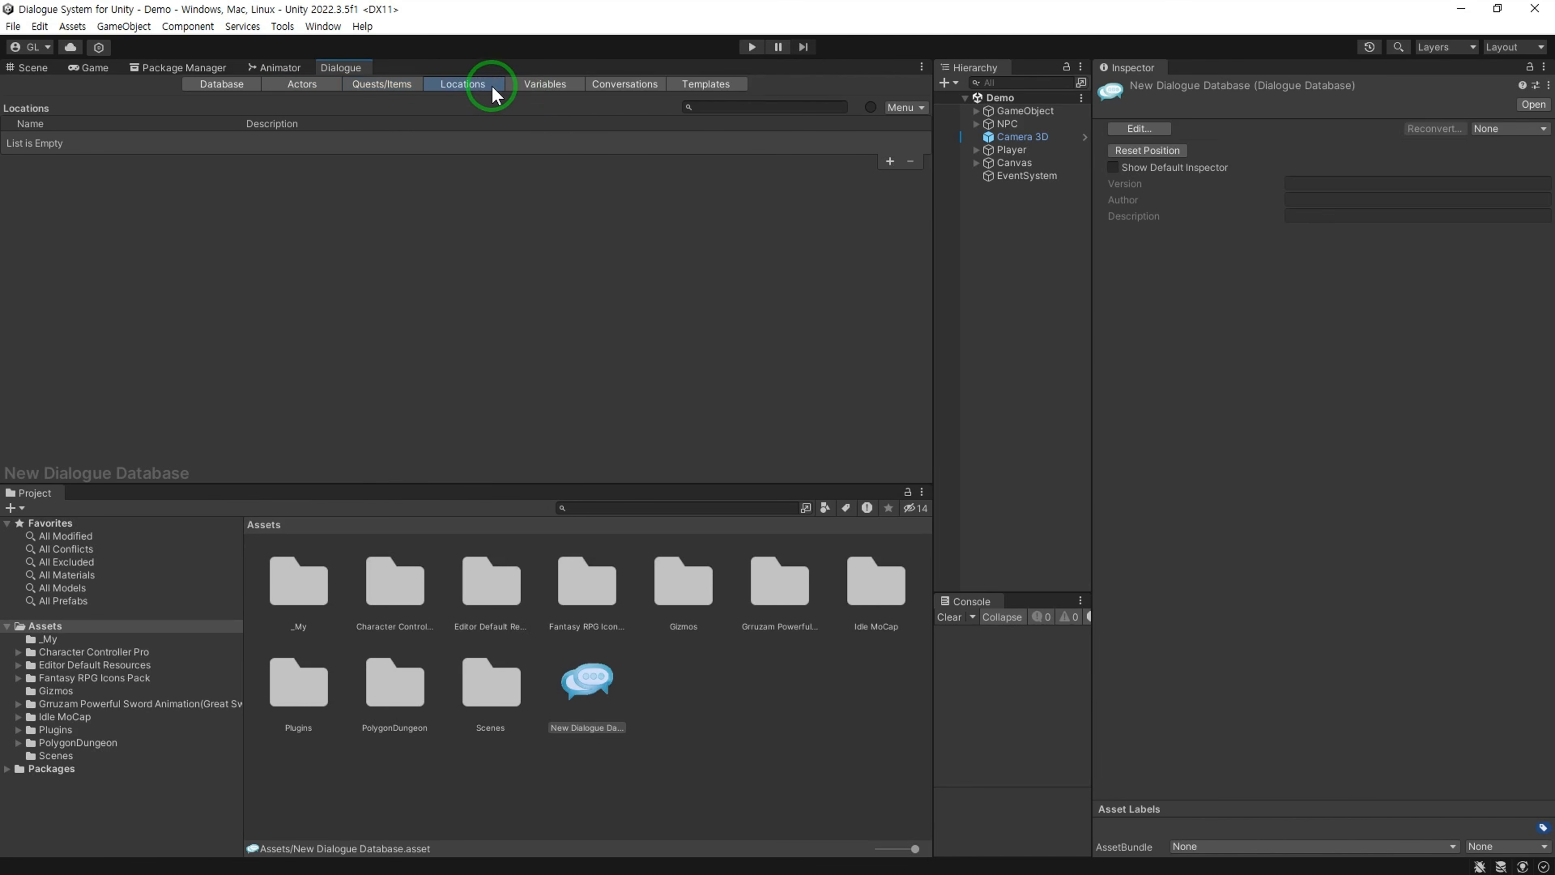
pyautogui.click(562, 81)
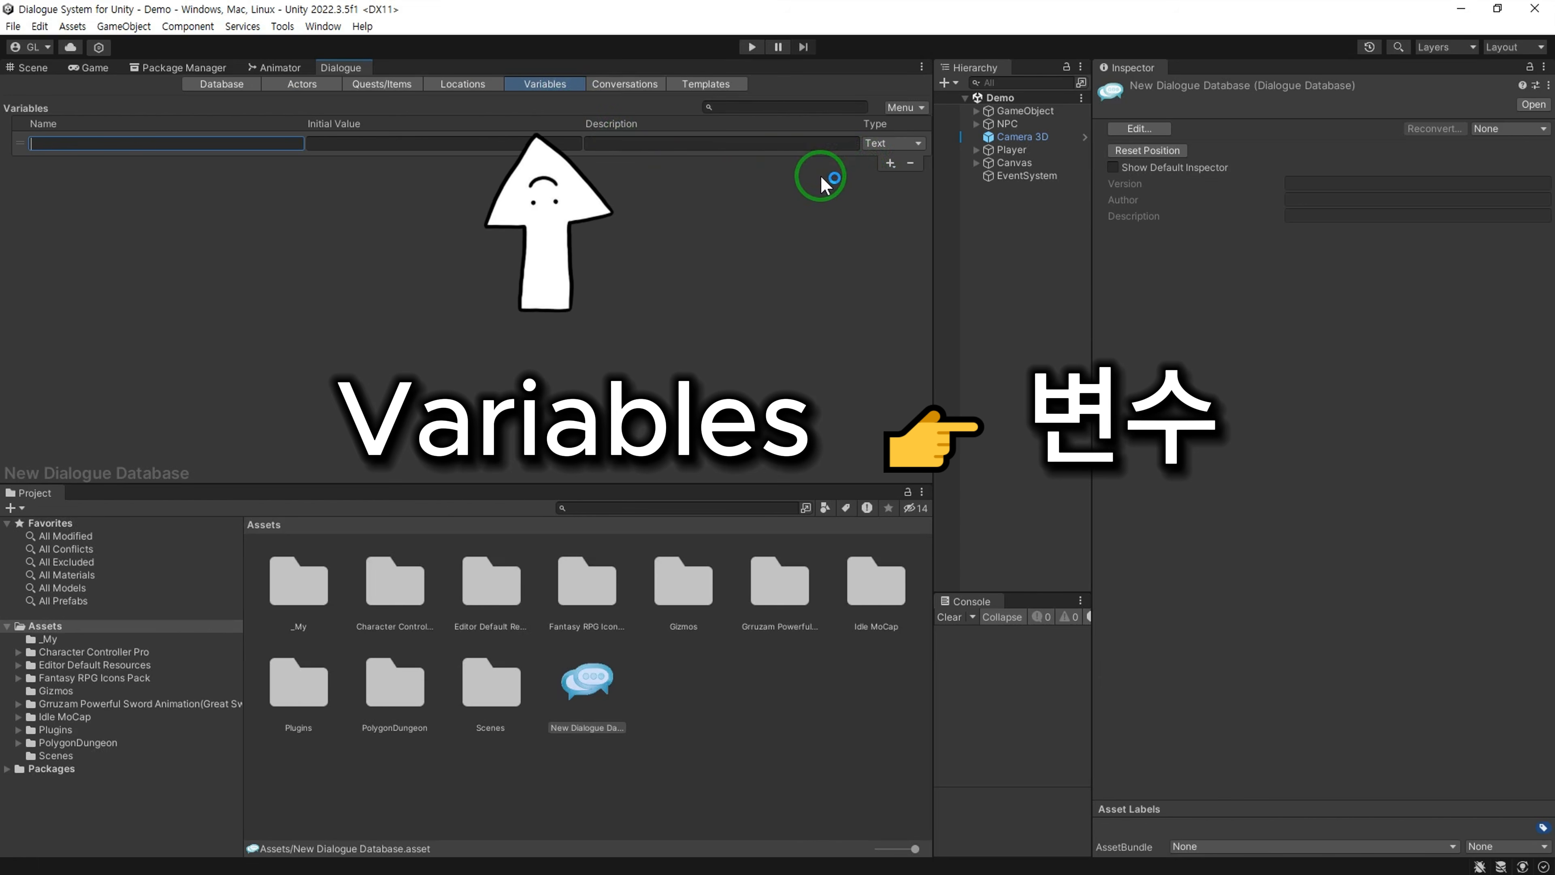
pyautogui.click(897, 143)
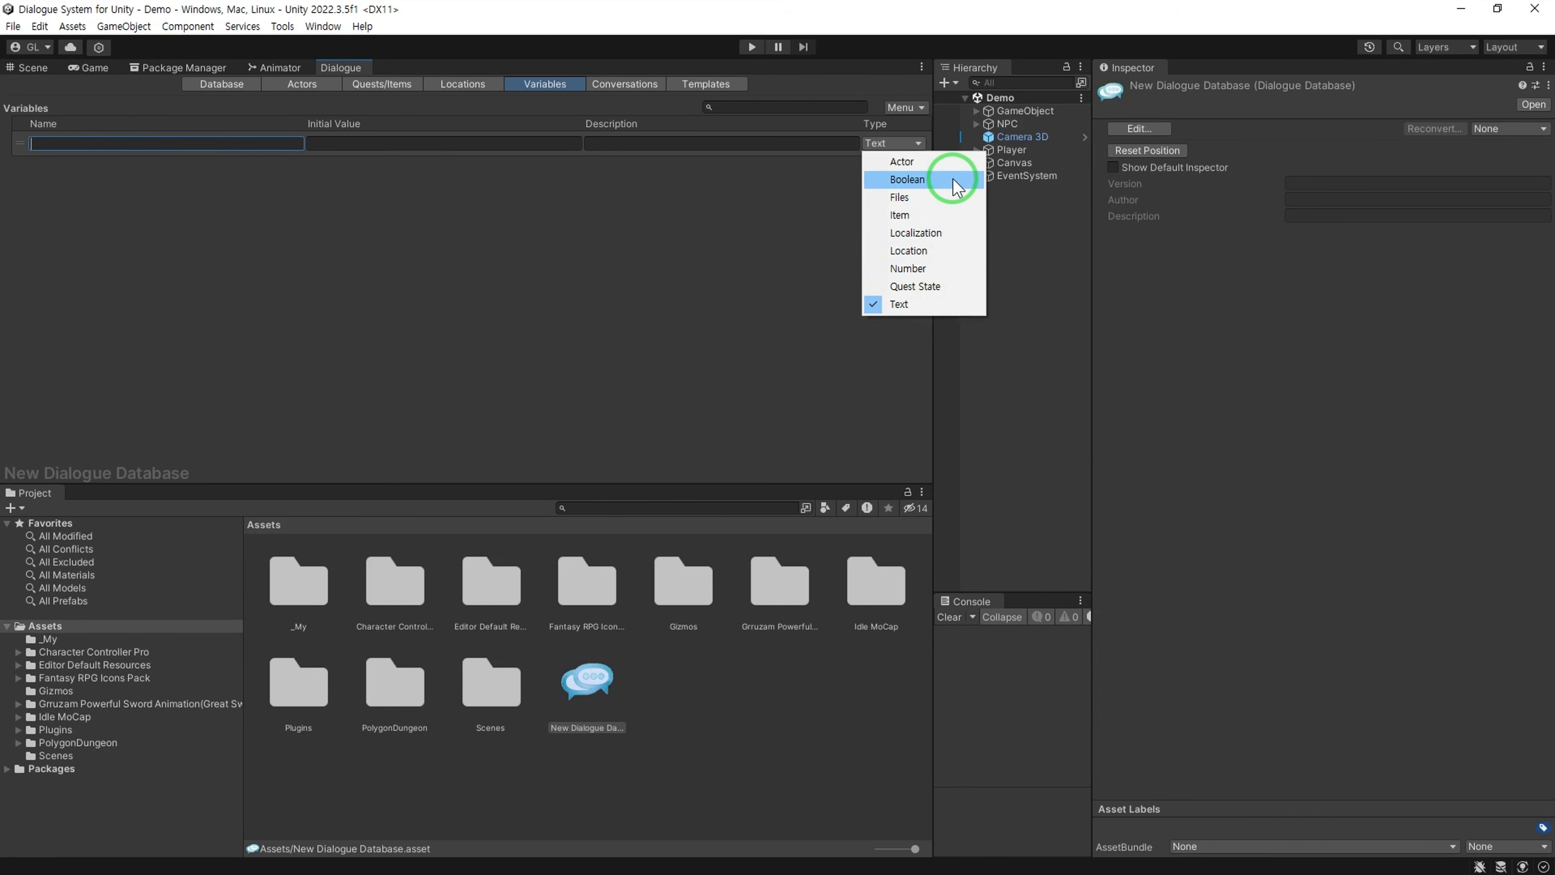
pyautogui.click(691, 250)
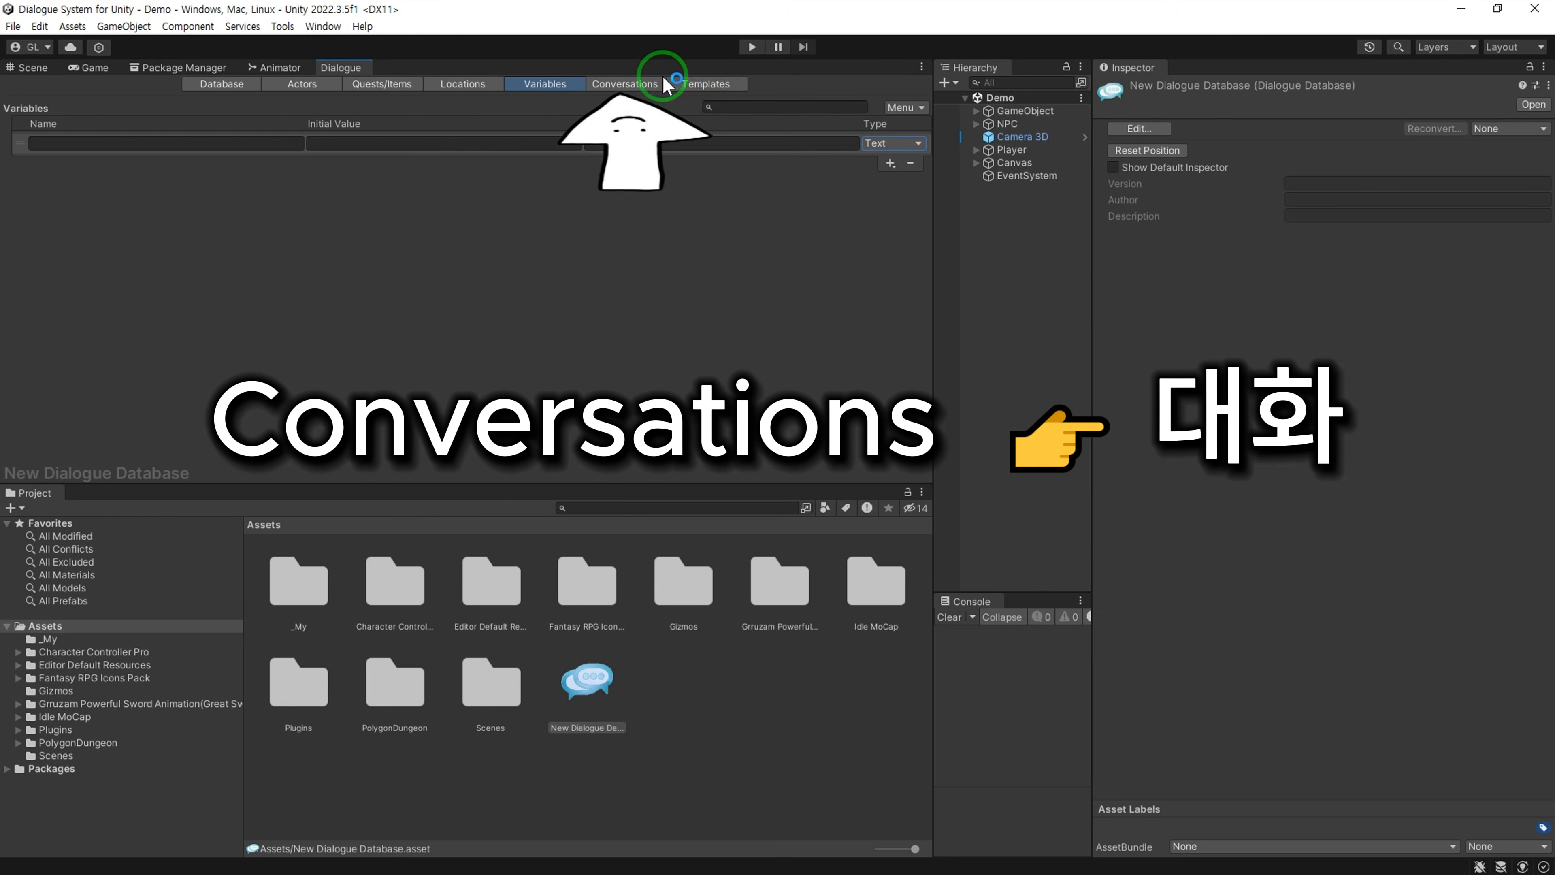
pyautogui.click(624, 84)
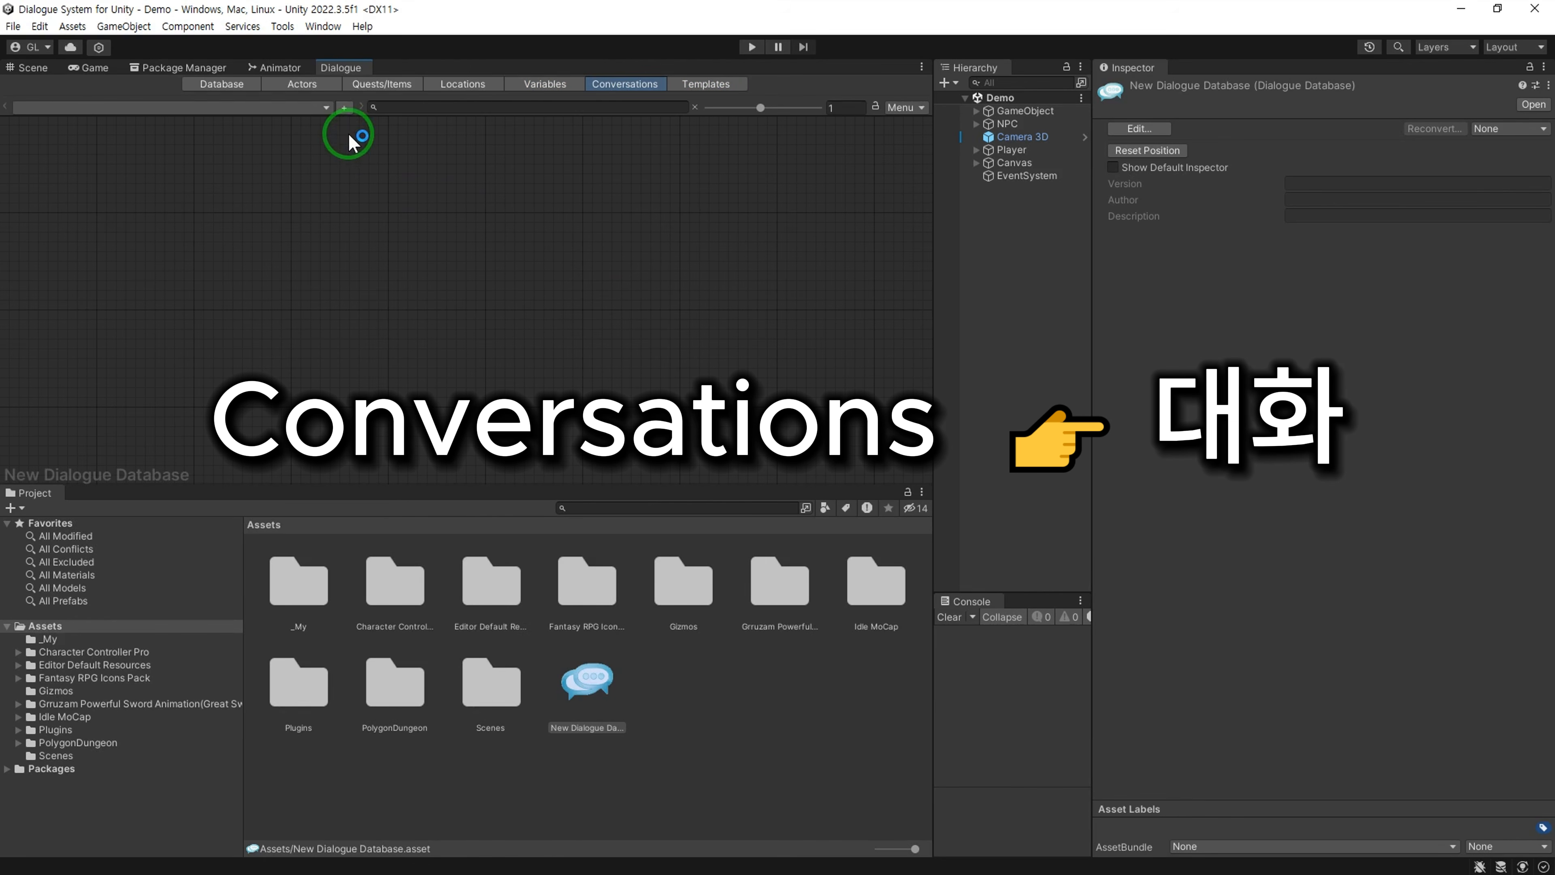
pyautogui.click(302, 84)
pyautogui.click(627, 85)
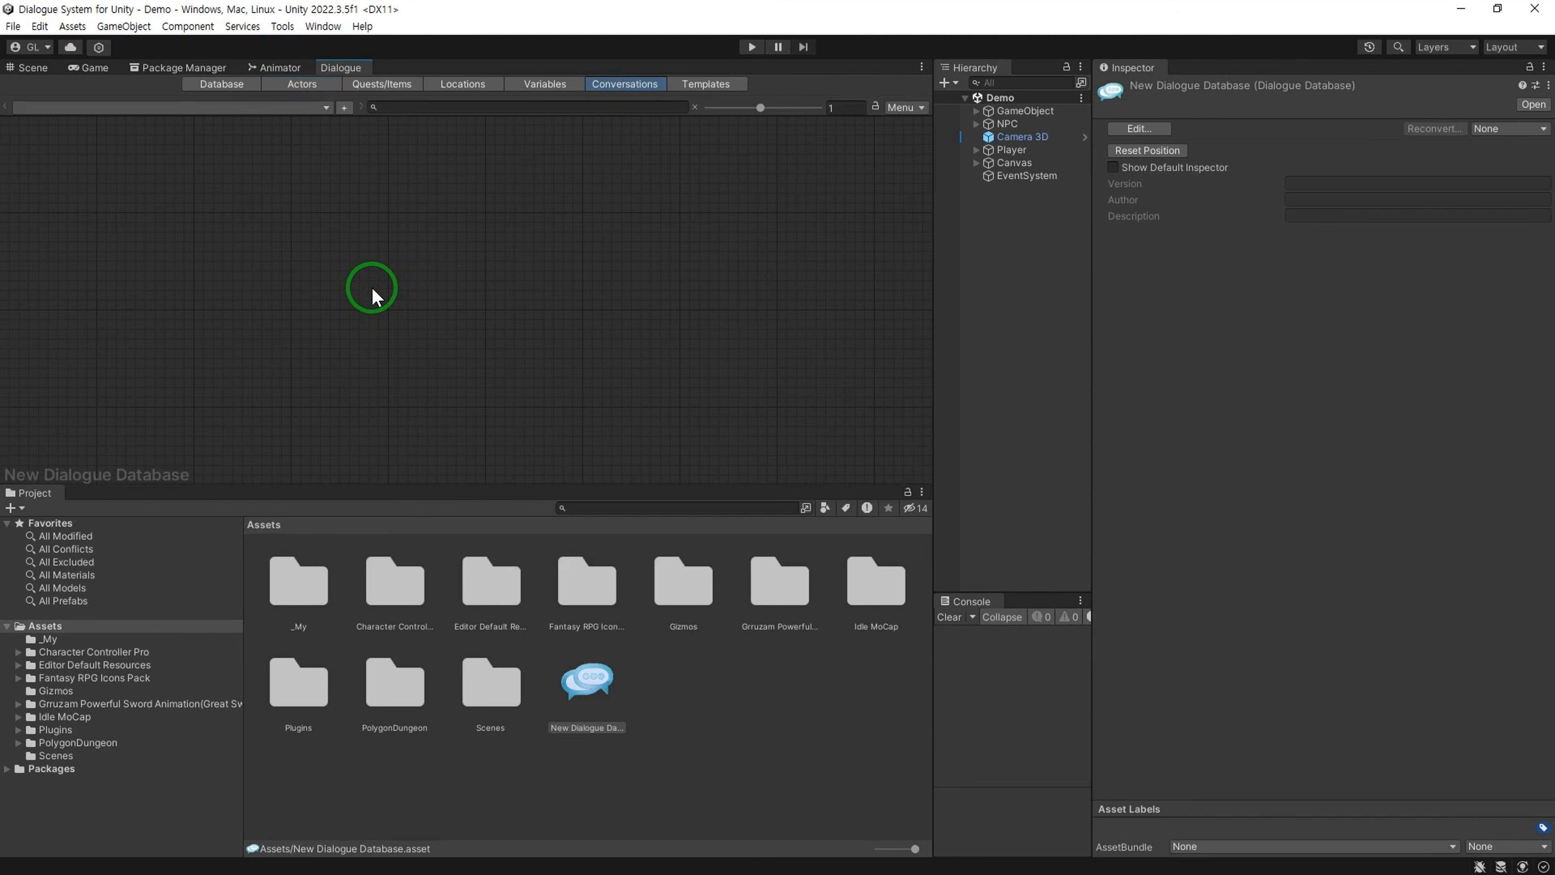
pyautogui.scroll(-10, 537, 324)
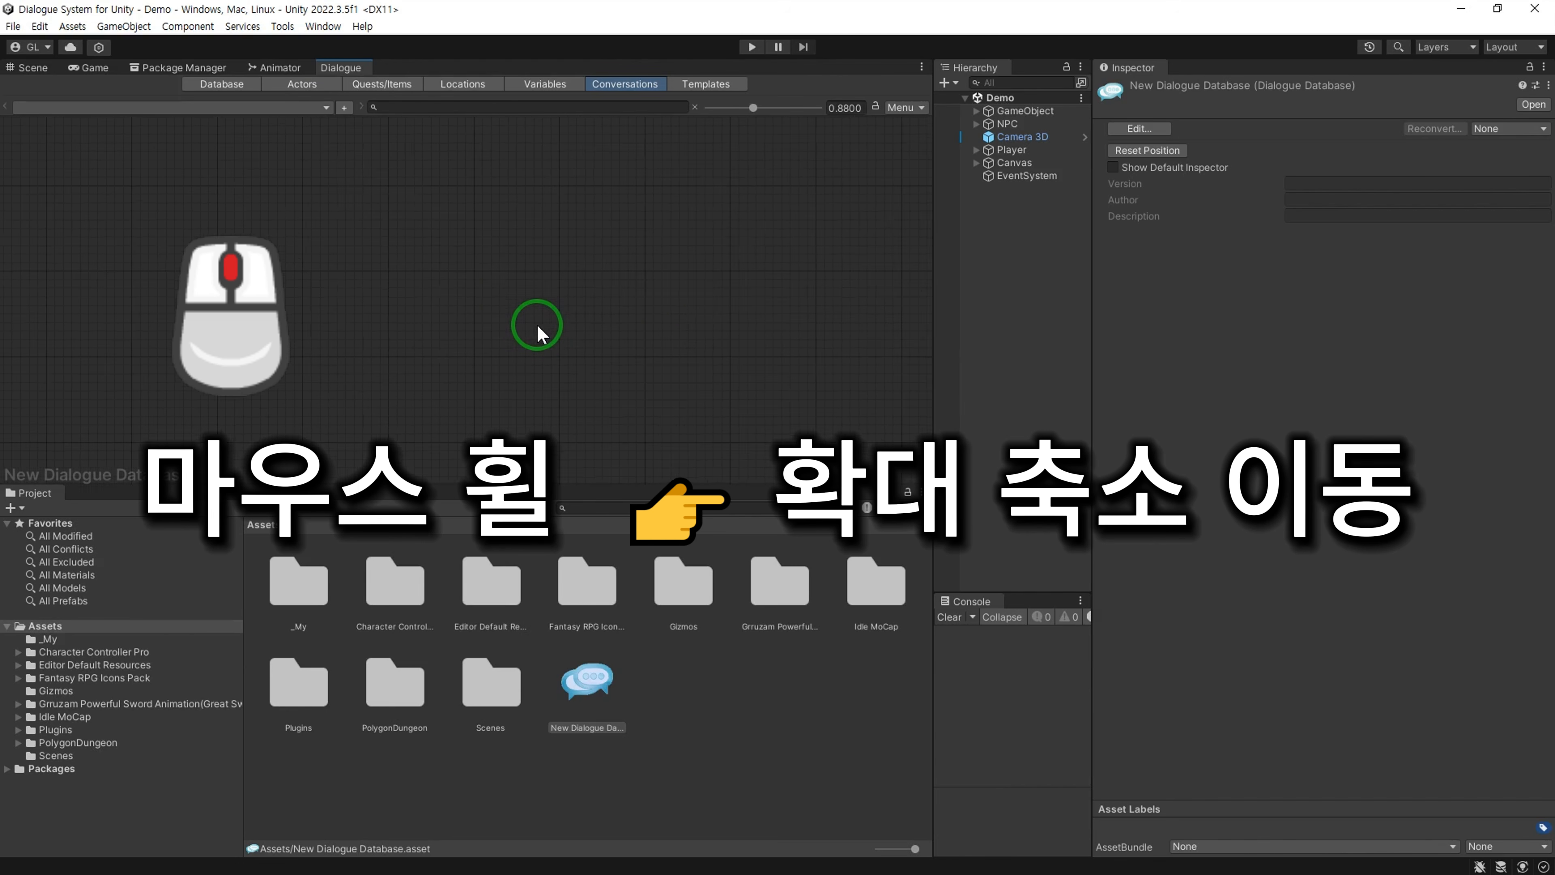
pyautogui.scroll(10, 537, 330)
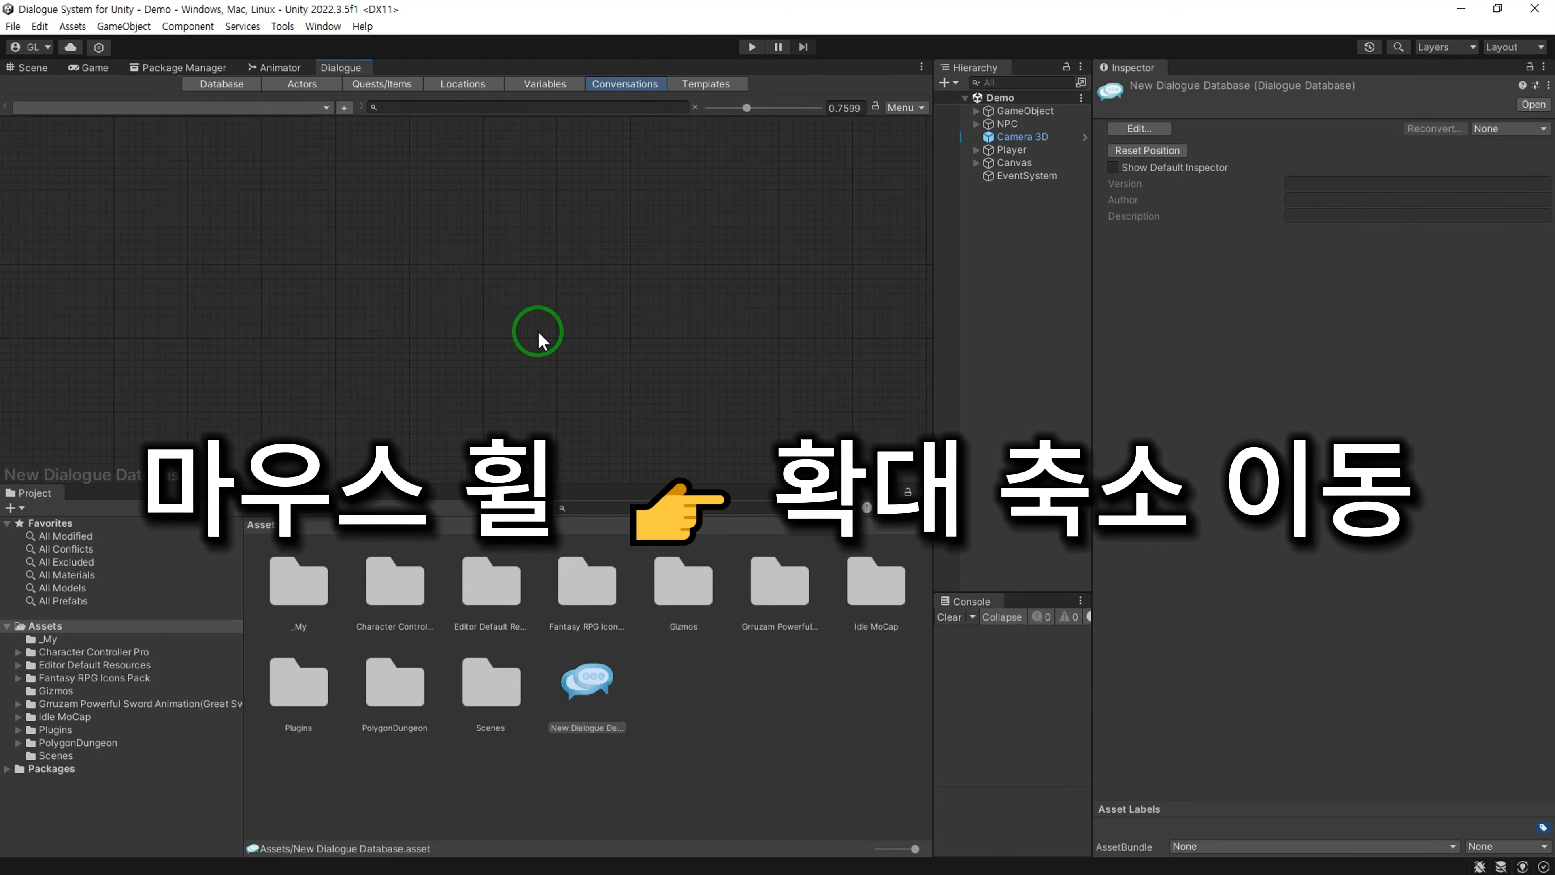
pyautogui.moveTo(481, 469); pyautogui.dragTo(563, 202, button='middle')
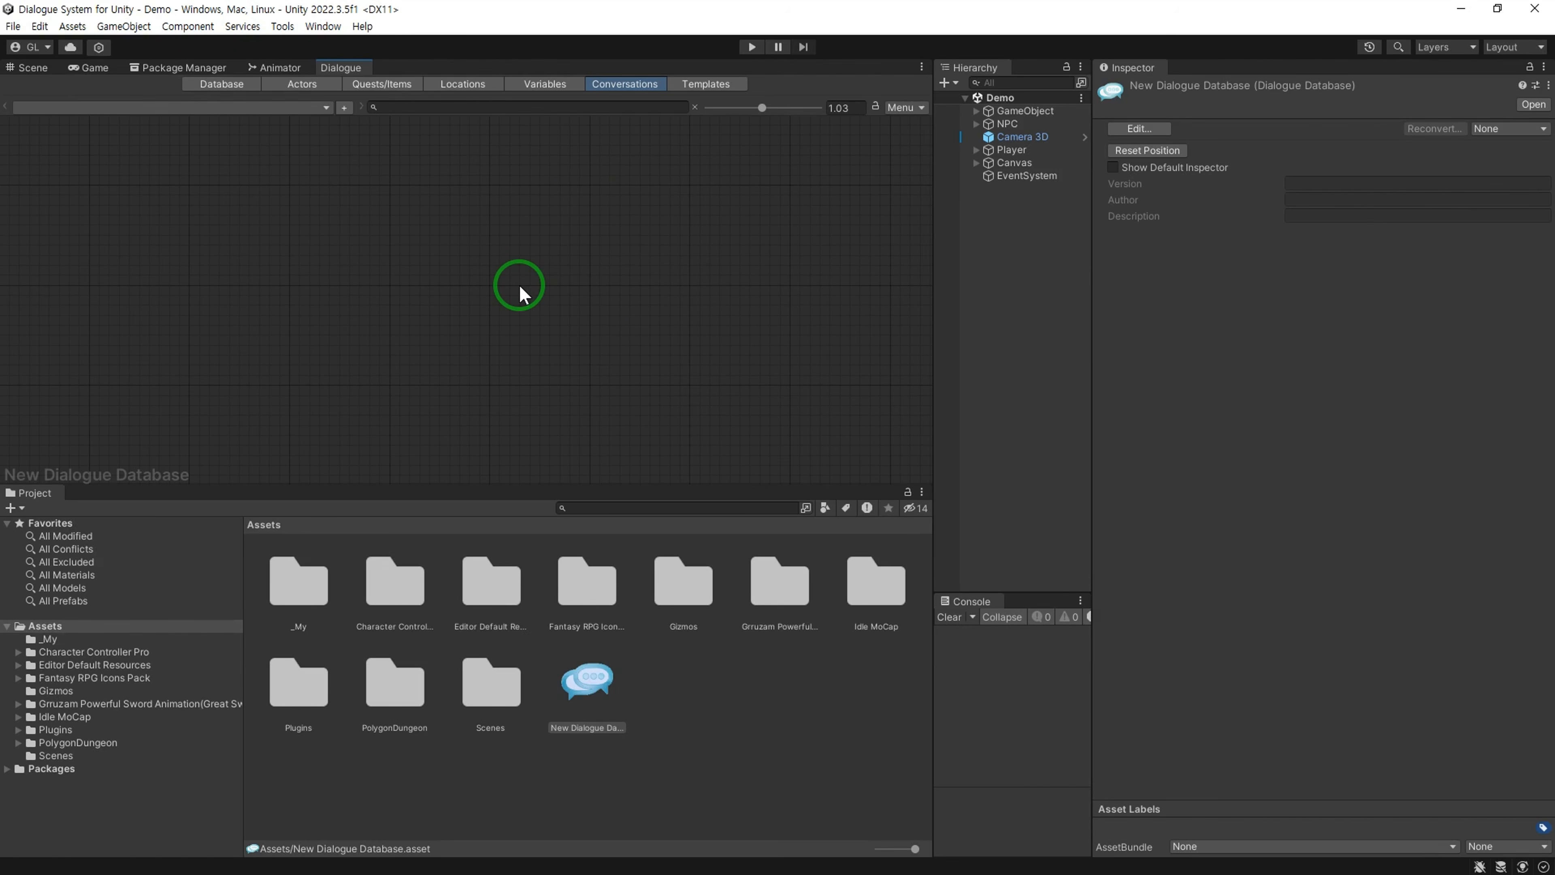
# Step: Enable a display name for the Player actor and set it to "주인공"
pyautogui.click(301, 84)
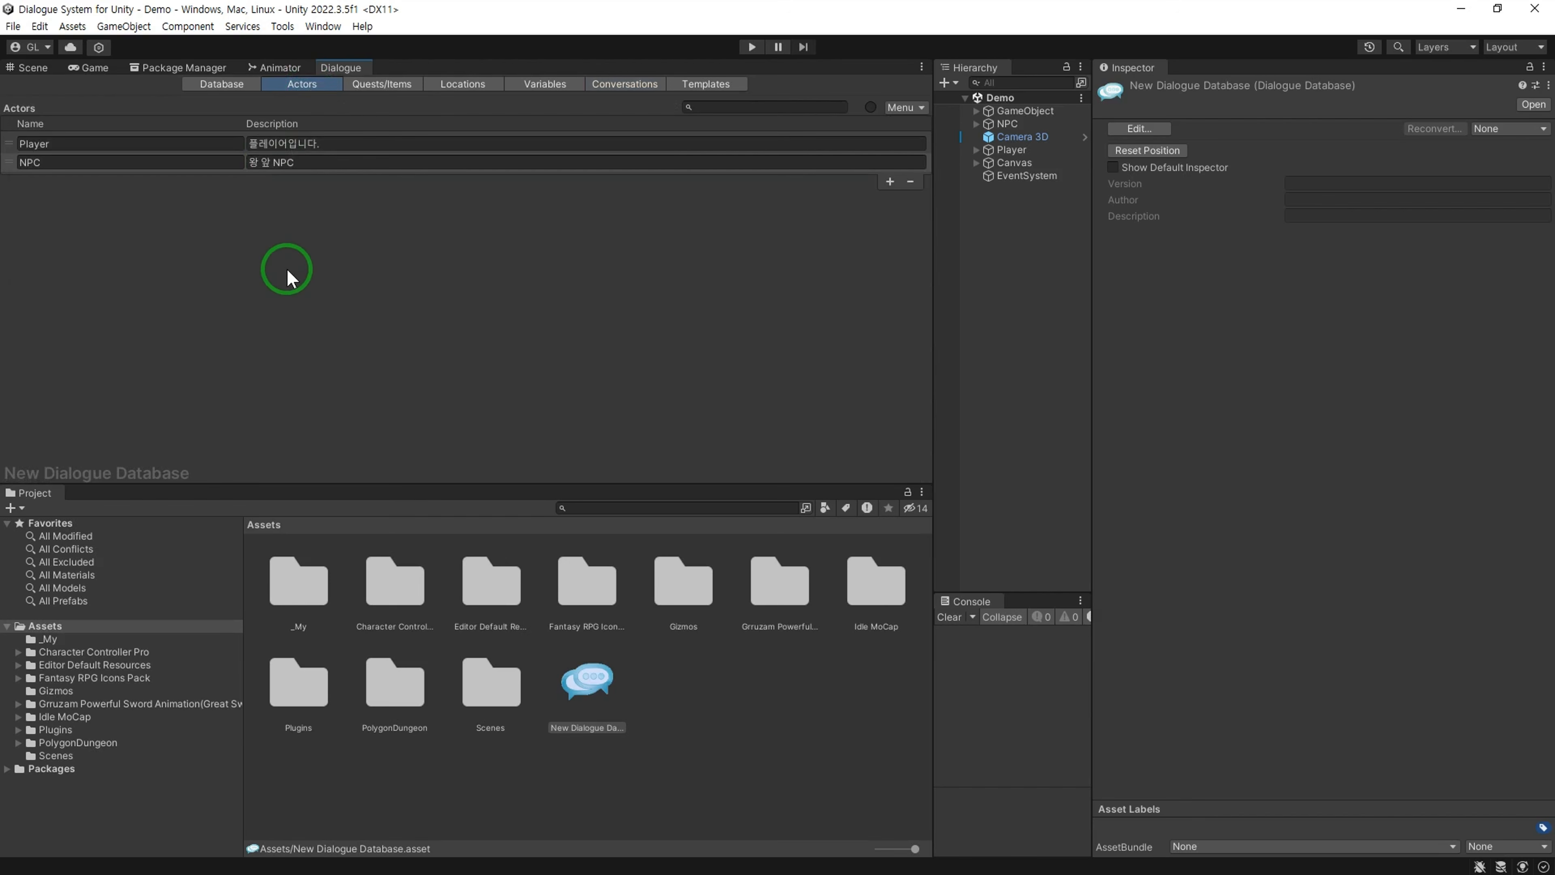
pyautogui.click(11, 143)
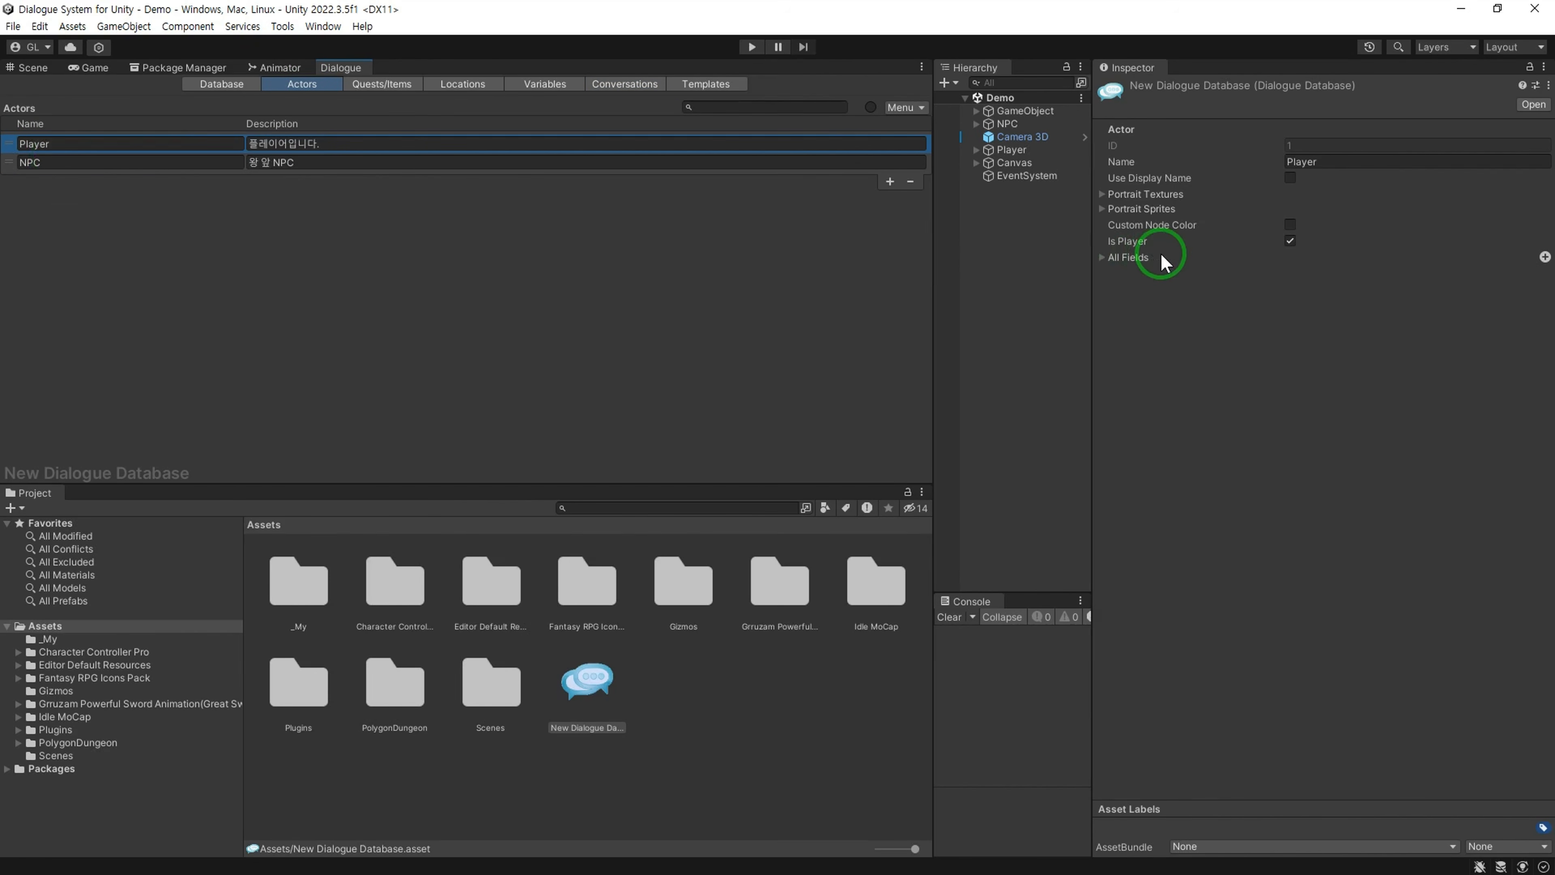
pyautogui.moveTo(1171, 181)
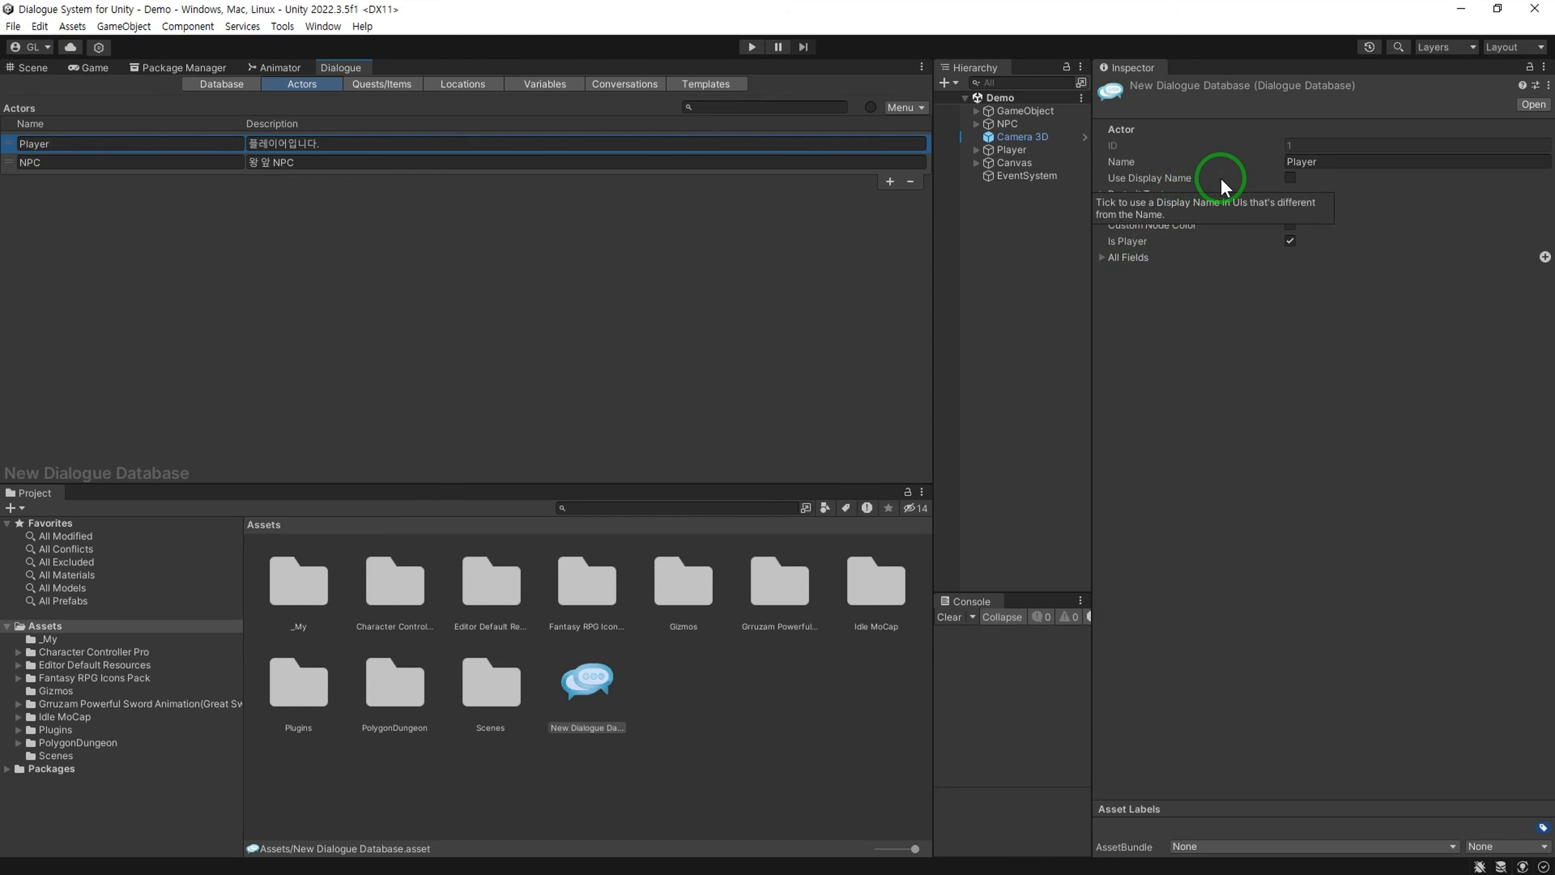
pyautogui.click(1327, 162)
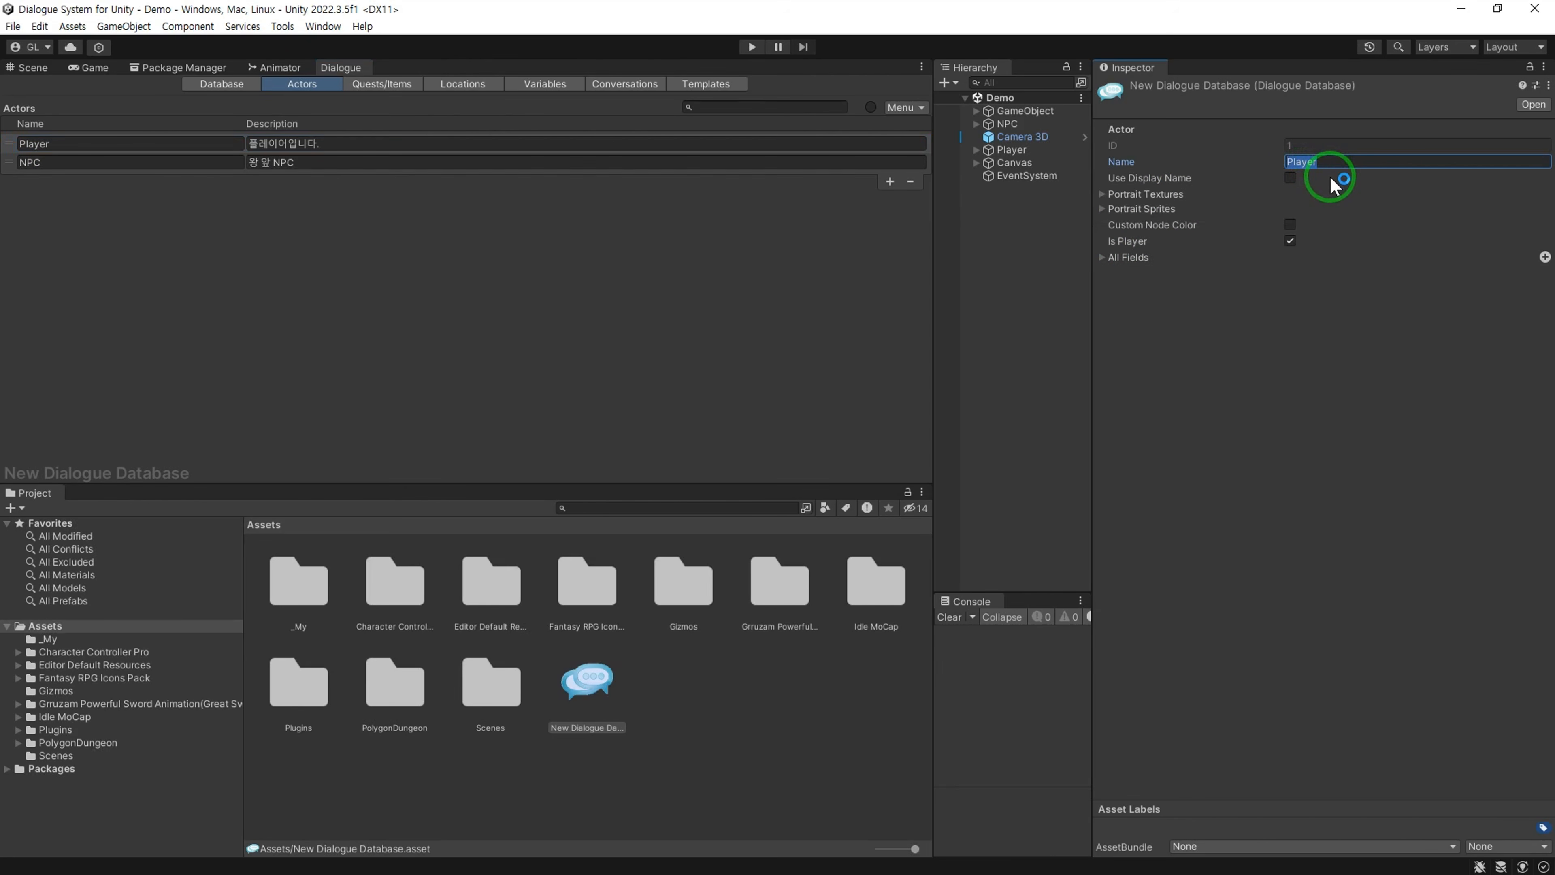
pyautogui.click(1290, 177)
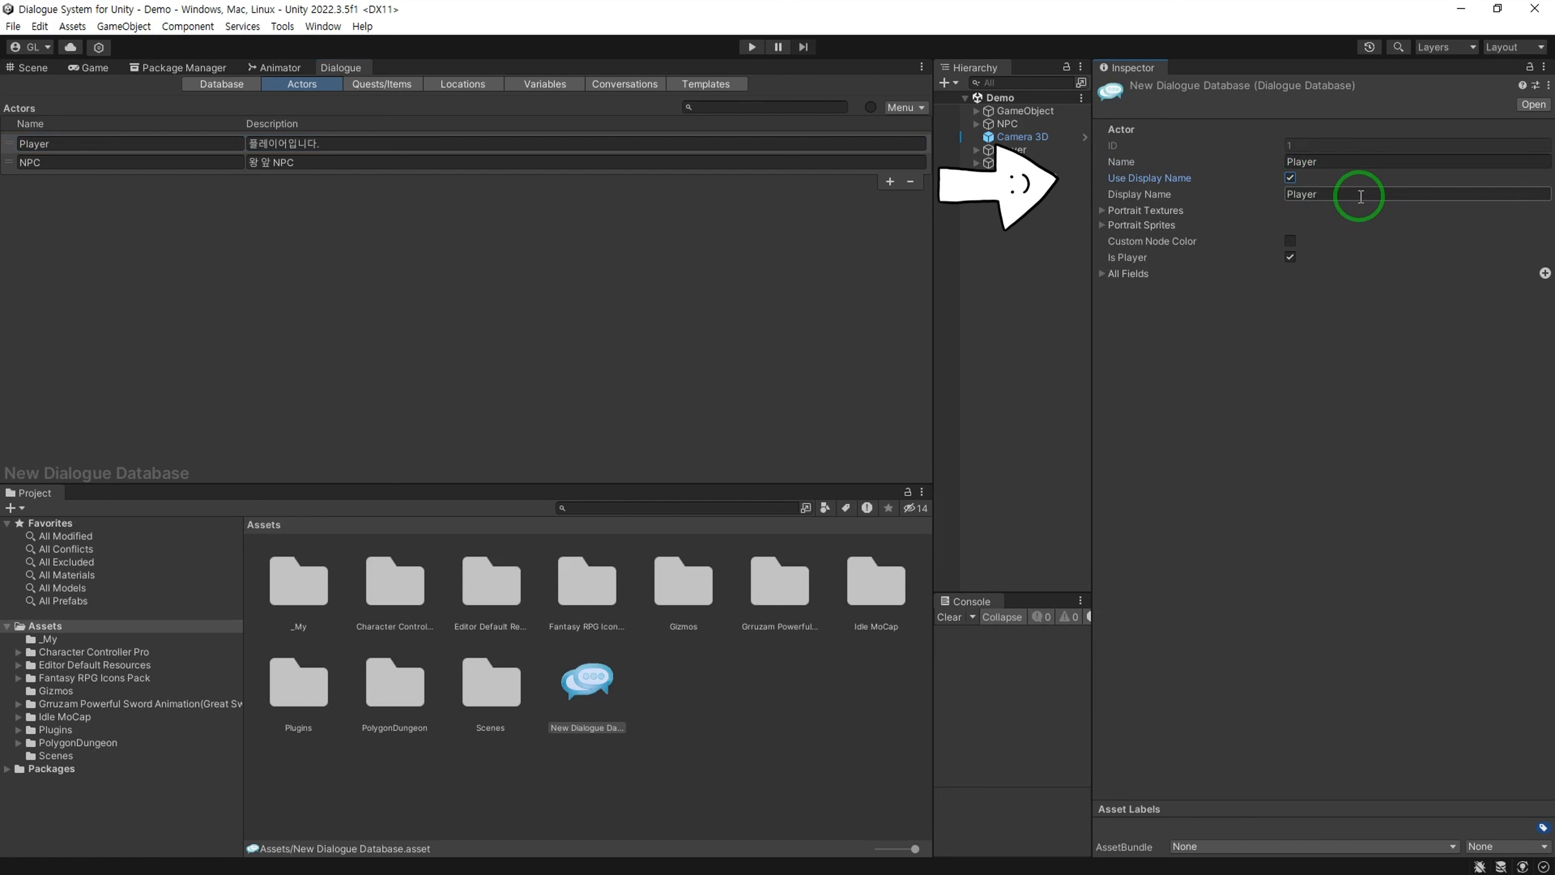
pyautogui.click(1356, 194)
pyautogui.write('주인')
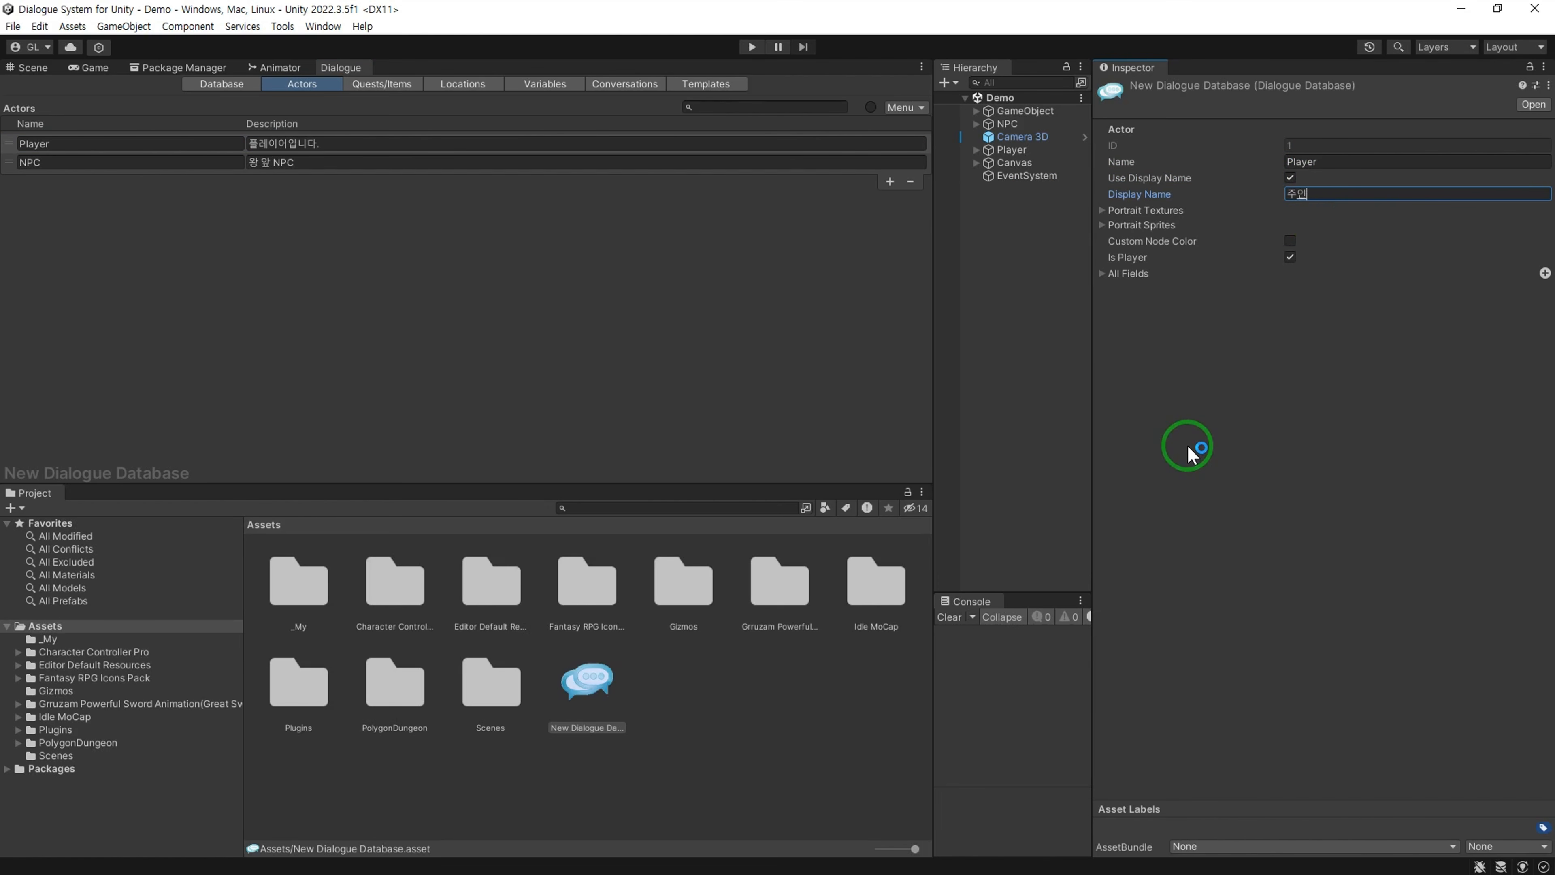
pyautogui.write('공')
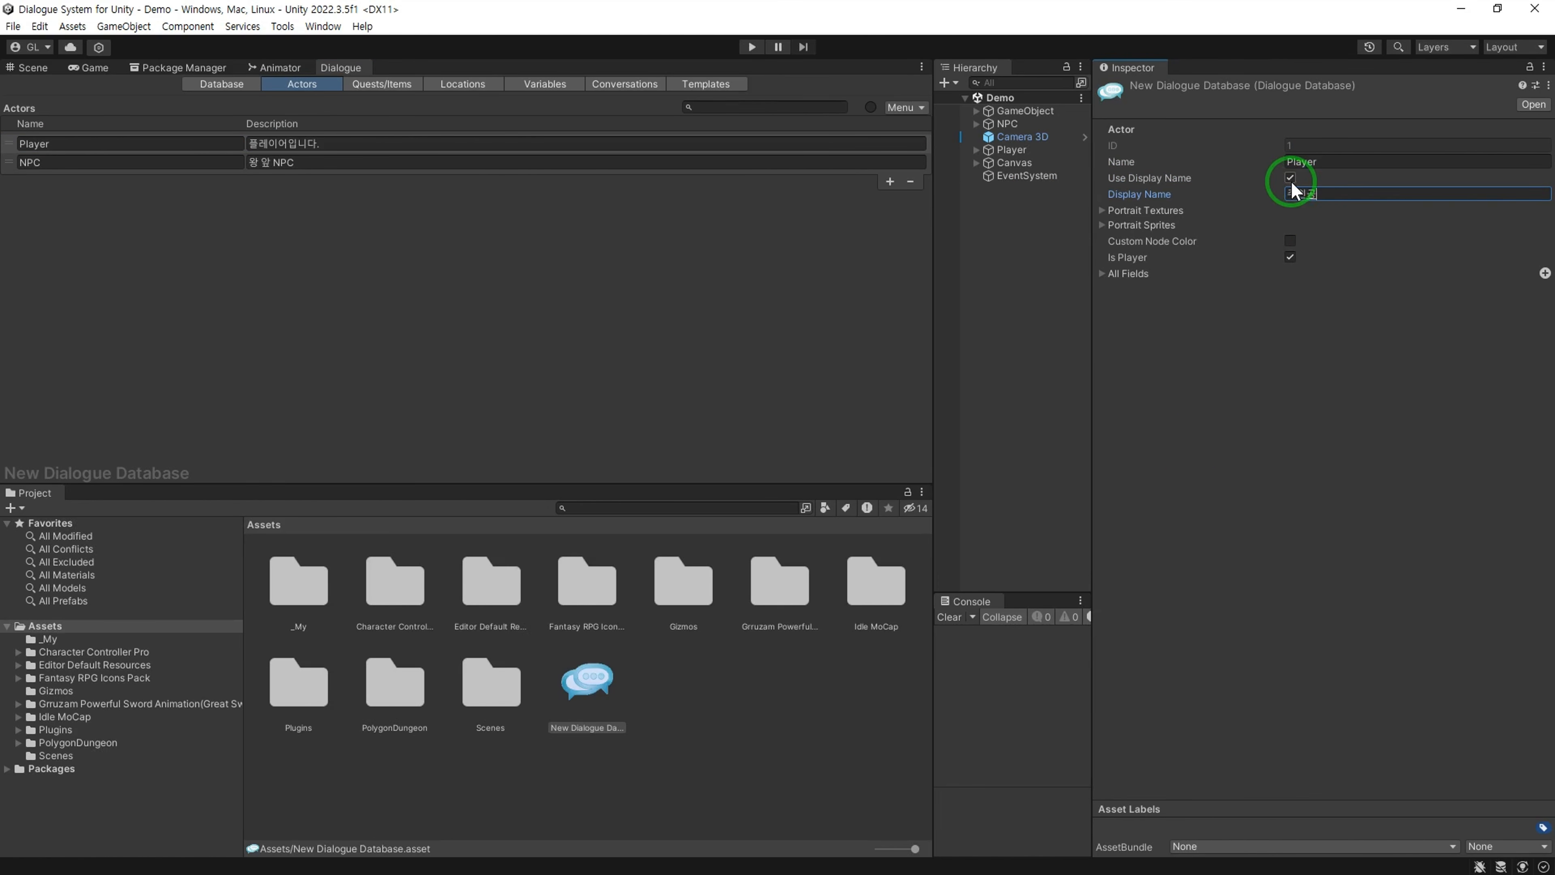
# Step: Assign image 20 from the _My folder as the Player actor's portrait texture
pyautogui.click(1105, 211)
pyautogui.click(1524, 260)
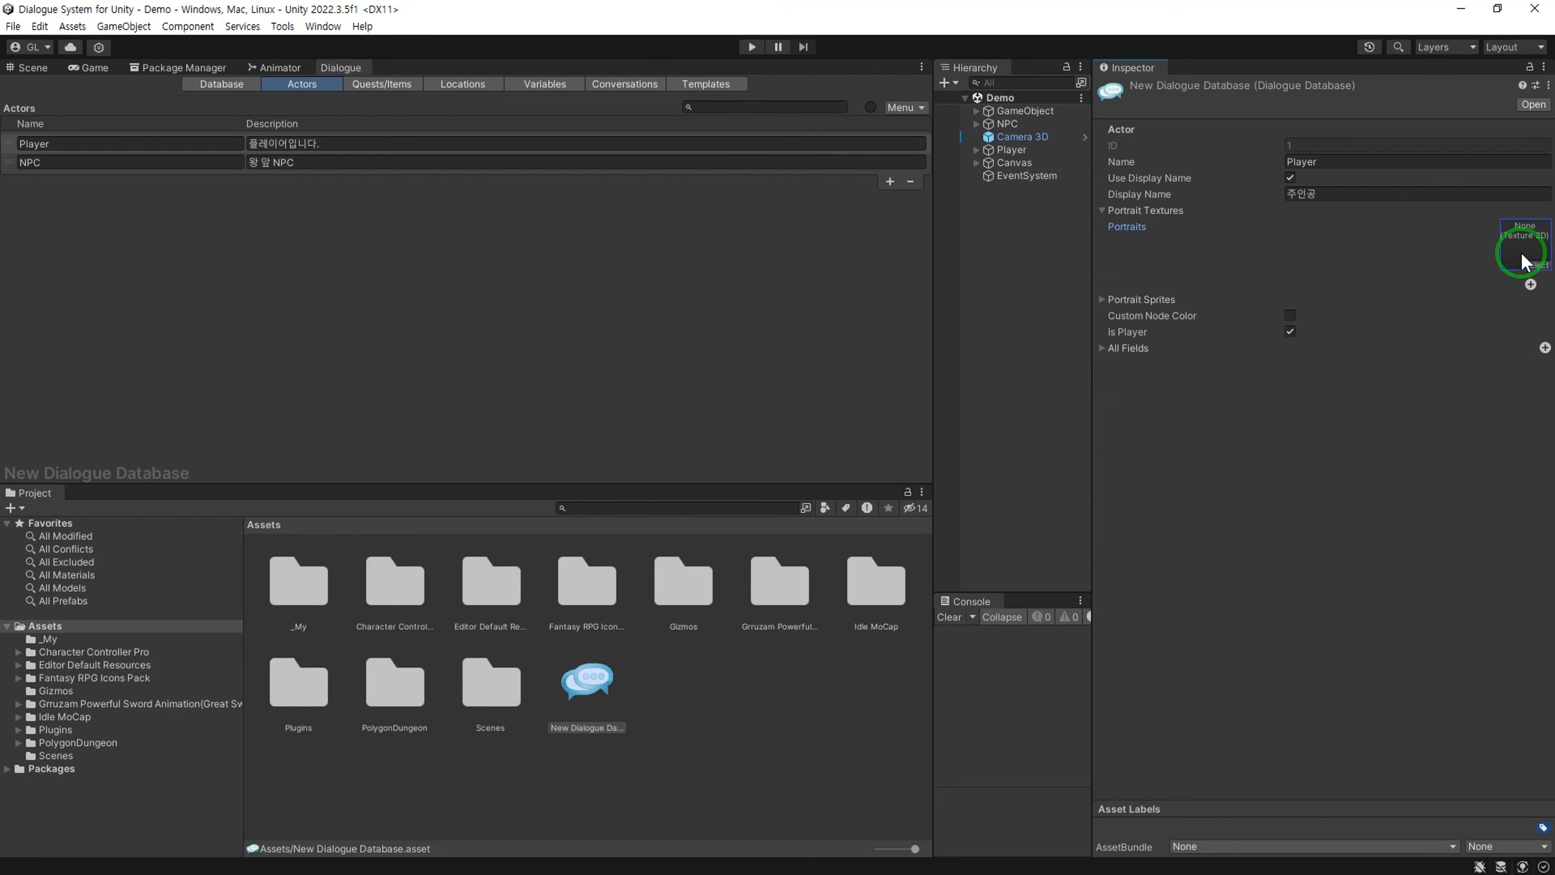
pyautogui.click(52, 637)
pyautogui.moveTo(386, 603); pyautogui.dragTo(1525, 240)
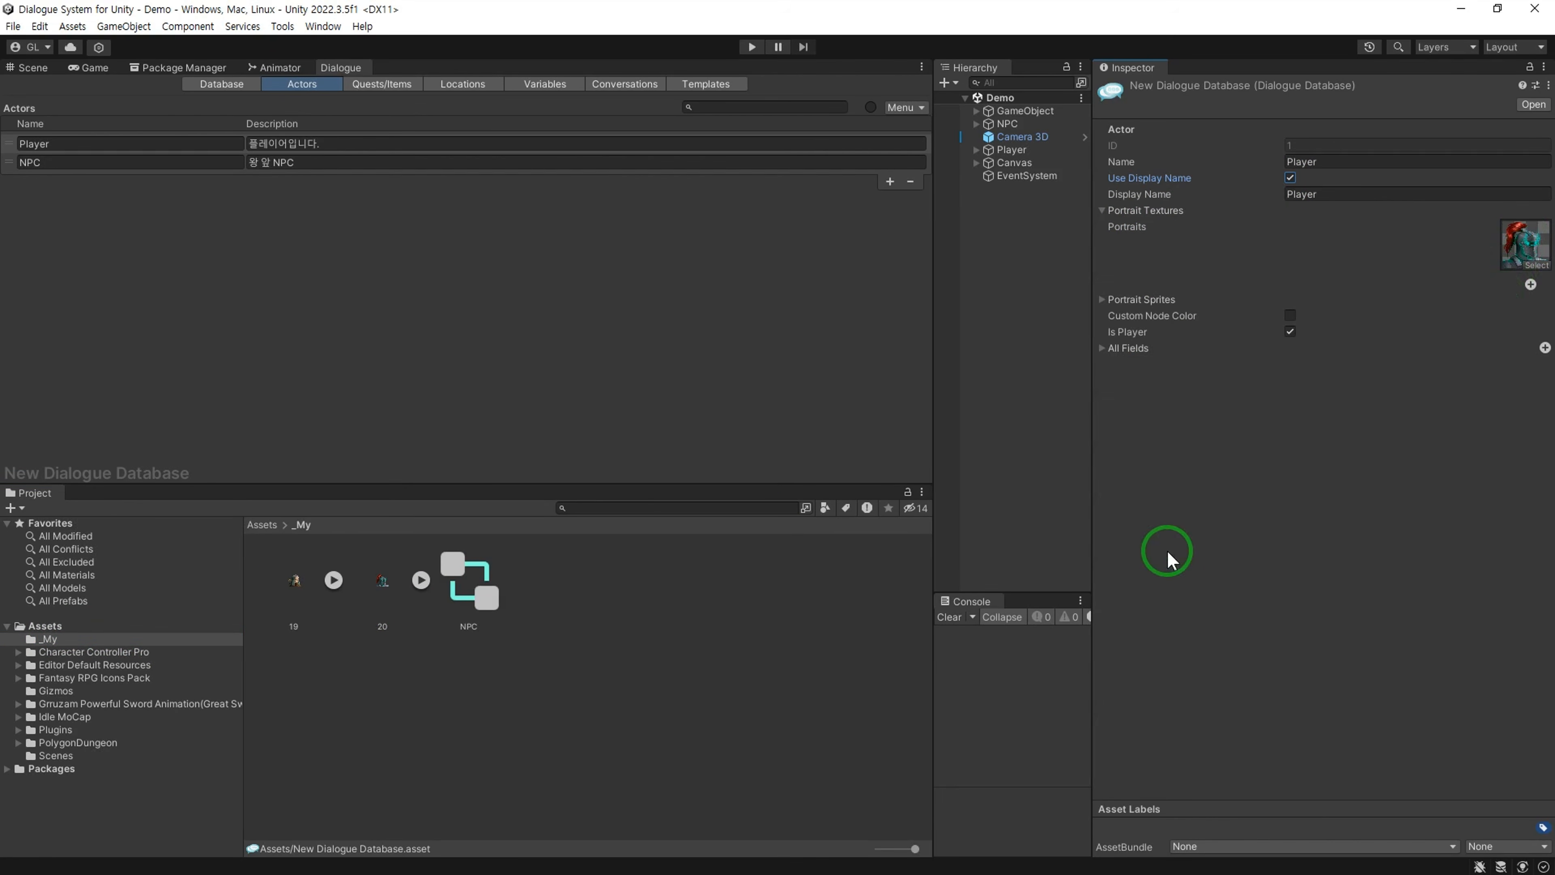
# Step: Give the NPC actor the display name "왕의 시종" and image 19 from the _My folder as its portrait texture
pyautogui.click(14, 164)
pyautogui.click(1289, 178)
pyautogui.click(1316, 194)
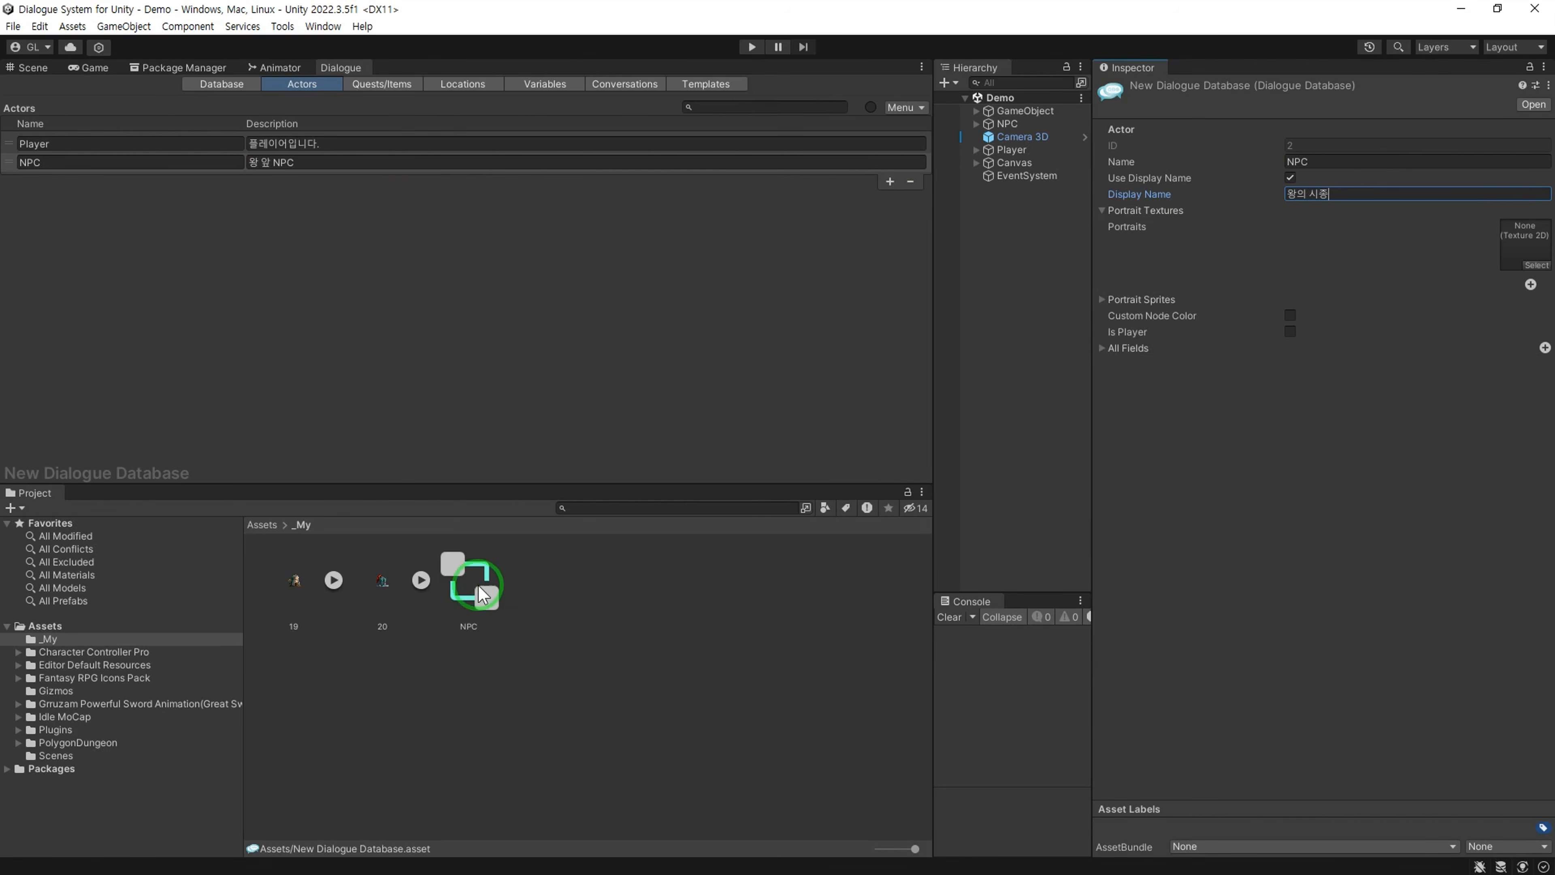
pyautogui.moveTo(294, 579); pyautogui.dragTo(1525, 245)
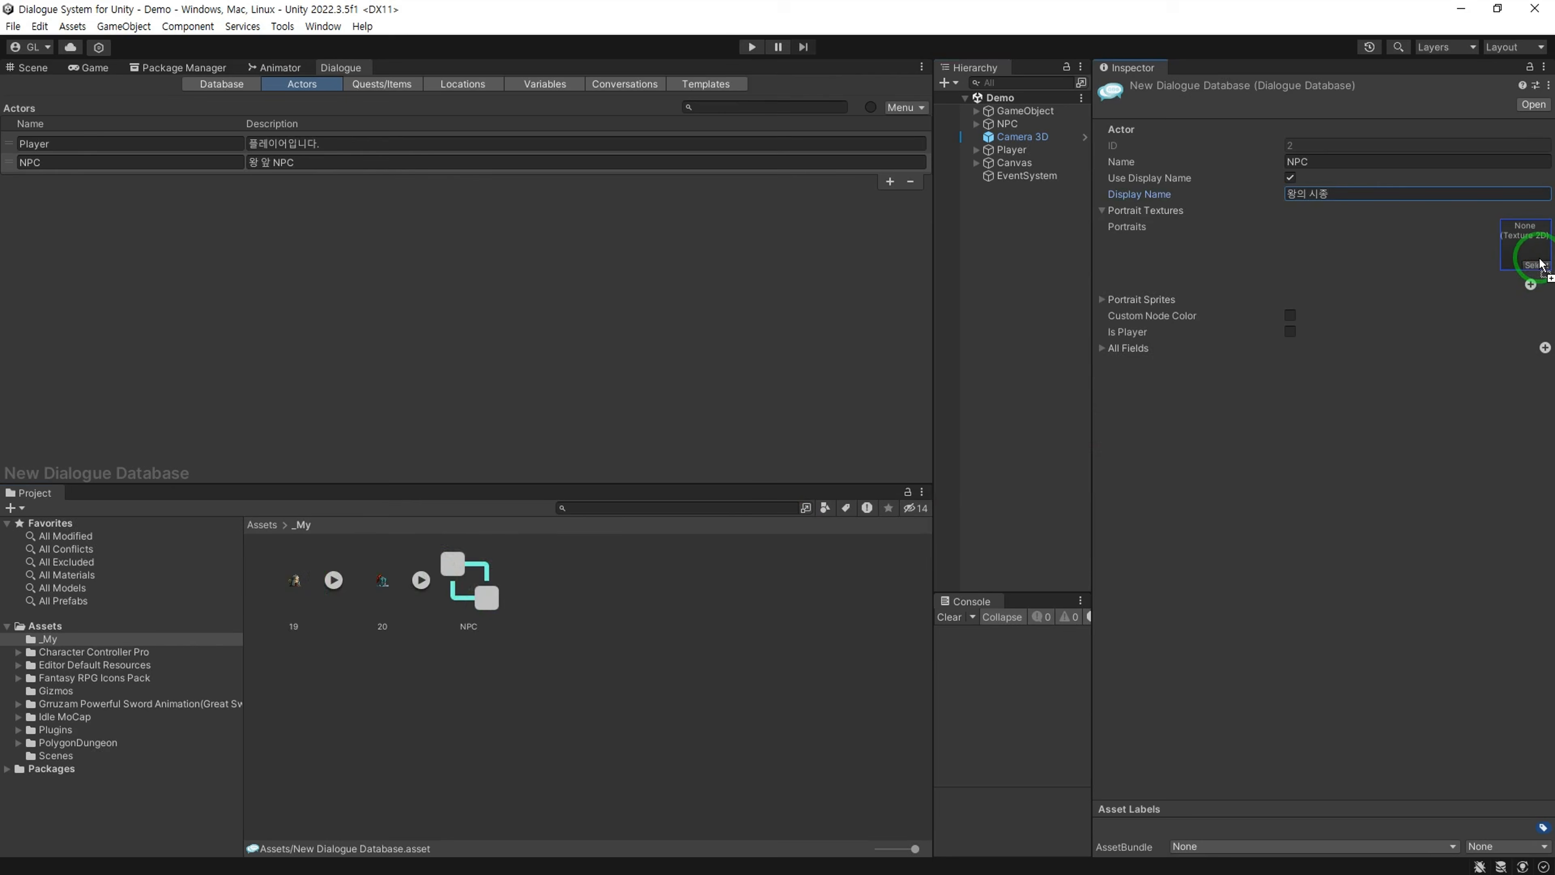
pyautogui.click(1136, 479)
# Step: Create a new conversation in the database and title it "왕앞 시종과 대화"
pyautogui.click(618, 84)
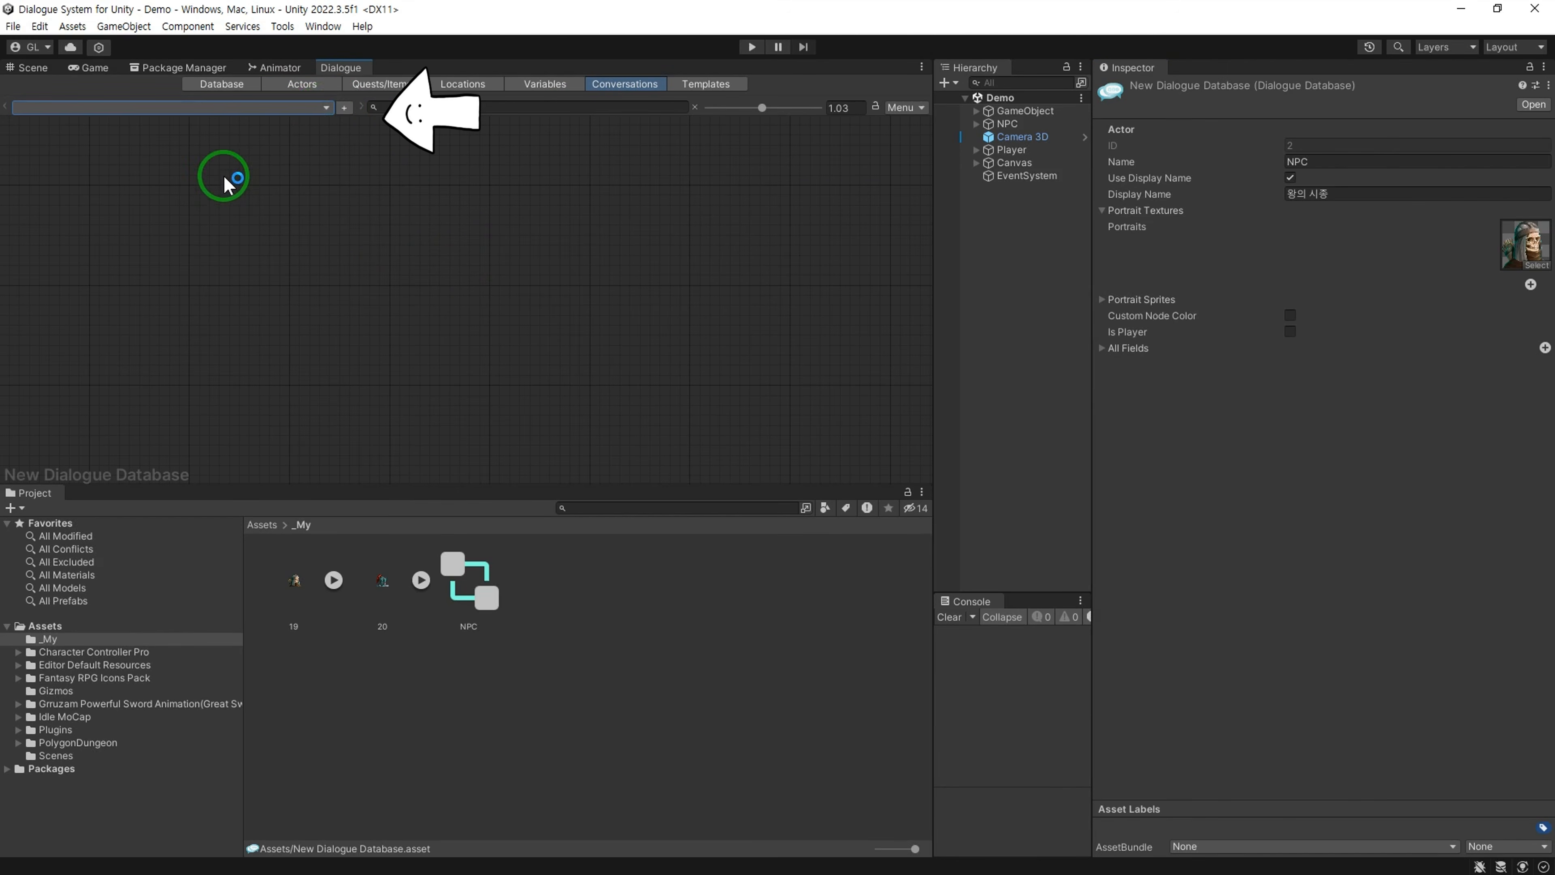
pyautogui.click(344, 109)
pyautogui.moveTo(188, 156); pyautogui.dragTo(476, 181)
pyautogui.click(317, 149)
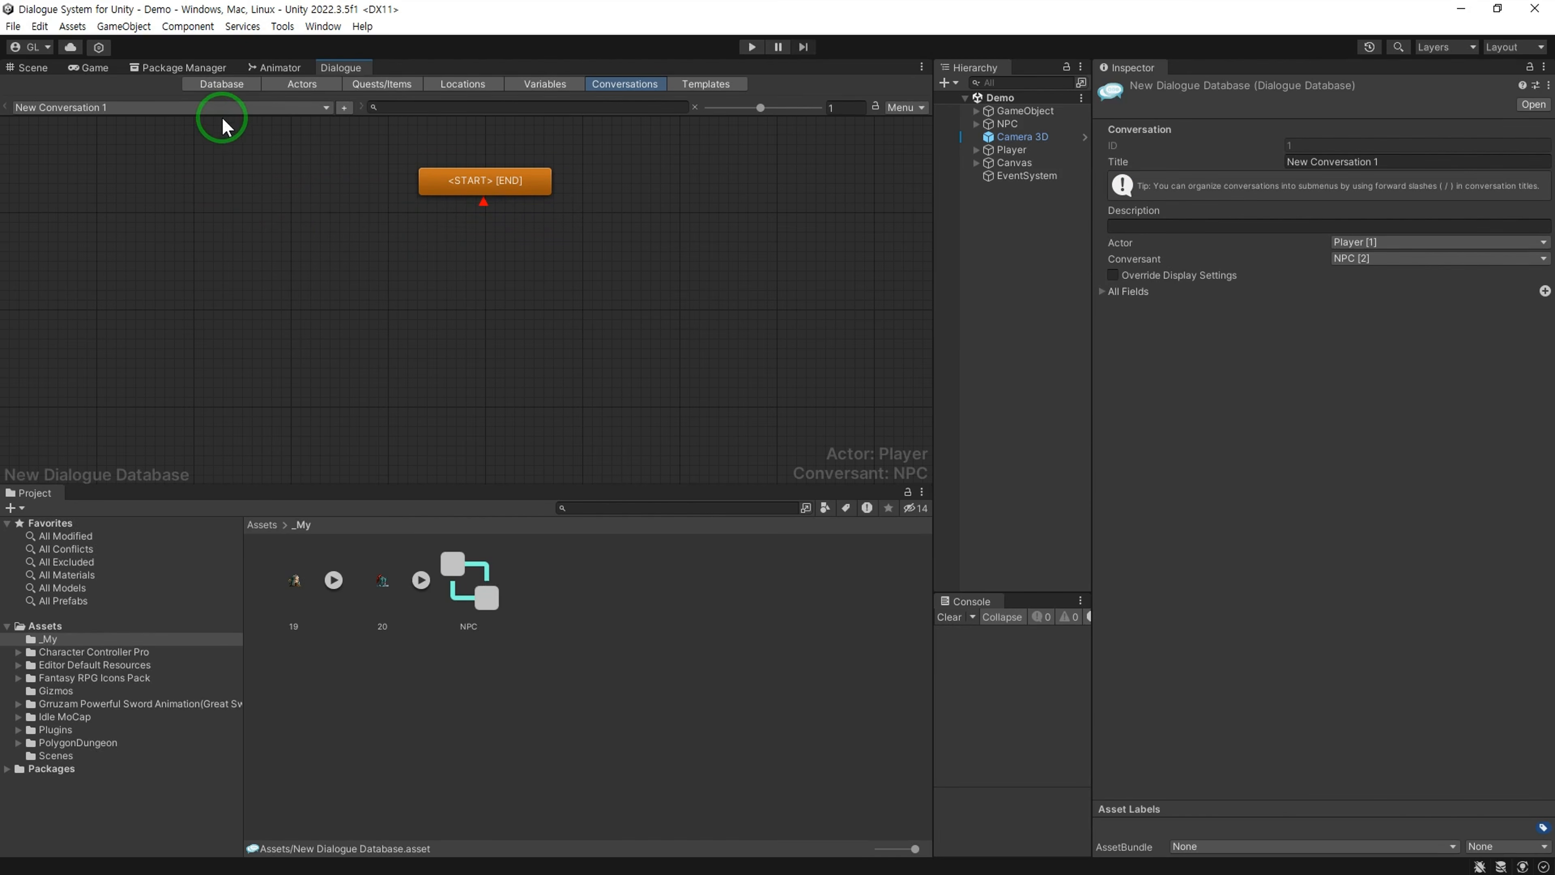
pyautogui.click(1354, 161)
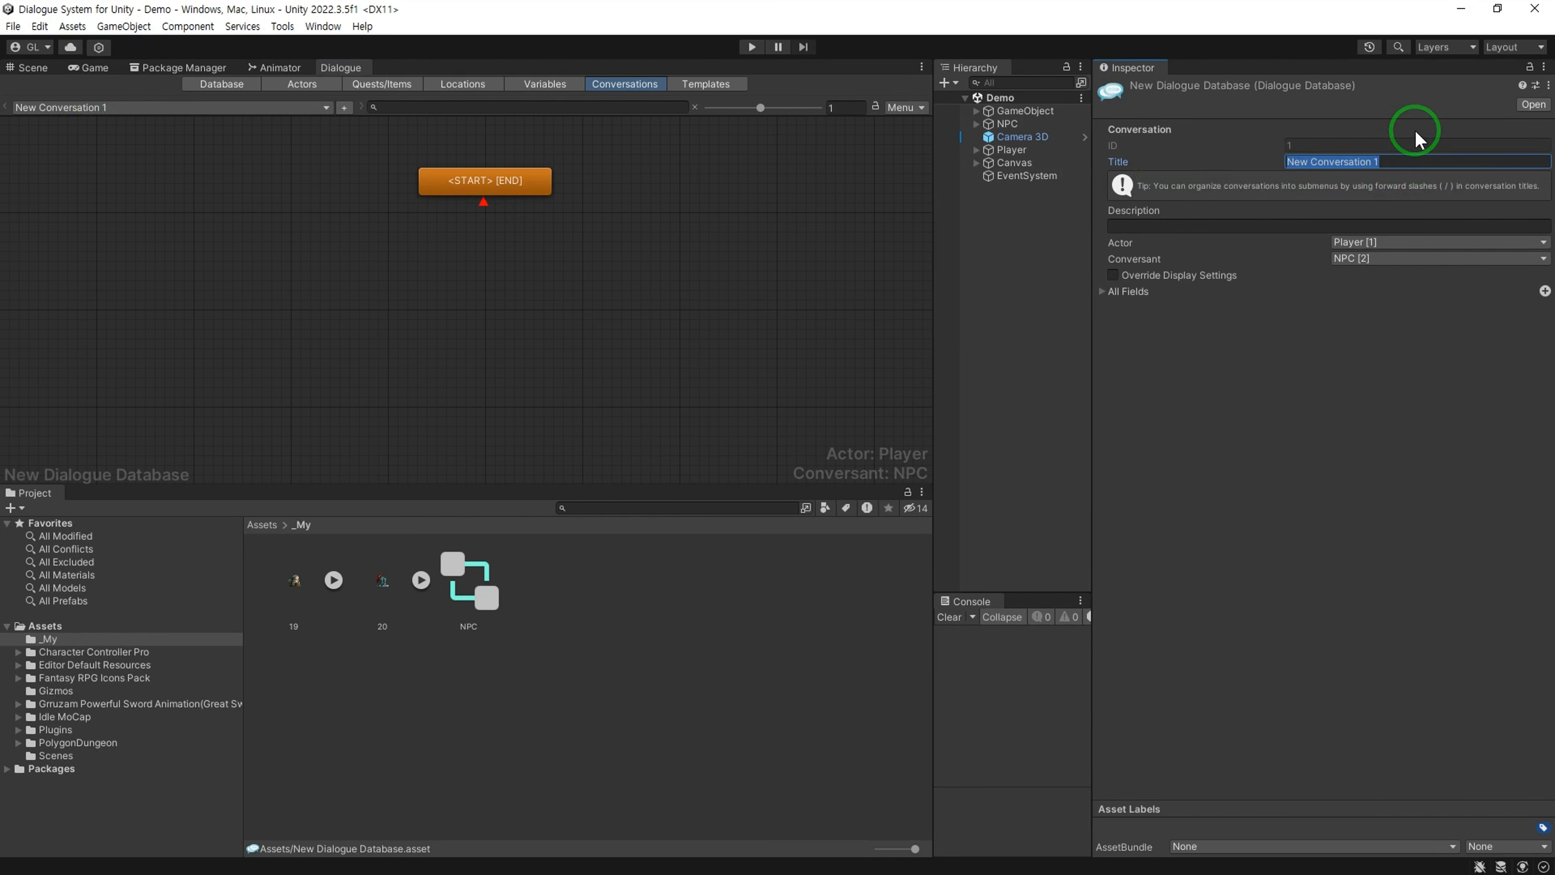
pyautogui.write('왕')
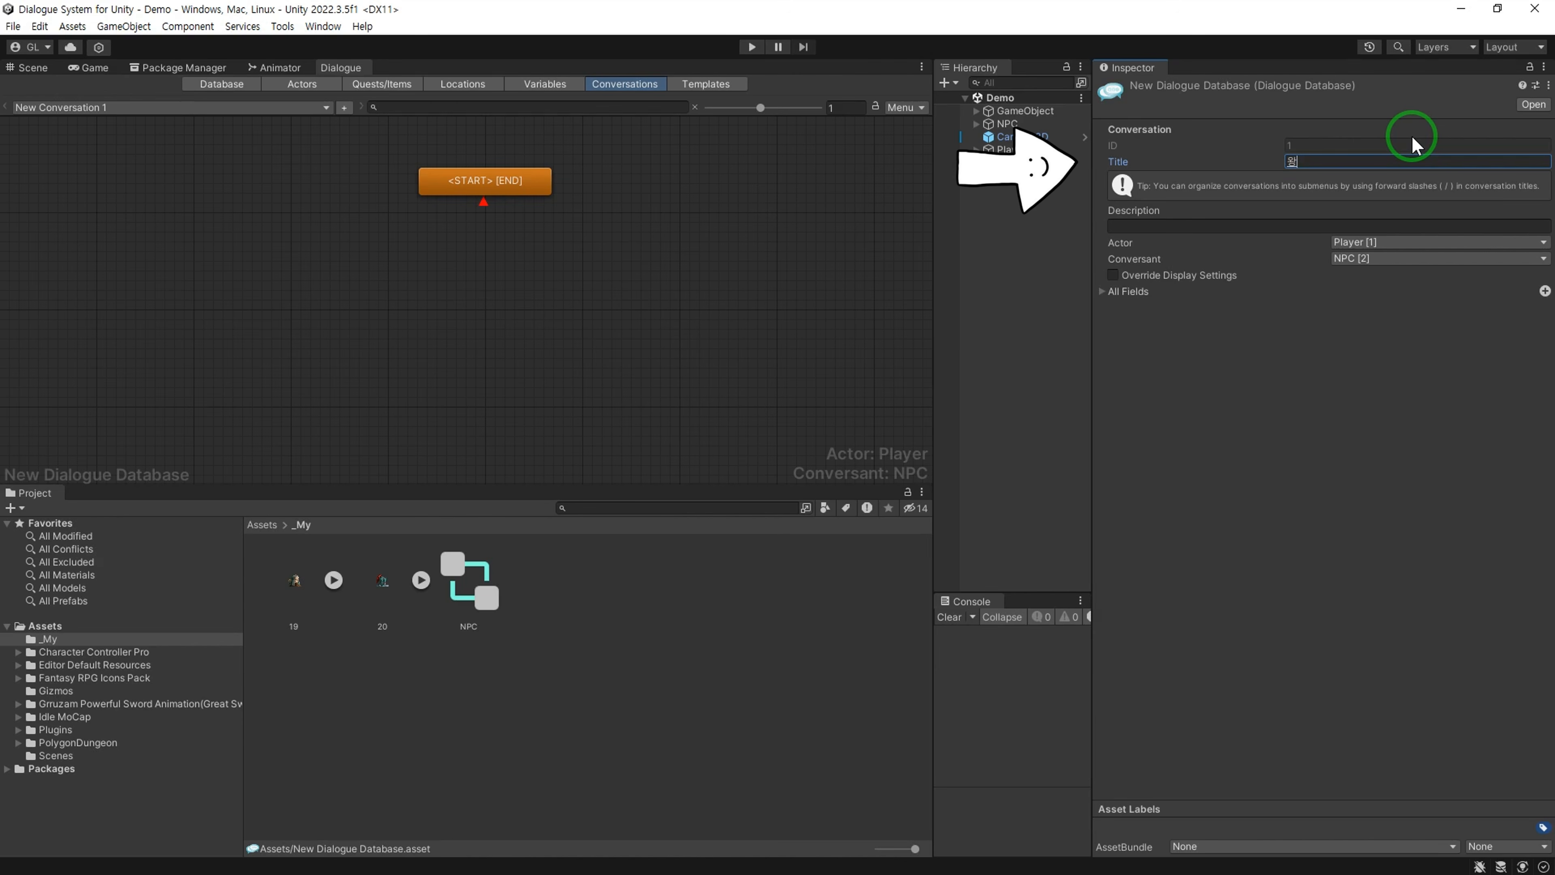
pyautogui.write('의 시종과 대화')
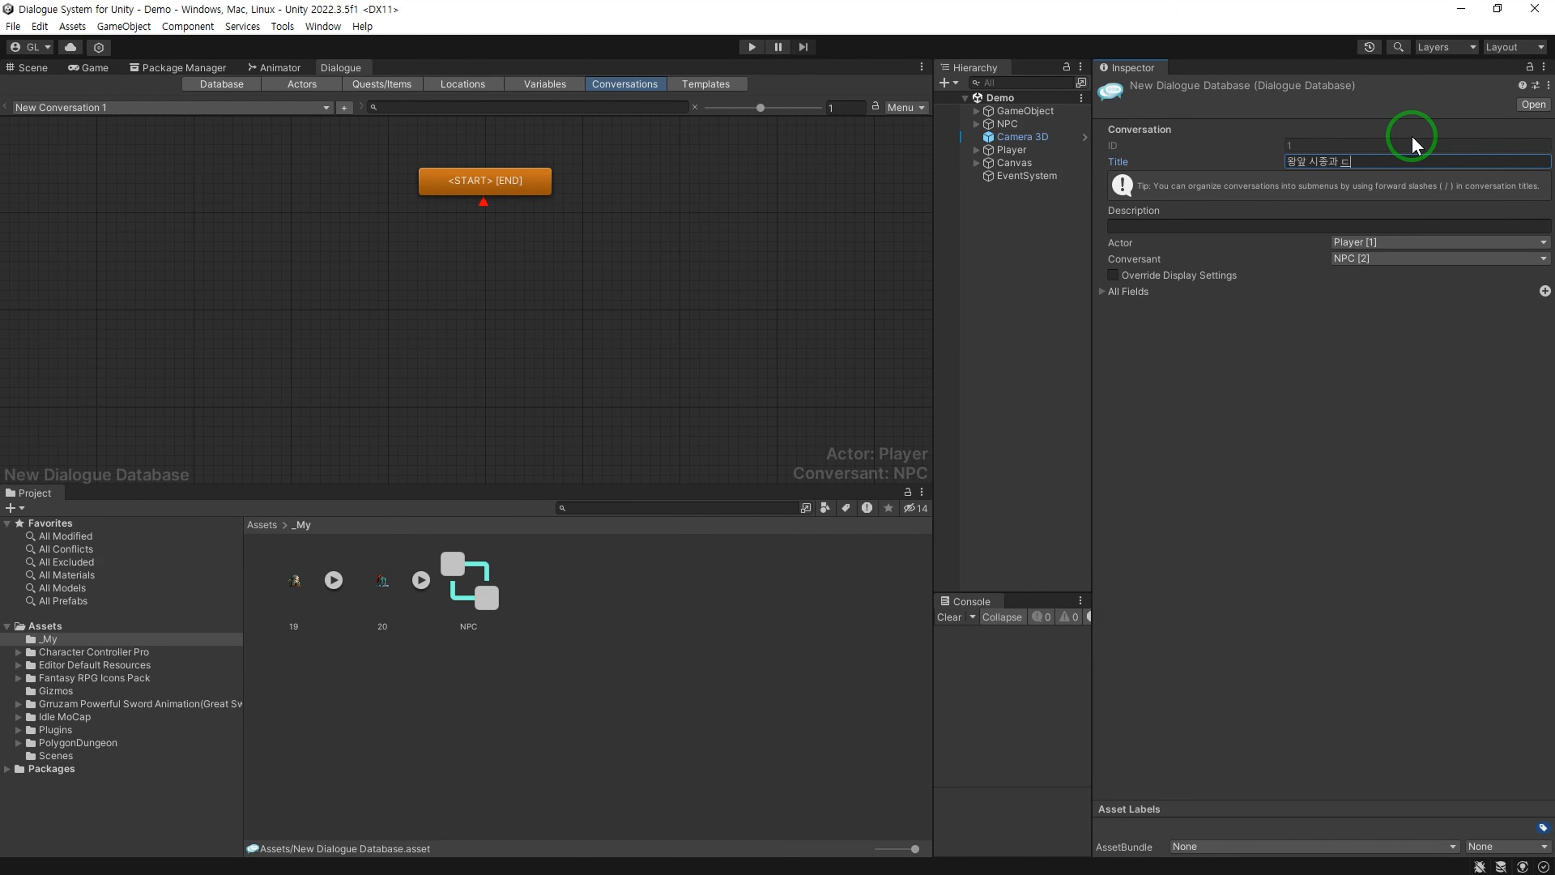
# Step: Keep Player as actor and NPC as conversant, and describe the conversation as "왕 앞에 있는 시종과의 대화 설정입니다."
pyautogui.click(1403, 258)
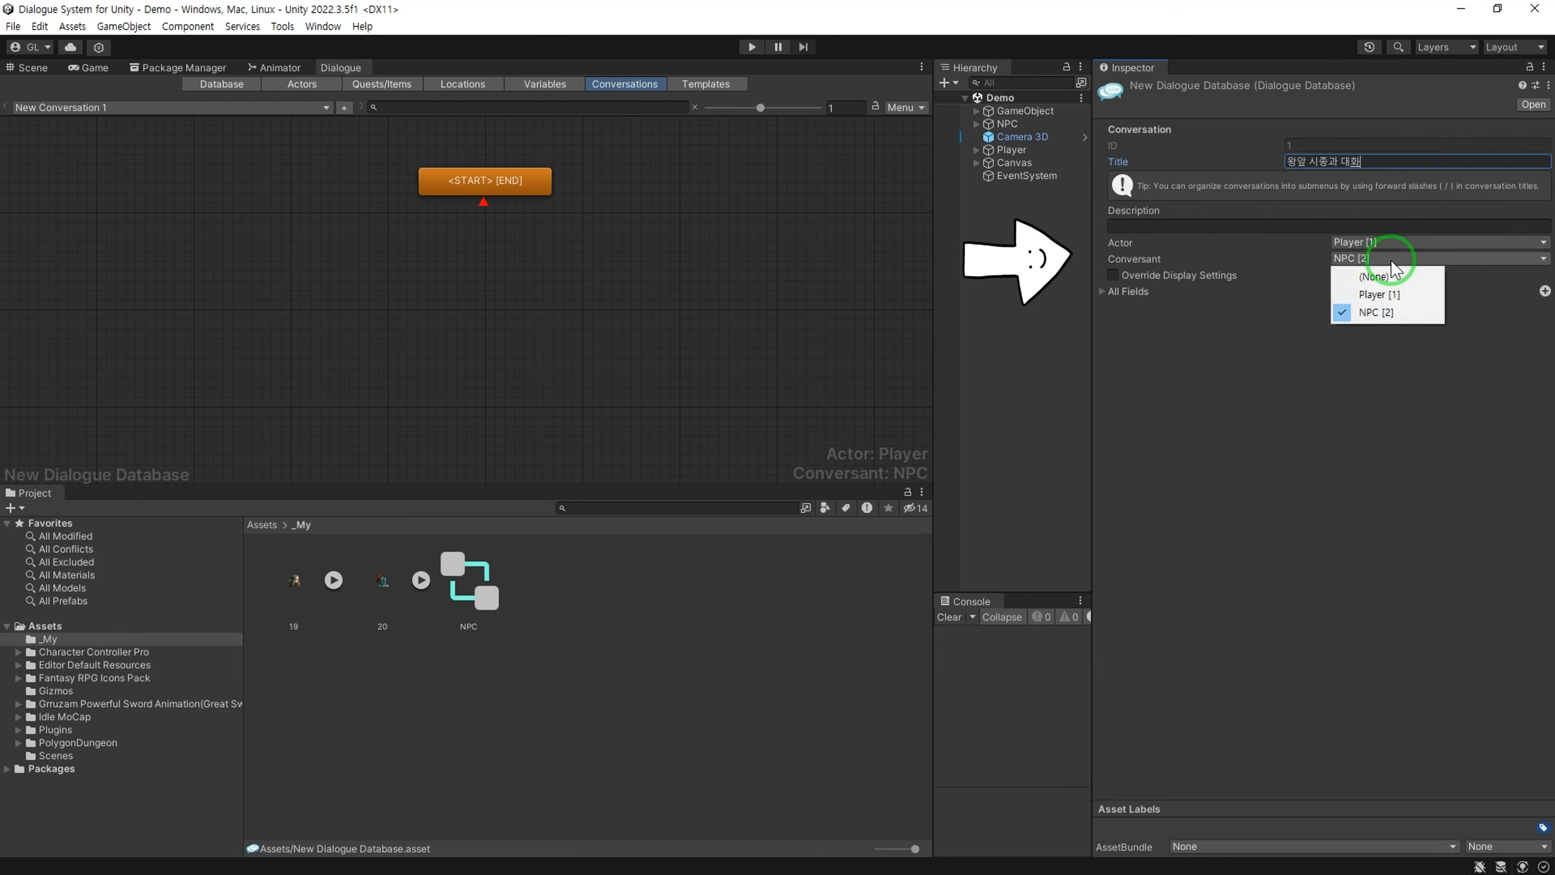
pyautogui.click(1403, 313)
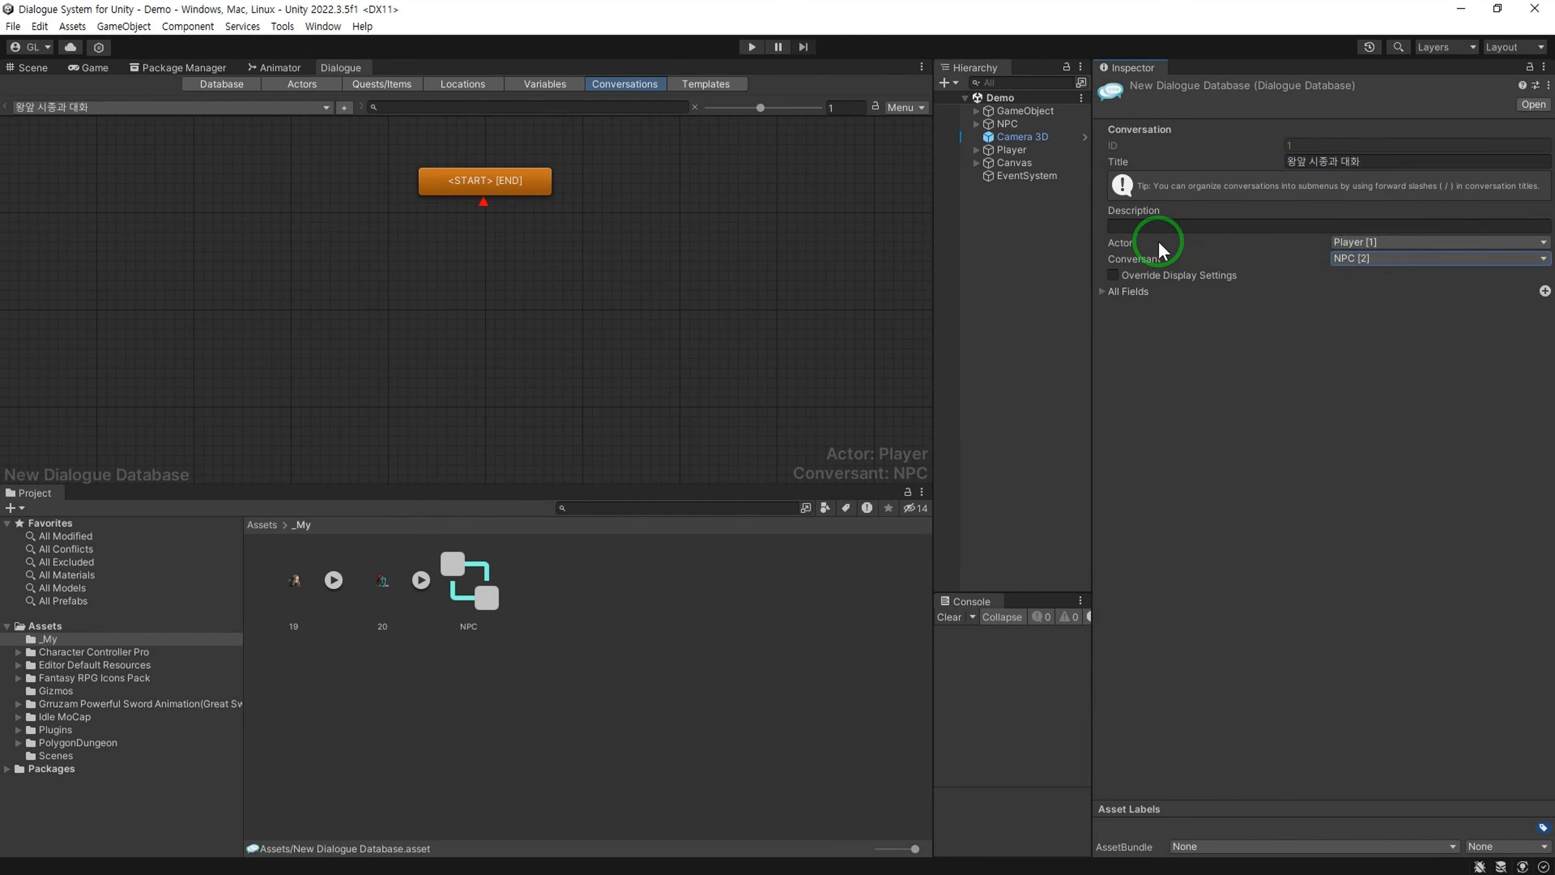
pyautogui.click(1387, 244)
pyautogui.click(1377, 279)
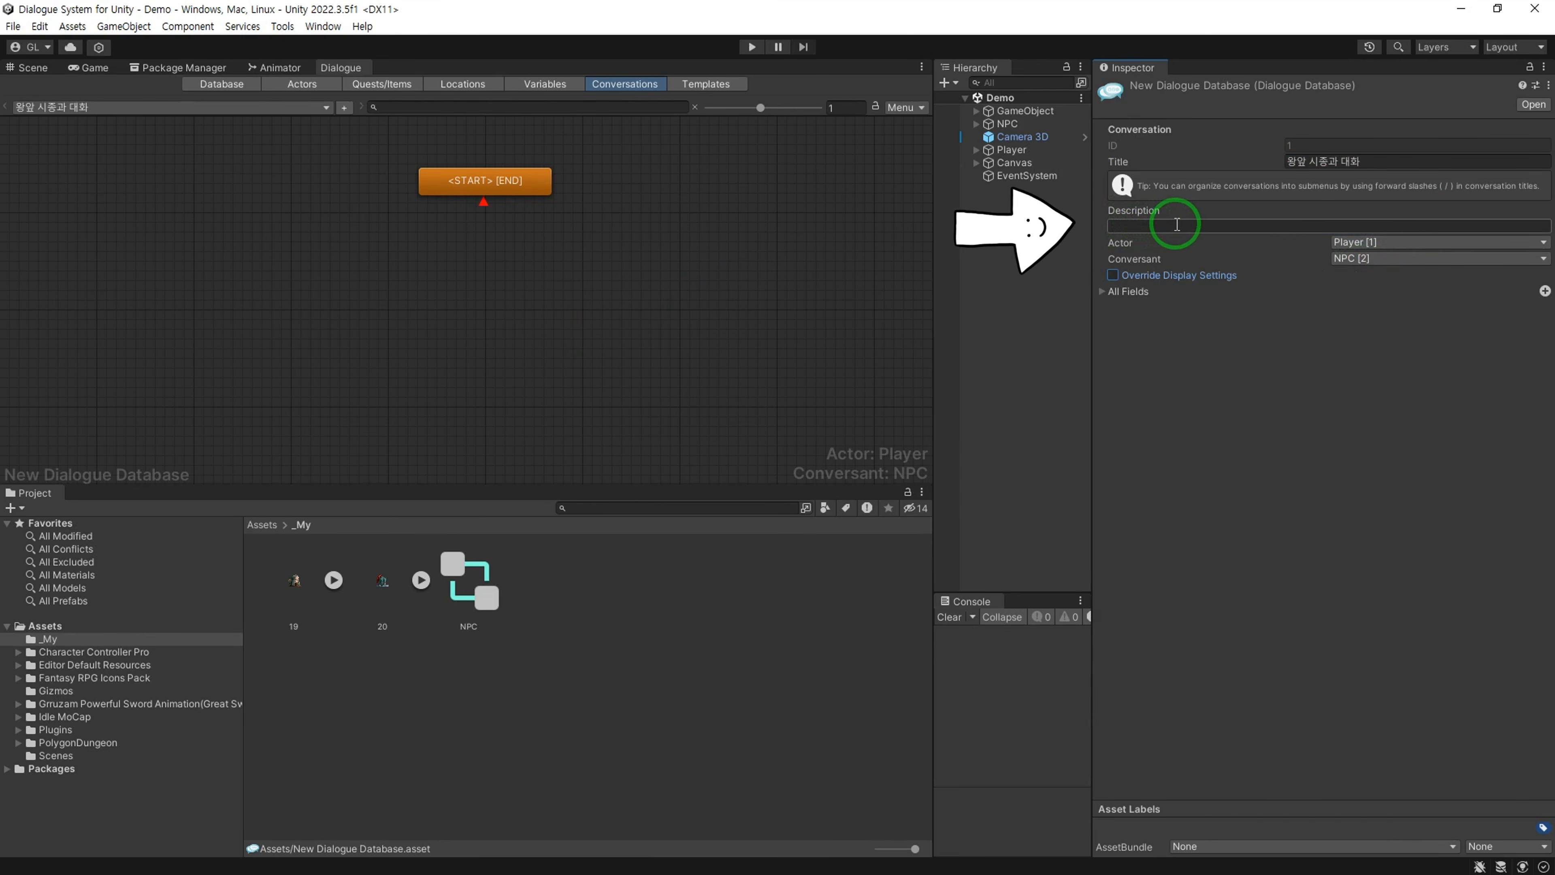
pyautogui.click(1222, 227)
pyautogui.write('왕')
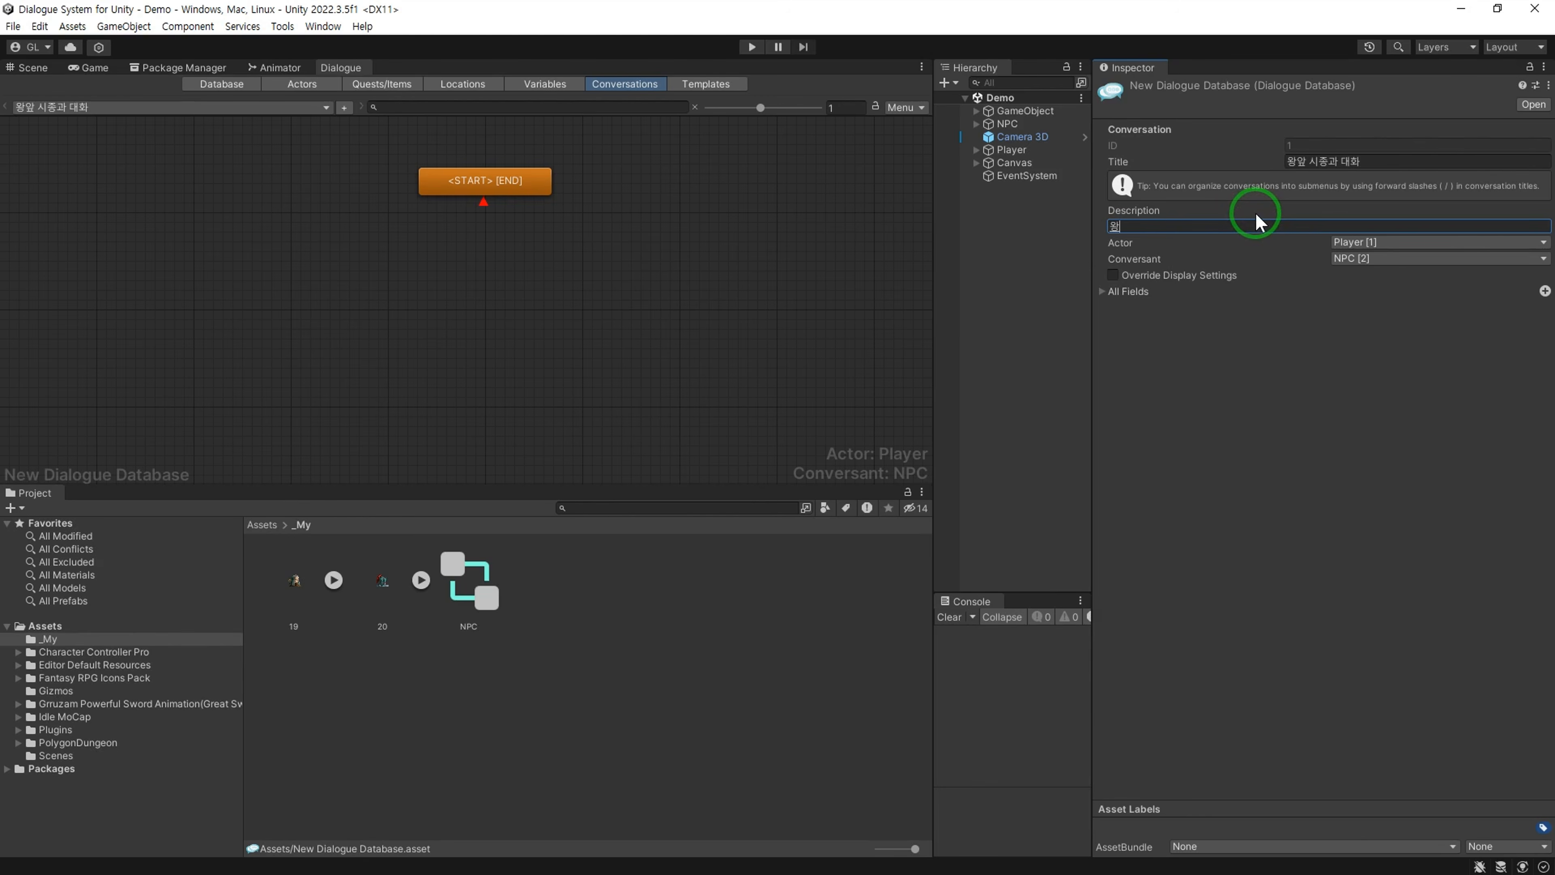
pyautogui.write(' 앞에 있는 시종과의 대화 설정입니다.')
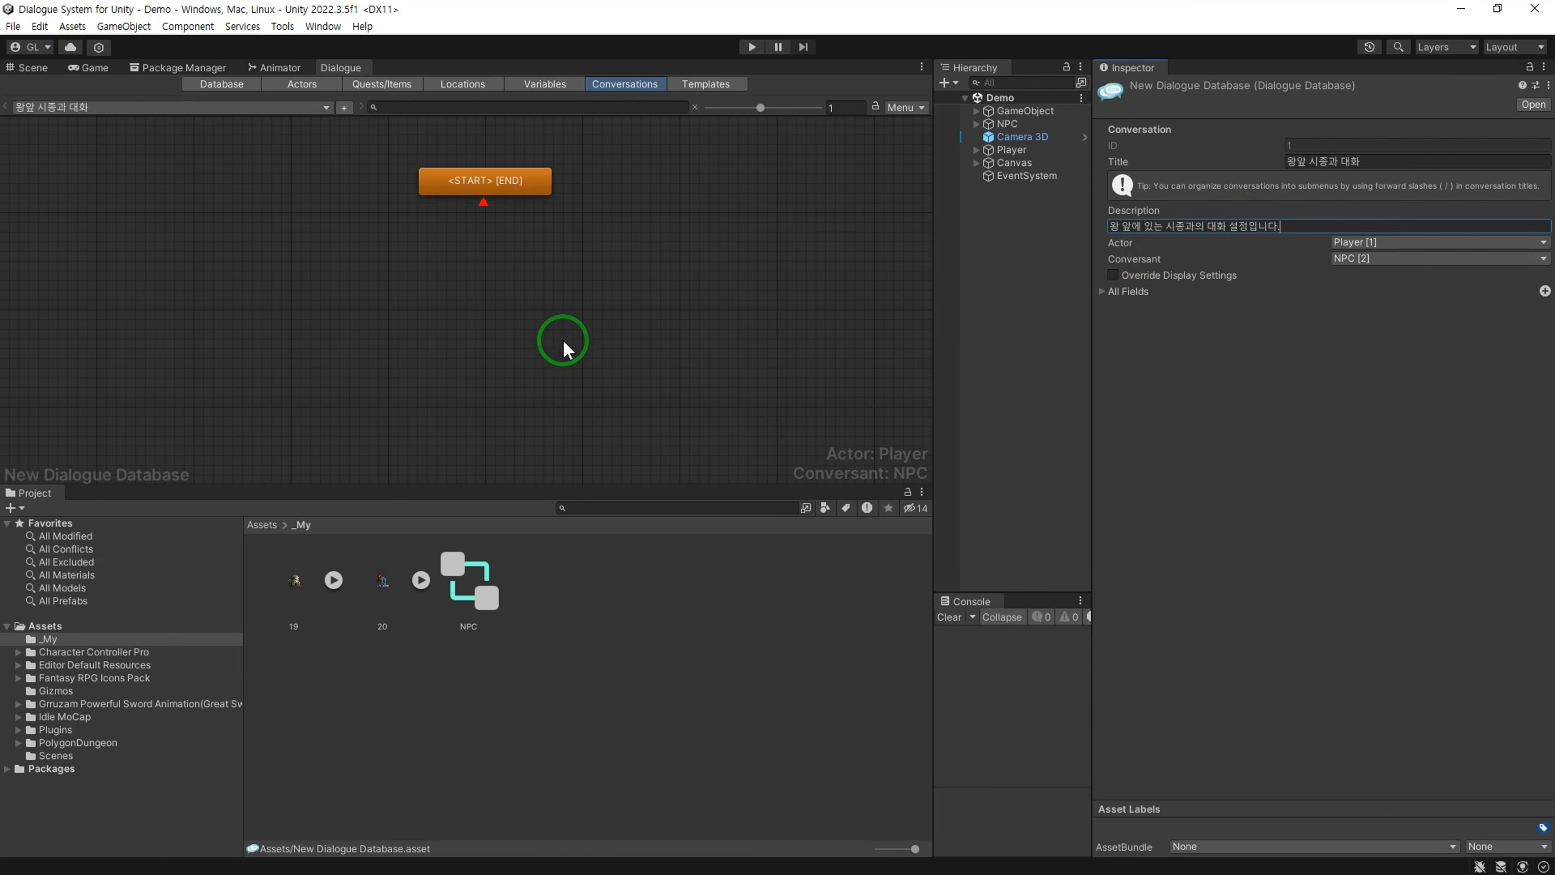
# Step: Add a child node to START, place it to the lower left, and set its dialogue text to "앗! 안녕하세요....."
pyautogui.click(549, 262)
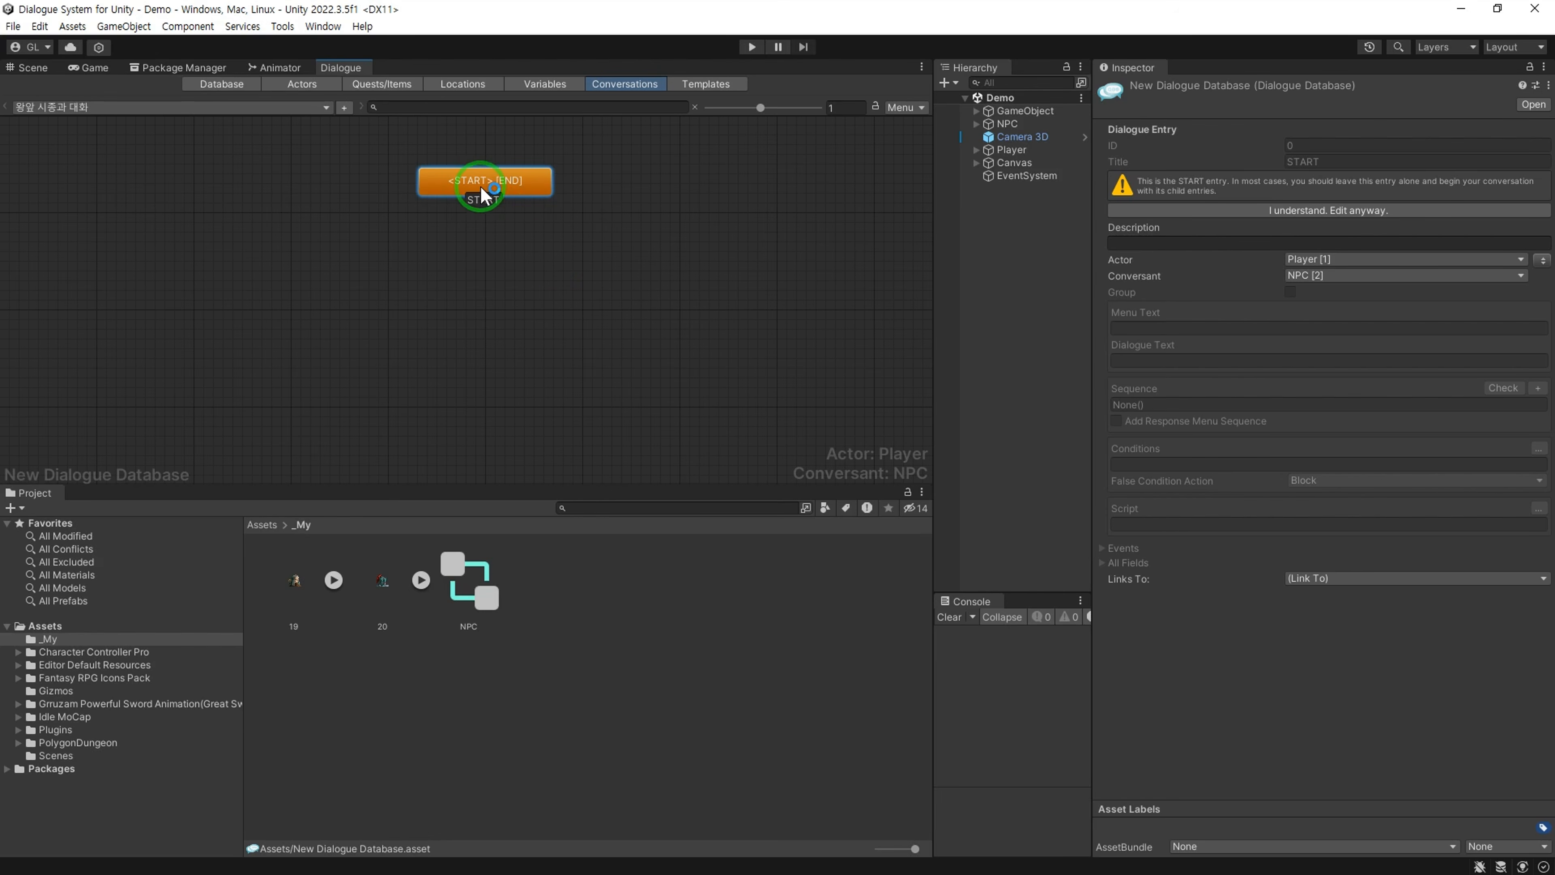
pyautogui.rightClick(513, 184)
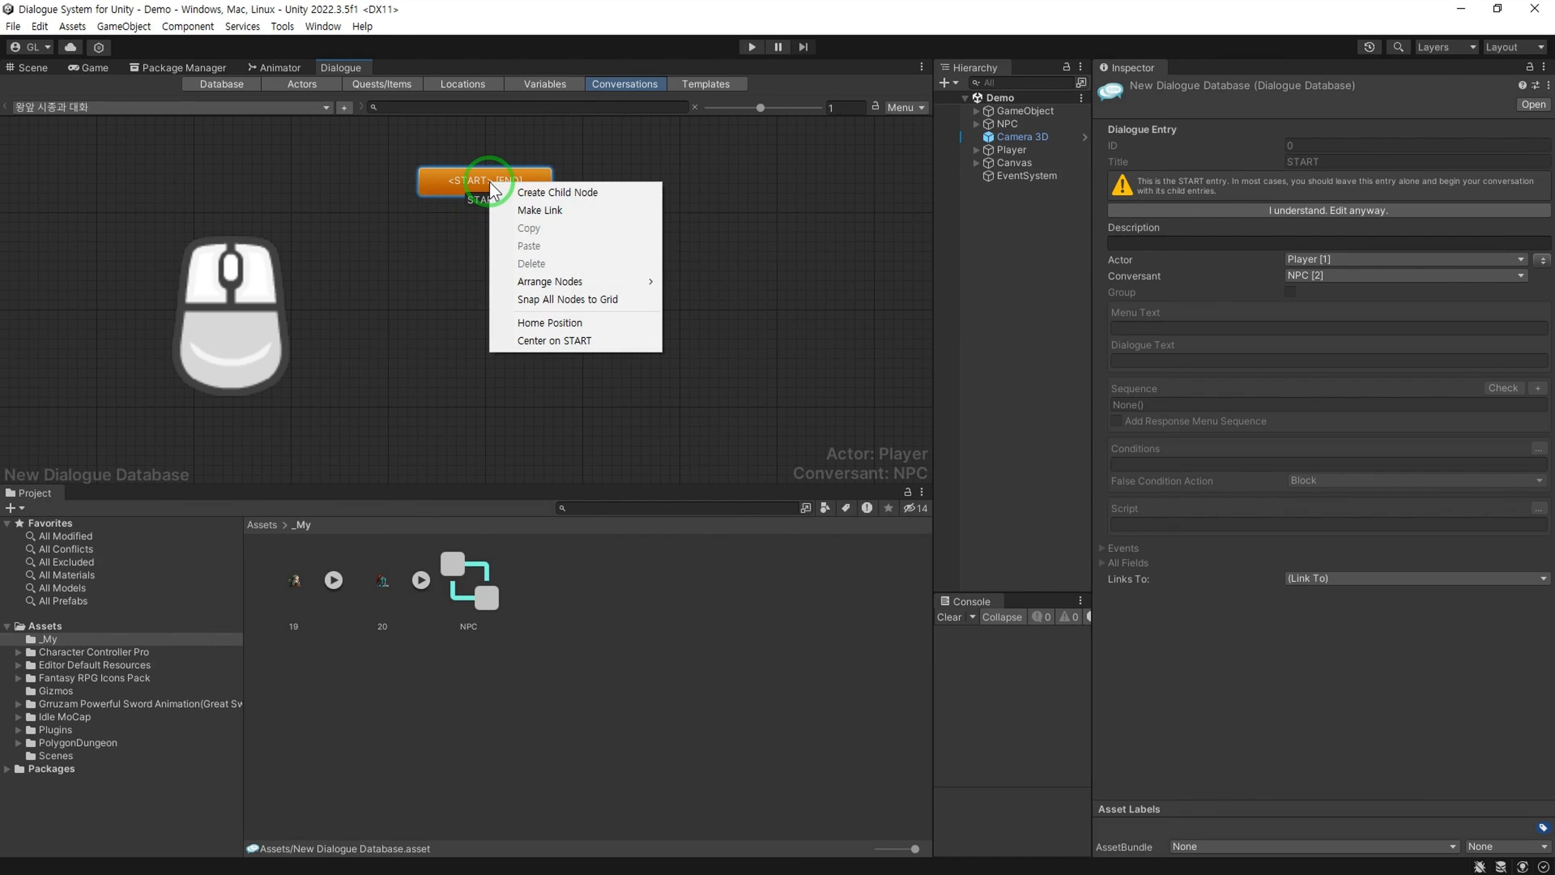
pyautogui.click(641, 193)
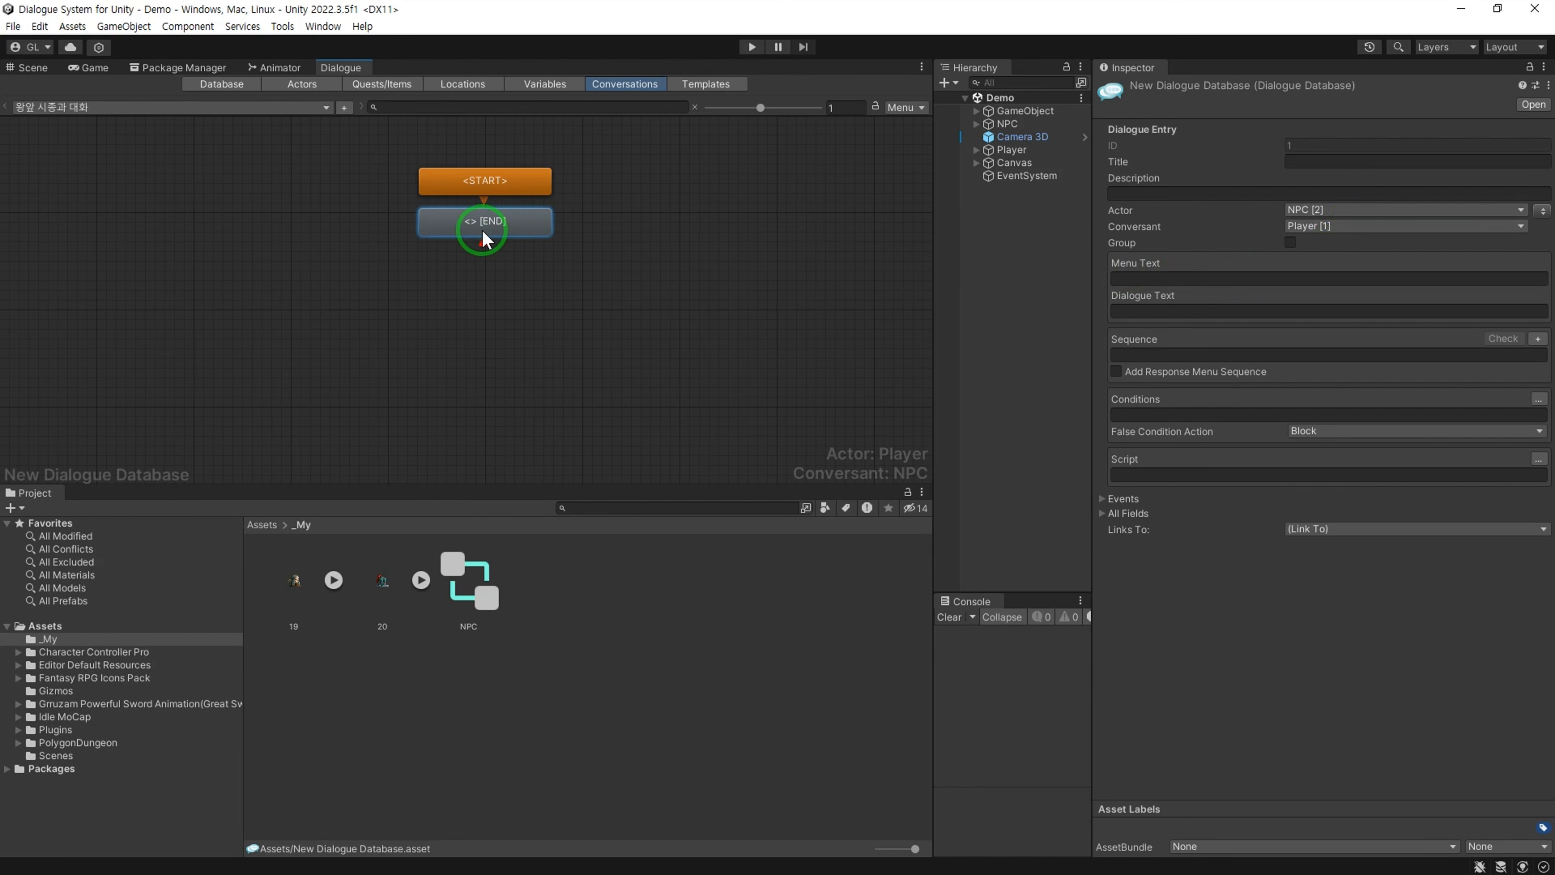
pyautogui.moveTo(485, 236); pyautogui.dragTo(231, 258)
pyautogui.click(1156, 312)
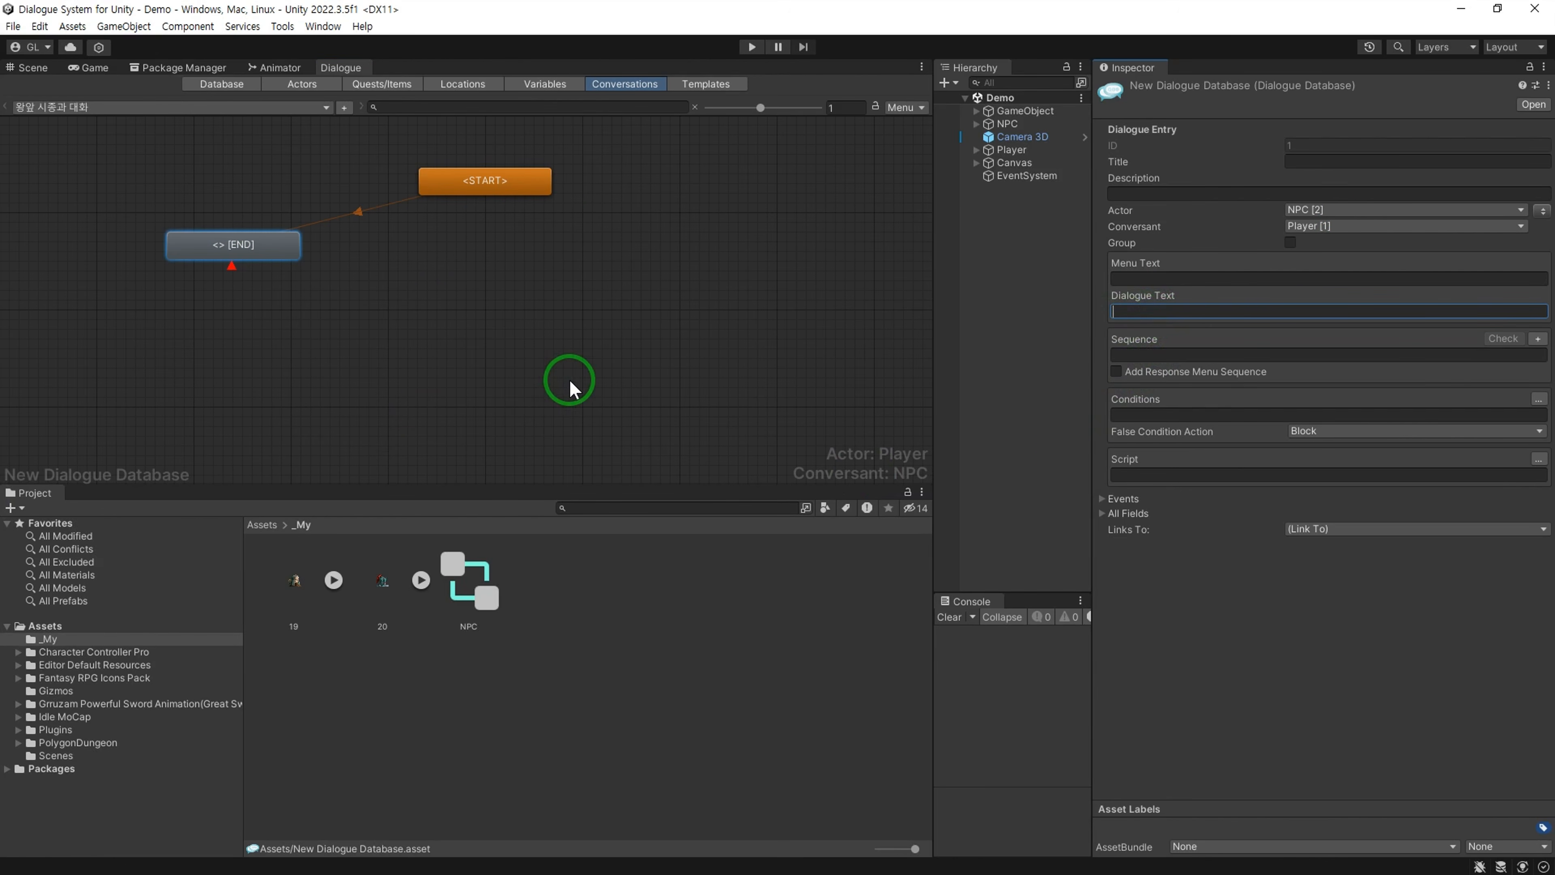
pyautogui.write('앗! 안녕하세요.....')
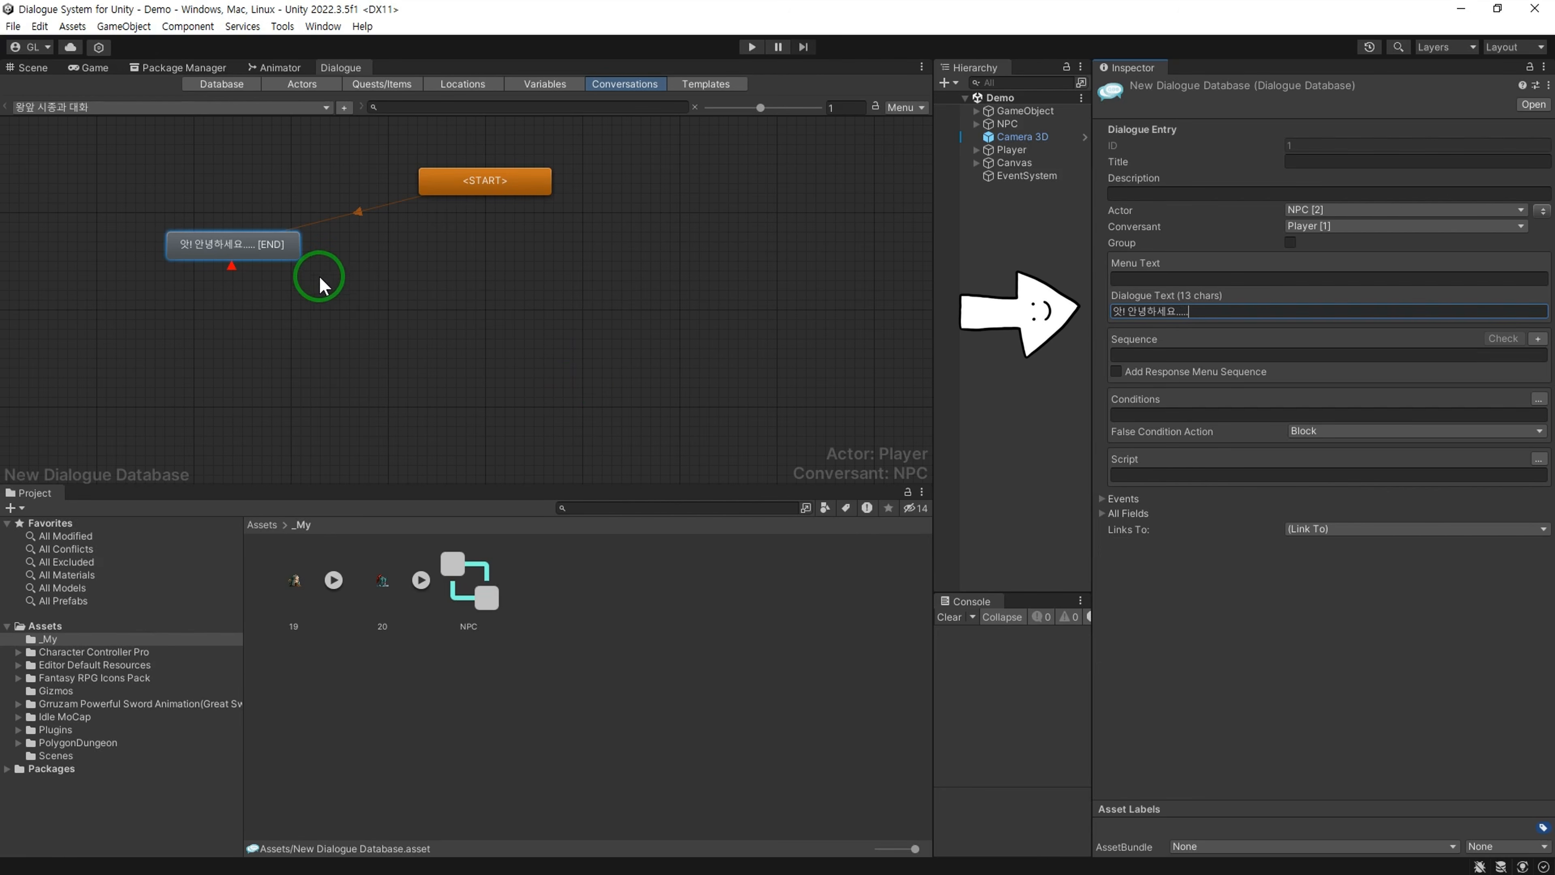
# Step: Add a child node under the greeting, make NPC its speaker, and set its dialogue text to "저는 왕을 모시는 시종입니다."
pyautogui.rightClick(243, 245)
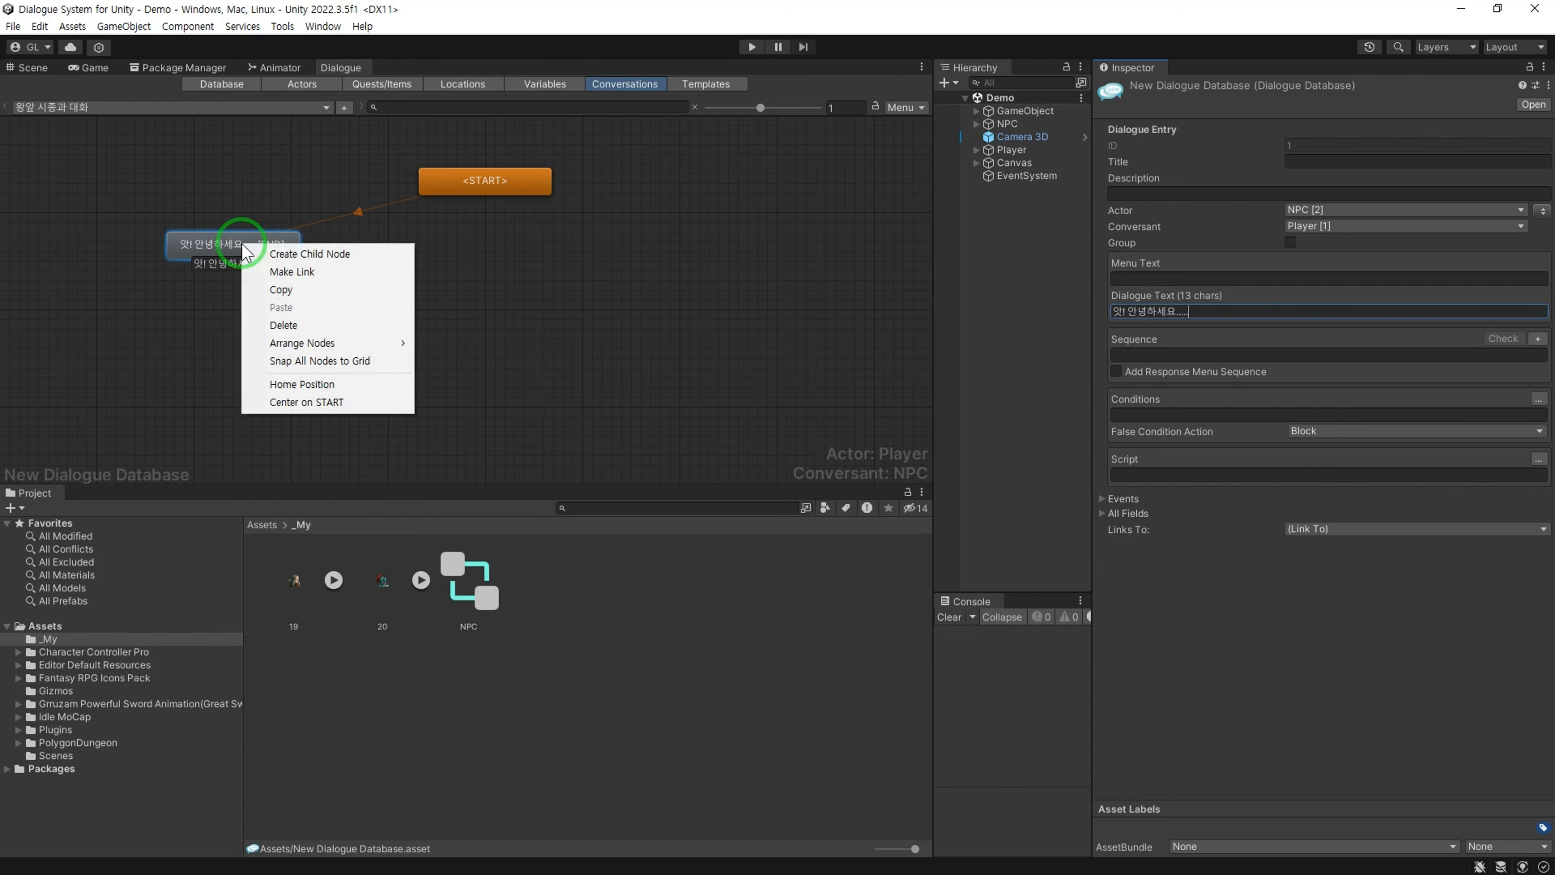
pyautogui.click(335, 256)
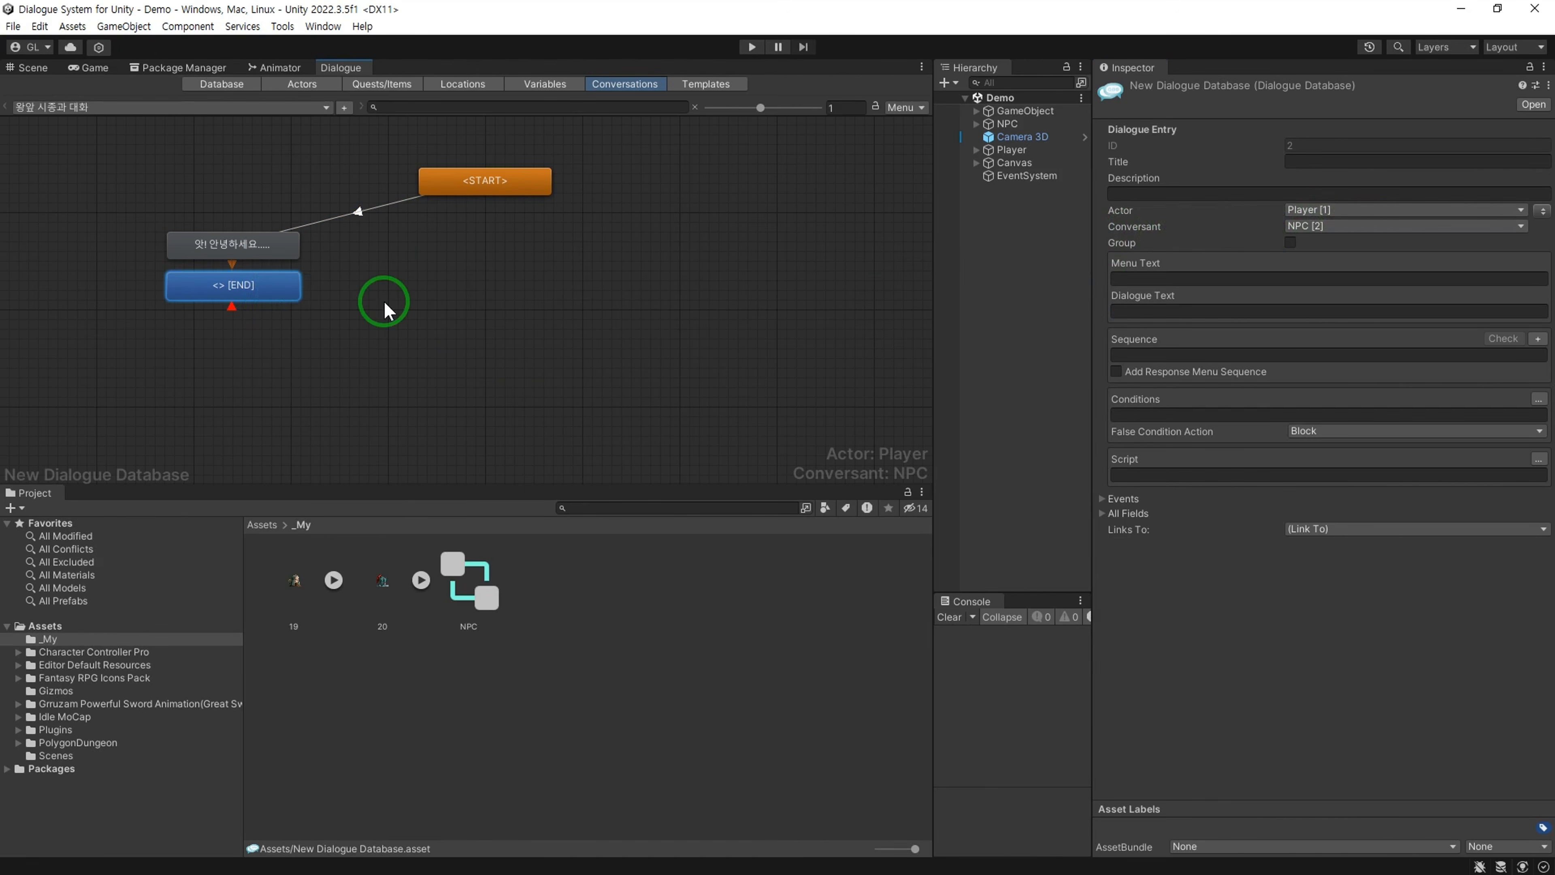
pyautogui.click(1541, 209)
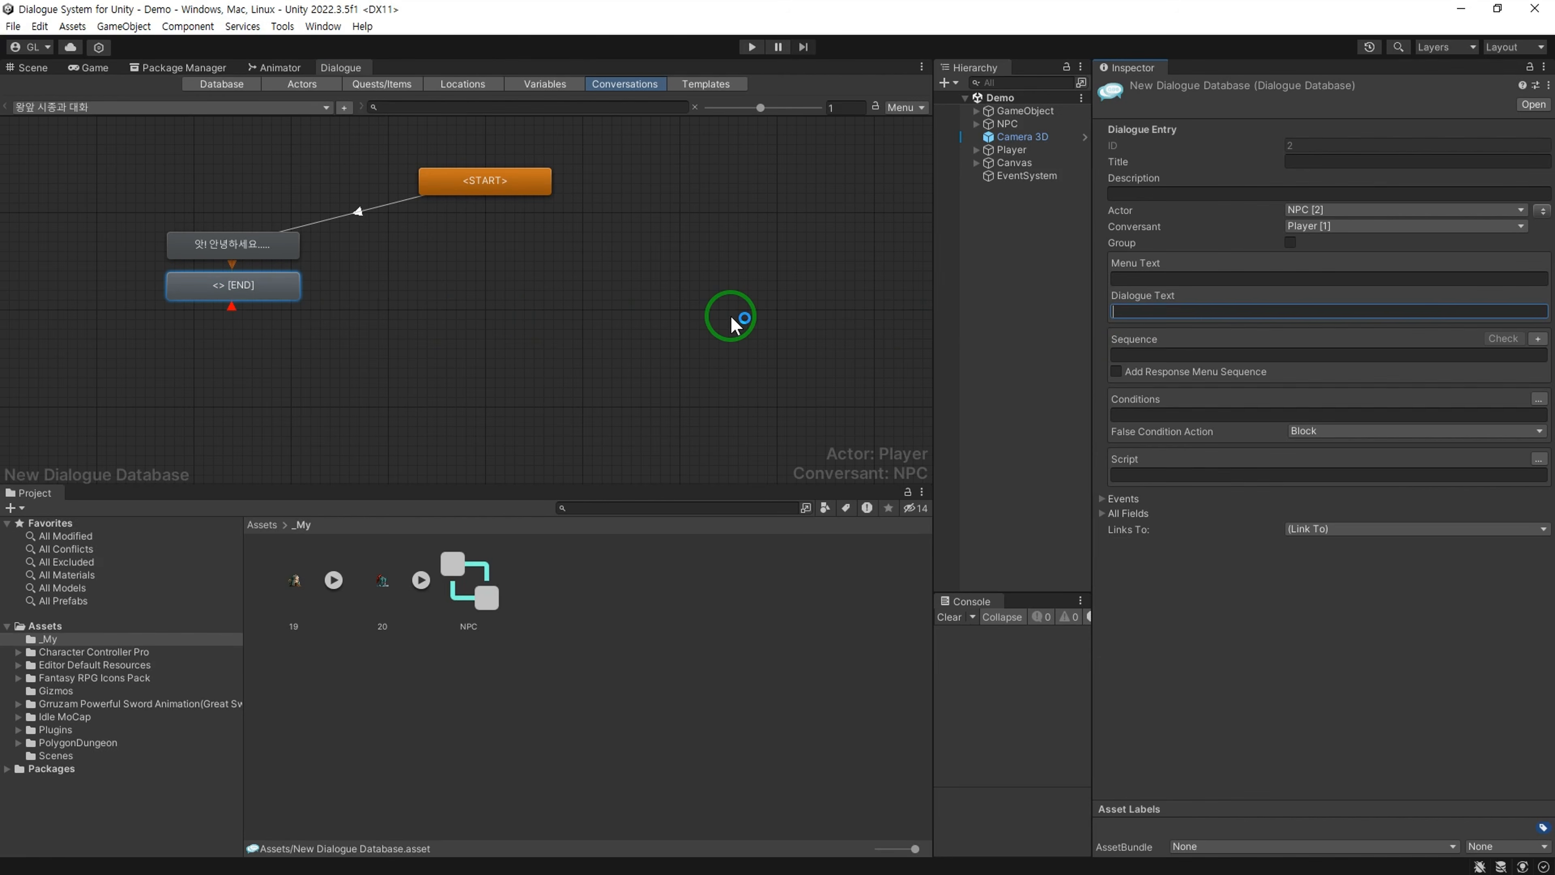
pyautogui.write('저는 왕을 모시고이')
pyautogui.press('BackSpace')
pyautogui.press('BackSpace')
pyautogui.write('는 시종입니다.')
# Step: Continue the chain with two NPC-spoken nodes reading "제가 화장실이 급해서 그러는데....." and "왕이 주무시는지 확인해 주시겠나요??"
pyautogui.rightClick(245, 286)
pyautogui.click(282, 294)
pyautogui.click(1542, 210)
pyautogui.write('제가 화장실이 급해서 그러는데.....')
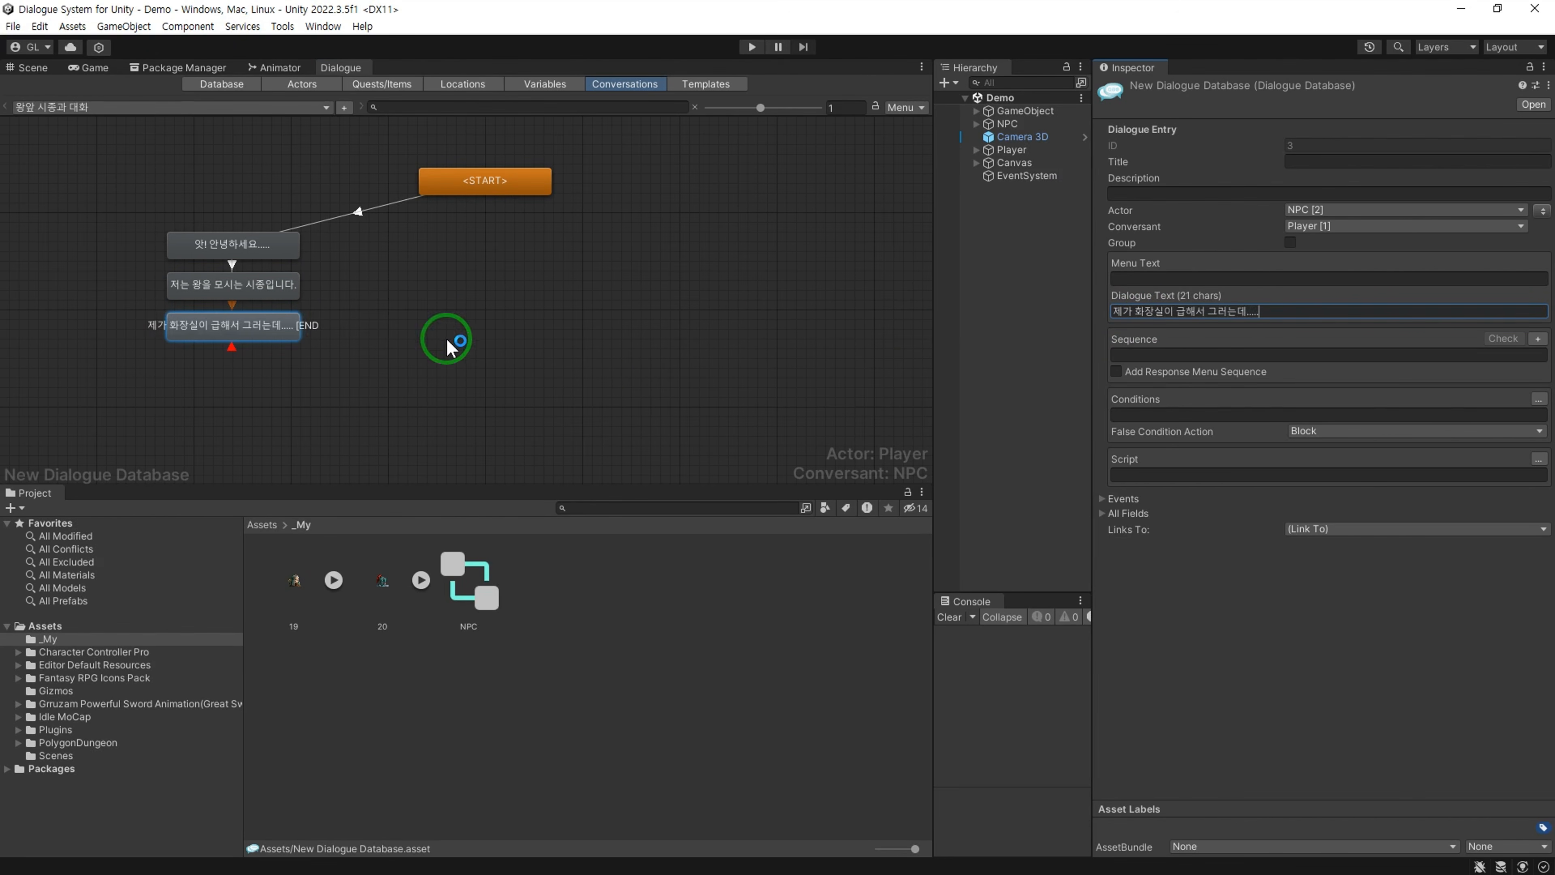
pyautogui.click(1194, 311)
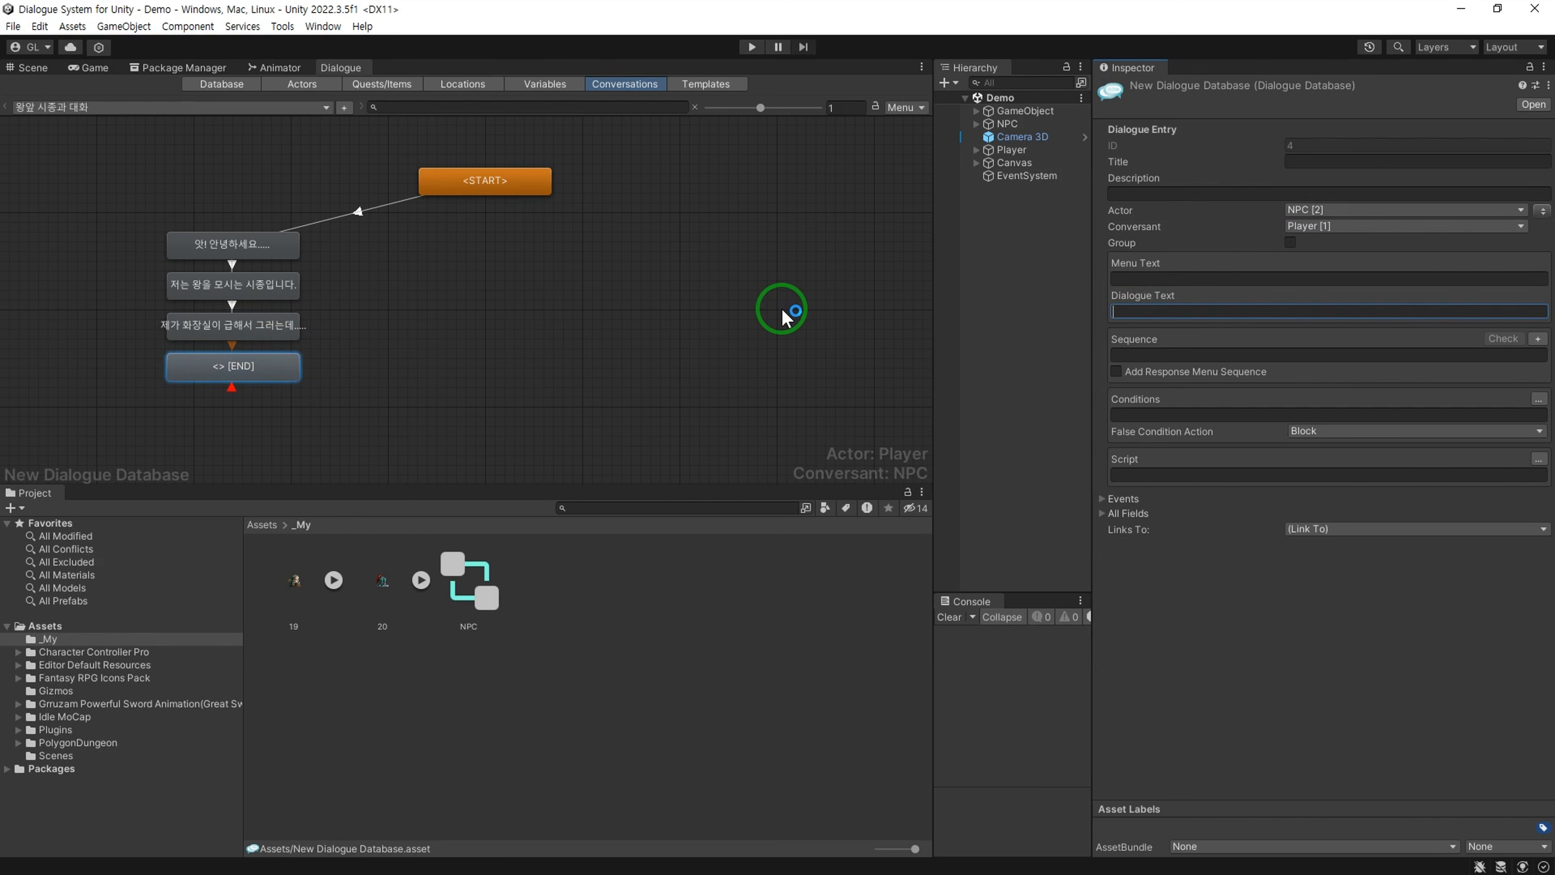
pyautogui.write('왕이 주무시는지 확인해 주시겠나요??')
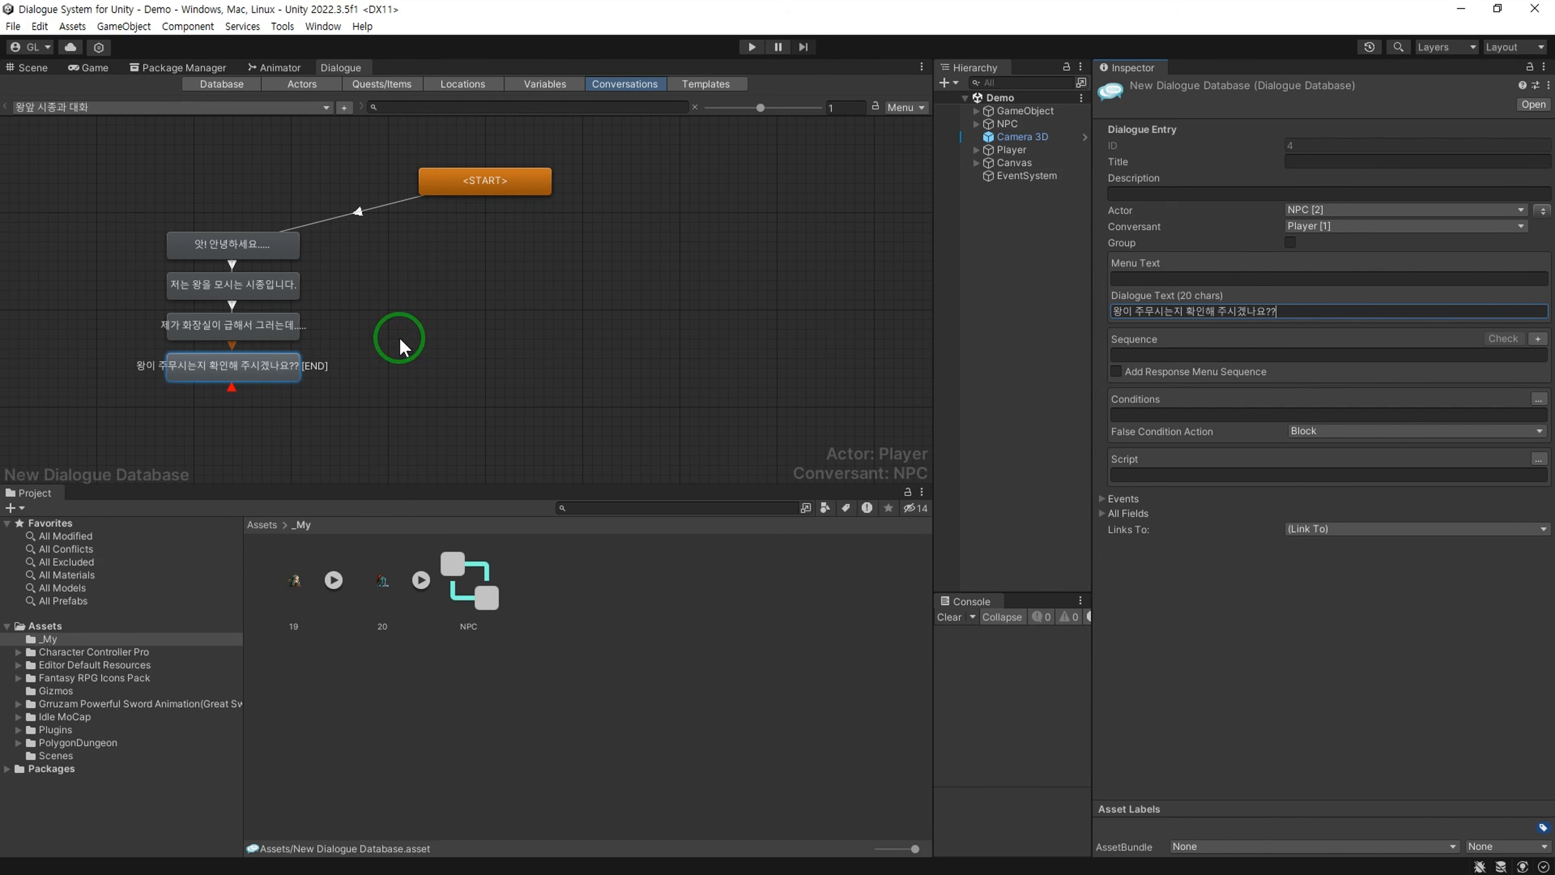
# Step: Branch the "왕이 주무시는지 확인해 주시겠나요??" node into two Player reply nodes placed side by side
pyautogui.moveTo(453, 367); pyautogui.dragTo(465, 260, button='middle')
pyautogui.rightClick(245, 258)
pyautogui.click(279, 267)
pyautogui.moveTo(251, 301); pyautogui.dragTo(146, 311)
pyautogui.rightClick(245, 261)
# Step: Set the left Player reply's dialogue text to "네...." and the right one's to "싫은데요..."
pyautogui.click(1204, 311)
pyautogui.write('네....')
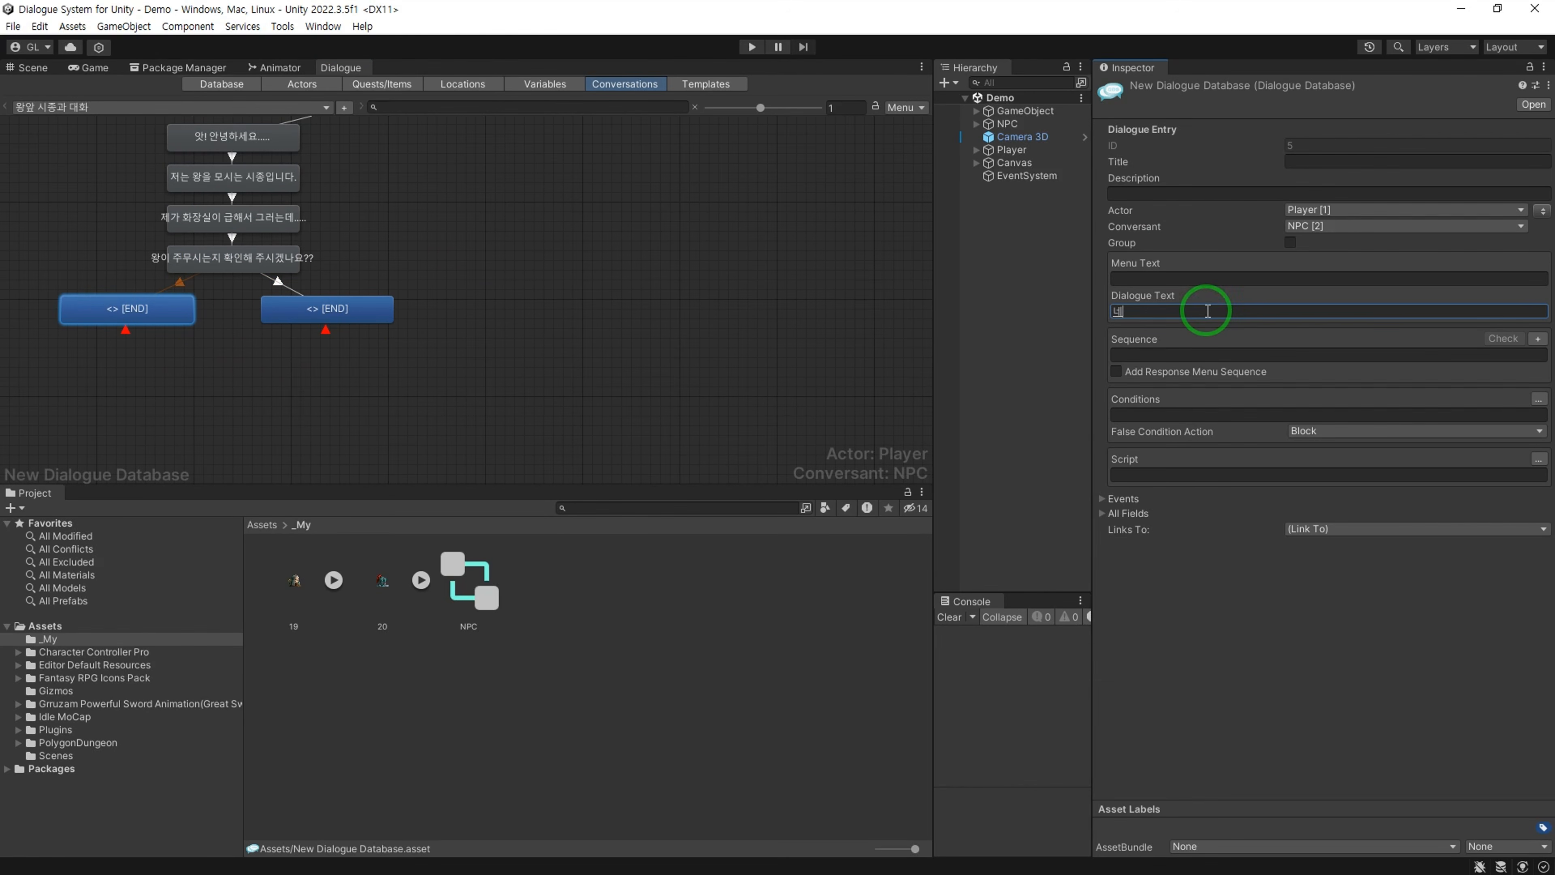
pyautogui.click(337, 316)
pyautogui.click(1188, 312)
pyautogui.write('싫은데요...')
# Step: Add an NPC child node below the "네...." reply with the dialogue text "감사합니다....확인하고 이야기해 주세요"
pyautogui.click(147, 312)
pyautogui.click(314, 317)
pyautogui.click(160, 313)
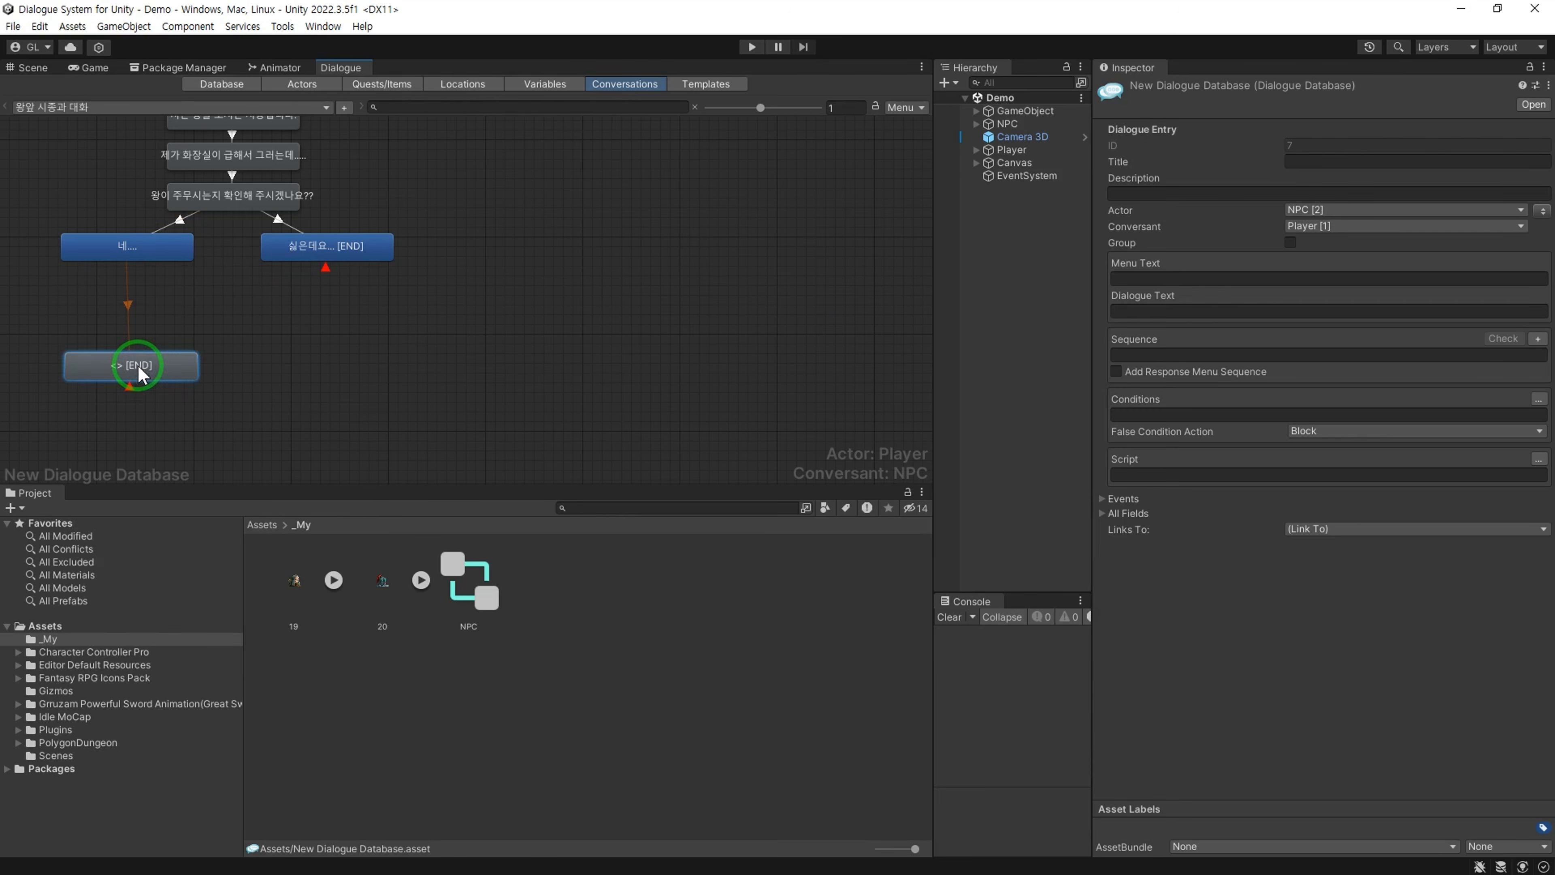
pyautogui.click(1169, 311)
pyautogui.write('감사합니다....확인하고 이야기해 주세요')
# Step: Add an NPC child node below the "싫은데요..." reply with the dialogue text "악.....나올거같아요....제발...."
pyautogui.rightClick(330, 246)
pyautogui.click(365, 256)
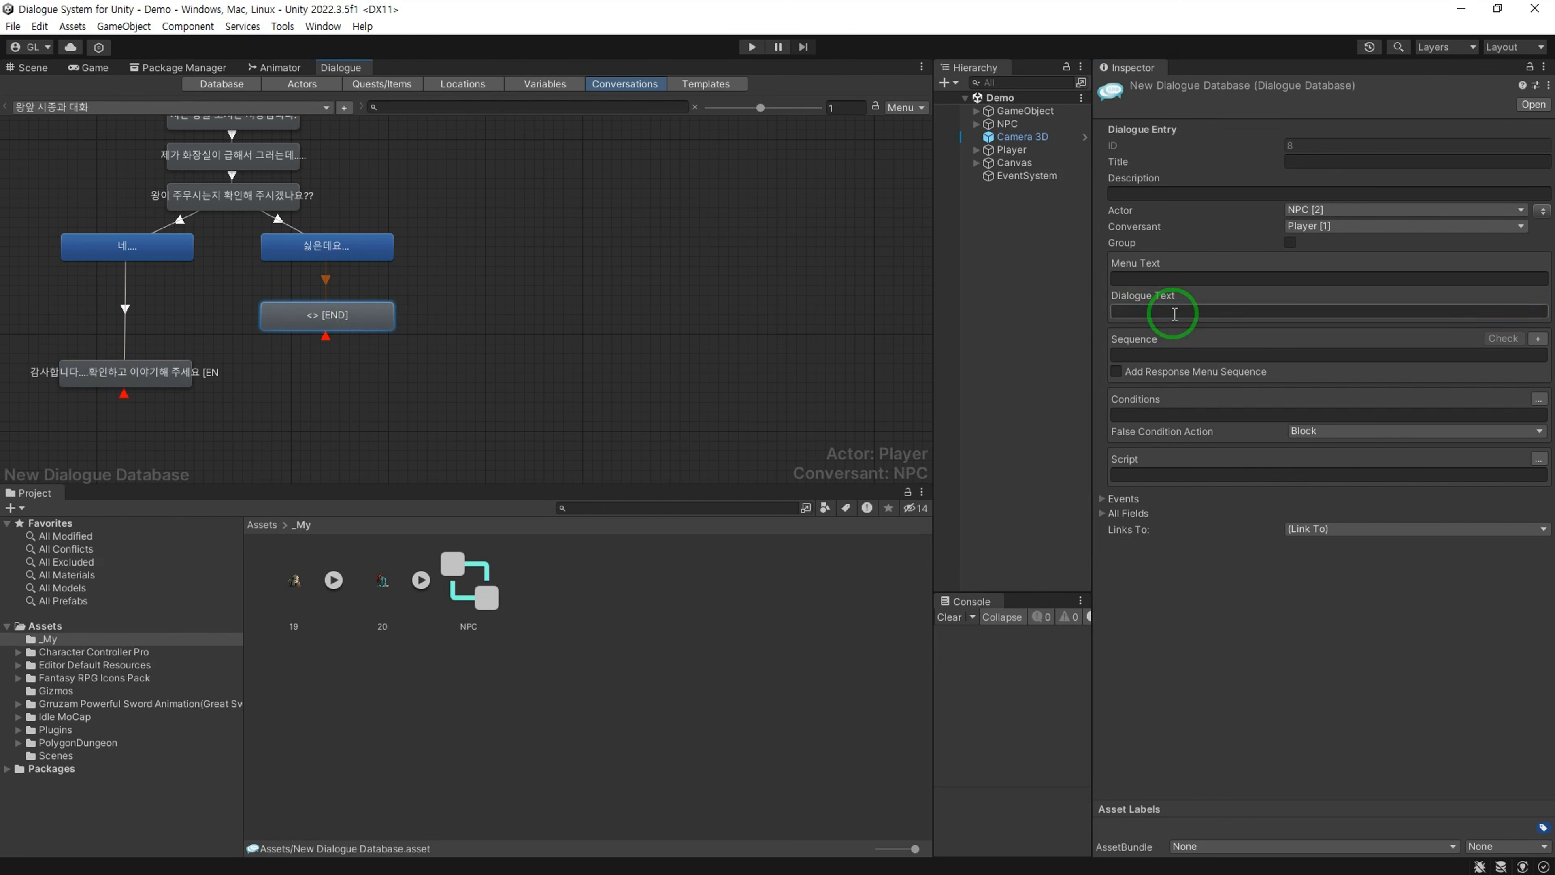
pyautogui.click(1175, 314)
pyautogui.write('악.....나올거같아요....제발....')
# Step: Link the "악.....나올거같아요....제발...." node to the existing "네...." Player reply
pyautogui.rightClick(316, 318)
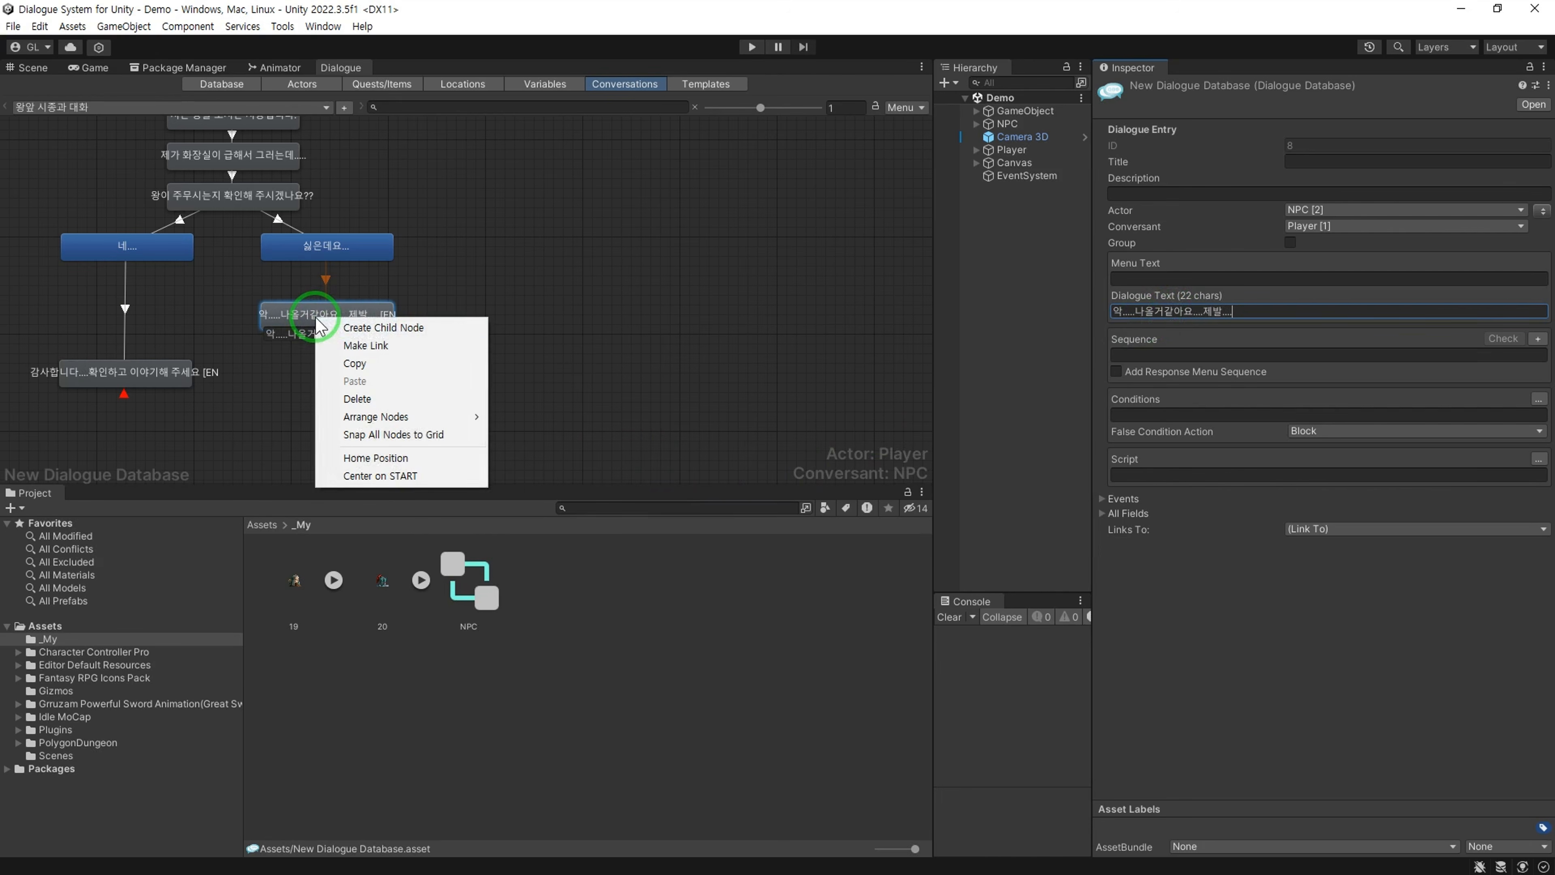
pyautogui.click(401, 346)
pyautogui.click(175, 252)
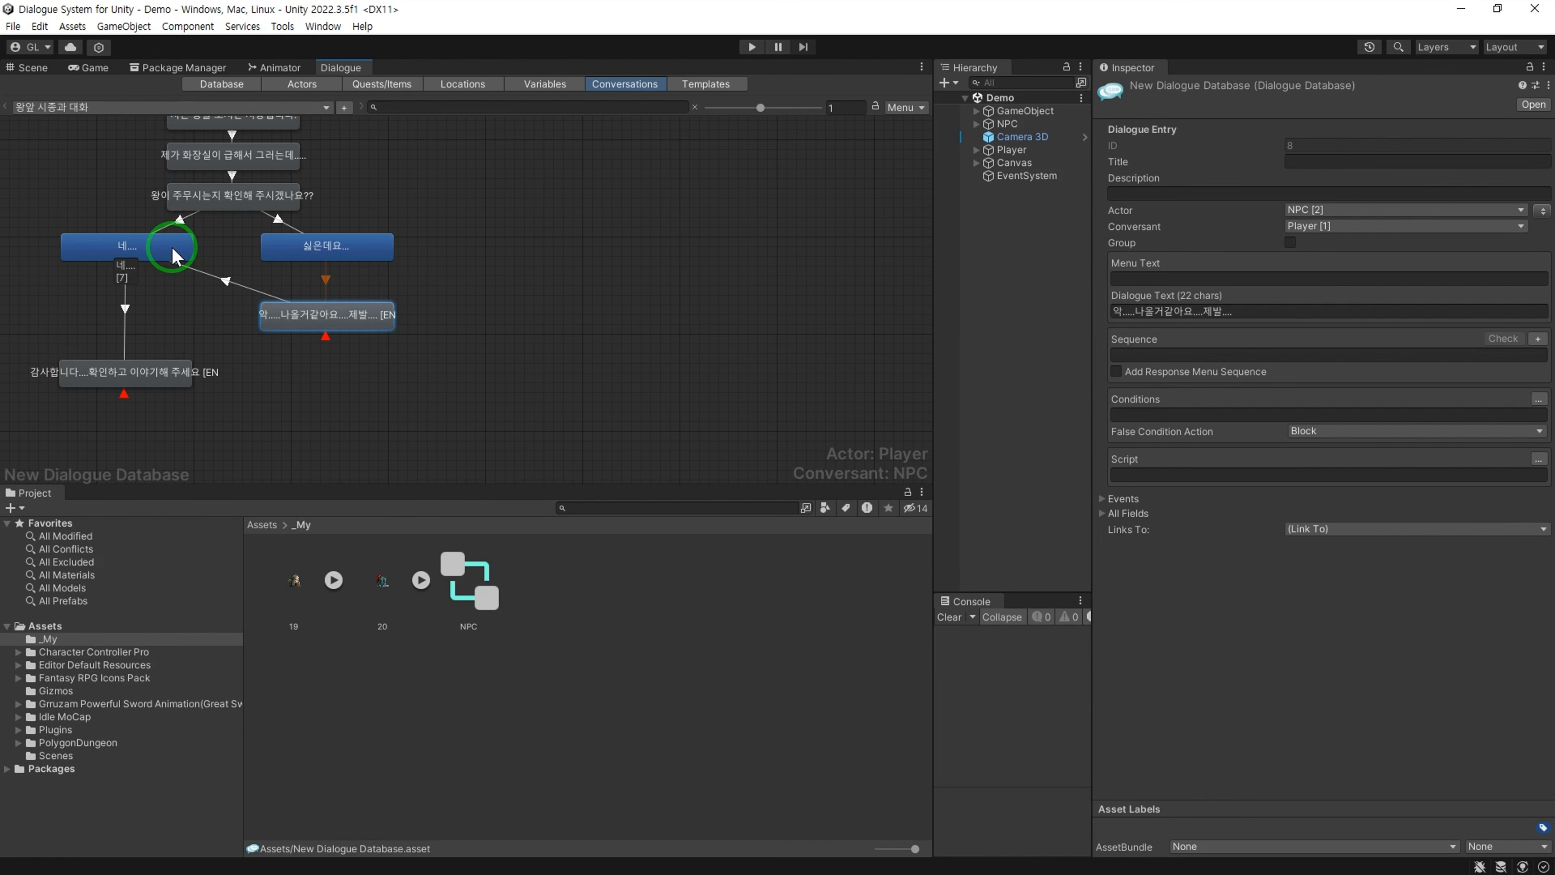
pyautogui.rightClick(315, 313)
pyautogui.click(334, 336)
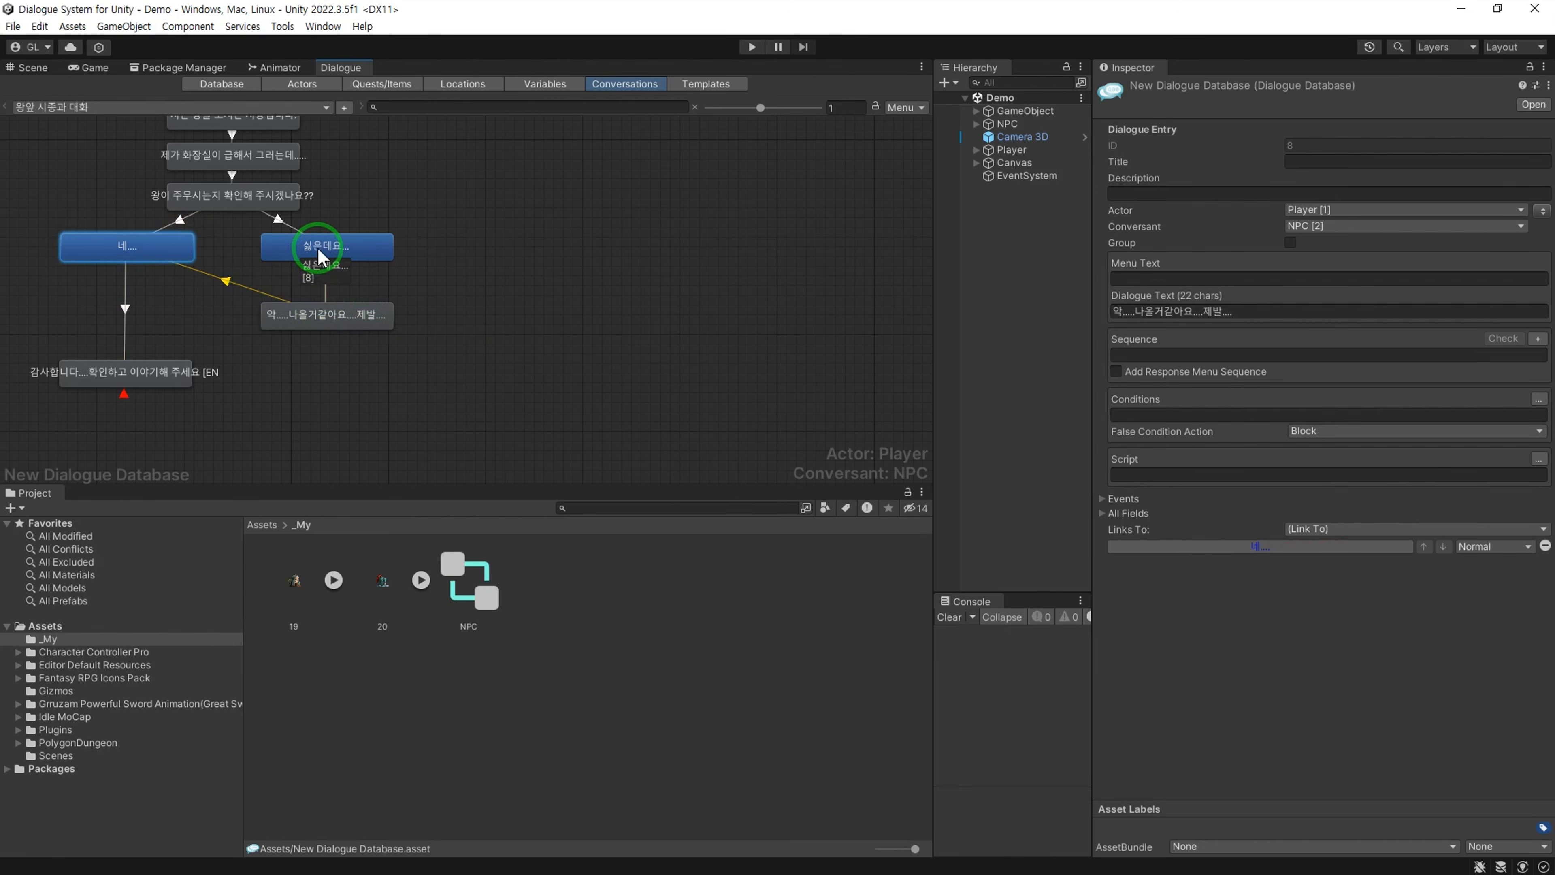
pyautogui.click(322, 248)
pyautogui.scroll(-3, 336, 440)
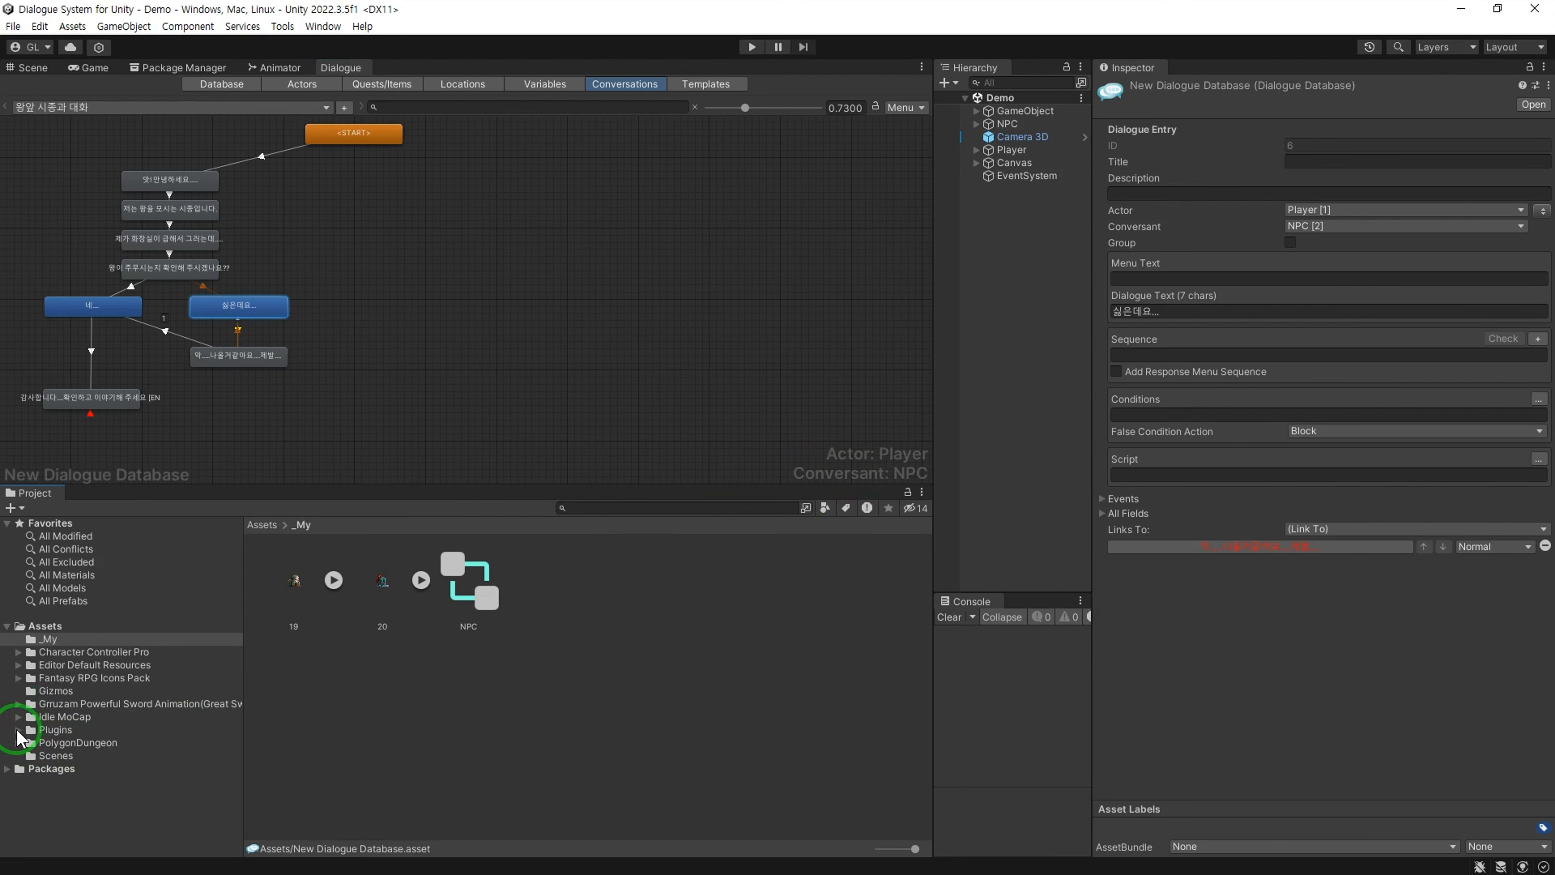
# Step: Add the Dialogue Manager prefab from Plugins > Pixel Crushers > Dialogue System > Prefabs to the Demo scene
pyautogui.click(18, 731)
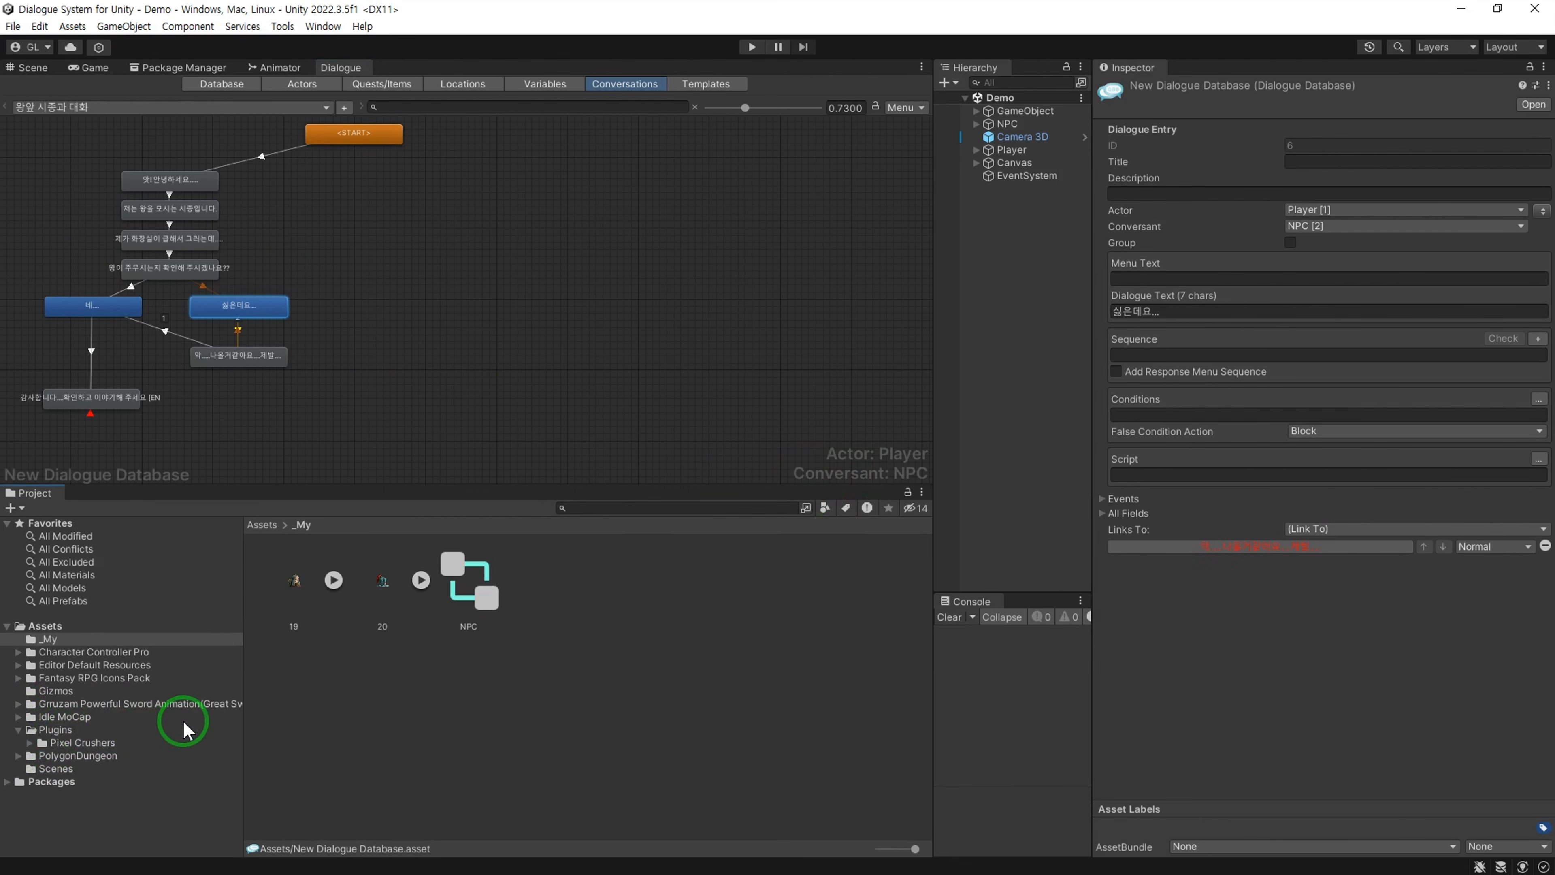
pyautogui.click(111, 742)
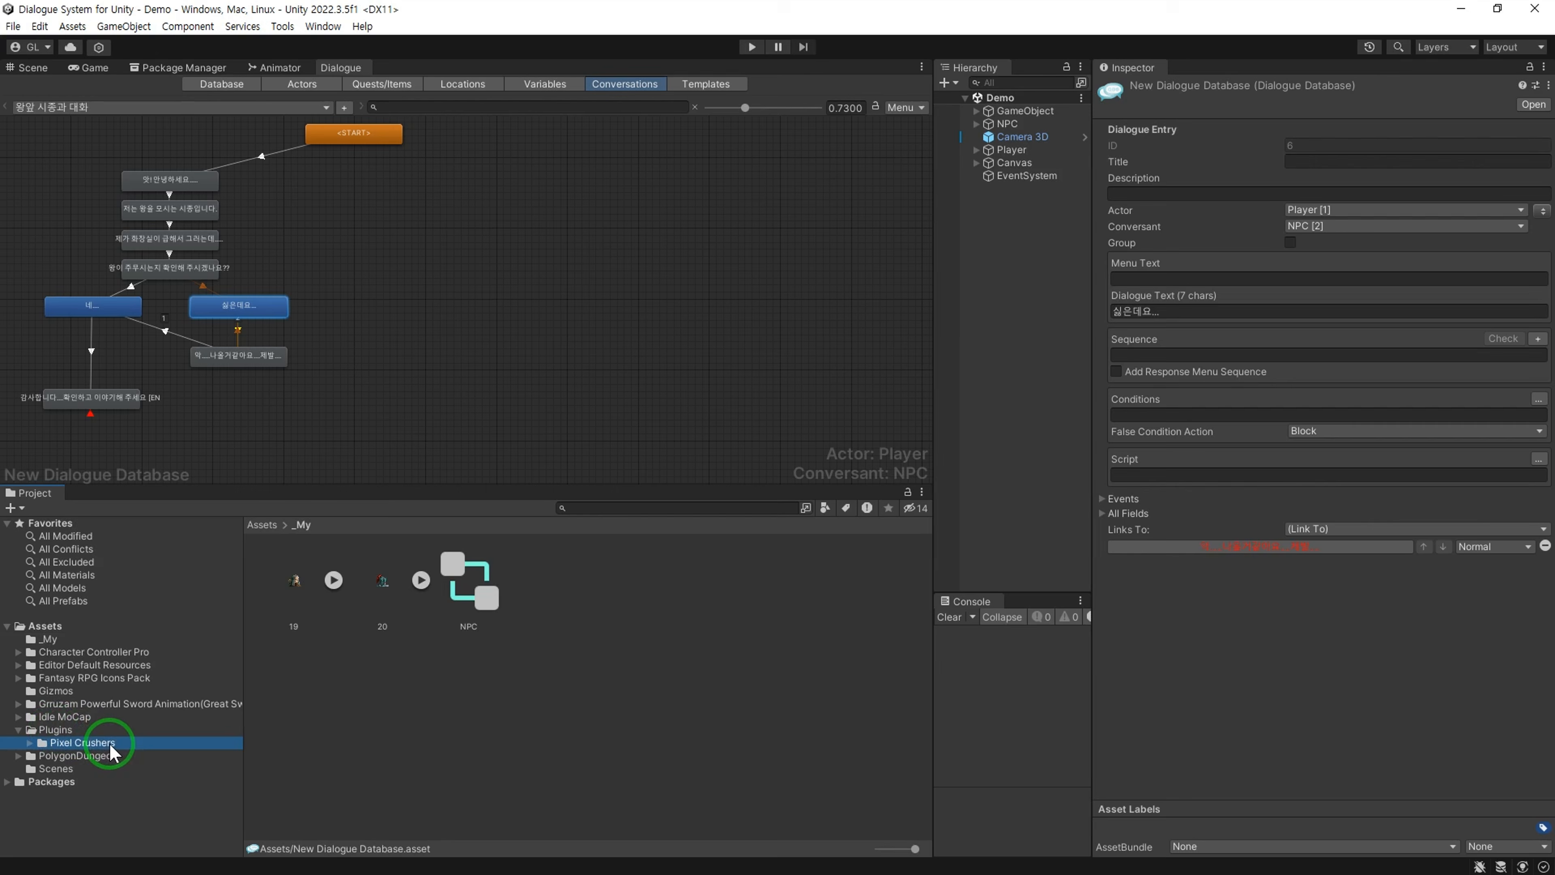
pyautogui.click(30, 743)
pyautogui.scroll(-5, 144, 755)
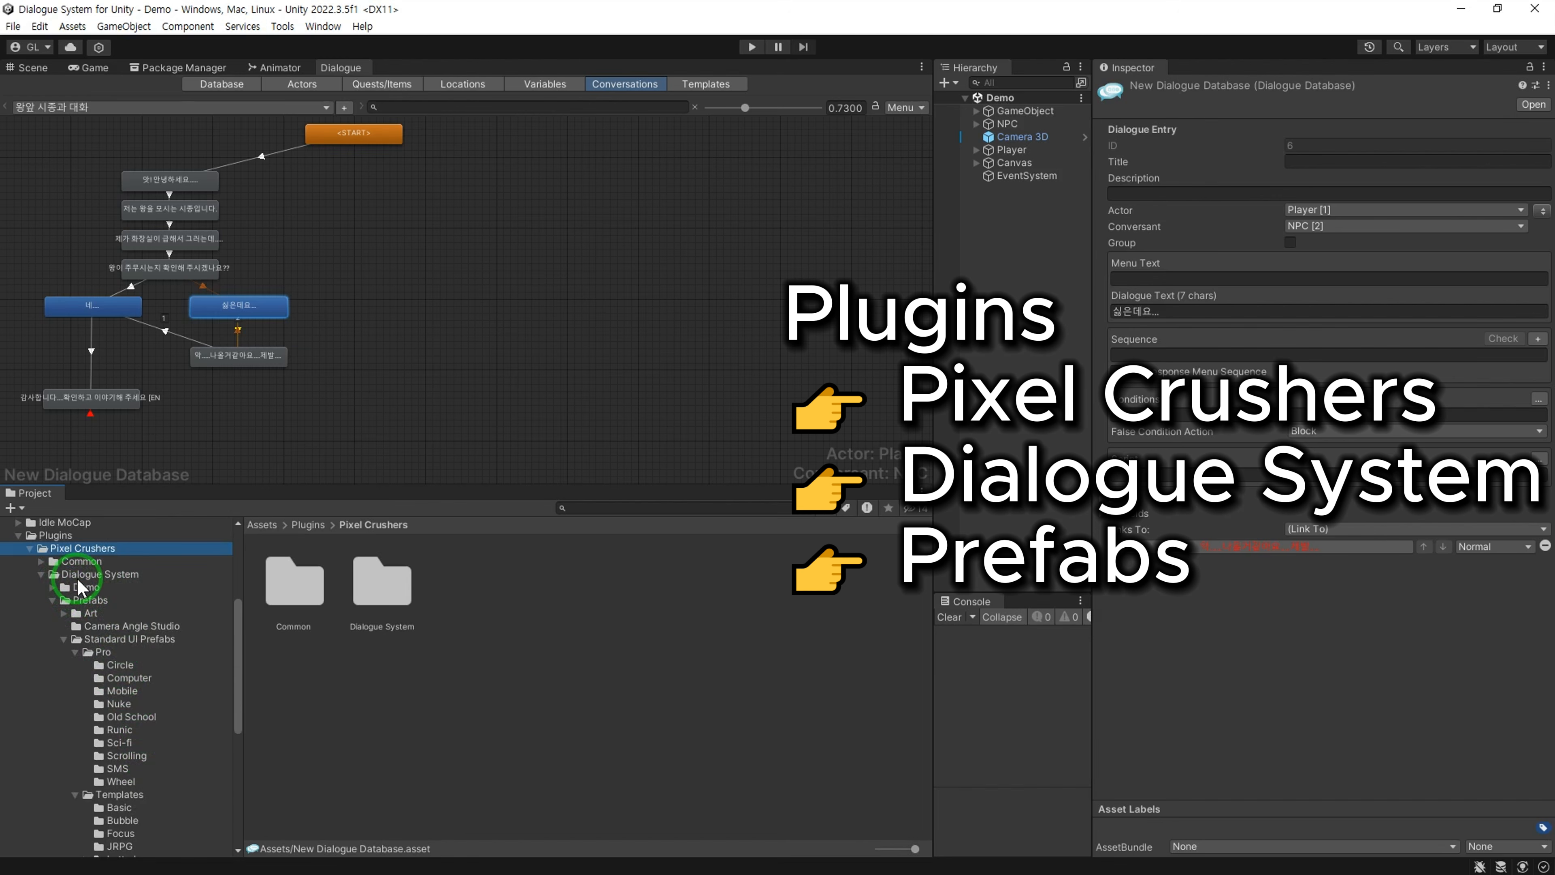
pyautogui.click(99, 578)
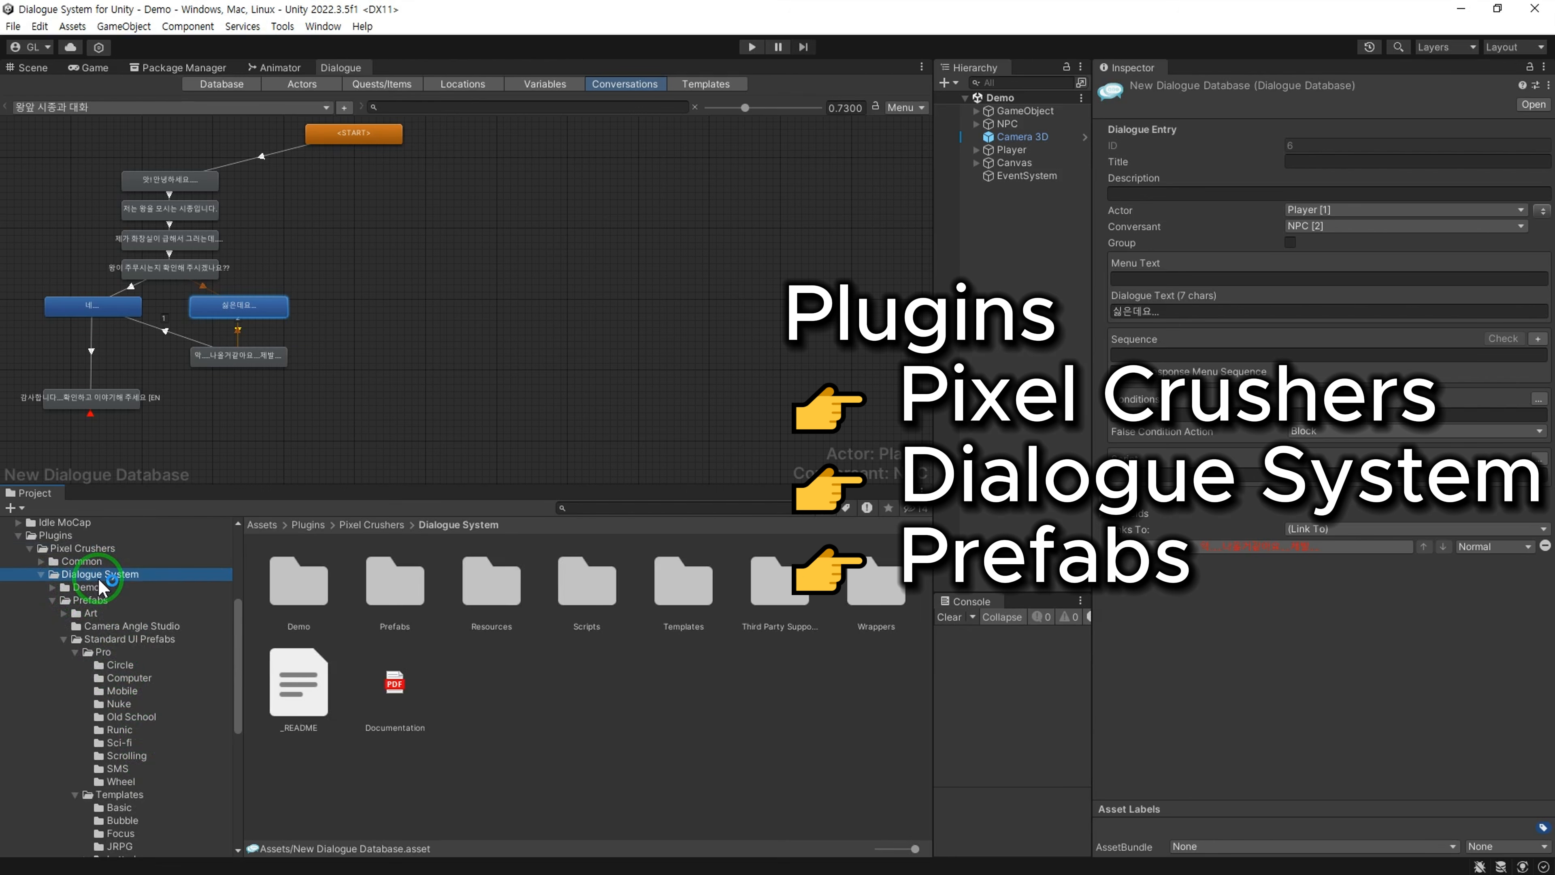
pyautogui.click(91, 600)
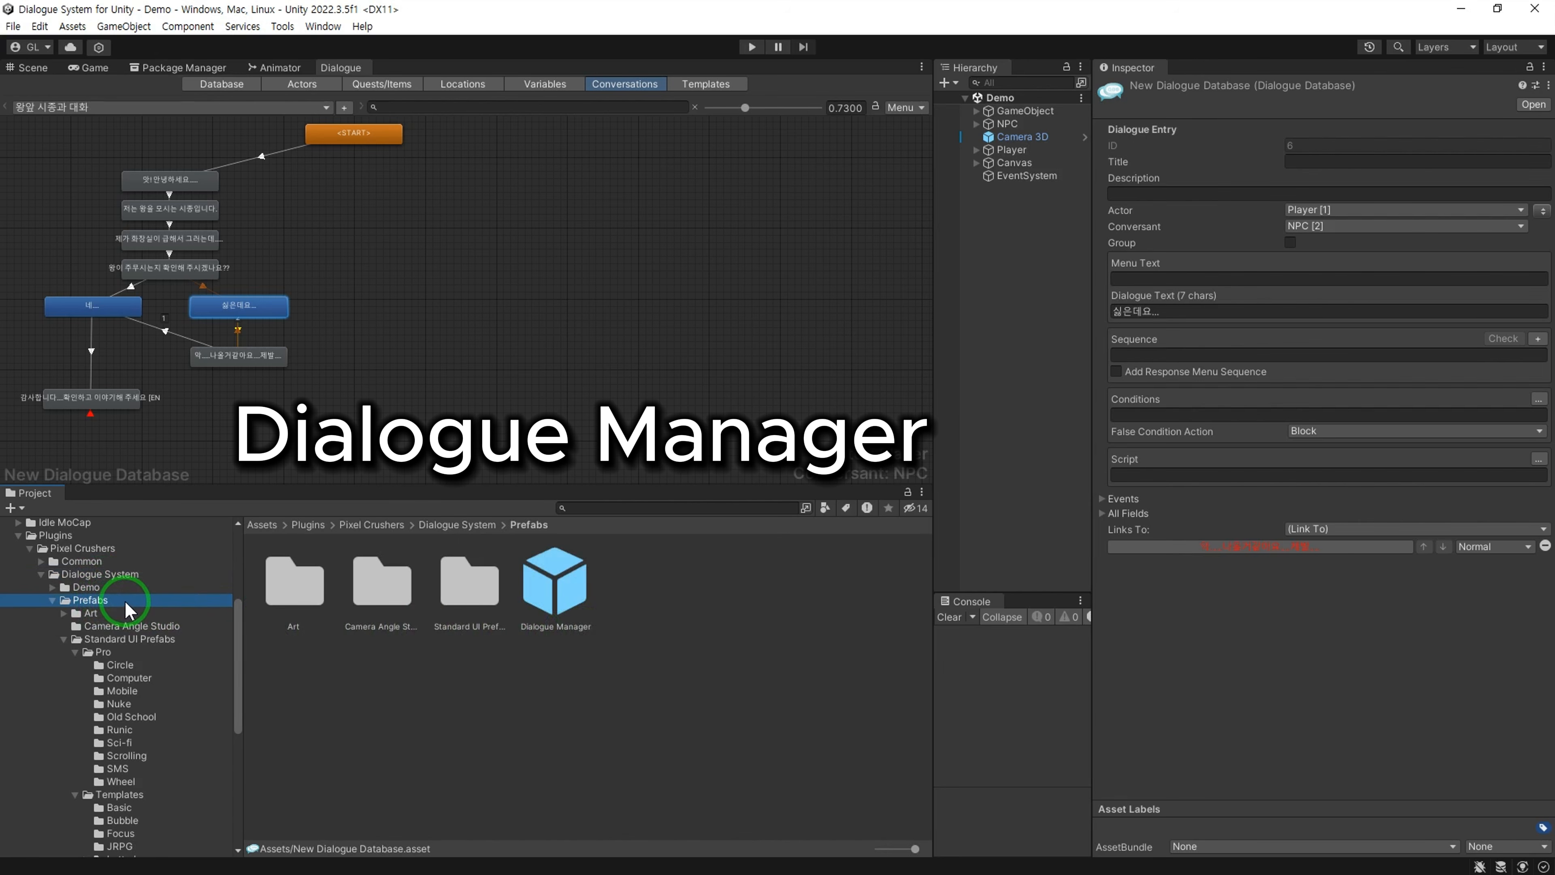
pyautogui.moveTo(552, 592); pyautogui.dragTo(1022, 435)
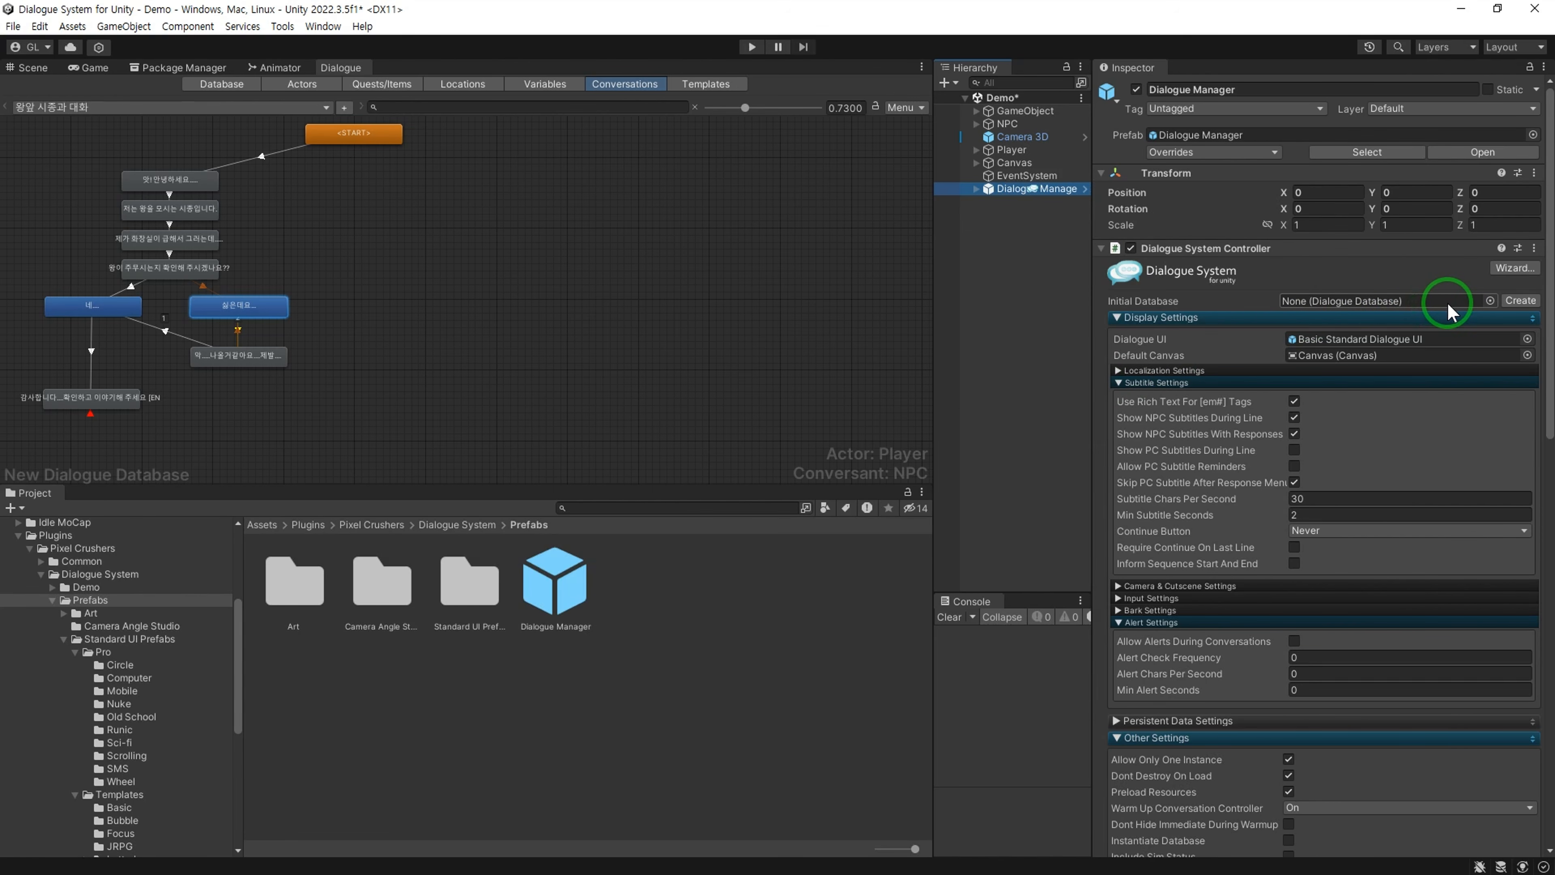
# Step: Assign New Dialogue Database as the Dialogue Manager's Initial Database
pyautogui.click(1489, 301)
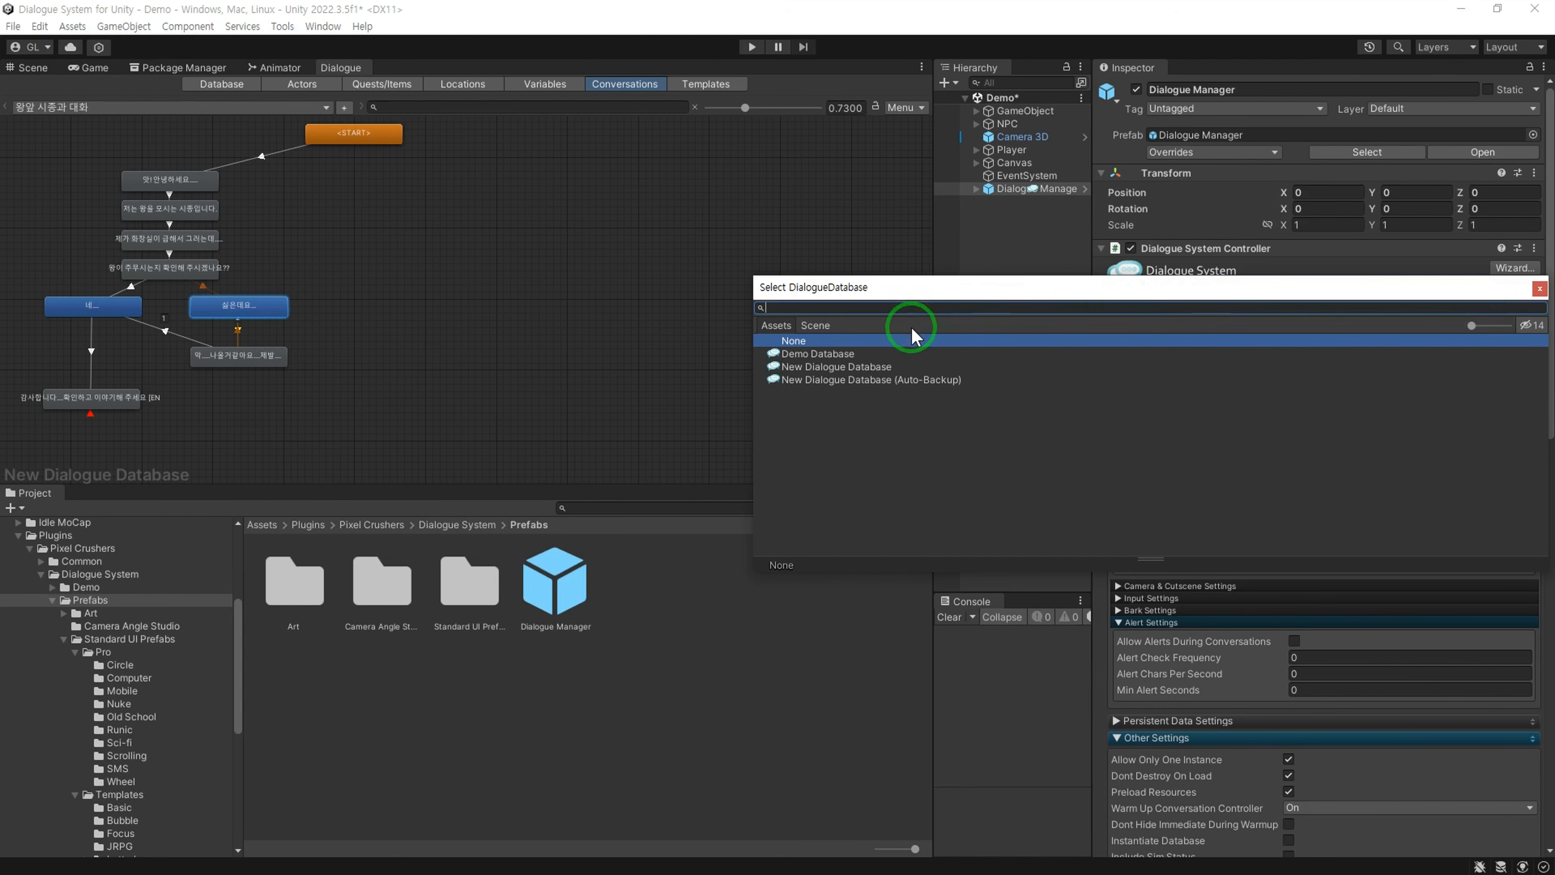
pyautogui.click(836, 366)
pyautogui.doubleClick(863, 367)
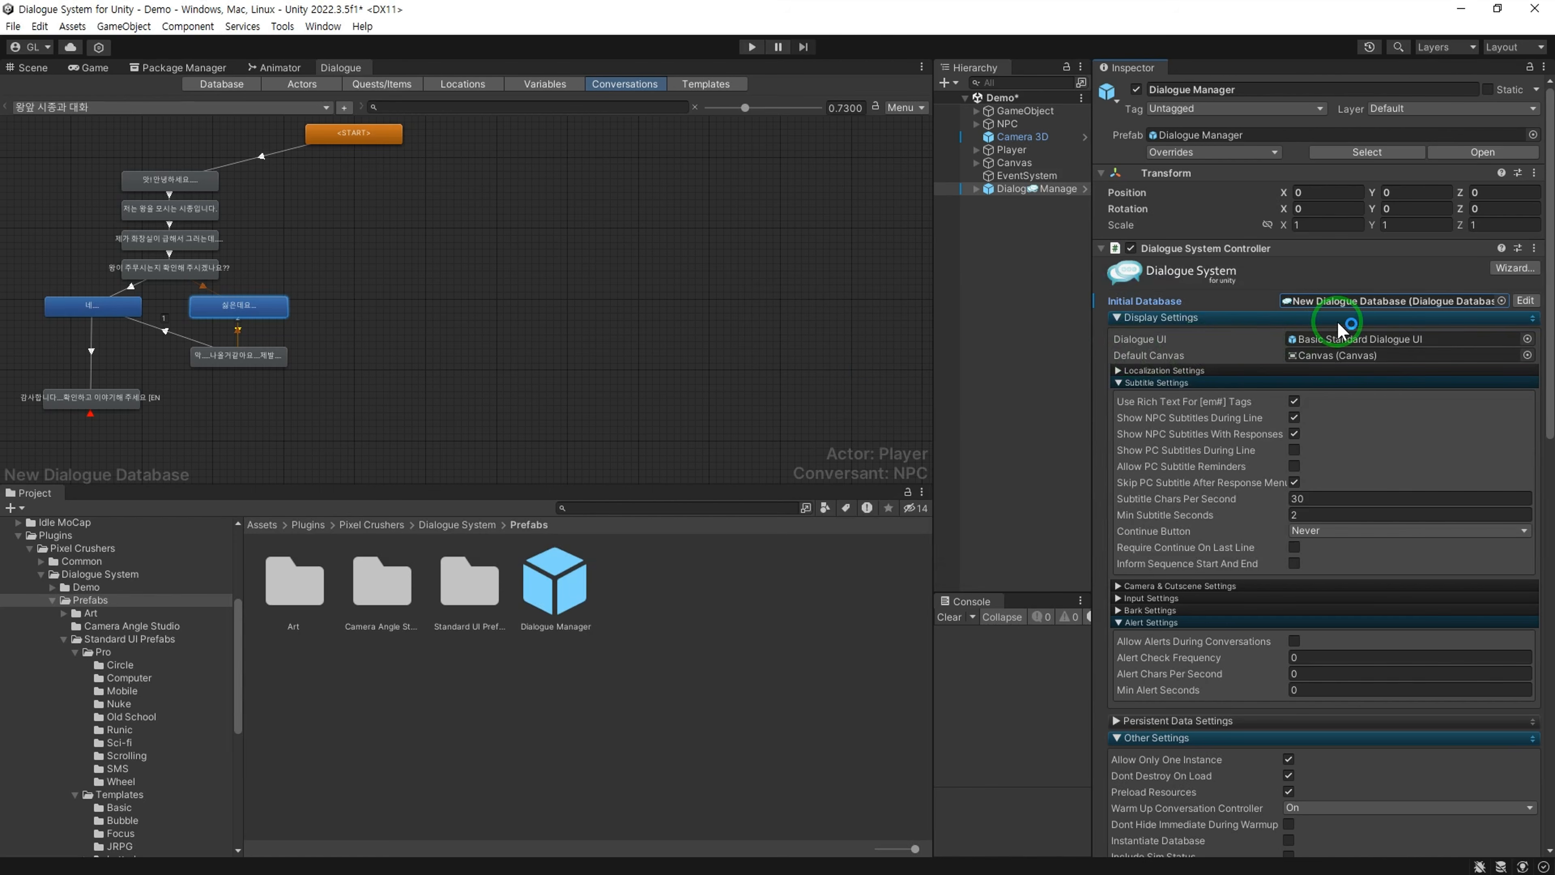
pyautogui.scroll(5, 110, 585)
pyautogui.click(110, 579)
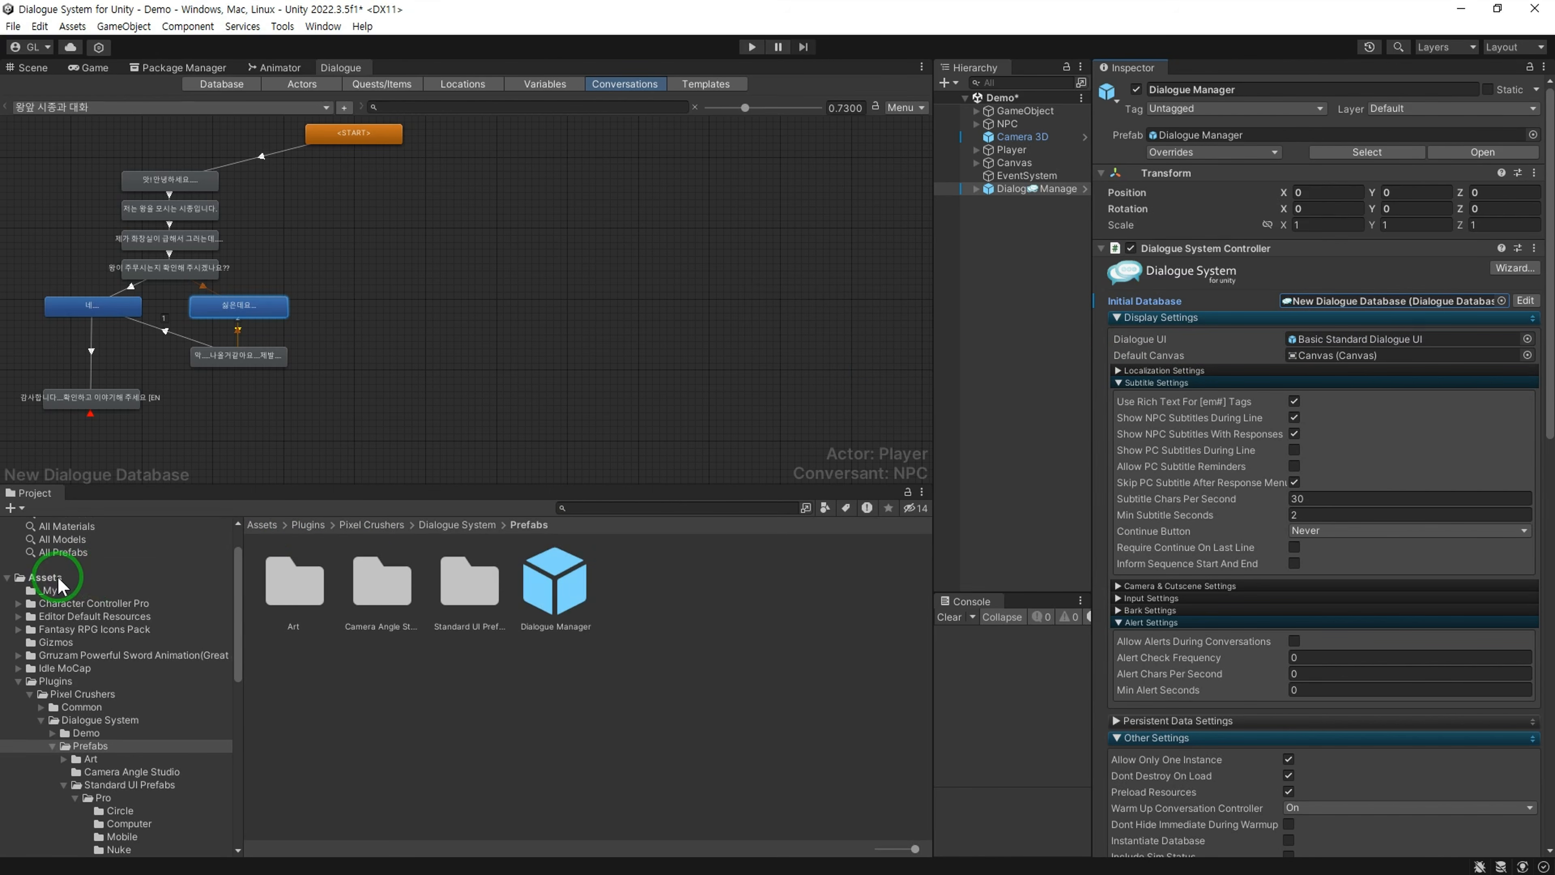
pyautogui.moveTo(591, 680); pyautogui.dragTo(1378, 299)
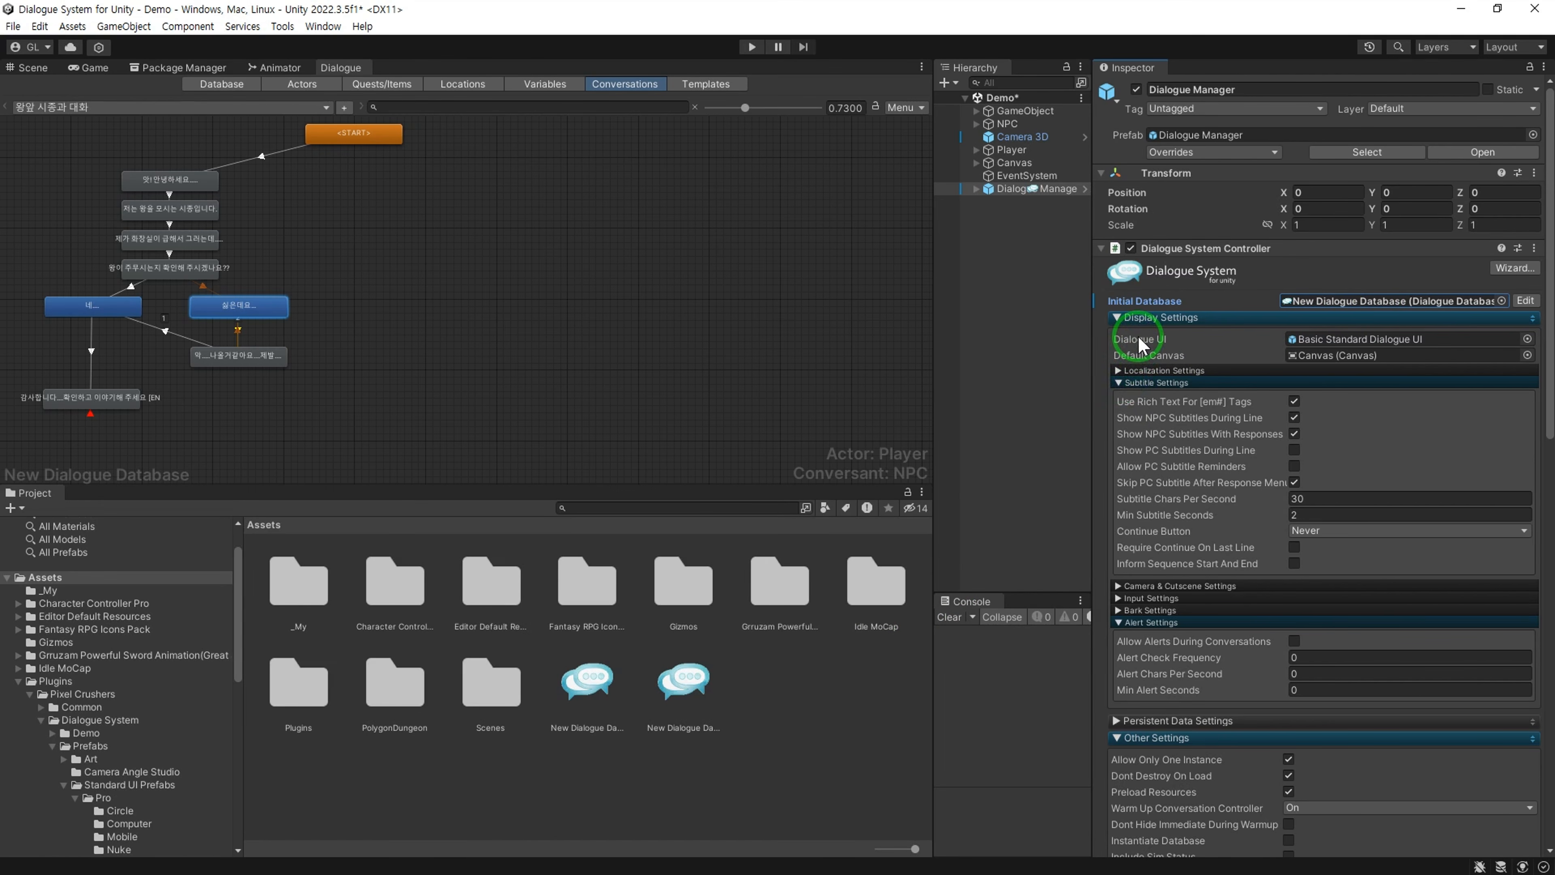
# Step: Locate the Basic Standard Dialogue UI prefab assigned as Dialogue UI and examine its layout in the Scene view
pyautogui.click(1356, 339)
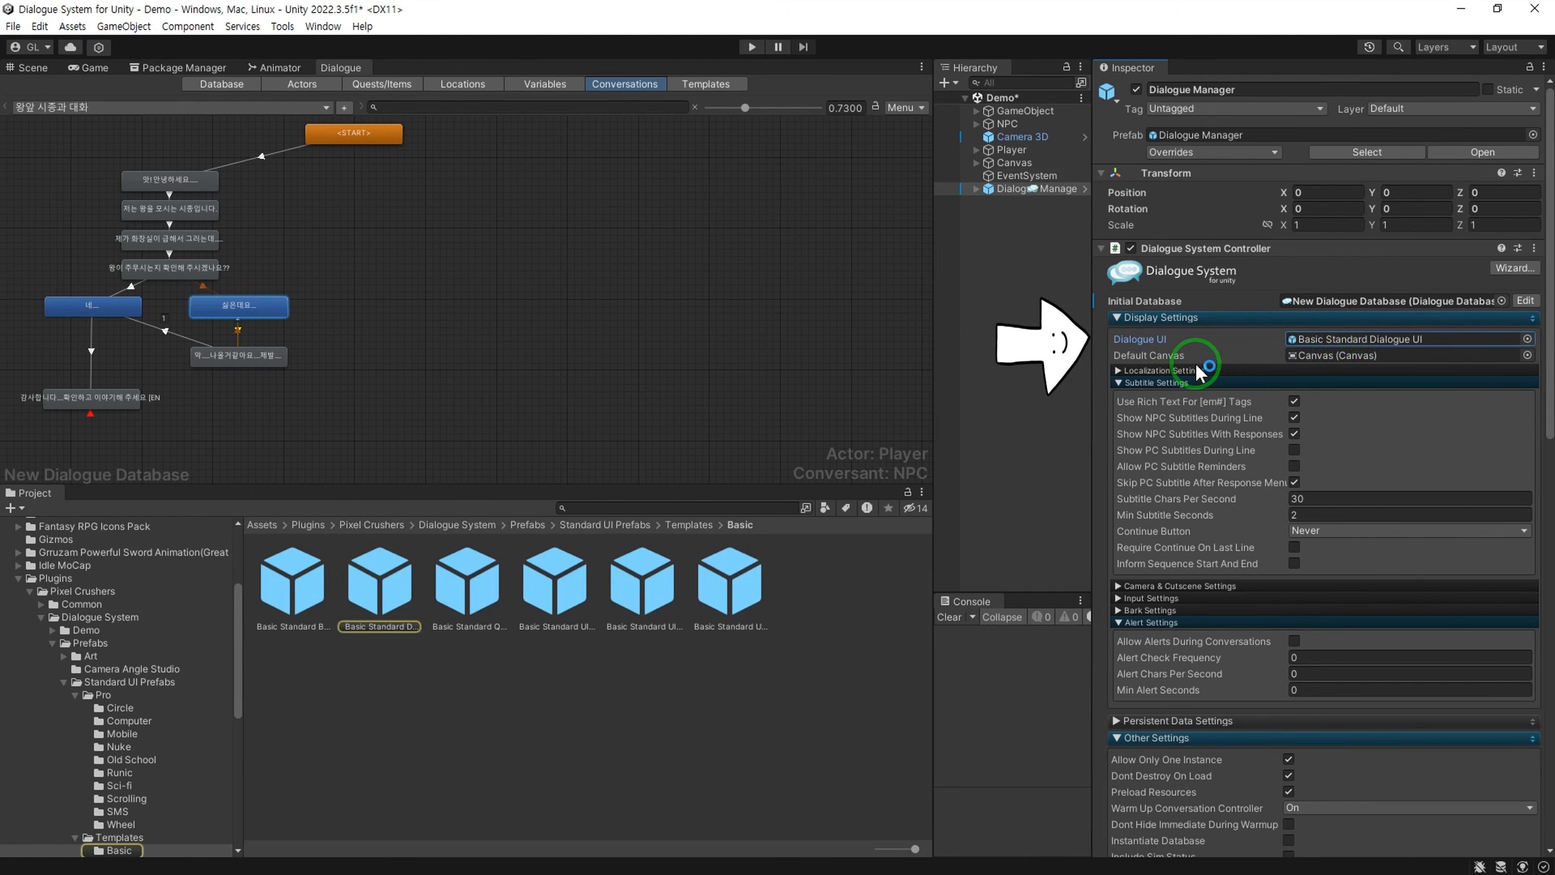
pyautogui.click(390, 586)
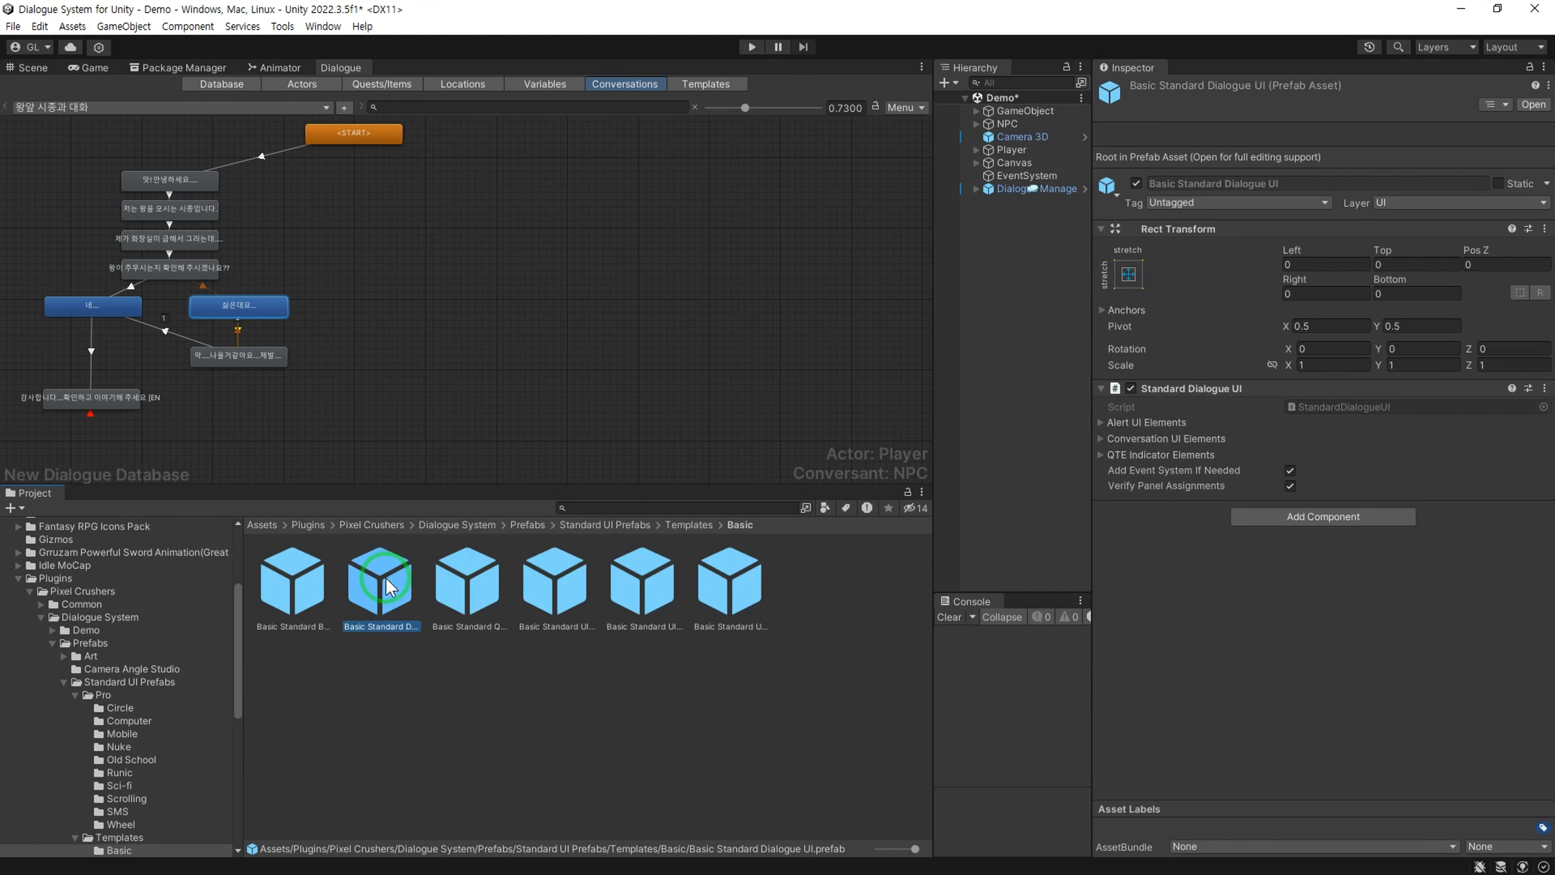
pyautogui.doubleClick(390, 585)
pyautogui.click(312, 291)
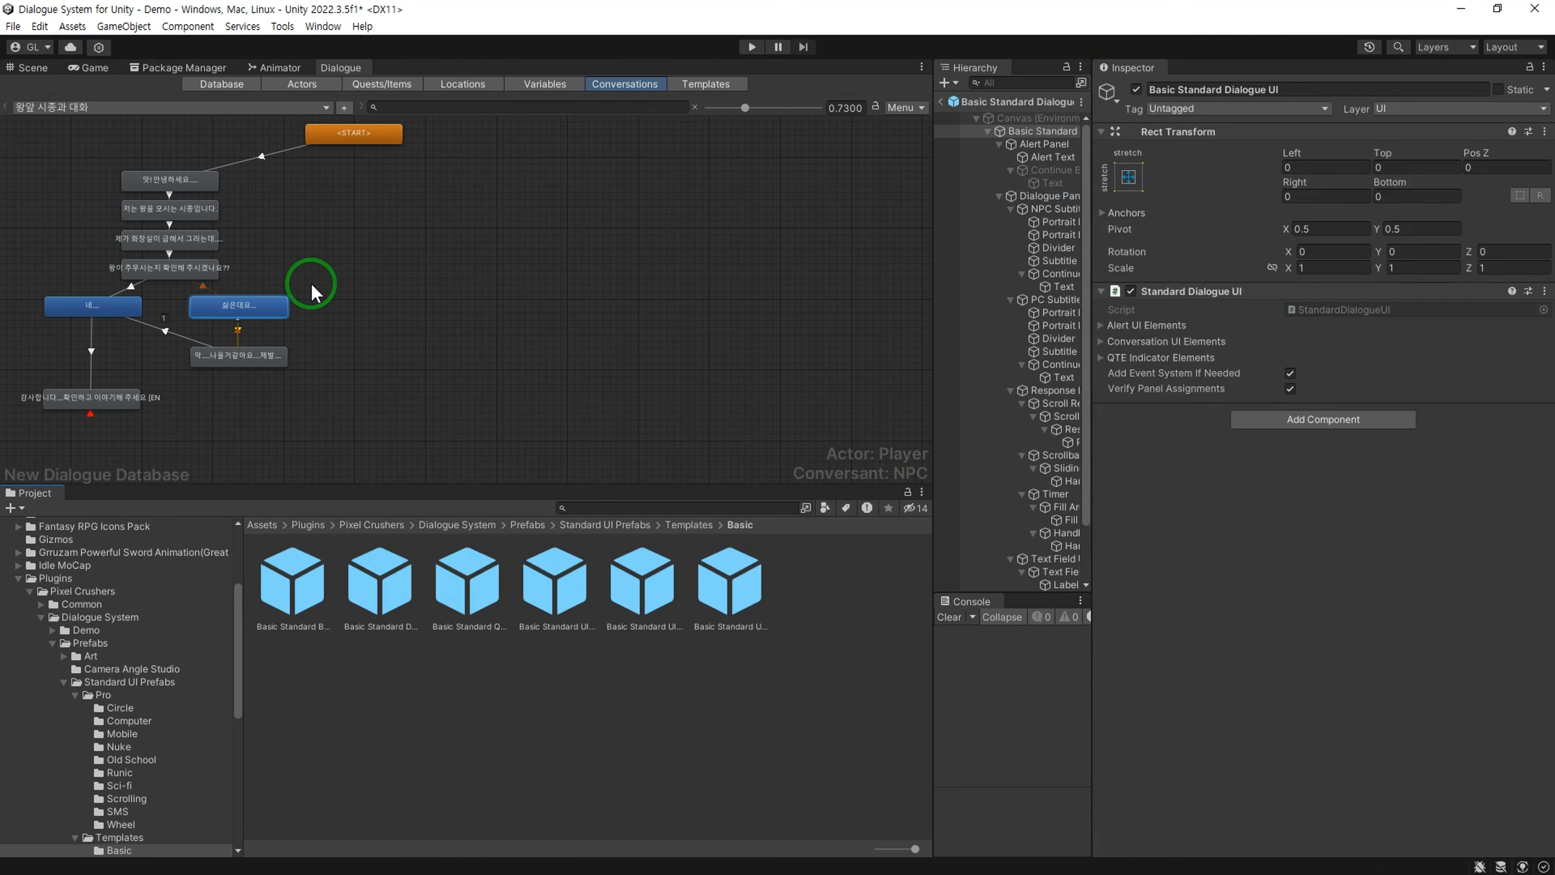
pyautogui.click(33, 66)
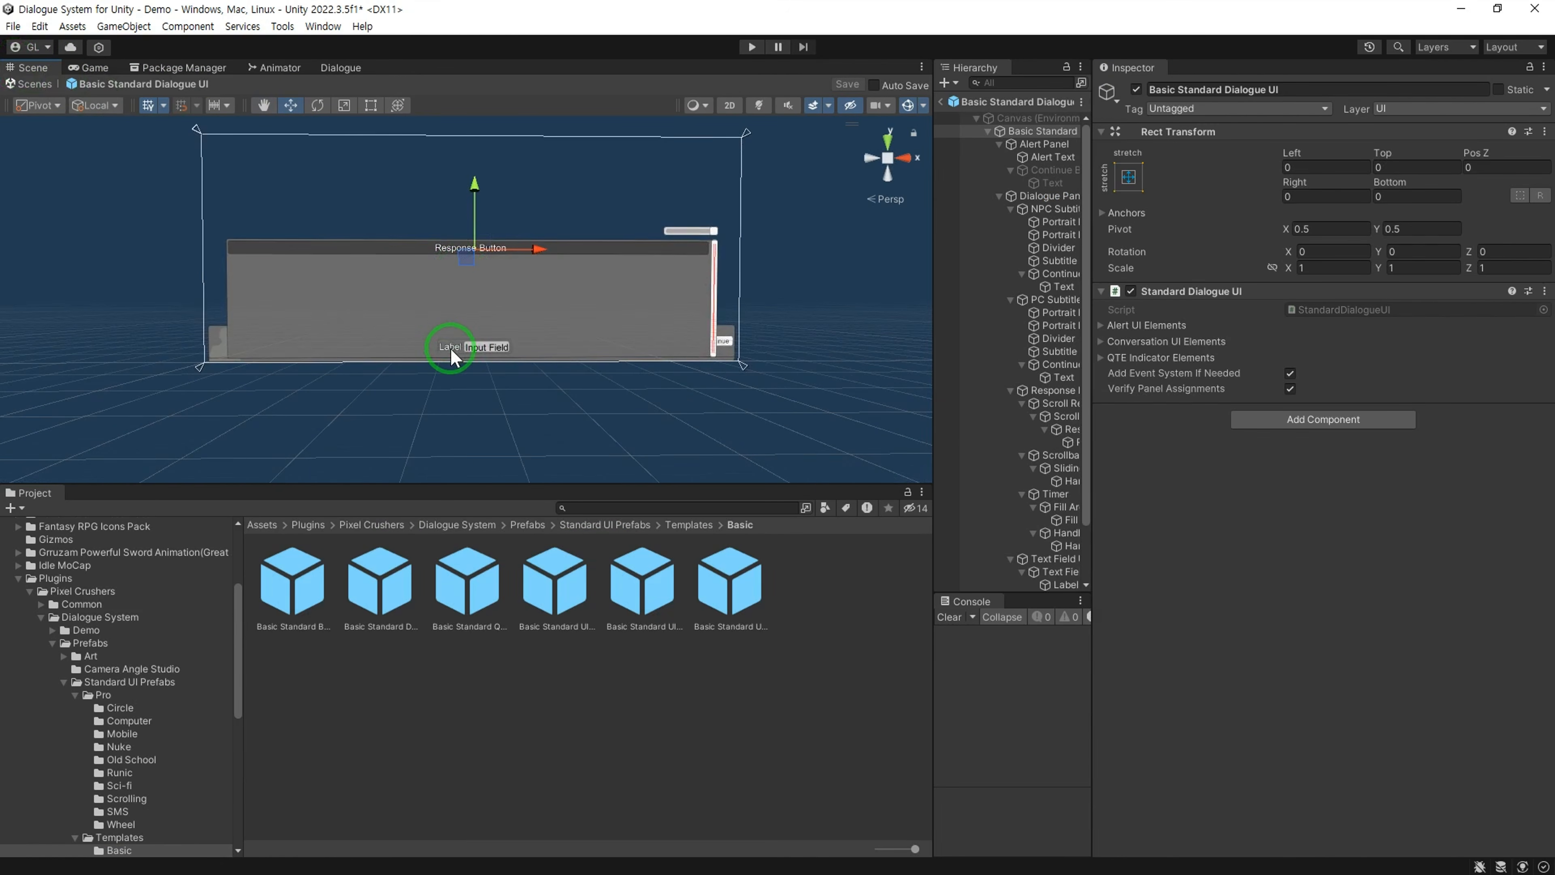
pyautogui.scroll(3, 452, 351)
pyautogui.moveTo(455, 366); pyautogui.dragTo(481, 397, button='middle')
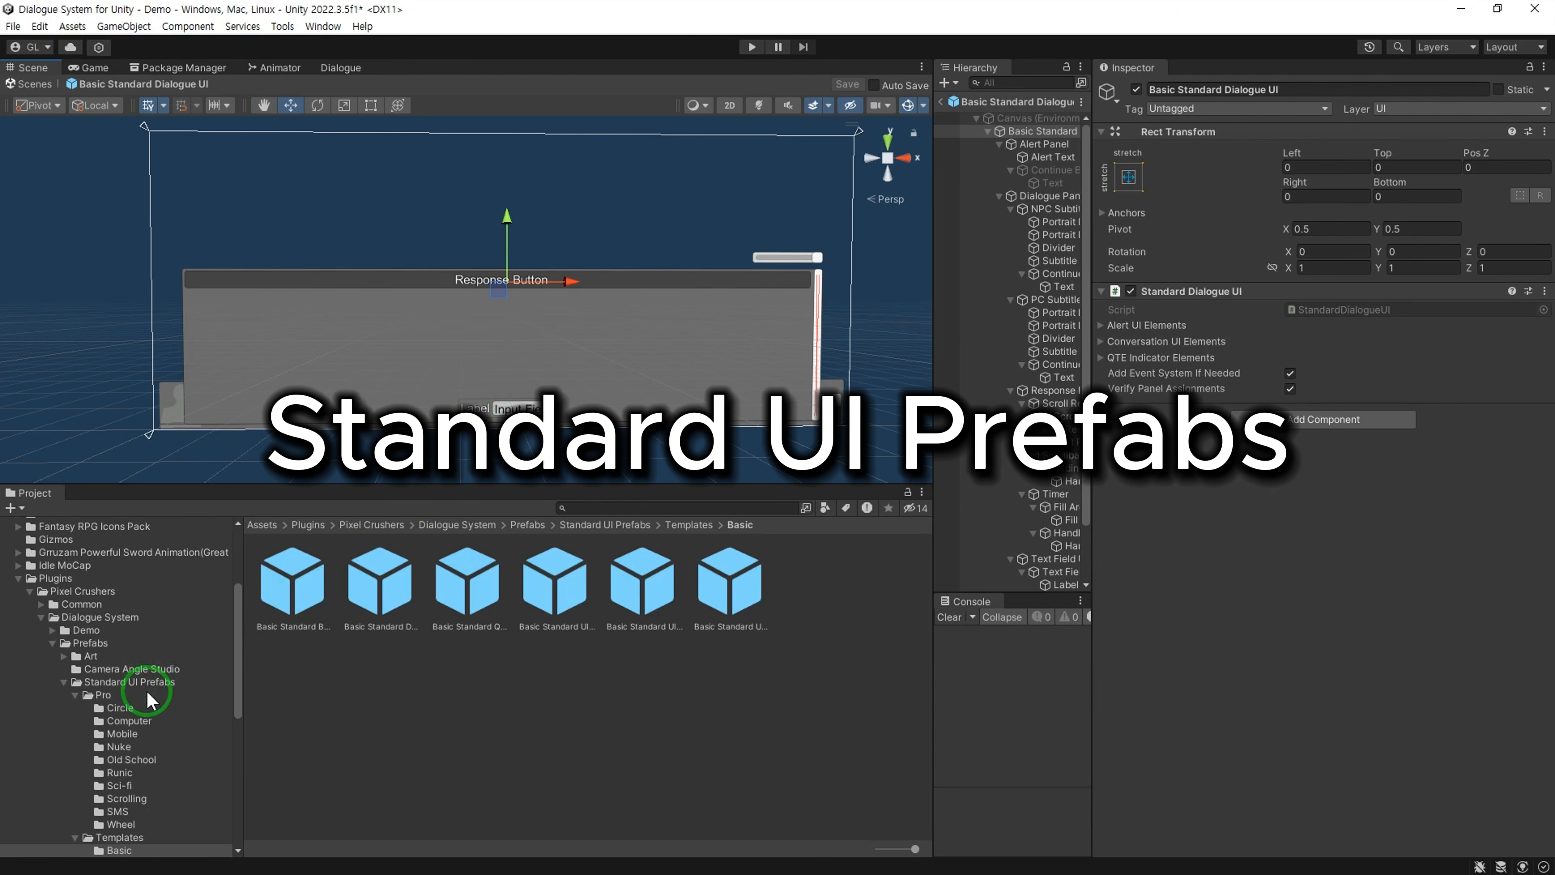
# Step: Browse the Standard UI Prefabs, opening the JRPG template and Mobile dialogue UIs to examine their layouts and elements
pyautogui.scroll(-5, 181, 684)
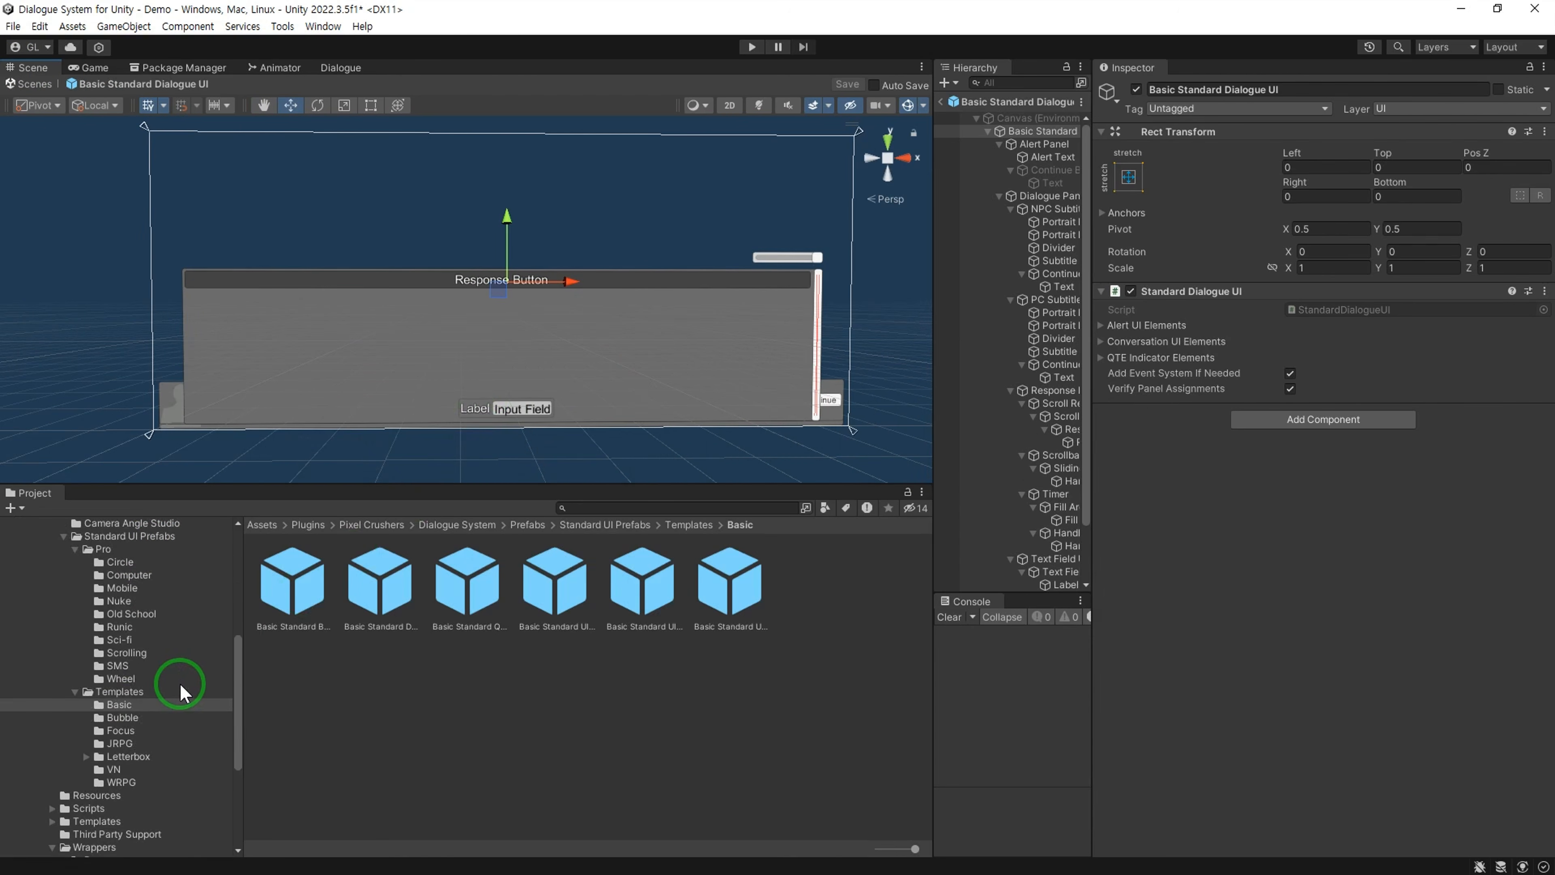
pyautogui.click(170, 535)
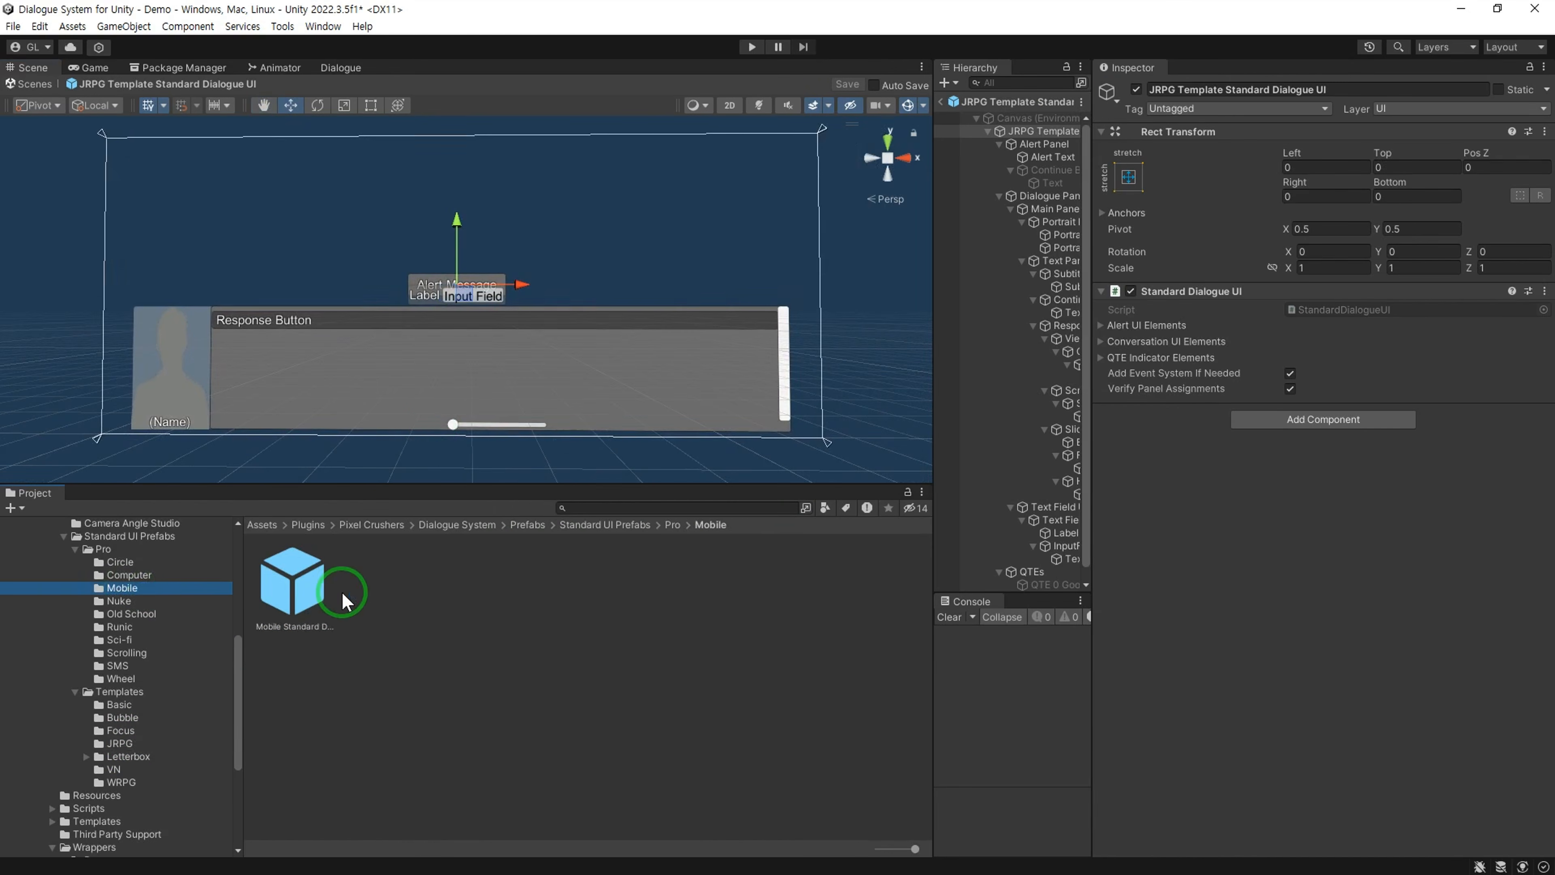
pyautogui.doubleClick(341, 575)
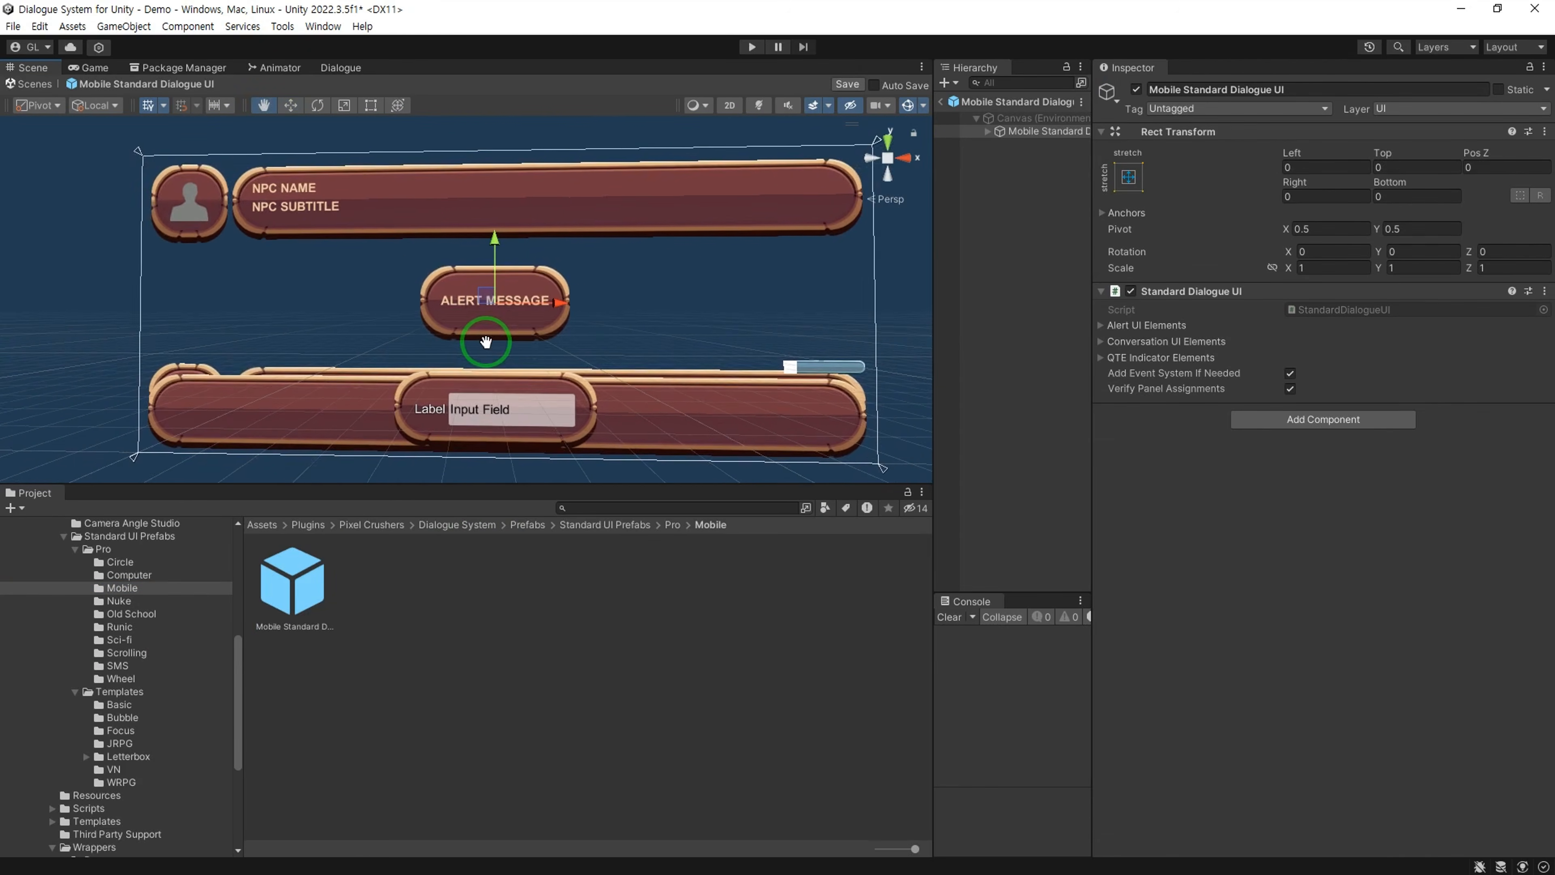
pyautogui.click(195, 220)
pyautogui.click(1022, 196)
pyautogui.click(1069, 209)
pyautogui.click(1021, 183)
pyautogui.click(1069, 196)
pyautogui.click(1064, 183)
pyautogui.click(670, 314)
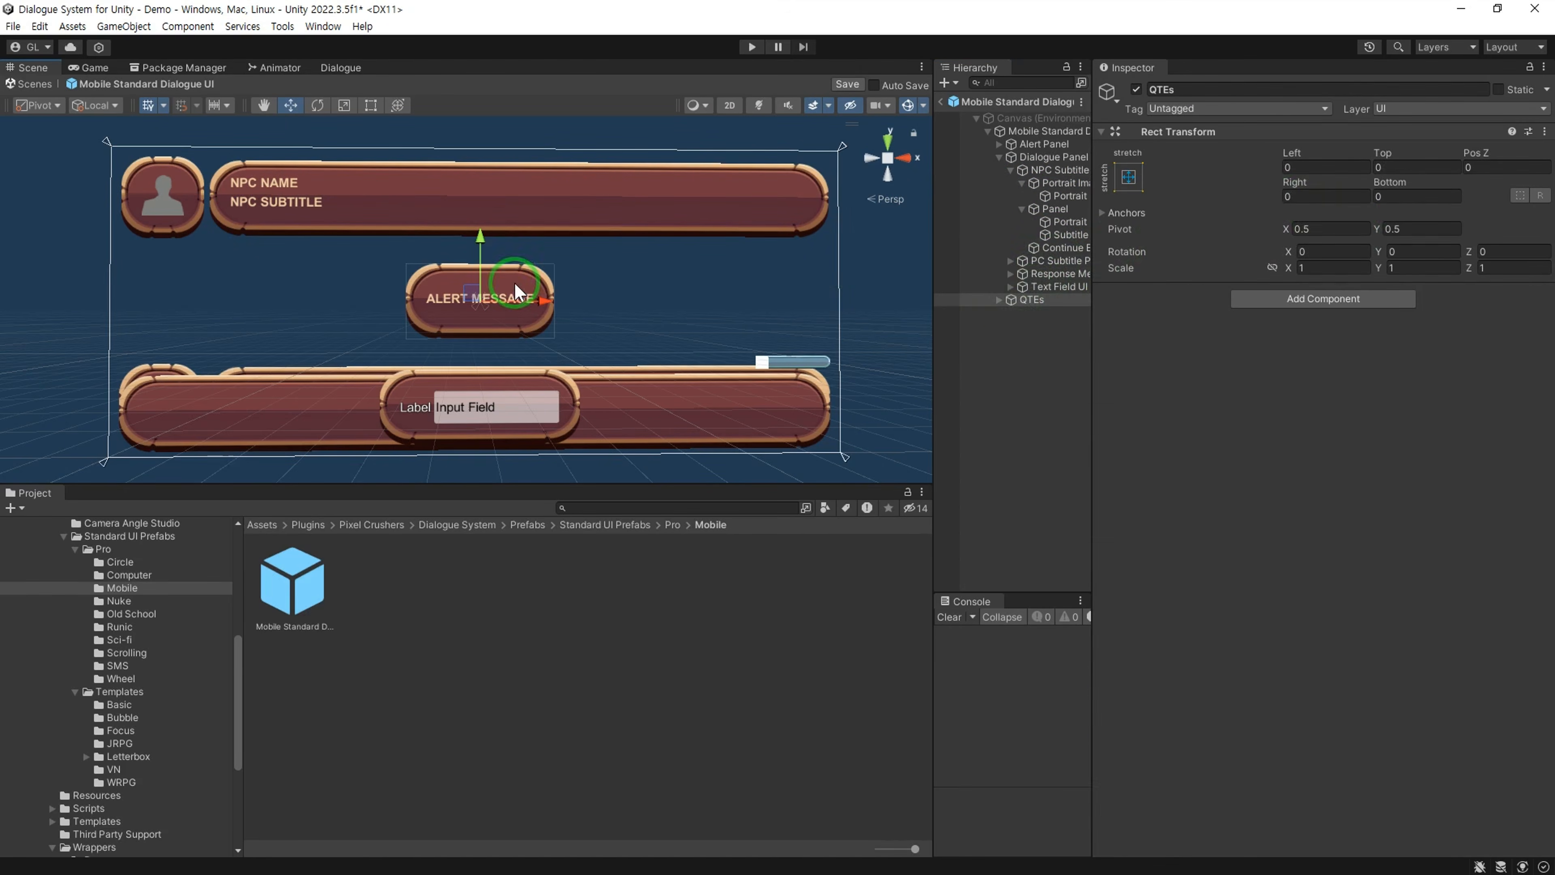
pyautogui.click(514, 282)
# Step: Return to the Demo scene and assign the Mobile Standard Dialogue UI as the Dialogue Manager's Dialogue UI, using the prefab directly
pyautogui.click(1028, 146)
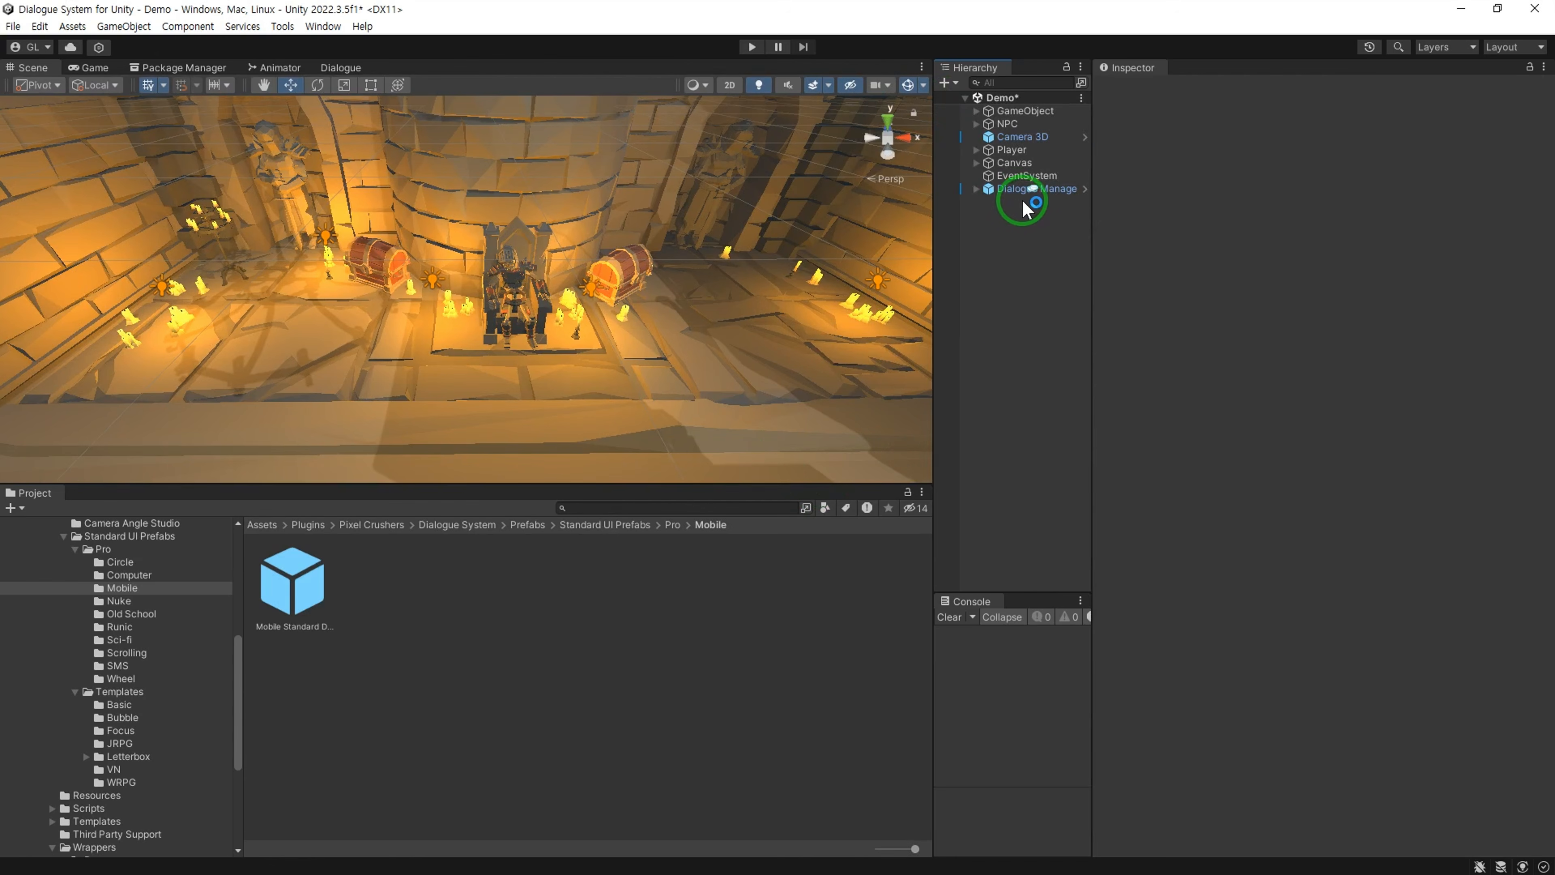
pyautogui.click(1017, 190)
pyautogui.moveTo(292, 582); pyautogui.dragTo(1344, 346)
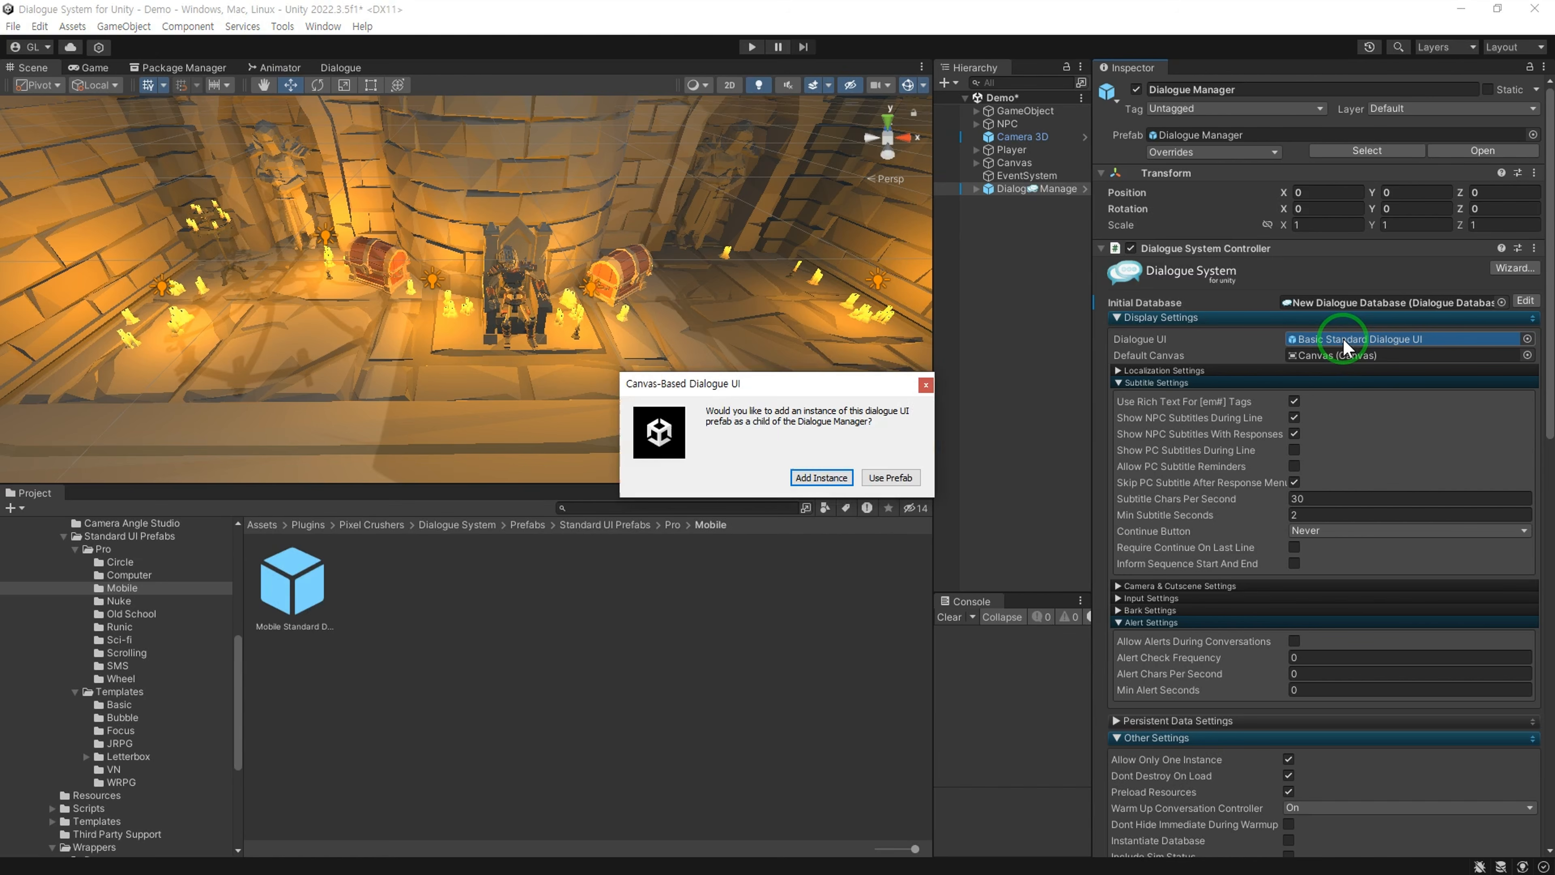
pyautogui.click(896, 477)
# Step: Try the scene's Canvas as the Default Canvas and reassign the Dialogue Manager's own child Canvas
pyautogui.click(1346, 361)
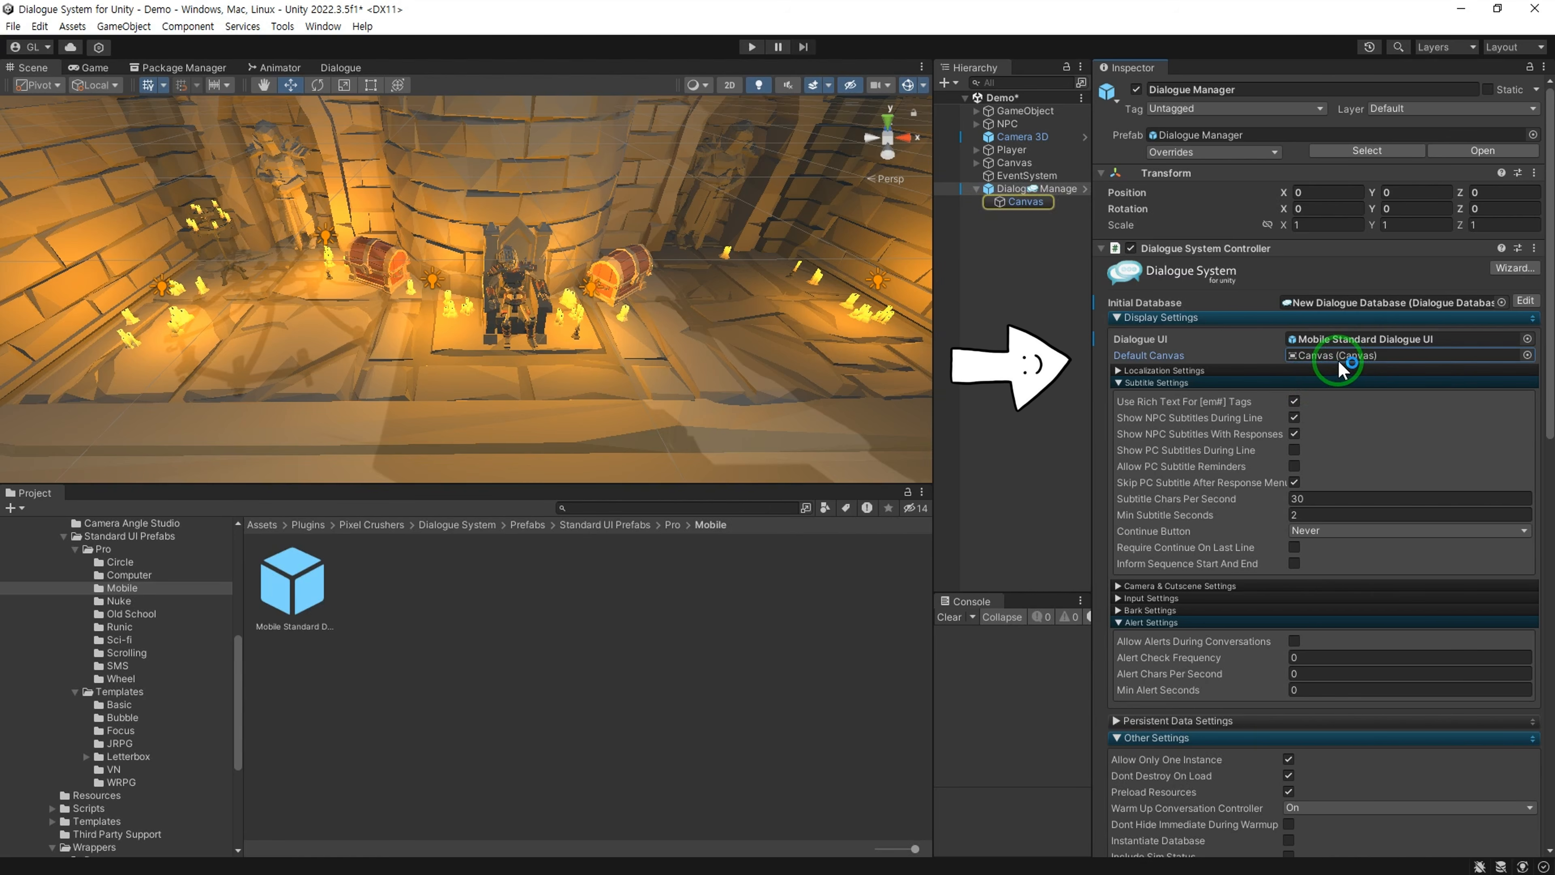
pyautogui.click(1019, 203)
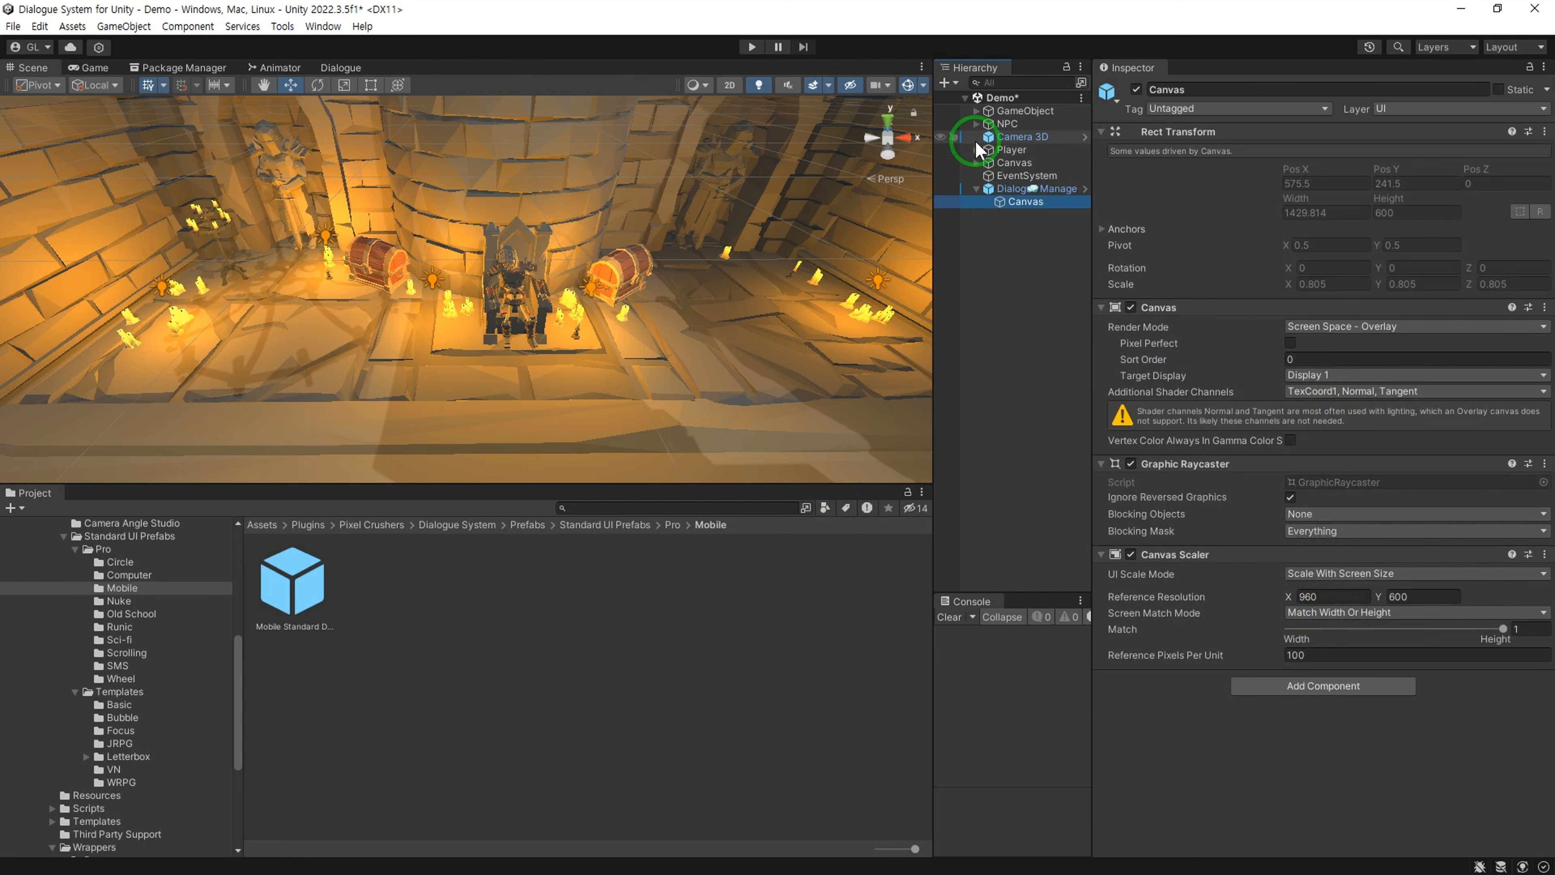
pyautogui.click(1017, 189)
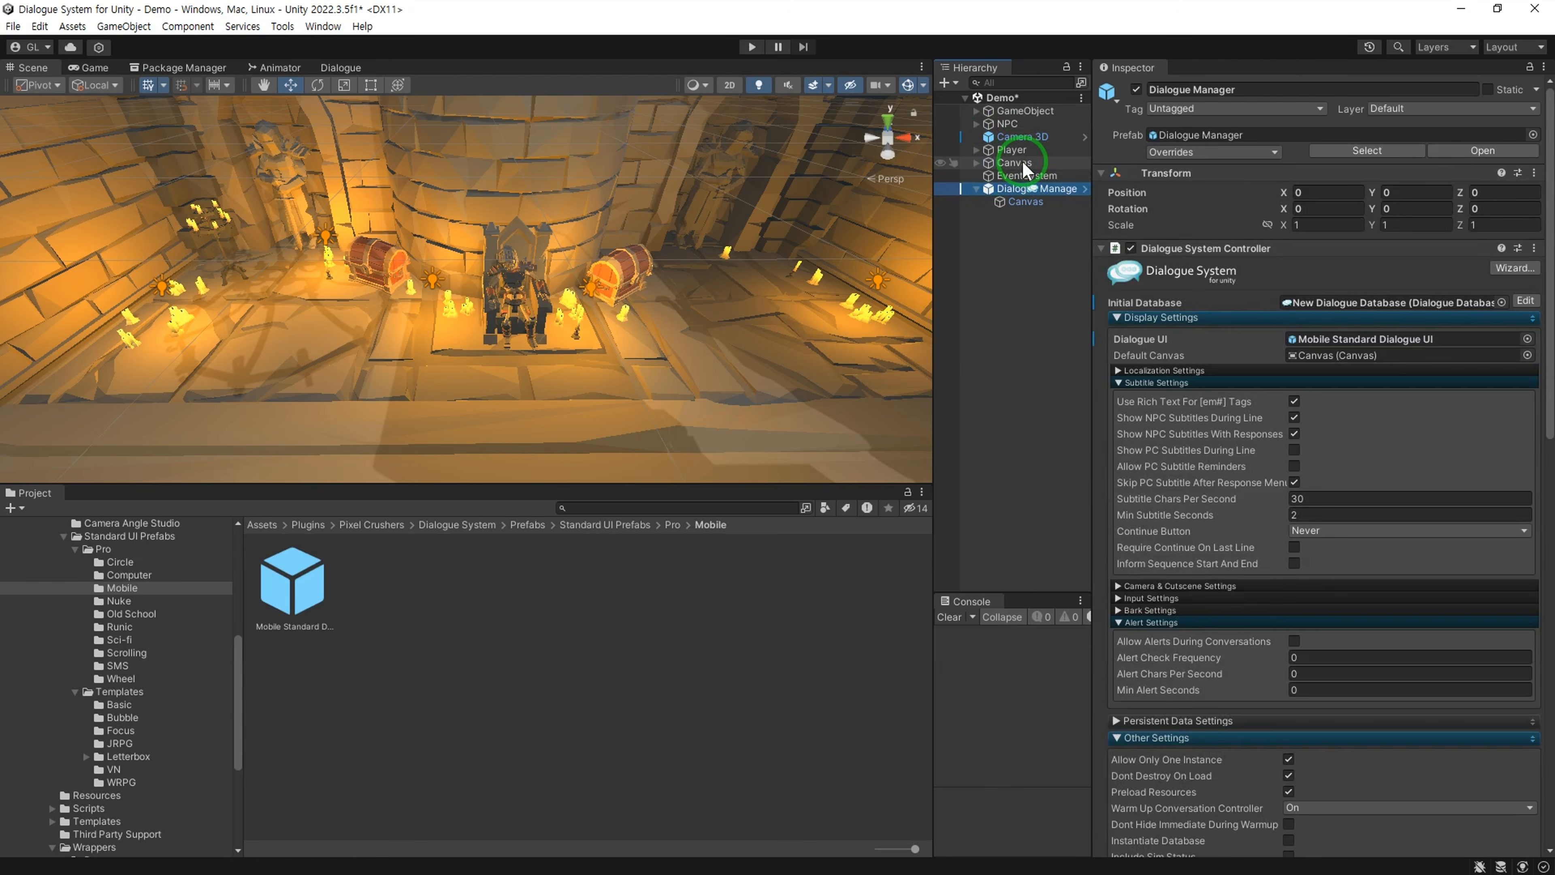
pyautogui.moveTo(1021, 166); pyautogui.dragTo(1323, 355)
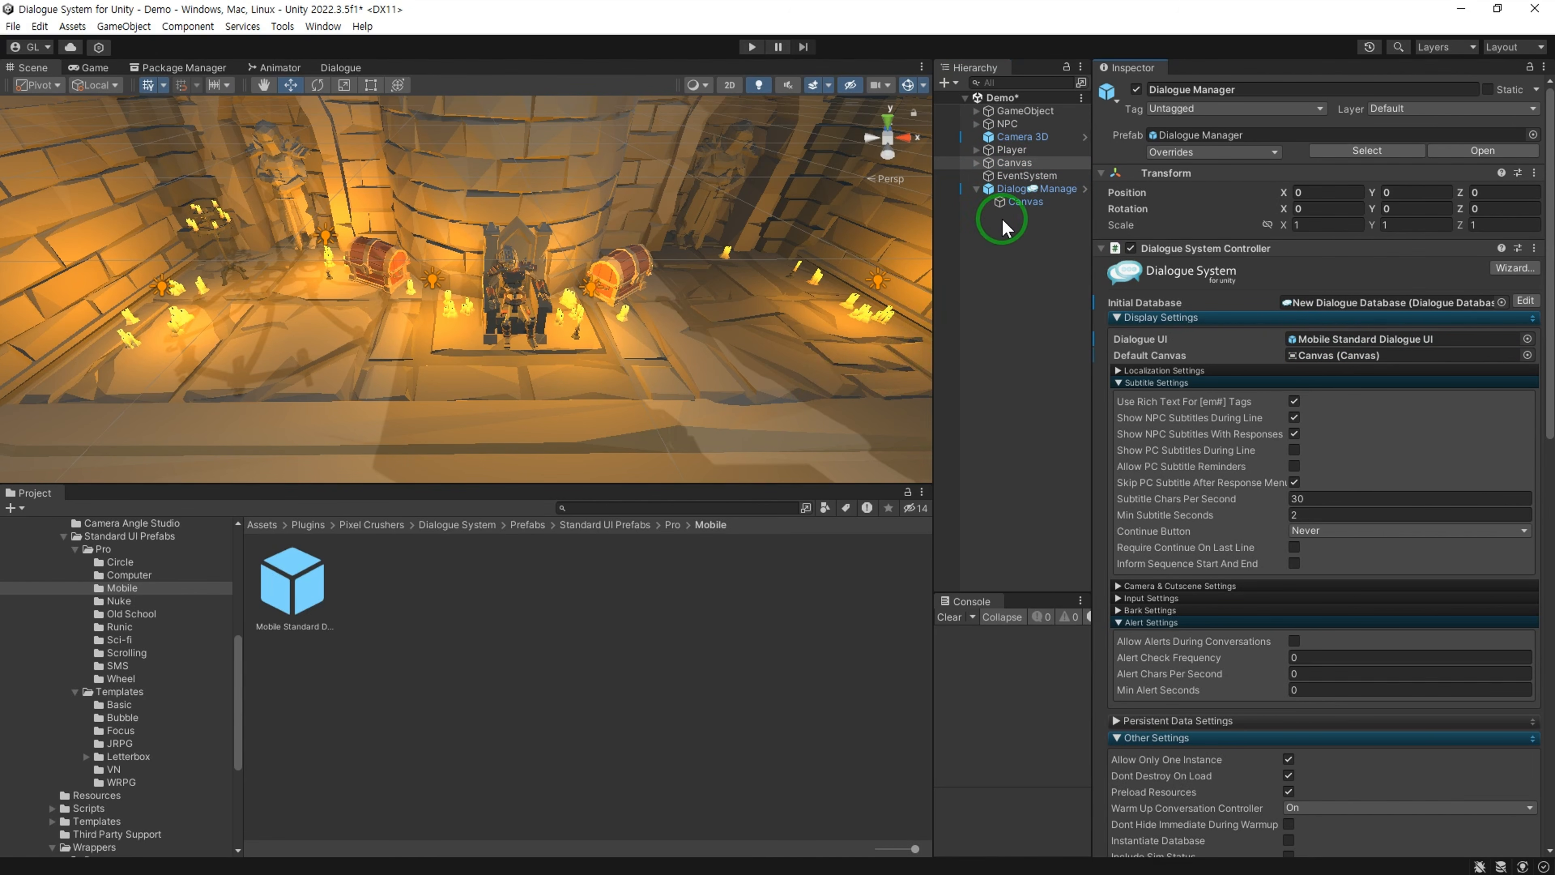
pyautogui.moveTo(1023, 202); pyautogui.dragTo(1316, 362)
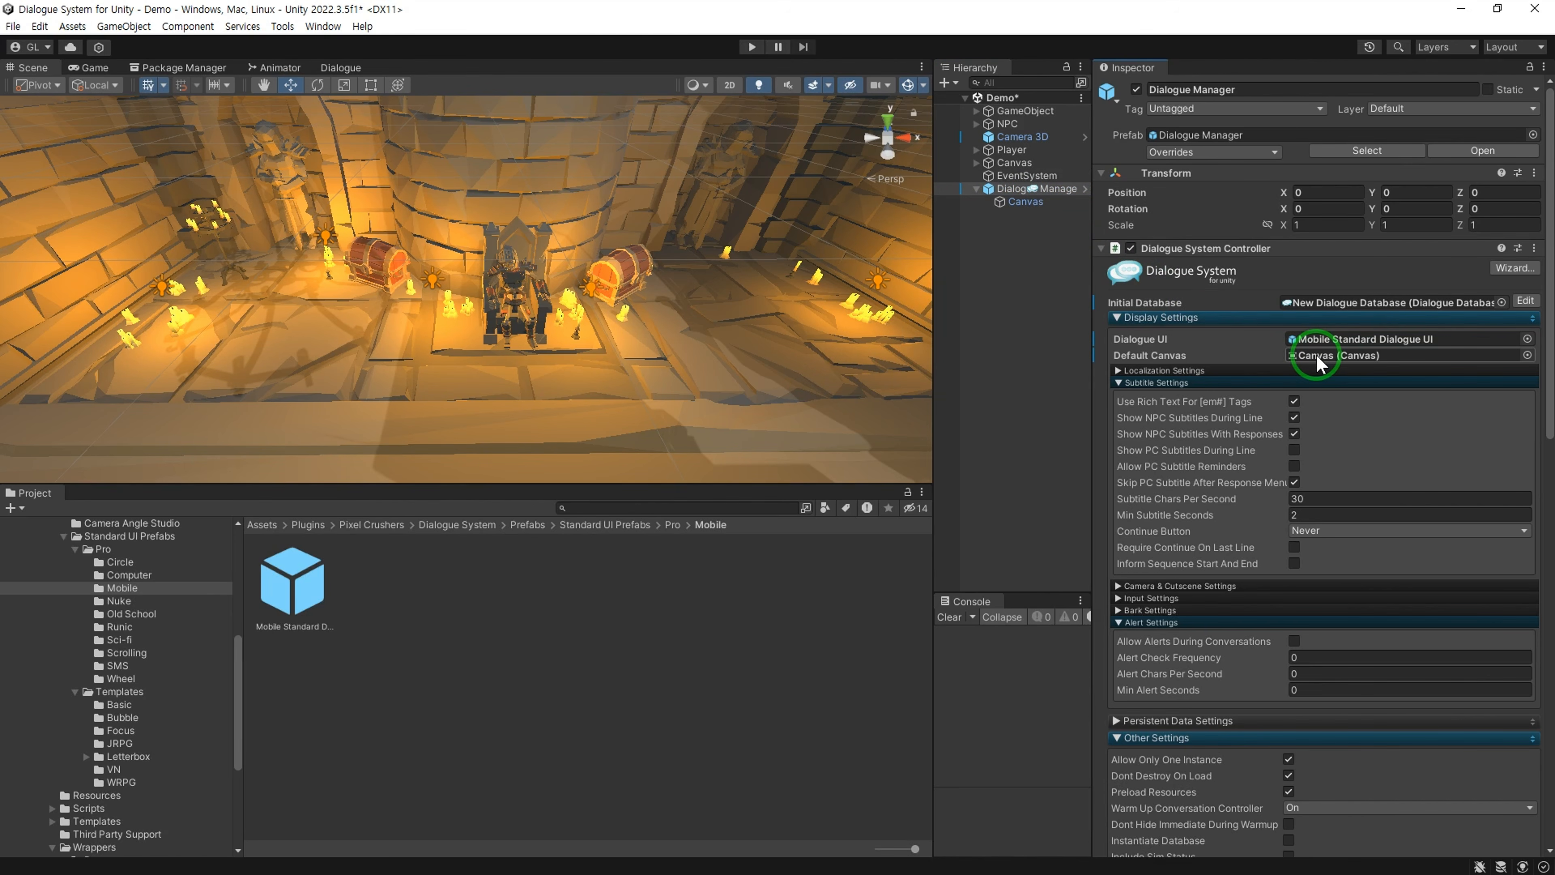
# Step: Review the Continue Button options in the Subtitle Settings and choose Never
pyautogui.scroll(-3, 1315, 469)
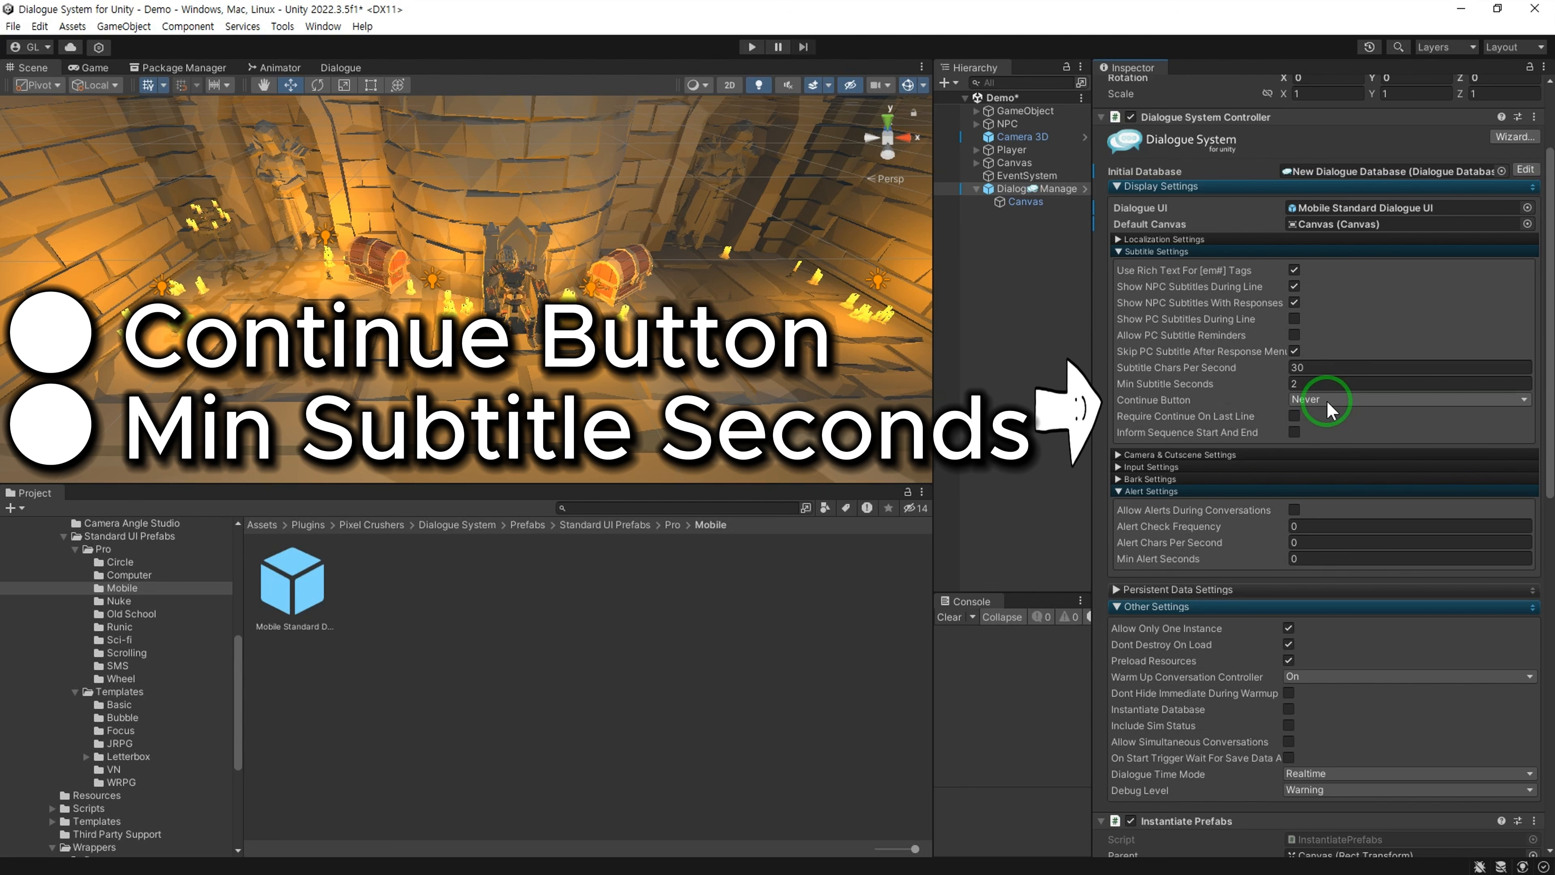
pyautogui.click(1327, 400)
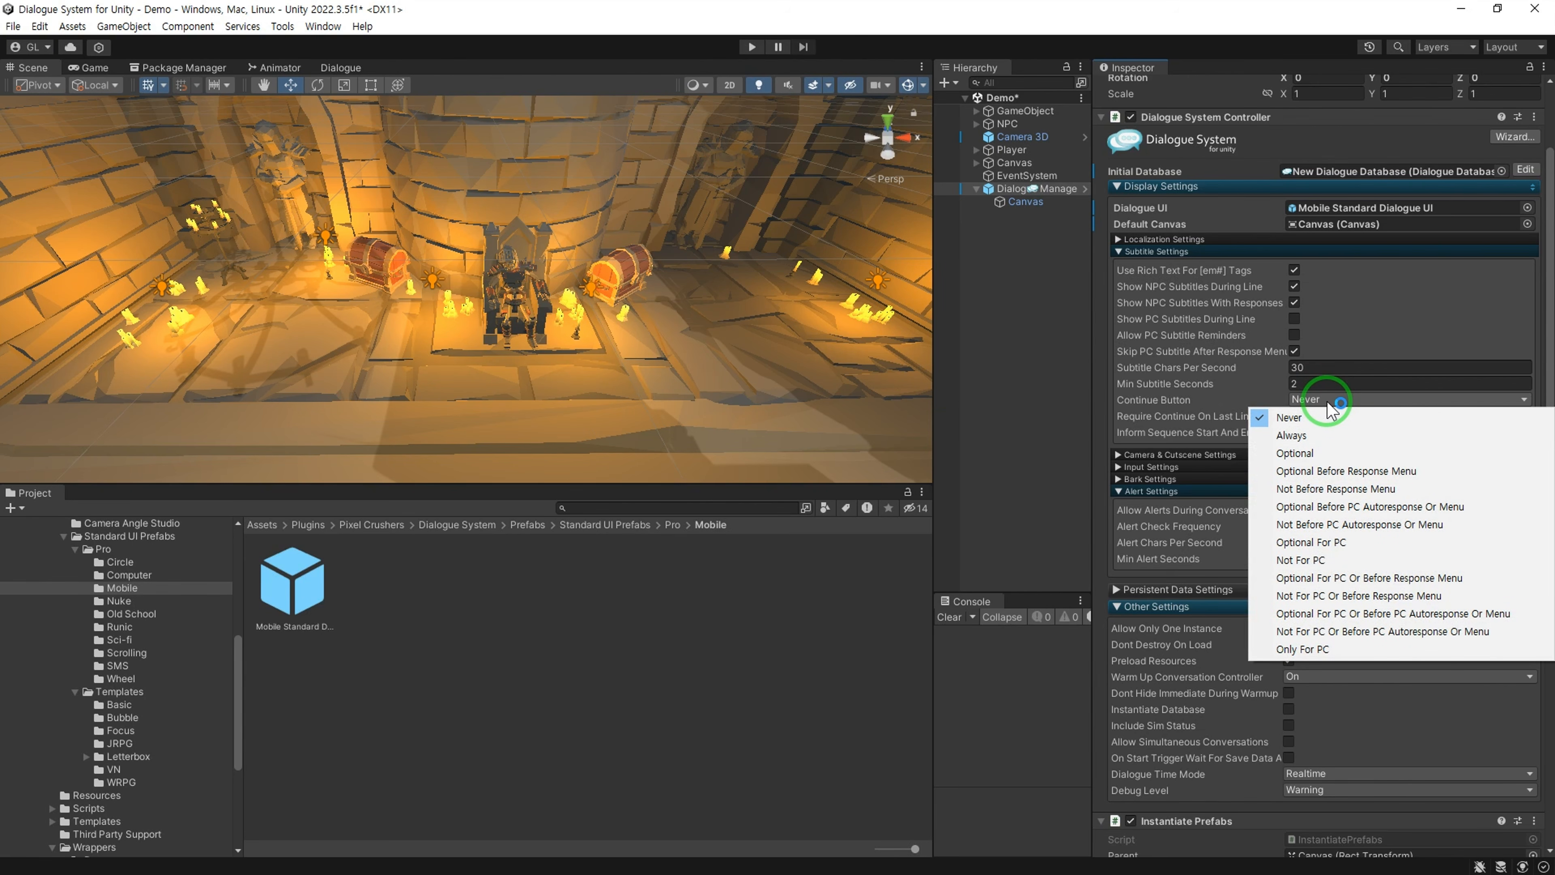
pyautogui.click(1317, 454)
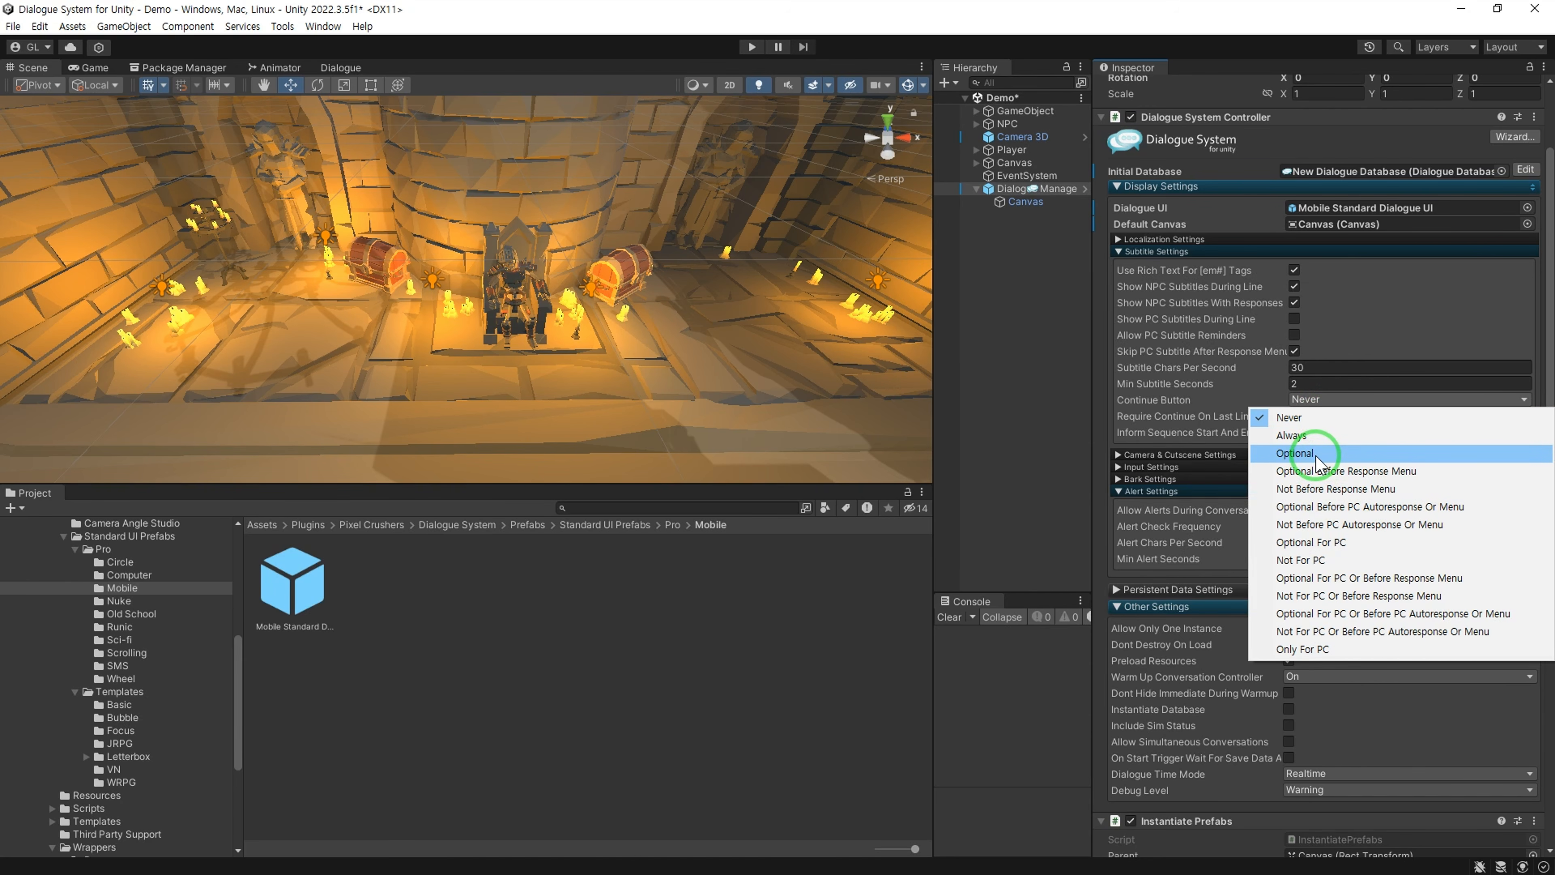
pyautogui.click(1307, 421)
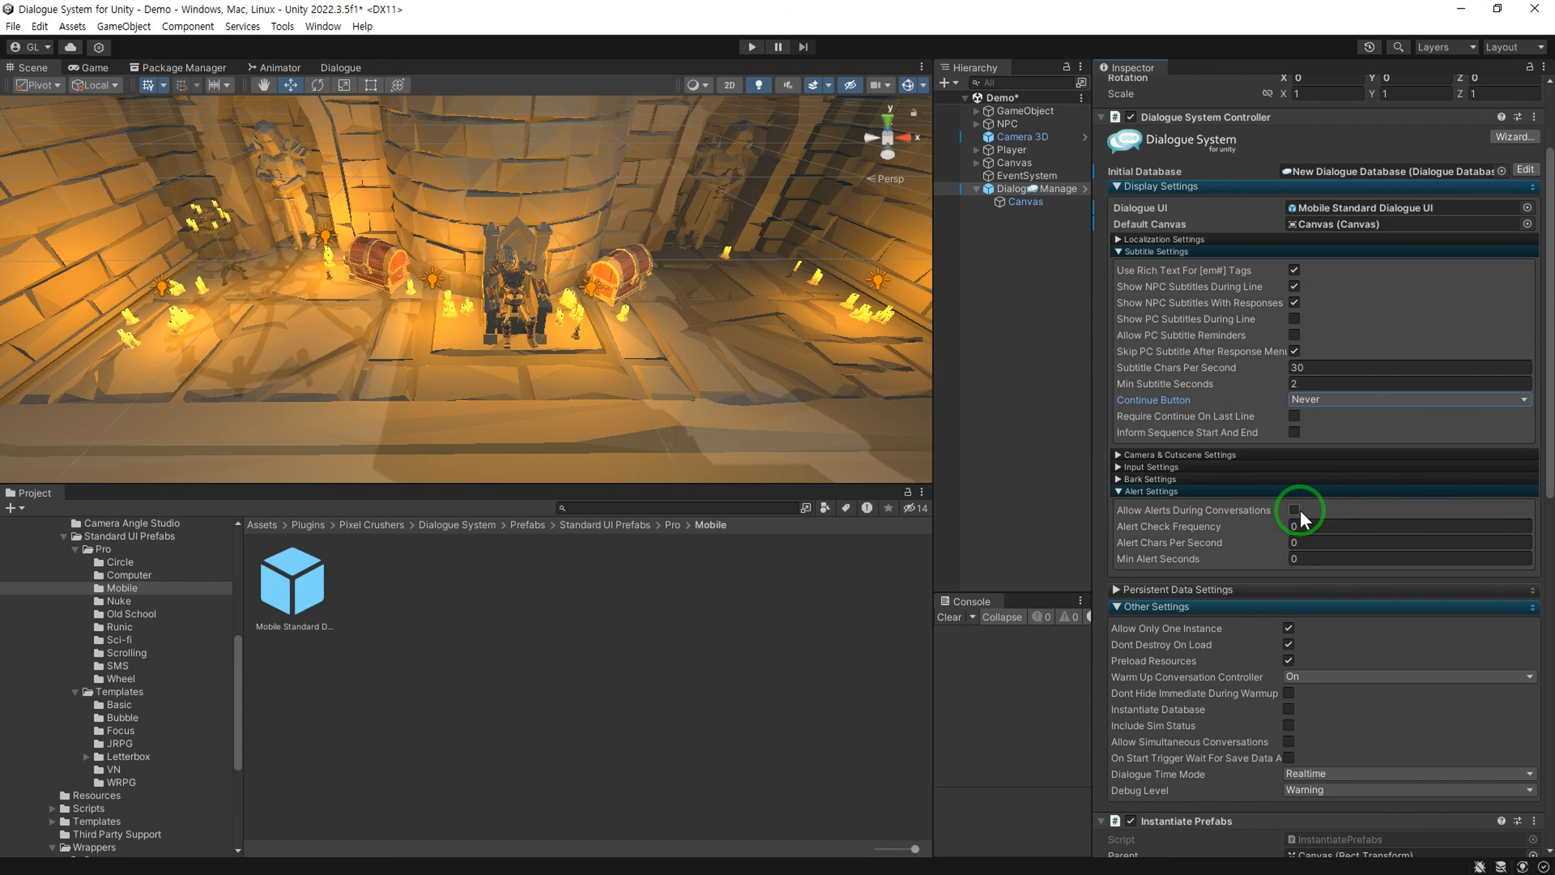
# Step: Allow alerts during conversations in the Dialogue Manager's Alert Settings and set Min Alert Seconds to 2
pyautogui.click(1295, 509)
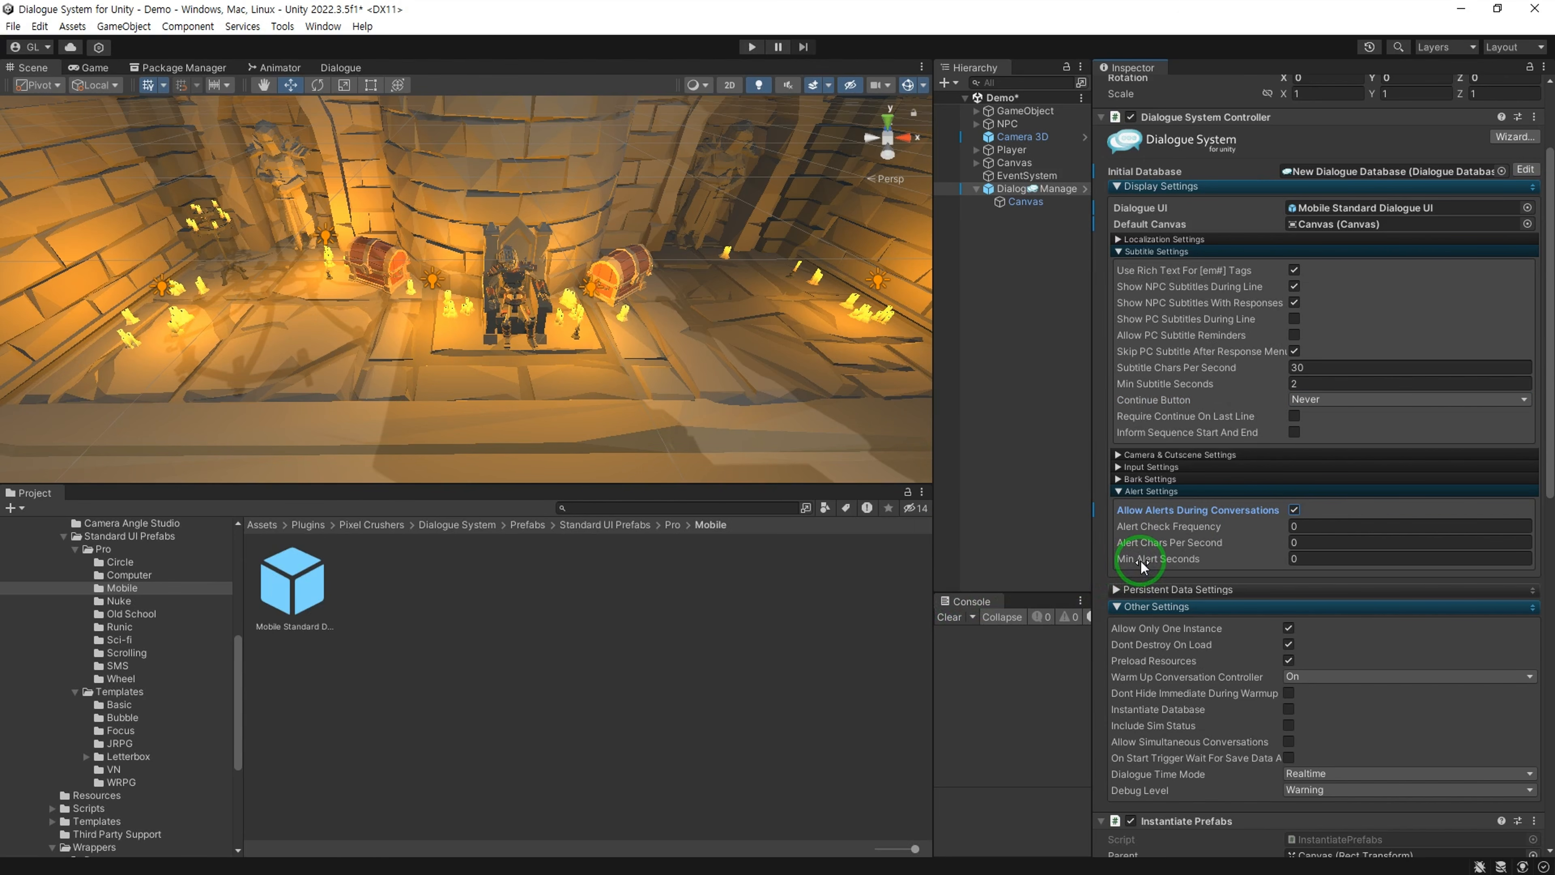
pyautogui.click(1391, 563)
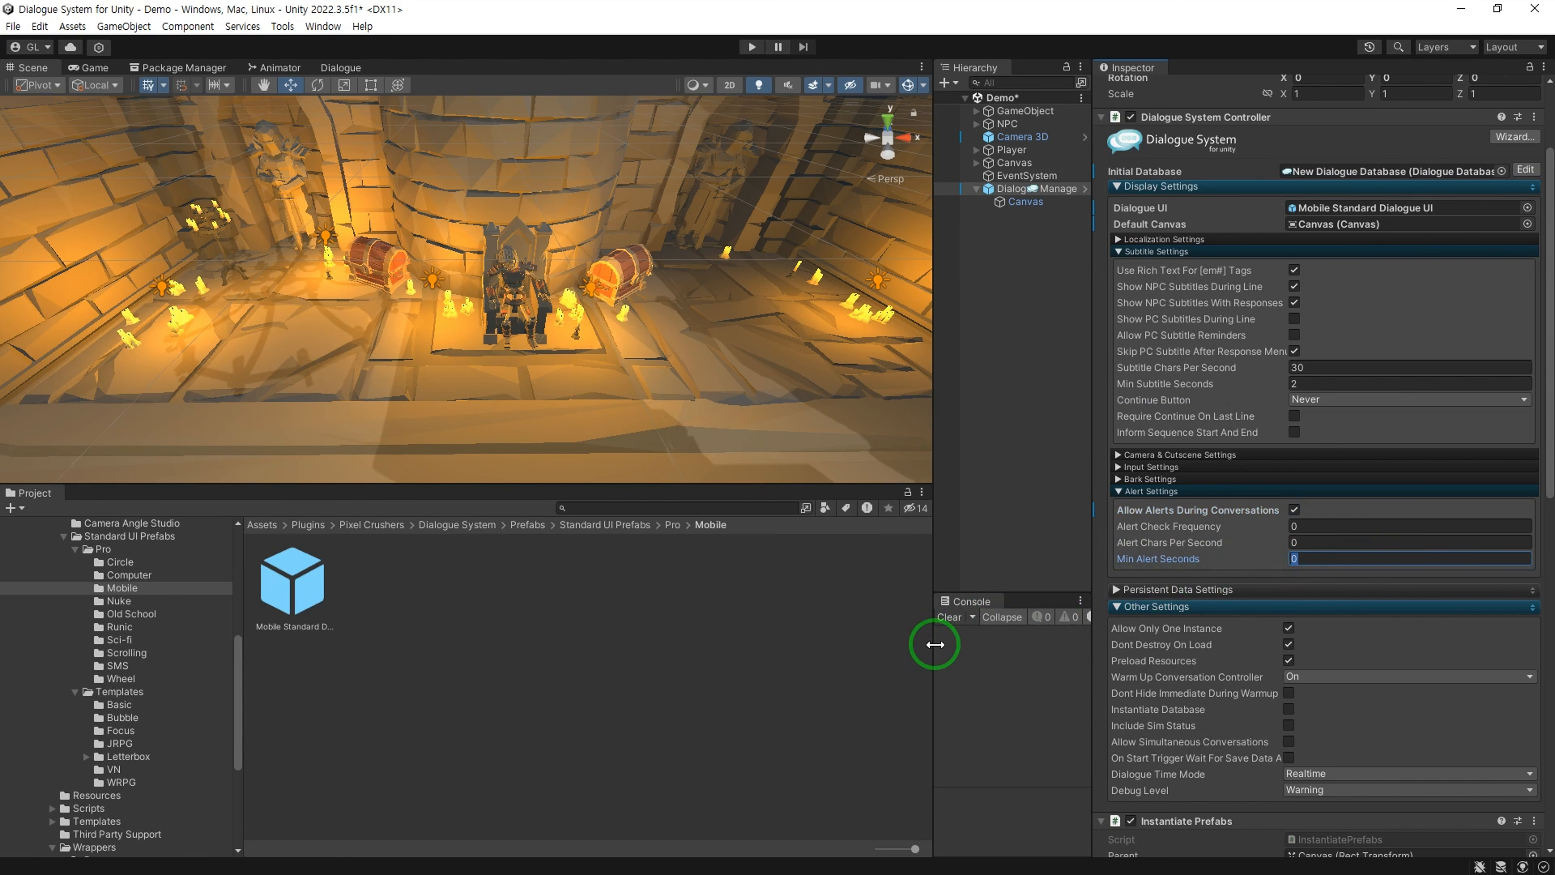
pyautogui.write('2')
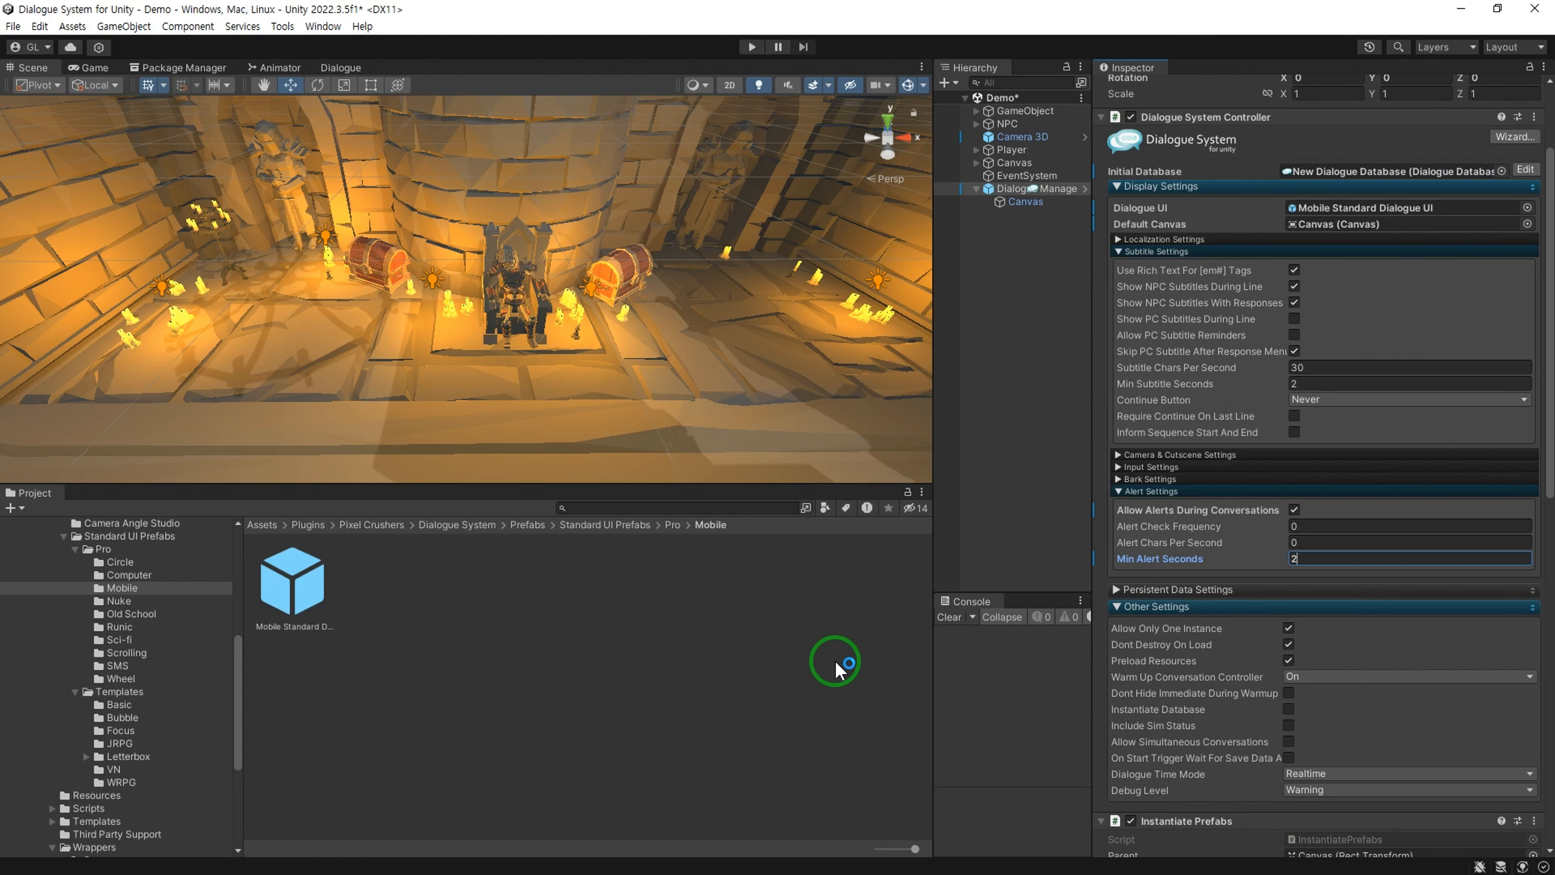
# Step: Review the Input Device options in the Dialogue Manager's Input Device Manager and choose Keyboard
pyautogui.scroll(-10, 1197, 514)
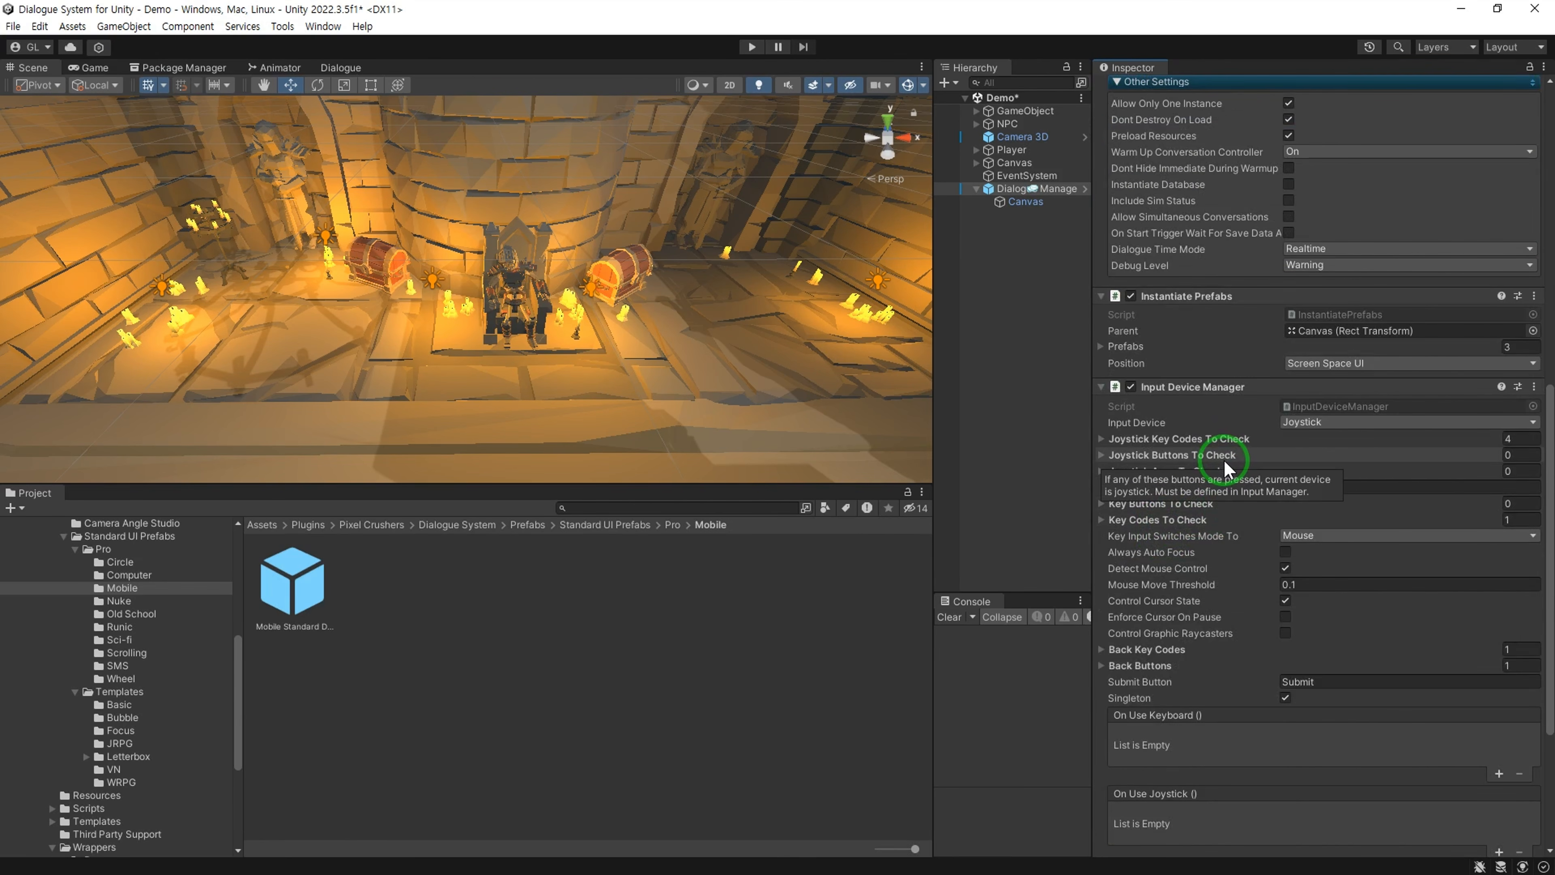
pyautogui.scroll(-2, 1223, 459)
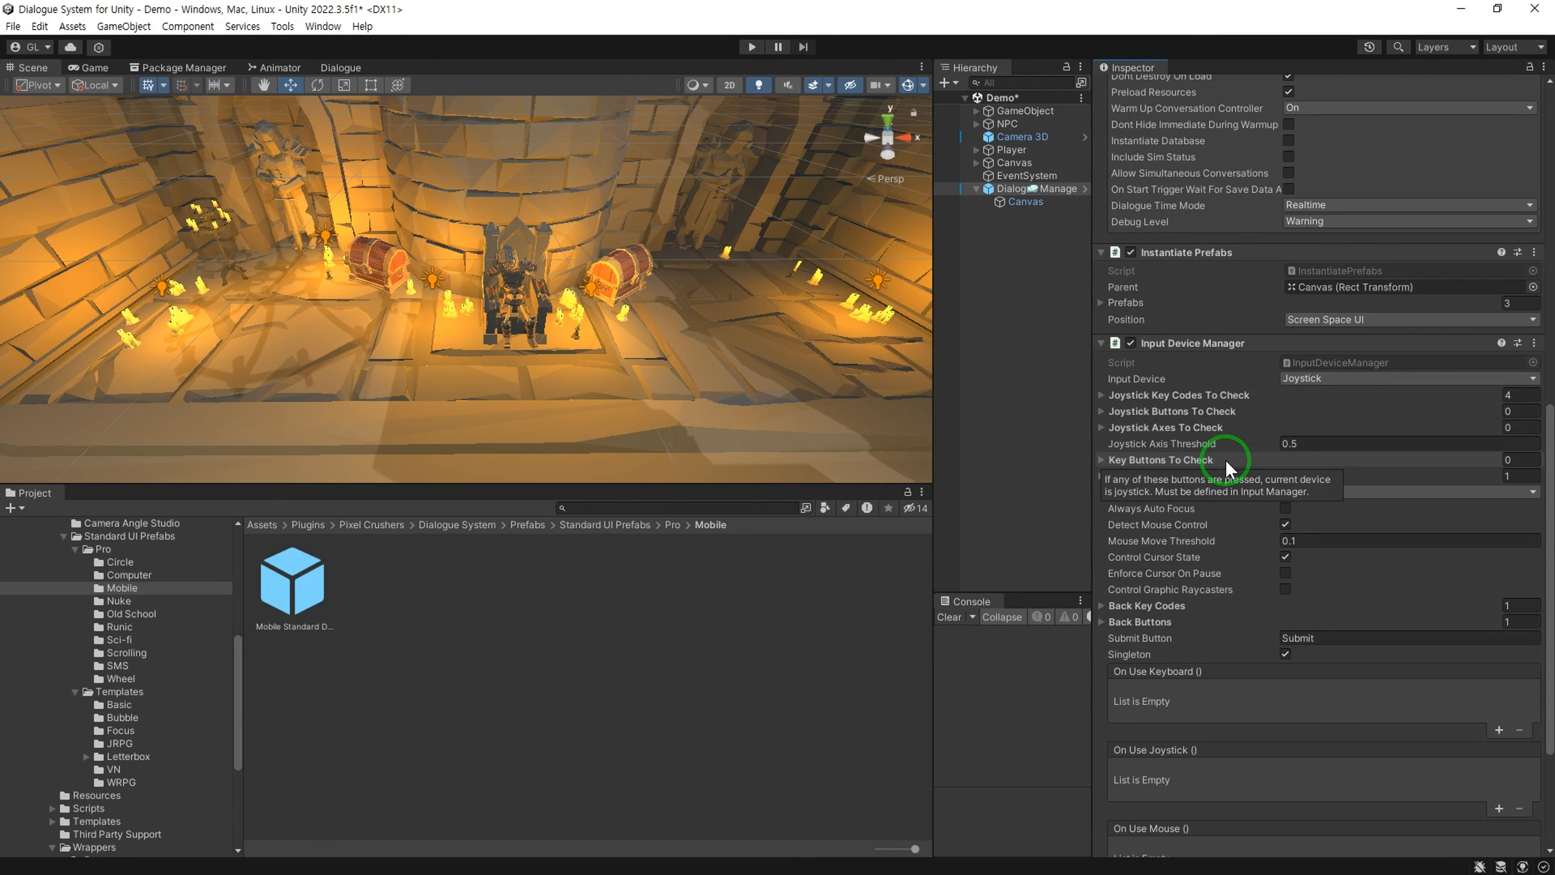
pyautogui.click(1334, 381)
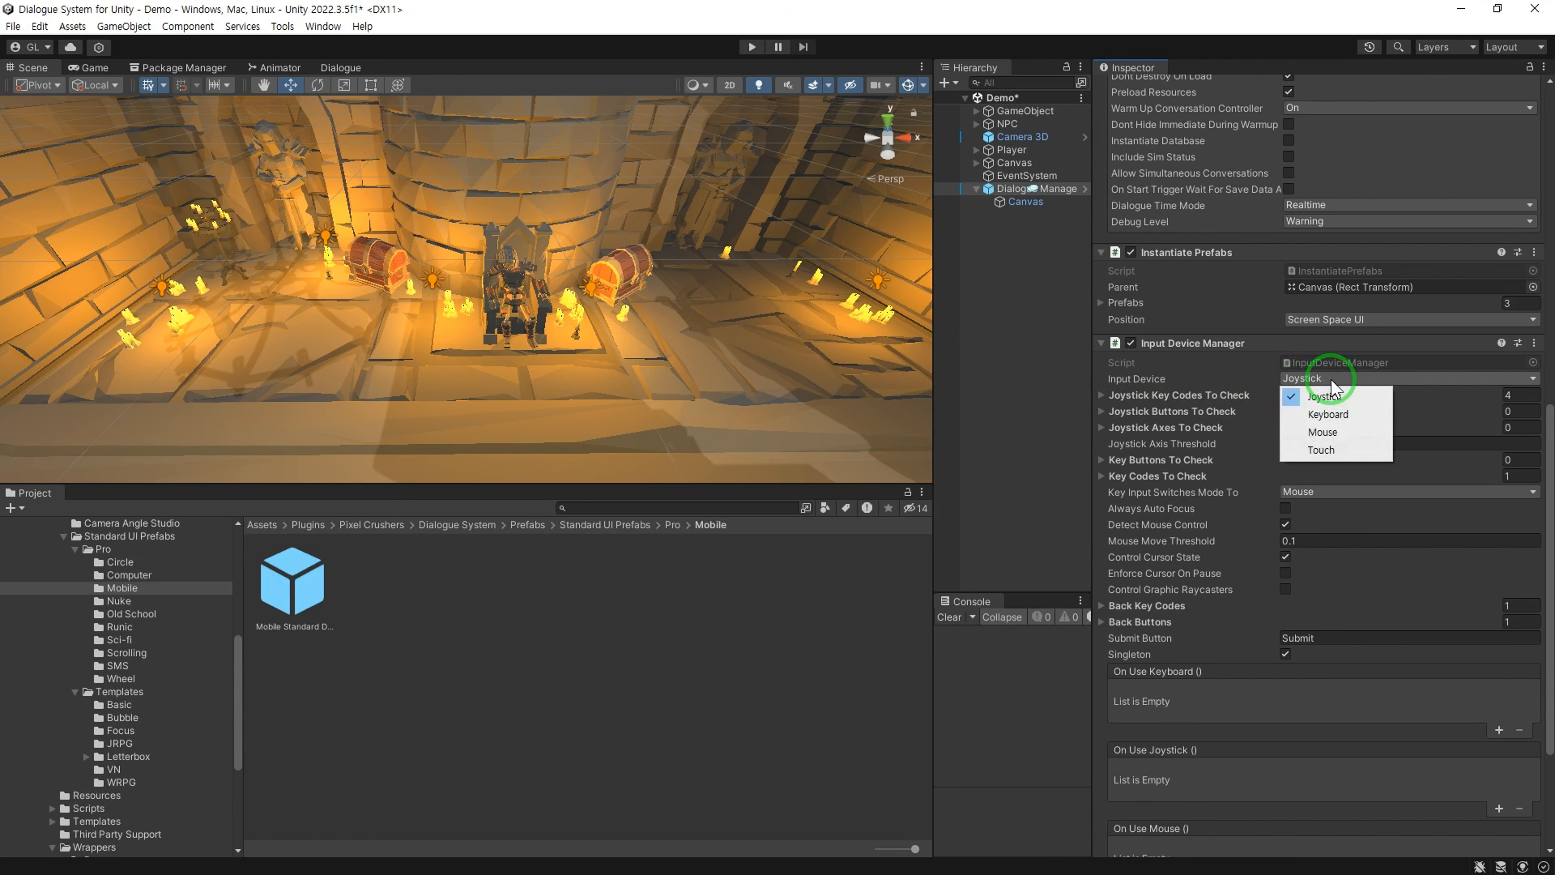
pyautogui.click(1364, 416)
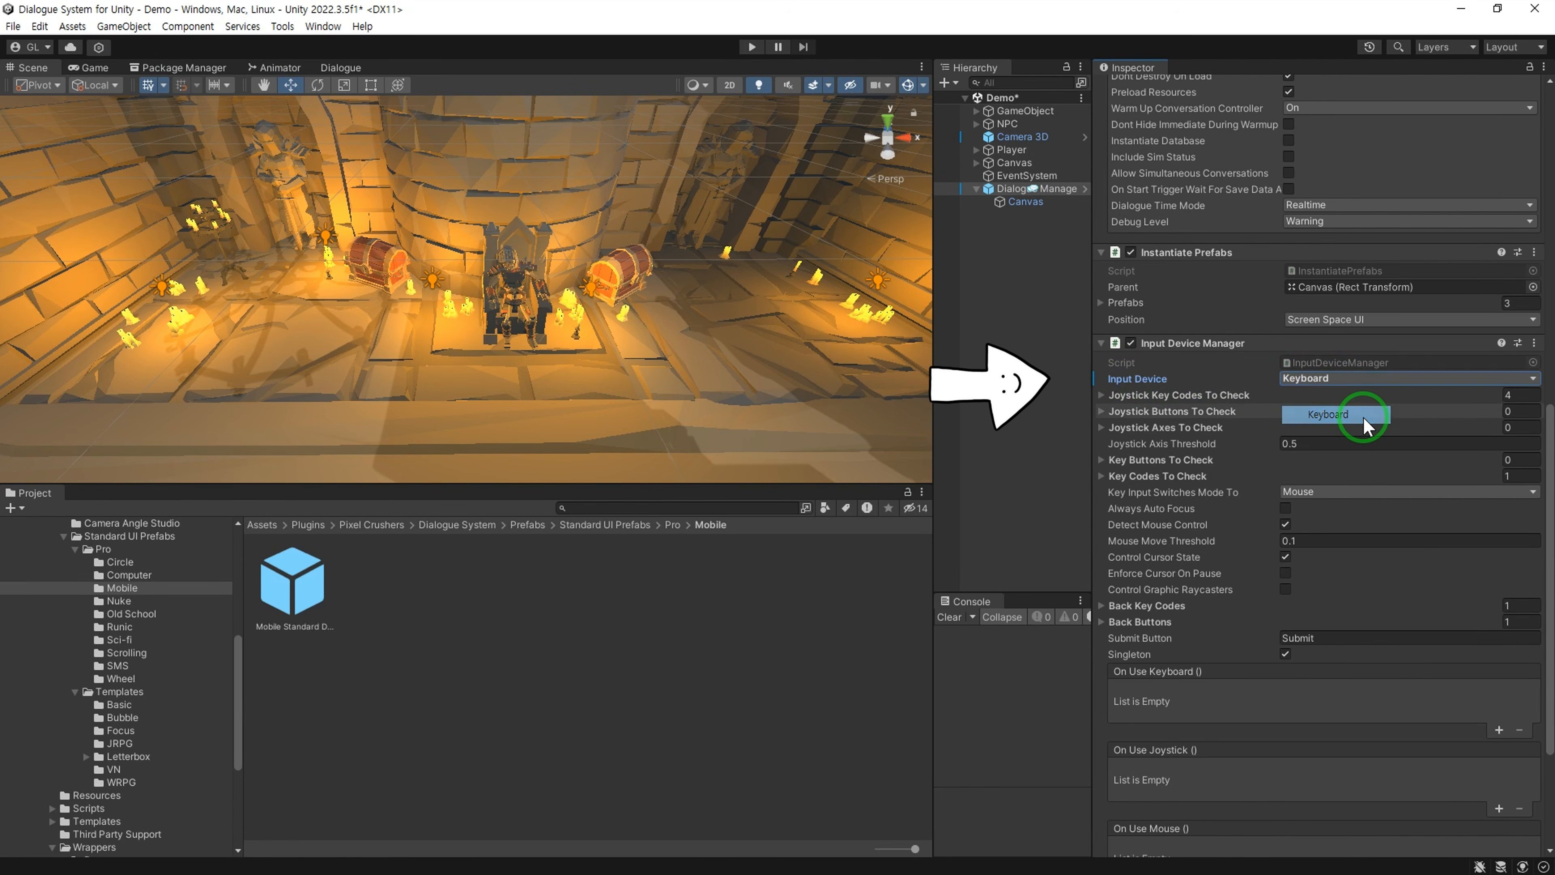
pyautogui.click(1346, 377)
pyautogui.click(1346, 448)
pyautogui.click(1349, 379)
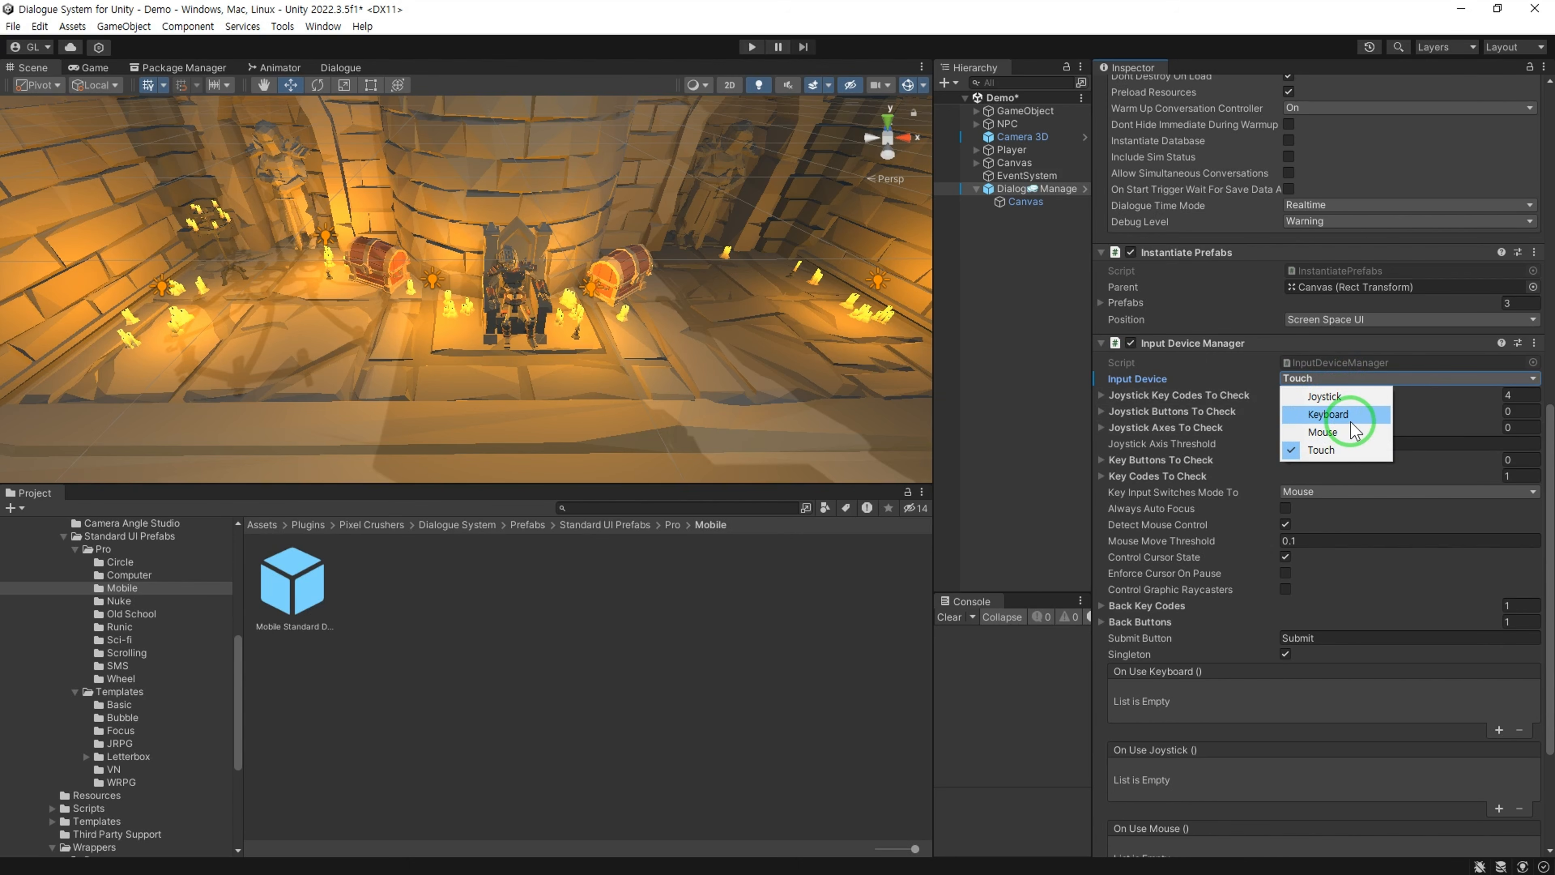
pyautogui.click(1352, 422)
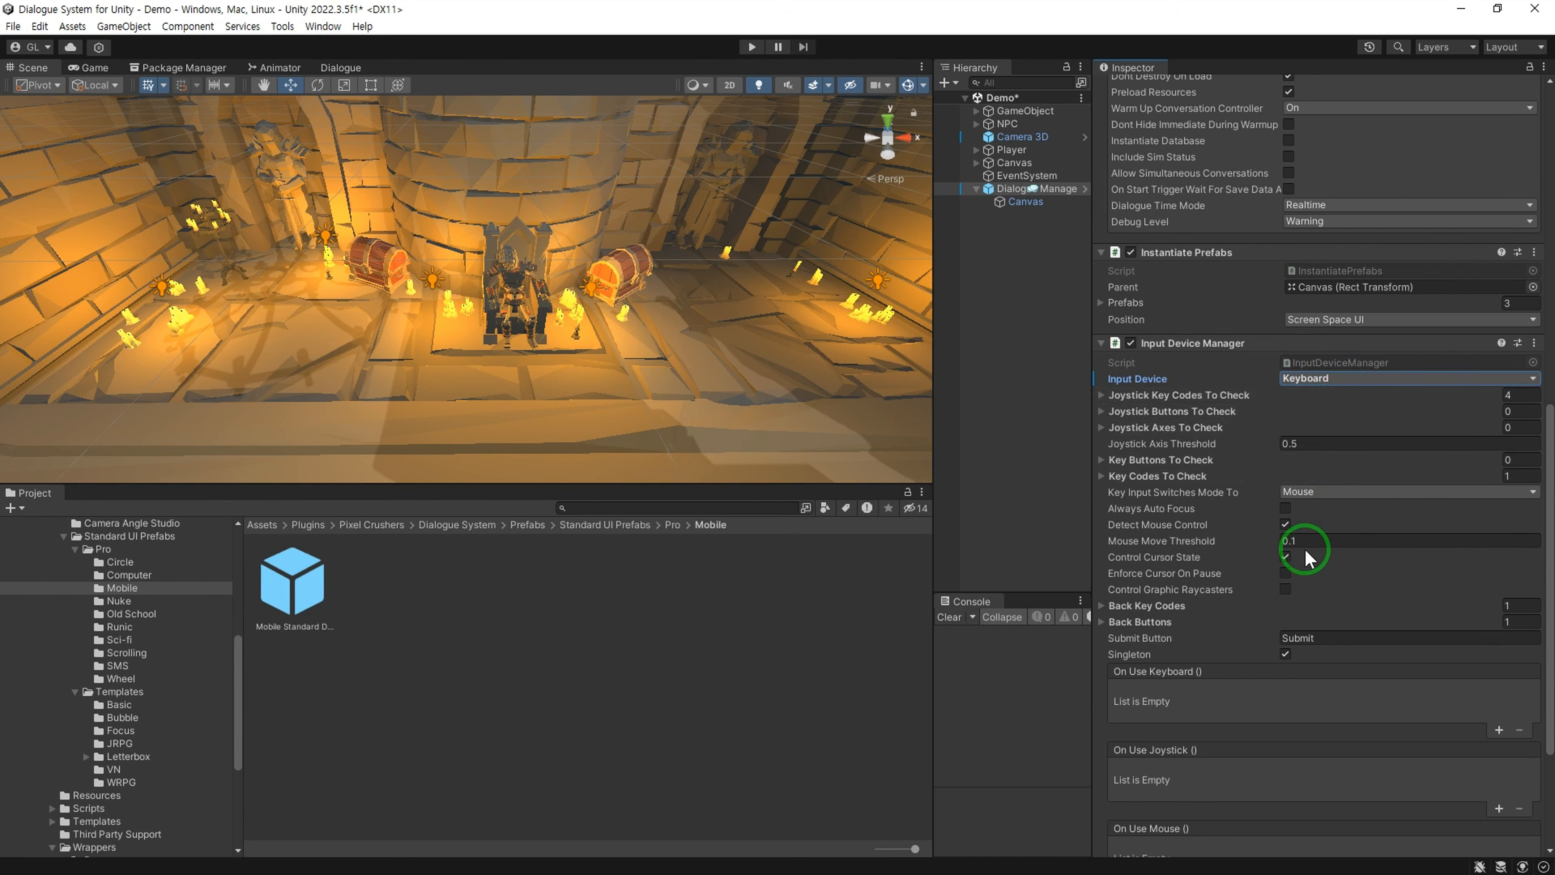
# Step: Select the player character in the scene and assign it the Player tag
pyautogui.click(454, 353)
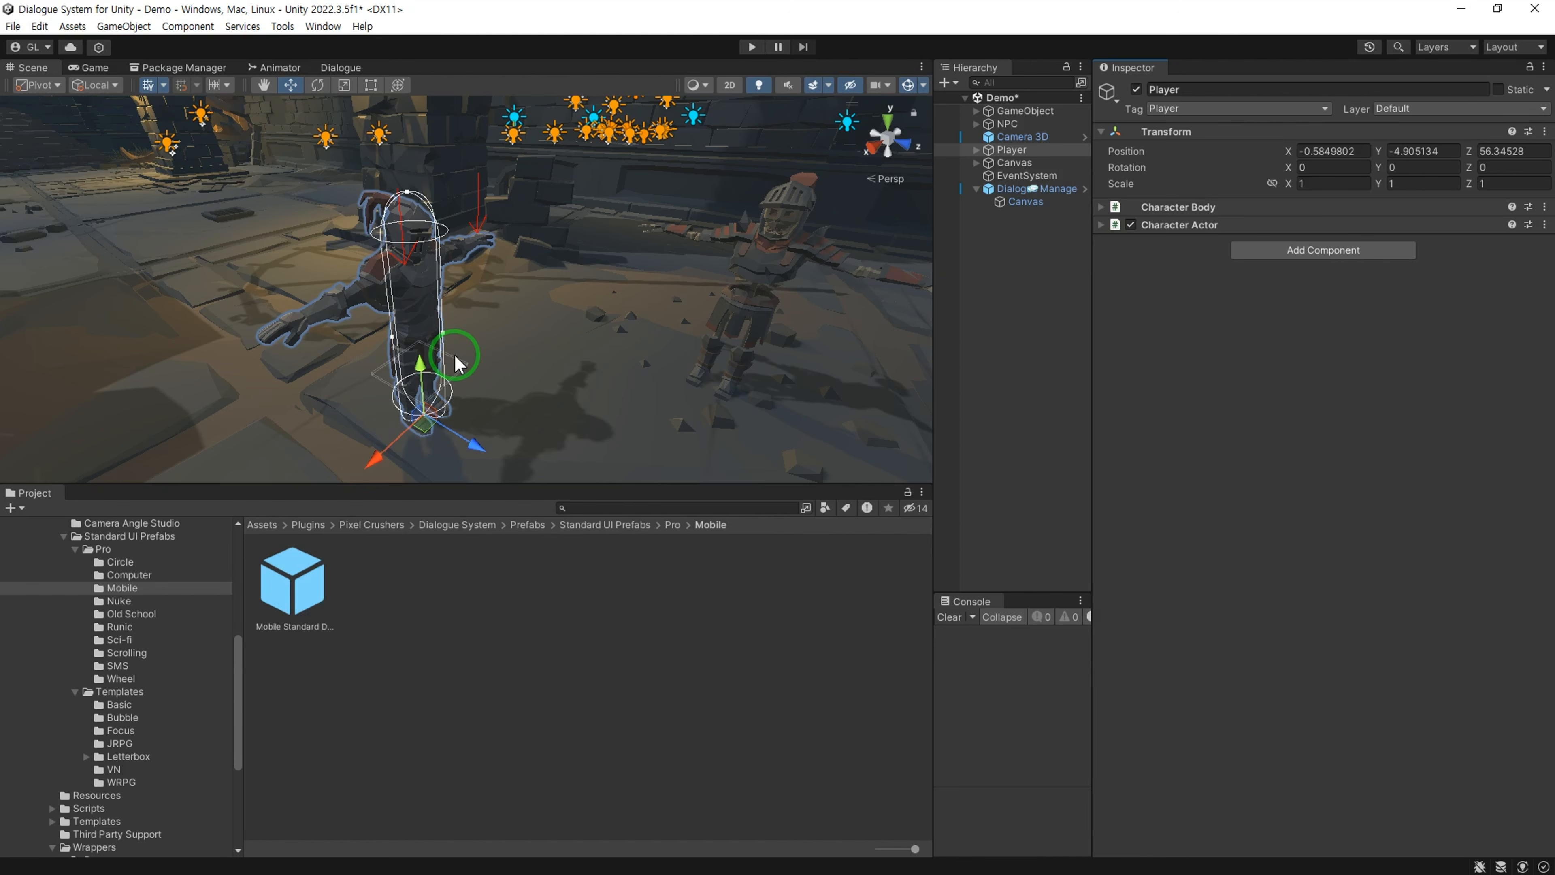
pyautogui.click(1199, 107)
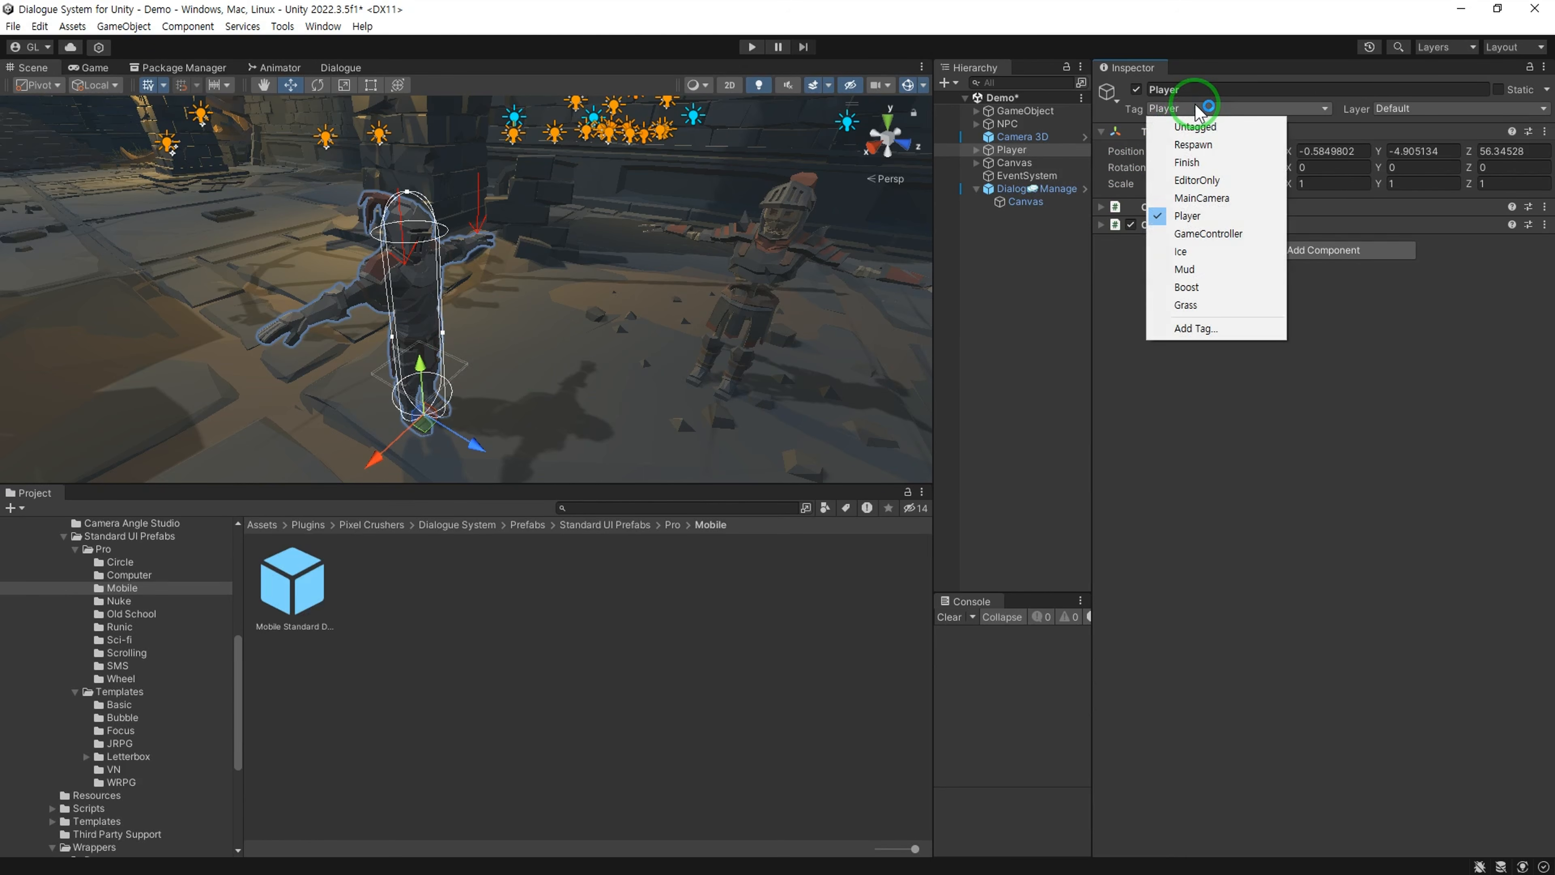
pyautogui.click(1229, 215)
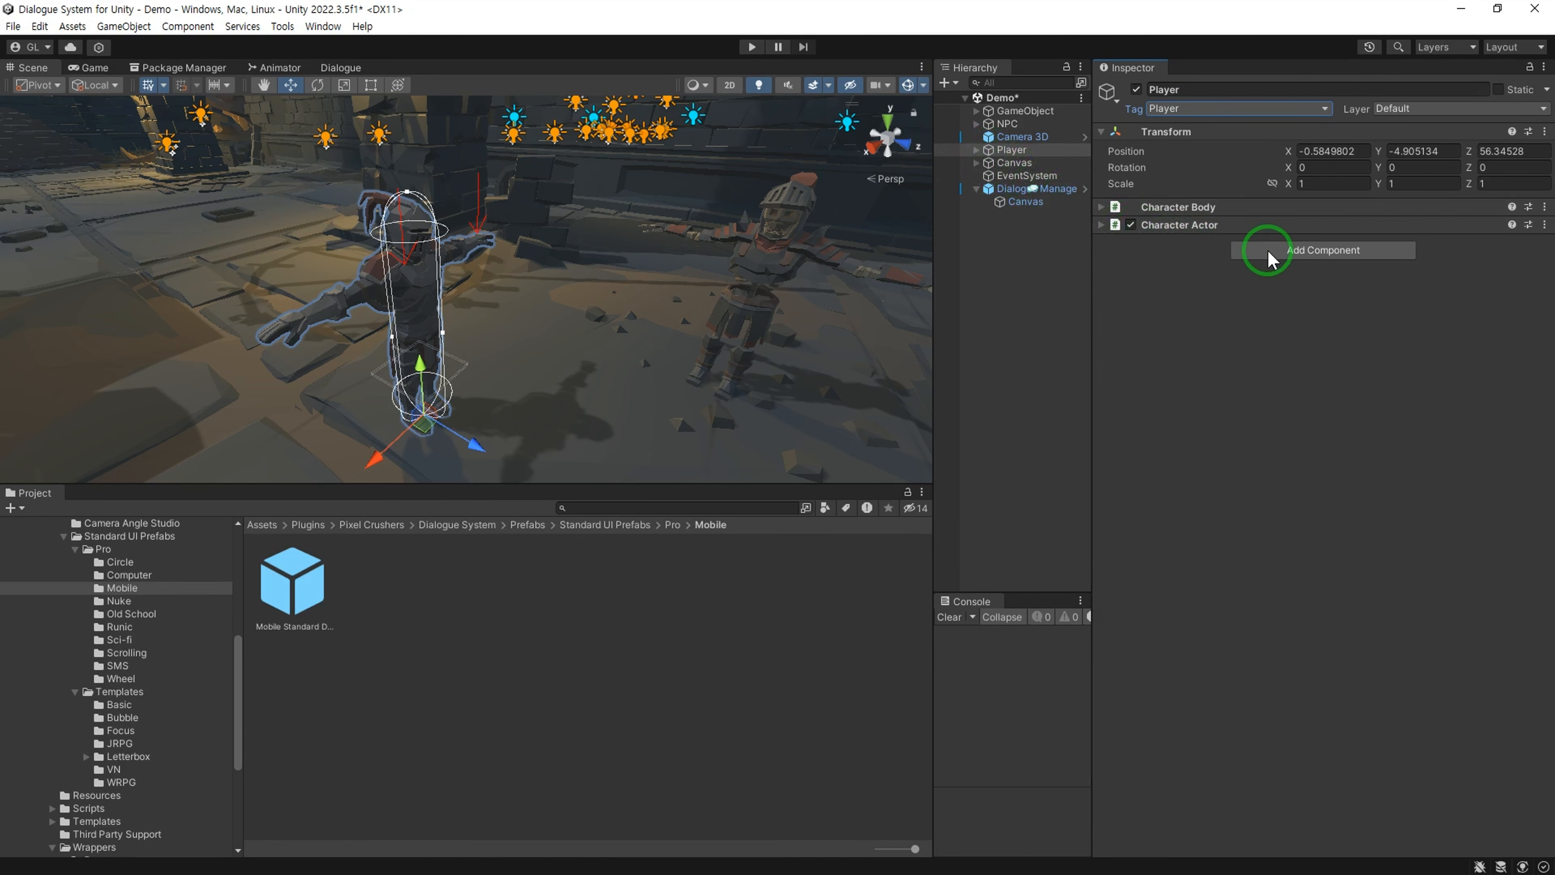
# Step: Try adding a Capsule Collider component to the Player, and remove it again
pyautogui.click(1304, 251)
pyautogui.press('BackSpace')
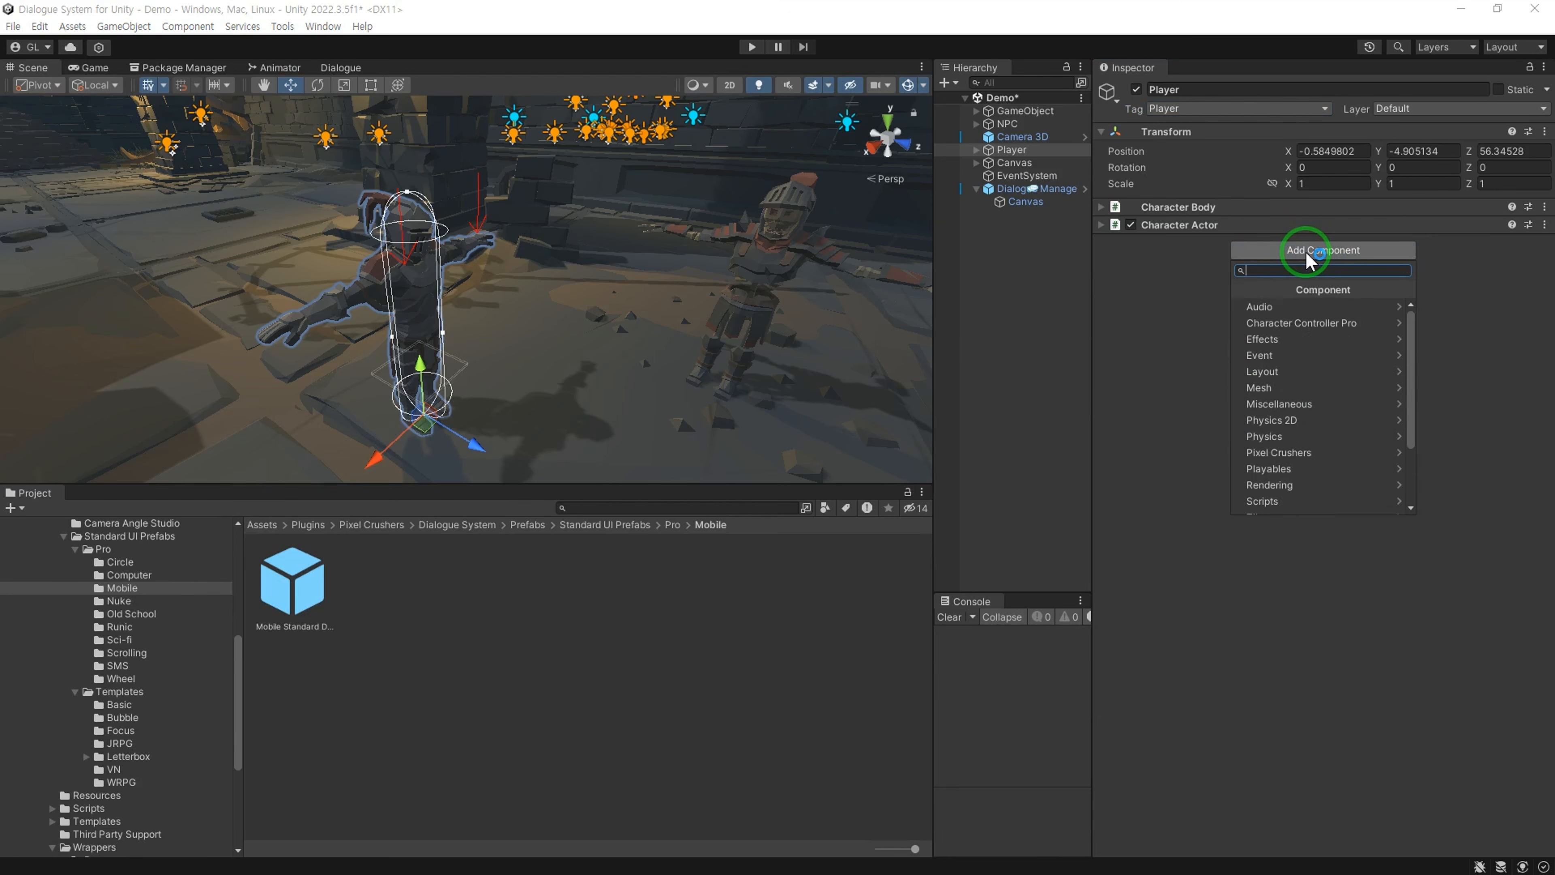
pyautogui.write('coll')
pyautogui.press('Down')
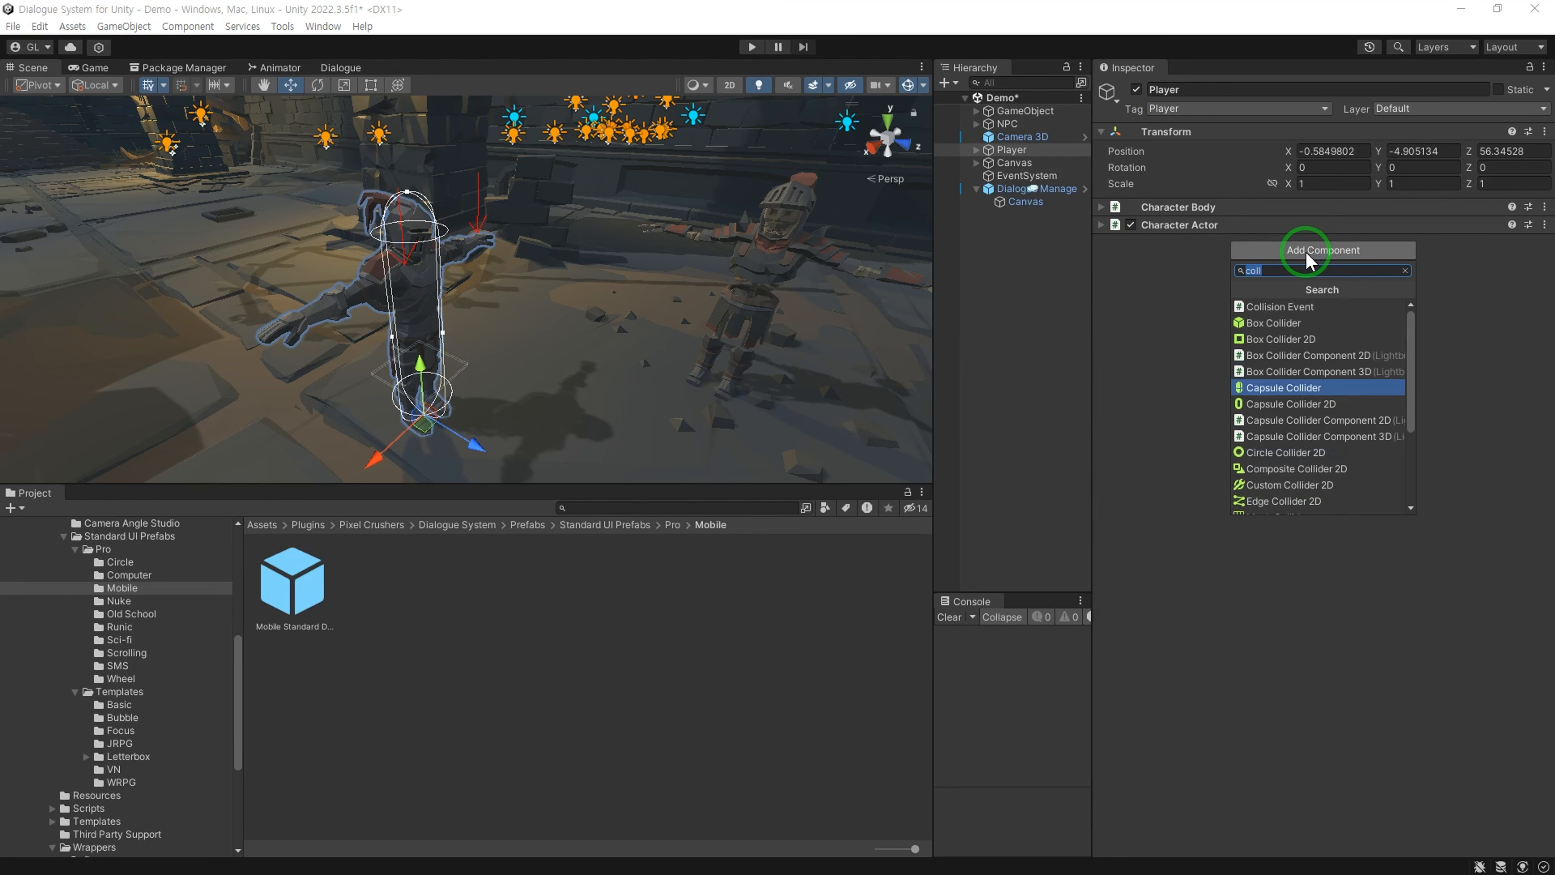
pyautogui.press('Return')
pyautogui.click(1100, 243)
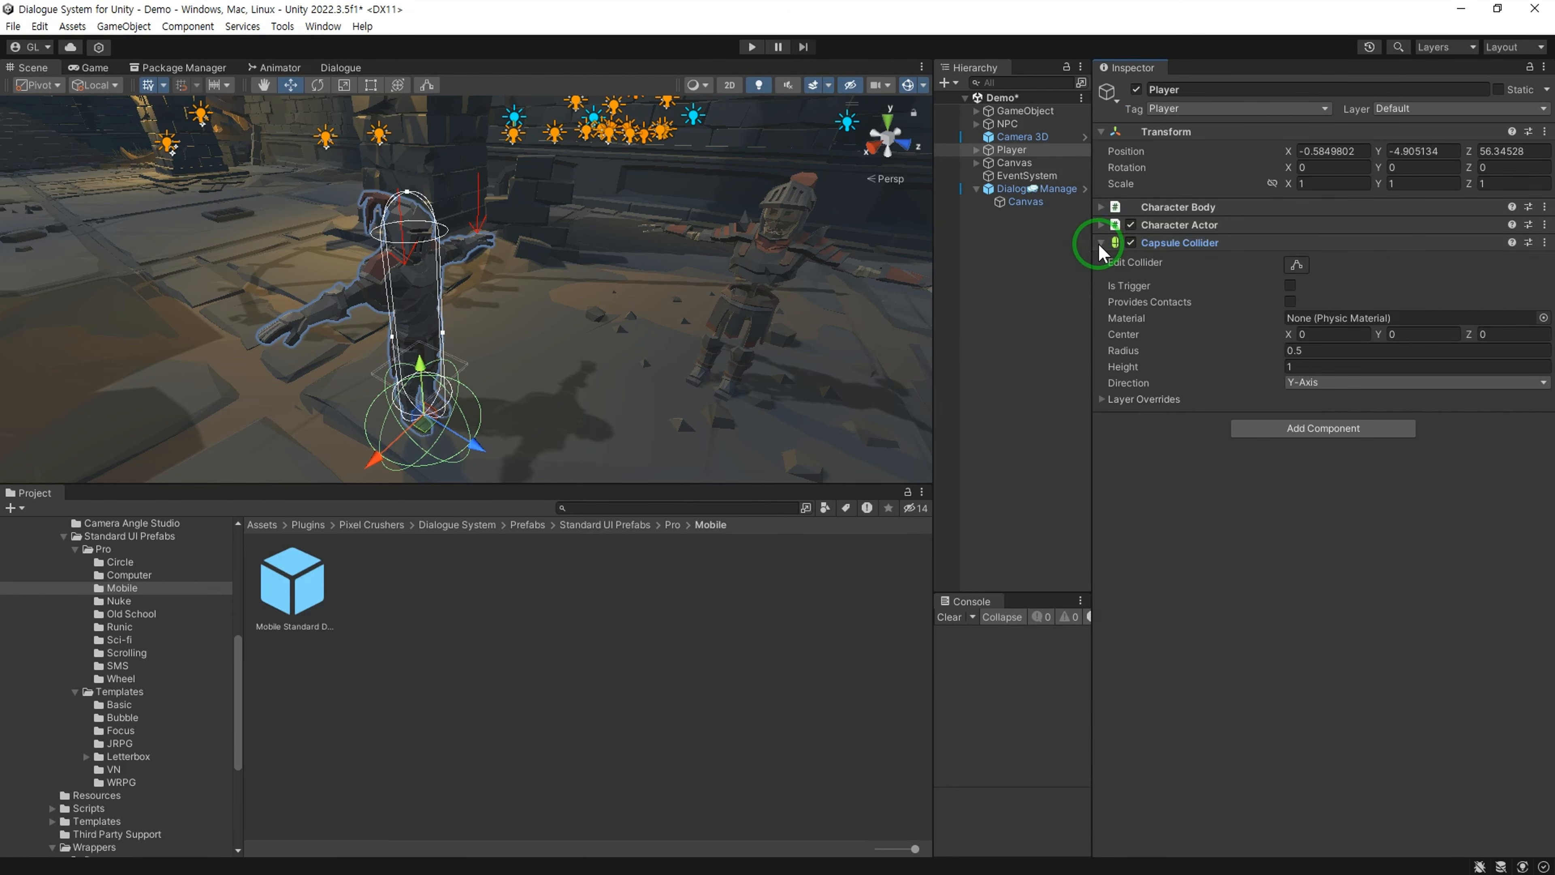
pyautogui.click(1100, 242)
pyautogui.click(1176, 245)
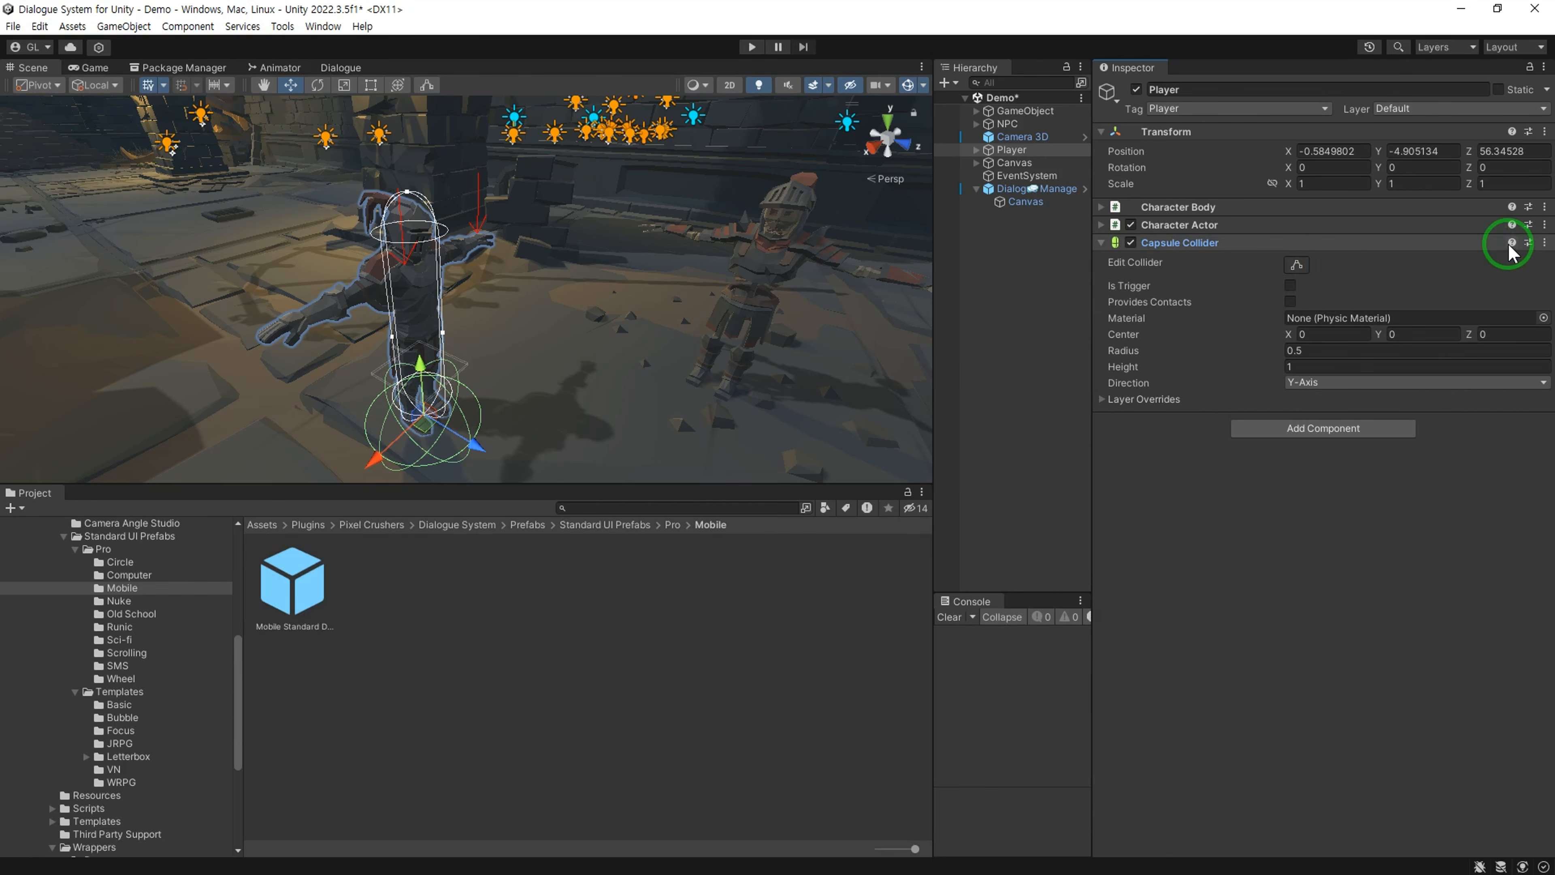
pyautogui.click(1544, 242)
pyautogui.click(1420, 328)
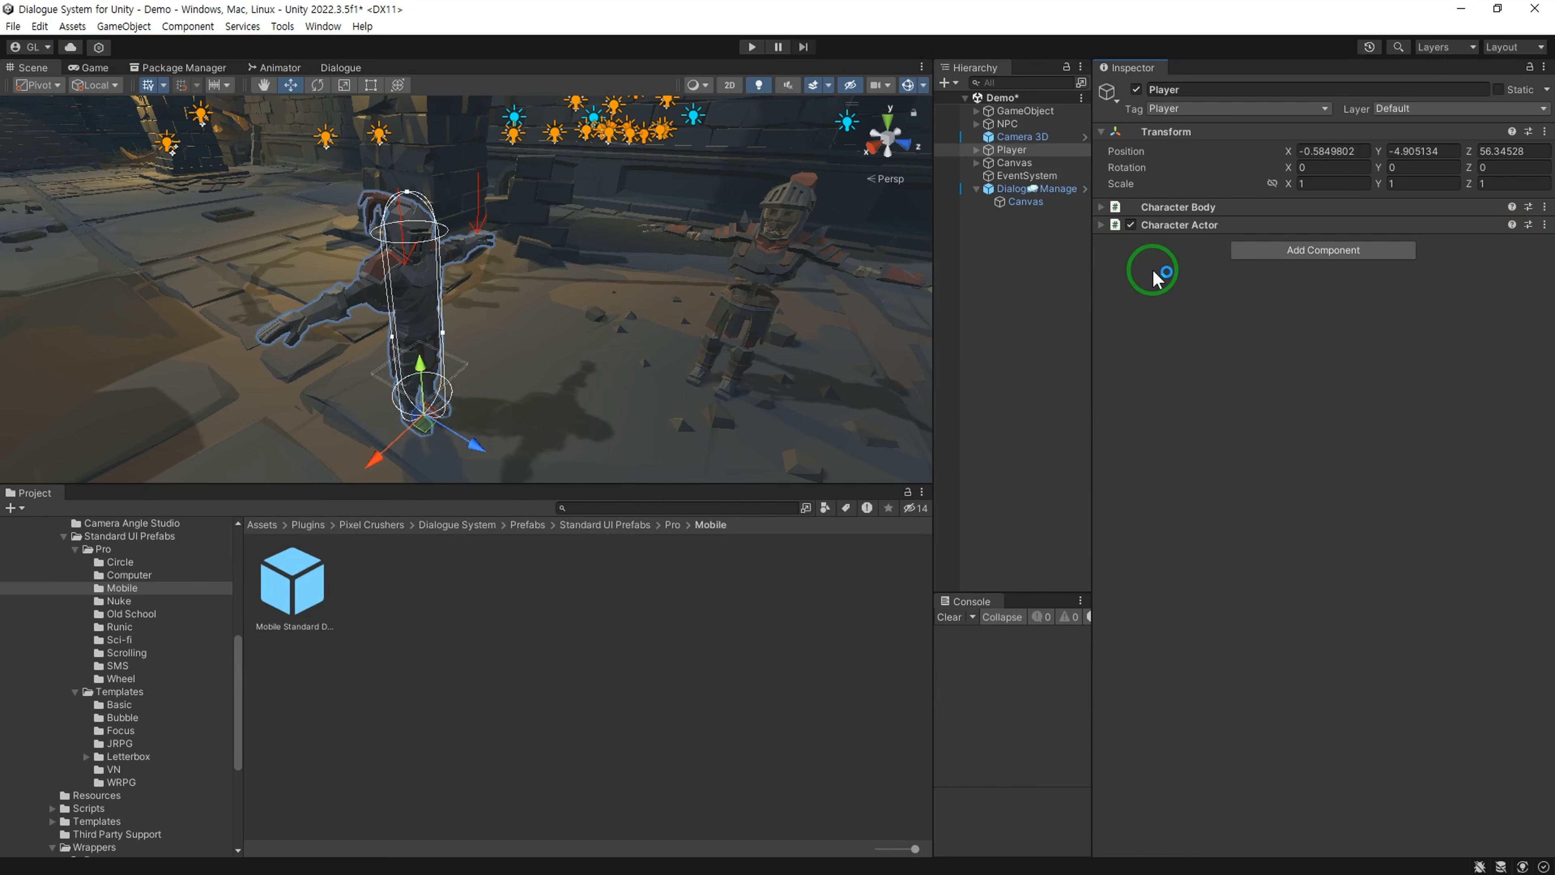
# Step: Add a Proximity Selector component to the Player, including the Selector Use Standard UI Elements component
pyautogui.click(1255, 251)
pyautogui.write('prox')
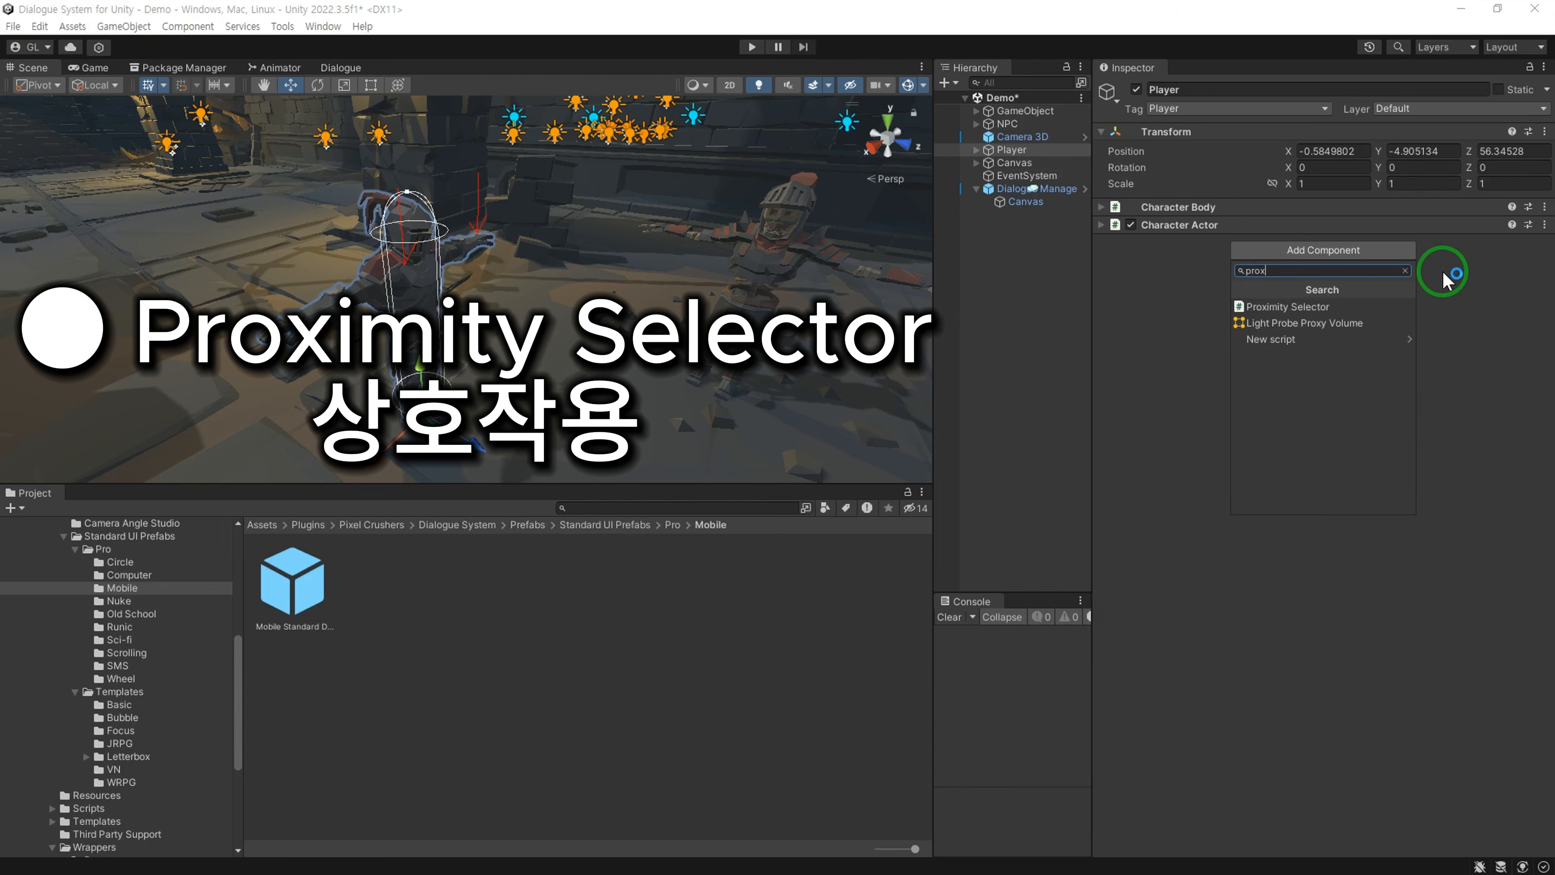
pyautogui.press('Down')
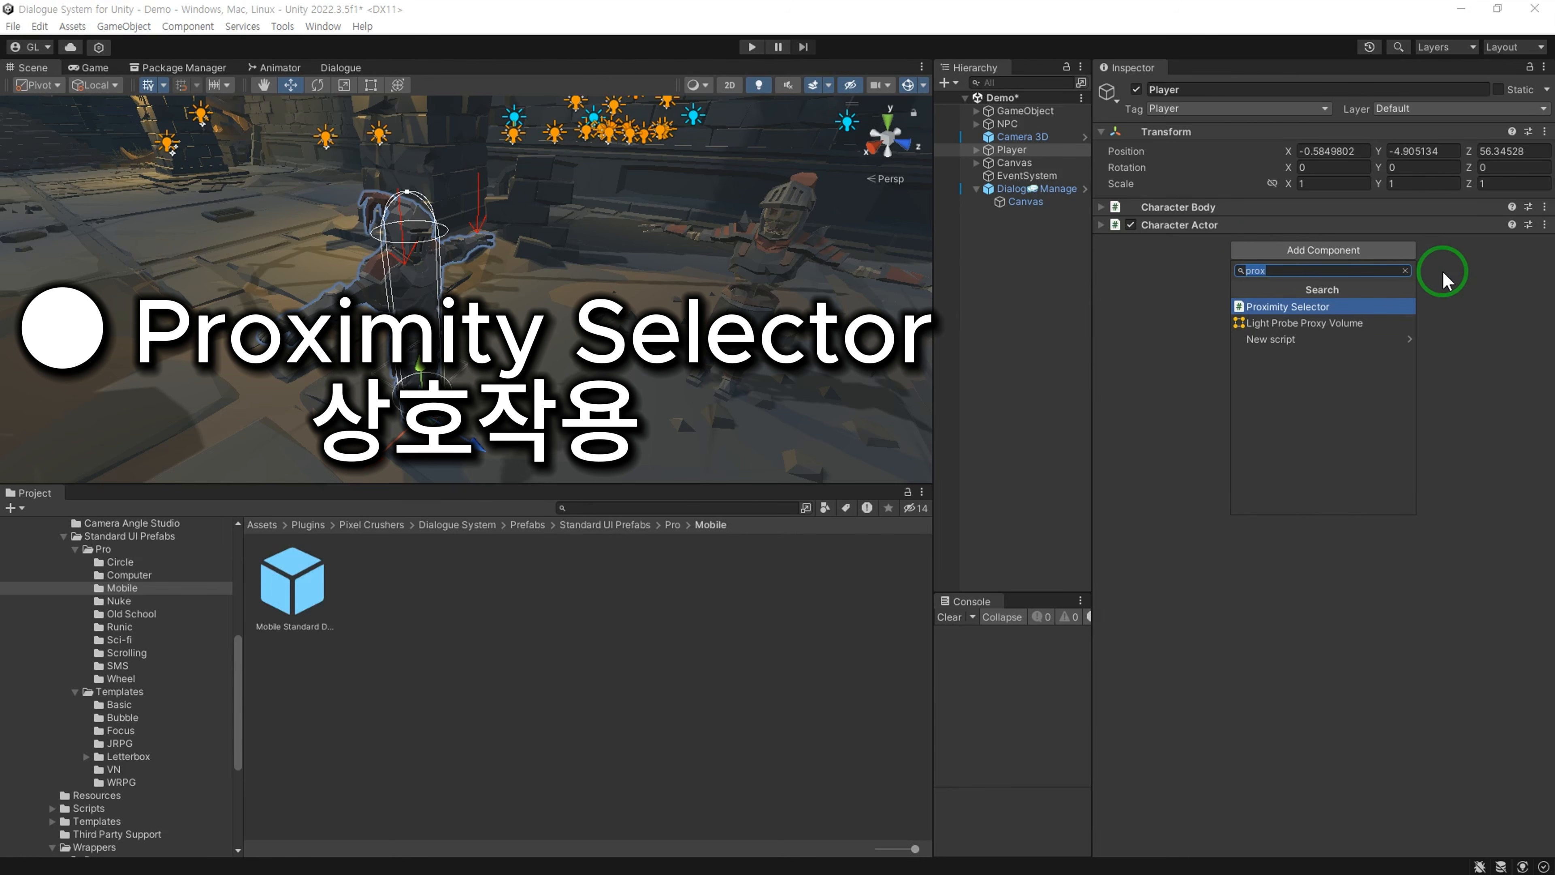
pyautogui.press('Return')
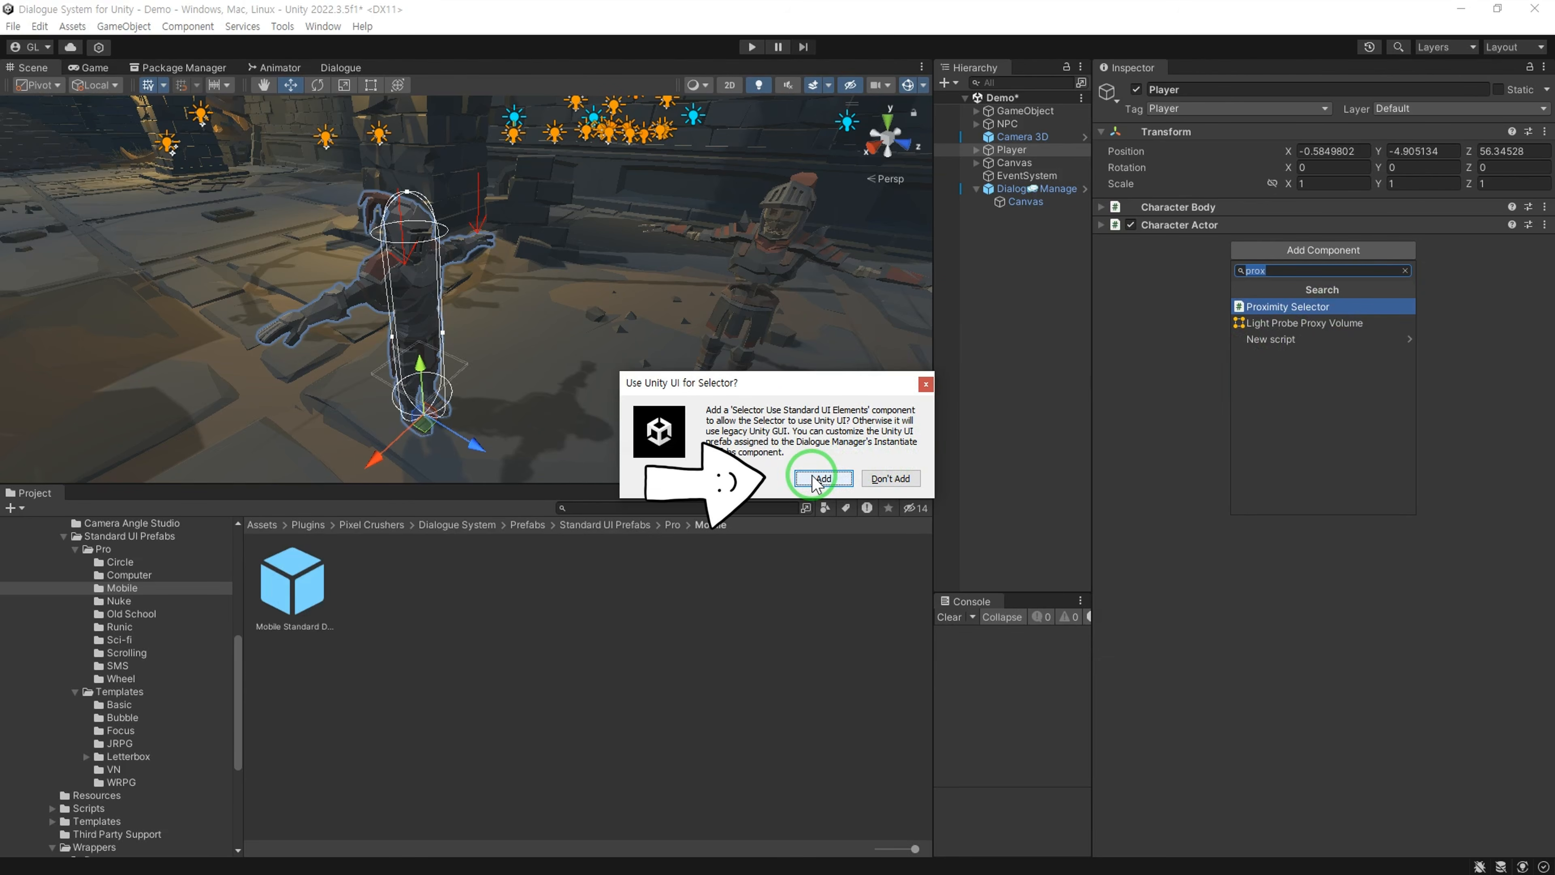
pyautogui.click(820, 484)
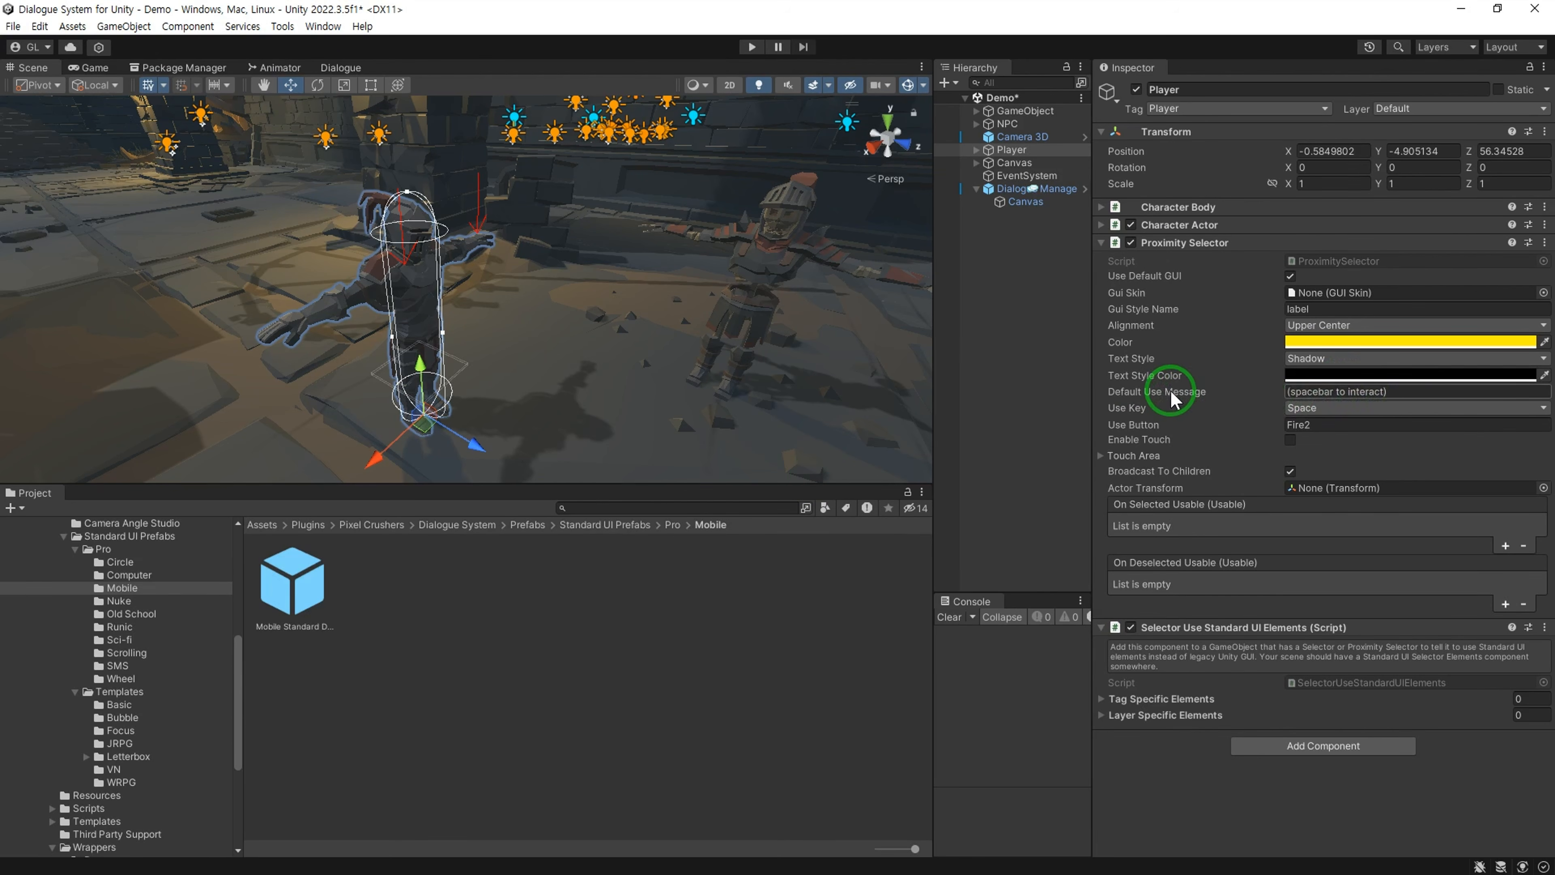
# Step: Set the Proximity Selector's Default Use Message to "대화하시려면 E키를 눌러주세요" and clear its Use Button
pyautogui.moveTo(1169, 395)
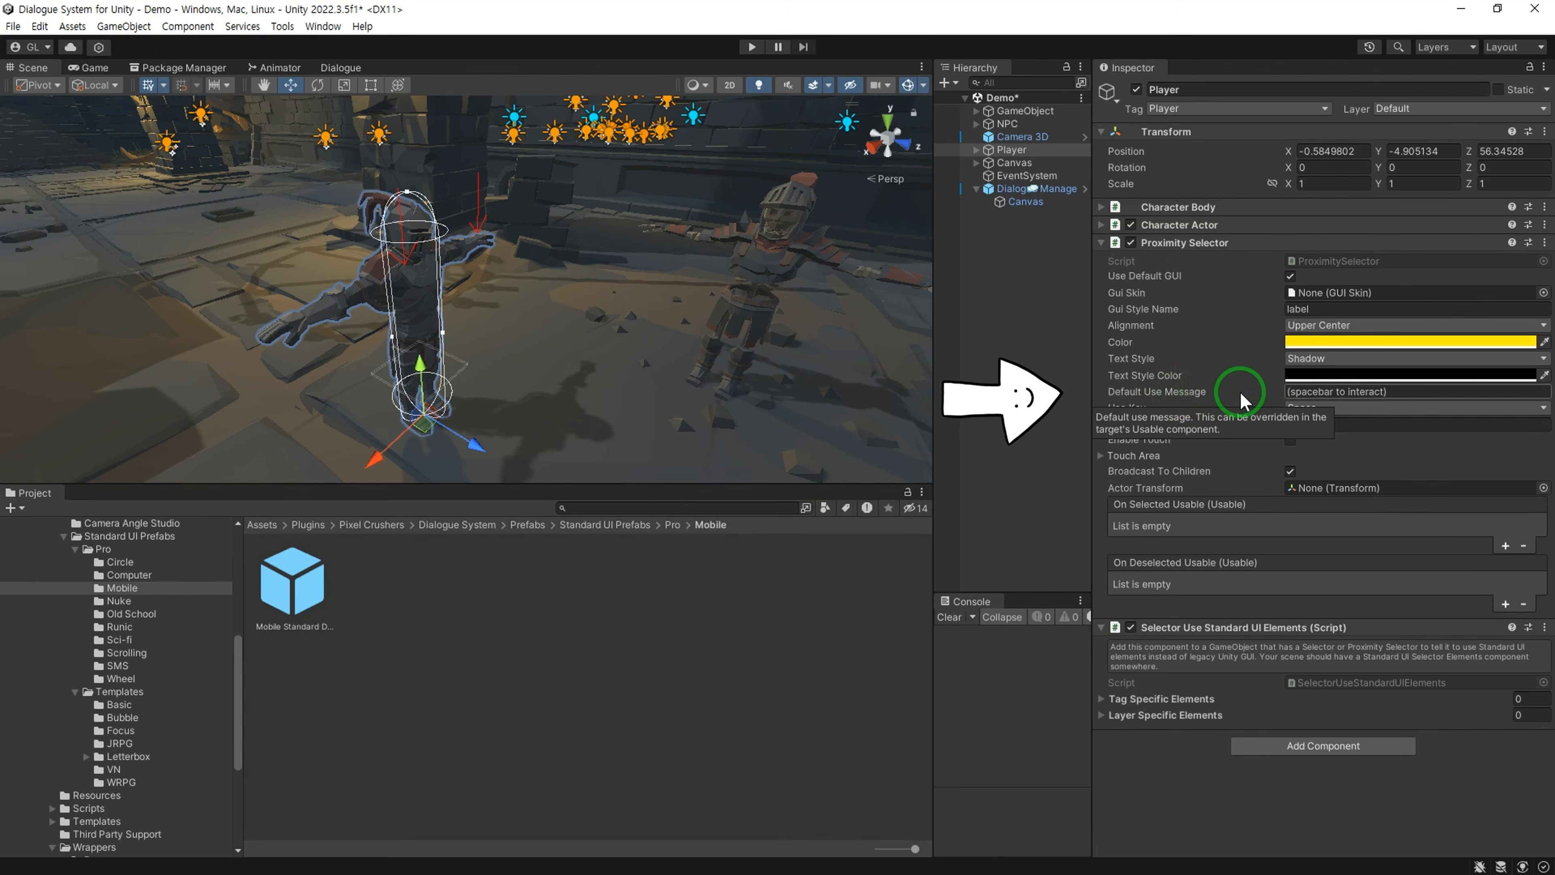
pyautogui.click(1367, 395)
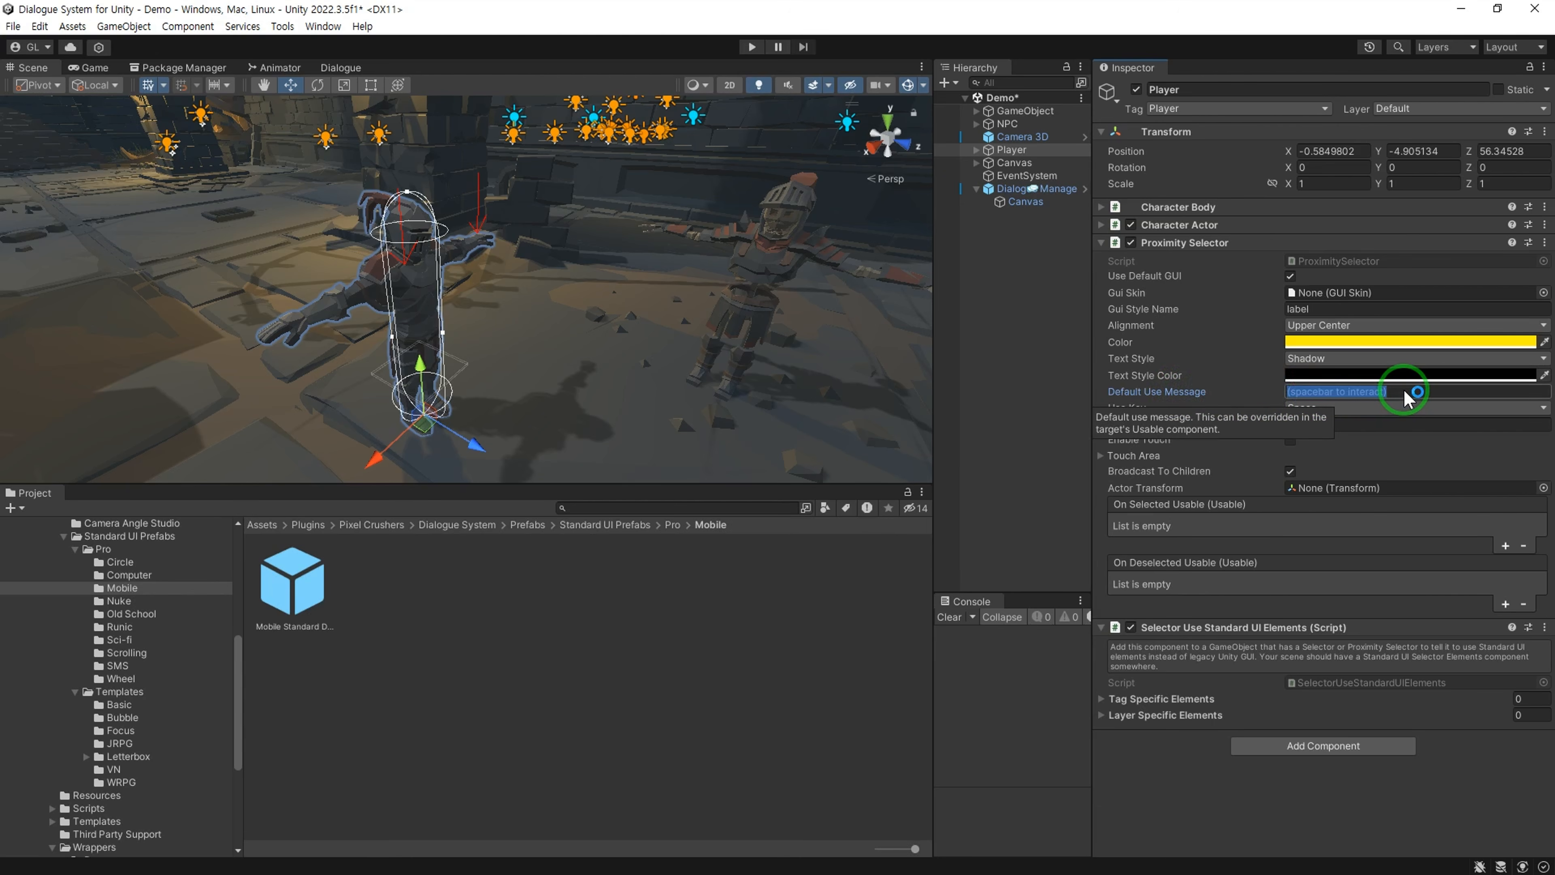
pyautogui.write('대화하시려면 E키를 눌러주세요')
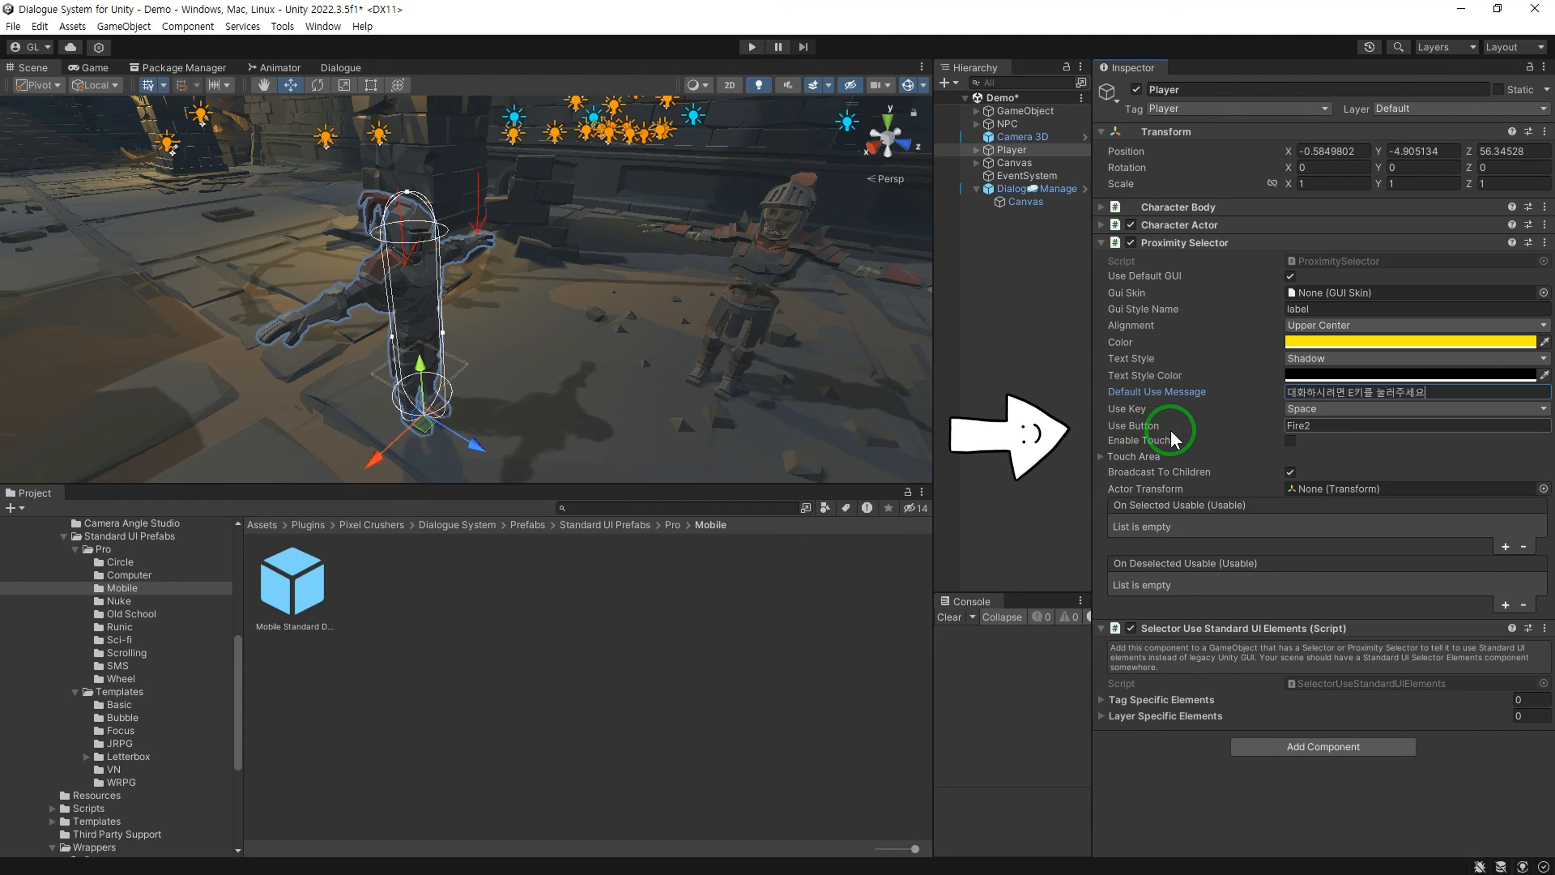
pyautogui.moveTo(1325, 436)
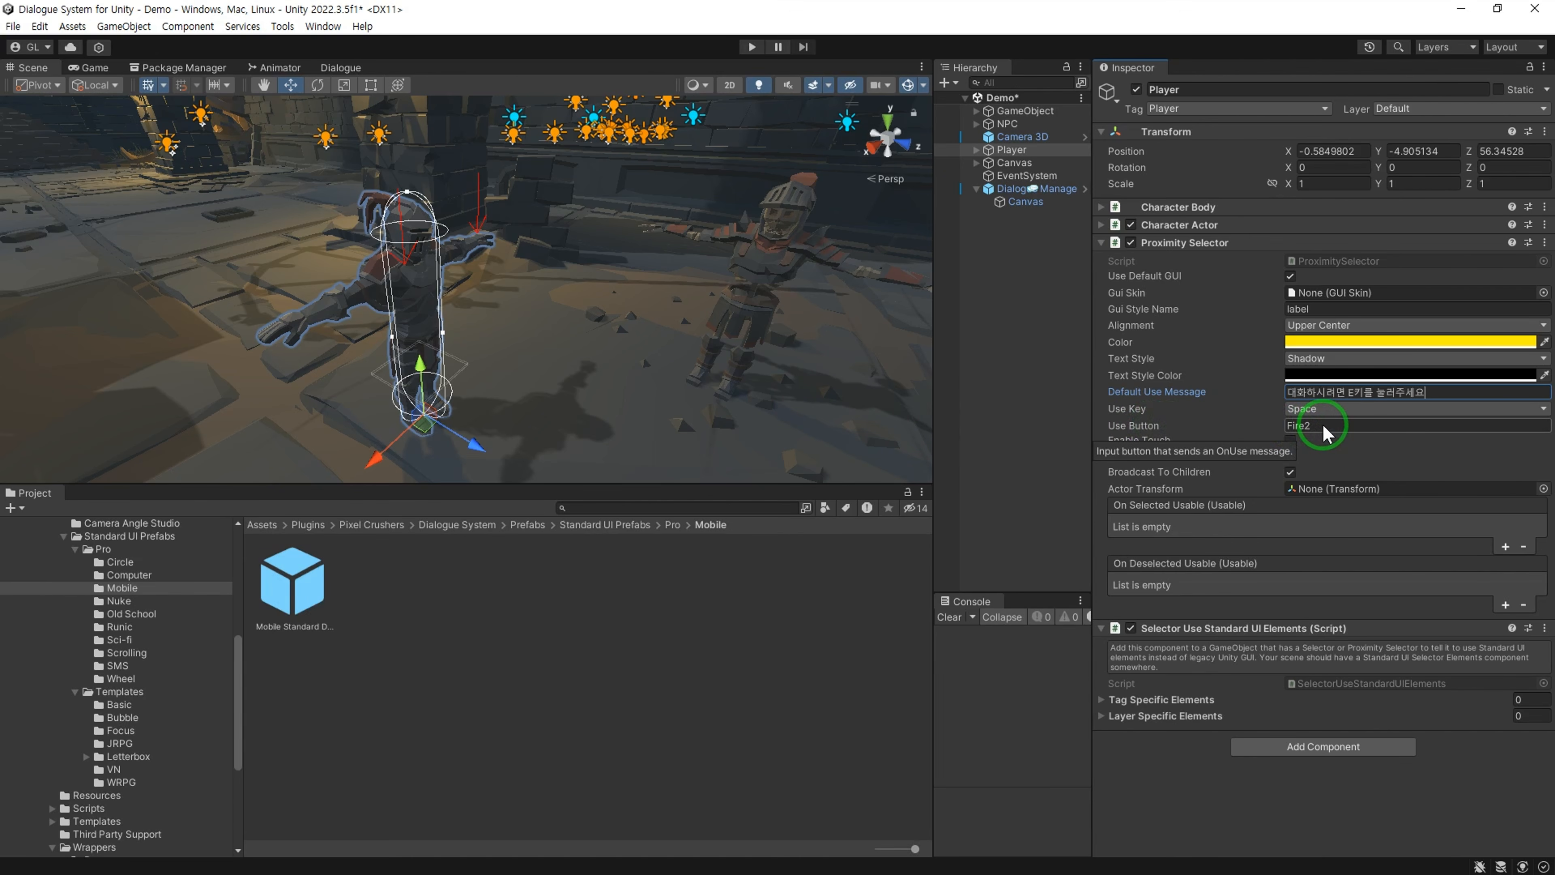
pyautogui.click(1323, 424)
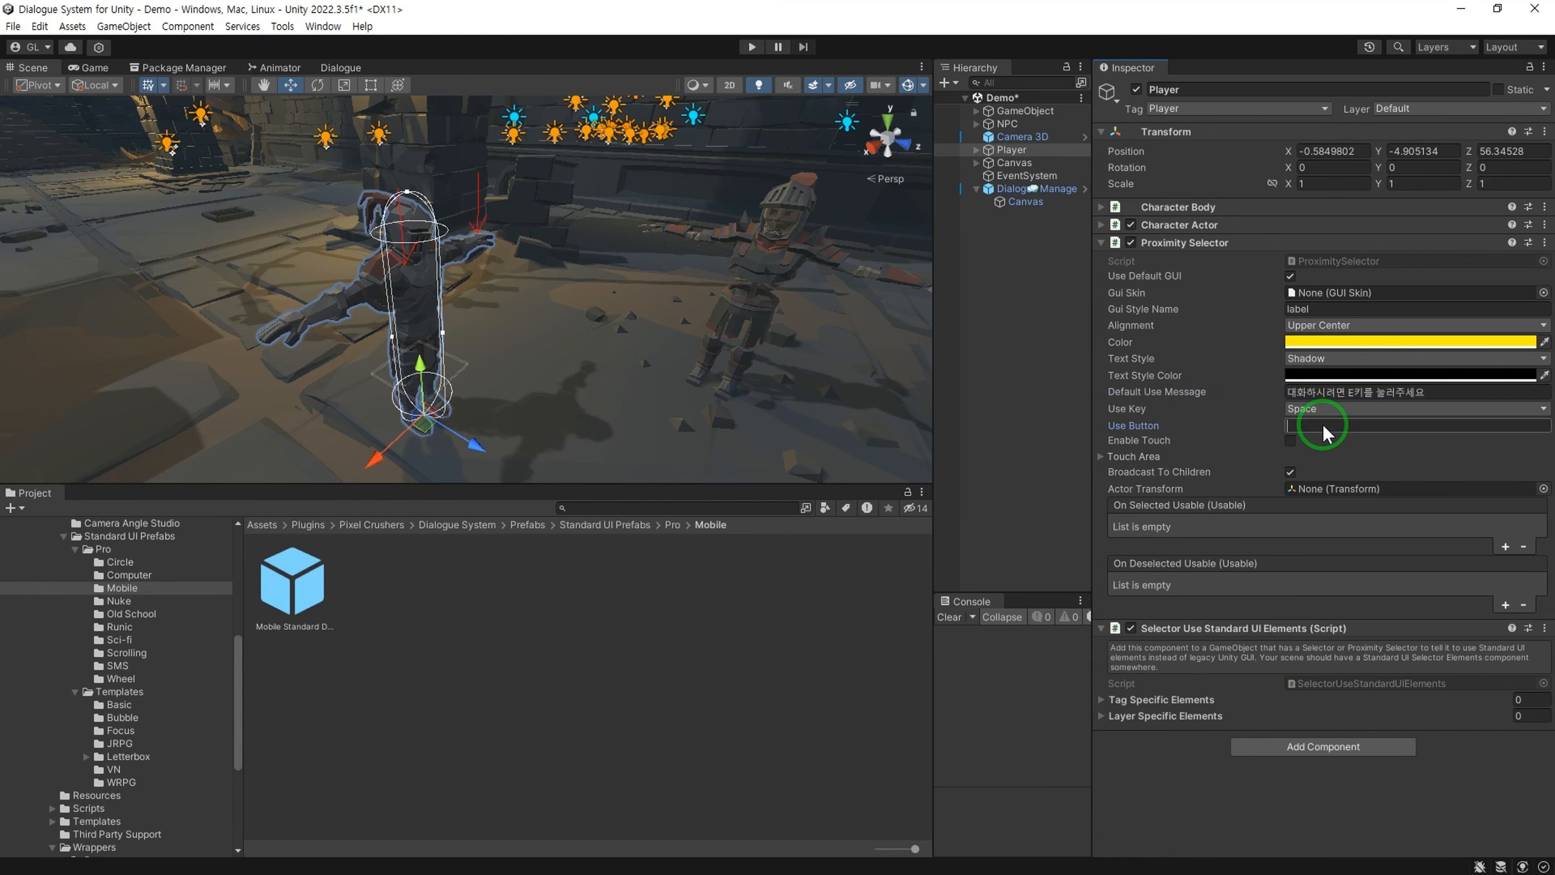
# Step: Set the Proximity Selector's Use Key to E
pyautogui.click(1322, 408)
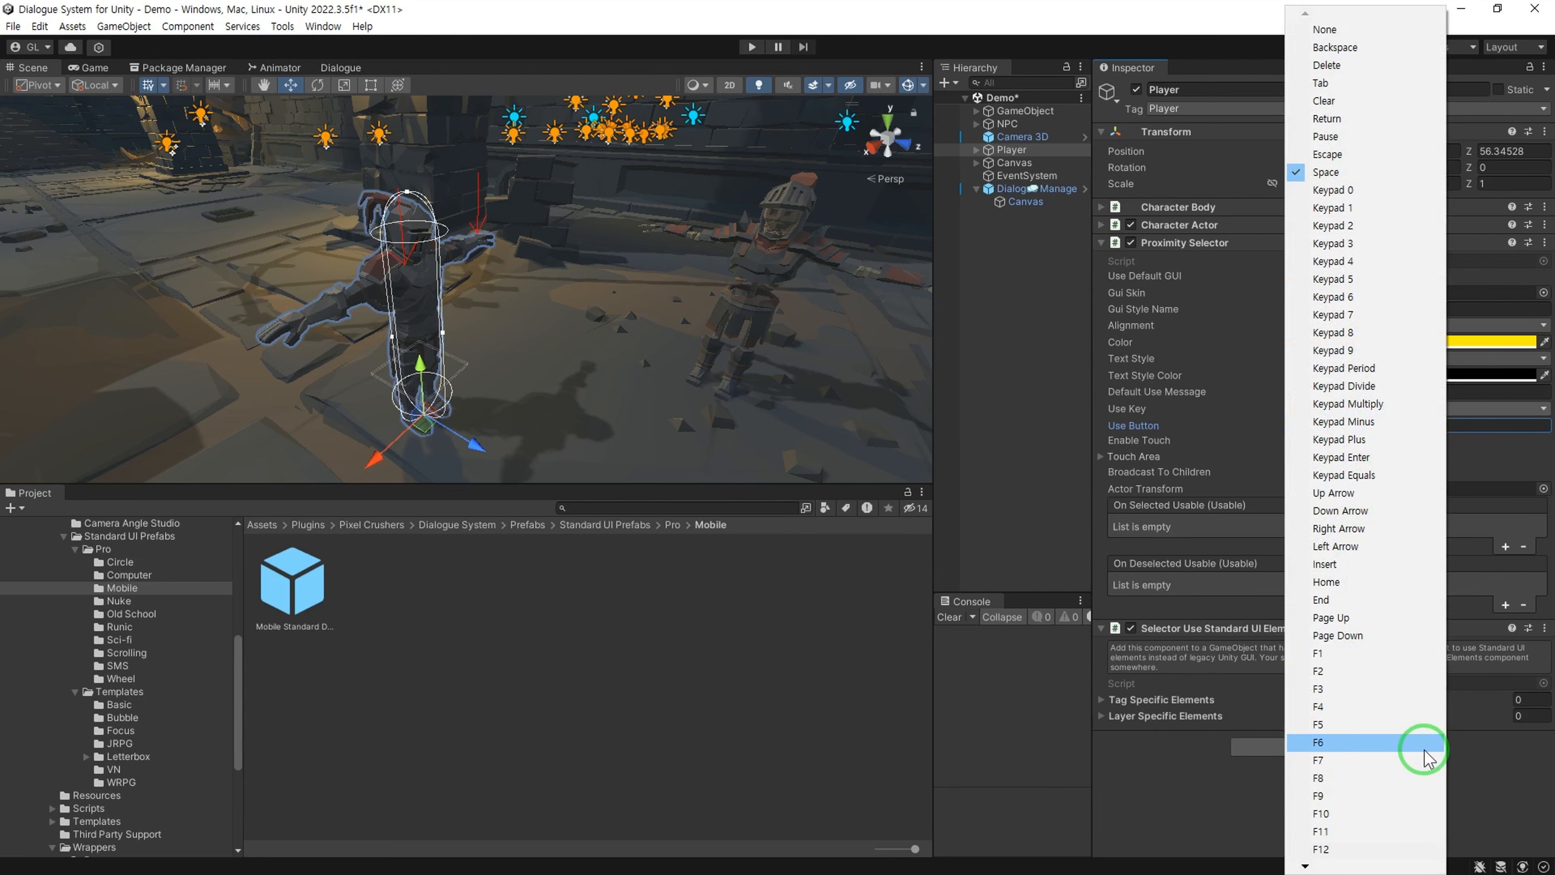
pyautogui.press('Down')
pyautogui.press('Down')
pyautogui.press('Down')
pyautogui.press('Down')
pyautogui.press('Down')
pyautogui.press('Down')
pyautogui.press('Down')
pyautogui.press('Down')
pyautogui.press('Down')
pyautogui.press('Down')
pyautogui.press('Down')
pyautogui.press('Down')
pyautogui.press('Down')
pyautogui.press('Down')
pyautogui.press('Down')
pyautogui.press('Down')
pyautogui.press('Down')
pyautogui.press('Down')
pyautogui.press('Down')
pyautogui.press('Down')
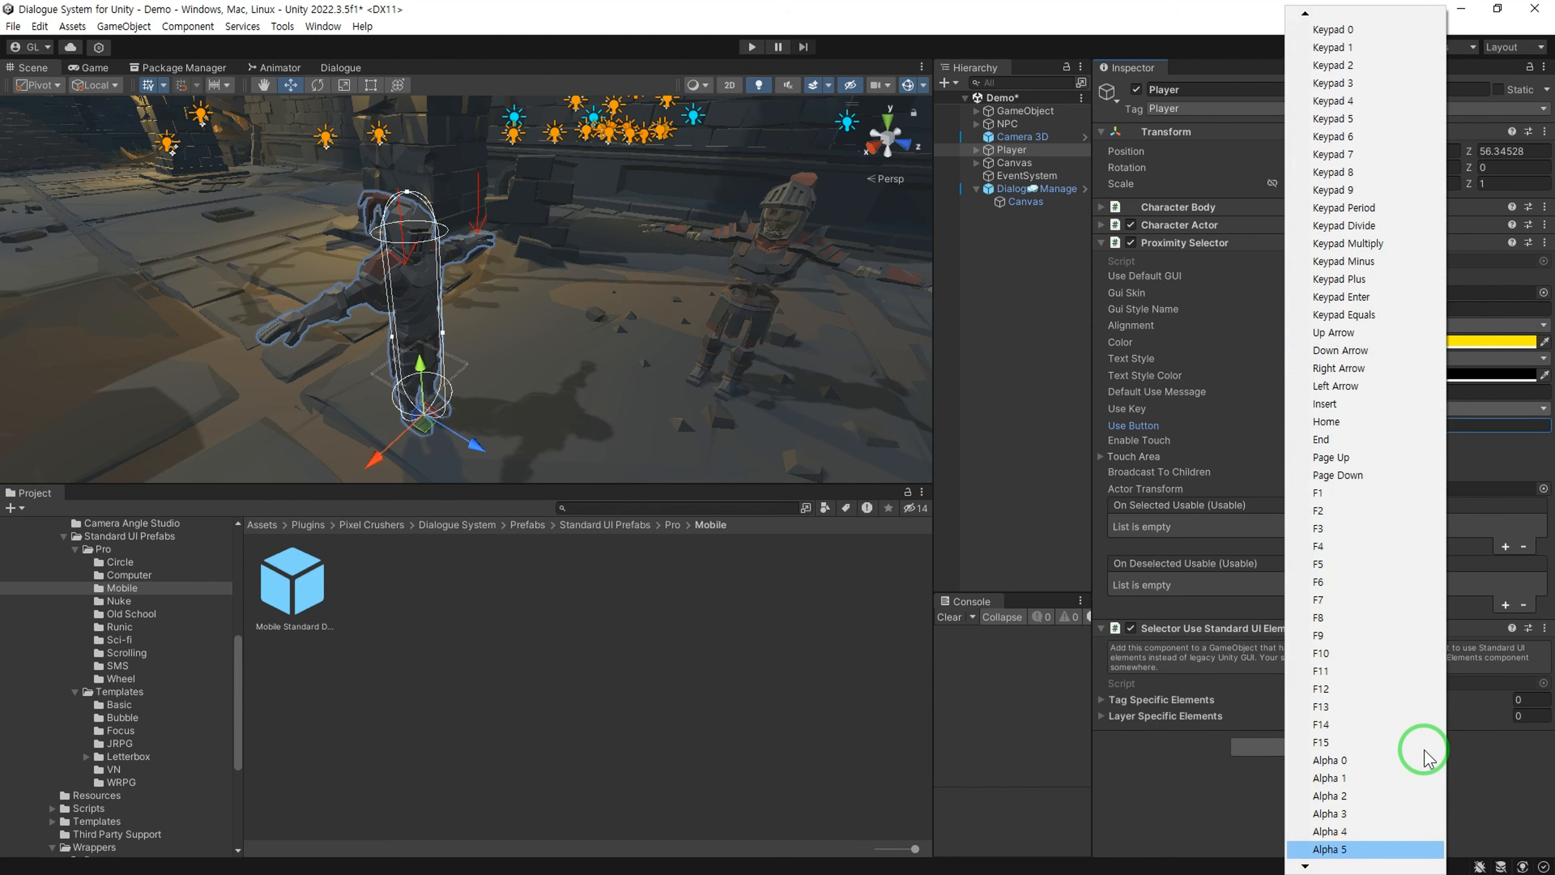
pyautogui.press('Down')
pyautogui.press('Down')
pyautogui.press('Down')
pyautogui.press('Down')
pyautogui.press('Down')
pyautogui.press('Down')
pyautogui.press('Down')
pyautogui.press('Down')
pyautogui.press('Down')
pyautogui.press('Down')
pyautogui.press('Down')
pyautogui.press('Down')
pyautogui.press('Down')
pyautogui.press('Down')
pyautogui.press('Down')
pyautogui.press('Down')
pyautogui.press('Down')
pyautogui.press('Down')
pyautogui.press('Down')
pyautogui.press('Down')
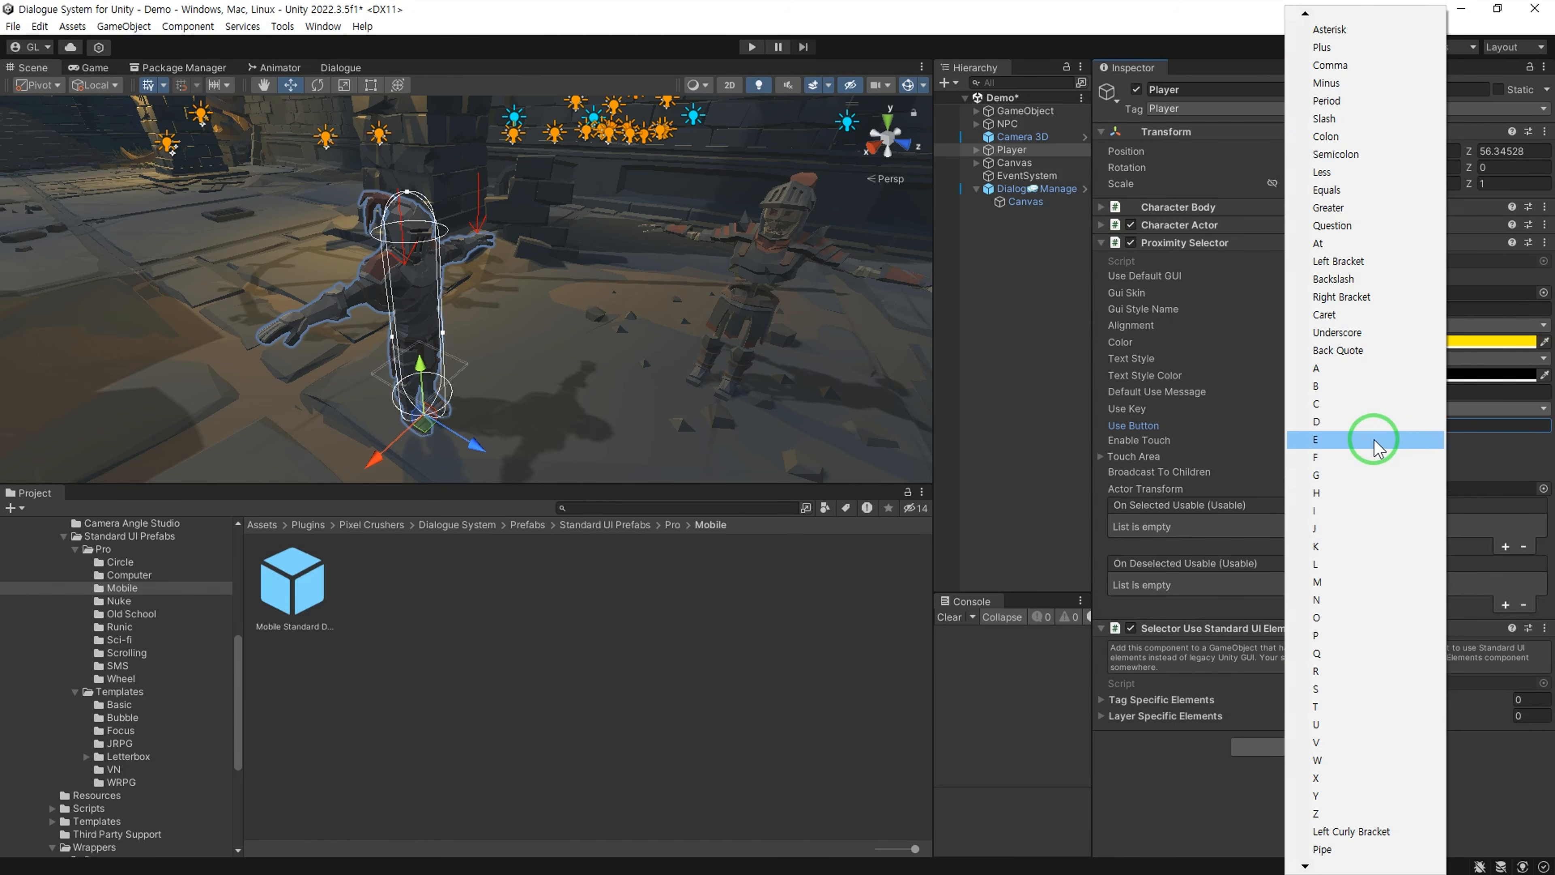
pyautogui.click(1380, 447)
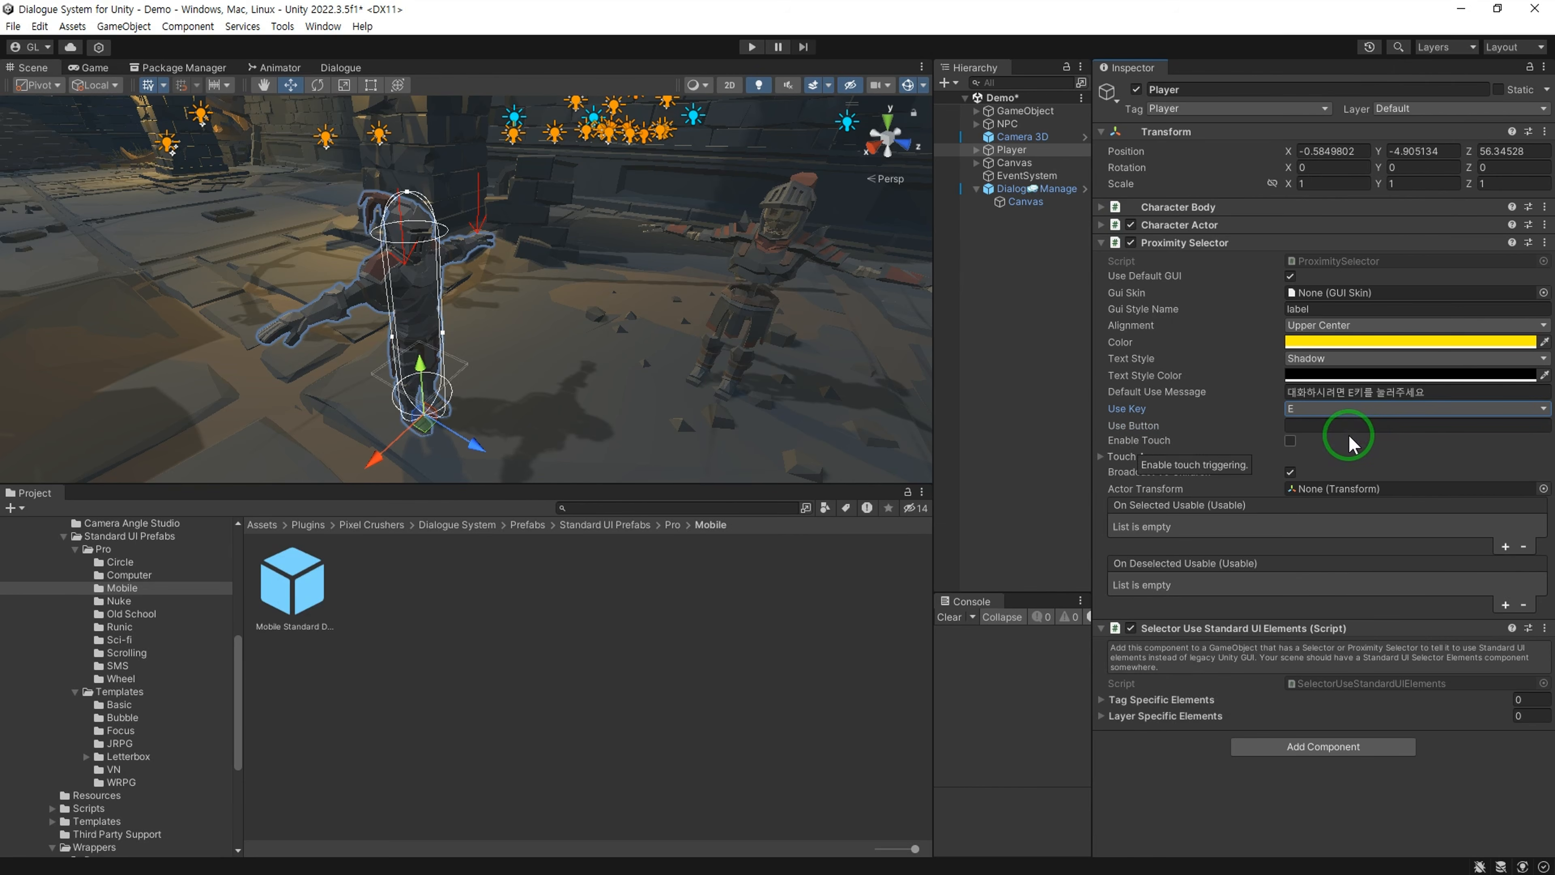
# Step: Collapse the Selector Use Standard UI Elements component and add a Dialogue System Events component to the Player
pyautogui.click(1101, 628)
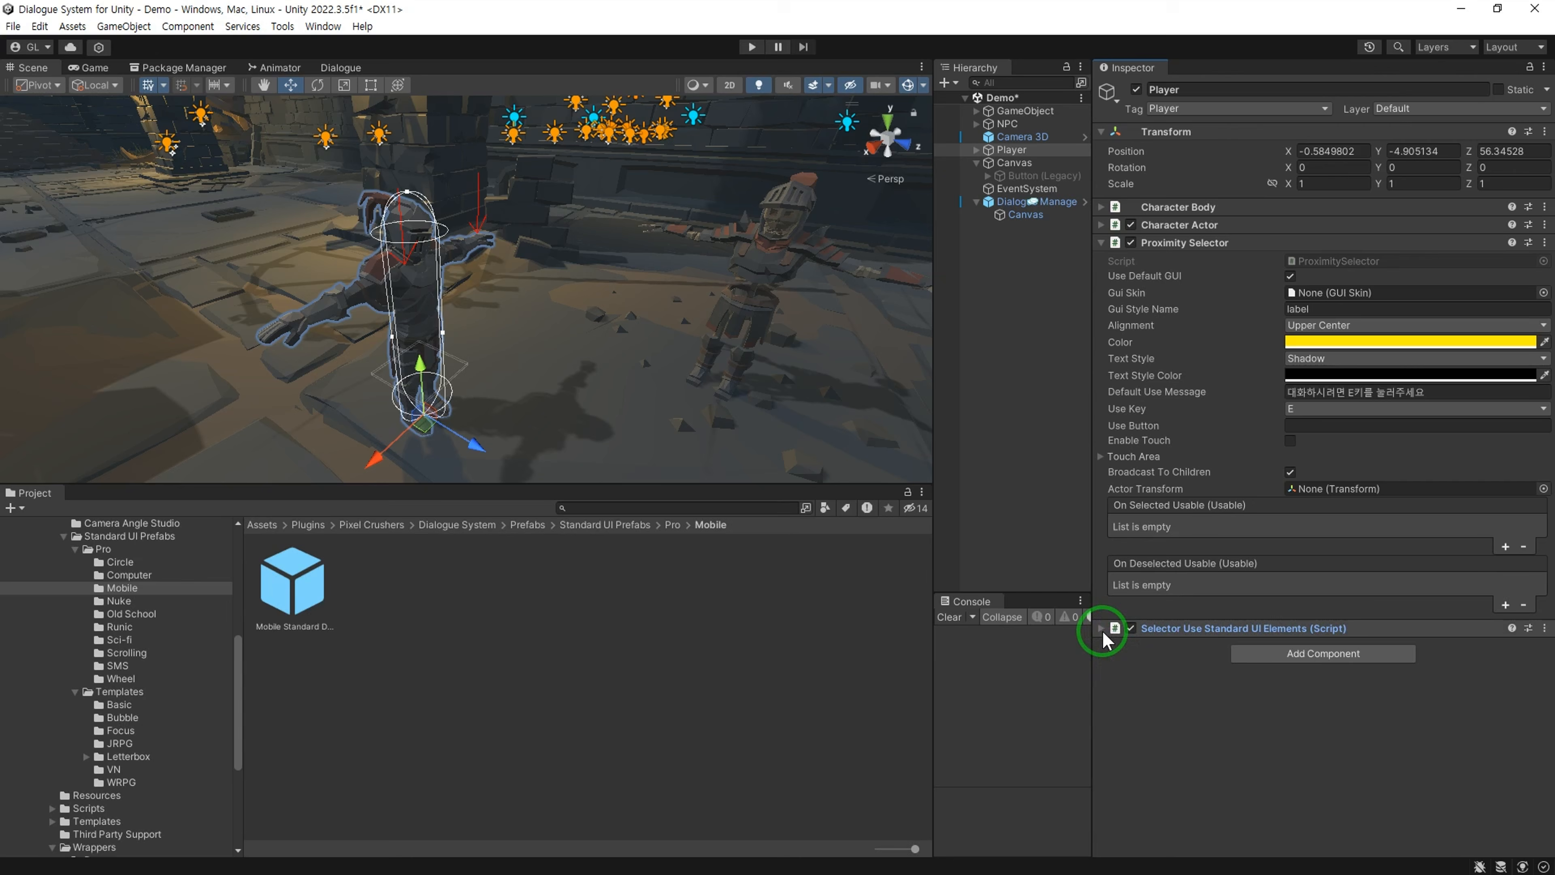
pyautogui.click(1300, 654)
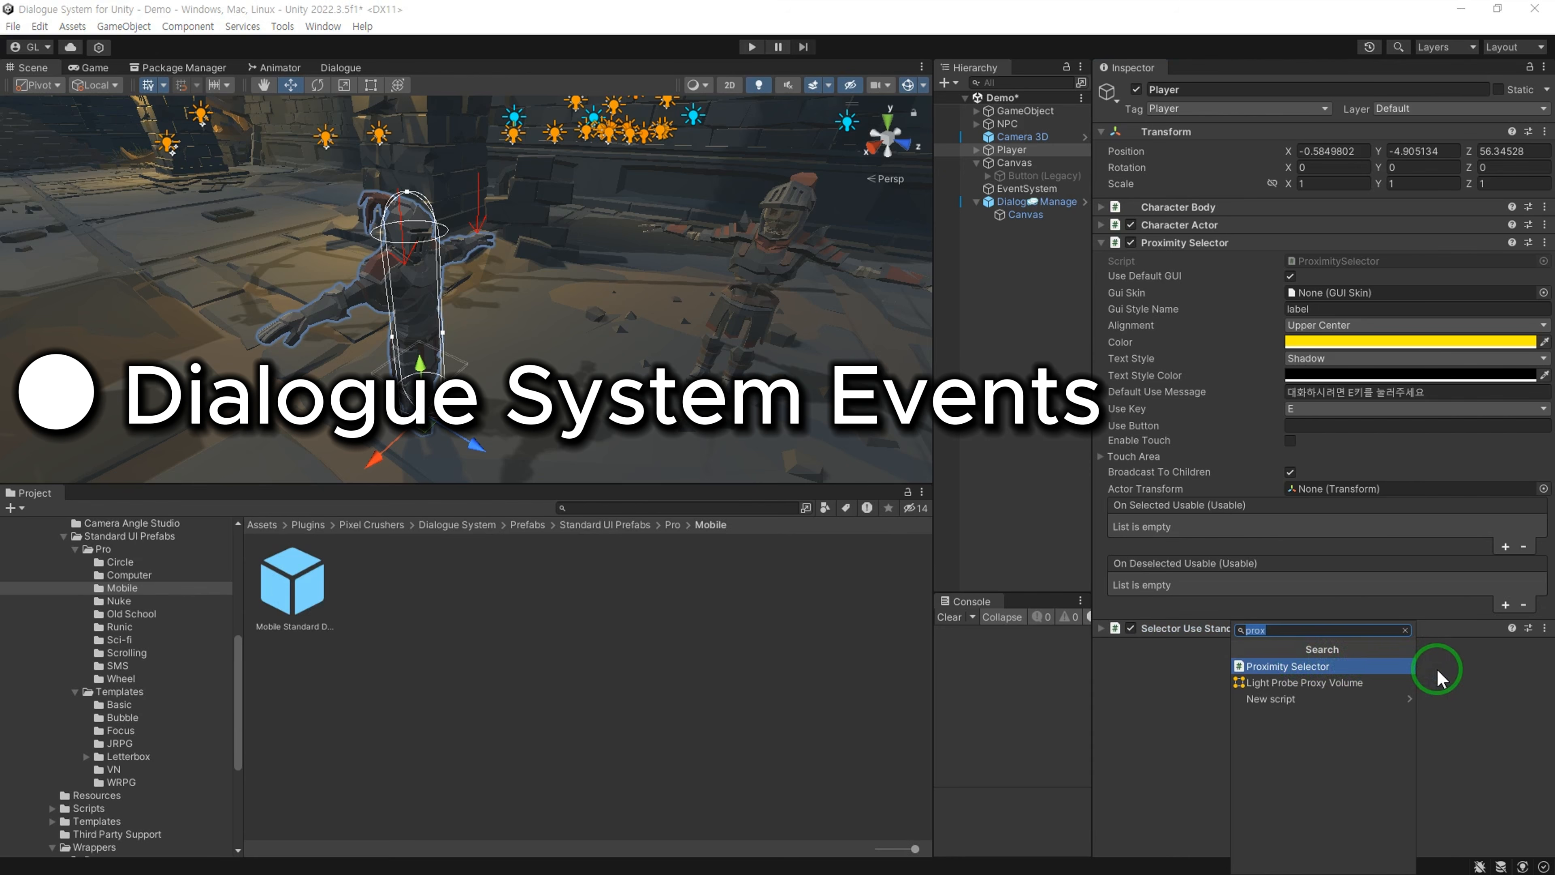
pyautogui.write('dial')
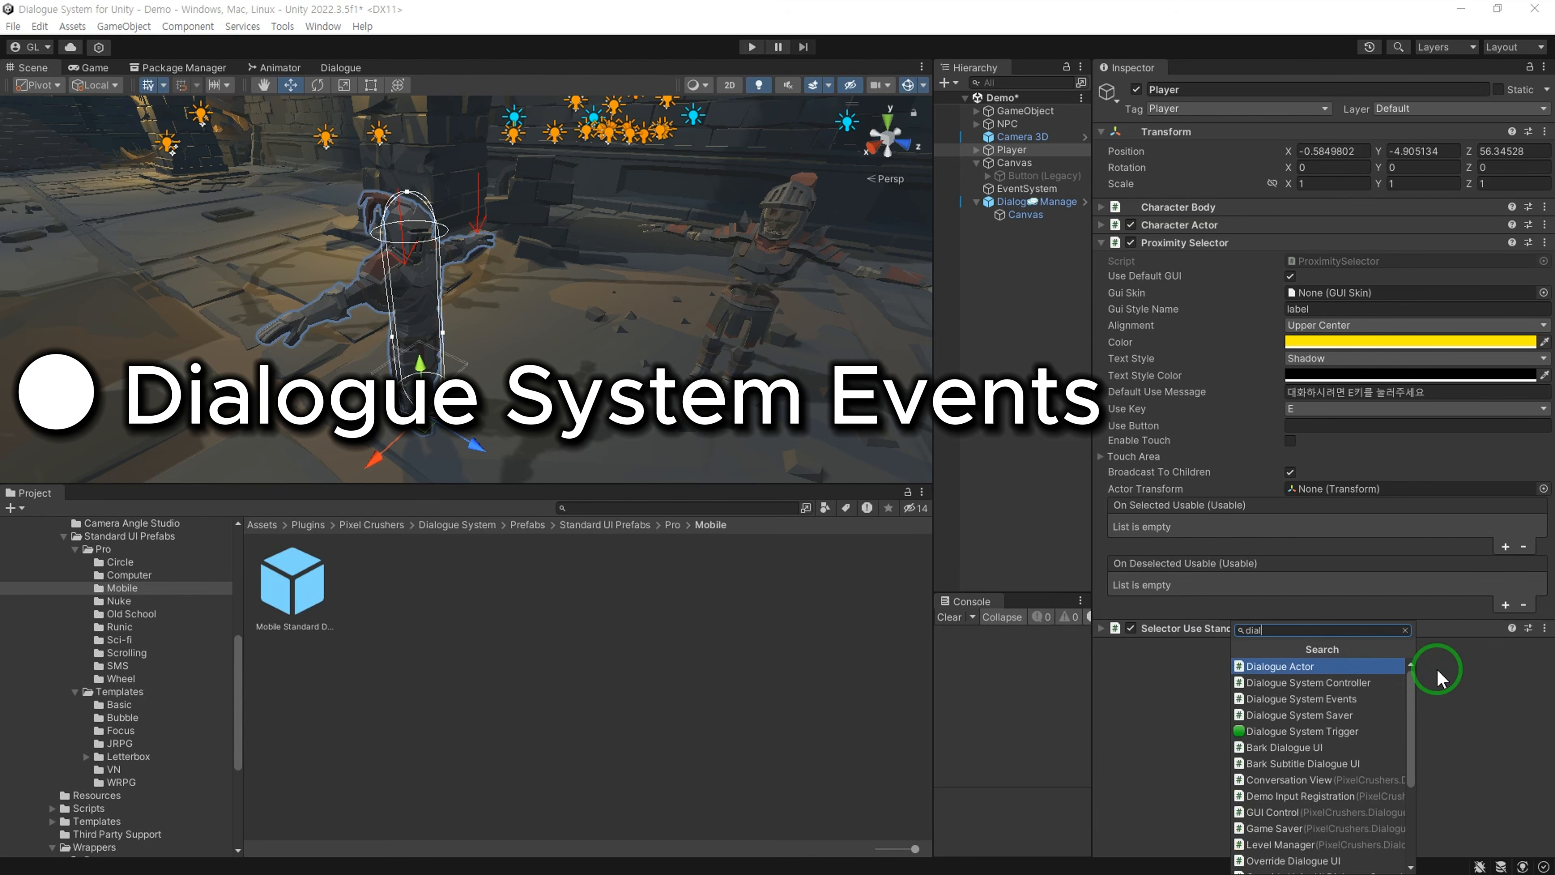
pyautogui.click(1381, 696)
# Step: Add one entry each to the Player's On Conversation Start and On Conversation End events, with Player as the target object
pyautogui.scroll(-3, 1203, 662)
pyautogui.scroll(-2, 1205, 466)
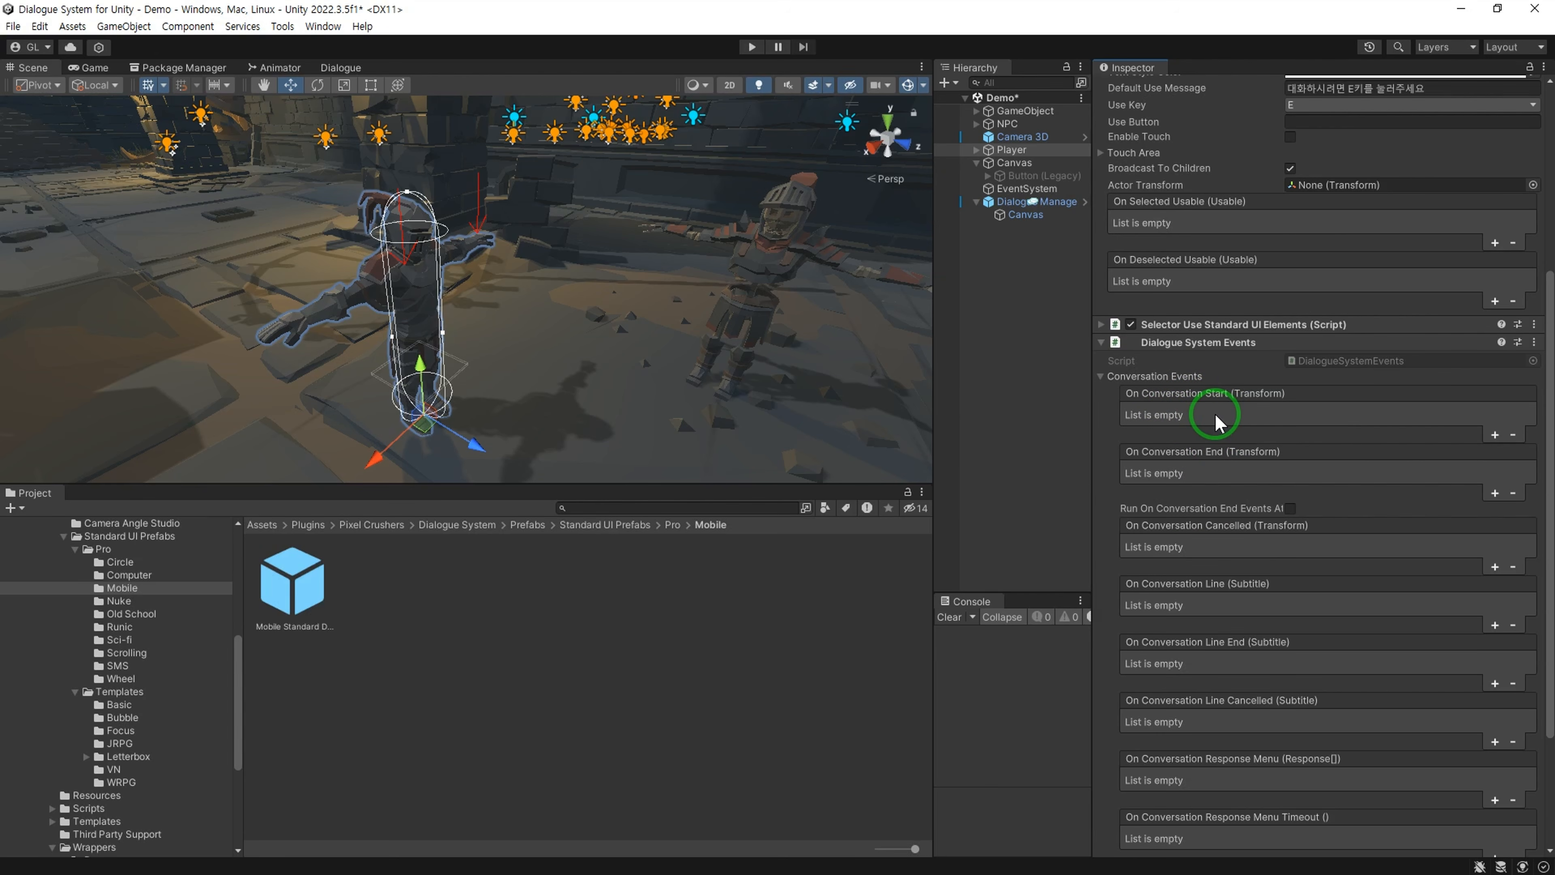
pyautogui.click(1494, 434)
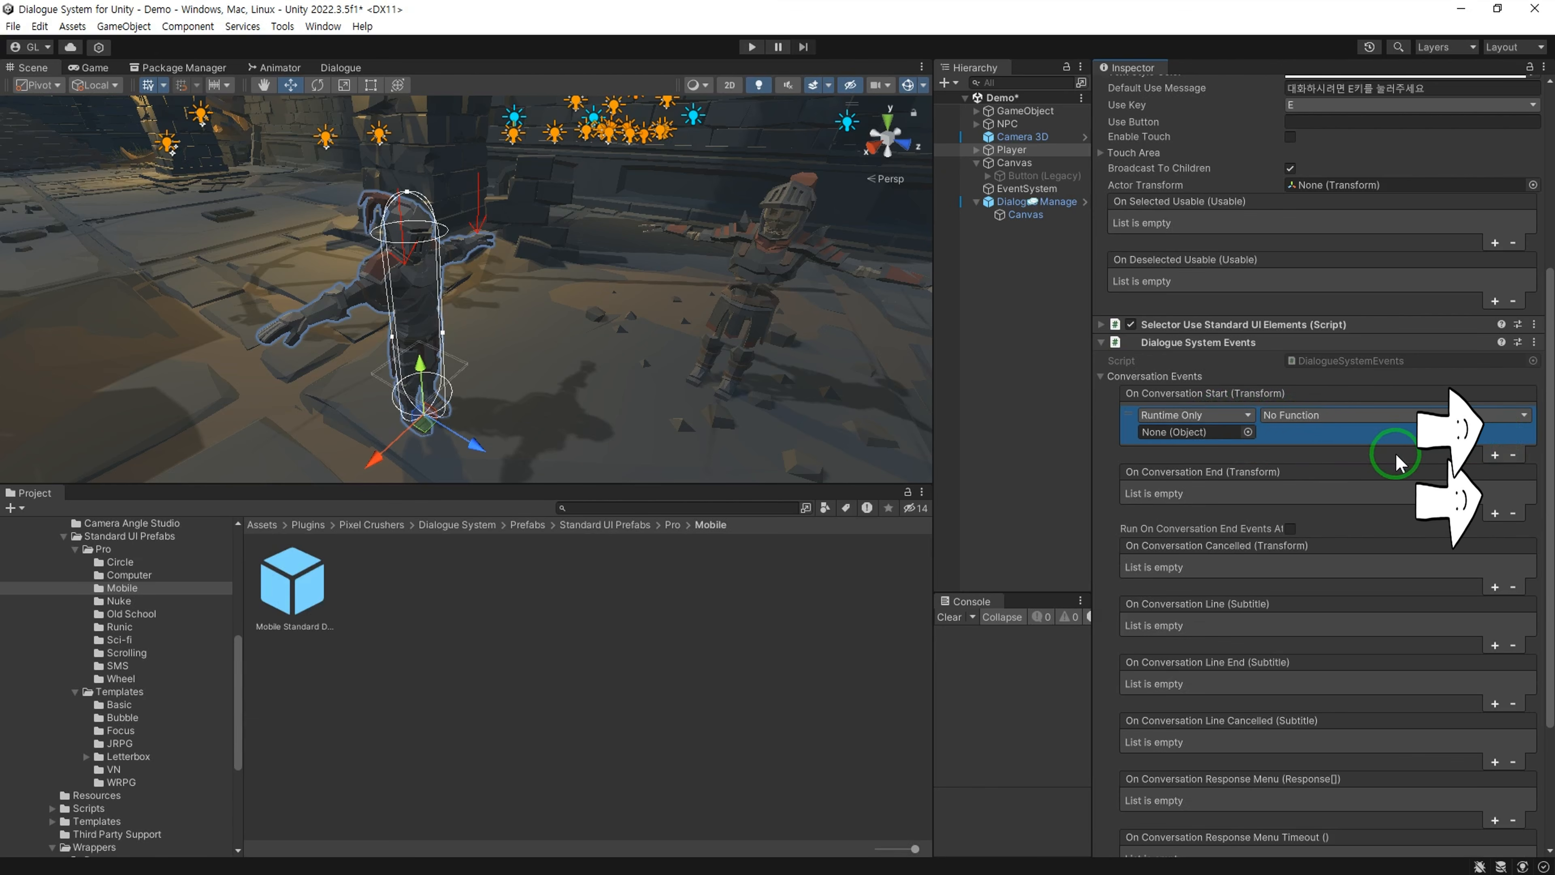
pyautogui.click(1494, 513)
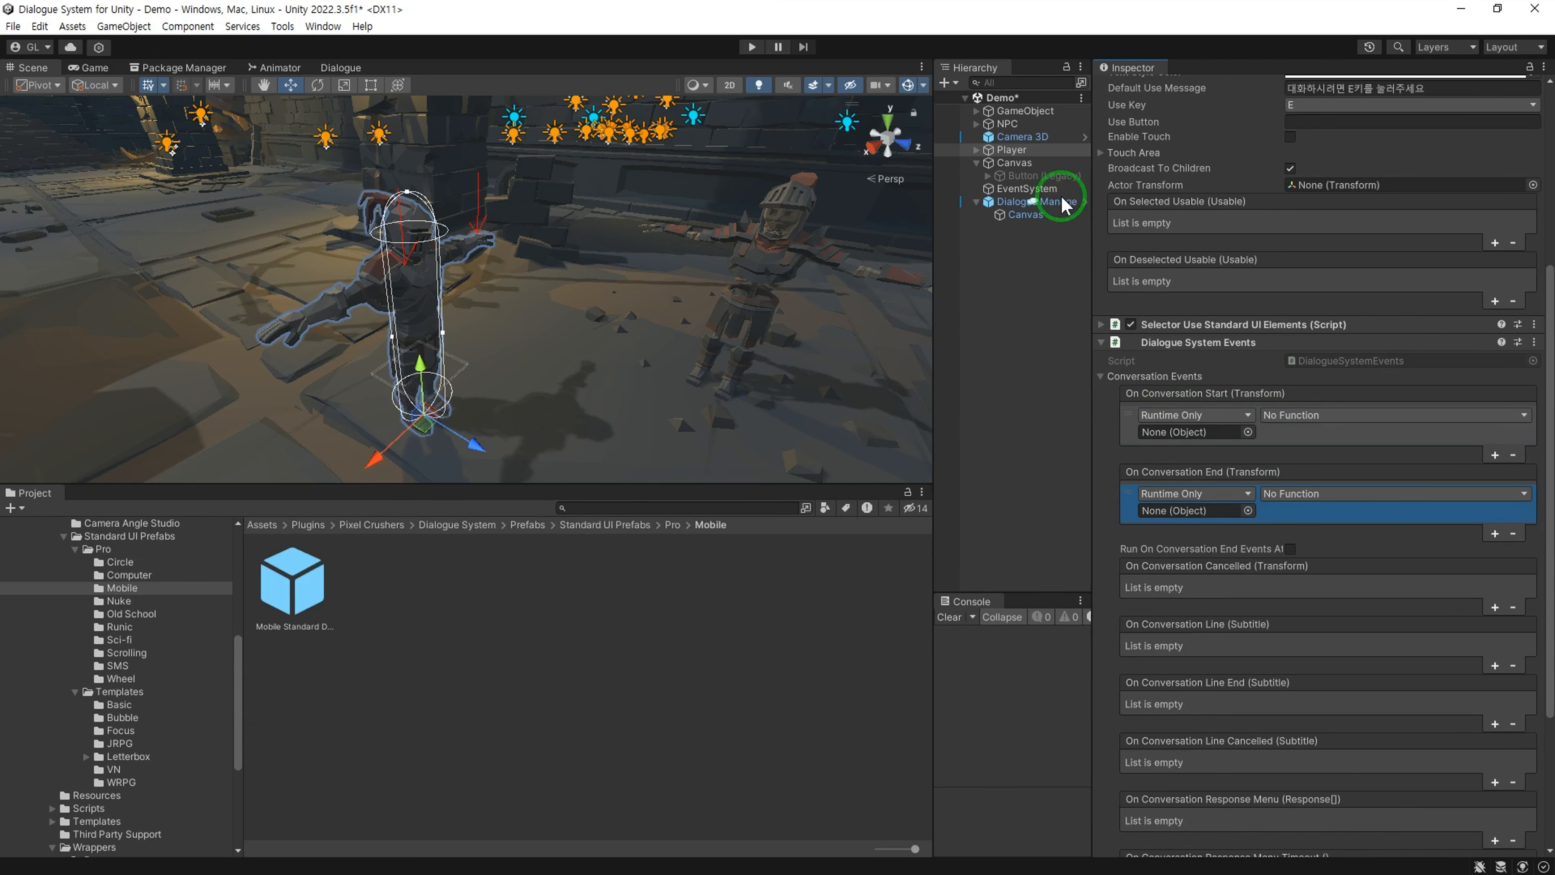
pyautogui.click(1013, 150)
pyautogui.moveTo(1016, 159); pyautogui.dragTo(1194, 511)
# Step: Make the On Conversation Start entry call the ProximitySelector's bool enabled function with the value off
pyautogui.click(1313, 422)
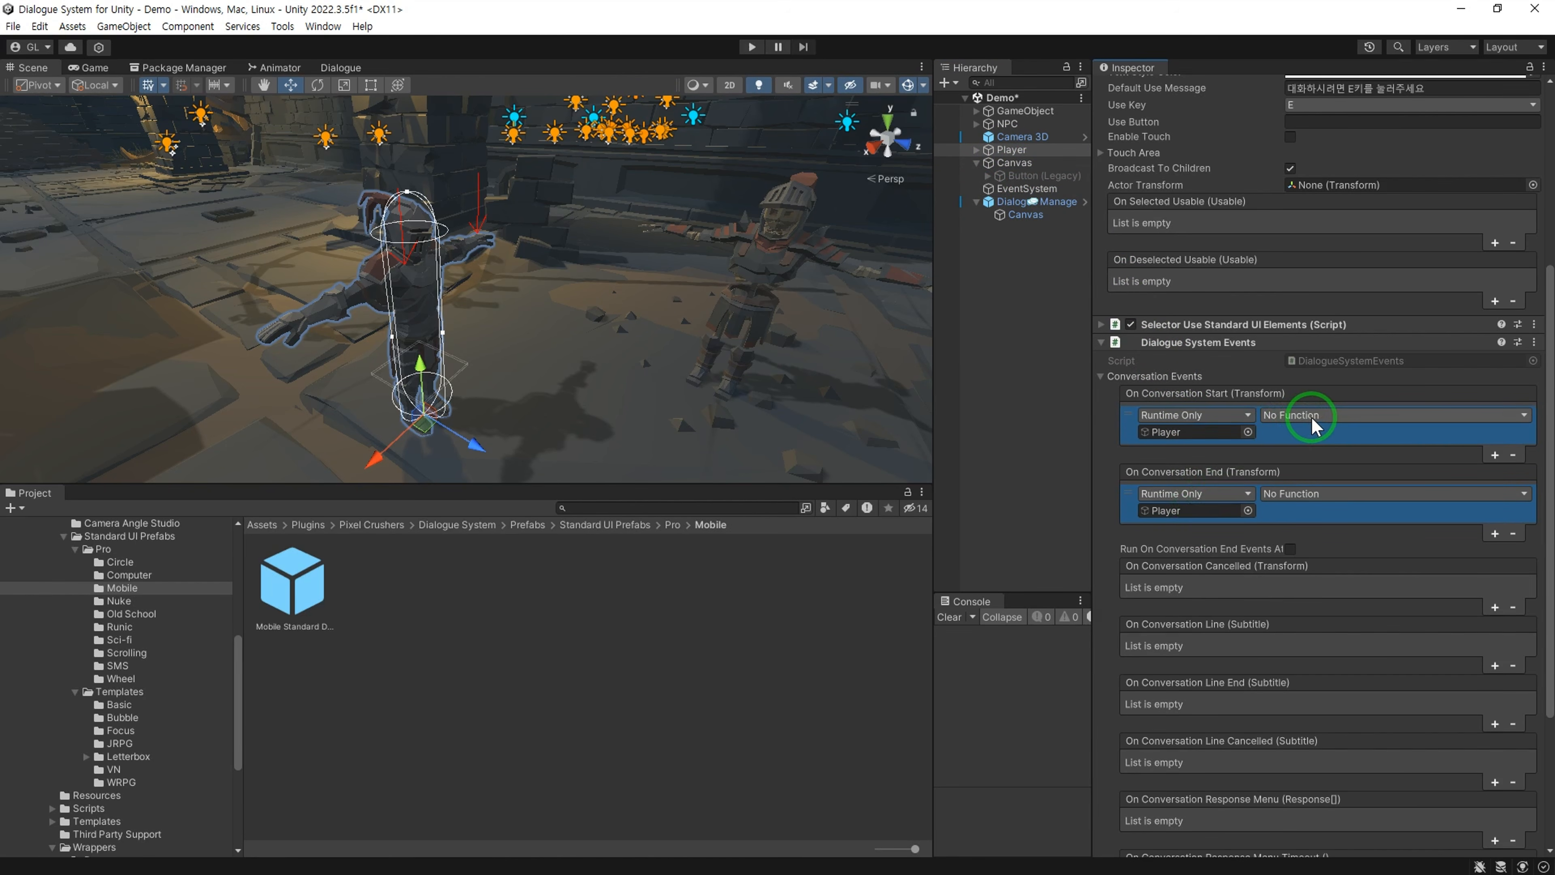
pyautogui.click(1313, 422)
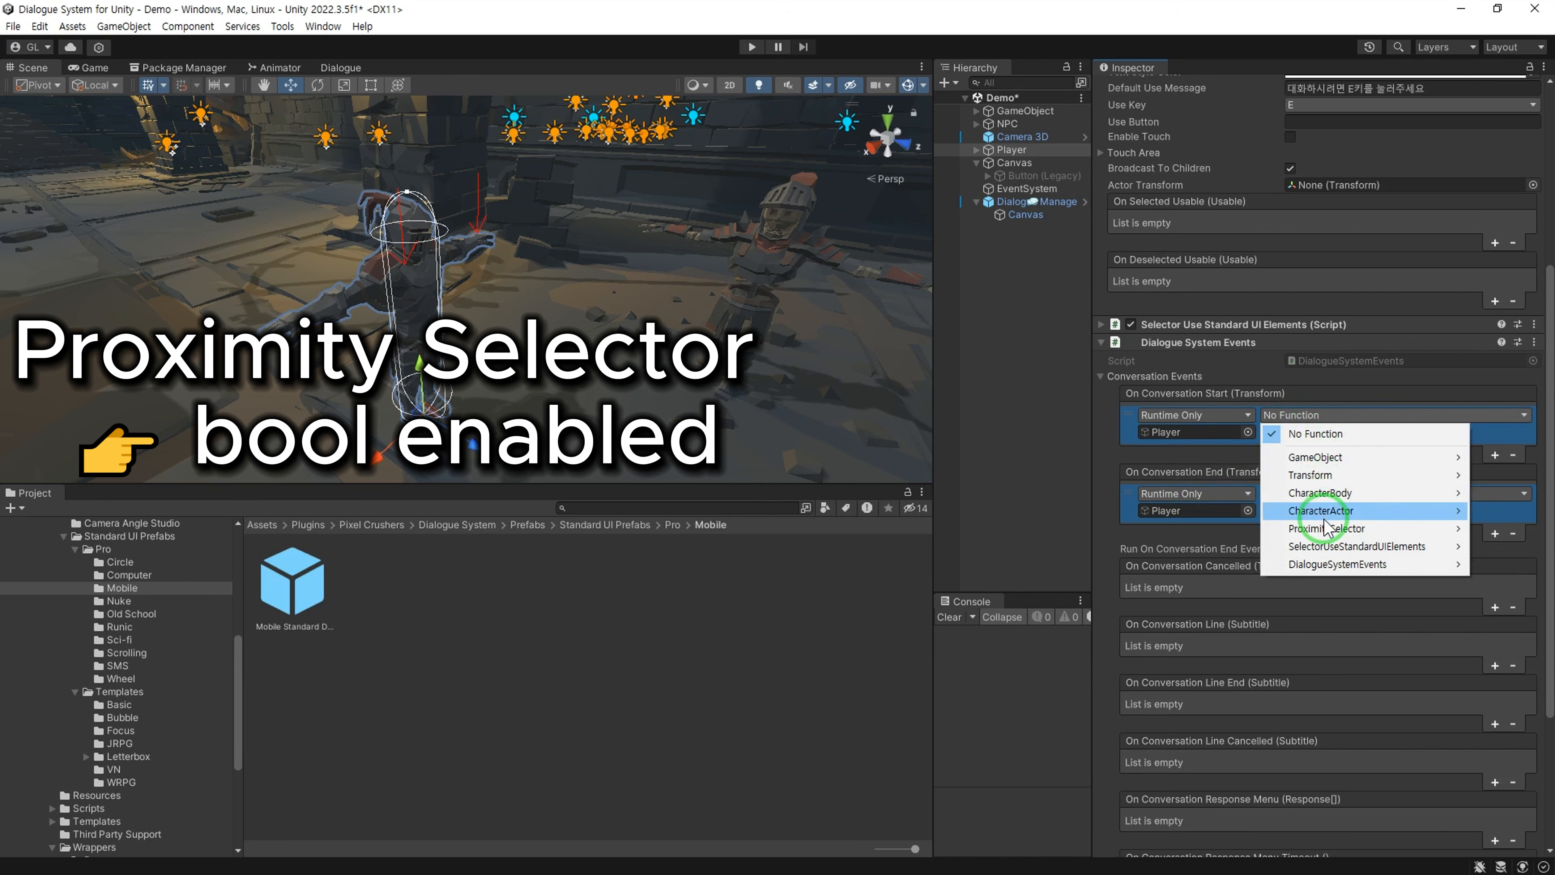
pyautogui.moveTo(1325, 531)
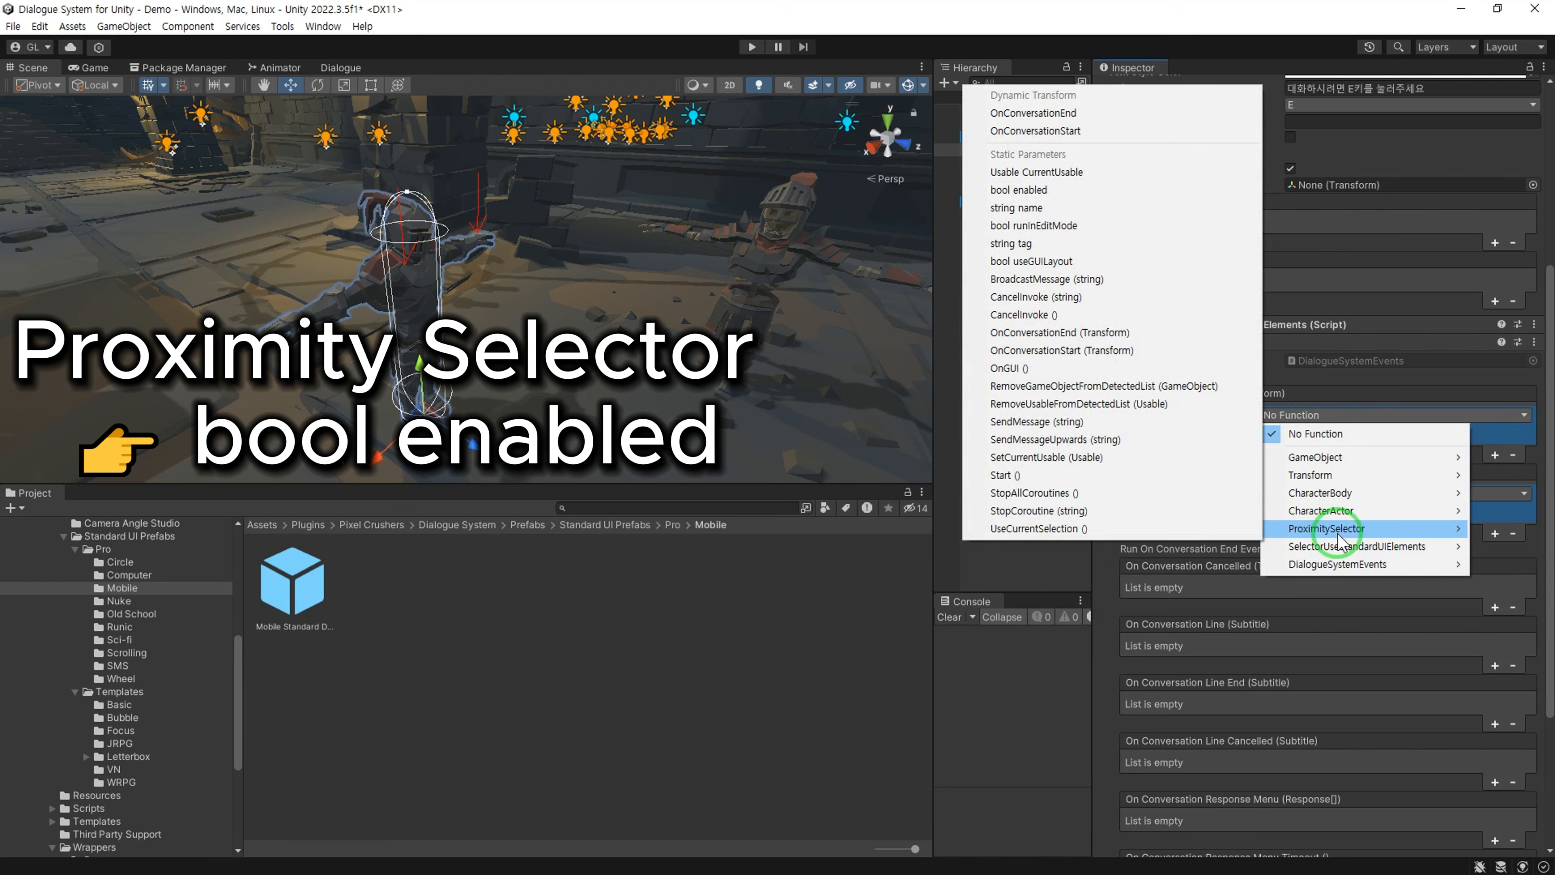
pyautogui.click(1061, 191)
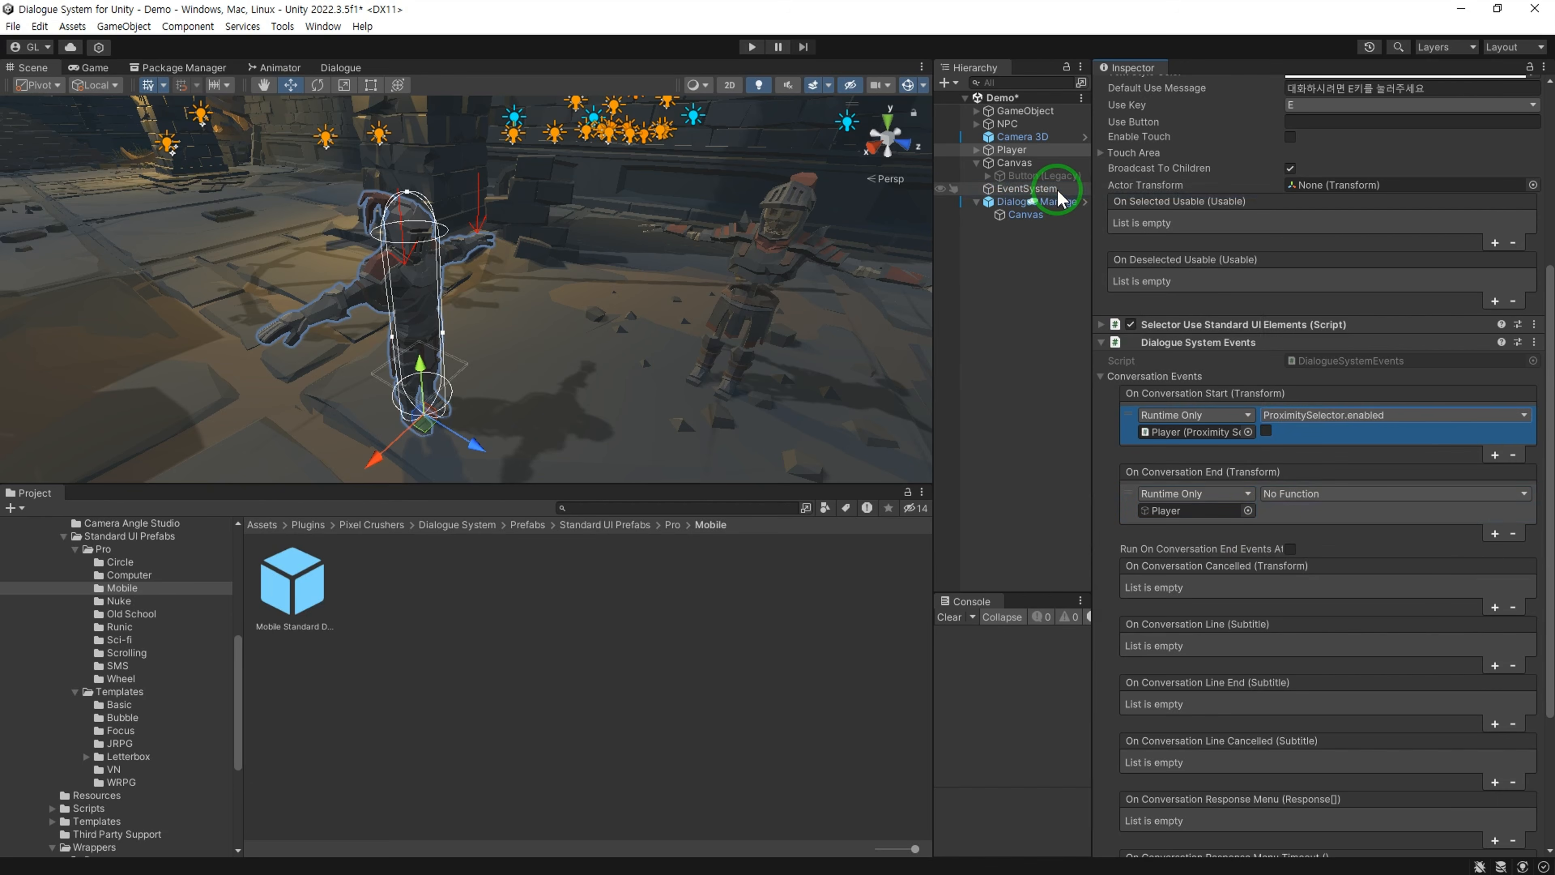
# Step: Make the On Conversation End entry call the ProximitySelector's bool enabled function with the value on
pyautogui.click(1313, 494)
pyautogui.moveTo(1327, 610)
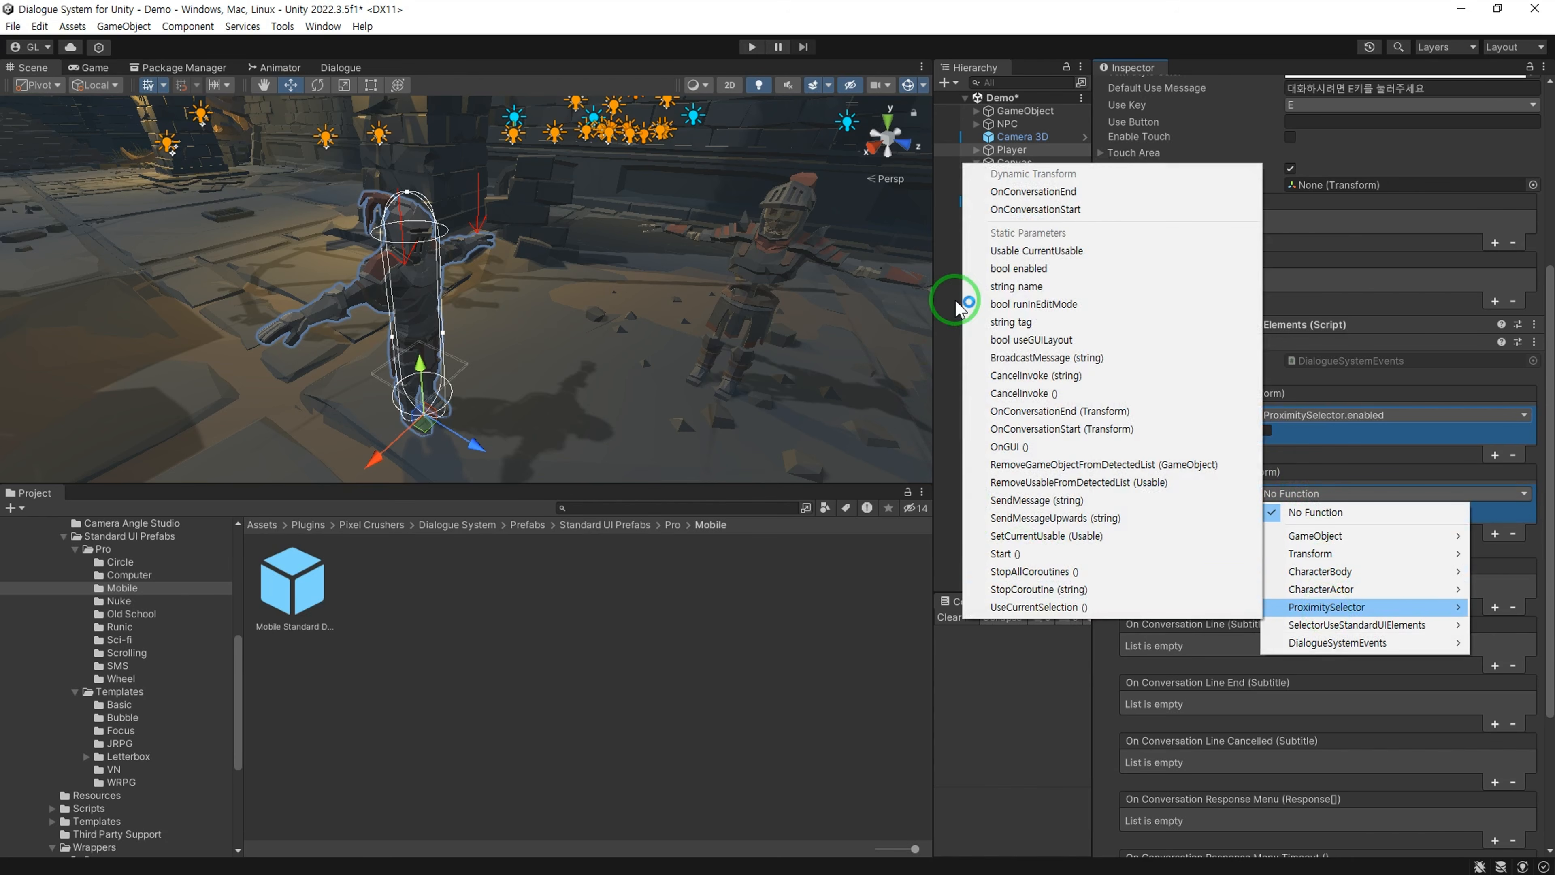
pyautogui.click(1067, 276)
pyautogui.click(1286, 509)
pyautogui.click(1268, 511)
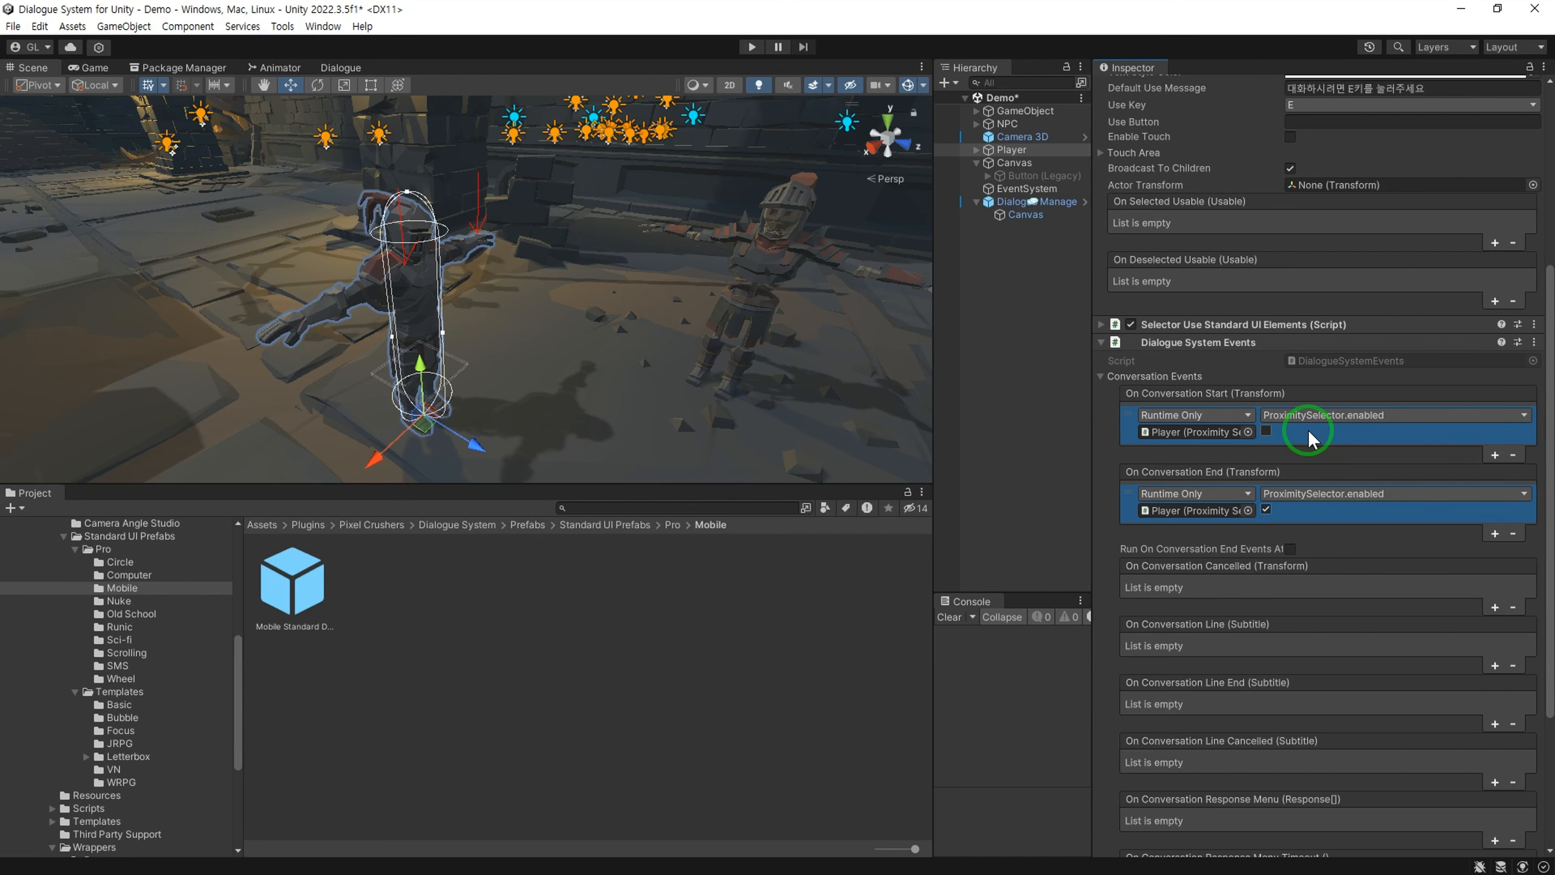
# Step: Add the Usable and Dialogue System Trigger components to the NPC
pyautogui.click(1005, 124)
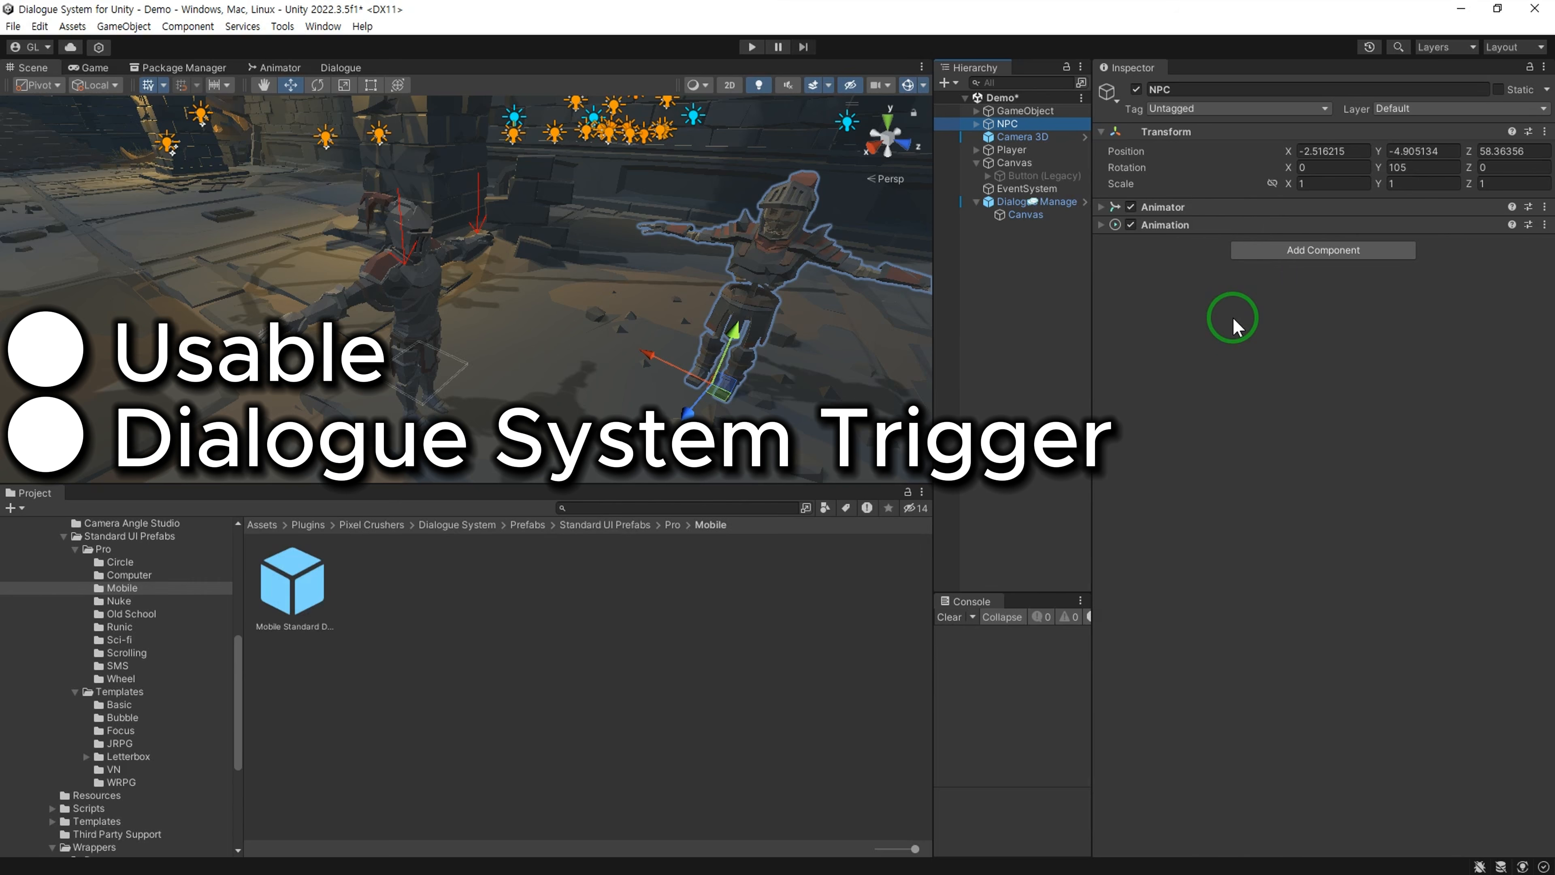
pyautogui.click(1289, 252)
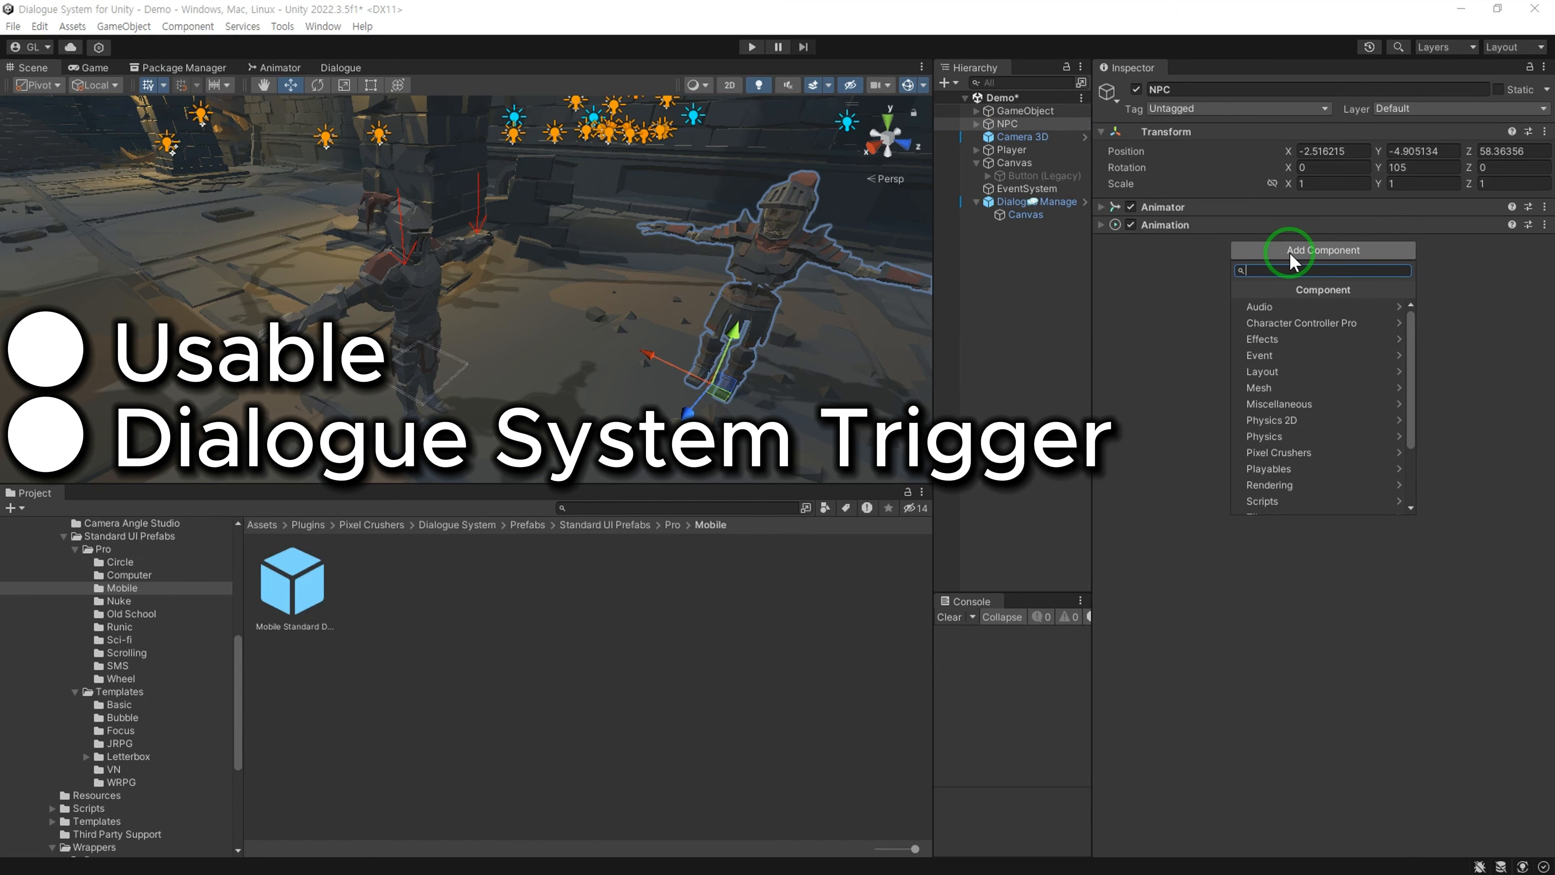
pyautogui.write('usa')
pyautogui.click(1344, 309)
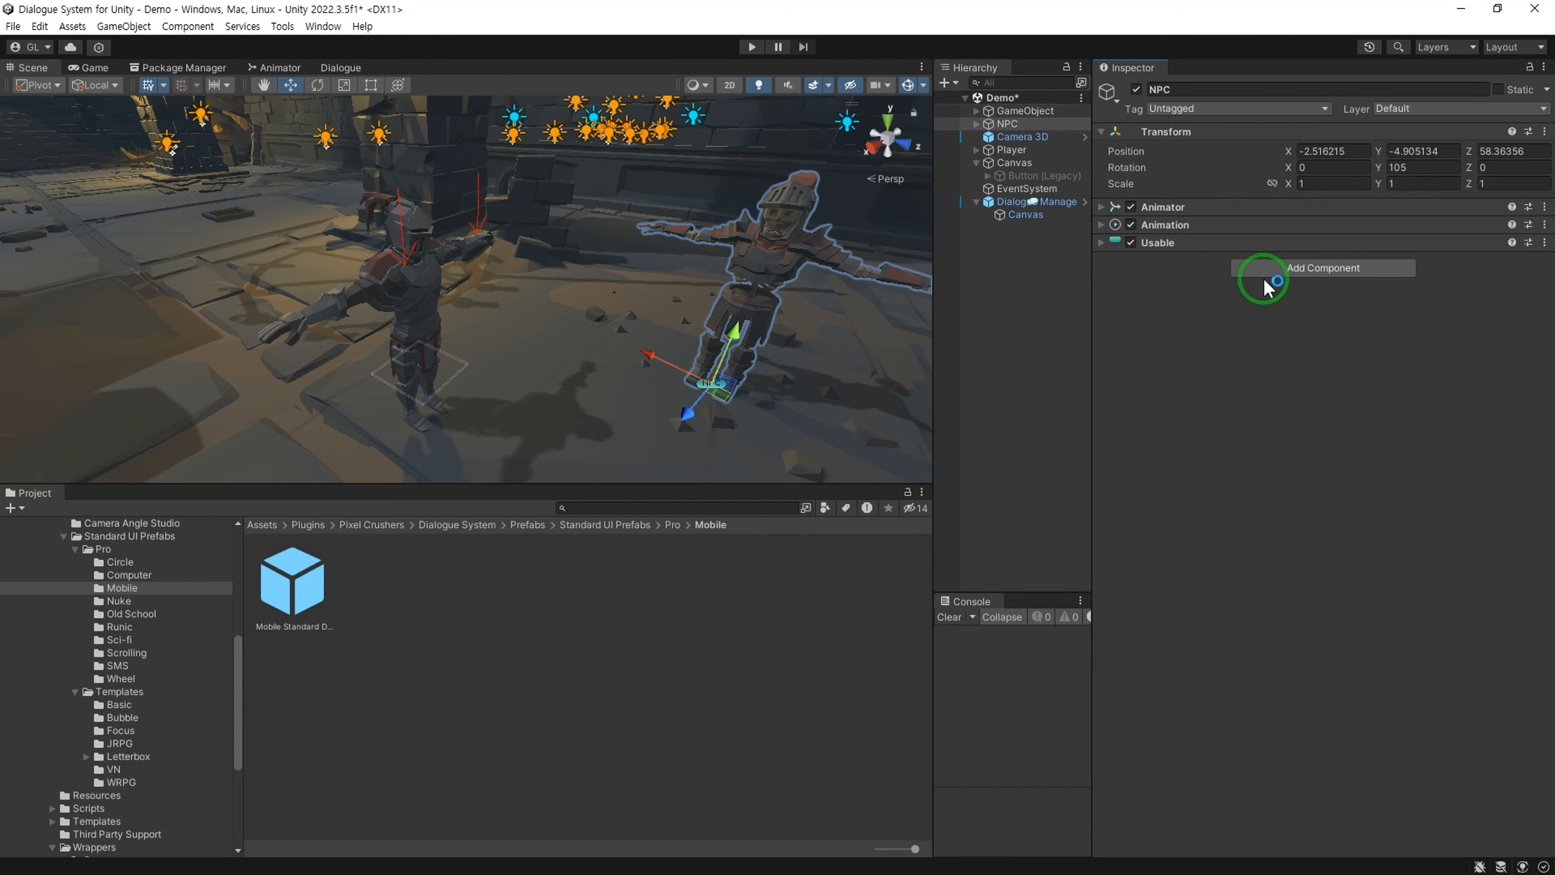
pyautogui.click(1295, 269)
pyautogui.write('dia')
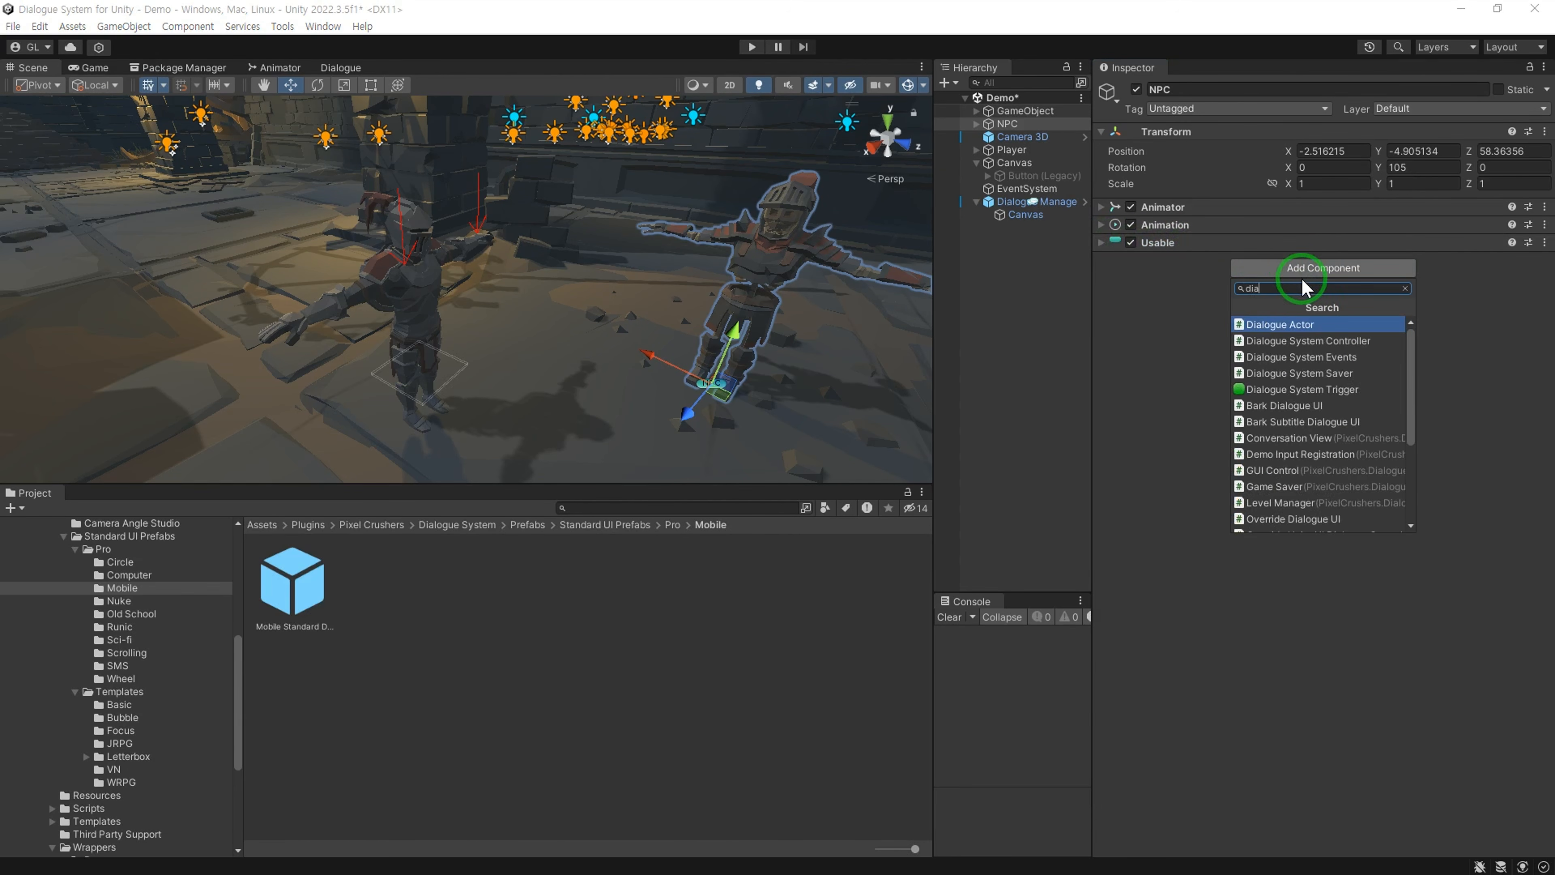
pyautogui.click(1272, 389)
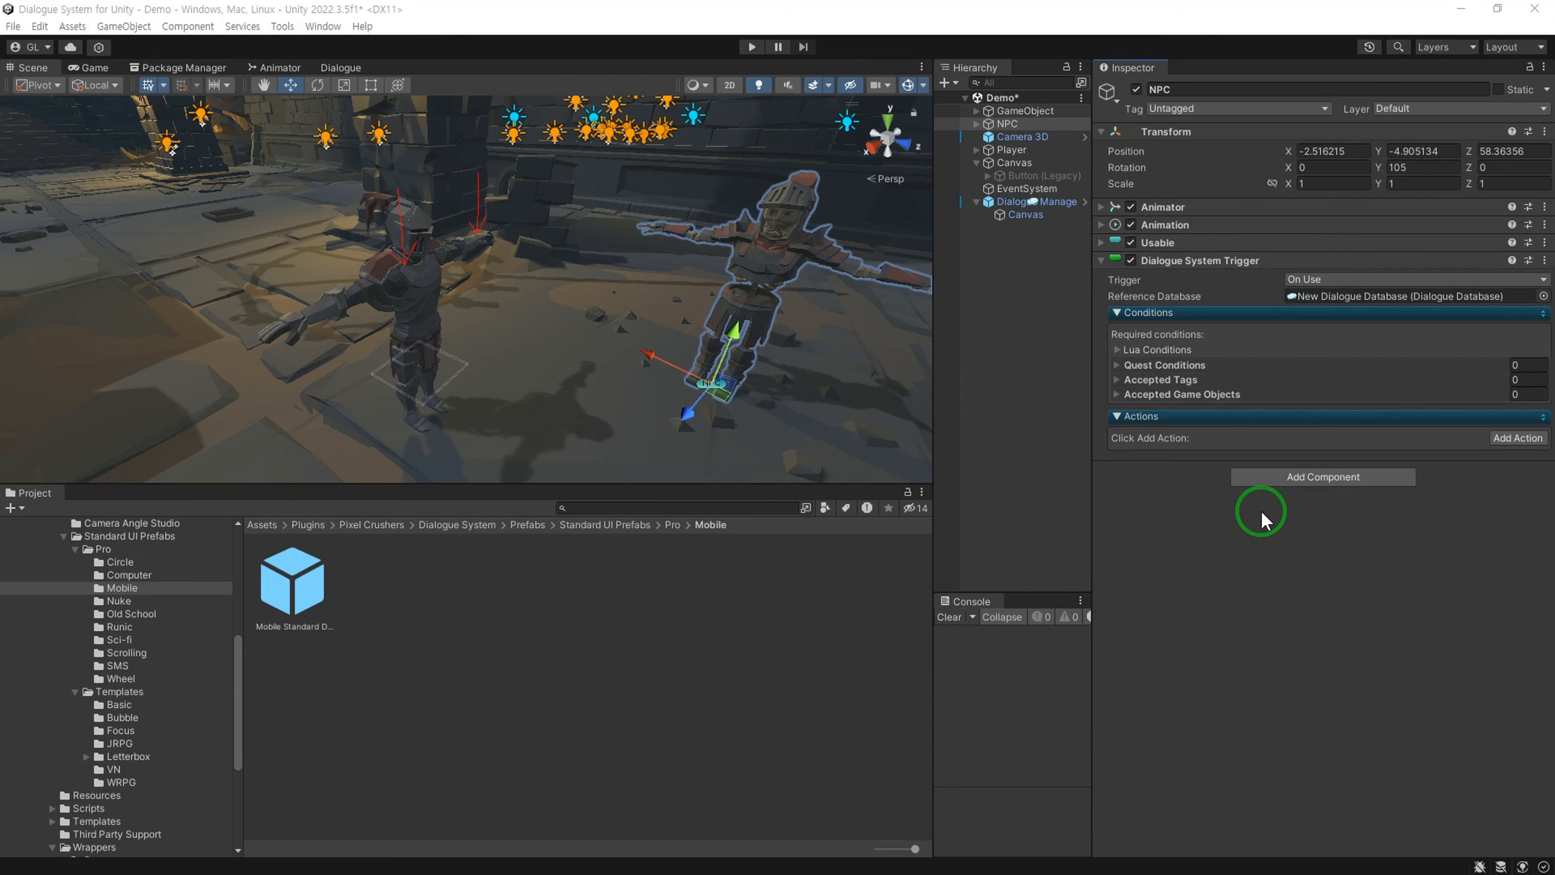
# Step: Add a Dialogue Actor component to the NPC and set its actor to NPC
pyautogui.click(1261, 475)
pyautogui.click(1343, 533)
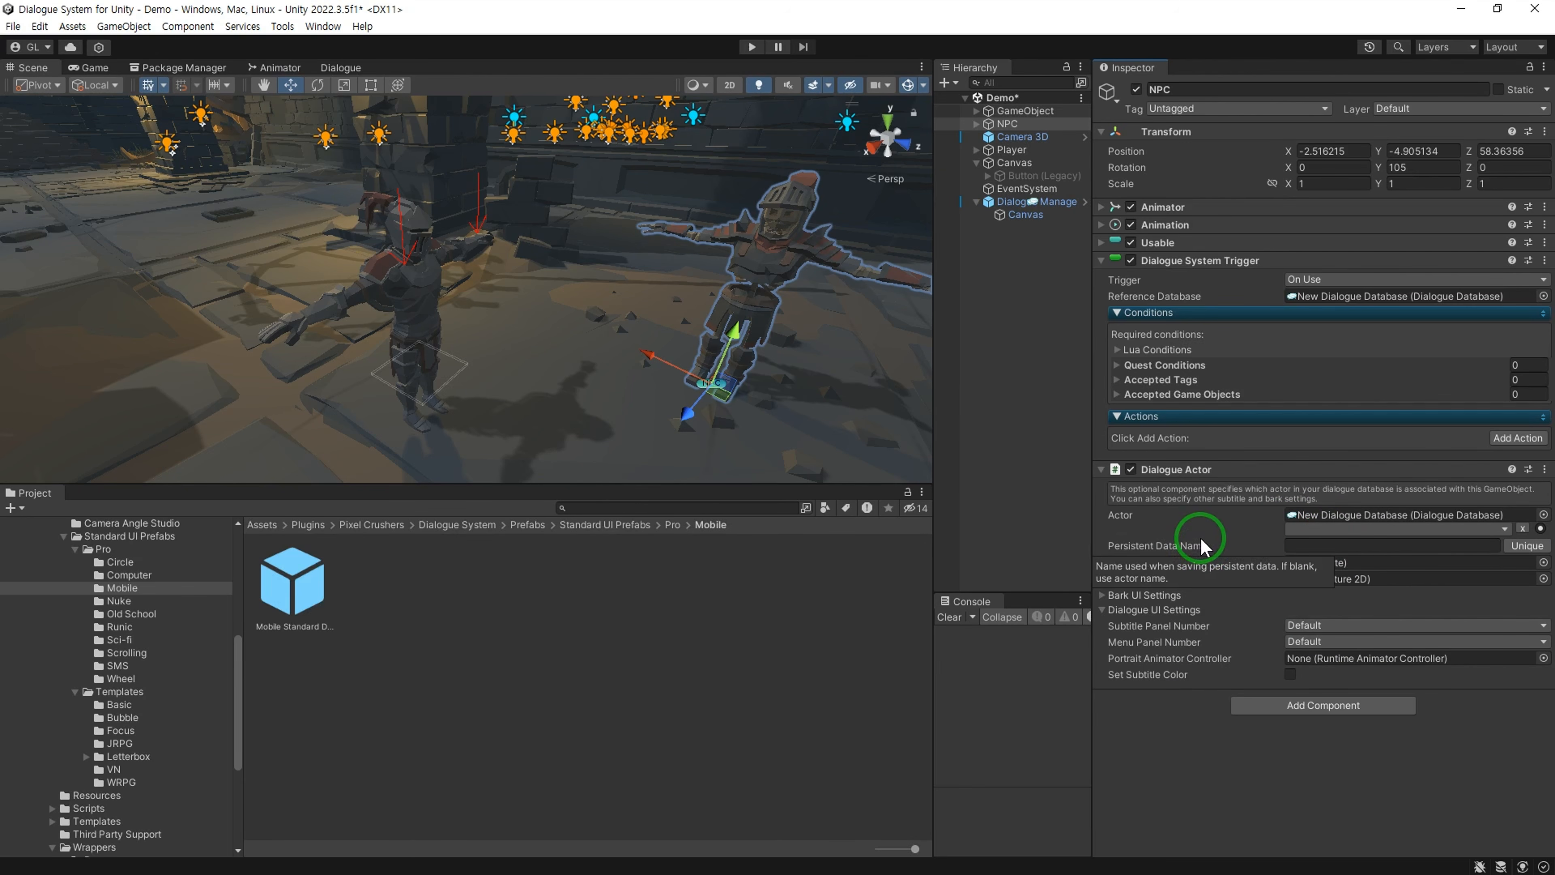
pyautogui.click(1385, 530)
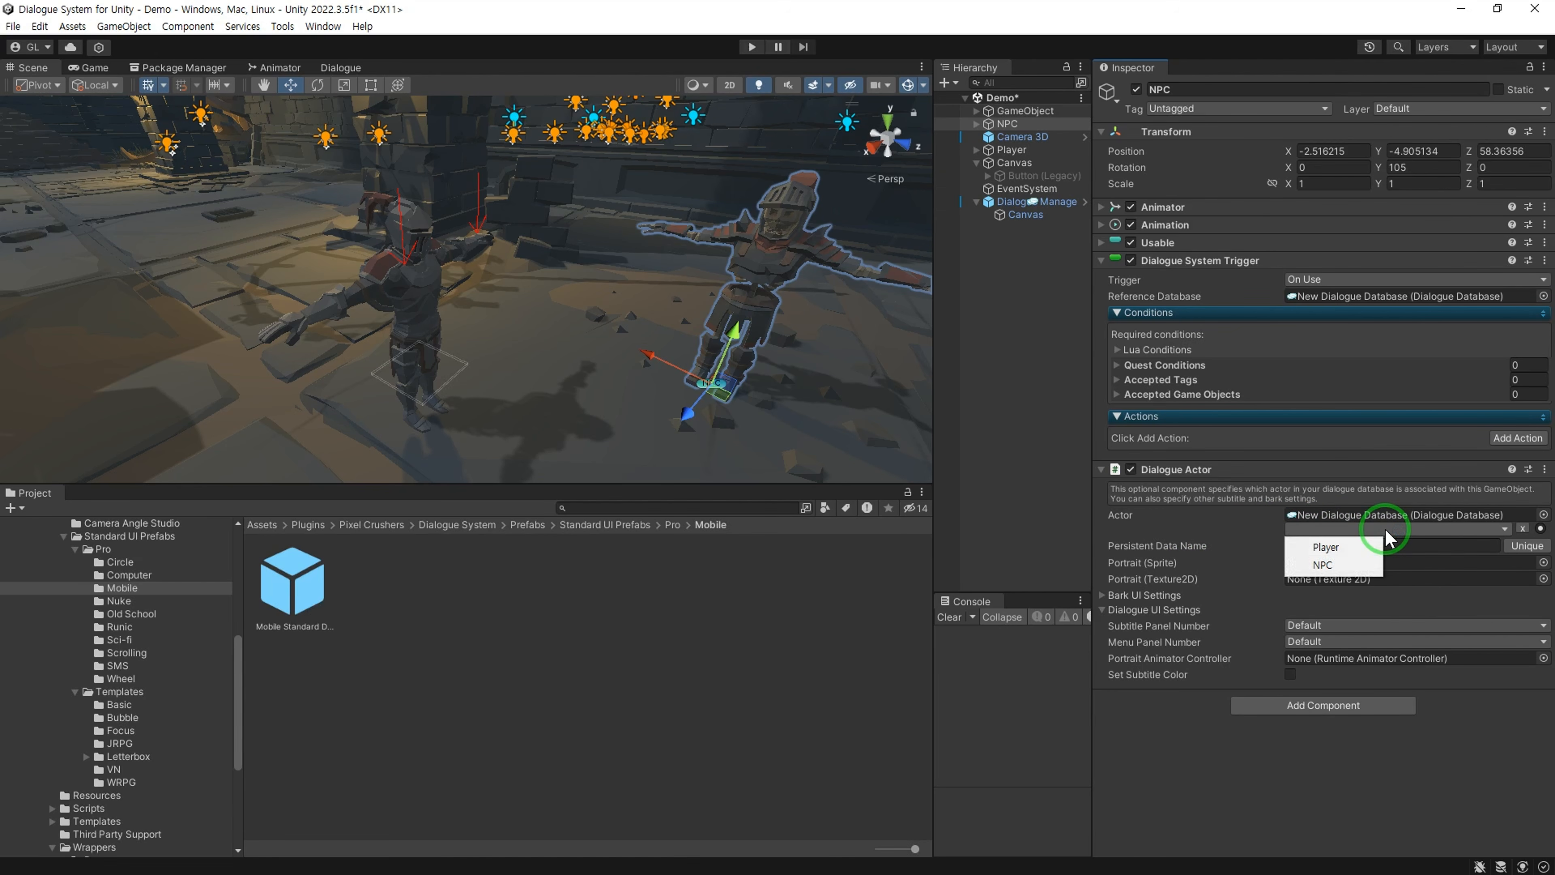
pyautogui.click(1358, 565)
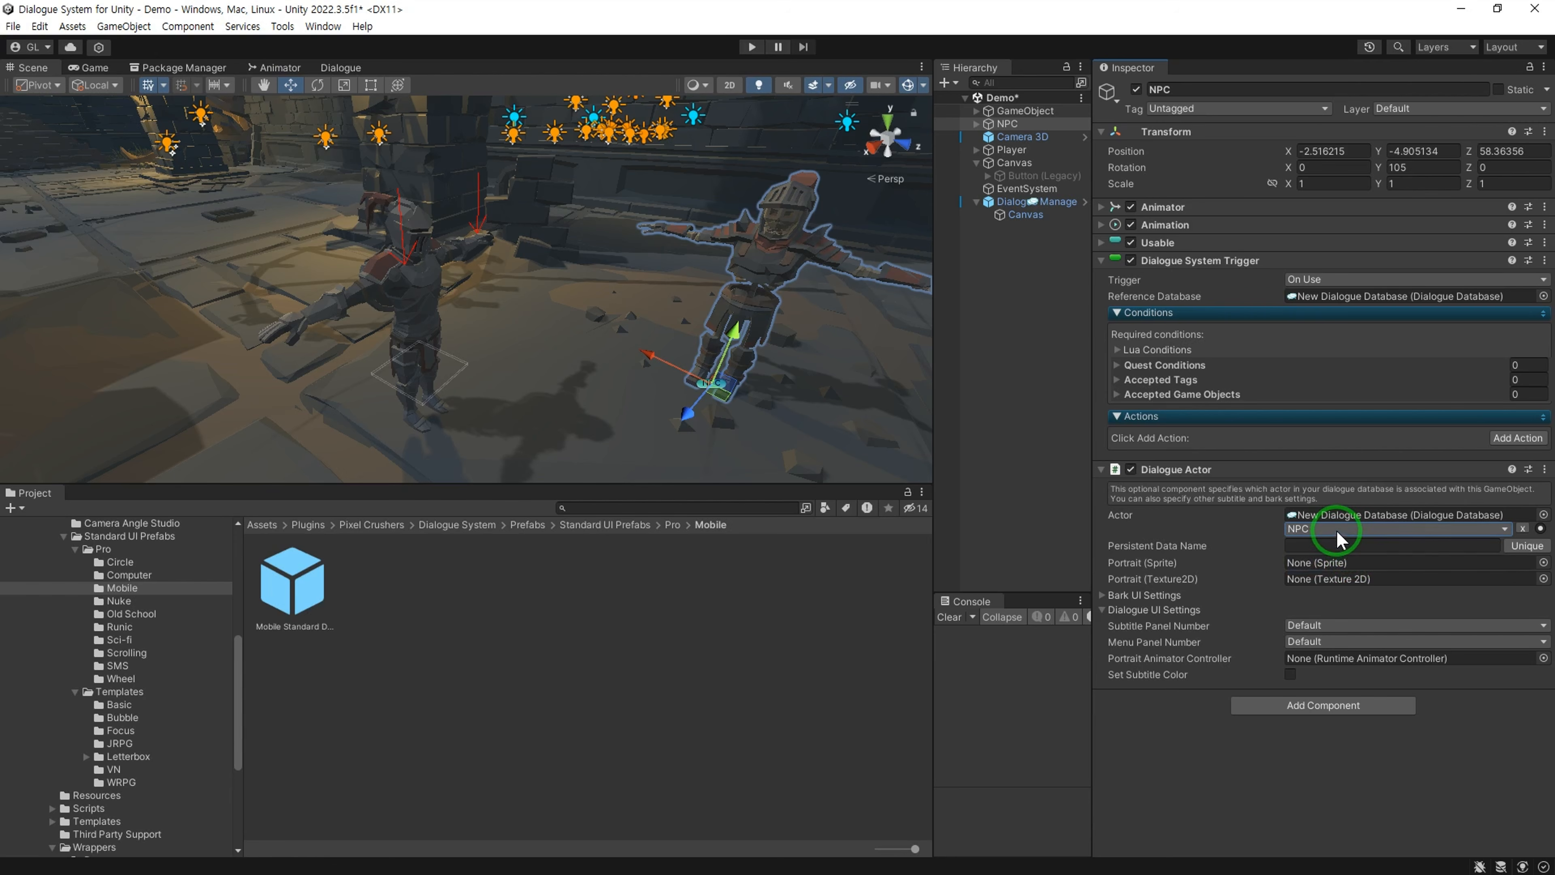
# Step: Add a Box Collider component to the NPC
pyautogui.click(1322, 704)
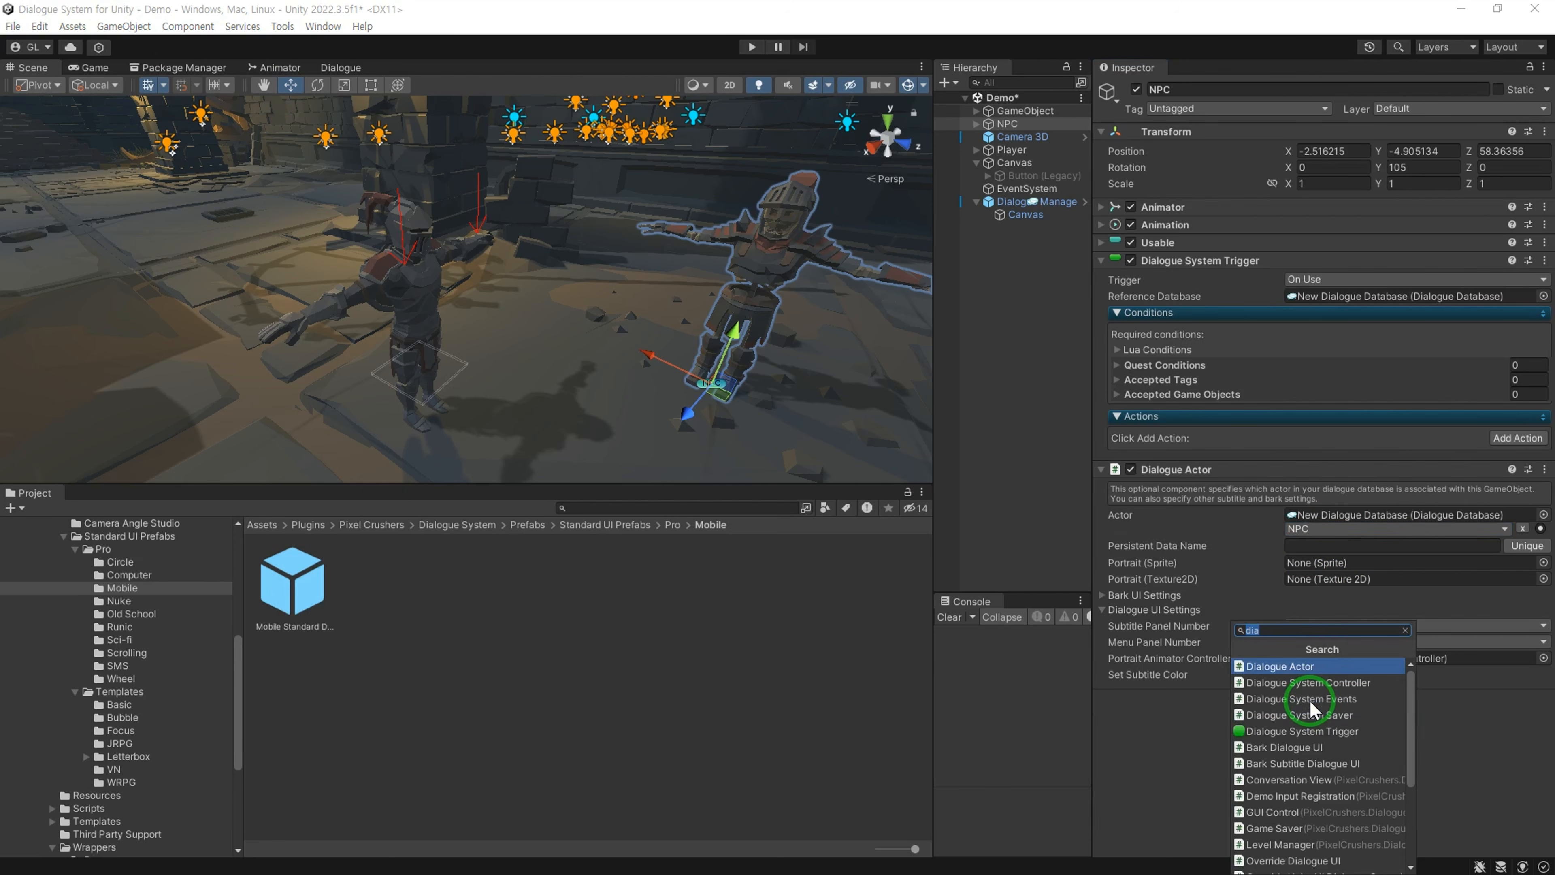
pyautogui.write('dia')
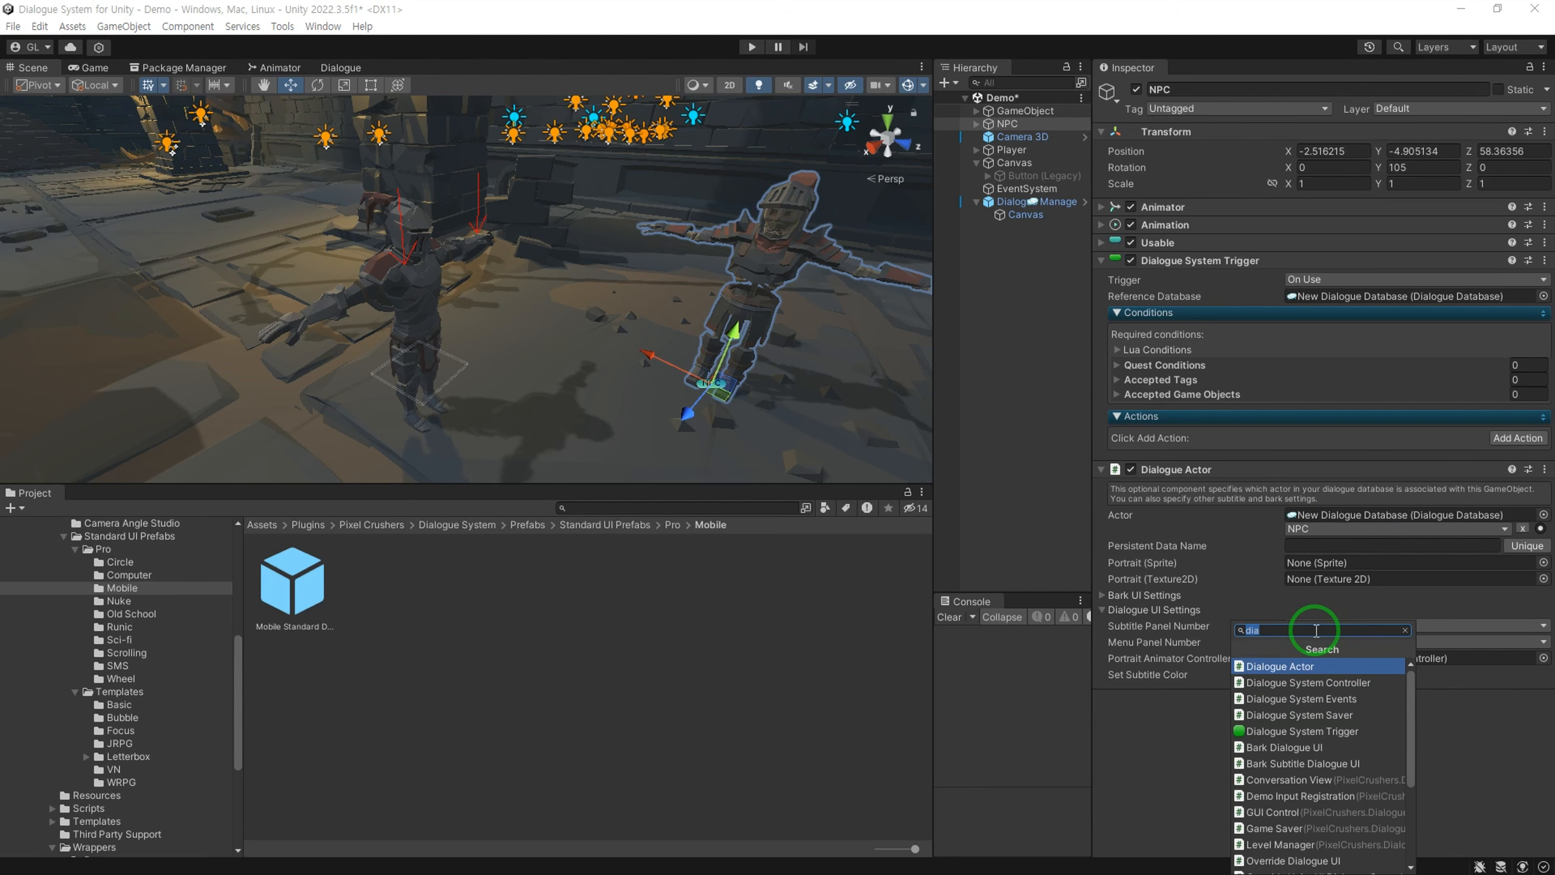
pyautogui.press('BackSpace')
pyautogui.write('box')
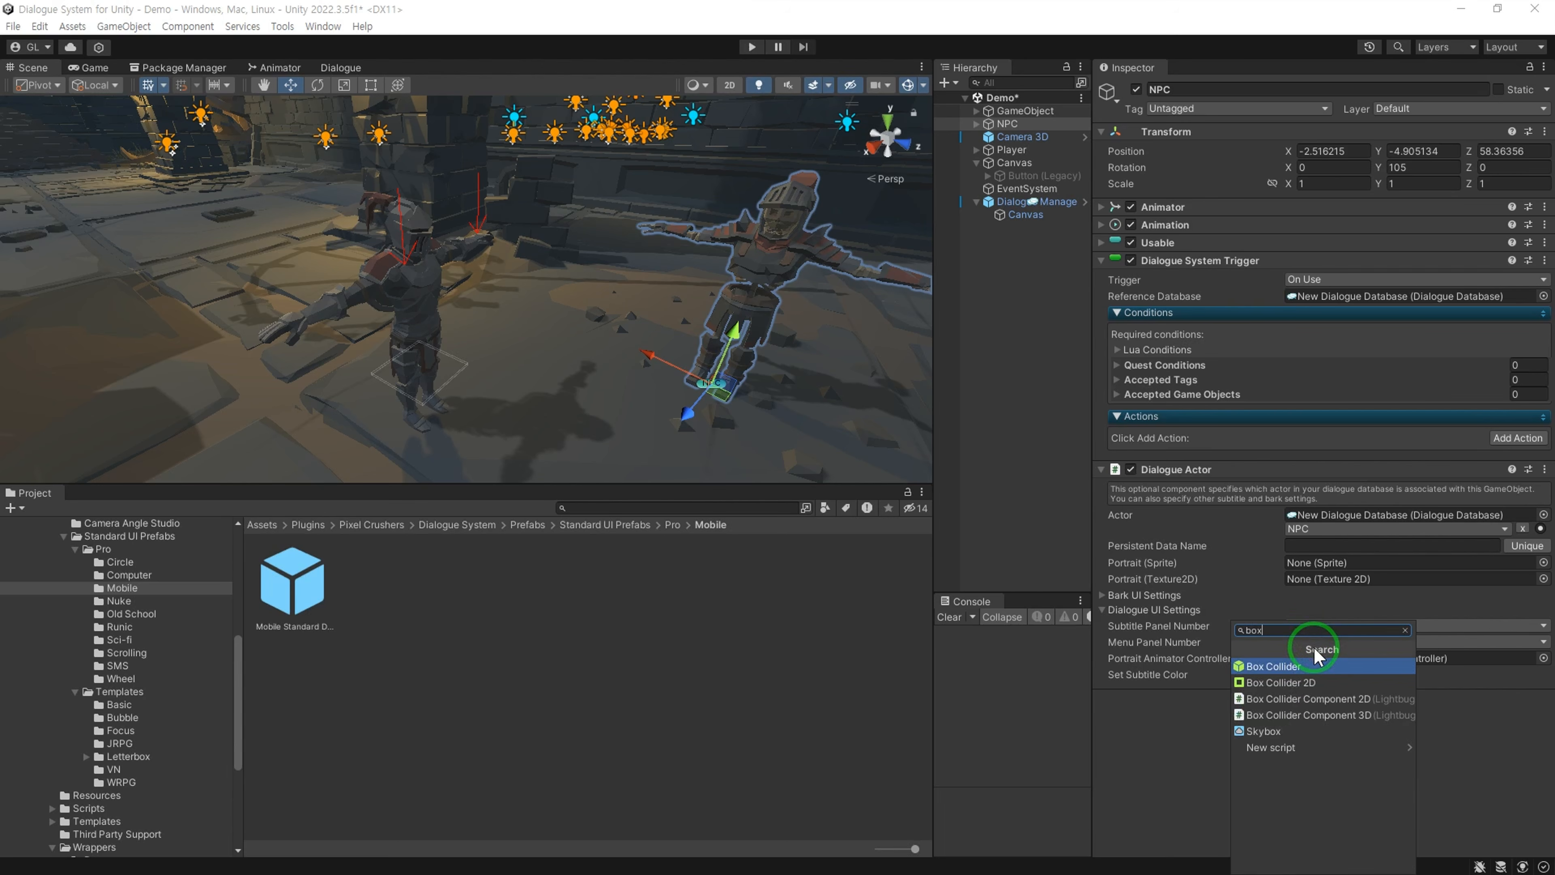
pyautogui.click(1310, 662)
# Step: Set the Box Collider's size to 2 in X and Z and its Center Z to 0.5, and enable Is Trigger
pyautogui.keyDown('alt'); pyautogui.moveTo(851, 399); pyautogui.dragTo(513, 334); pyautogui.keyUp('alt')
pyautogui.scroll(-1, 1312, 680)
pyautogui.click(1309, 792)
pyautogui.write('2')
pyautogui.click(1499, 794)
pyautogui.write('2')
pyautogui.hotkey('ctrl', 'z')
pyautogui.click(1475, 775)
pyautogui.write('0.5')
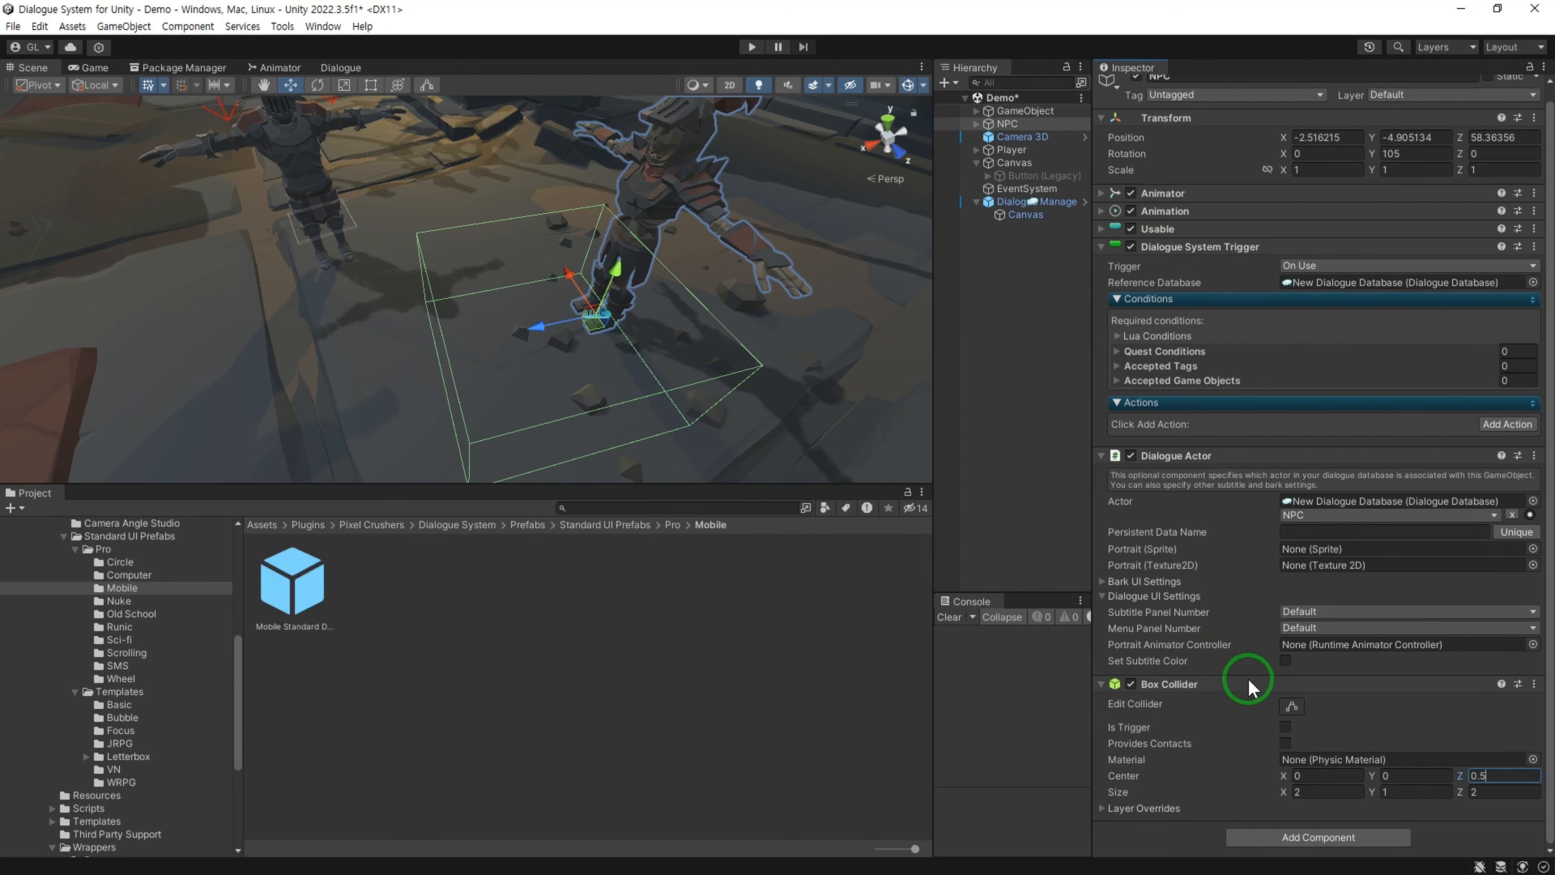
pyautogui.click(1285, 726)
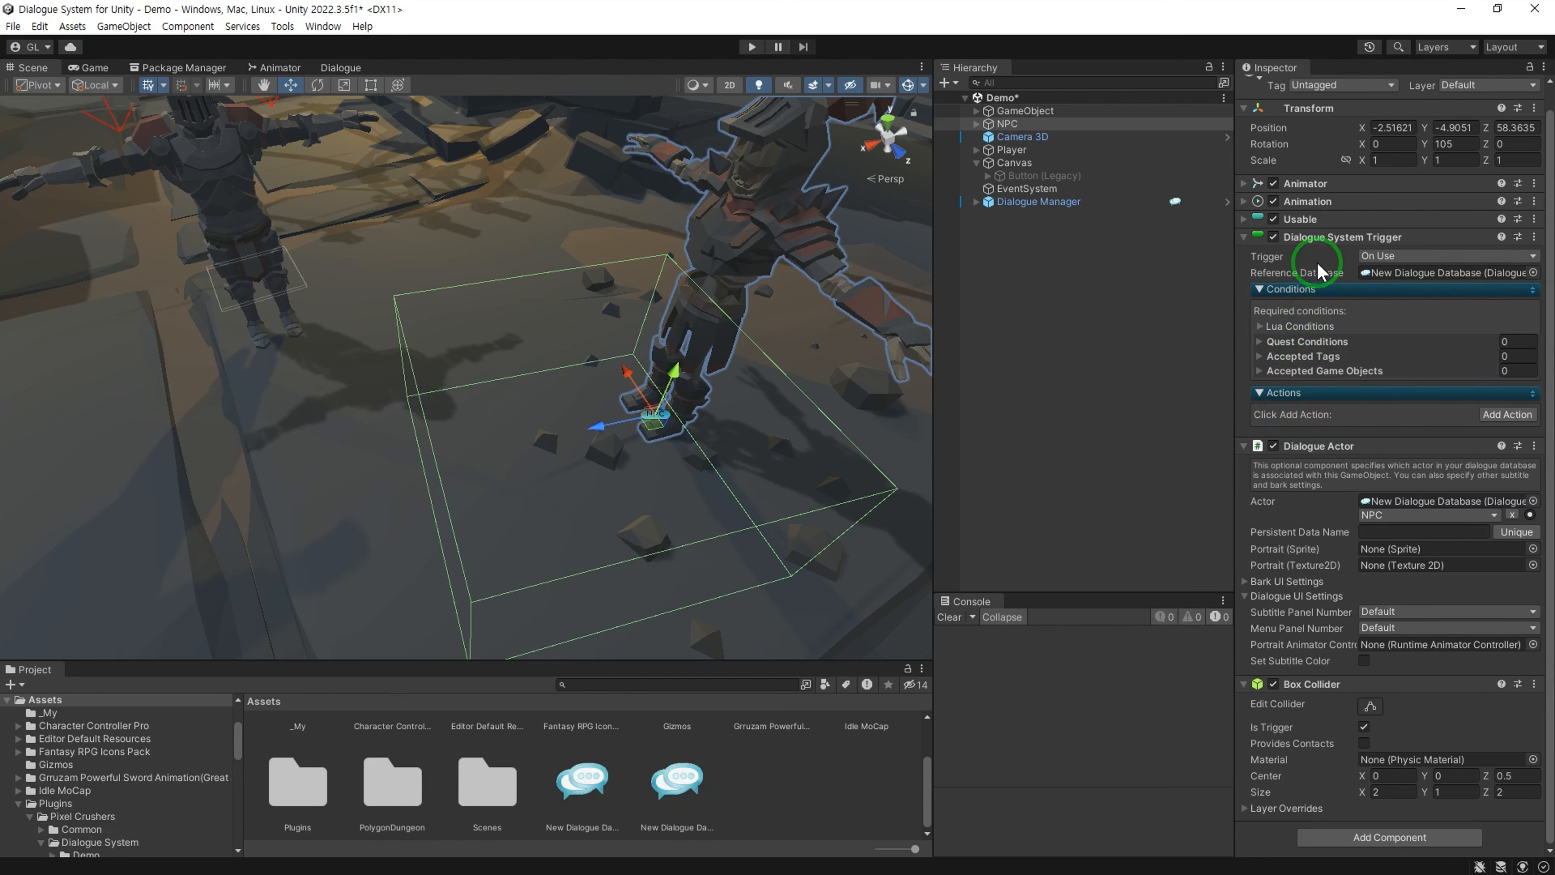
# Step: Add a Start Conversation action to the NPC's Dialogue System Trigger, using the conversation "왕앞 시종과 대화"
pyautogui.click(1494, 420)
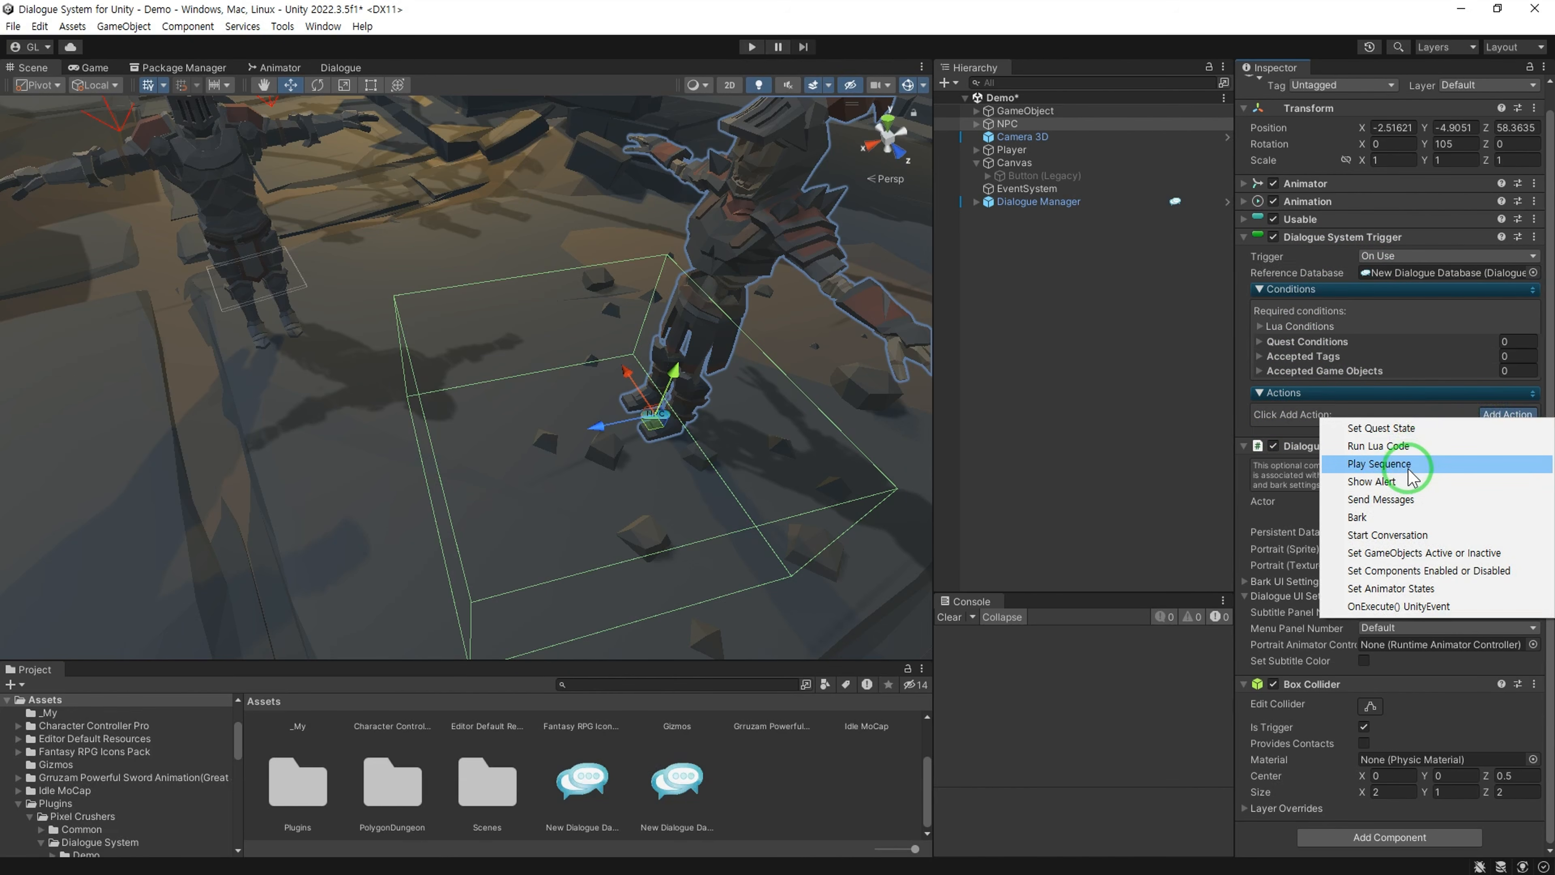
pyautogui.click(1463, 537)
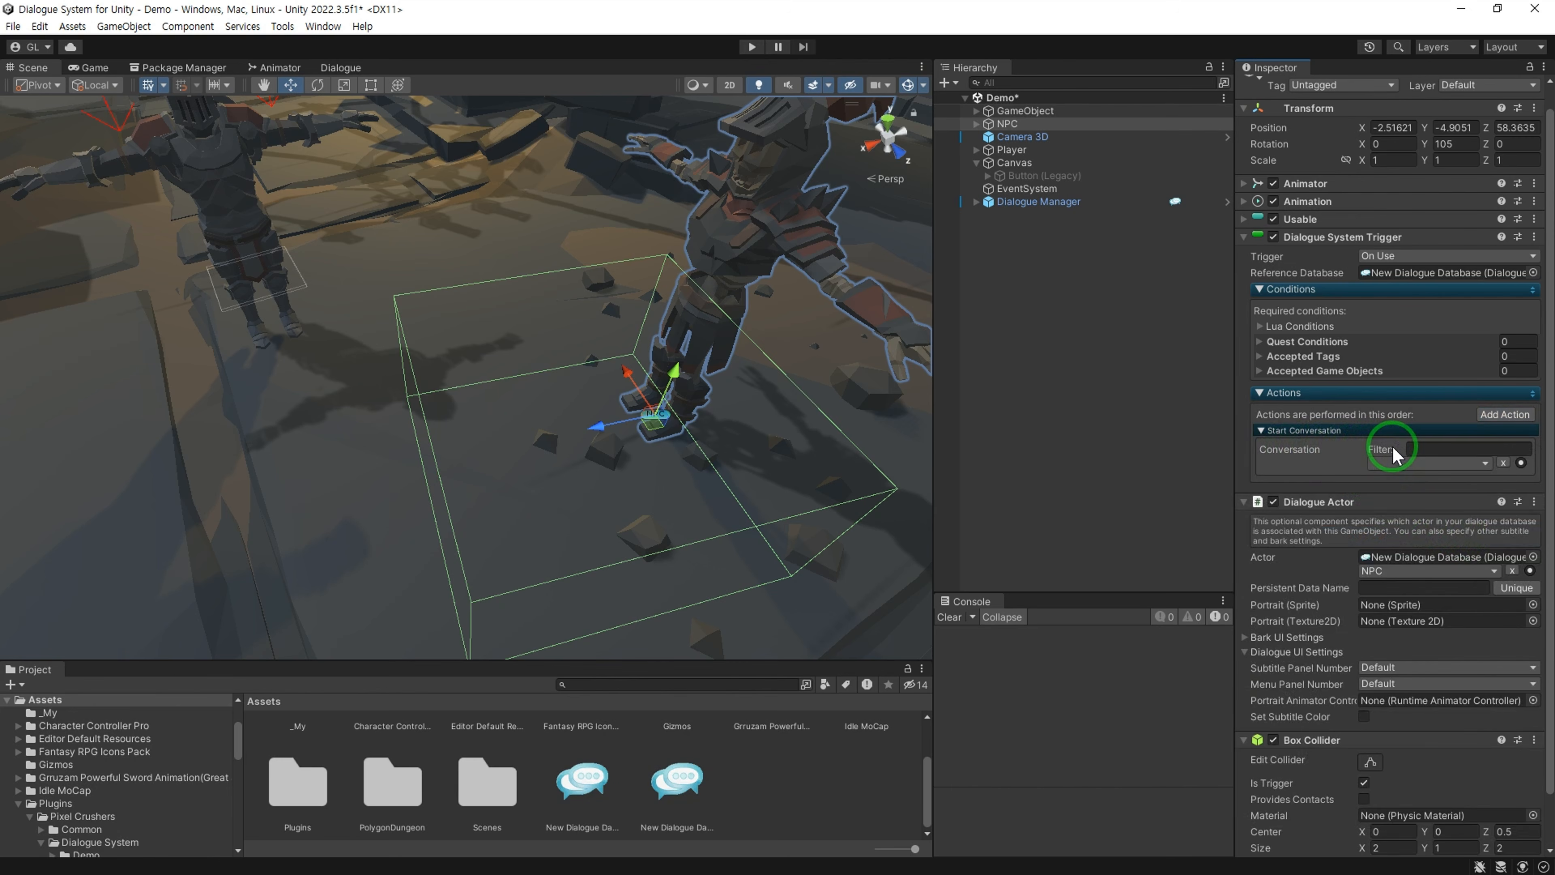
pyautogui.click(1426, 463)
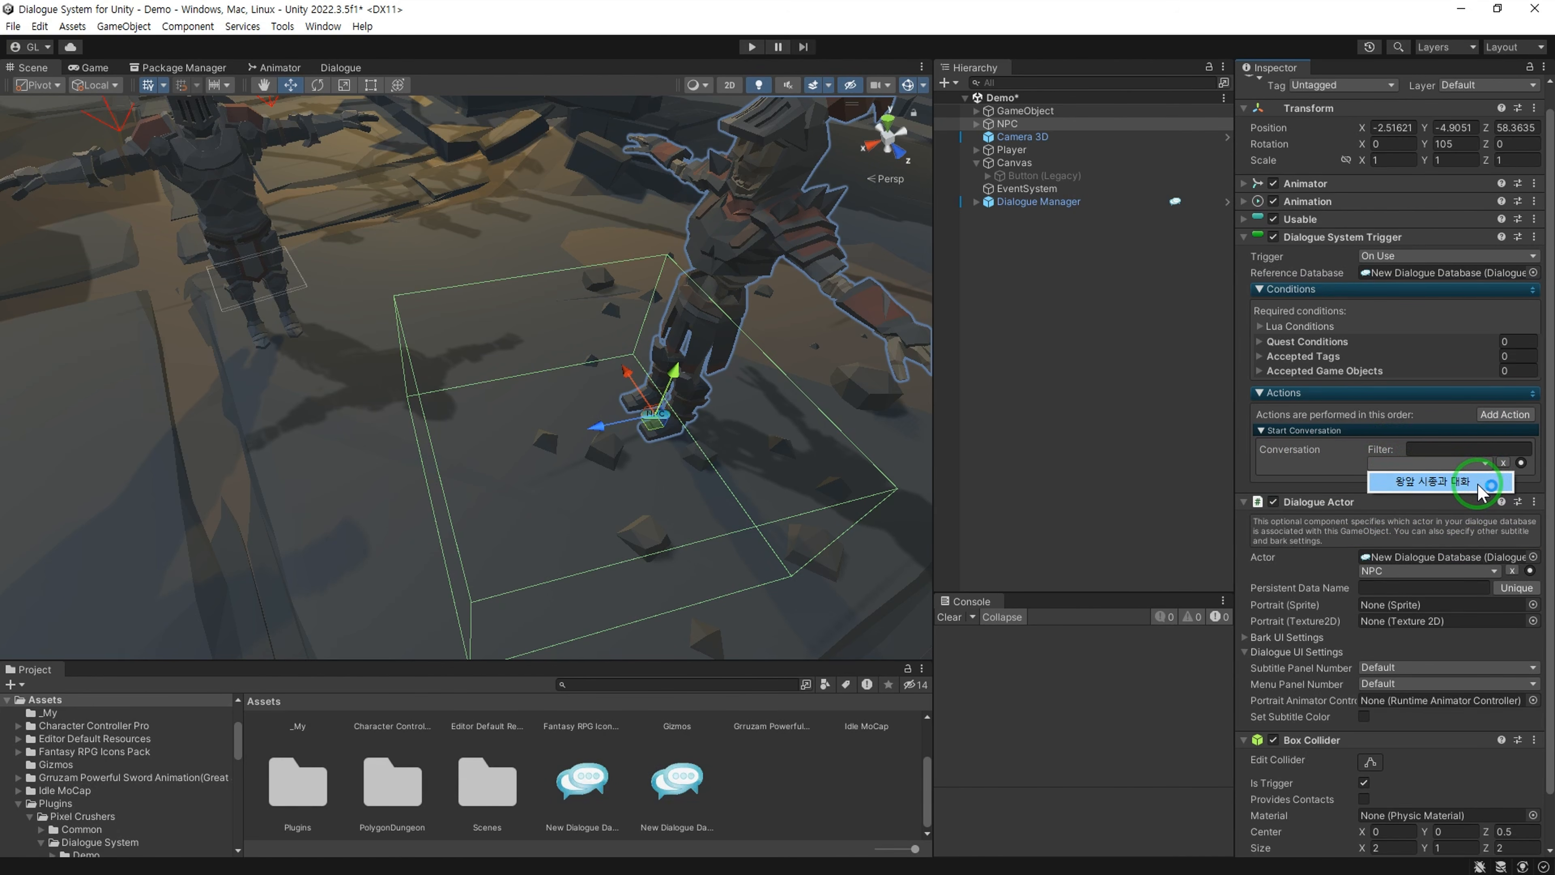
pyautogui.click(1433, 481)
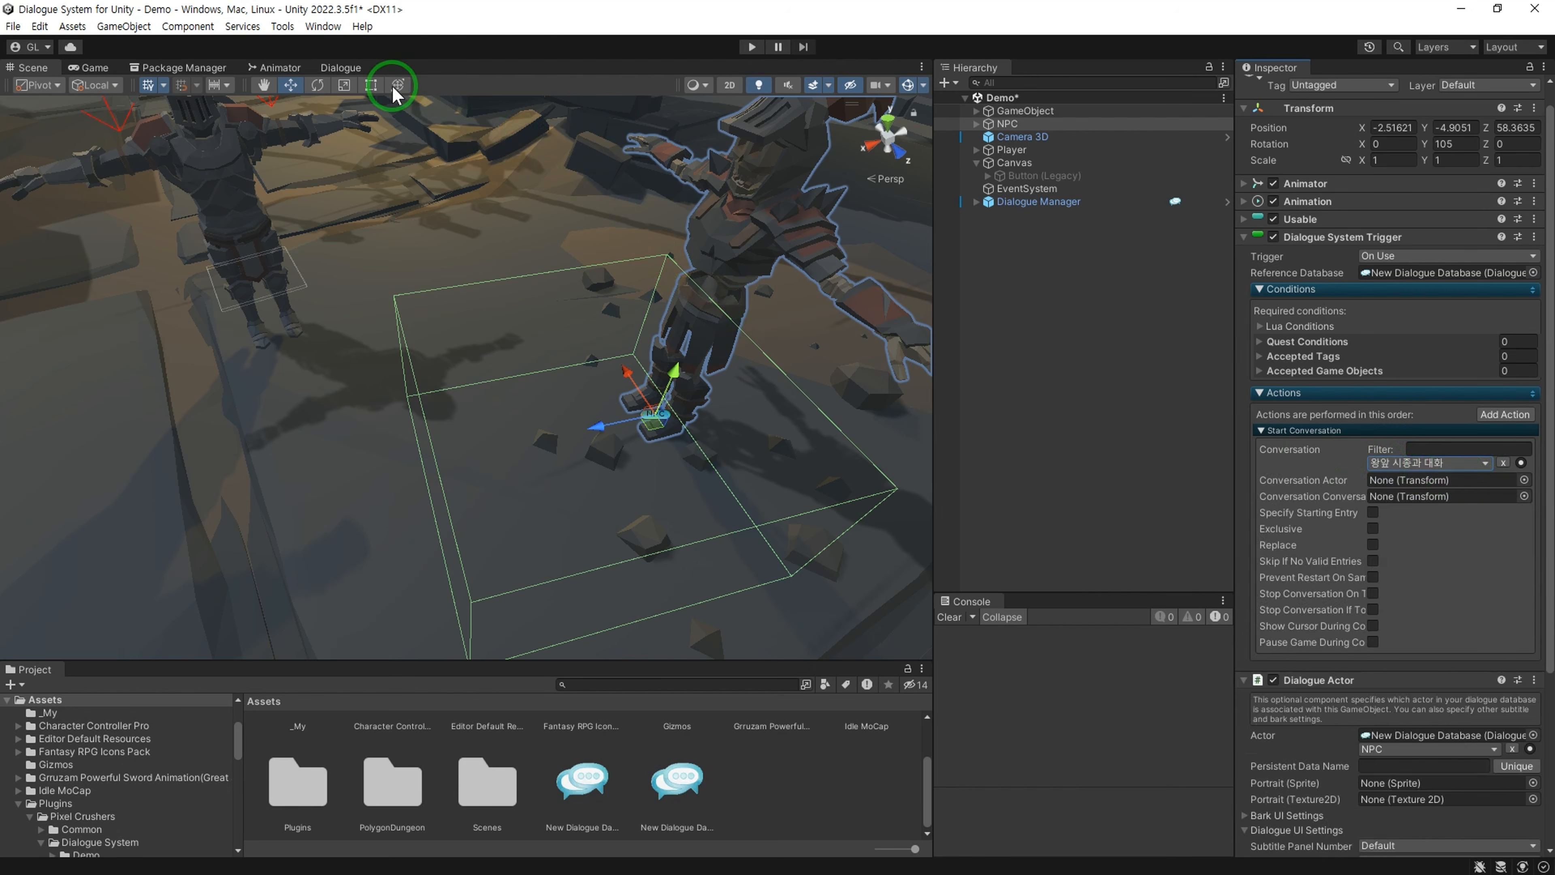
# Step: Display the conversation's node tree and enable only the Replace option for the Start Conversation action, with Exclusive off
pyautogui.click(344, 69)
pyautogui.click(639, 85)
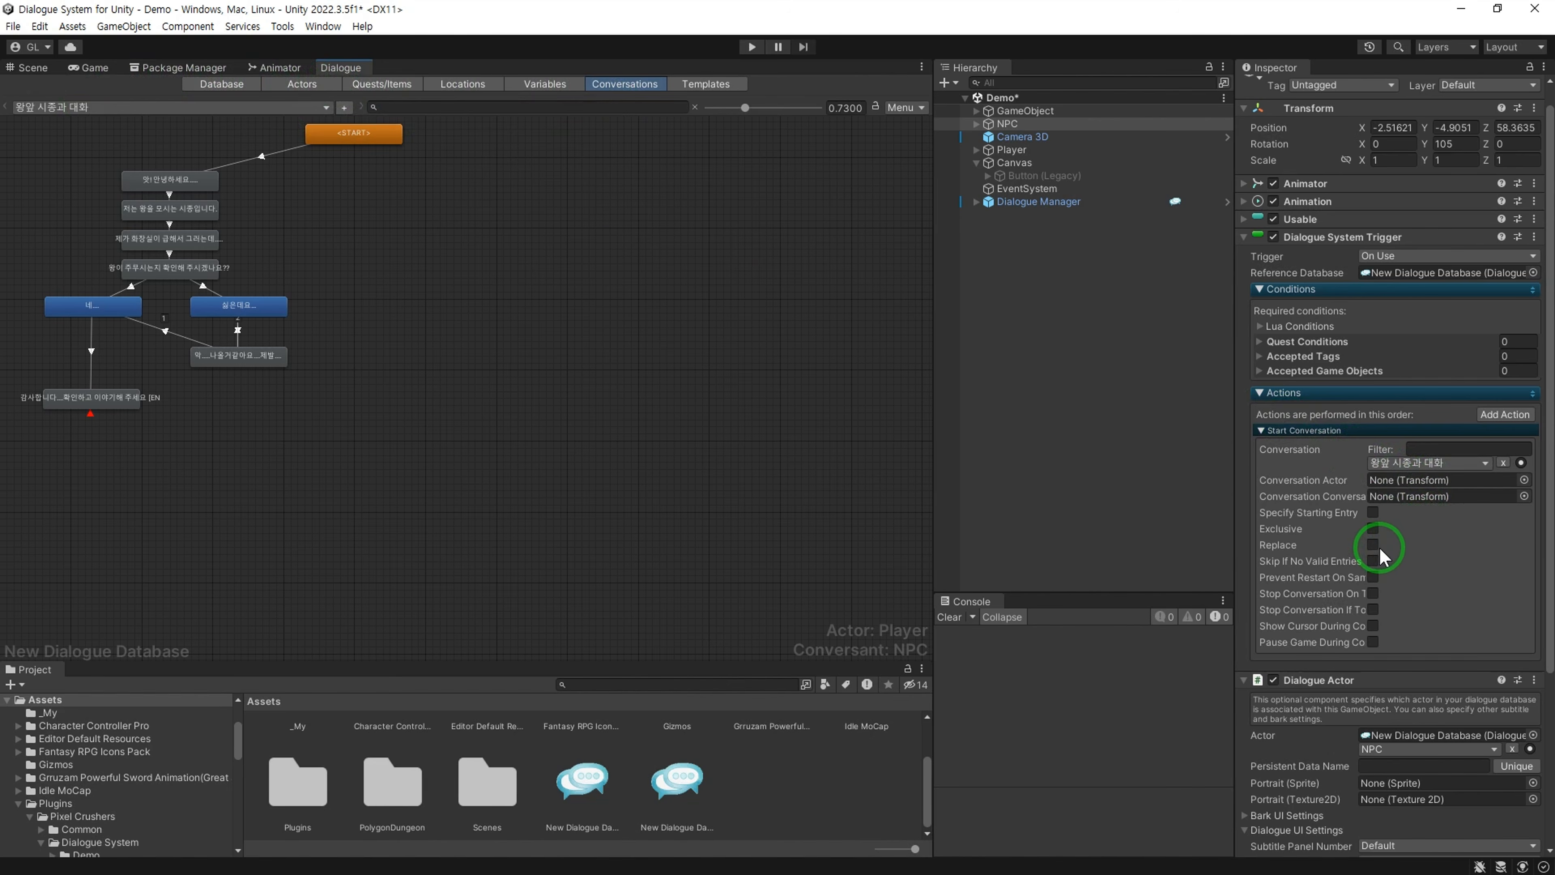
pyautogui.click(1372, 528)
pyautogui.click(1372, 544)
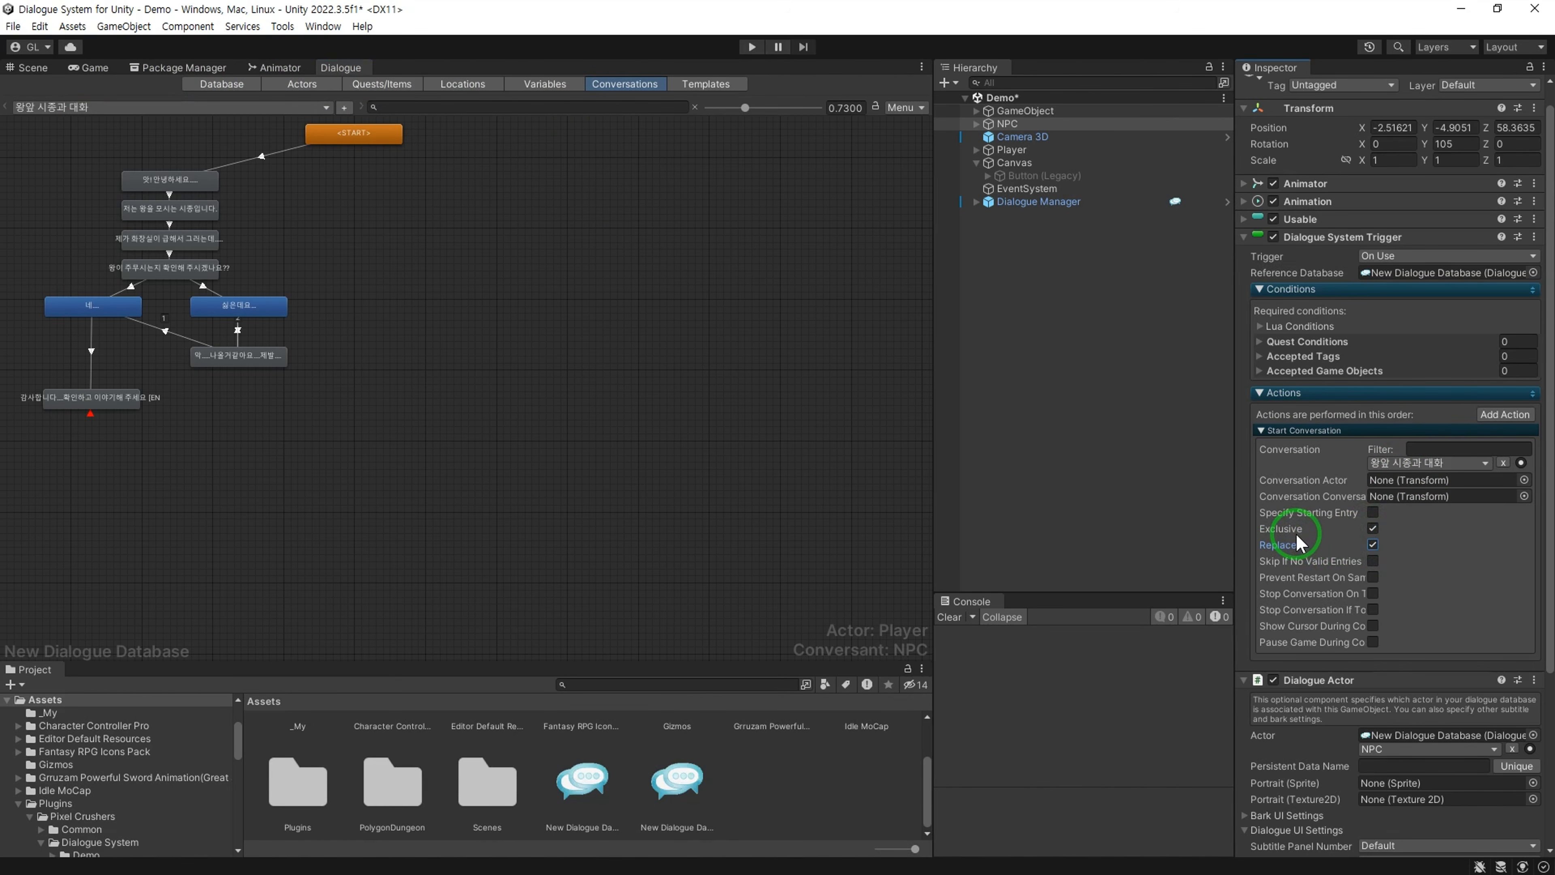
pyautogui.click(1372, 528)
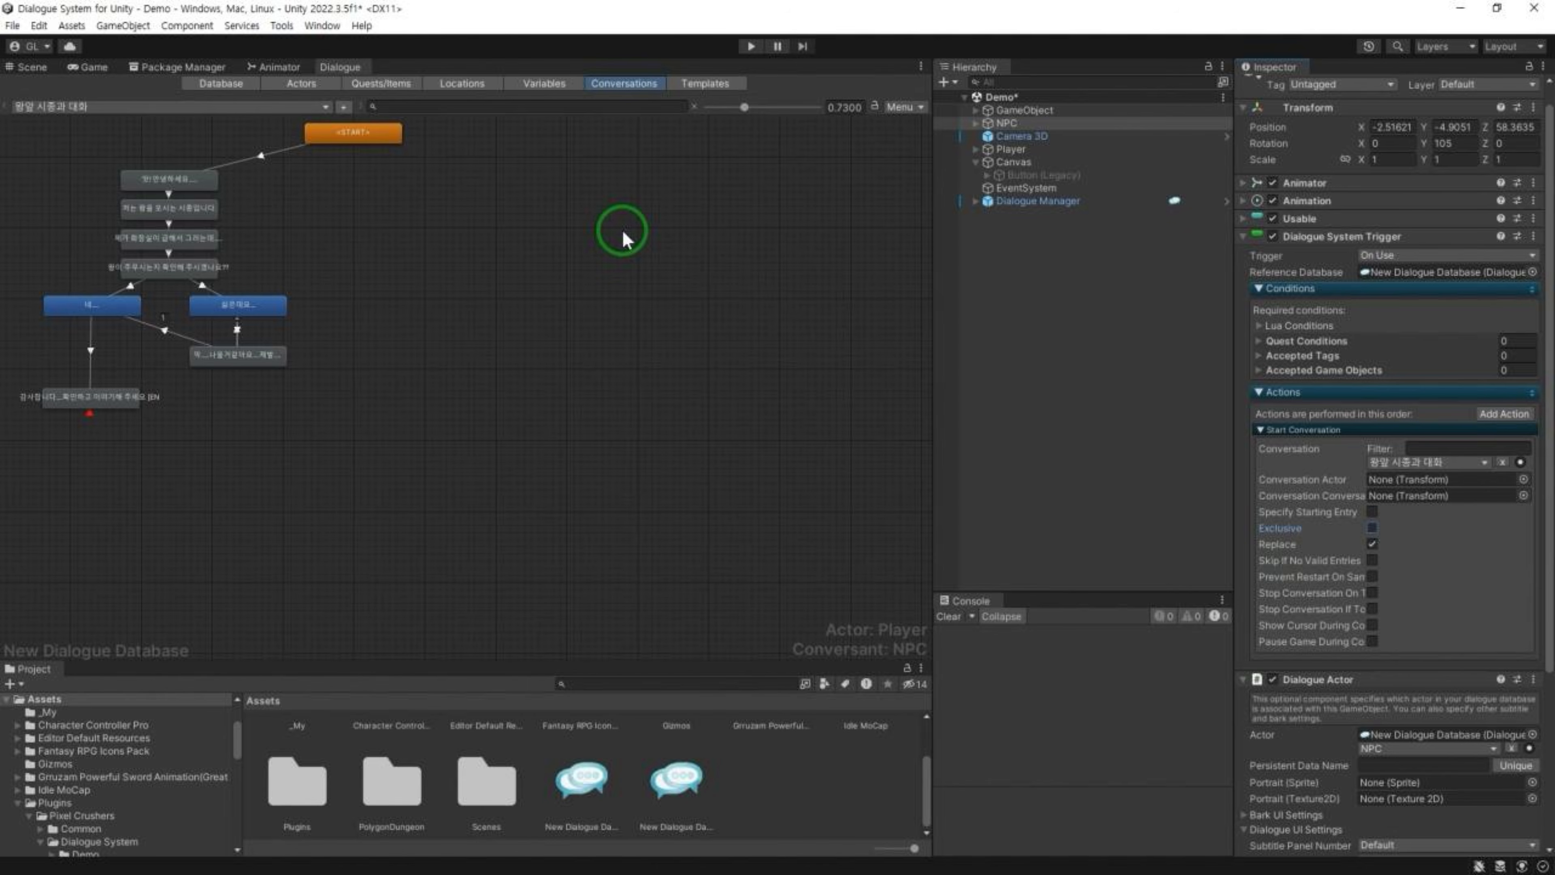
# Step: Run the scene and walk the Player up to the NPC to test the interaction prompt
pyautogui.hotkey('ctrl', 'p')
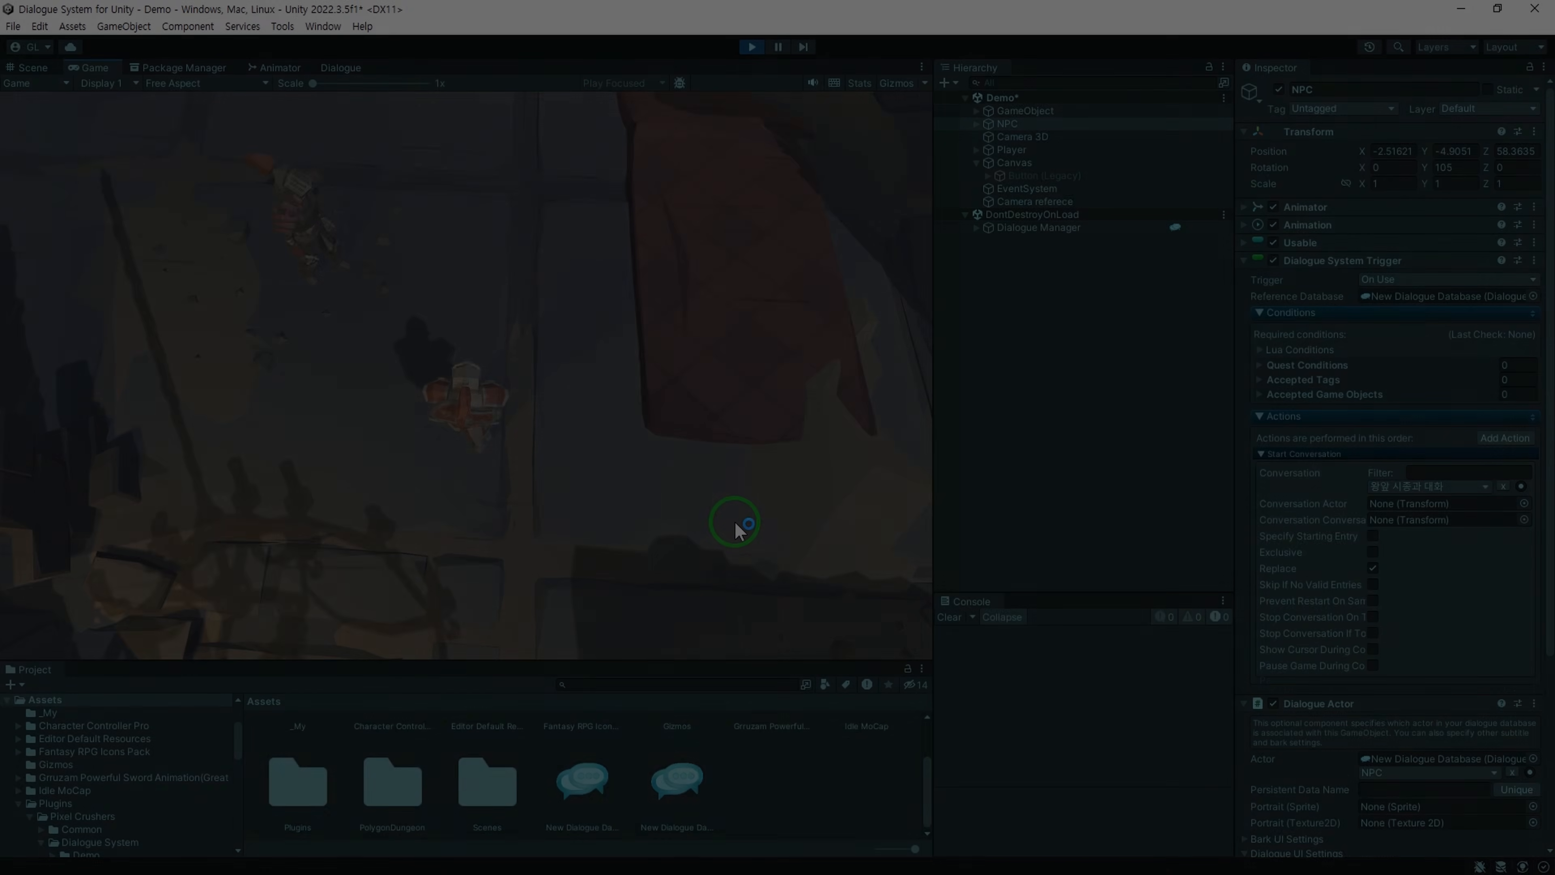
pyautogui.press('w')
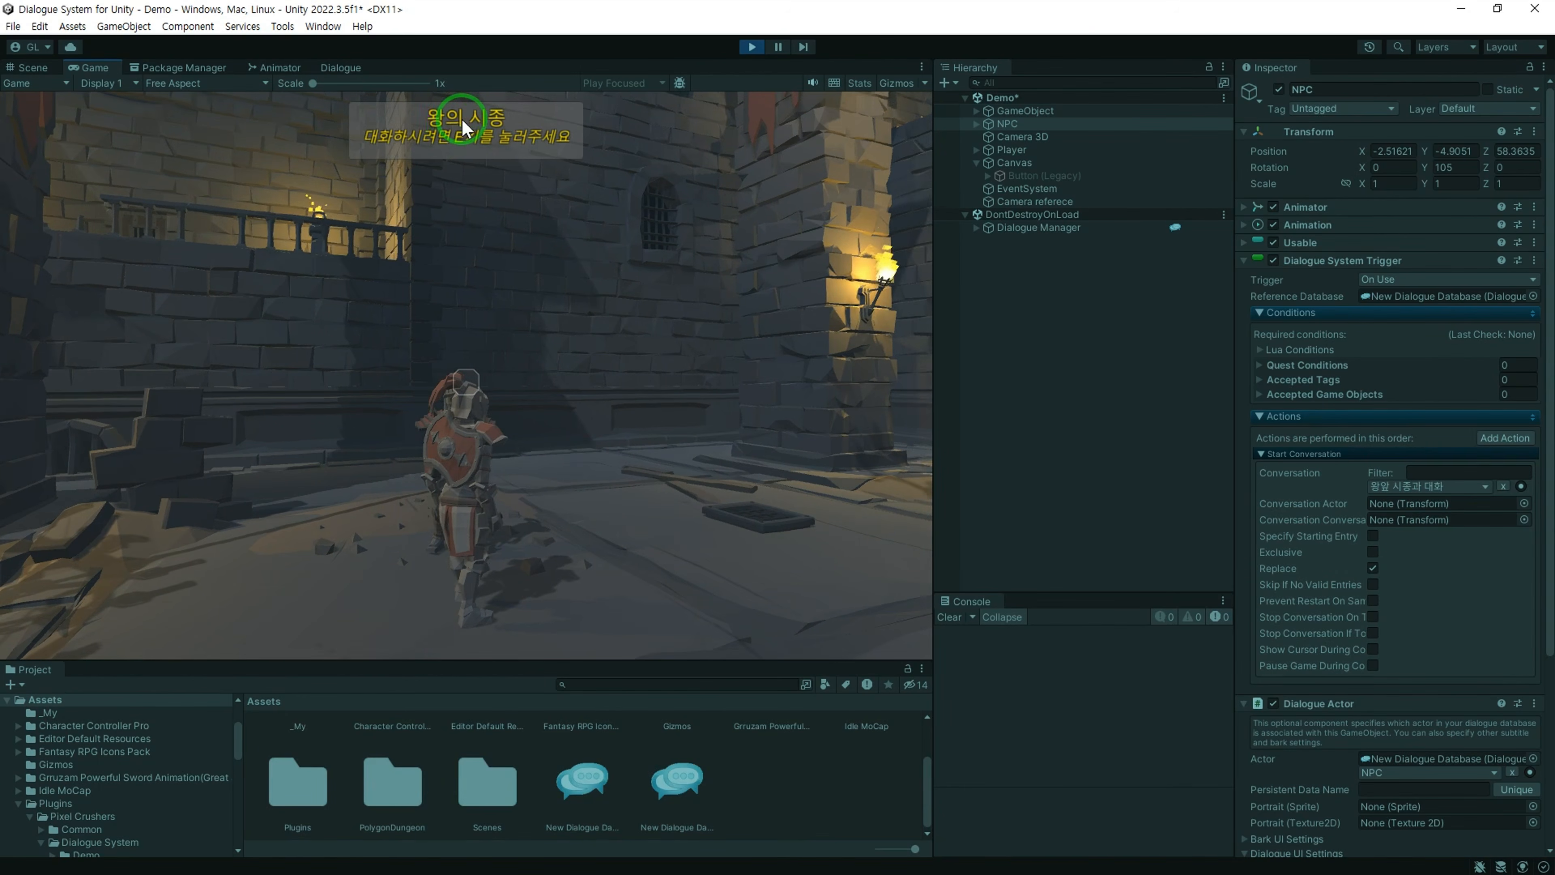
# Step: Check the NPC actor's Display Name in the dialogue database and the Player's Default Use Message against the in-game prompt
pyautogui.click(346, 68)
pyautogui.click(302, 84)
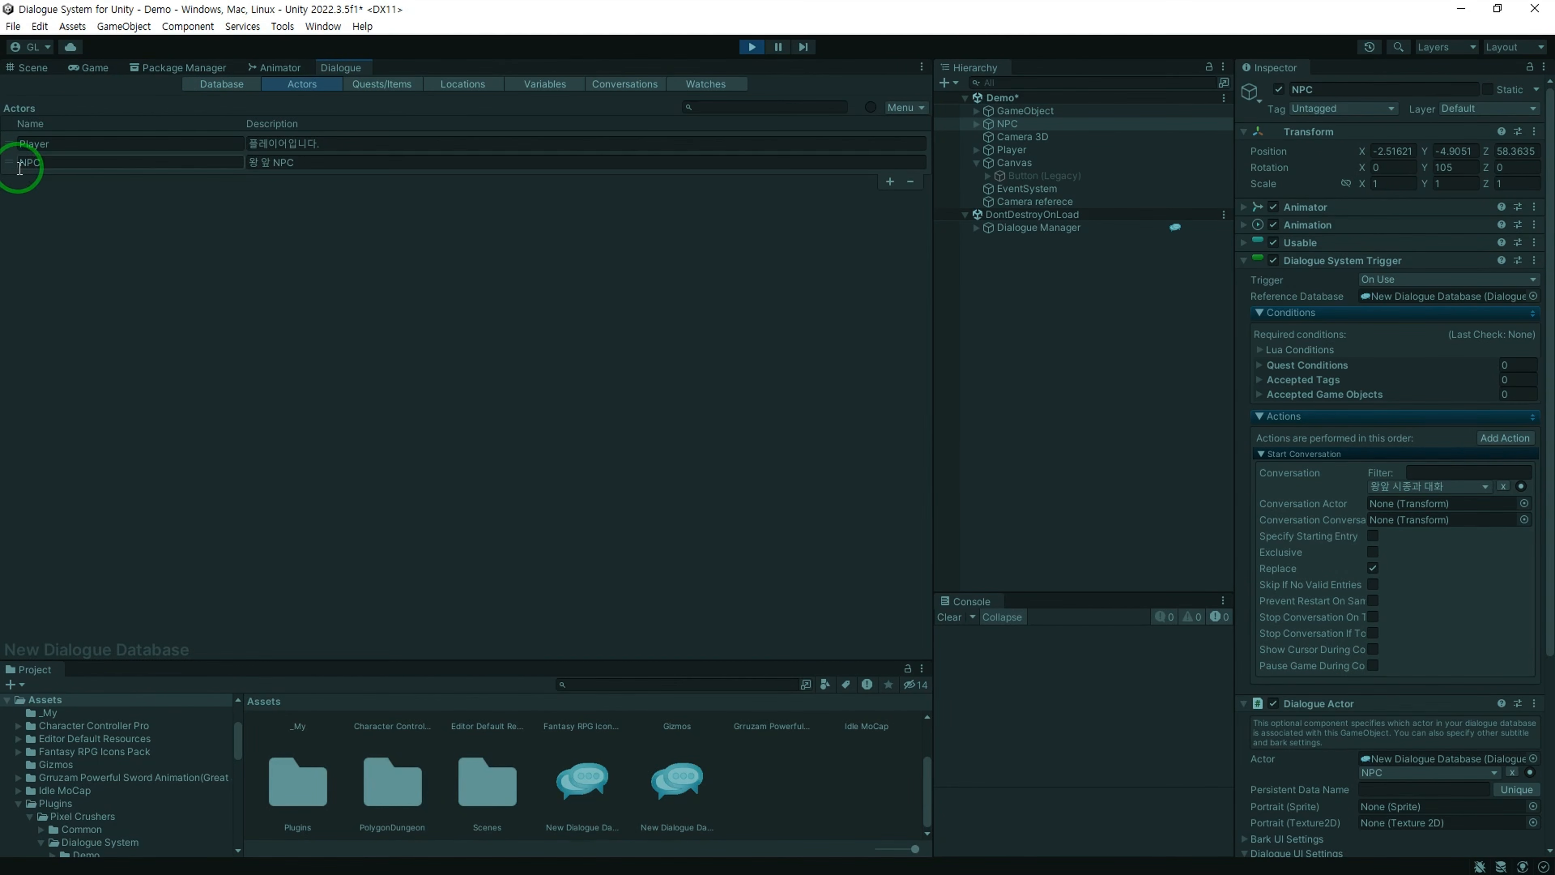
pyautogui.click(18, 162)
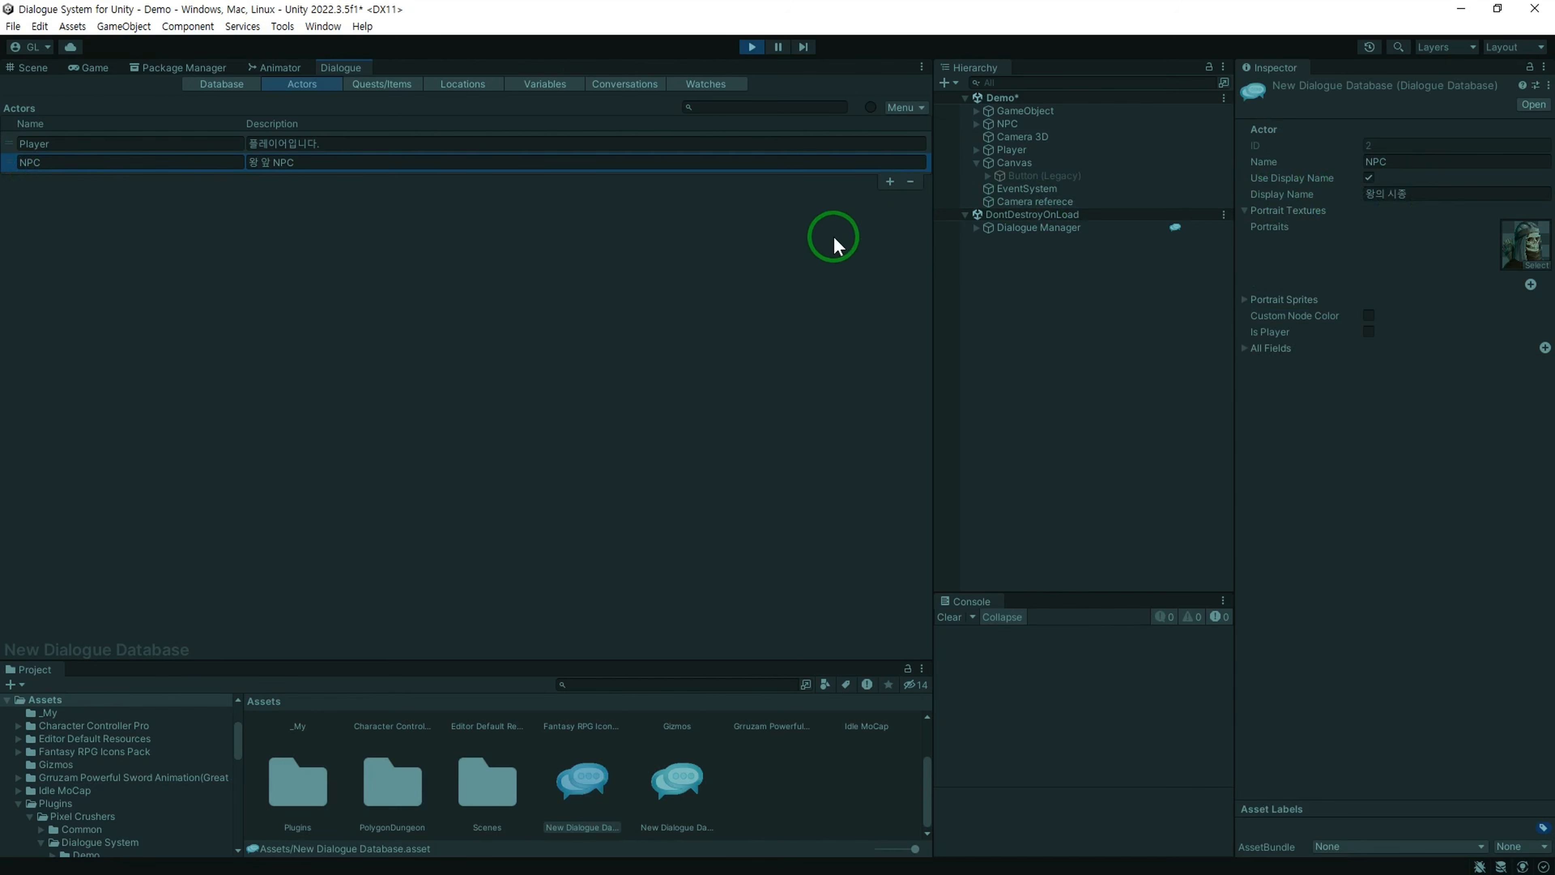
pyautogui.click(89, 67)
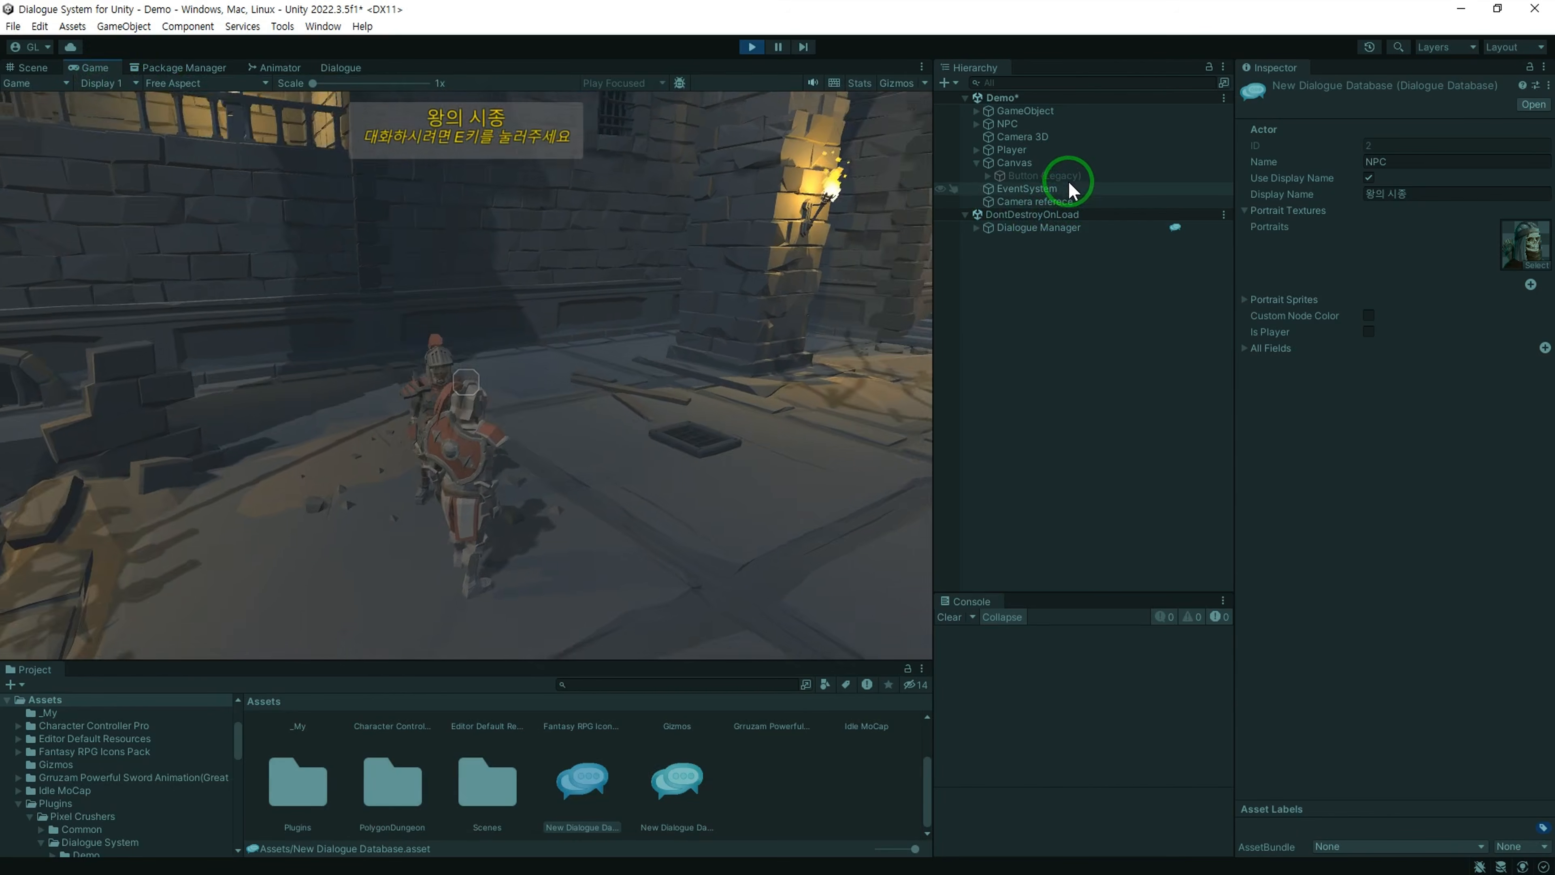
pyautogui.click(1022, 150)
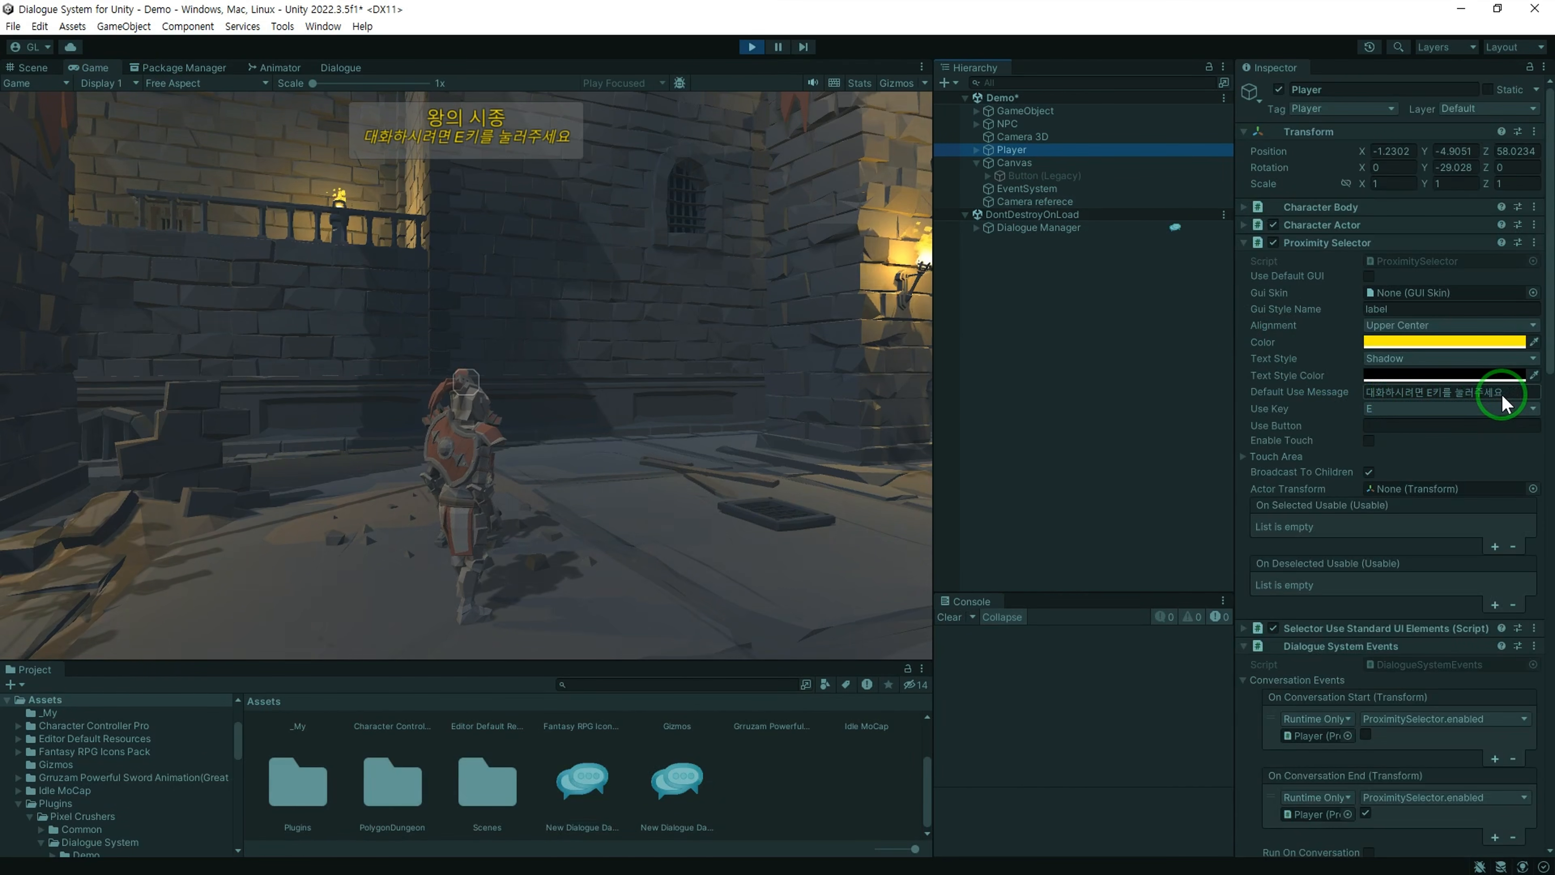
# Step: Talk to the NPC in Play mode, answering "싫은데요..." twice and finally "네...." to test both response branches
pyautogui.click(611, 501)
pyautogui.press('e')
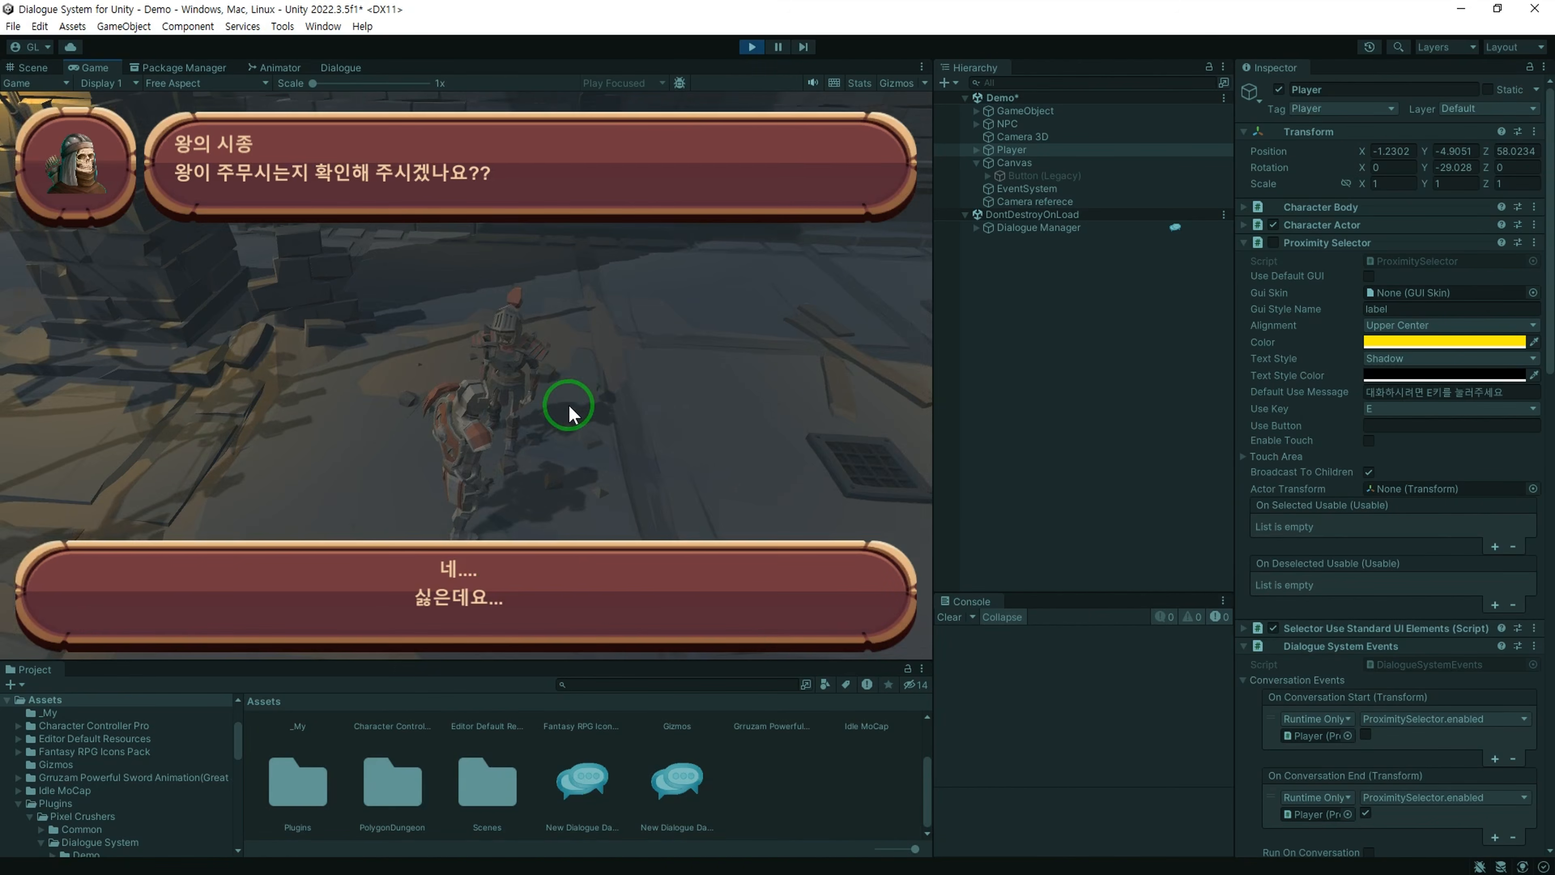
pyautogui.click(493, 594)
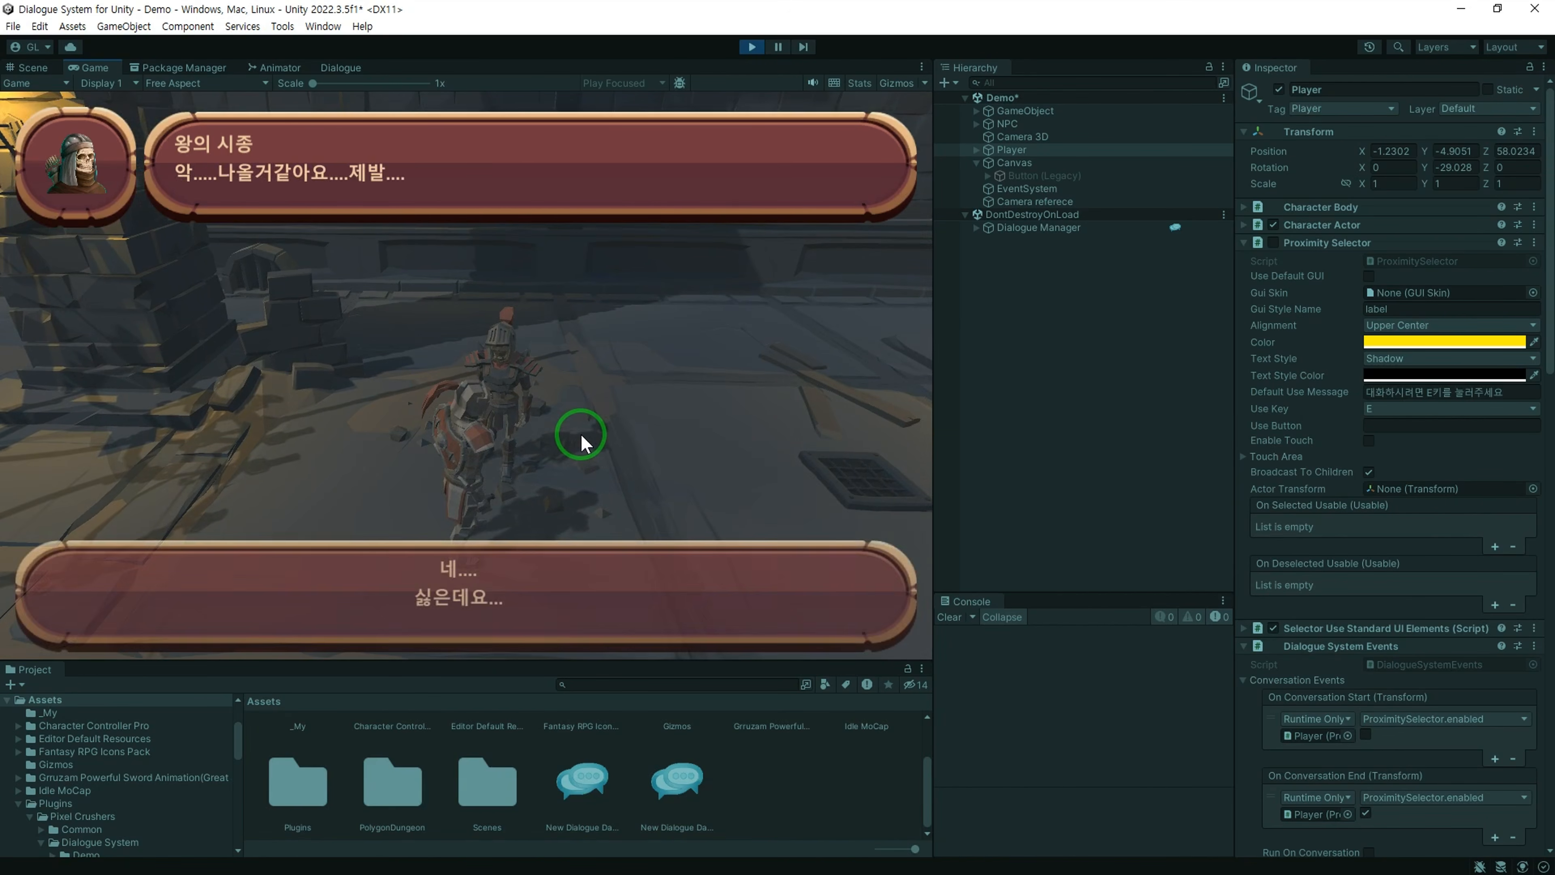
pyautogui.click(511, 593)
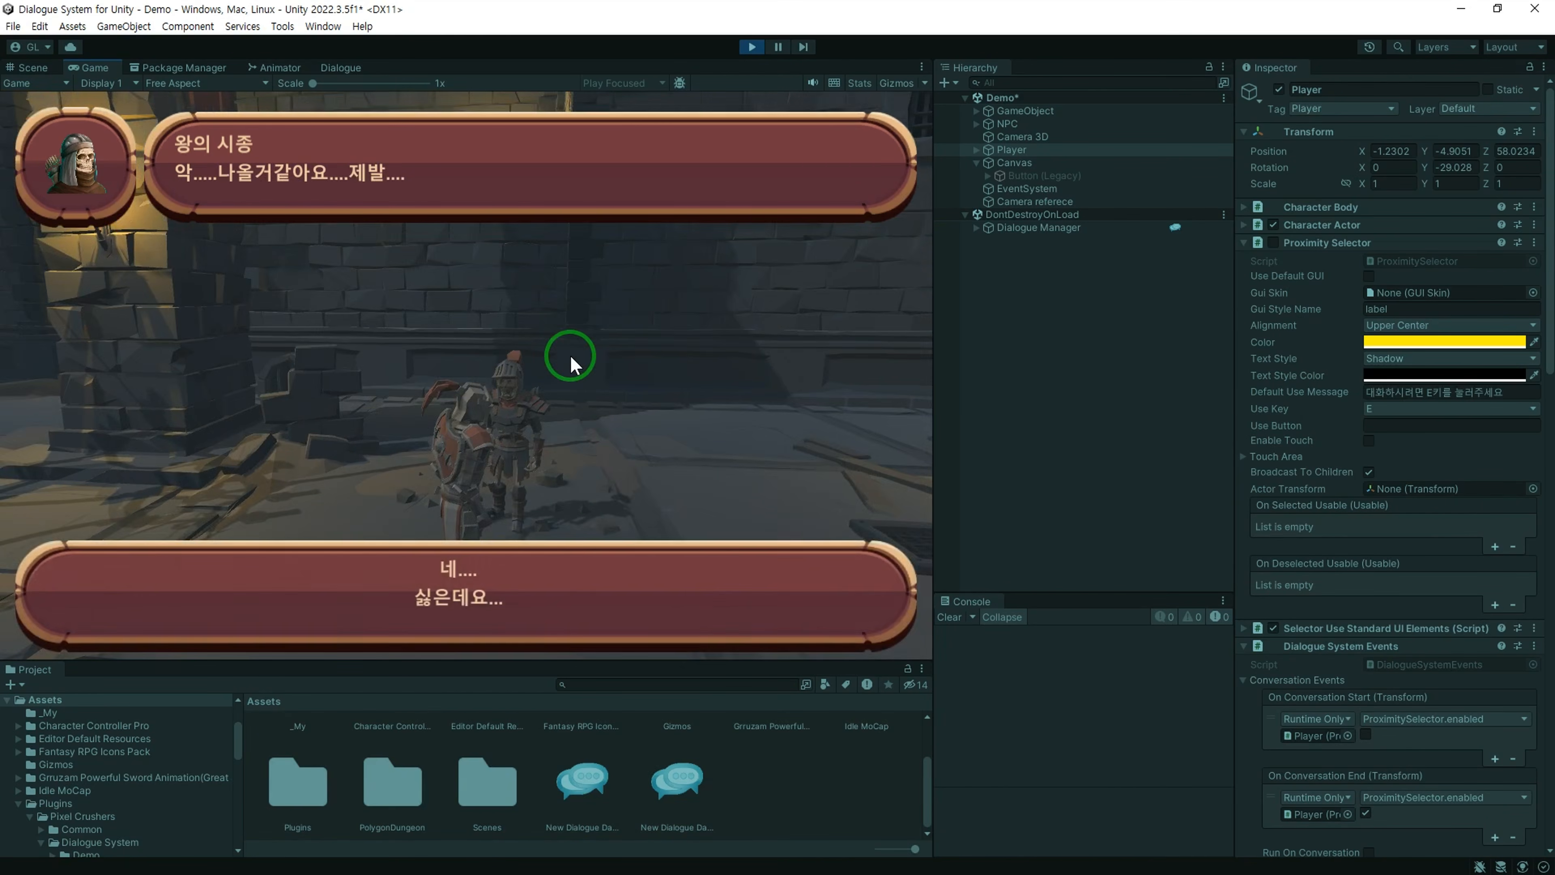
pyautogui.click(521, 564)
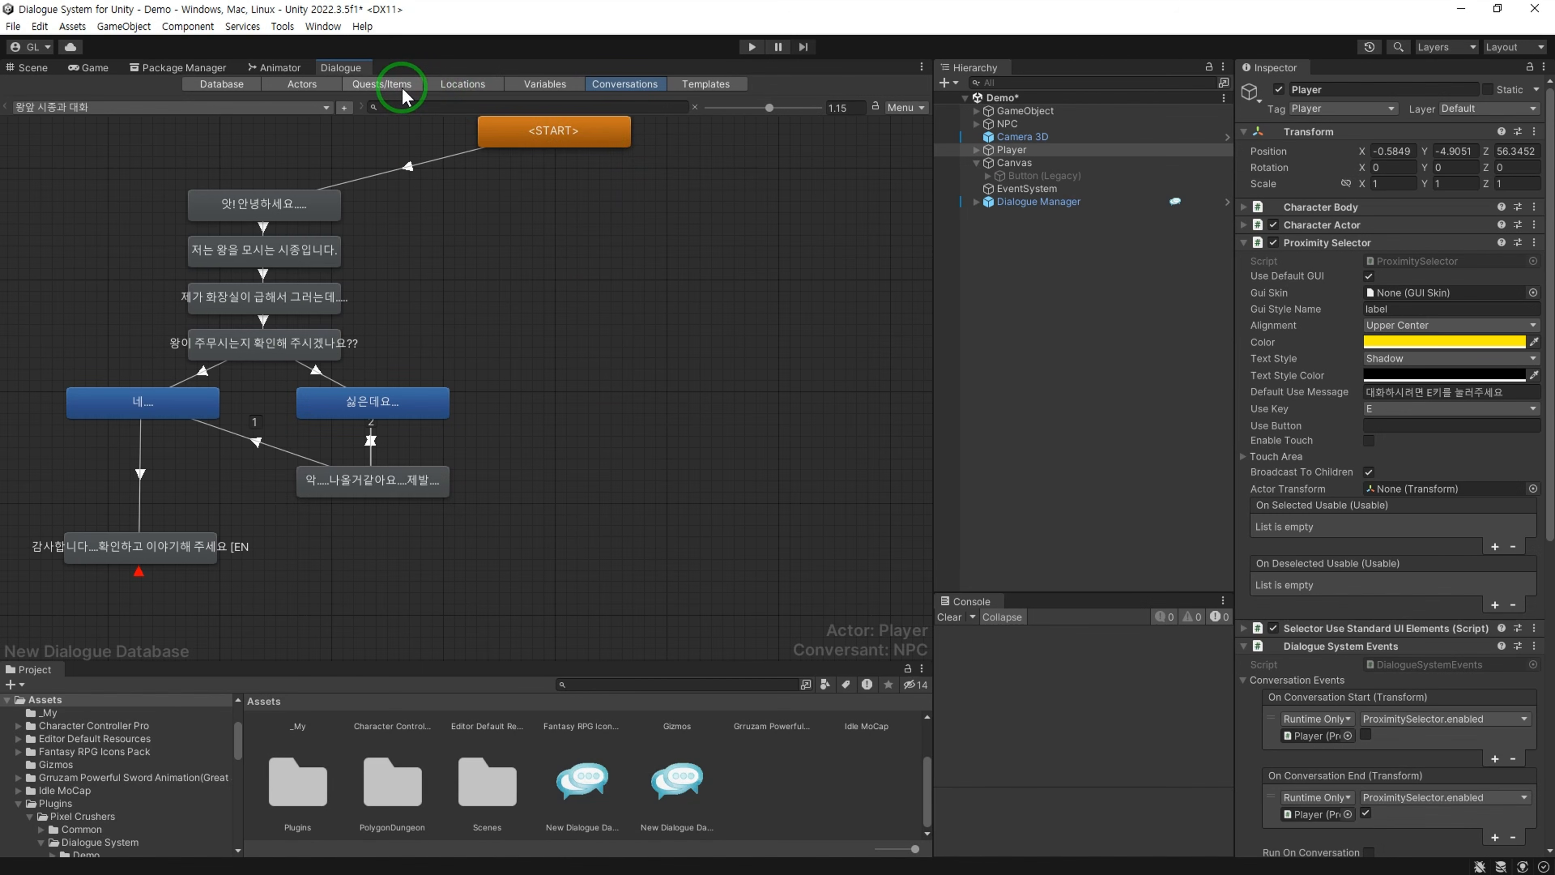
# Step: Add a new quest to the dialogue database and name it "왕이 자는지 확인하기"
pyautogui.click(402, 86)
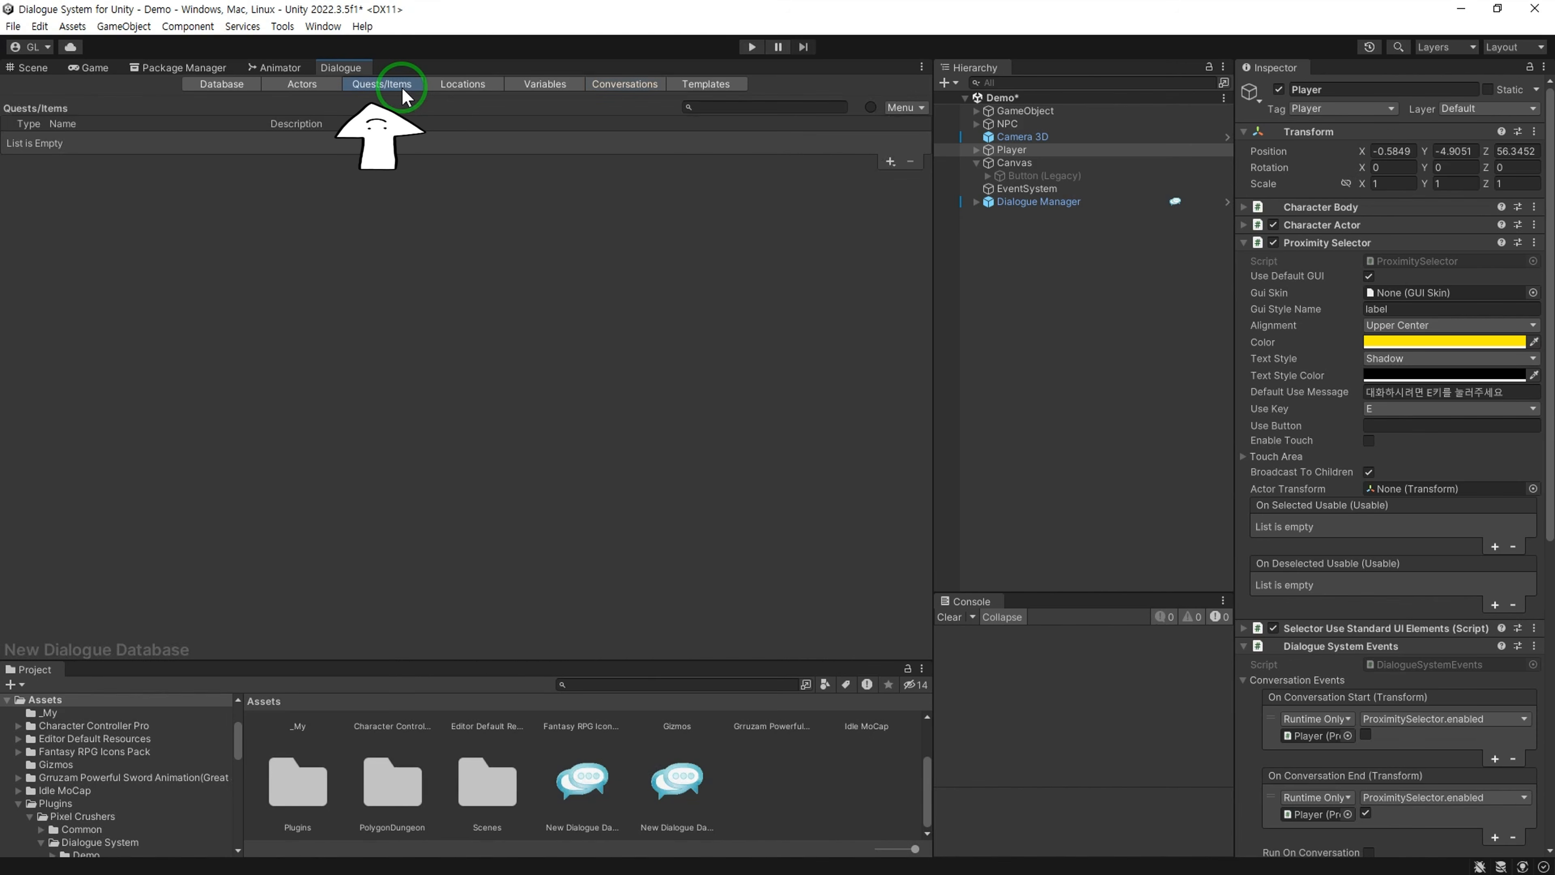
pyautogui.click(890, 161)
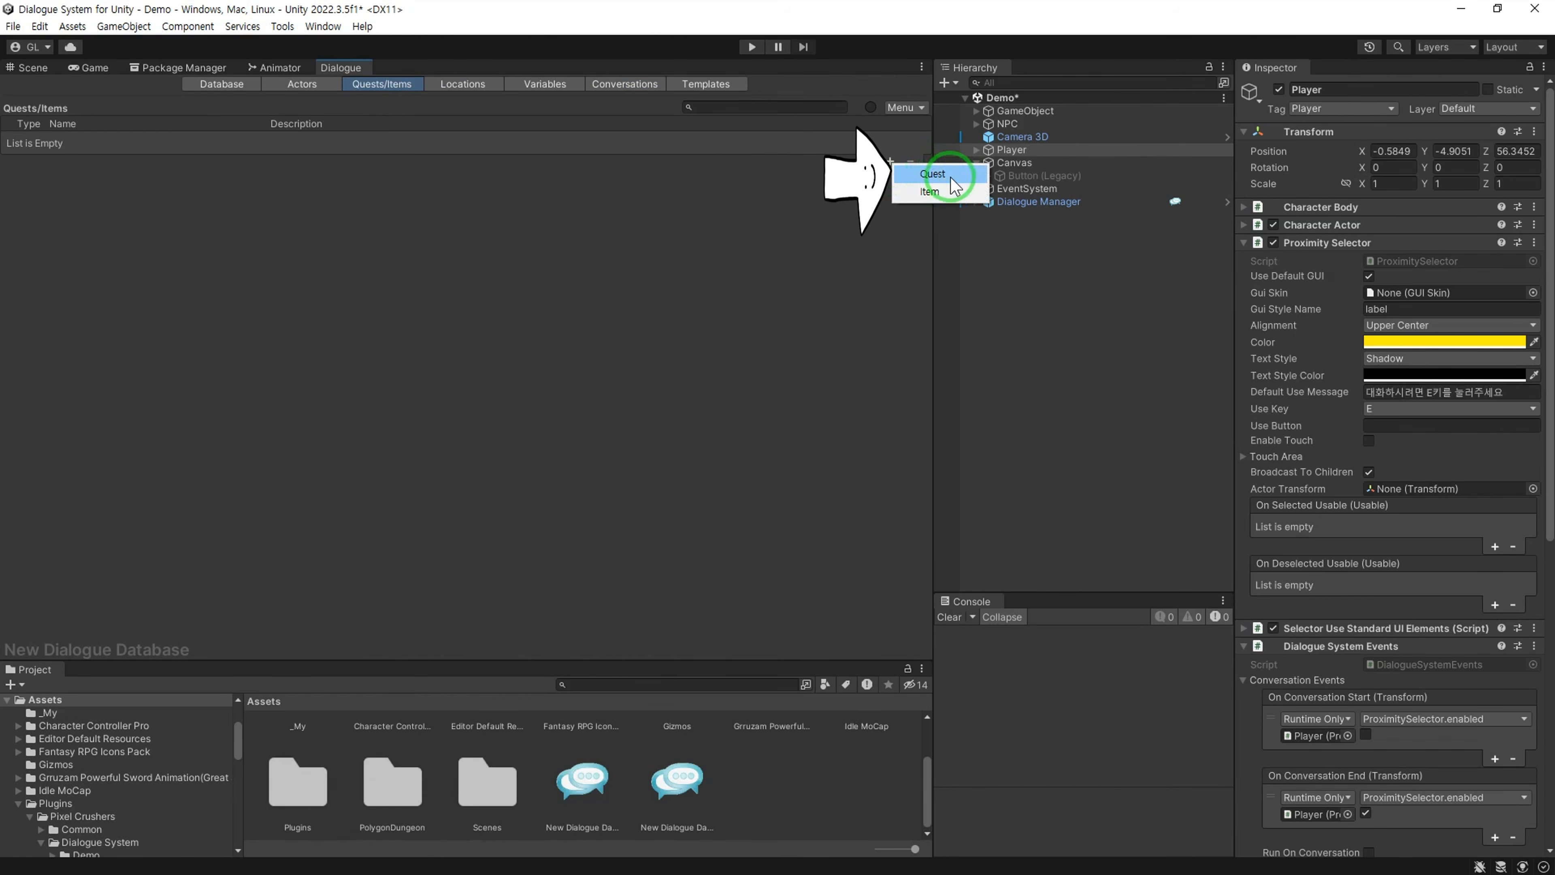
pyautogui.click(908, 175)
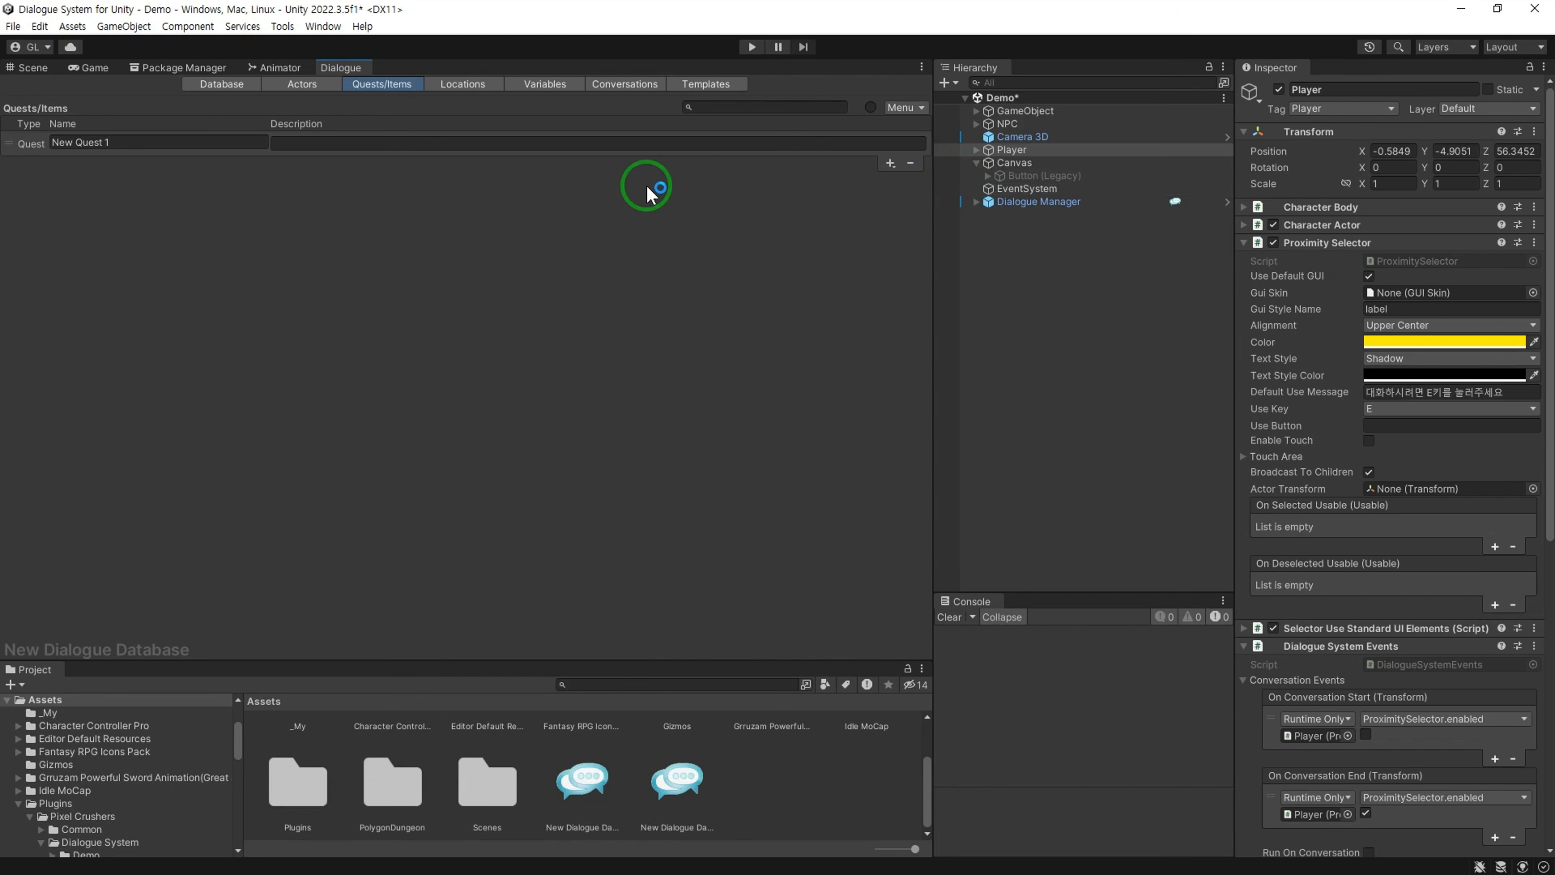
pyautogui.click(142, 142)
pyautogui.write('왕')
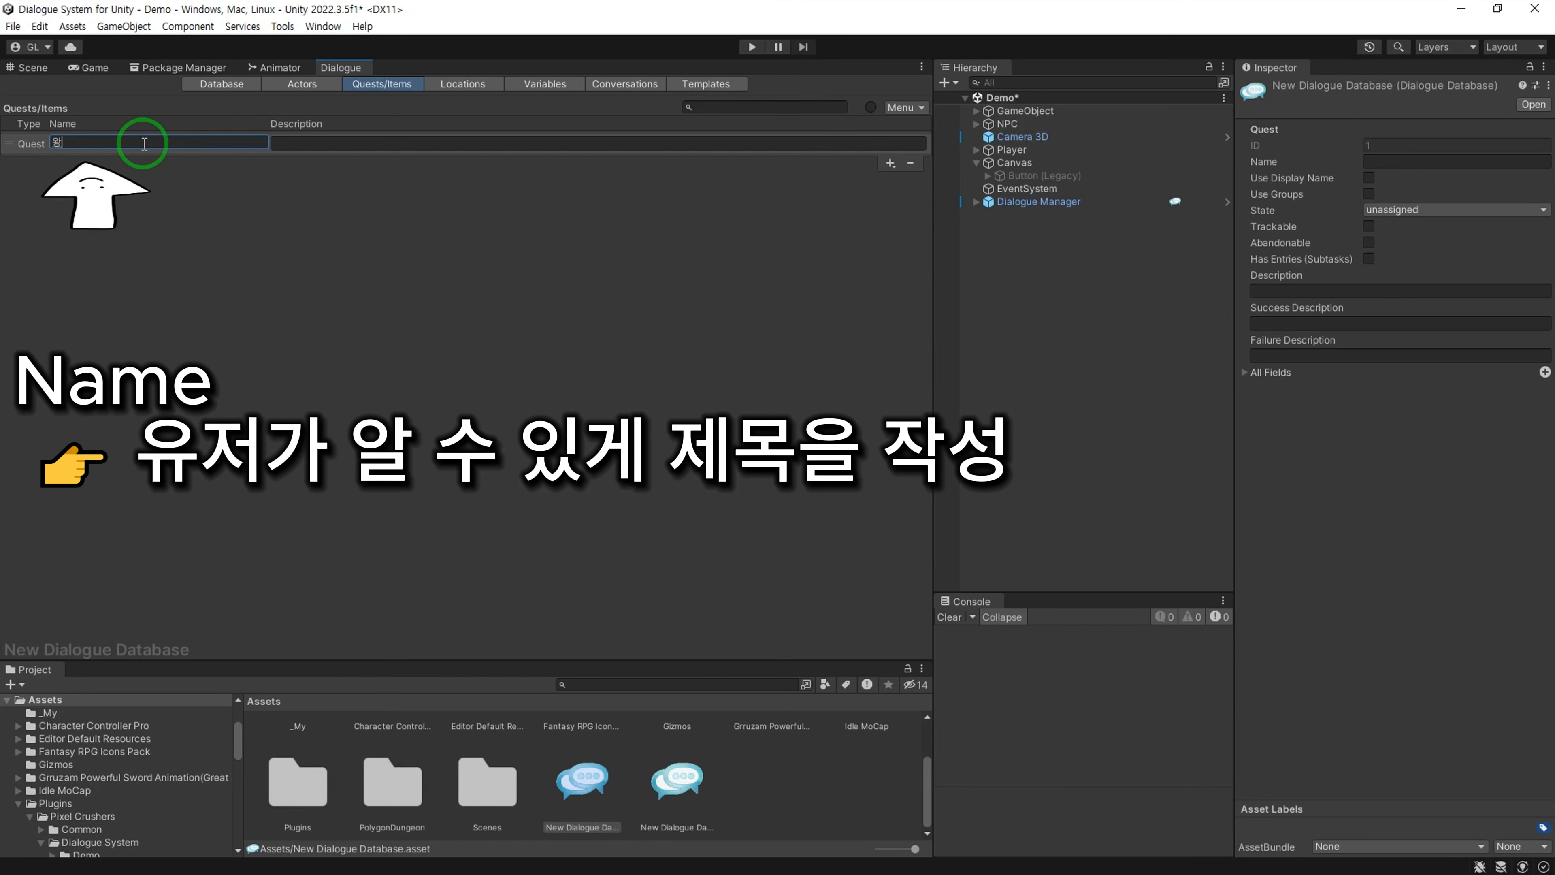
pyautogui.write('이 자느')
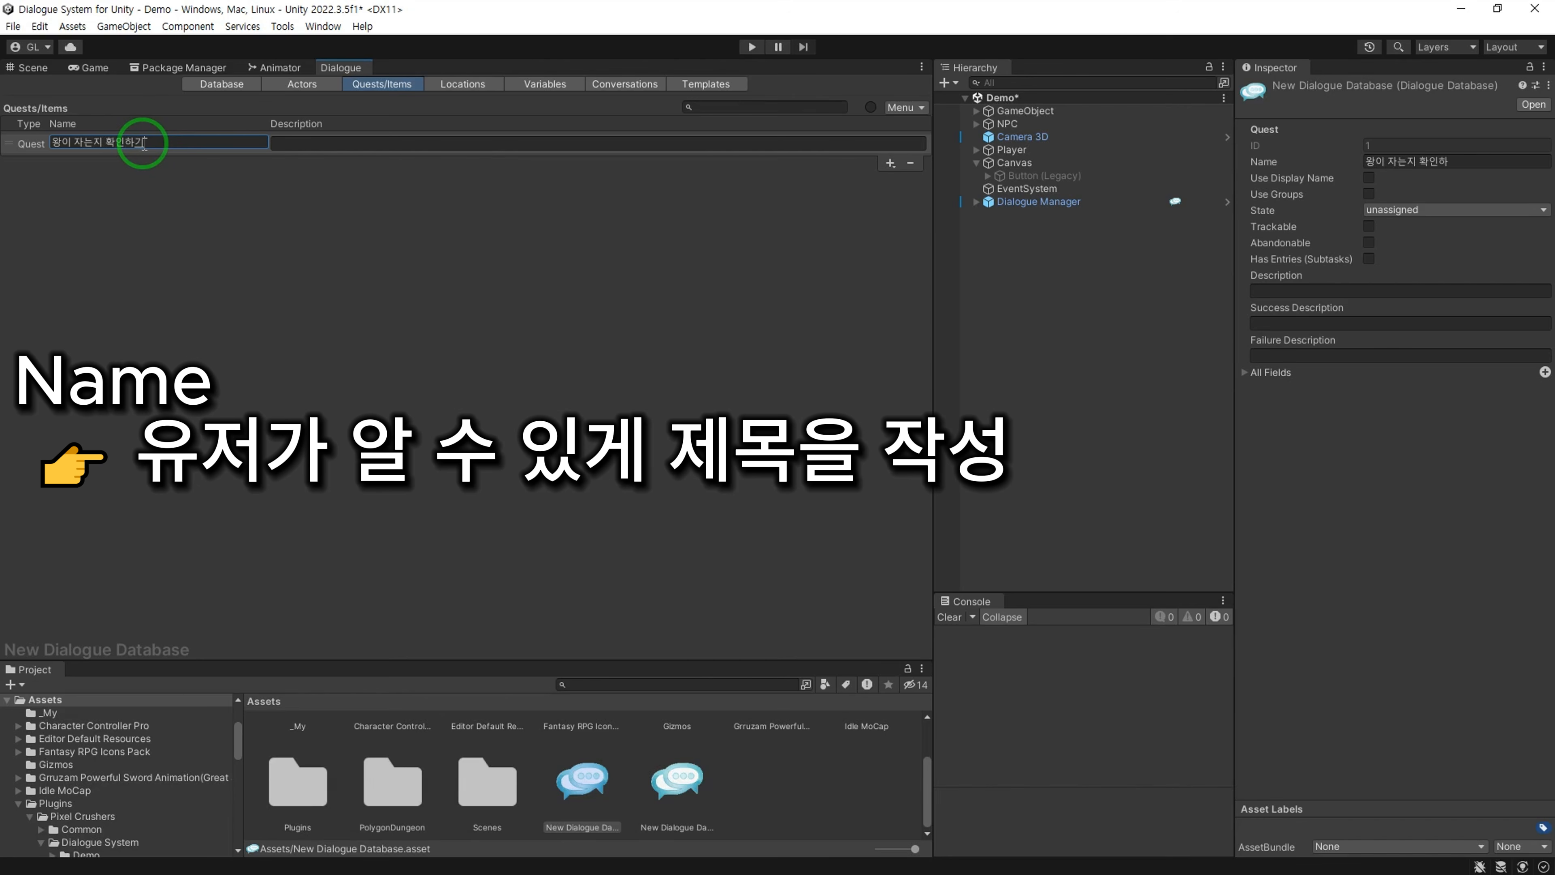
# Step: Set the quest's Description to "왕 앞으로가서 자는지 확인하자" and its Success Description to "자는지 확인 완료!"
pyautogui.click(332, 142)
pyautogui.write('왕이')
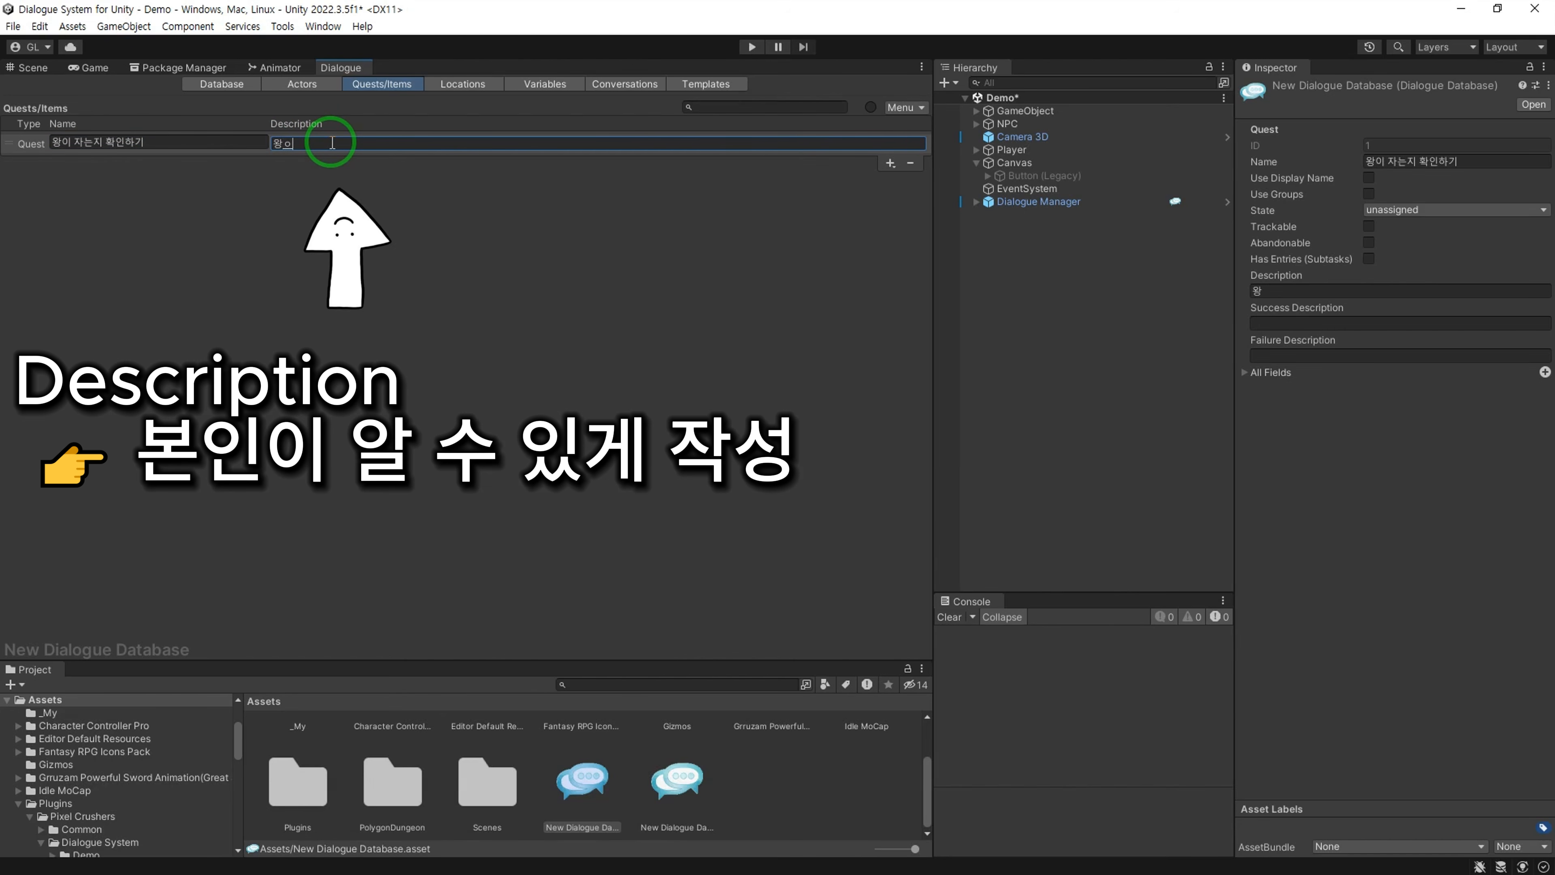
pyautogui.write('앞으로가서 재')
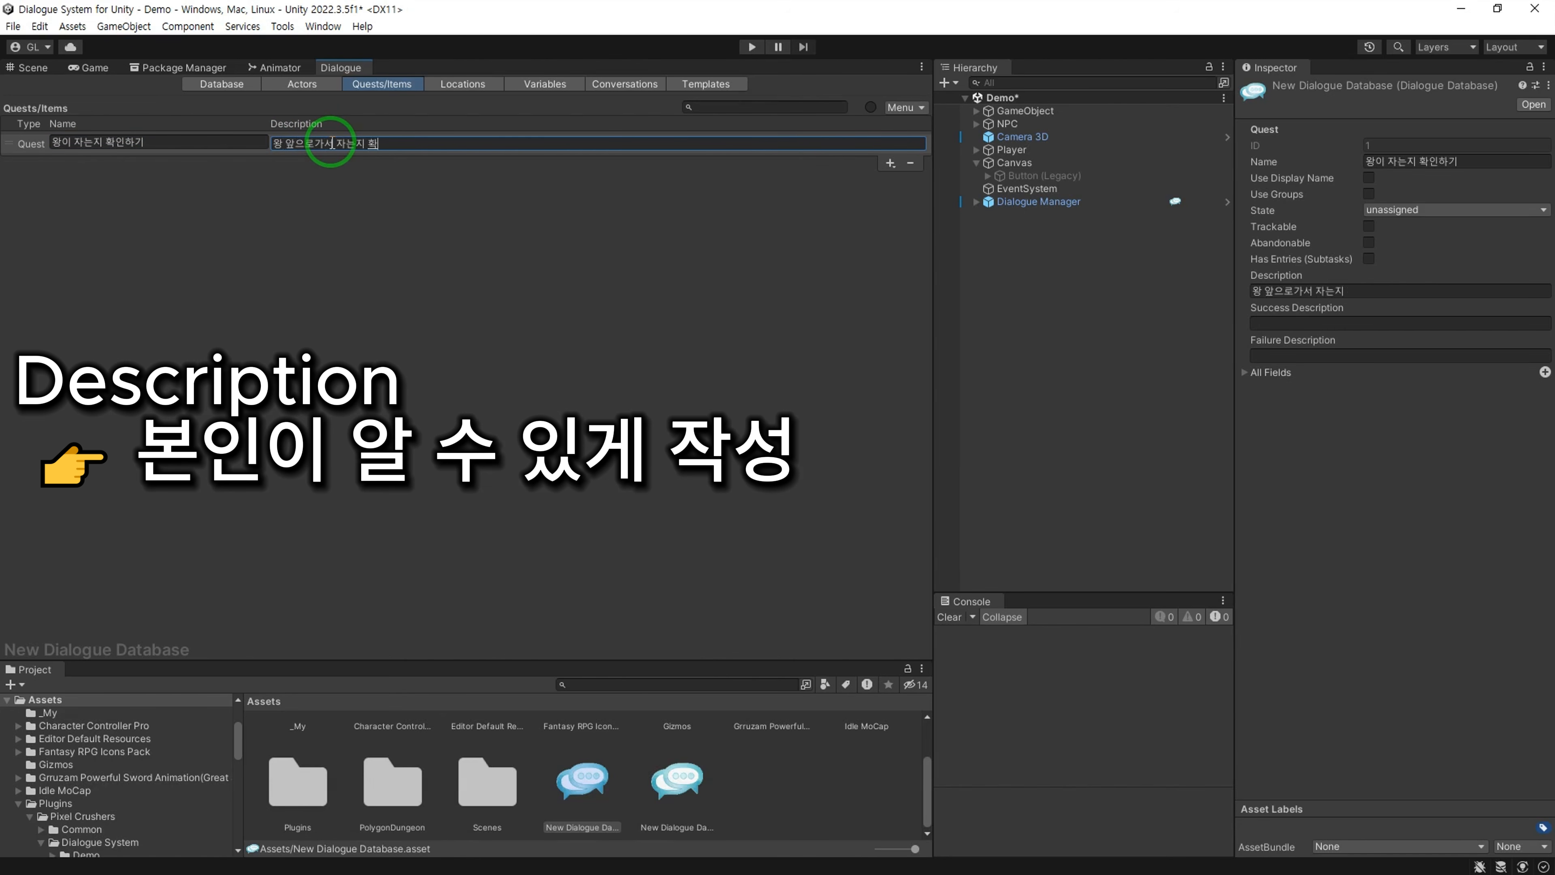
pyautogui.write('인하자')
pyautogui.click(1347, 322)
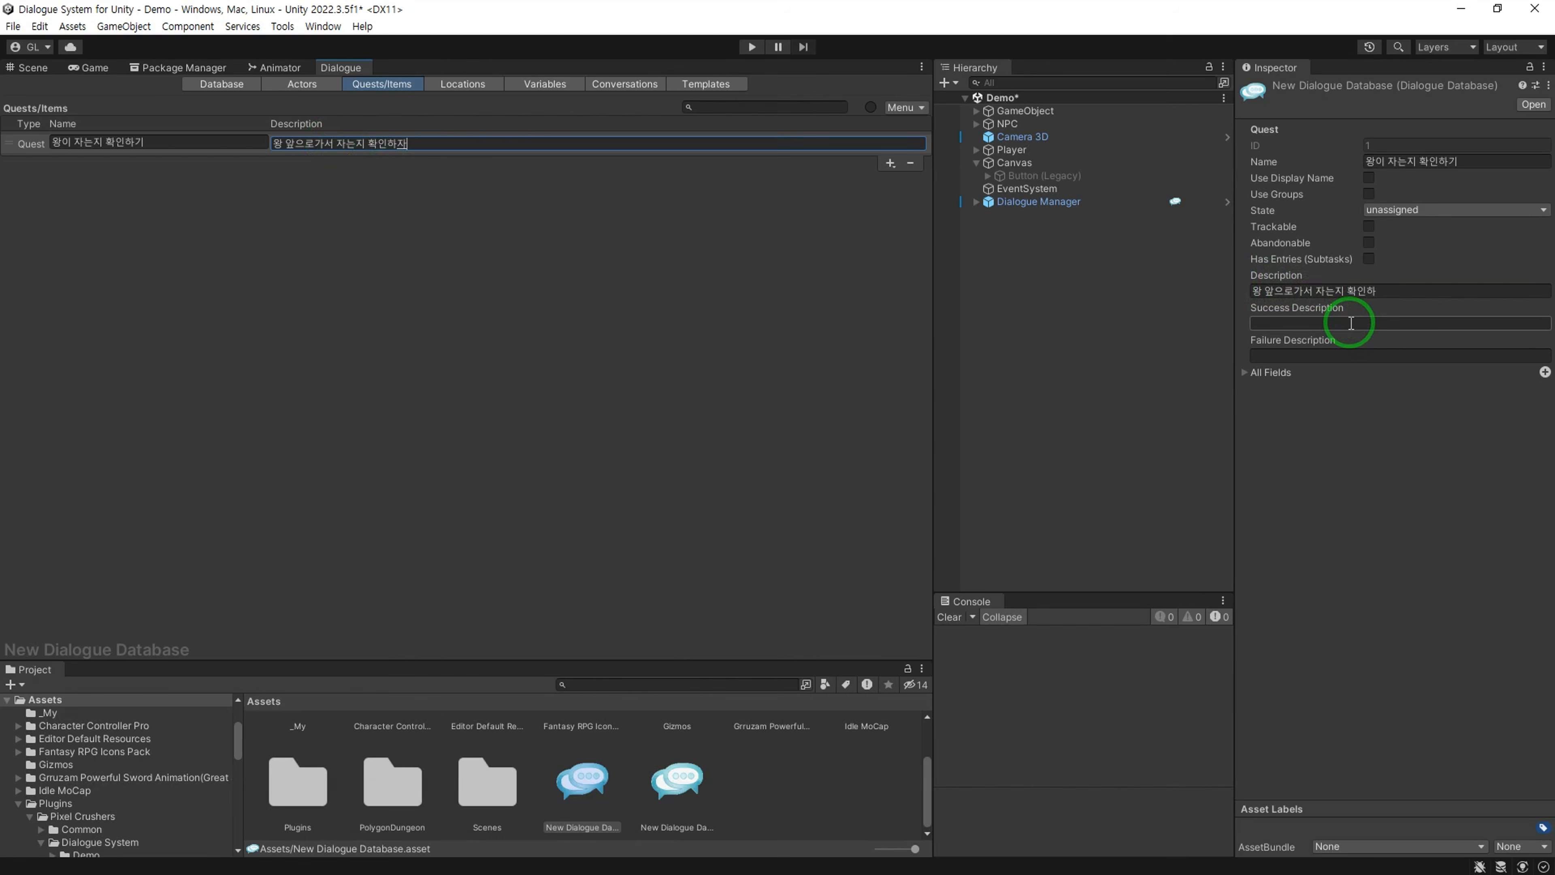
pyautogui.write('자는지 확인 완료!')
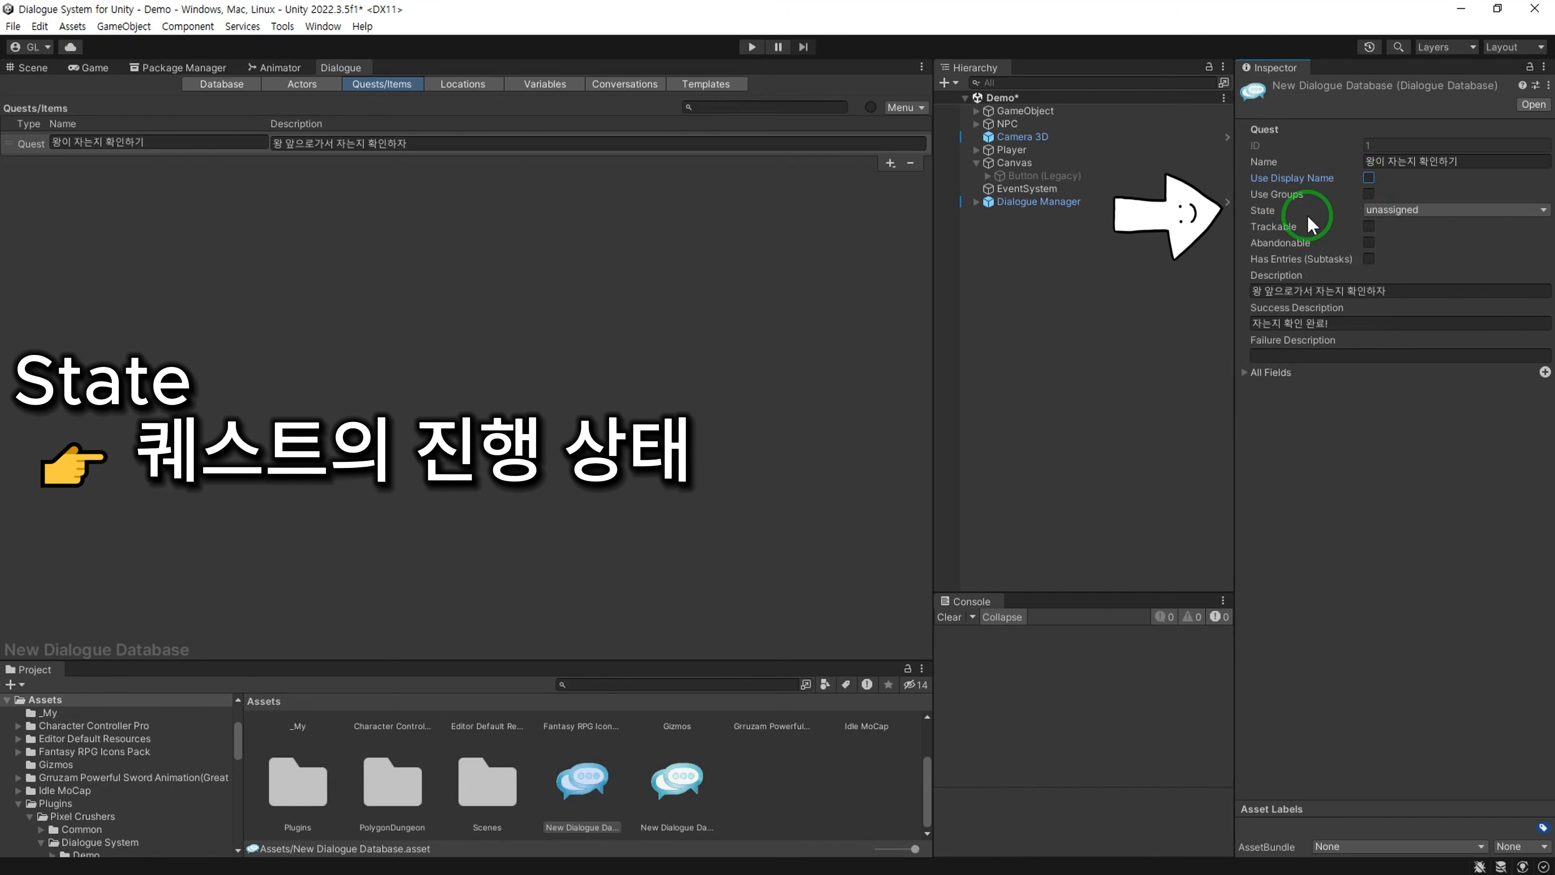
# Step: Keep the quest's State as unassigned and enable Trackable and Track on Start
pyautogui.click(1402, 209)
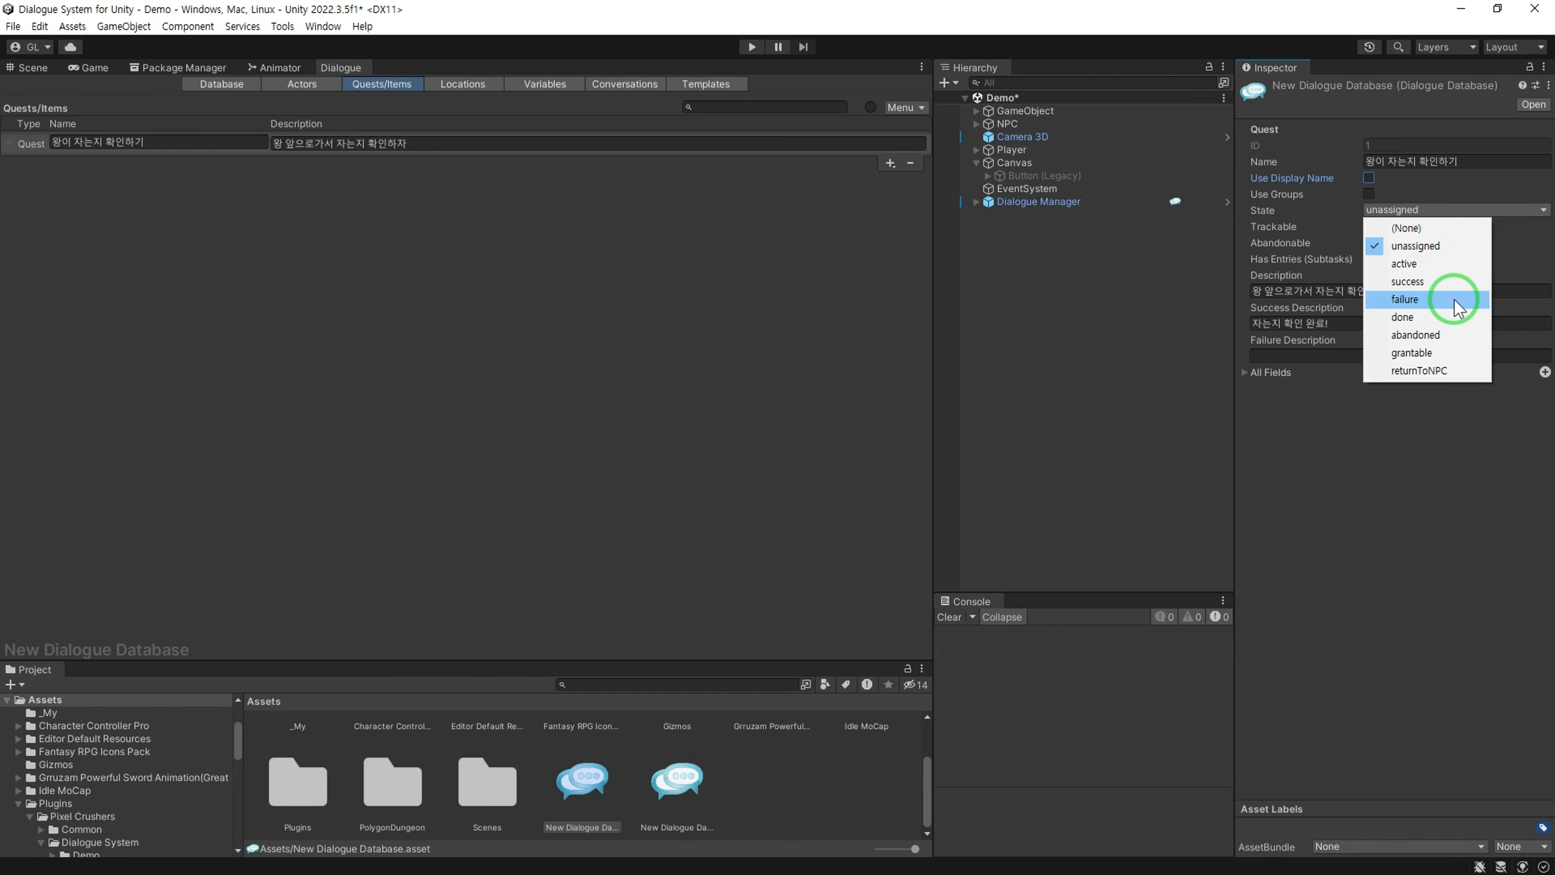
pyautogui.click(1446, 245)
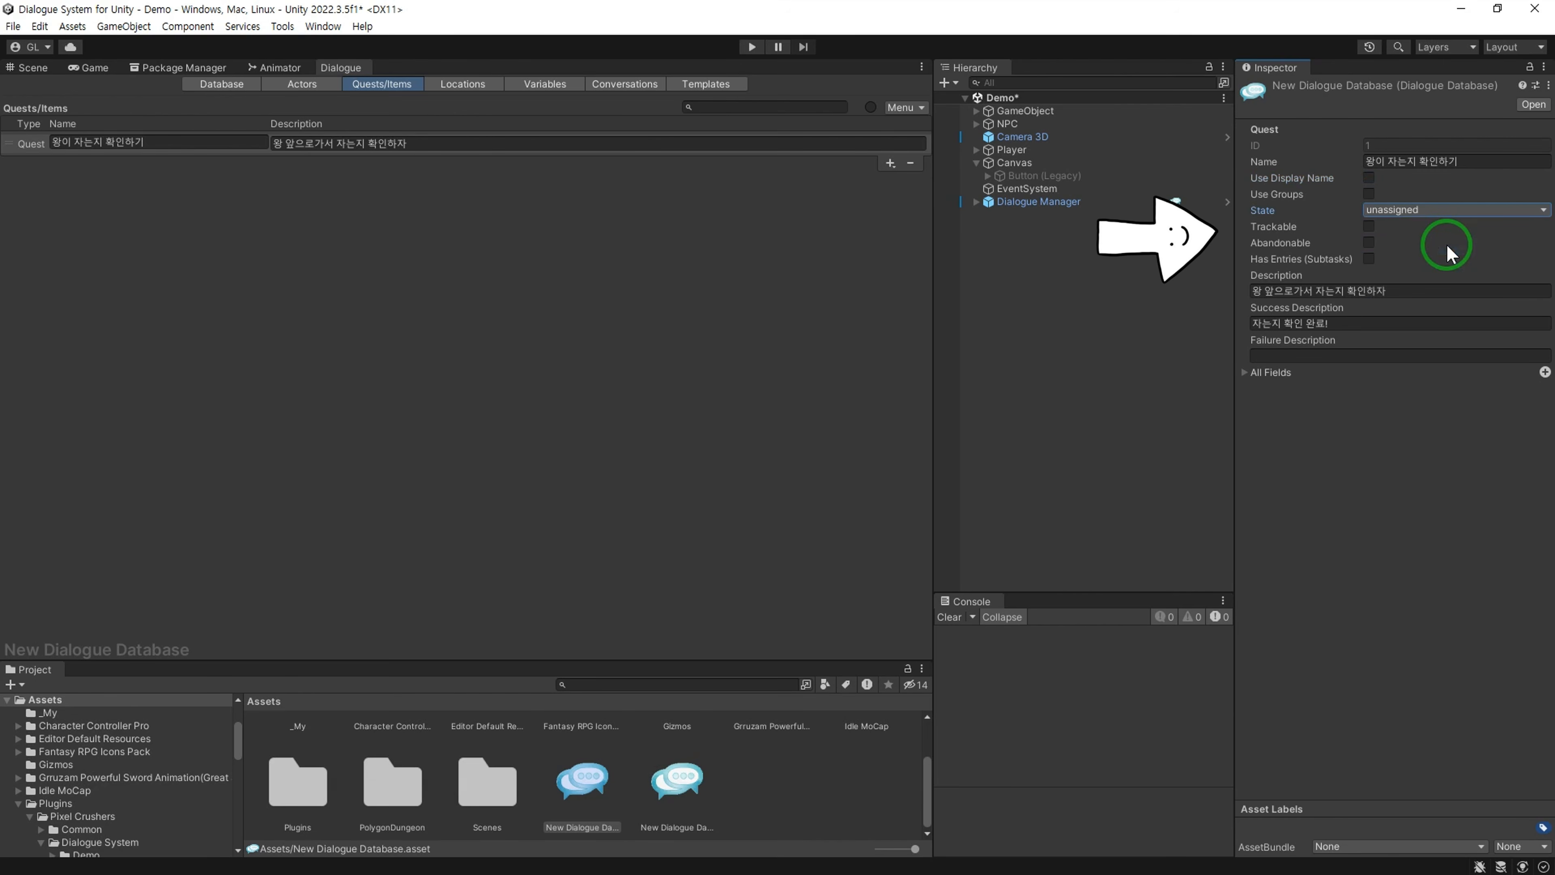
pyautogui.click(1369, 227)
pyautogui.click(1369, 243)
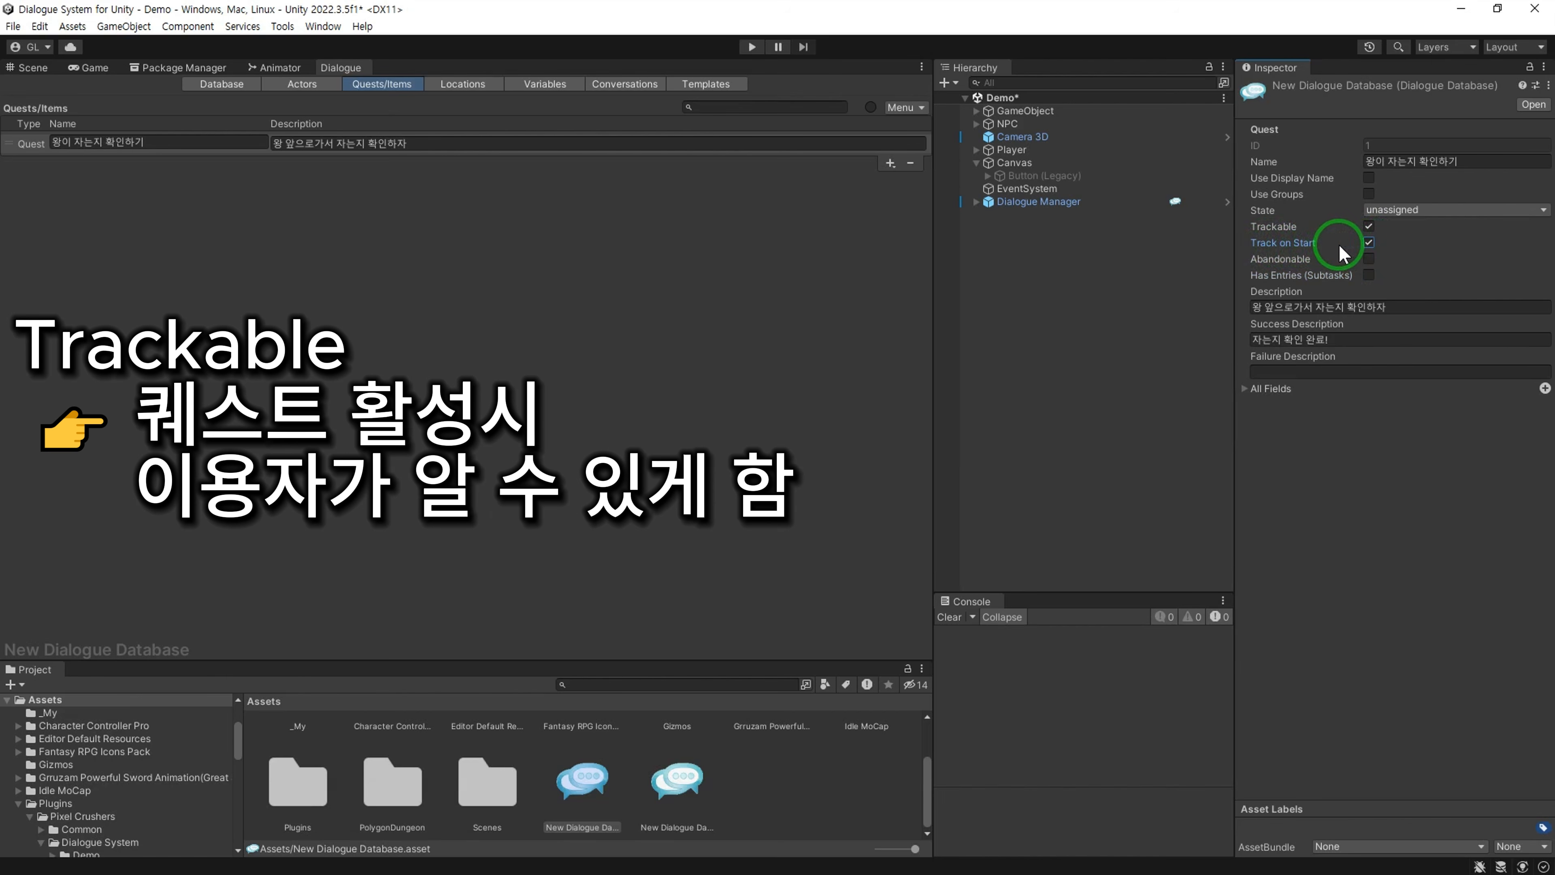
pyautogui.moveTo(1311, 242)
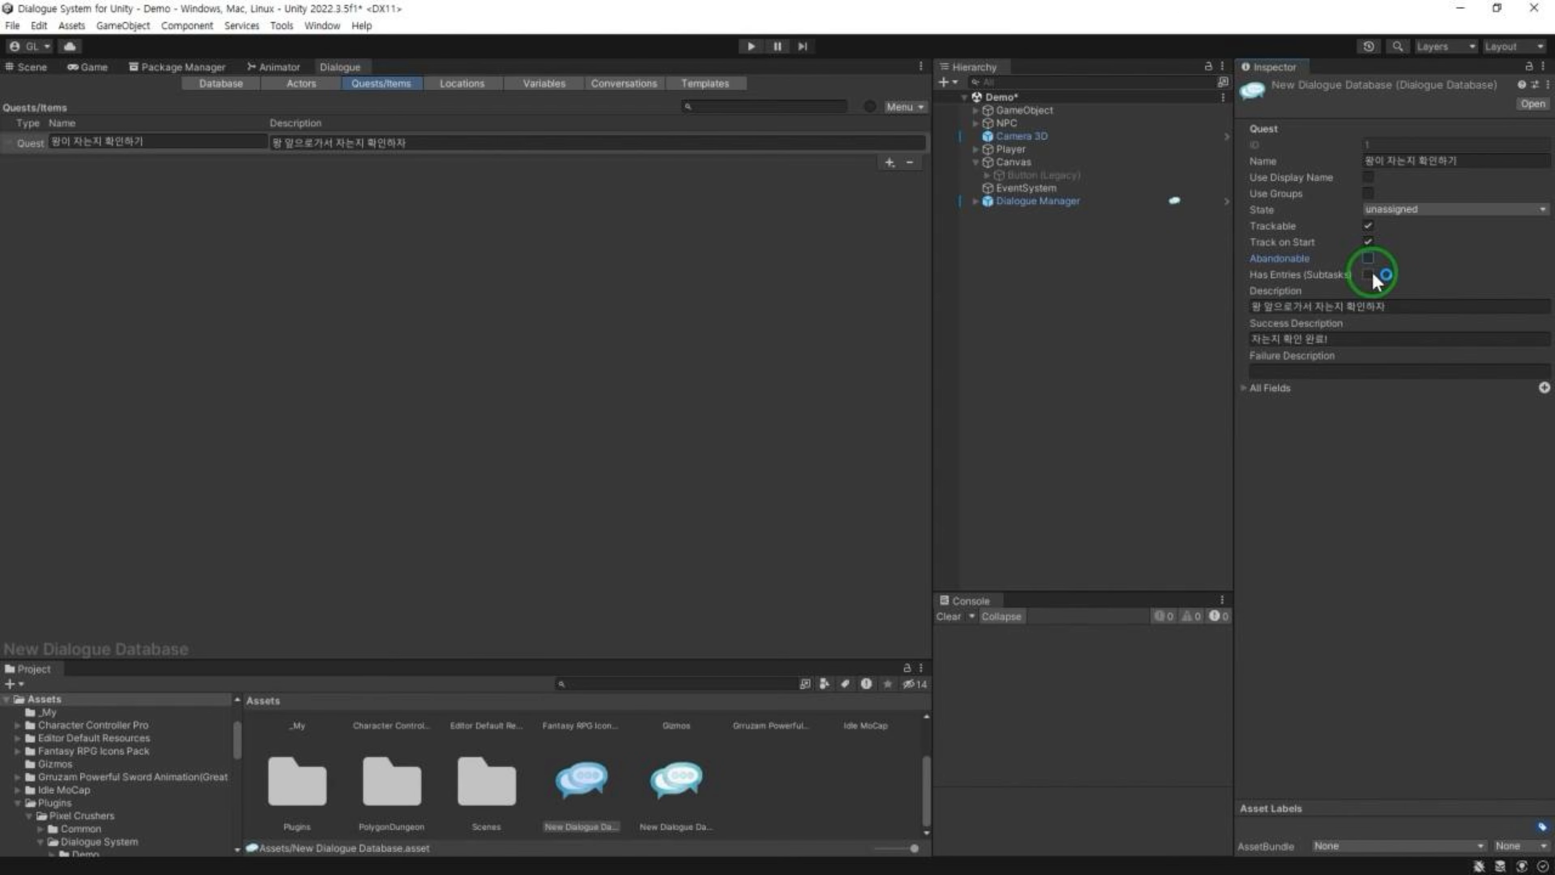
# Step: Enable Has Entries (Subtasks) for the quest and add one new quest entry
pyautogui.click(1369, 274)
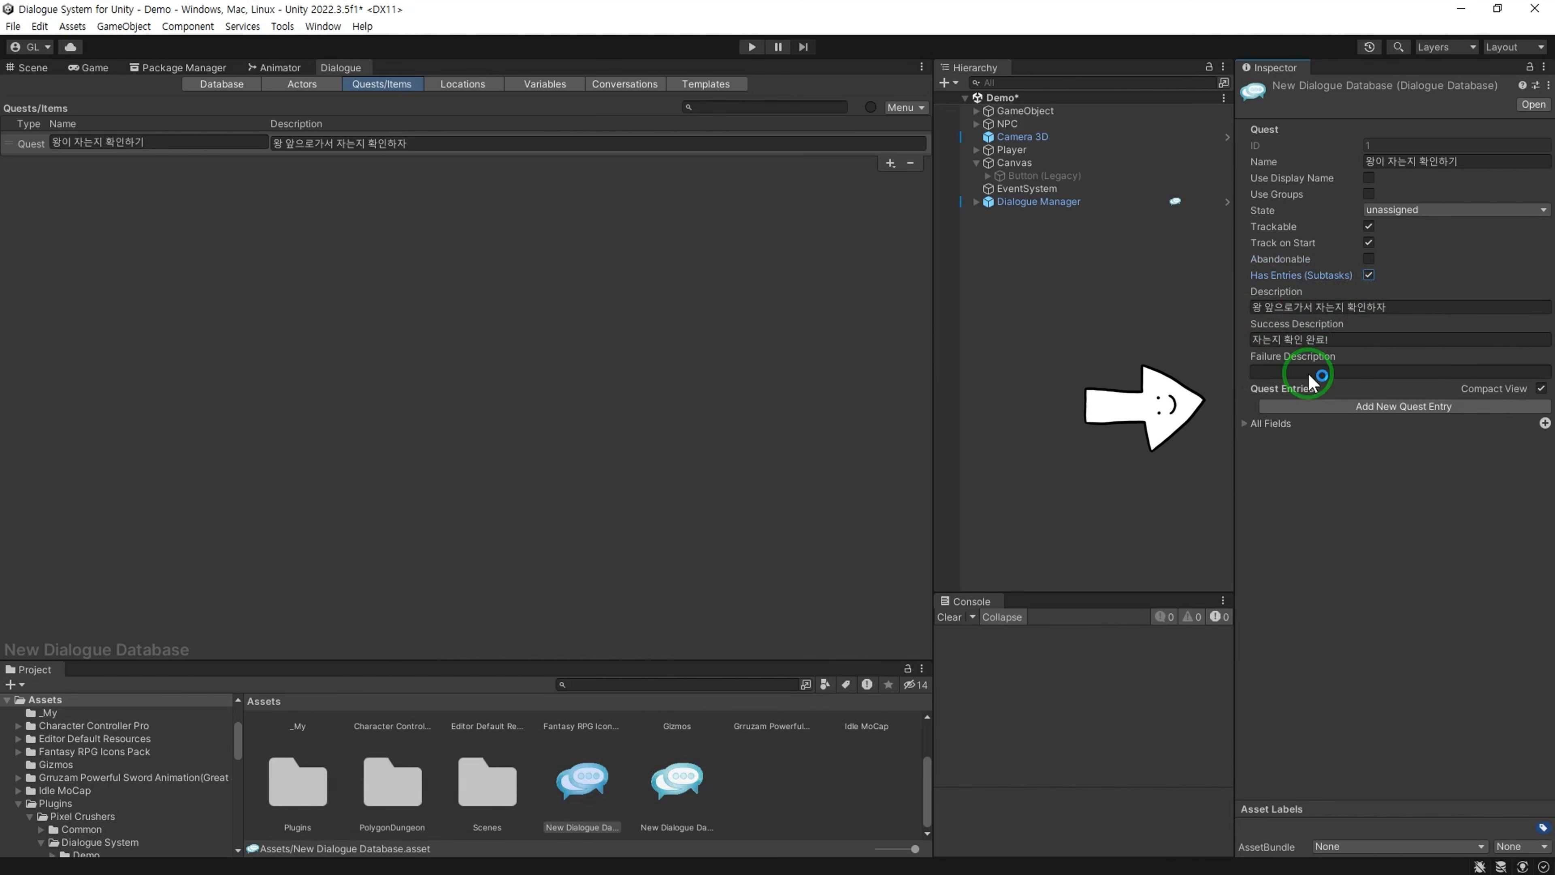
pyautogui.click(1356, 408)
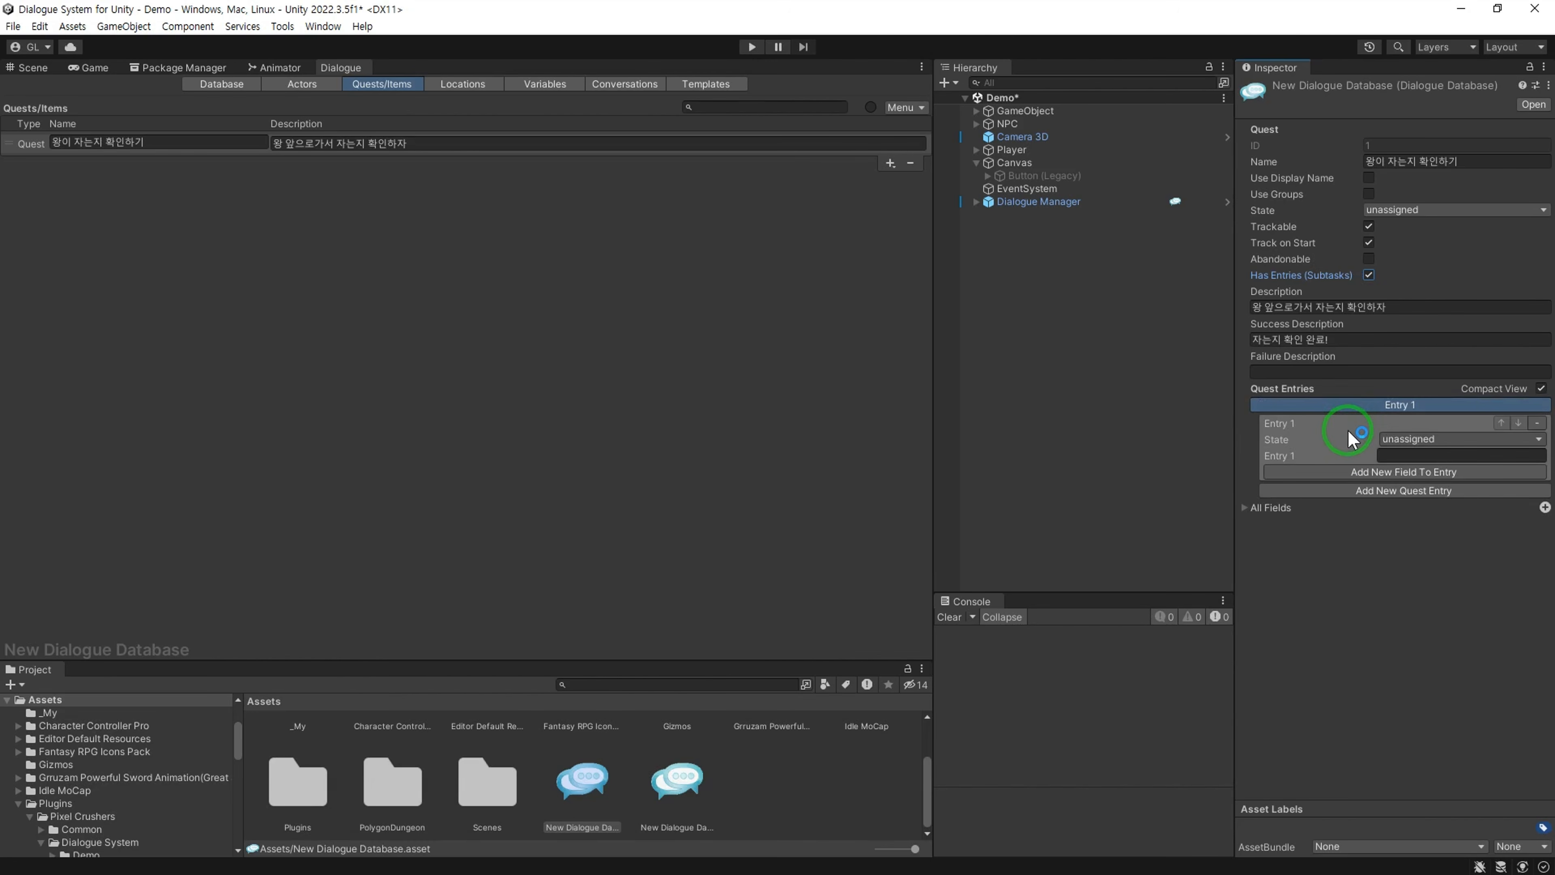
pyautogui.click(1409, 458)
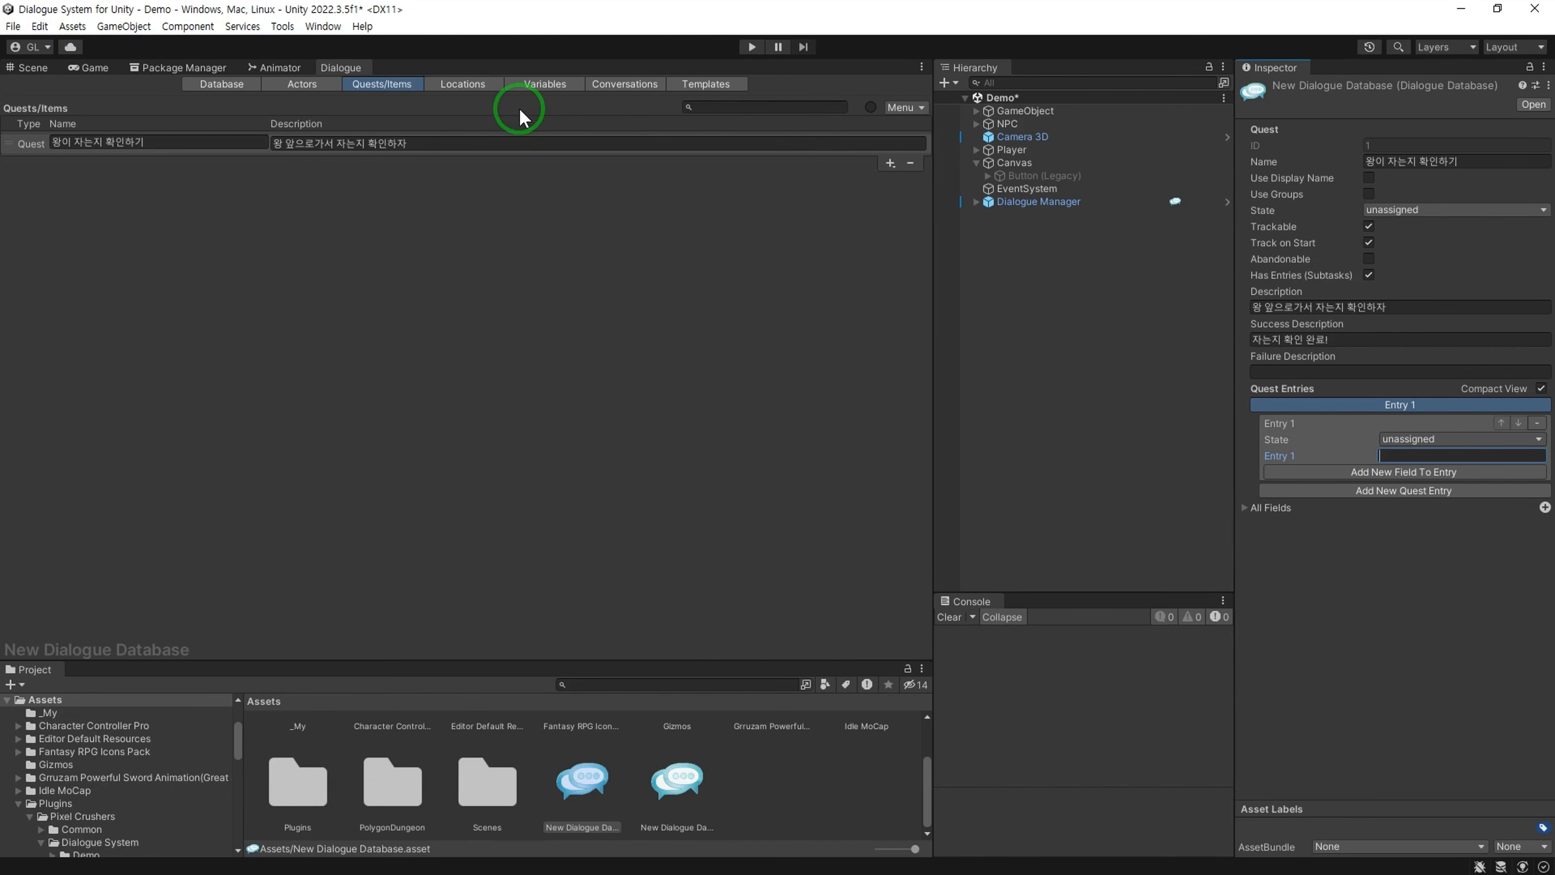
# Step: Define the blank database variable as a Boolean named "see" with initial value False and description "자는지 확인"
pyautogui.click(541, 89)
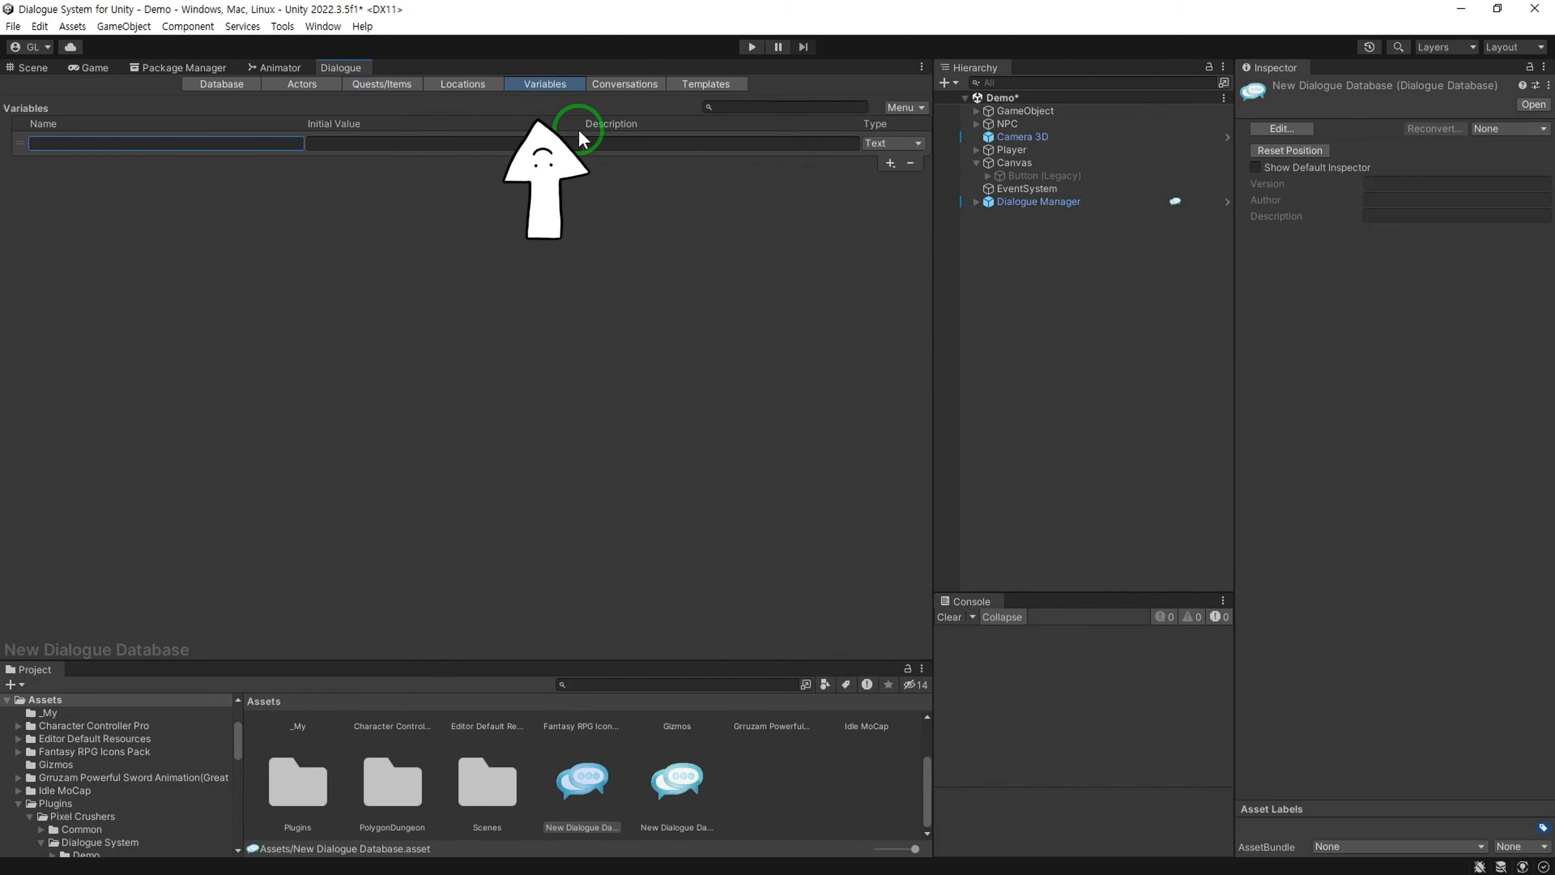
pyautogui.click(899, 143)
pyautogui.click(948, 184)
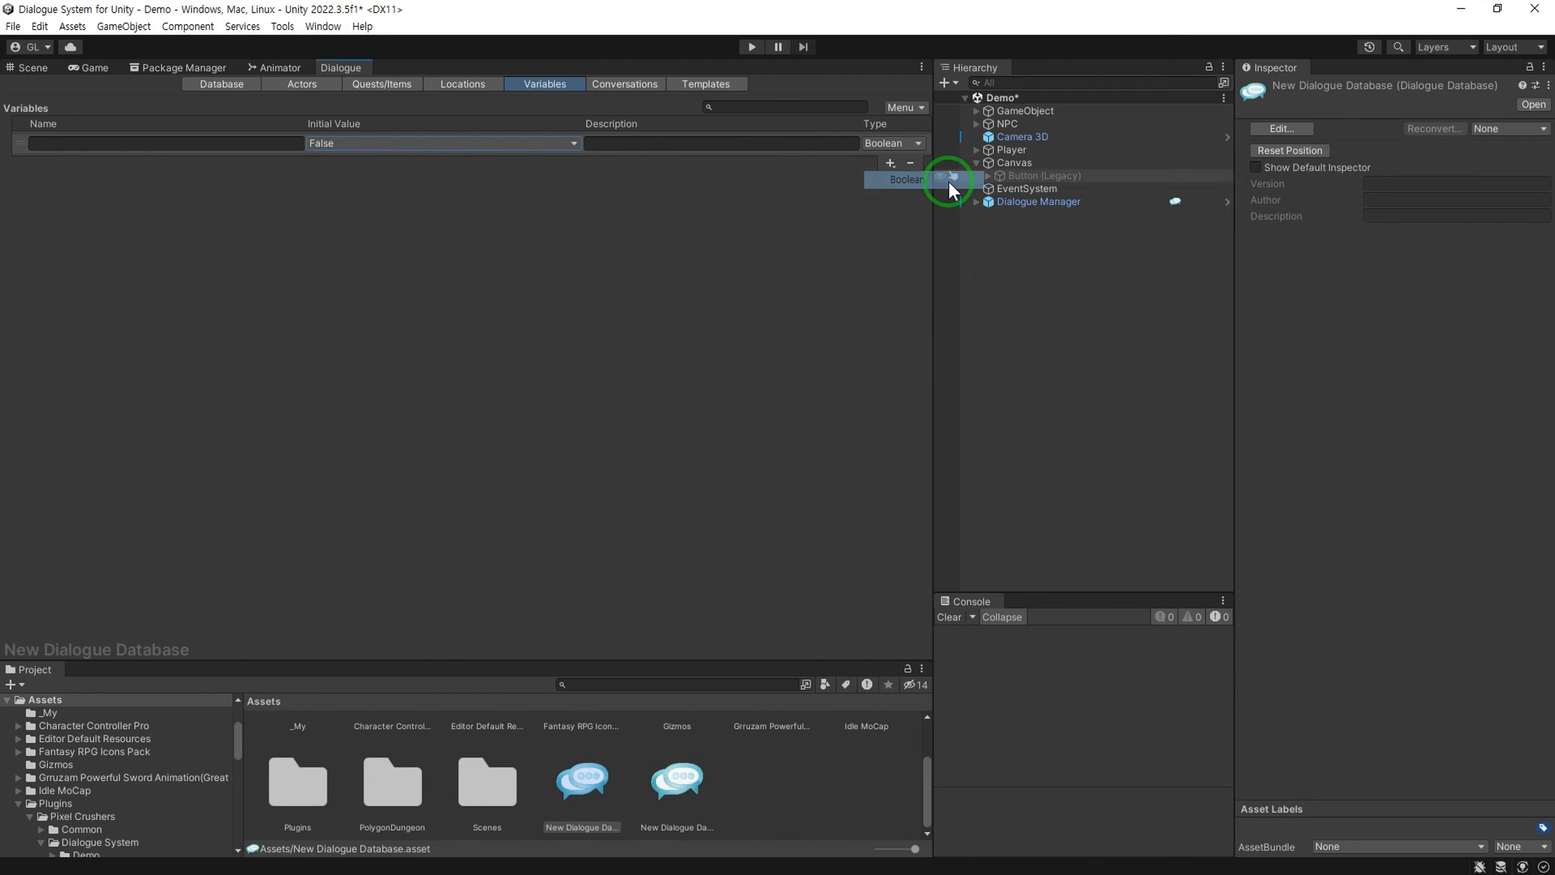
pyautogui.click(229, 142)
pyautogui.write('see')
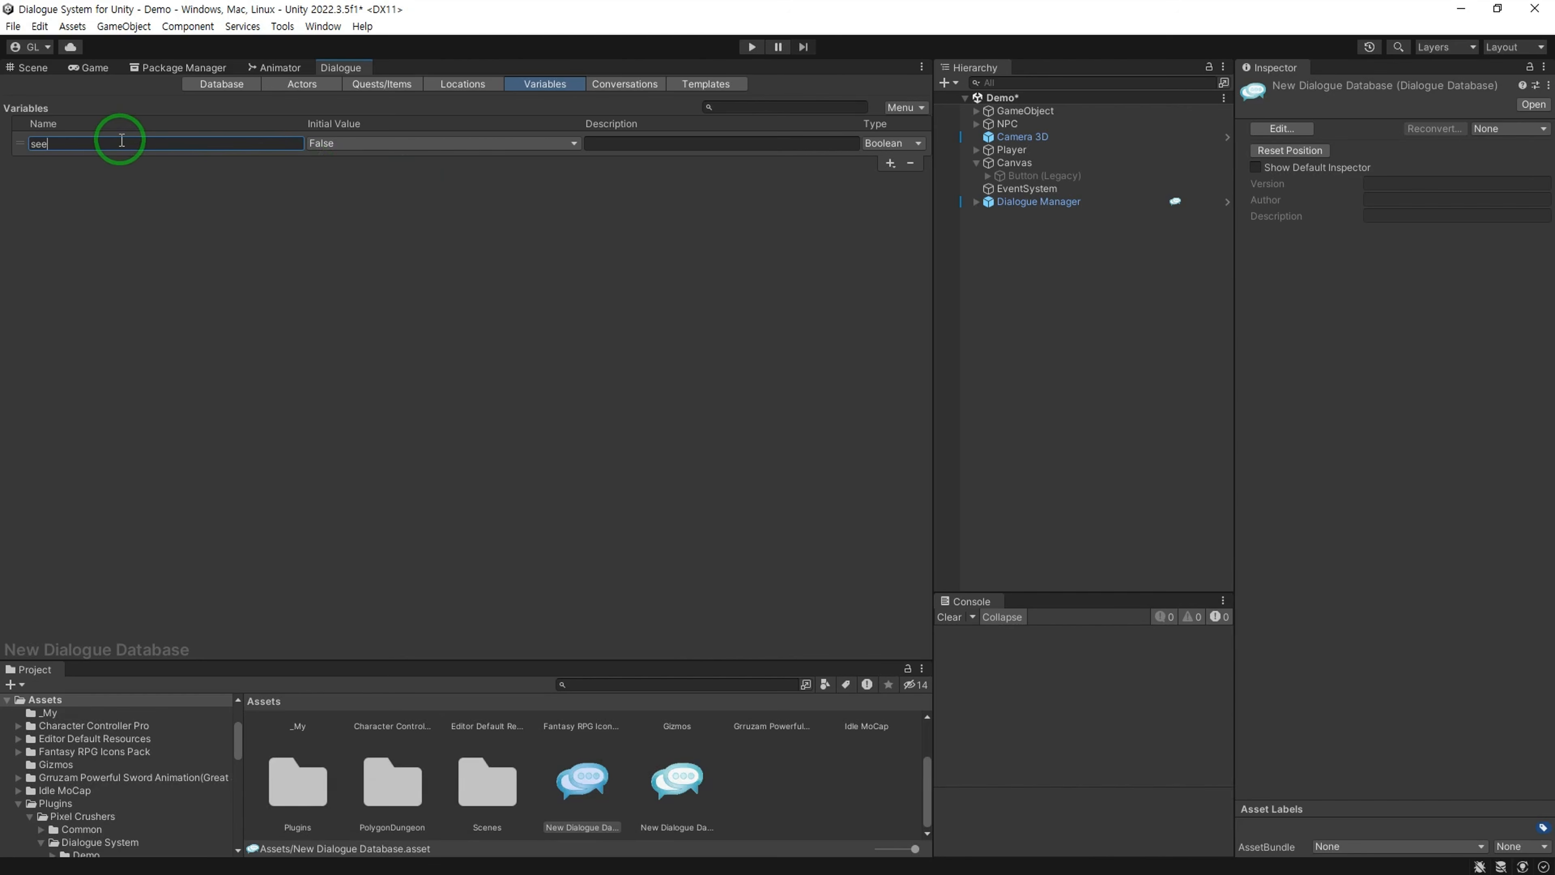
pyautogui.click(390, 143)
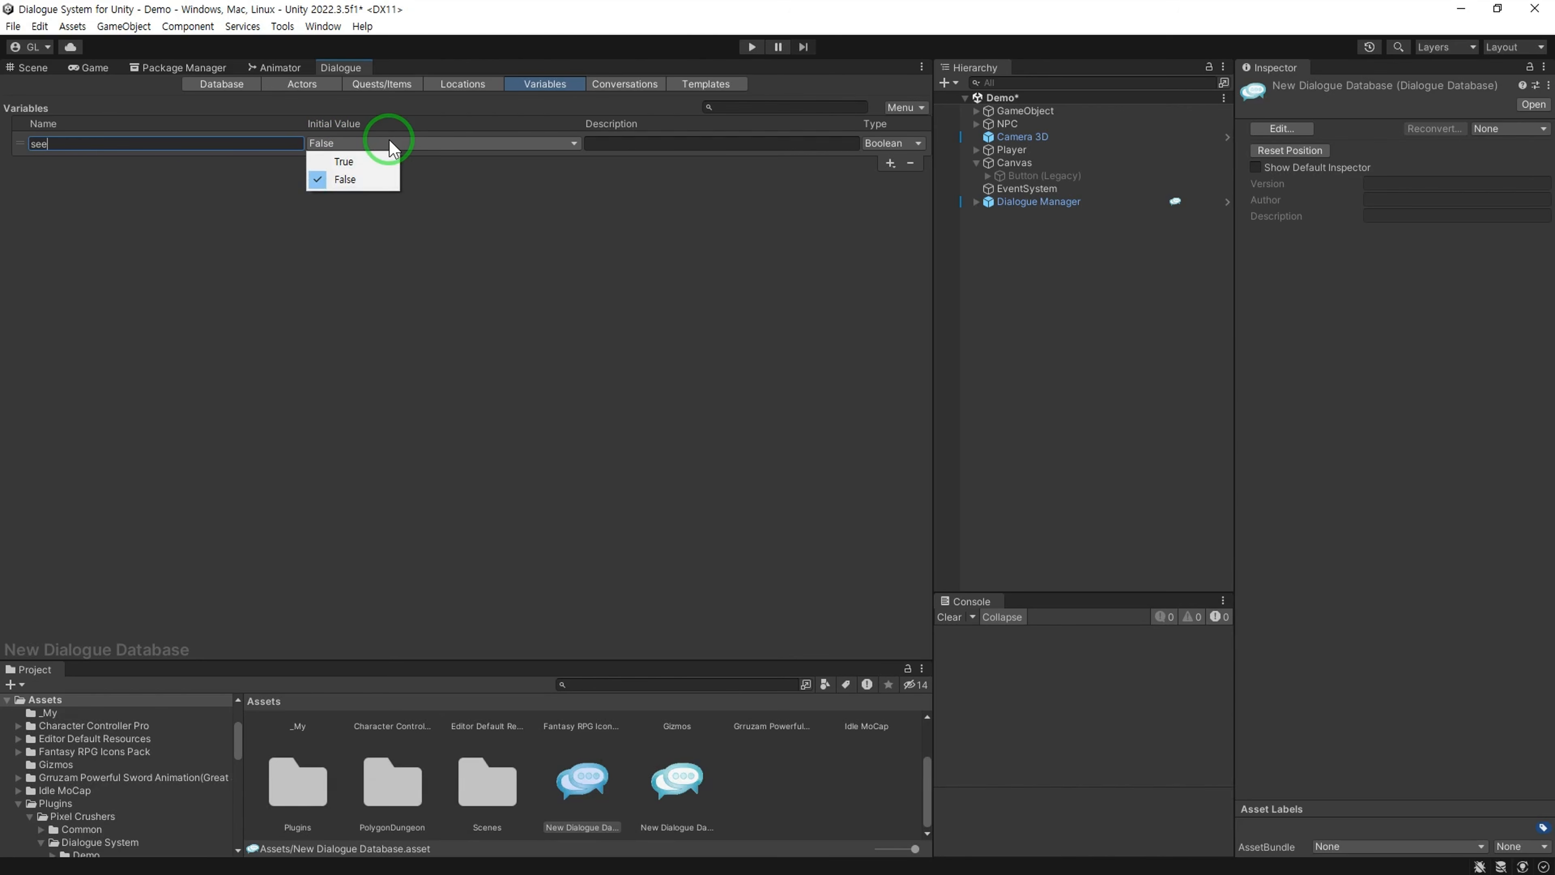
pyautogui.click(373, 177)
pyautogui.click(618, 143)
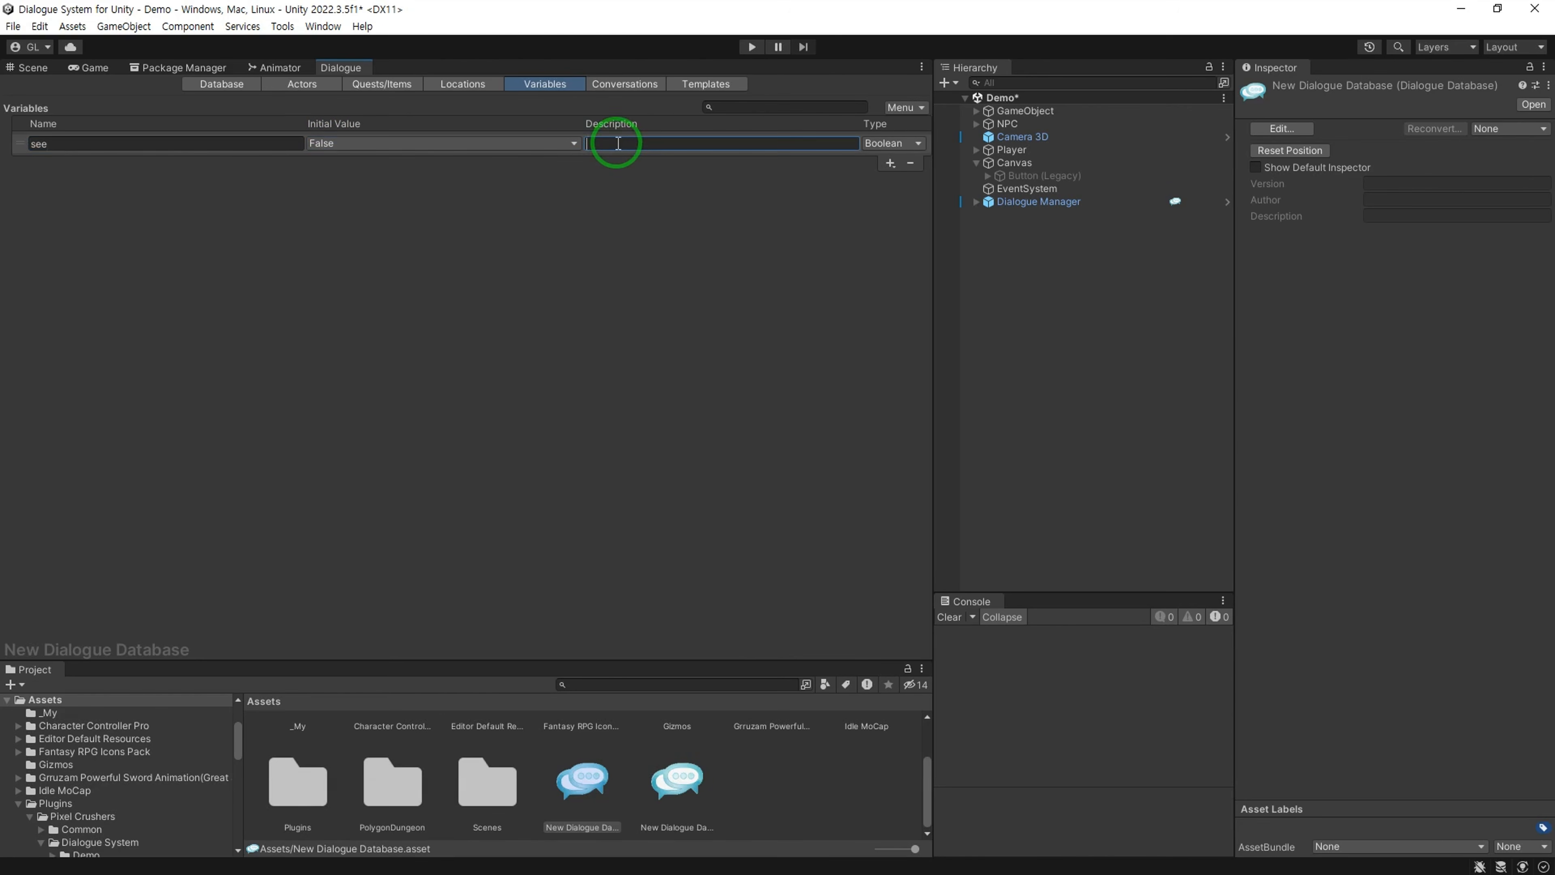
pyautogui.write('자는지 확인')
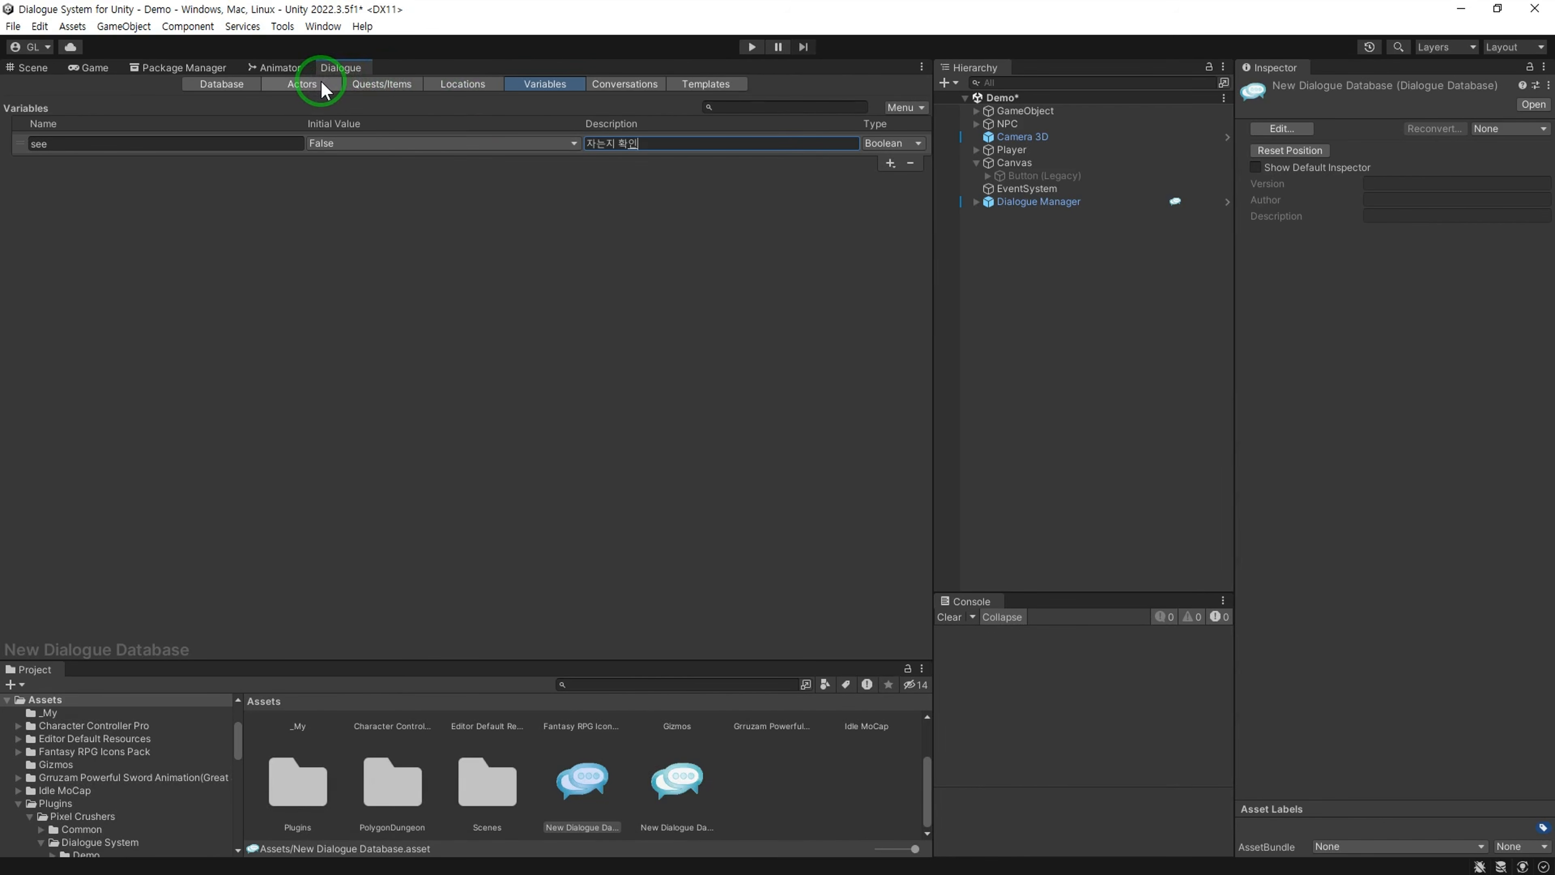
# Step: Set the Entry 1 text of the quest "왕이 자는지 확인하기" to [var=see]
pyautogui.click(380, 83)
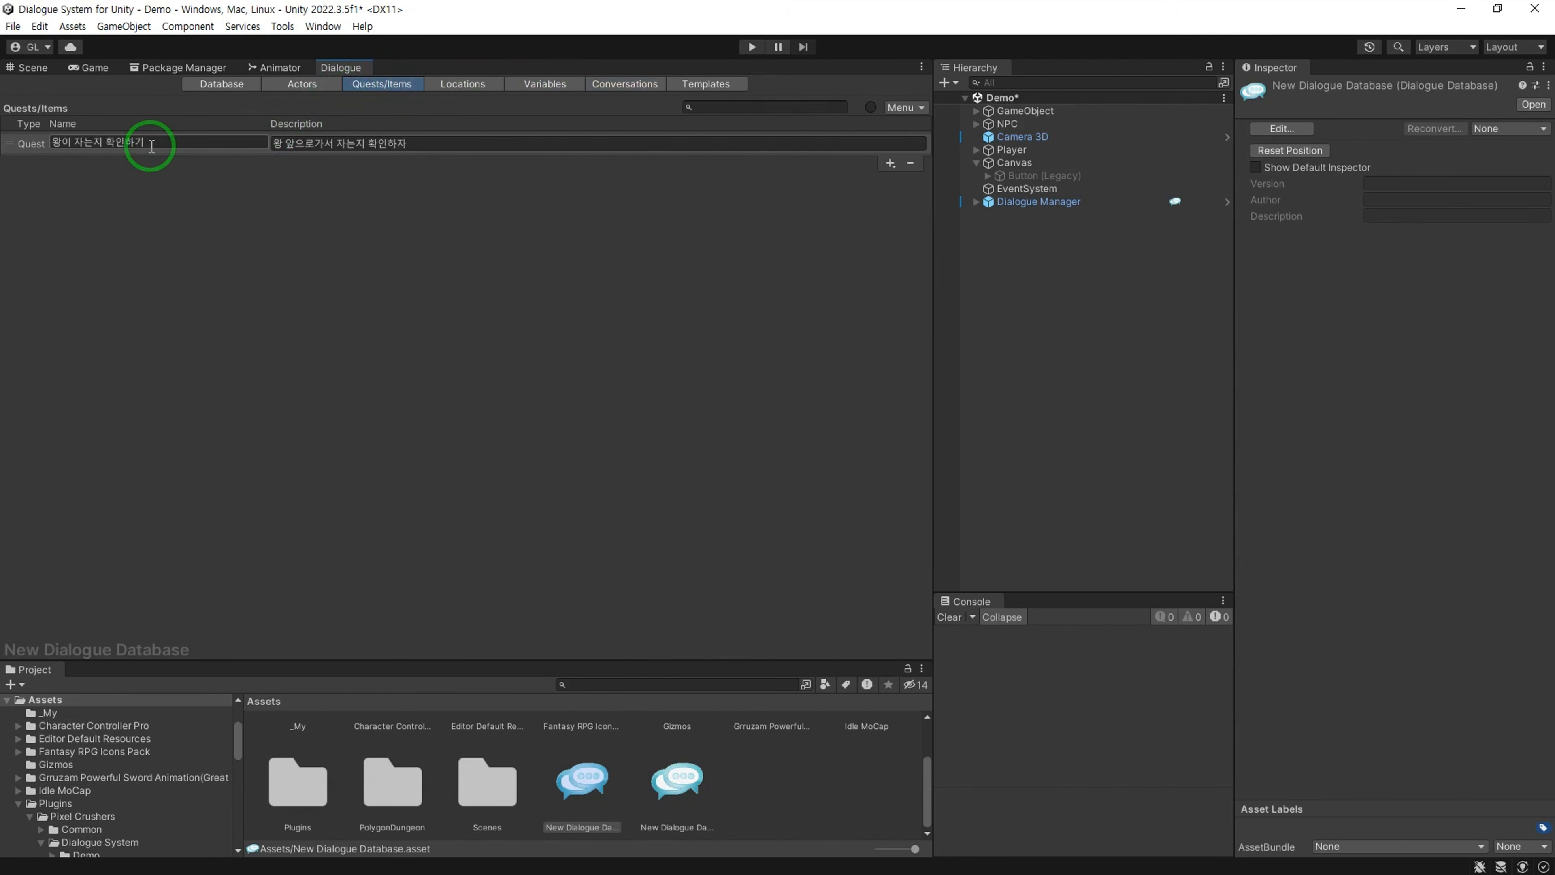
pyautogui.click(19, 149)
pyautogui.click(1414, 455)
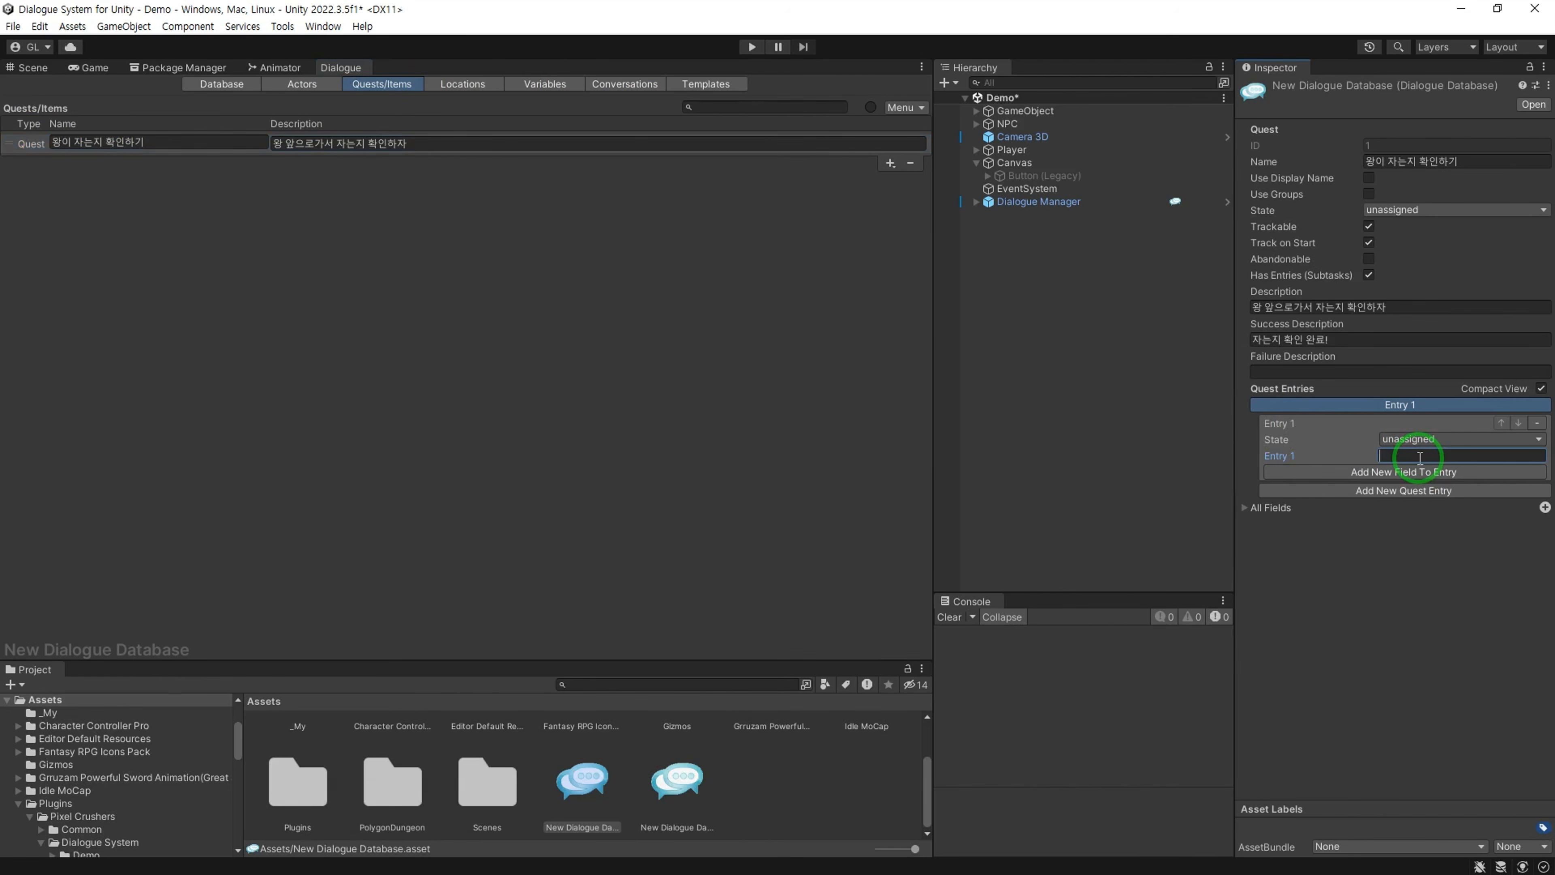
pyautogui.write('[')
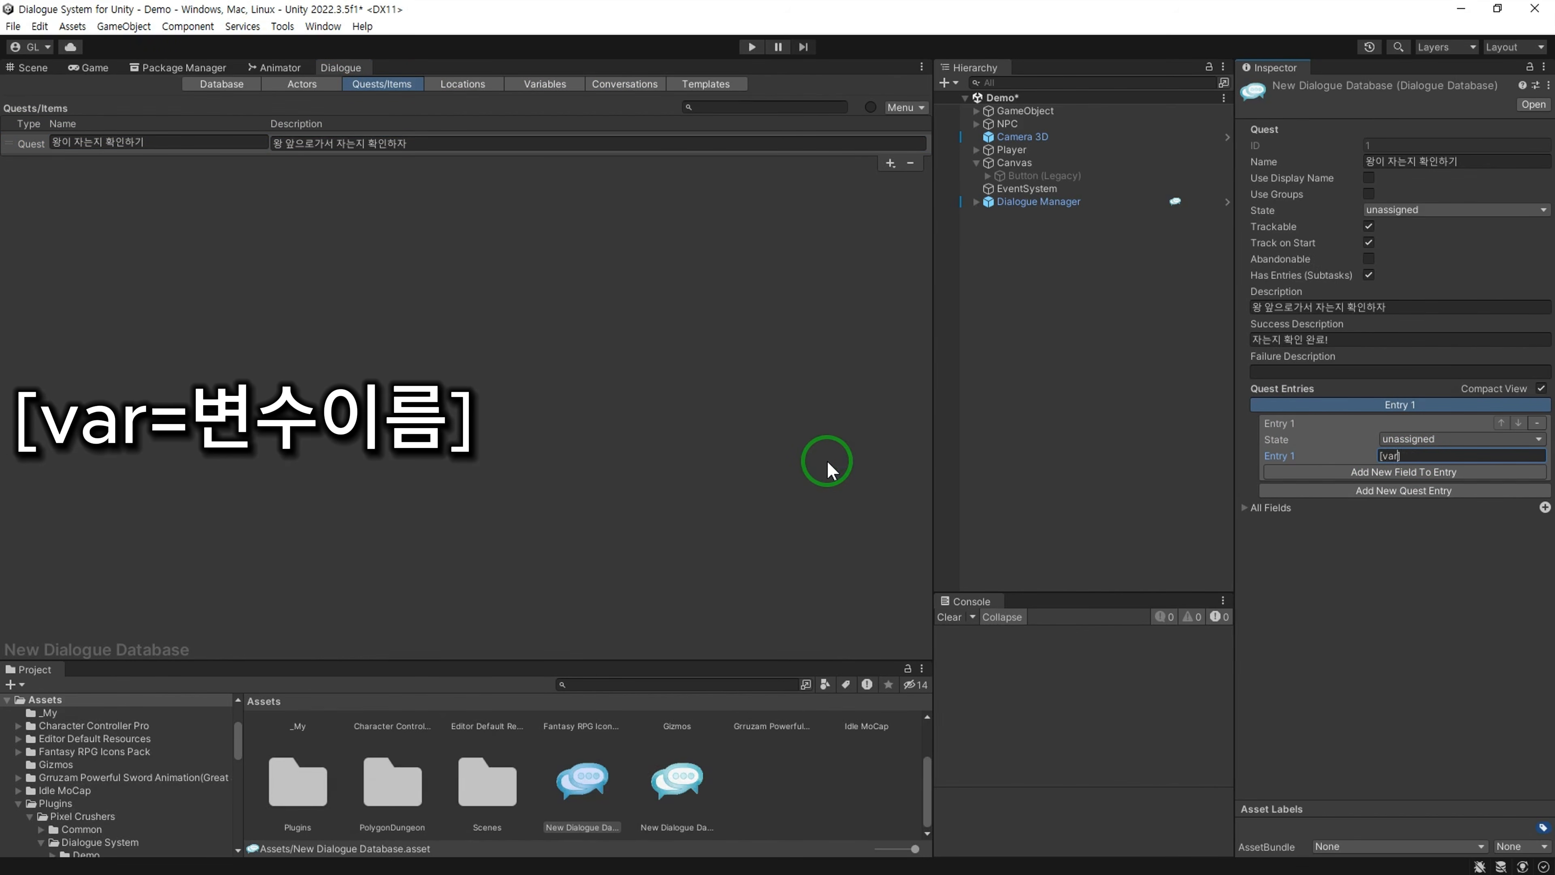
pyautogui.write('var=see')
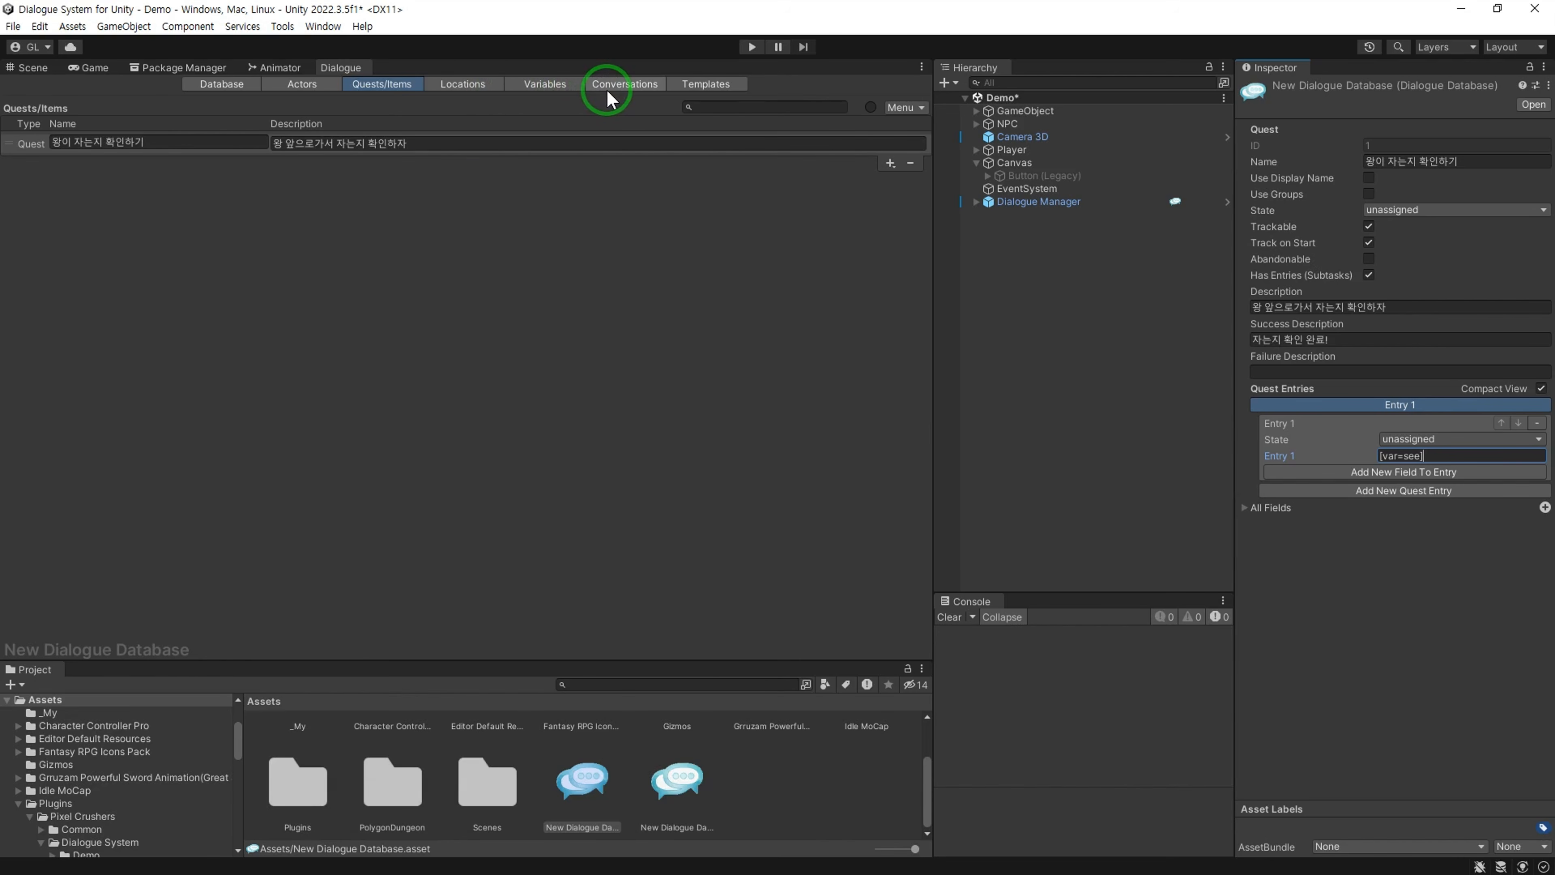
# Step: Add a script action to the Player's "네..." conversation node that sets the quest "왕이 자는지 확인하기" to active
pyautogui.click(621, 83)
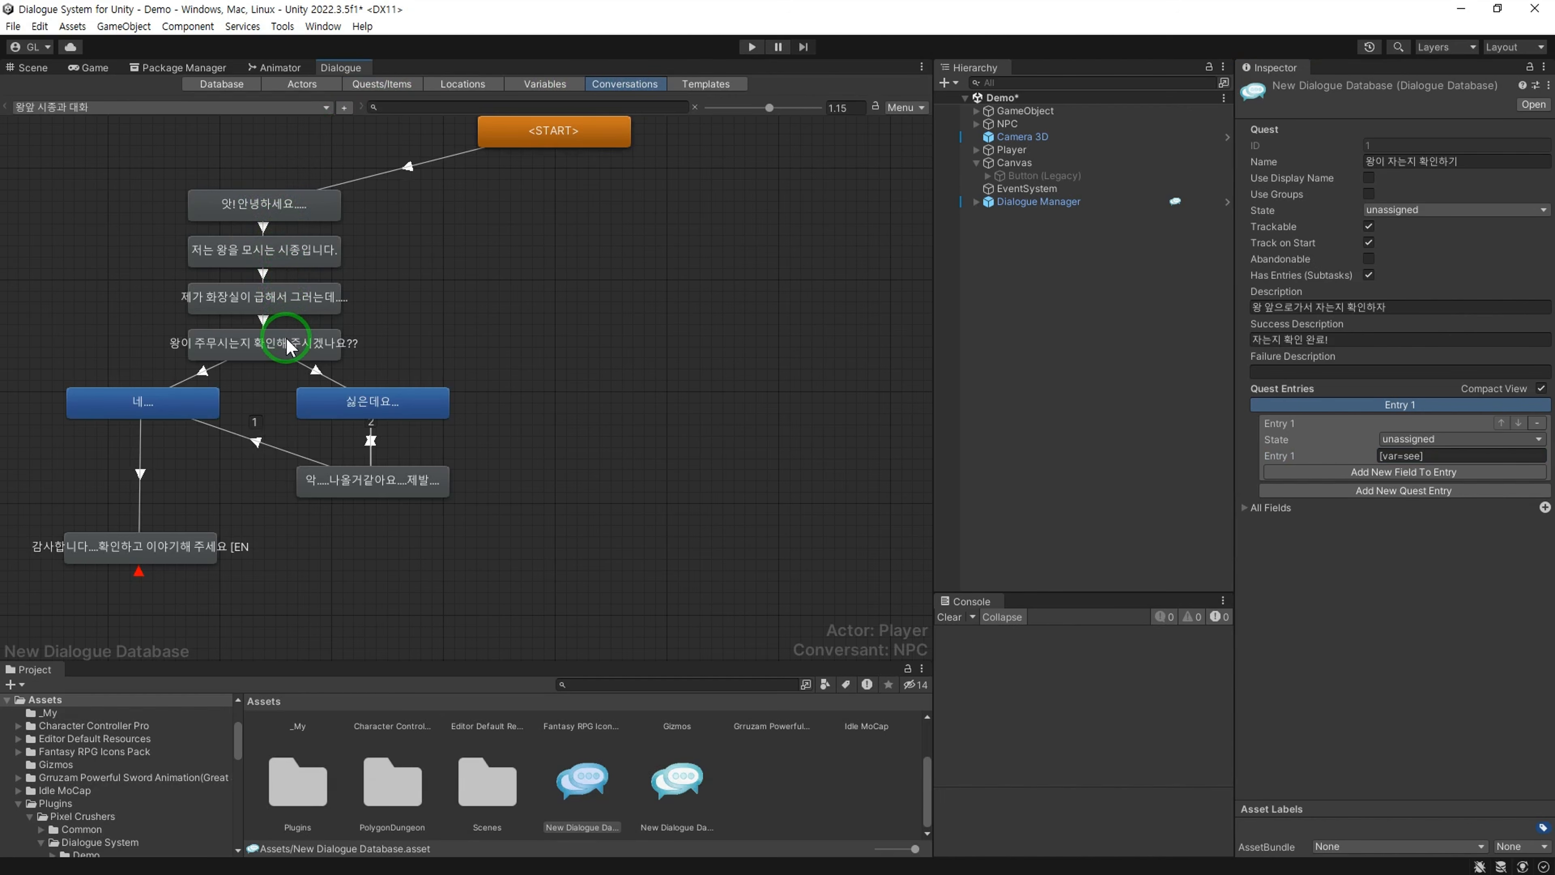
pyautogui.click(186, 411)
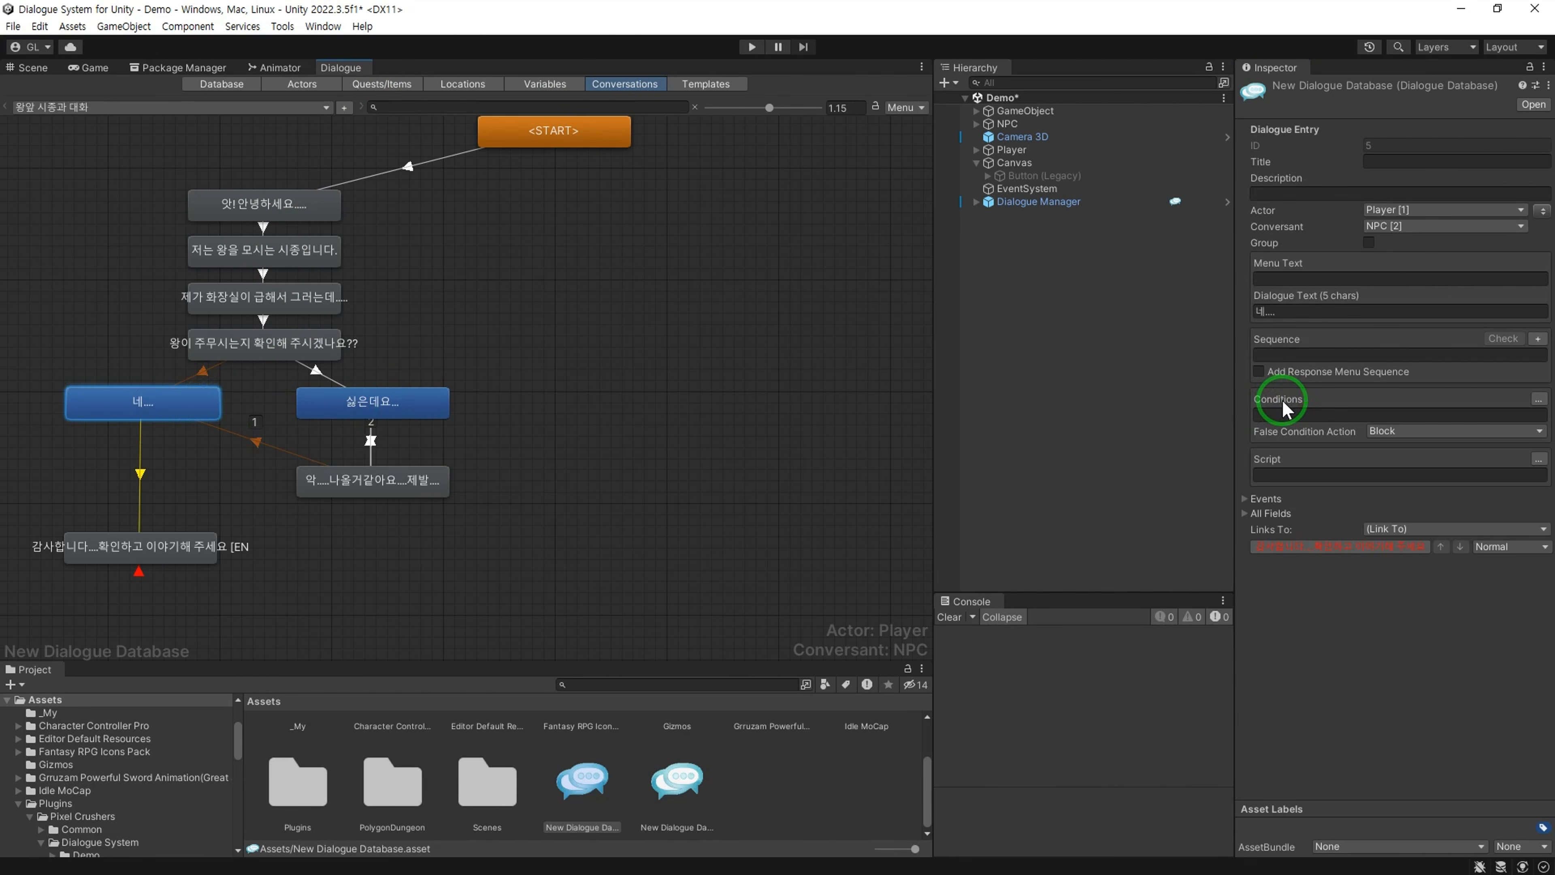
pyautogui.click(1276, 414)
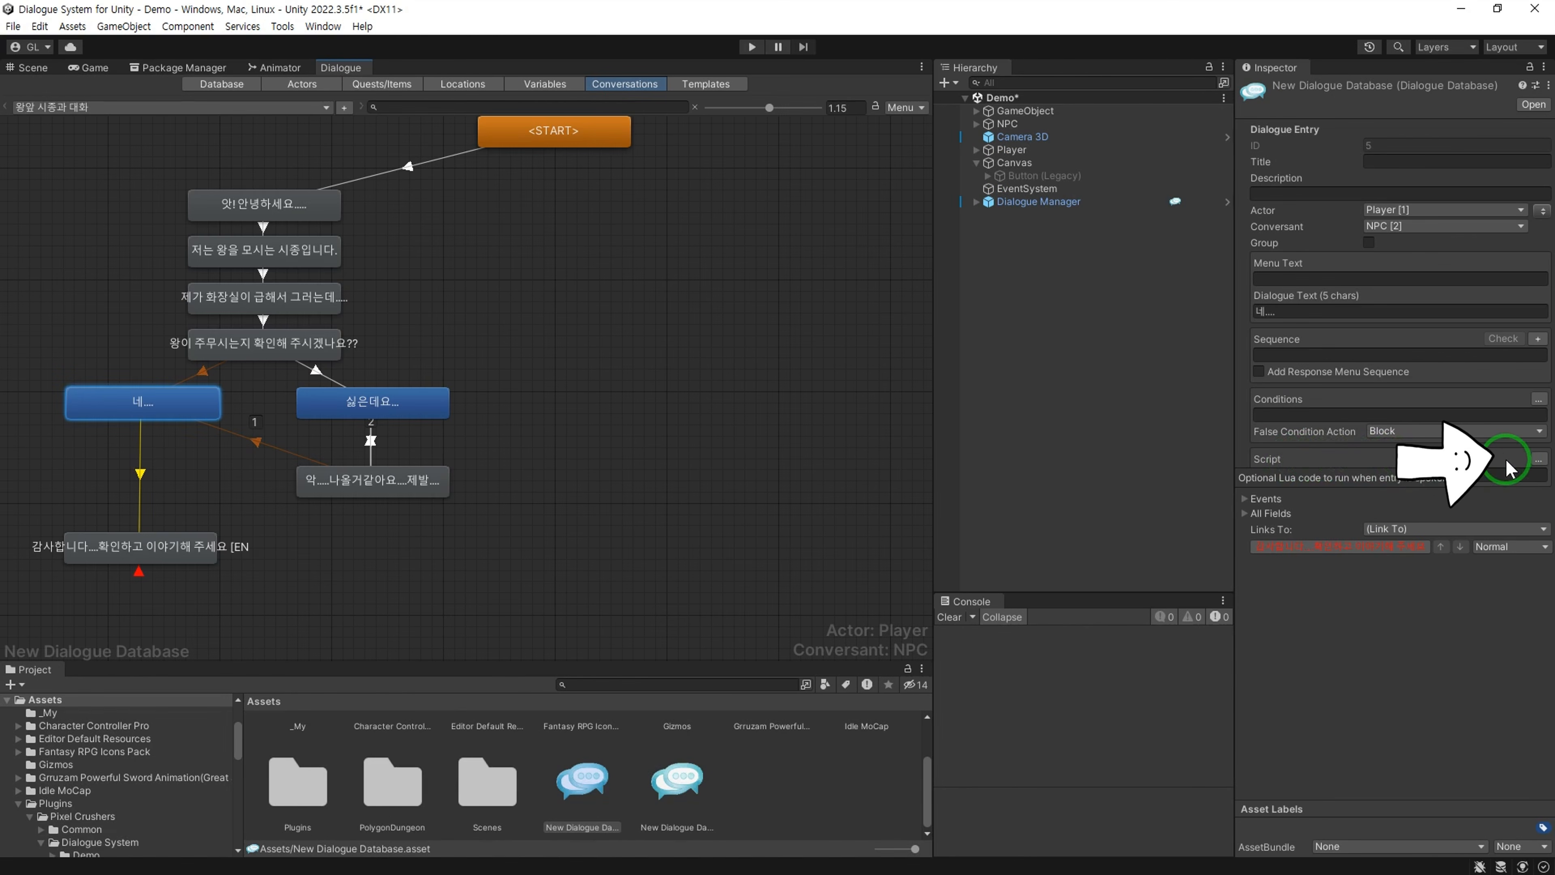
pyautogui.click(1538, 460)
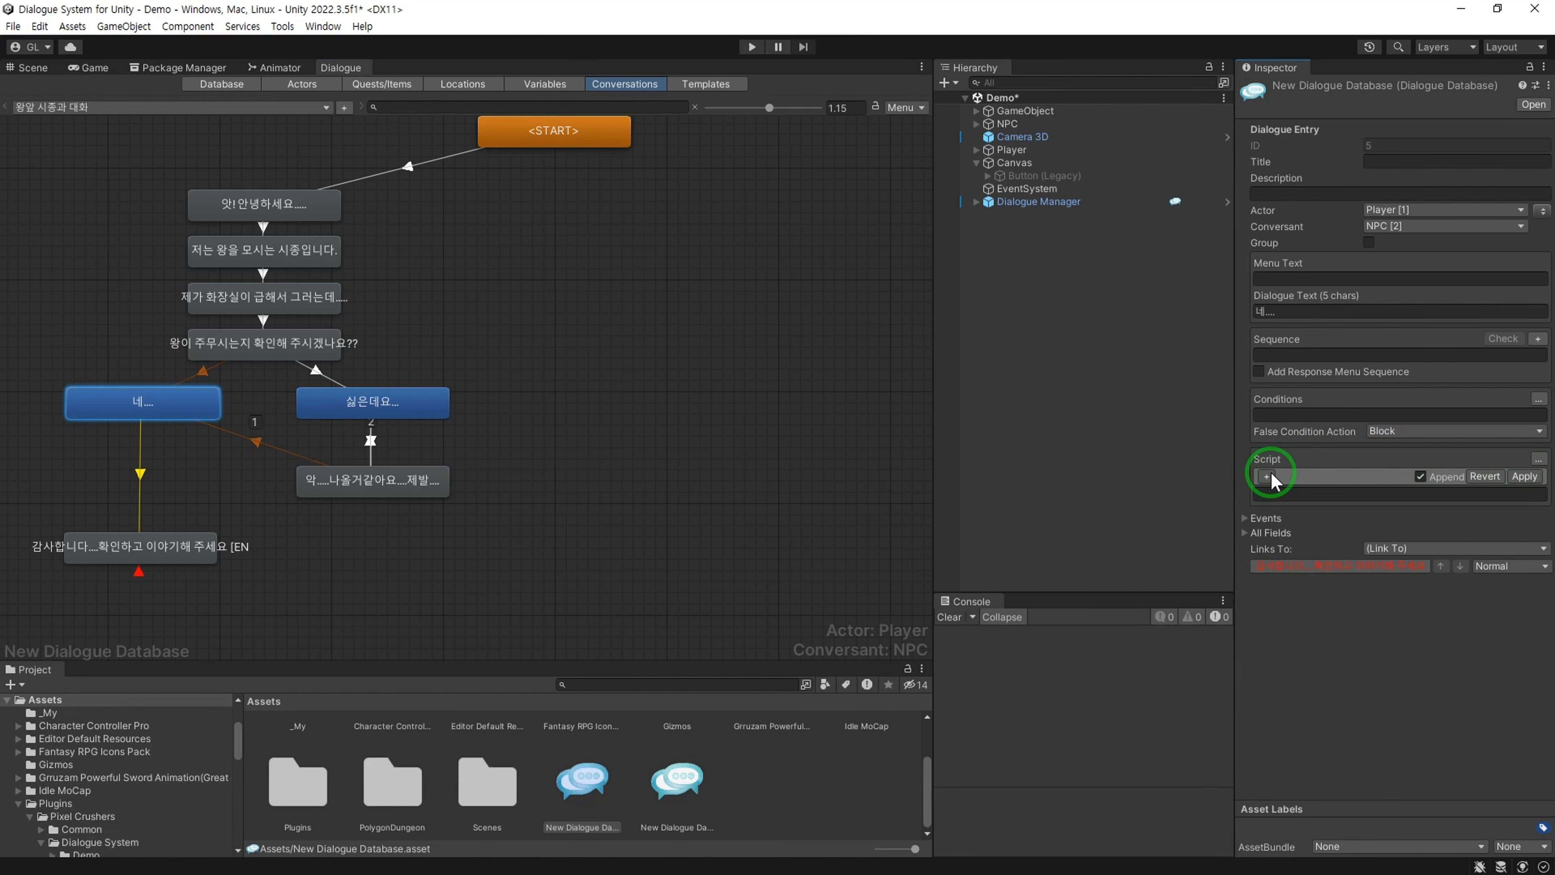
pyautogui.click(1269, 478)
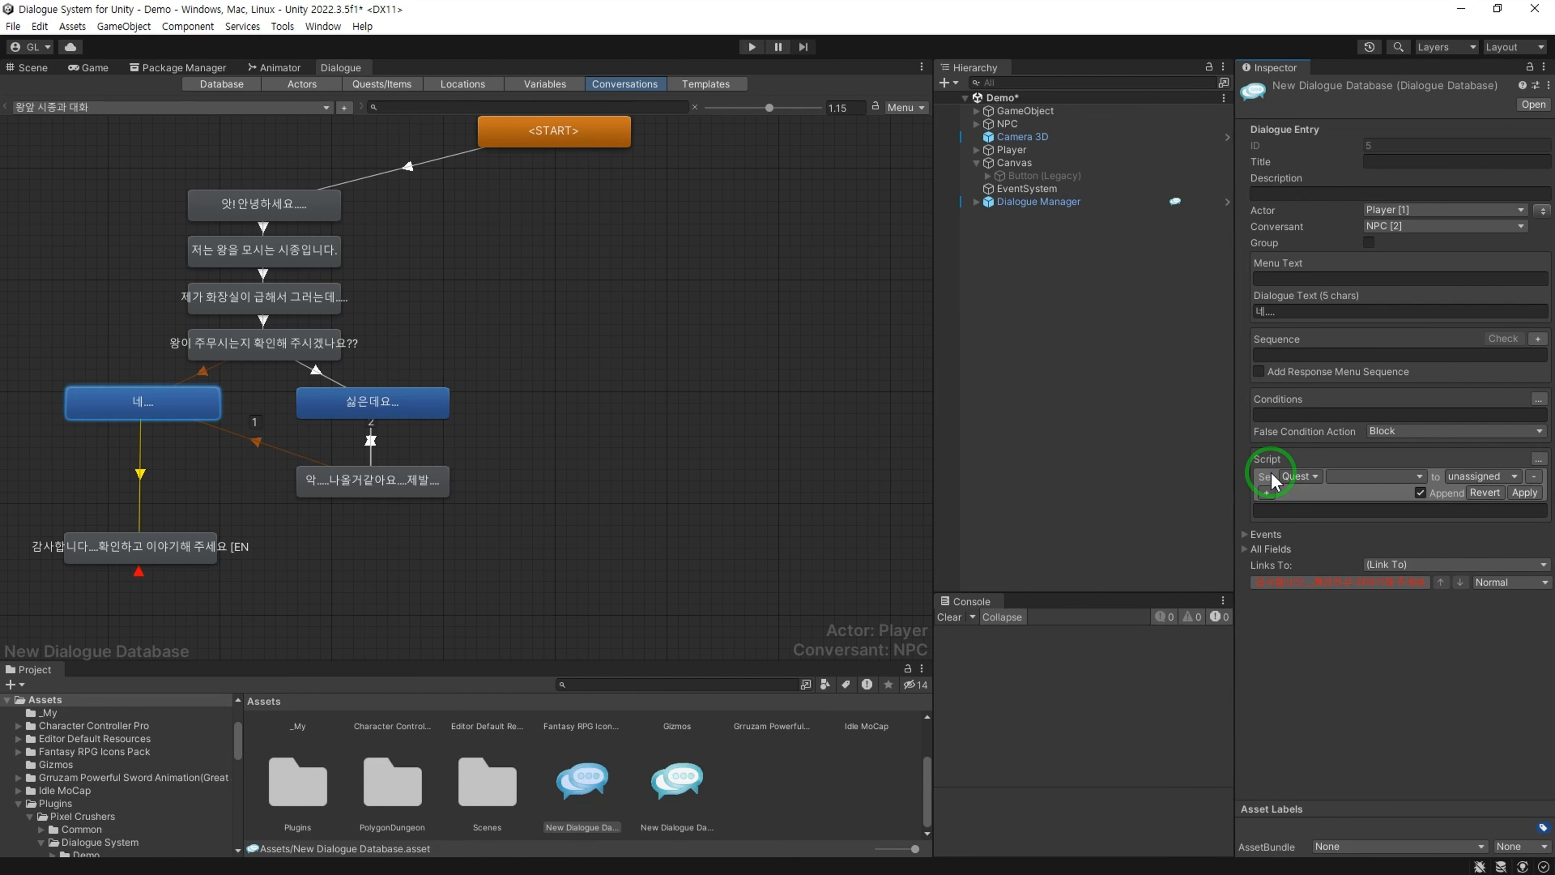
pyautogui.click(1315, 477)
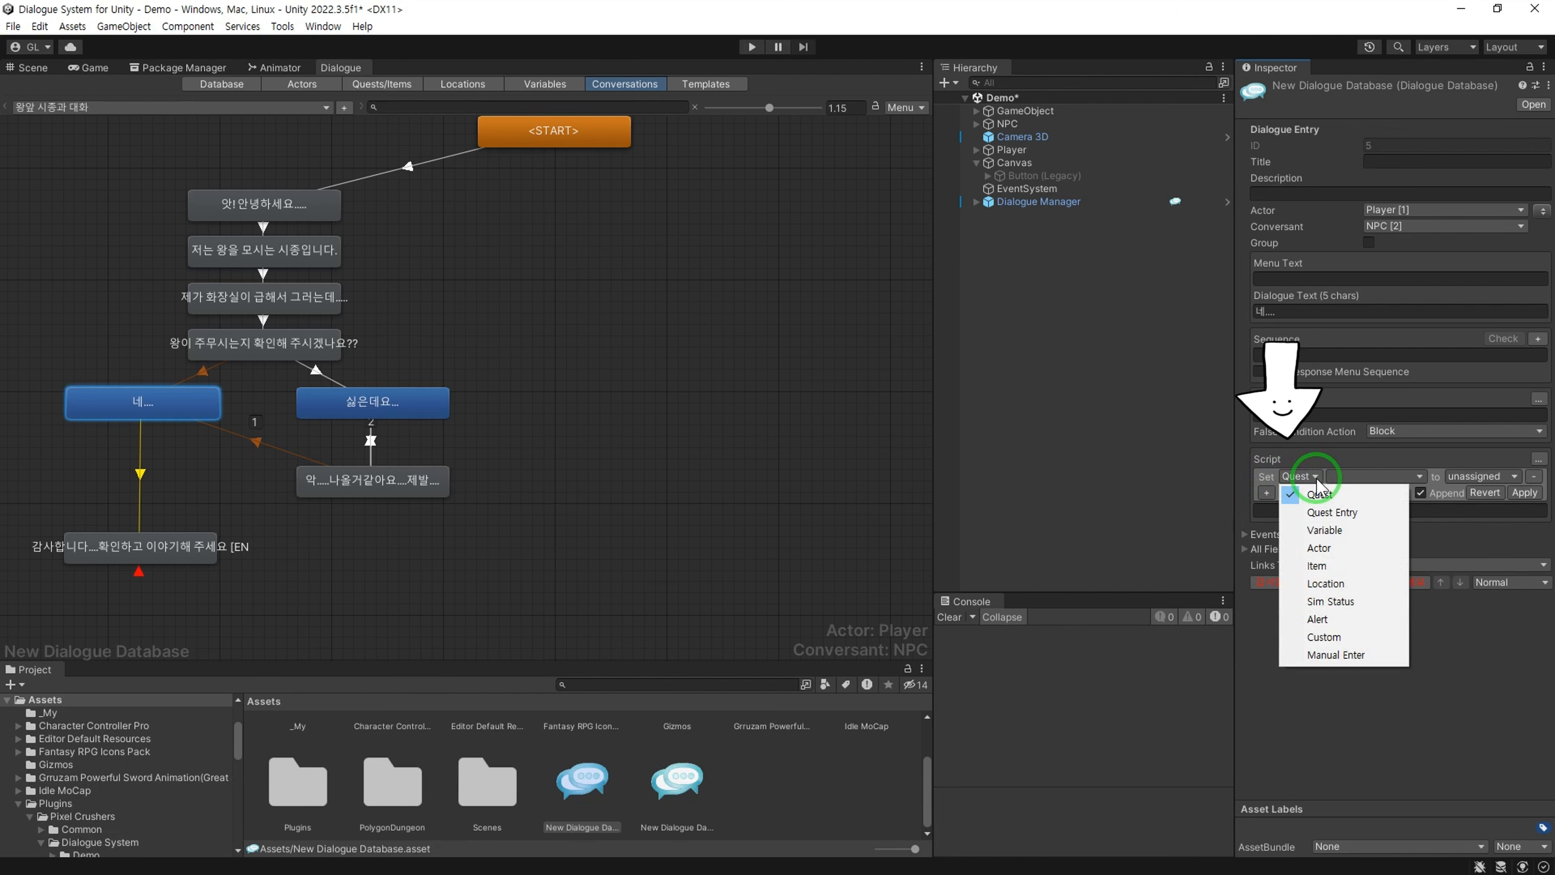
pyautogui.click(1345, 500)
pyautogui.click(1360, 477)
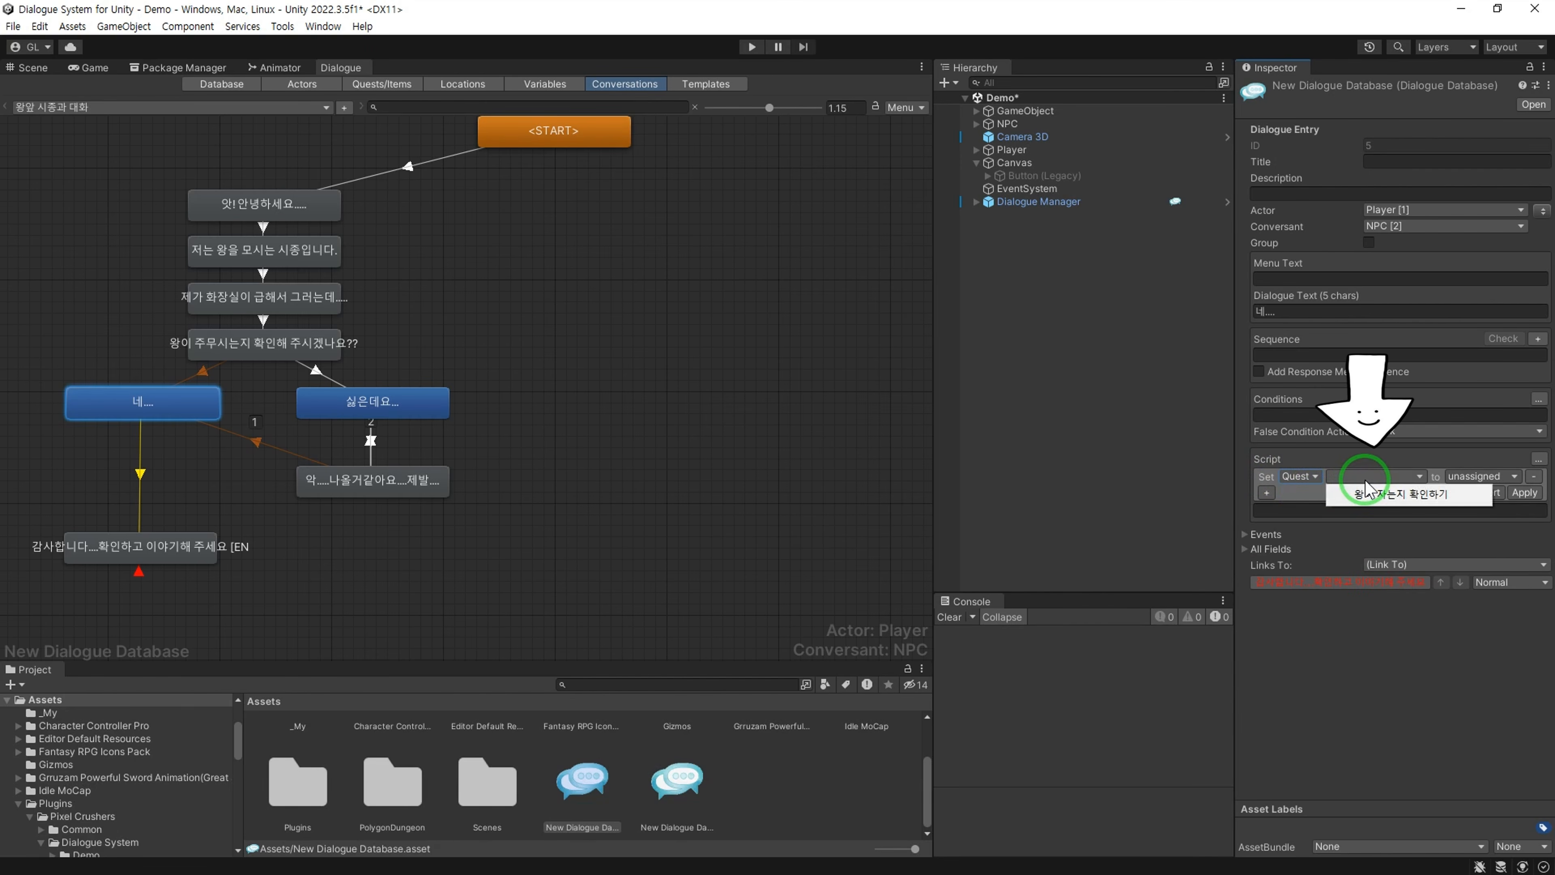
pyautogui.click(1395, 501)
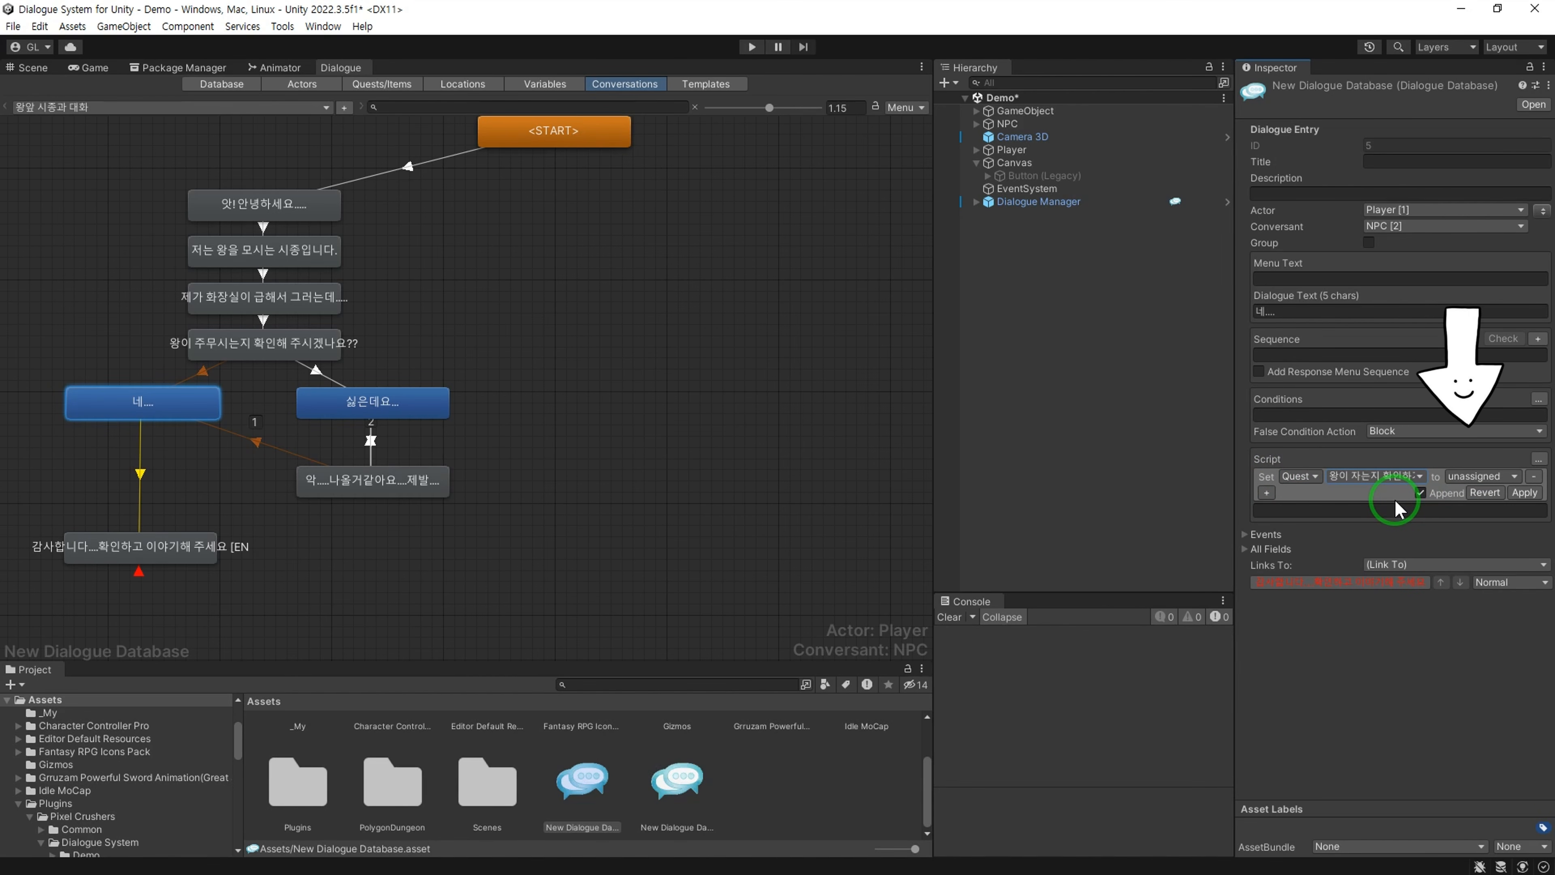
pyautogui.click(1496, 476)
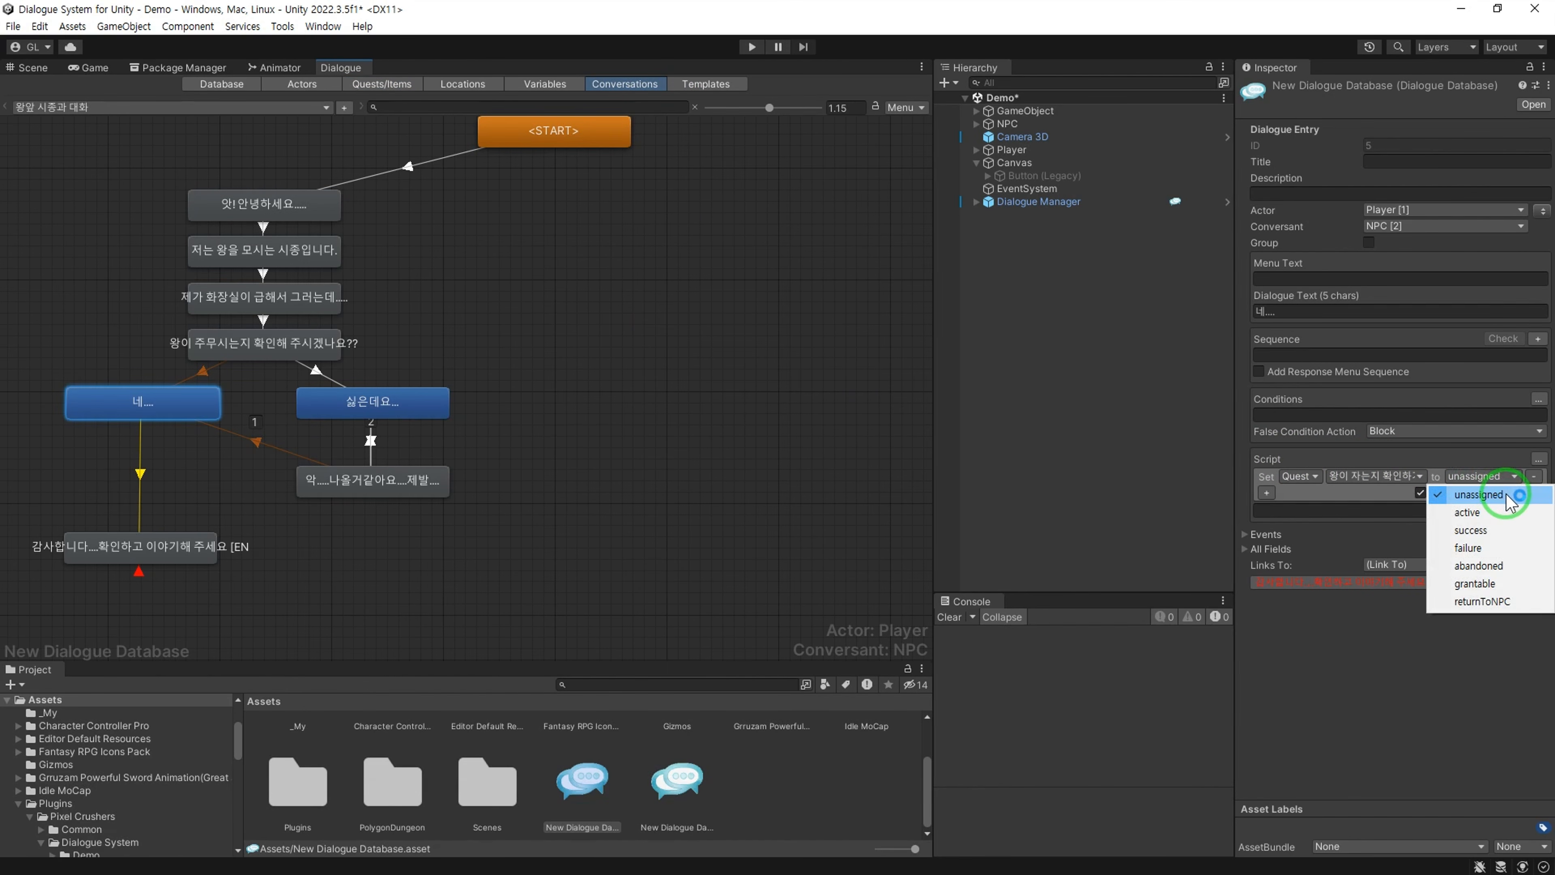
pyautogui.click(1507, 519)
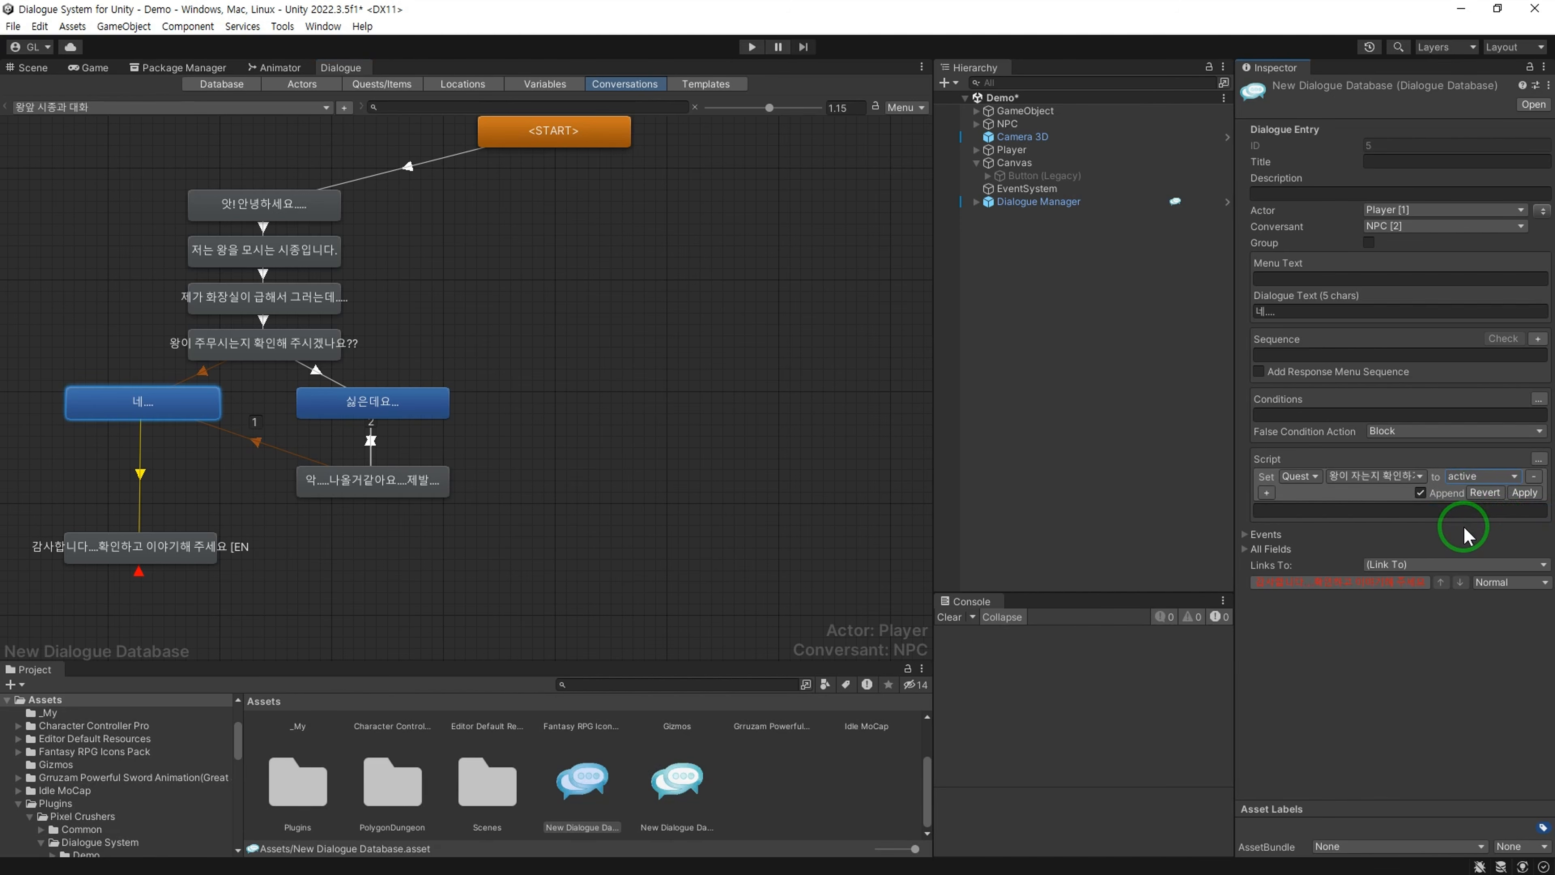
# Step: Add a second script action to the "네..." node setting variable "see" to False, and apply the script
pyautogui.click(1266, 492)
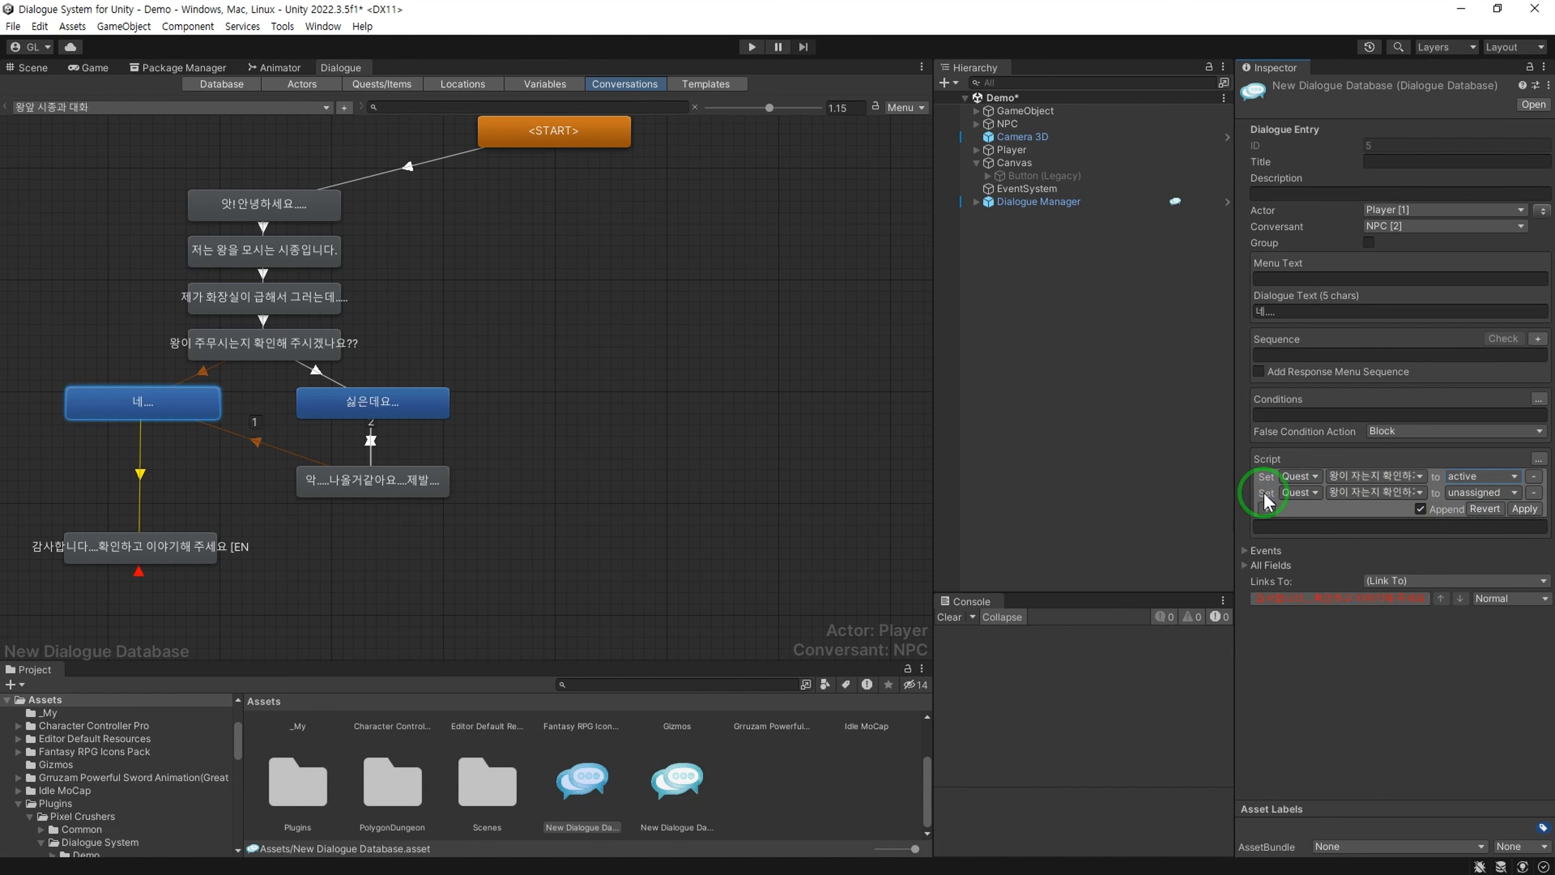
pyautogui.click(1311, 494)
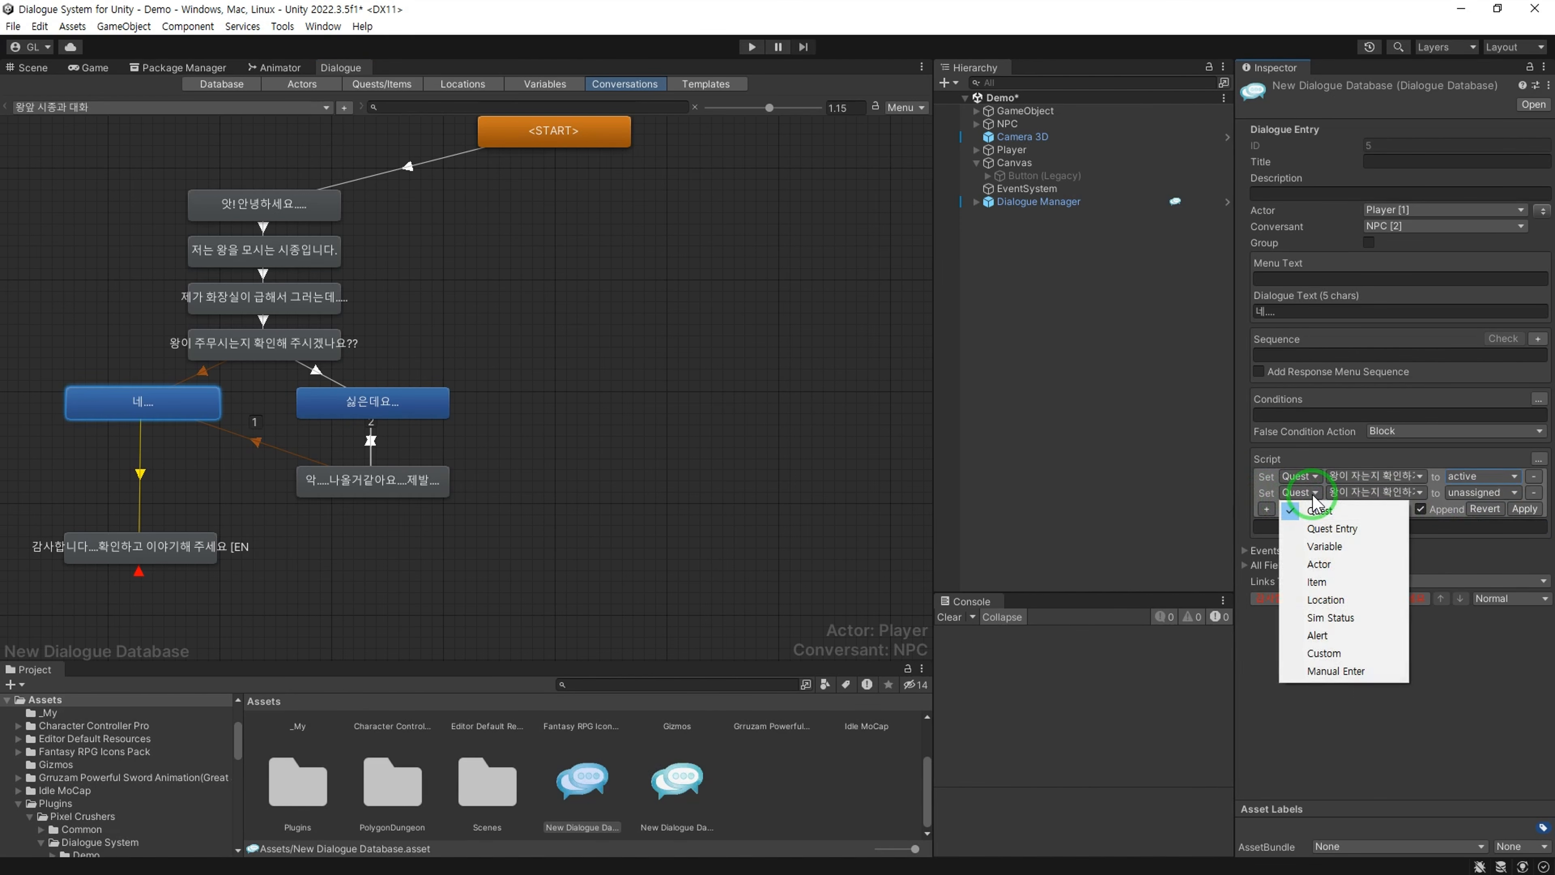
pyautogui.click(1348, 548)
pyautogui.click(1377, 492)
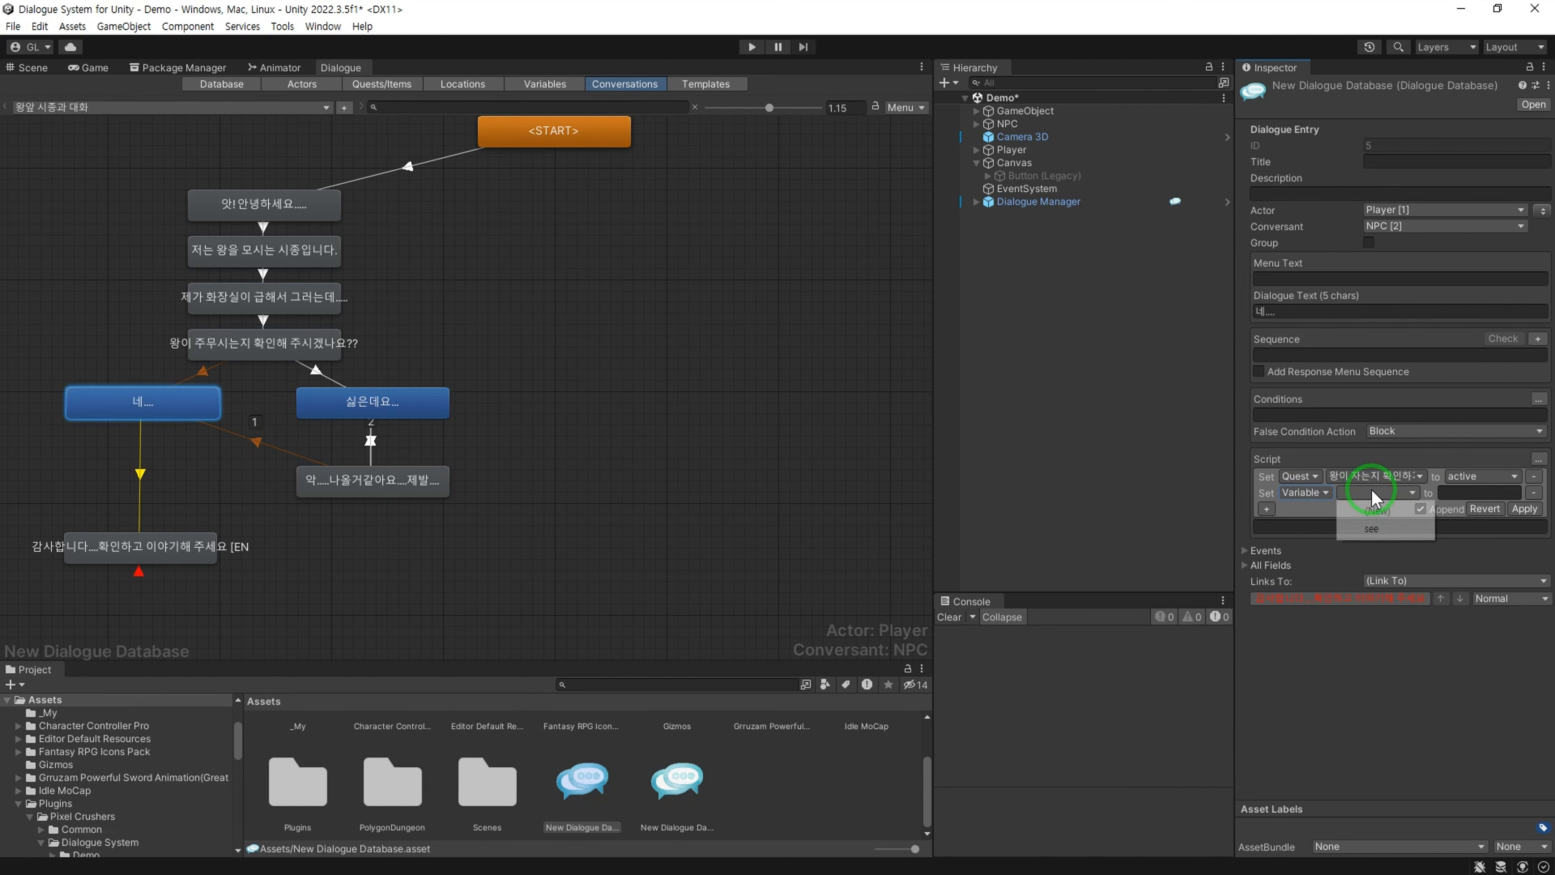
pyautogui.click(1395, 531)
pyautogui.click(1476, 492)
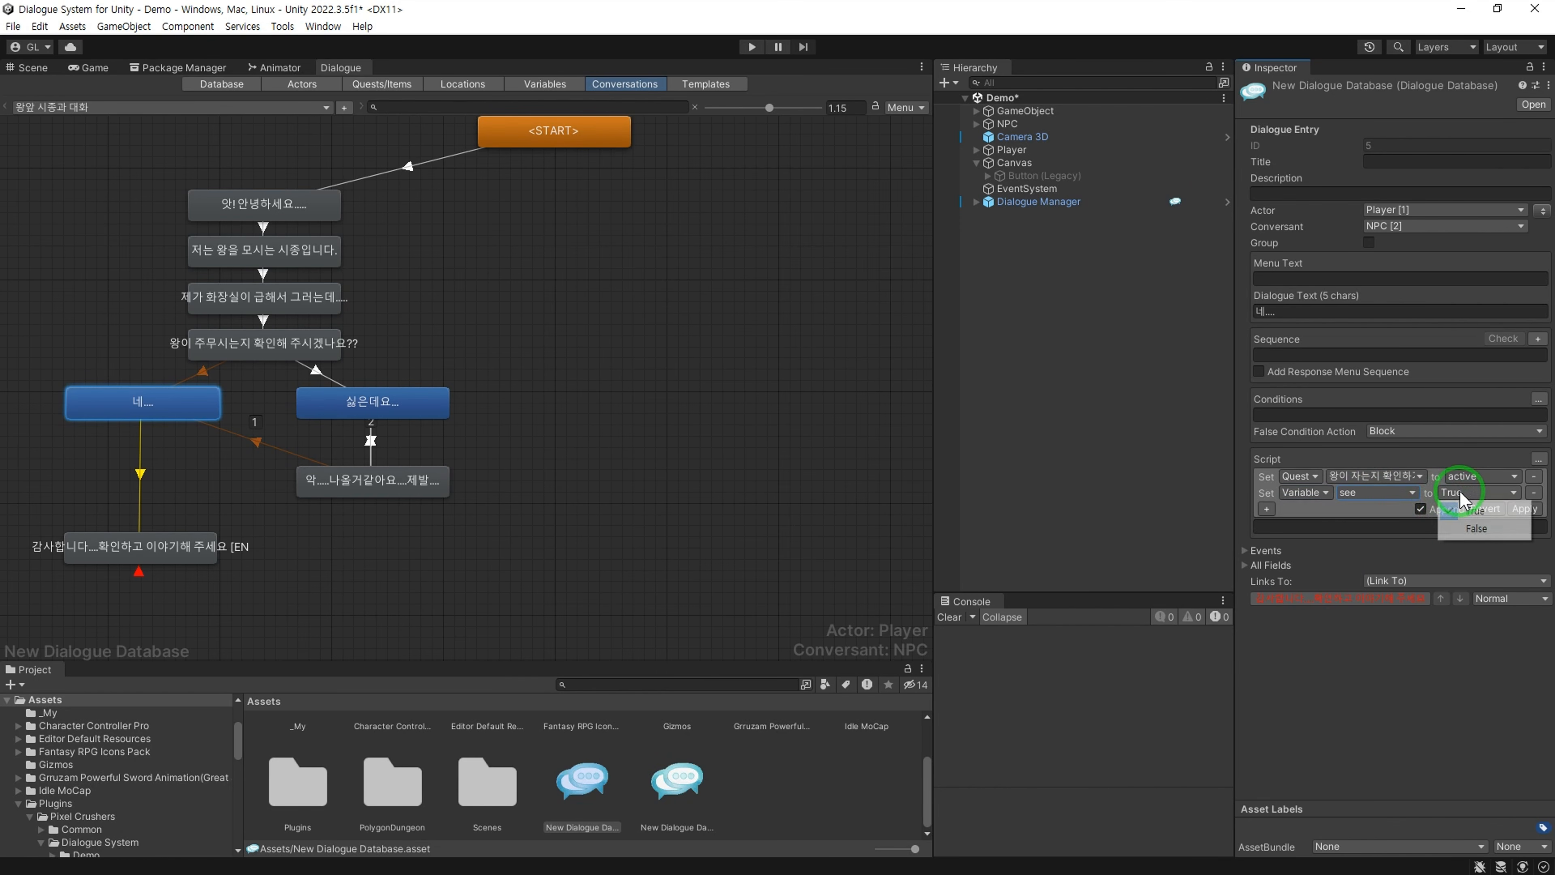
pyautogui.click(1491, 529)
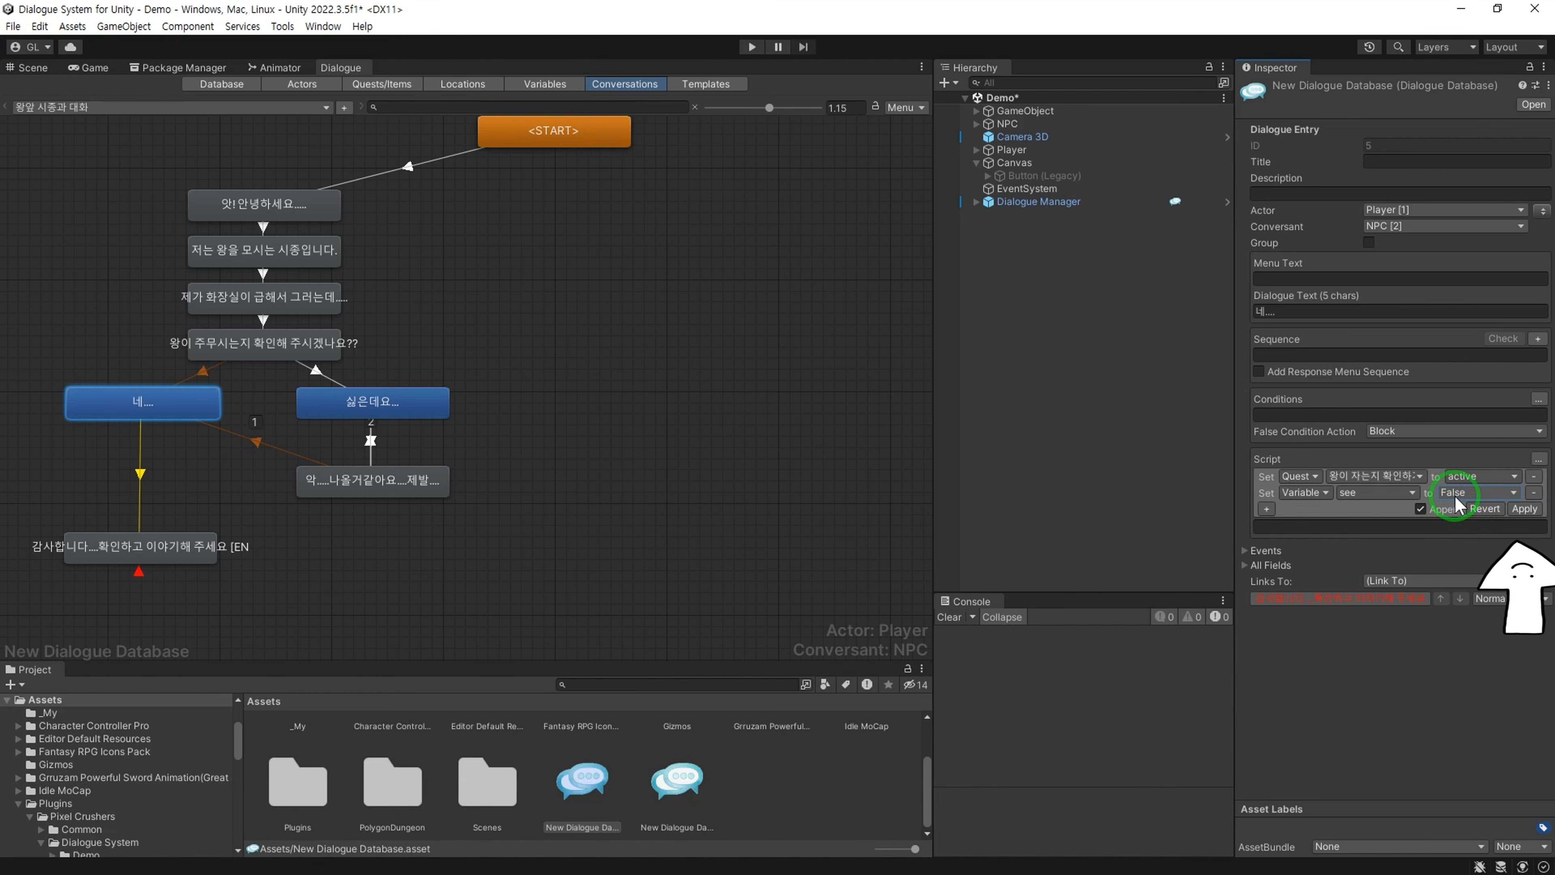
pyautogui.click(1523, 509)
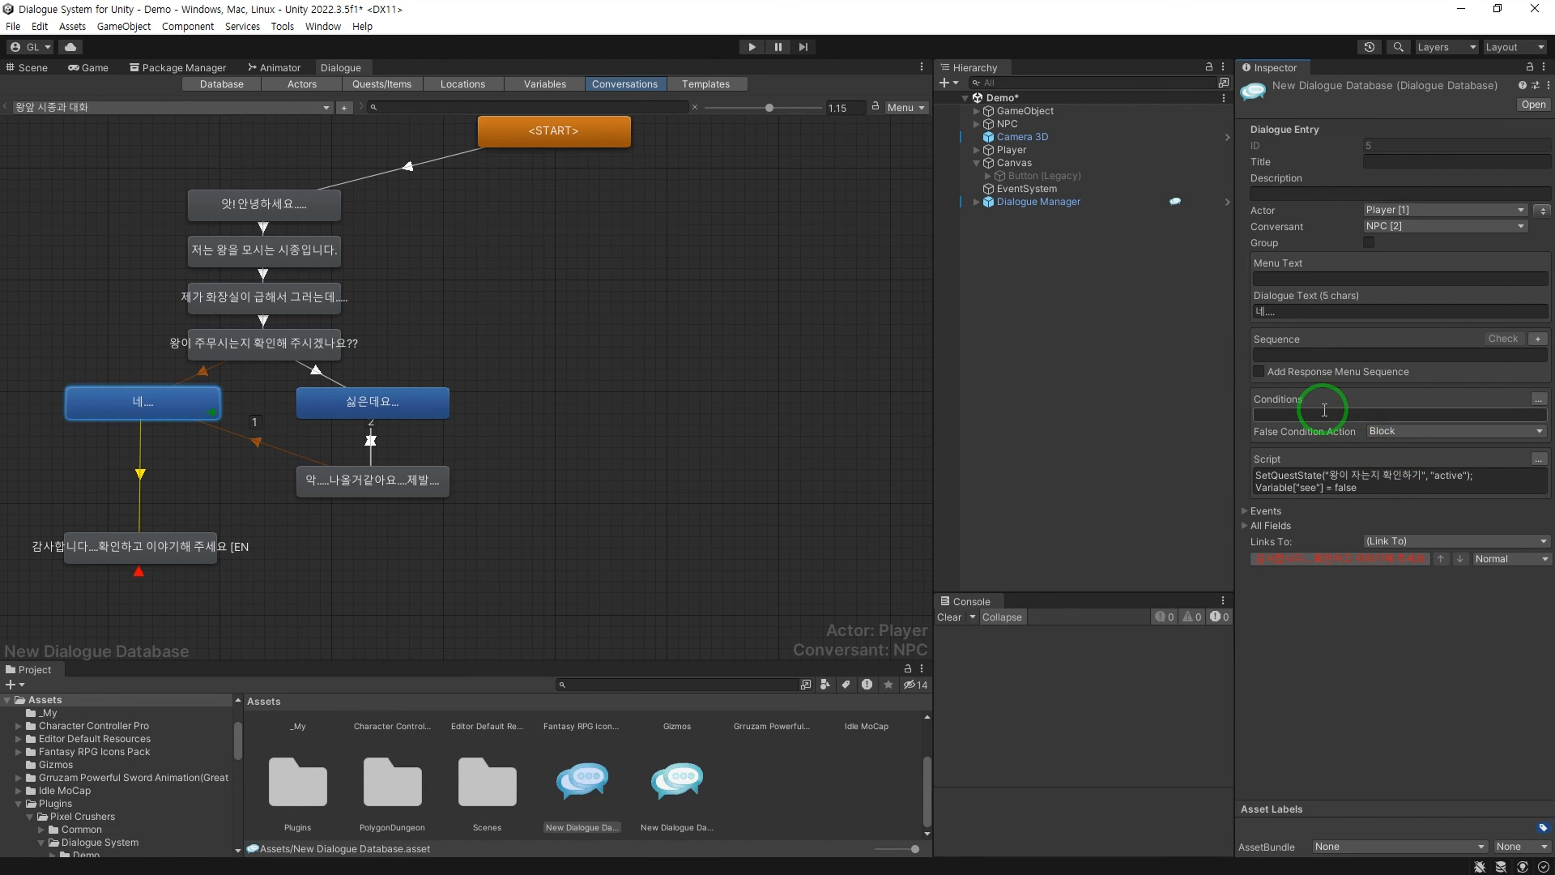
# Step: Apply a condition to the first NPC greeting node requiring that the quest "왕이 자는지 확인하기" is unassigned
pyautogui.click(318, 204)
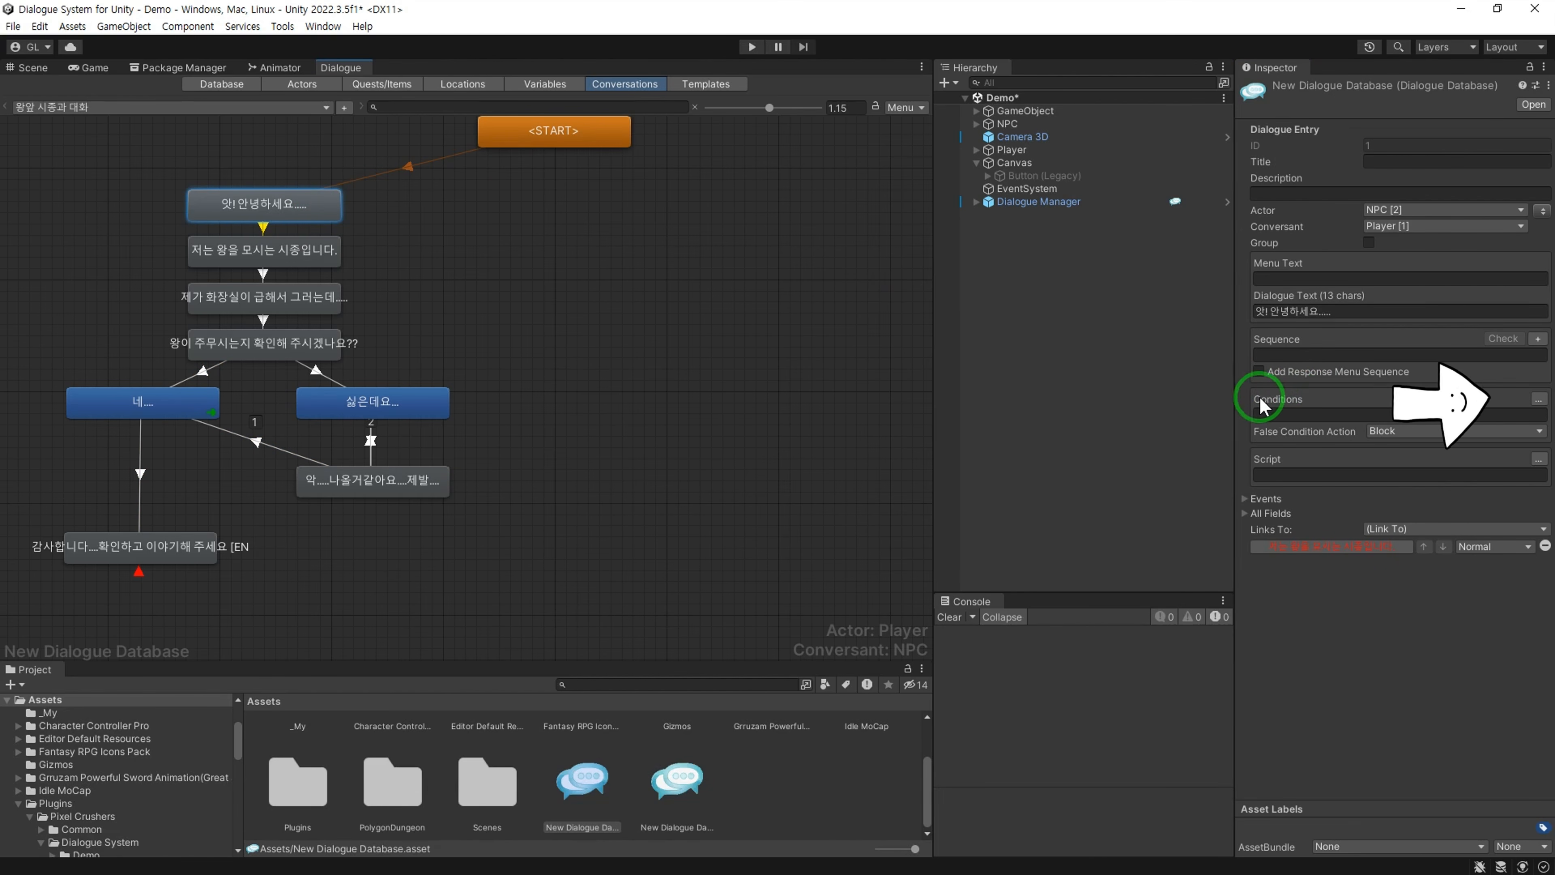
pyautogui.click(1538, 399)
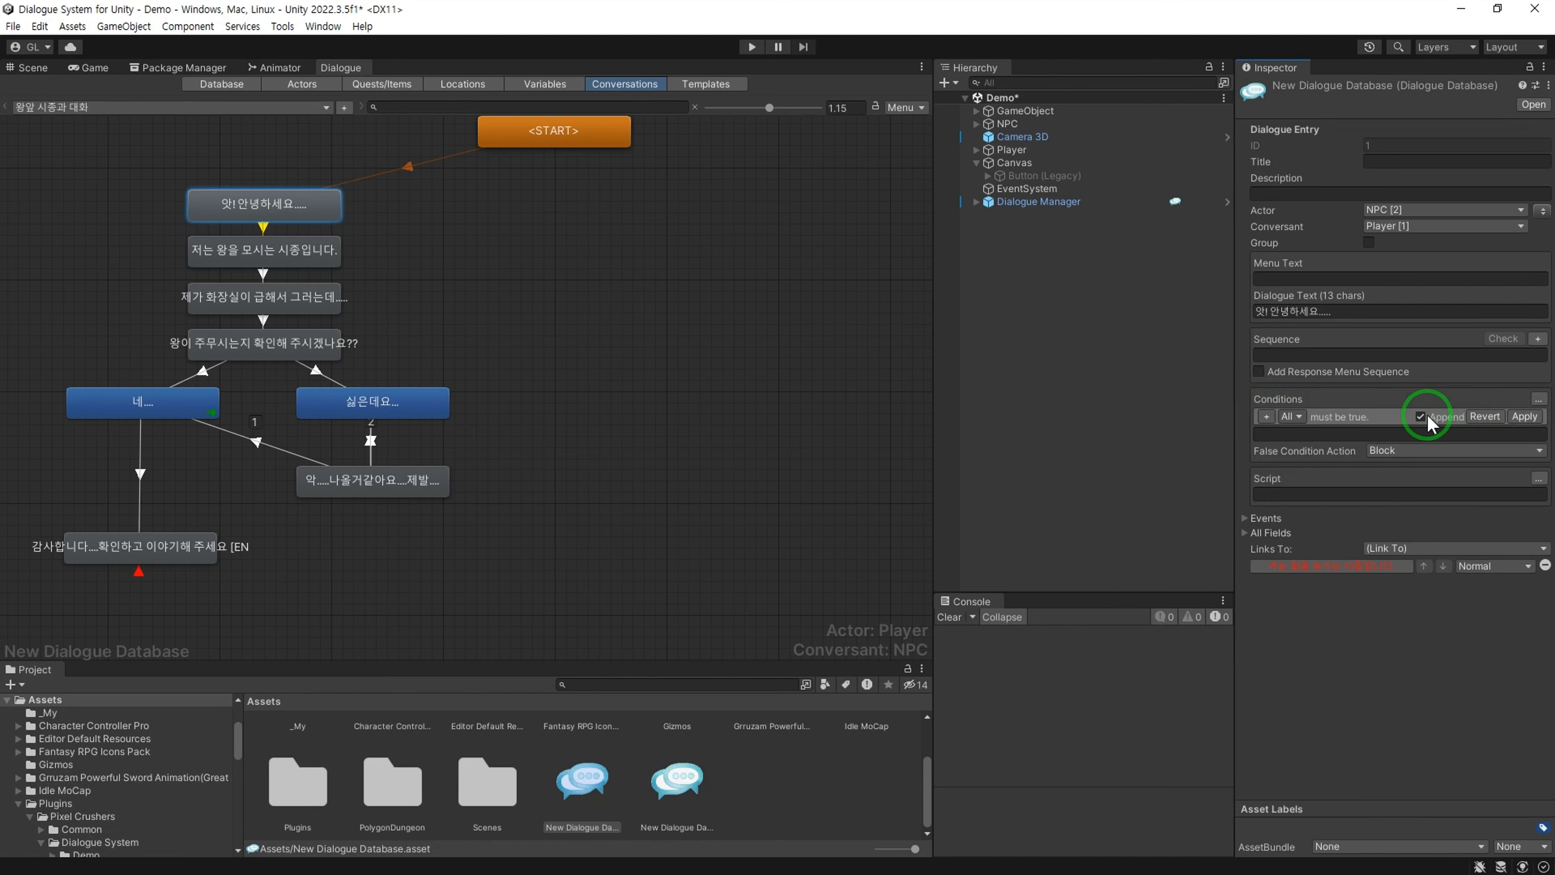
pyautogui.click(1267, 417)
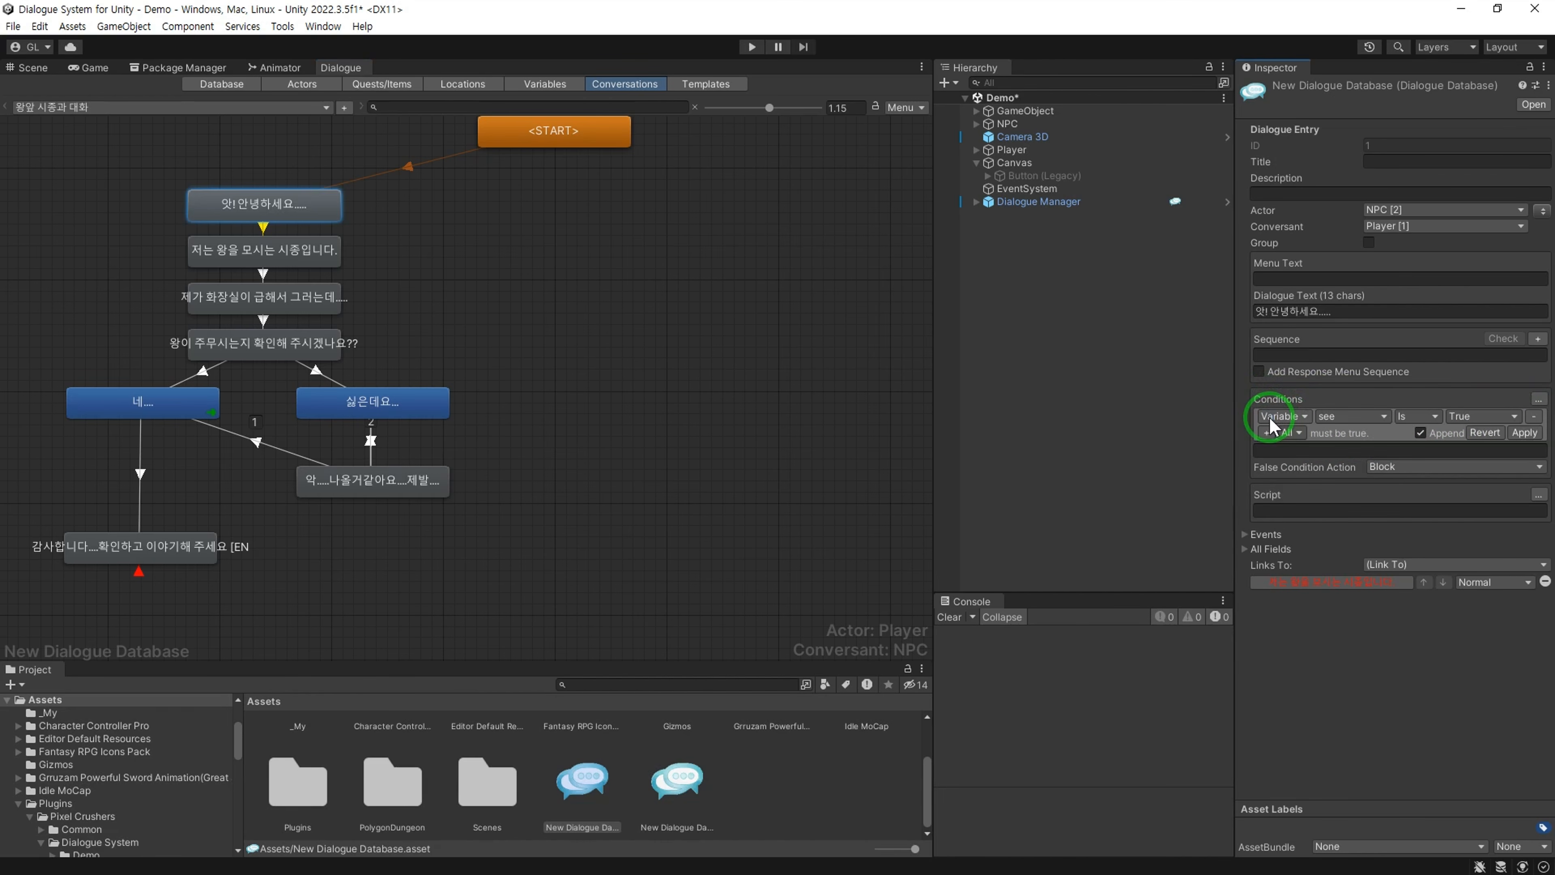
pyautogui.click(1299, 424)
pyautogui.click(1326, 421)
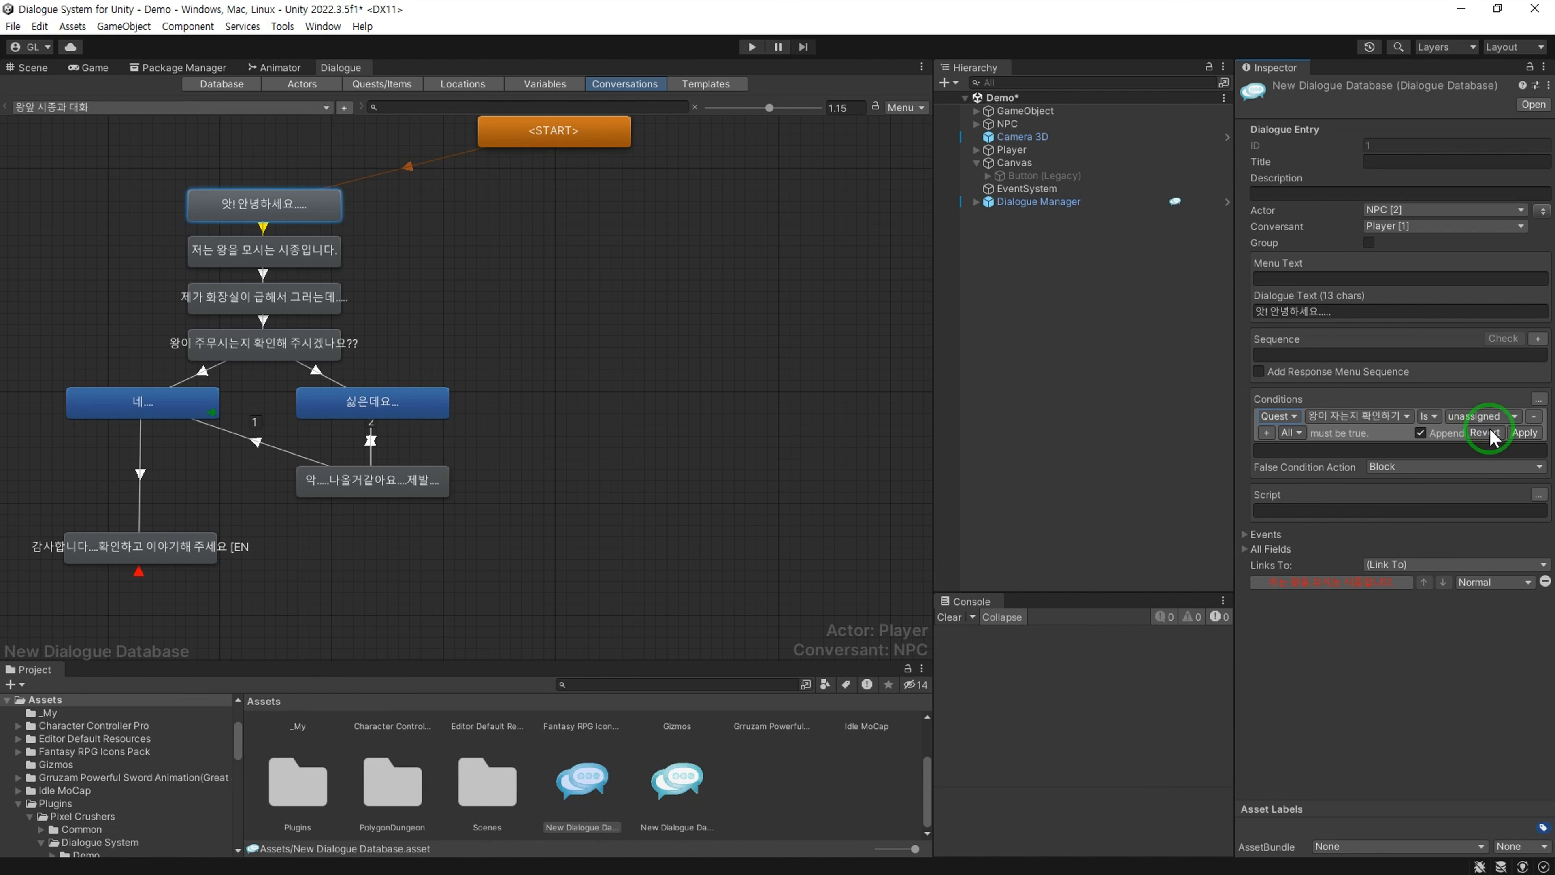
pyautogui.click(1522, 433)
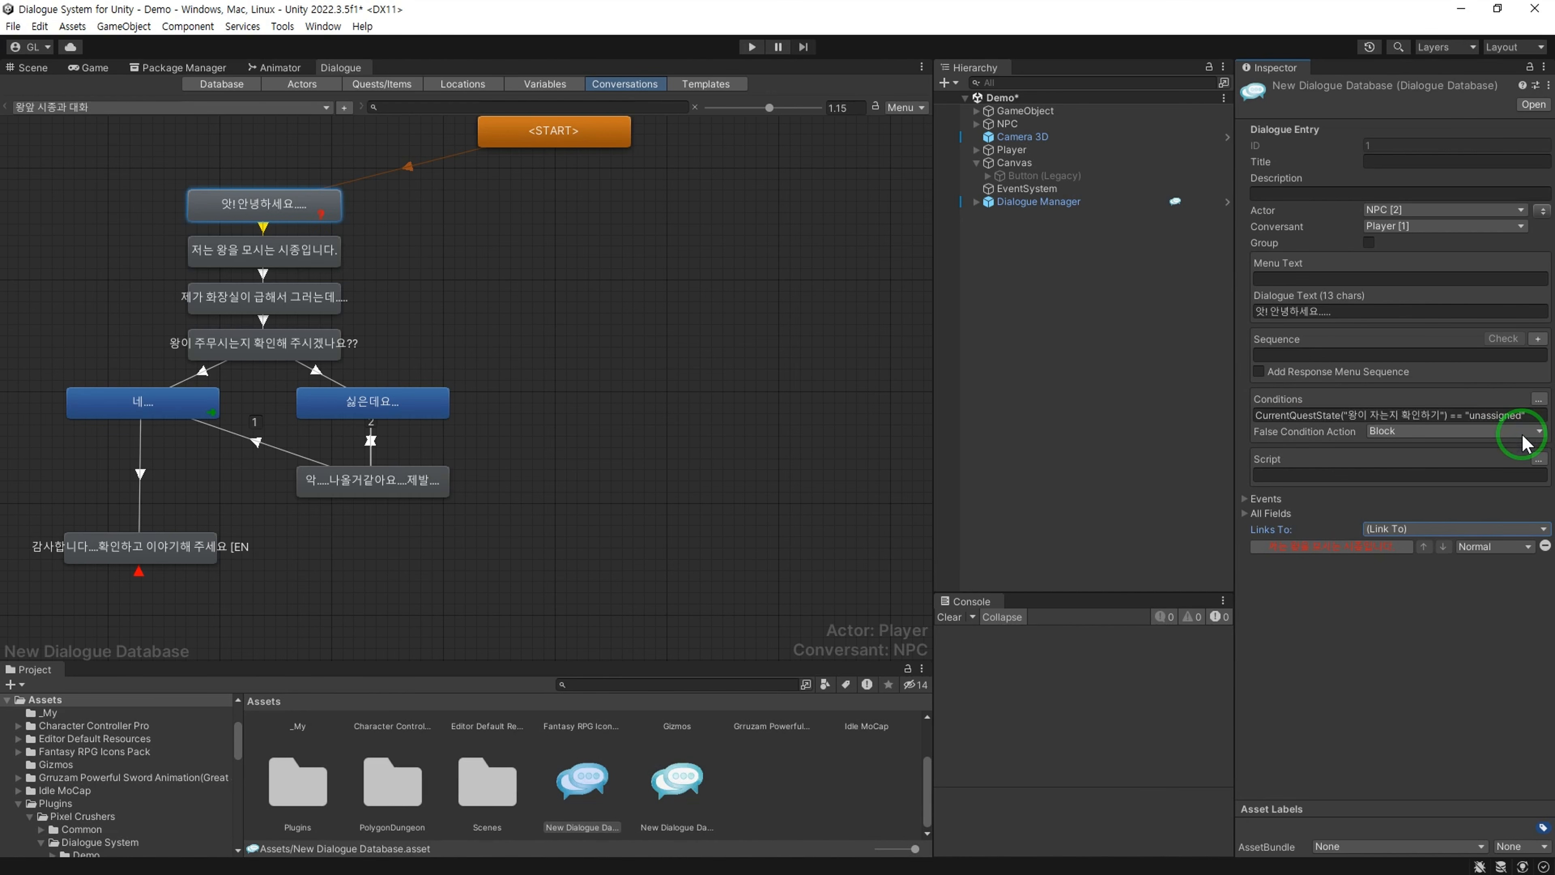
pyautogui.click(1492, 415)
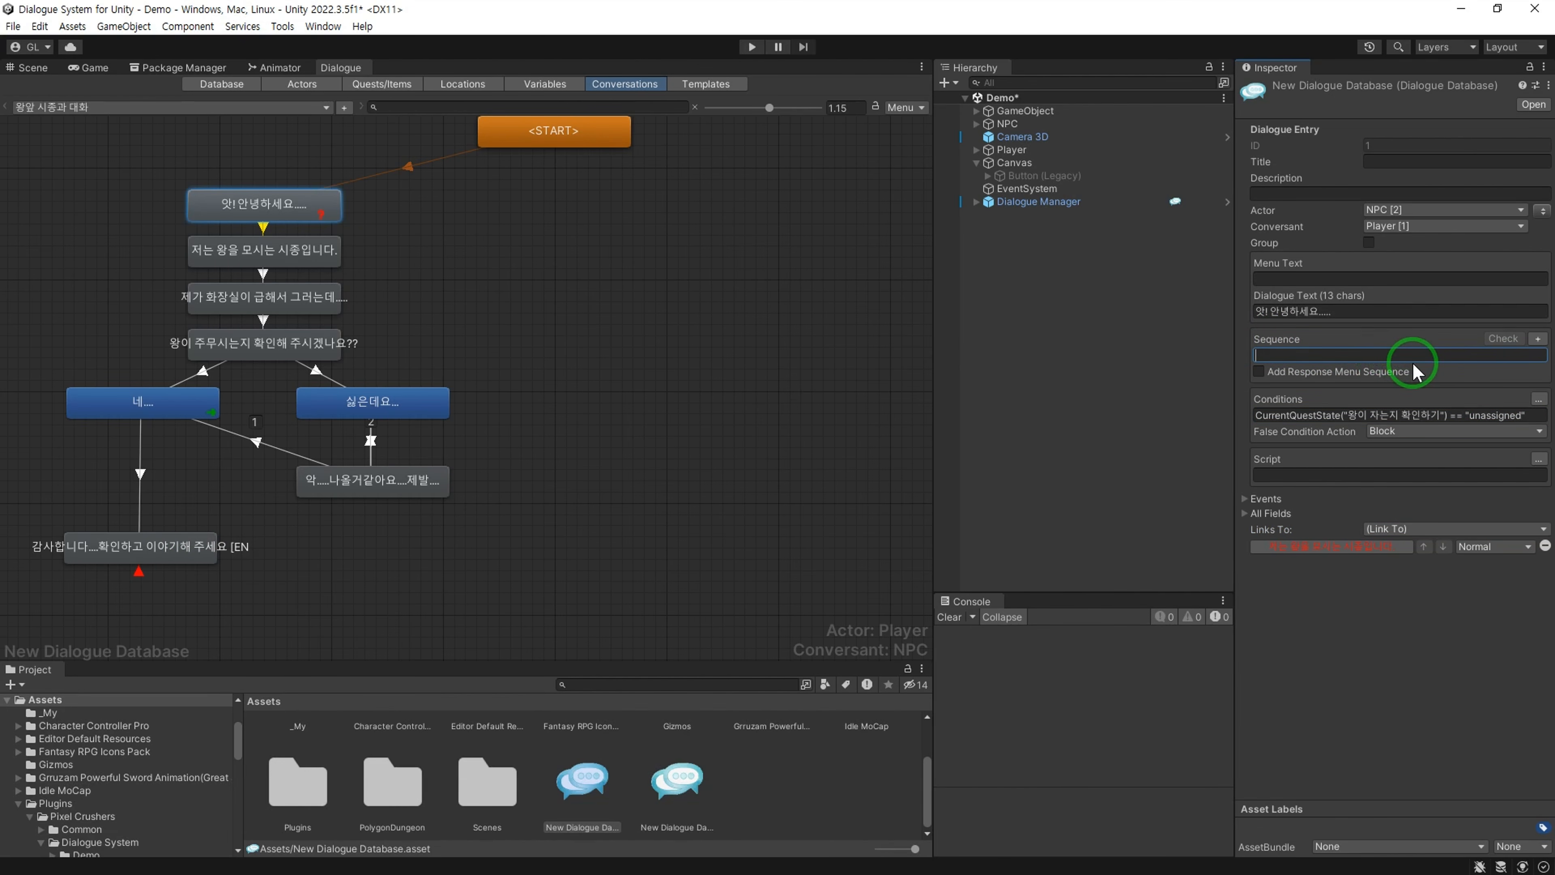
pyautogui.click(1538, 339)
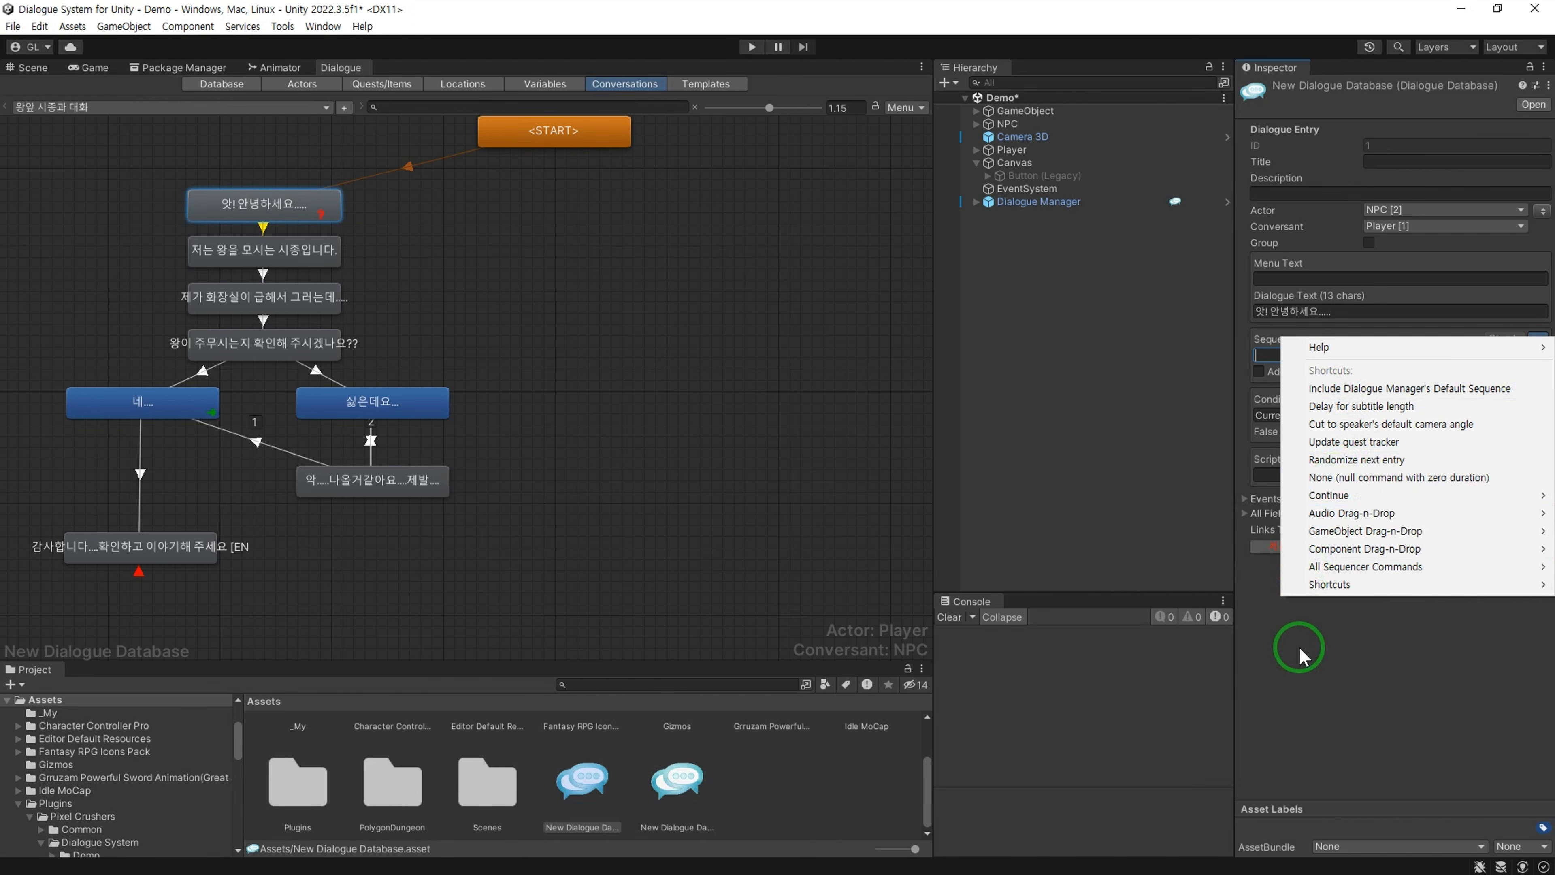
pyautogui.moveTo(1343, 515)
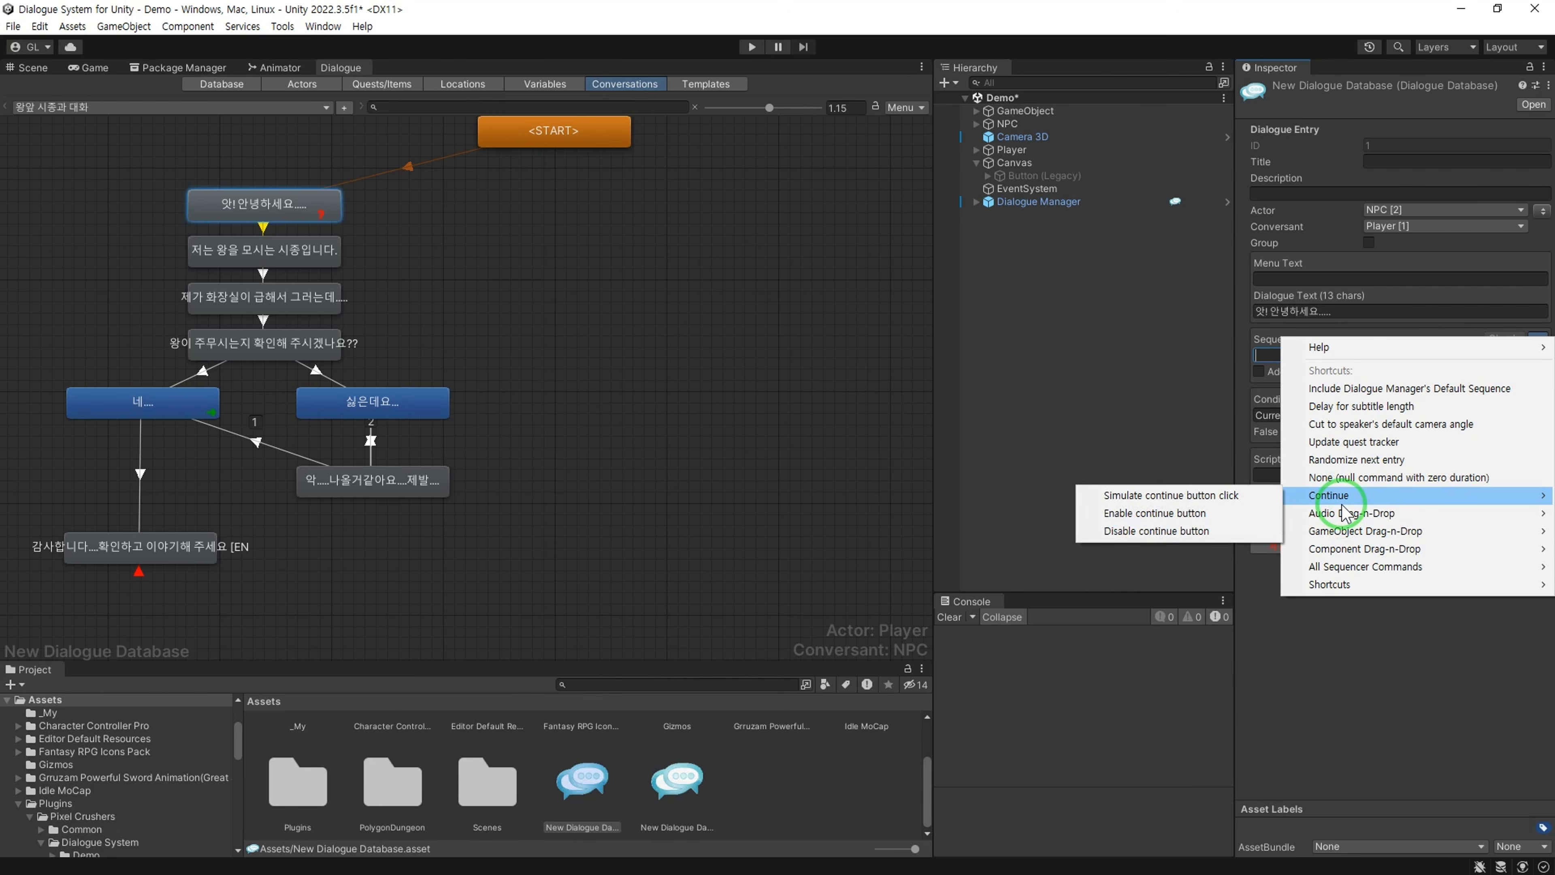
pyautogui.click(1288, 627)
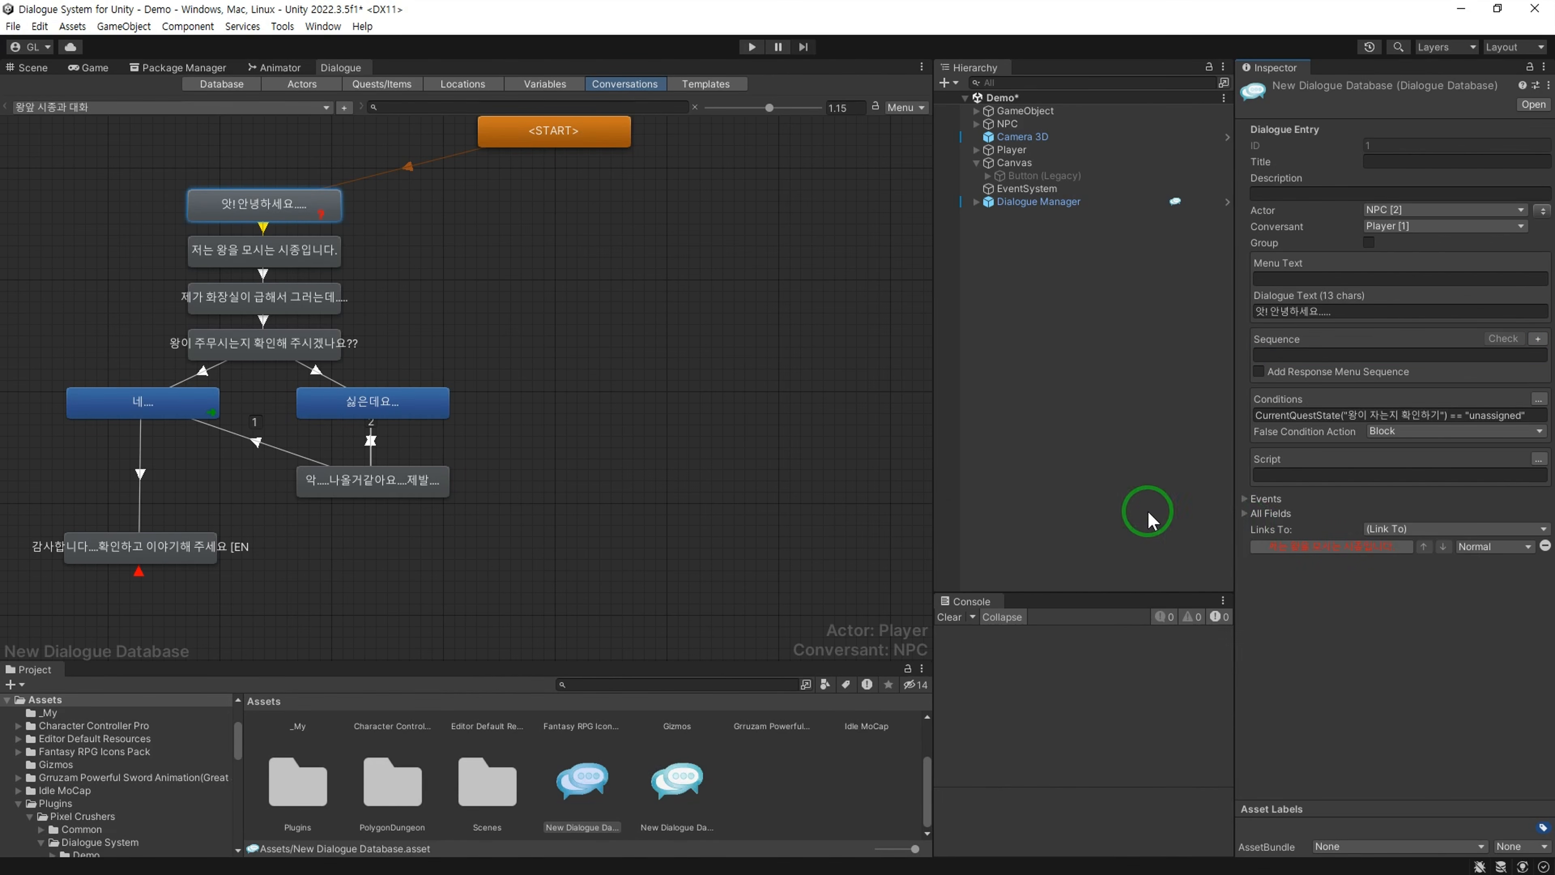
# Step: Append an Alert action with the message "왕에게 가보자!" to the script of the Player's "네..." node
pyautogui.click(142, 401)
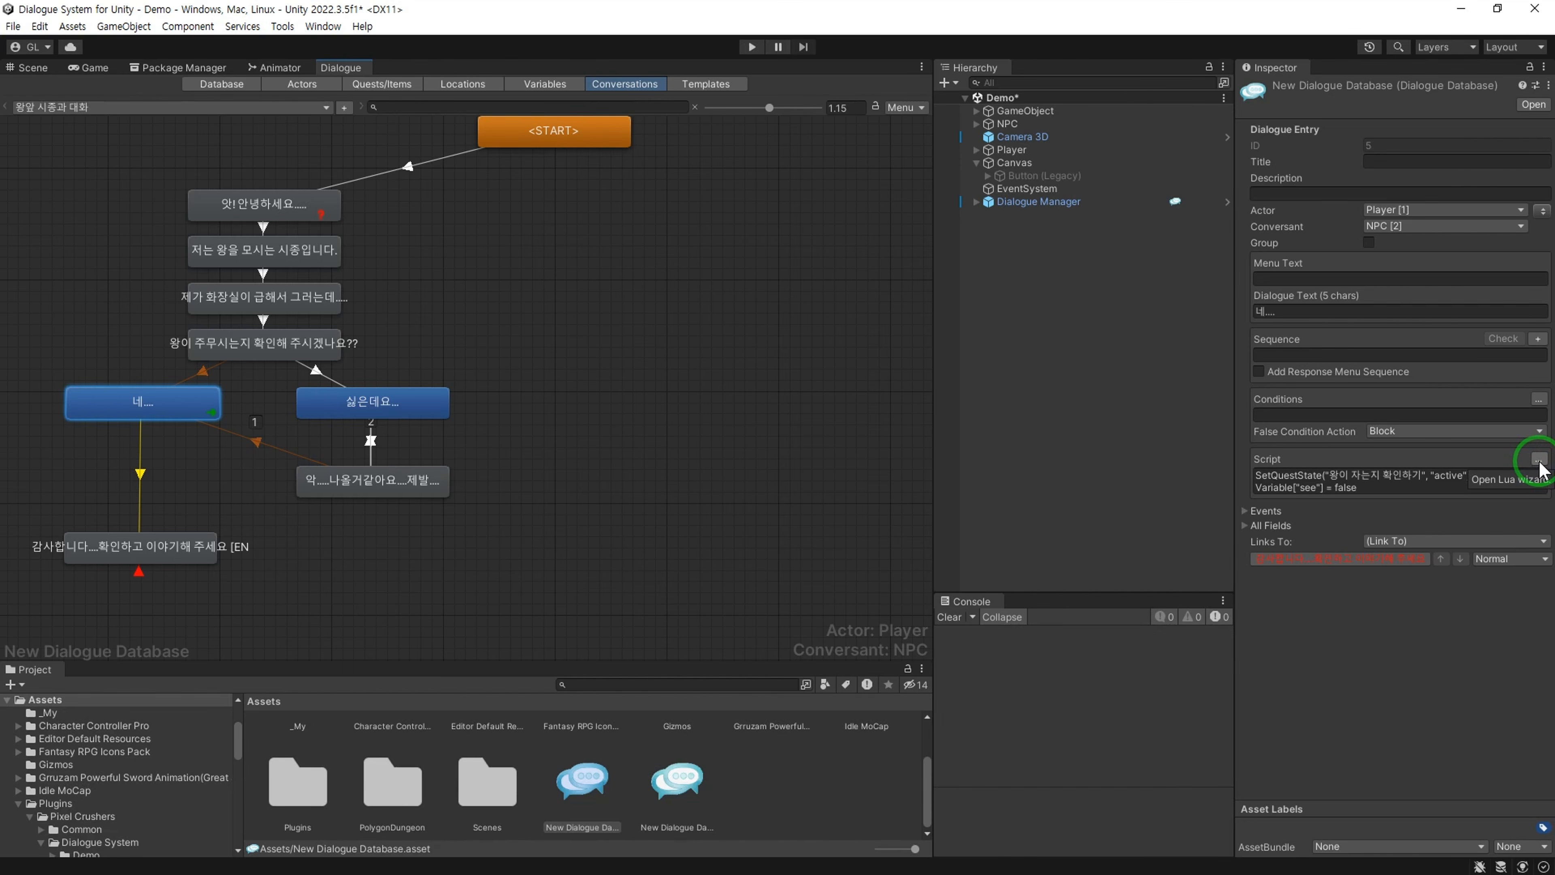
pyautogui.click(1538, 460)
pyautogui.click(1298, 476)
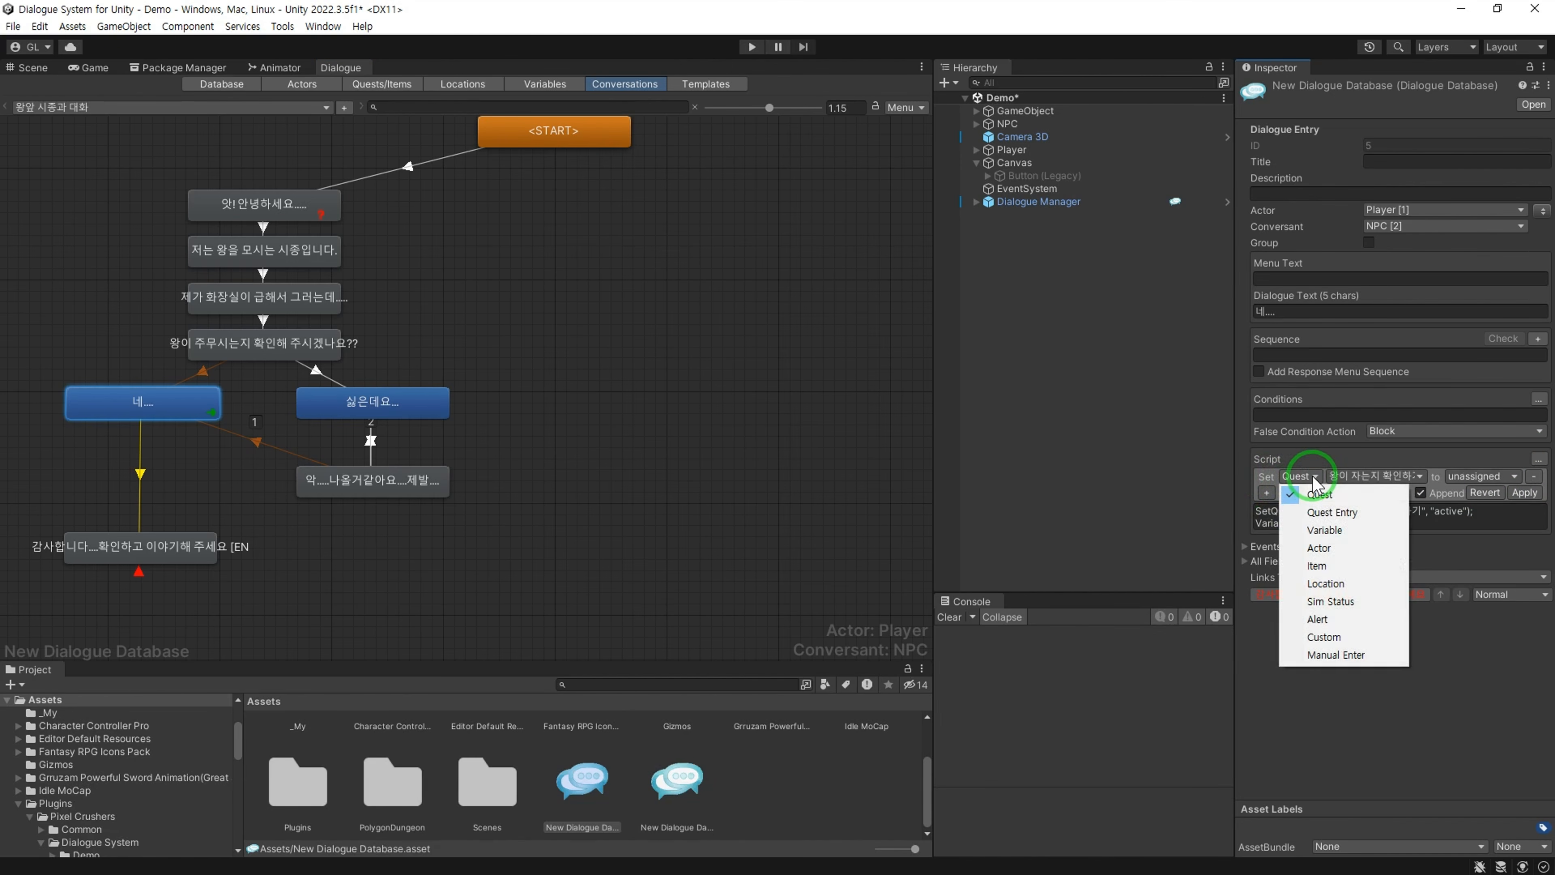
pyautogui.click(1353, 620)
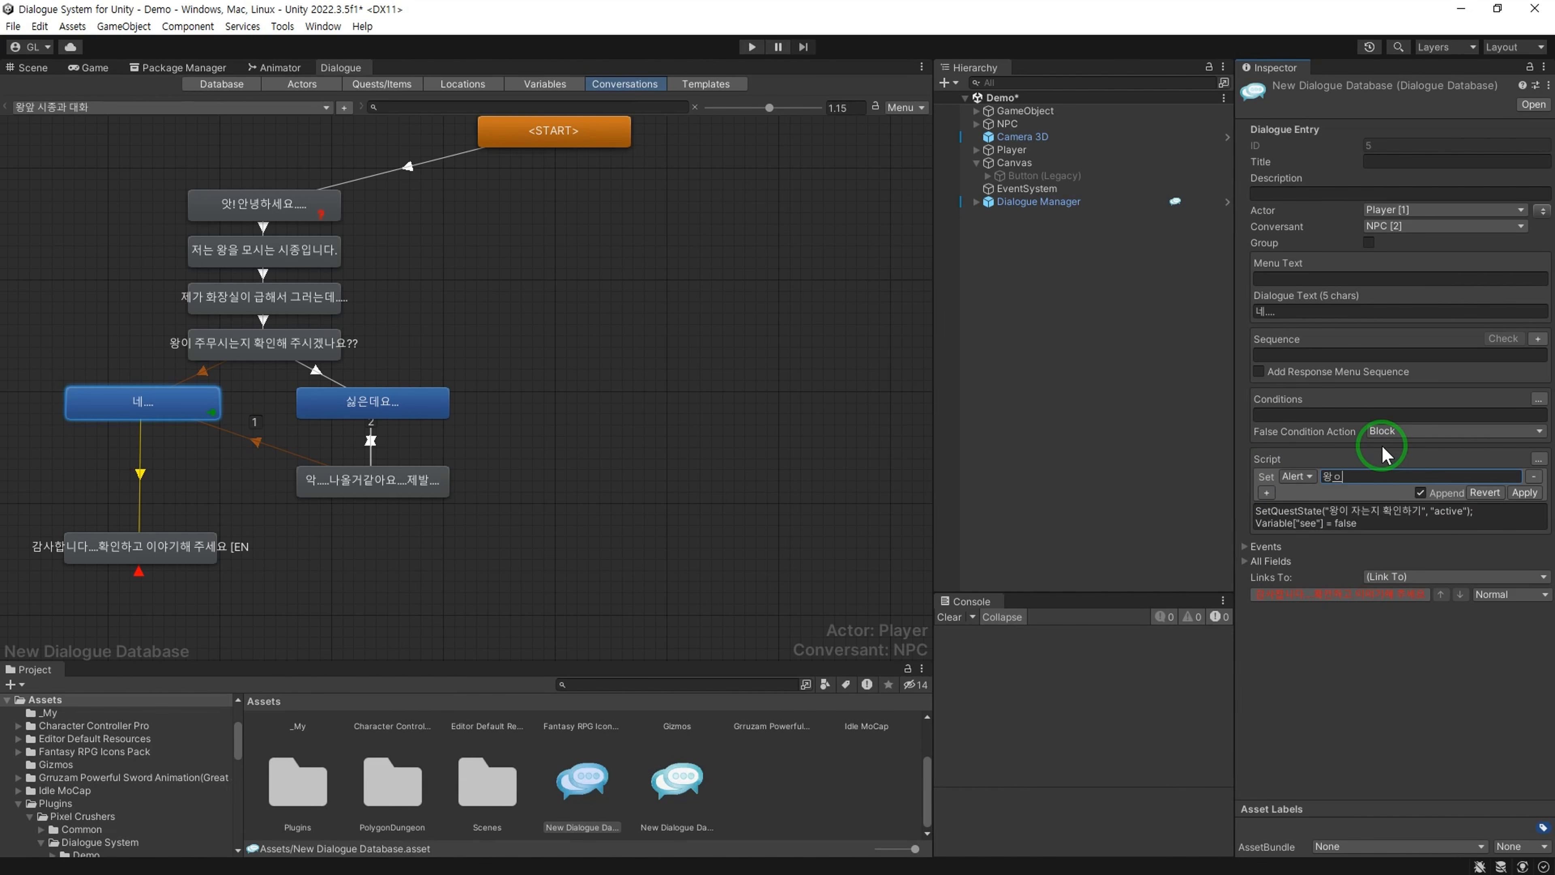
pyautogui.click(1531, 494)
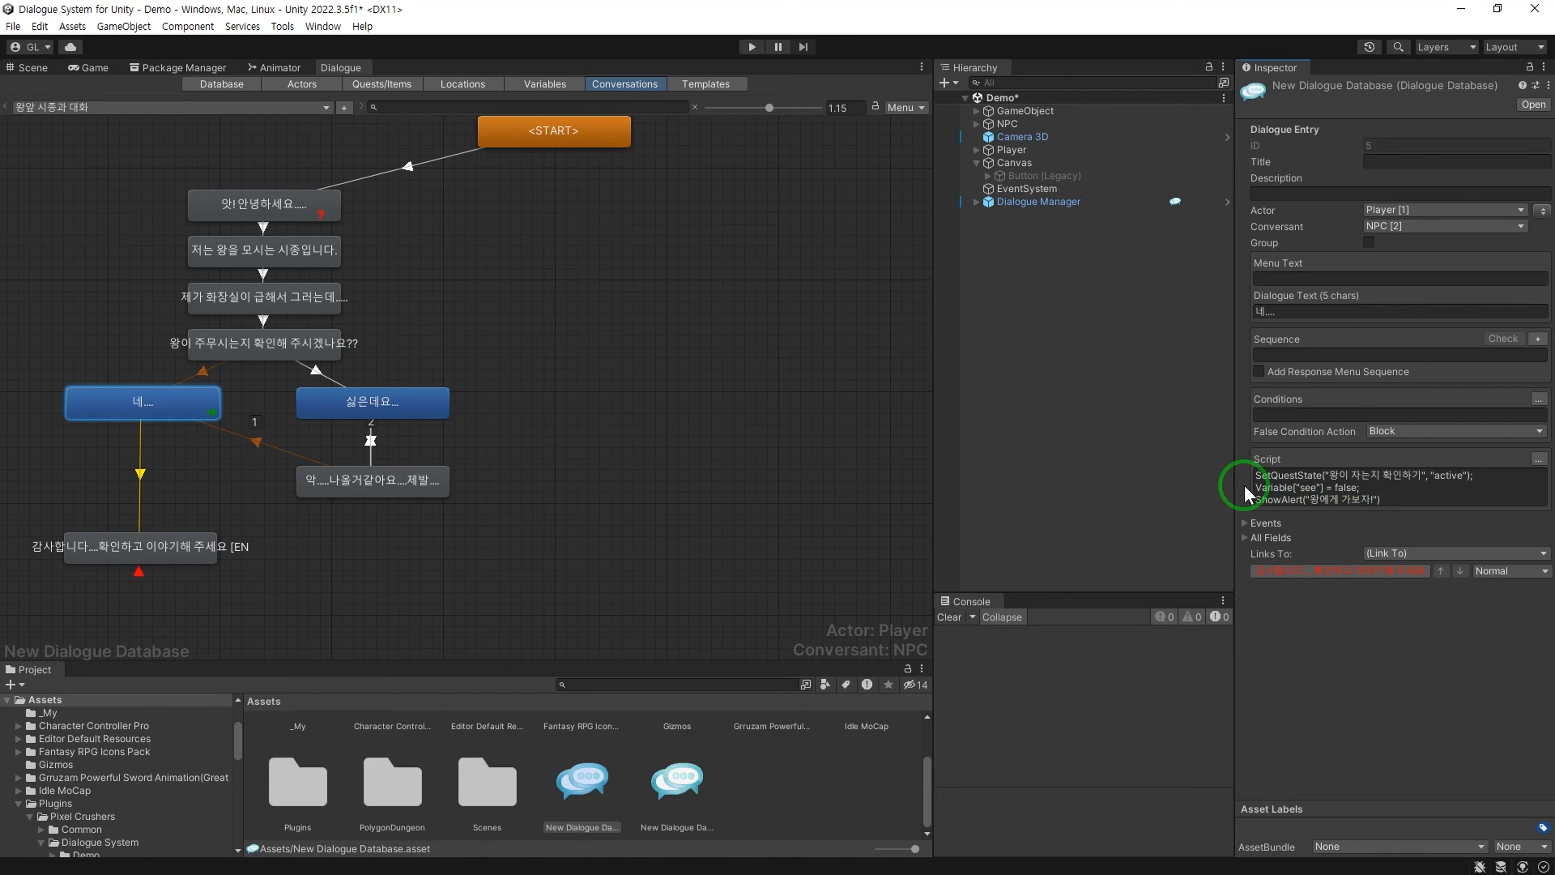
# Step: Create a second child node from START and place it directly beneath START
pyautogui.rightClick(589, 134)
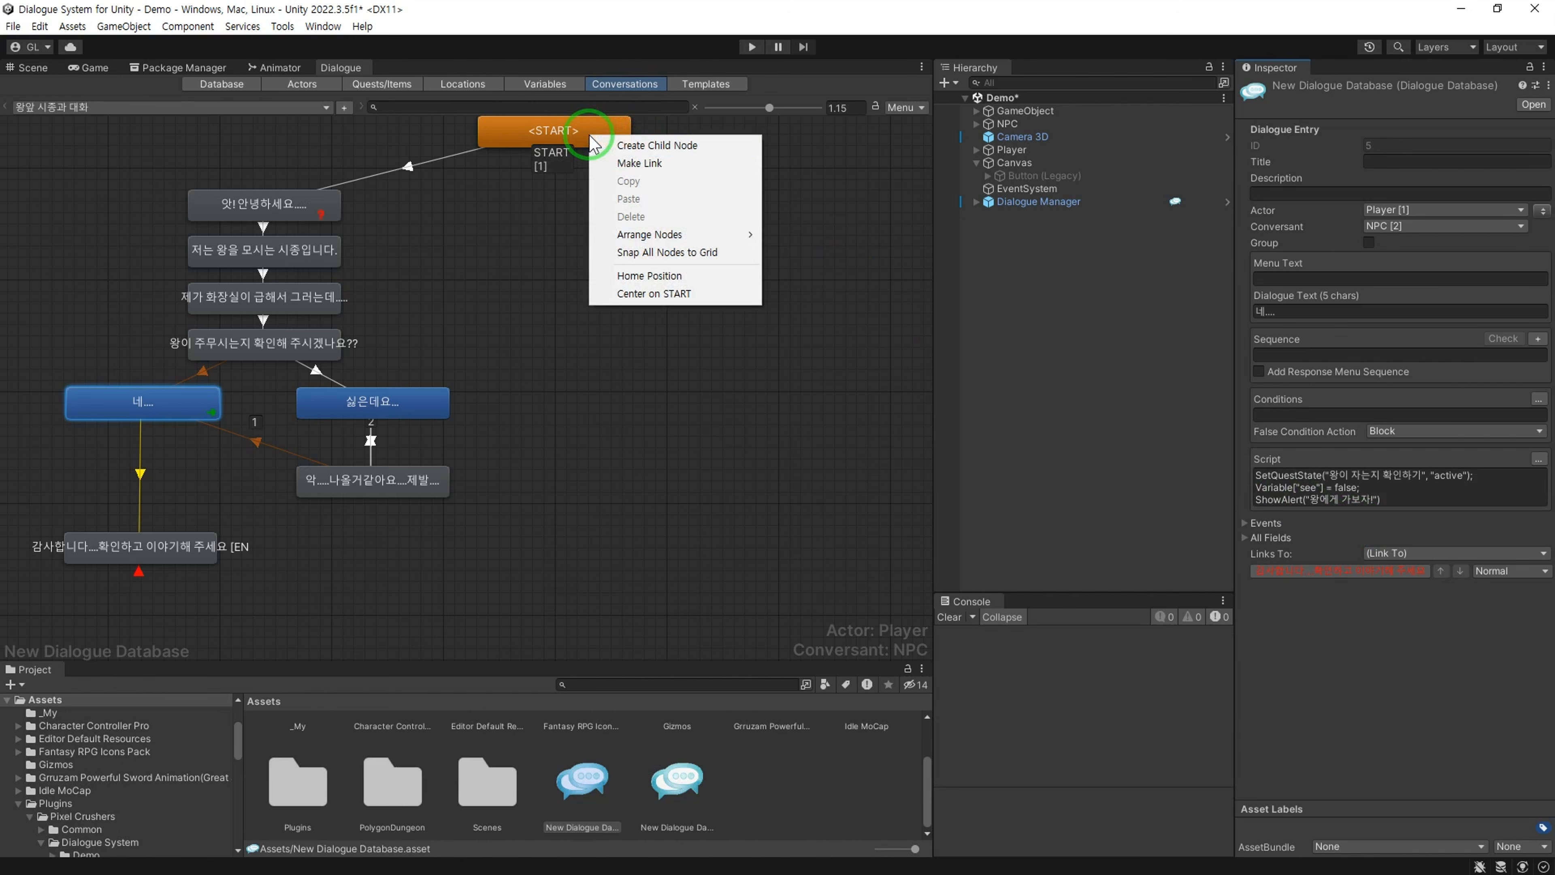
pyautogui.click(646, 147)
pyautogui.moveTo(624, 167); pyautogui.dragTo(579, 211)
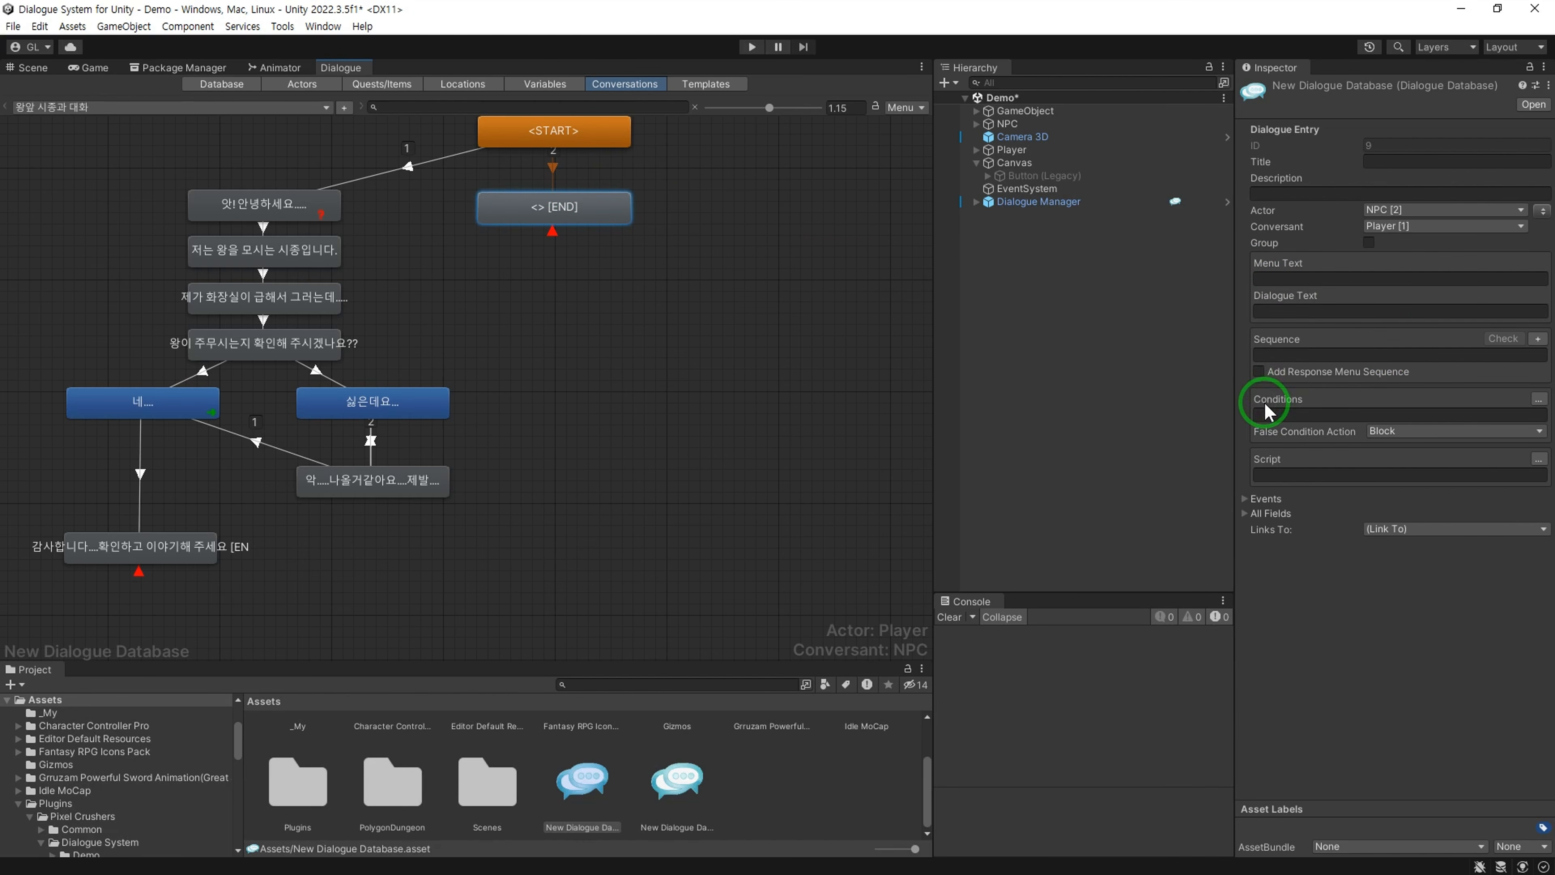
# Step: Try to give the second START child a condition requiring quest "왕이 자는지 확인하기" to be active
pyautogui.click(1538, 400)
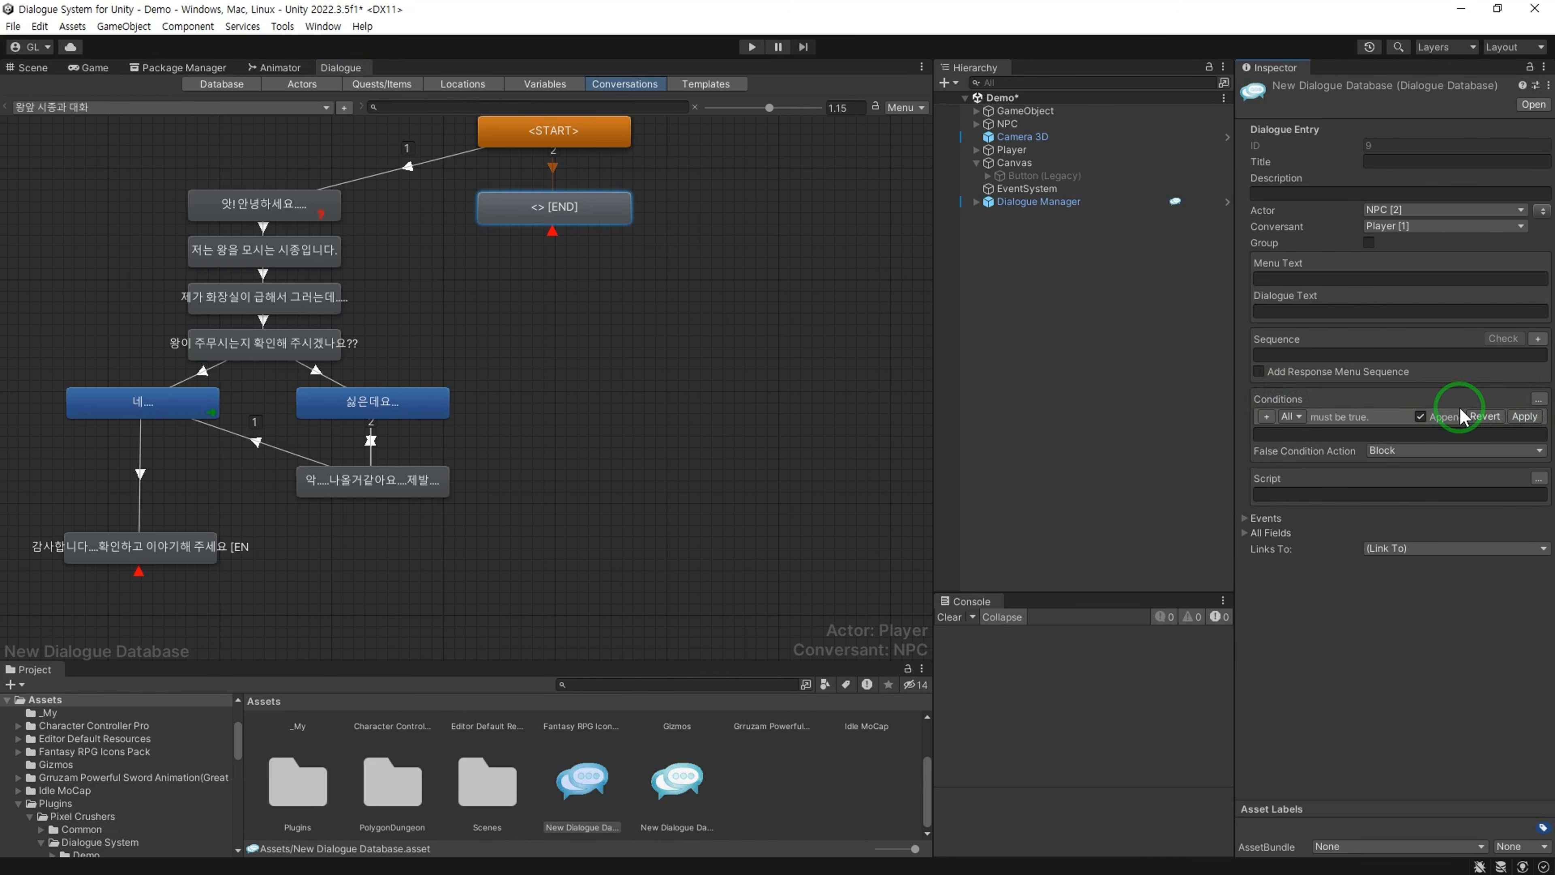
pyautogui.click(1264, 416)
pyautogui.click(1481, 417)
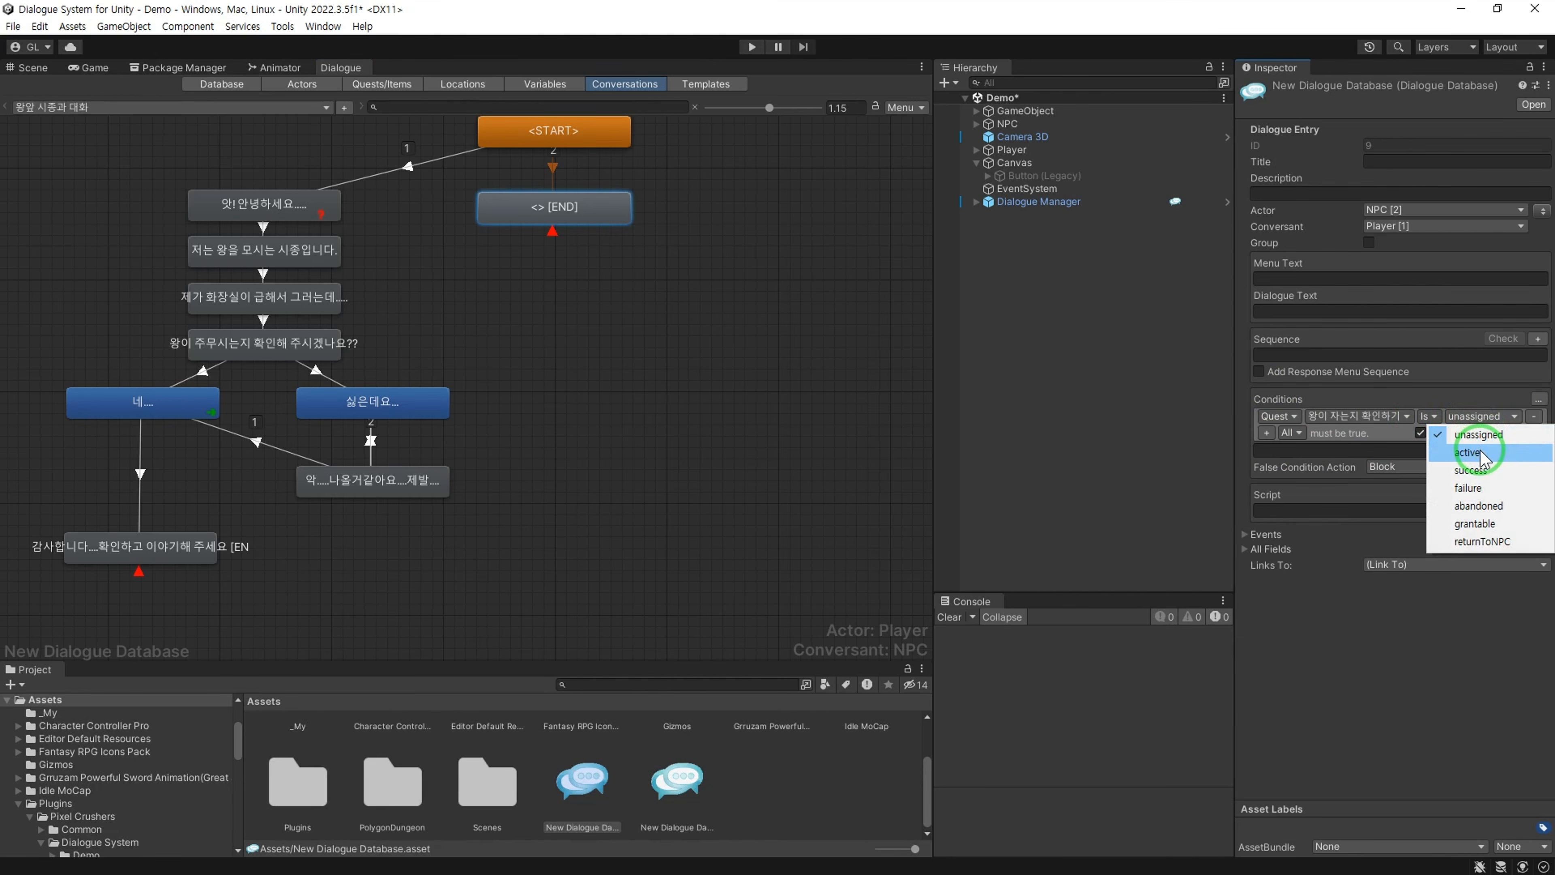
pyautogui.click(1468, 452)
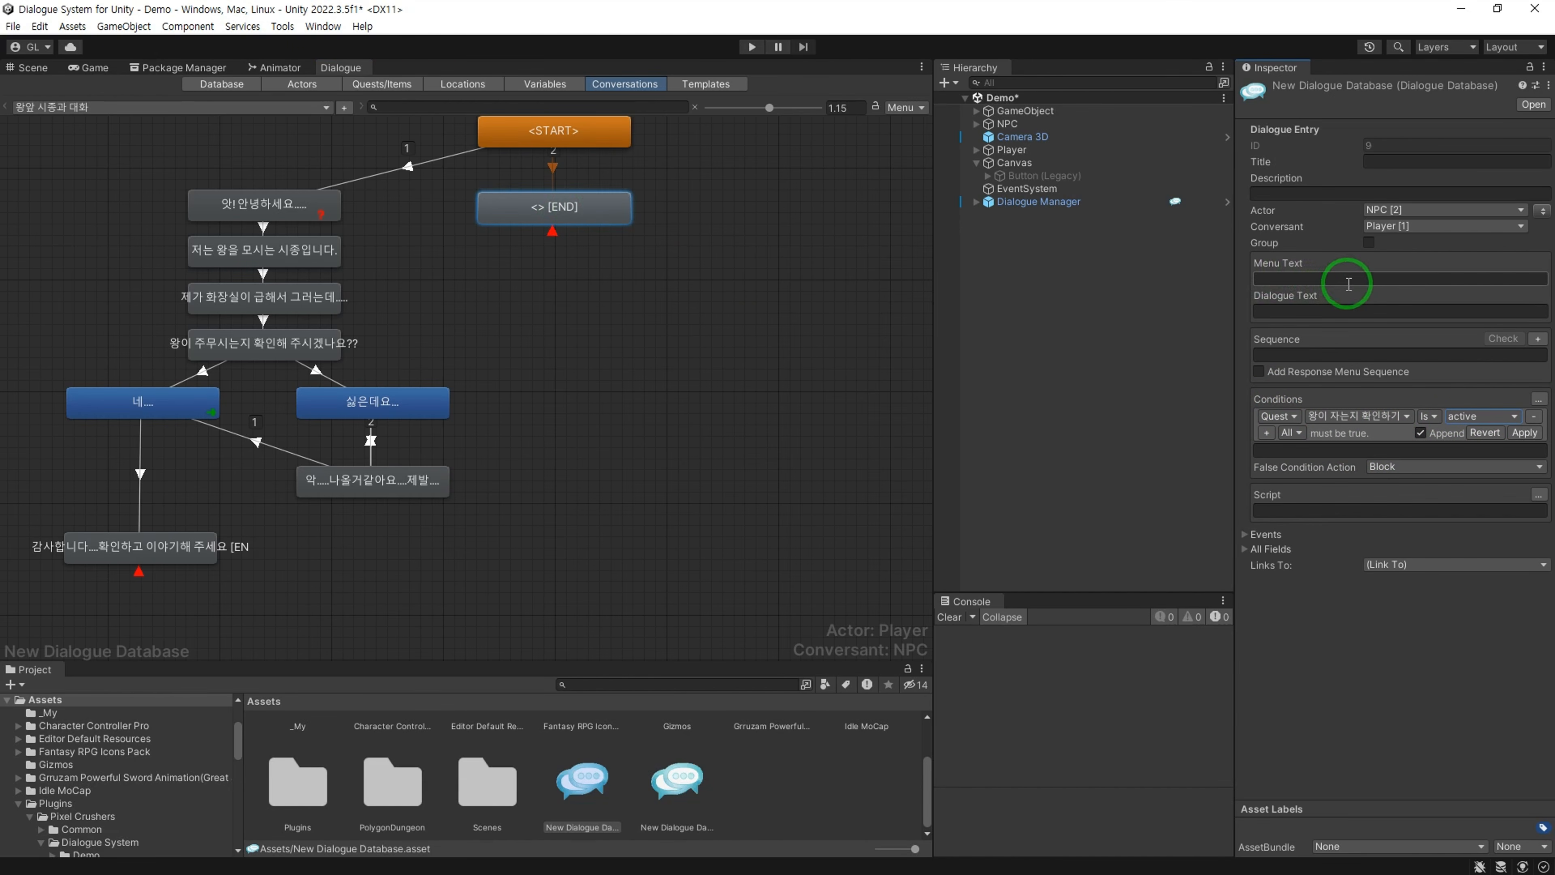
# Step: Set the second START child's dialogue text to "확인해 보셨나요?" and shift the node slightly away from the first branch
pyautogui.click(1322, 311)
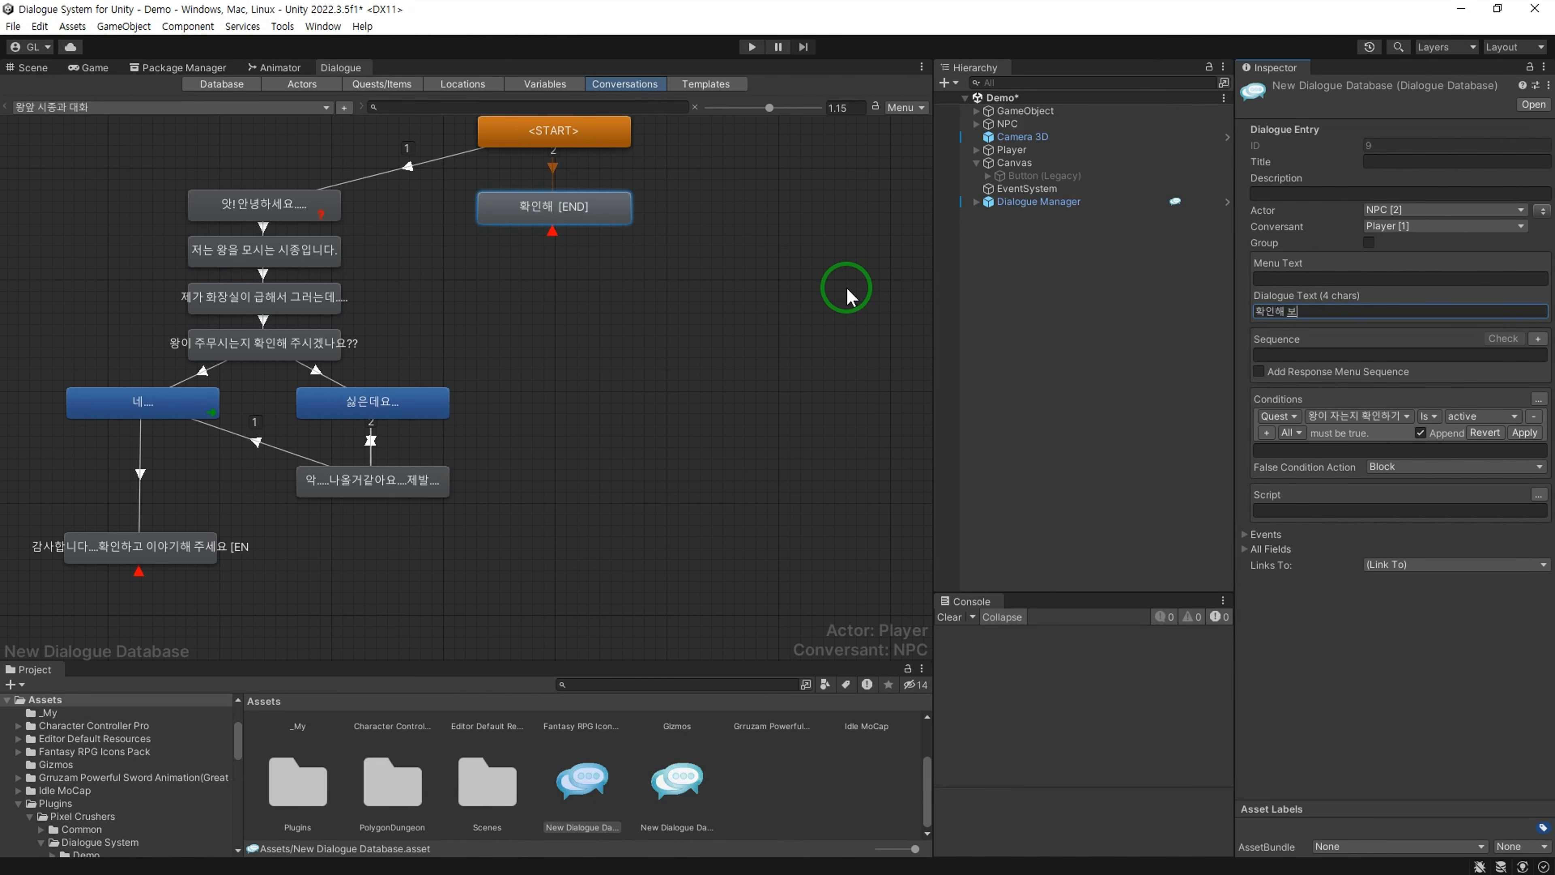
pyautogui.write('?')
pyautogui.moveTo(486, 197); pyautogui.dragTo(530, 198)
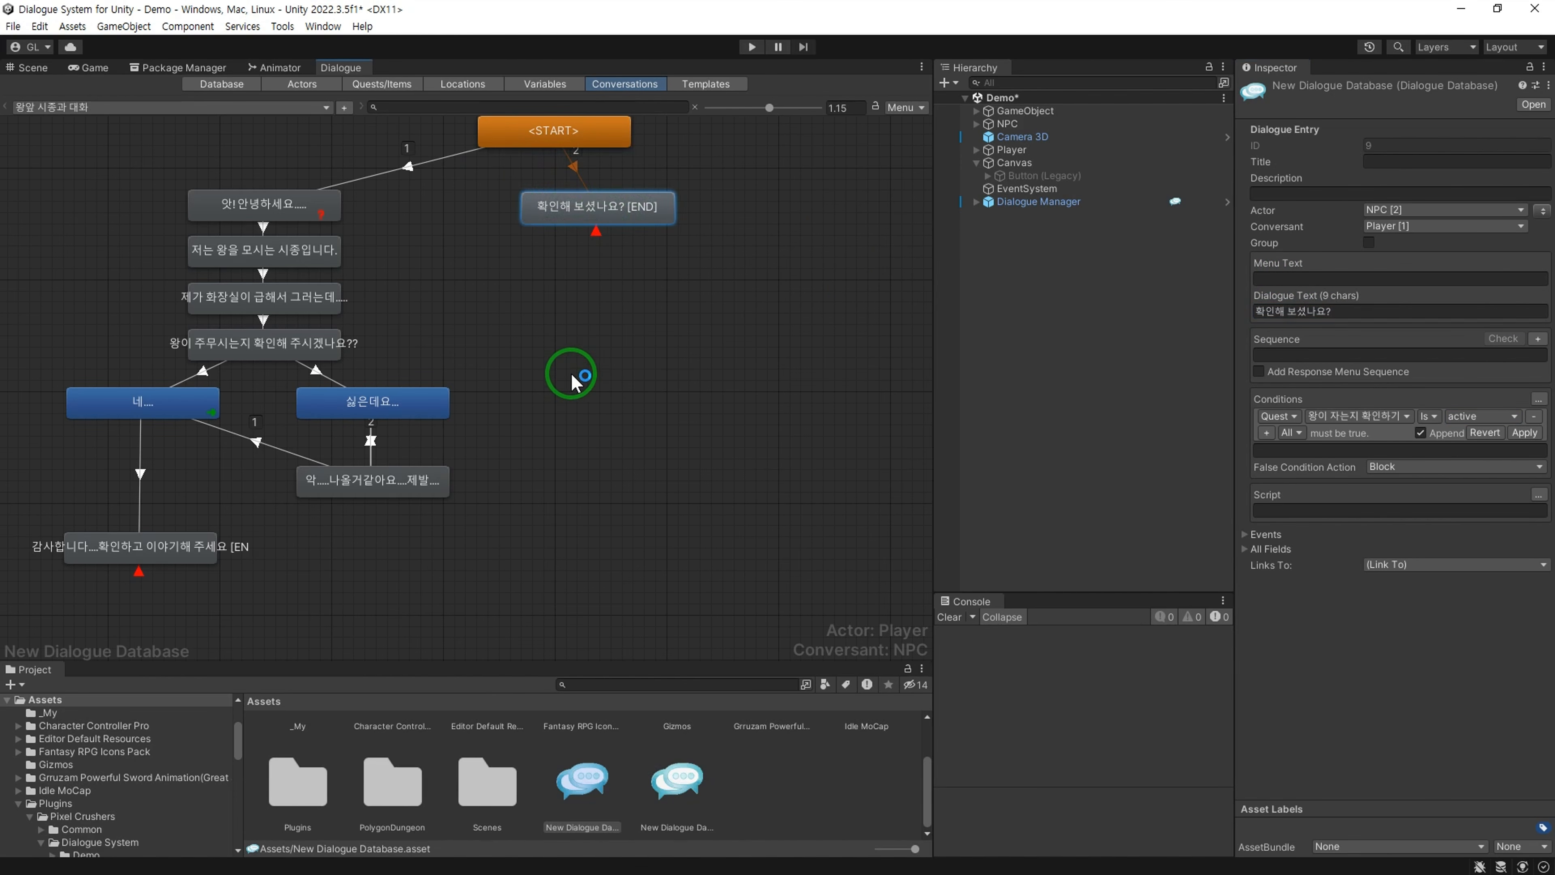
# Step: Create a Player child node under "확인해 보셨나요?", place it to the lower left, and give it the dialogue text "네. 자고있었어요."
pyautogui.rightClick(609, 214)
pyautogui.click(673, 218)
pyautogui.moveTo(531, 269); pyautogui.dragTo(449, 272)
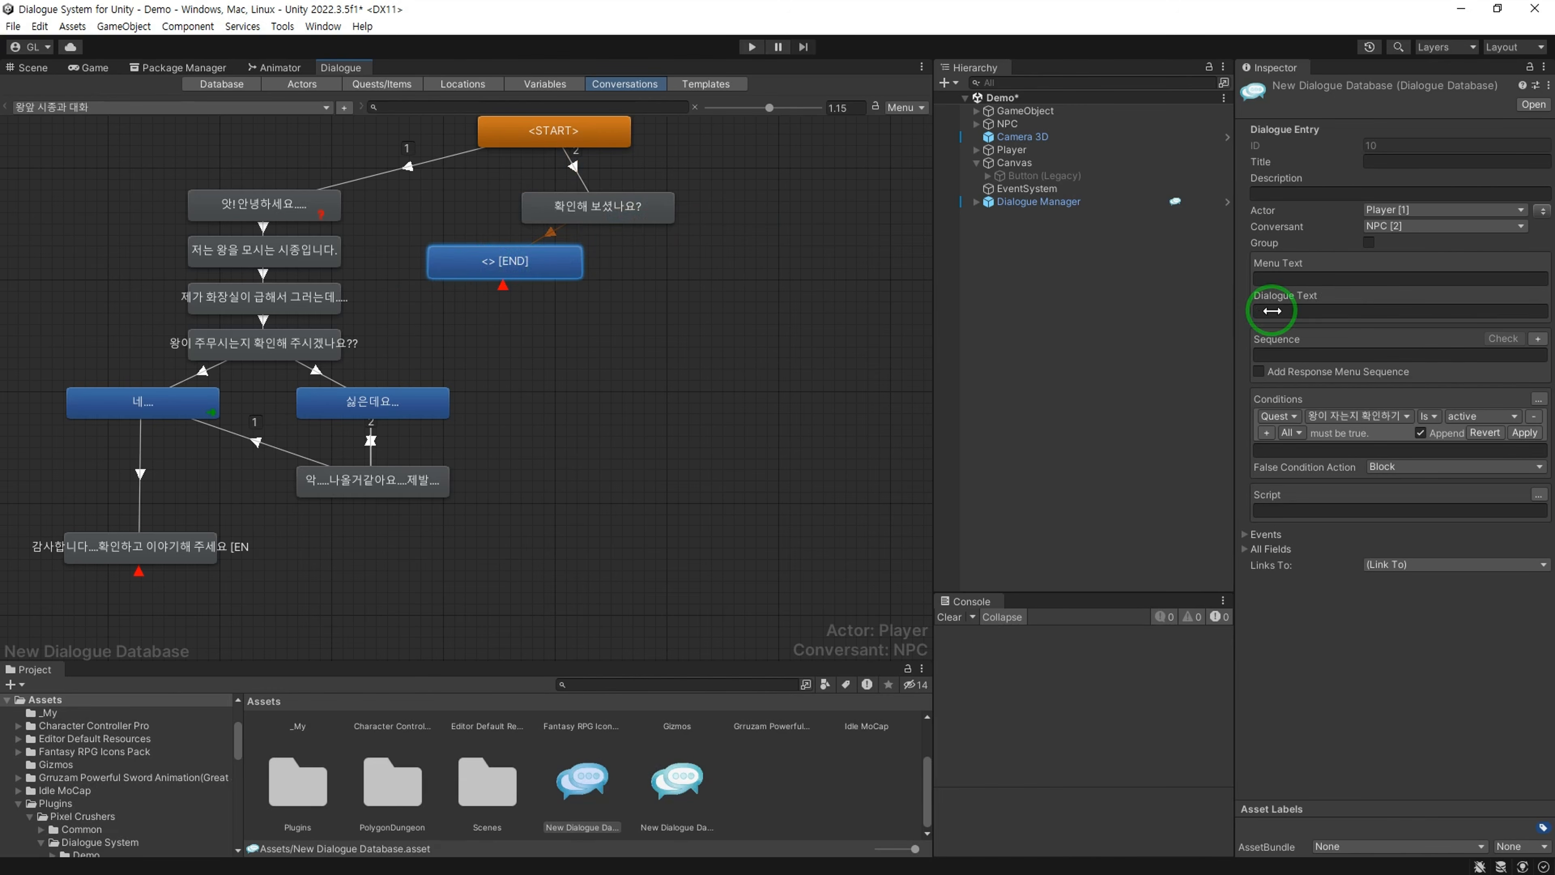
pyautogui.click(1277, 311)
pyautogui.write('네')
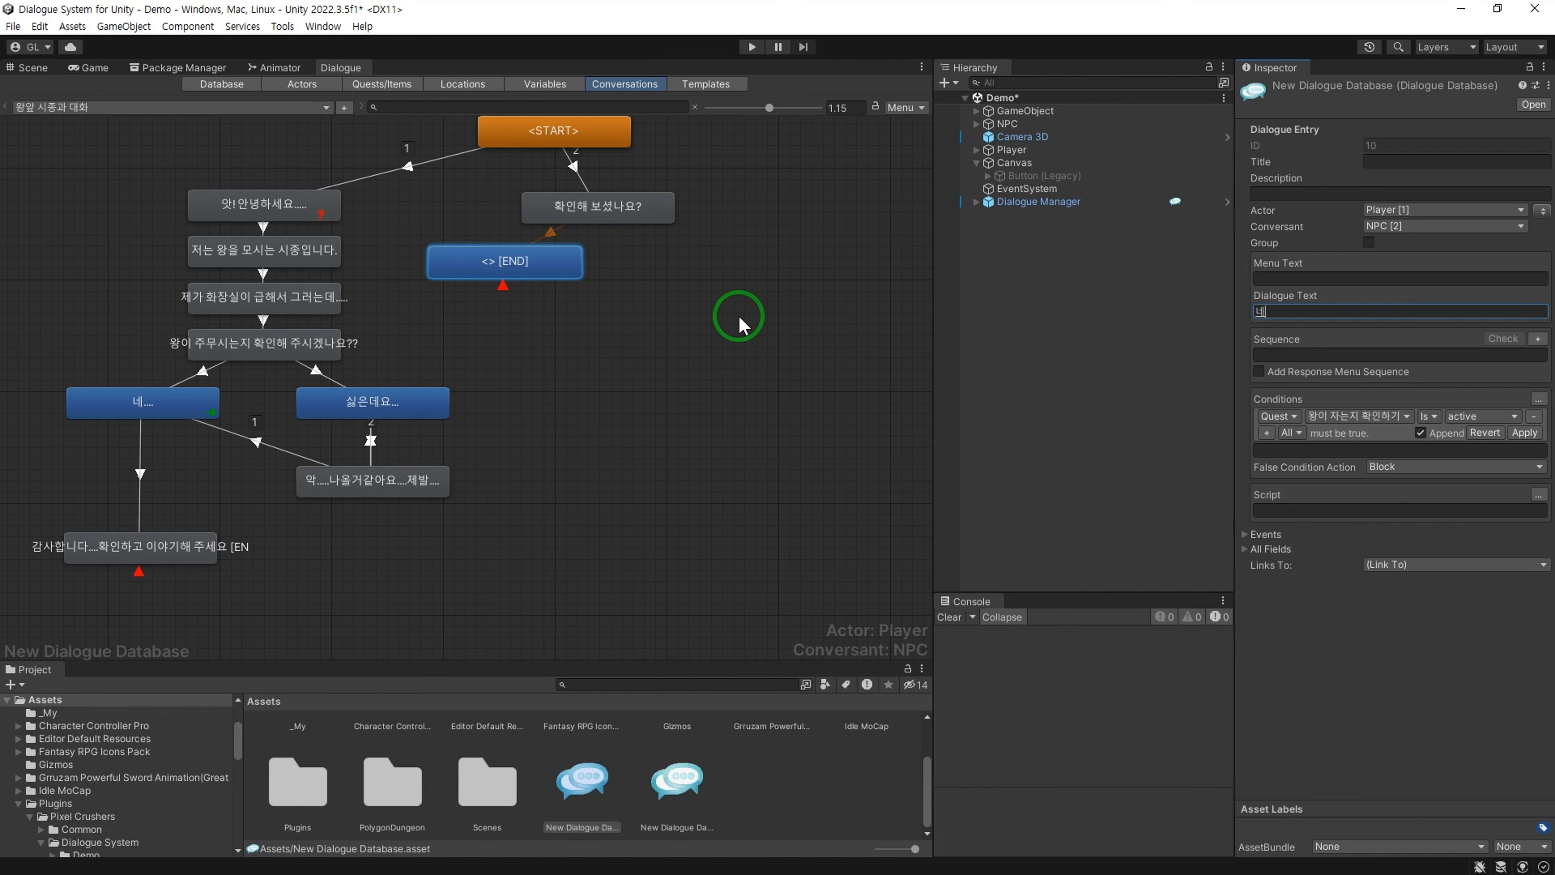
pyautogui.write(' 자고있었어요.')
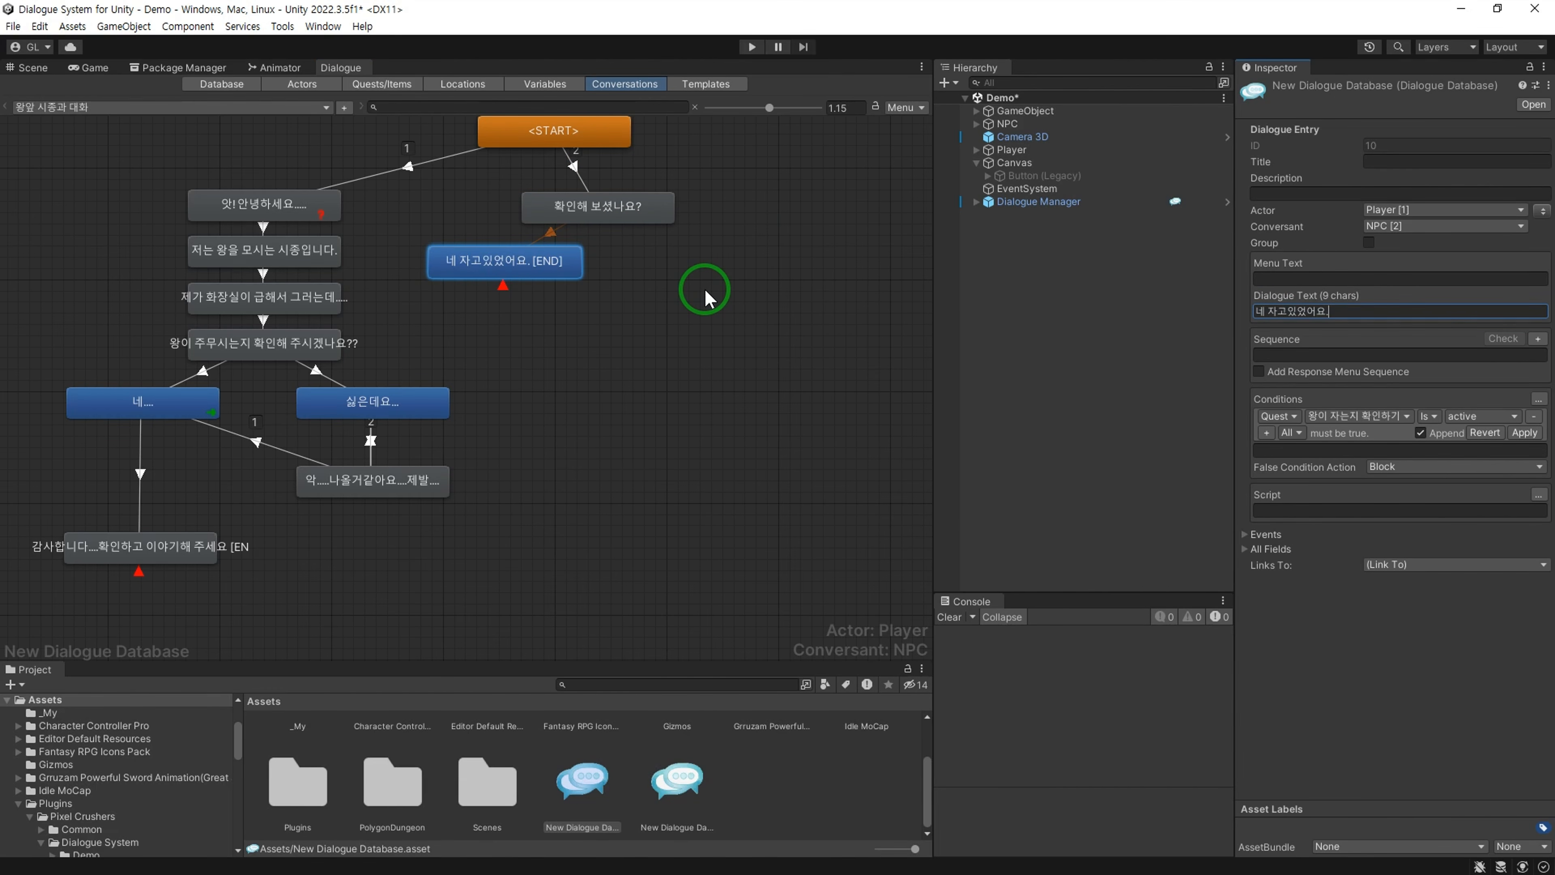
pyautogui.press('Home')
pyautogui.press('Right')
pyautogui.write('.')
# Step: Create a second Player child node under "확인해 보셨나요?" with dialogue text "아니요" and place it beside the first answer
pyautogui.rightClick(649, 207)
pyautogui.click(664, 219)
pyautogui.moveTo(621, 259); pyautogui.dragTo(734, 266)
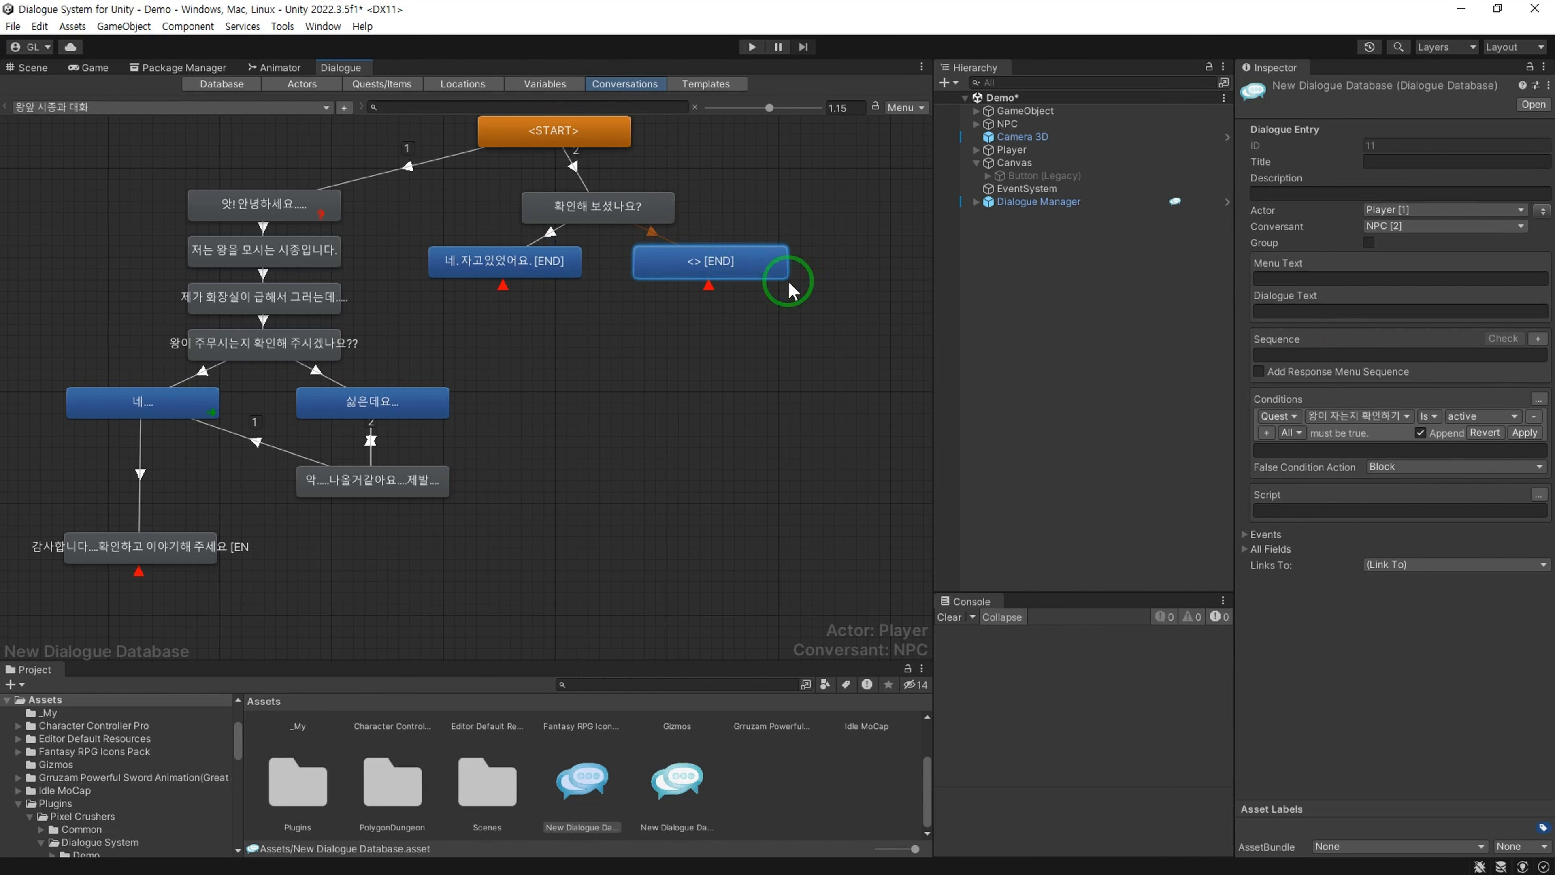
pyautogui.click(1327, 310)
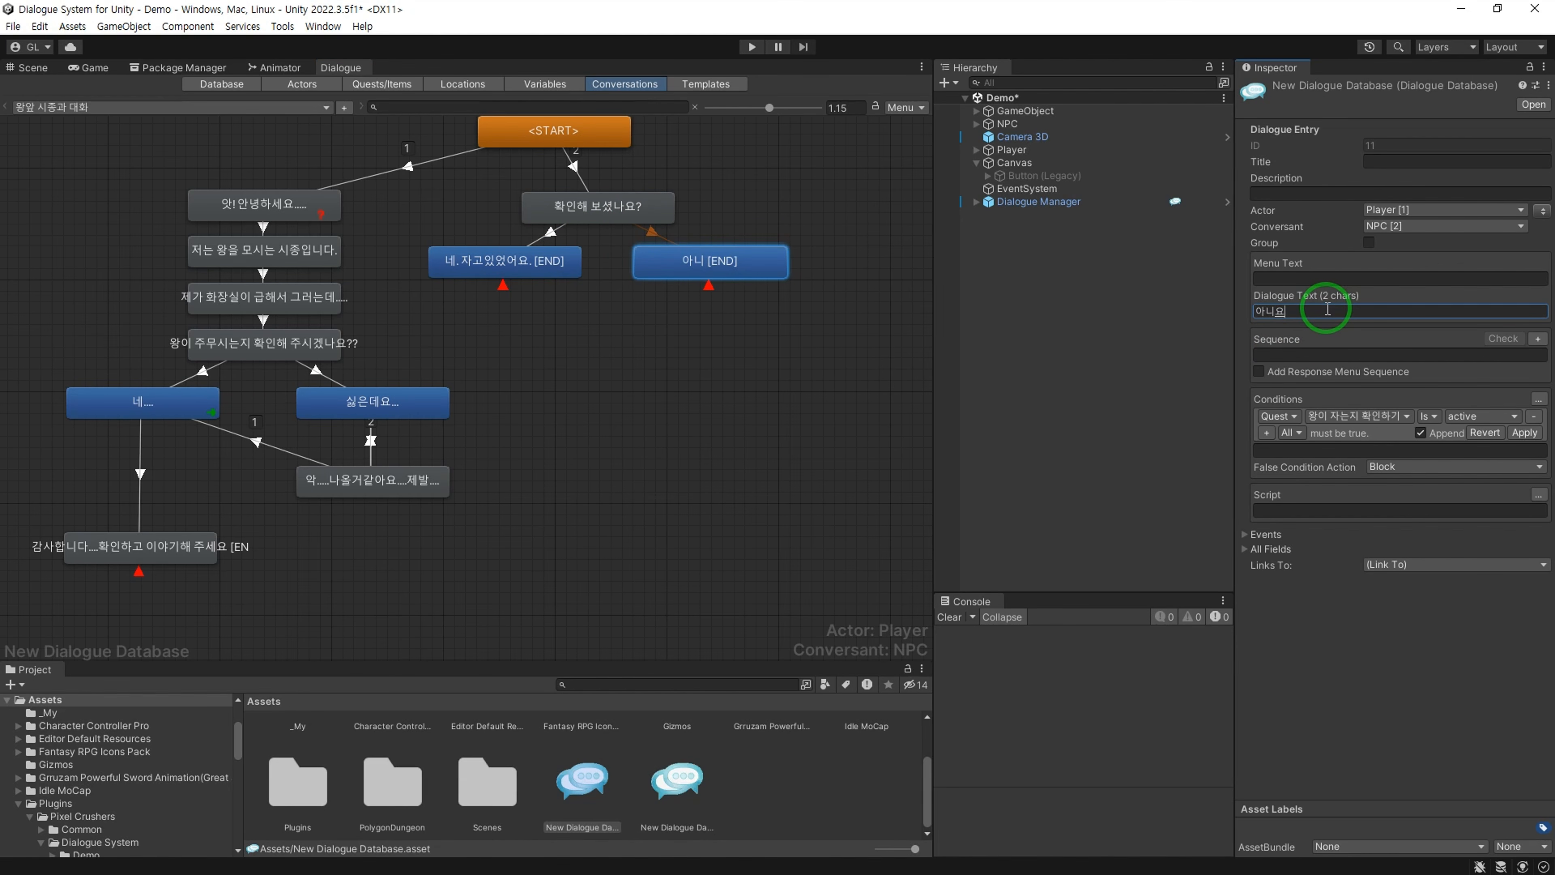
pyautogui.click(713, 263)
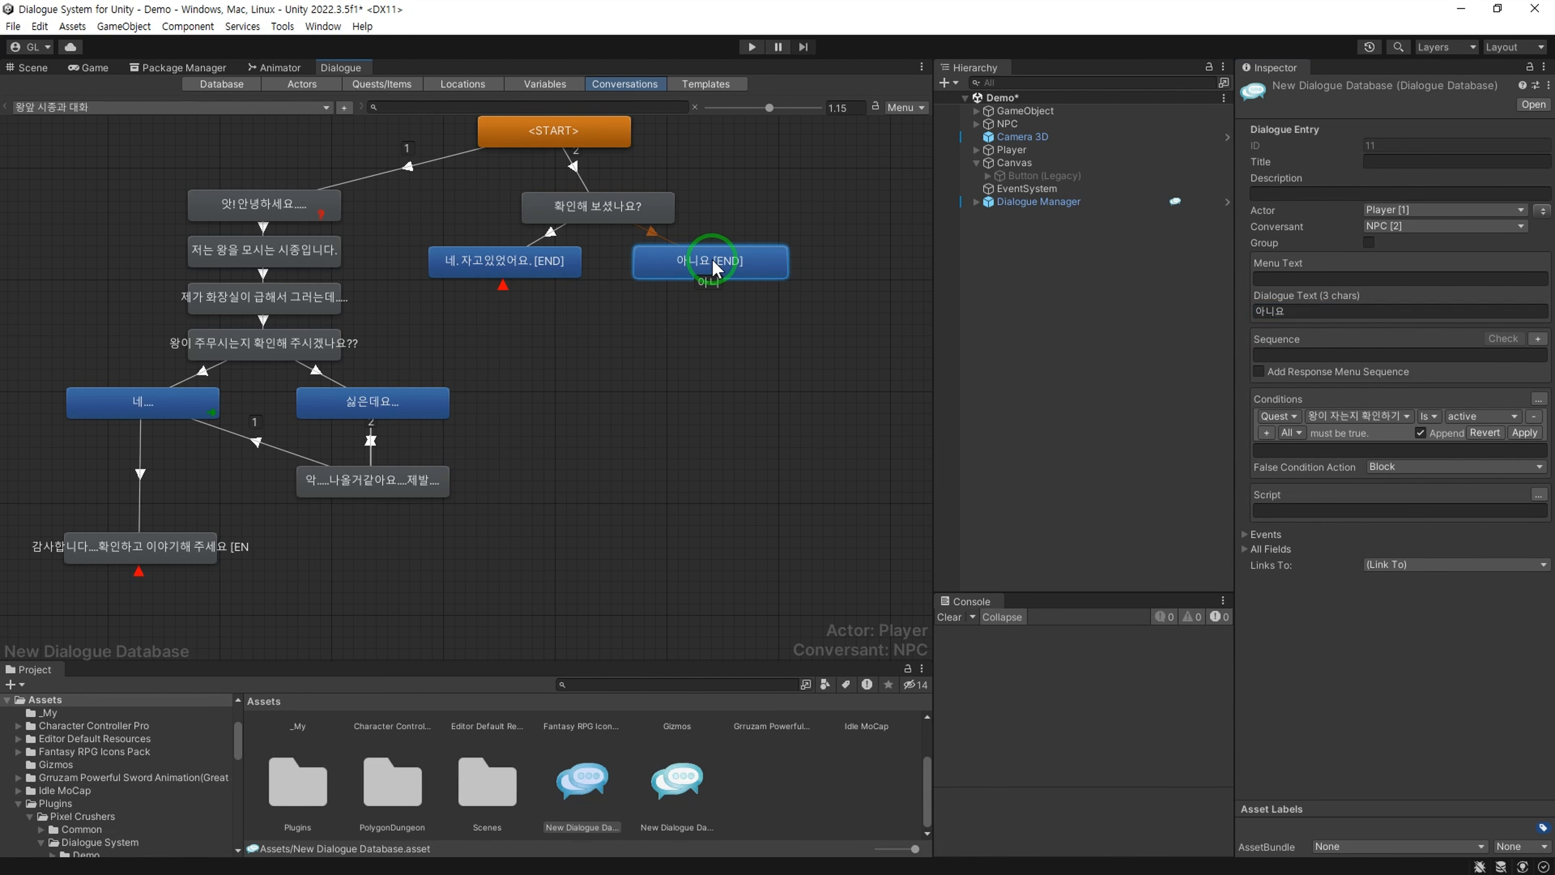
# Step: Add a script action to the "네. 자고있었어요." node setting quest "왕이 자는지 확인하기" to success
pyautogui.click(540, 266)
pyautogui.click(1270, 312)
pyautogui.click(1406, 450)
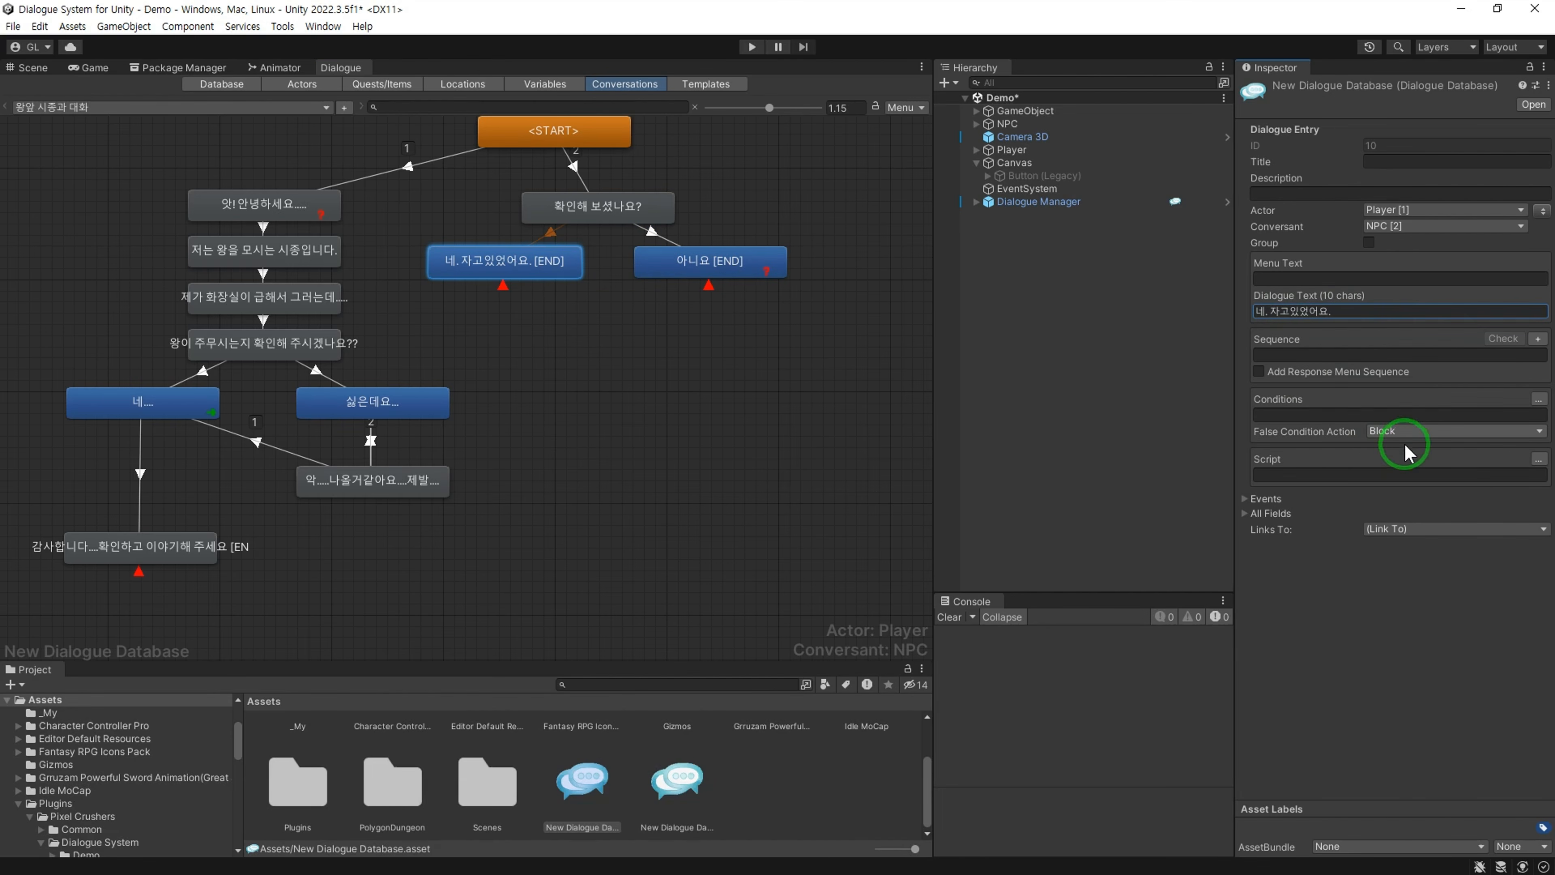
pyautogui.click(1538, 458)
pyautogui.click(1266, 478)
pyautogui.click(1371, 475)
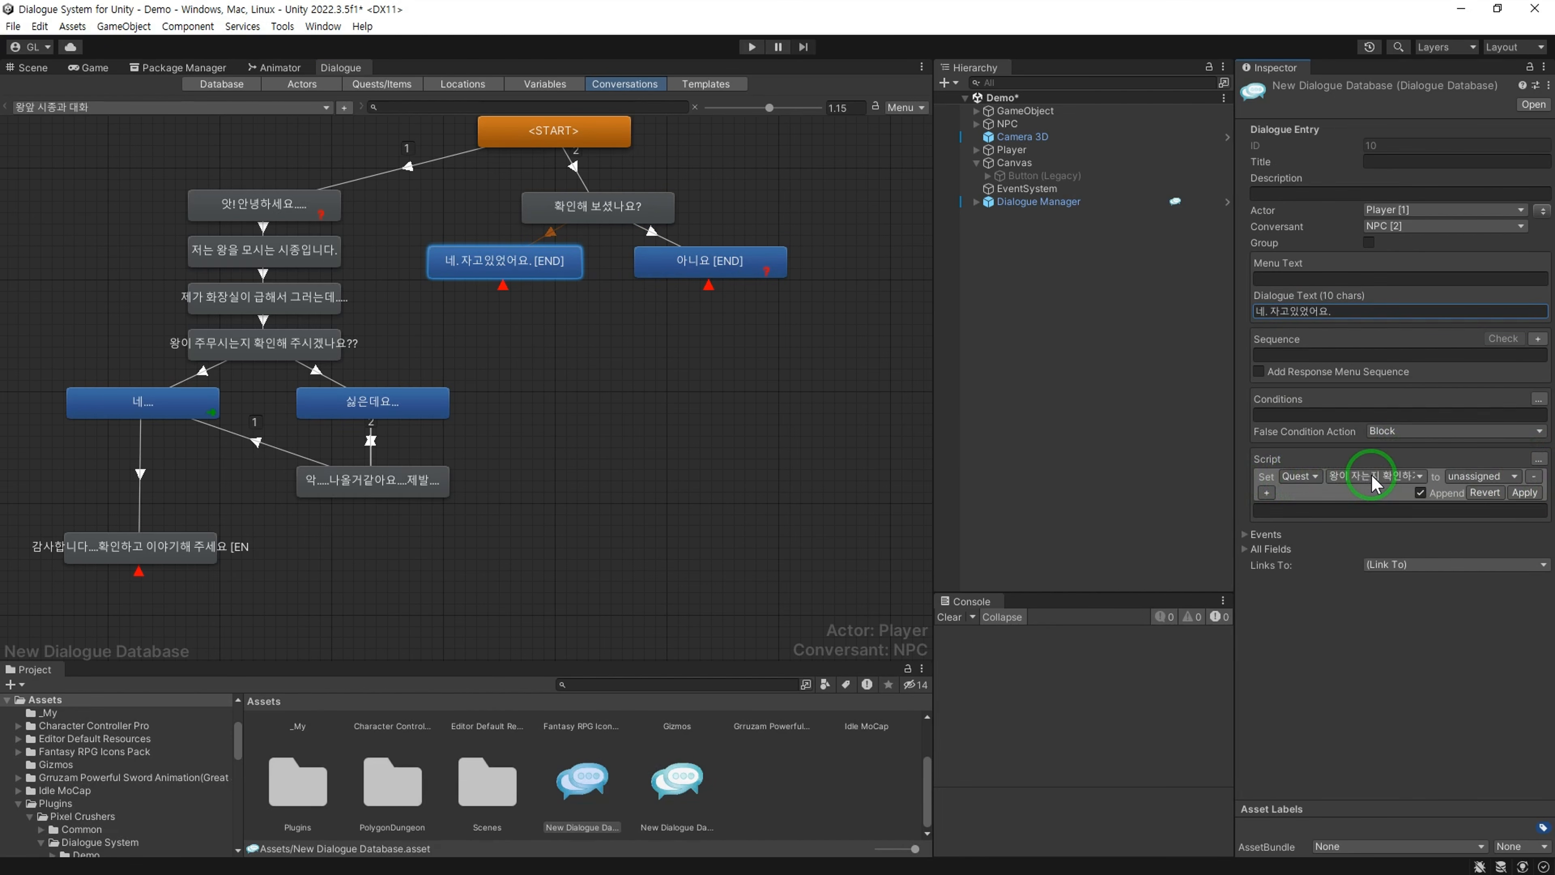
pyautogui.click(1475, 477)
pyautogui.click(1456, 530)
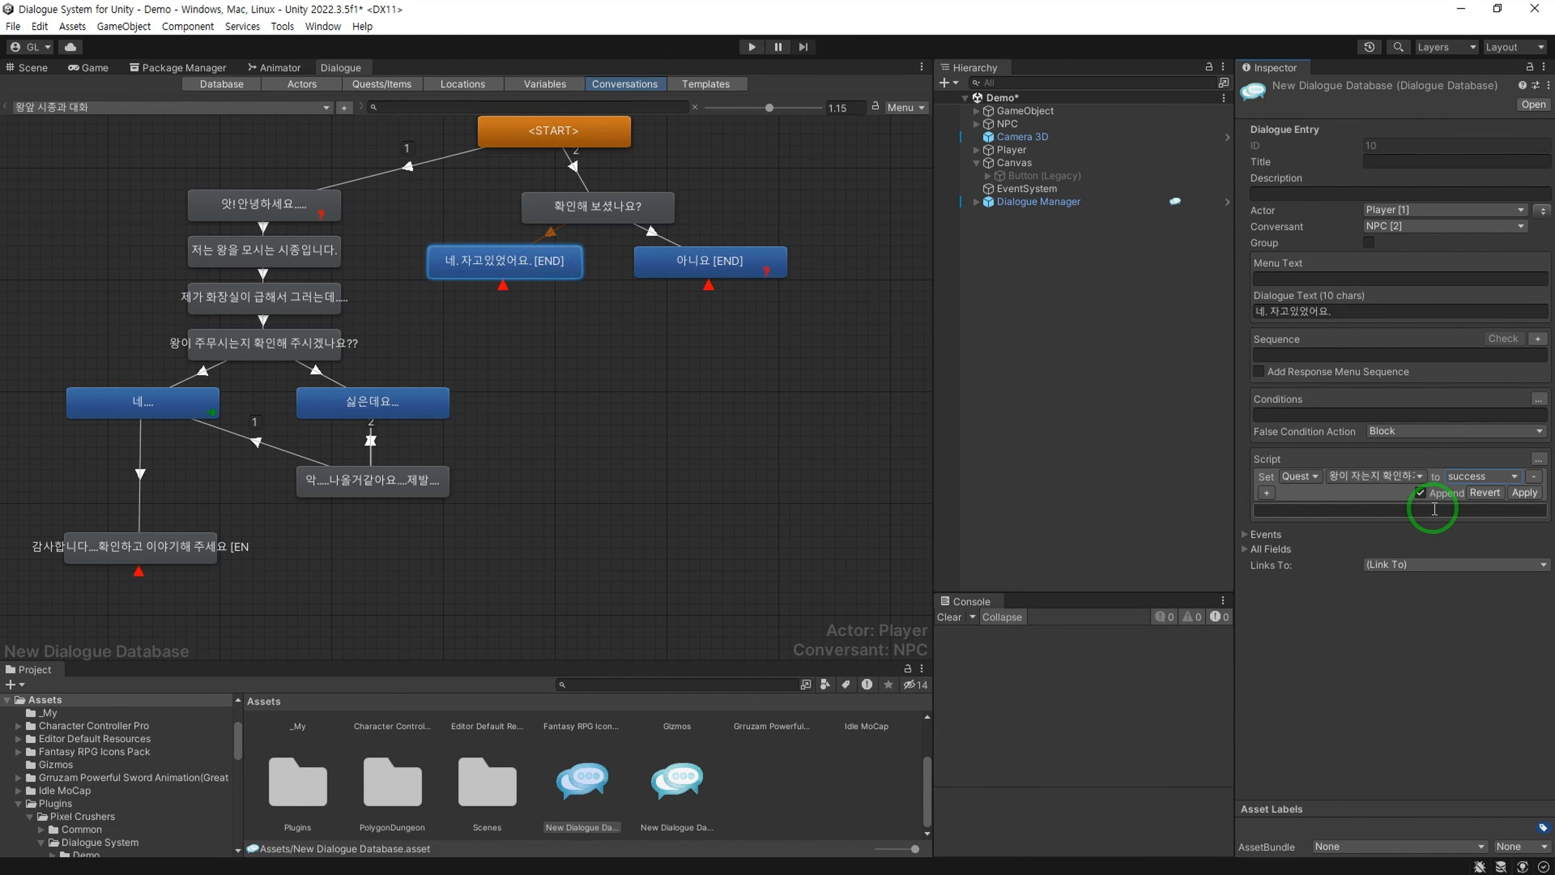
# Step: Add an Alert action with the message "왕이 자는지 확인하기 완료!" to the same node and apply the script
pyautogui.click(1266, 492)
pyautogui.click(1303, 492)
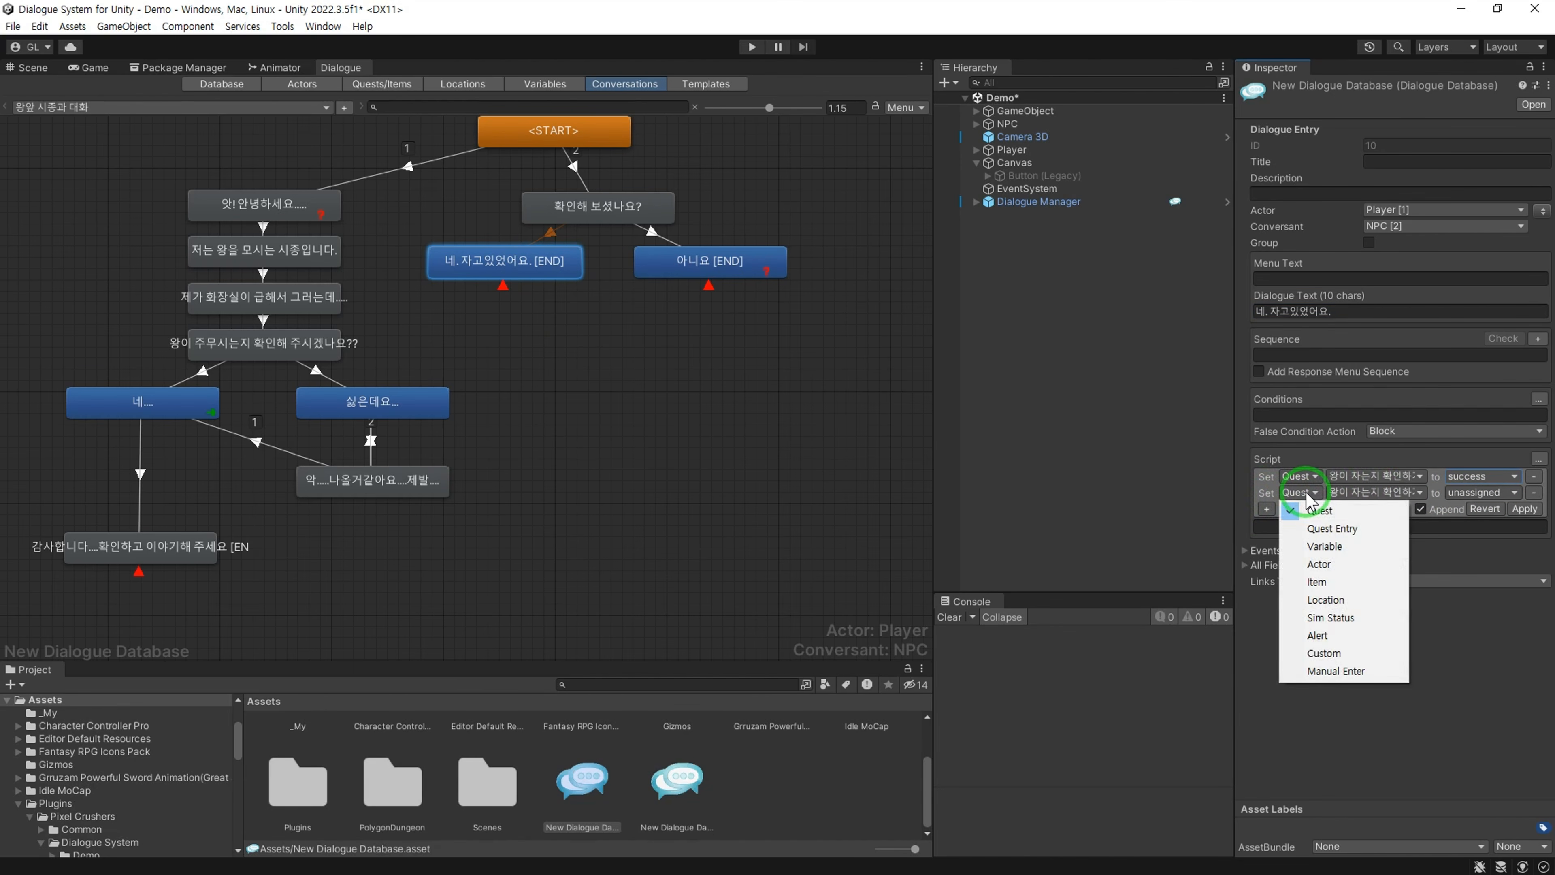
pyautogui.click(1317, 635)
pyautogui.write('왕이 자는지')
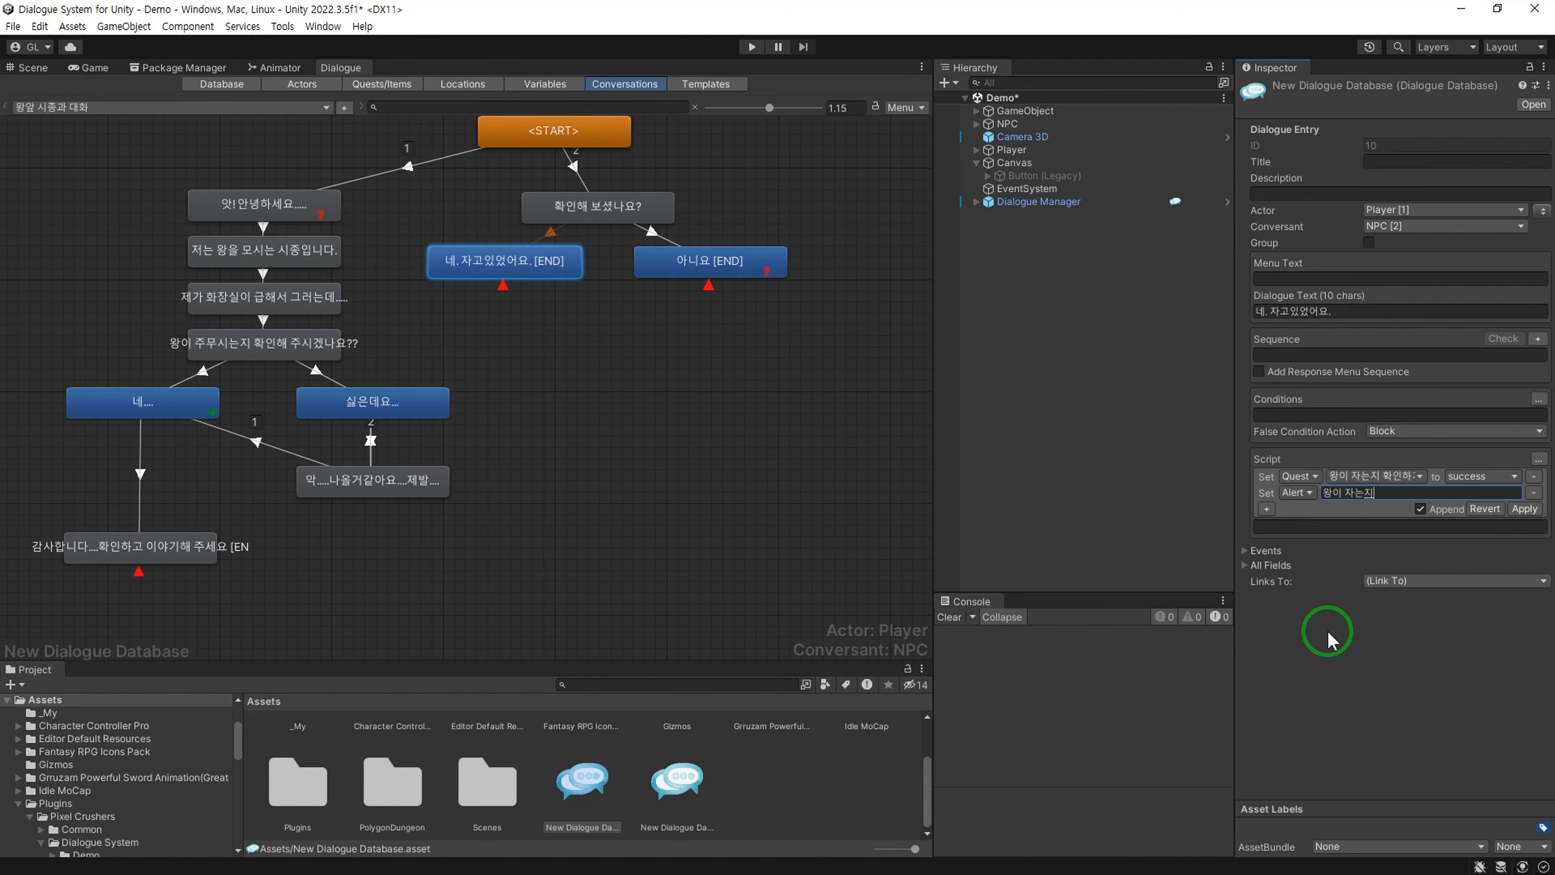
pyautogui.write(' 확인하기 완료!')
pyautogui.click(1524, 508)
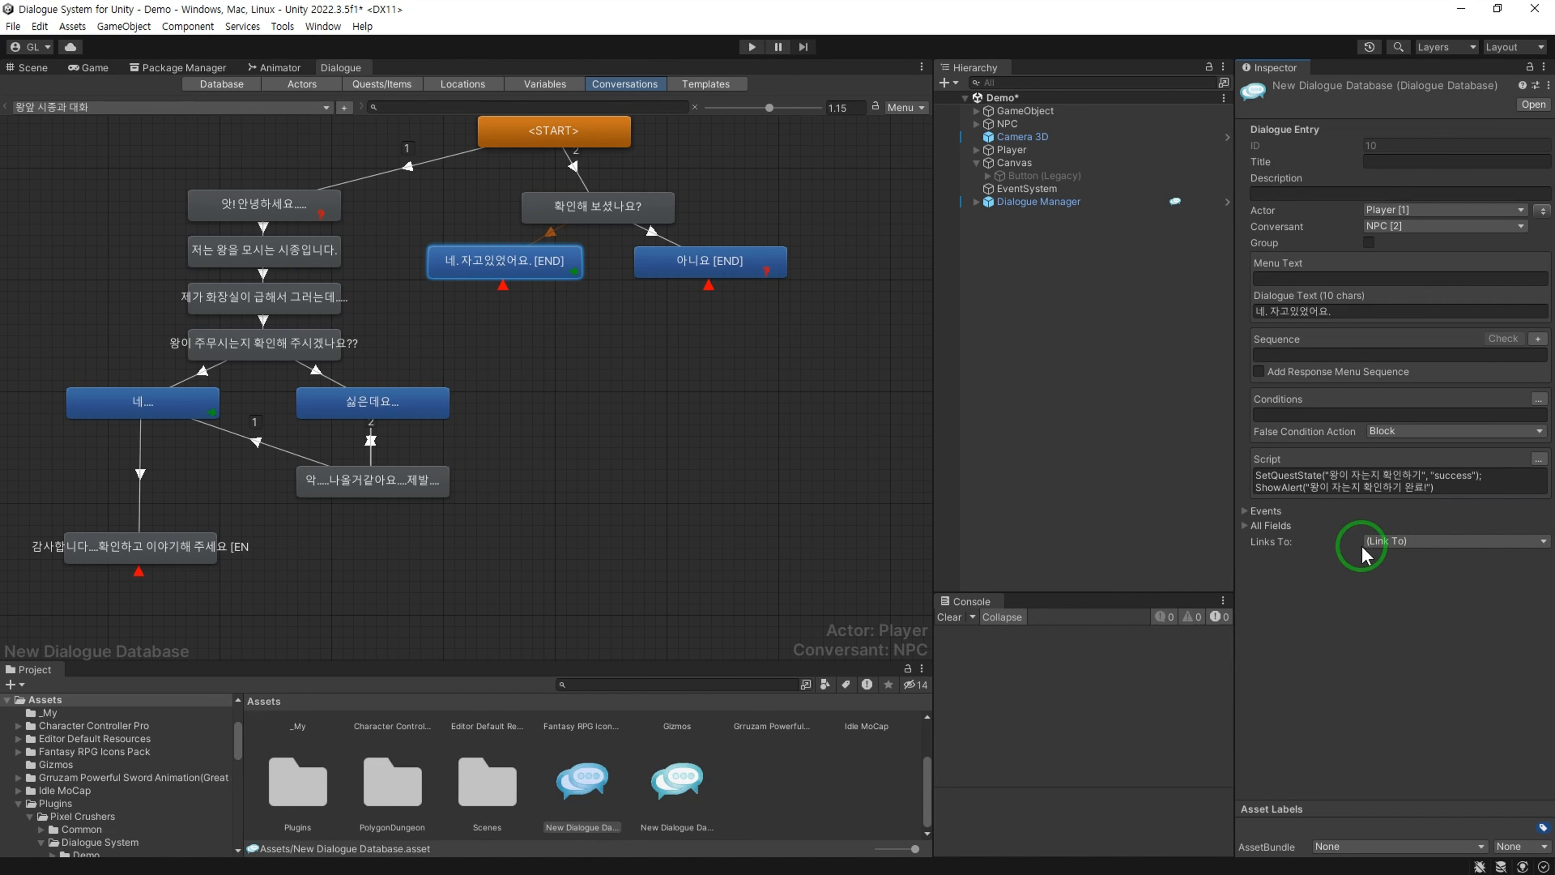
# Step: Create NPC replies "감사합니다." under "네. 자고있었어요." and "윽...나올거같아요 제발...확인해주세요.." under "아니요"
pyautogui.rightClick(502, 264)
pyautogui.click(538, 274)
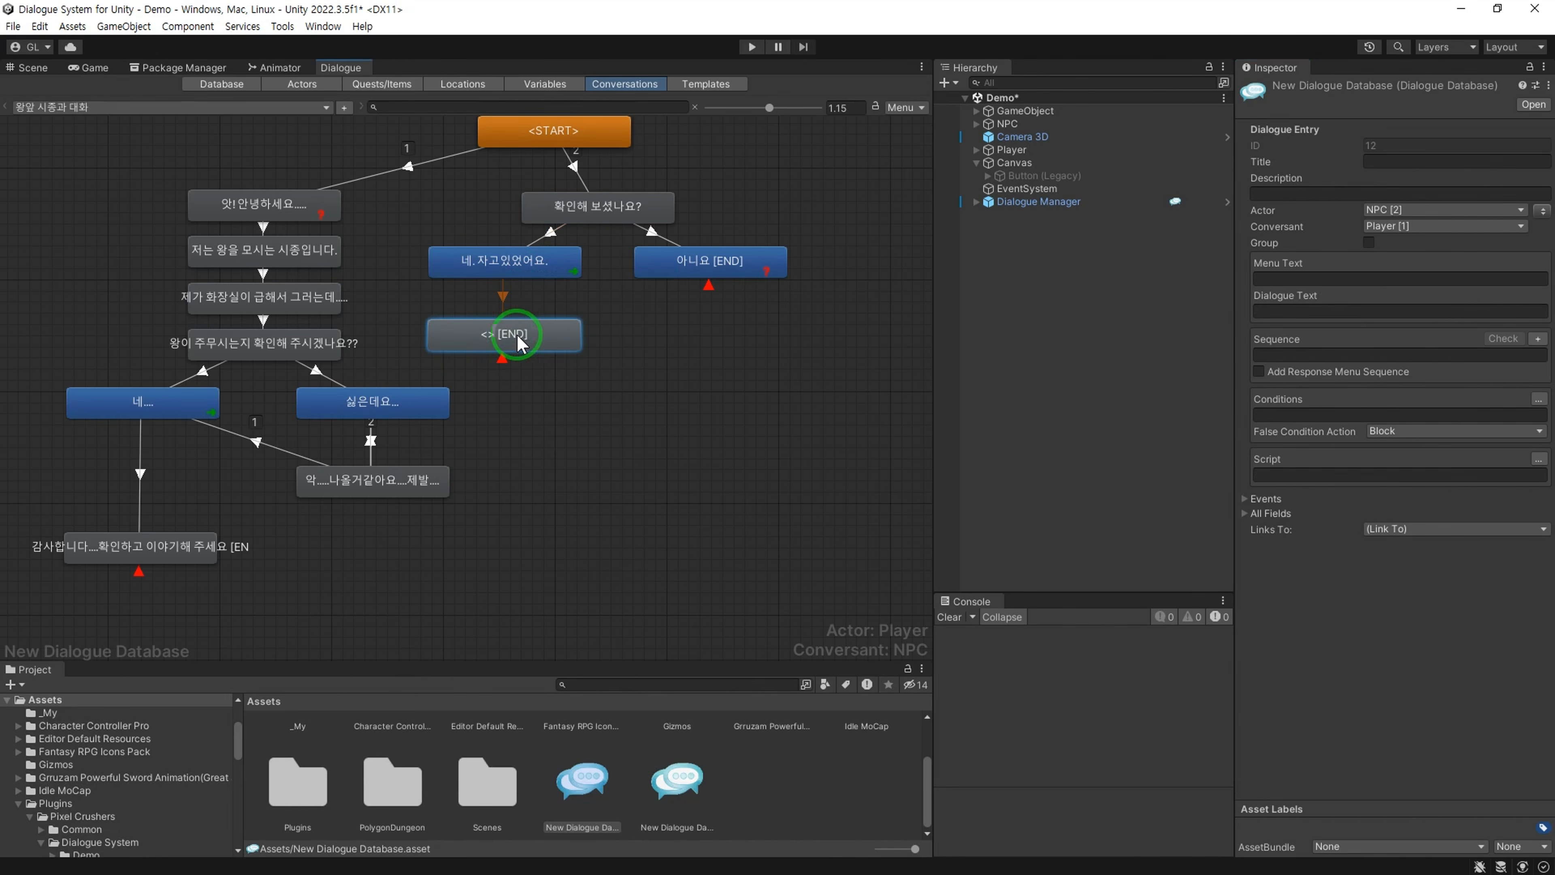
pyautogui.rightClick(725, 267)
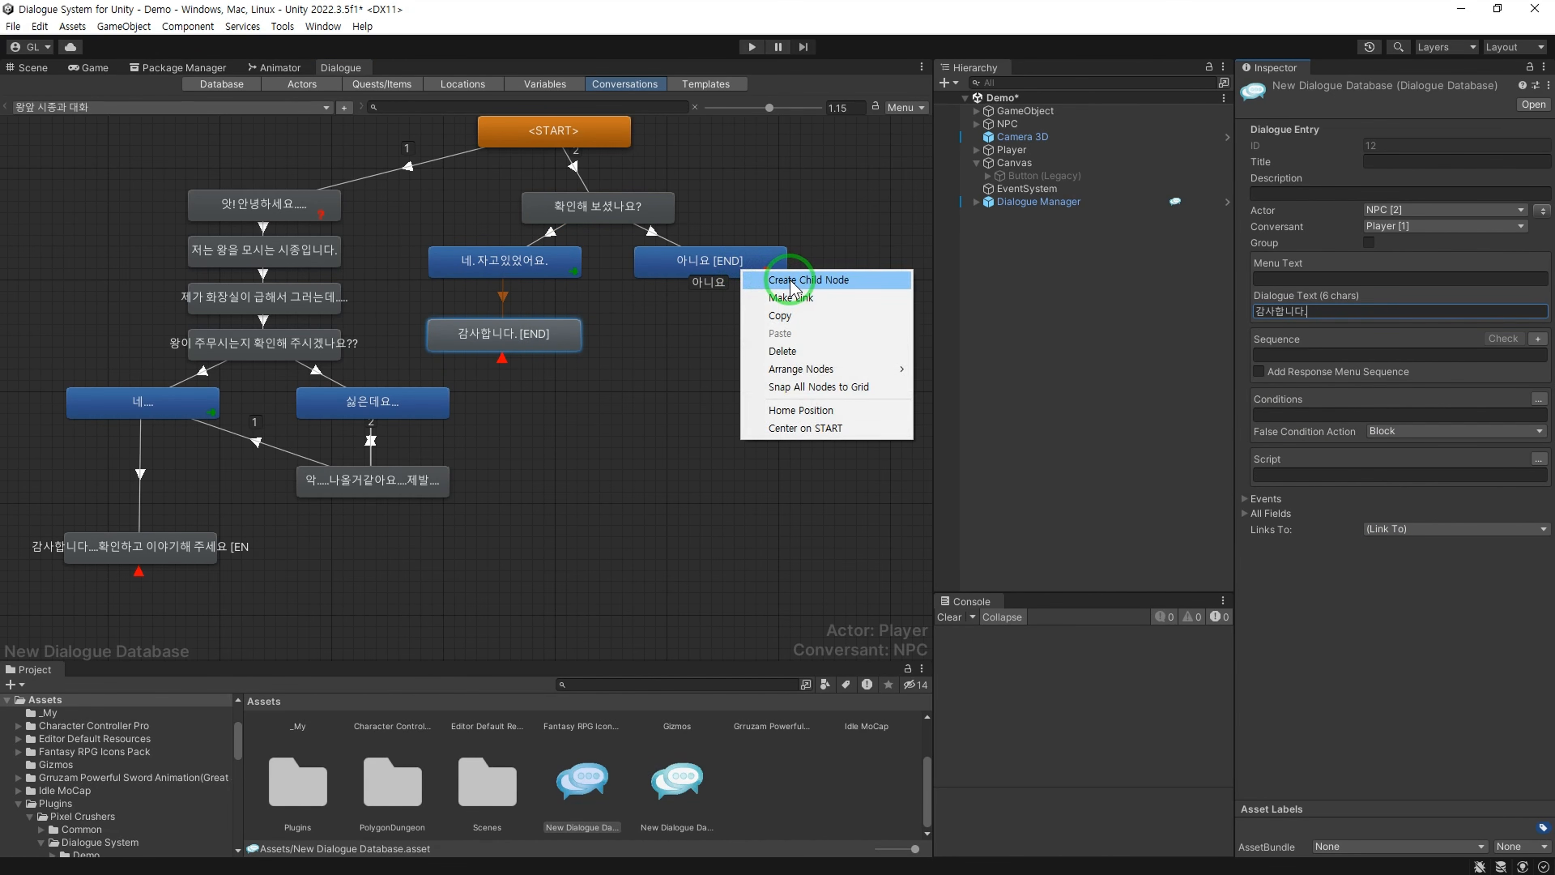
pyautogui.click(753, 282)
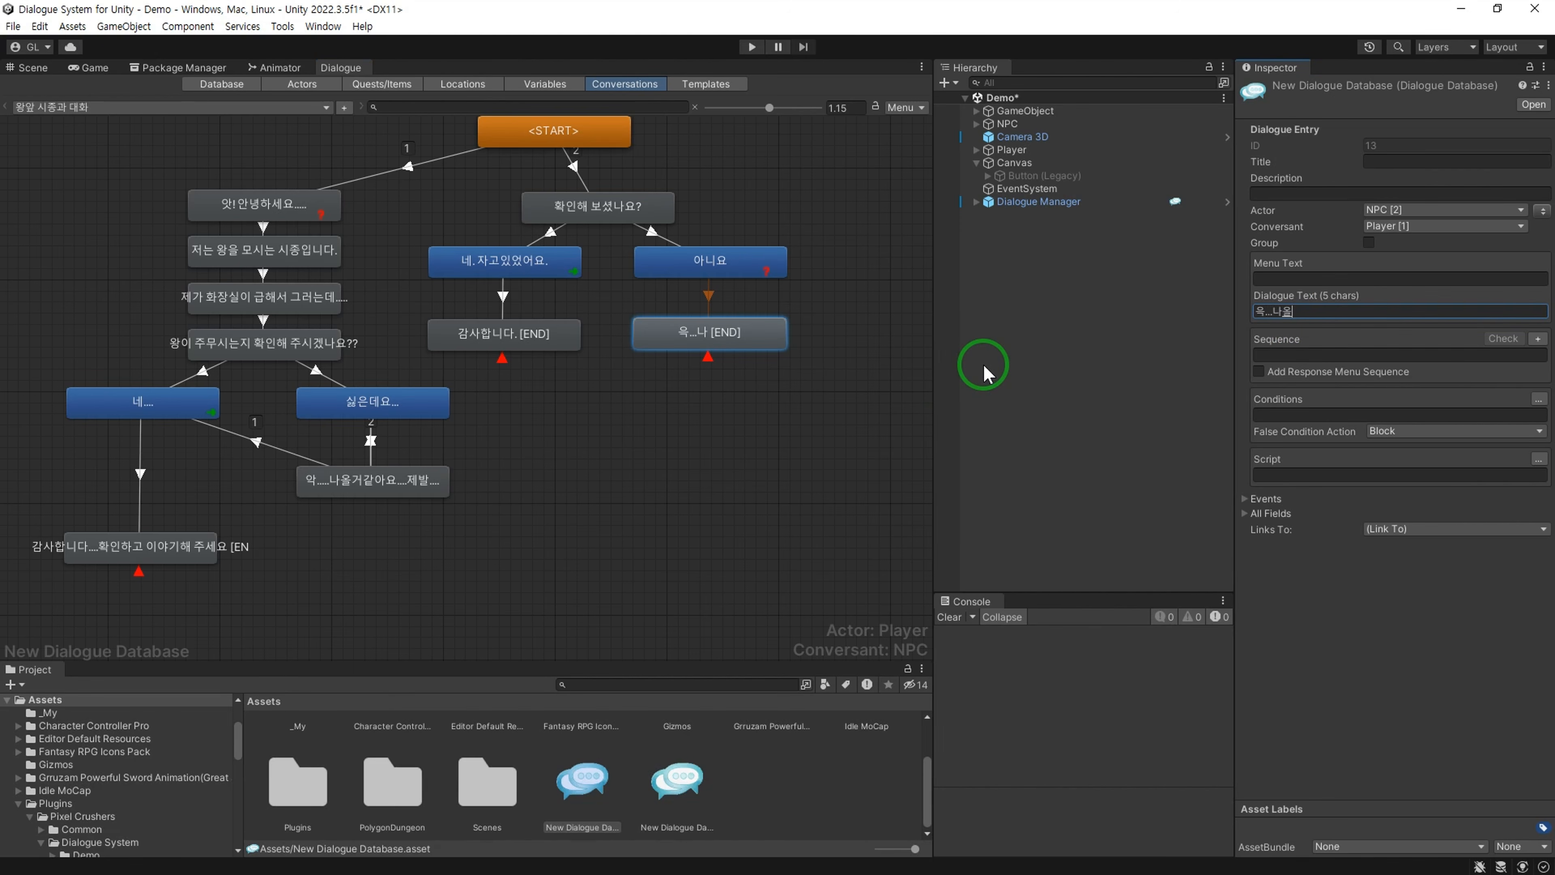
pyautogui.write('윽...나올거같아요 제발...확인해주세요..')
# Step: Create a child node under the NPC's "감사합니다." reply with dialogue text "이제 화장실을 갈 수 있겠어요..."
pyautogui.rightClick(544, 345)
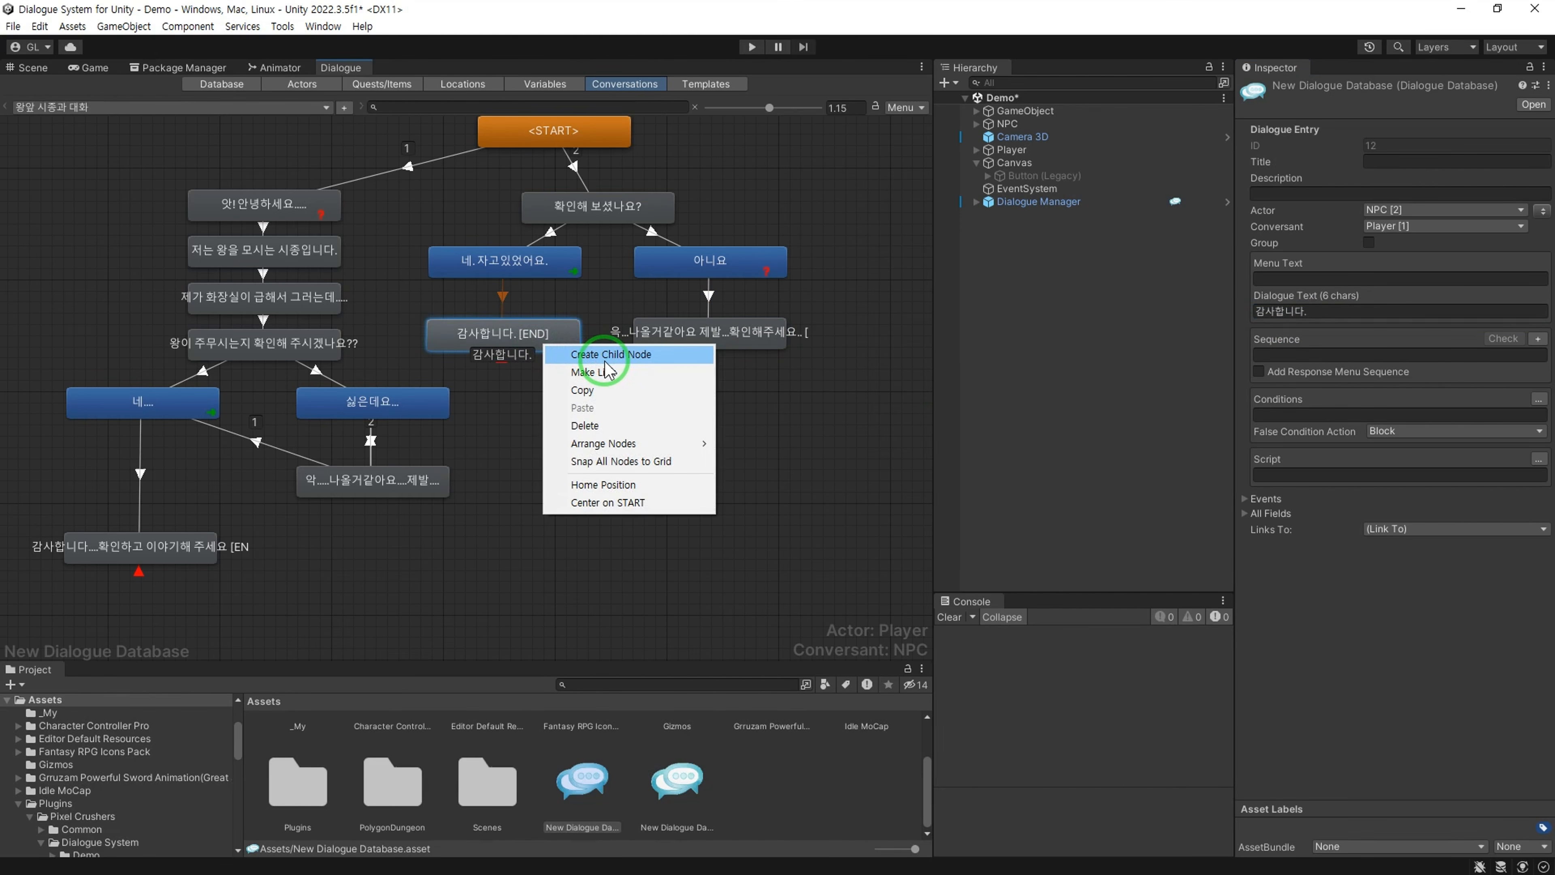
pyautogui.click(603, 337)
pyautogui.rightClick(548, 344)
pyautogui.click(613, 354)
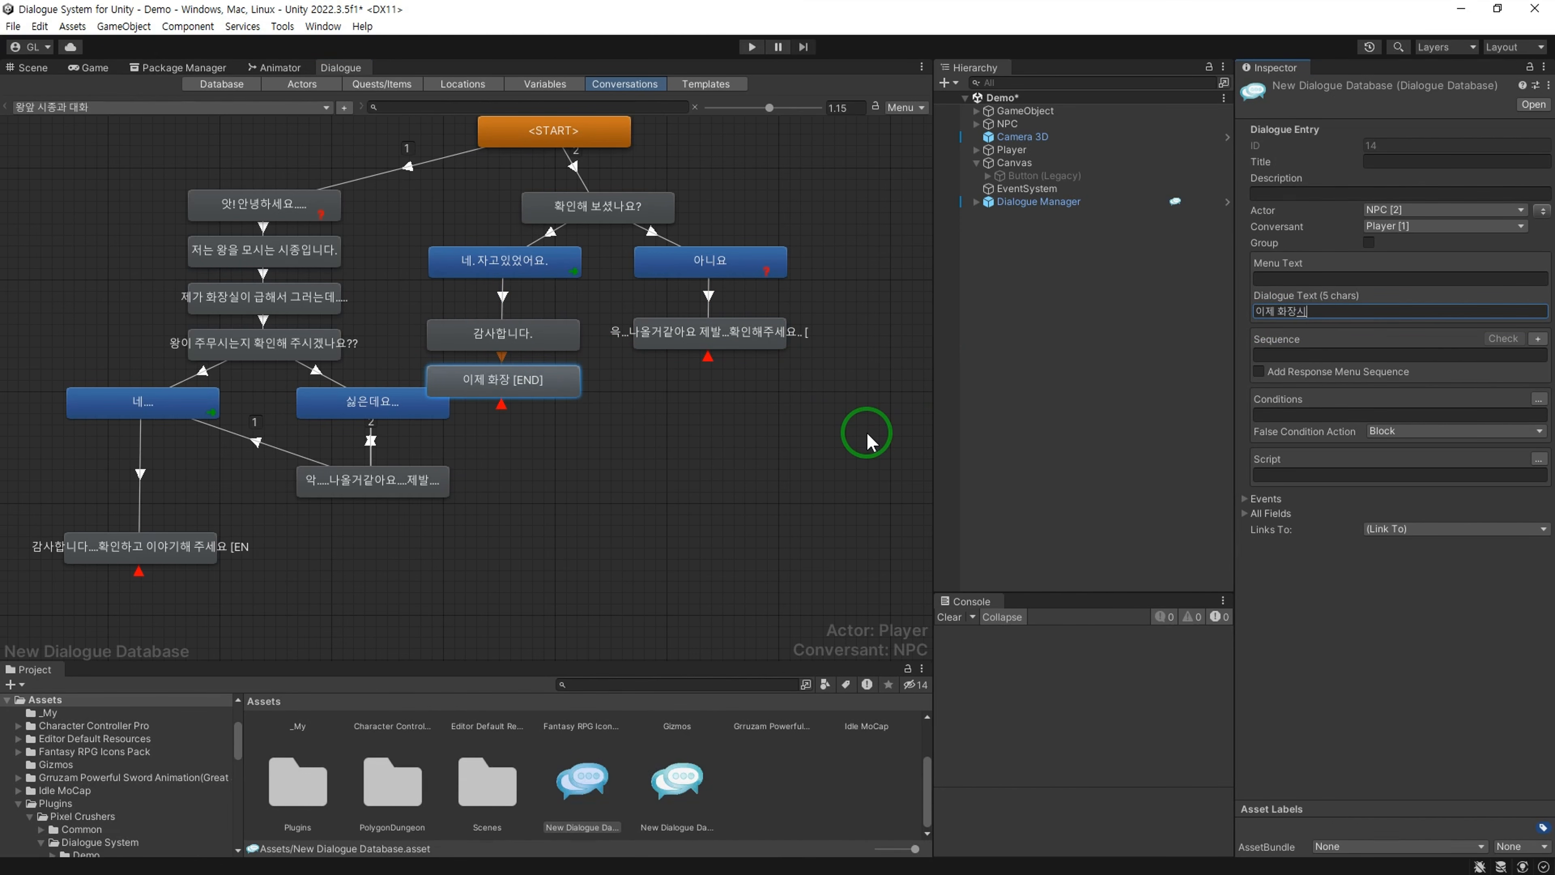
pyautogui.write('이제 화장실을 갈 수 있겠어요...')
# Step: Select all nodes of the first greeting branch, move them away from the second branch, and arrange them vertically
pyautogui.click(423, 511)
pyautogui.scroll(-4, 426, 511)
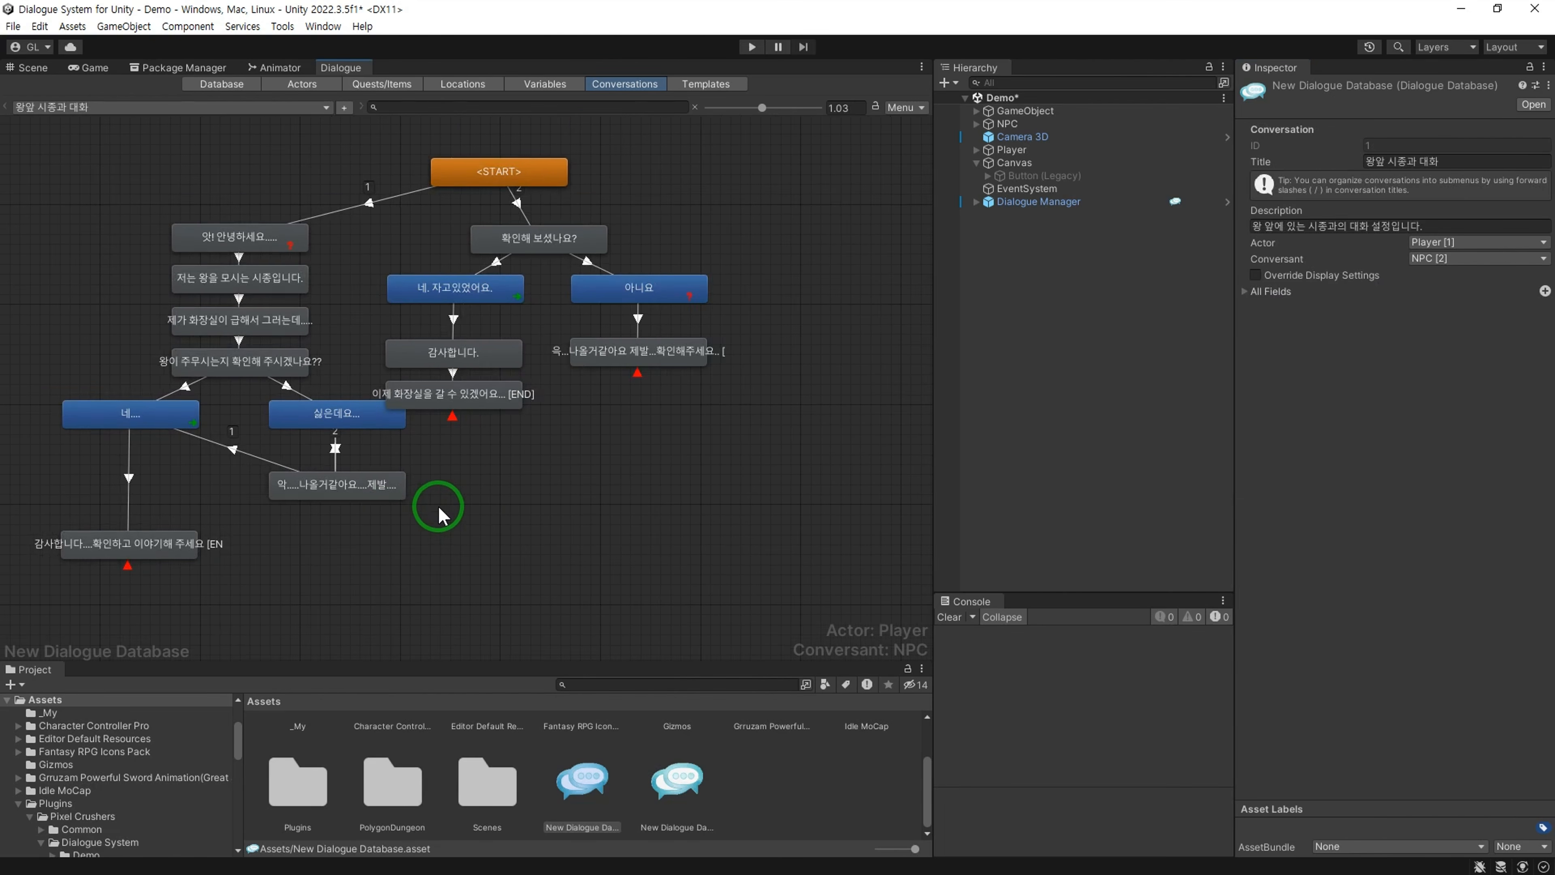
pyautogui.moveTo(368, 626); pyautogui.dragTo(66, 216)
pyautogui.moveTo(250, 249); pyautogui.dragTo(209, 245)
pyautogui.rightClick(237, 317)
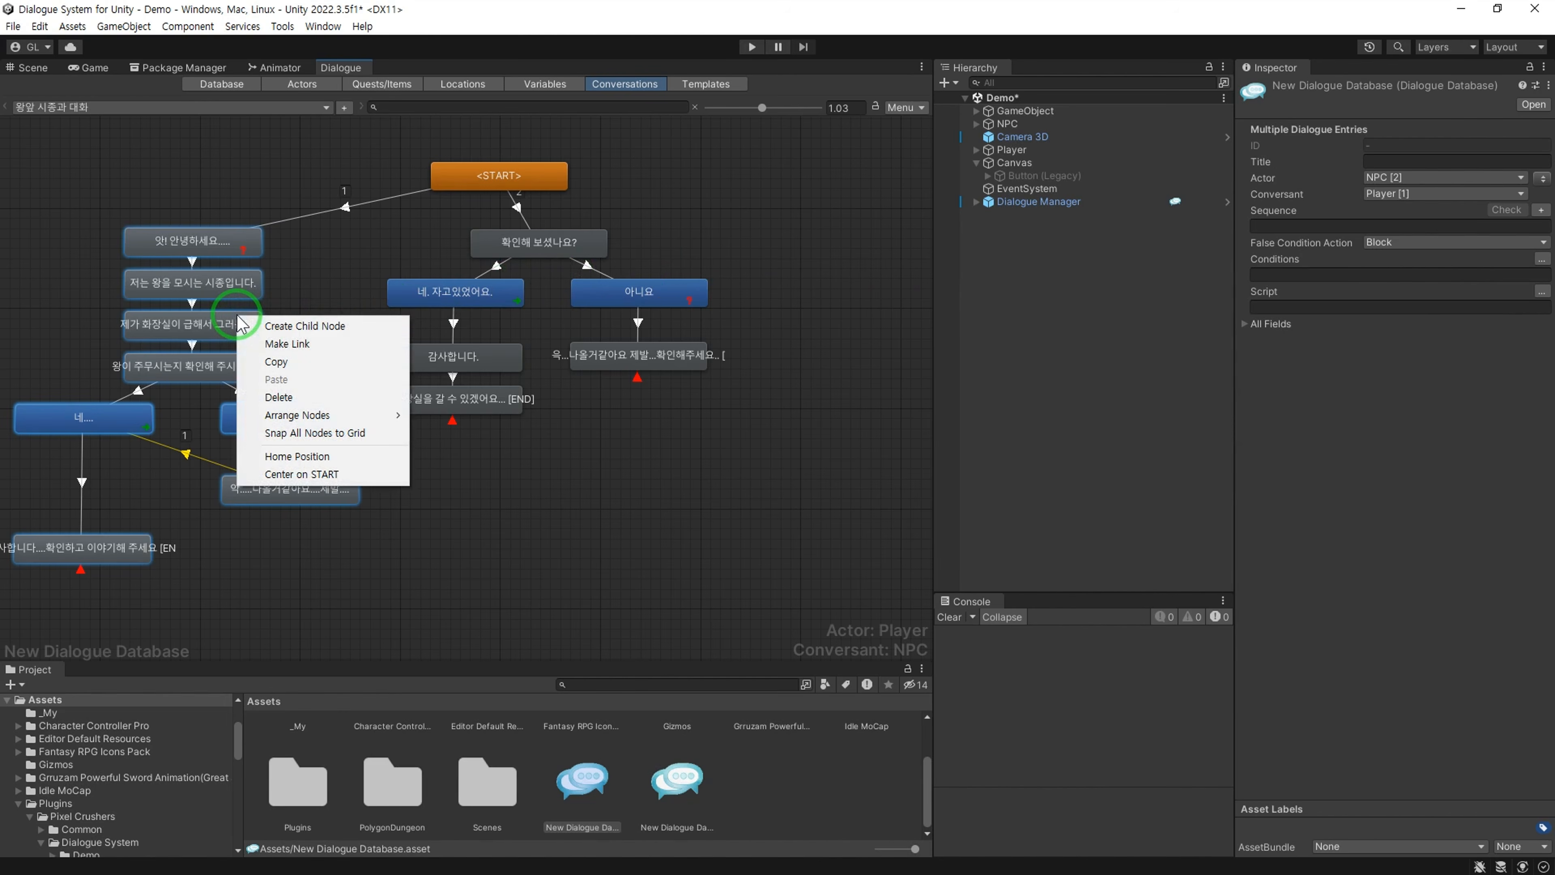
pyautogui.moveTo(376, 419)
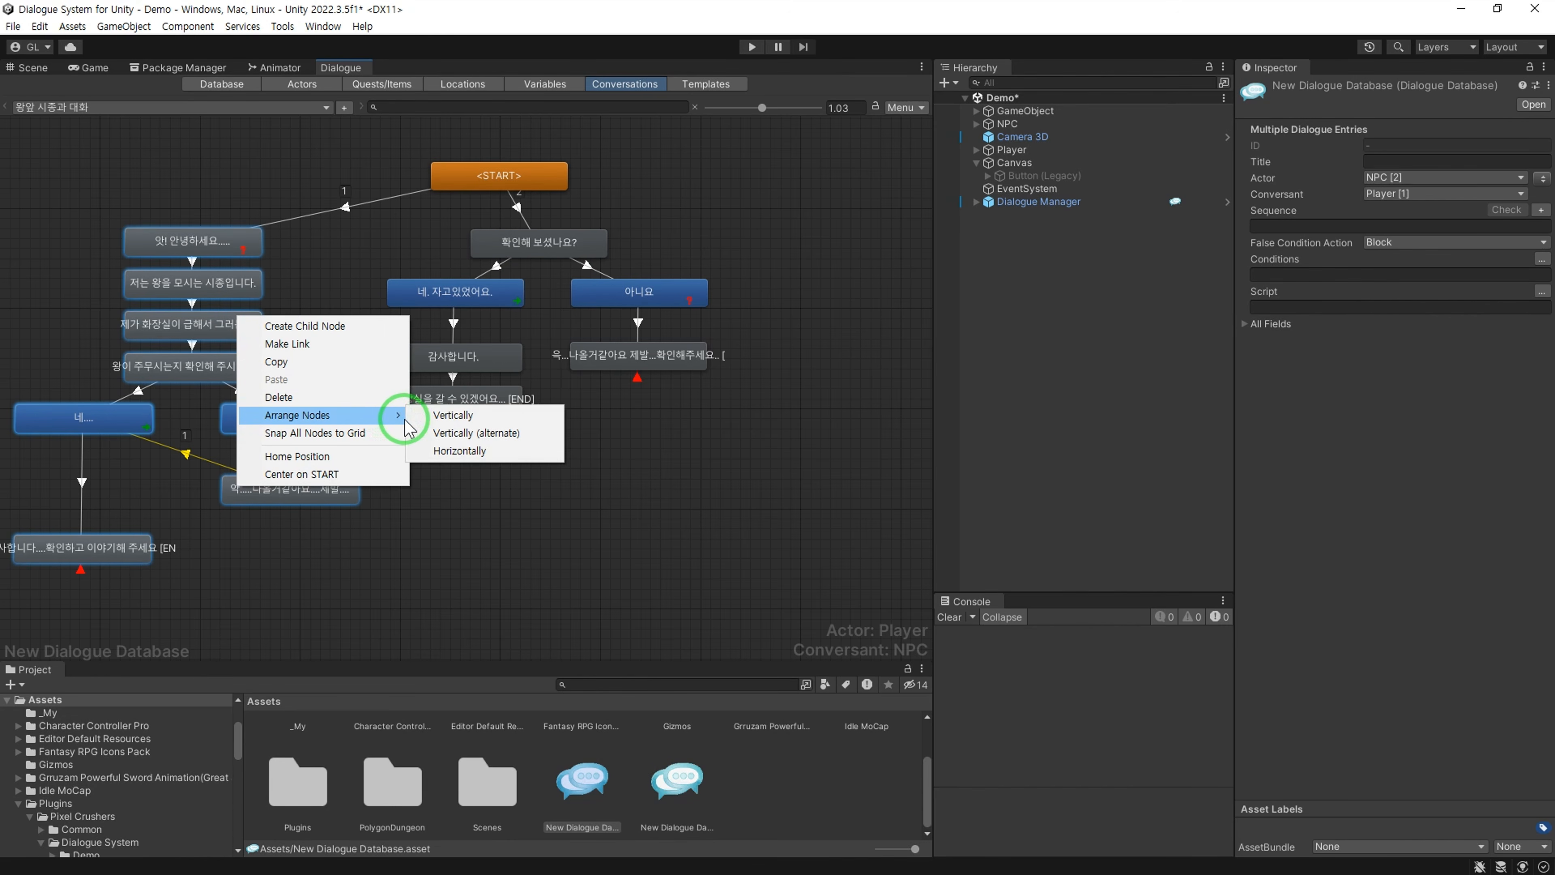
pyautogui.click(481, 422)
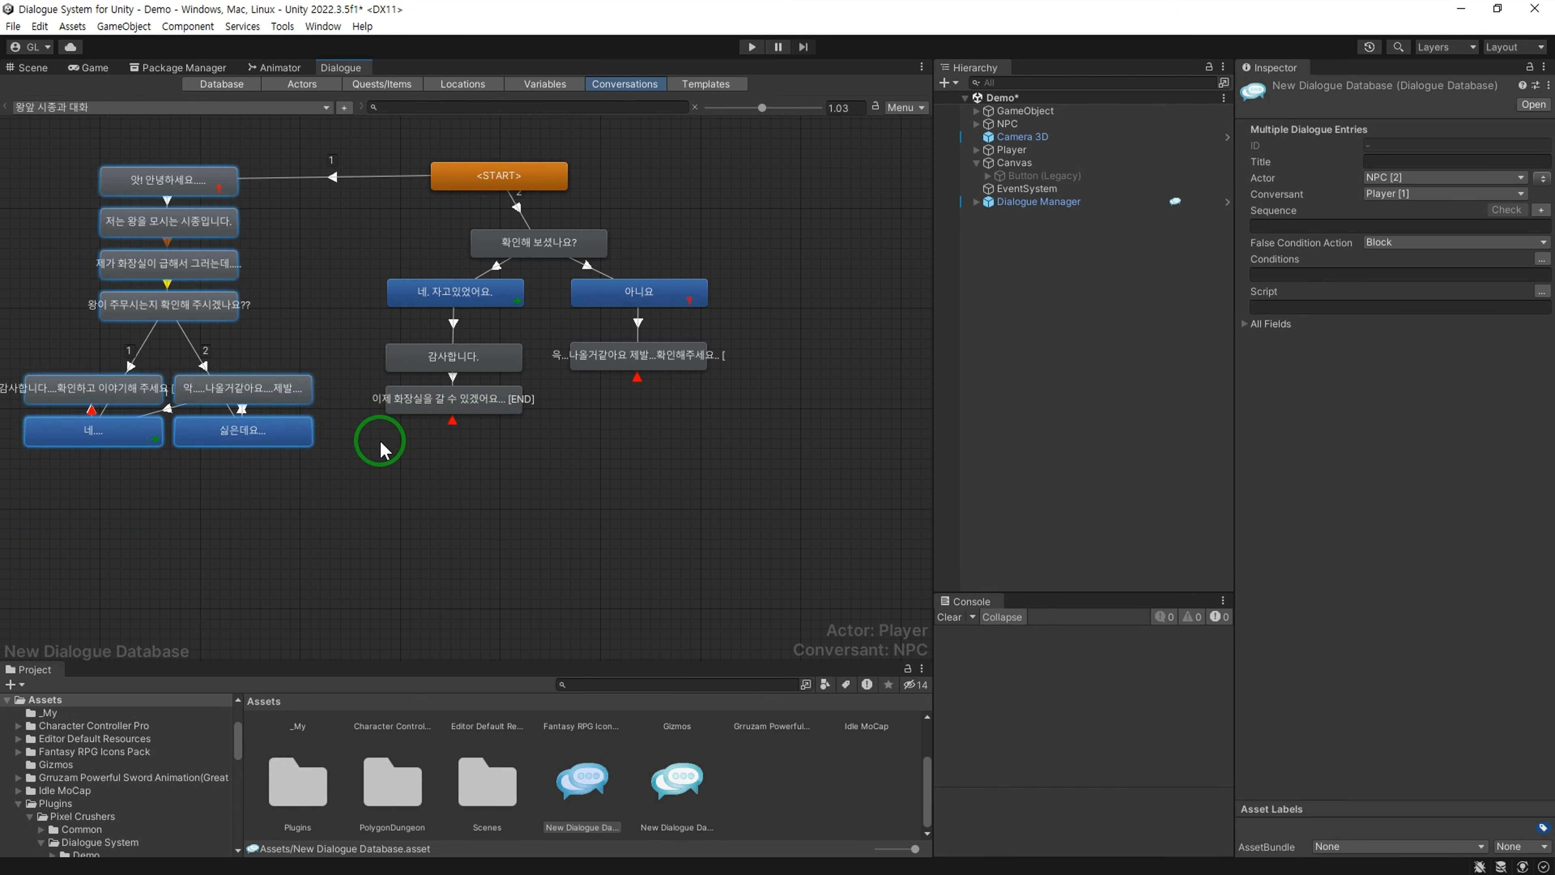
# Step: Apply a condition to the "확인해 보셨나요?" node requiring that quest "왕이 자는지 확인하기" is active
pyautogui.click(572, 299)
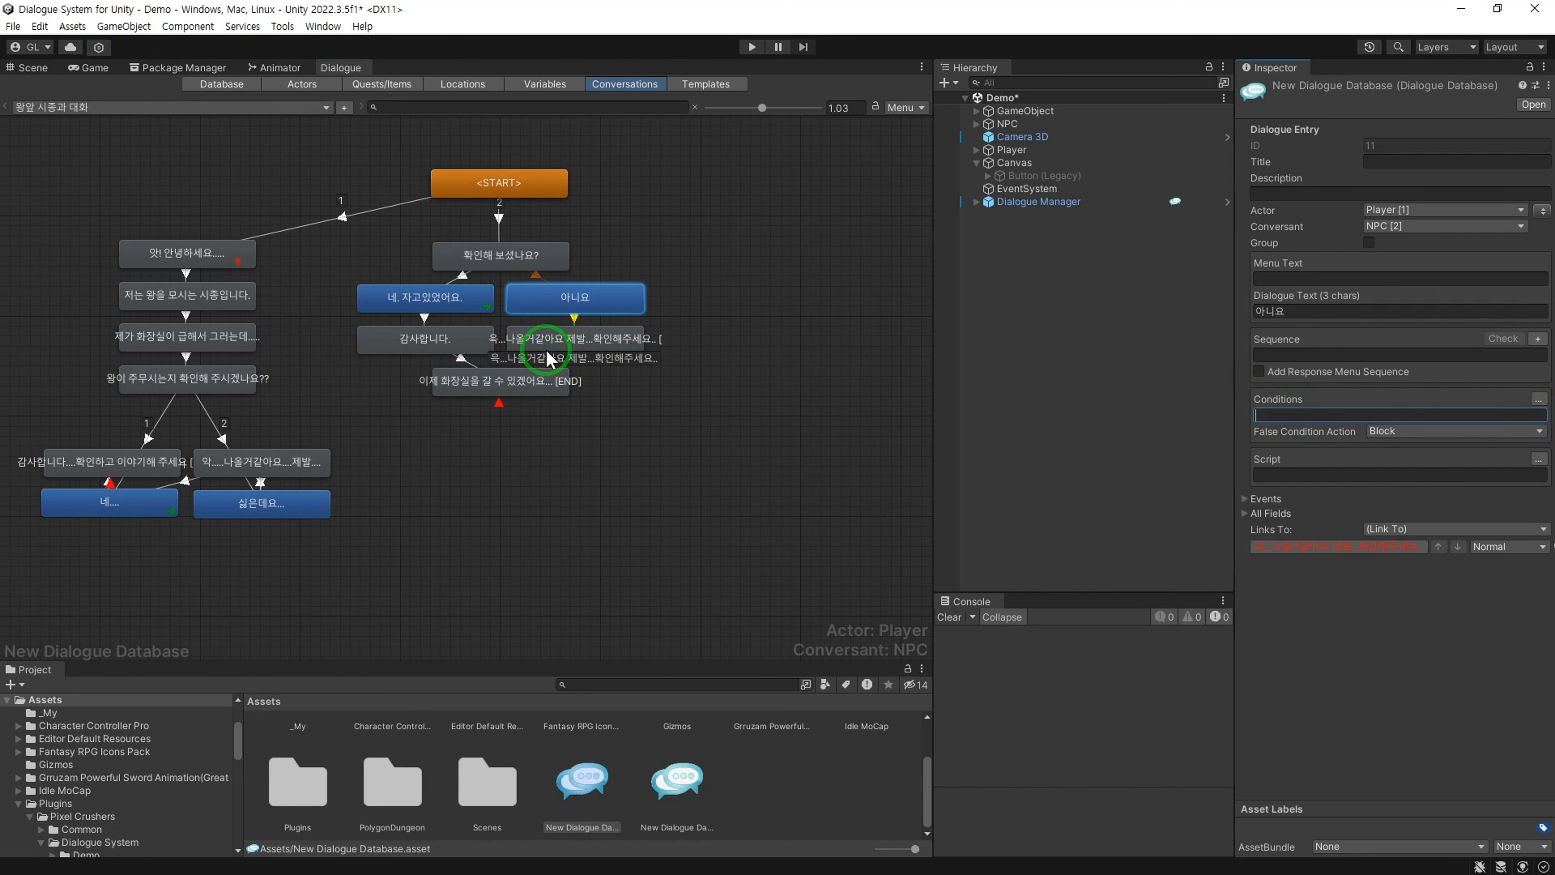
pyautogui.click(513, 254)
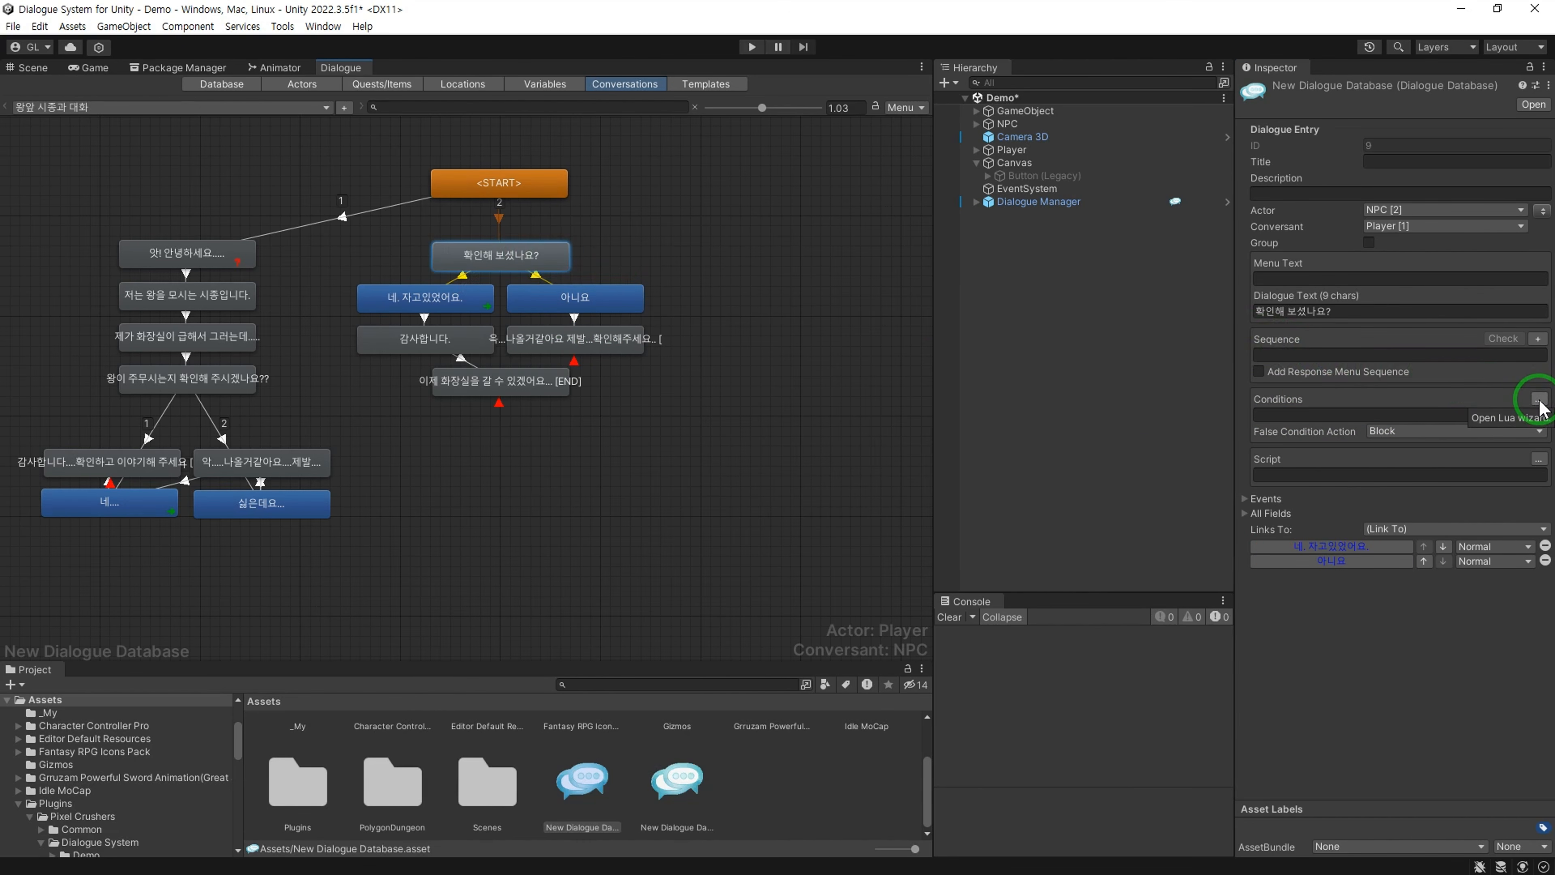
pyautogui.click(1539, 399)
pyautogui.click(1481, 416)
pyautogui.click(1480, 453)
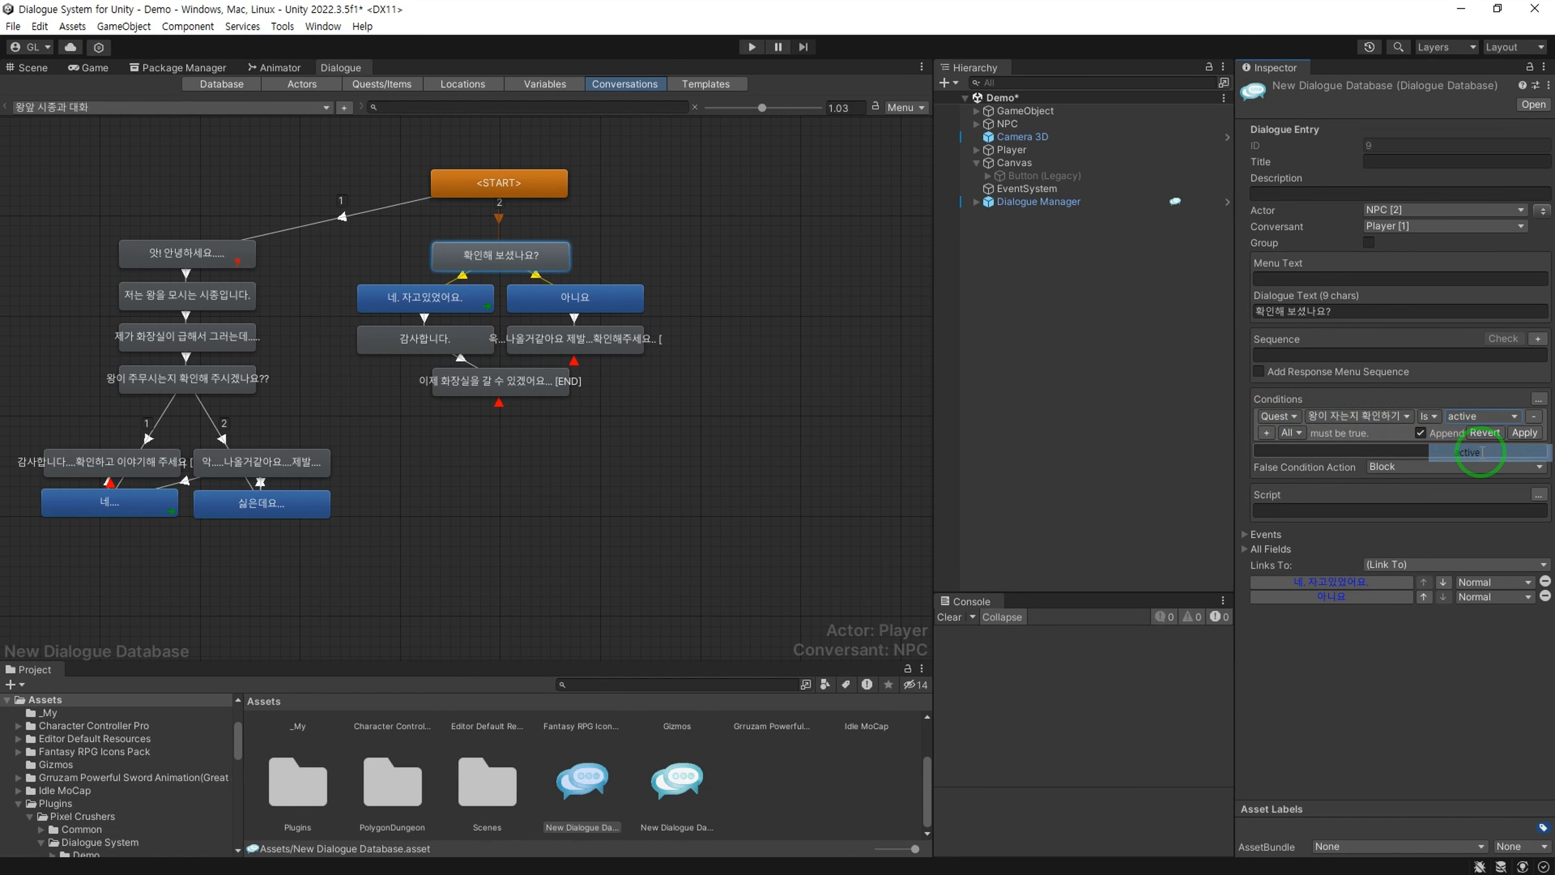
pyautogui.click(1518, 436)
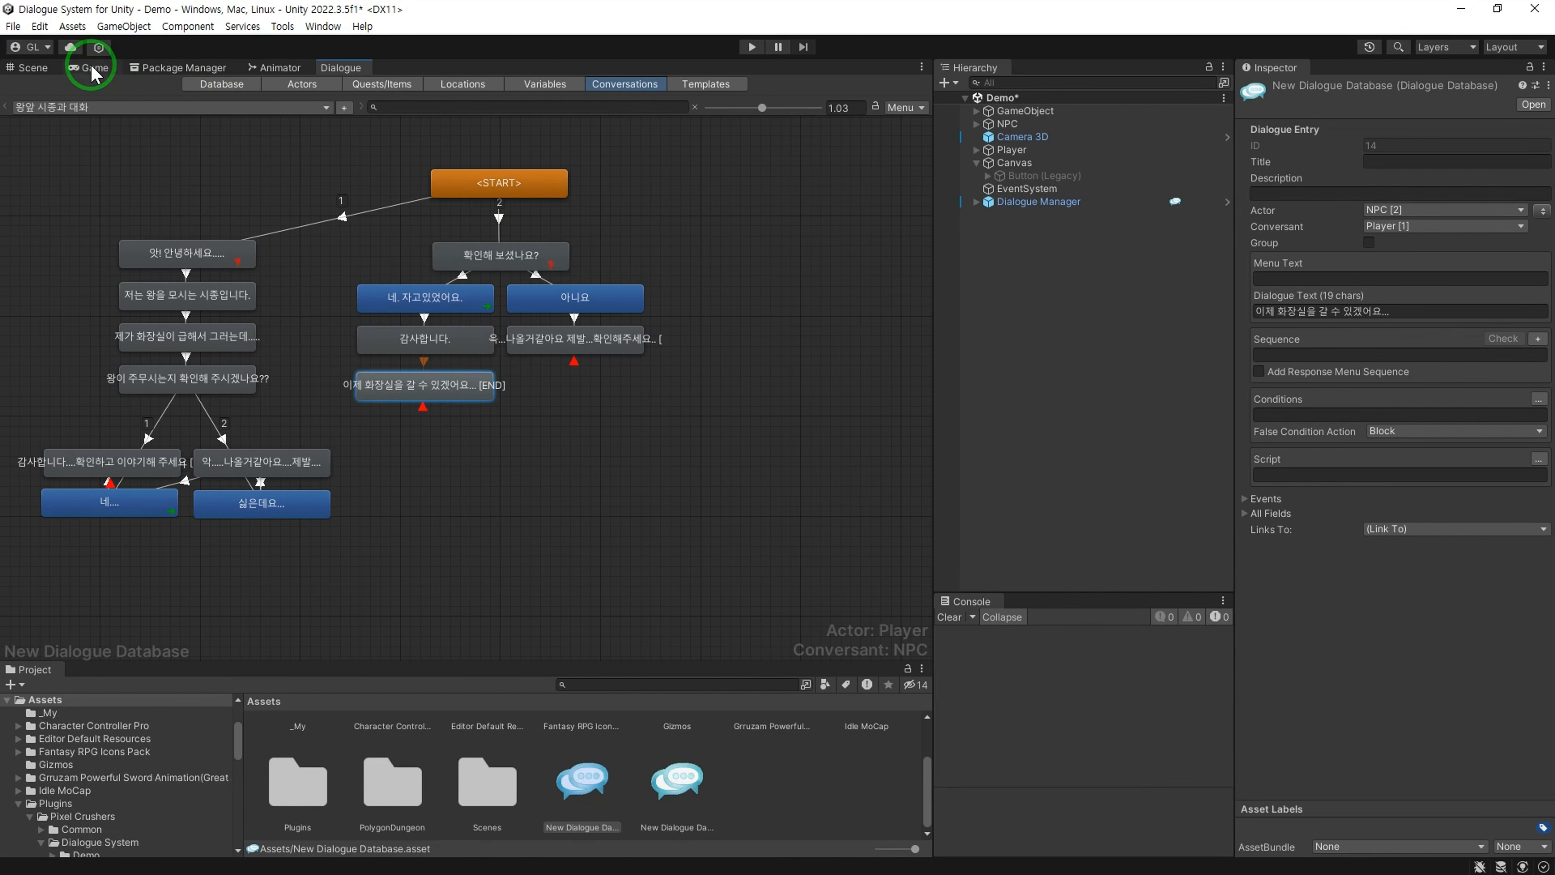
# Step: Disable the Mesh Collider on the skeleton knight throne in the scene and add a Box Collider to it
pyautogui.click(27, 66)
pyautogui.moveTo(395, 378); pyautogui.dragTo(926, 316, button='right')
pyautogui.moveTo(693, 323); pyautogui.dragTo(489, 464, button='right')
pyautogui.press('w')
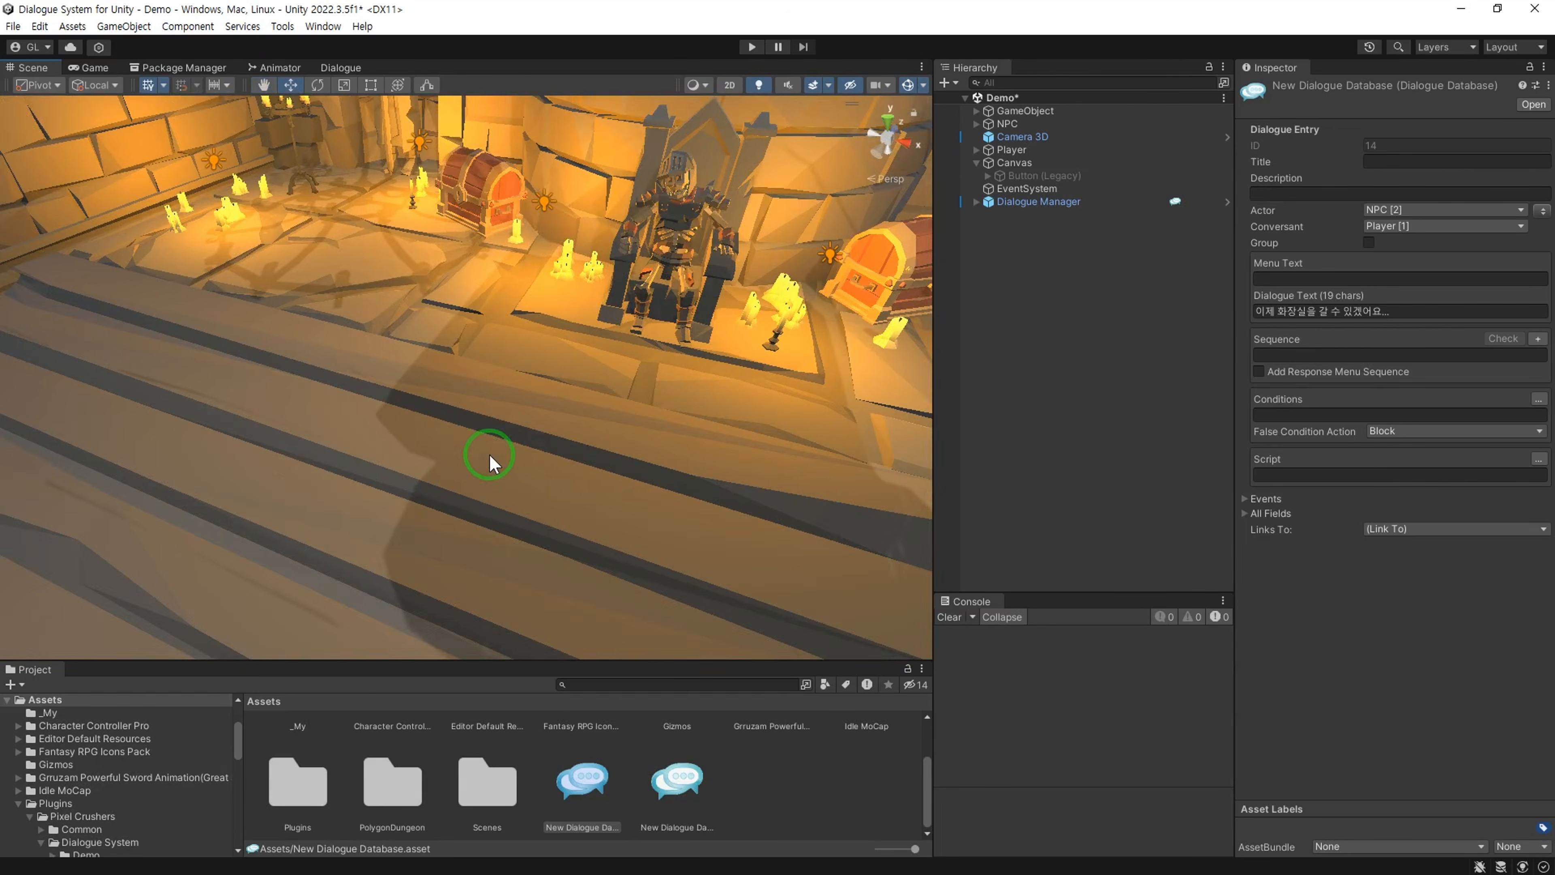
pyautogui.moveTo(489, 455); pyautogui.dragTo(288, 576, button='middle')
pyautogui.click(537, 318)
pyautogui.click(1260, 290)
pyautogui.click(1243, 249)
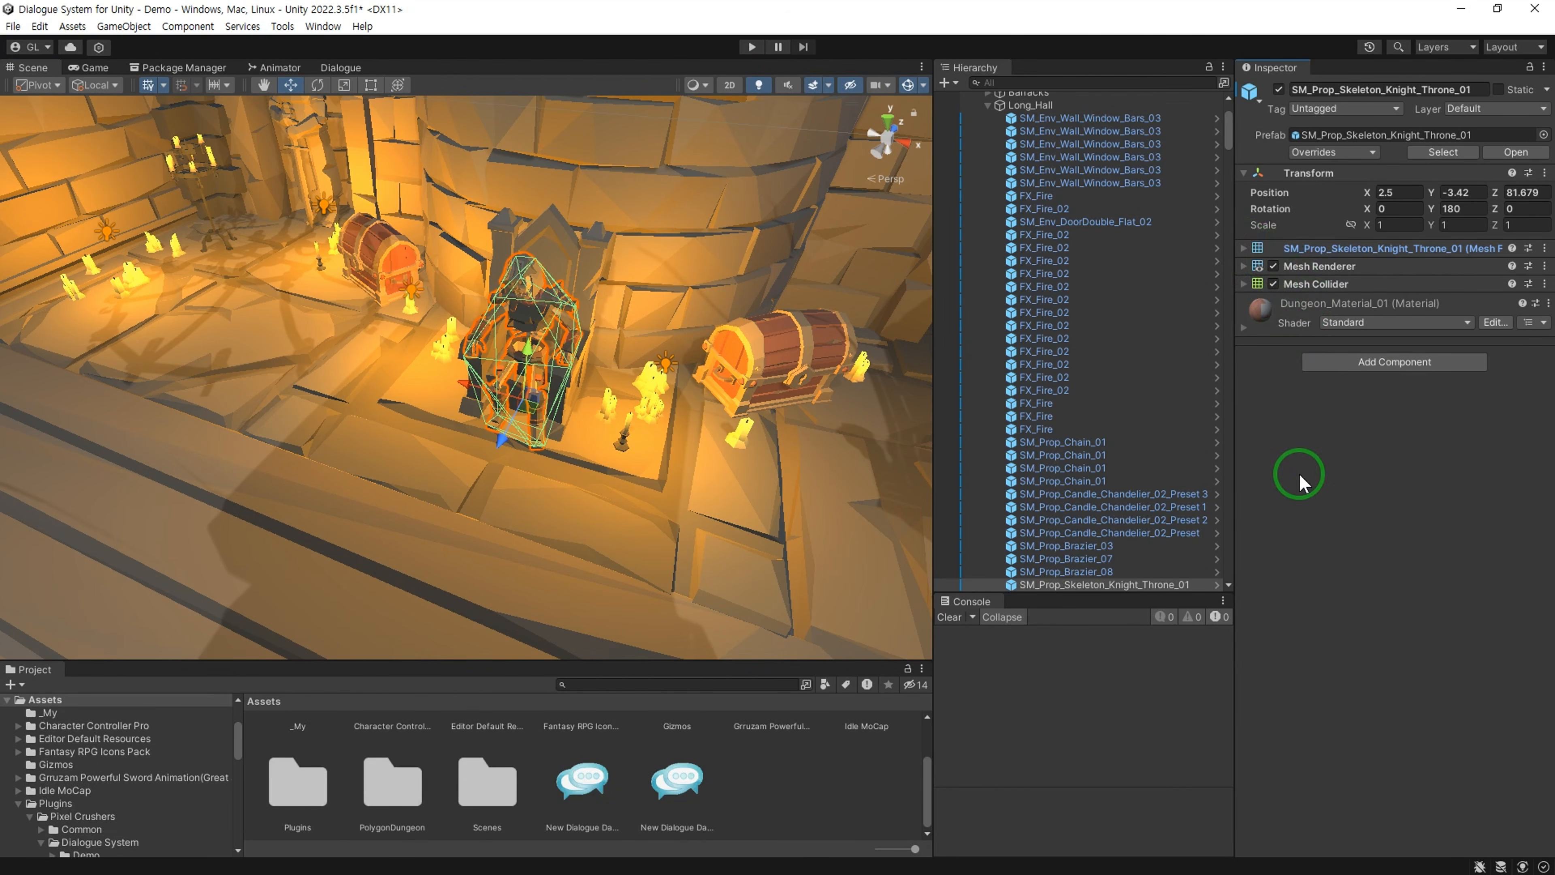
pyautogui.click(1274, 283)
pyautogui.click(1350, 362)
pyautogui.click(1351, 418)
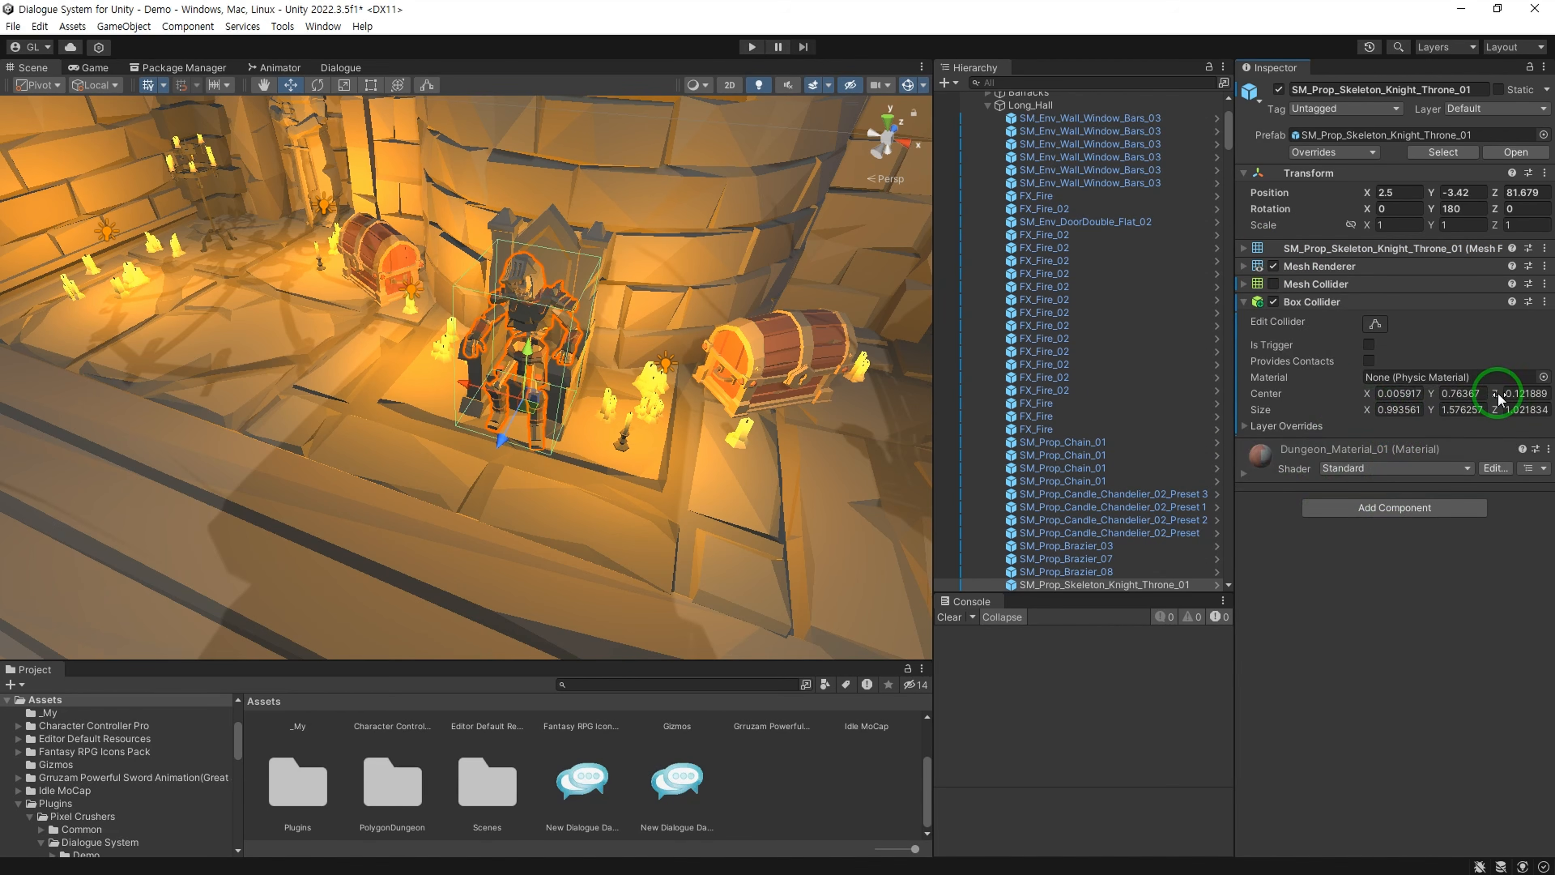
# Step: Set the throne's Box Collider size to X 1 and Z 2, and its center Z to 0.5
pyautogui.click(1399, 409)
pyautogui.write('1')
pyautogui.click(1527, 409)
pyautogui.write('2')
pyautogui.click(1525, 393)
pyautogui.write('0')
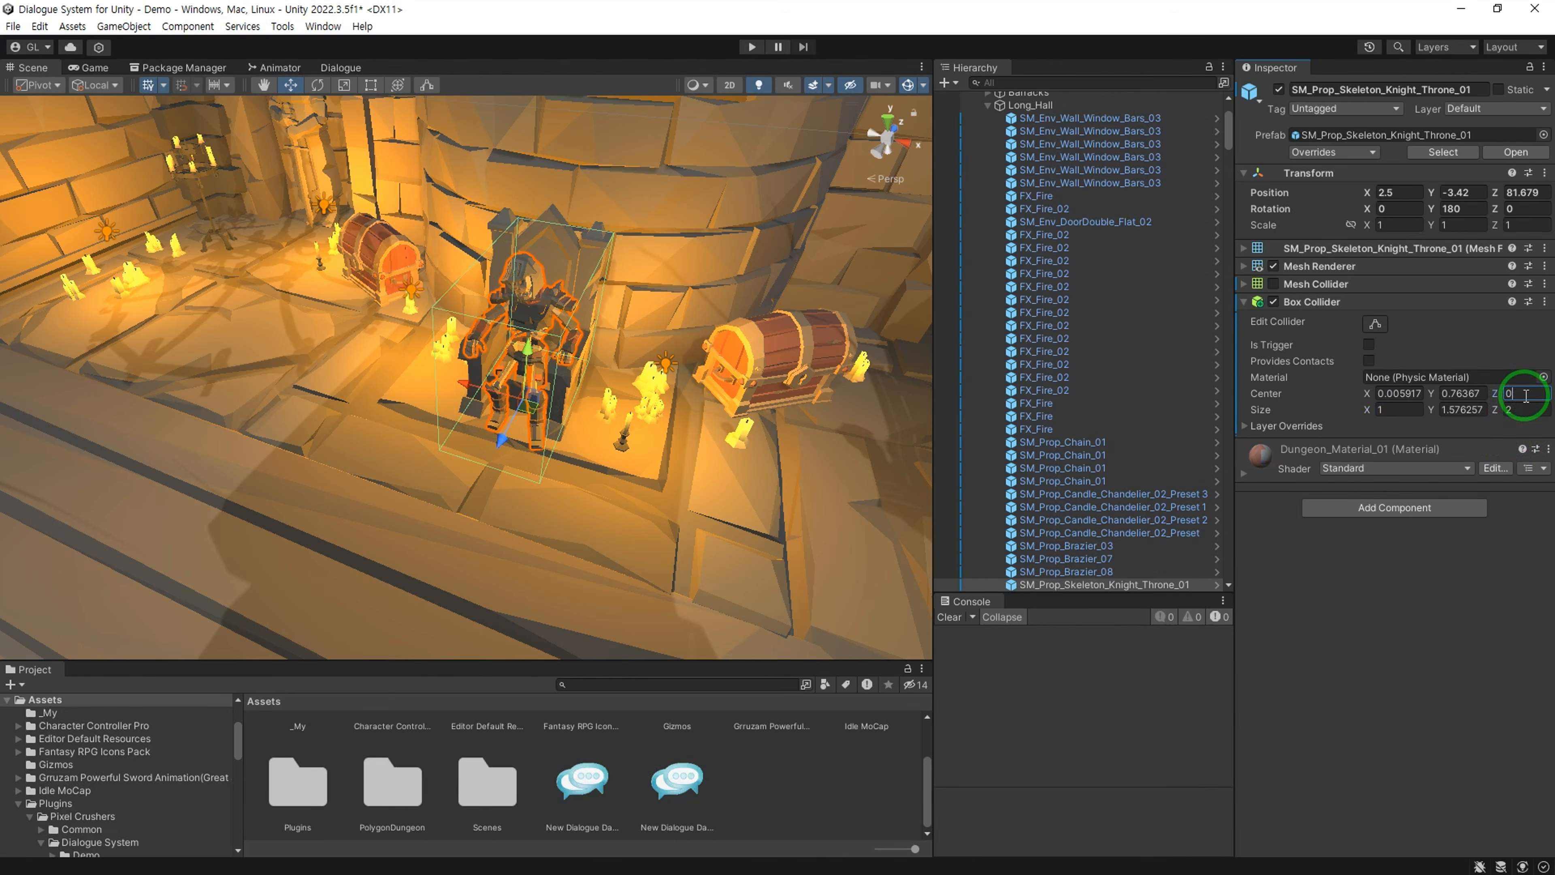
pyautogui.write('.5')
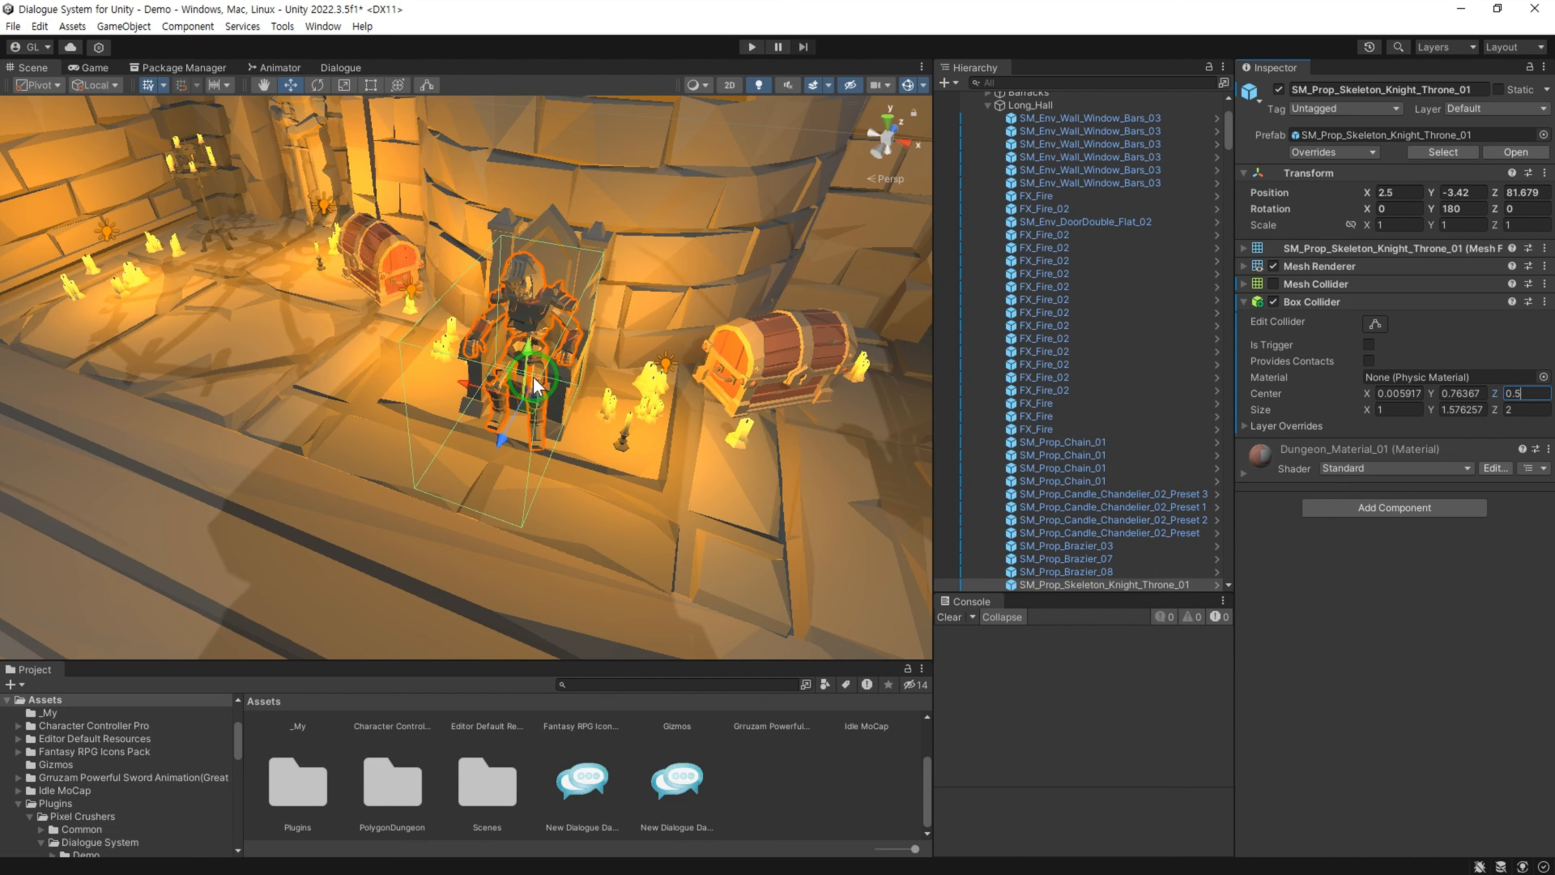
# Step: Add a Usable component to the skeleton knight throne
pyautogui.click(1322, 439)
pyautogui.click(1332, 507)
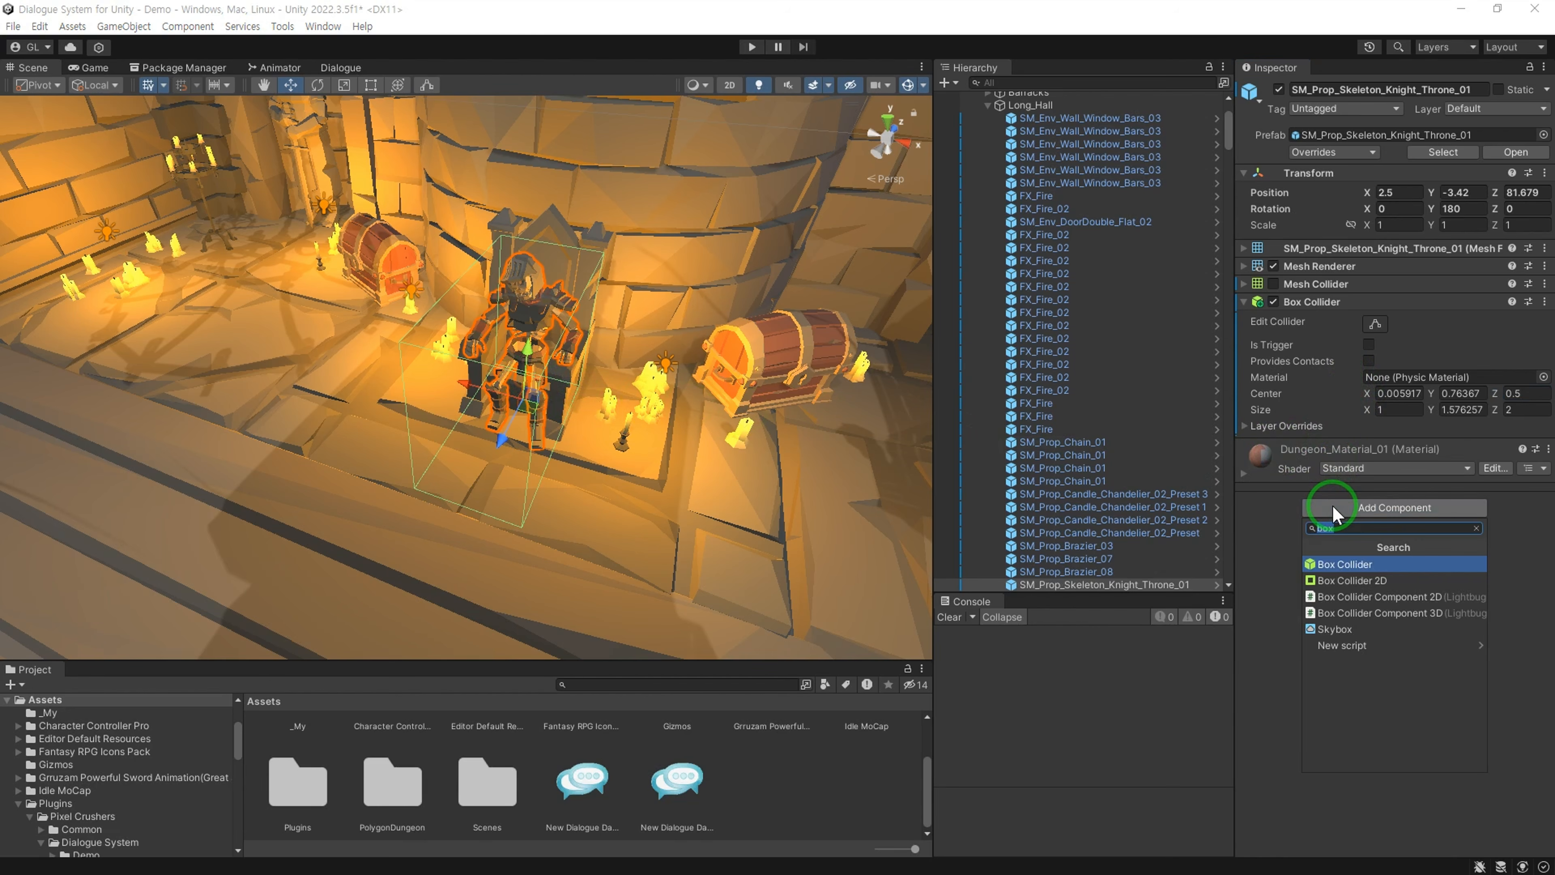
pyautogui.press('BackSpace')
pyautogui.write('us')
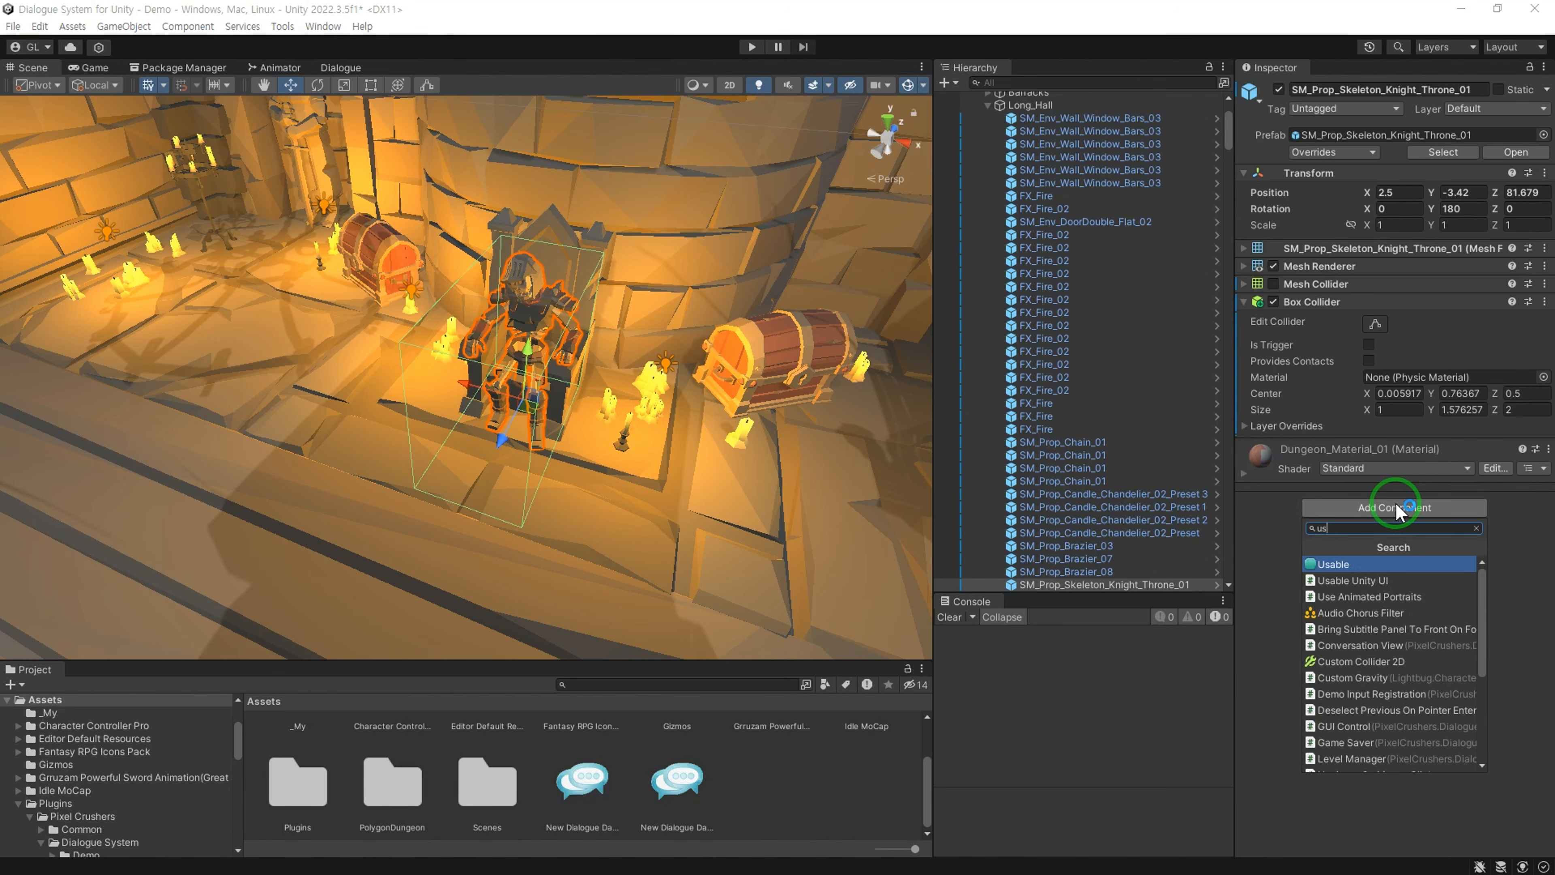
pyautogui.click(1386, 564)
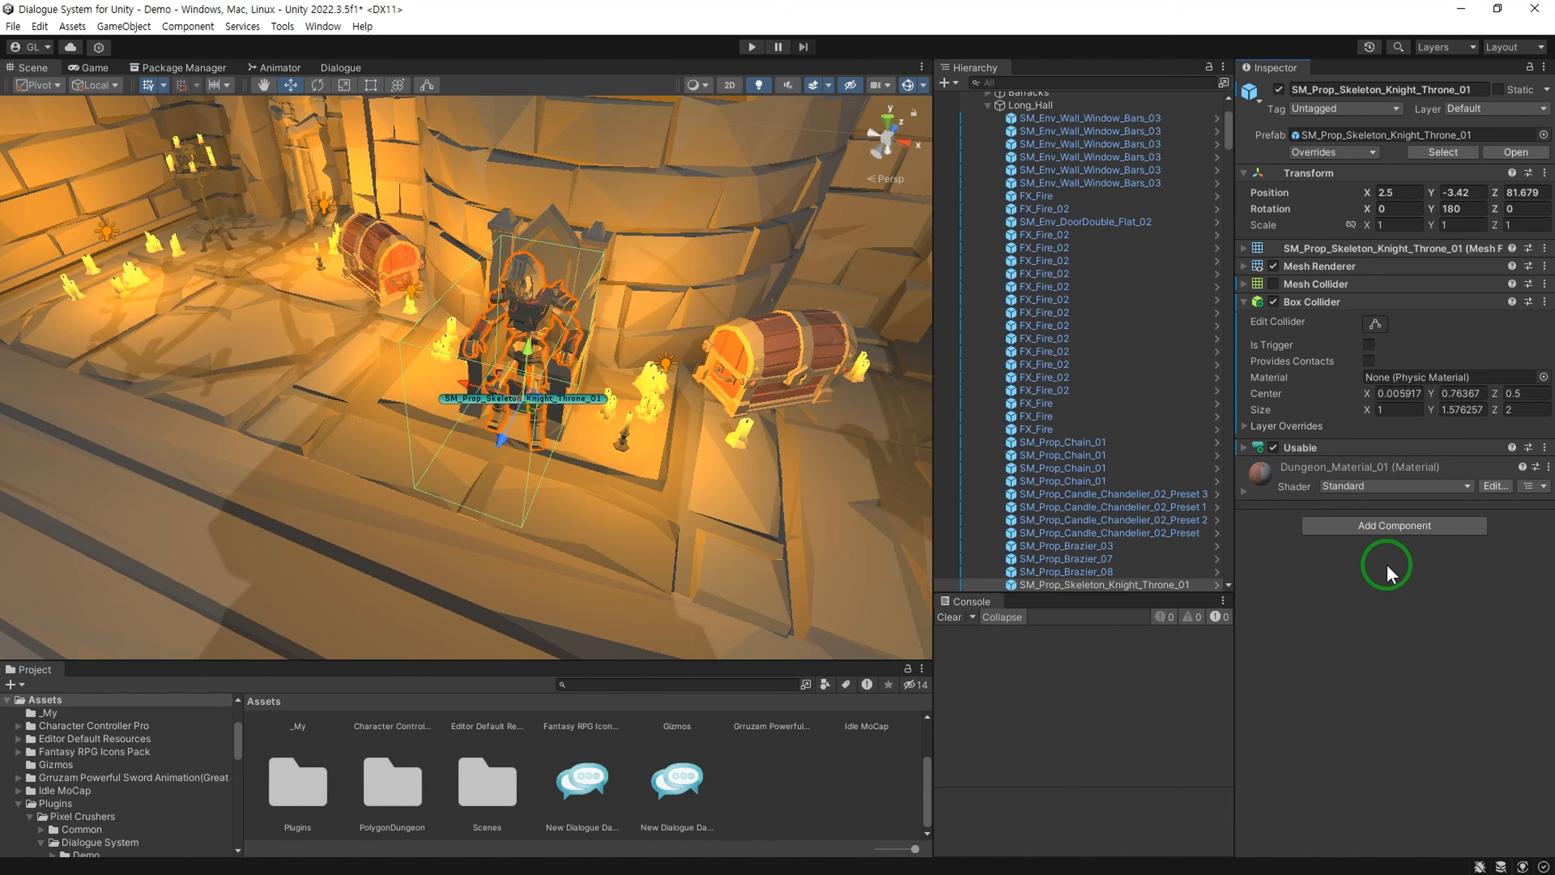
# Step: Add a Dialogue System Trigger component to the throne and turn its Box Collider into a trigger
pyautogui.click(1355, 527)
pyautogui.write('dia')
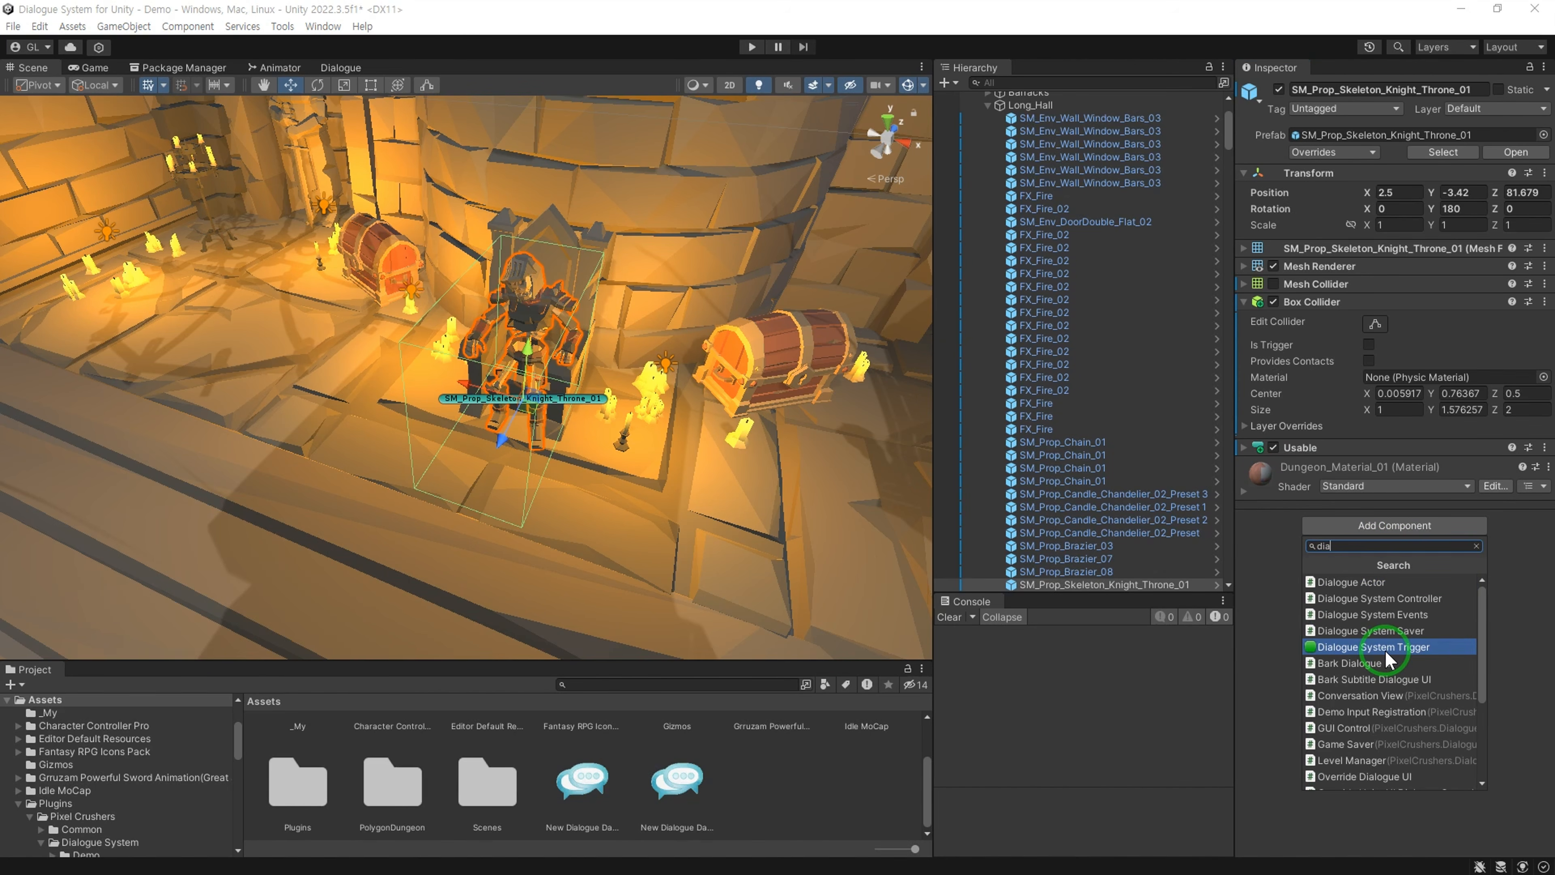
pyautogui.click(1368, 646)
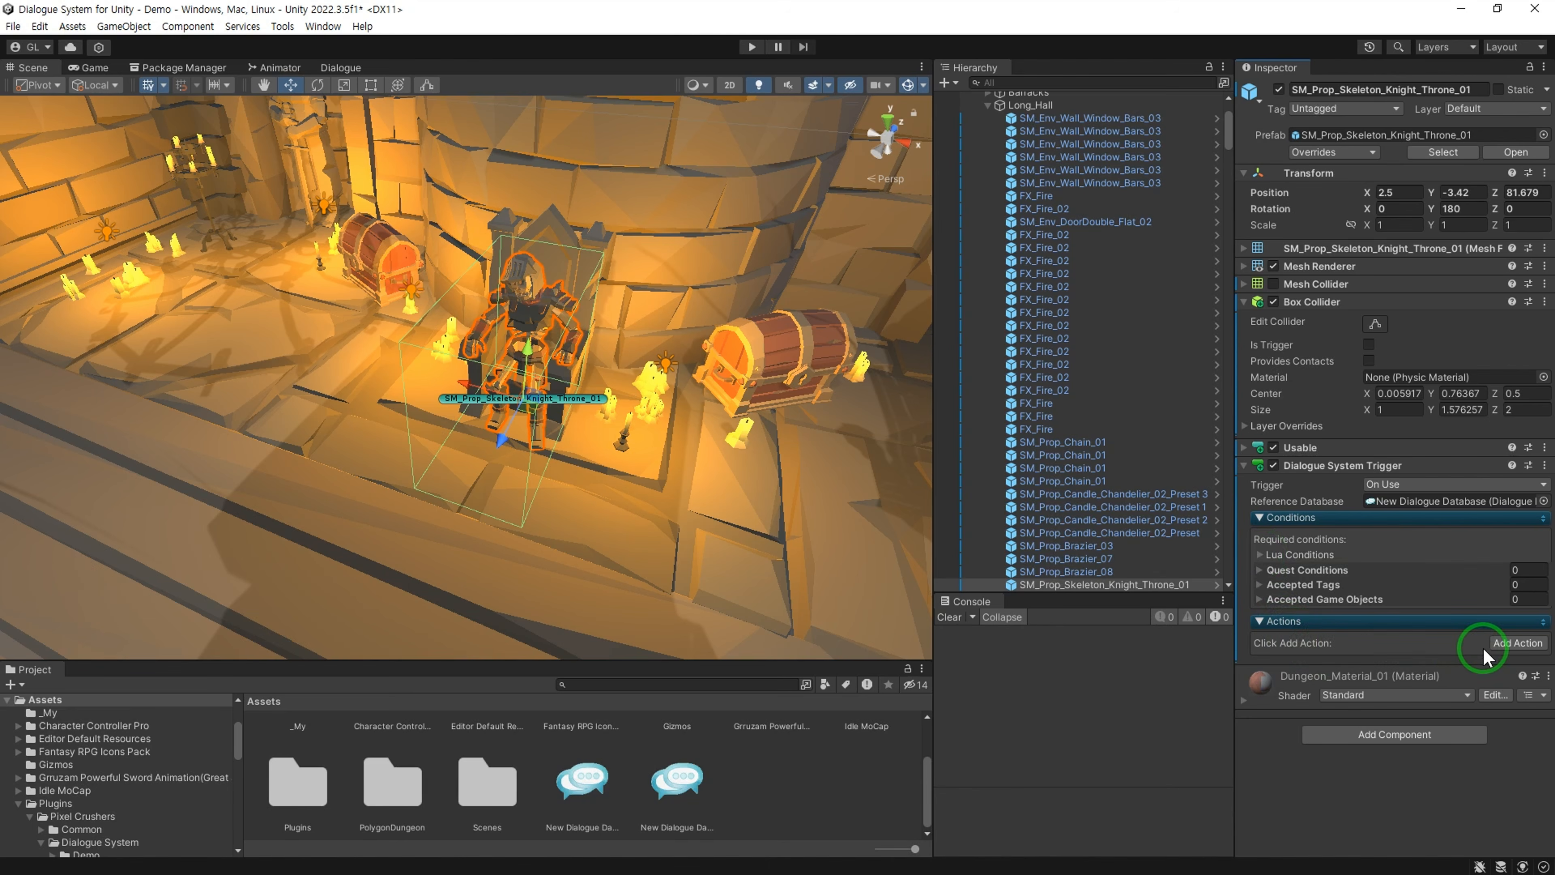
pyautogui.click(1369, 344)
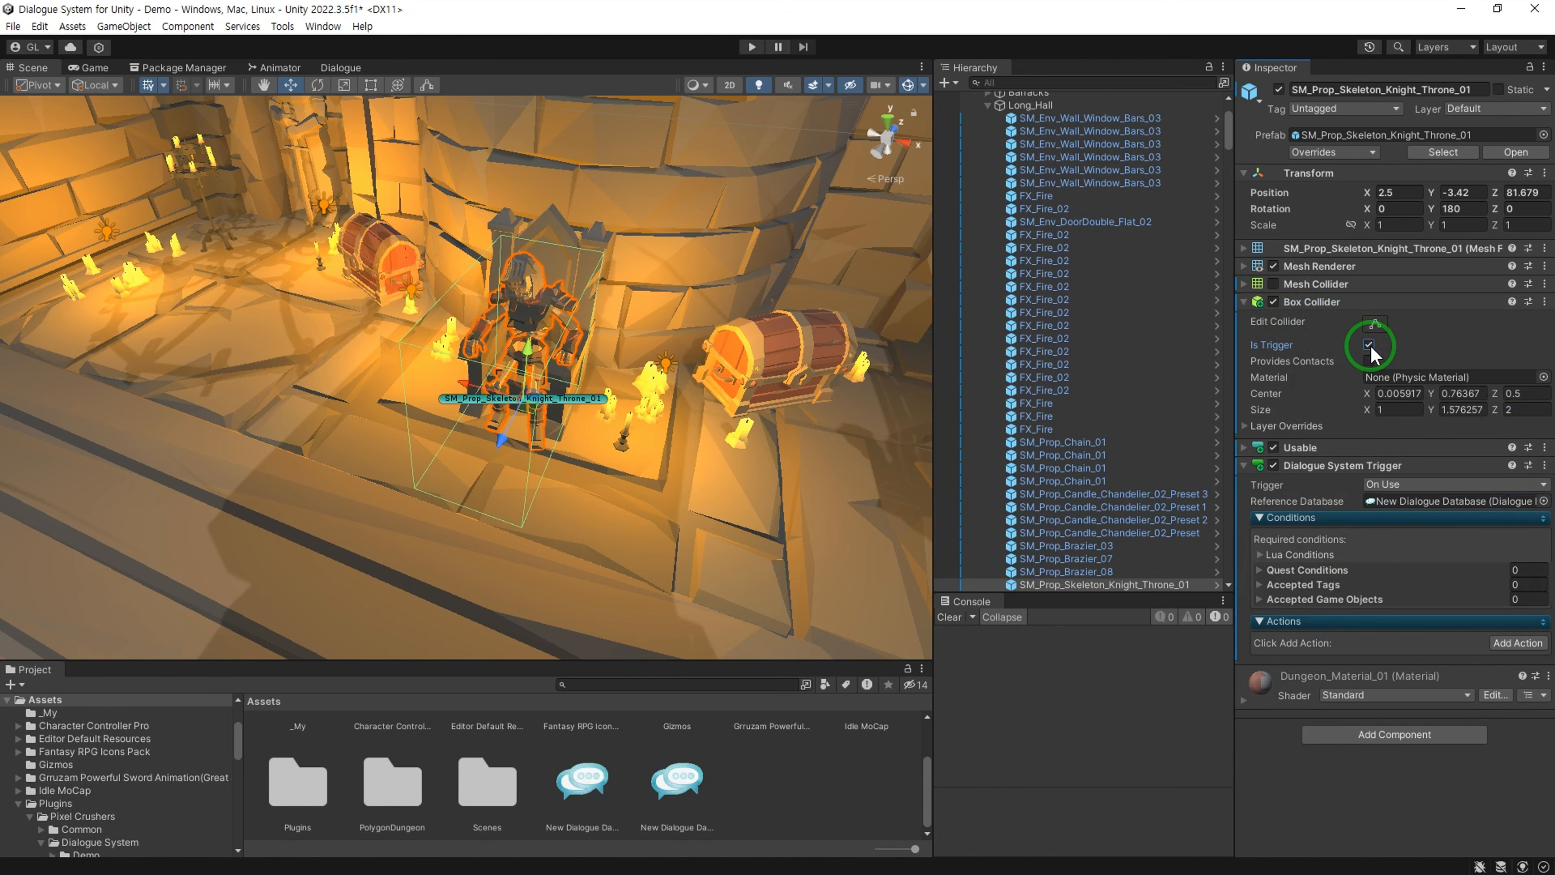
pyautogui.click(1245, 303)
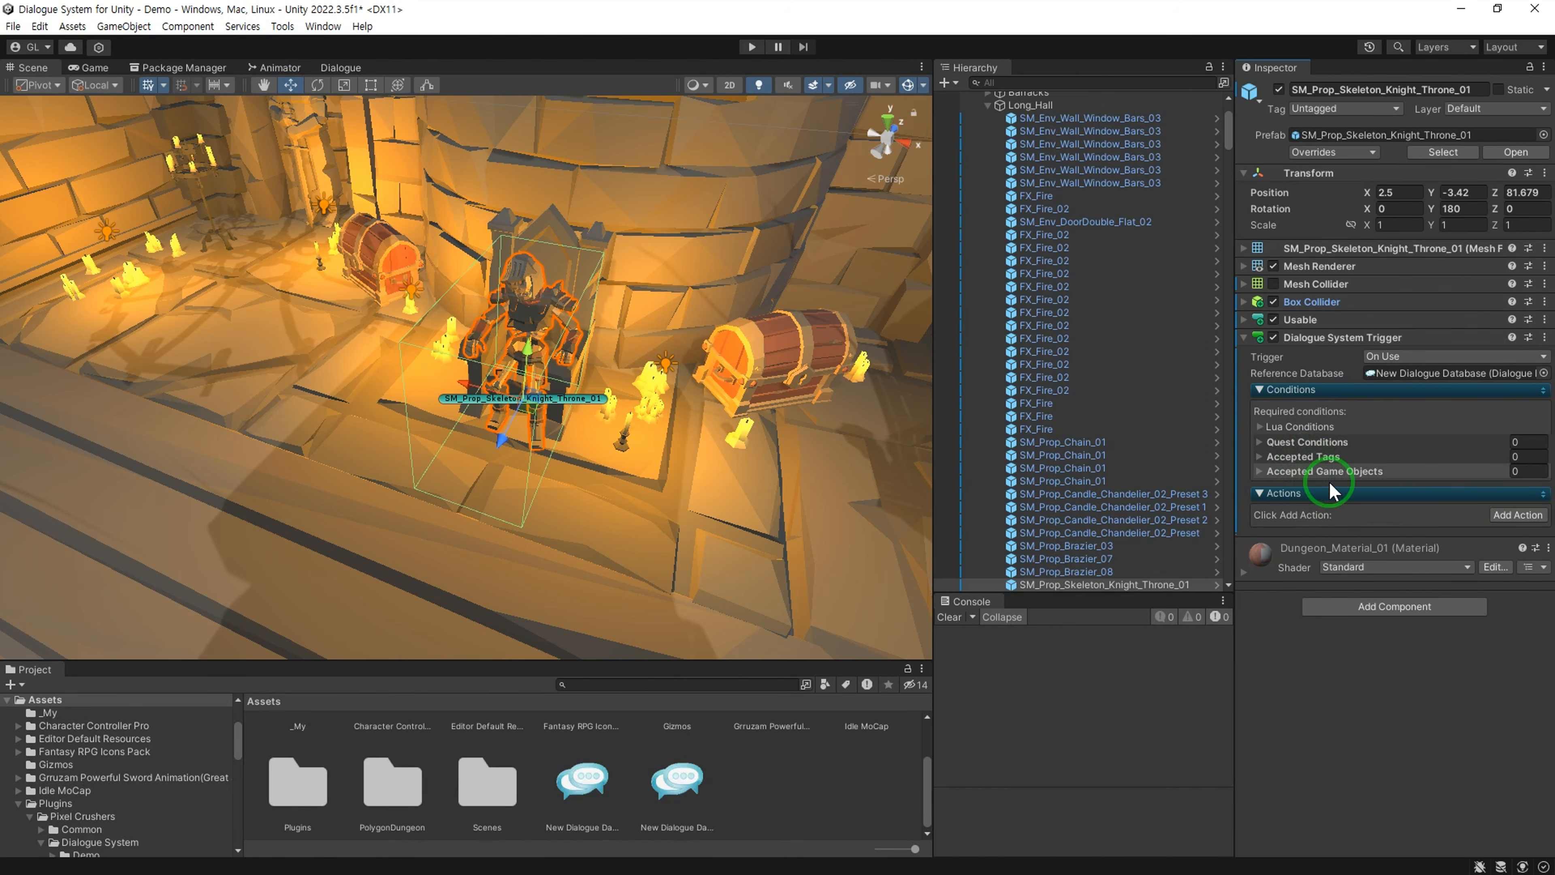
pyautogui.click(1515, 515)
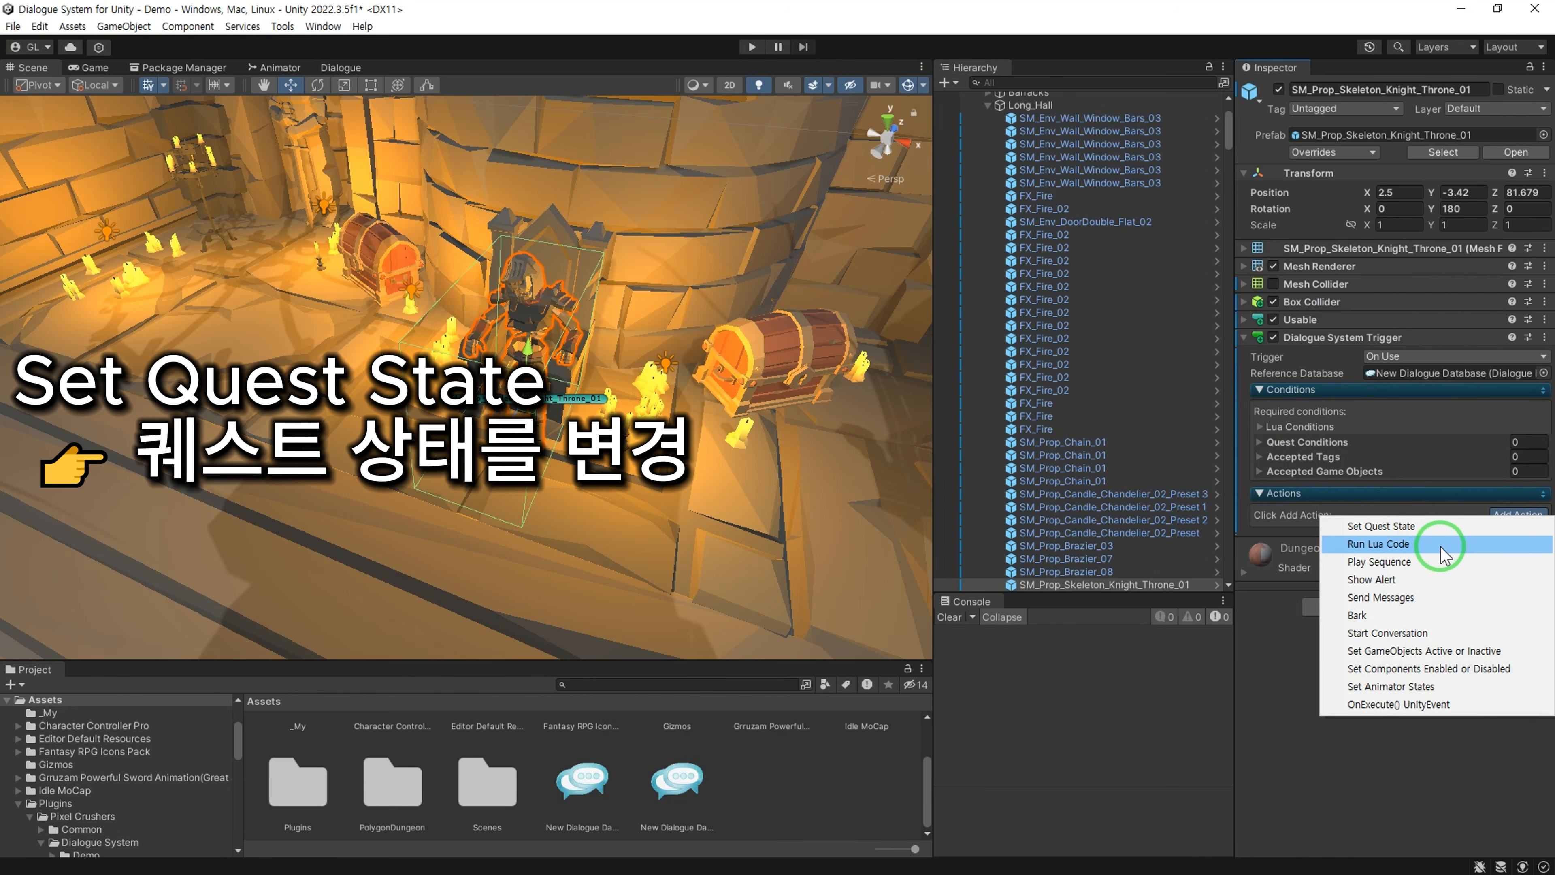
pyautogui.click(1408, 526)
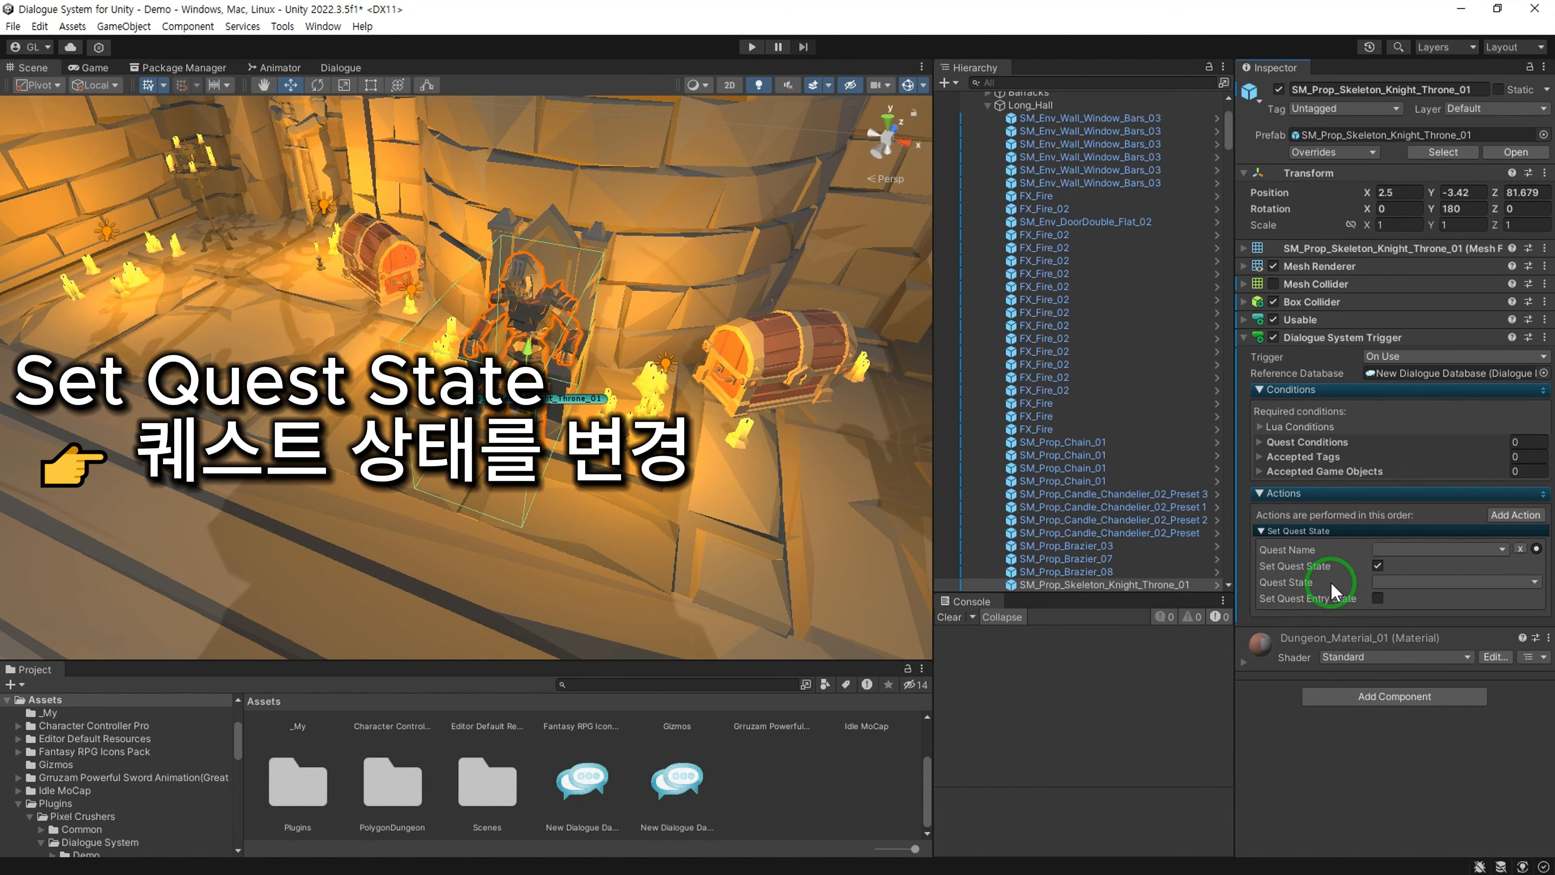
pyautogui.click(1417, 549)
pyautogui.click(1435, 568)
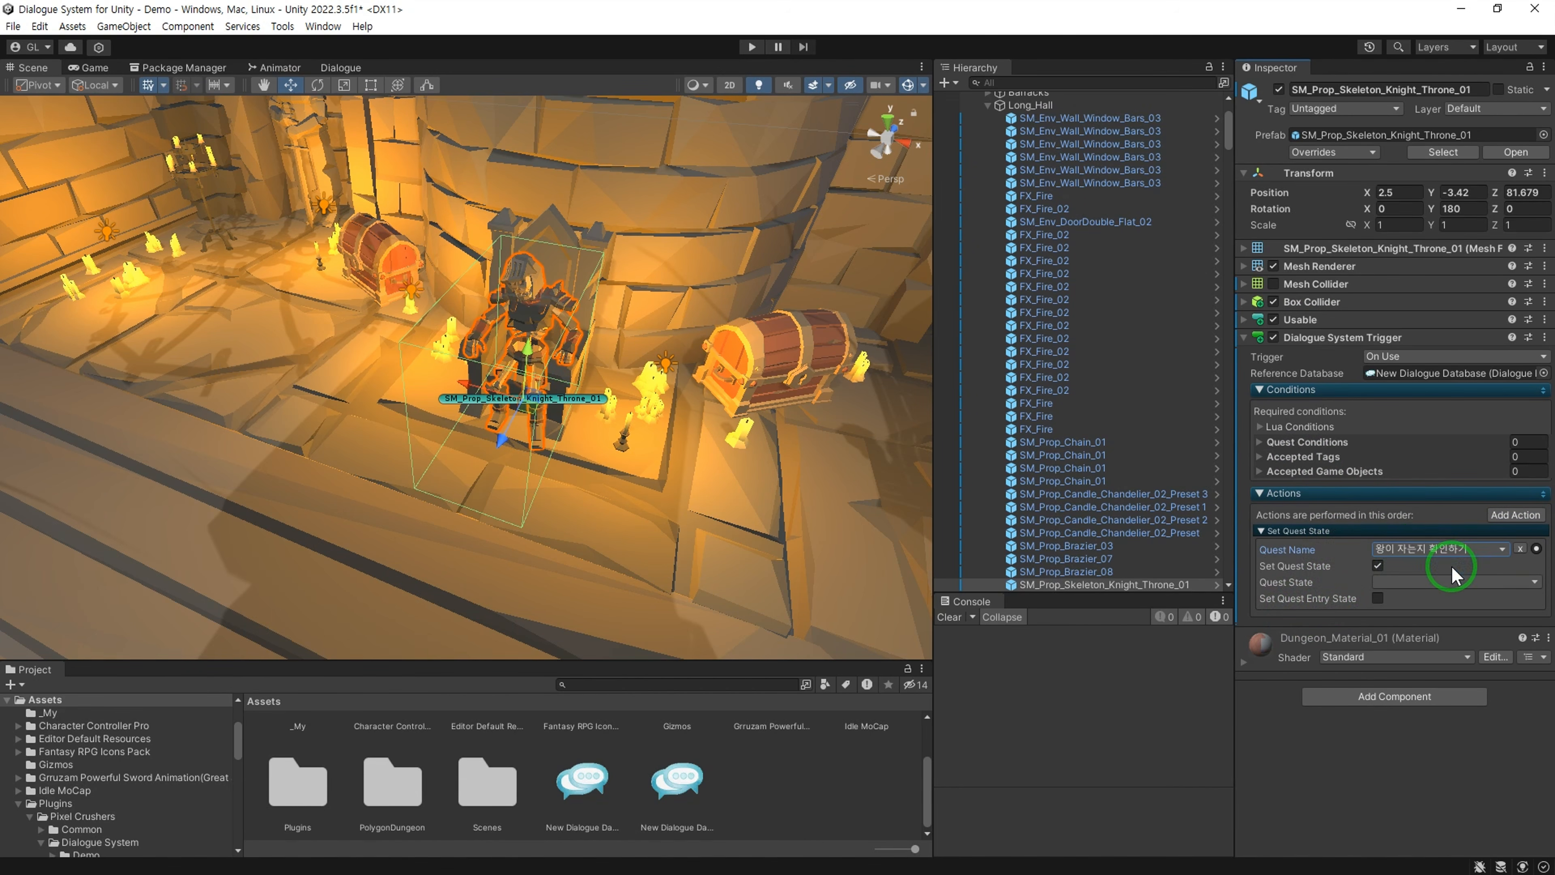
pyautogui.click(1452, 581)
pyautogui.click(1436, 620)
pyautogui.click(1381, 584)
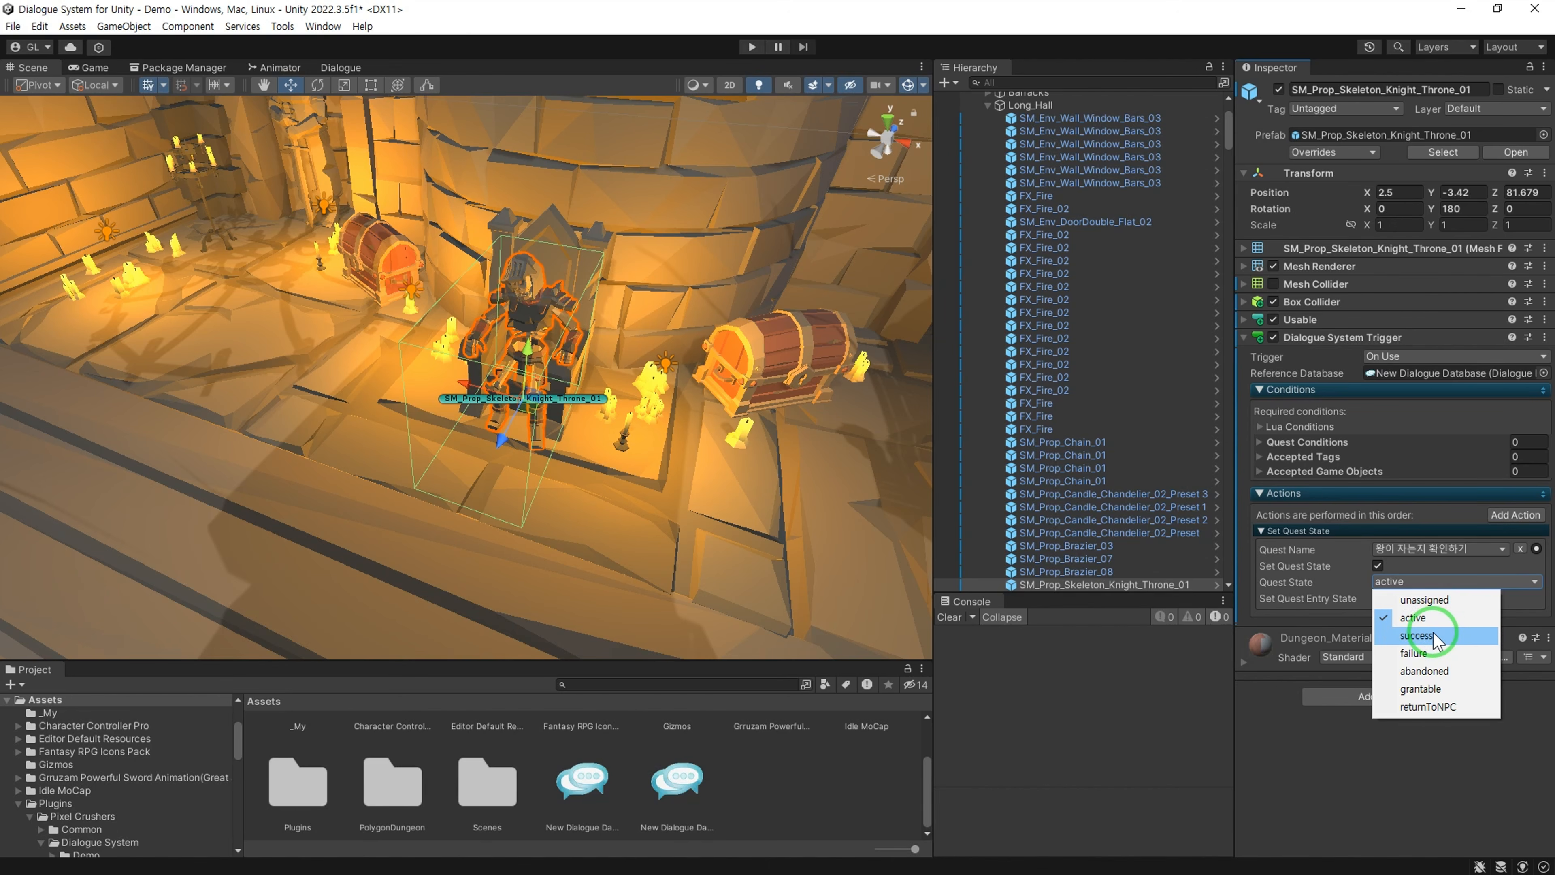
pyautogui.click(1433, 618)
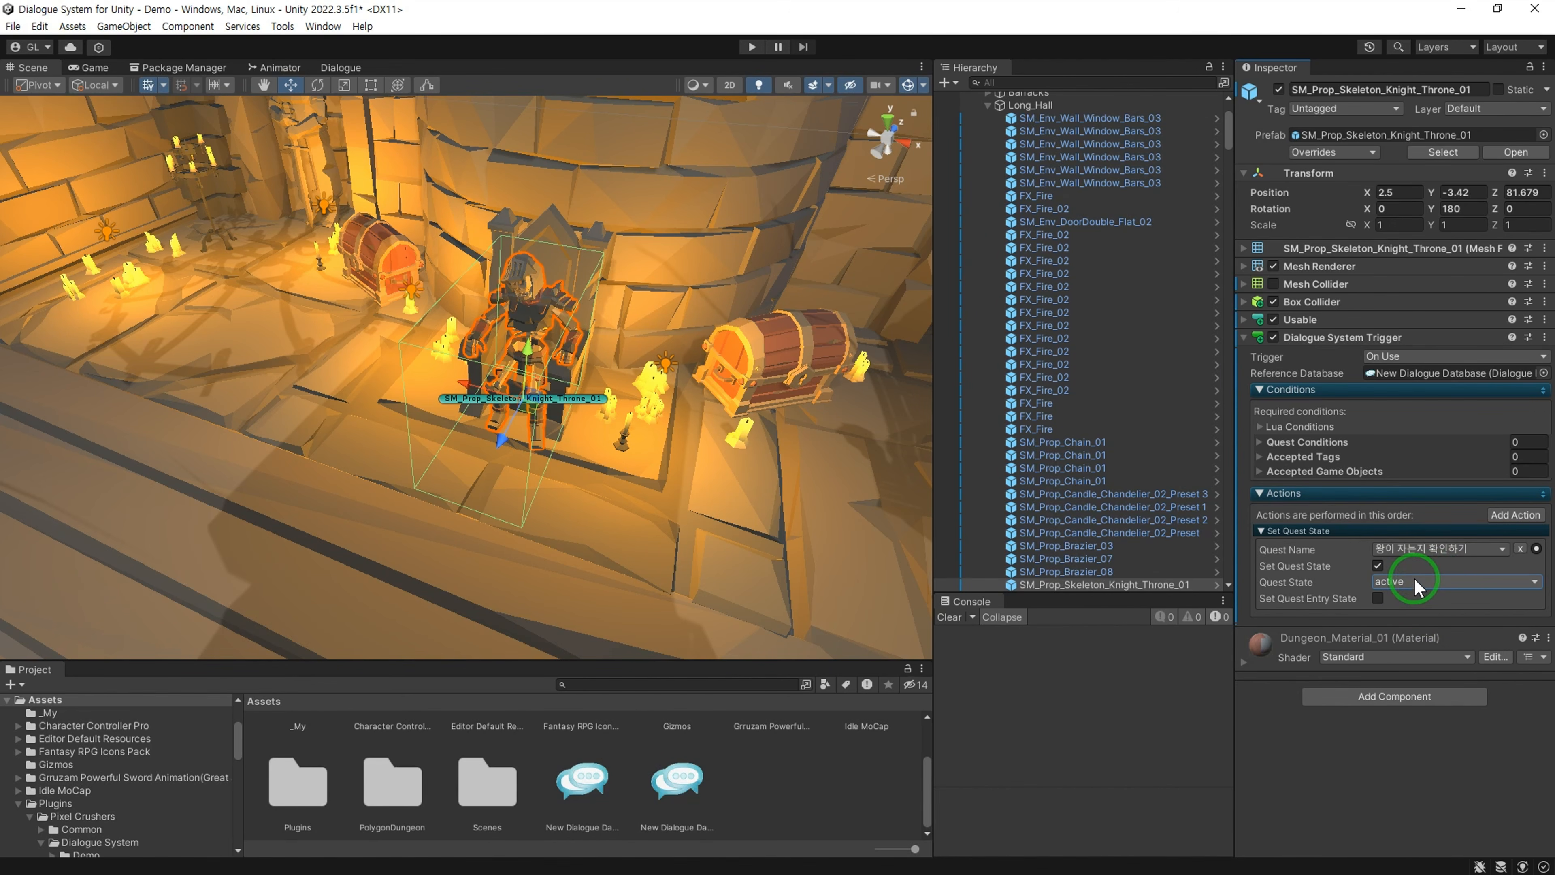
pyautogui.click(1520, 548)
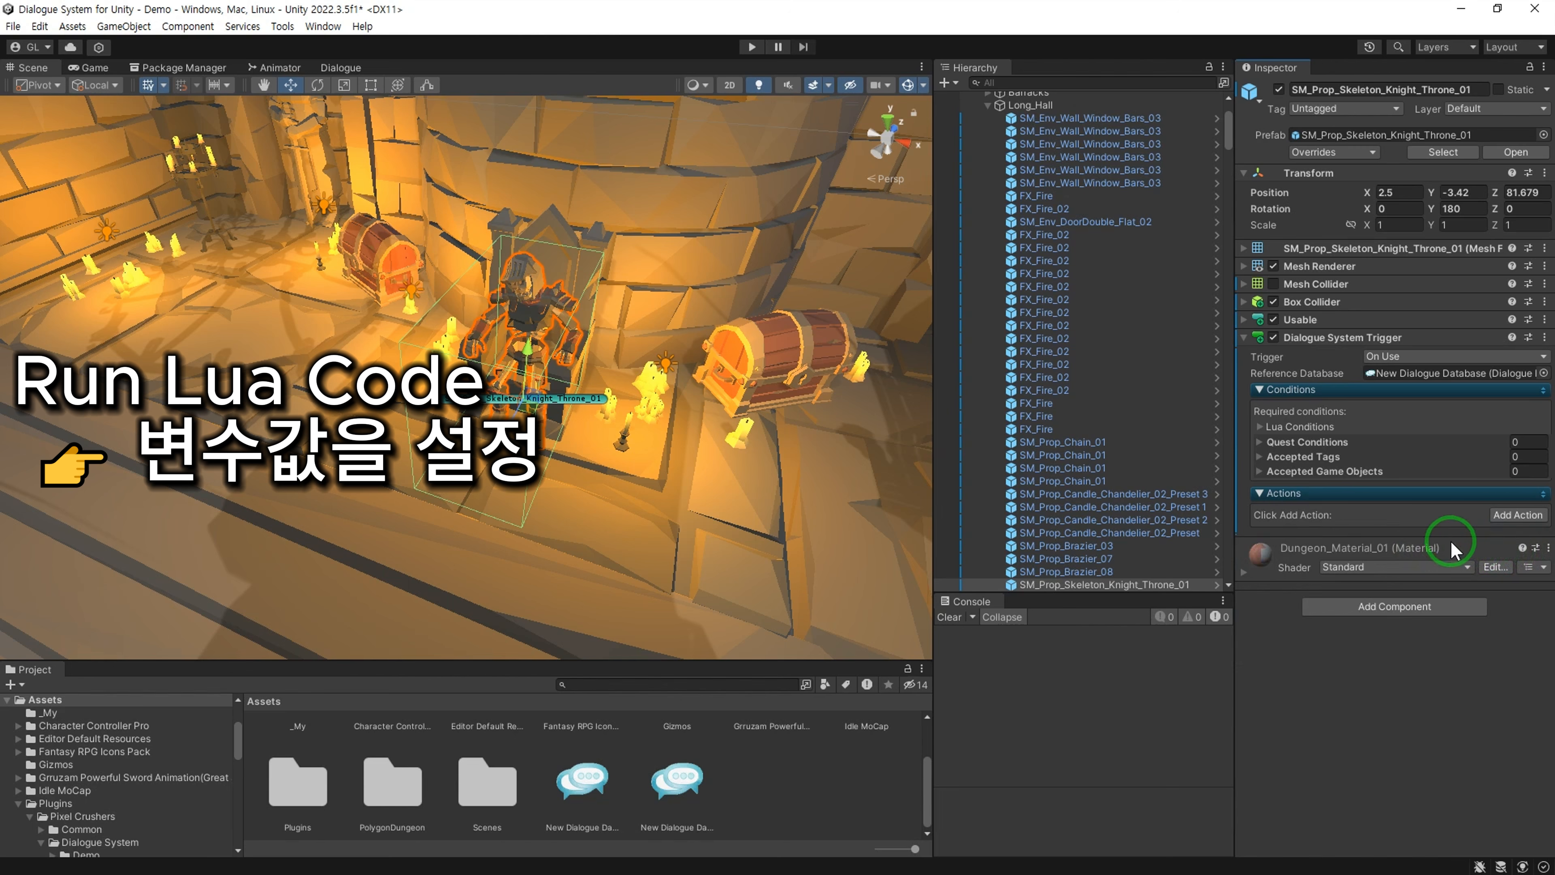
# Step: Add a Run Lua Code action to the throne's Dialogue System Trigger that sets variable "see" to True
pyautogui.click(1517, 515)
pyautogui.click(1402, 543)
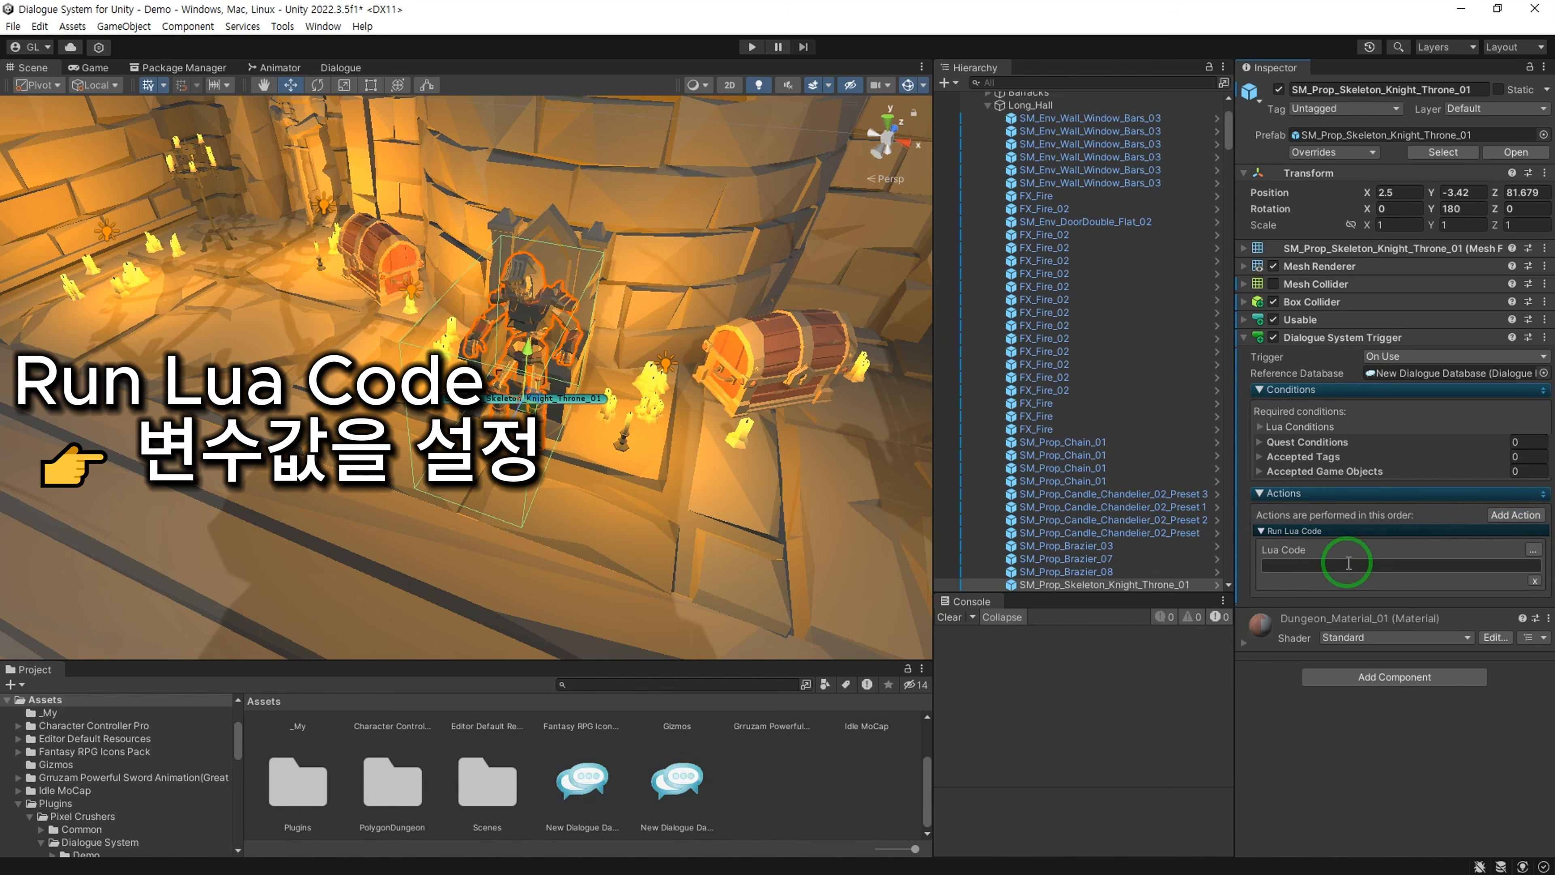
pyautogui.click(1532, 550)
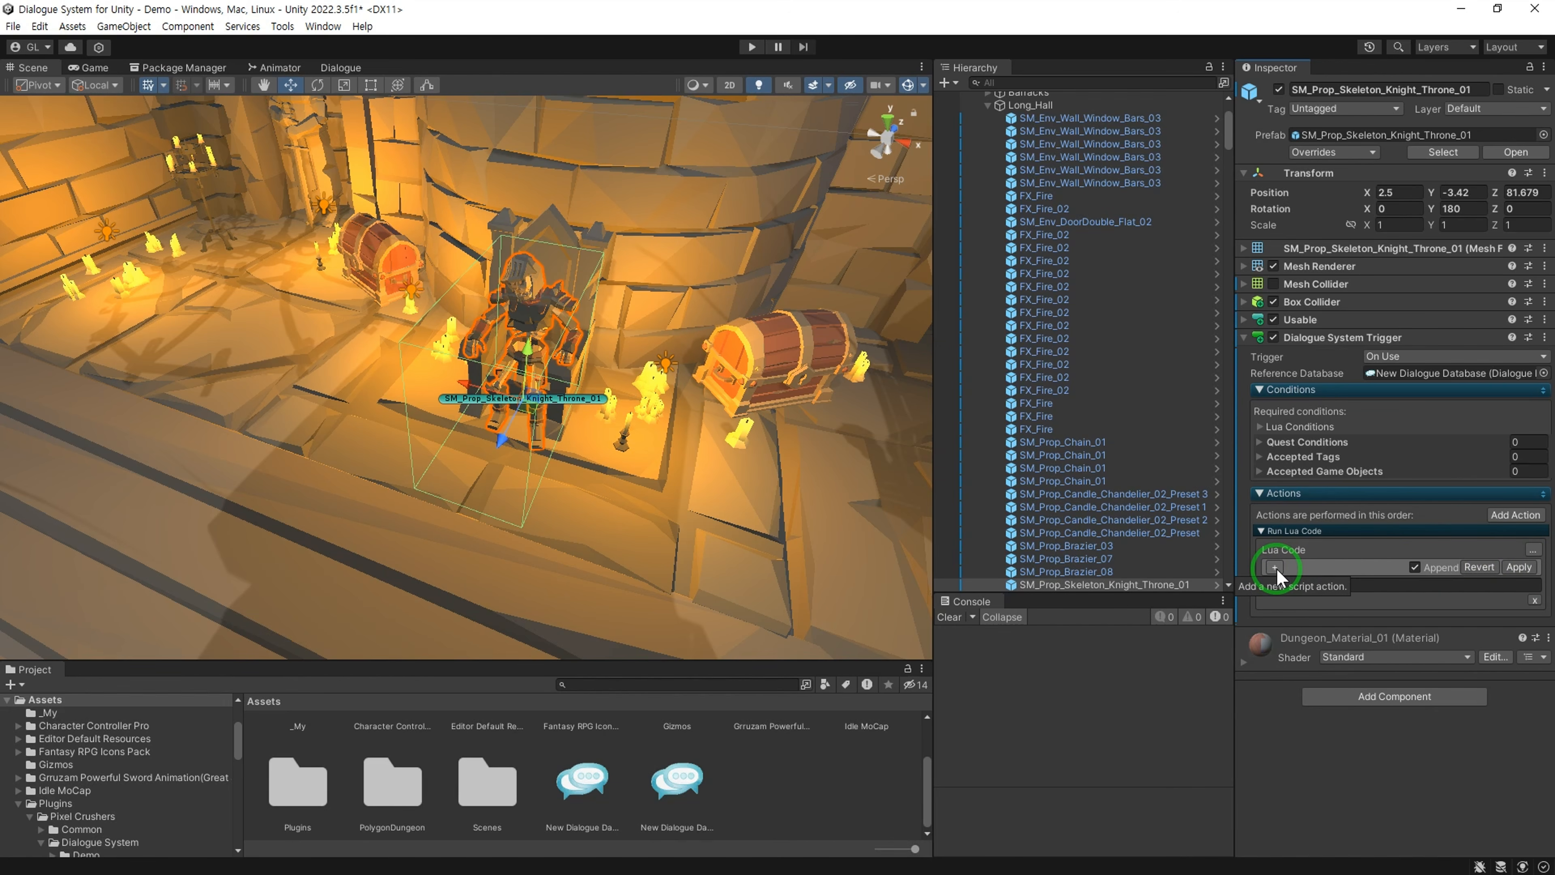
pyautogui.click(1276, 568)
pyautogui.click(1310, 566)
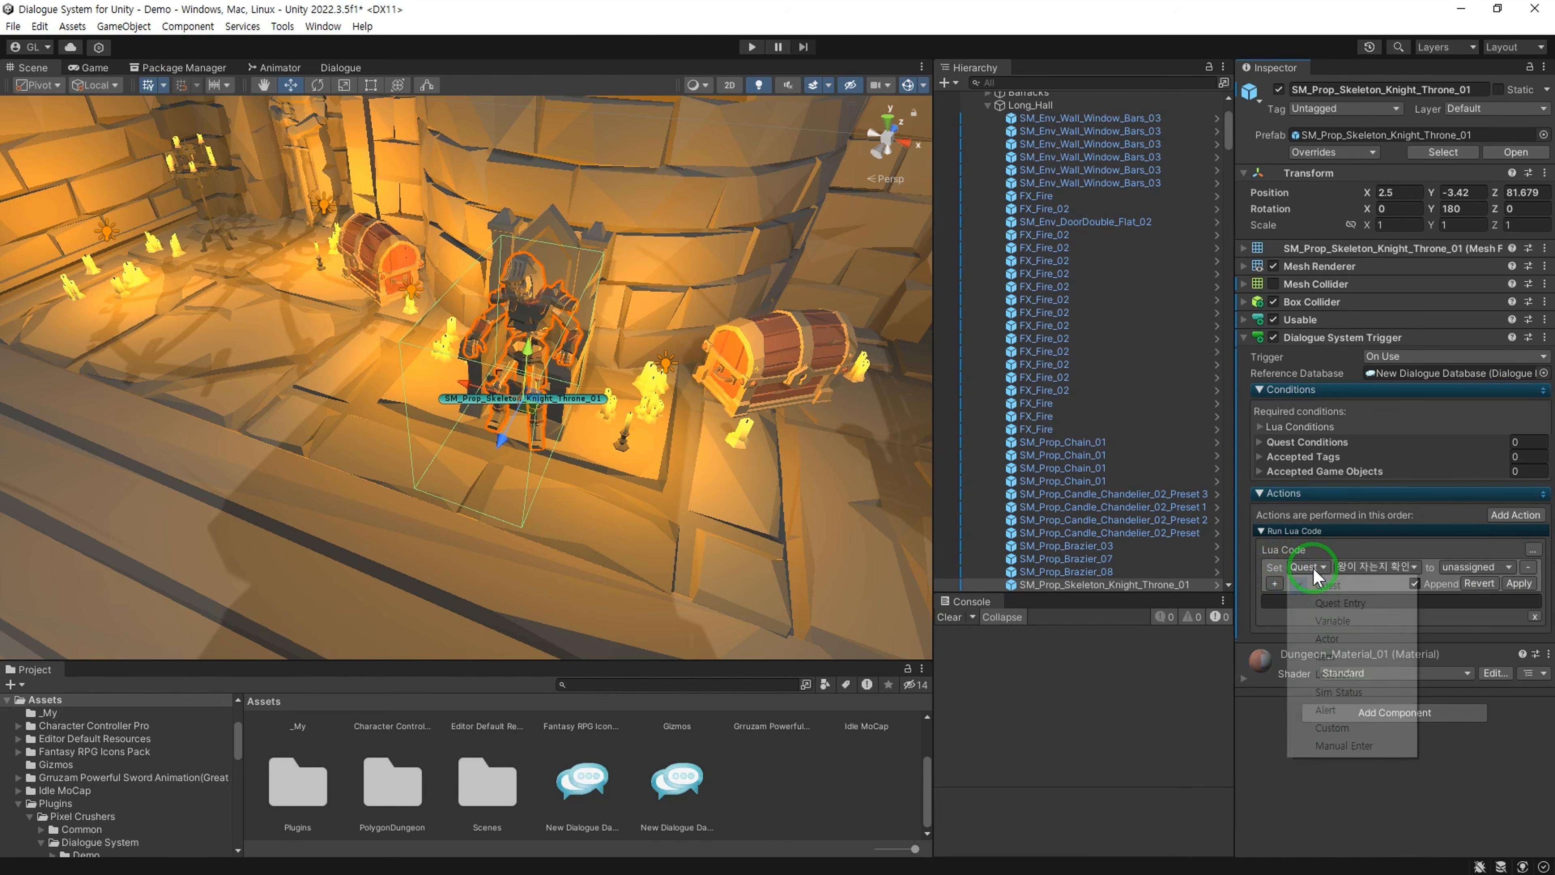
pyautogui.click(1378, 628)
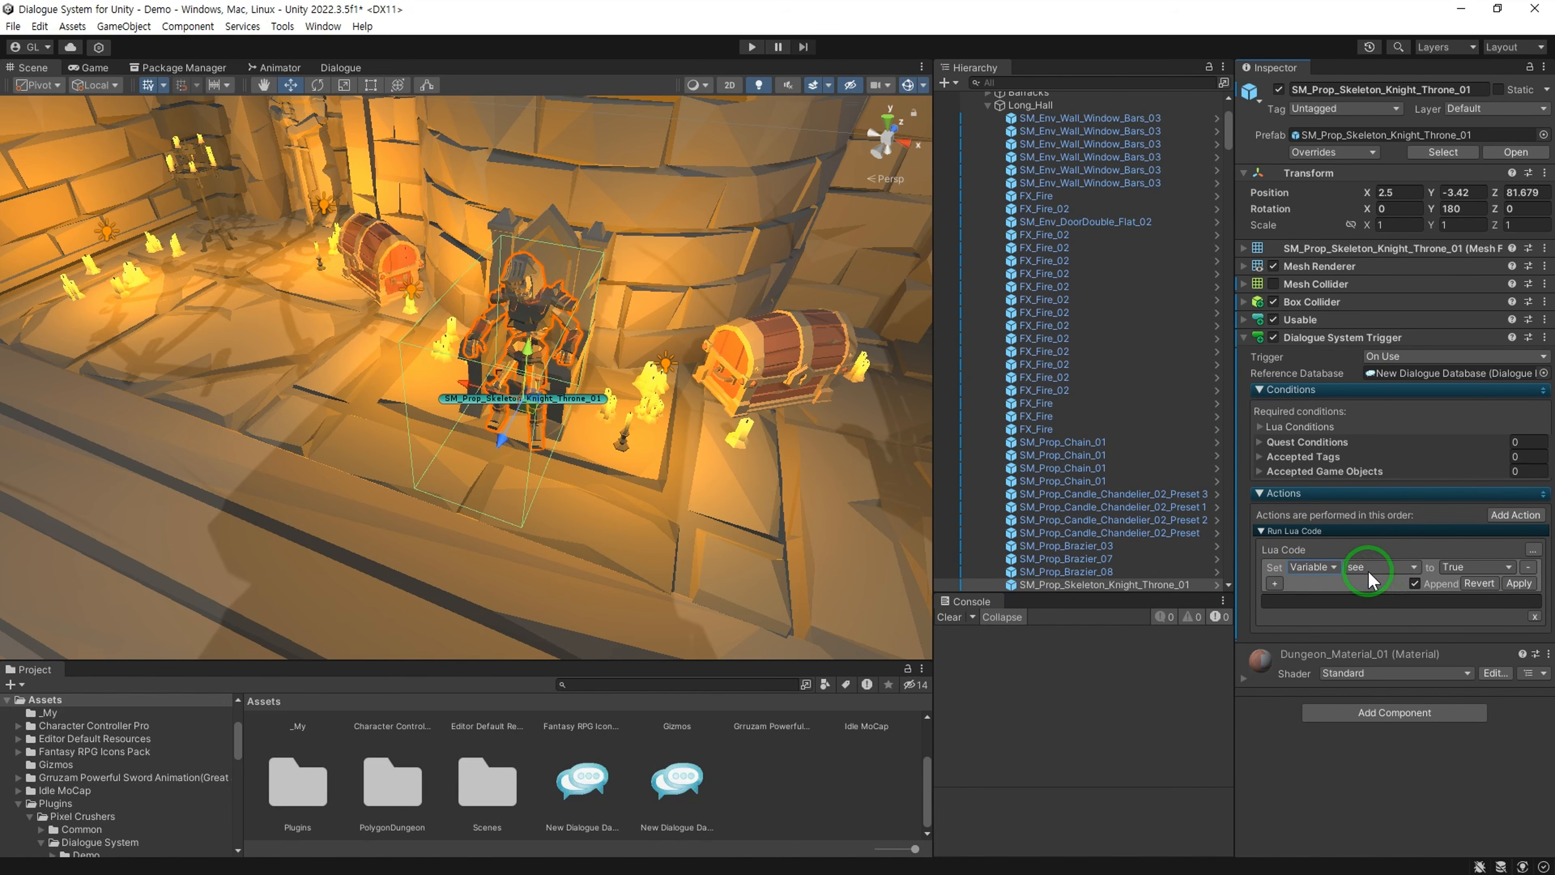
pyautogui.click(1513, 583)
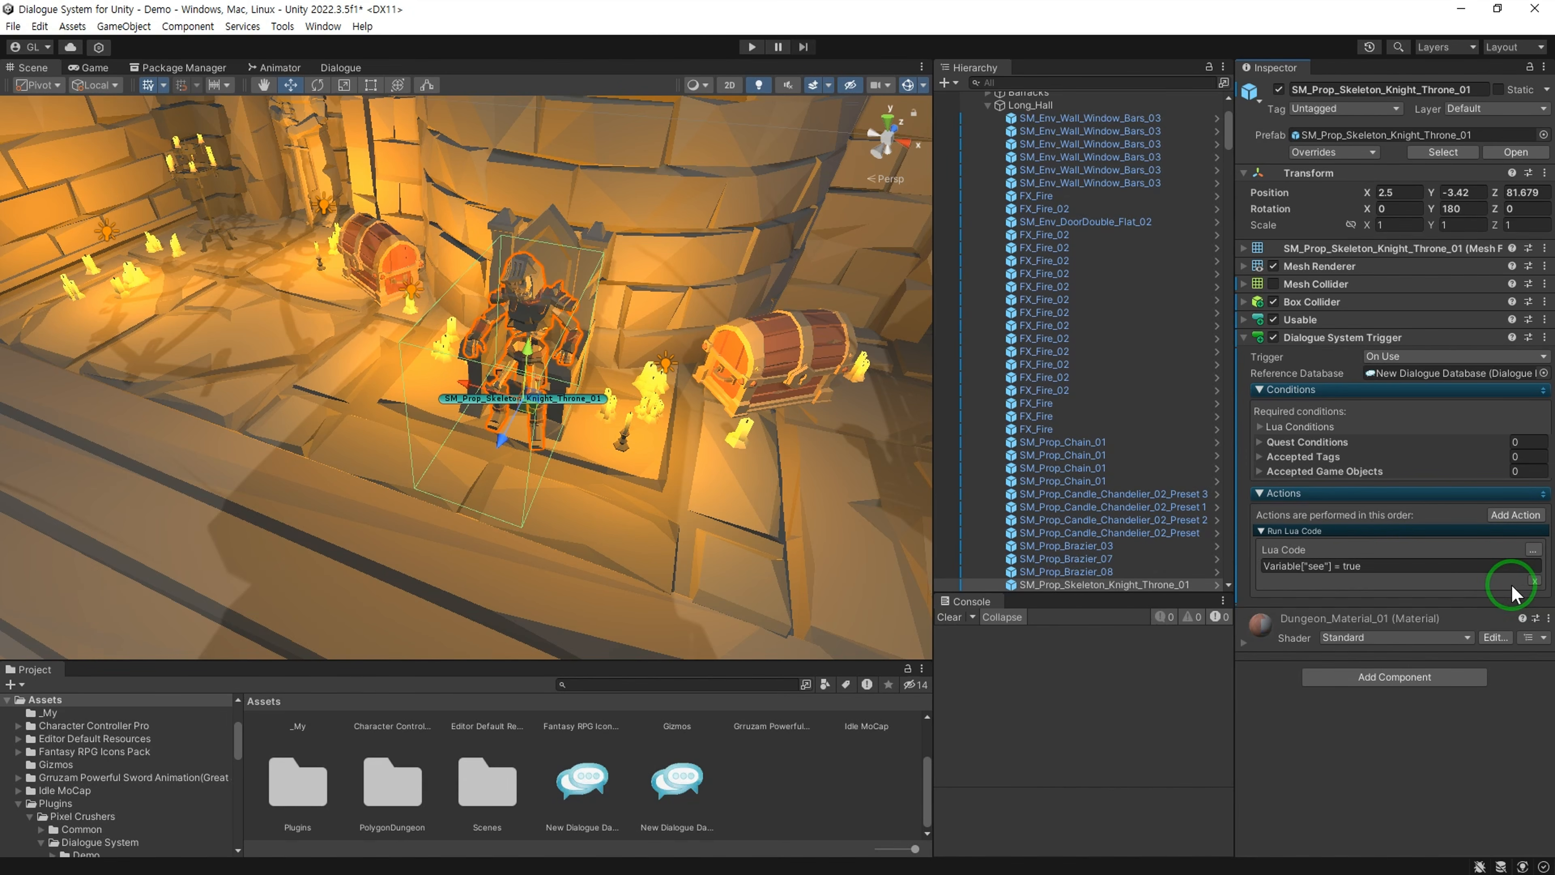
# Step: Add a Show Alert action to the throne's trigger with the message "왕이 자는지 확인"
pyautogui.click(1513, 520)
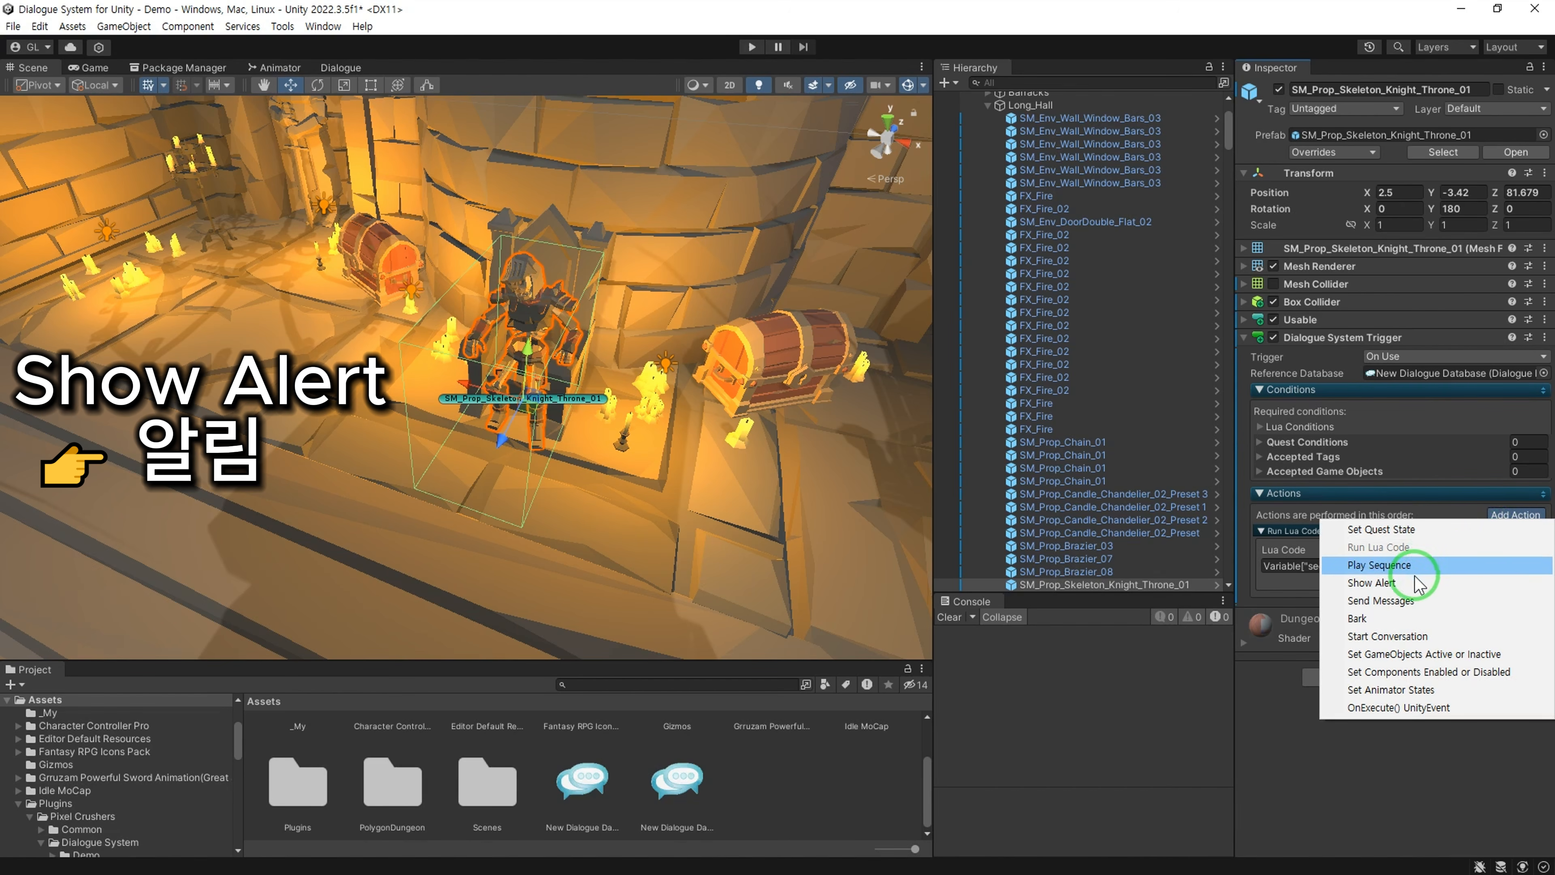
pyautogui.click(1398, 586)
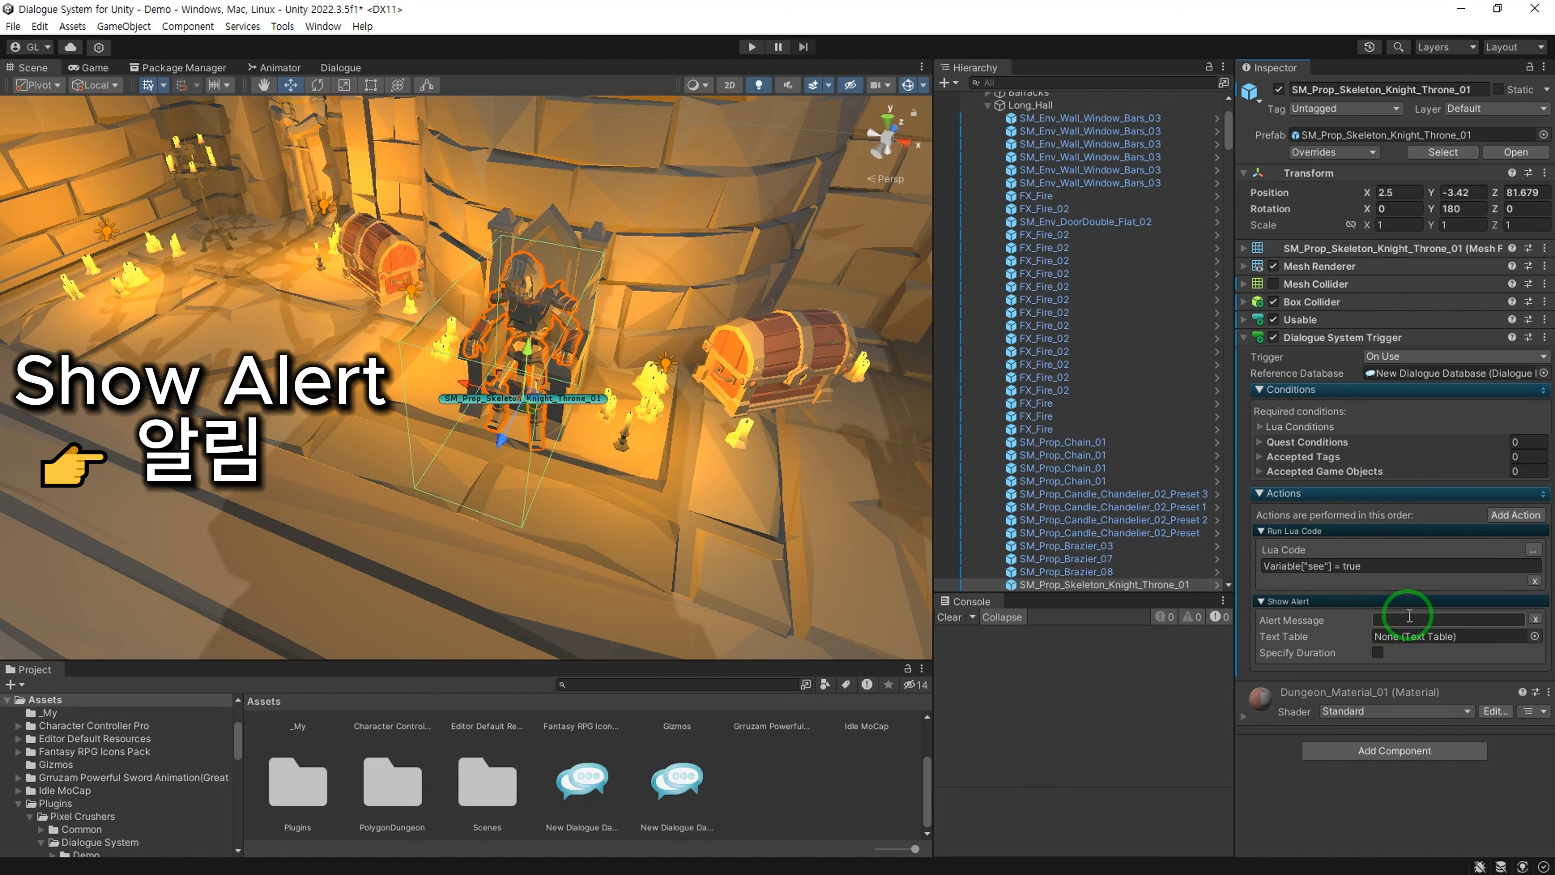
pyautogui.write('o')
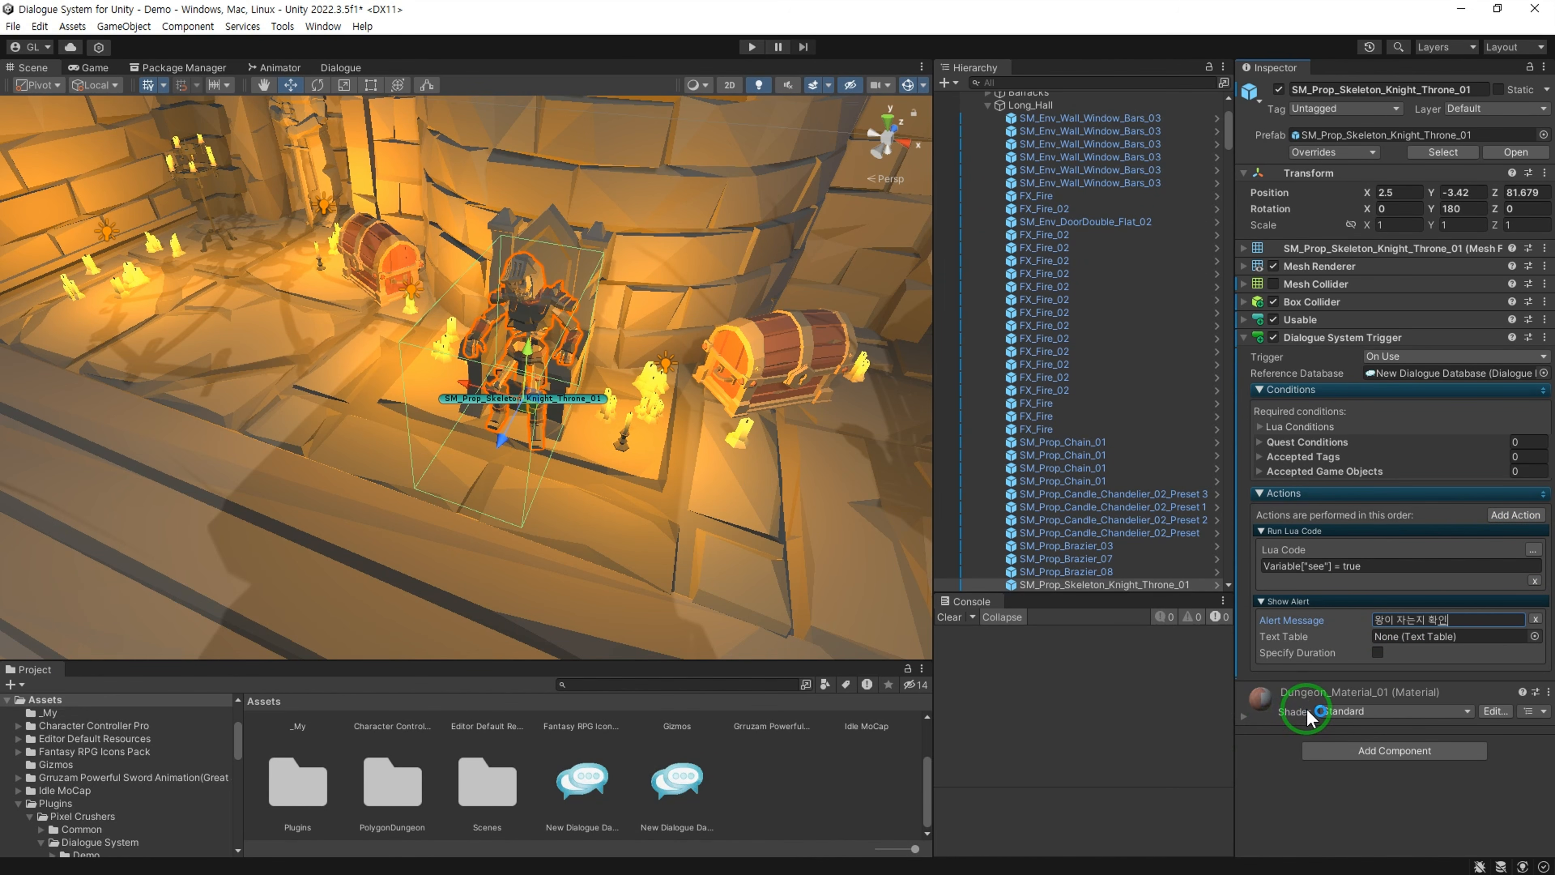
# Step: Apply a condition to the "네. 자고있었어요." conversation node requiring that variable "see" is True
pyautogui.click(338, 67)
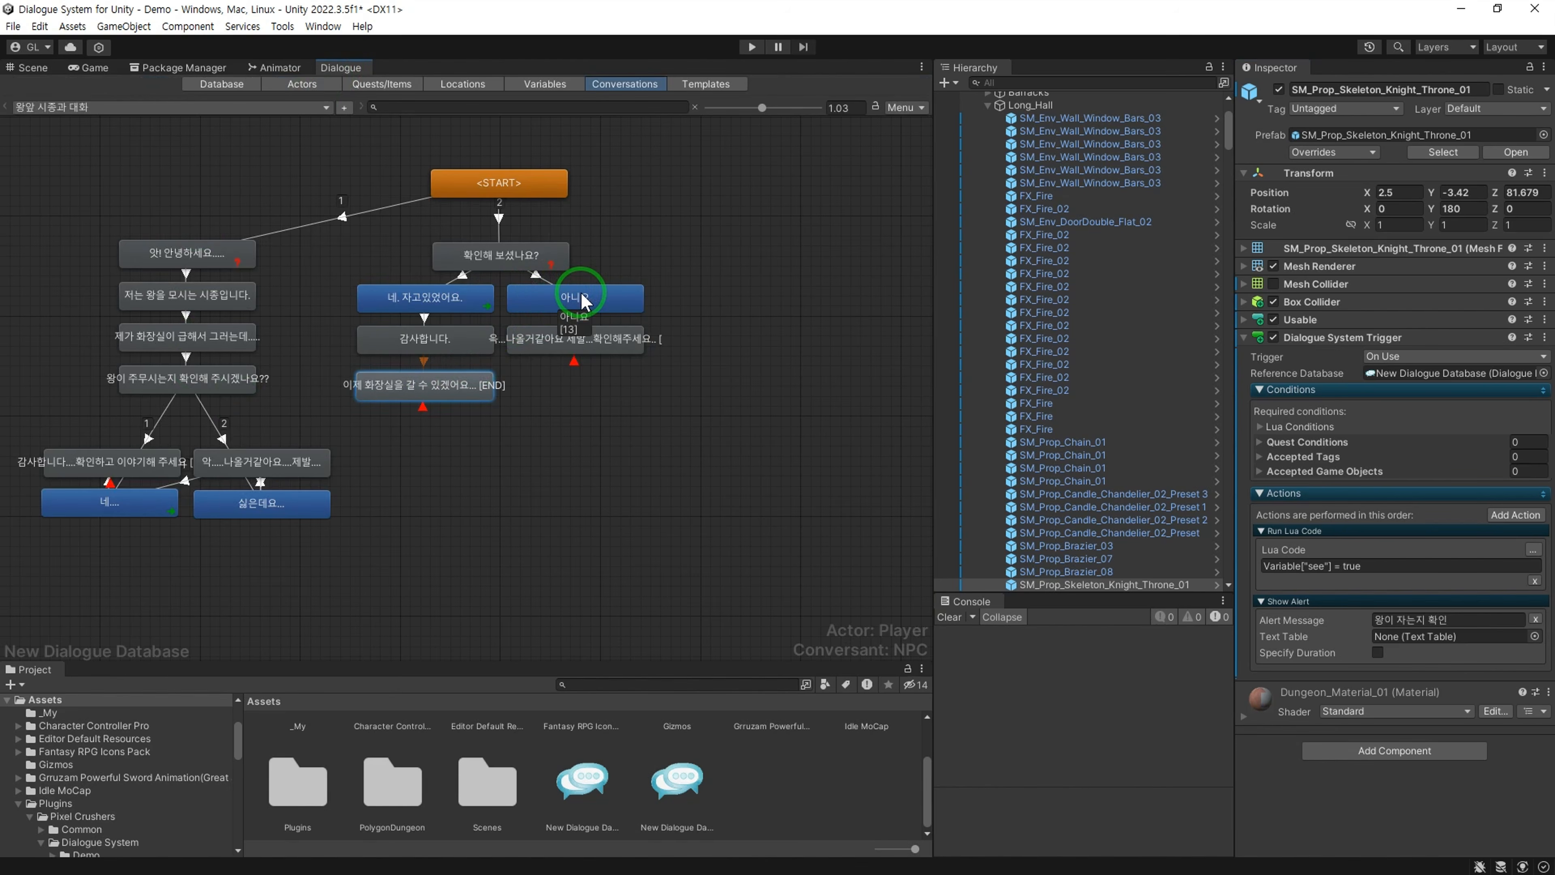
pyautogui.click(467, 290)
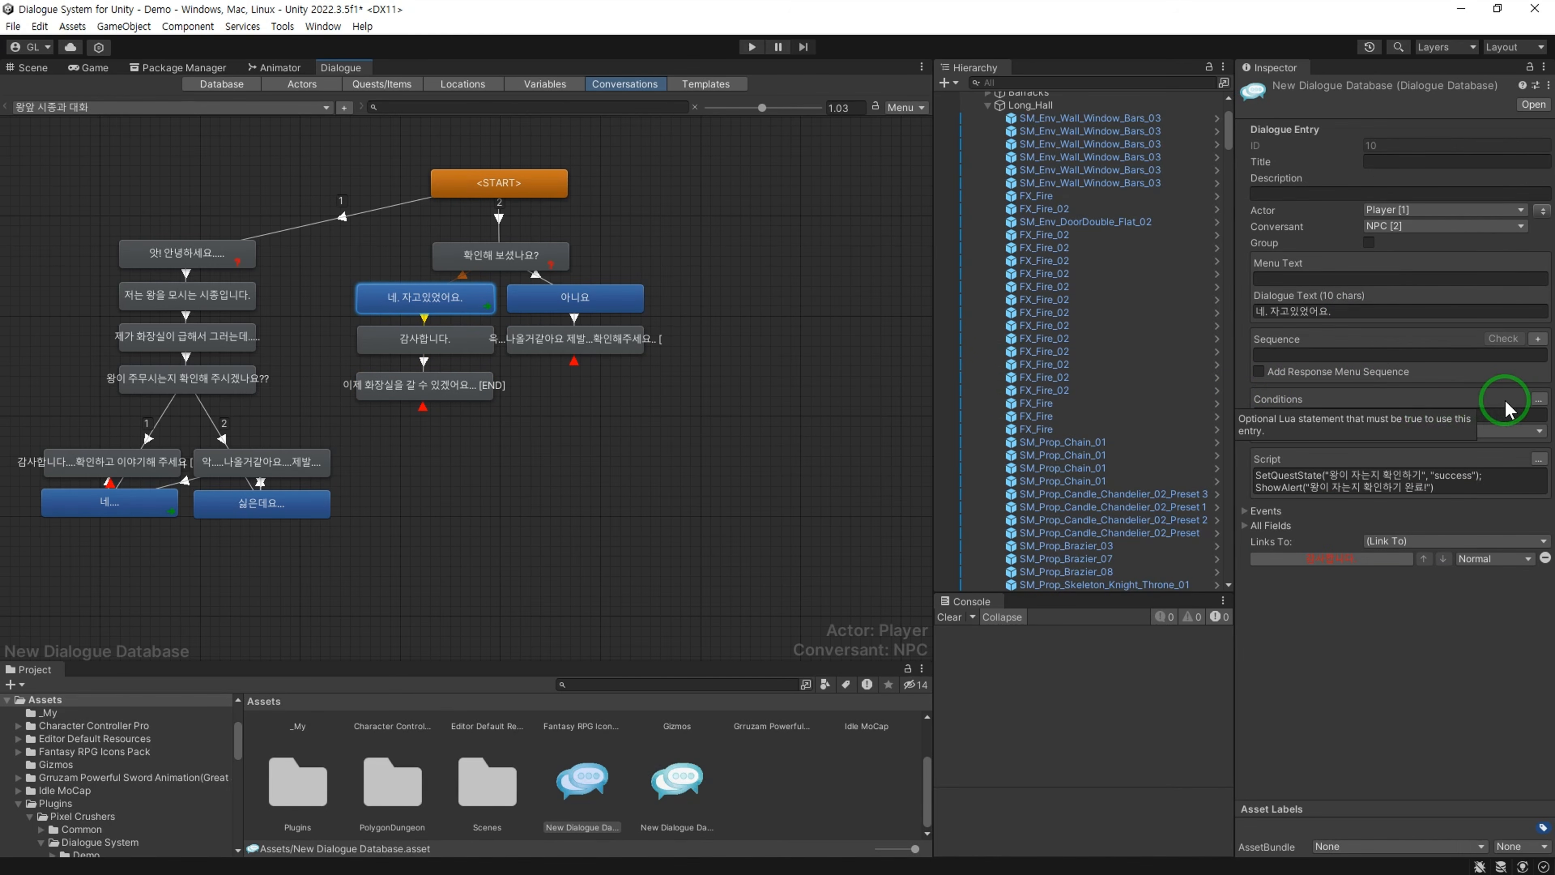
pyautogui.click(1539, 398)
pyautogui.click(1265, 418)
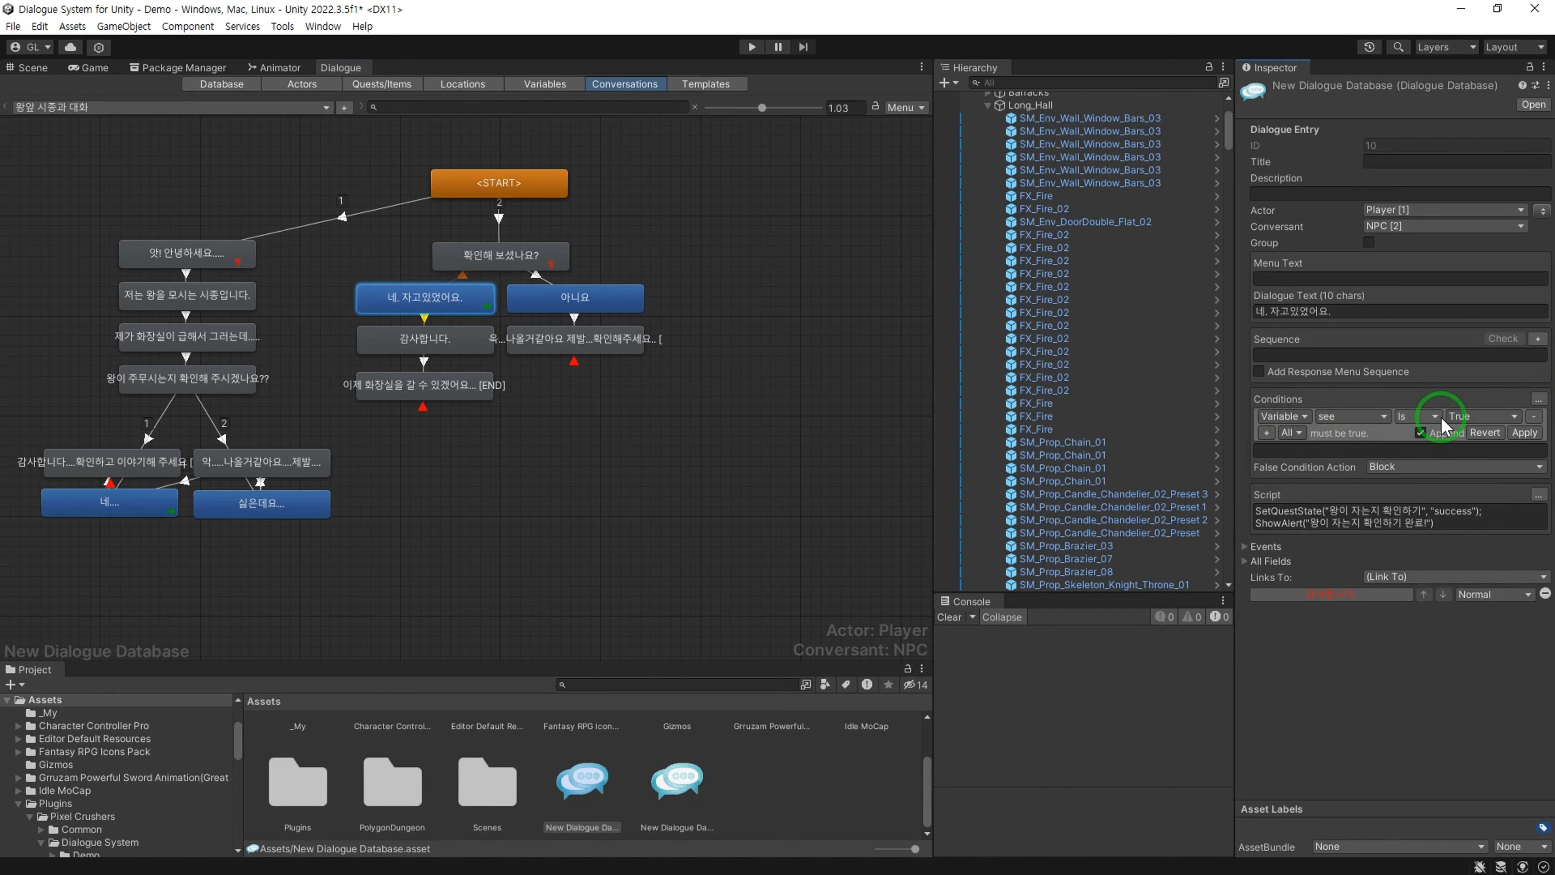
pyautogui.click(1523, 432)
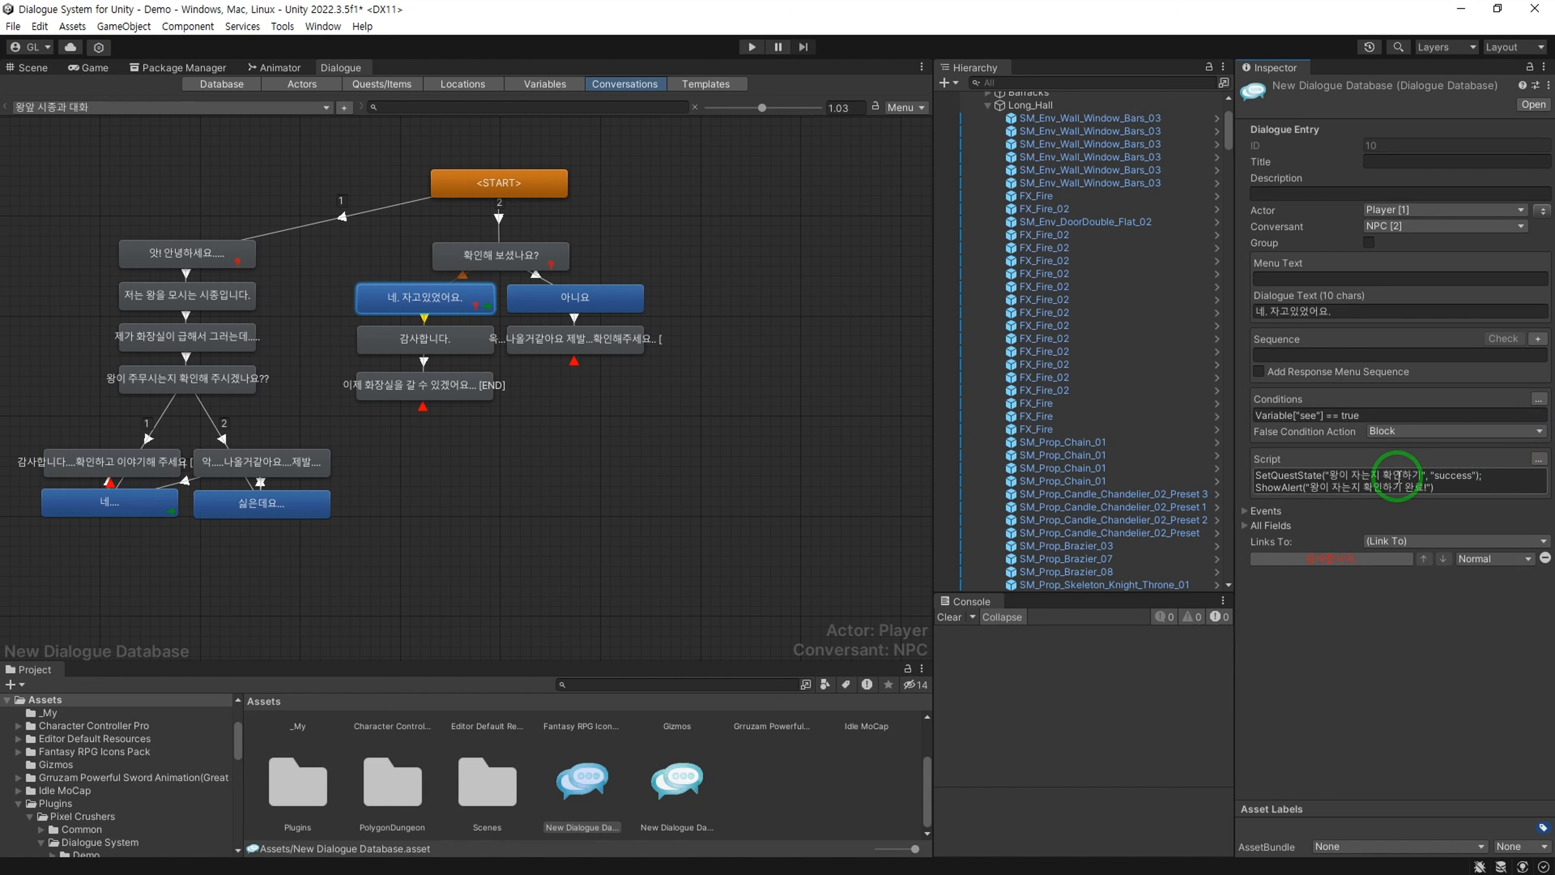
# Step: Play the scene, talk to the king's servant, answer "싫은데요..." first and accept the quest with "네...."
pyautogui.hotkey('ctrl', 'p')
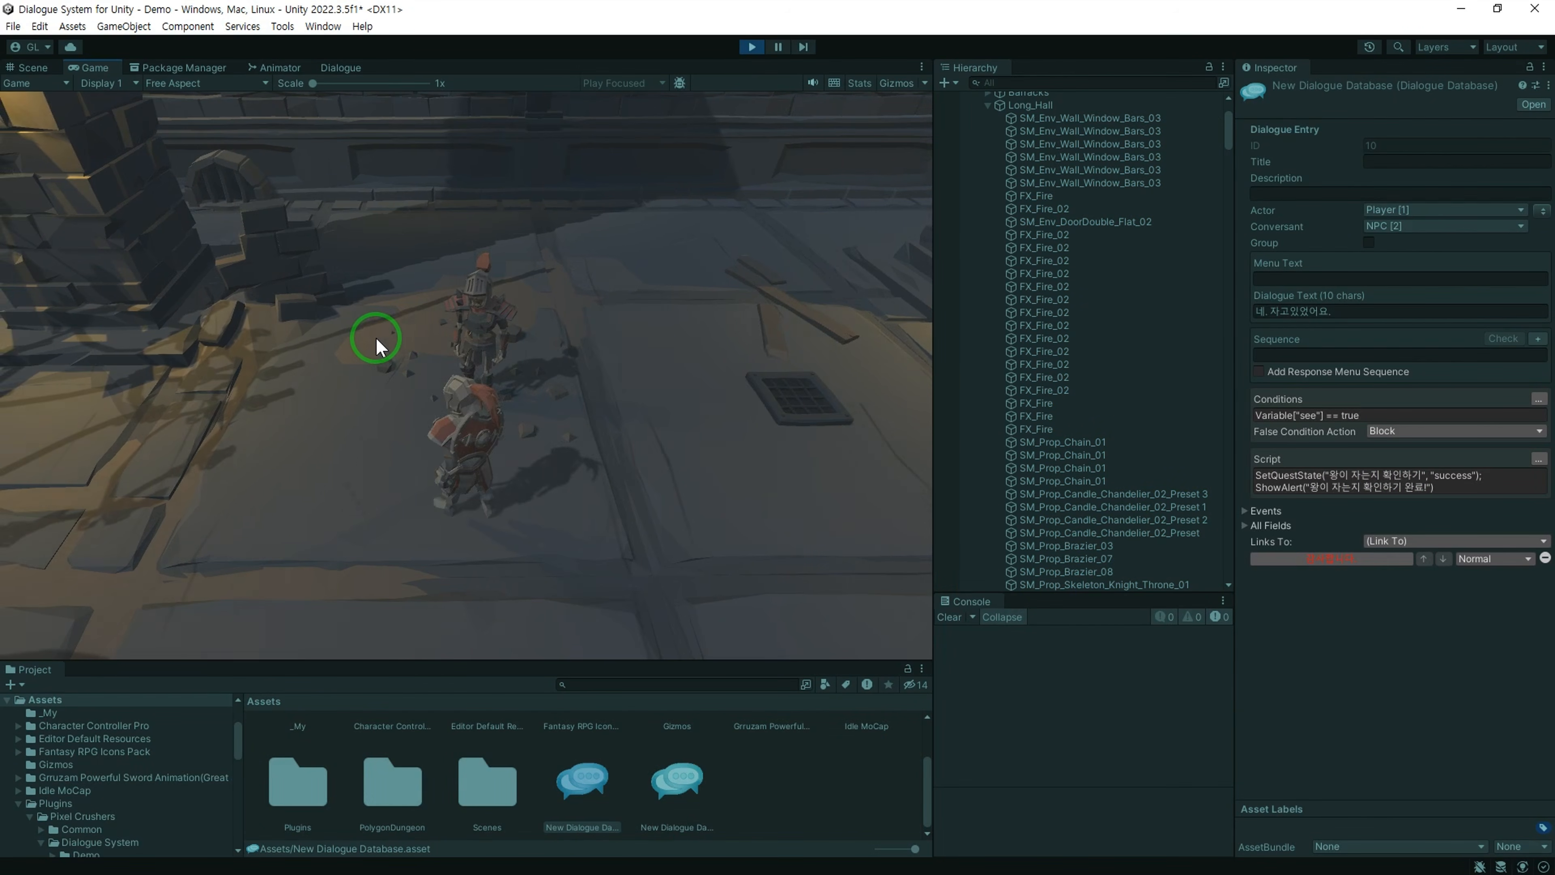
pyautogui.press('e')
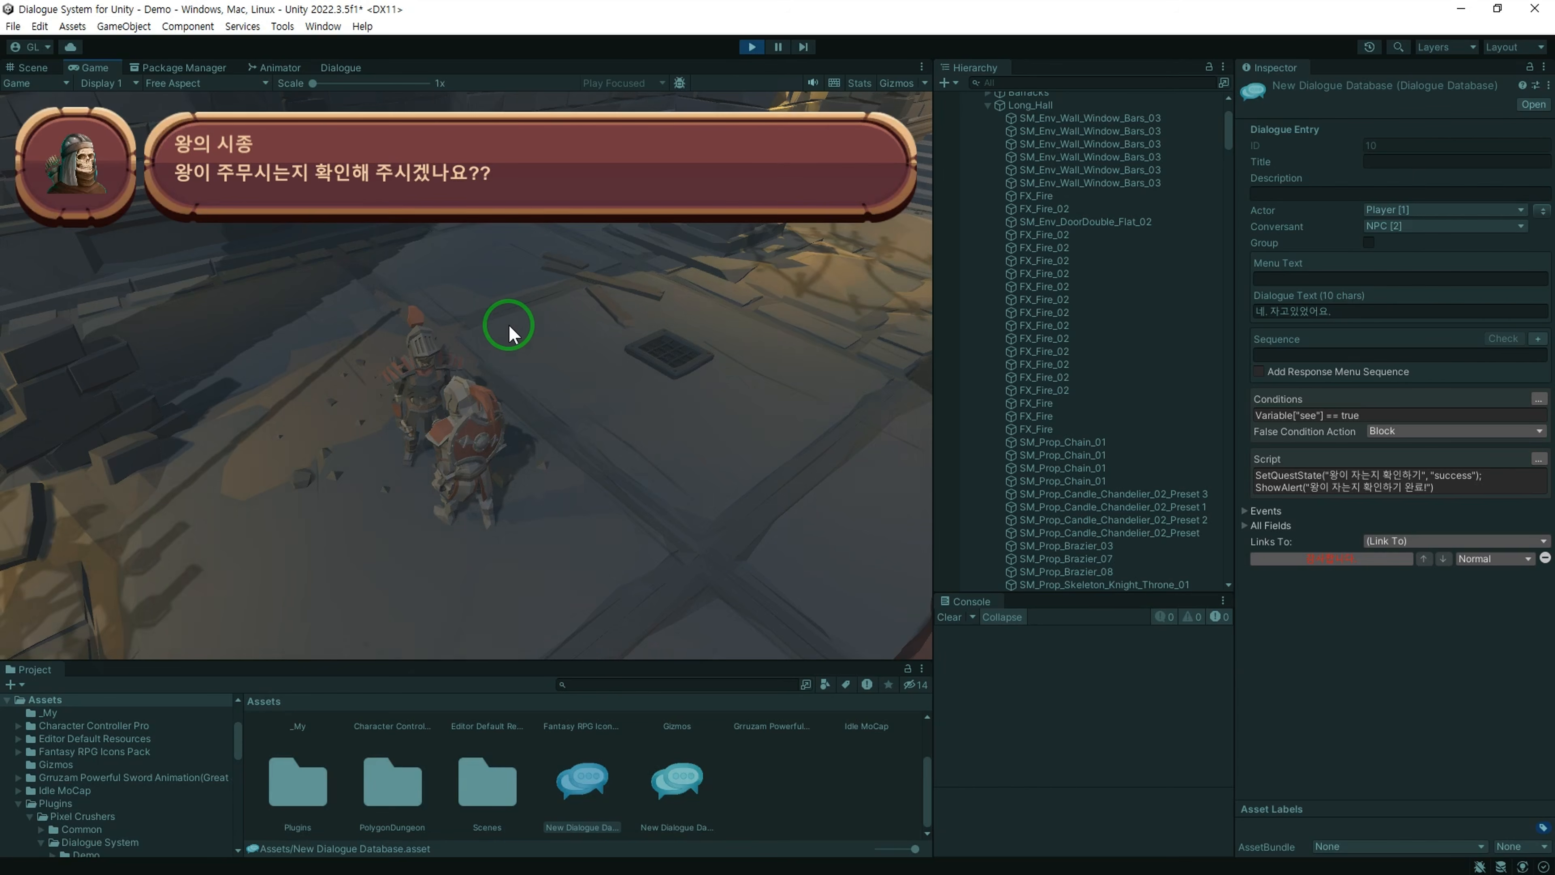
pyautogui.click(477, 597)
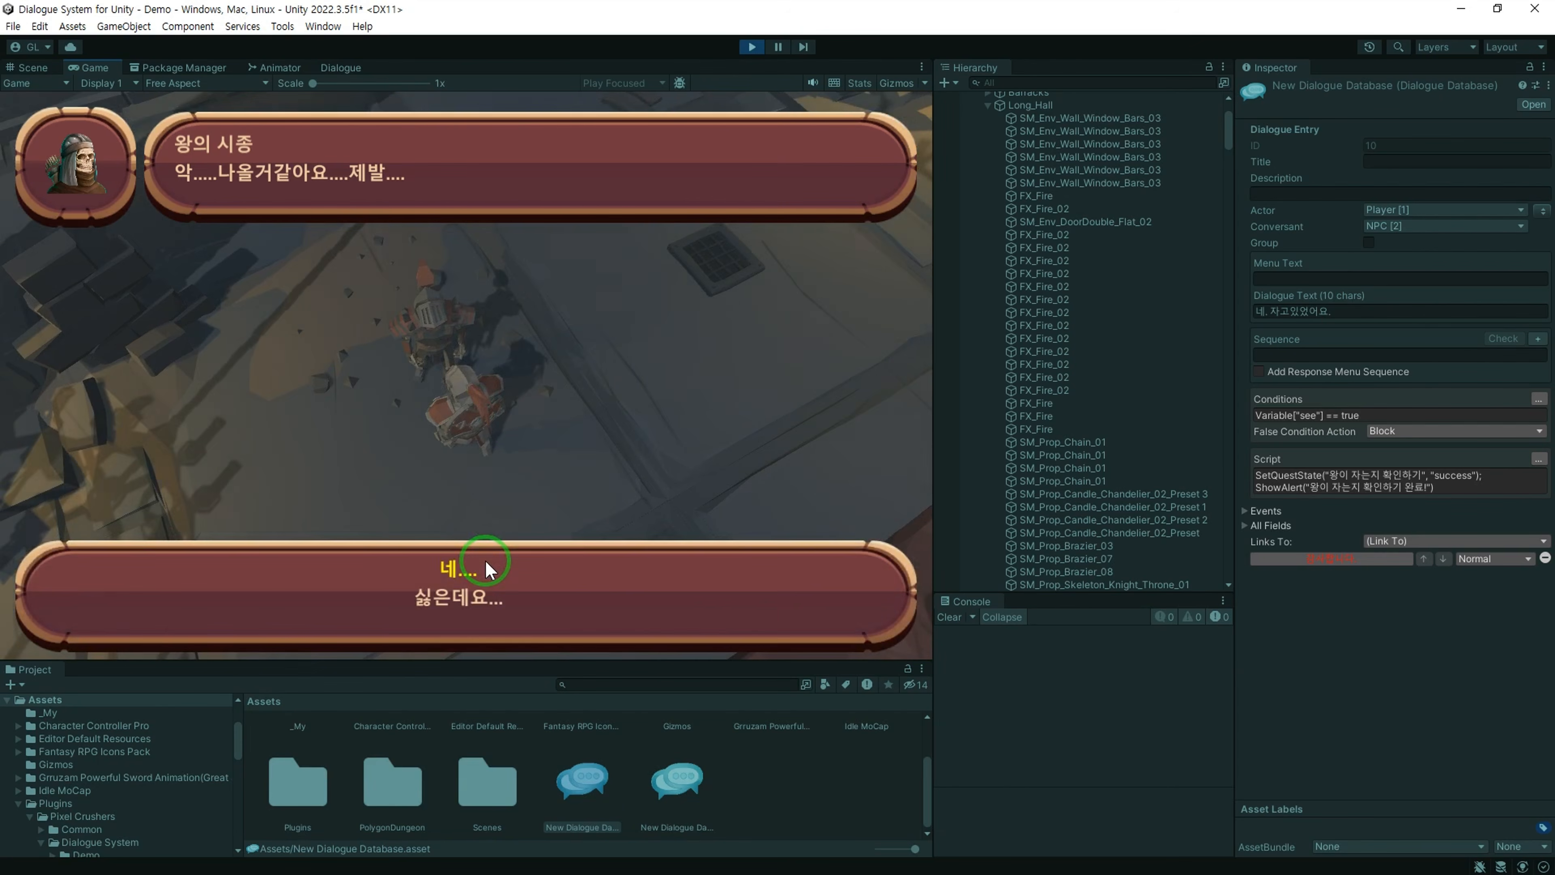
pyautogui.click(484, 568)
pyautogui.click(567, 398)
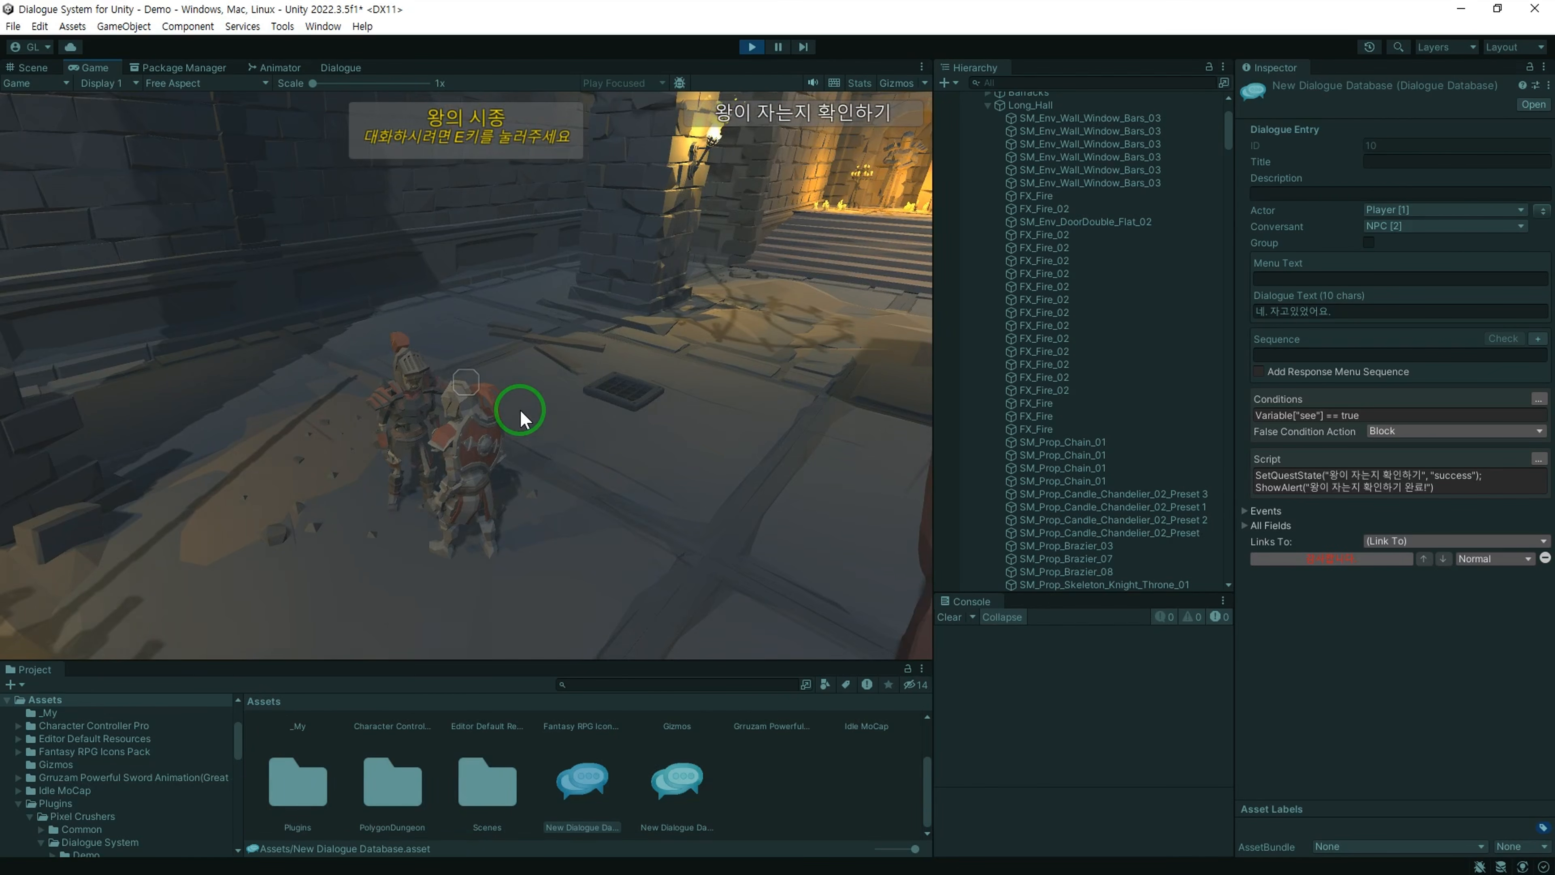
# Step: Talk to the servant again and answer "아니요", and walk to the throne and interact with it
pyautogui.press('e')
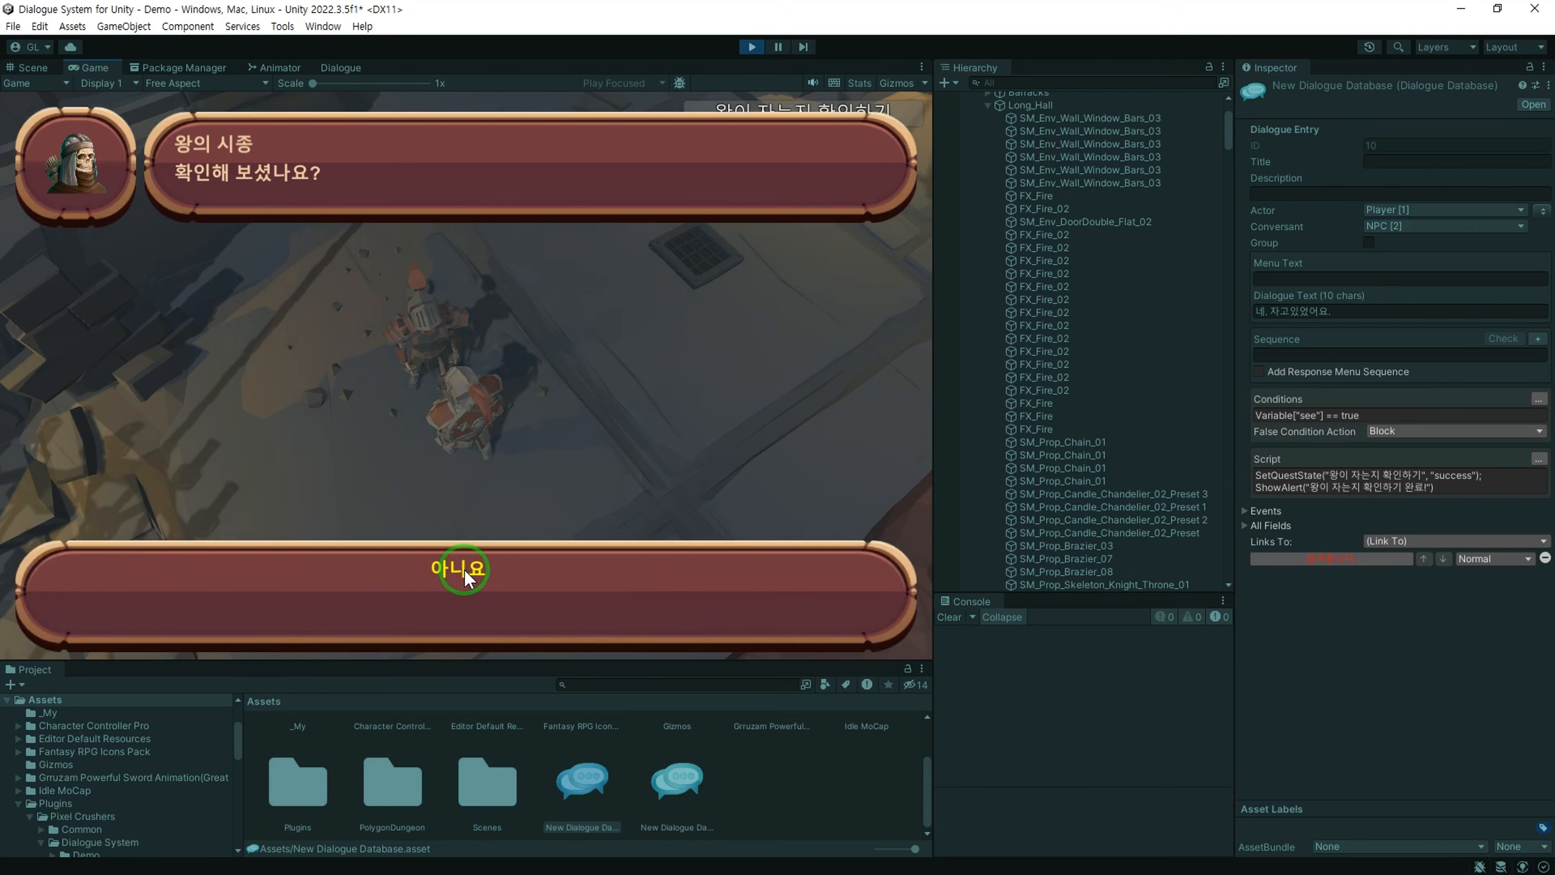
pyautogui.click(464, 569)
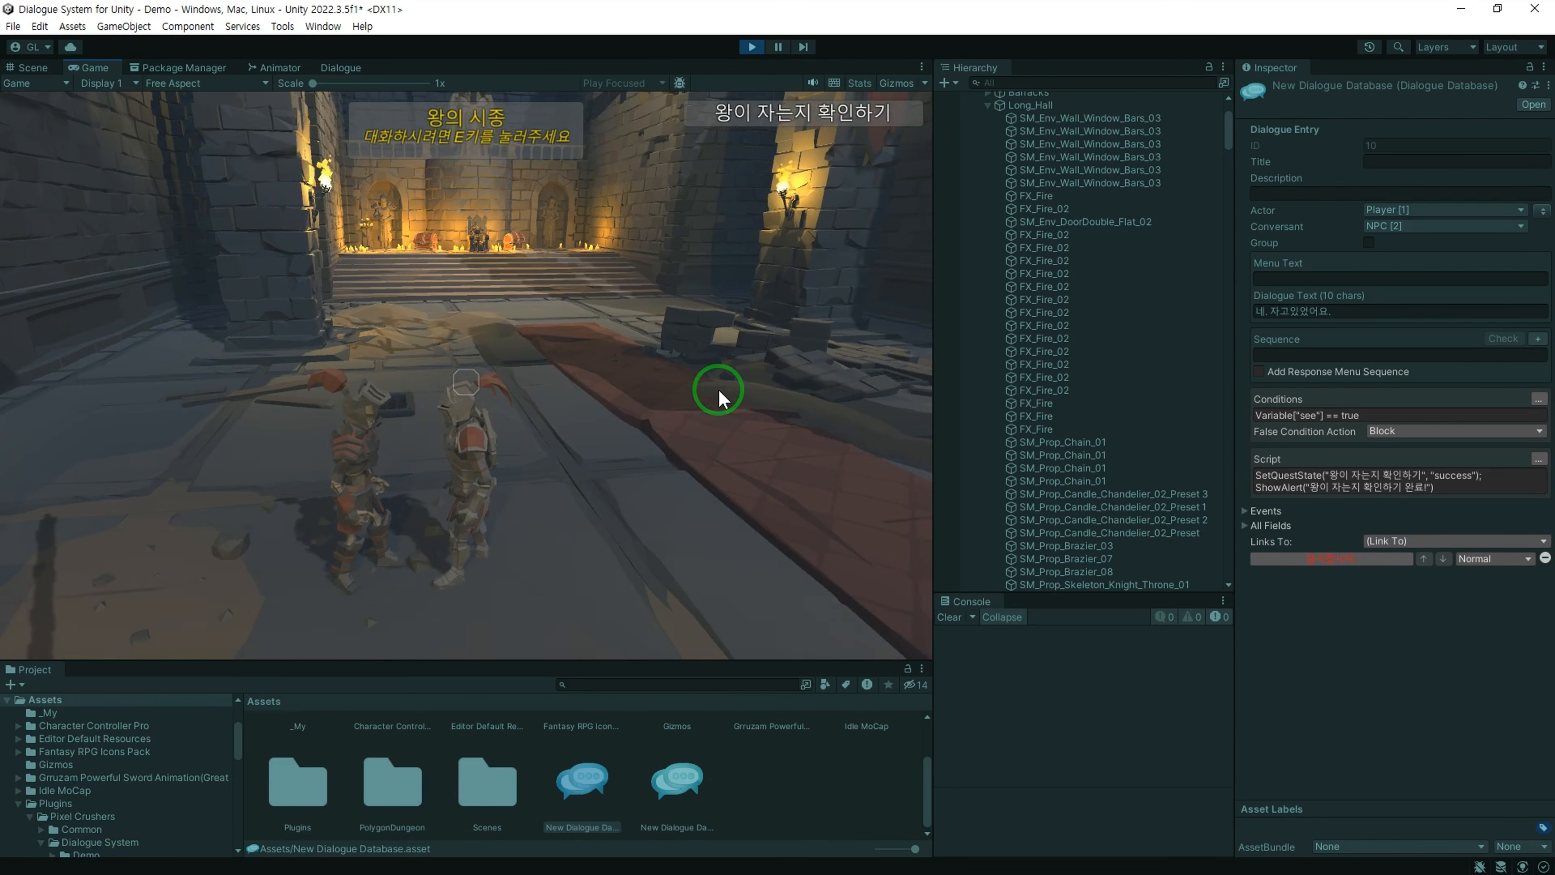
pyautogui.press('w')
pyautogui.press('w')
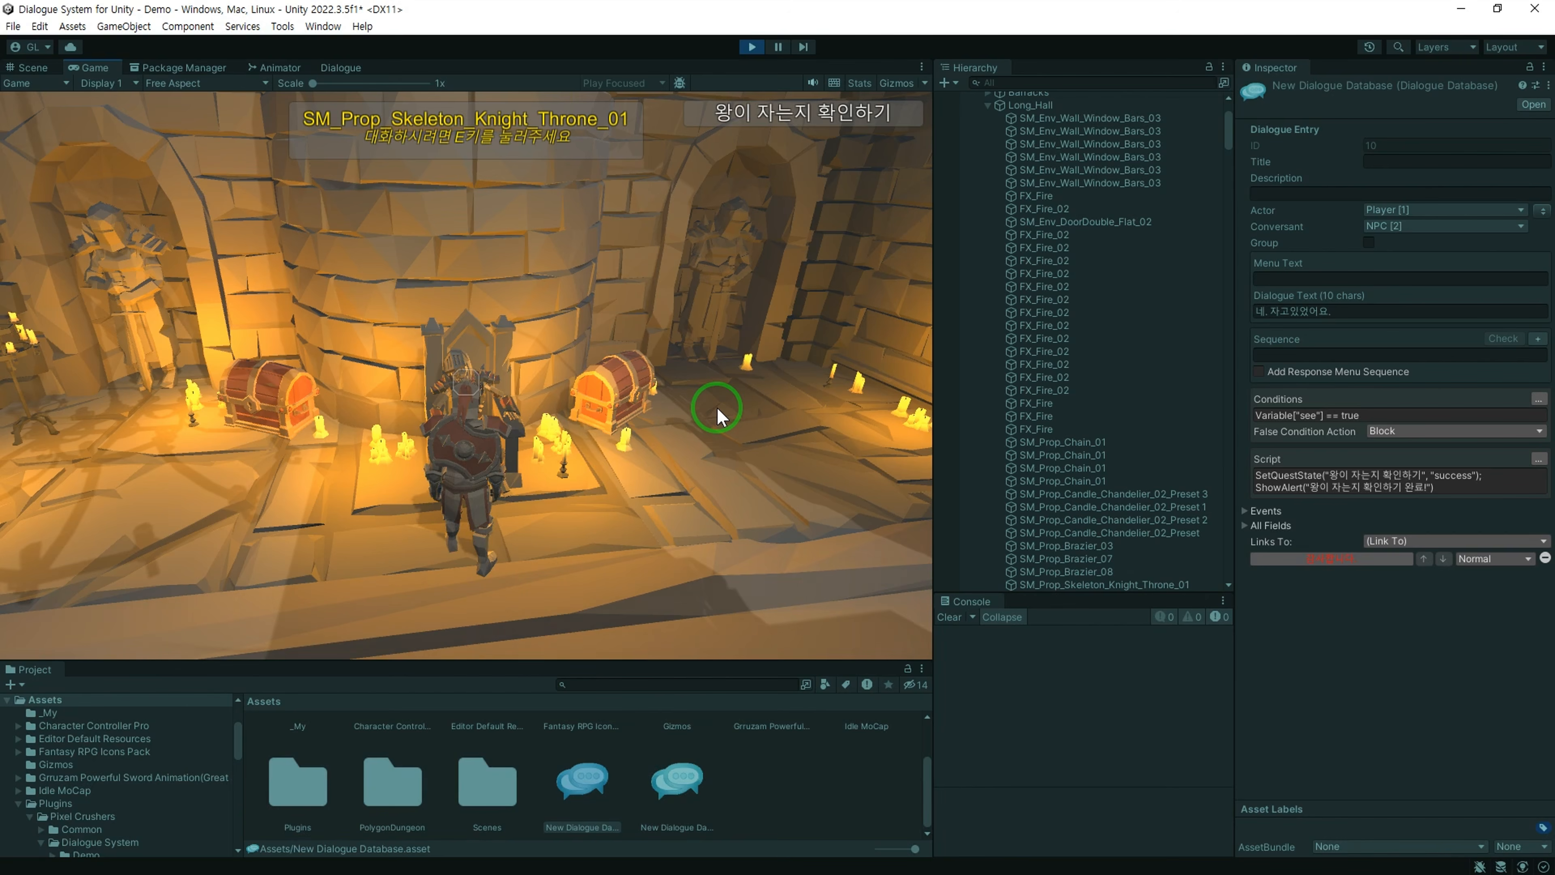
pyautogui.press('e')
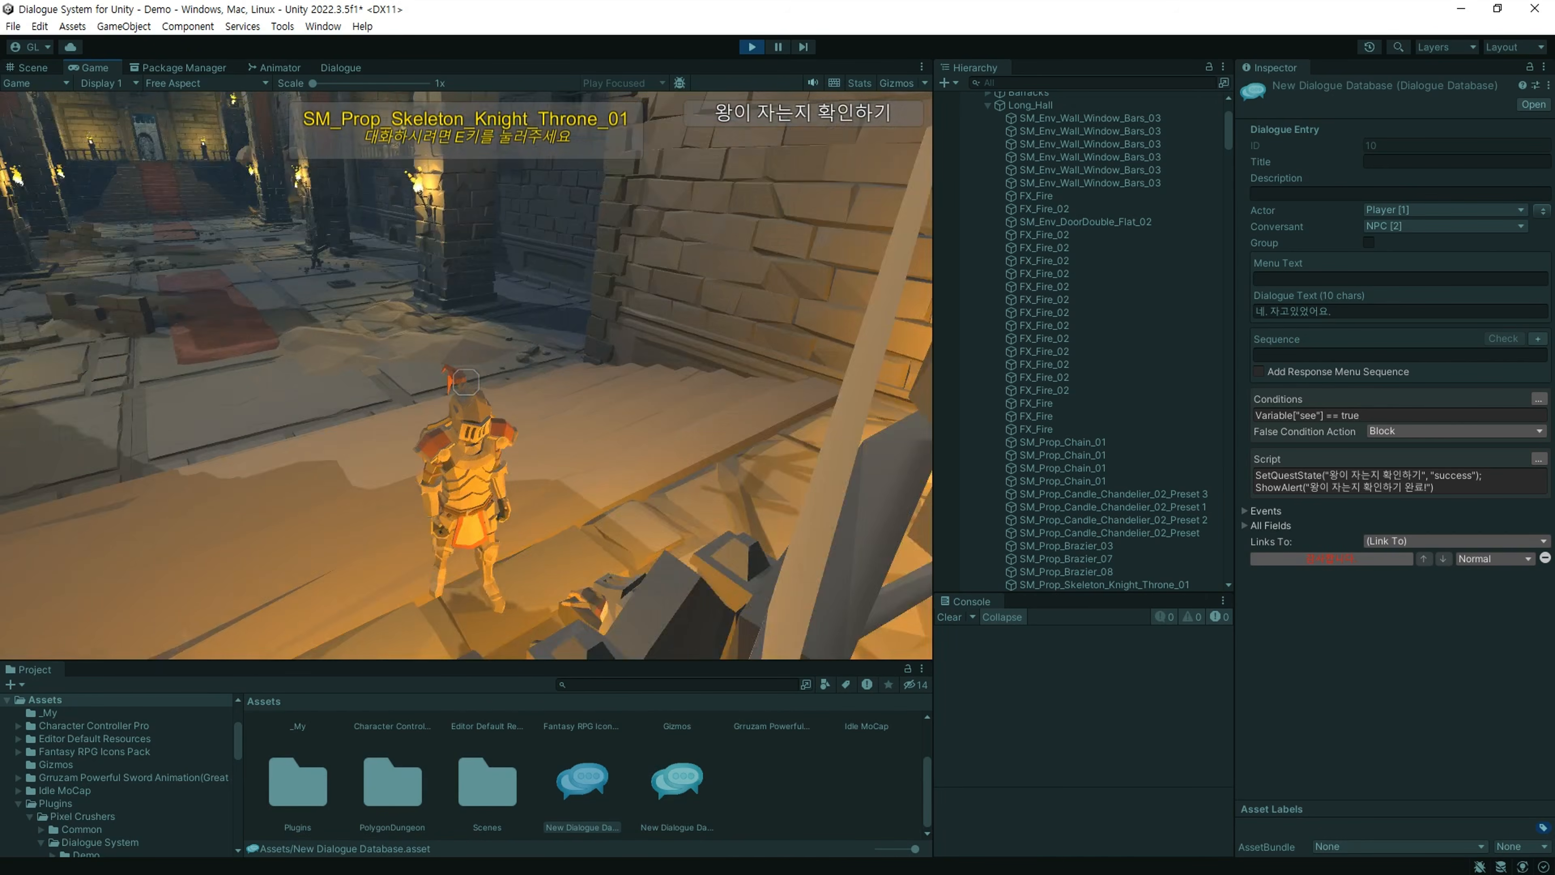
# Step: Return to the king's servant and start the conversation again to check the available answers
pyautogui.press('w')
pyautogui.press('w')
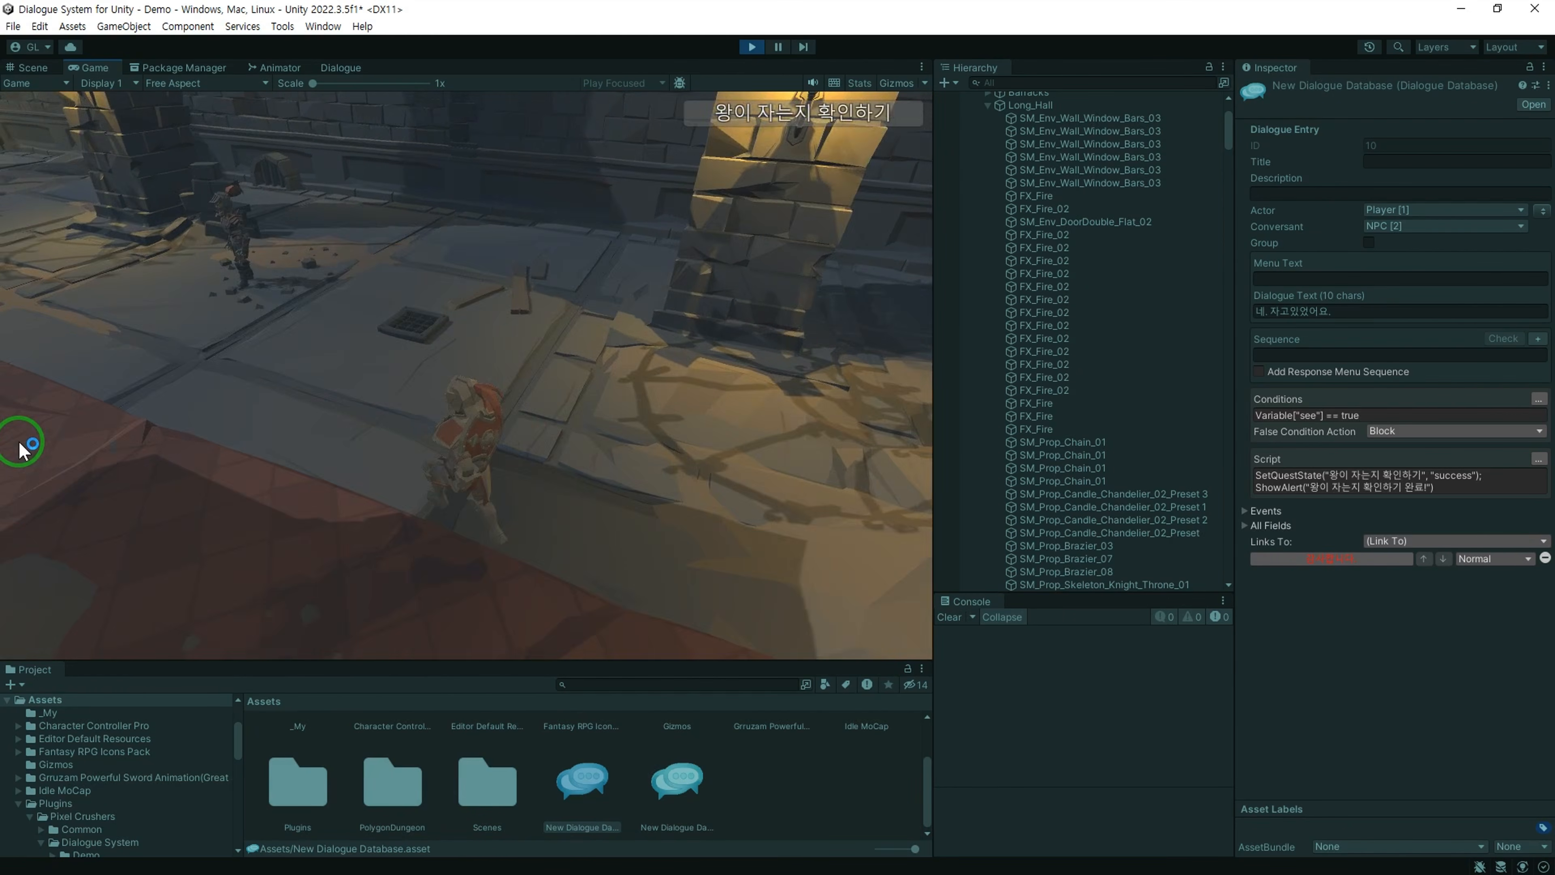
pyautogui.press('e')
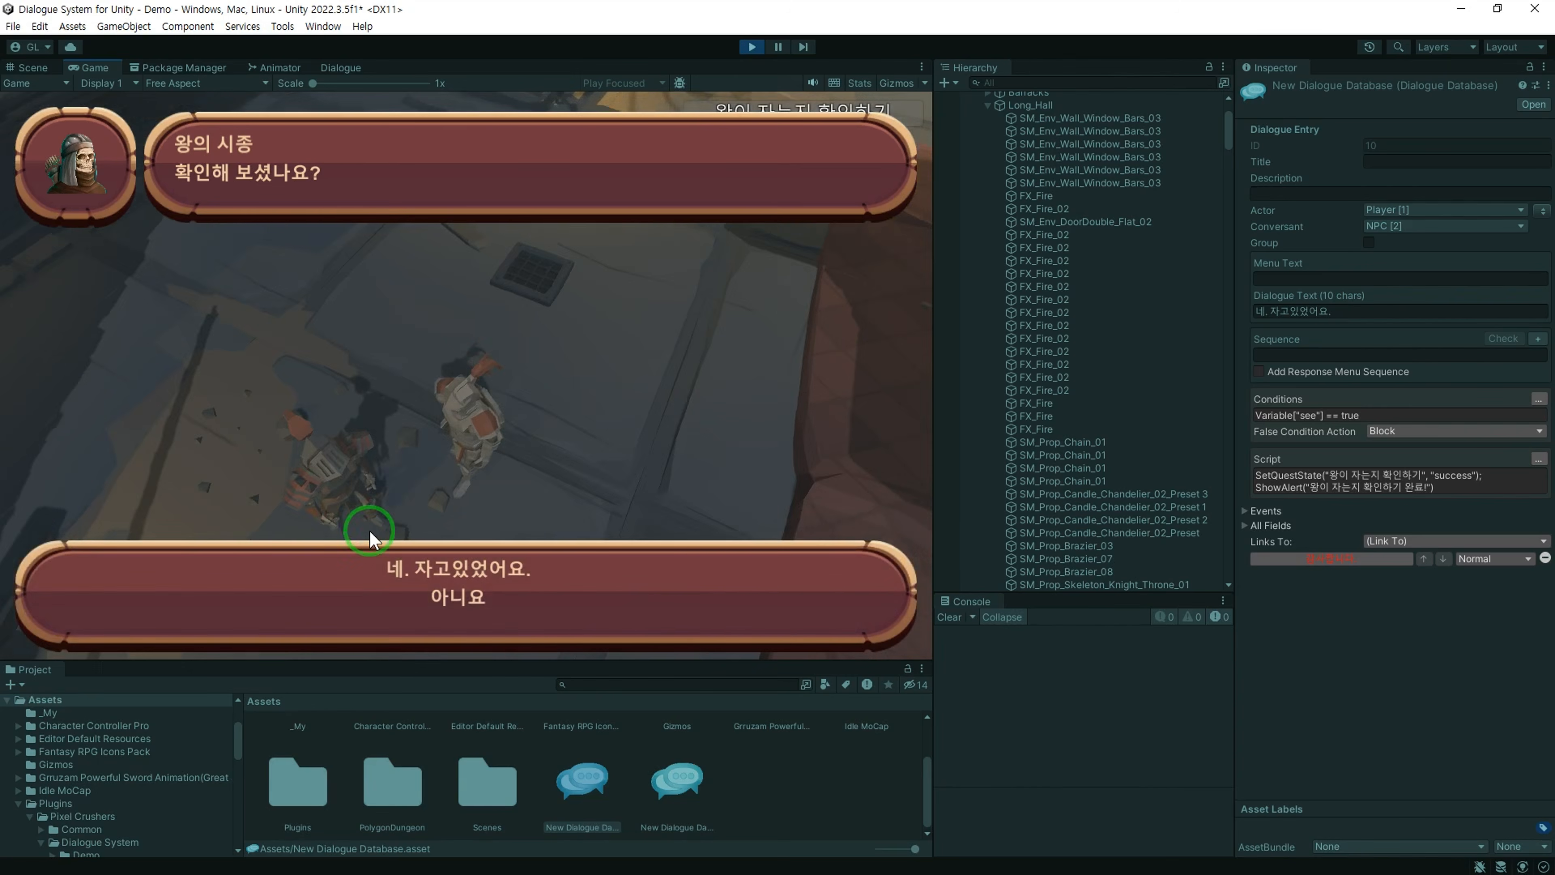
# Step: Answer "아니요" to the king's servant, talk to him again, and choose "네. 자고있었어요."
pyautogui.click(482, 576)
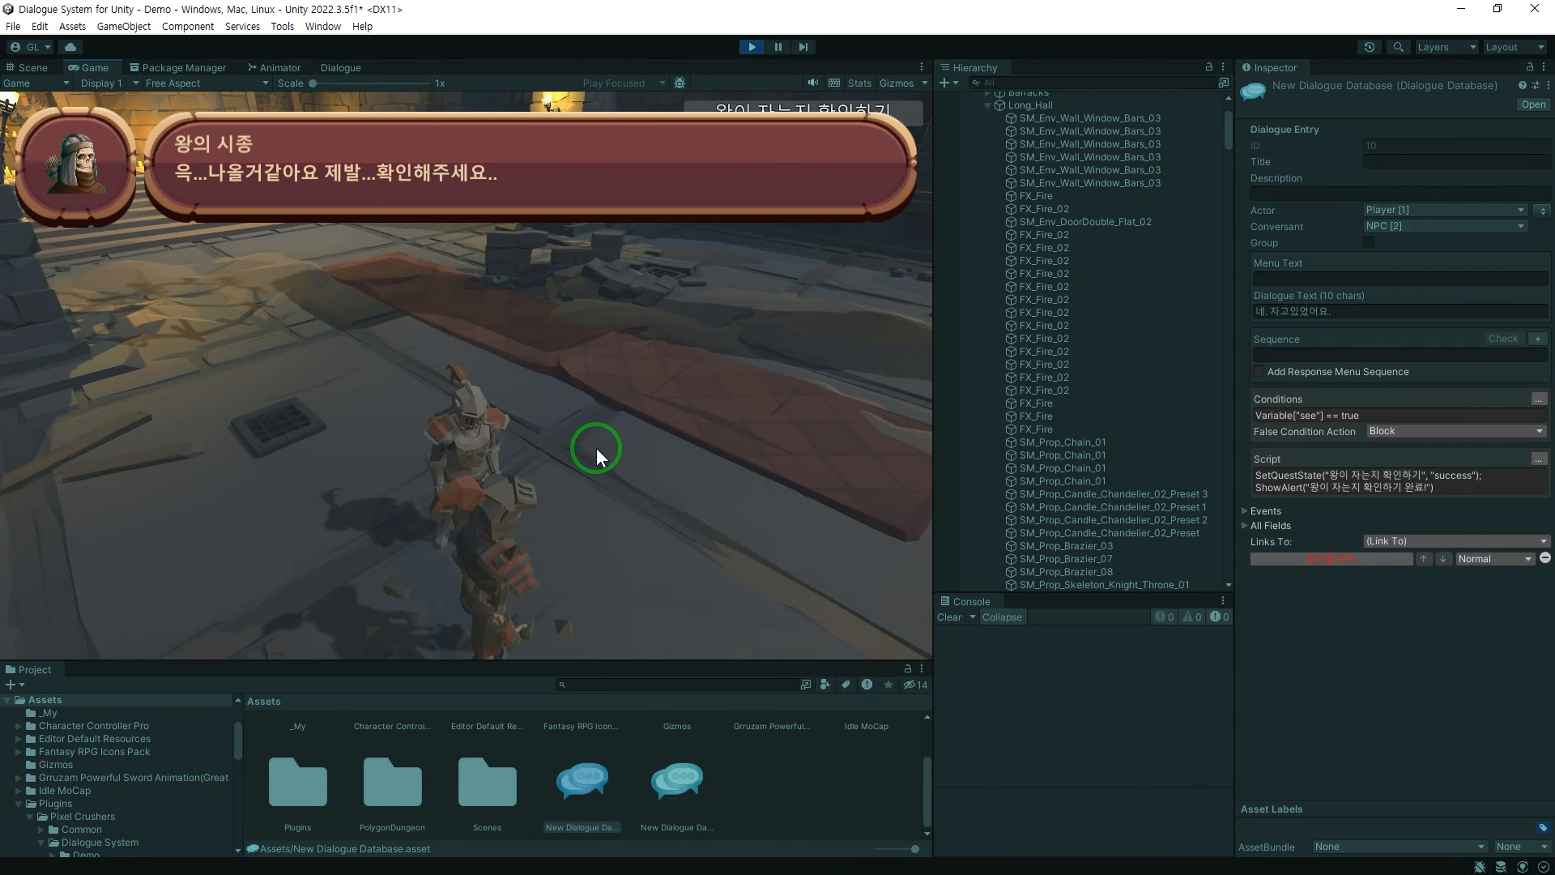
pyautogui.press('e')
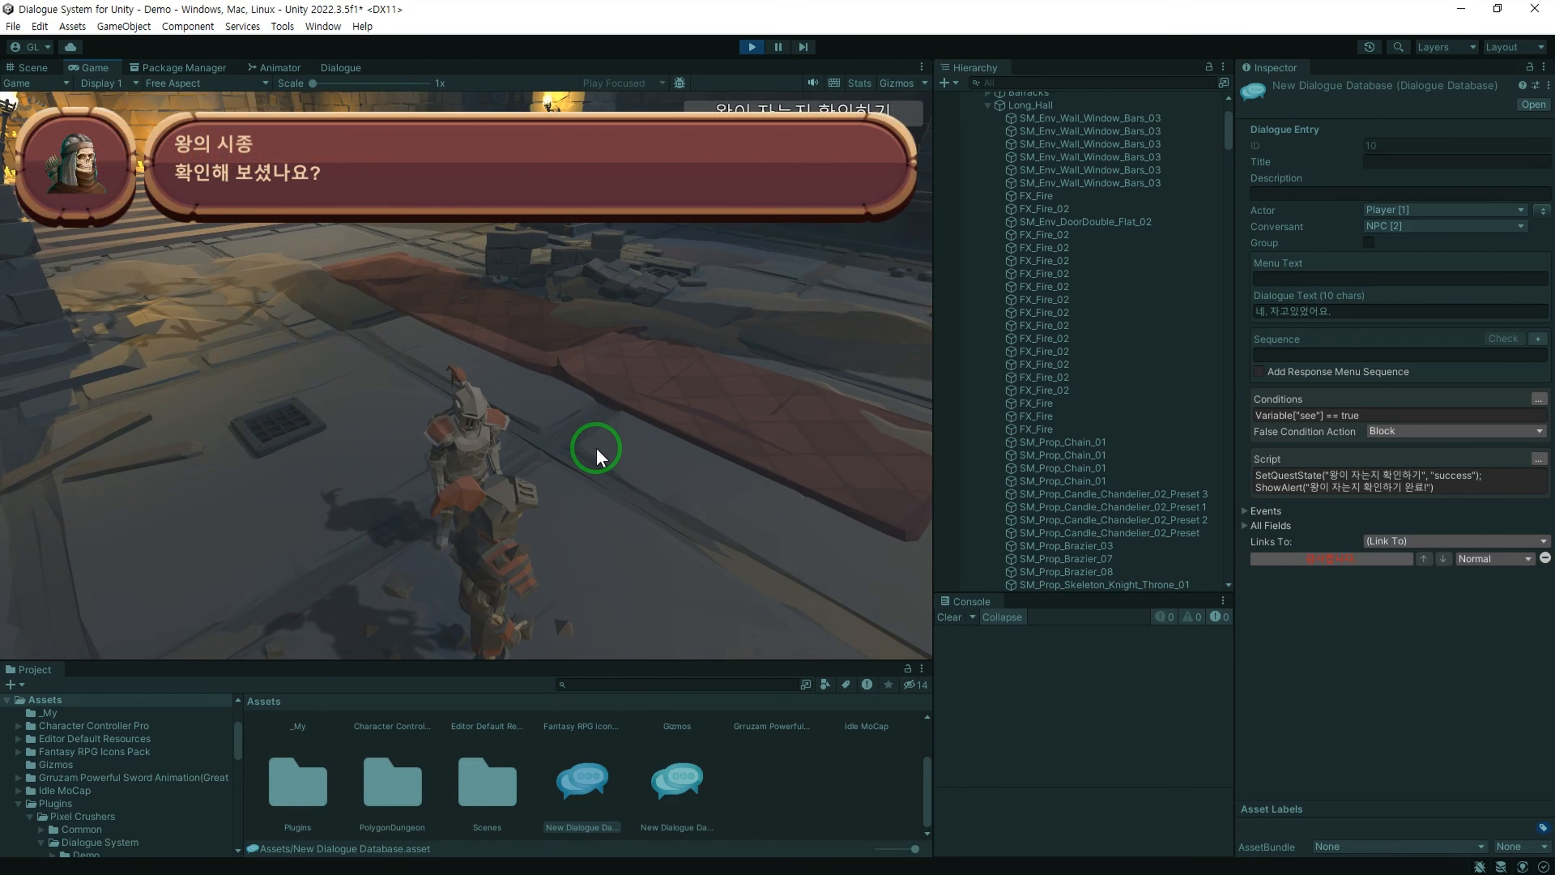
pyautogui.click(509, 567)
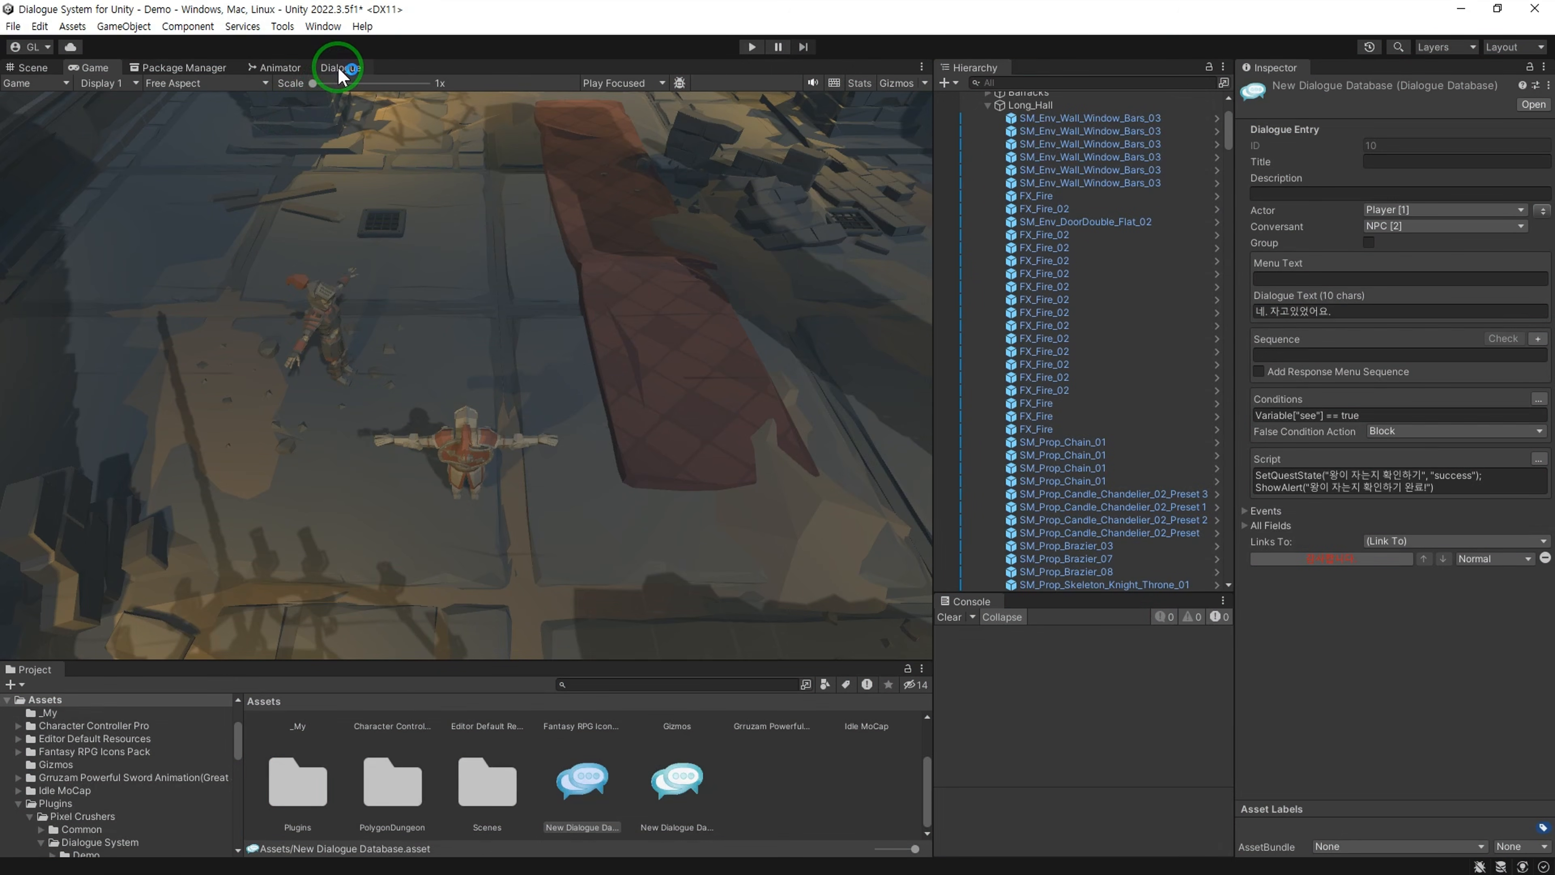
# Step: Add an NPC child node below "이제 화장실을 갈 수 있겠어요..." with the text "아...죄송하지만 부탁 하나 드려도 될까요??"
pyautogui.click(338, 66)
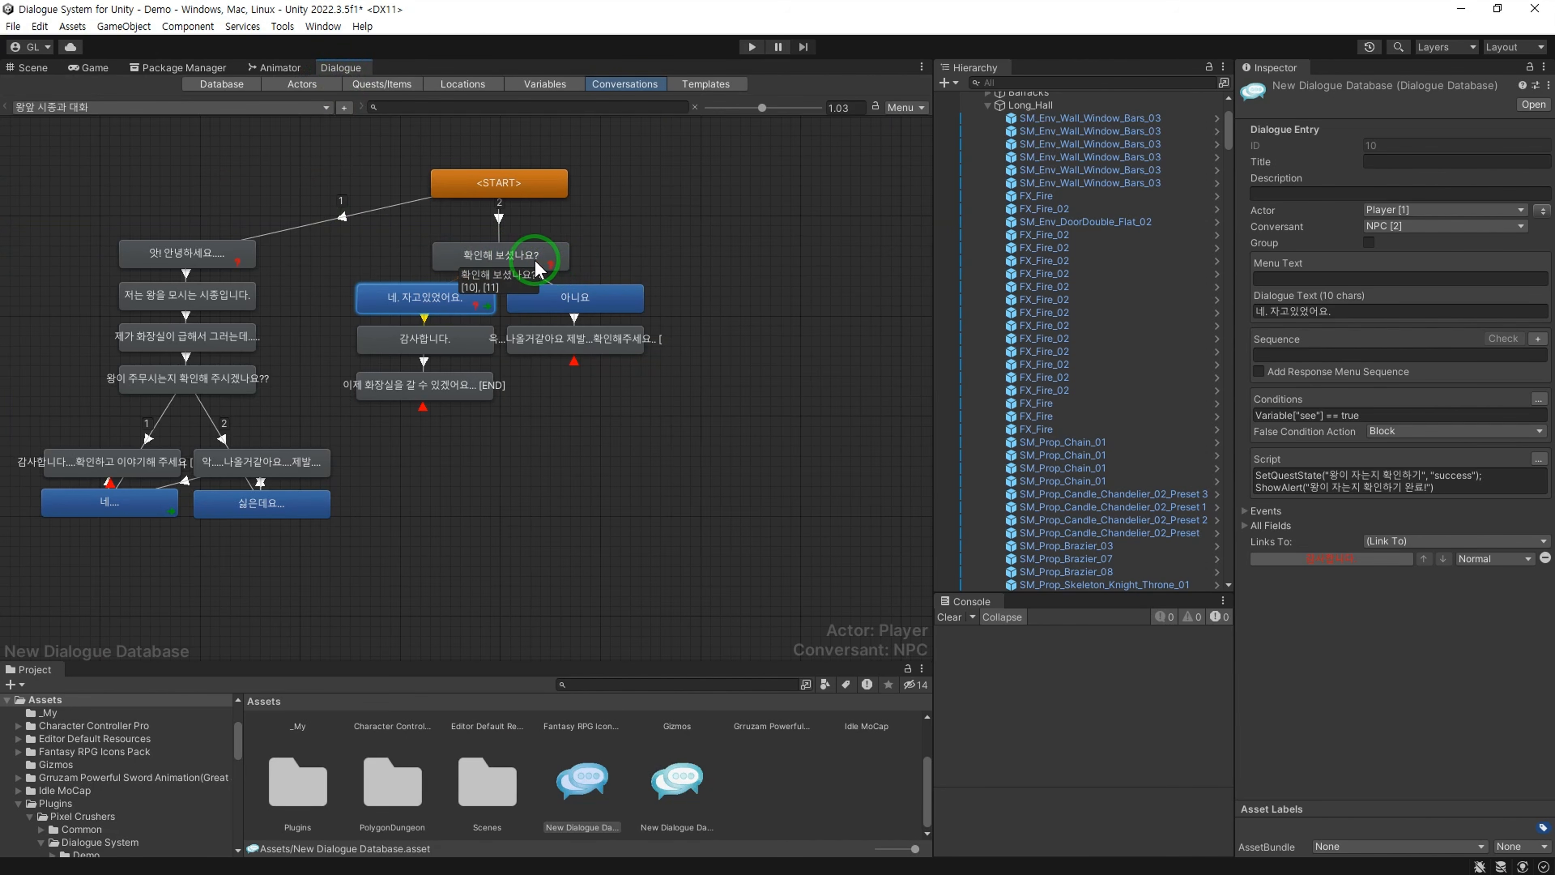
pyautogui.rightClick(547, 181)
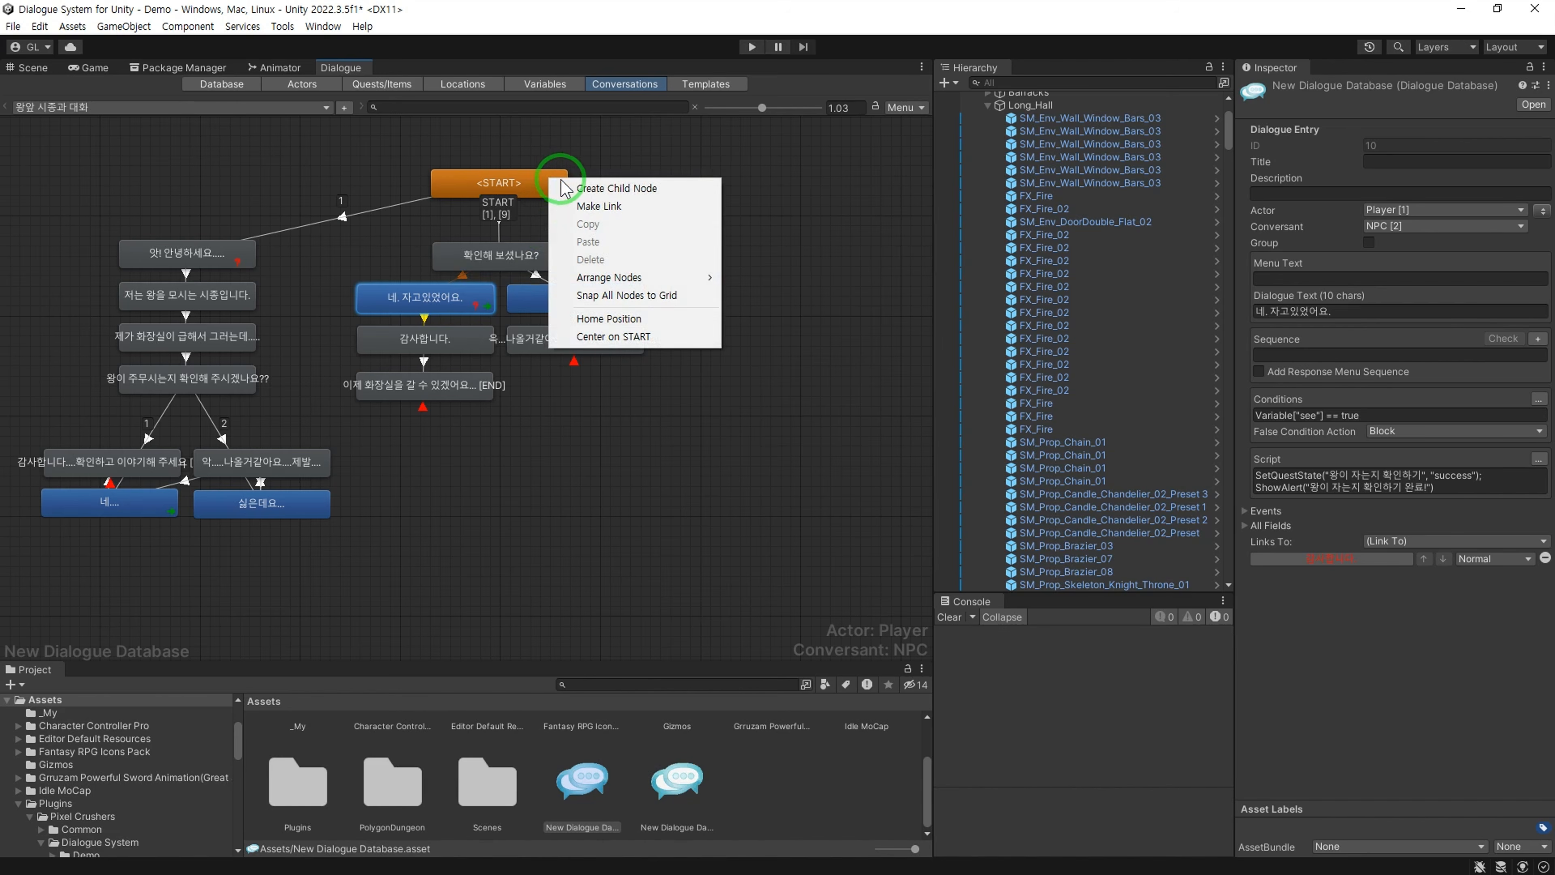
pyautogui.click(438, 392)
pyautogui.rightClick(459, 377)
pyautogui.click(510, 386)
pyautogui.click(1542, 211)
pyautogui.doubleClick(420, 435)
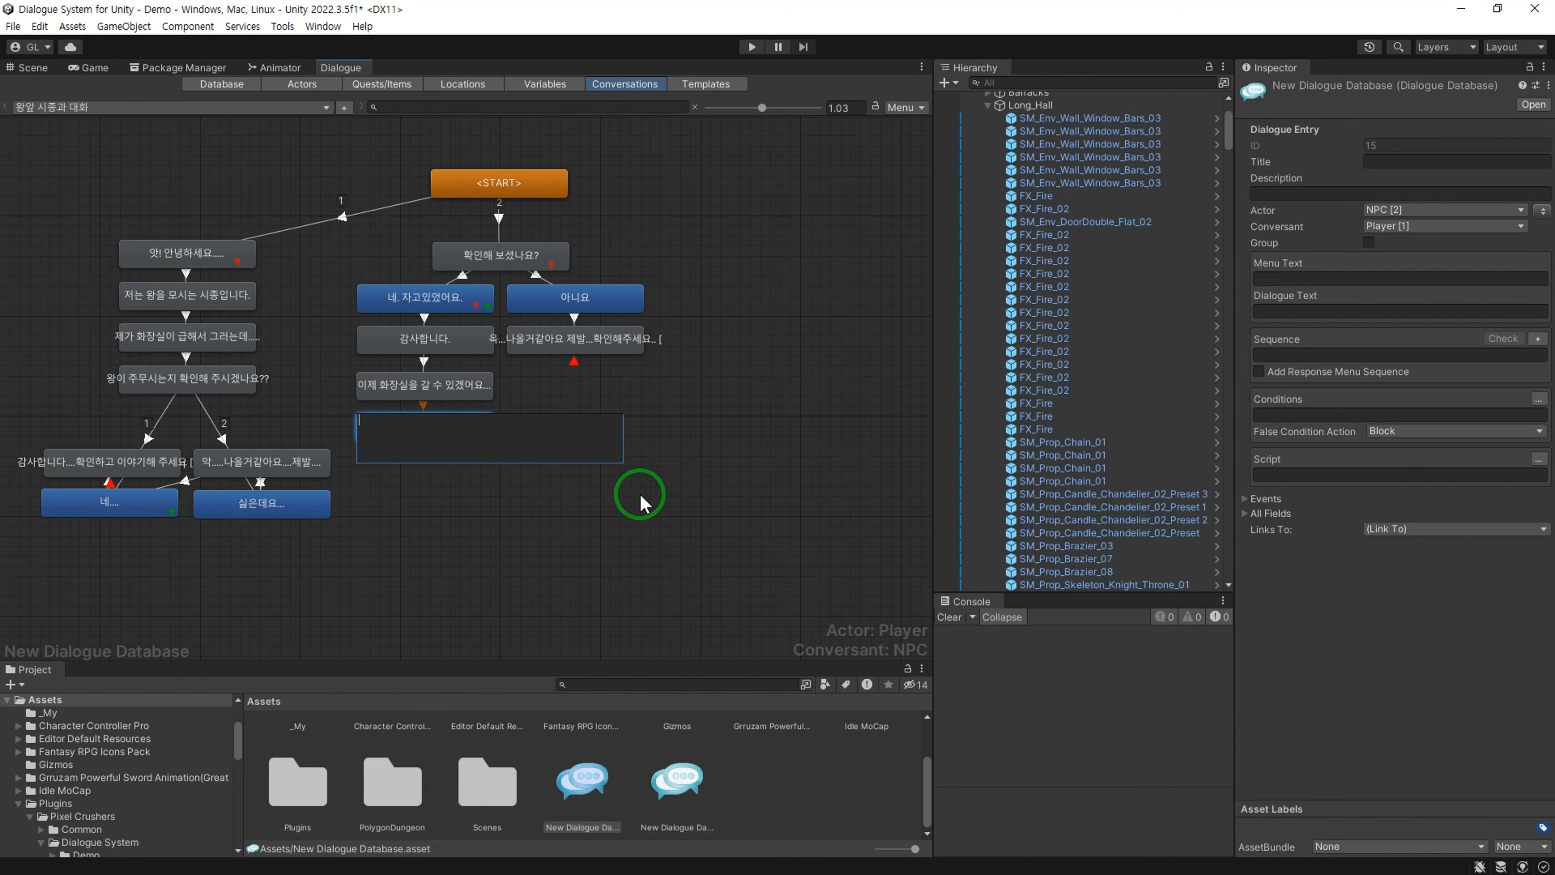
pyautogui.write('아...죄송하지만 부탁 하나 드려도 될ㄲ')
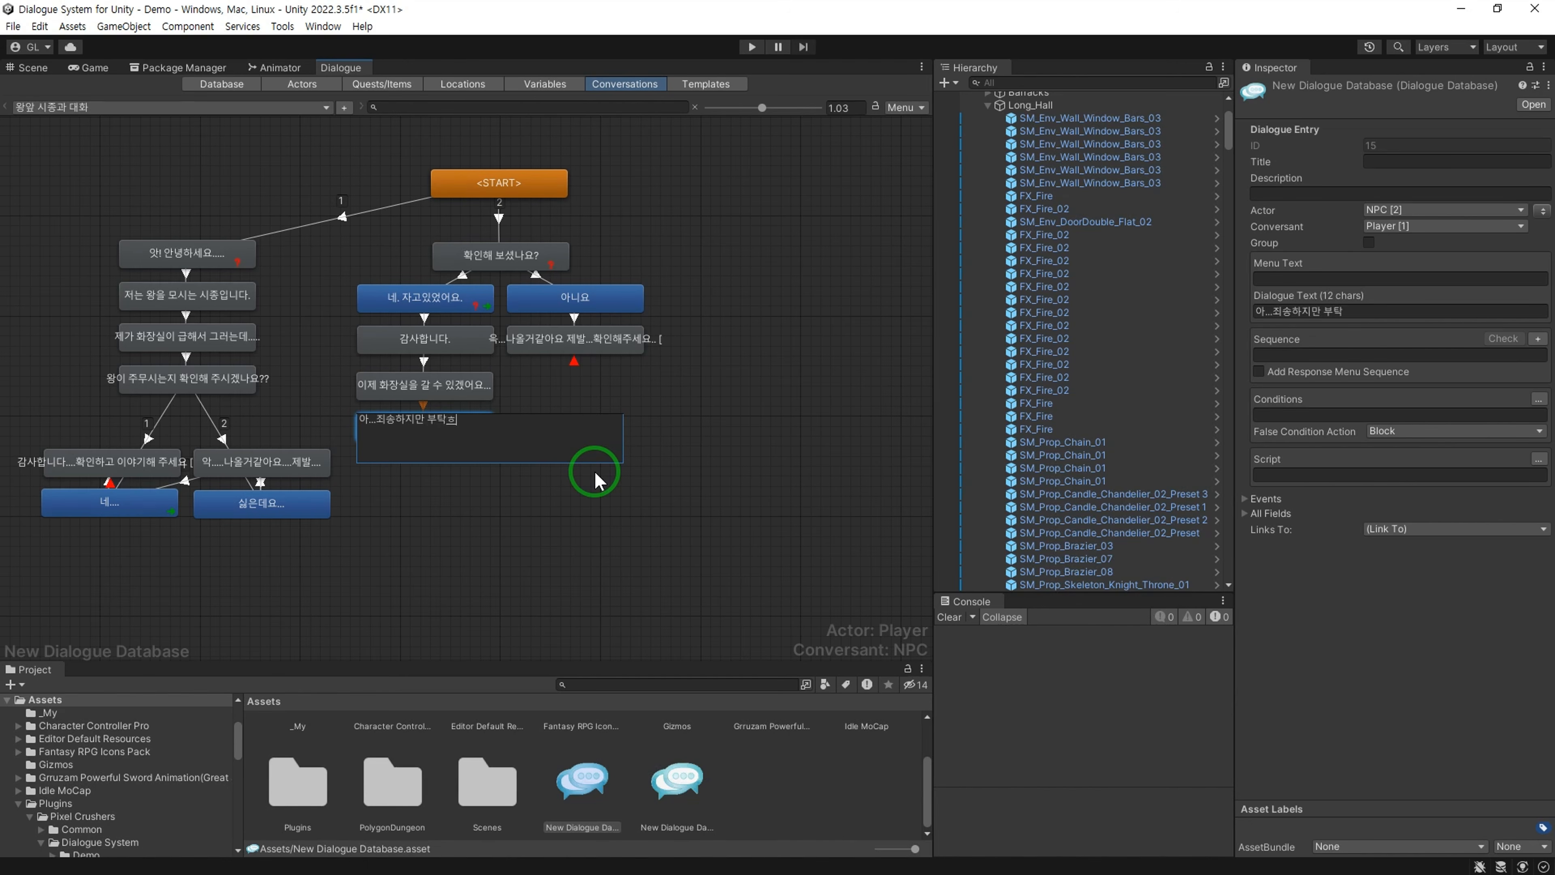
pyautogui.write('까요??')
pyautogui.click(569, 528)
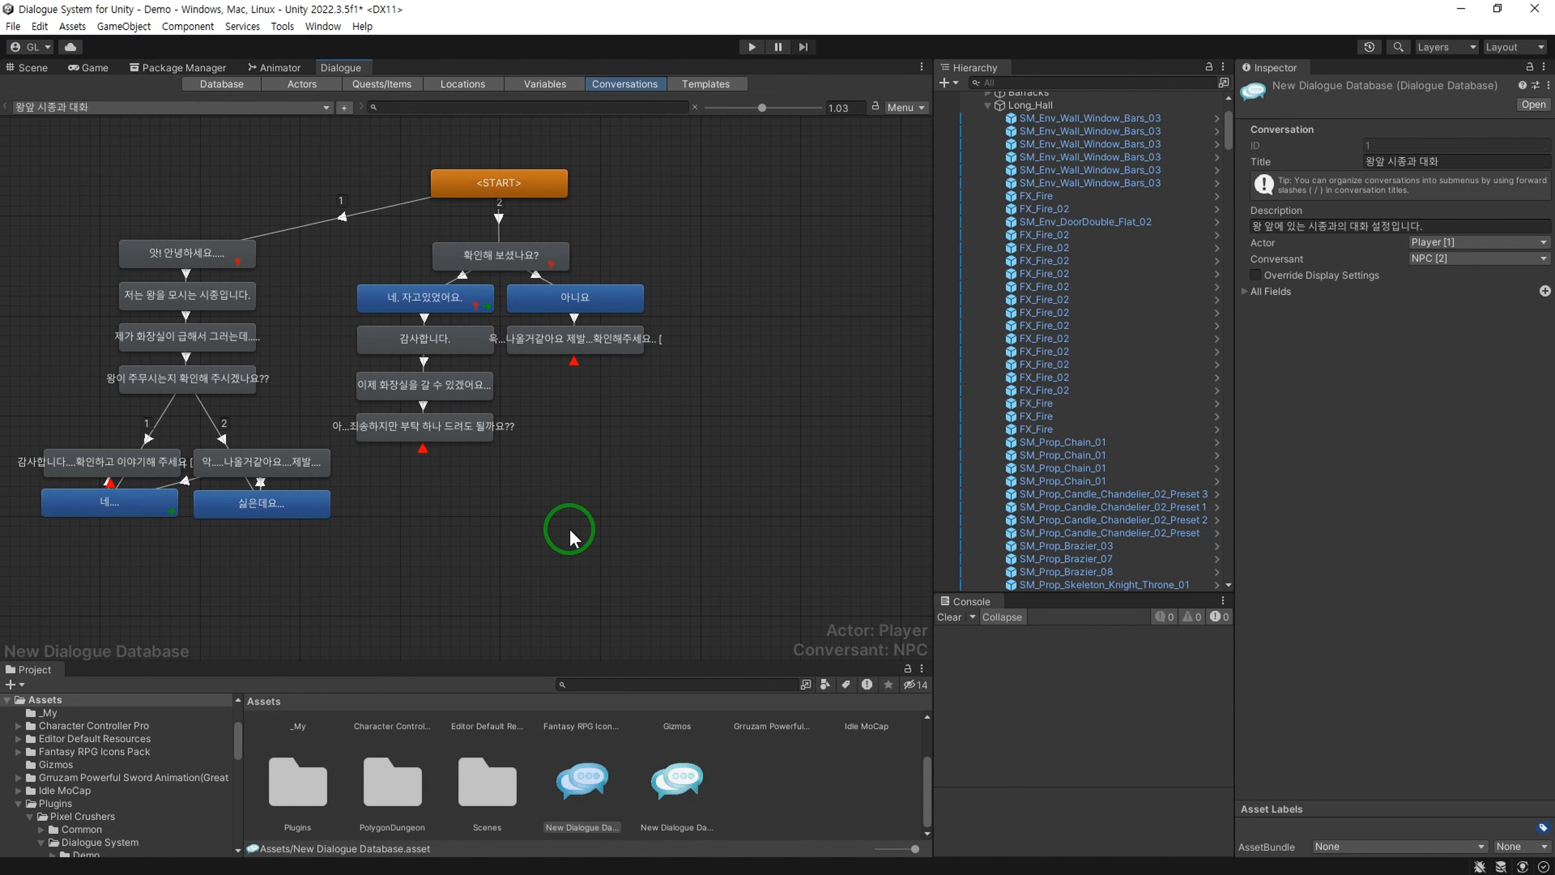
# Step: Add an NPC child node to the favour request with the dialogue text "왕이 편히 주무시게 양 옆에 촛불을 꺼 주시겠어요?"
pyautogui.rightClick(448, 431)
pyautogui.click(499, 440)
pyautogui.click(1304, 316)
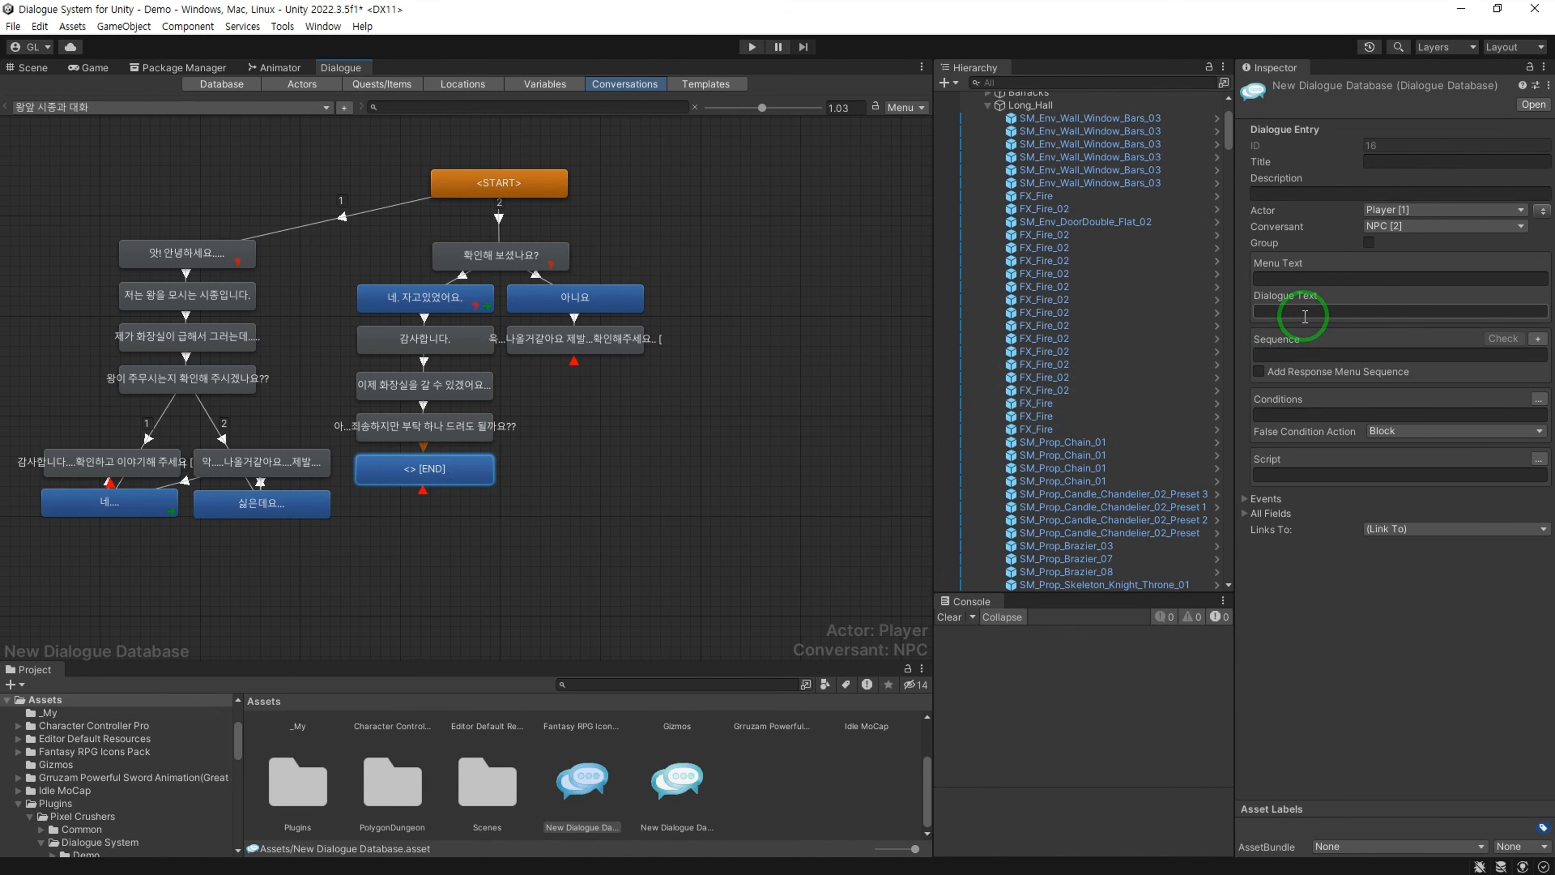
pyautogui.click(1542, 210)
pyautogui.click(1299, 313)
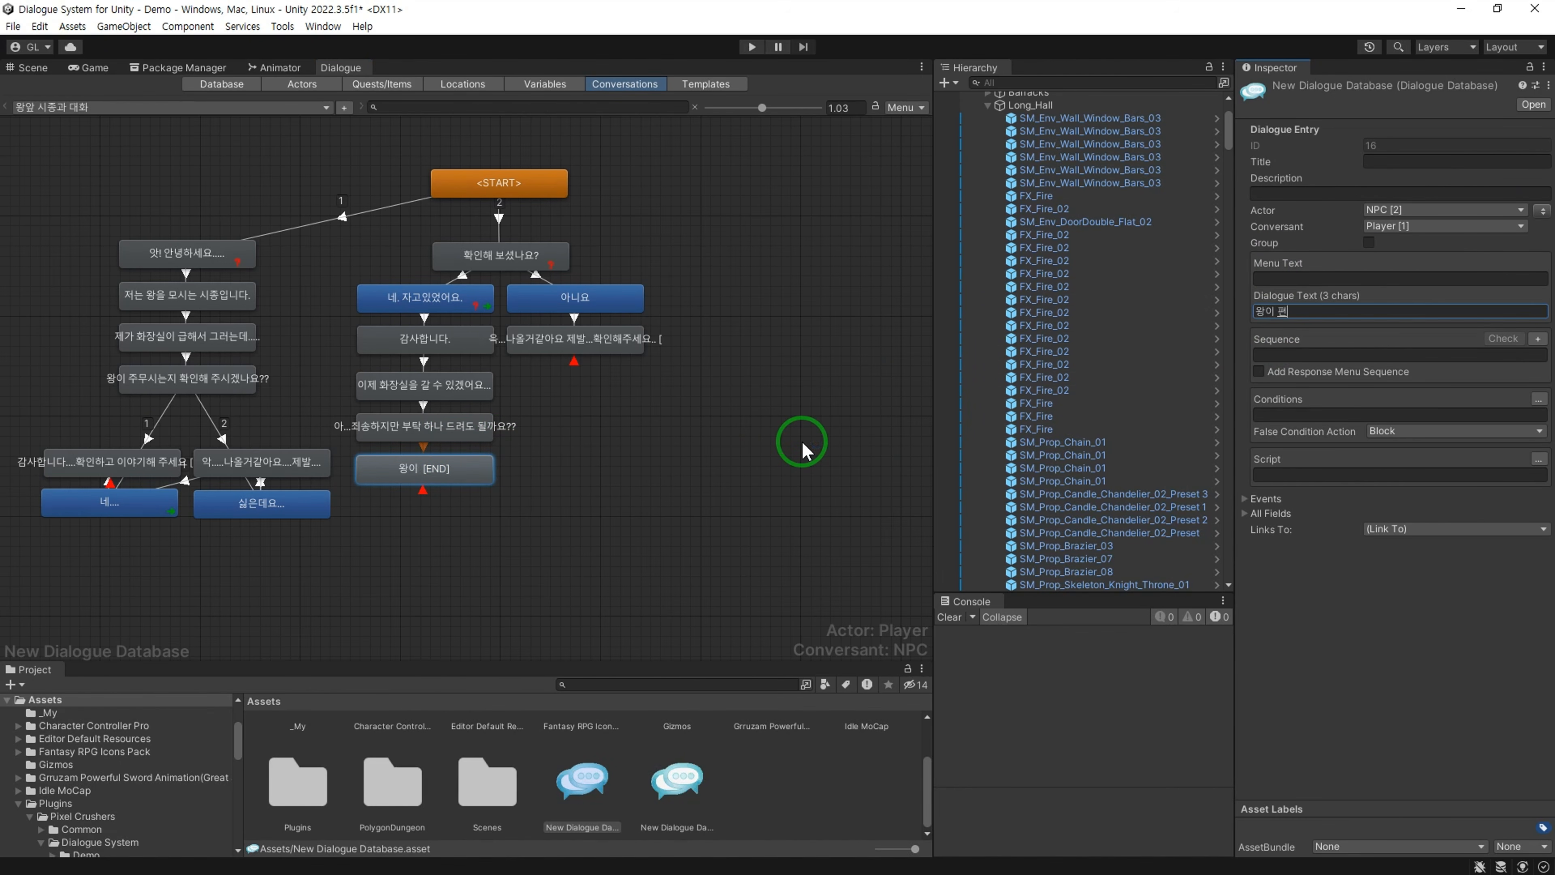
pyautogui.write('왕이 편히 주무시게 양 옆에 촛불을 꺼 주시겠어요?')
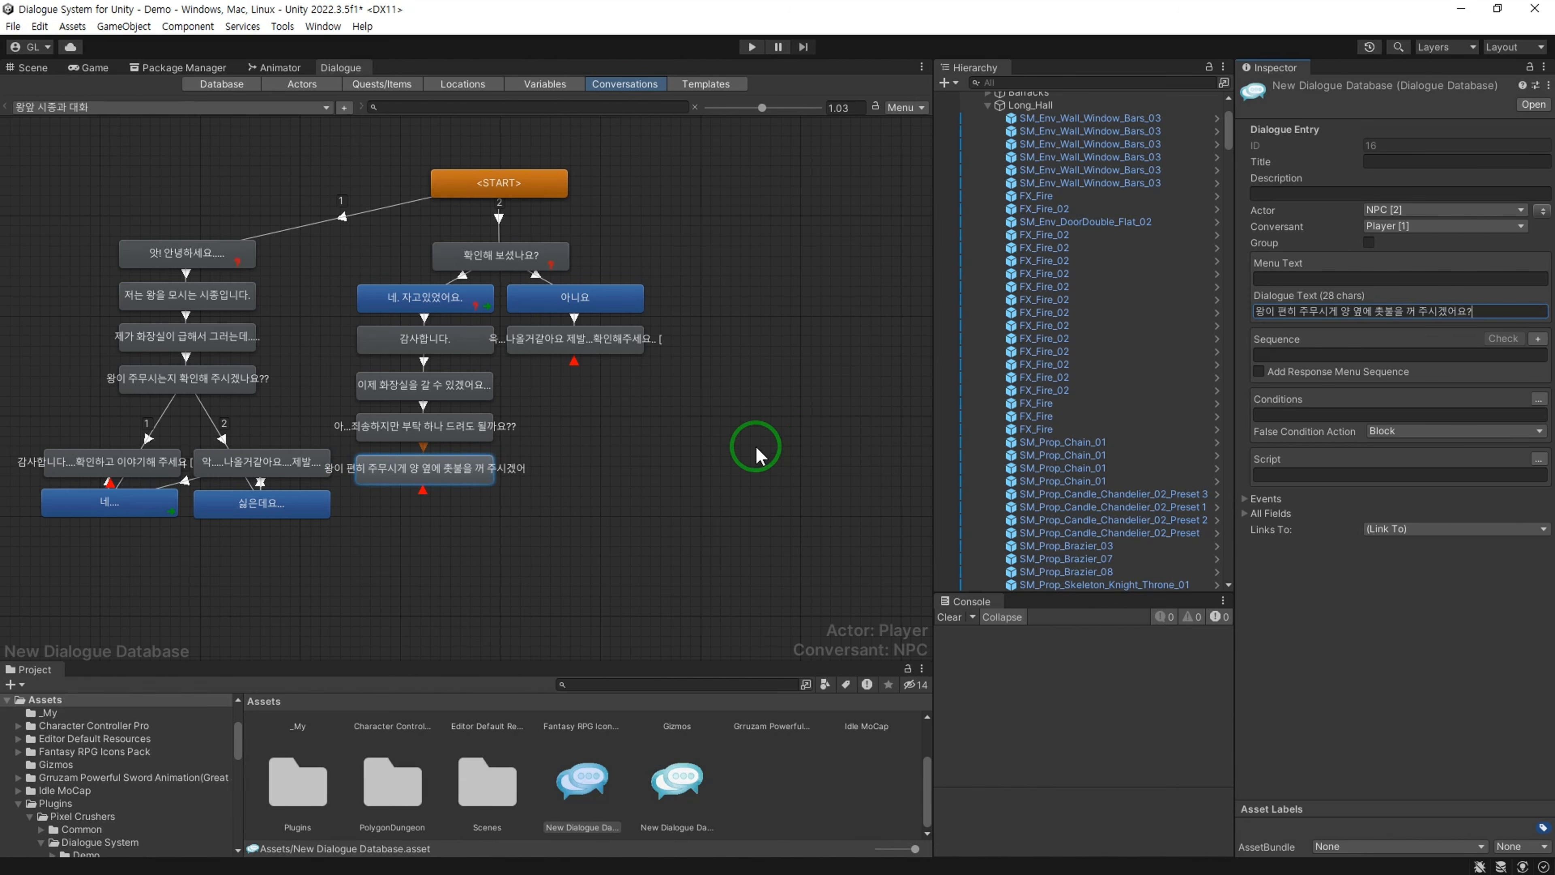
# Step: Add the player replies "네" and "싫은데..." side by side below the candle request node
pyautogui.rightClick(490, 471)
pyautogui.click(532, 483)
pyautogui.moveTo(480, 515); pyautogui.dragTo(581, 517)
pyautogui.click(1299, 313)
pyautogui.write('실은데...')
# Step: Add an NPC child node to the "싫은데..." reply with the dialogue text "윽....부탁드립니다."
pyautogui.rightClick(581, 517)
pyautogui.click(615, 532)
pyautogui.click(1302, 312)
pyautogui.write('윽....부탁드립')
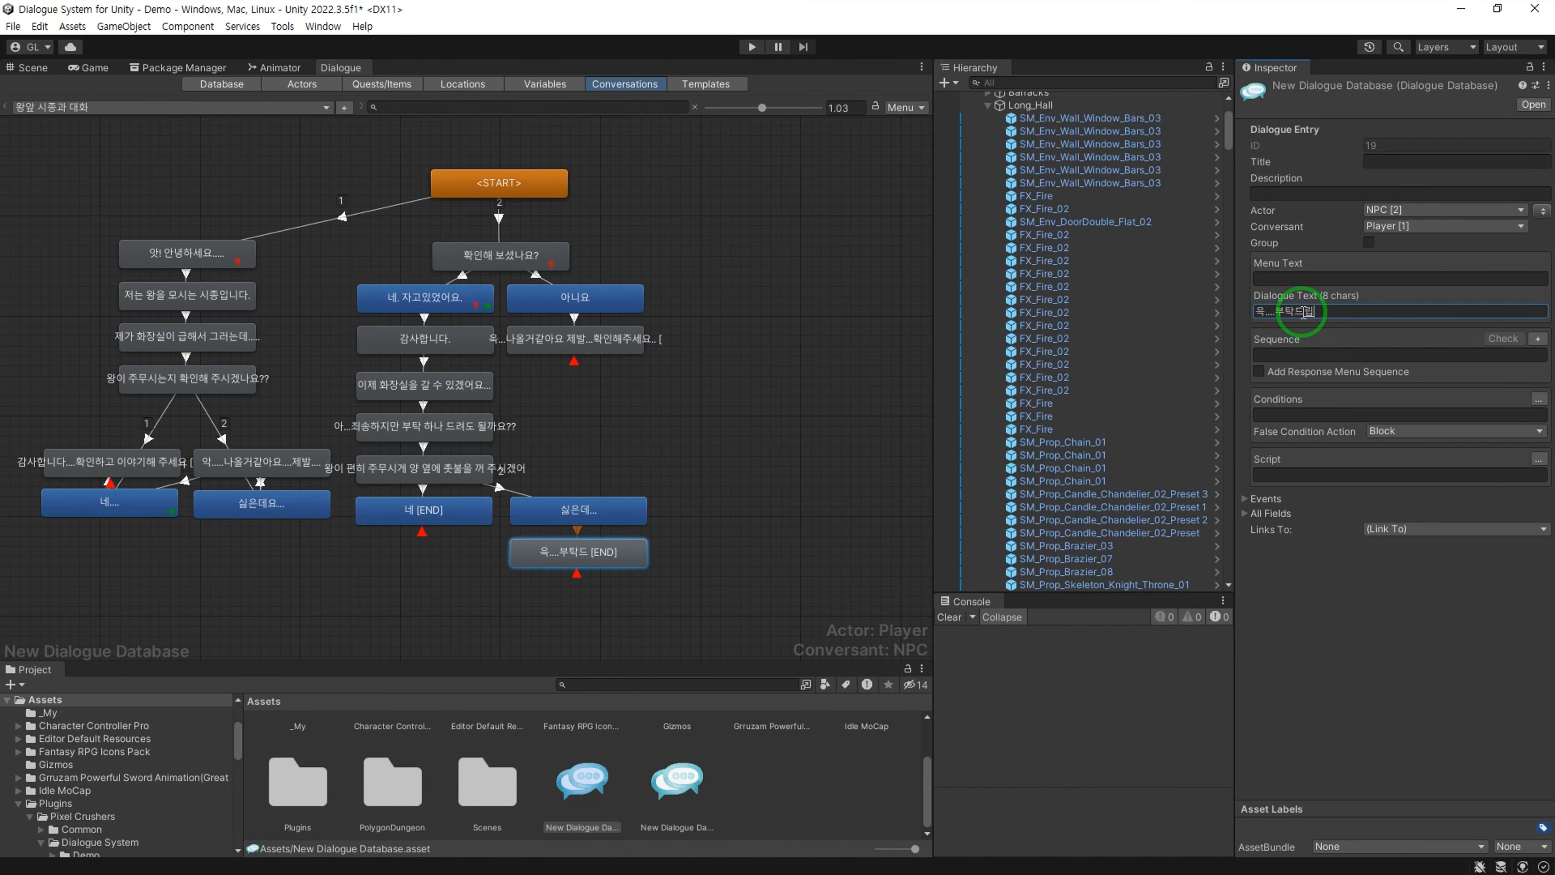
pyautogui.write('니다.')
# Step: Link the "윽....부탁드립니다." node to both the "네" and "싫은데..." replies and move it slightly down
pyautogui.rightClick(603, 555)
pyautogui.click(635, 587)
pyautogui.click(456, 514)
pyautogui.rightClick(593, 553)
pyautogui.click(626, 582)
pyautogui.click(579, 513)
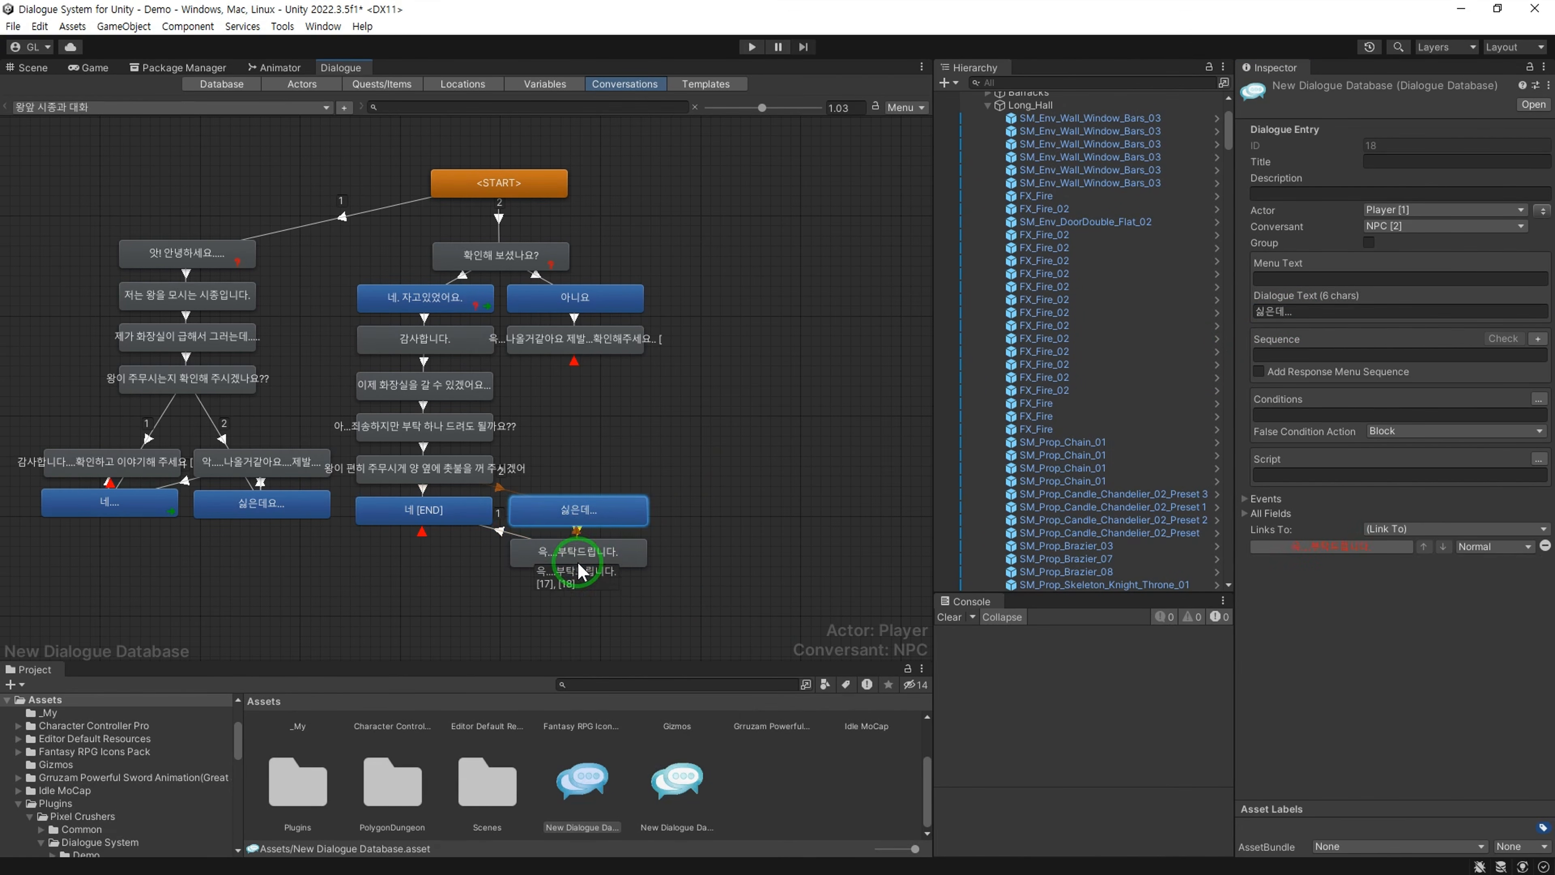
pyautogui.moveTo(580, 571); pyautogui.dragTo(580, 585)
# Step: Add an NPC child node to the new "네" reply with "감사합니다. 최대한 빨리 해주세요. 나올거같아요..." and move it slightly down
pyautogui.rightClick(422, 514)
pyautogui.click(456, 528)
pyautogui.click(1326, 310)
pyautogui.write('감사합니다. 최대한 빨리 해주세요. 나올거같아요...')
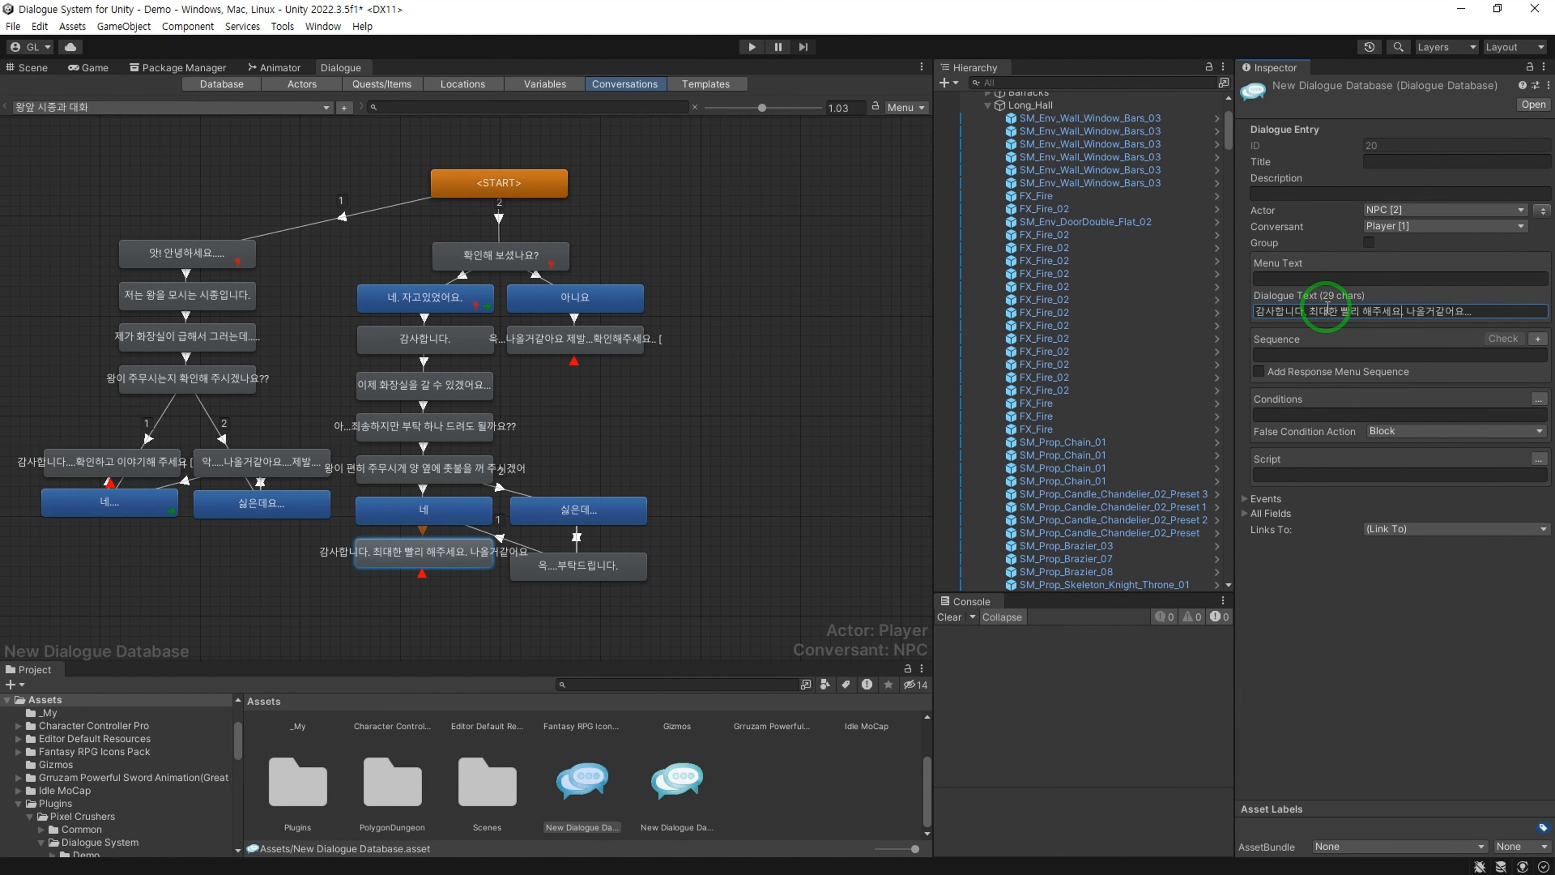
pyautogui.press('Return')
pyautogui.click(670, 472)
pyautogui.moveTo(455, 554); pyautogui.dragTo(455, 563)
pyautogui.click(712, 401)
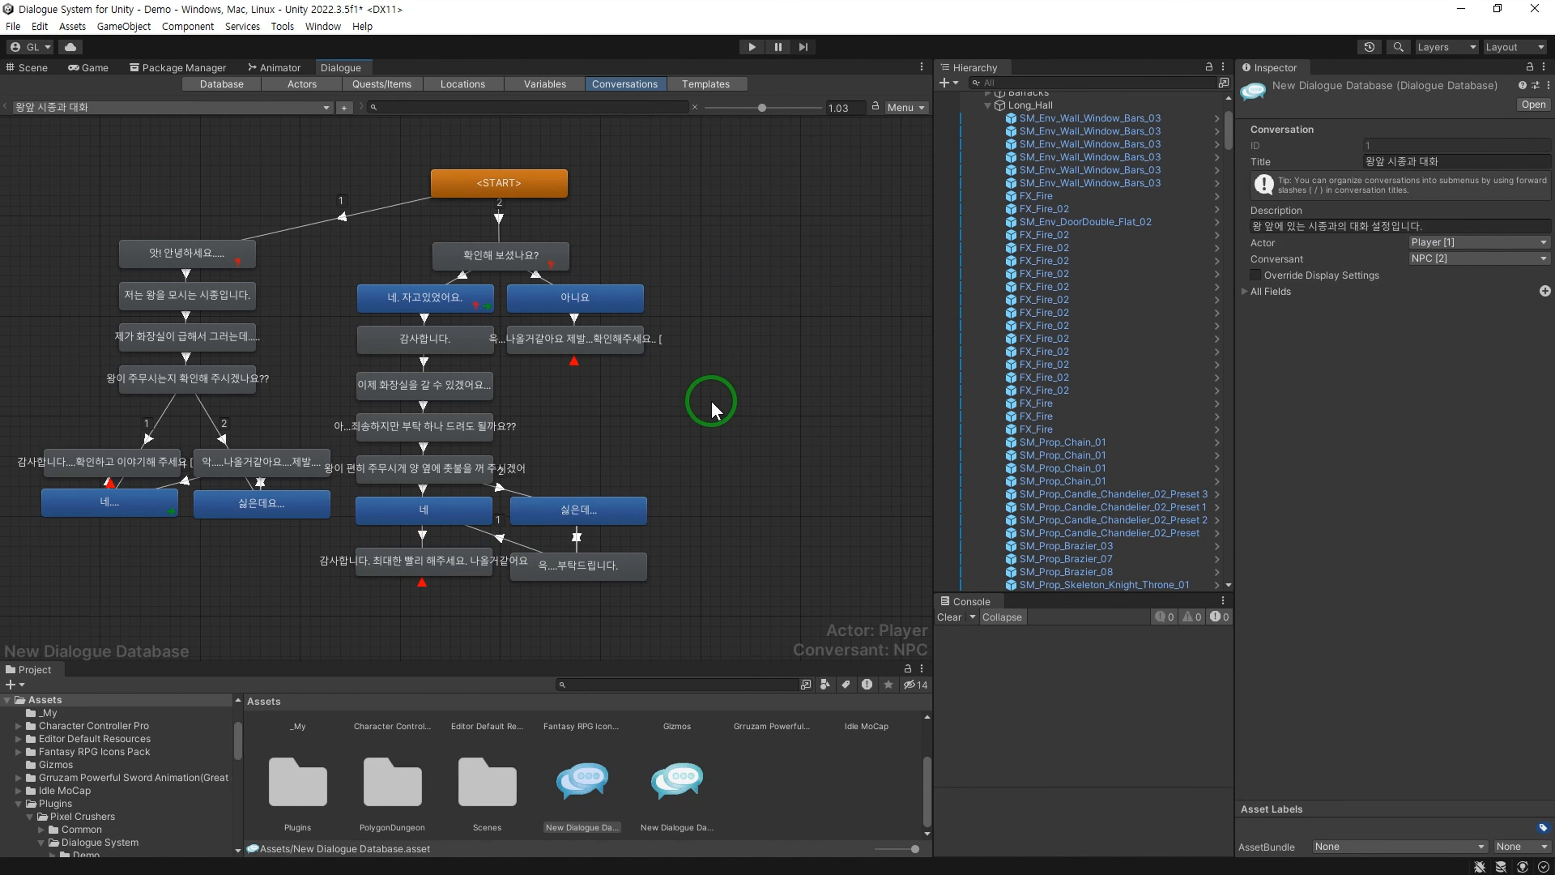
# Step: Create a quest named "왕 옆에 촛불 끄기" with the description "왕 좌 우로 촛불을 끄게하자"
pyautogui.click(382, 84)
pyautogui.click(888, 164)
pyautogui.click(936, 177)
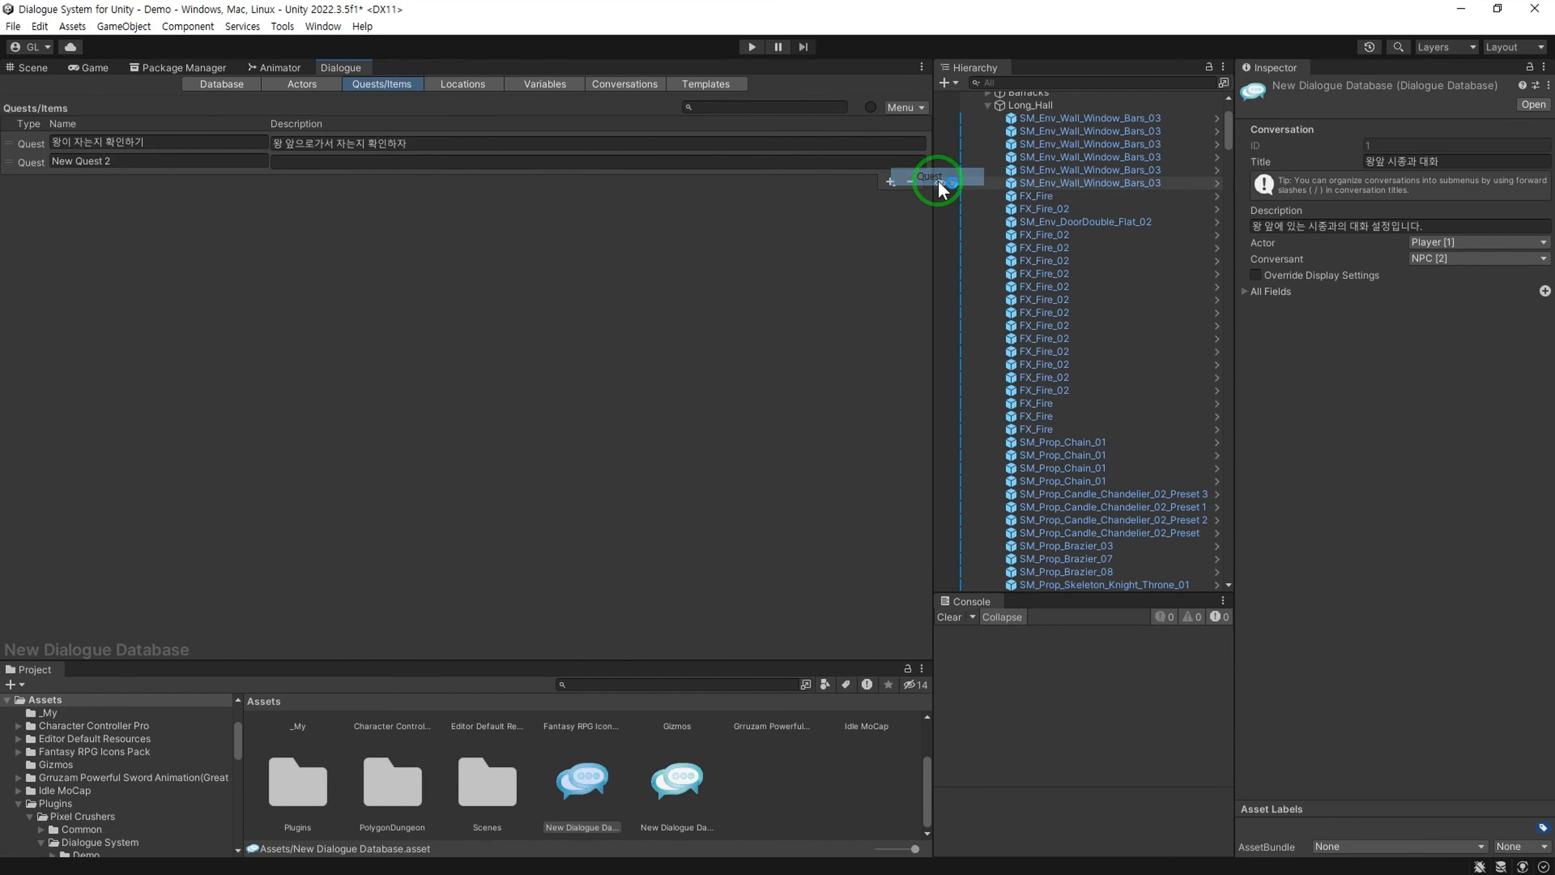
pyautogui.click(184, 160)
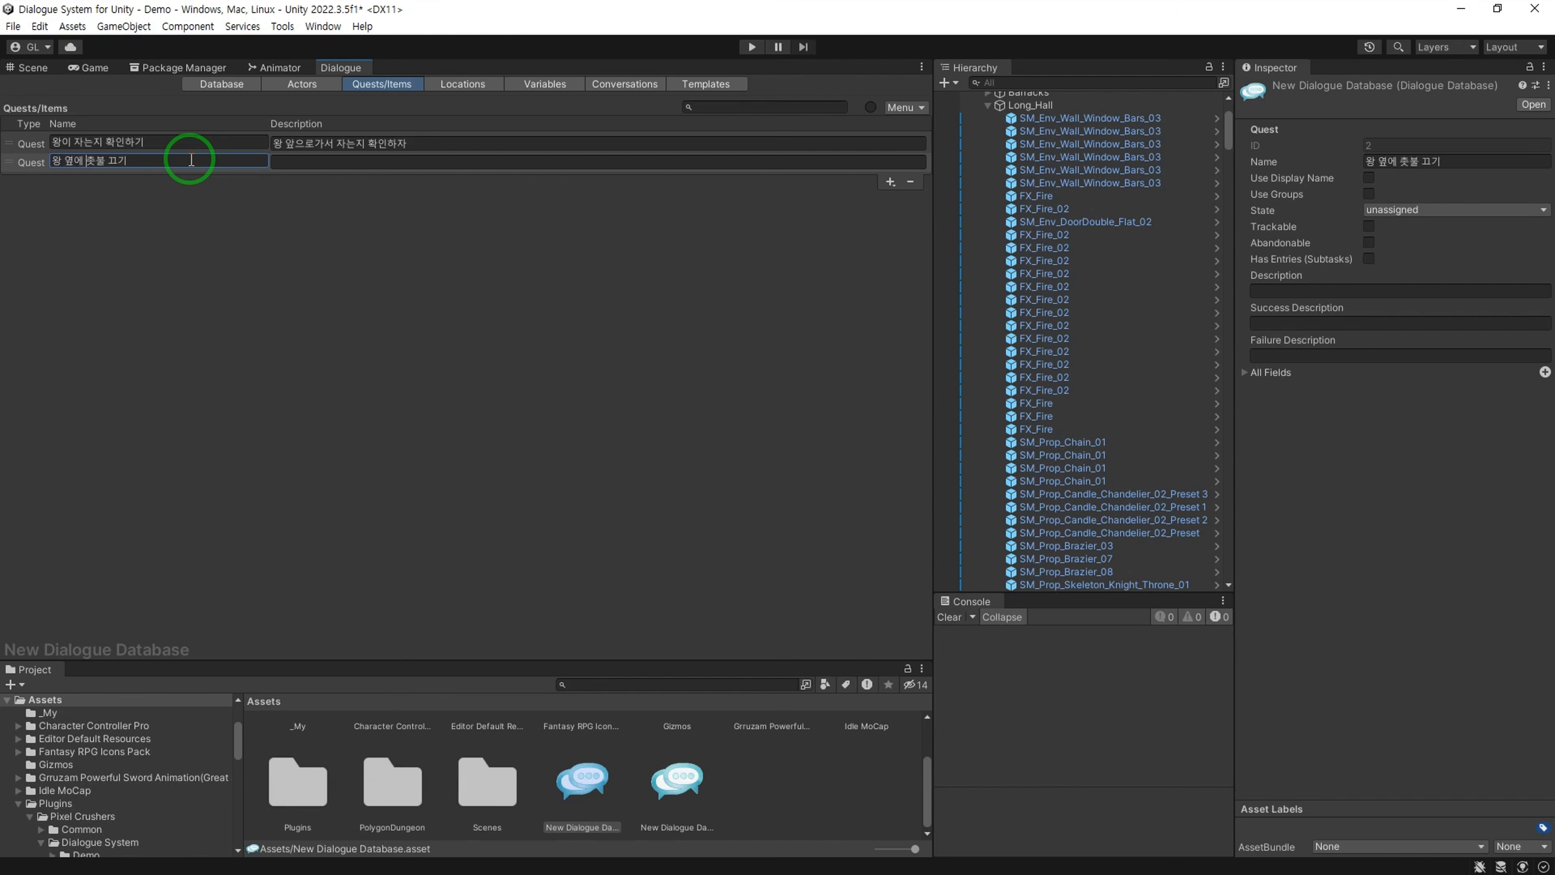
pyautogui.press('Tab')
pyautogui.write('왕 좌우로 촛')
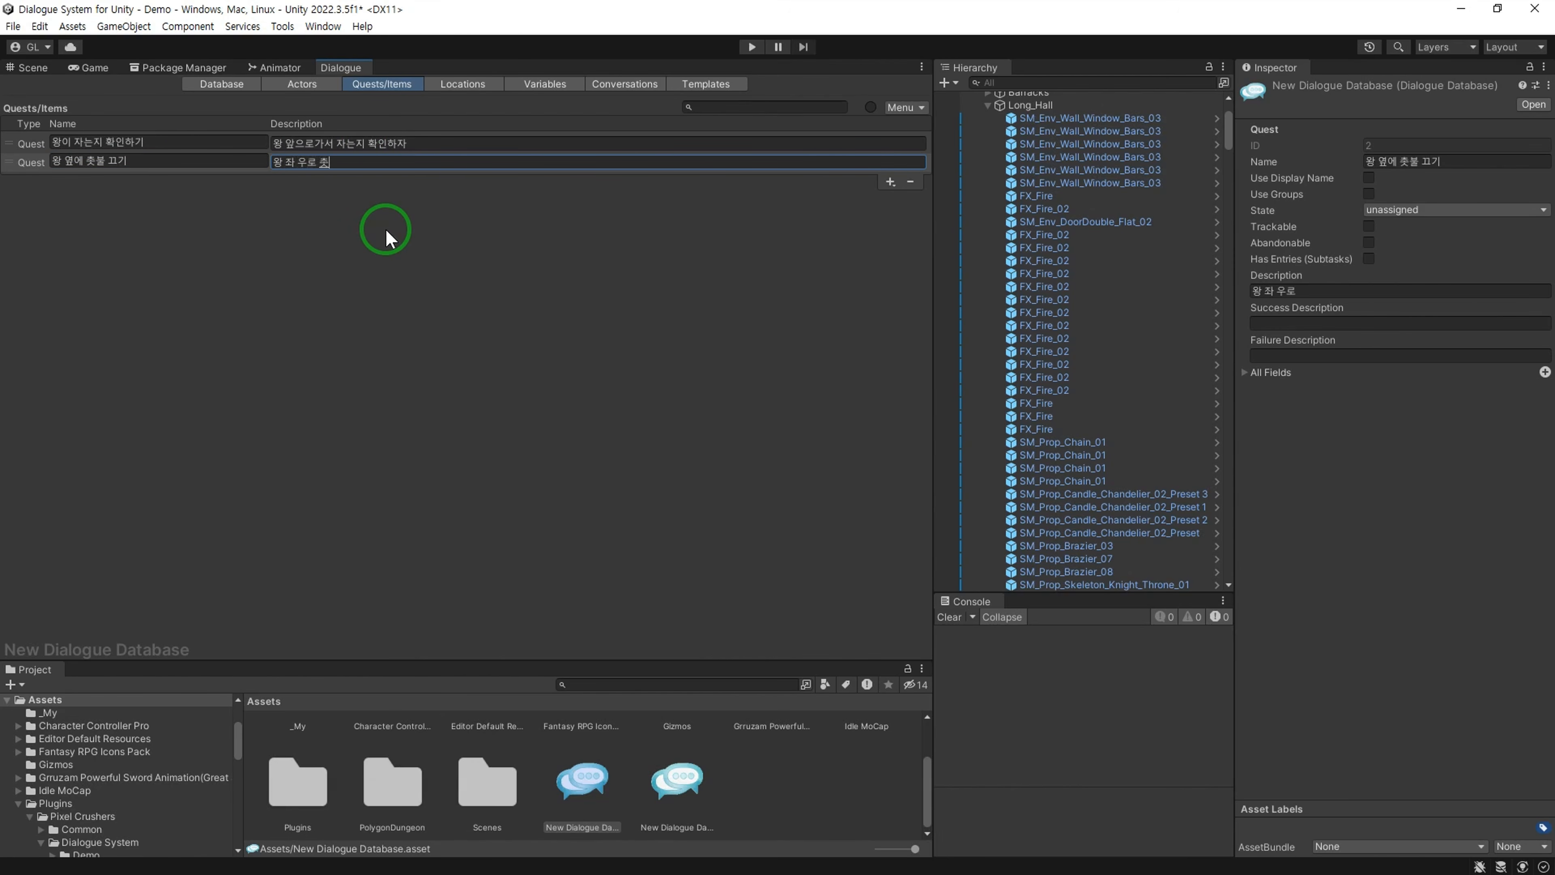
pyautogui.write('불을 고게하자')
# Step: Create a Number variable named "off" with initial value 0 and the description "촛불 끄기 확인"
pyautogui.click(560, 84)
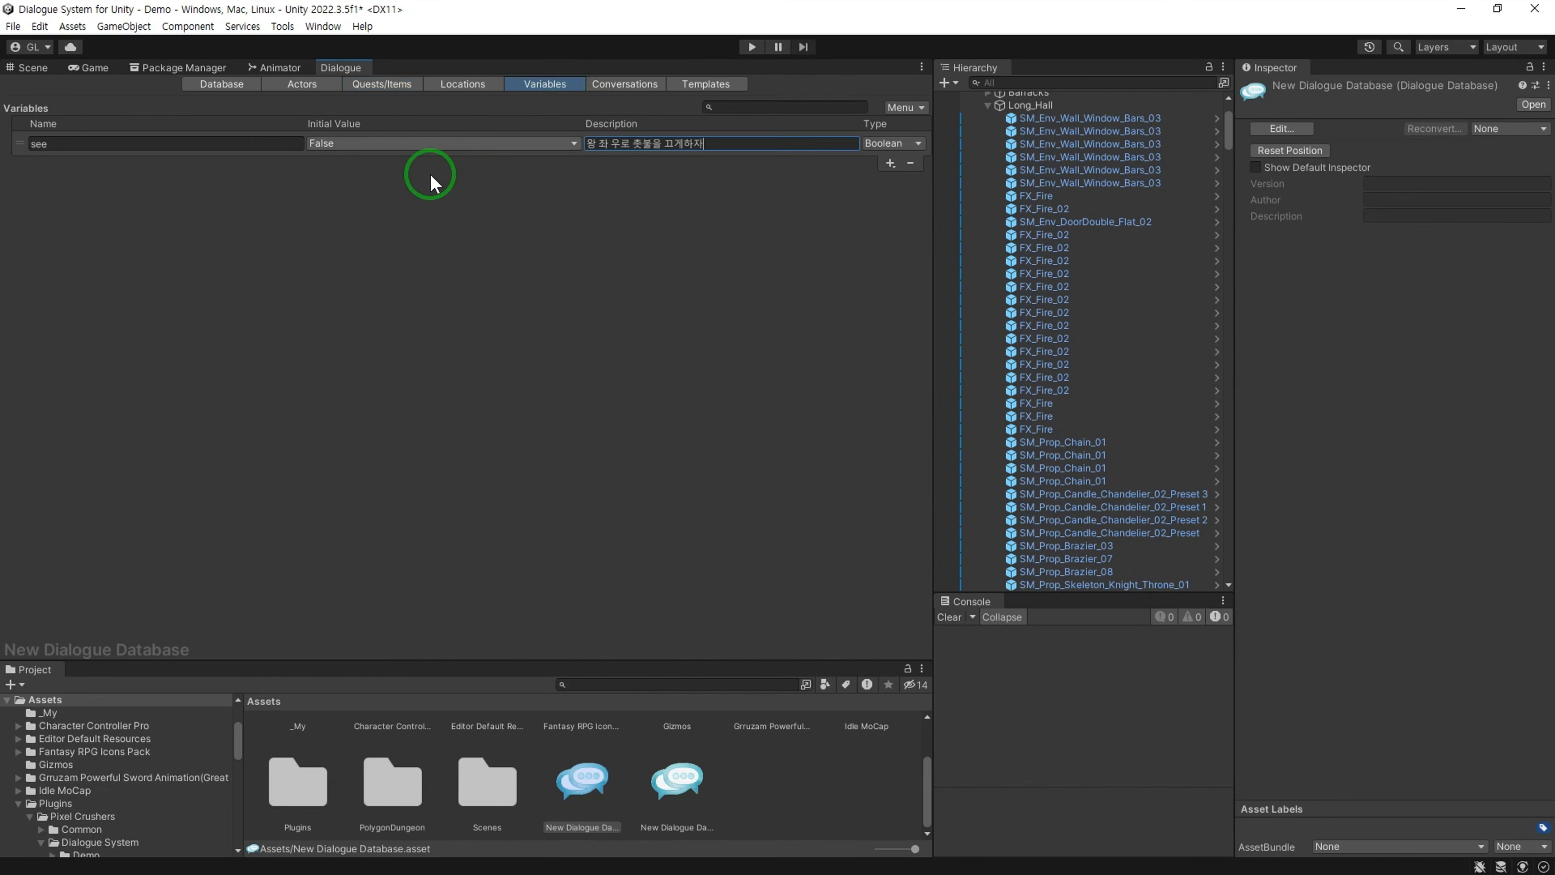
pyautogui.click(890, 163)
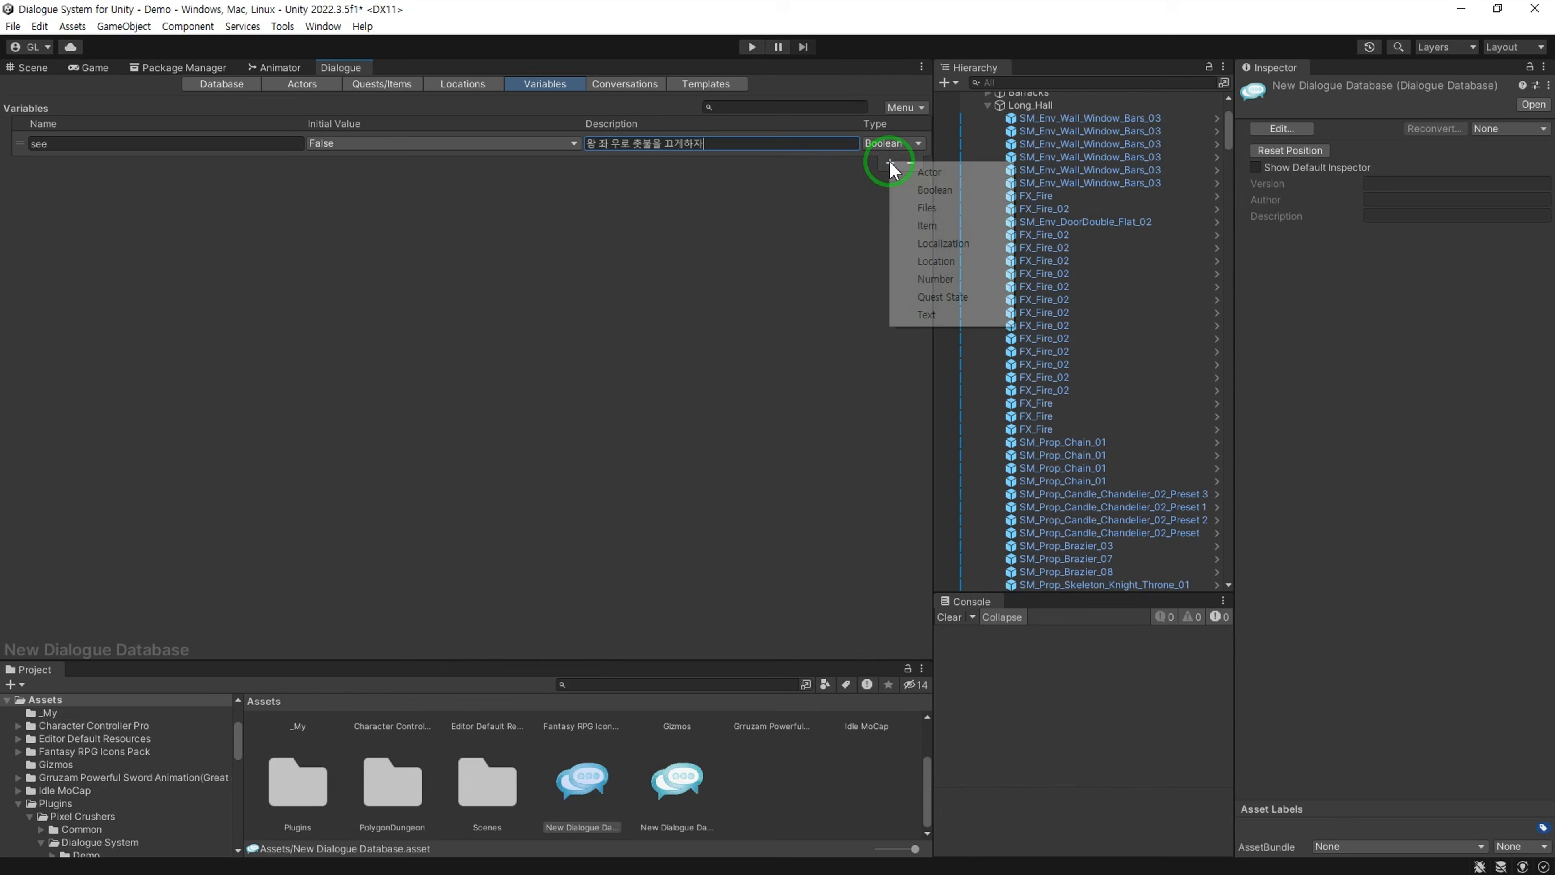
pyautogui.click(937, 279)
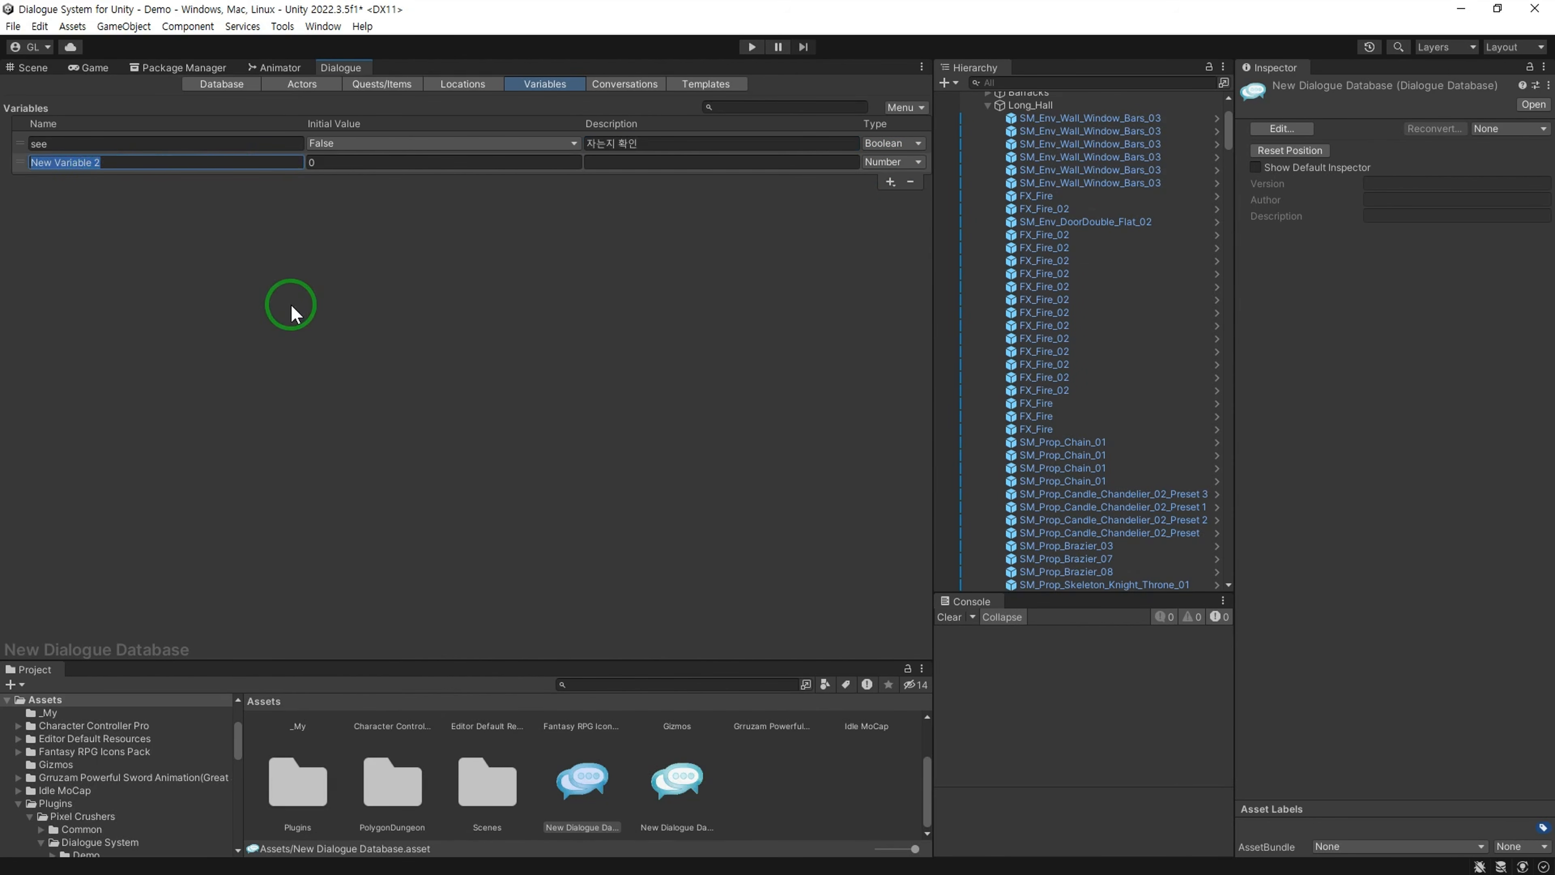
pyautogui.write('off')
pyautogui.click(404, 166)
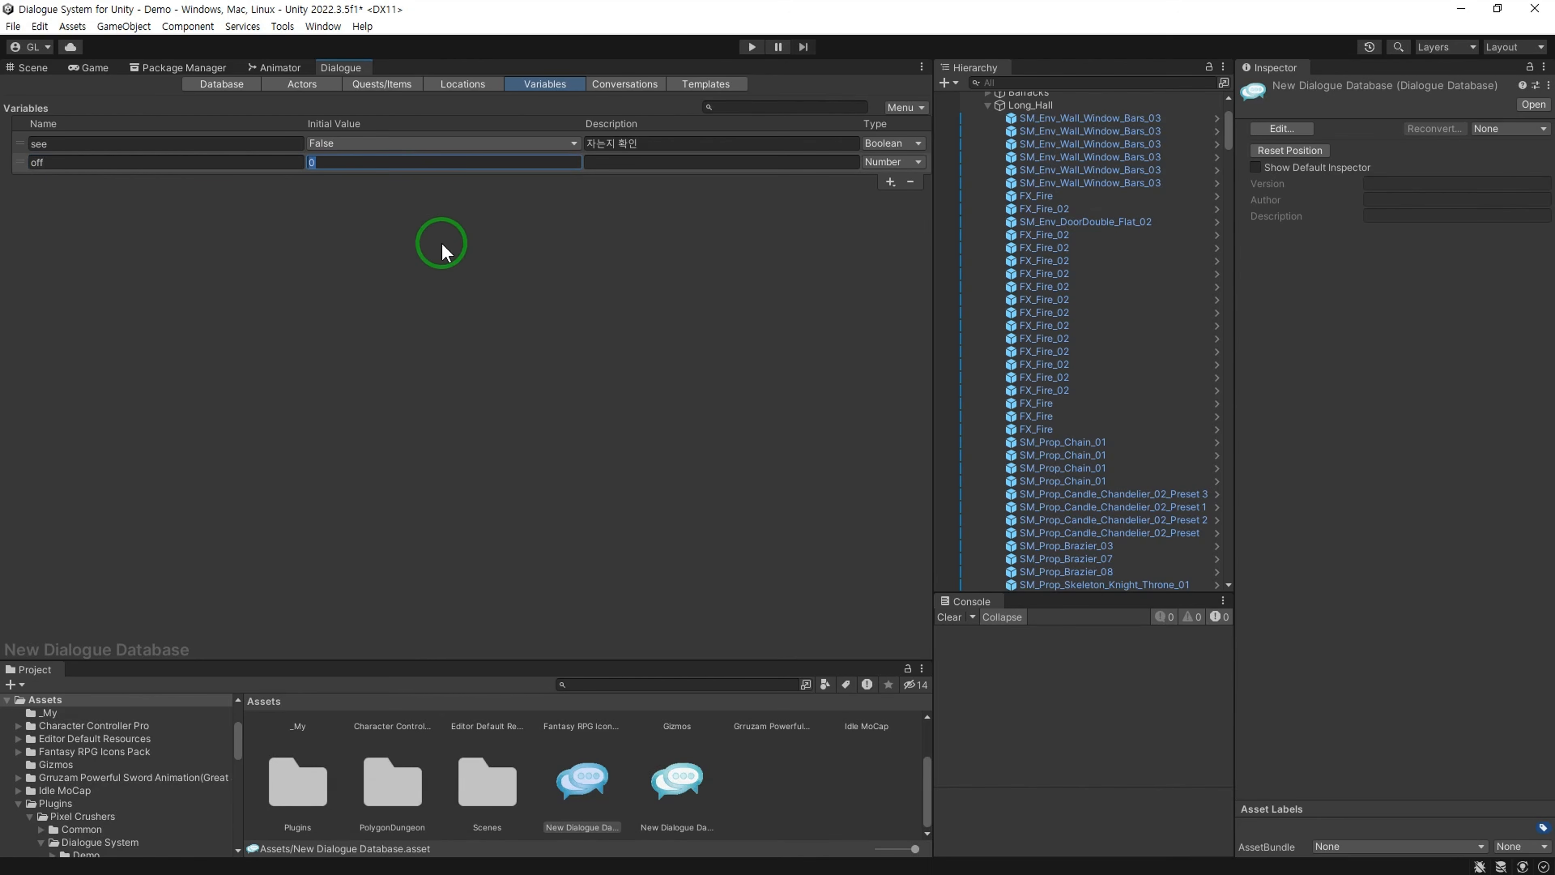
pyautogui.click(626, 161)
pyautogui.write('cht불 끄기 확인')
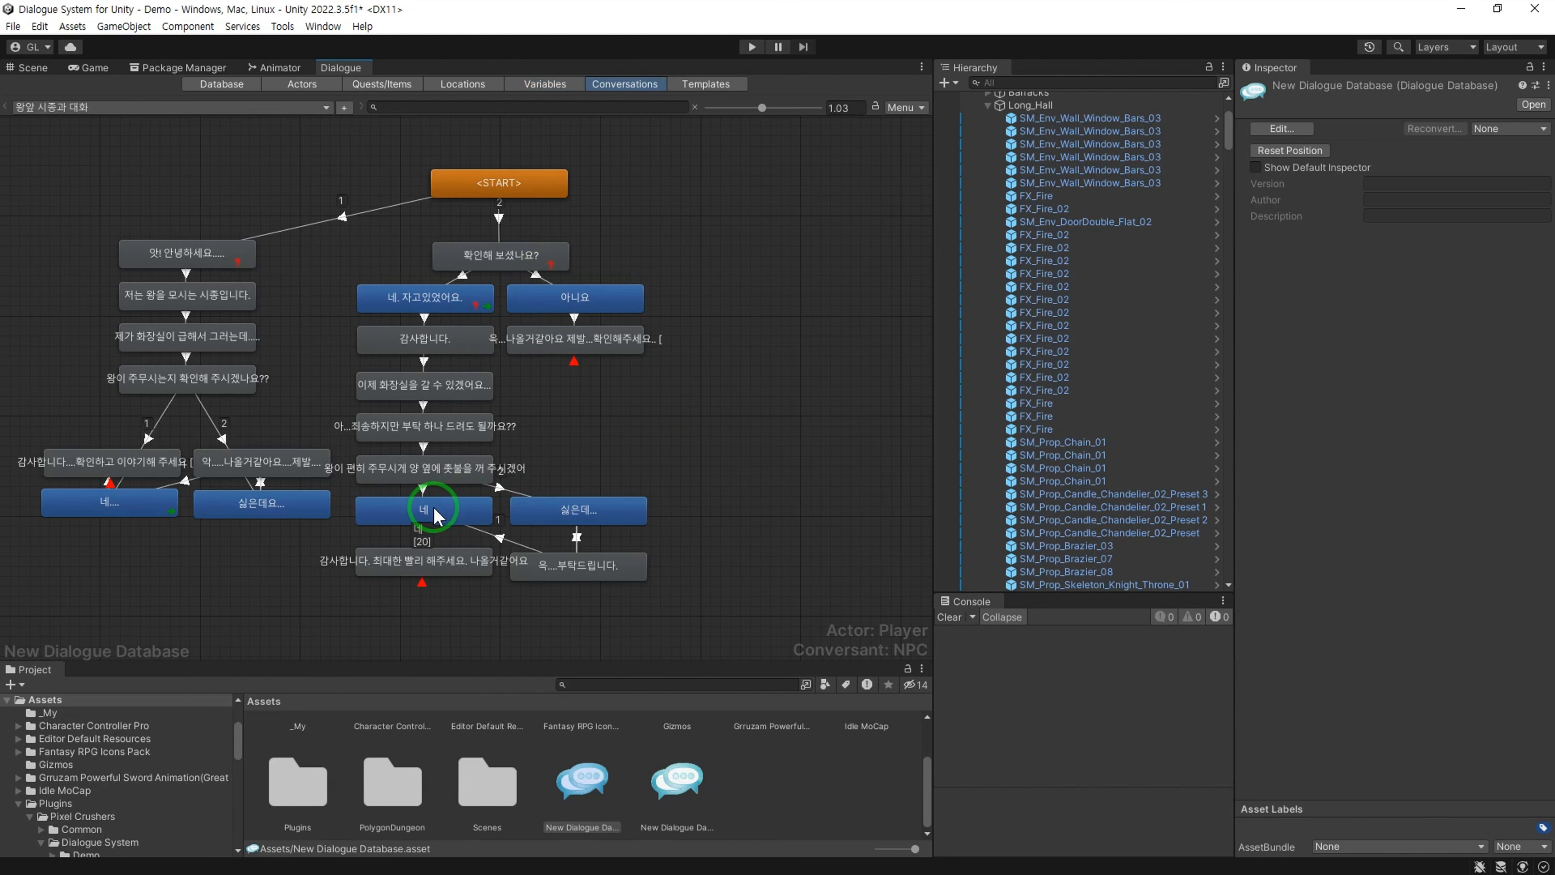
# Step: Open the script wizard for the "네" reply node below the candle request
pyautogui.click(430, 514)
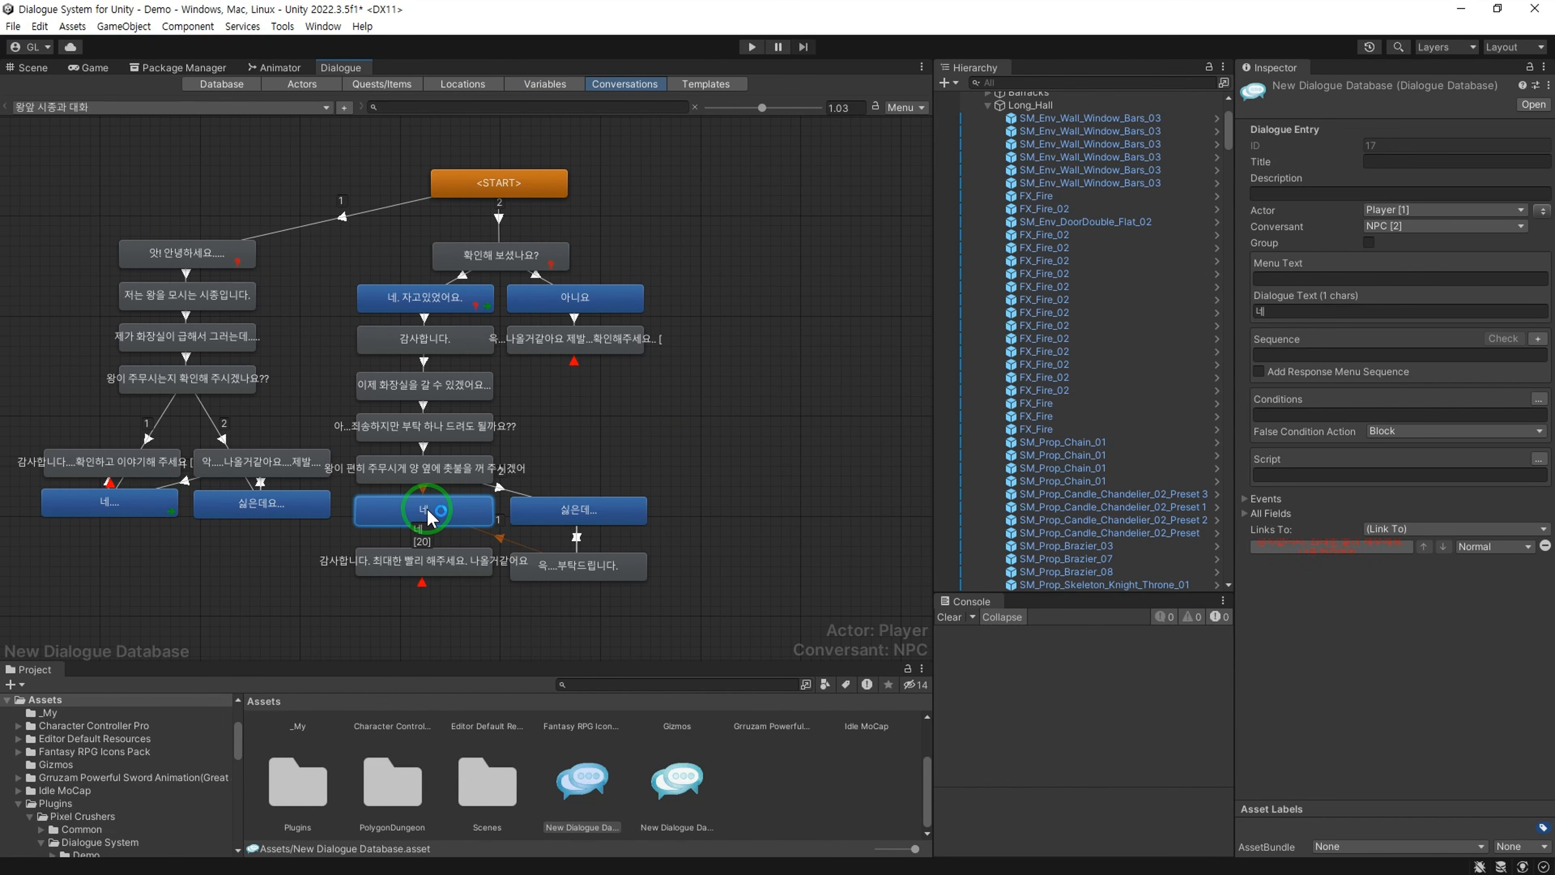
pyautogui.click(1538, 458)
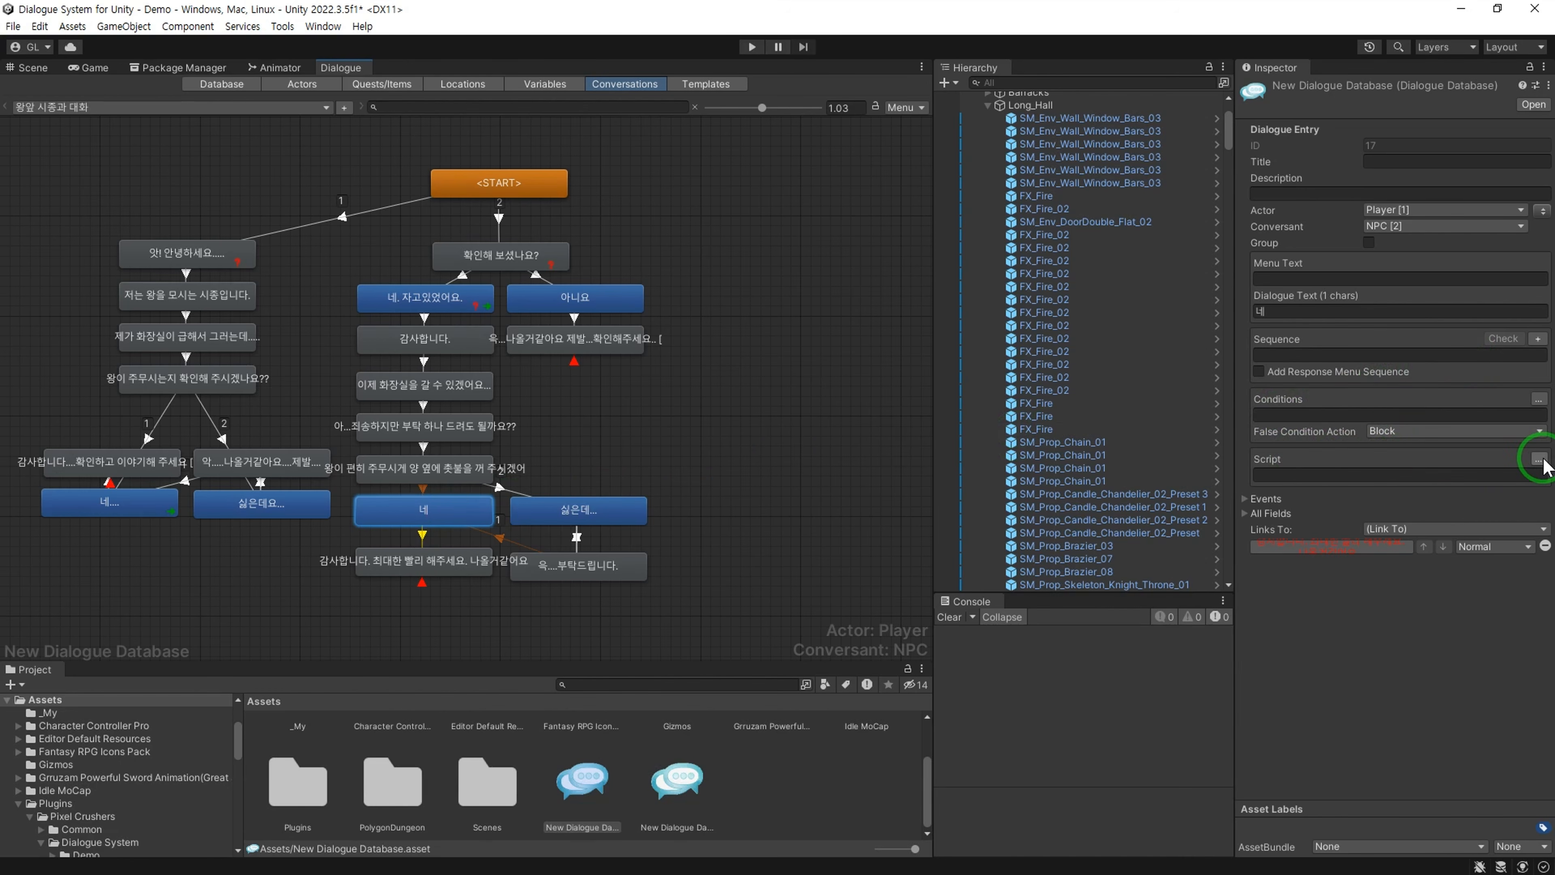
# Step: Add a script action to the selected "네" node that sets the quest "왕 옆에 촛불 끄기" to active
pyautogui.click(1269, 476)
pyautogui.click(1374, 476)
pyautogui.click(1411, 521)
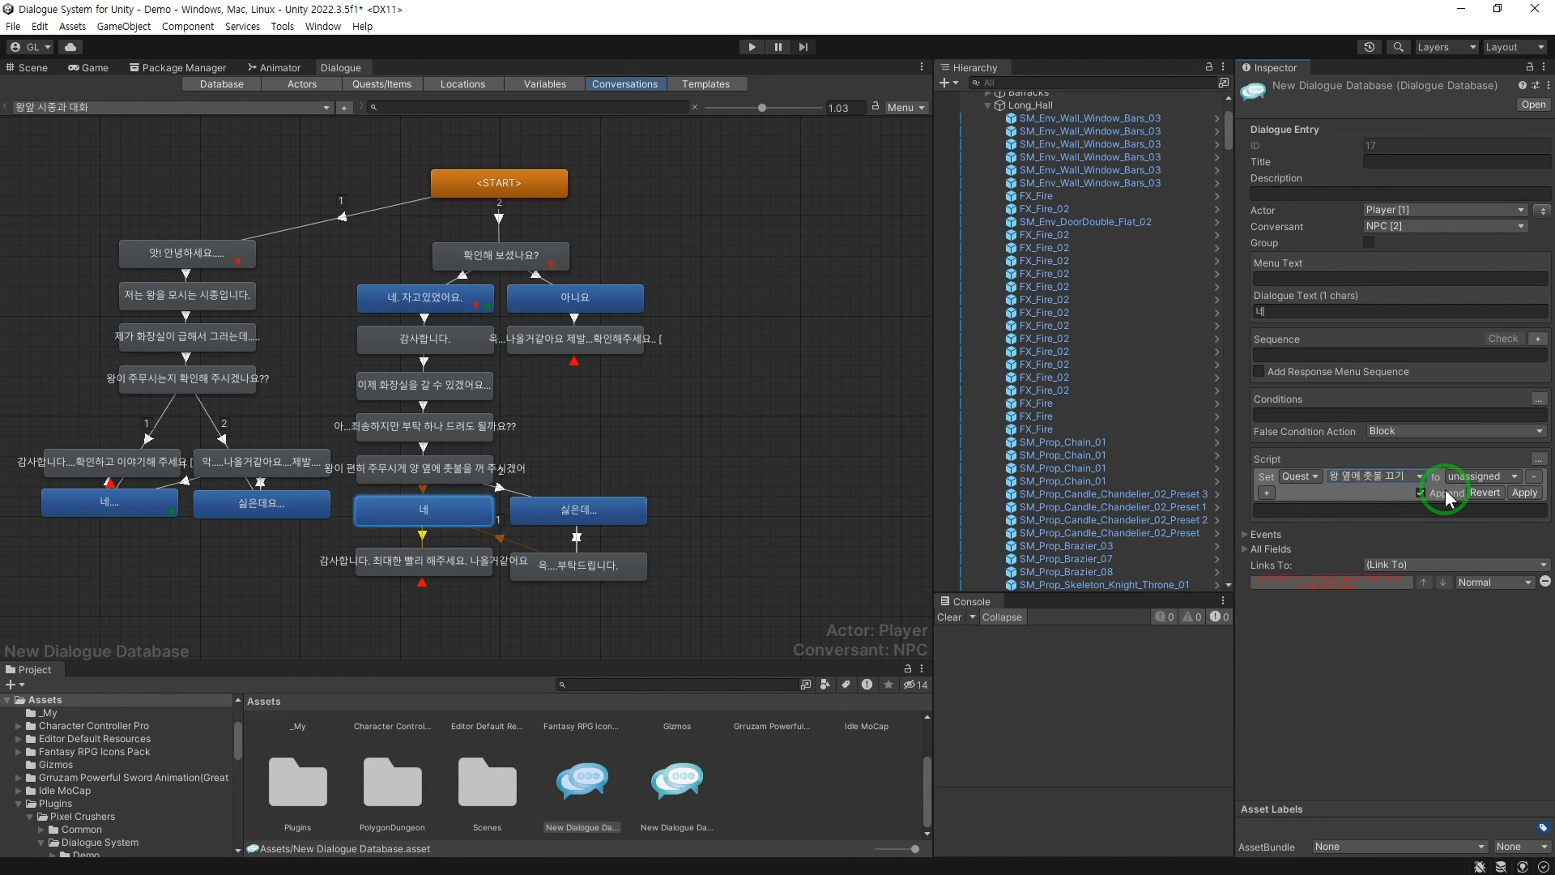
pyautogui.click(1475, 476)
pyautogui.click(1488, 513)
# Step: Add an alert action reading "촛불을 끄자!" to the same node's script and apply both script actions
pyautogui.click(1265, 492)
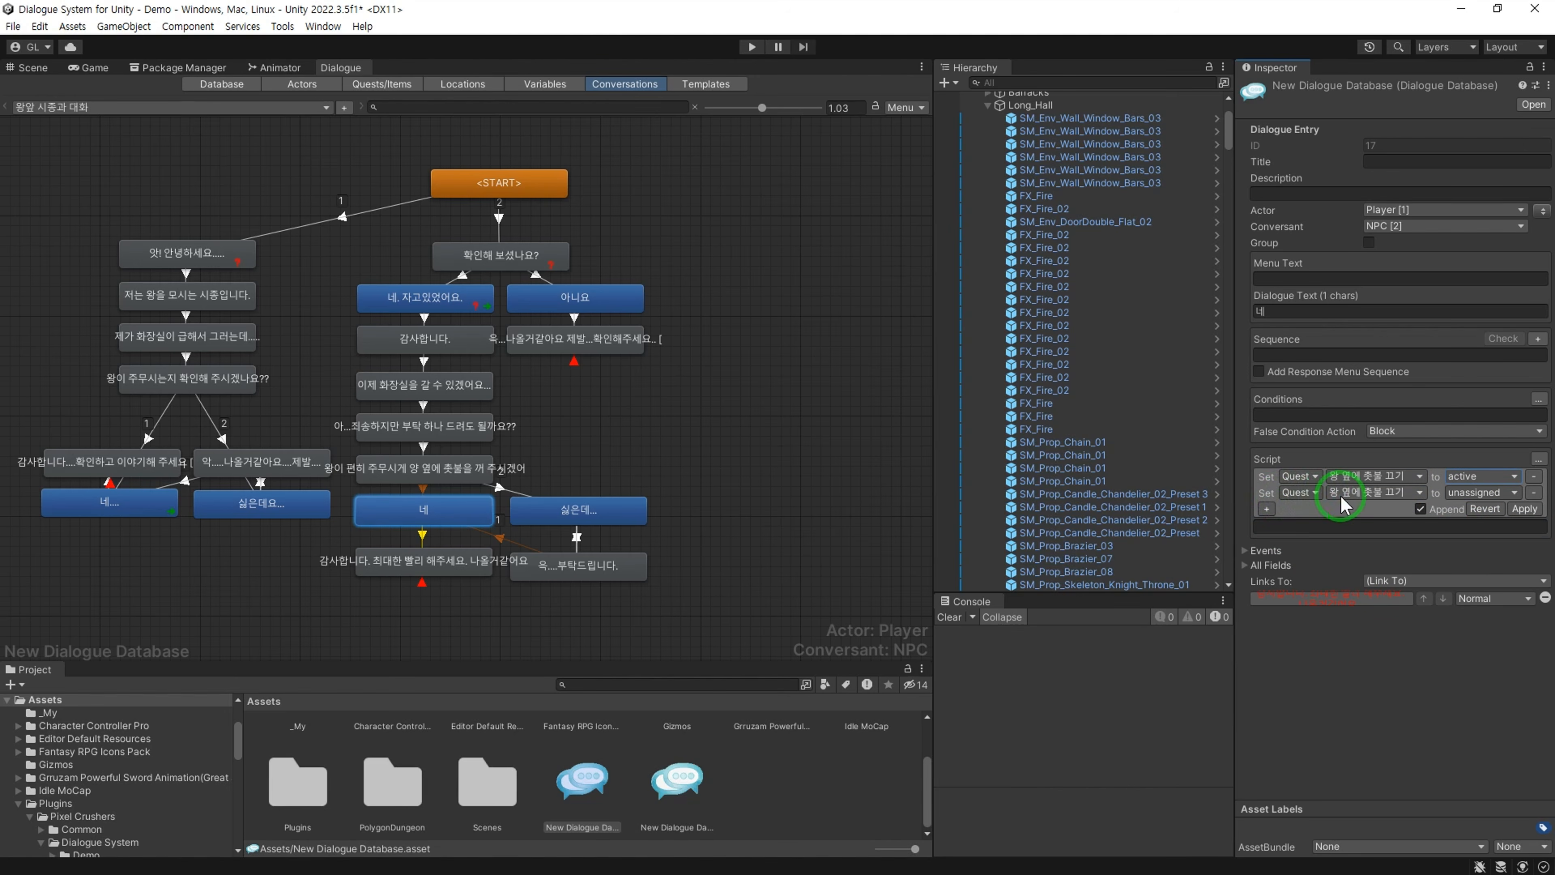
pyautogui.click(1298, 492)
pyautogui.click(1316, 521)
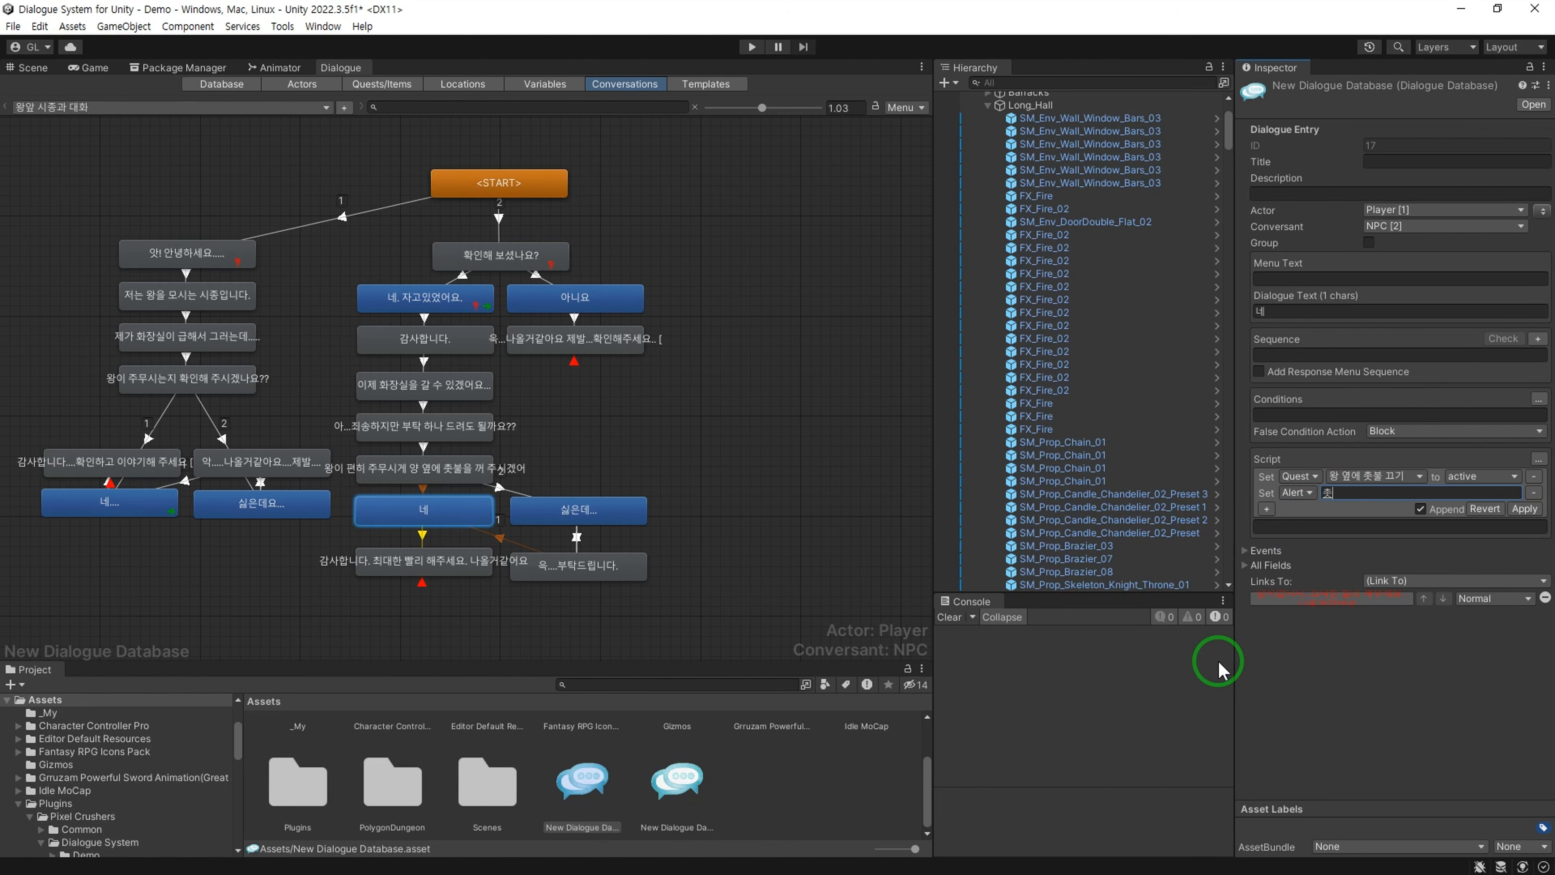
pyautogui.click(1523, 508)
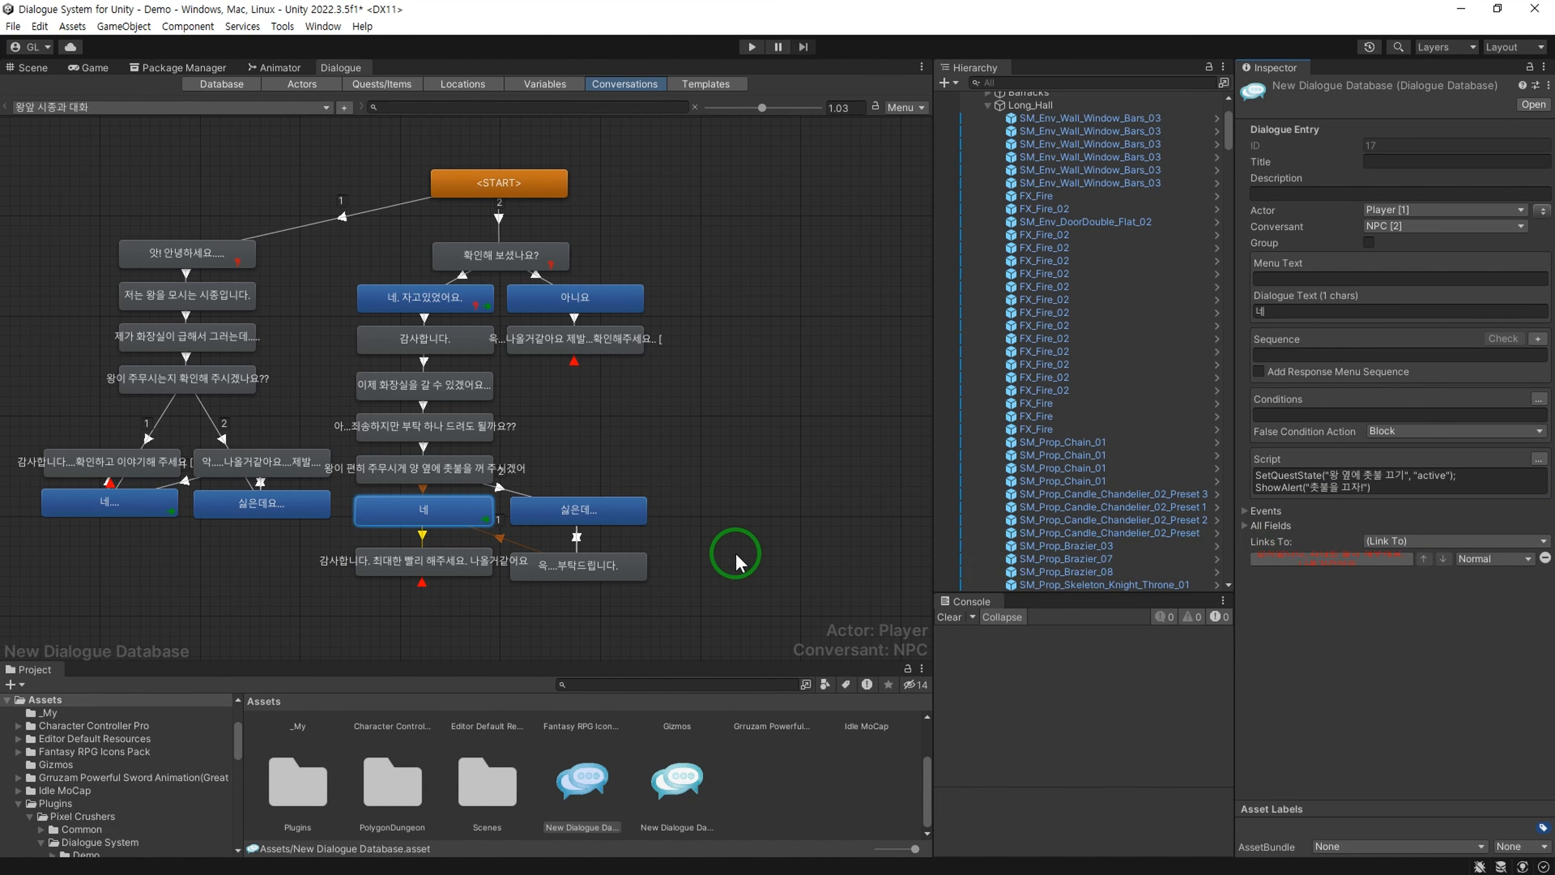
# Step: Create a third child node under START and place it to the right of the "확인해 보셨나요?" branch
pyautogui.rightClick(553, 182)
pyautogui.click(612, 194)
pyautogui.moveTo(512, 224); pyautogui.dragTo(805, 249)
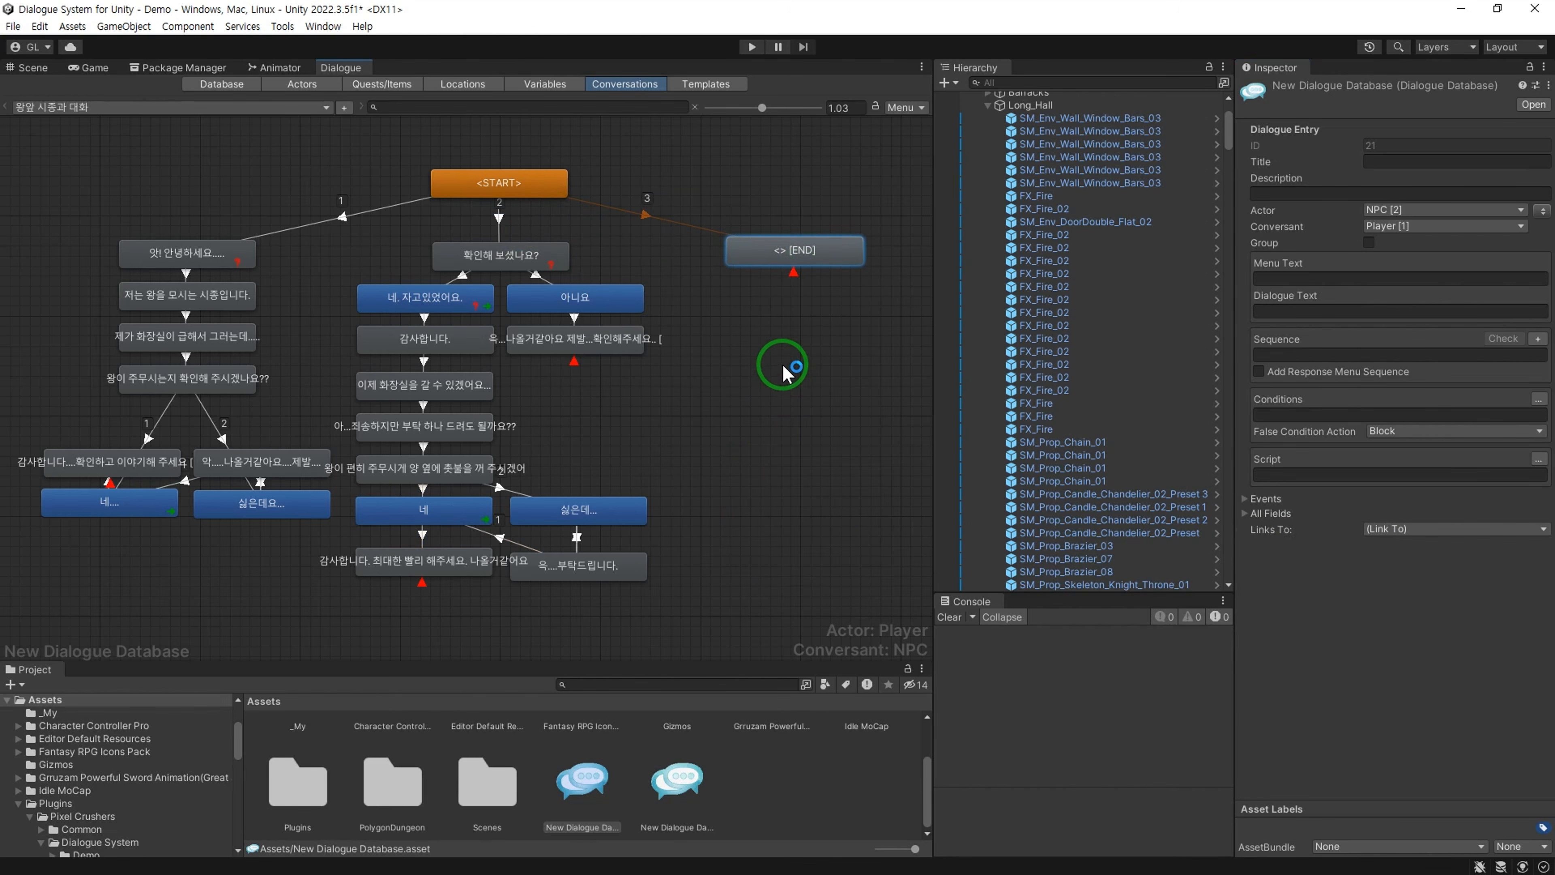
# Step: Try to add a condition to the new node requiring the quest "왕 옆에 촛불 끄기" to be active
pyautogui.click(1536, 398)
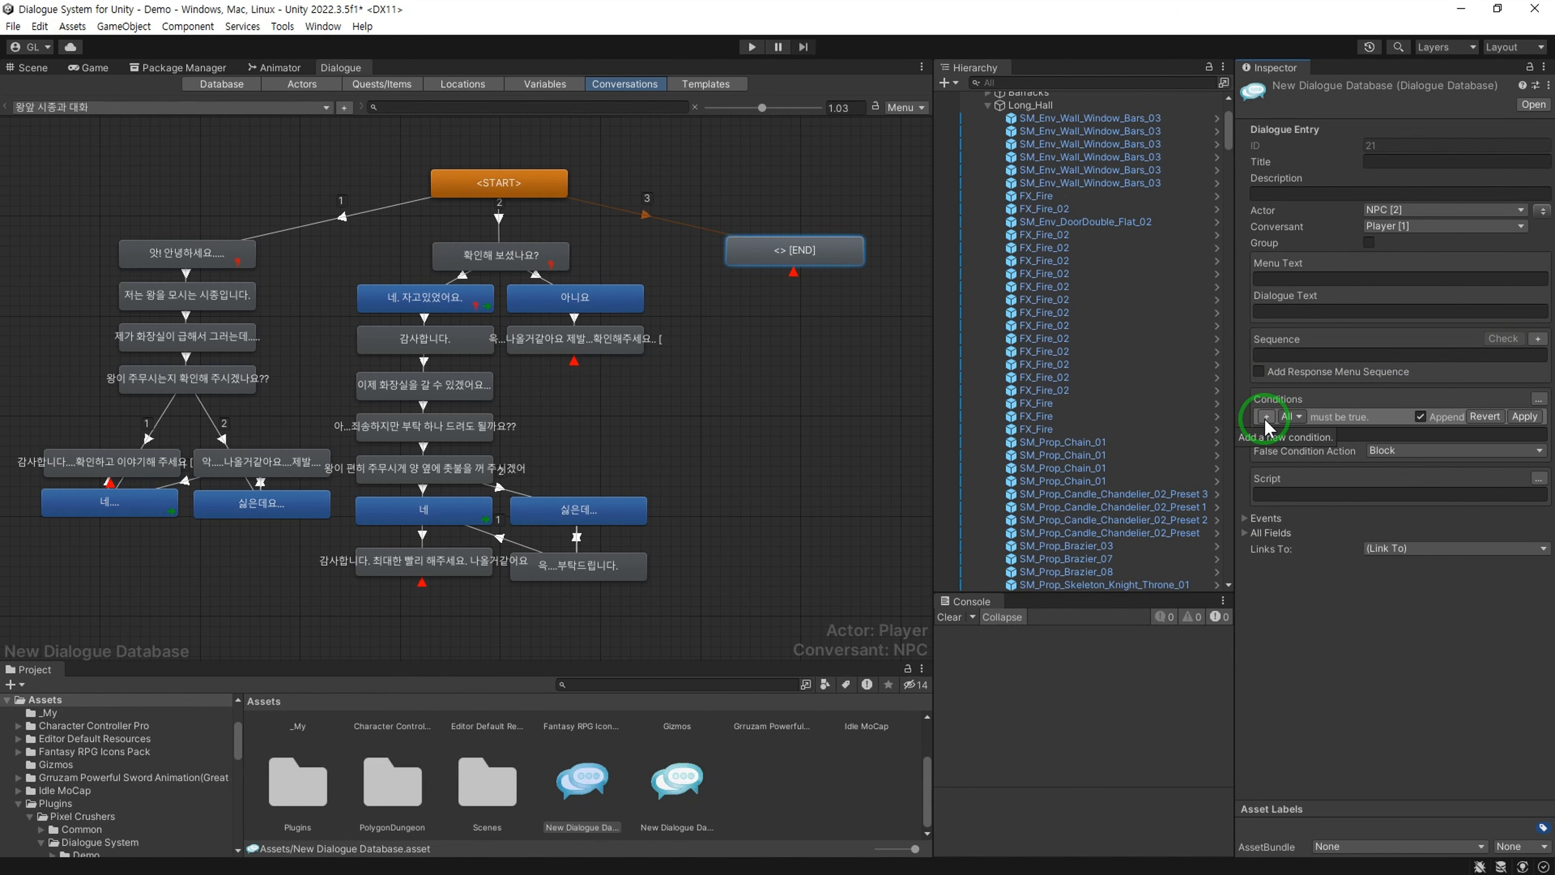
pyautogui.click(1266, 417)
pyautogui.click(1379, 417)
pyautogui.click(1385, 453)
pyautogui.click(1490, 417)
pyautogui.click(1491, 455)
# Step: Set the new node's dialogue text to "촛불은 끄셨나요?"
pyautogui.moveTo(791, 362); pyautogui.dragTo(634, 270, button='middle')
pyautogui.click(1292, 311)
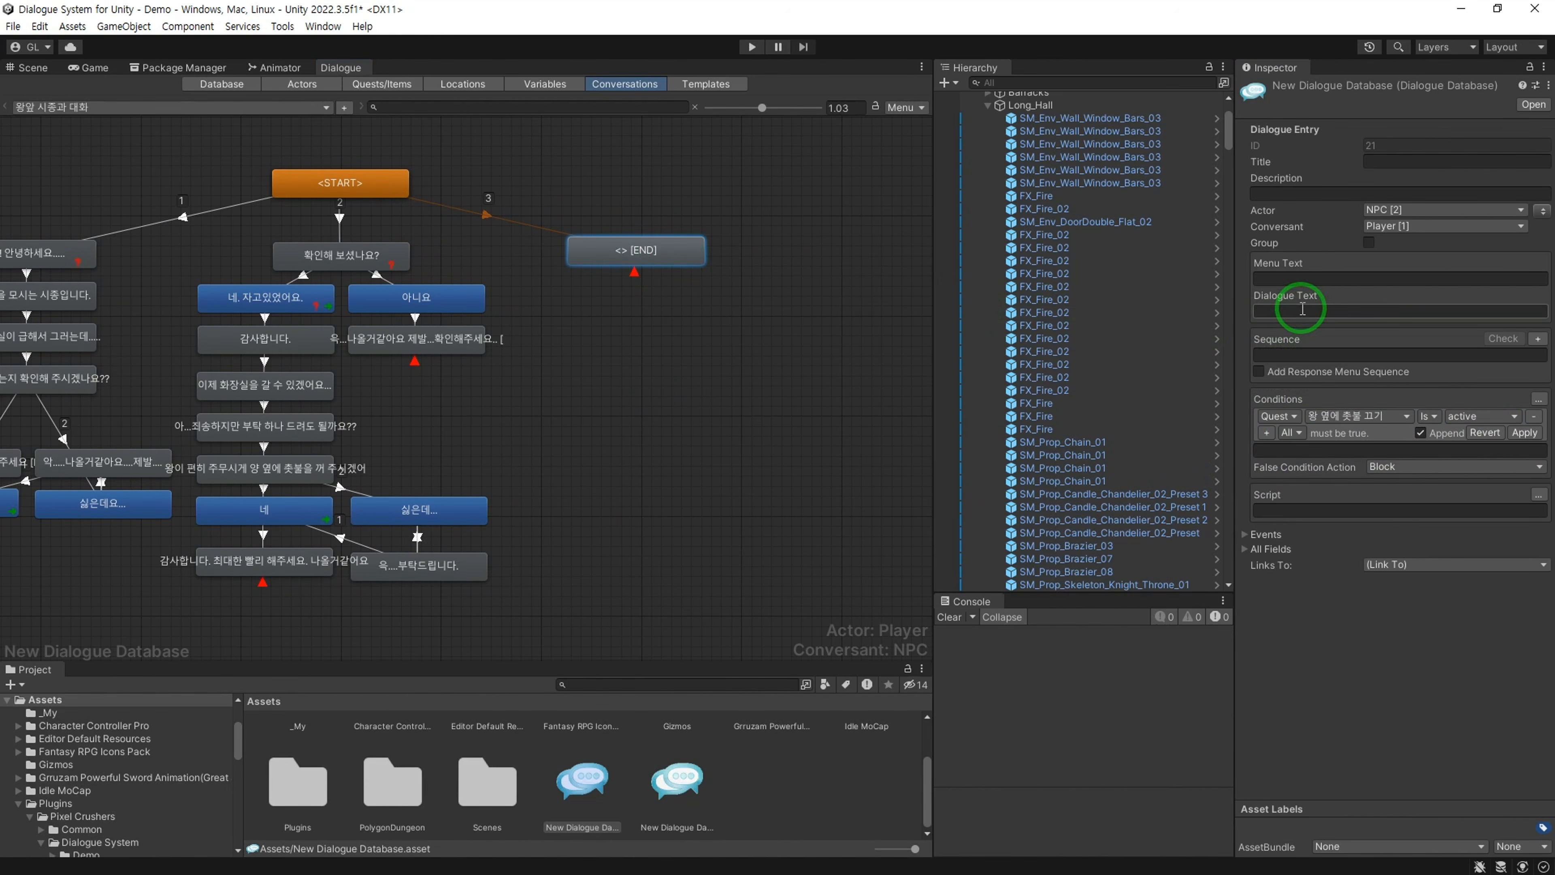
pyautogui.write('촛불의')
pyautogui.write(' 끄셨나요?')
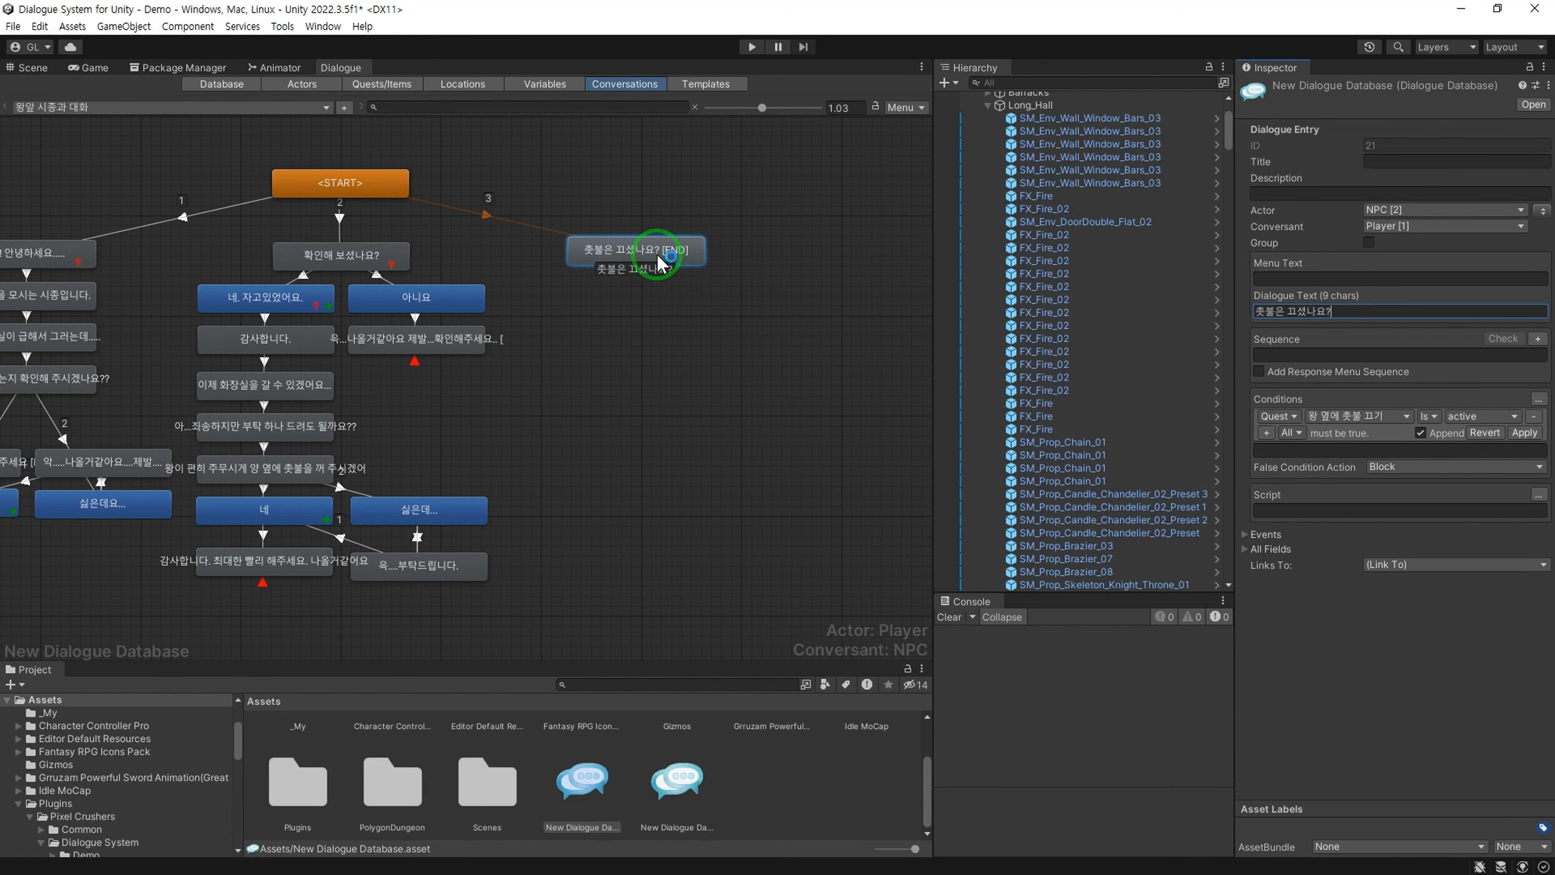
# Step: Move the "촛불은 끄셨나요?" node further right and create two child nodes side by side beneath it
pyautogui.moveTo(658, 255); pyautogui.dragTo(741, 256)
pyautogui.rightClick(743, 257)
pyautogui.click(764, 266)
pyautogui.moveTo(710, 309); pyautogui.dragTo(612, 311)
pyautogui.rightClick(733, 251)
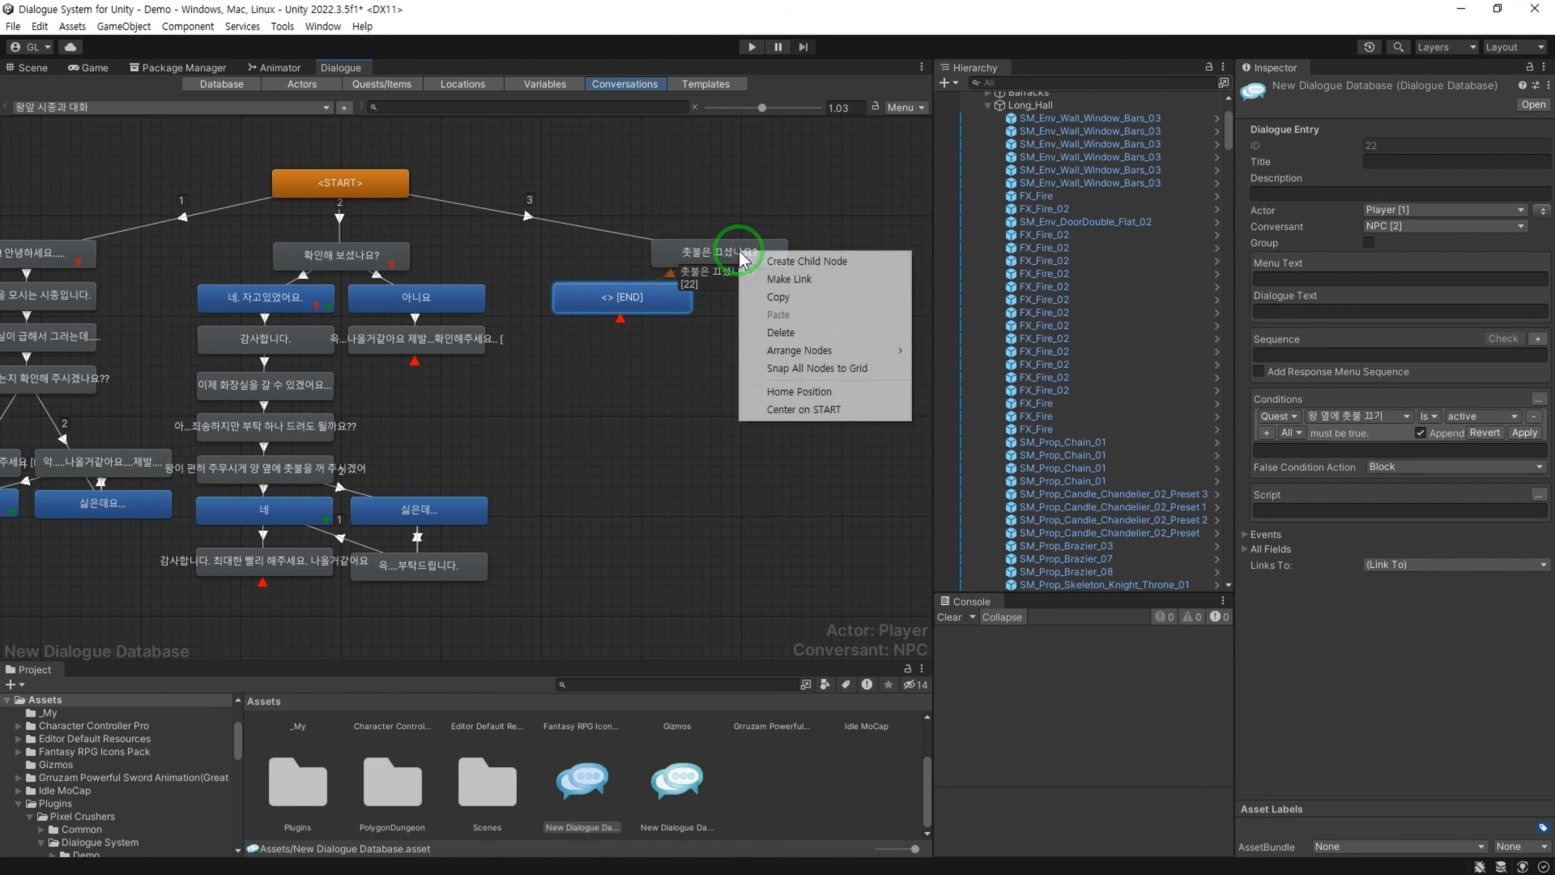
pyautogui.click(759, 262)
pyautogui.click(833, 305)
# Step: Set the right child node's dialogue text to "아니요" and the left child node's to "네"
pyautogui.click(1317, 312)
pyautogui.write('ㅇㅏ니요')
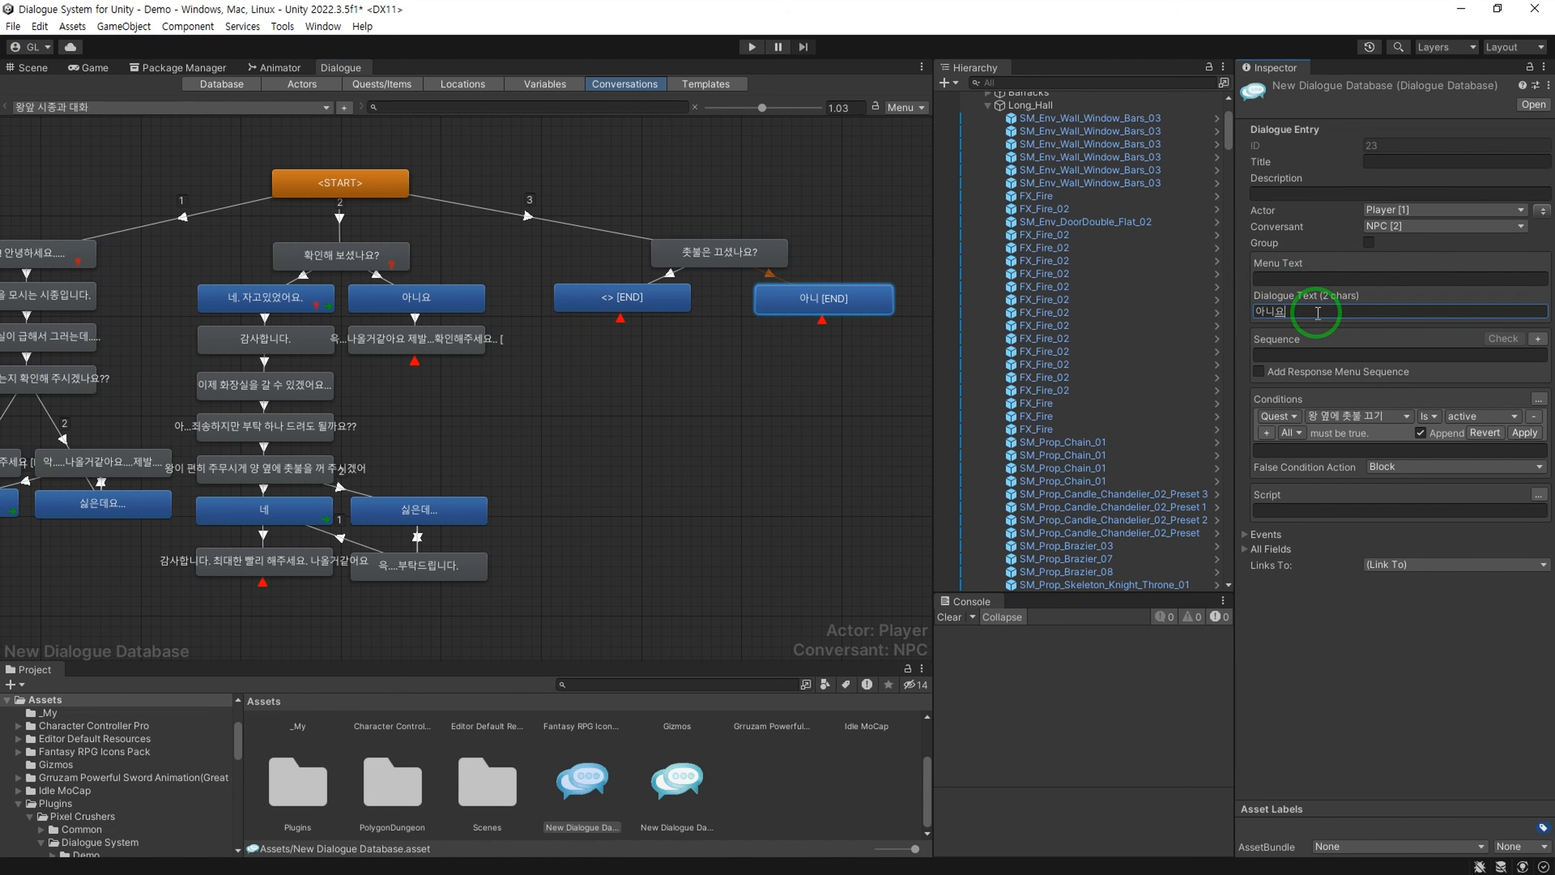
pyautogui.click(622, 297)
pyautogui.click(1346, 312)
pyautogui.write('네')
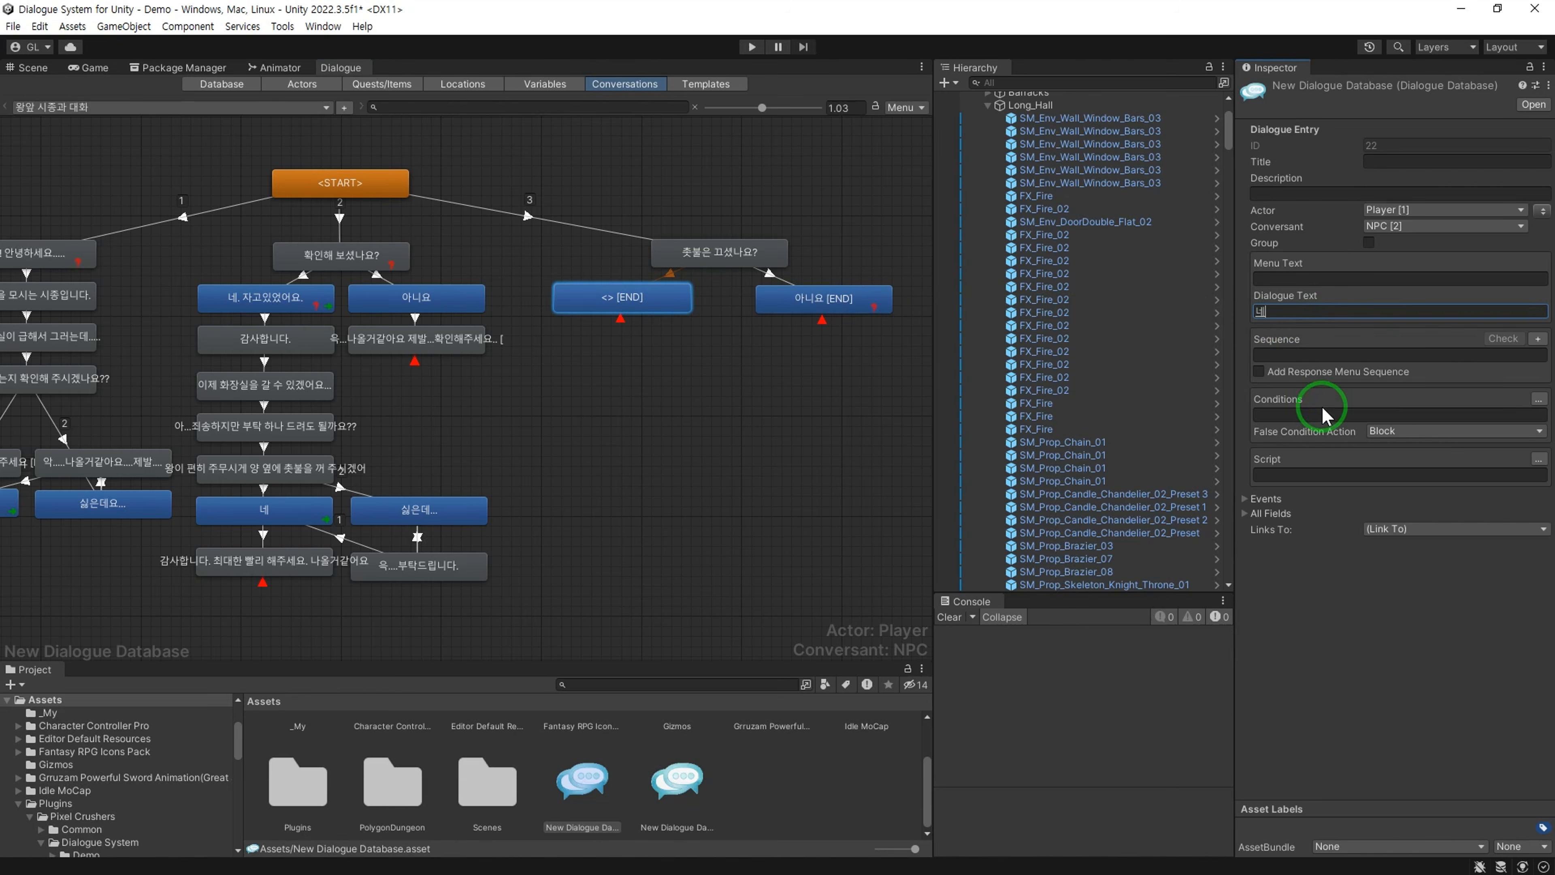
# Step: Add and apply a condition on the new "네" node requiring the variable off to be Greater Equal 2
pyautogui.click(1538, 399)
pyautogui.click(1268, 418)
pyautogui.click(1273, 417)
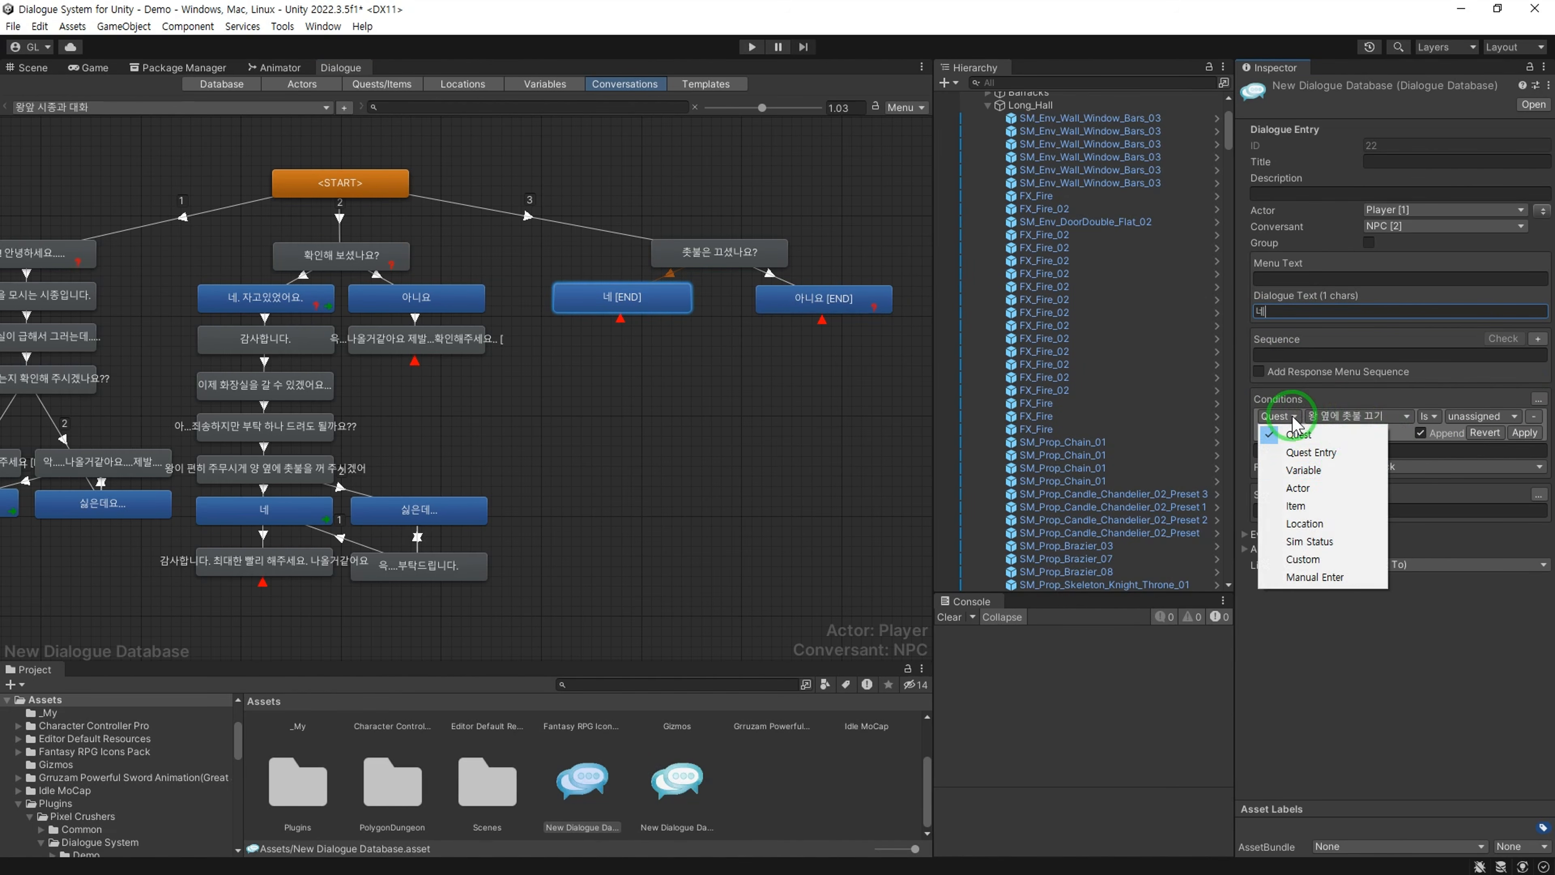
pyautogui.click(1340, 469)
pyautogui.click(1367, 418)
pyautogui.click(1368, 469)
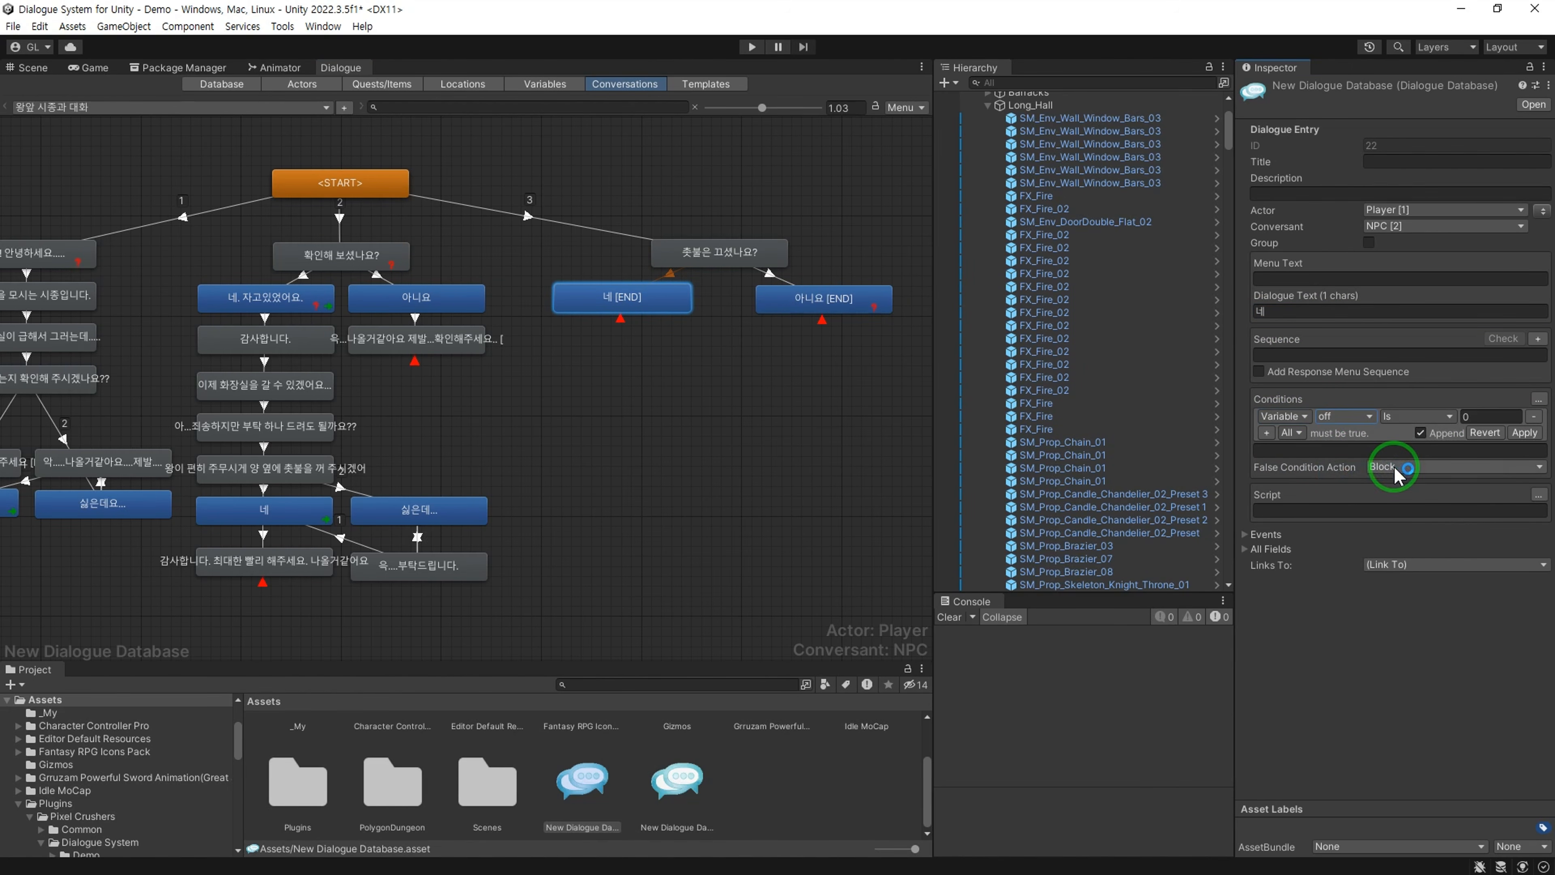
pyautogui.moveTo(1470, 417); pyautogui.dragTo(1431, 416)
pyautogui.write('2')
pyautogui.click(1417, 417)
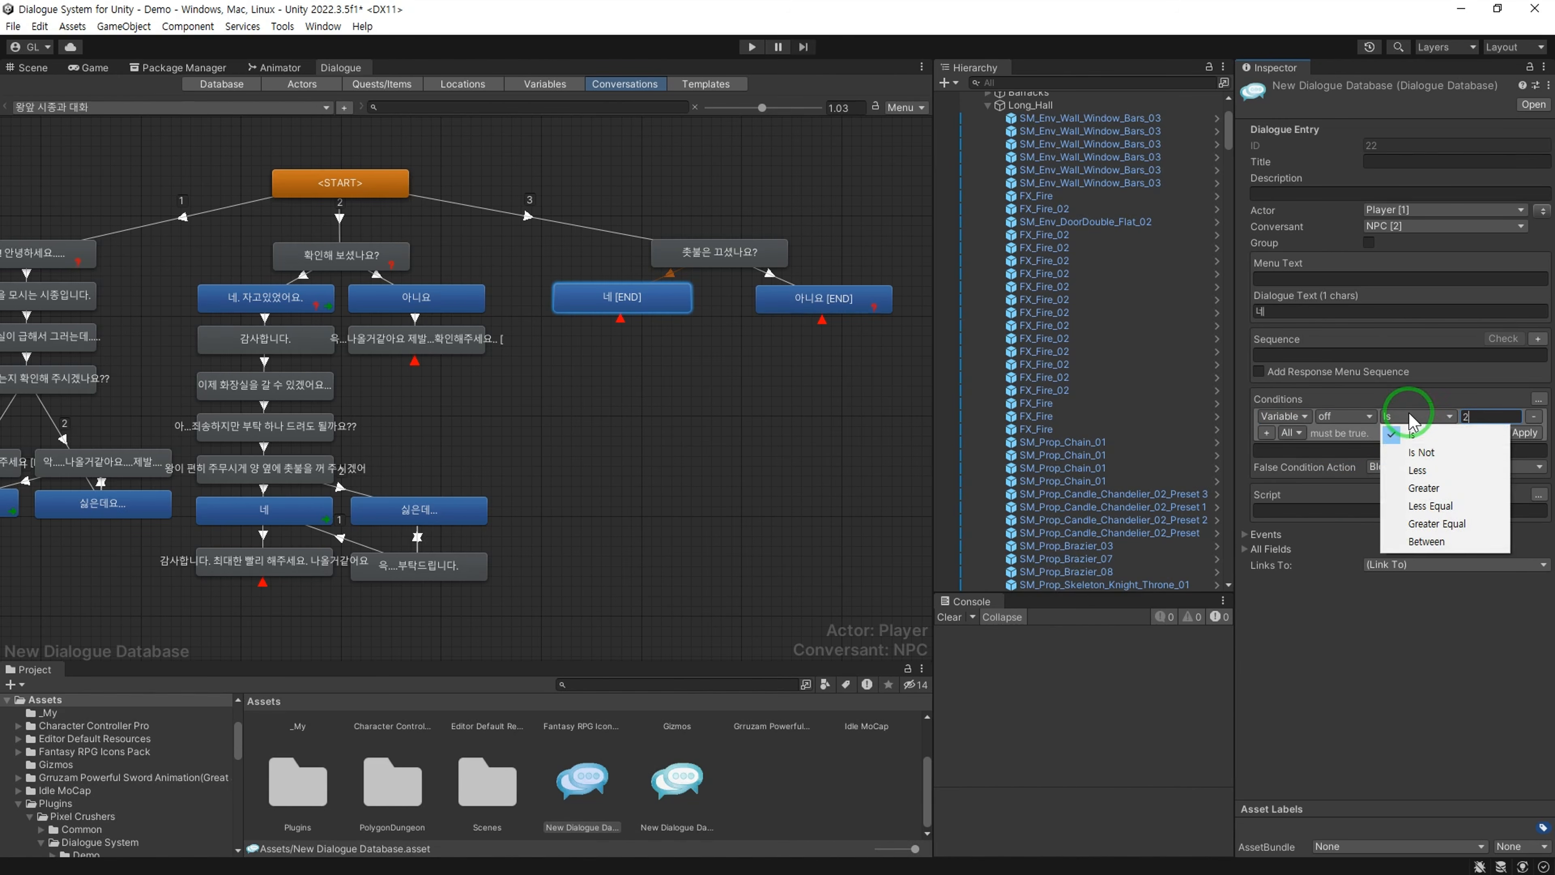
pyautogui.click(1463, 524)
pyautogui.click(1524, 433)
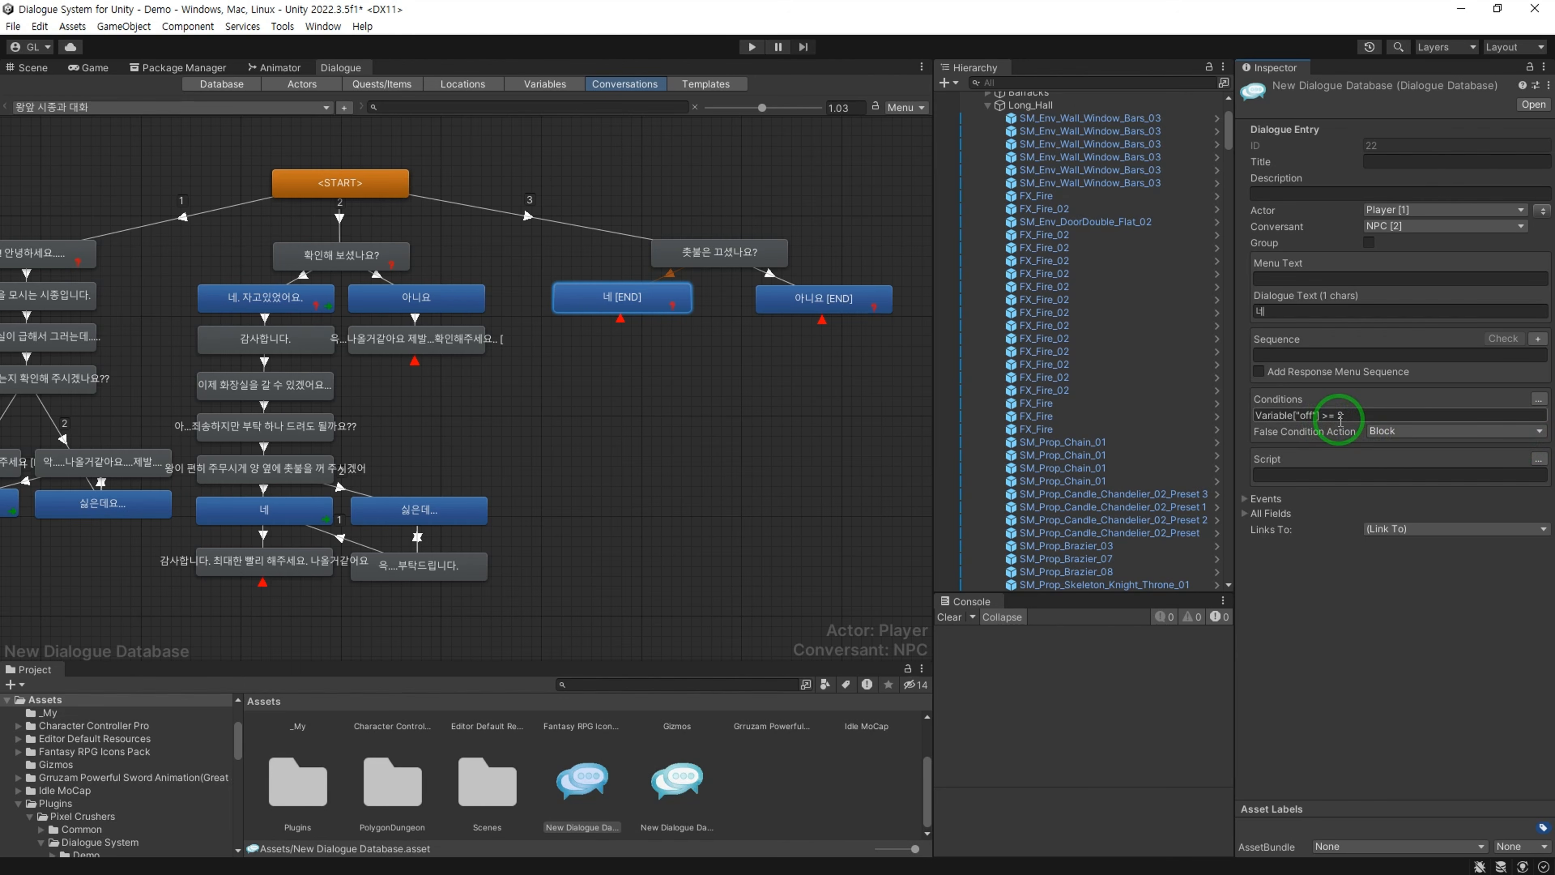
# Step: Add and apply a script alert reading "촛불 끄기 완료!" on the new "네" node
pyautogui.click(1535, 459)
pyautogui.click(1266, 478)
pyautogui.click(1312, 475)
pyautogui.click(1328, 619)
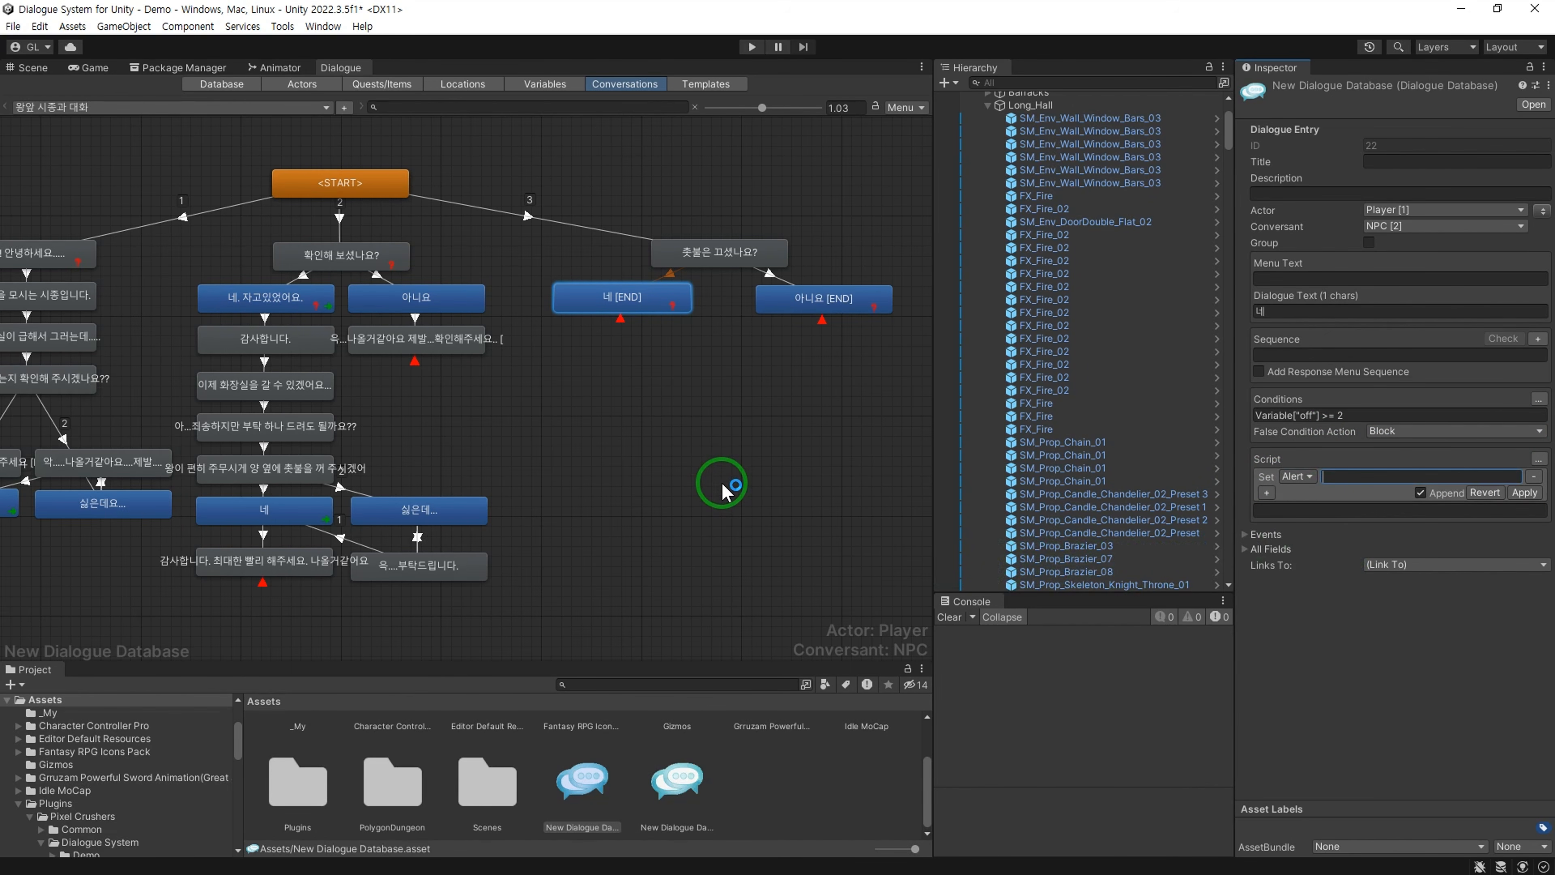
pyautogui.click(1524, 494)
# Step: Append a script action to the new "네" node that sets the quest "왕 옆에 촛불 끄기" to success
pyautogui.click(1535, 460)
pyautogui.click(1269, 477)
pyautogui.click(1316, 477)
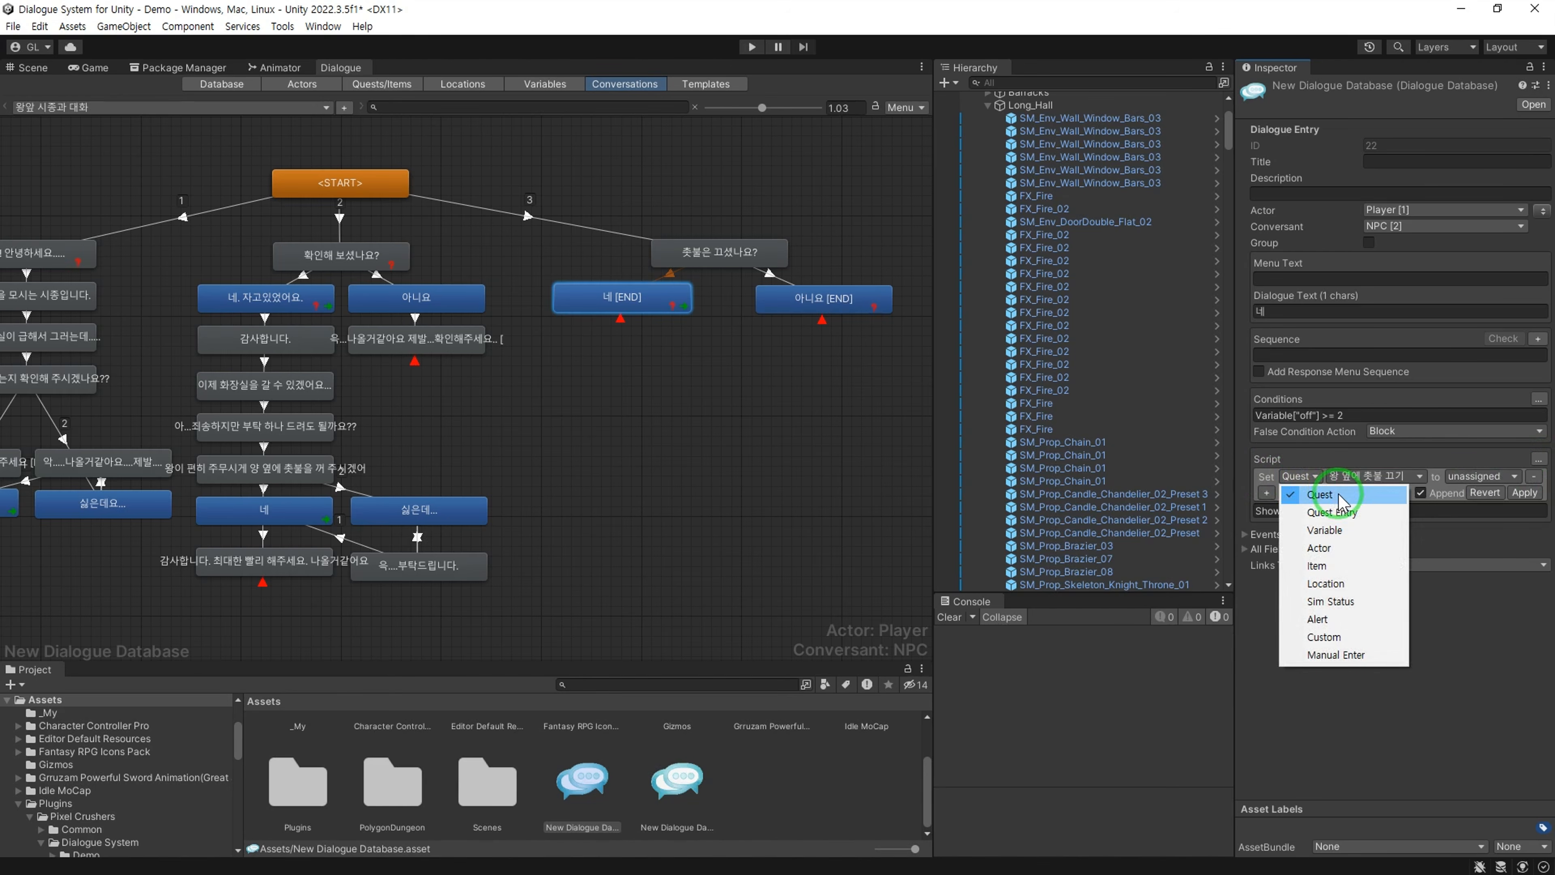
pyautogui.click(1292, 490)
pyautogui.click(1482, 475)
pyautogui.click(1492, 505)
pyautogui.click(1524, 493)
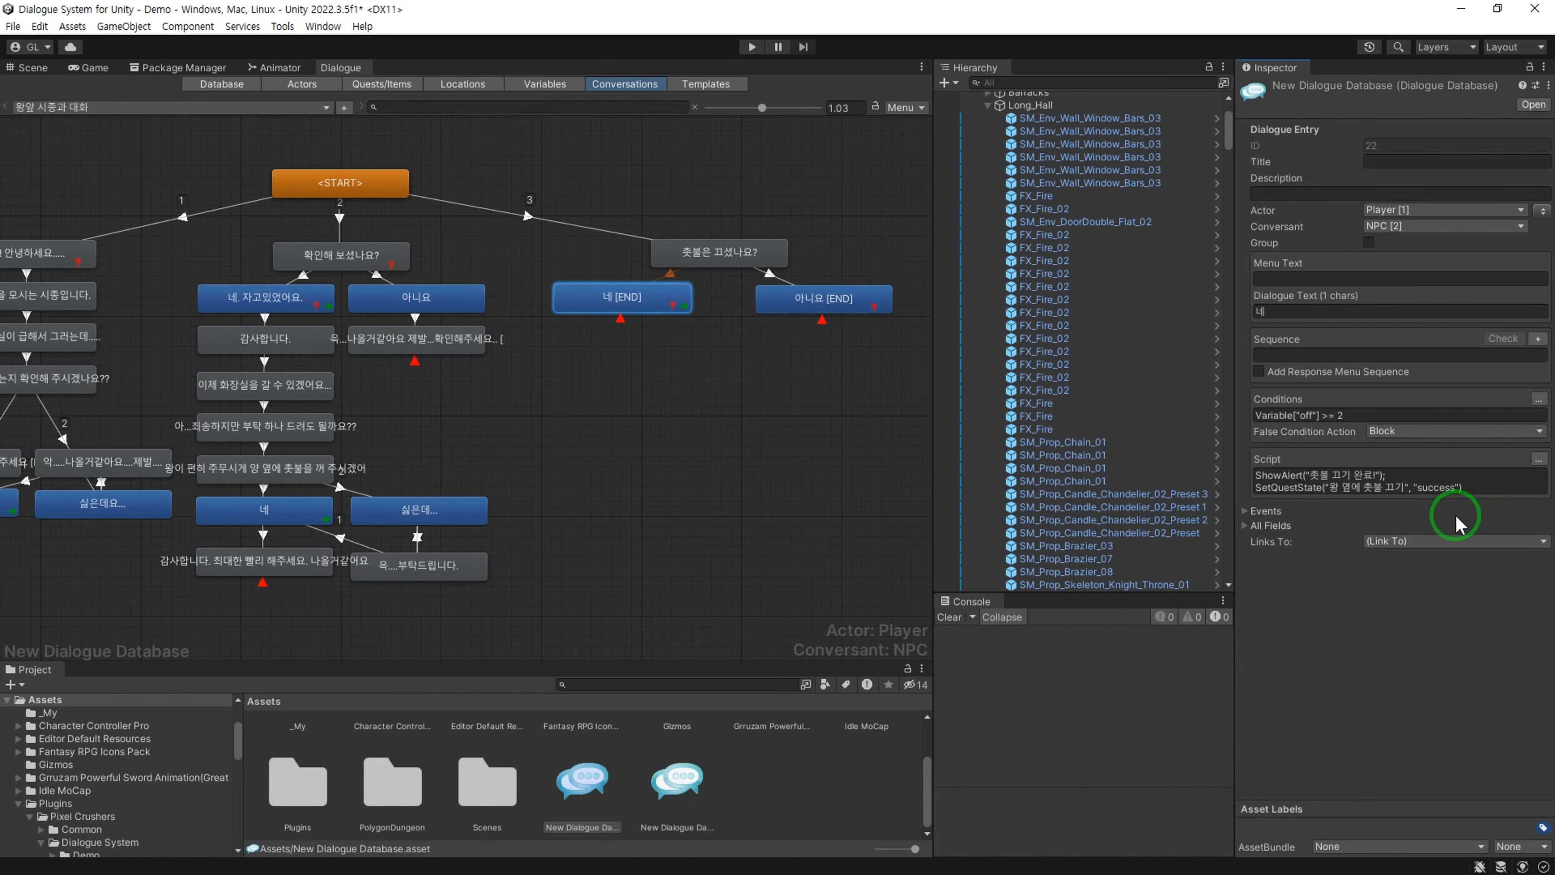
# Step: Create a child node under the new "네" node with the two-line dialogue text "감사합니다" and "드디어 화장실을 갈 수 있겠네요."
pyautogui.rightClick(624, 304)
pyautogui.click(649, 313)
pyautogui.write('감사합니다 드디어 화장실을 갈 수 있겠네요.')
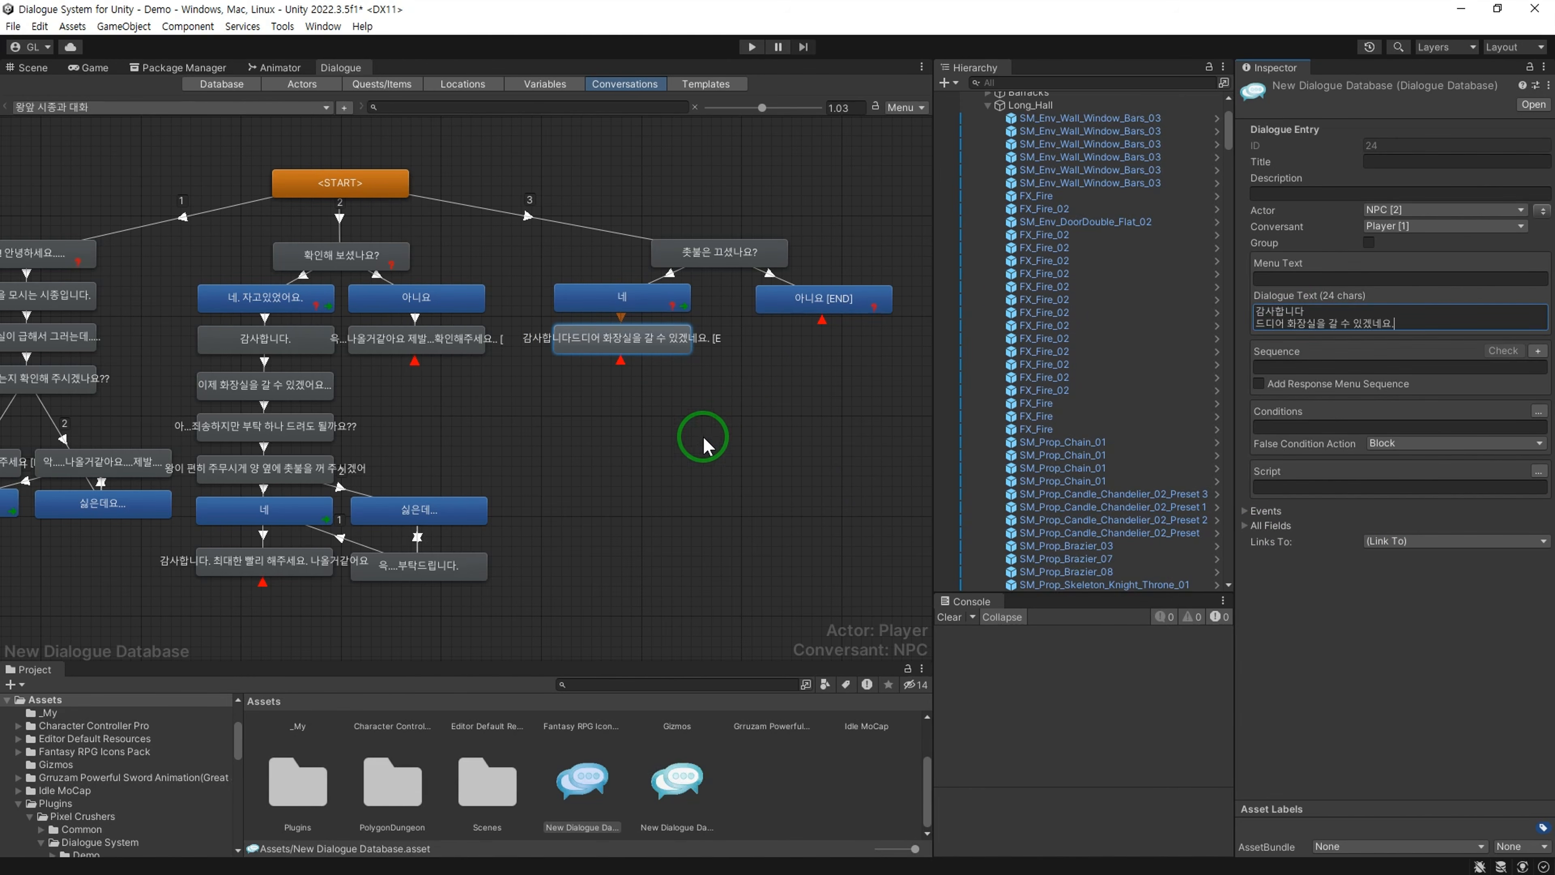
# Step: Create a child node under the new "아니요" node with the dialogue text "ㅠㅠ 제발....."
pyautogui.rightClick(842, 305)
pyautogui.click(864, 313)
pyautogui.click(696, 540)
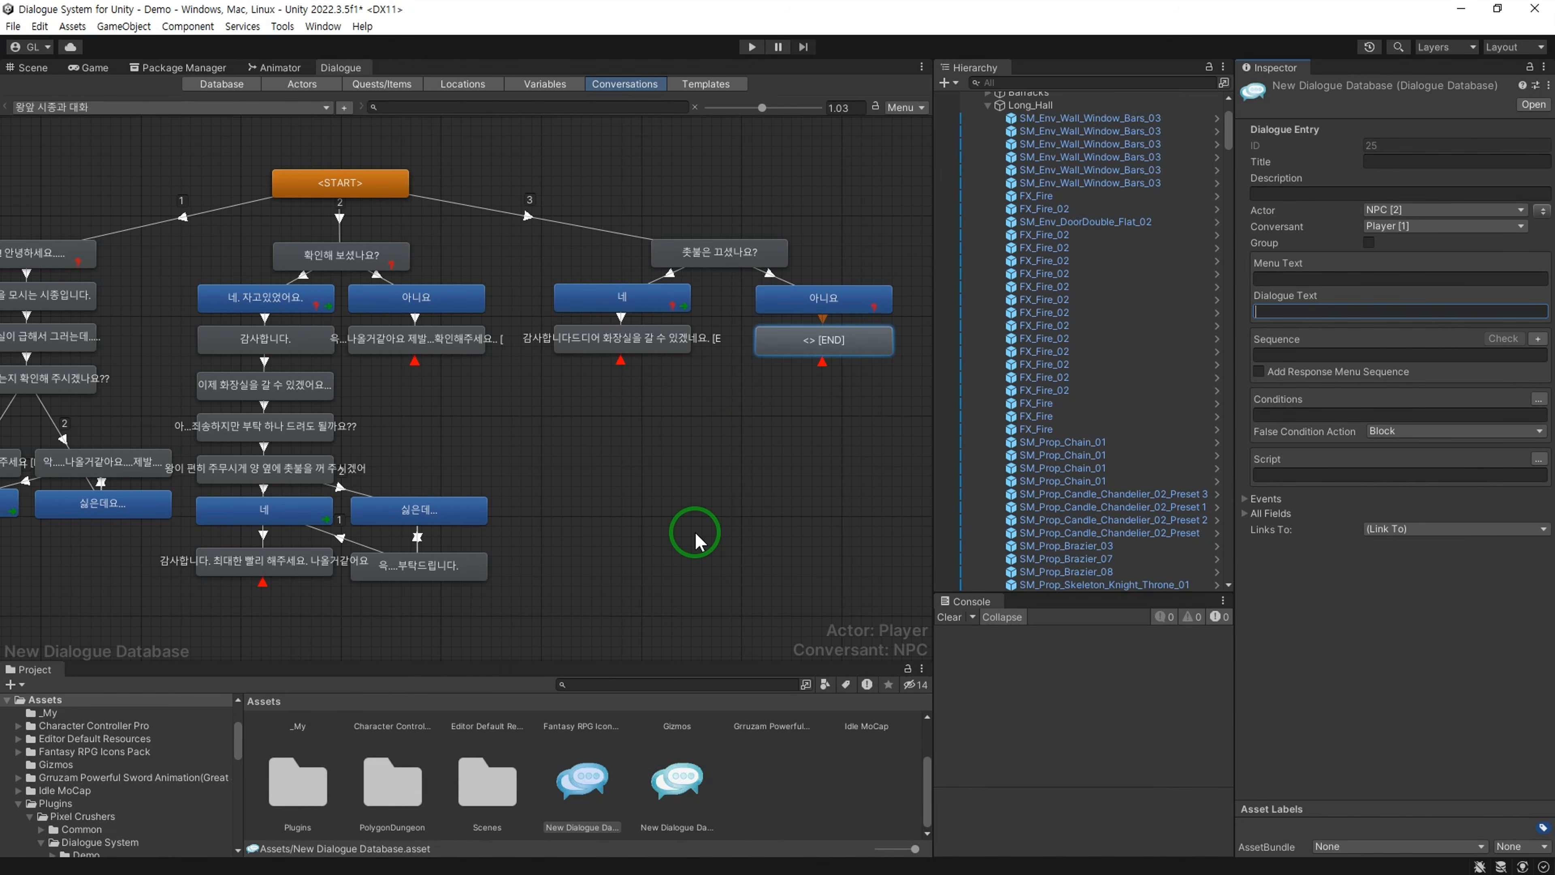
pyautogui.write('ㅠㅠ 제발.....')
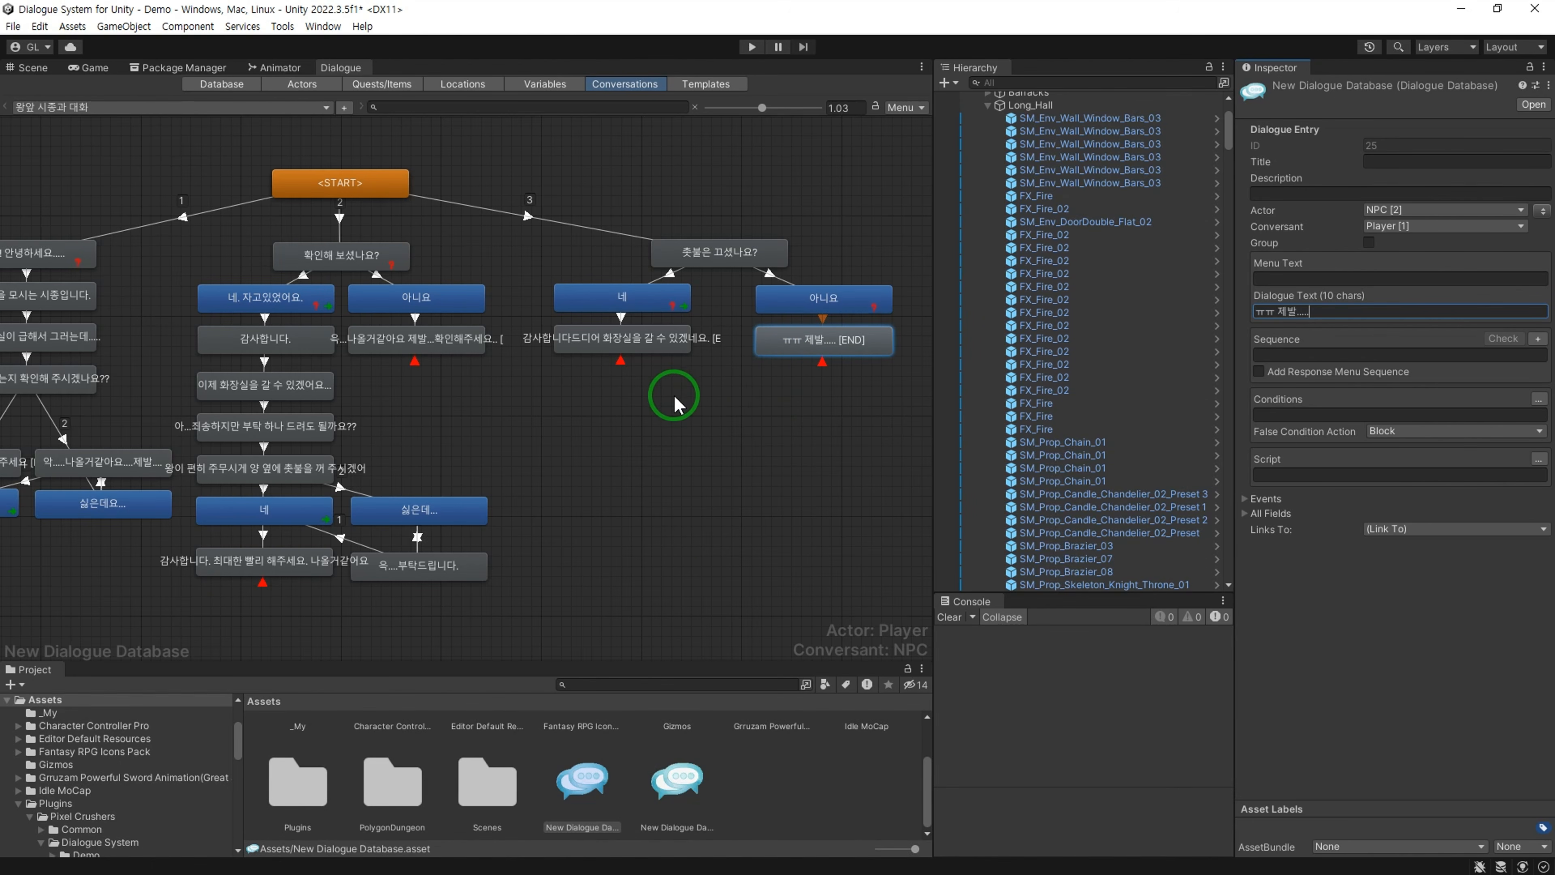
# Step: Check the nodes of the candle branch and delete the misplaced condition from its "아니요" node
pyautogui.click(719, 251)
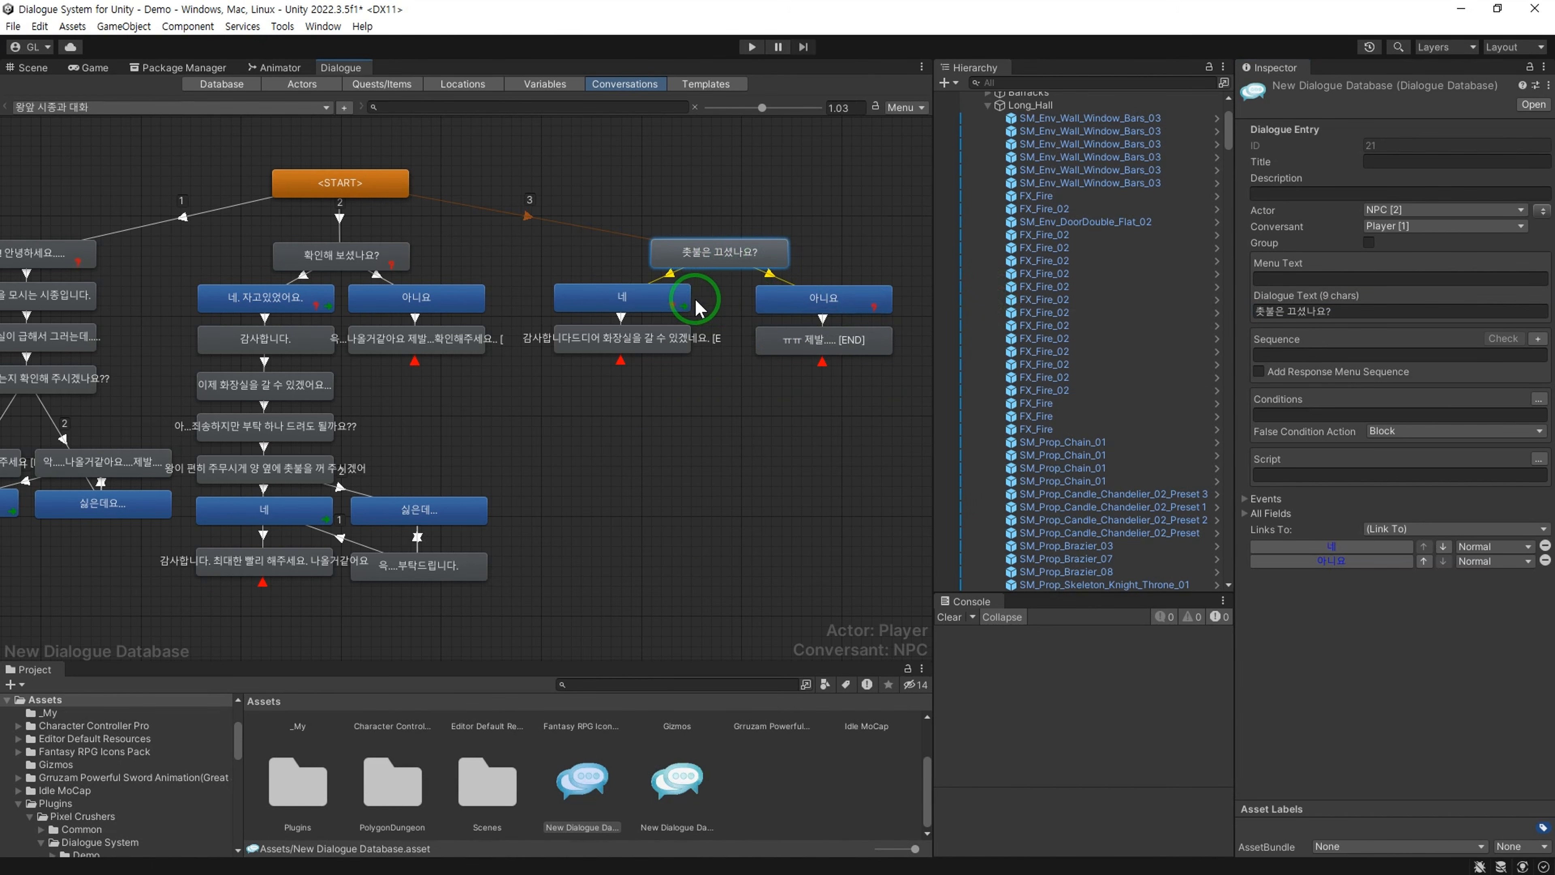
pyautogui.click(682, 297)
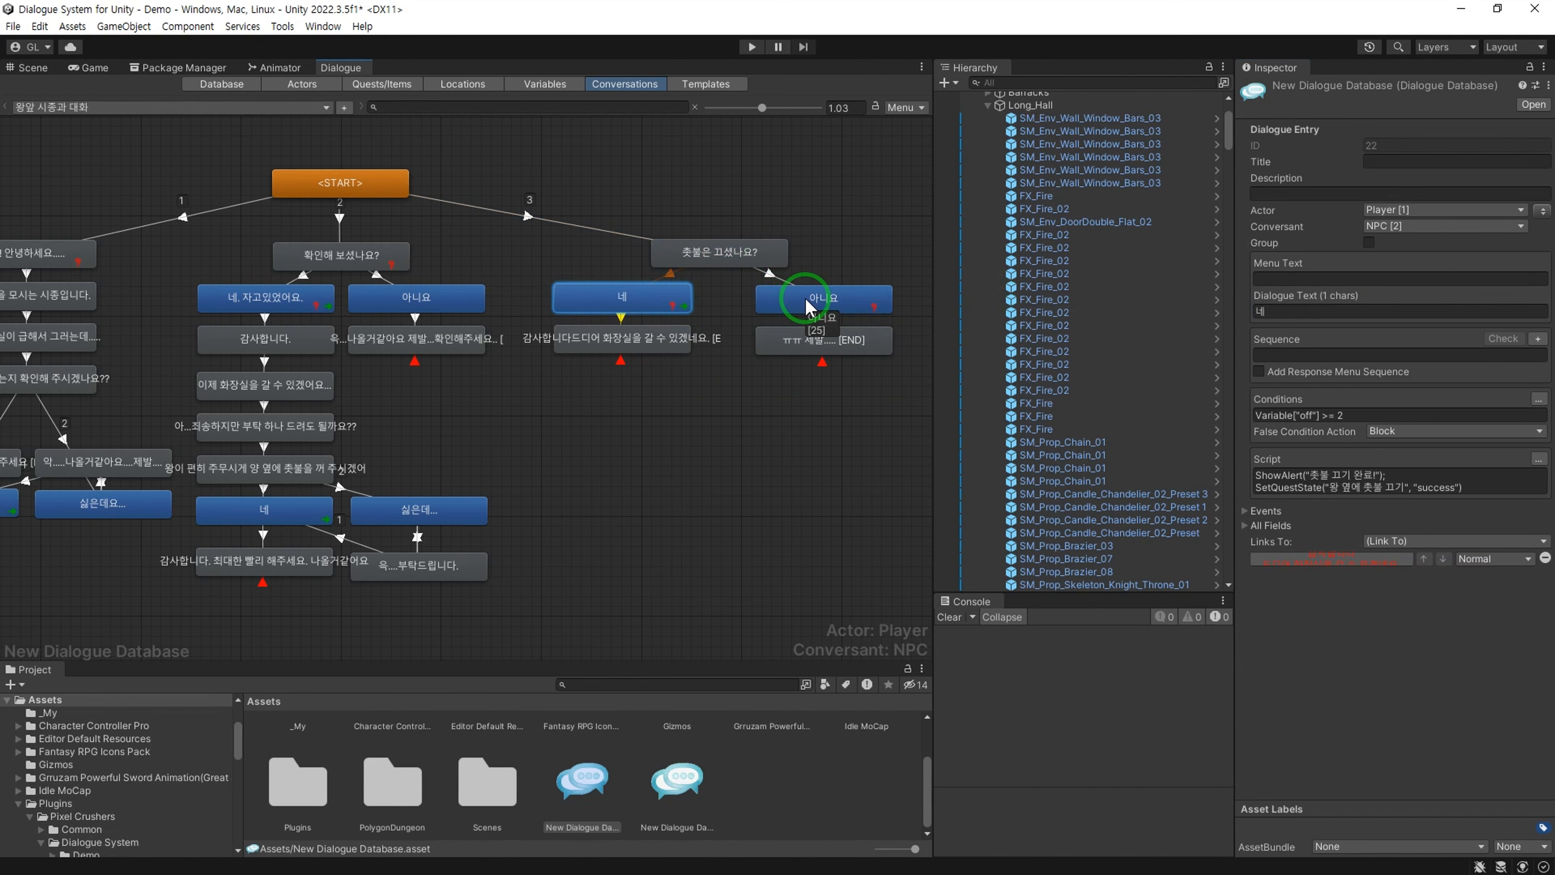
pyautogui.click(1541, 398)
pyautogui.click(1491, 421)
pyautogui.moveTo(1492, 420); pyautogui.dragTo(975, 359)
pyautogui.press('BackSpace')
# Step: Add and apply a condition on the "촛불은 끄셨나요?" node requiring the quest "왕 옆에 촛불 끄기" to be active
pyautogui.click(744, 254)
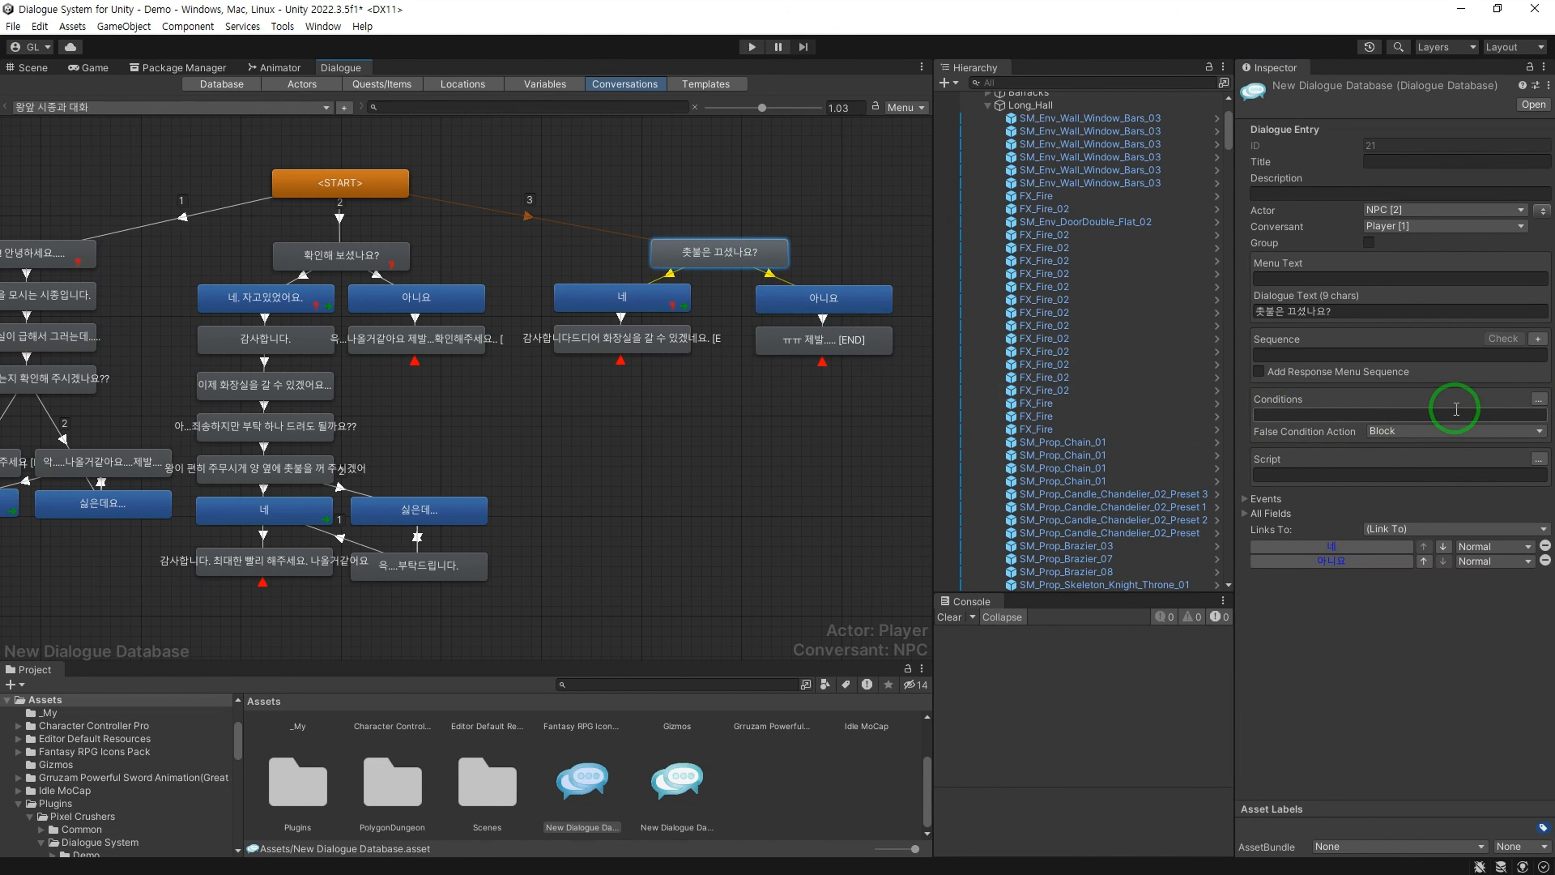
pyautogui.click(1538, 398)
pyautogui.click(1267, 417)
pyautogui.click(1484, 416)
pyautogui.click(1472, 452)
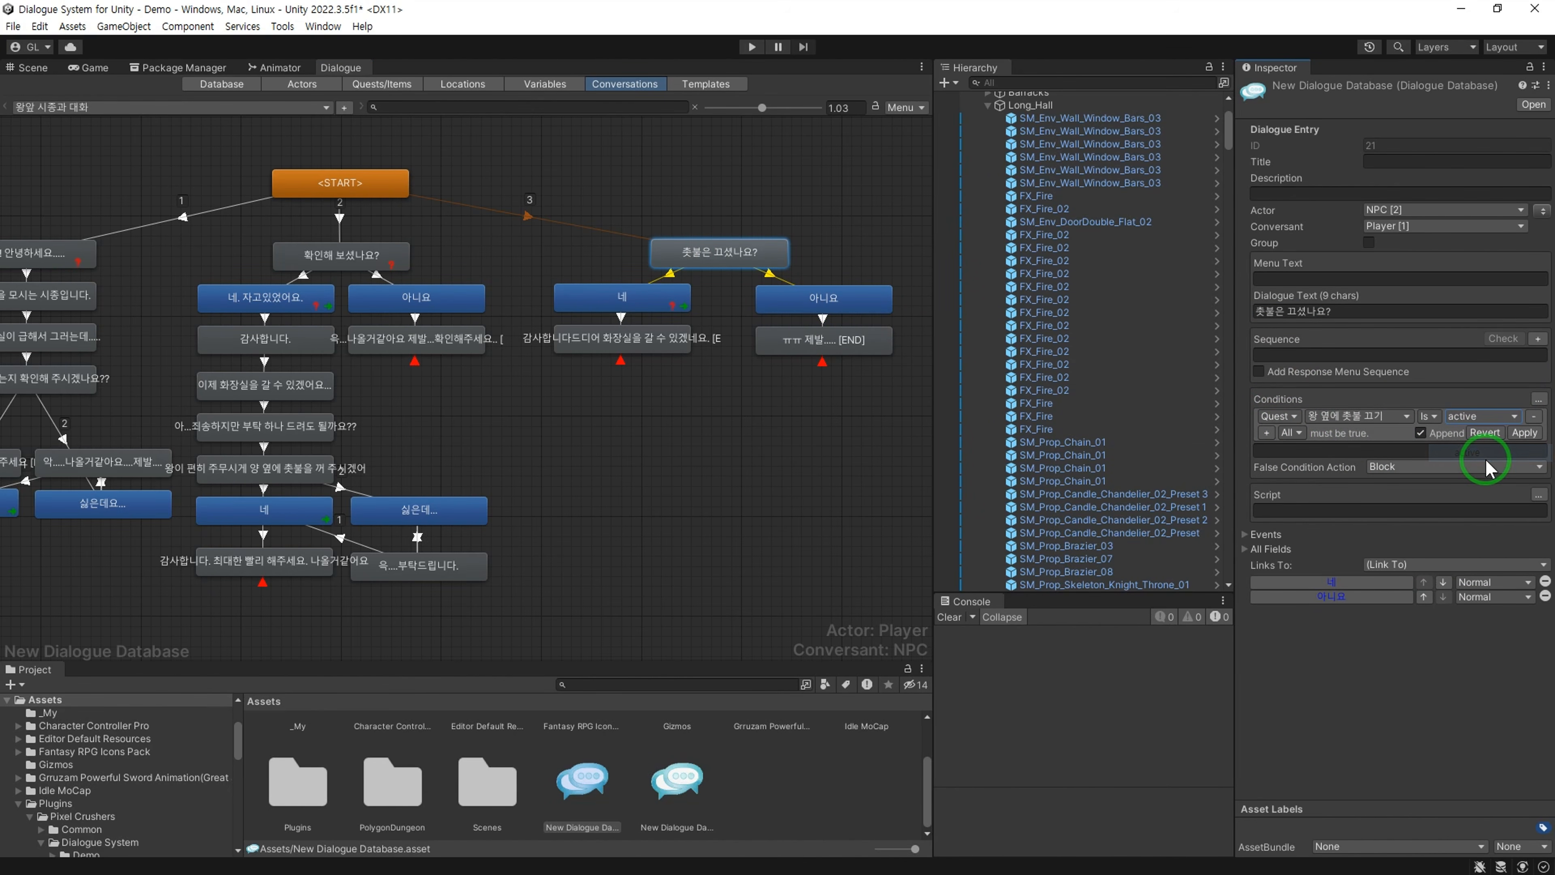
pyautogui.click(1500, 449)
pyautogui.click(636, 306)
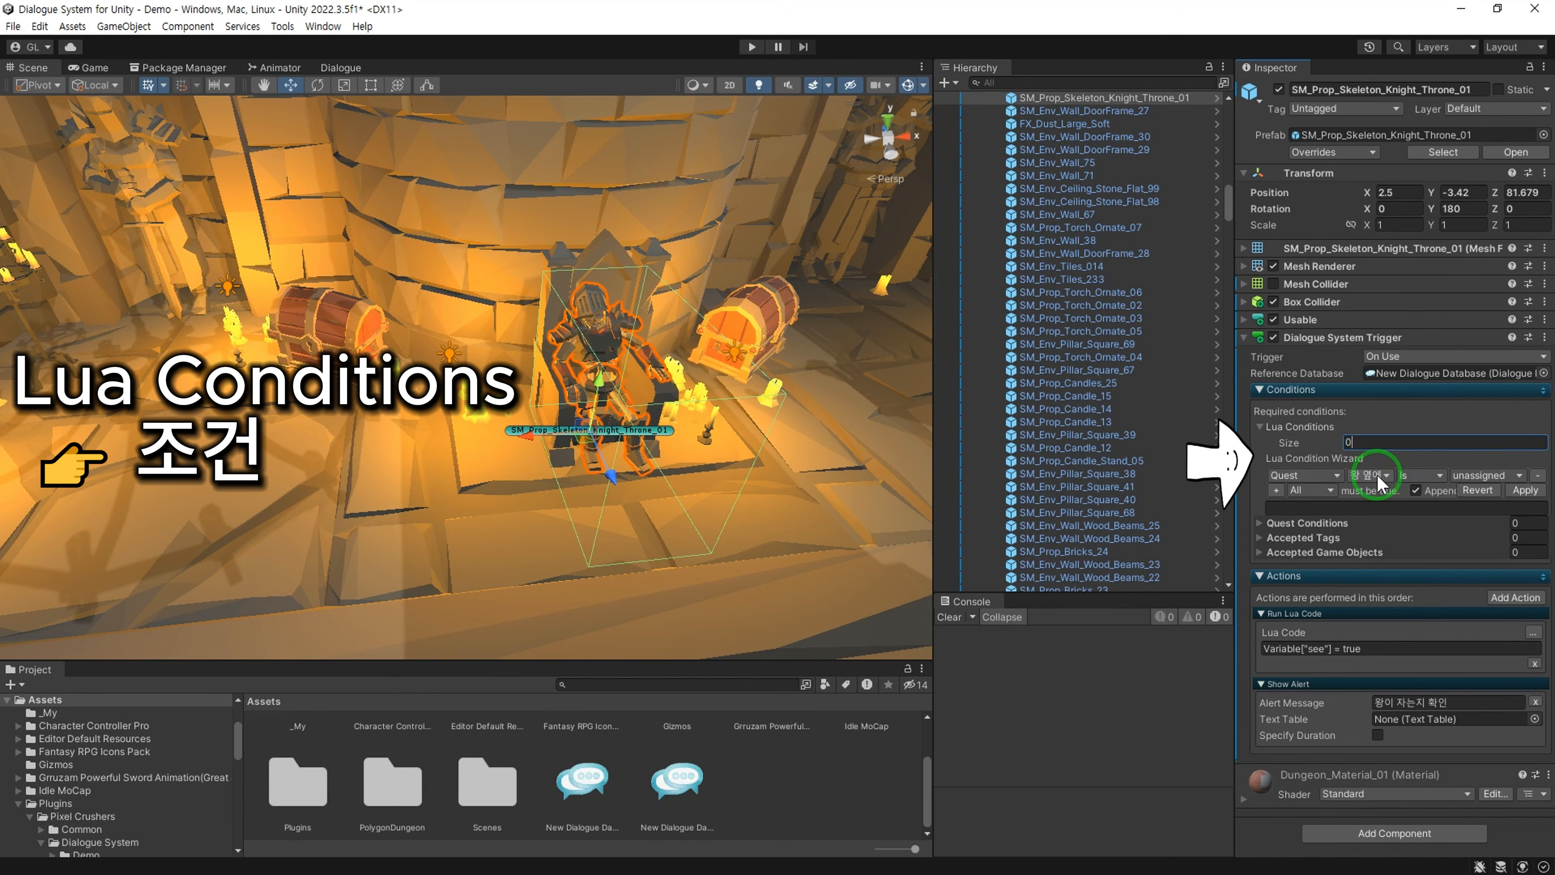
# Step: Apply a Lua condition to the throne's Dialogue System Trigger requiring the quest "왕이 자는지 확인하기" to be active
pyautogui.click(1377, 474)
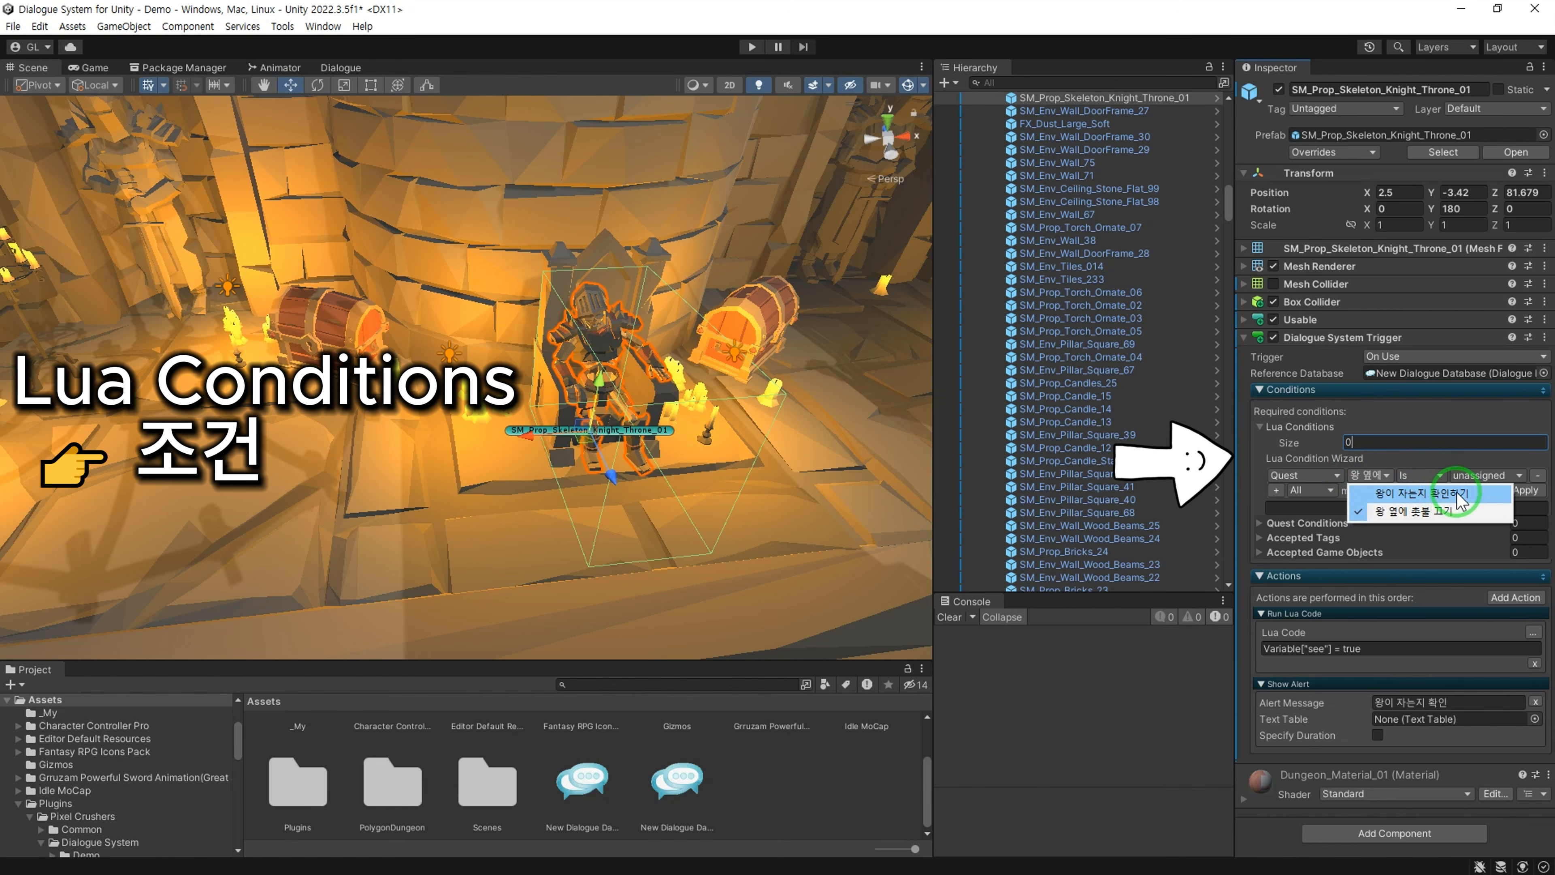
pyautogui.click(1391, 490)
pyautogui.click(1478, 475)
pyautogui.click(1487, 511)
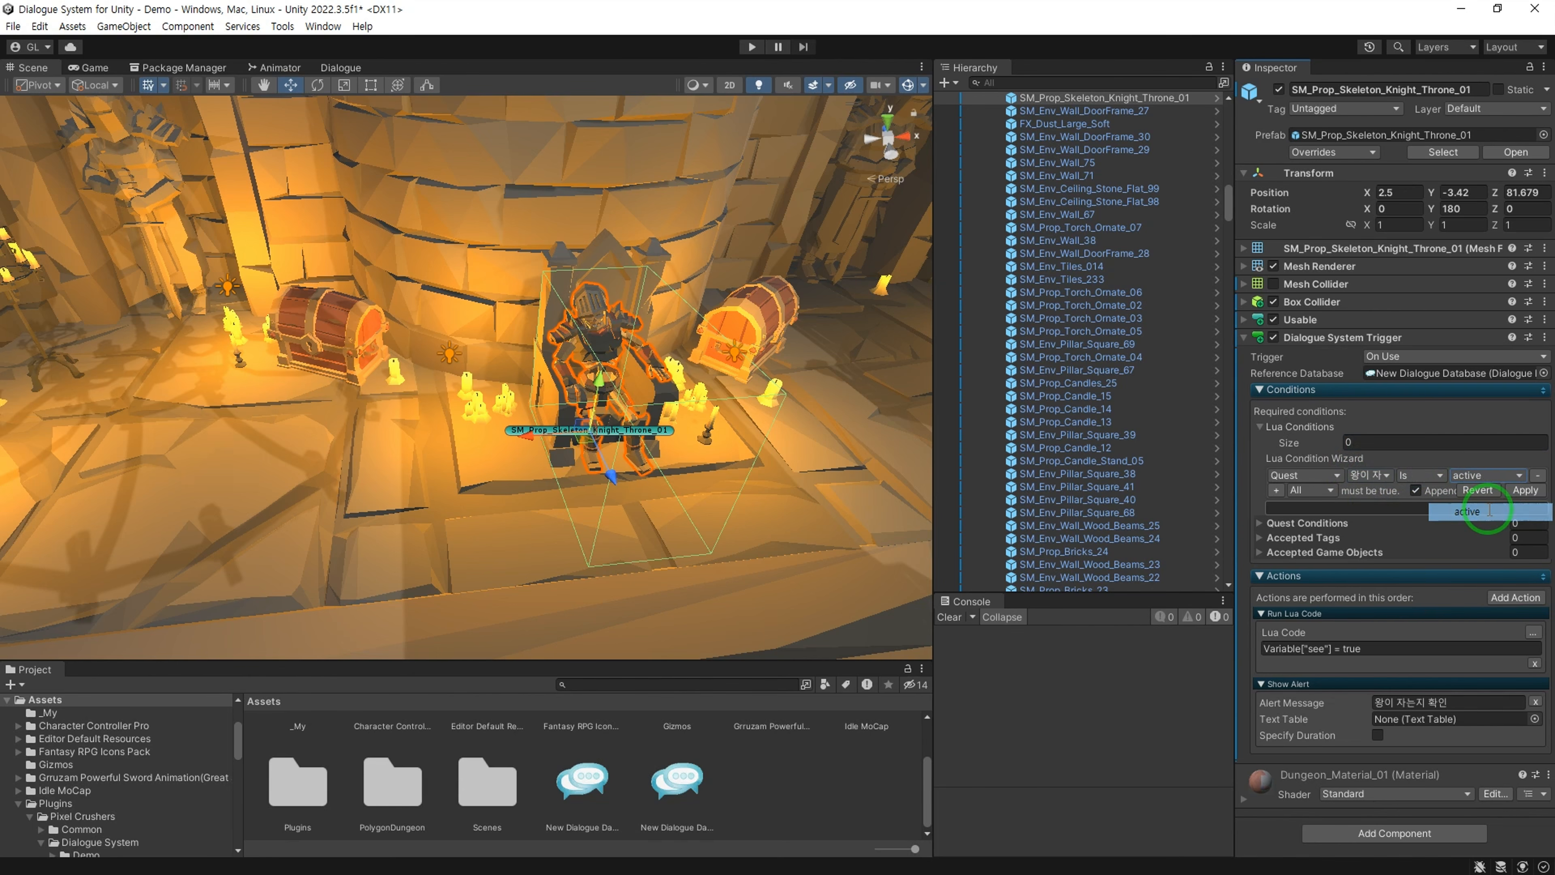
pyautogui.click(1508, 492)
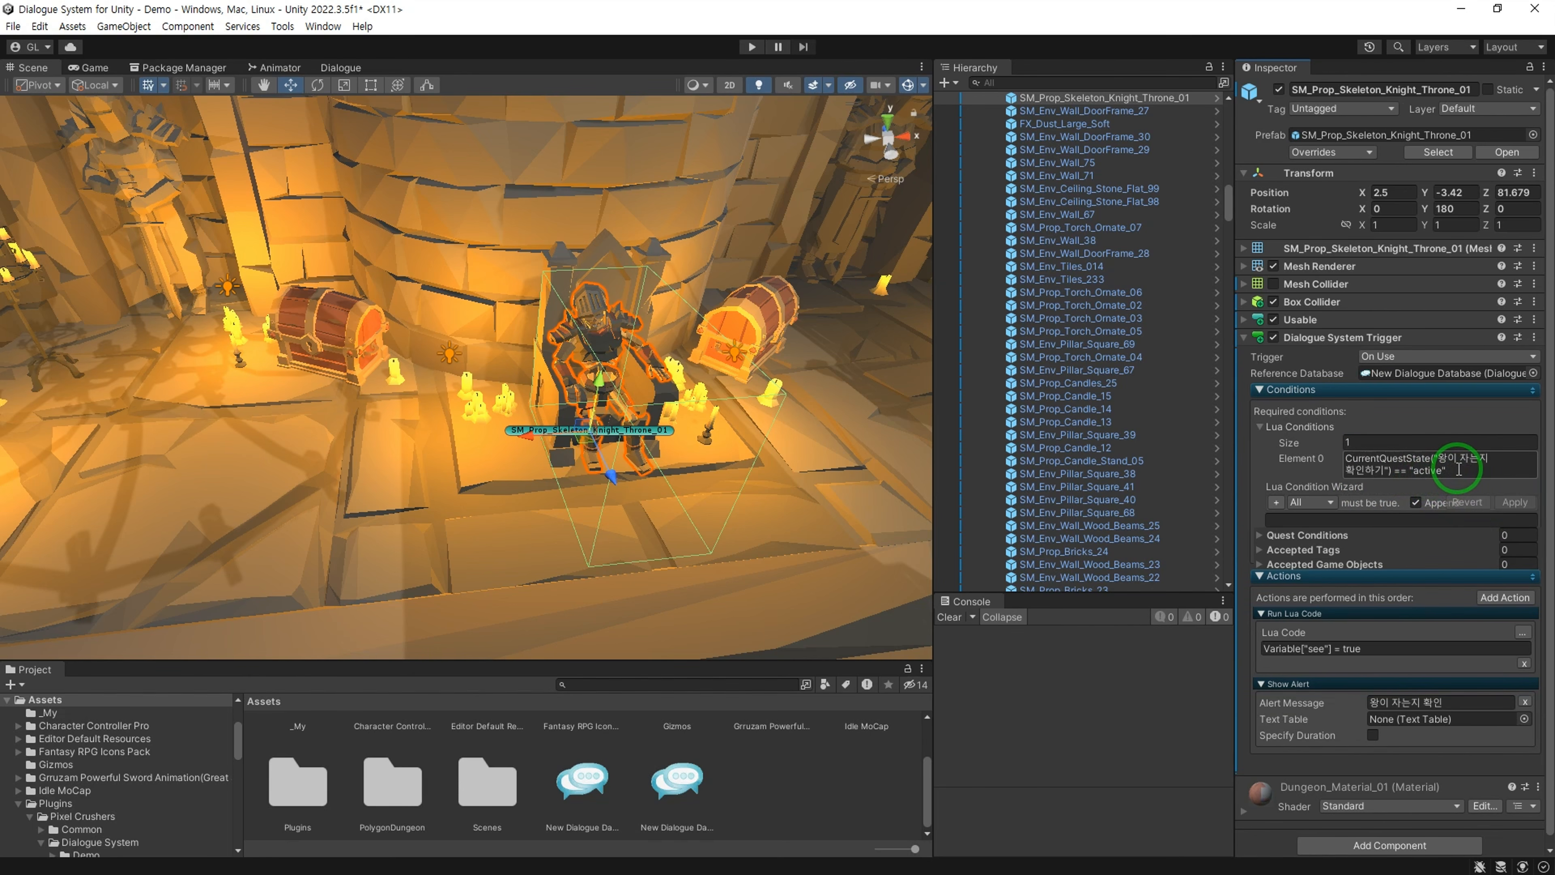
# Step: Add the Usable and Dialogue System Trigger components to Point light 14, beside the left of the throne
pyautogui.click(743, 355)
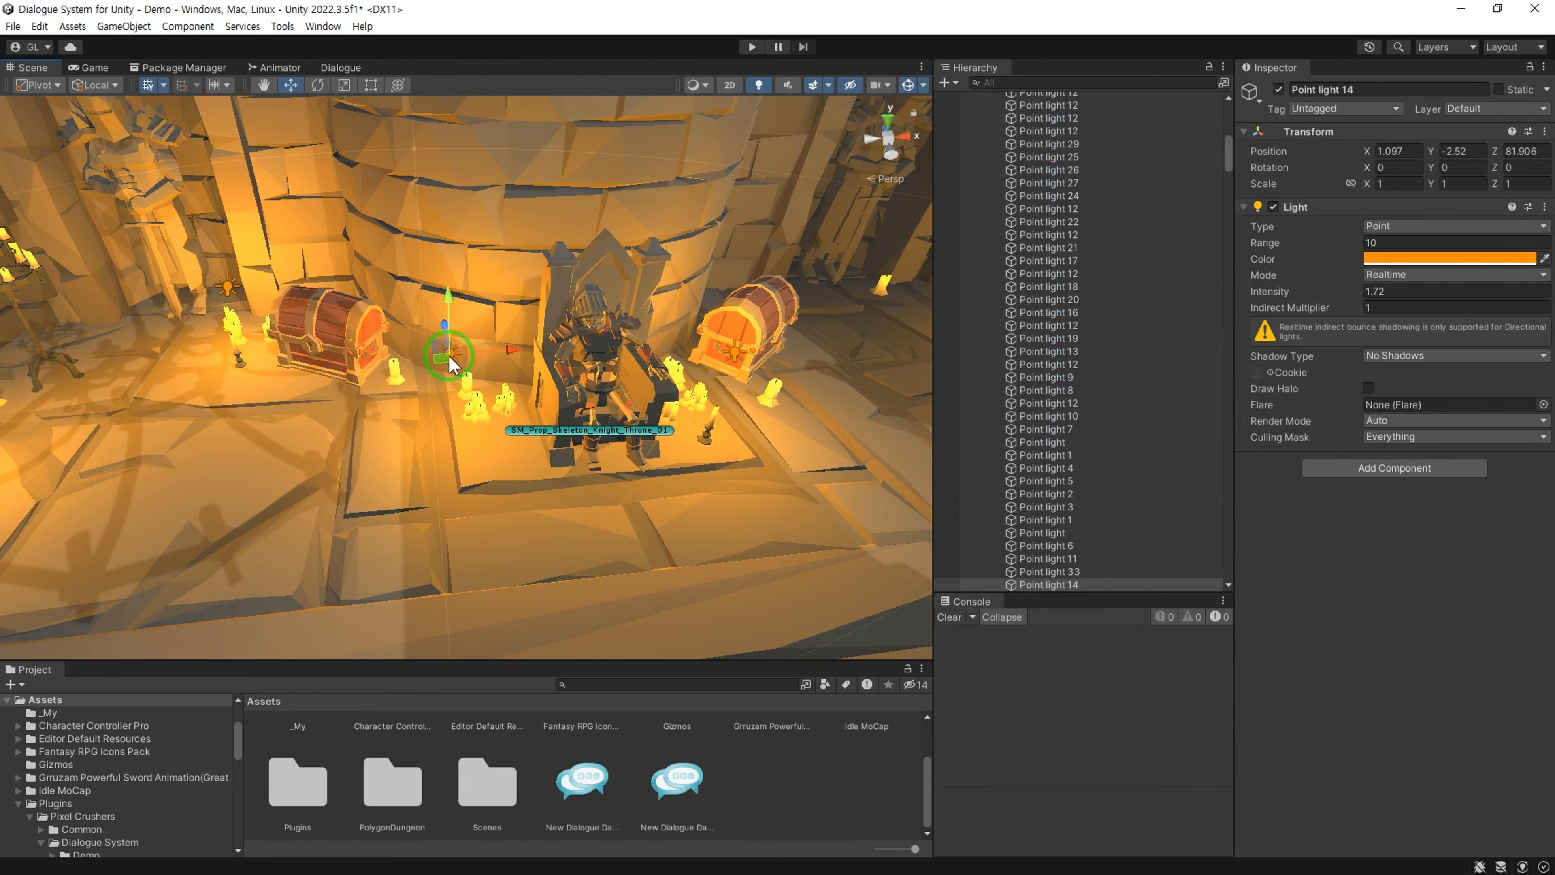
pyautogui.click(448, 353)
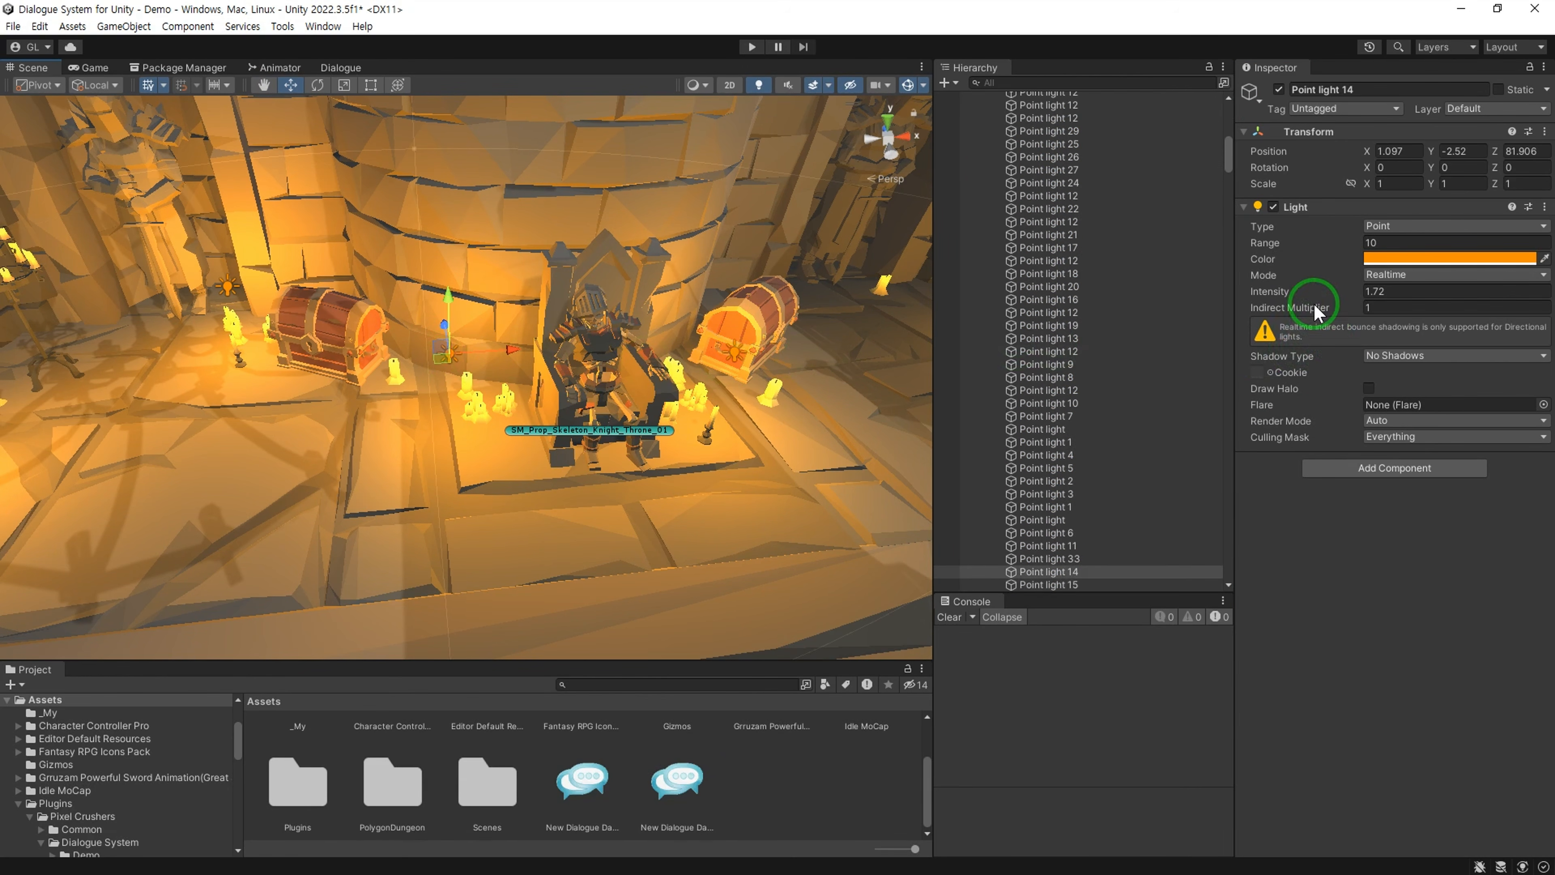
pyautogui.click(1244, 207)
pyautogui.scroll(-5, 1109, 412)
pyautogui.click(1347, 233)
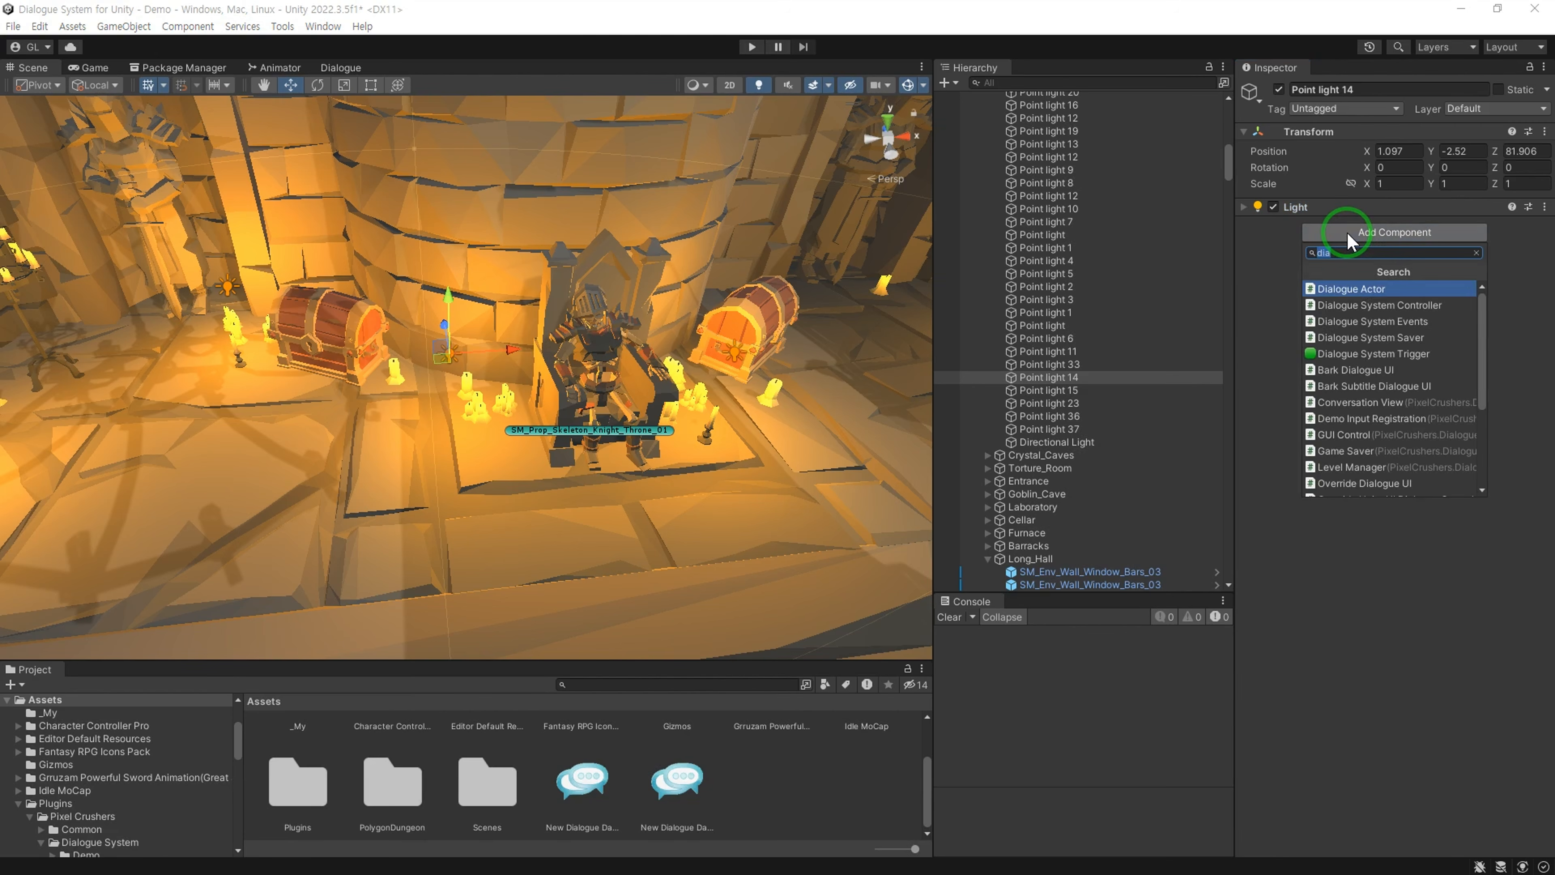
pyautogui.write('us')
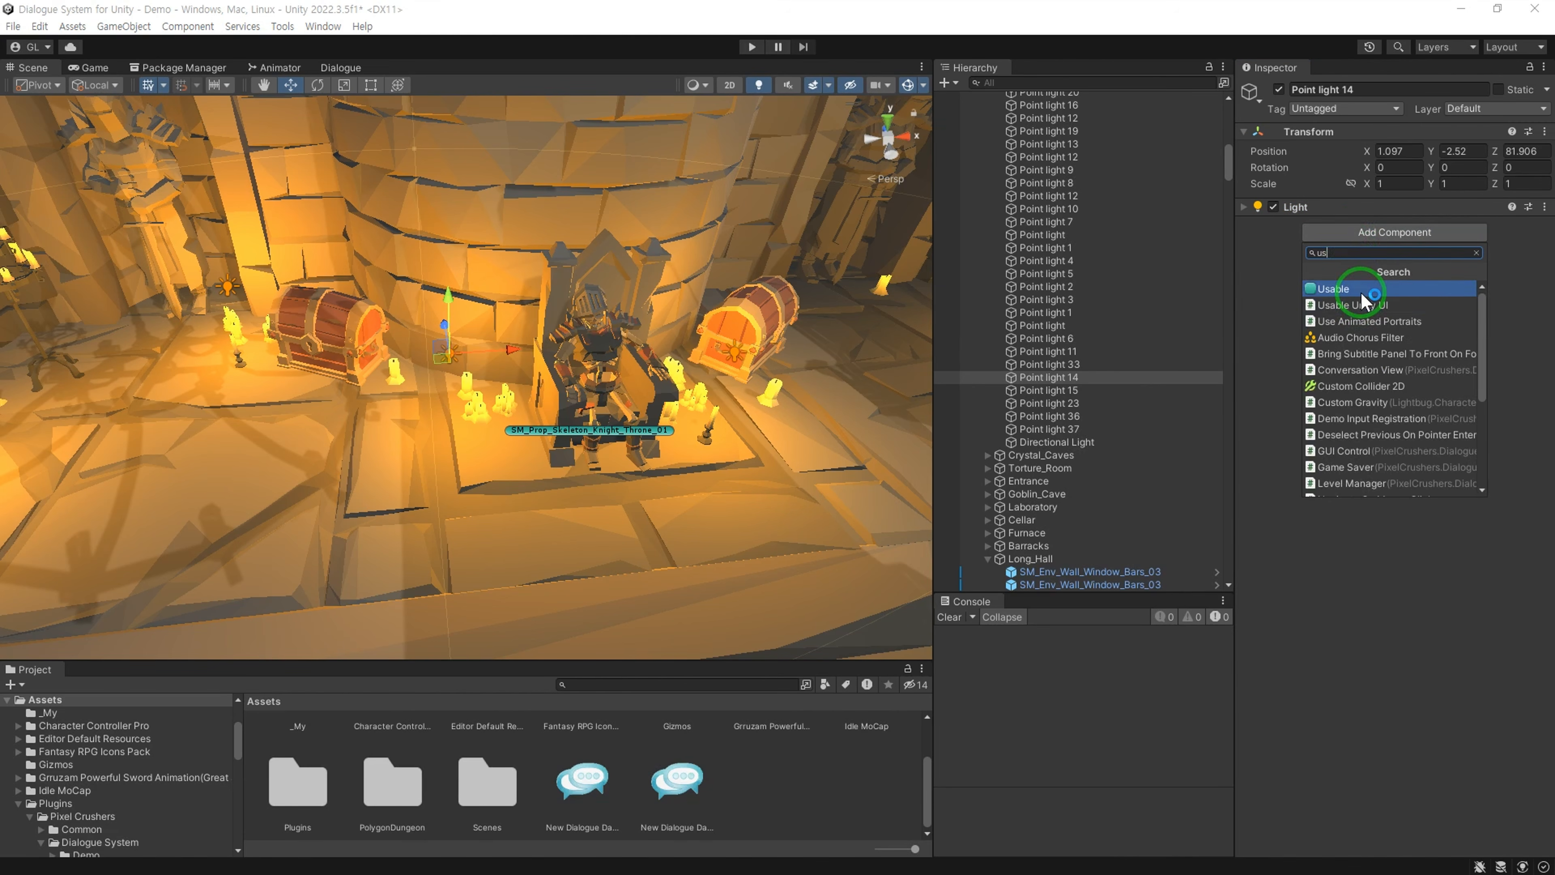
pyautogui.click(1360, 292)
pyautogui.click(1353, 247)
pyautogui.write('di')
pyautogui.click(1359, 371)
# Step: Add the Usable and Dialogue System Trigger components to Point light 15, on the other side of the throne
pyautogui.click(734, 351)
pyautogui.click(1366, 232)
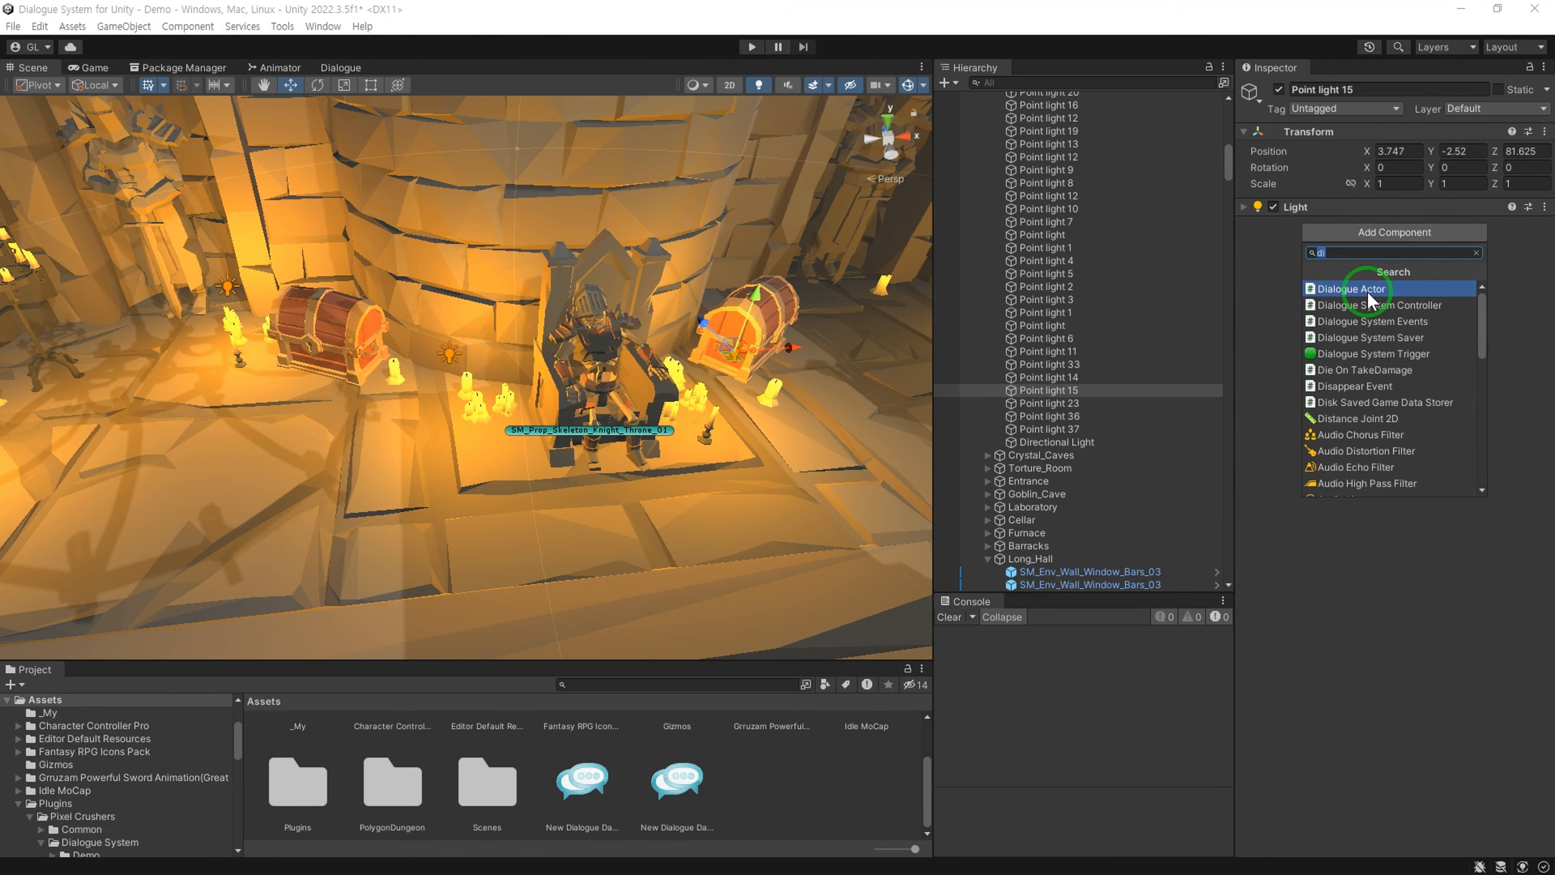
pyautogui.click(1367, 354)
pyautogui.click(1368, 442)
pyautogui.click(1273, 425)
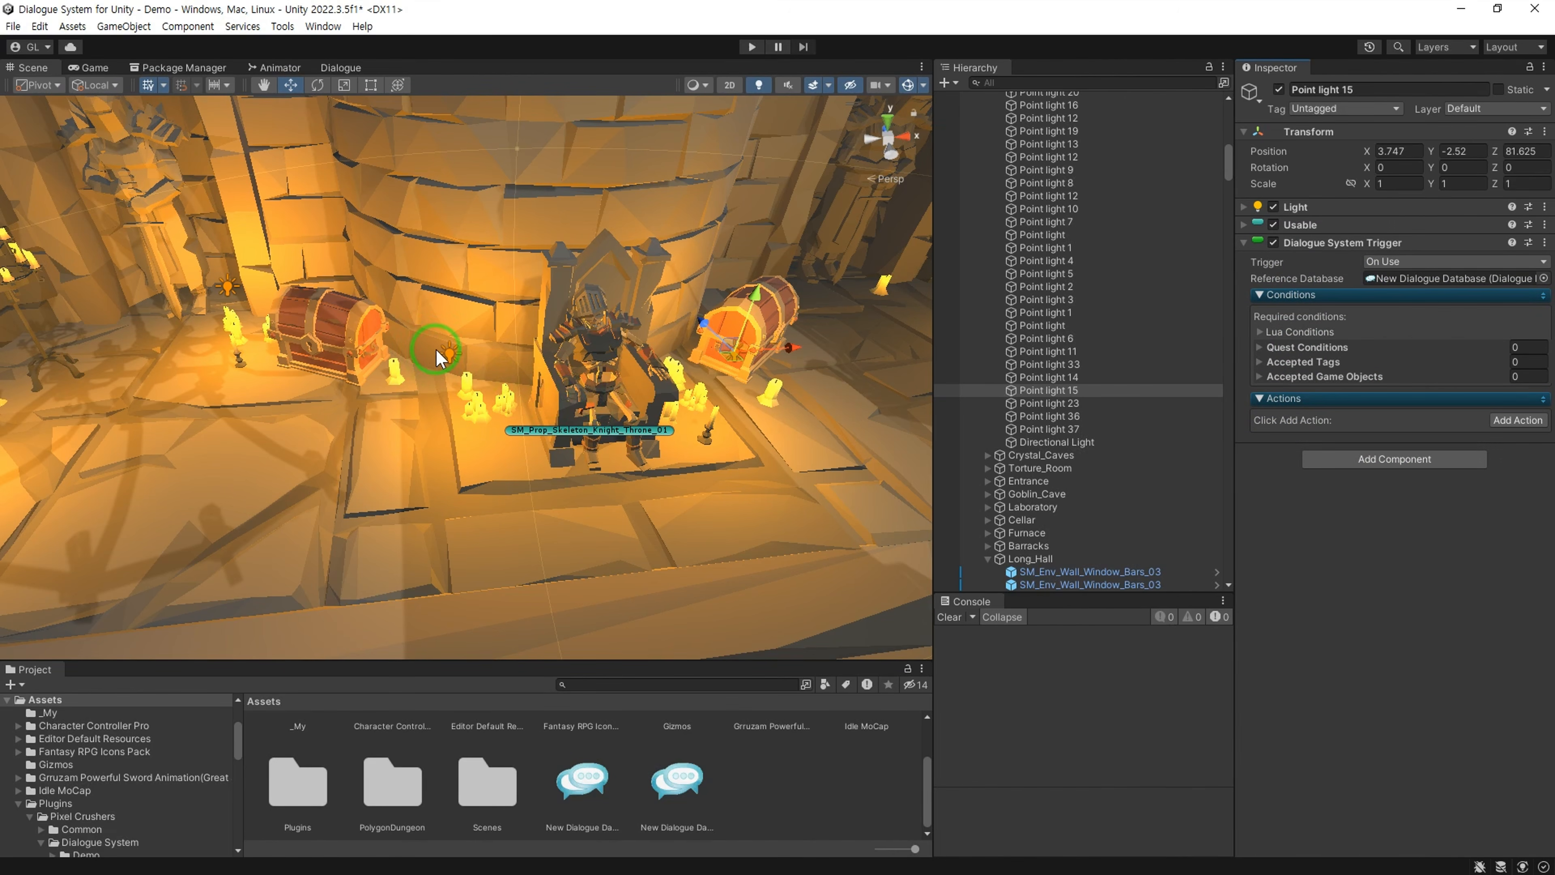
# Step: Apply a Lua condition to Point light 14 requiring quest "왕 옆에 촛불 끄기" to be active and variable "off" to be 0
pyautogui.click(1273, 331)
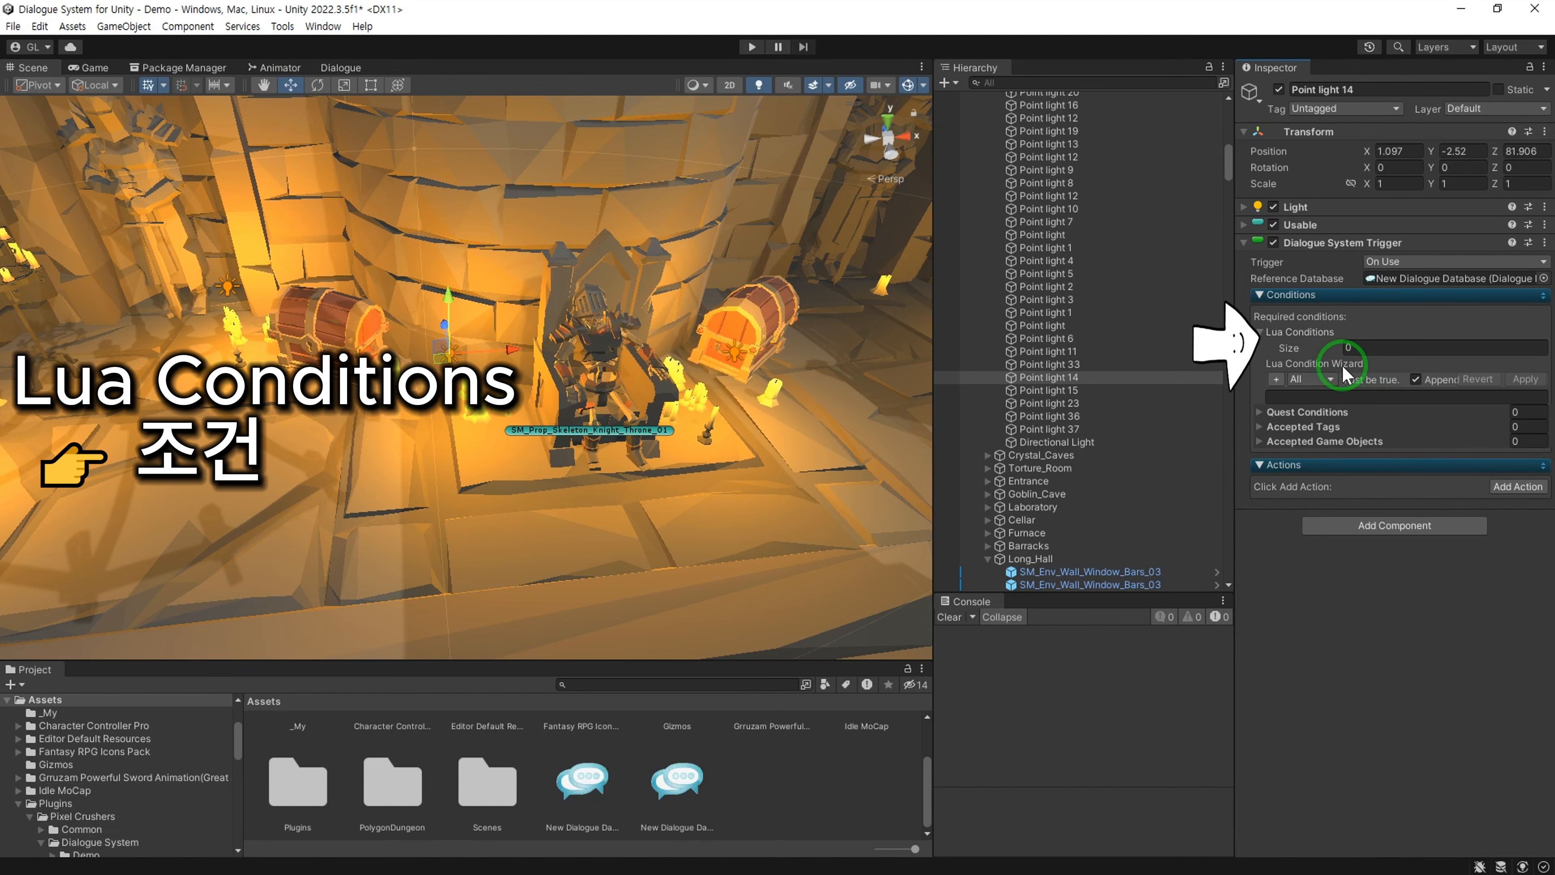
pyautogui.click(1277, 379)
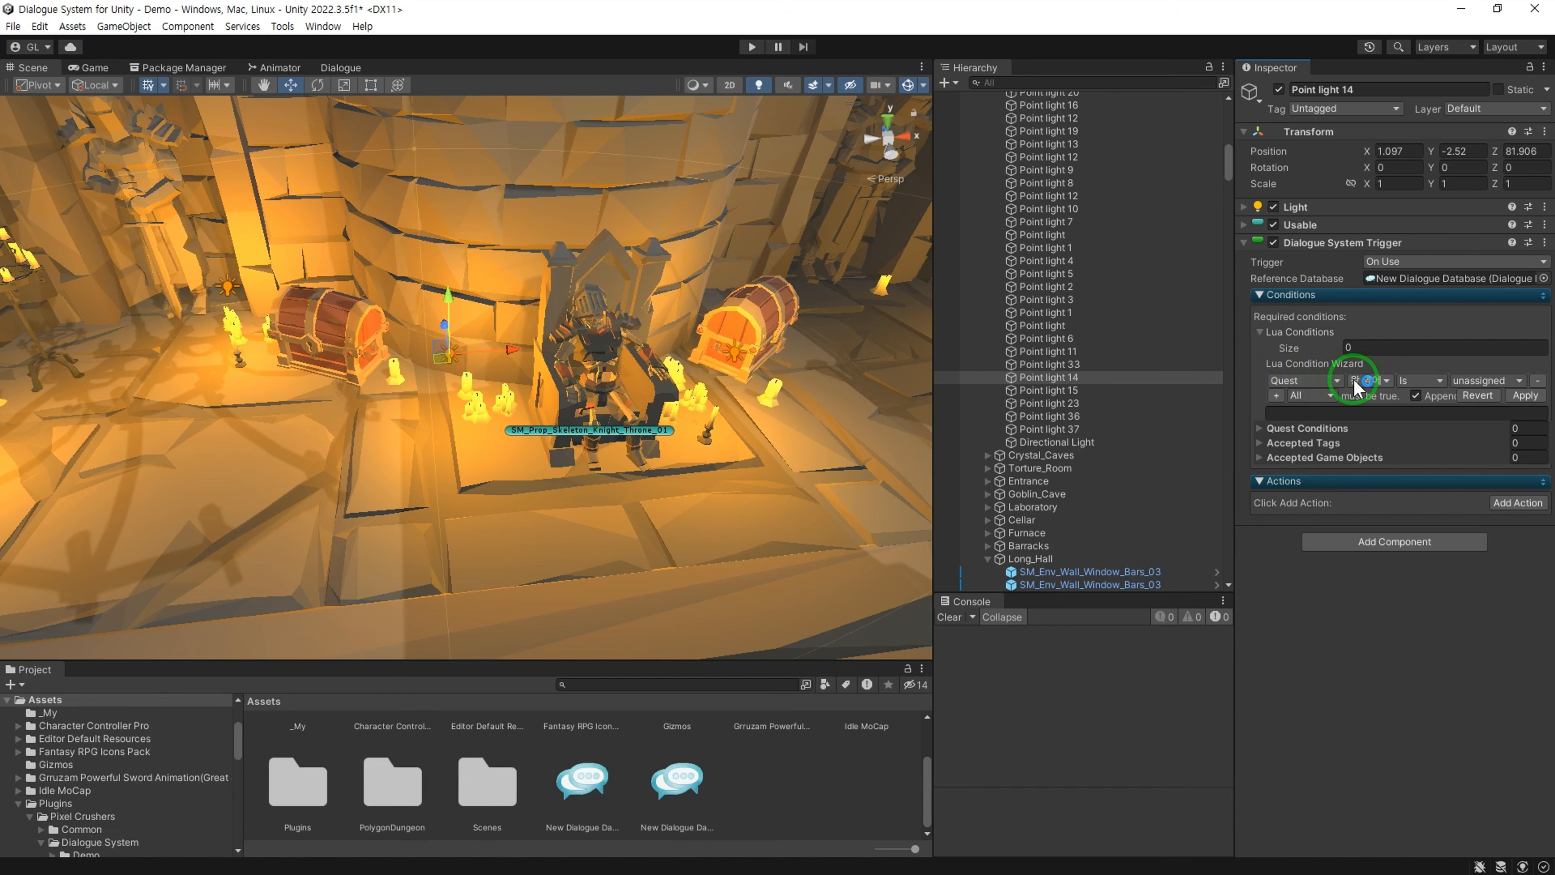
pyautogui.click(1460, 380)
pyautogui.click(1461, 421)
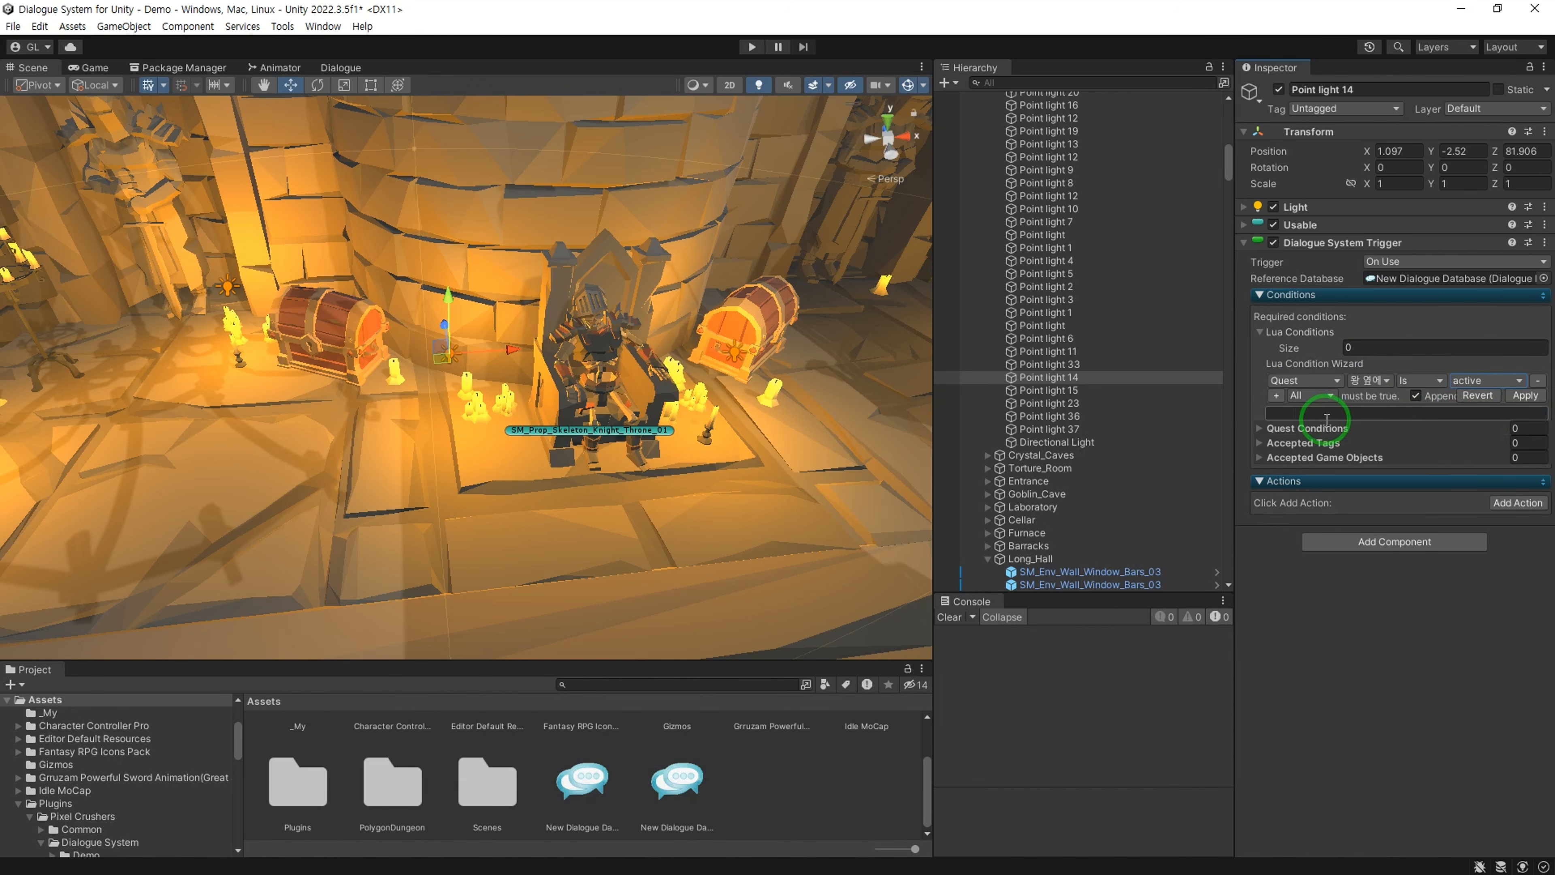
pyautogui.click(1279, 395)
pyautogui.click(1304, 396)
pyautogui.click(1339, 452)
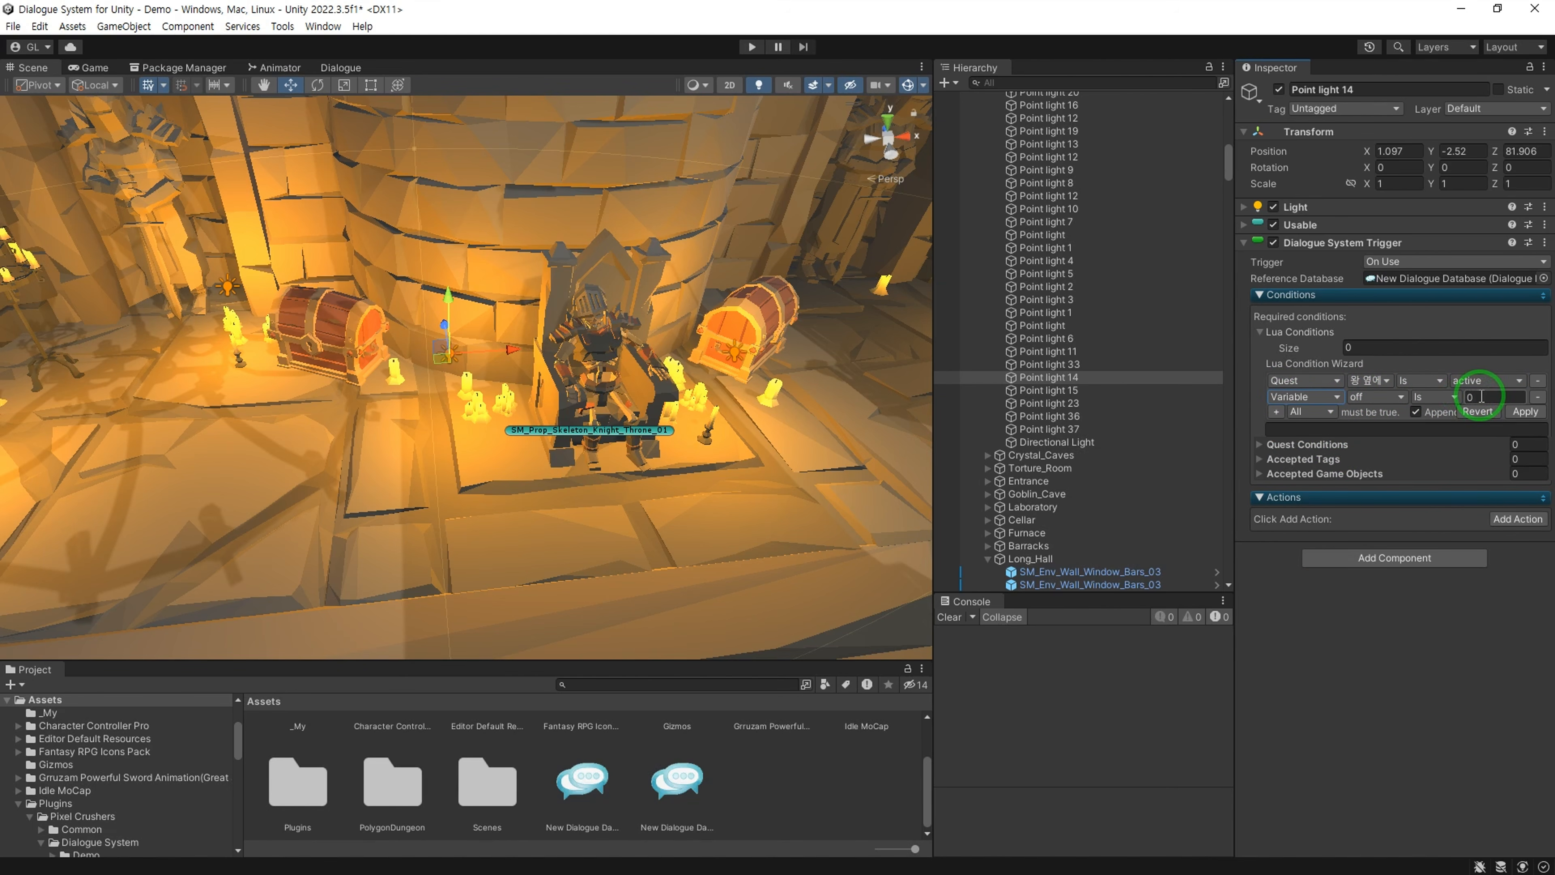
pyautogui.click(1523, 410)
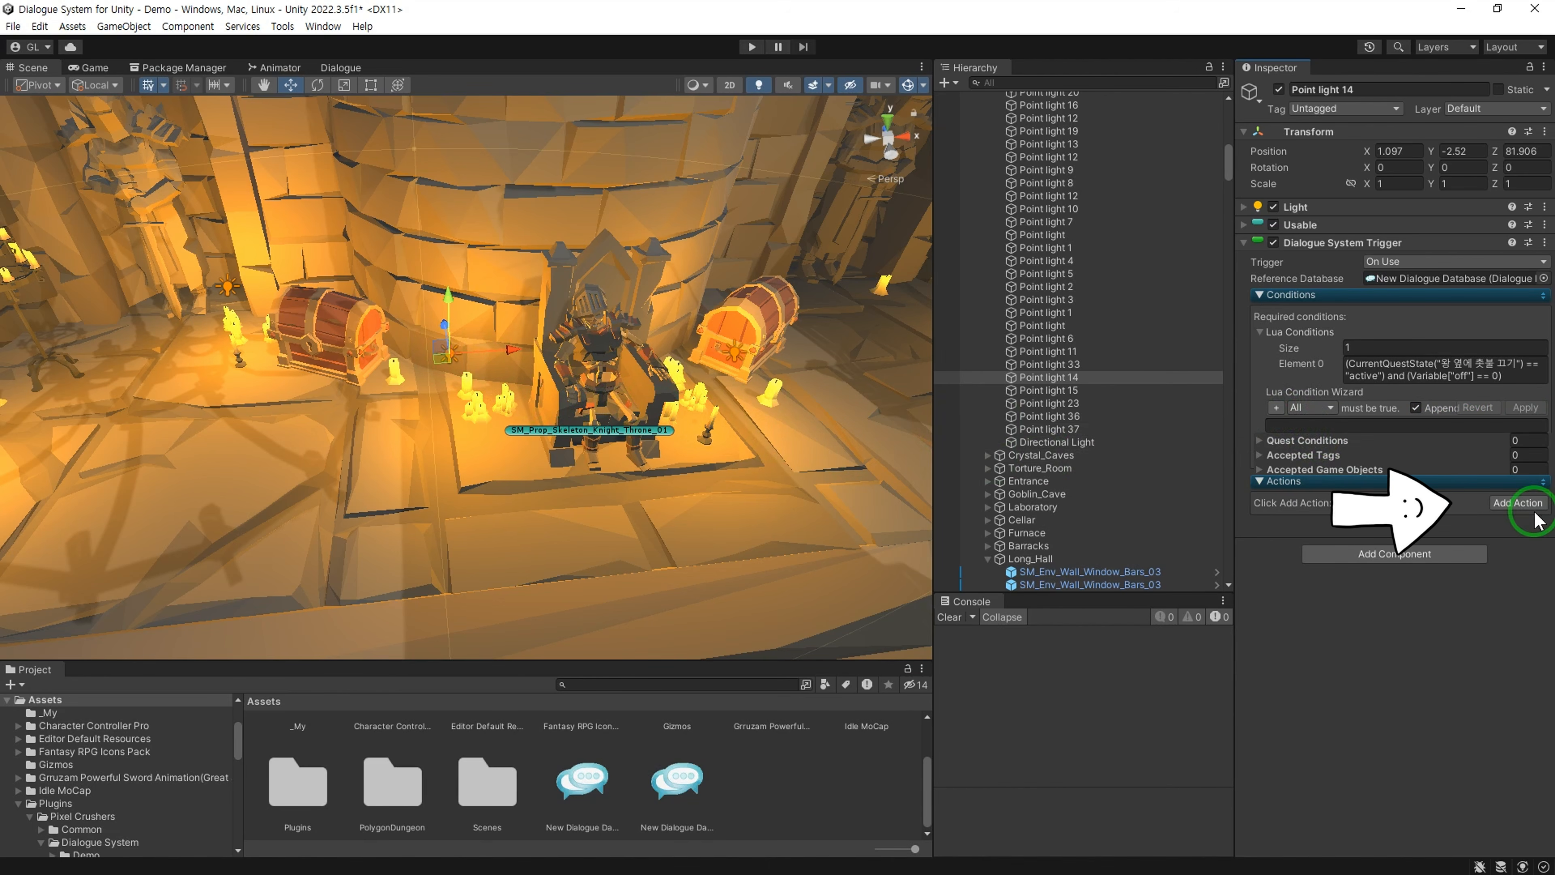
# Step: Give Point light 14's trigger a Run Lua Code action adding 1 to variable "off" and a Show Alert action with the message "촛불을 껐다."
pyautogui.click(1511, 501)
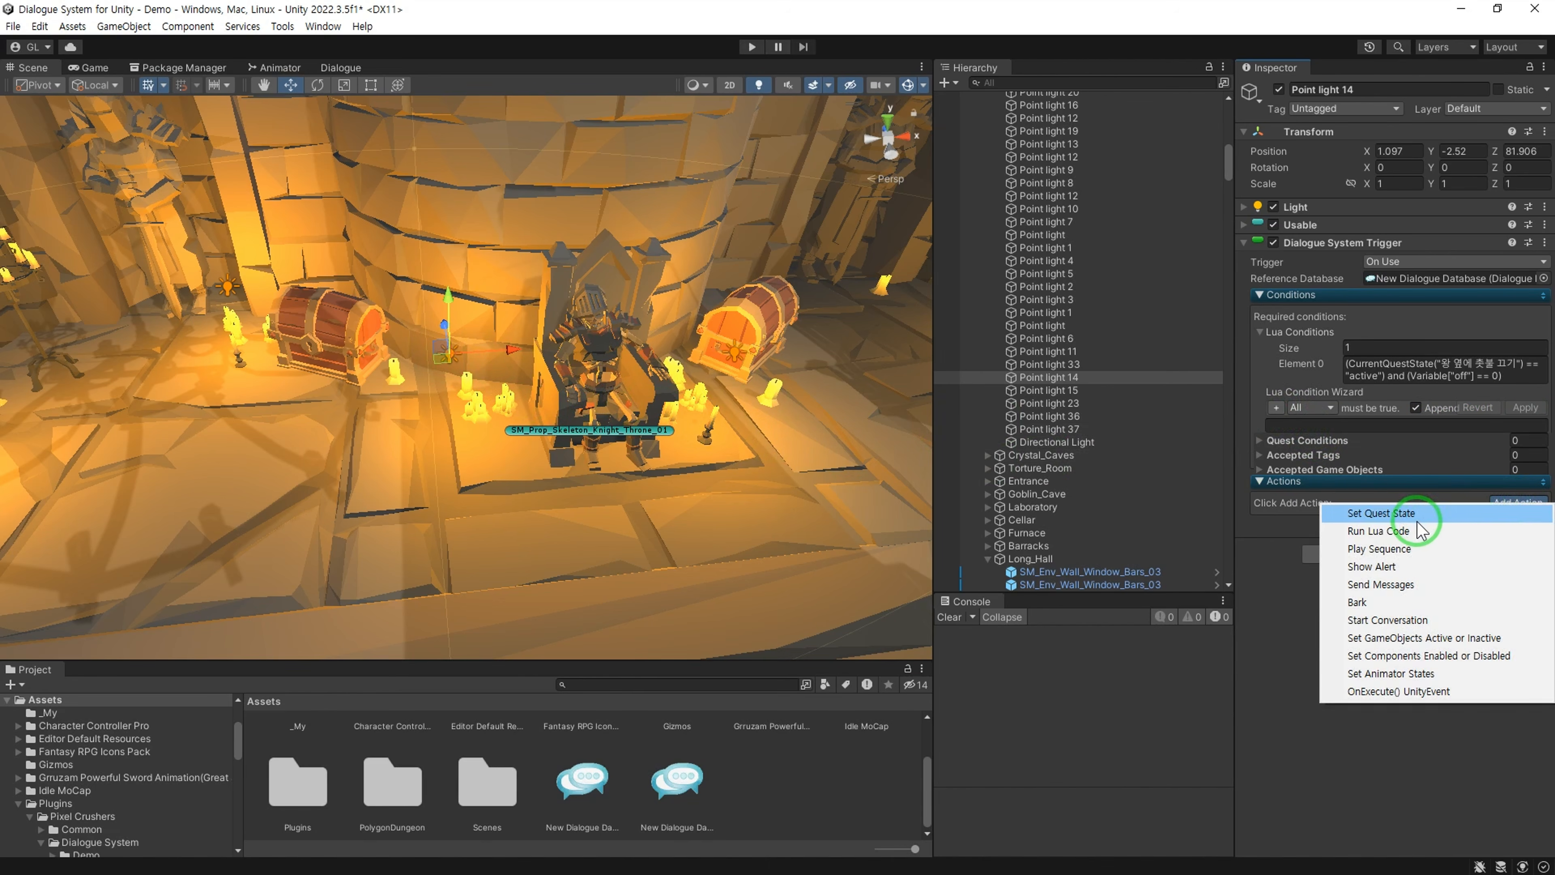
pyautogui.click(1378, 530)
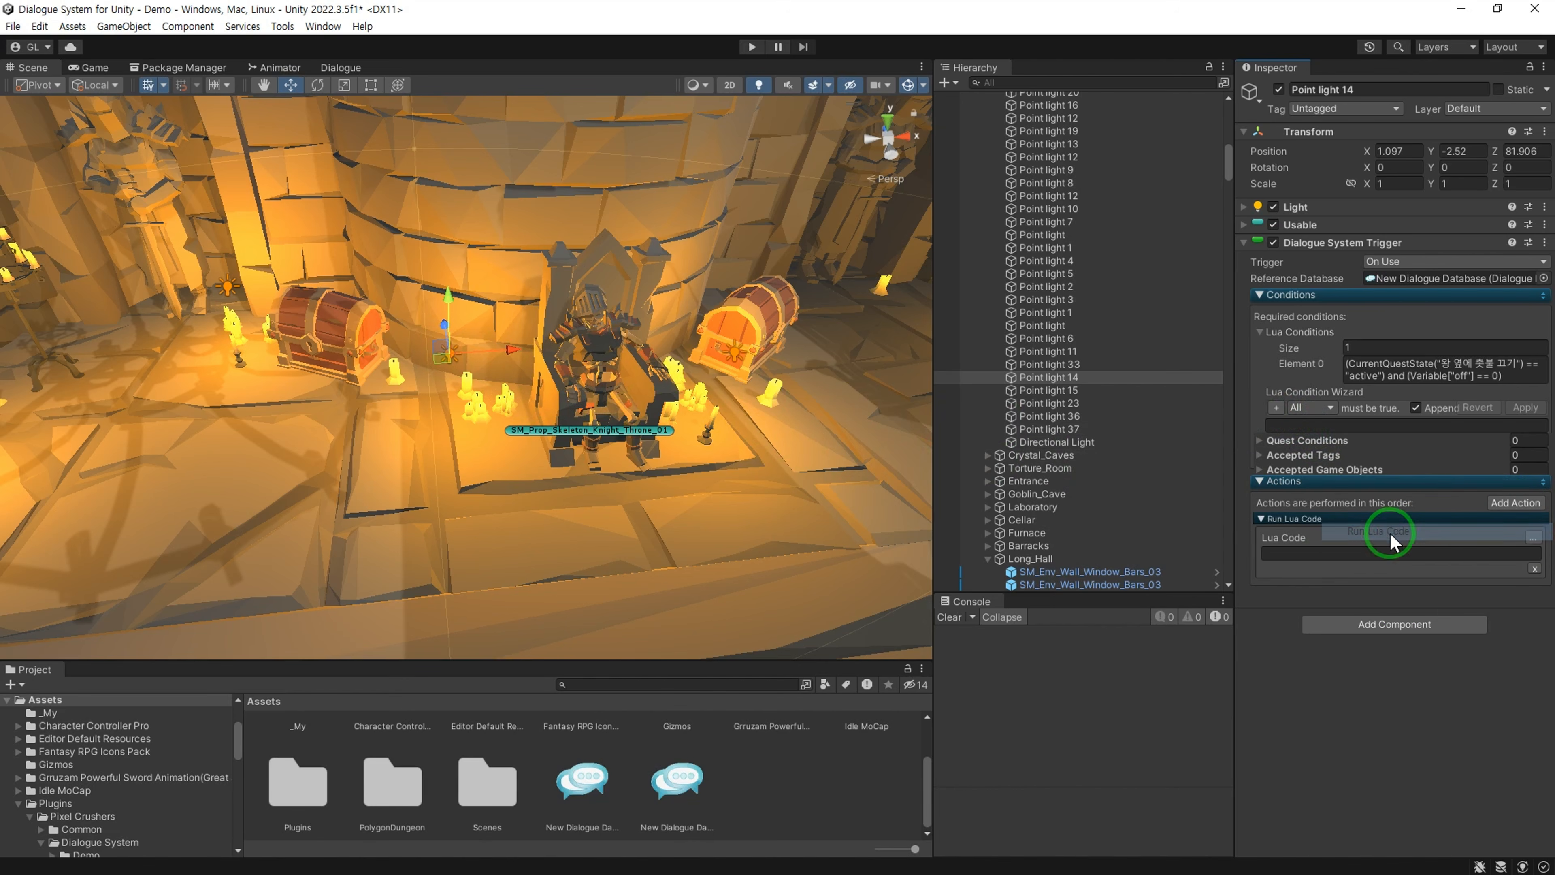
pyautogui.click(1530, 537)
pyautogui.click(1322, 556)
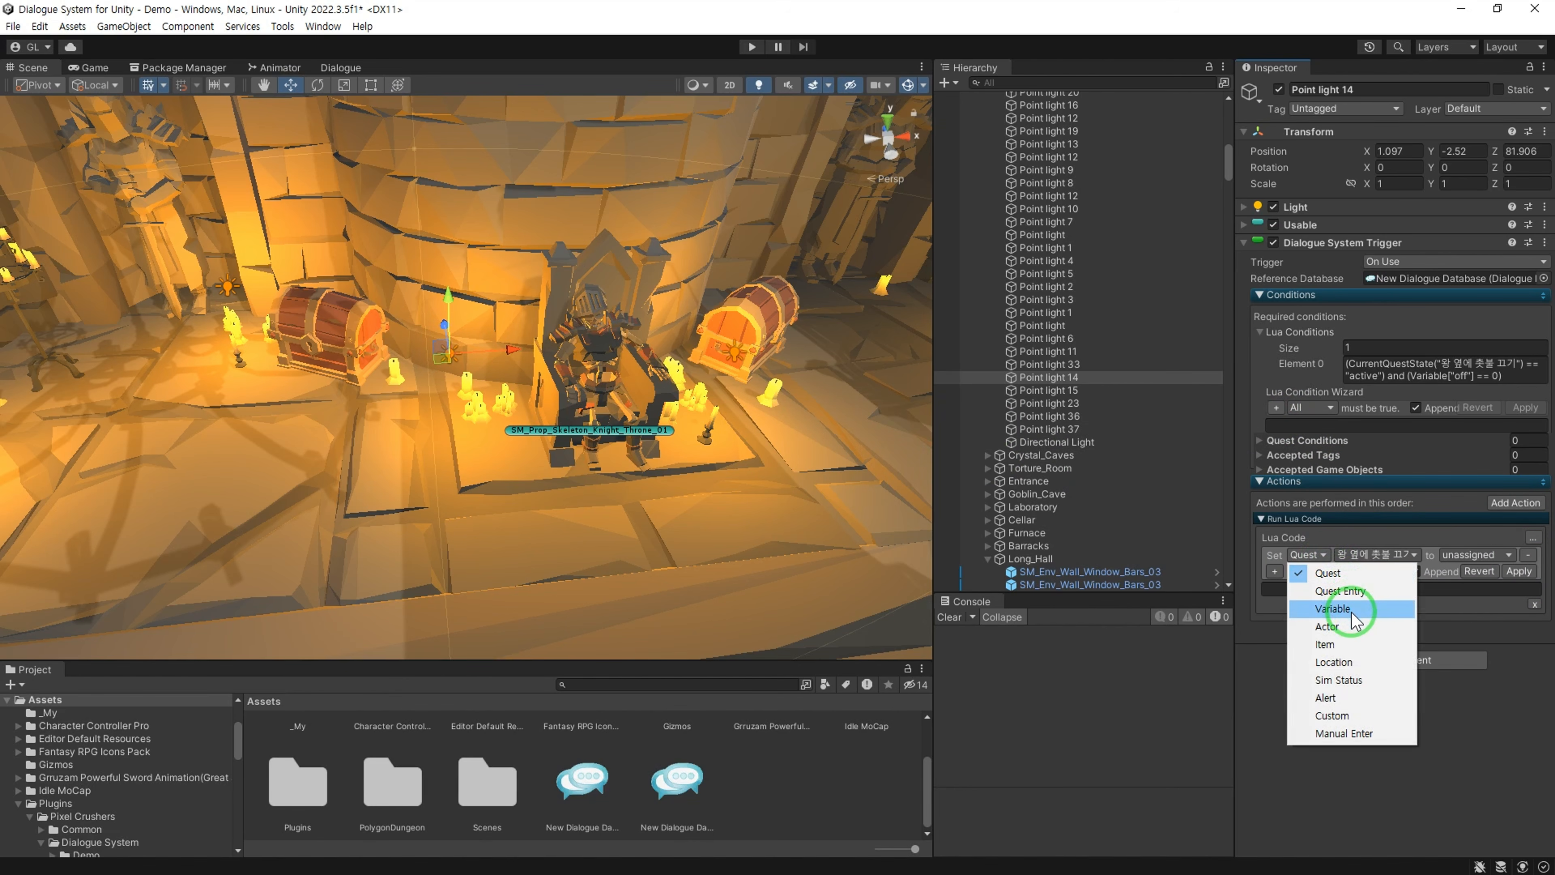
pyautogui.click(1333, 609)
pyautogui.click(1402, 555)
pyautogui.click(1402, 608)
pyautogui.click(1430, 554)
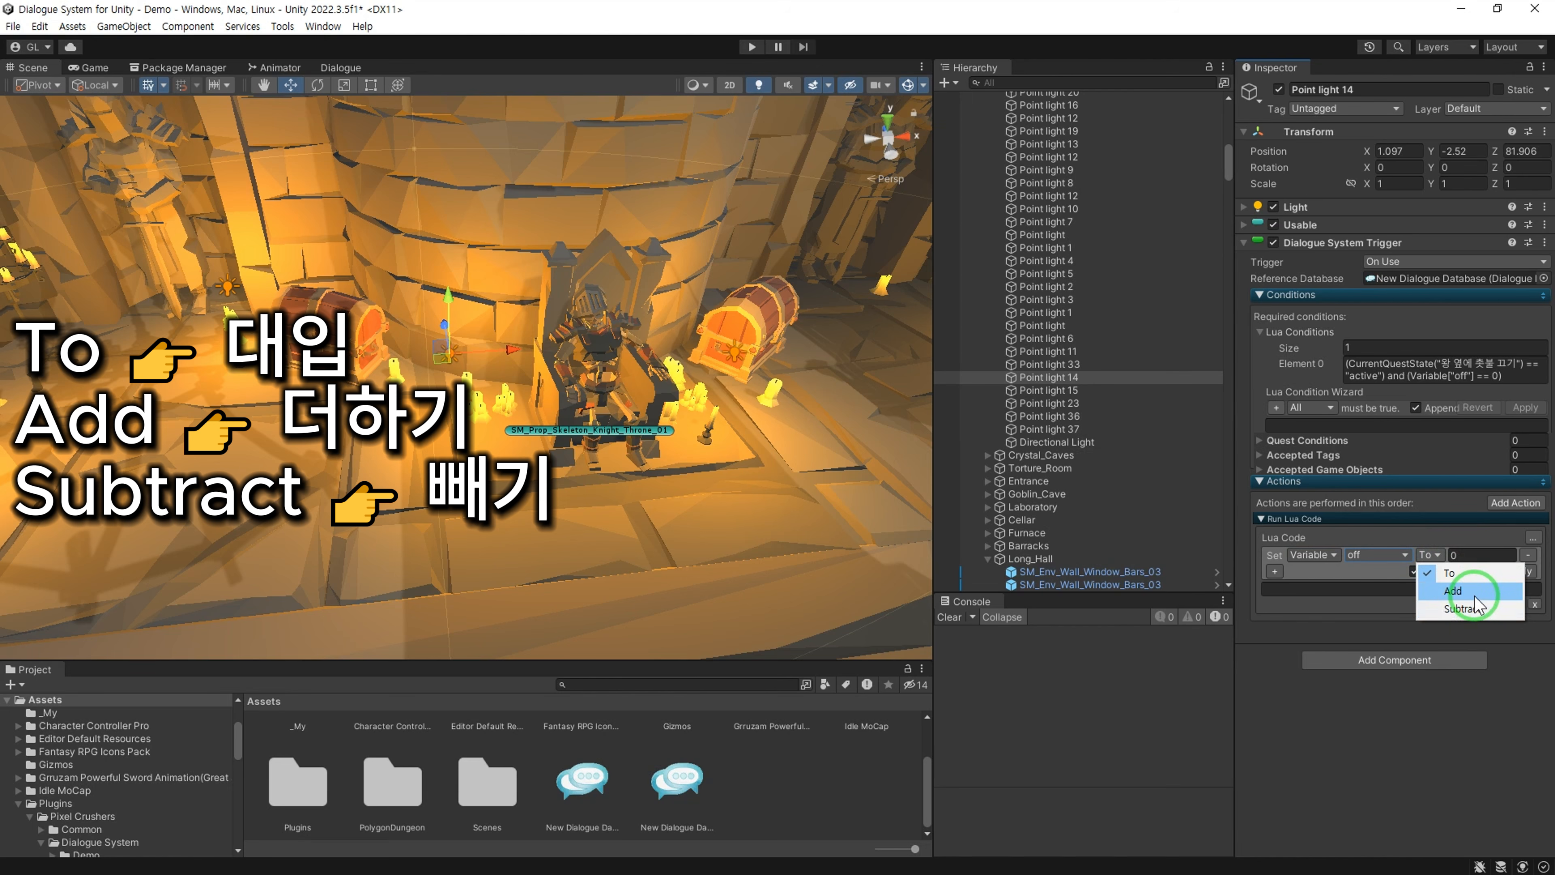
pyautogui.click(1453, 591)
pyautogui.click(1457, 554)
pyautogui.write('1')
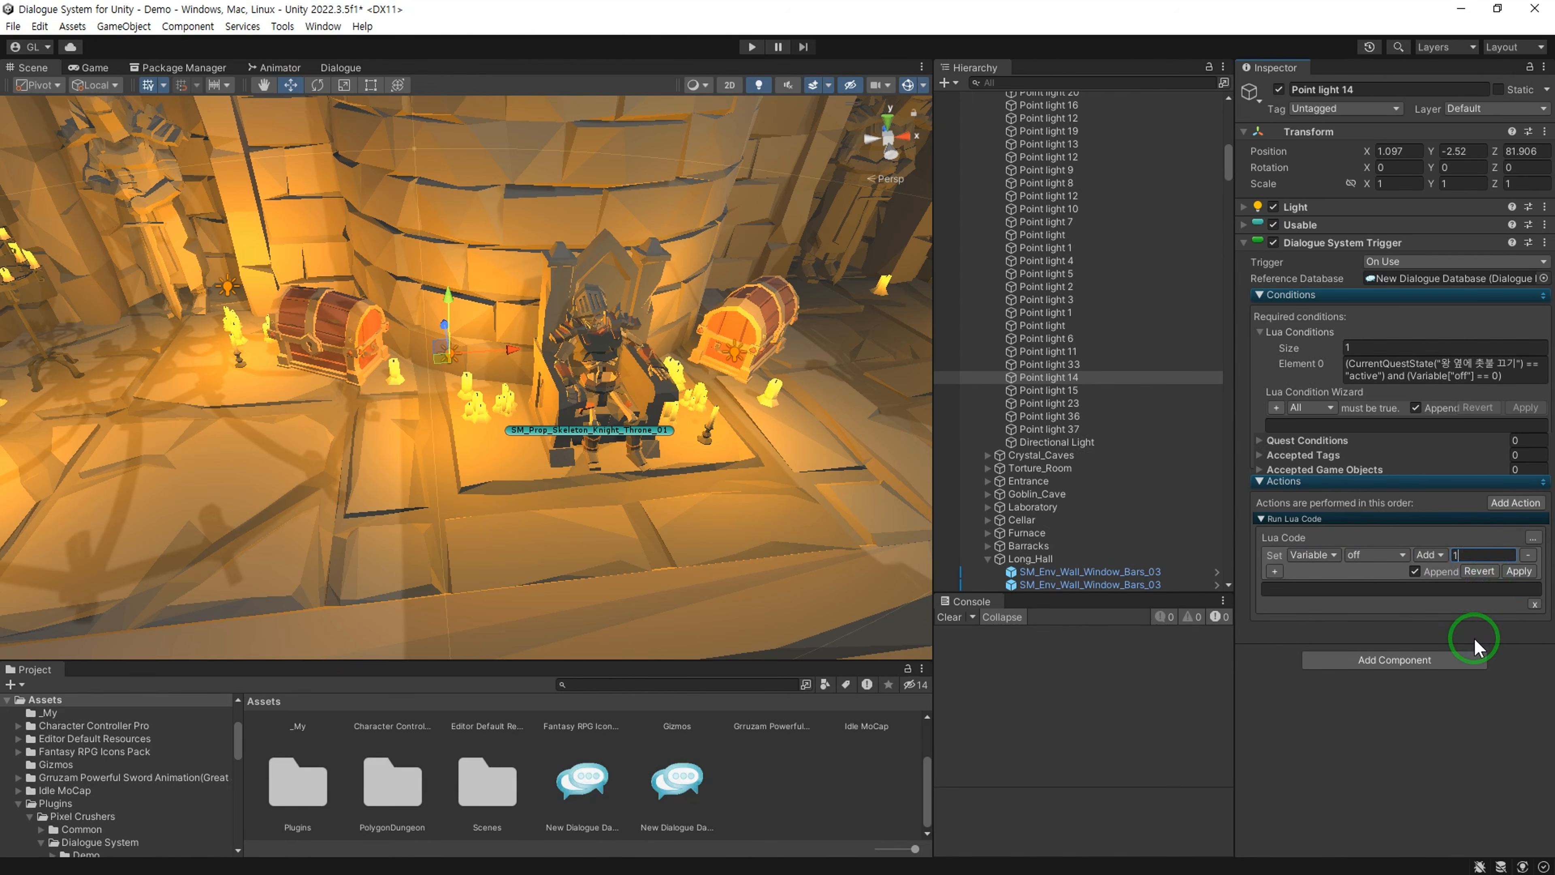
pyautogui.click(1518, 570)
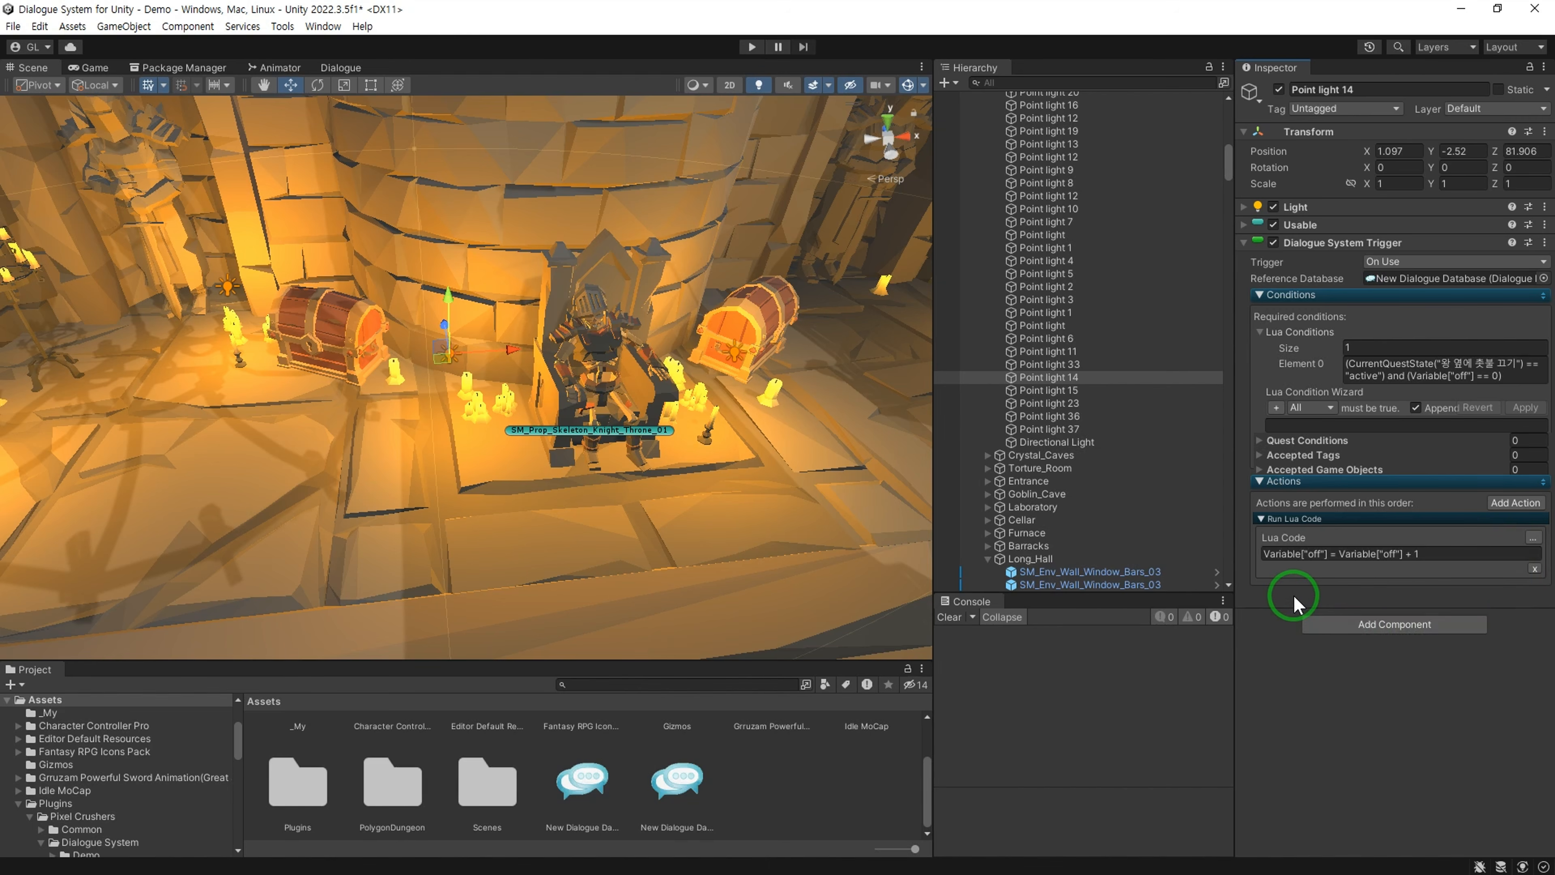
pyautogui.click(1515, 502)
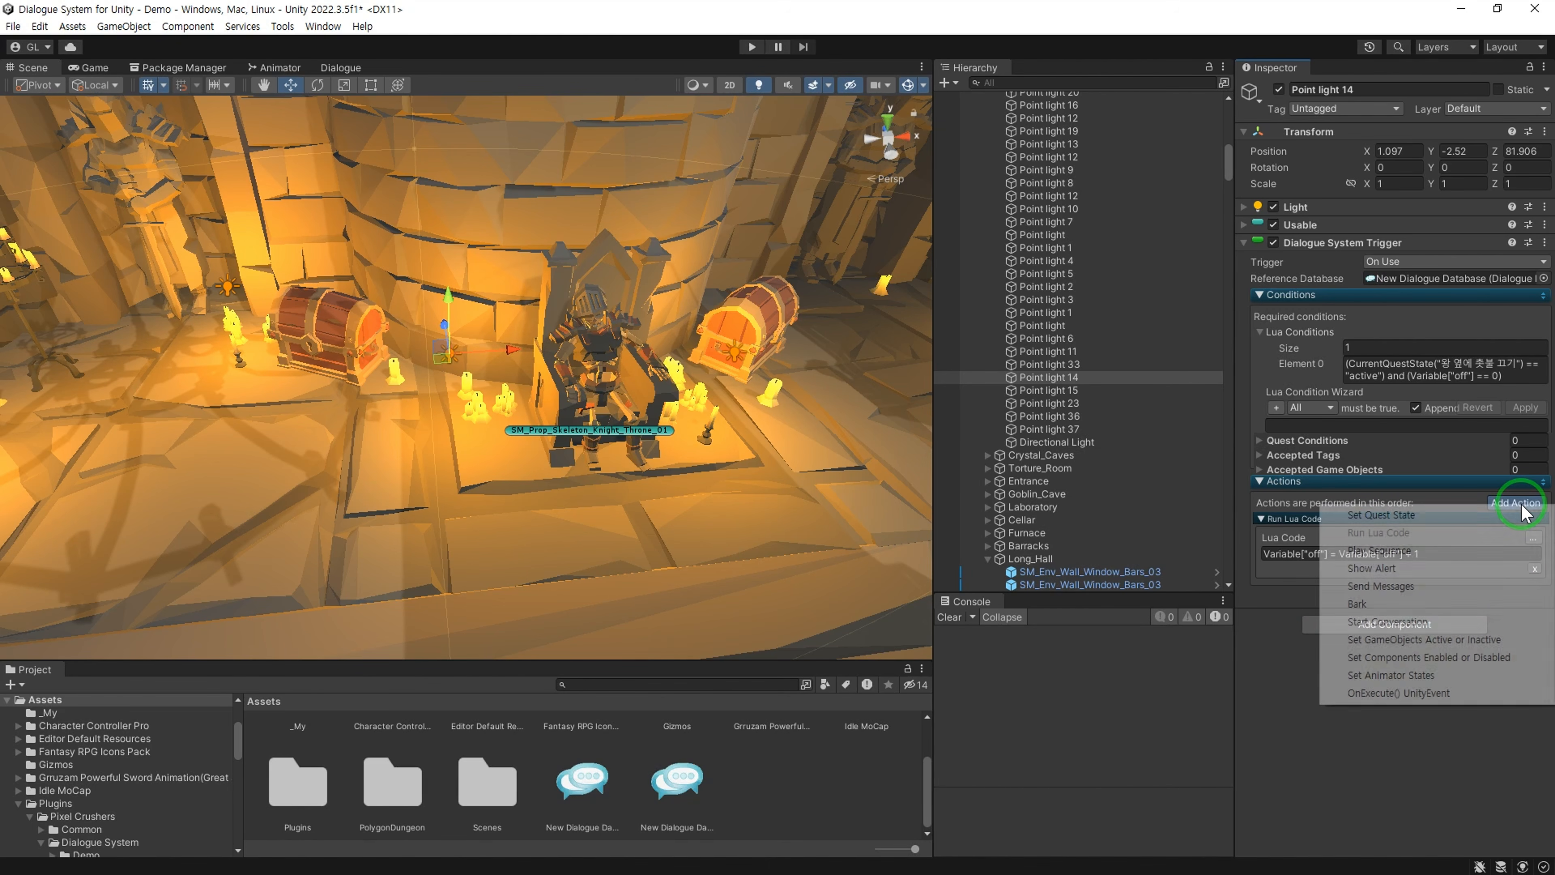
pyautogui.click(1414, 570)
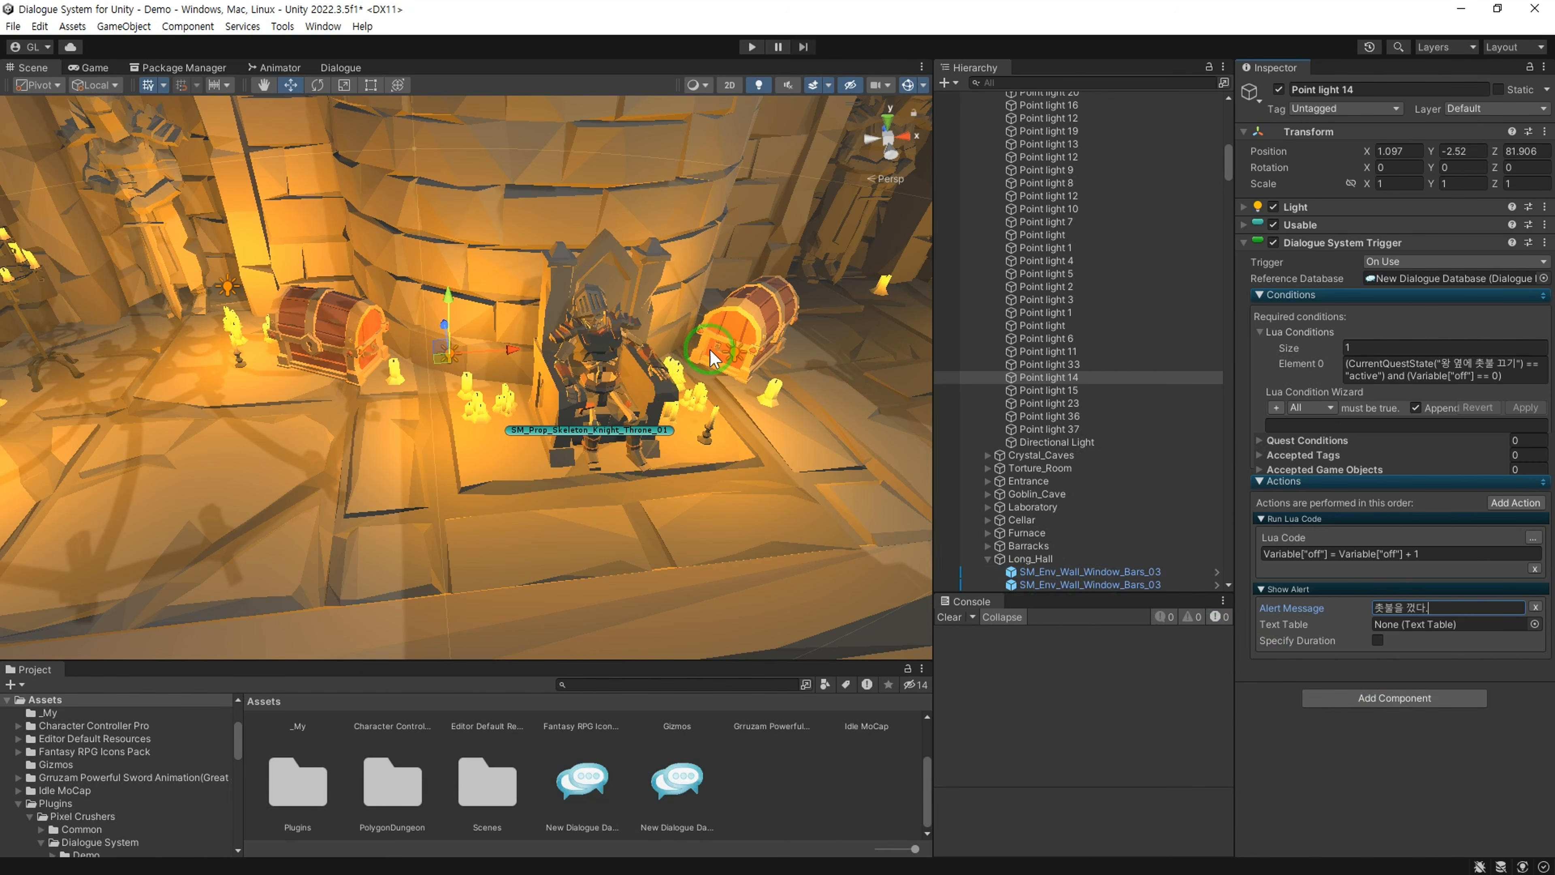
# Step: Apply a Lua condition to Point light 15 requiring quest "왕 옆에 촛불 끄기" to be active and variable "off" to be 1
pyautogui.click(738, 355)
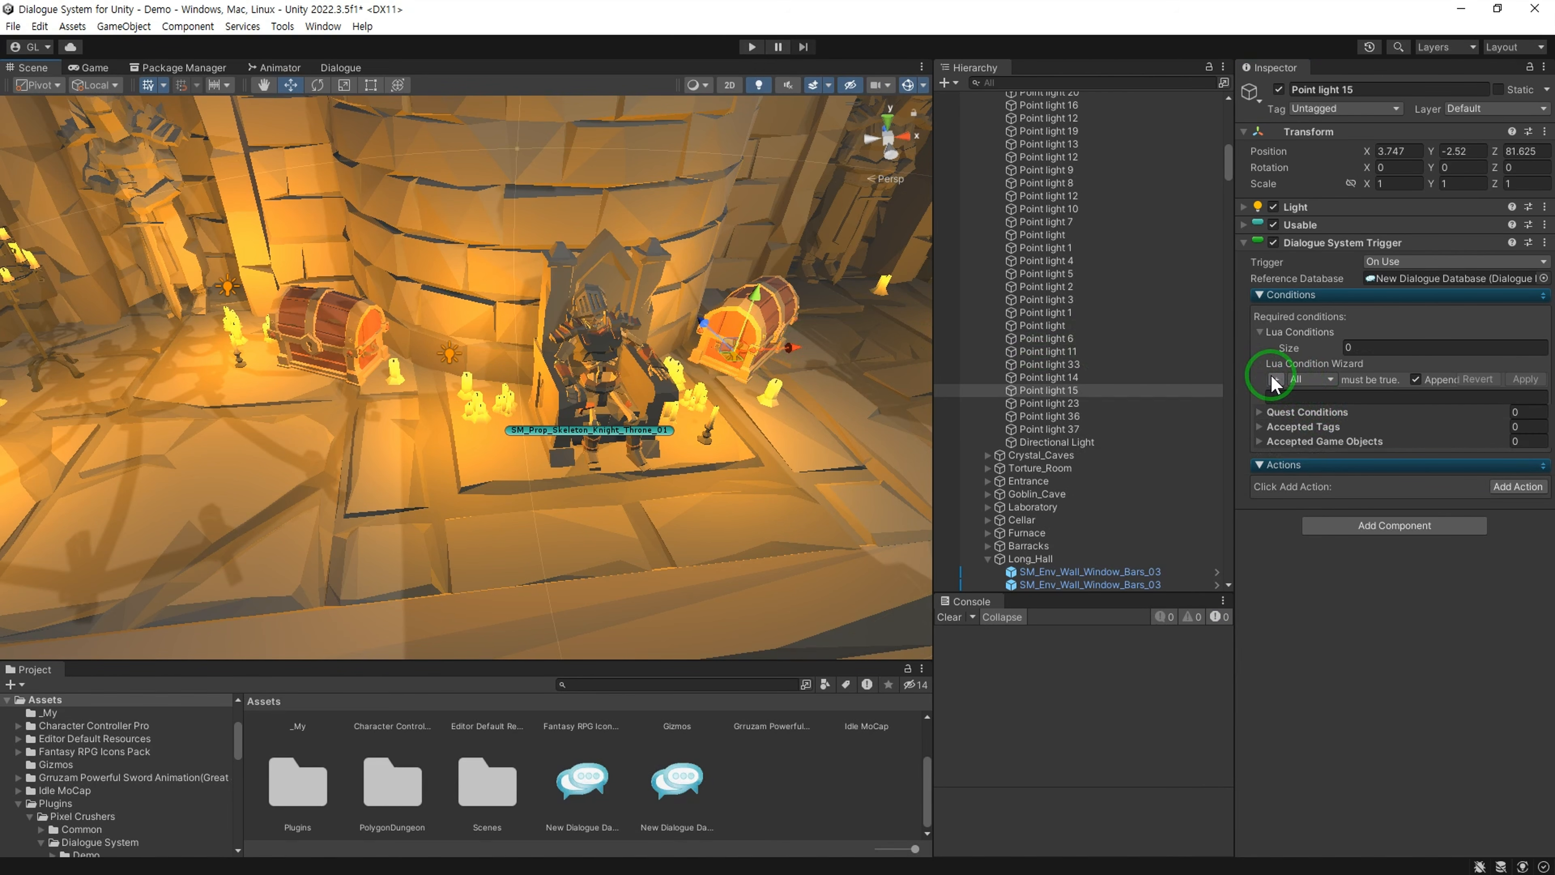
pyautogui.click(1274, 382)
pyautogui.click(1319, 383)
pyautogui.click(1326, 394)
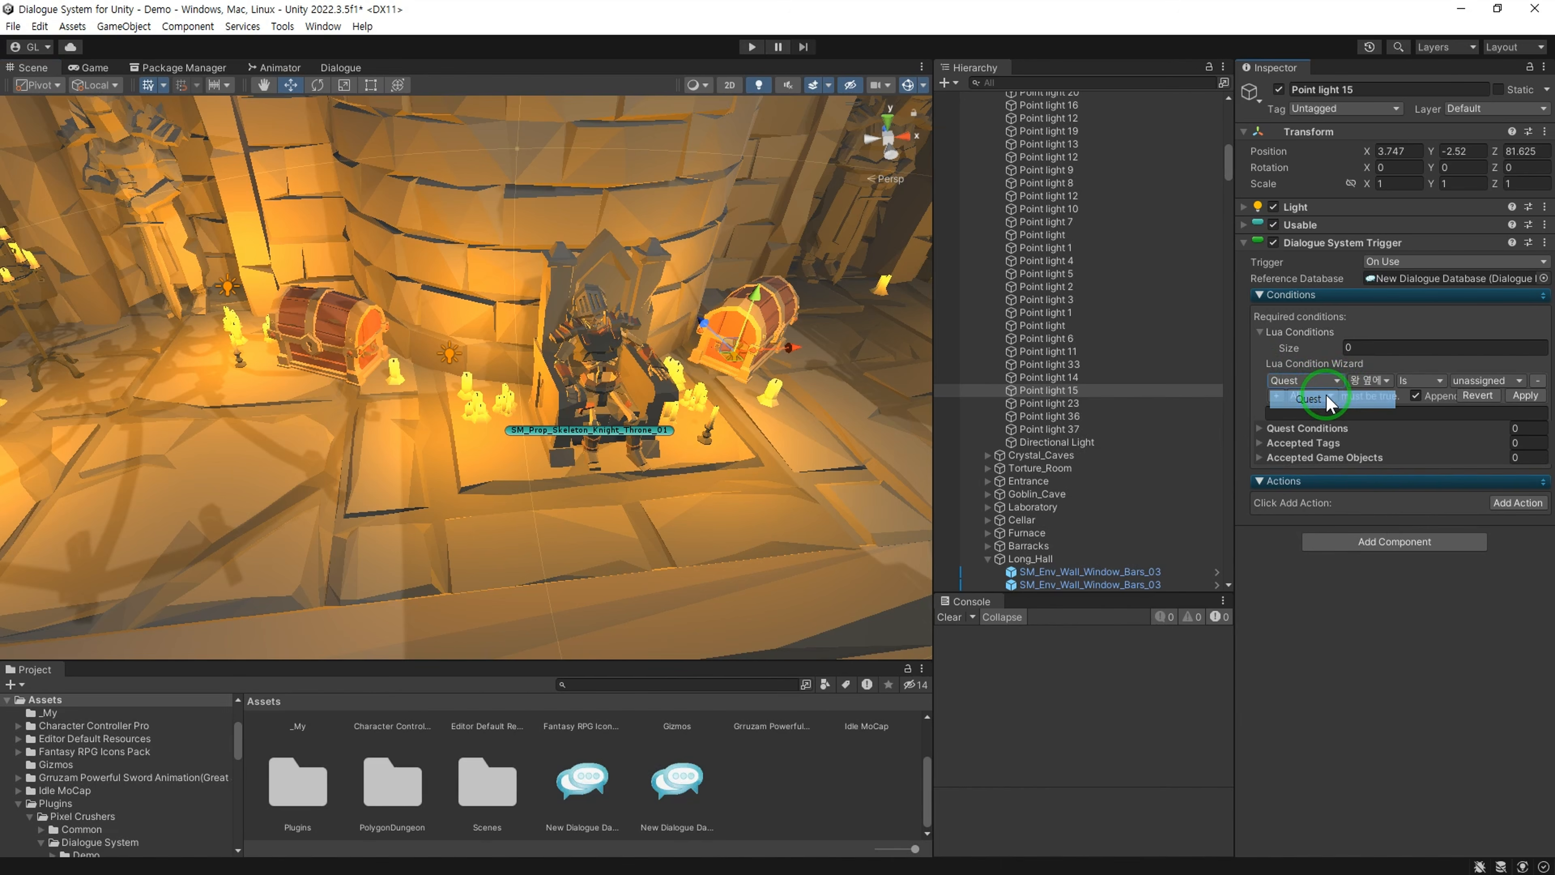
pyautogui.click(1475, 382)
pyautogui.click(1469, 409)
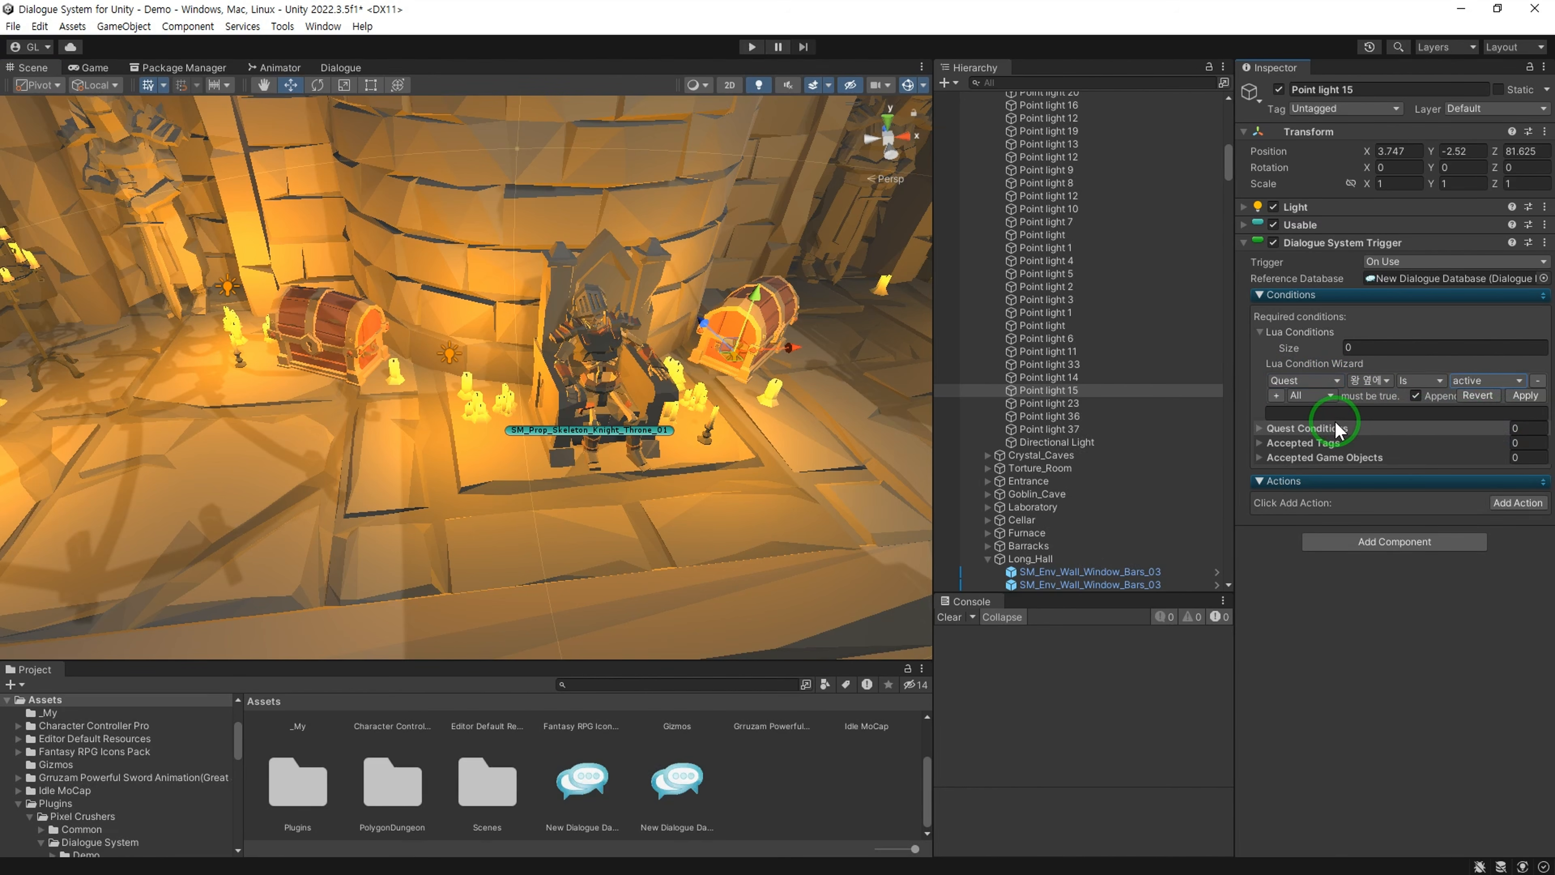
pyautogui.click(1277, 395)
pyautogui.click(1475, 397)
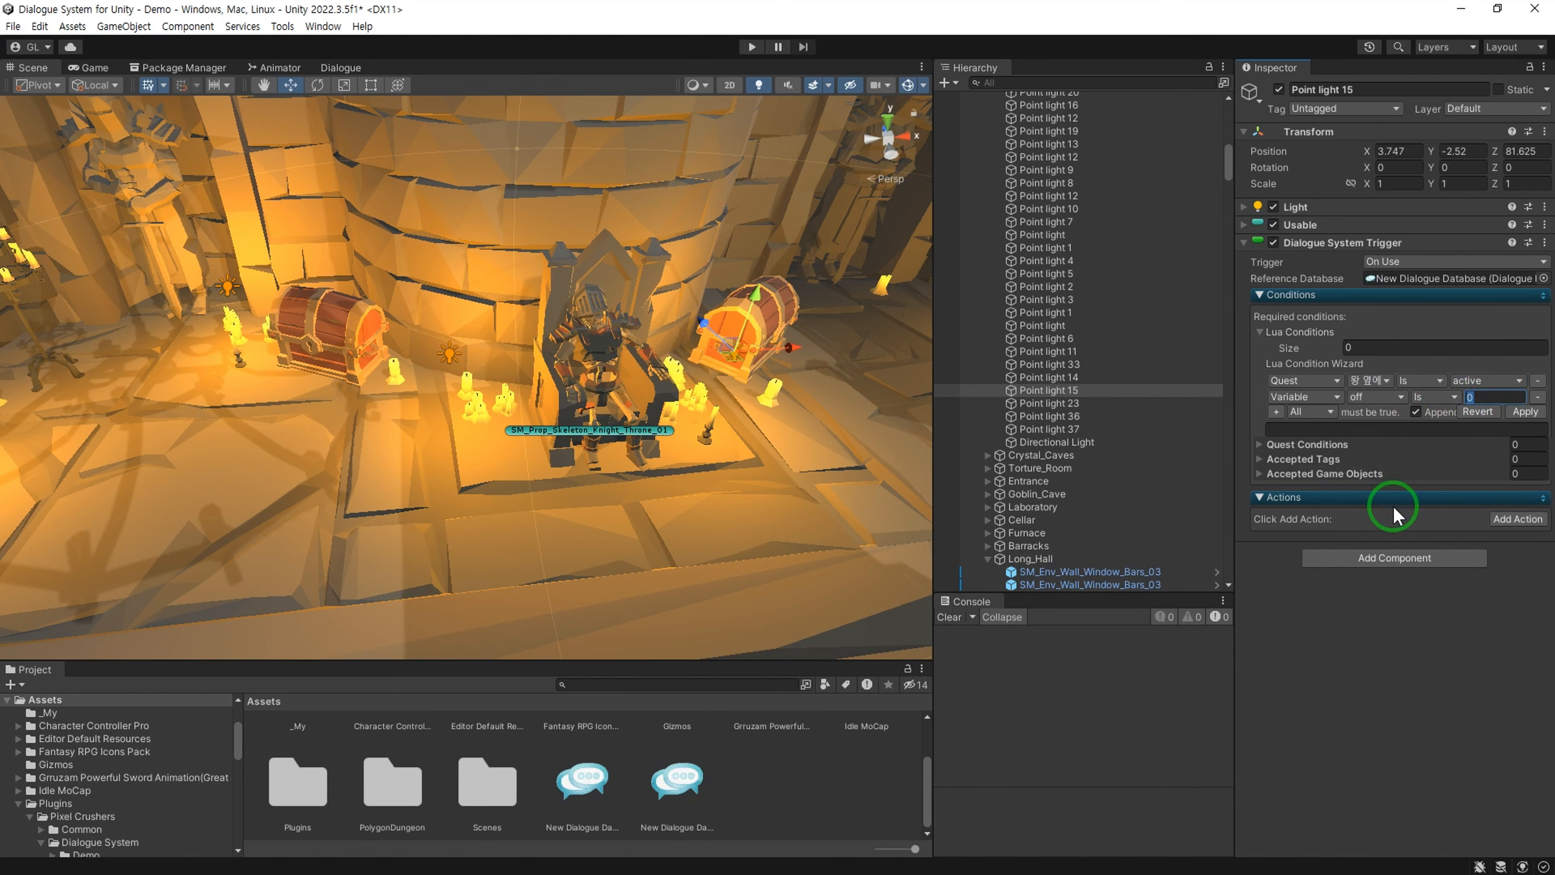
pyautogui.write('1')
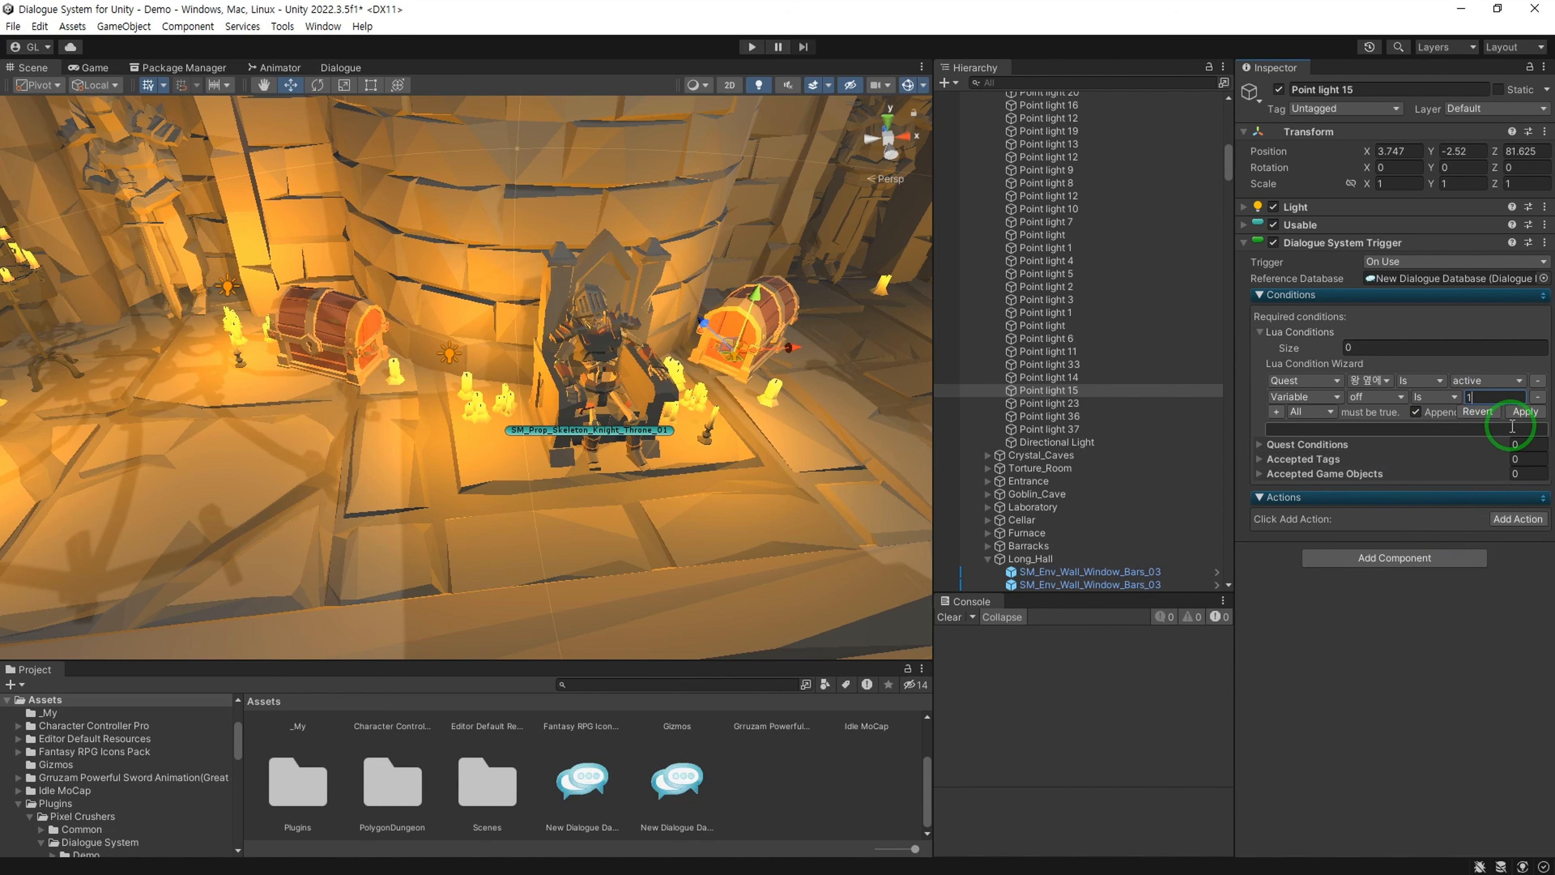
pyautogui.click(1524, 411)
# Step: Give Point light 15's trigger a Run Lua Code action adding 1 to variable "off" and a Show Alert action with the message "촛불을 다 껐다."
pyautogui.click(1517, 503)
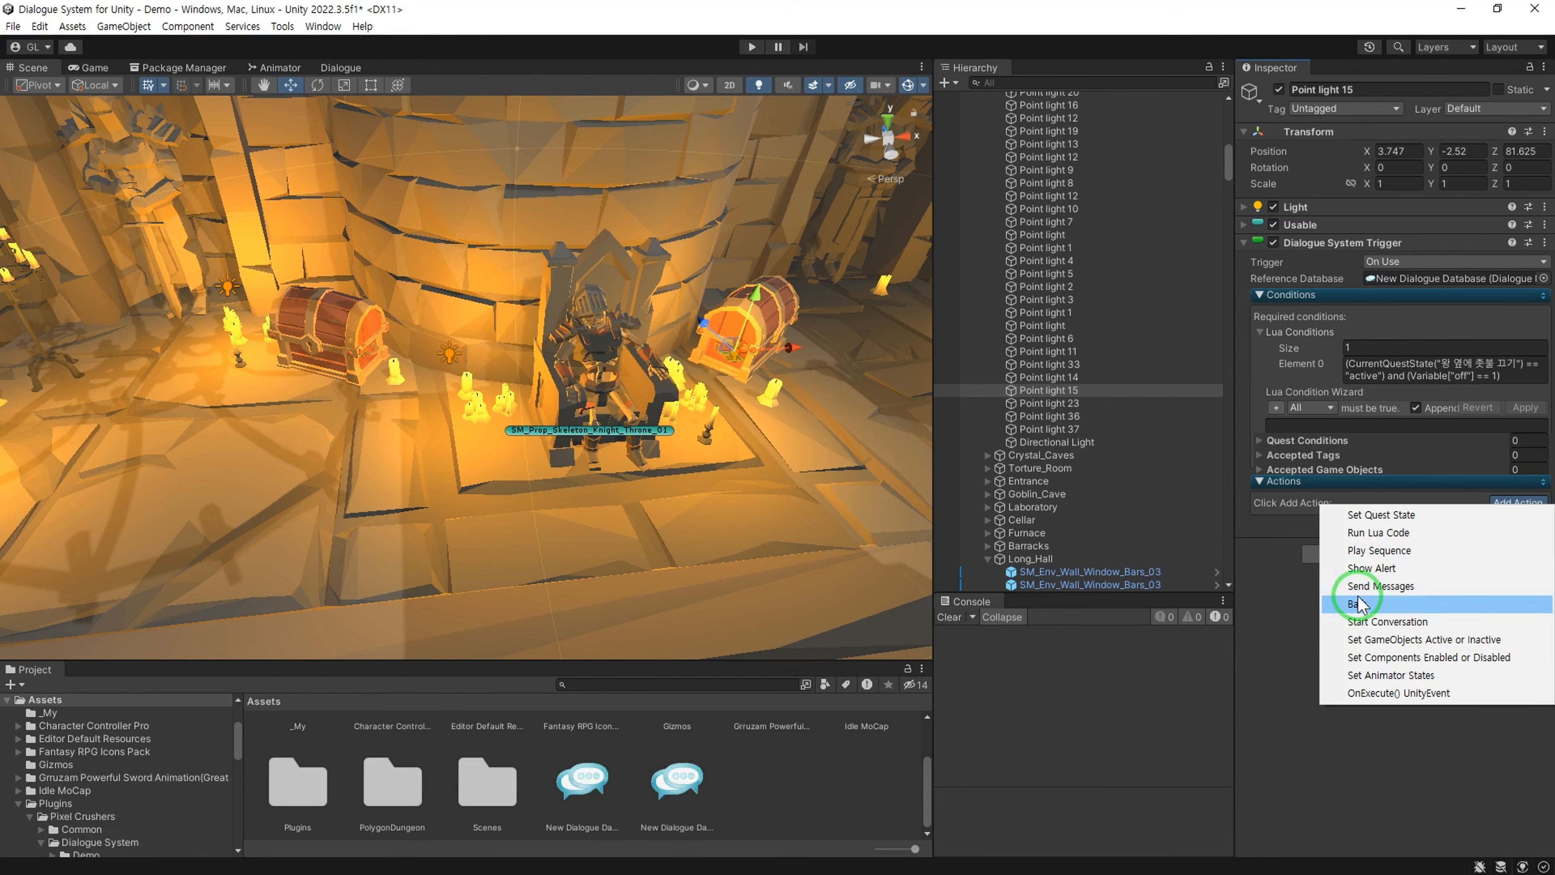
pyautogui.click(1439, 530)
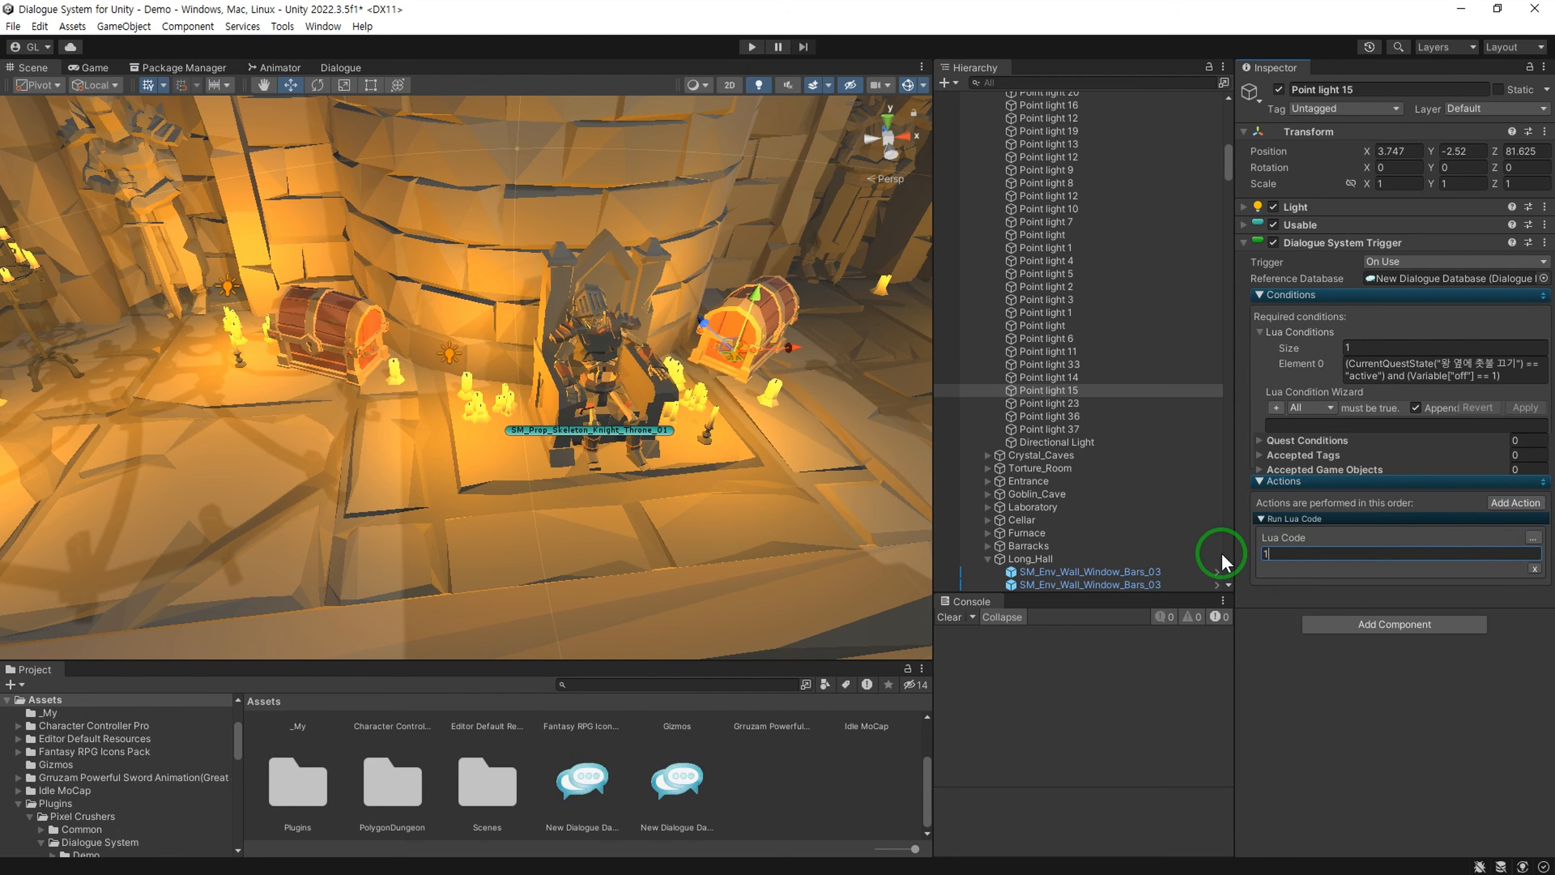
pyautogui.click(1532, 537)
pyautogui.click(1274, 555)
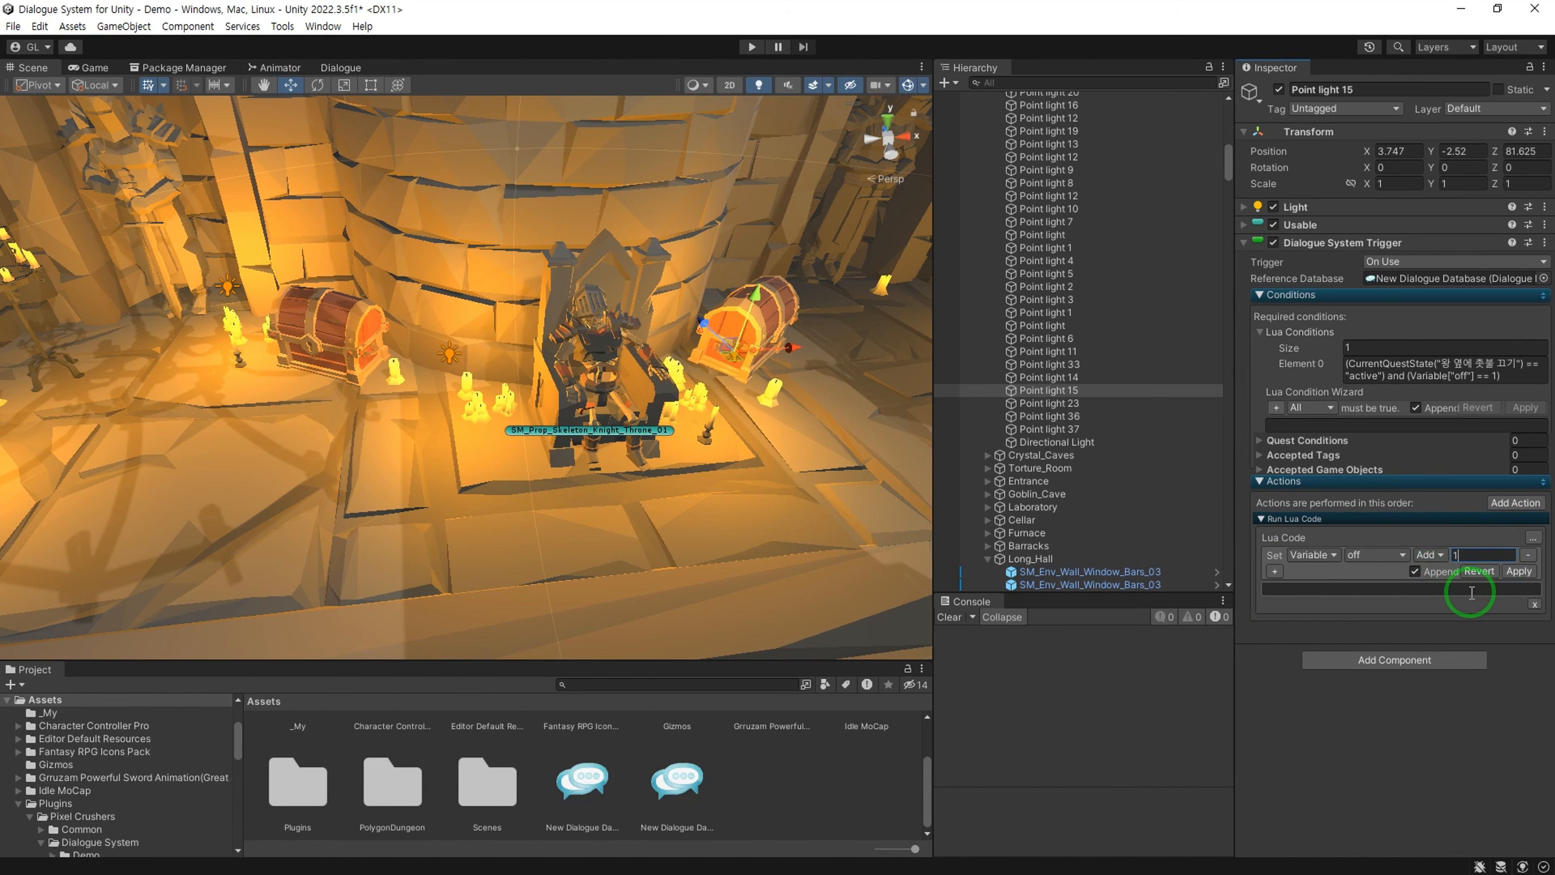
pyautogui.click(1519, 571)
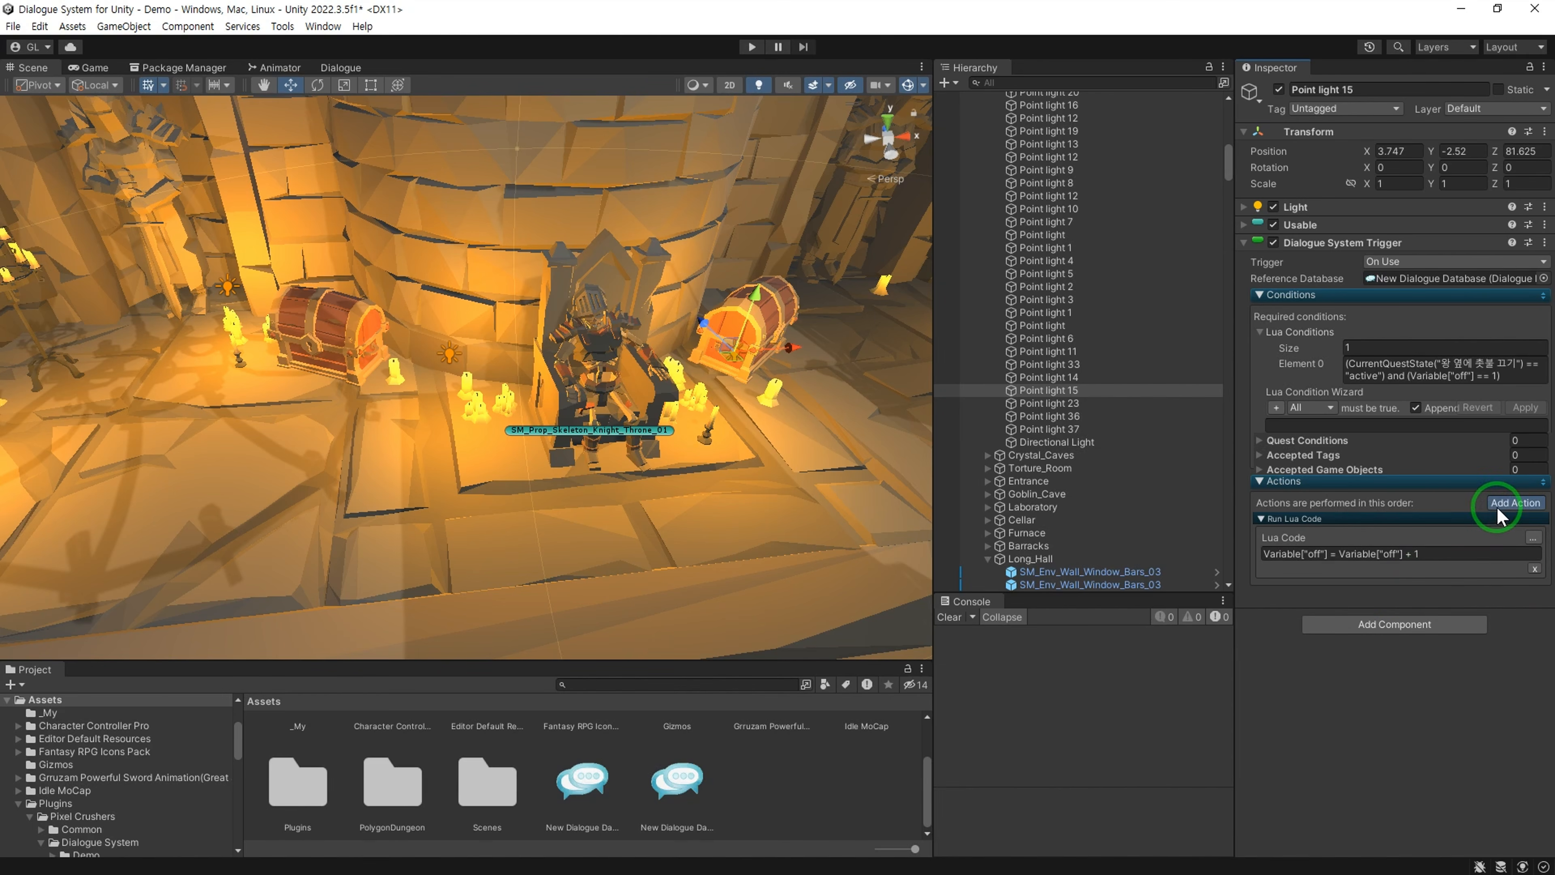
pyautogui.click(1515, 502)
pyautogui.click(1371, 572)
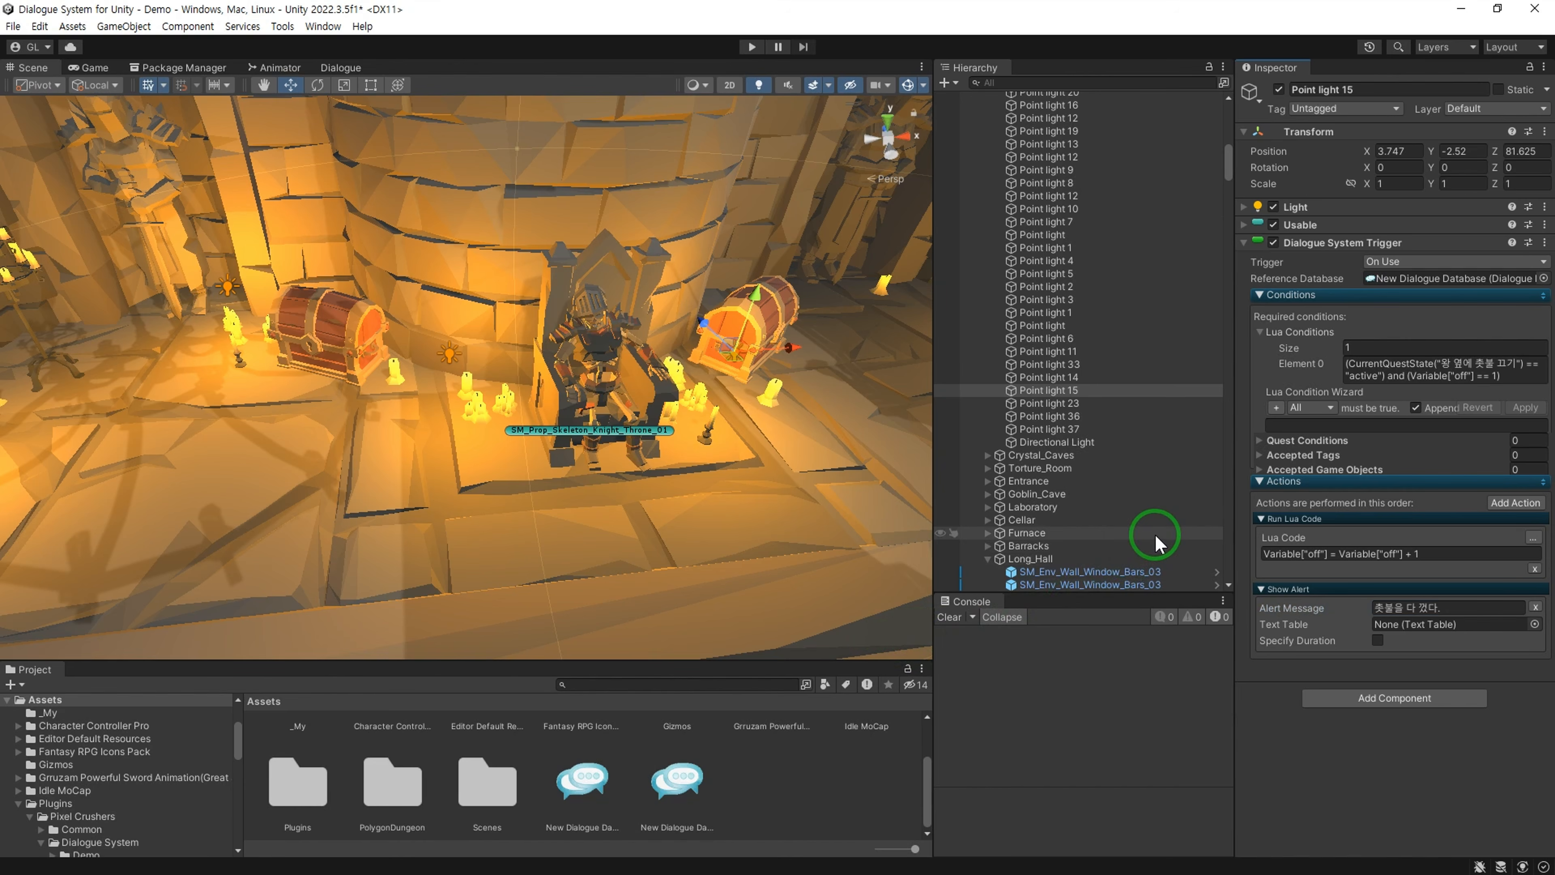
# Step: Add an OnExecute() UnityEvent action to Point light 14 that calls its own GameObject.SetActive with the value unchecked
pyautogui.click(448, 355)
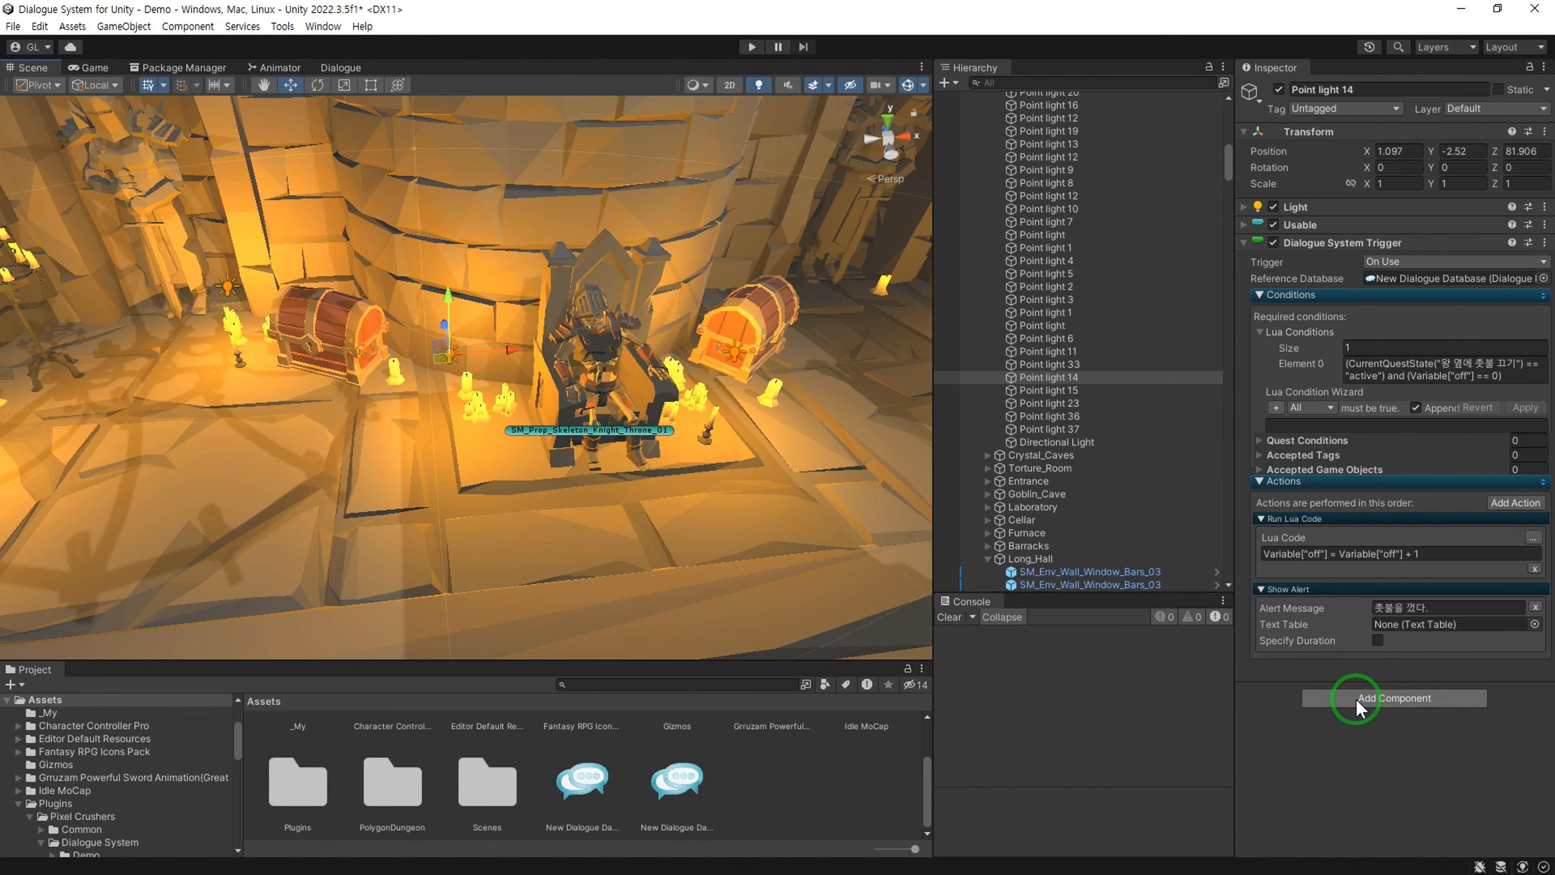
pyautogui.click(1515, 503)
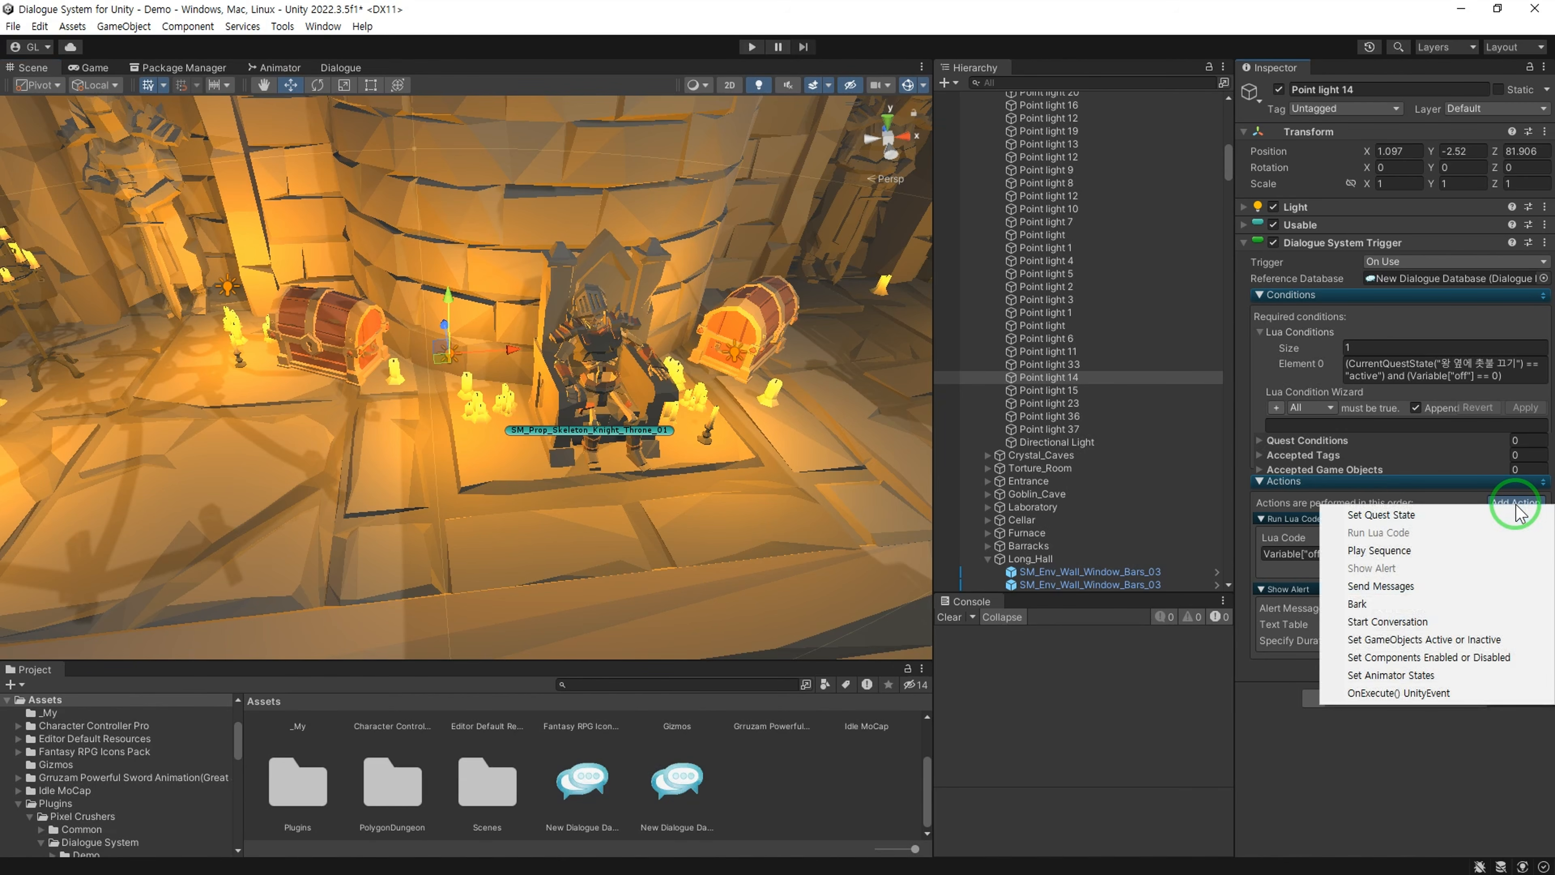
pyautogui.click(1468, 699)
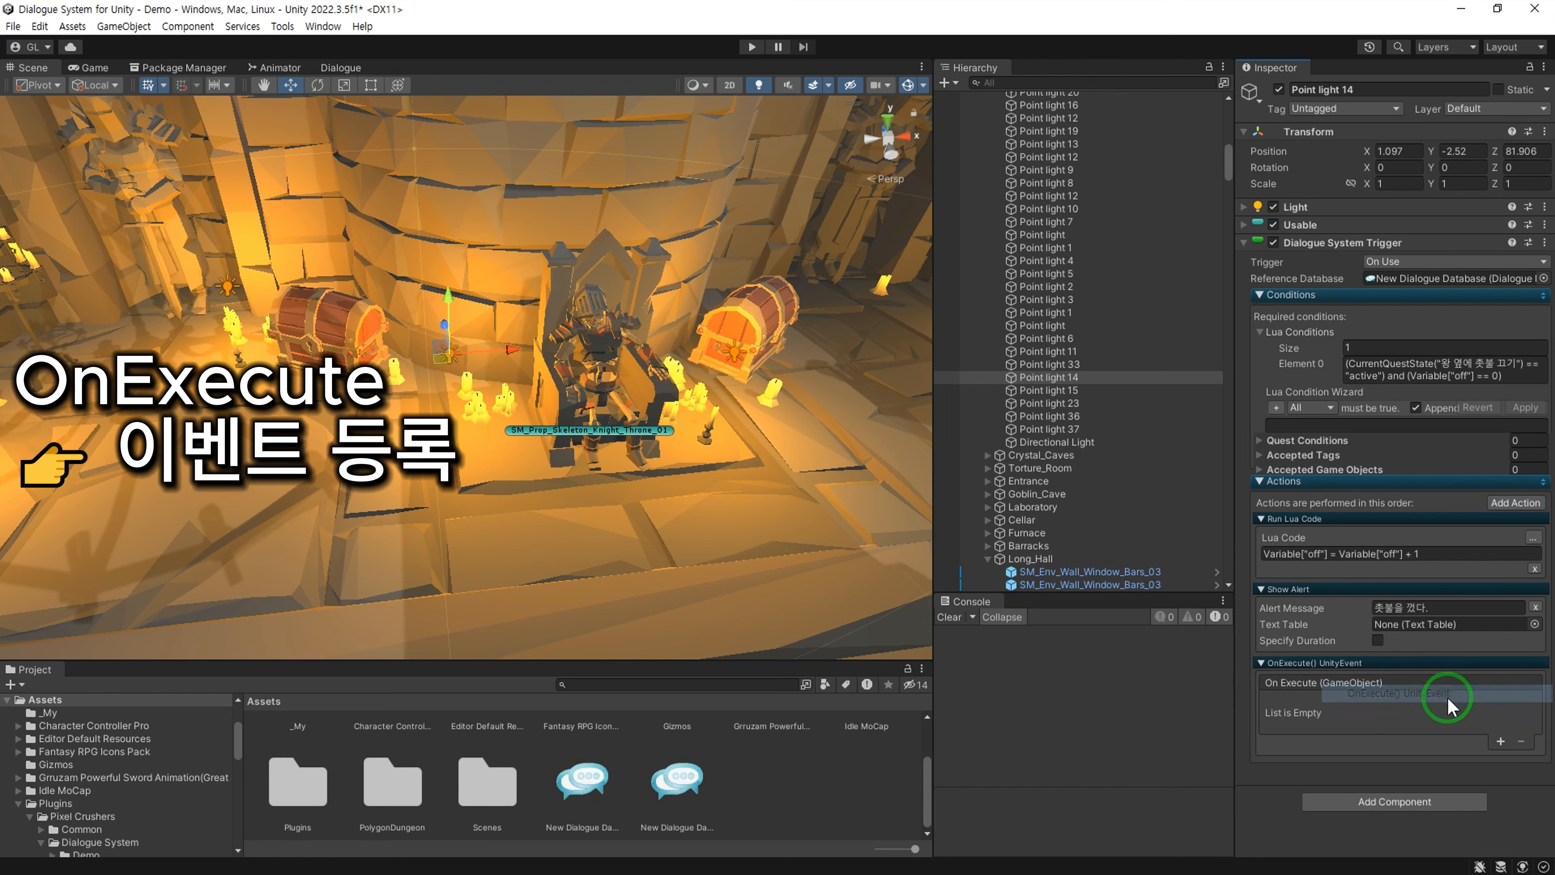
pyautogui.click(1500, 741)
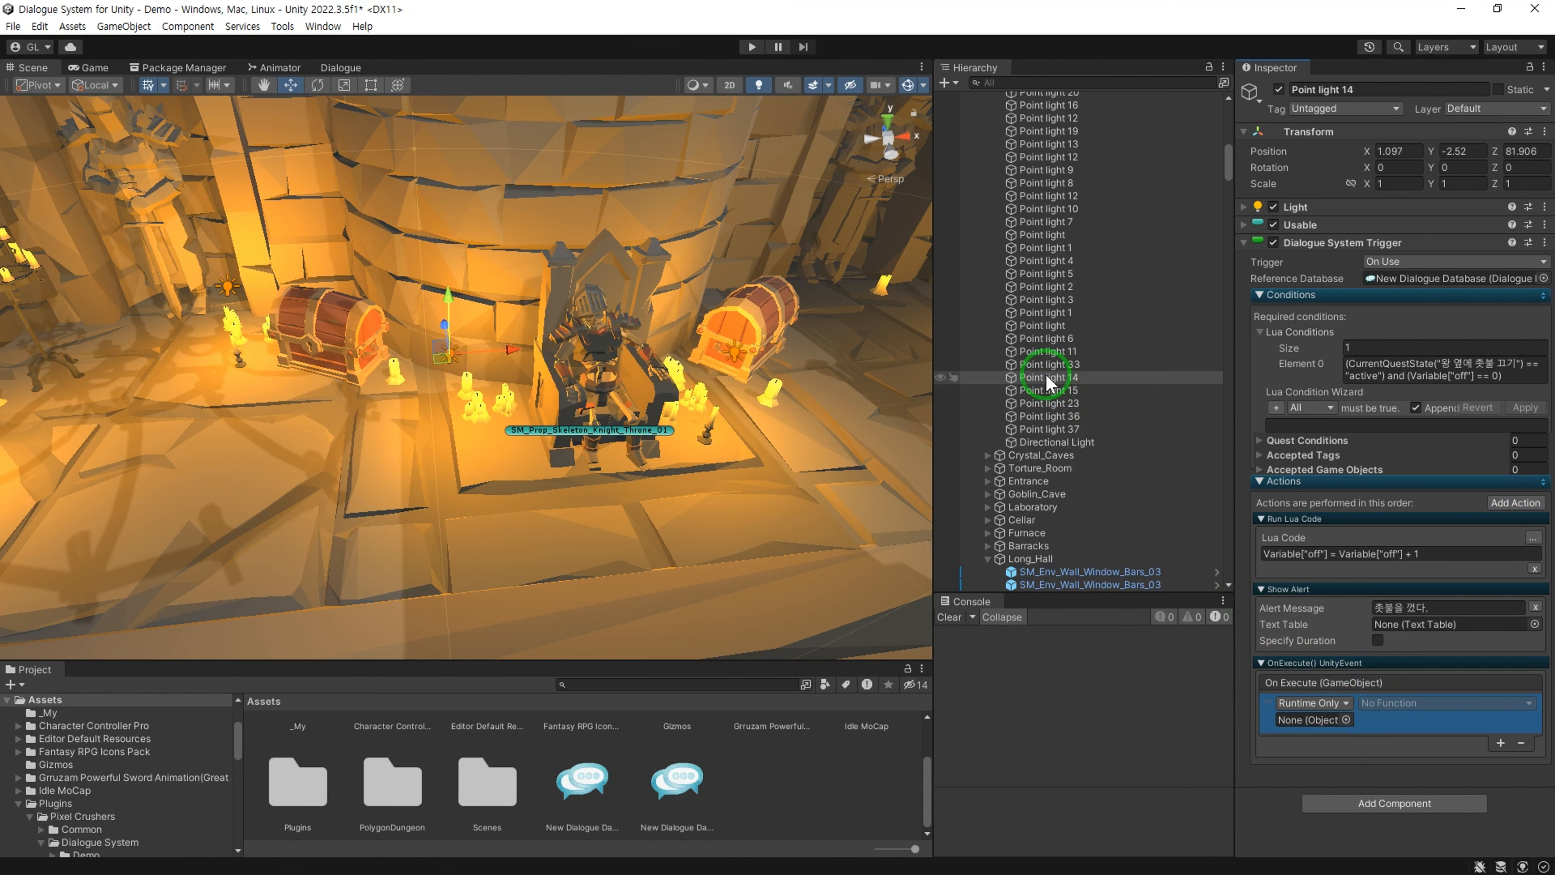
pyautogui.moveTo(1048, 378); pyautogui.dragTo(1295, 710)
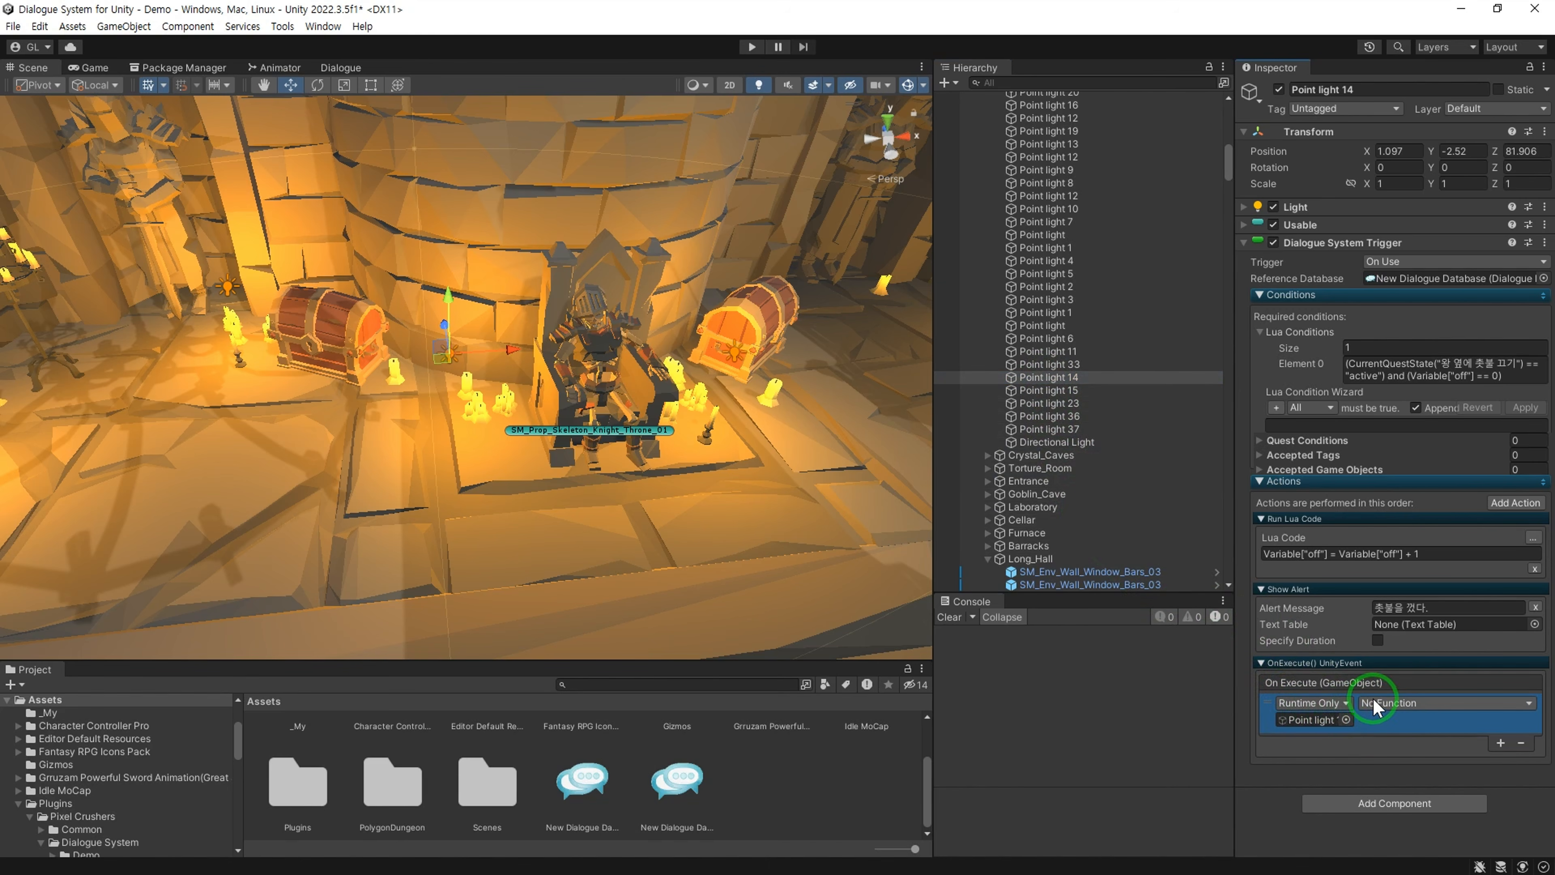
pyautogui.click(1375, 704)
pyautogui.moveTo(1408, 743)
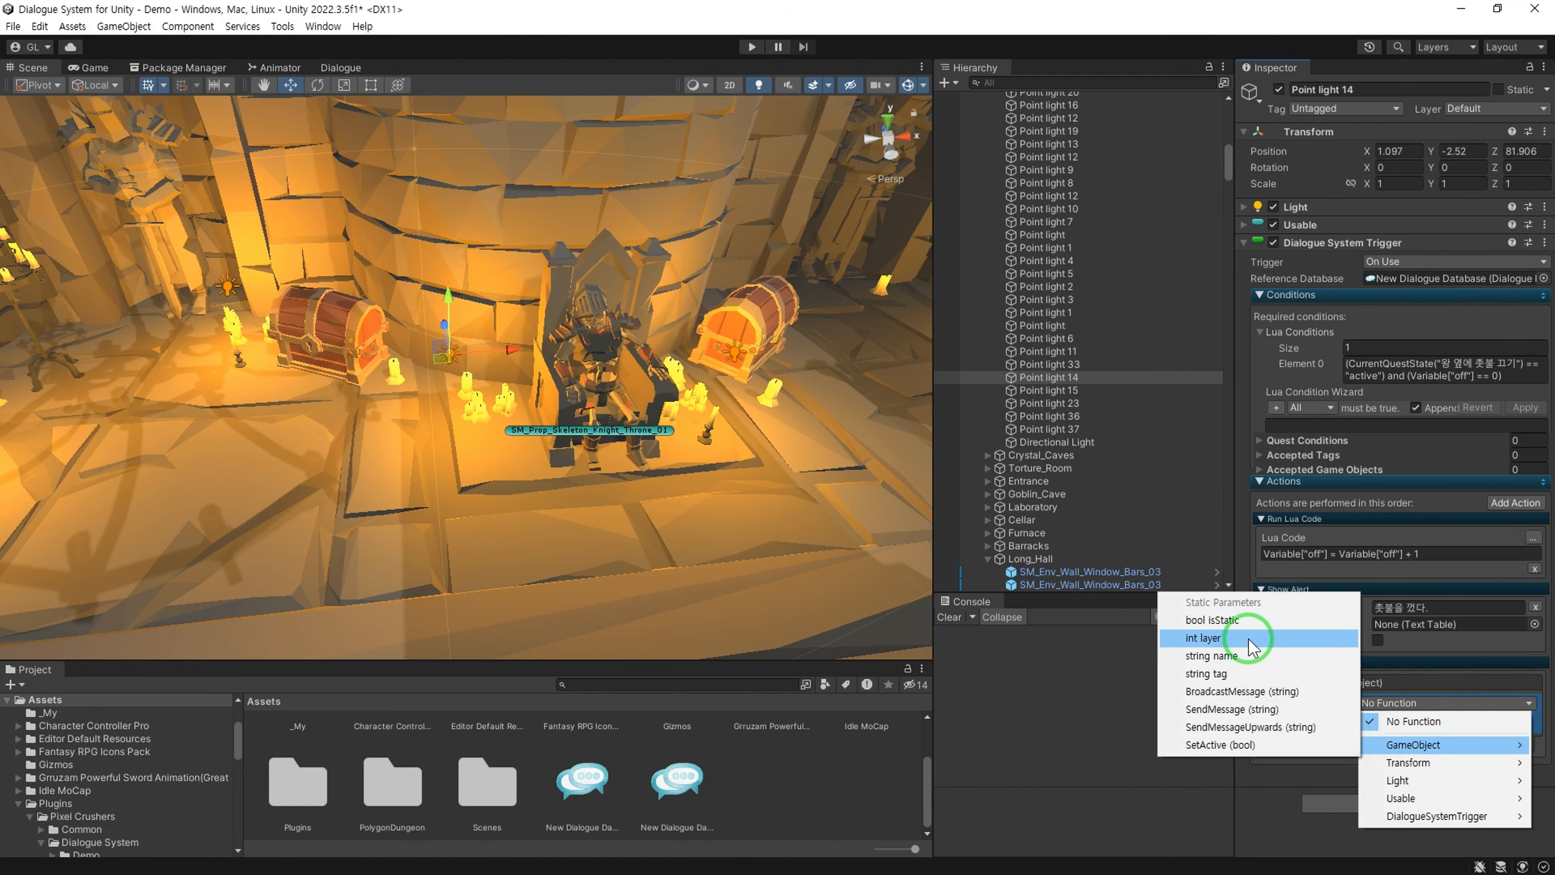
pyautogui.click(1251, 743)
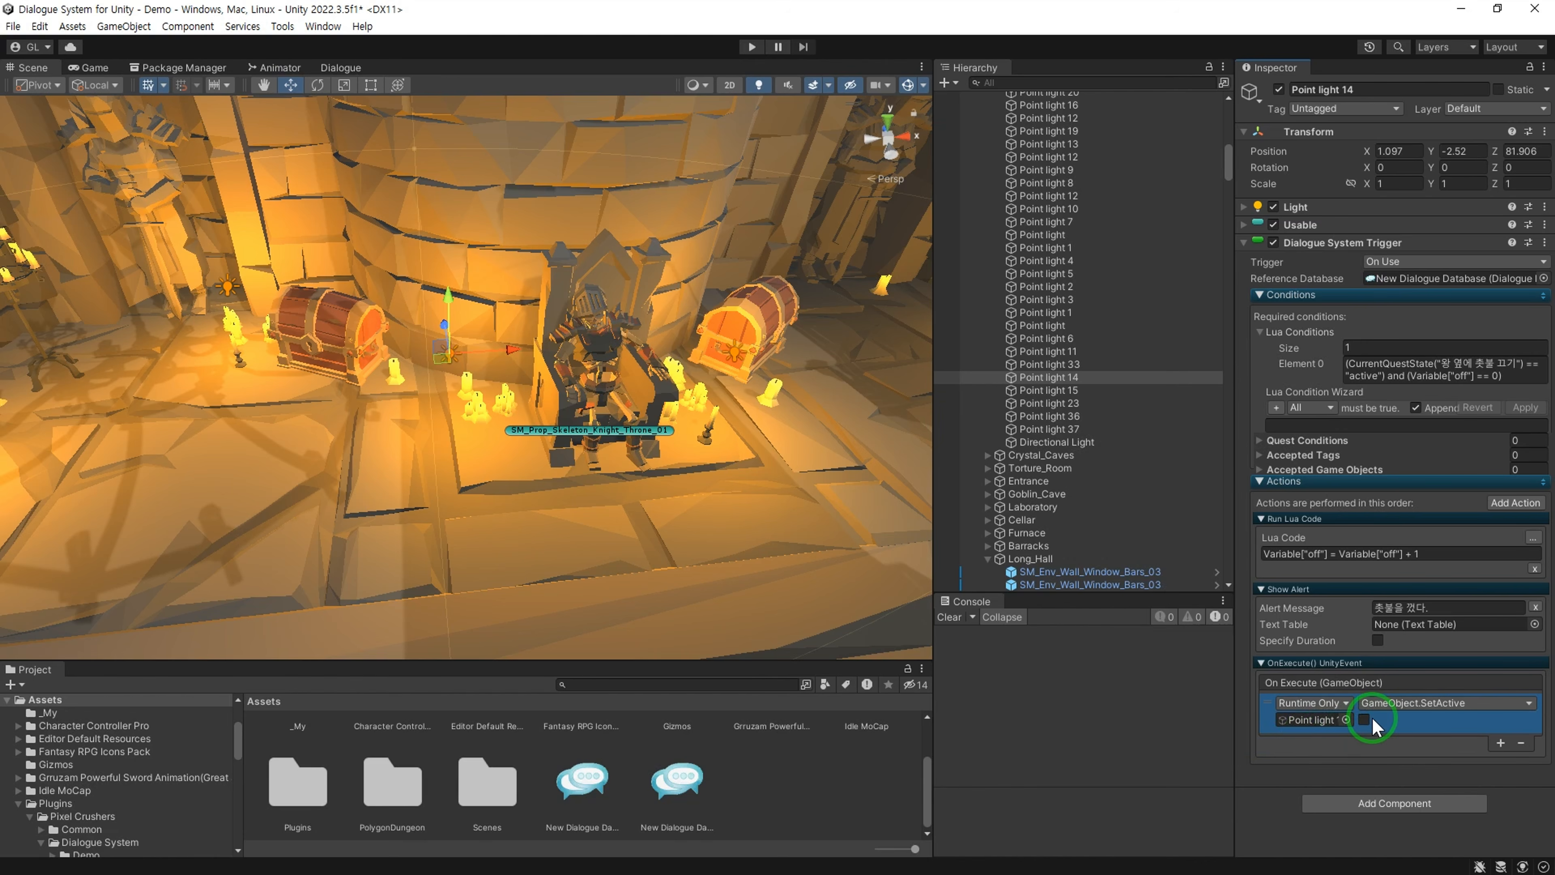
# Step: Add an OnExecute() UnityEvent action to Point light 15 that calls its own GameObject.SetActive with the value unchecked
pyautogui.click(737, 351)
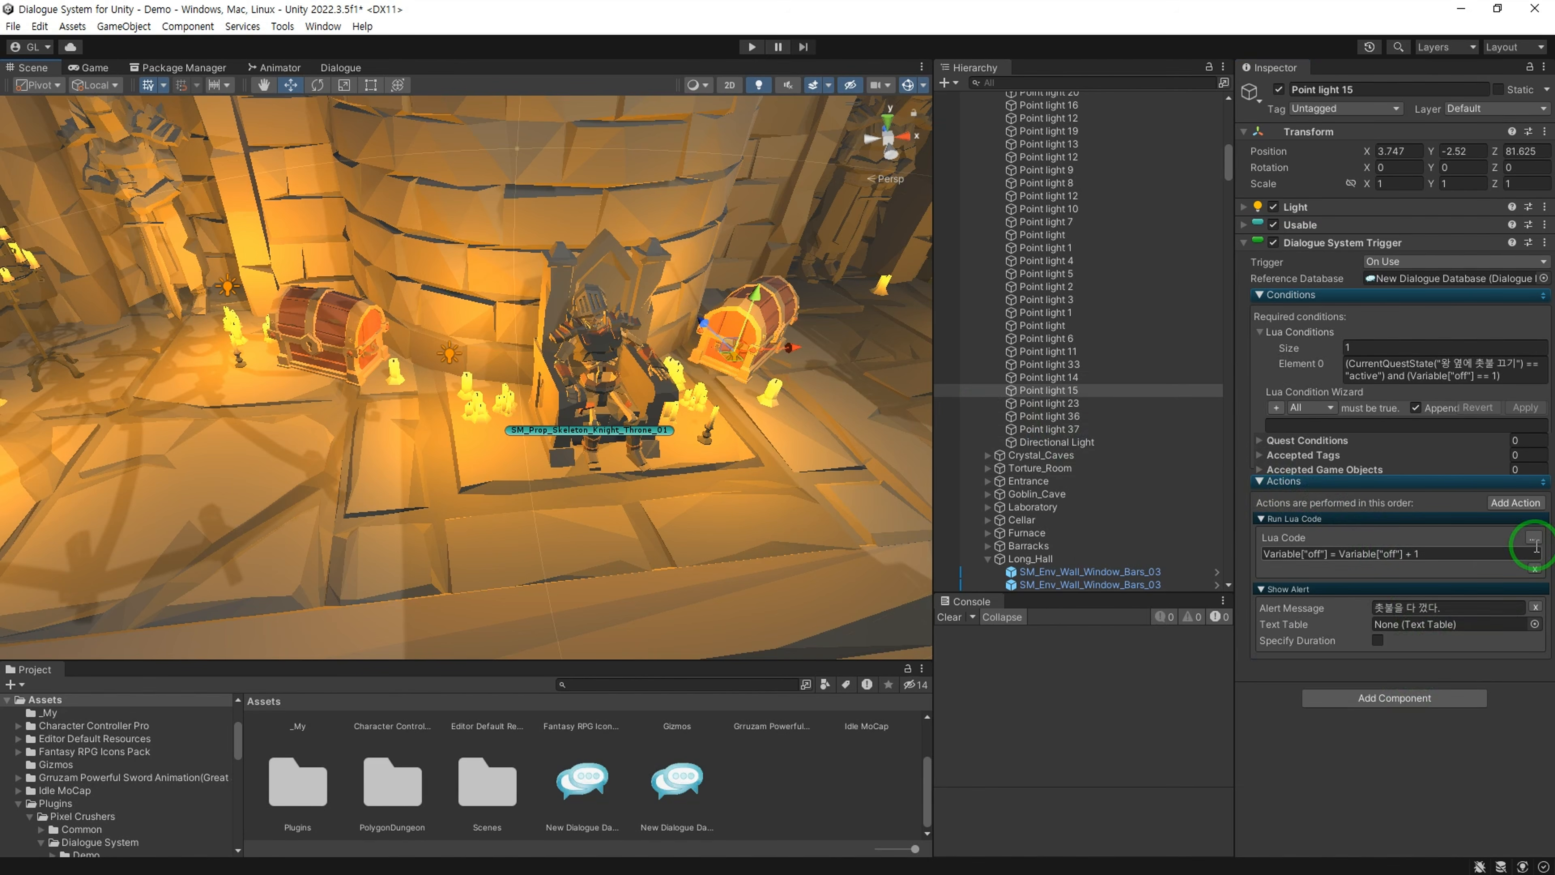
pyautogui.click(1515, 502)
pyautogui.click(1310, 694)
pyautogui.click(1500, 742)
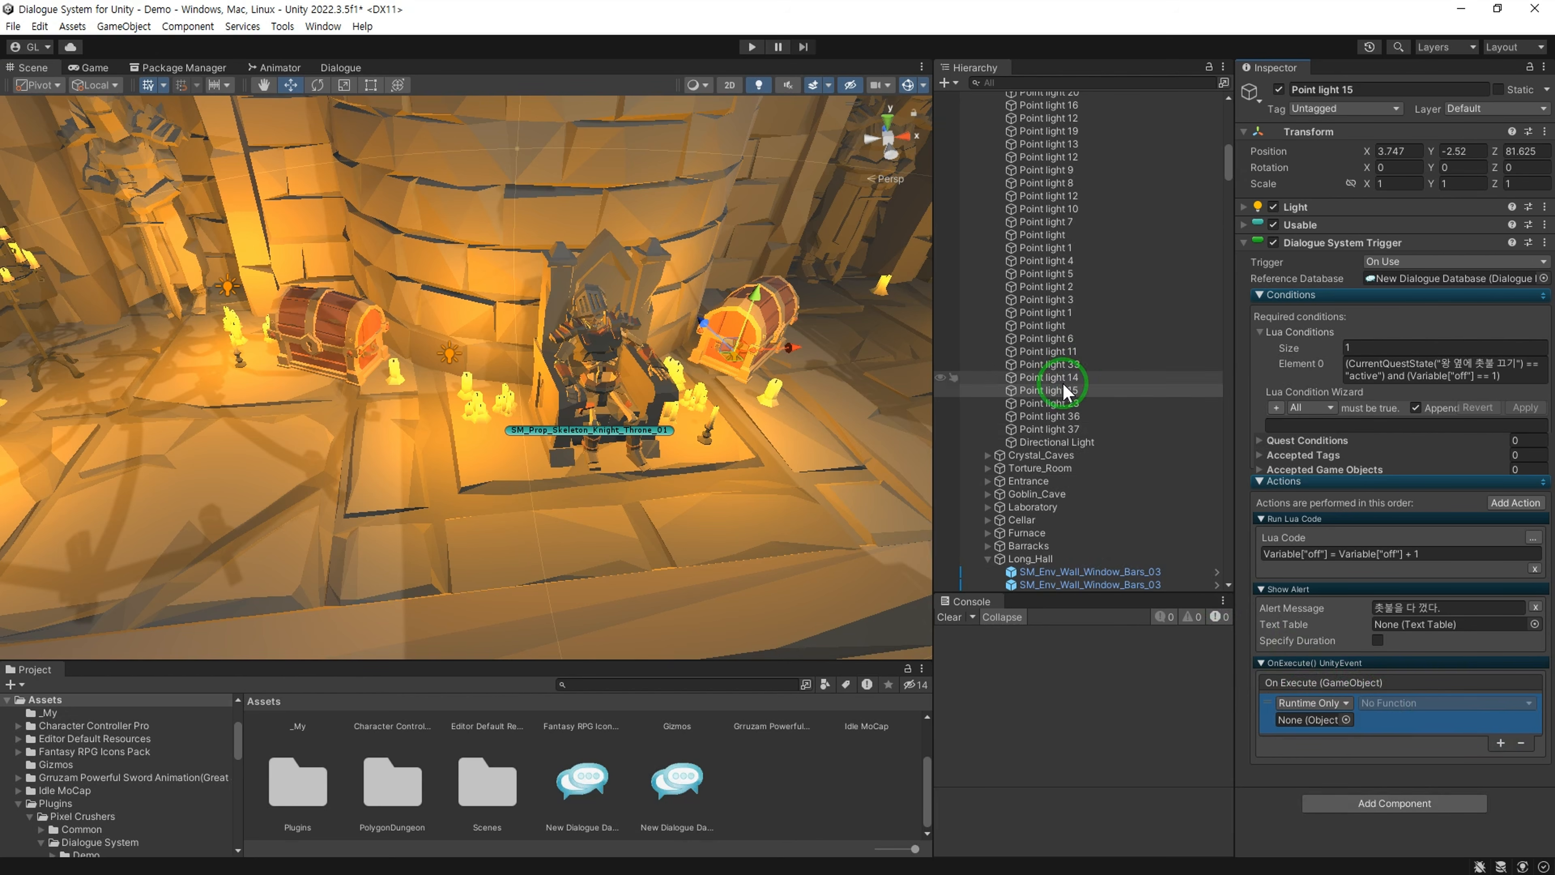
pyautogui.moveTo(1066, 391); pyautogui.dragTo(1316, 720)
pyautogui.click(1433, 703)
pyautogui.click(1261, 743)
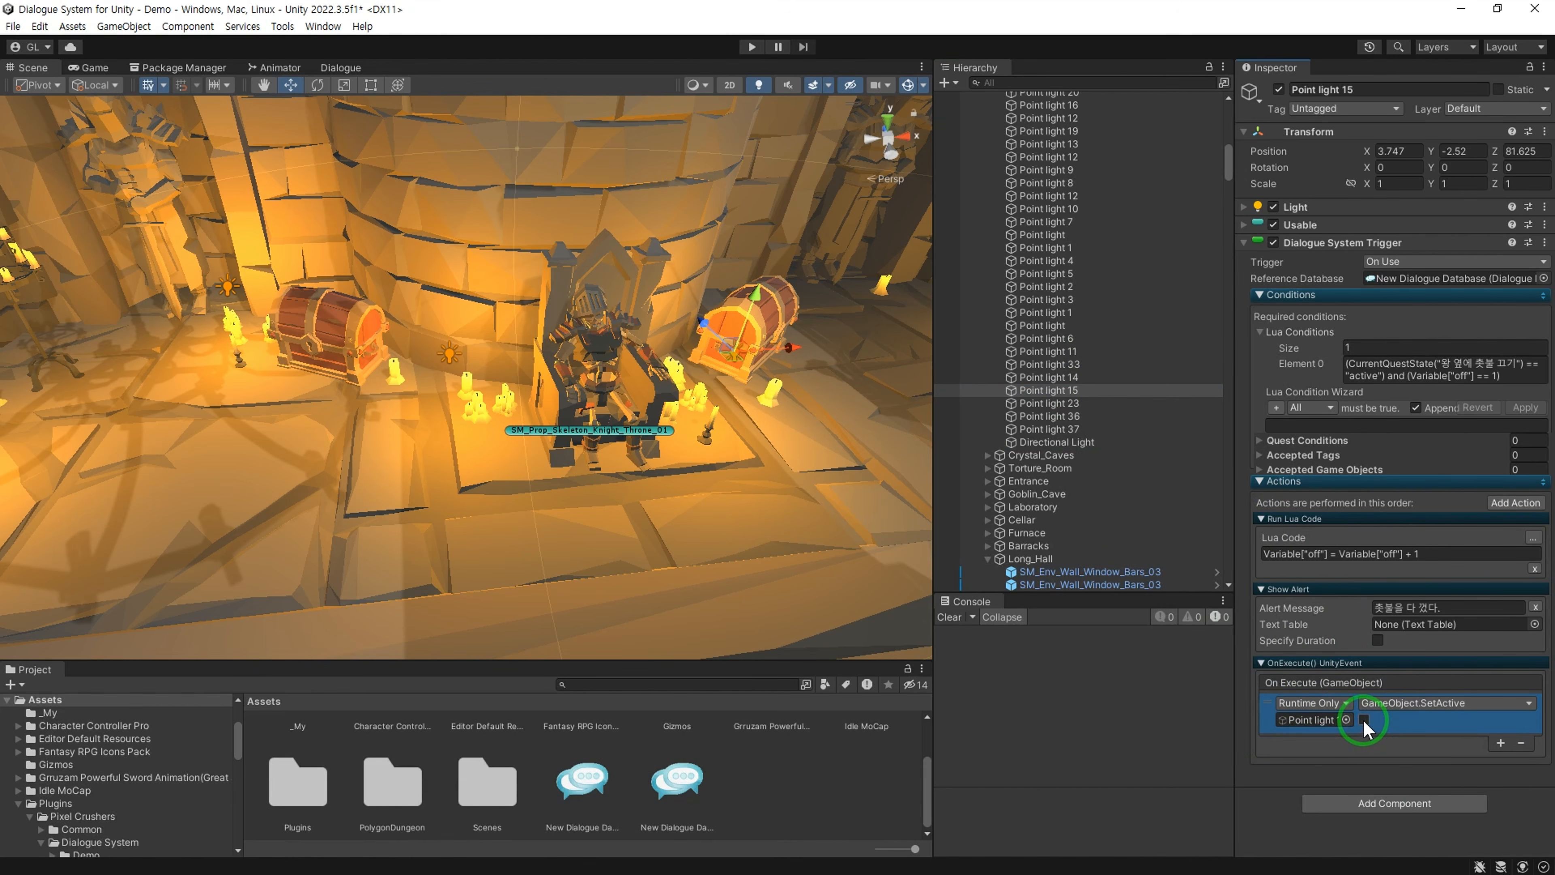
# Step: Add a trigger Box Collider to Point light 14, with a Z size of 2 and its center shifted along Z
pyautogui.click(1063, 378)
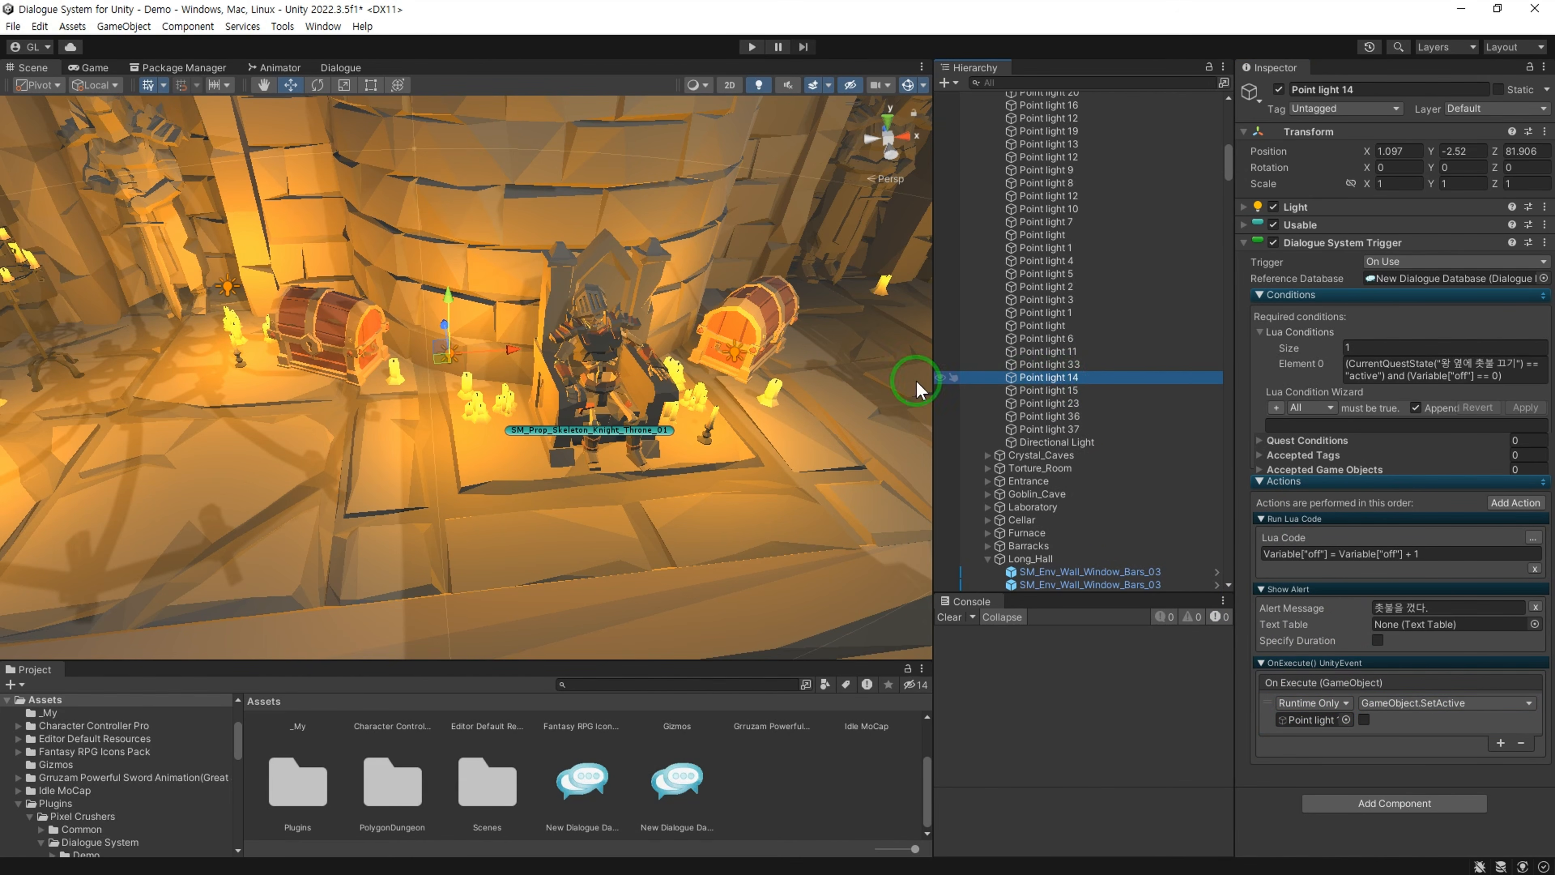
pyautogui.click(1353, 803)
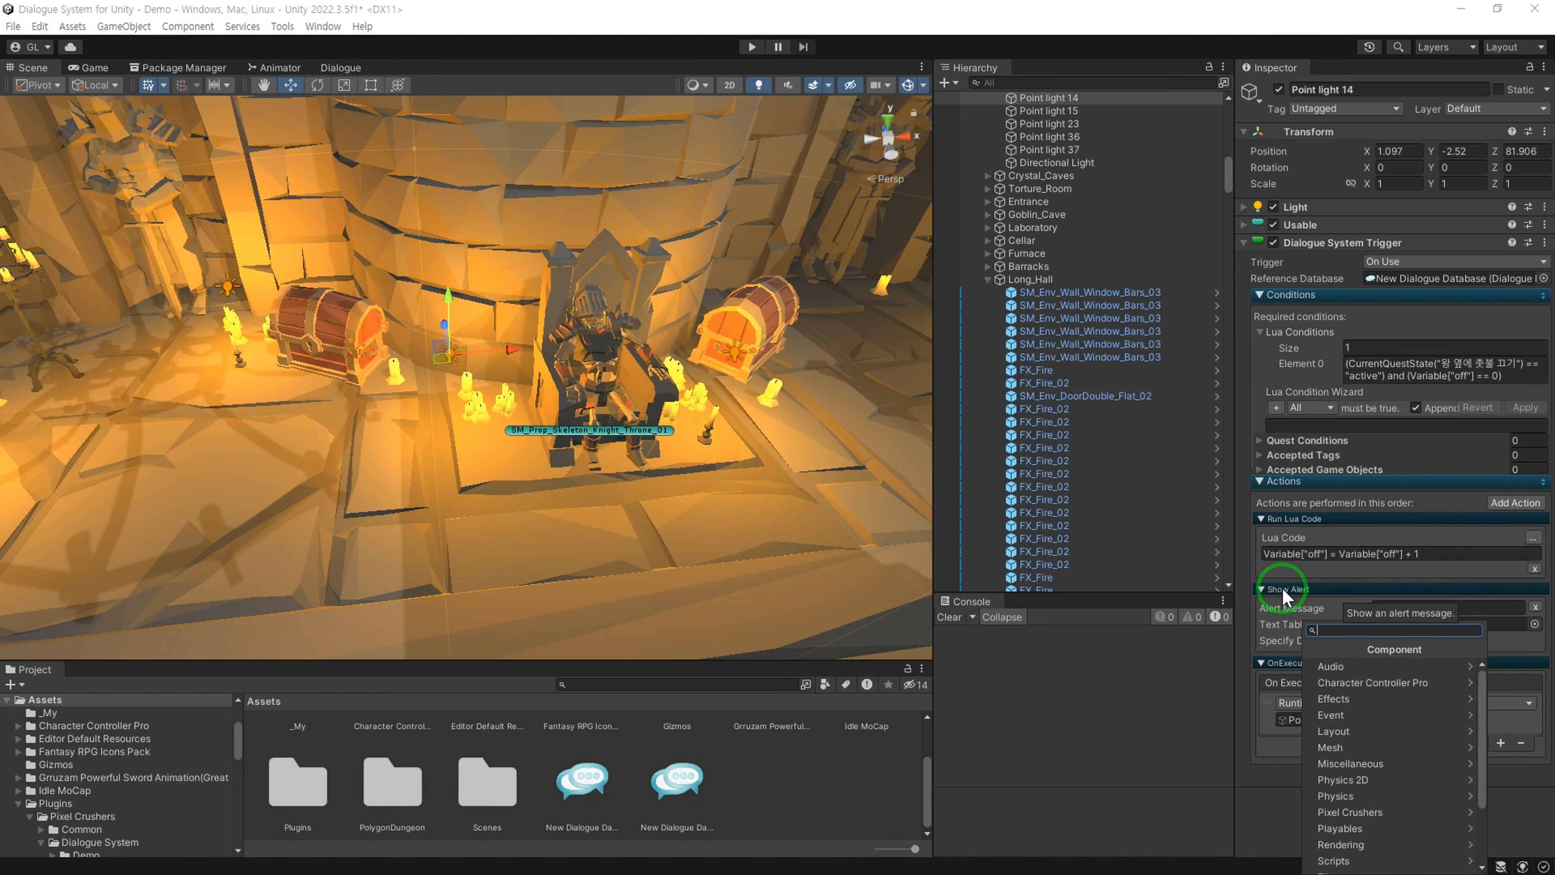
pyautogui.write('bo')
pyautogui.click(1346, 666)
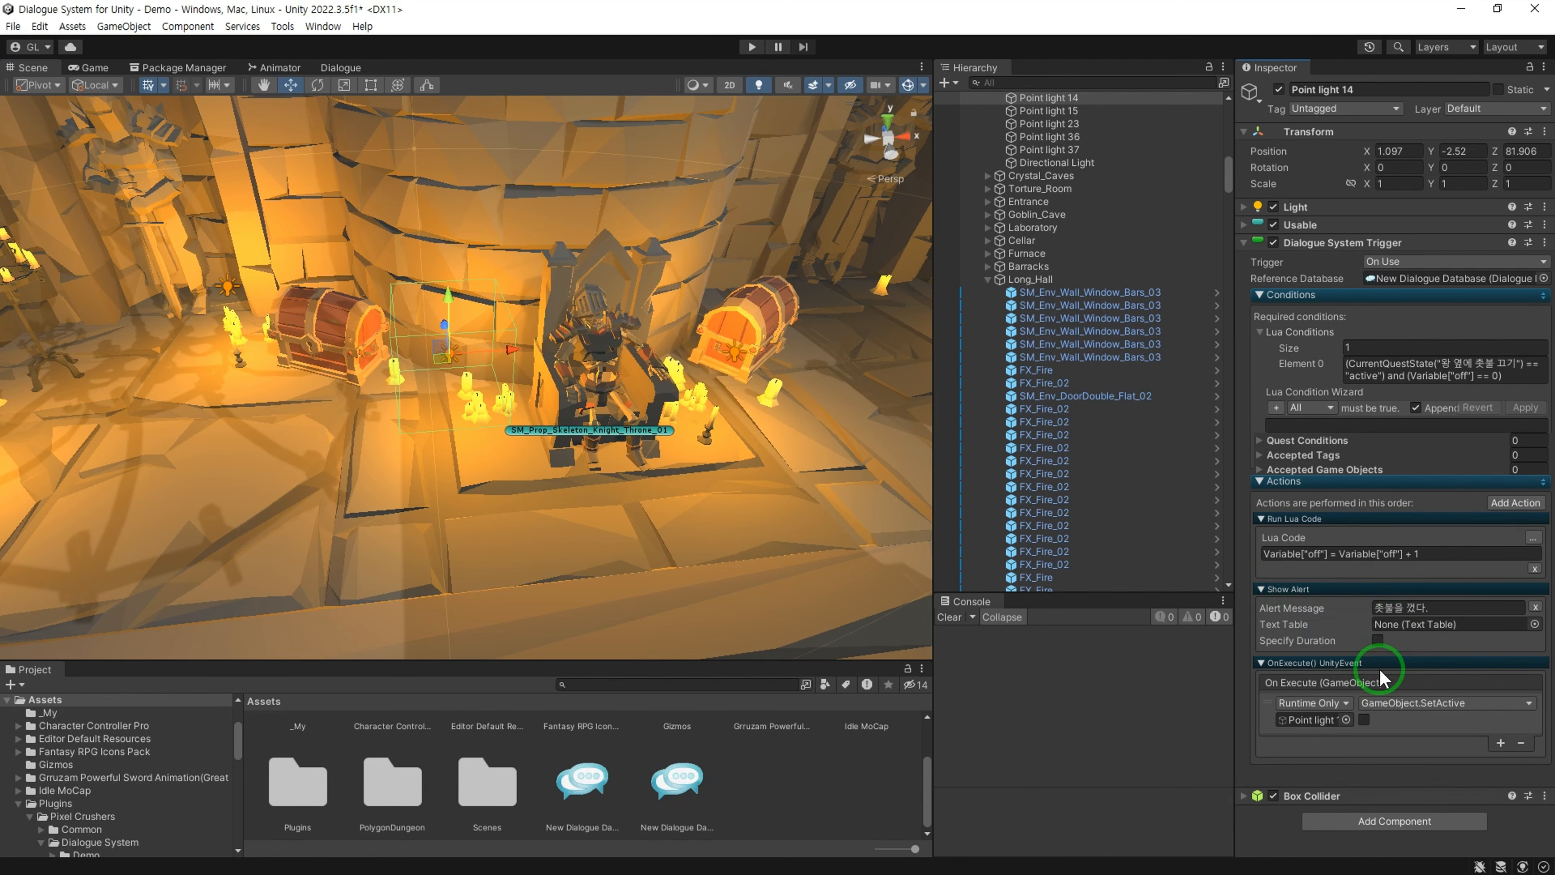
pyautogui.click(1245, 243)
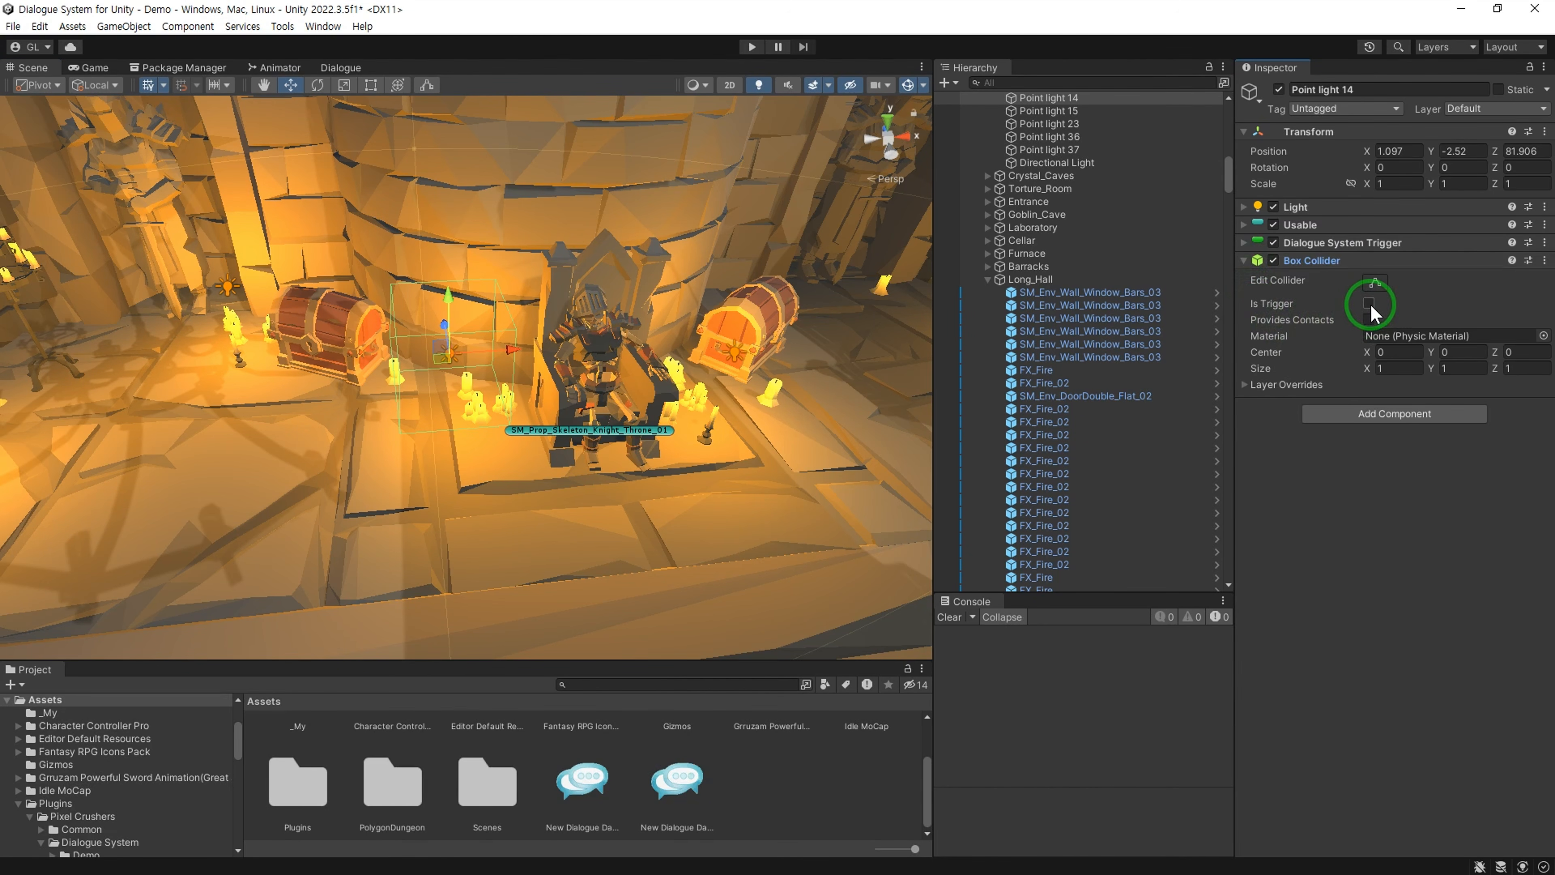
pyautogui.click(1523, 353)
pyautogui.write('2')
pyautogui.moveTo(1495, 353); pyautogui.dragTo(1535, 353)
pyautogui.click(1514, 350)
pyautogui.write('5')
# Step: Add a Box Collider to Point light 15 as a trigger, with Z size 2 and Z center -0.5
pyautogui.click(732, 354)
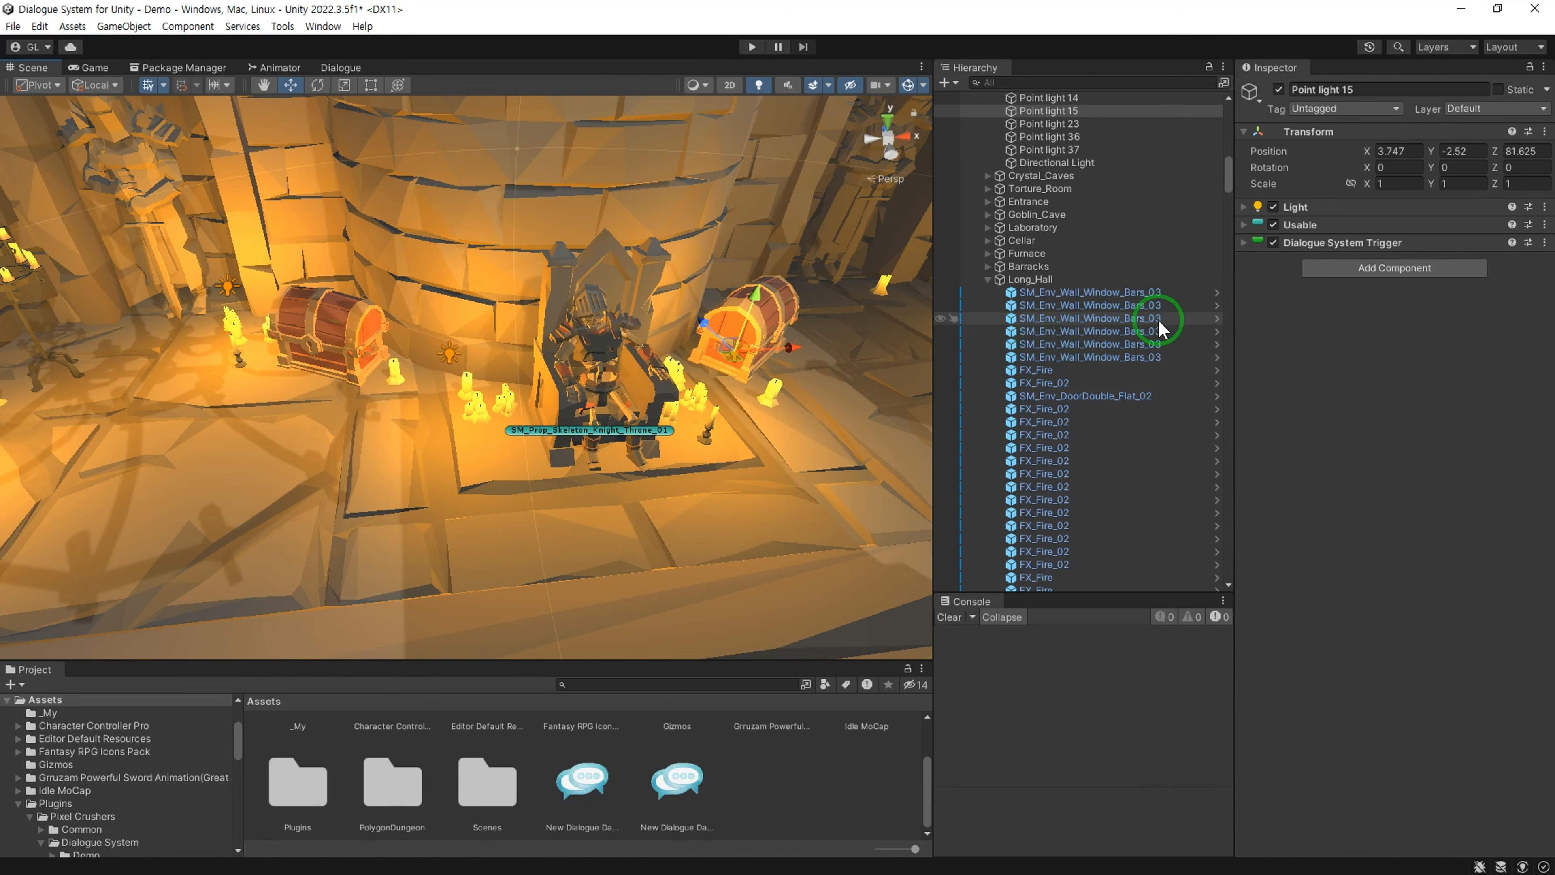
pyautogui.click(1375, 268)
pyautogui.click(1365, 332)
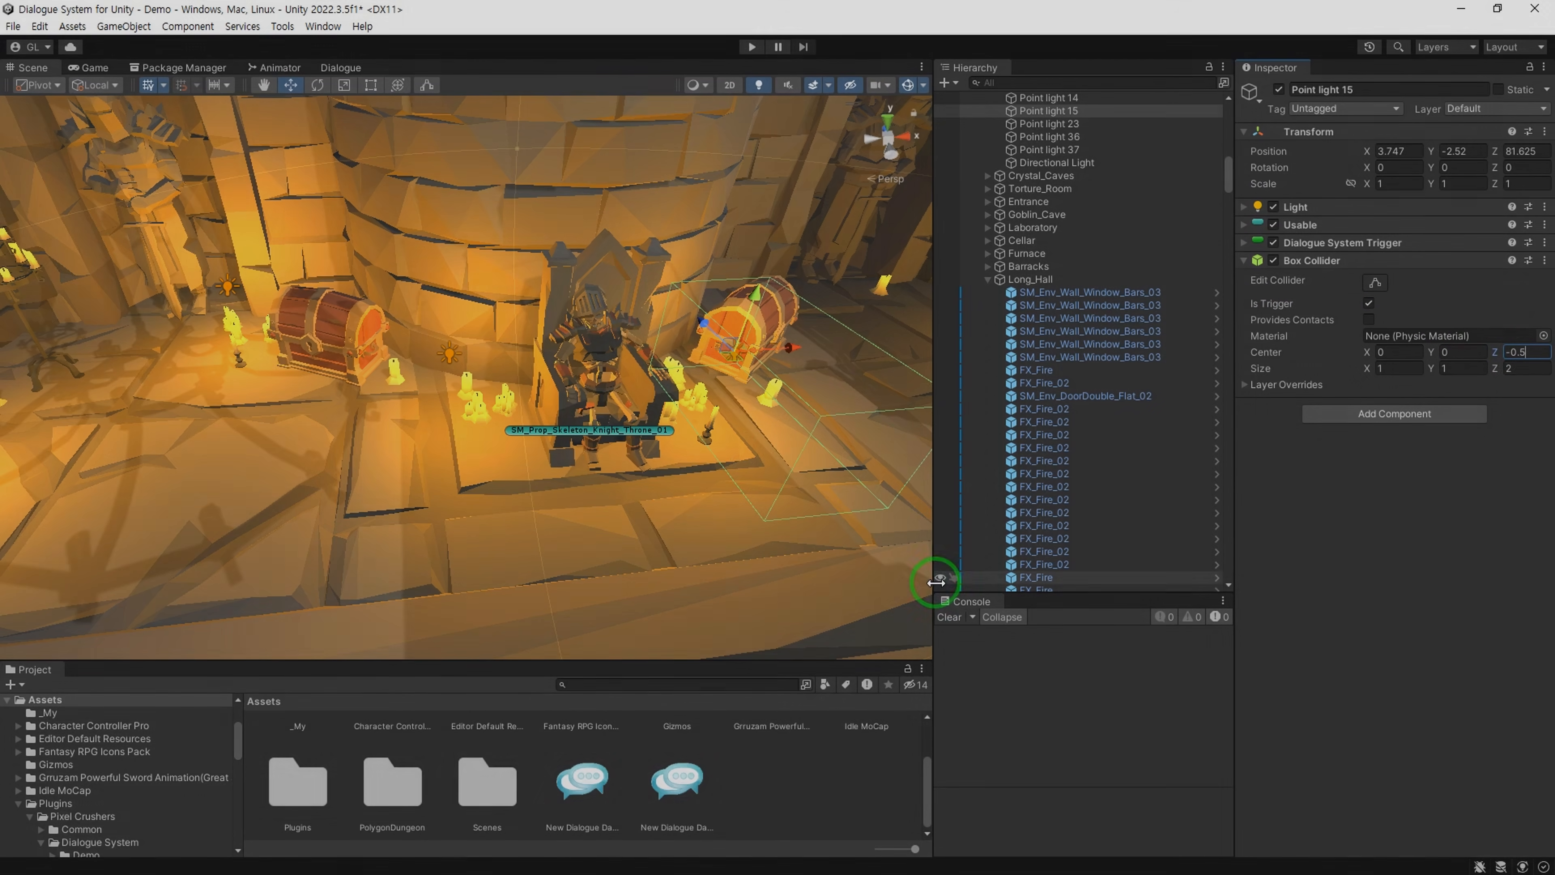
# Step: Add a Quest Log Window Hotkey component to the Player object
pyautogui.click(1066, 518)
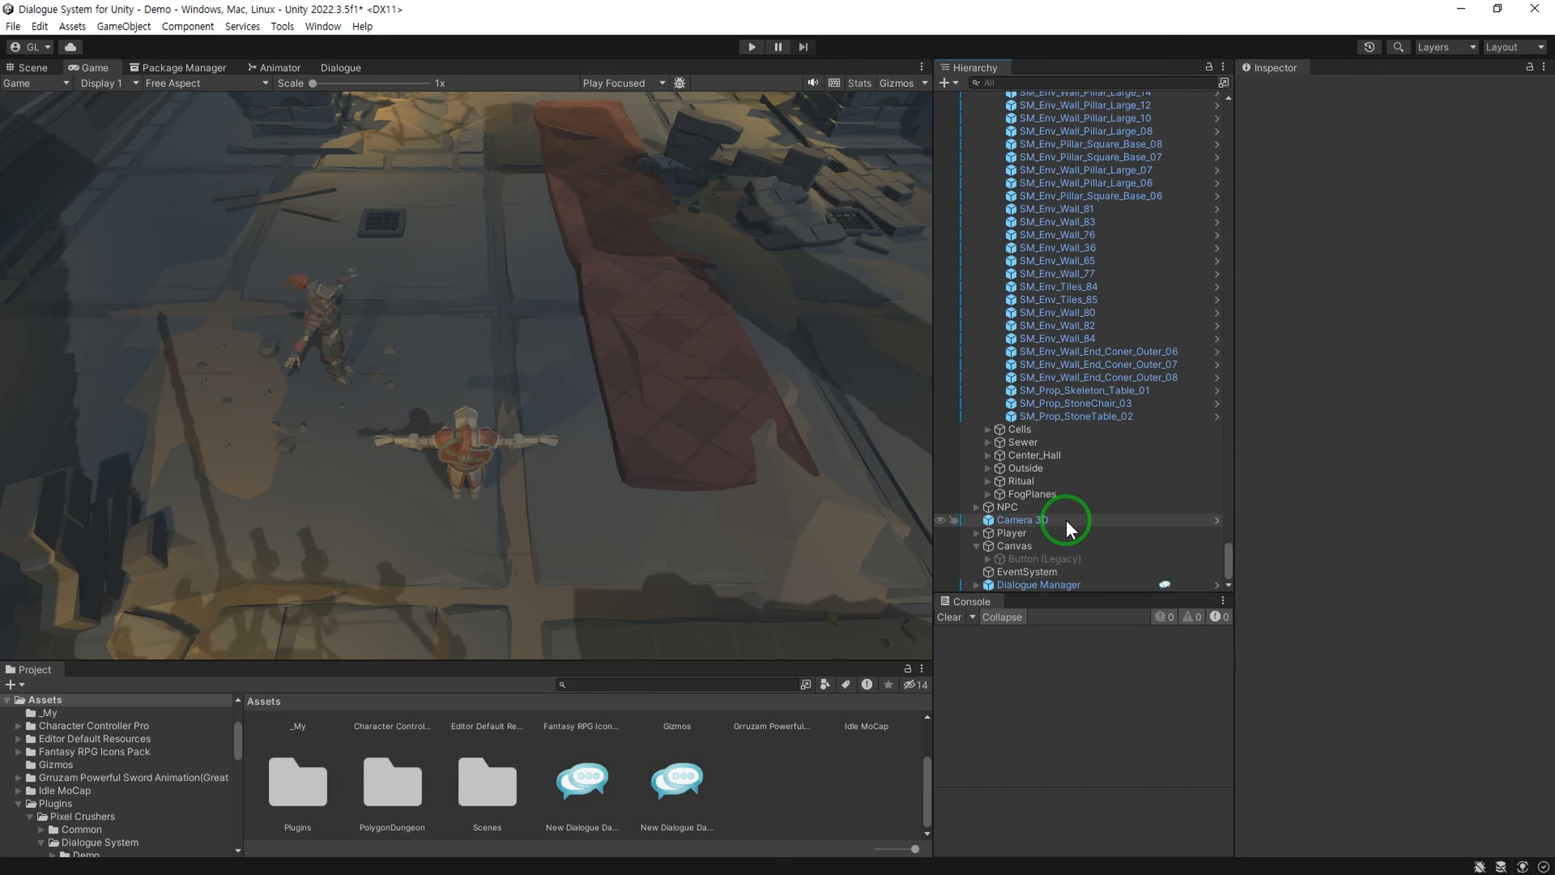
pyautogui.click(1029, 533)
pyautogui.scroll(-15, 1362, 526)
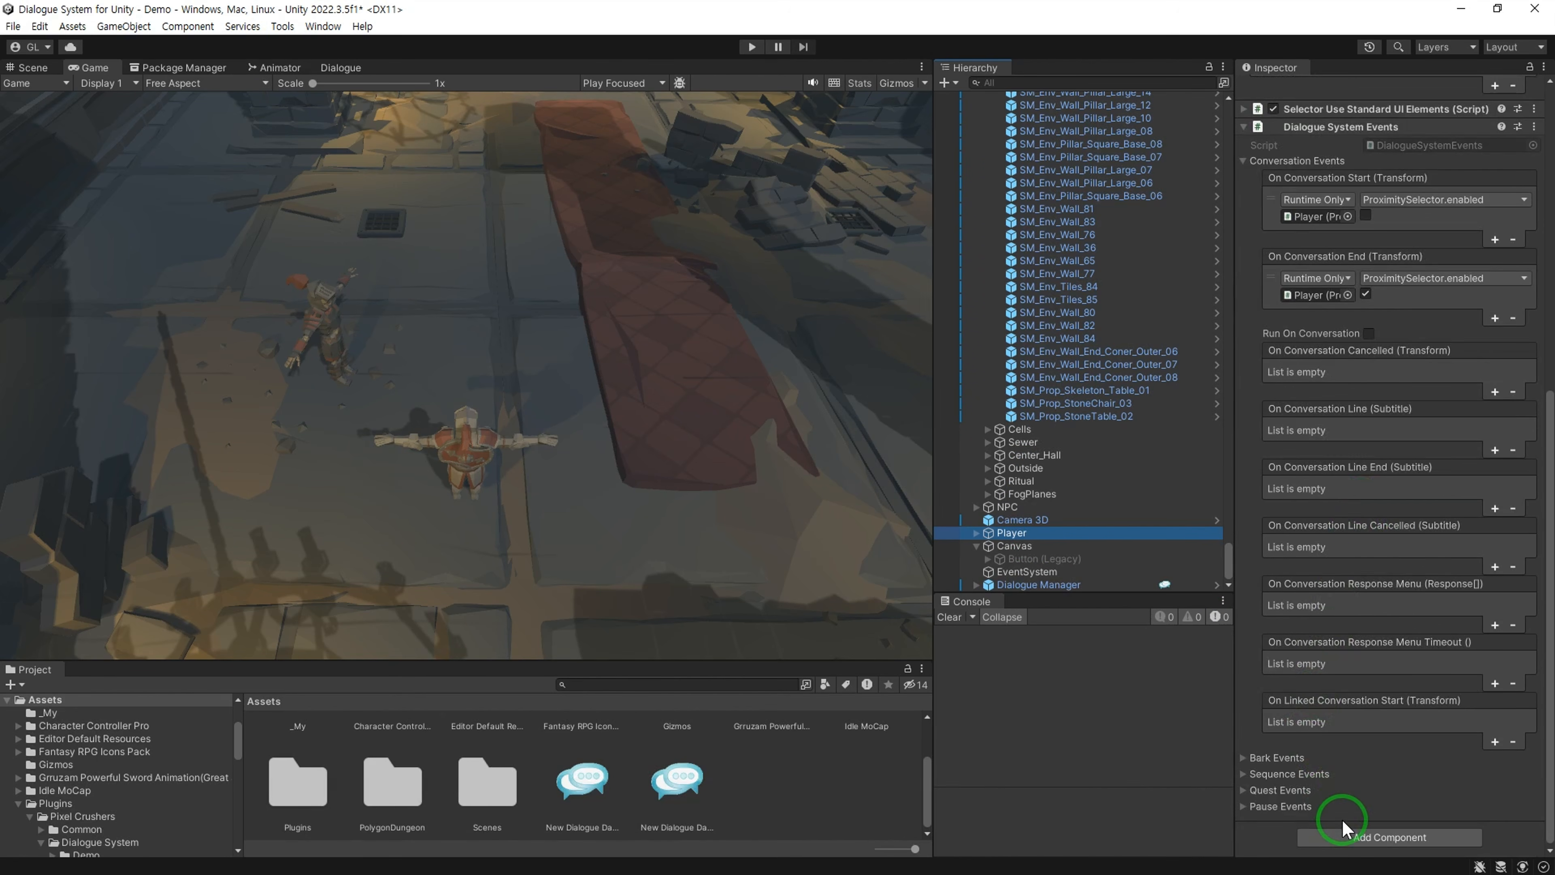
pyautogui.click(1362, 835)
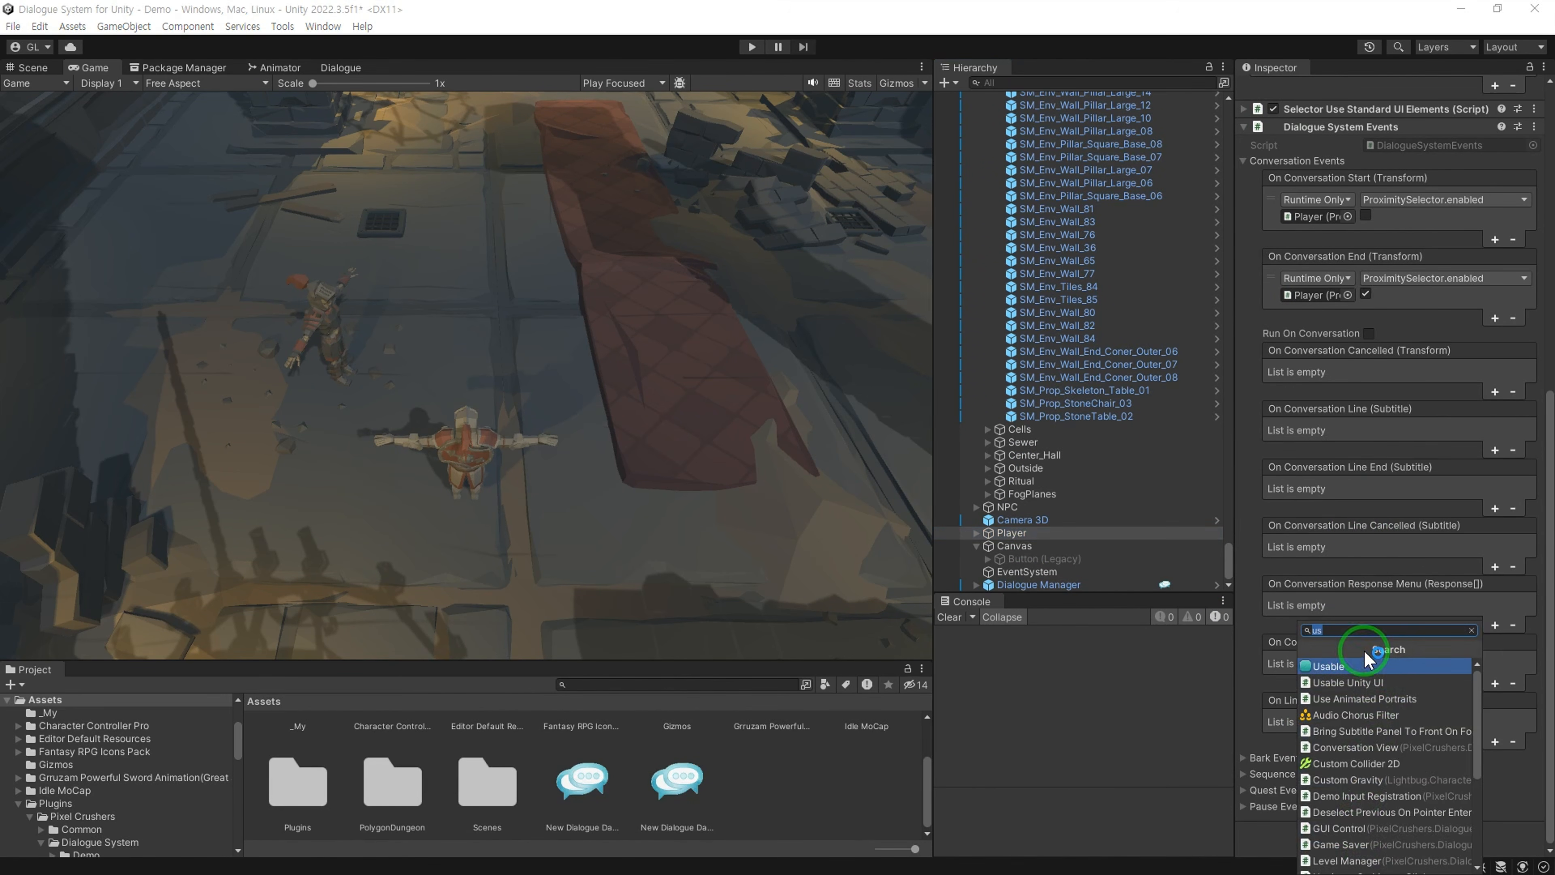
pyautogui.write('q')
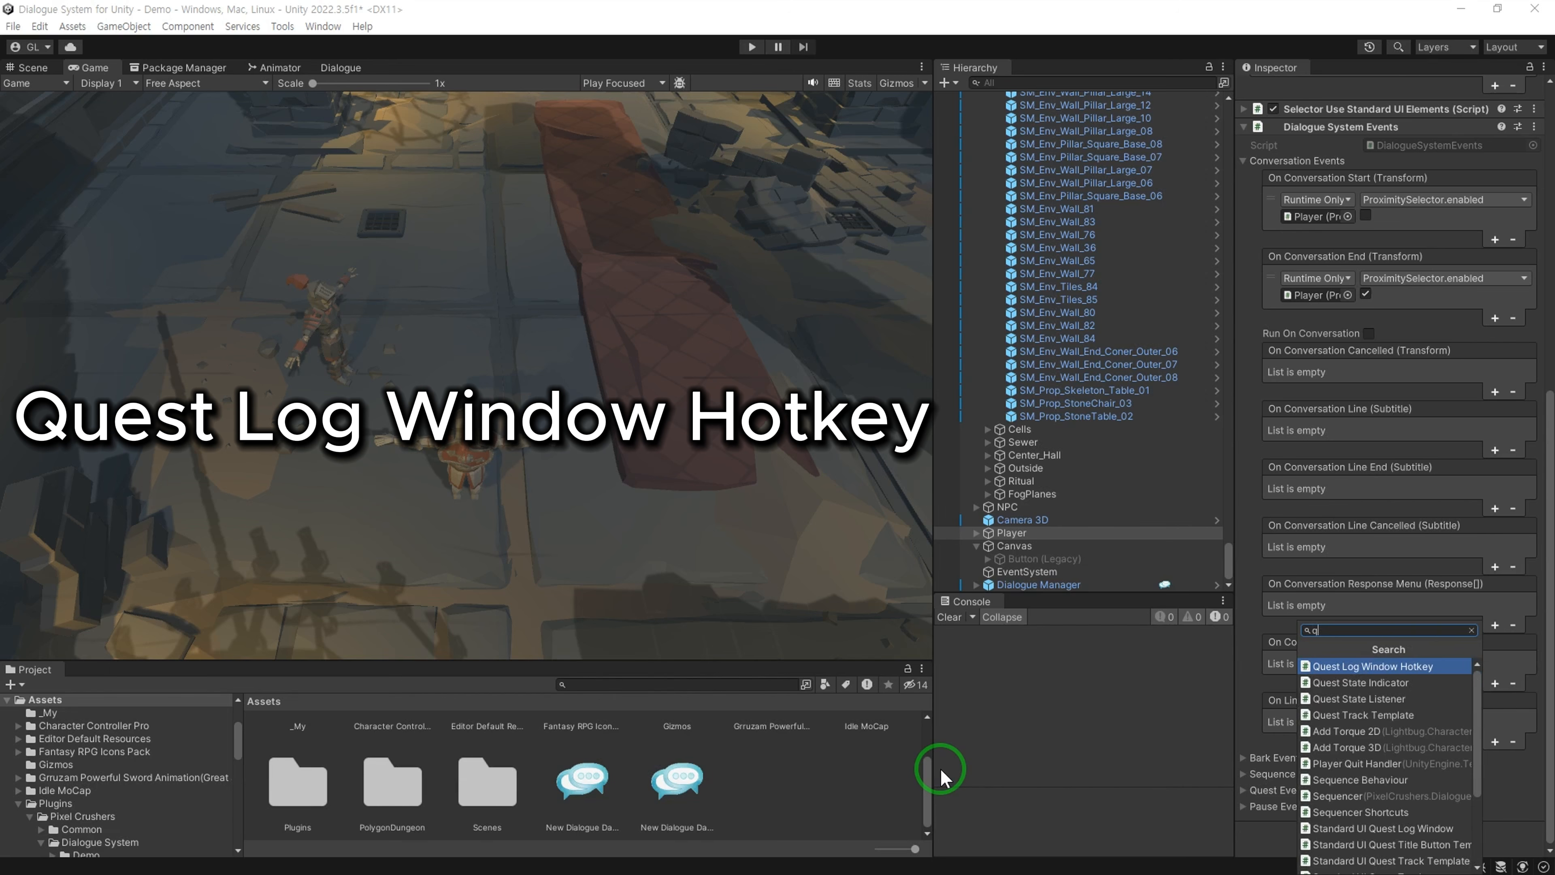
pyautogui.click(1416, 669)
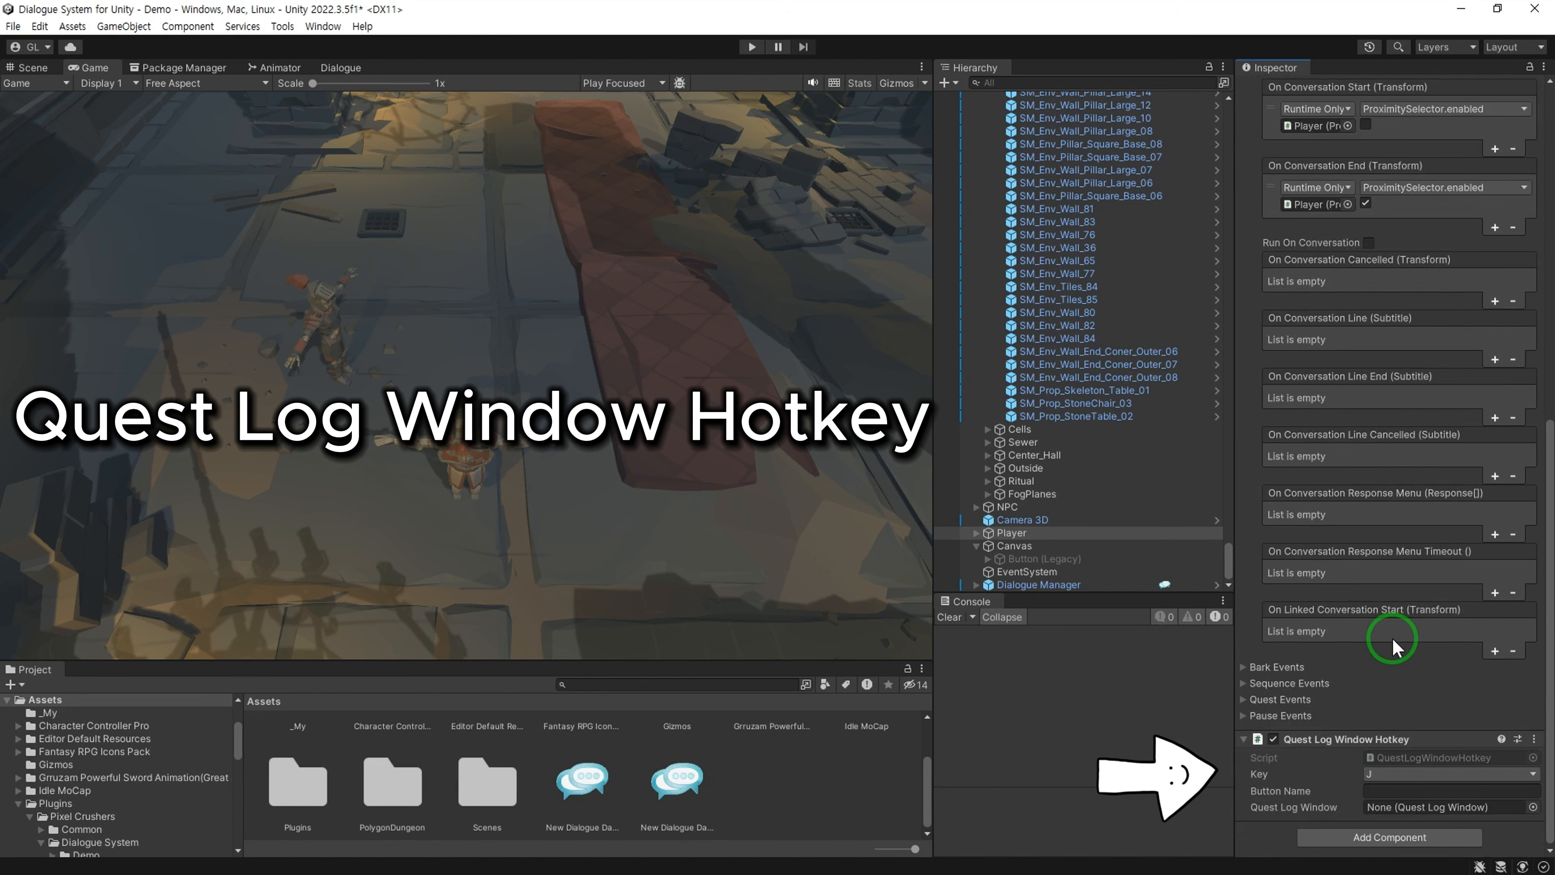
# Step: Set the Player's quest log window hotkey to Q
pyautogui.click(1403, 774)
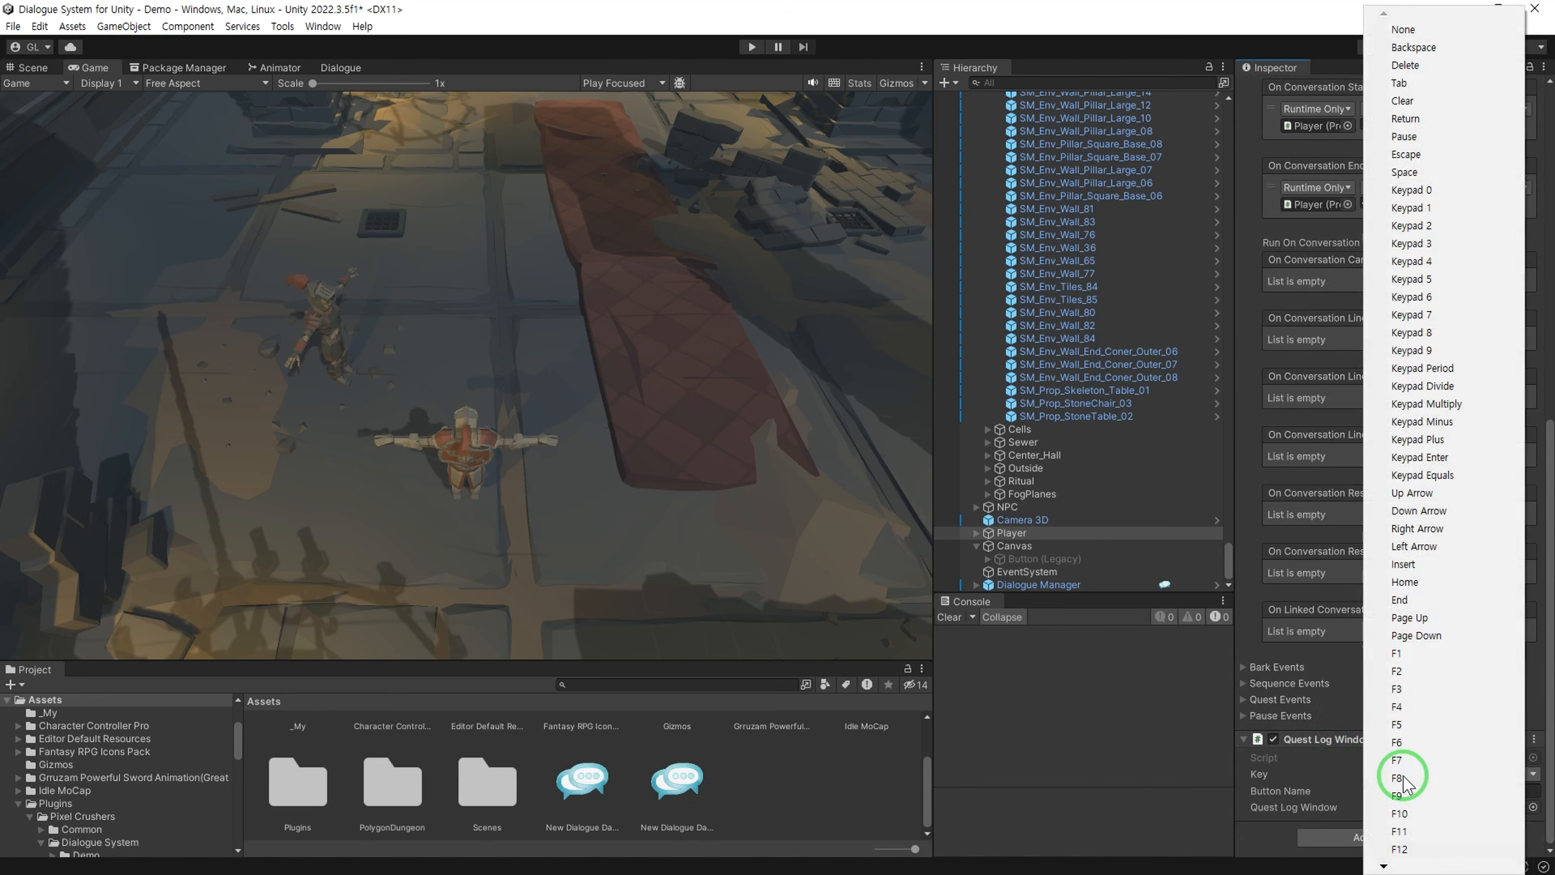
pyautogui.scroll(-15, 1446, 826)
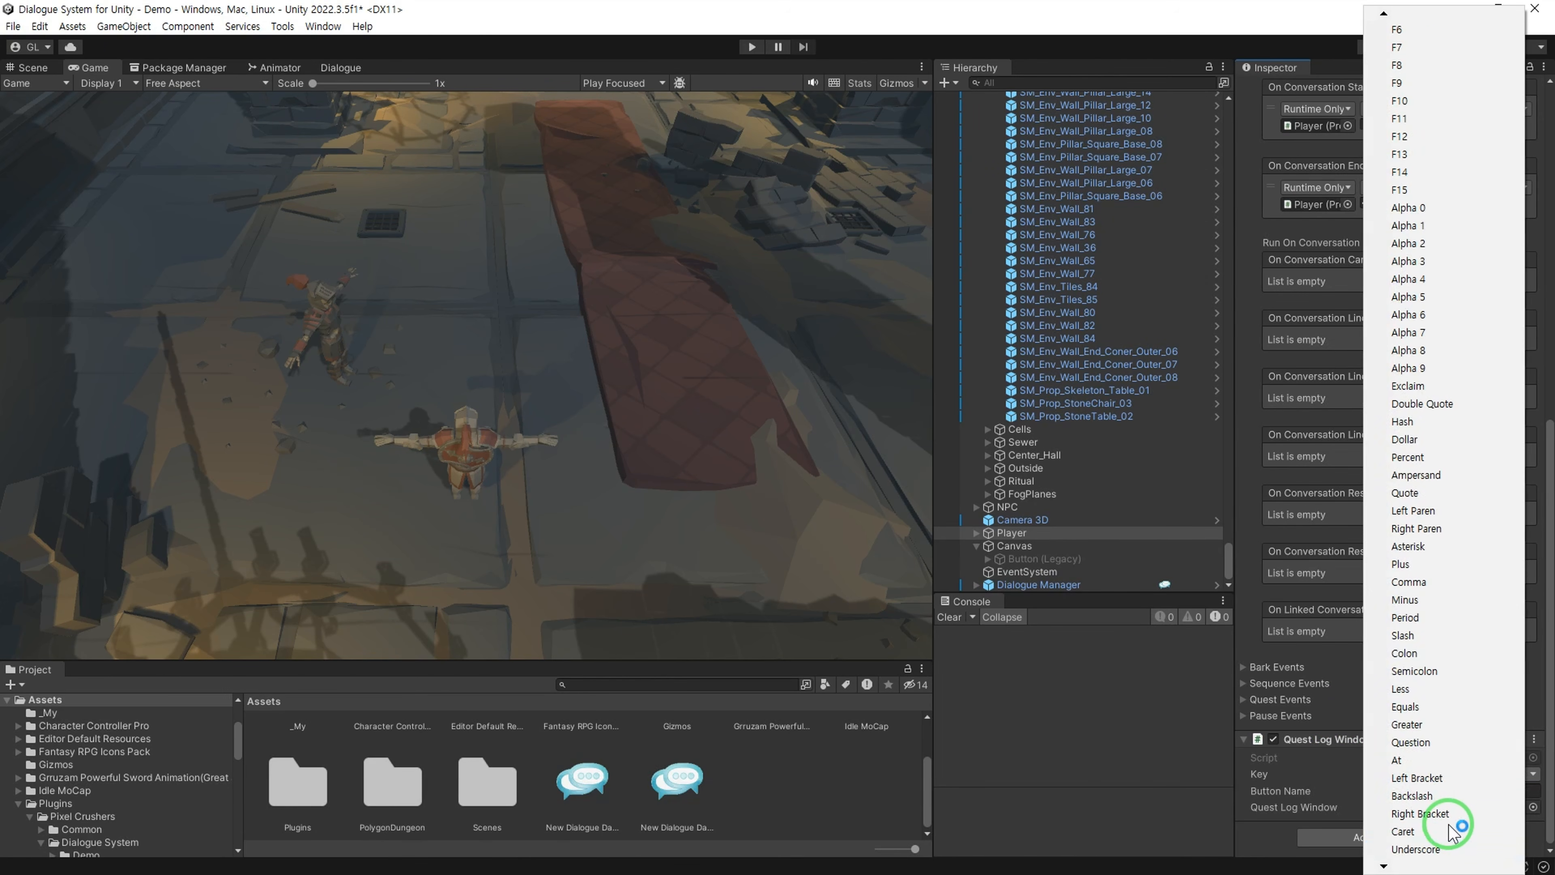
pyautogui.scroll(-4, 1472, 858)
pyautogui.click(1451, 635)
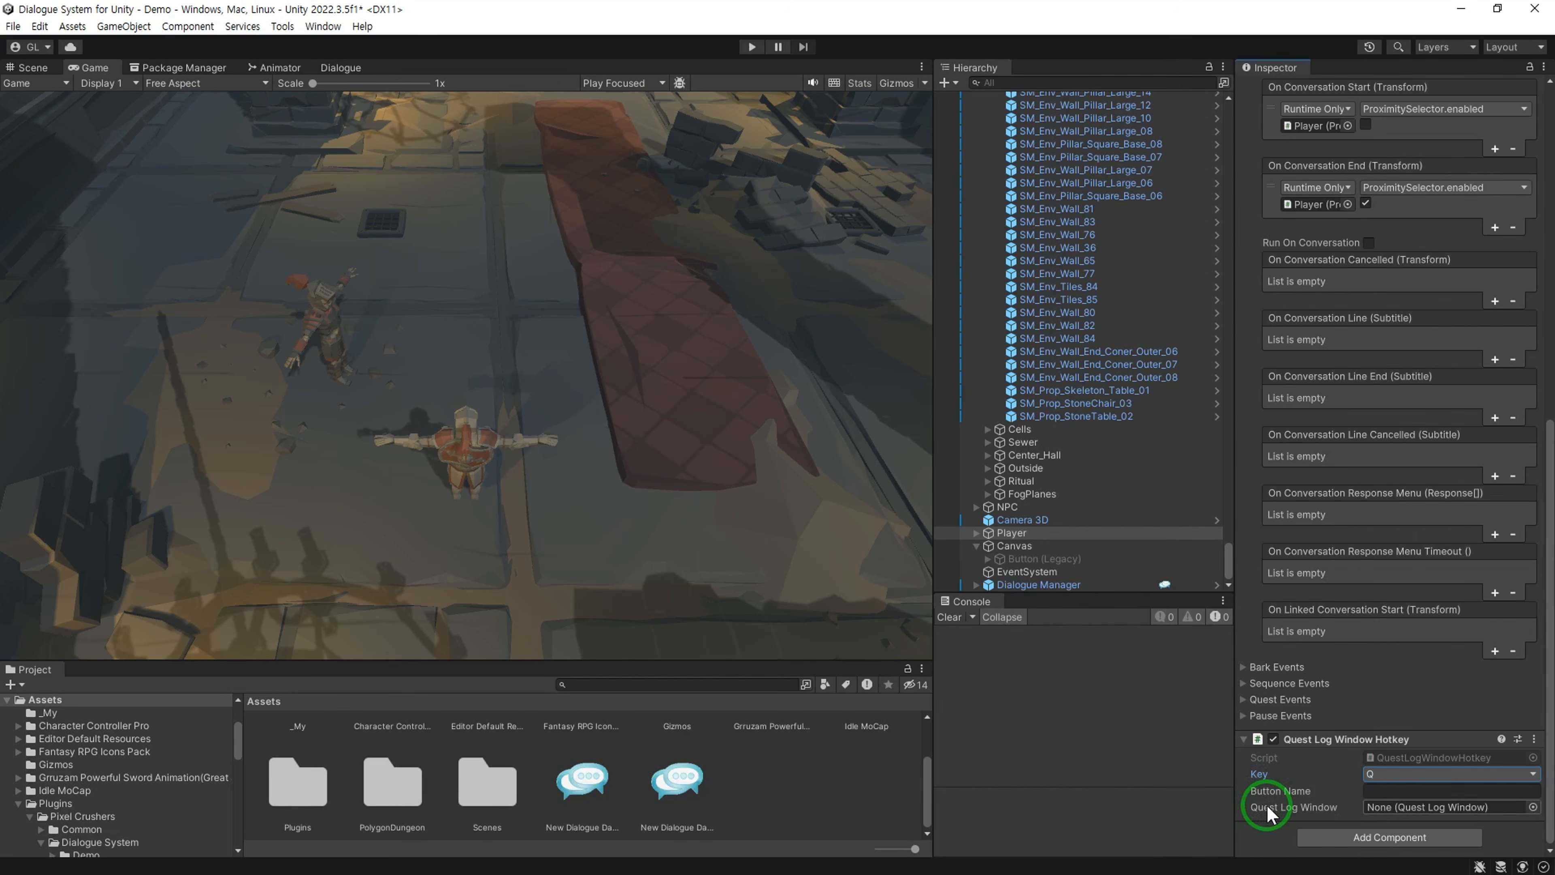
# Step: Run the game and accept the quest "왕이 자는지 확인하기" from the king's servant
pyautogui.hotkey('ctrl', 'p')
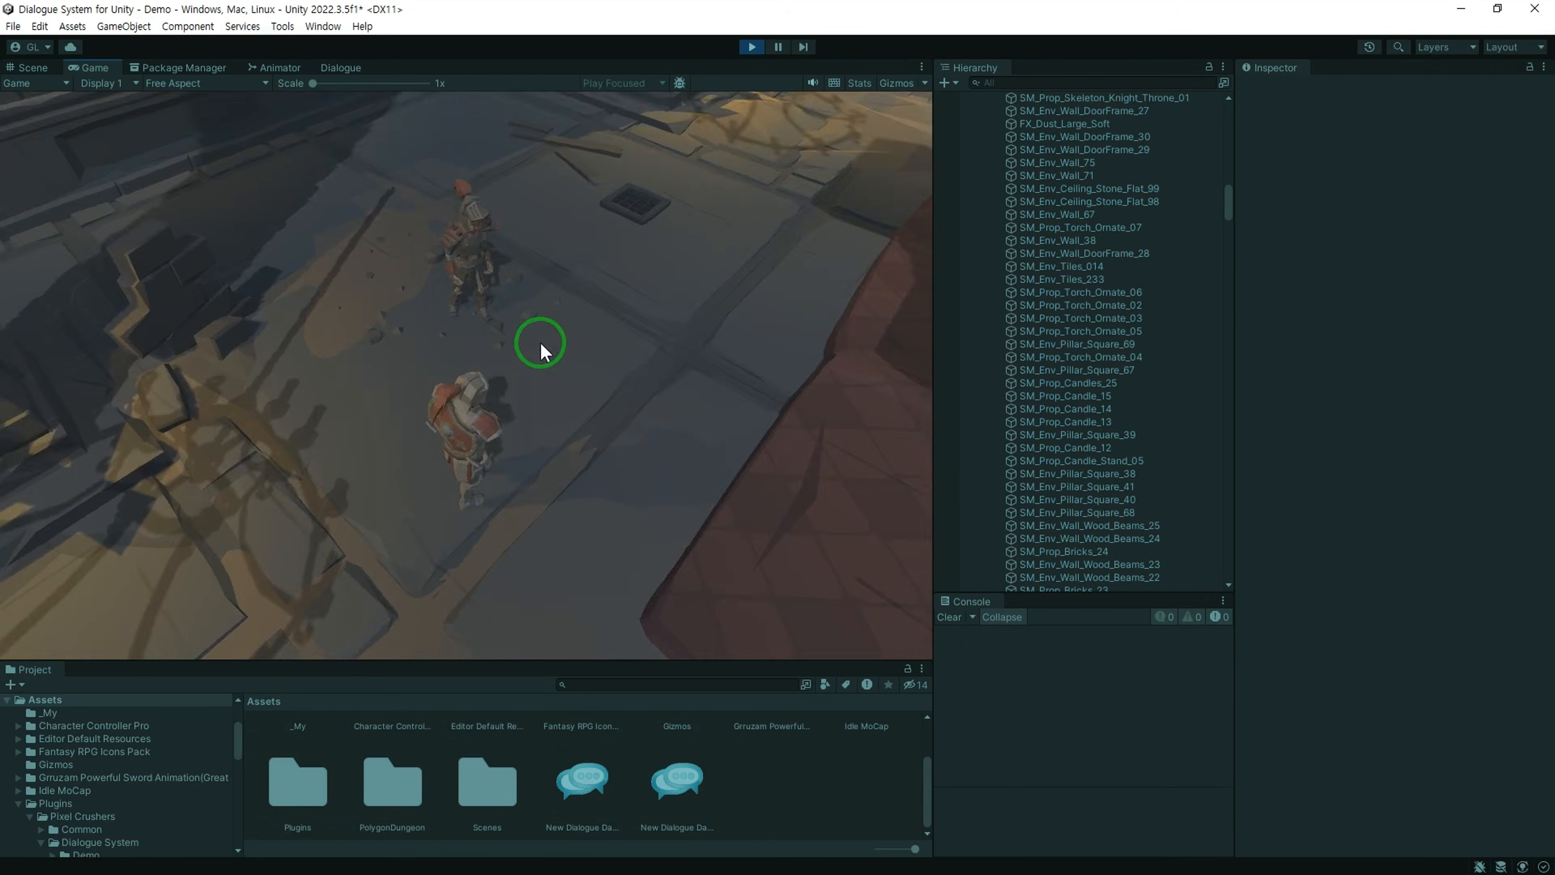
pyautogui.press('e')
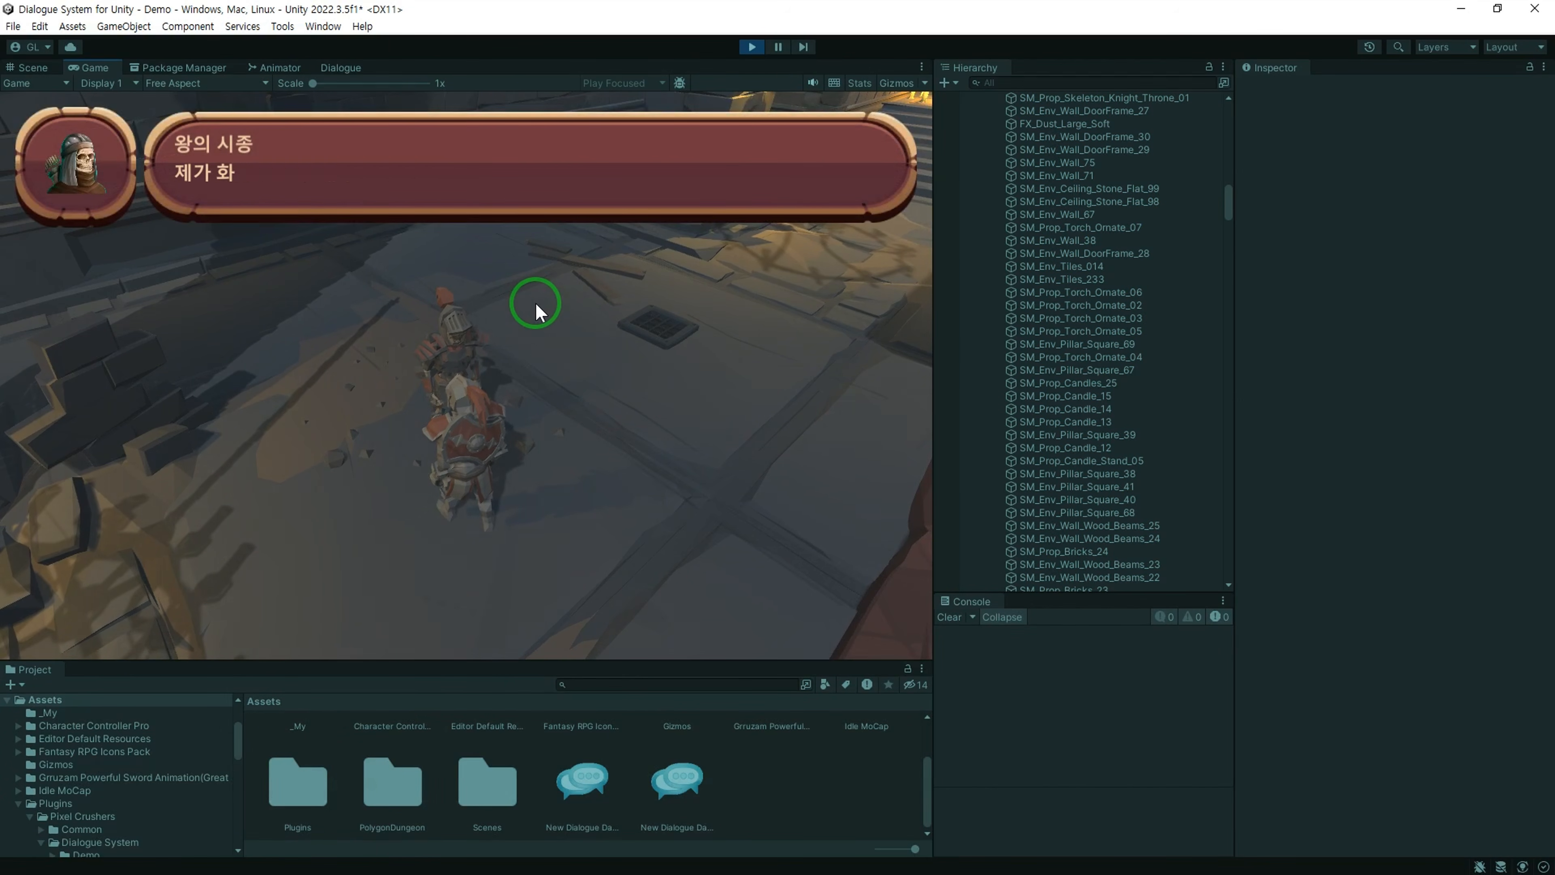
pyautogui.click(518, 567)
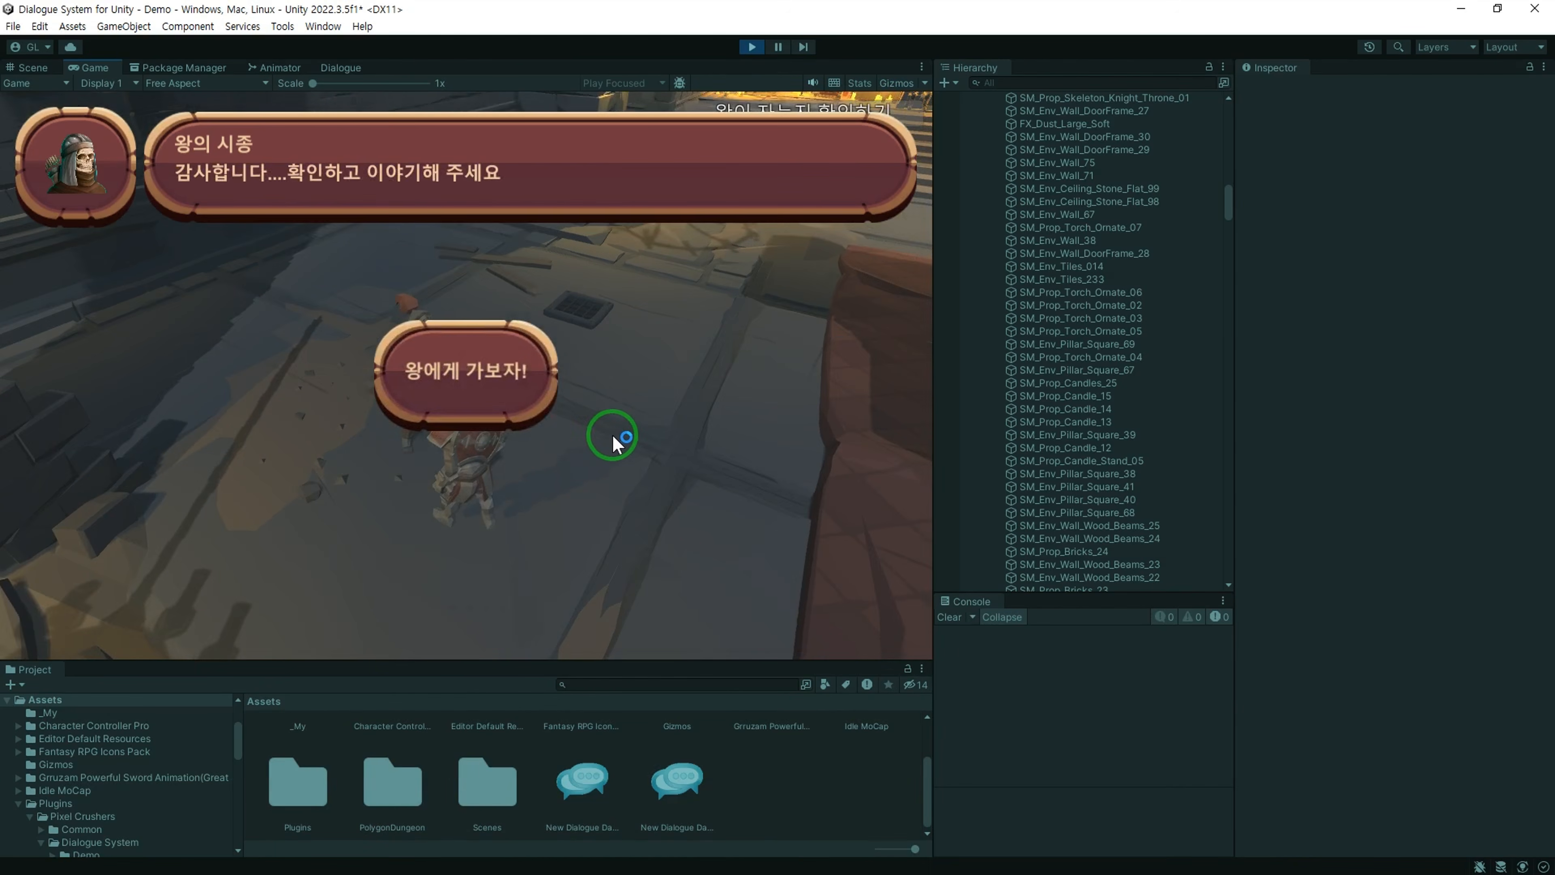
# Step: Walk the character to the throne, interact with the sleeping king and head back toward the servant
pyautogui.press('w')
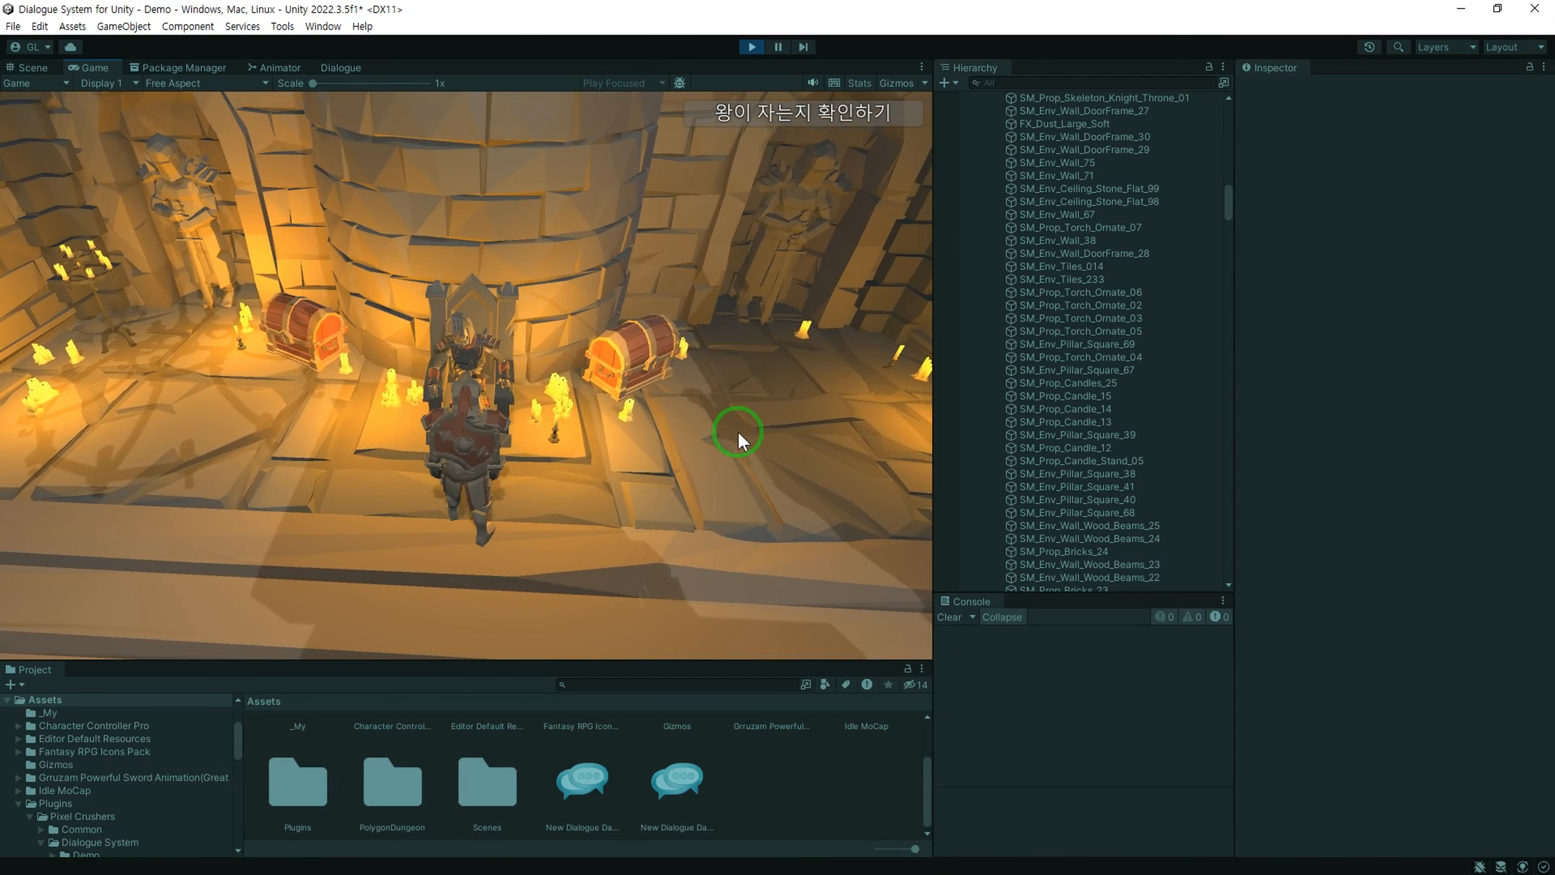
pyautogui.press('e')
pyautogui.press('w')
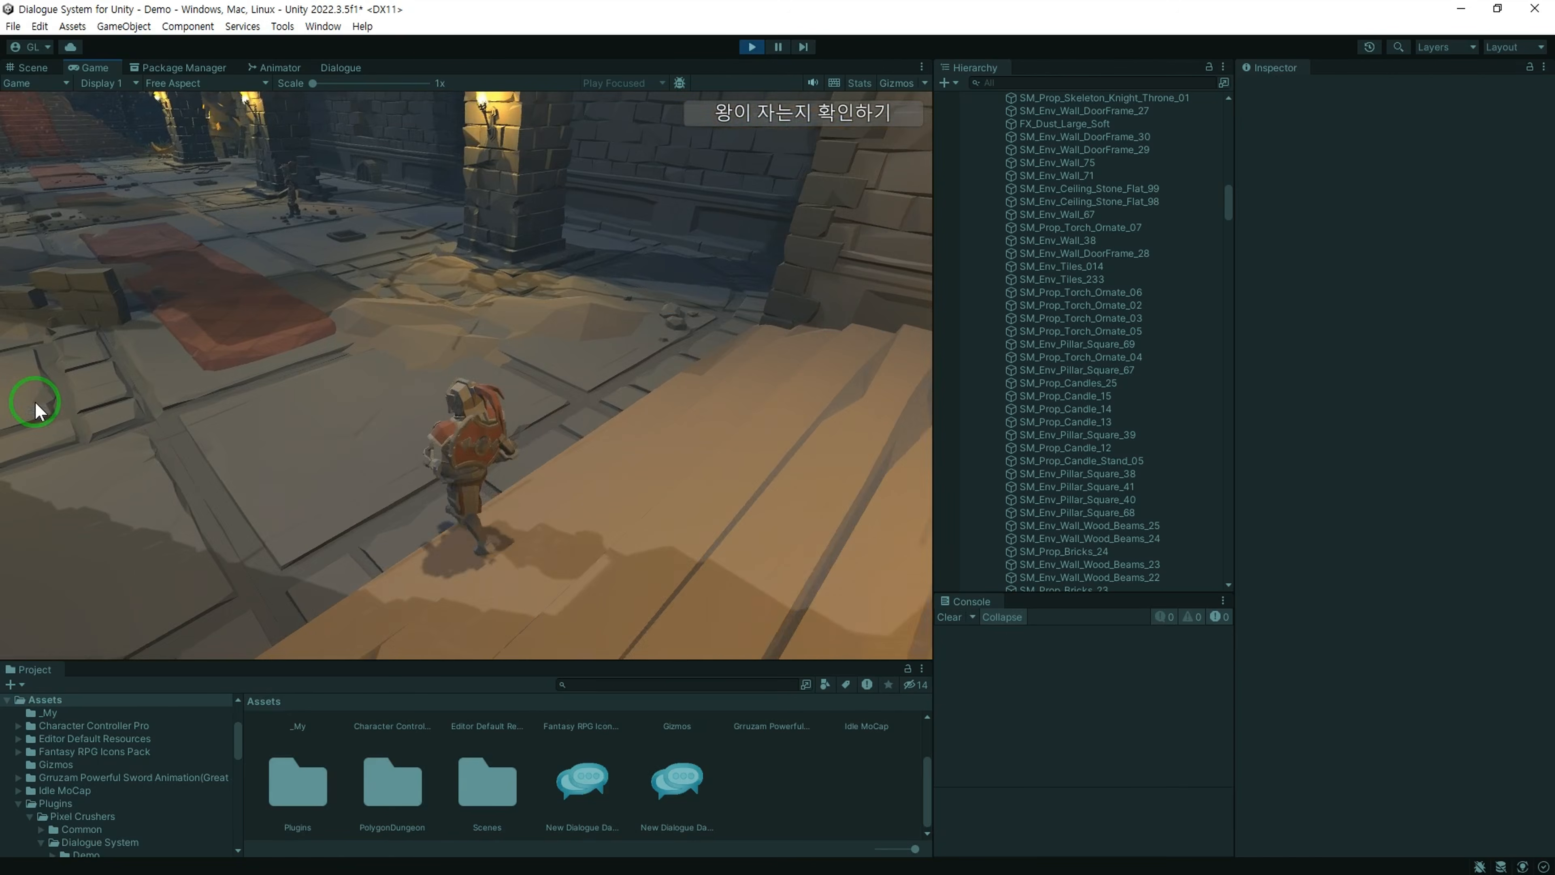
# Step: Read the details of the active quest "왕이 자는지 확인하기" in the Quest Journal and close the journal
pyautogui.press('j')
pyautogui.click(123, 163)
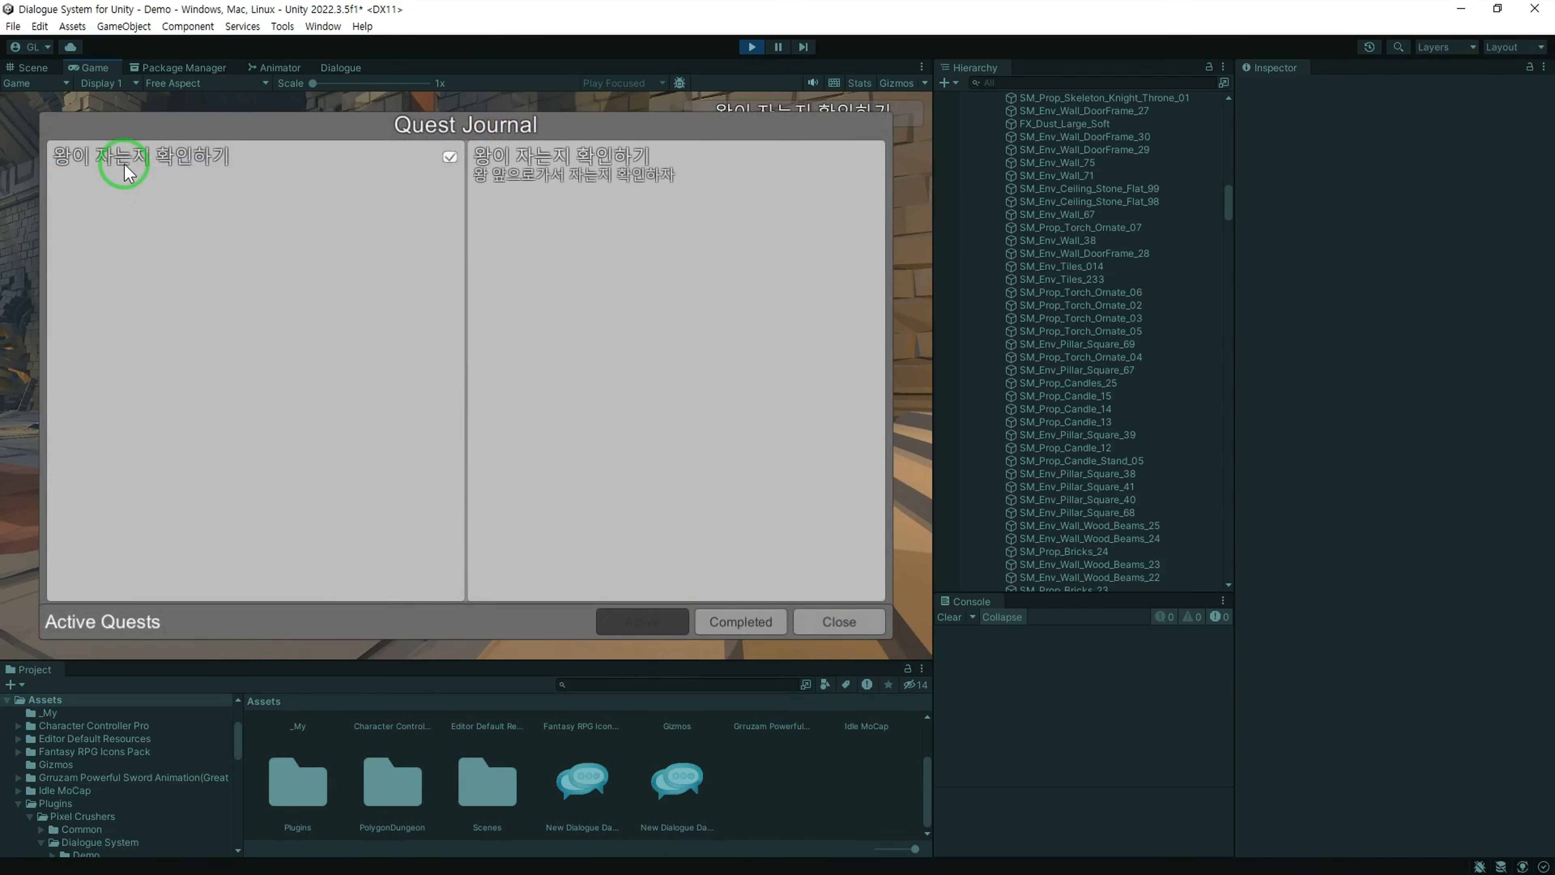
pyautogui.click(830, 619)
# Step: Return to the king's servant and accept the quest "왕 옆에 촛불 끄기" through the dialogue choices
pyautogui.press('w')
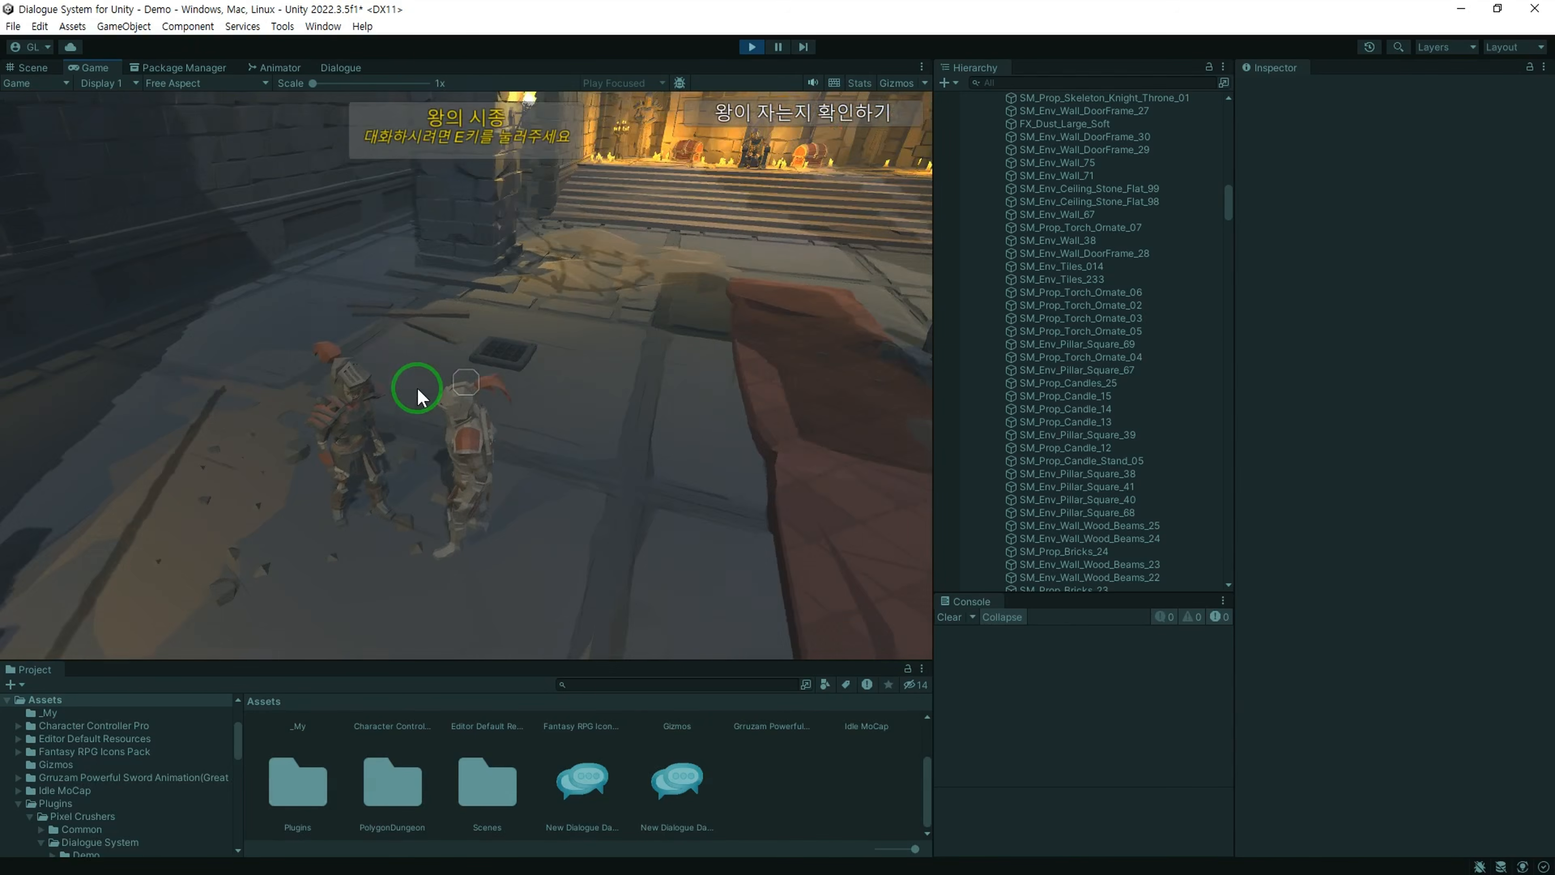
pyautogui.press('e')
pyautogui.click(456, 567)
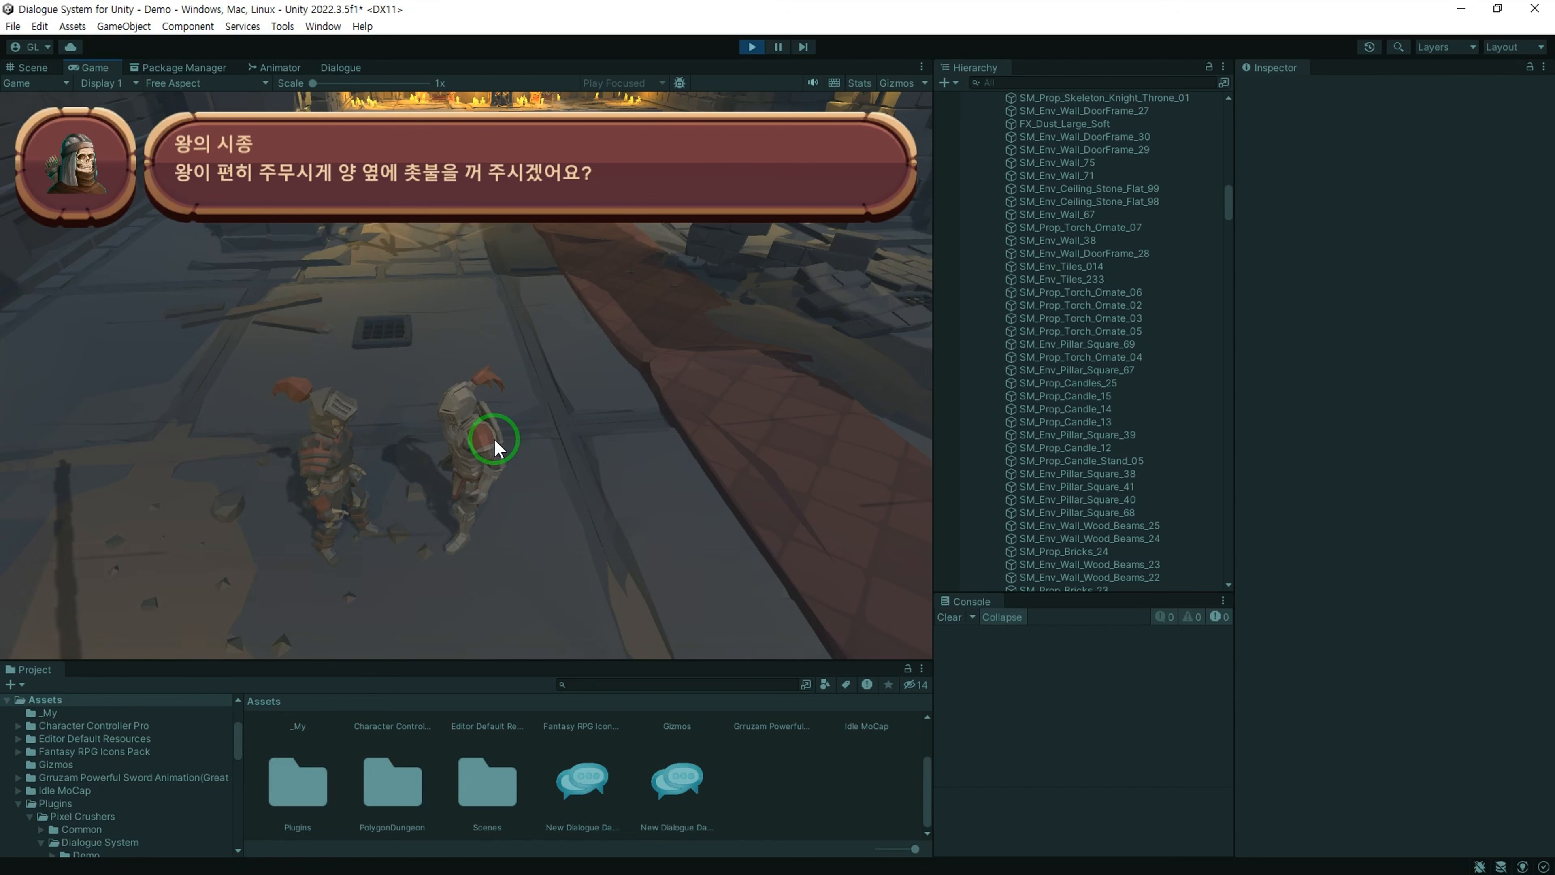
pyautogui.click(472, 595)
pyautogui.click(470, 568)
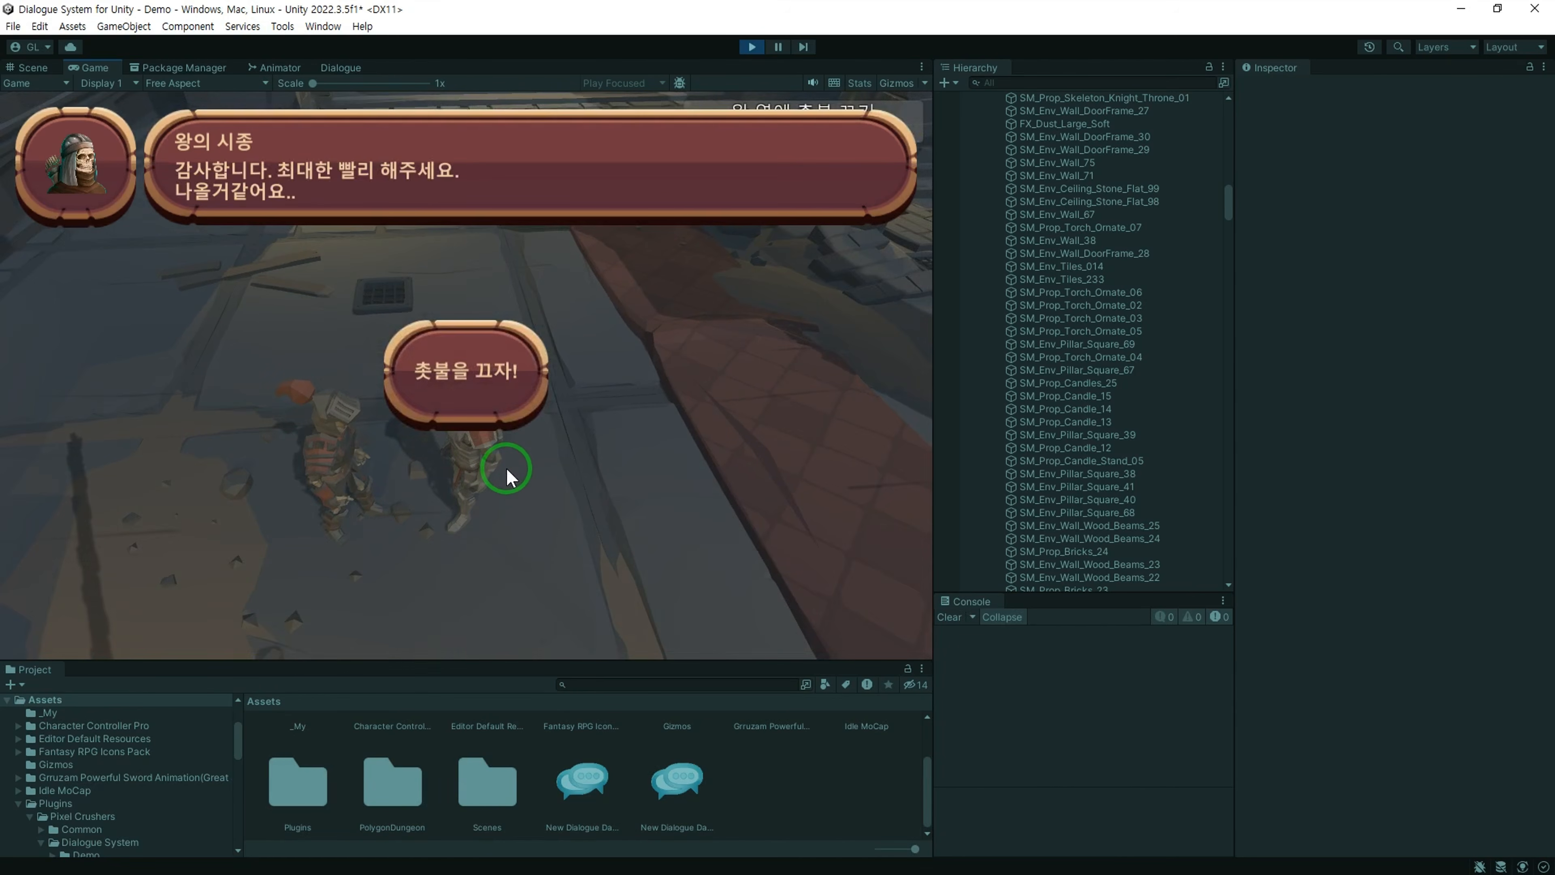
# Step: Review the active and completed quests in the Quest Journal, including "왕이 자는지 확인하기", and close the journal
pyautogui.press('j')
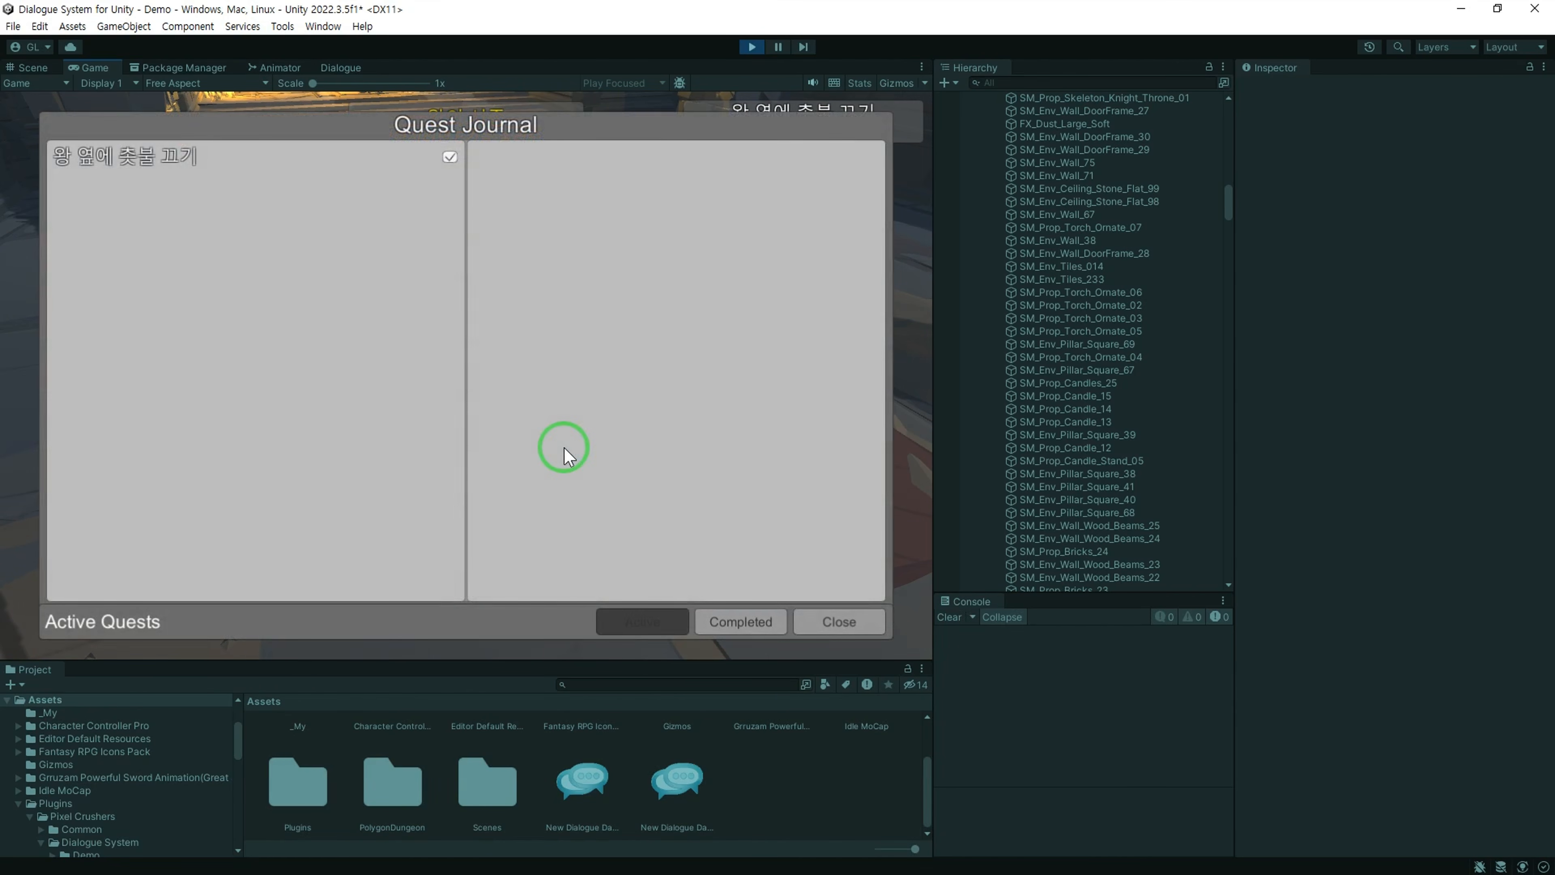
pyautogui.click(705, 620)
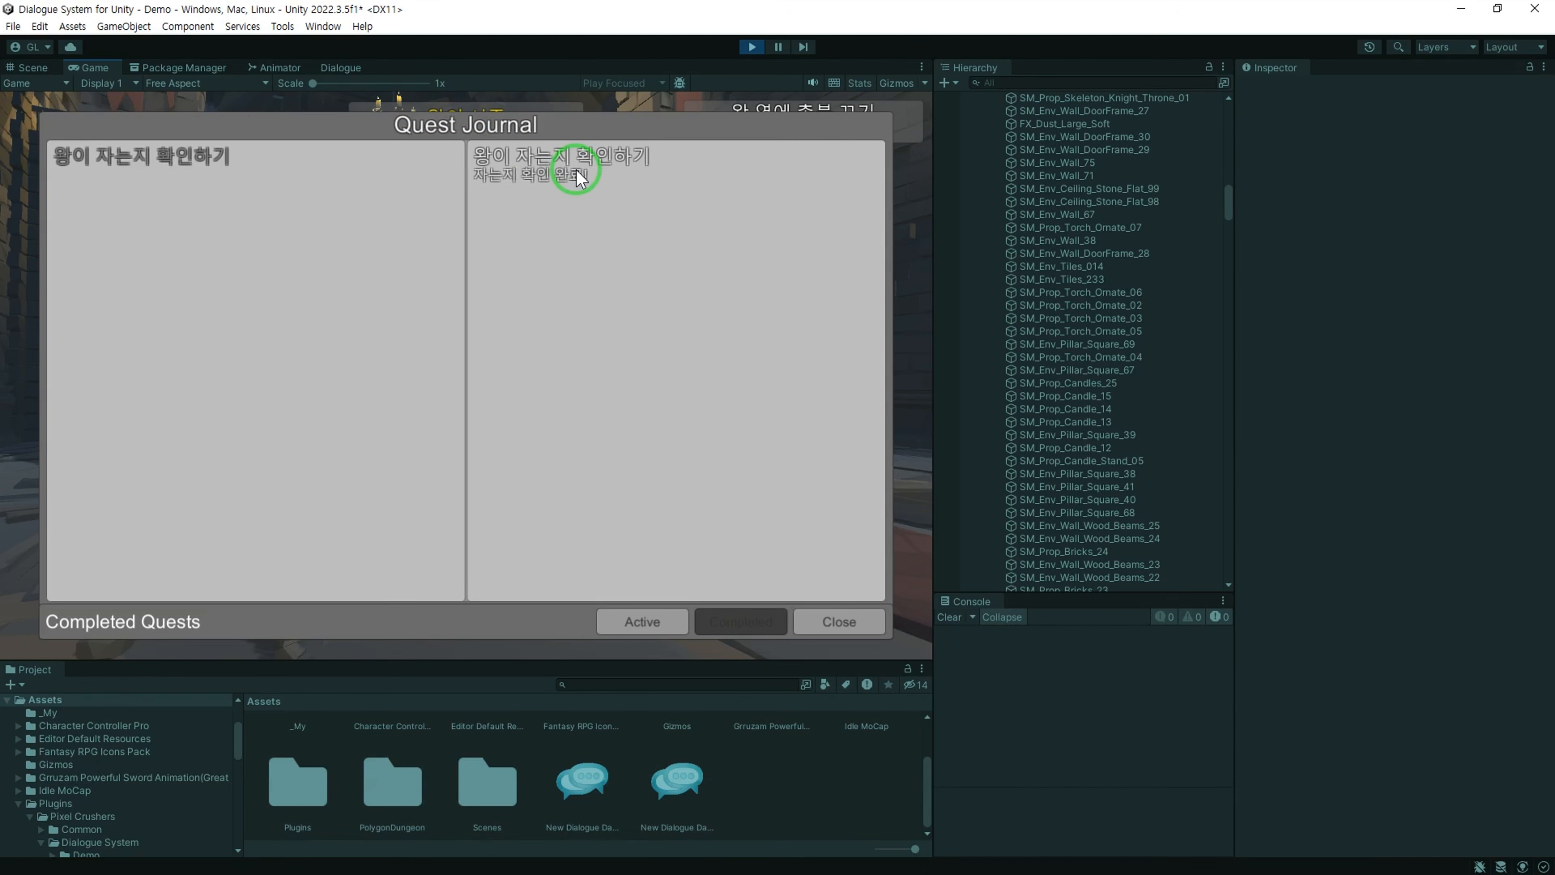
pyautogui.click(683, 622)
pyautogui.click(827, 620)
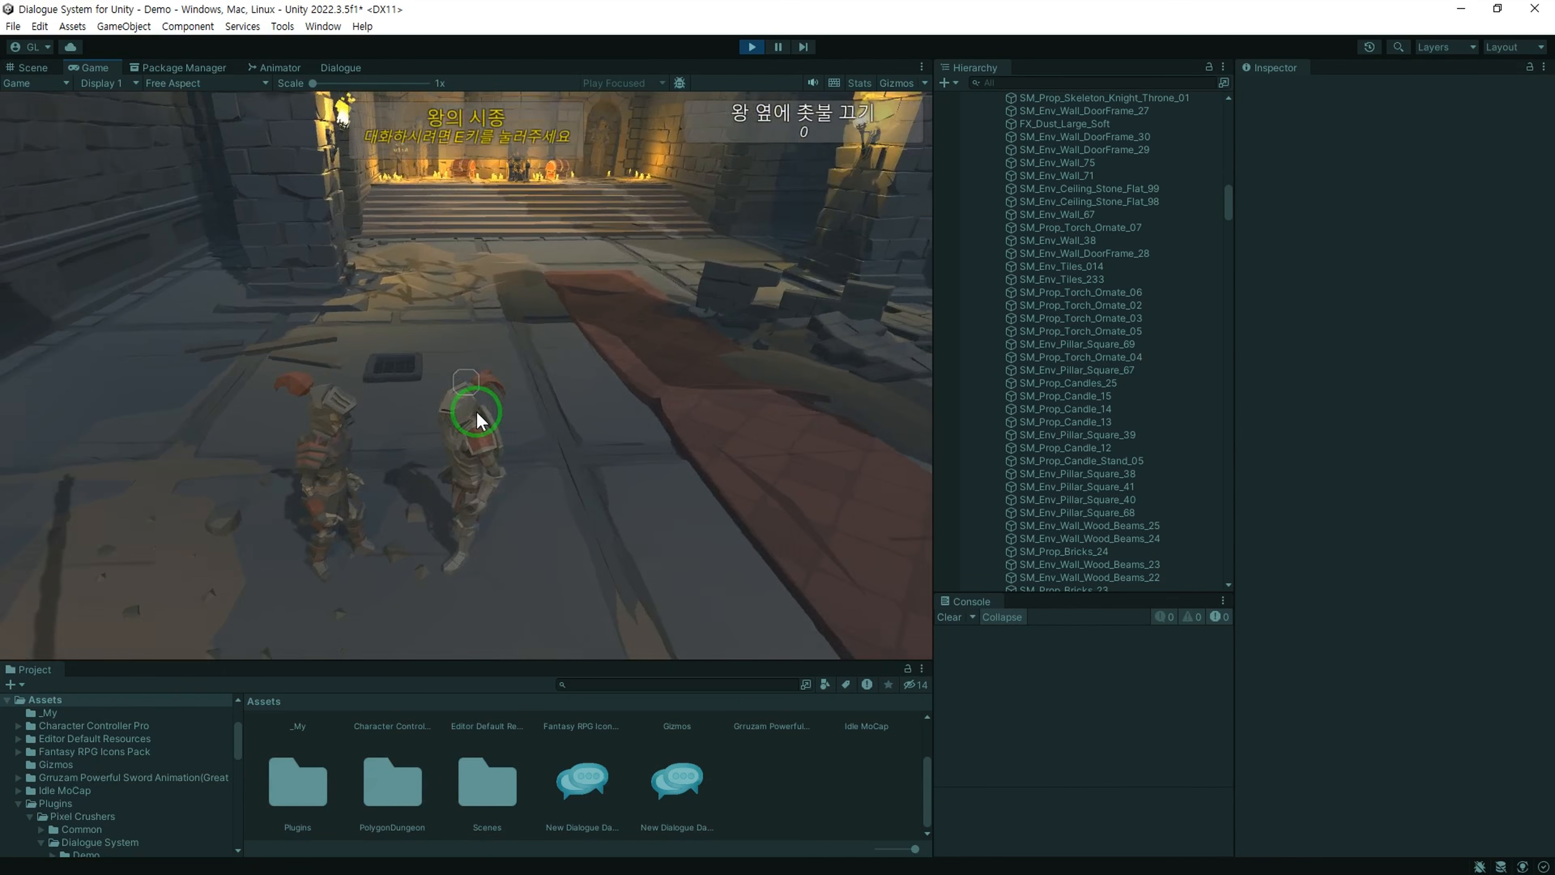
# Step: Walk to the candles on both sides of the throne and put out Point light 14 and Point light 15
pyautogui.press('w')
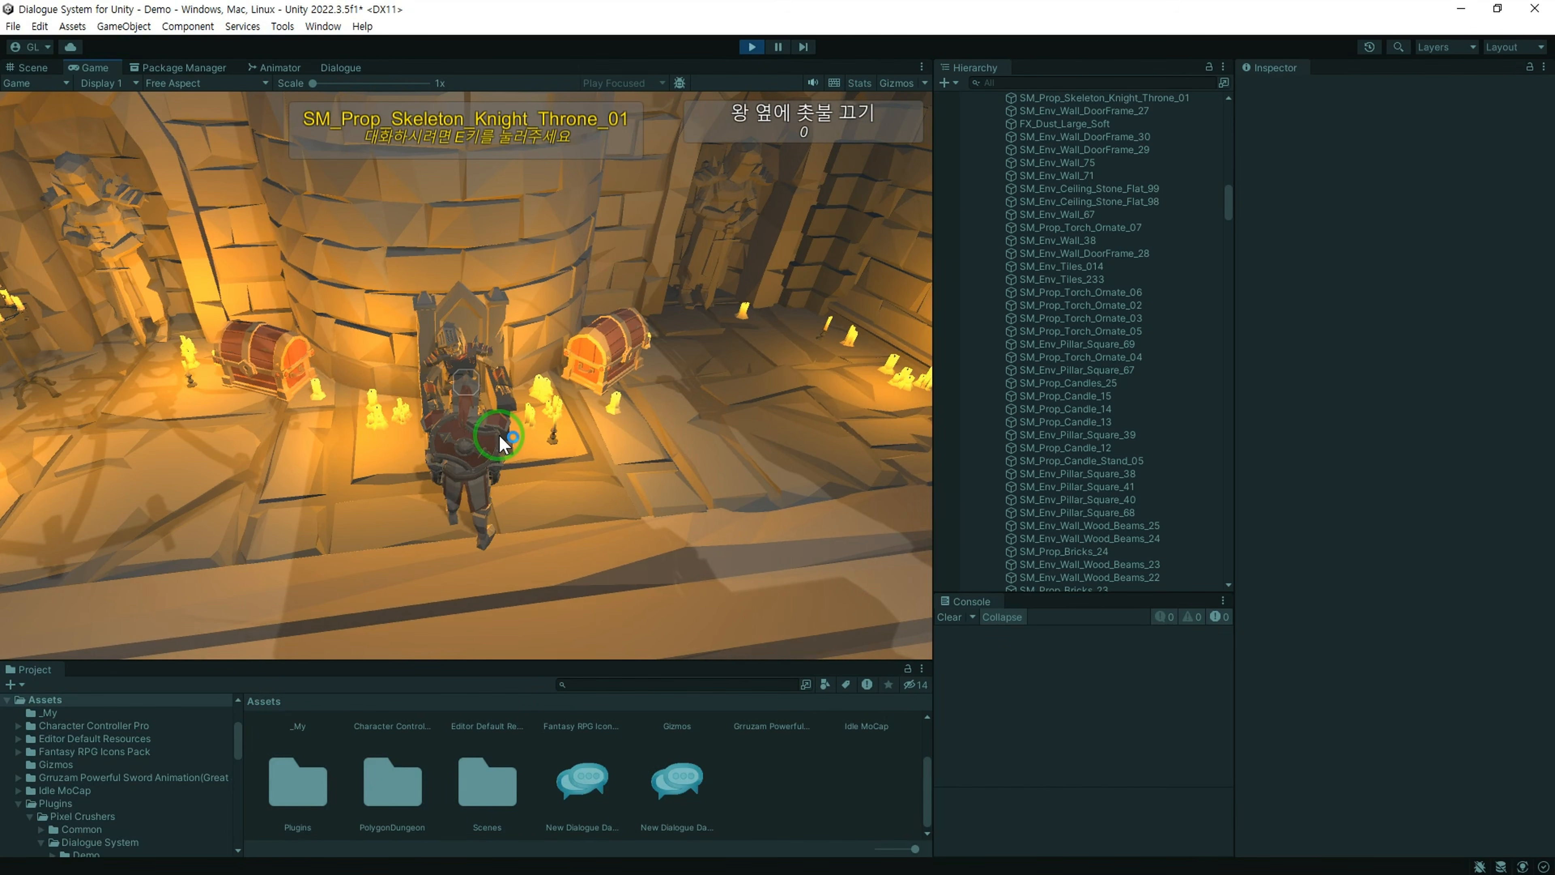
pyautogui.press('s')
pyautogui.press('a')
pyautogui.press('w')
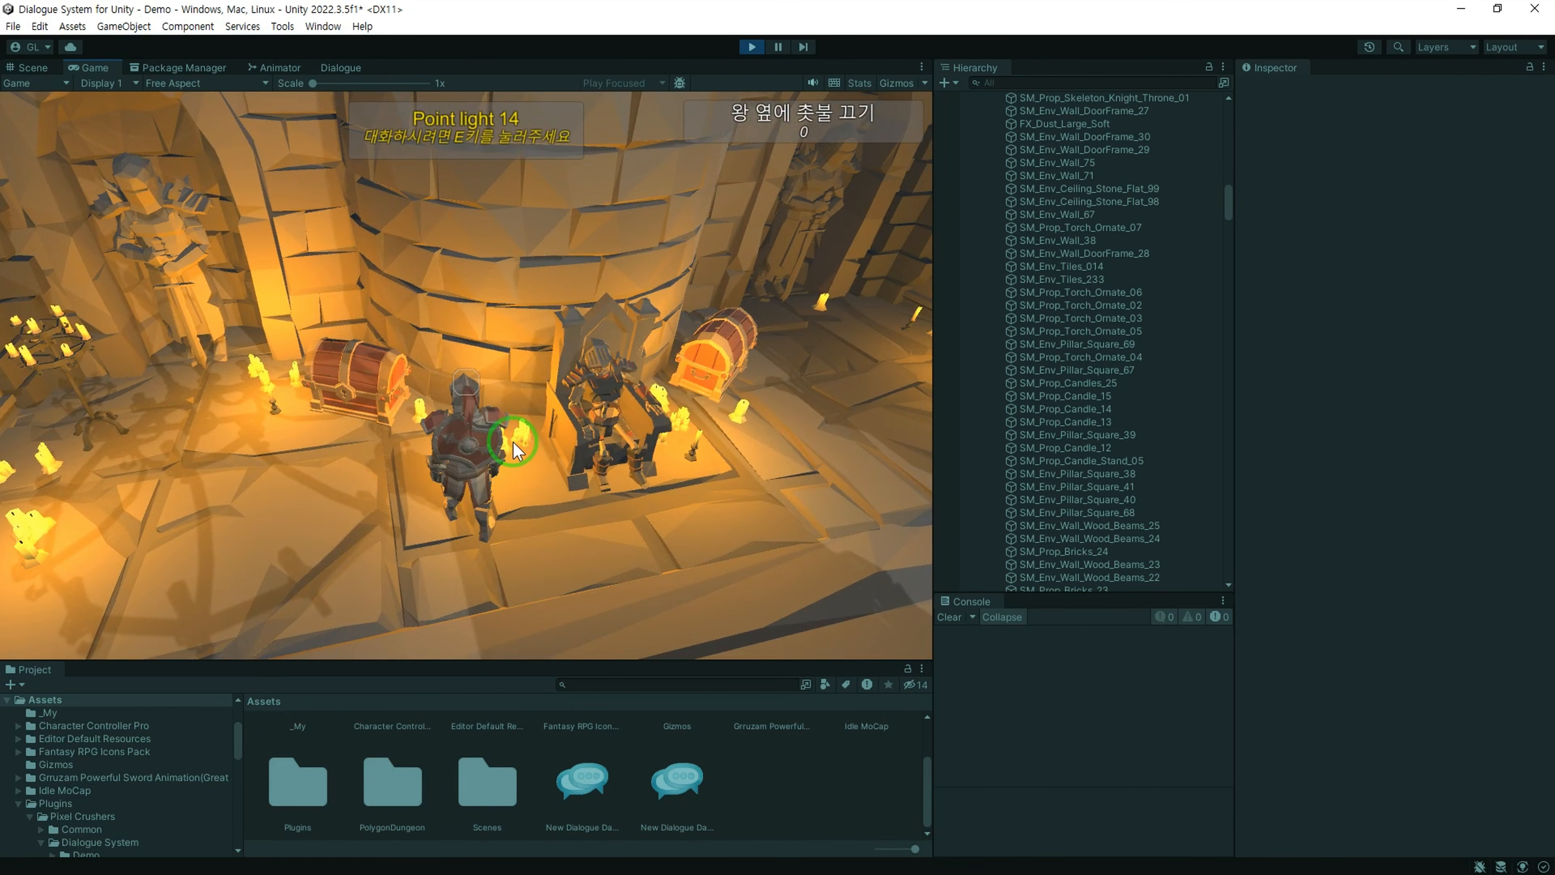
pyautogui.press('space')
pyautogui.press('s')
pyautogui.press('d')
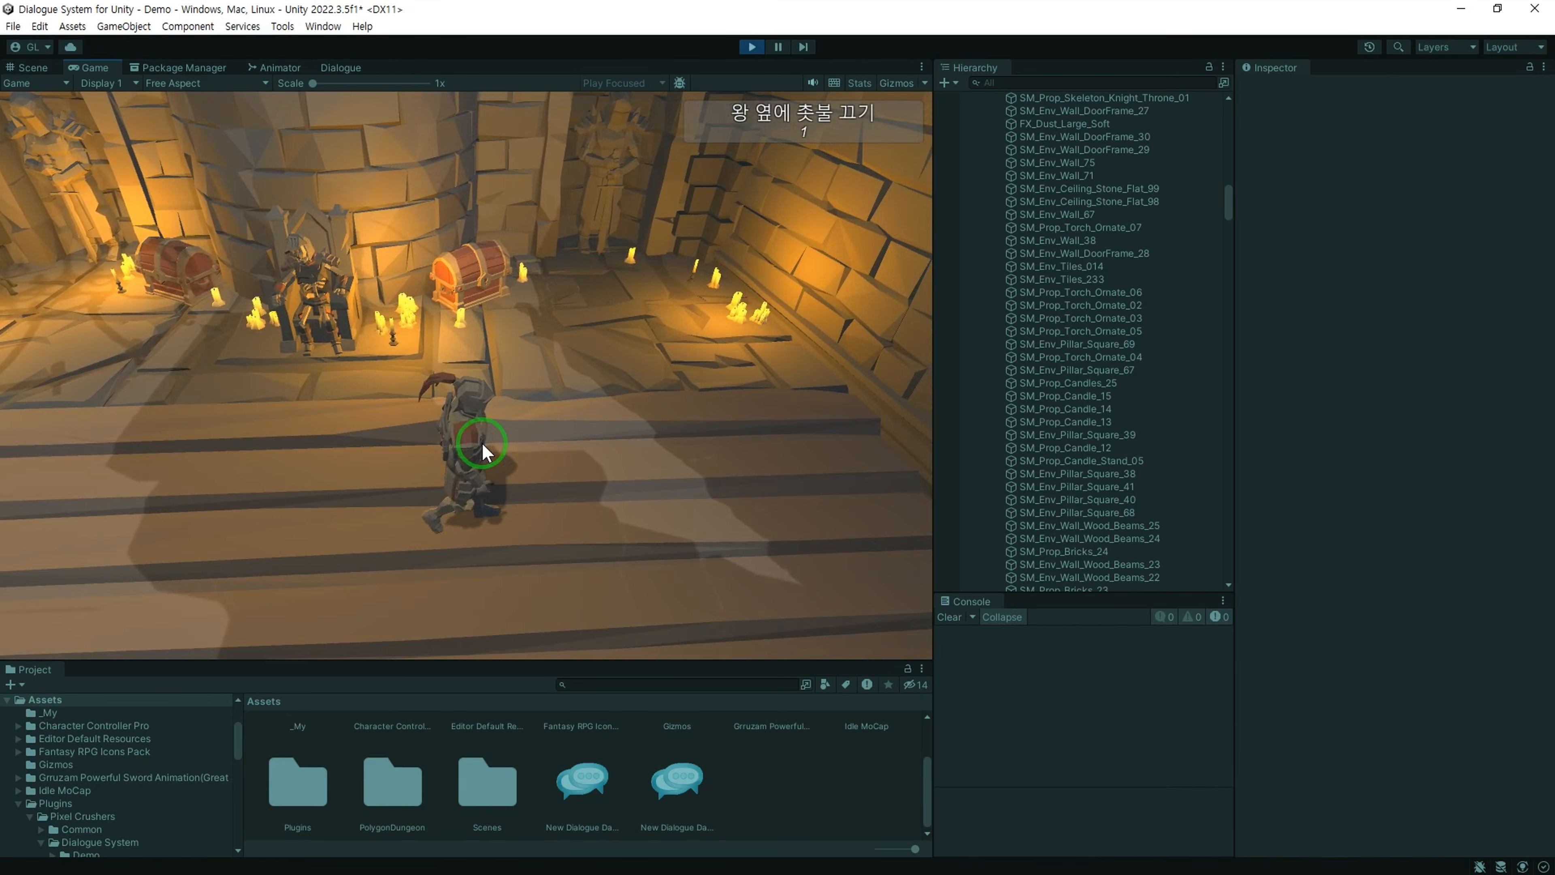
pyautogui.press('w')
pyautogui.press('e')
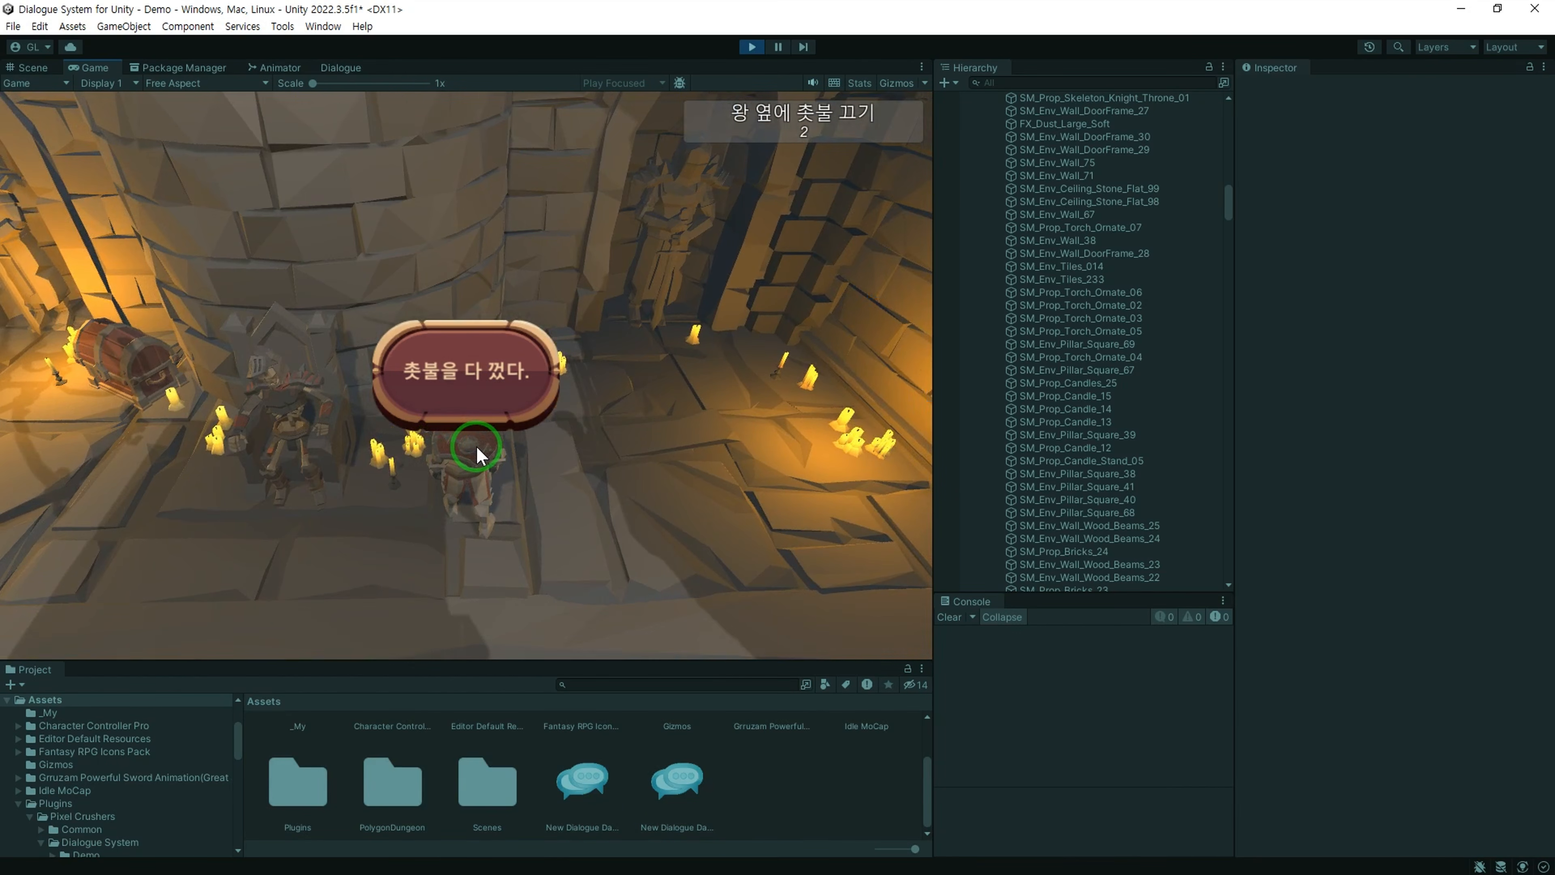
# Step: Return to the king's servant and report through the dialogue that the candles are out
pyautogui.press('s')
pyautogui.press('a')
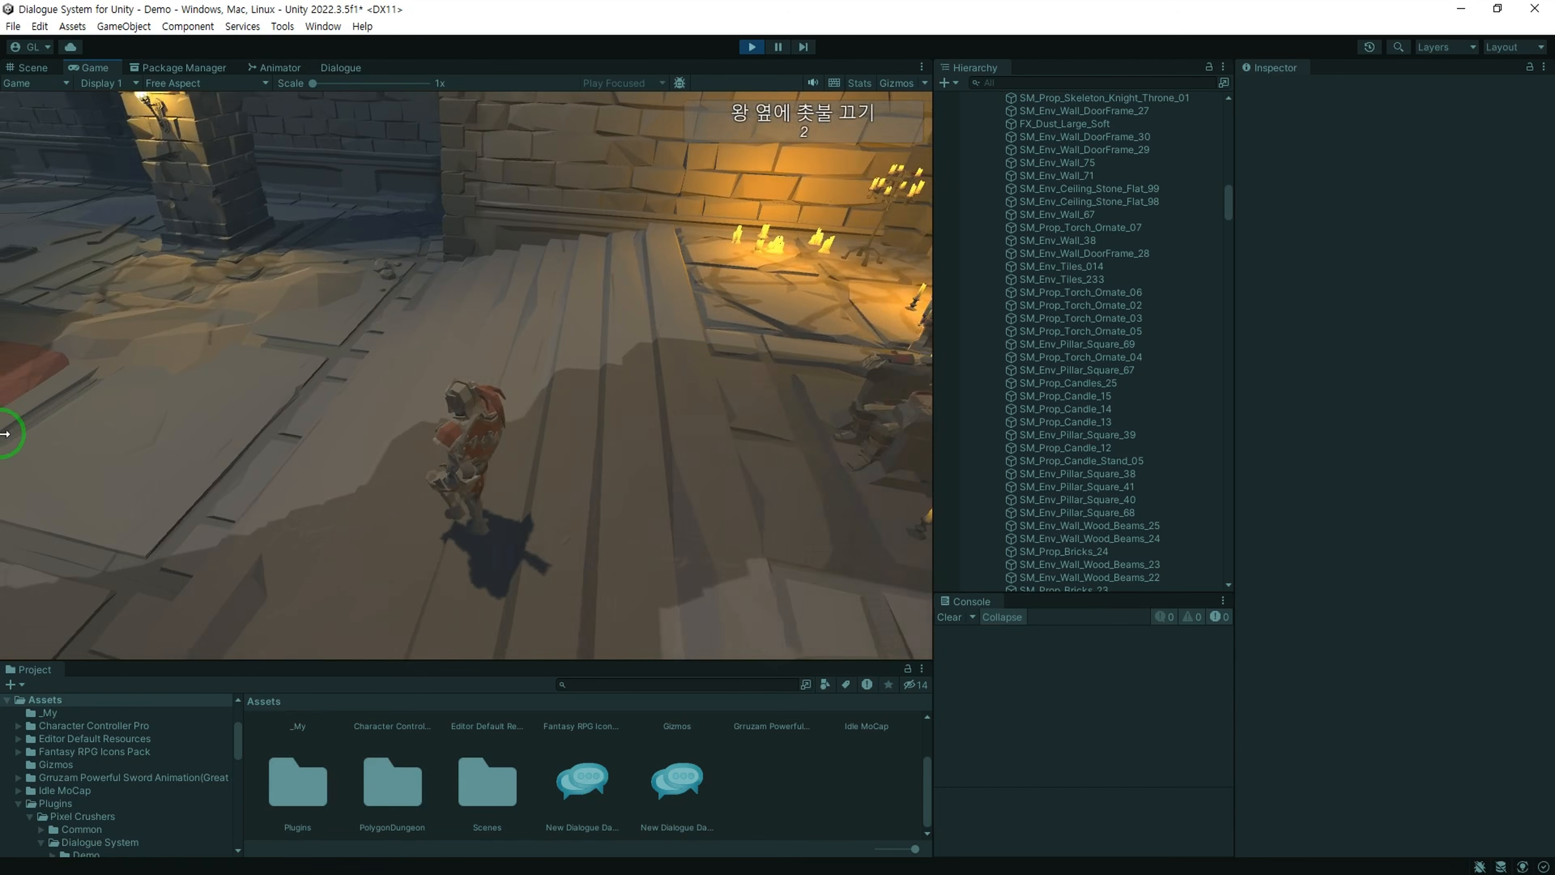
pyautogui.press('w')
pyautogui.press('e')
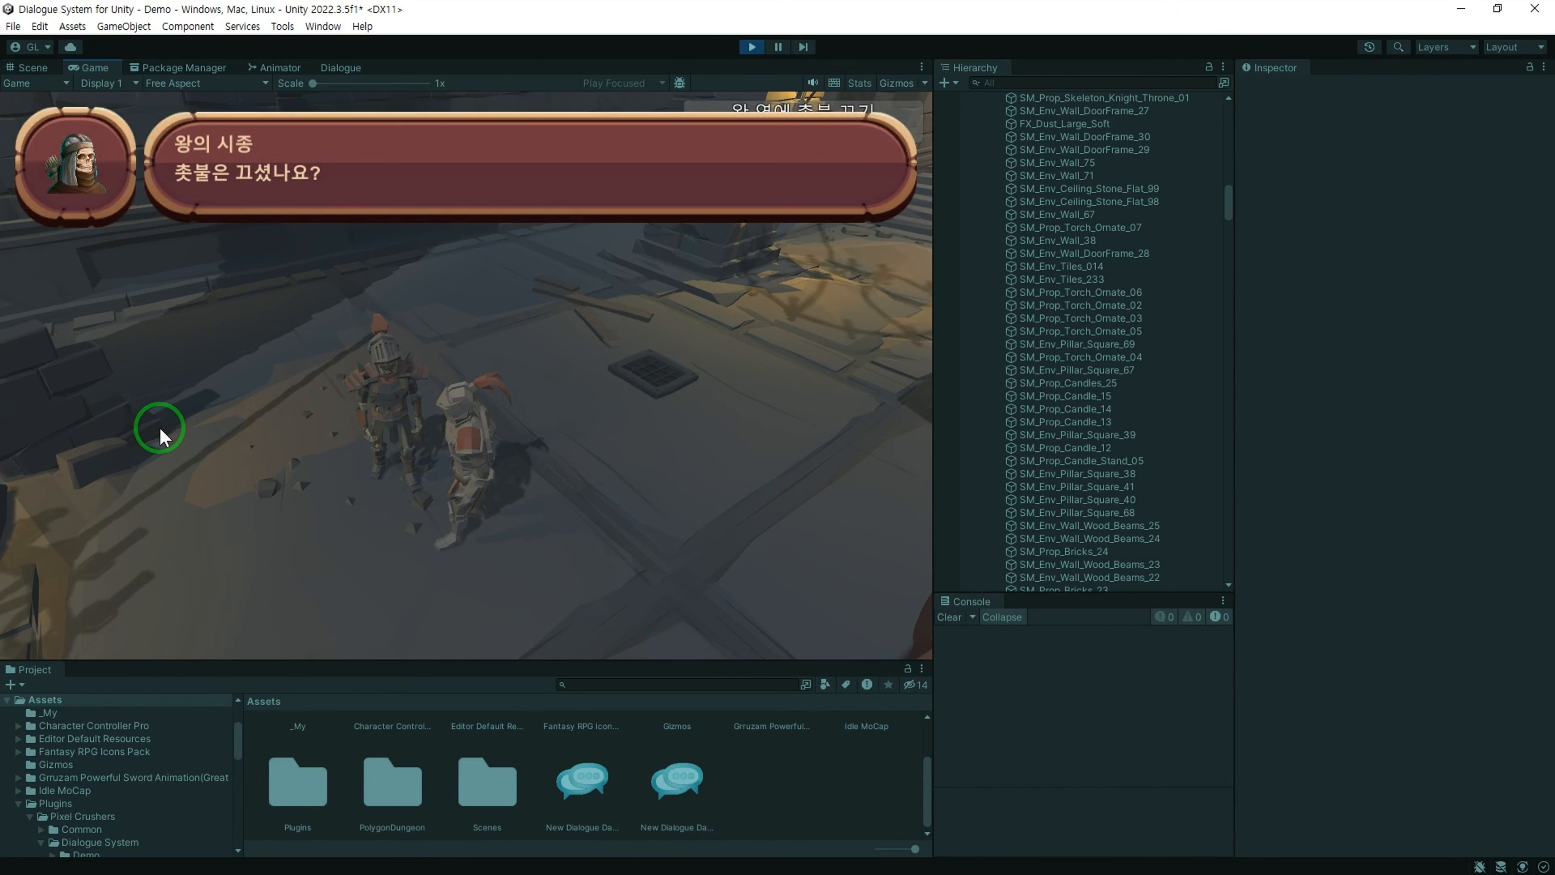
pyautogui.click(464, 576)
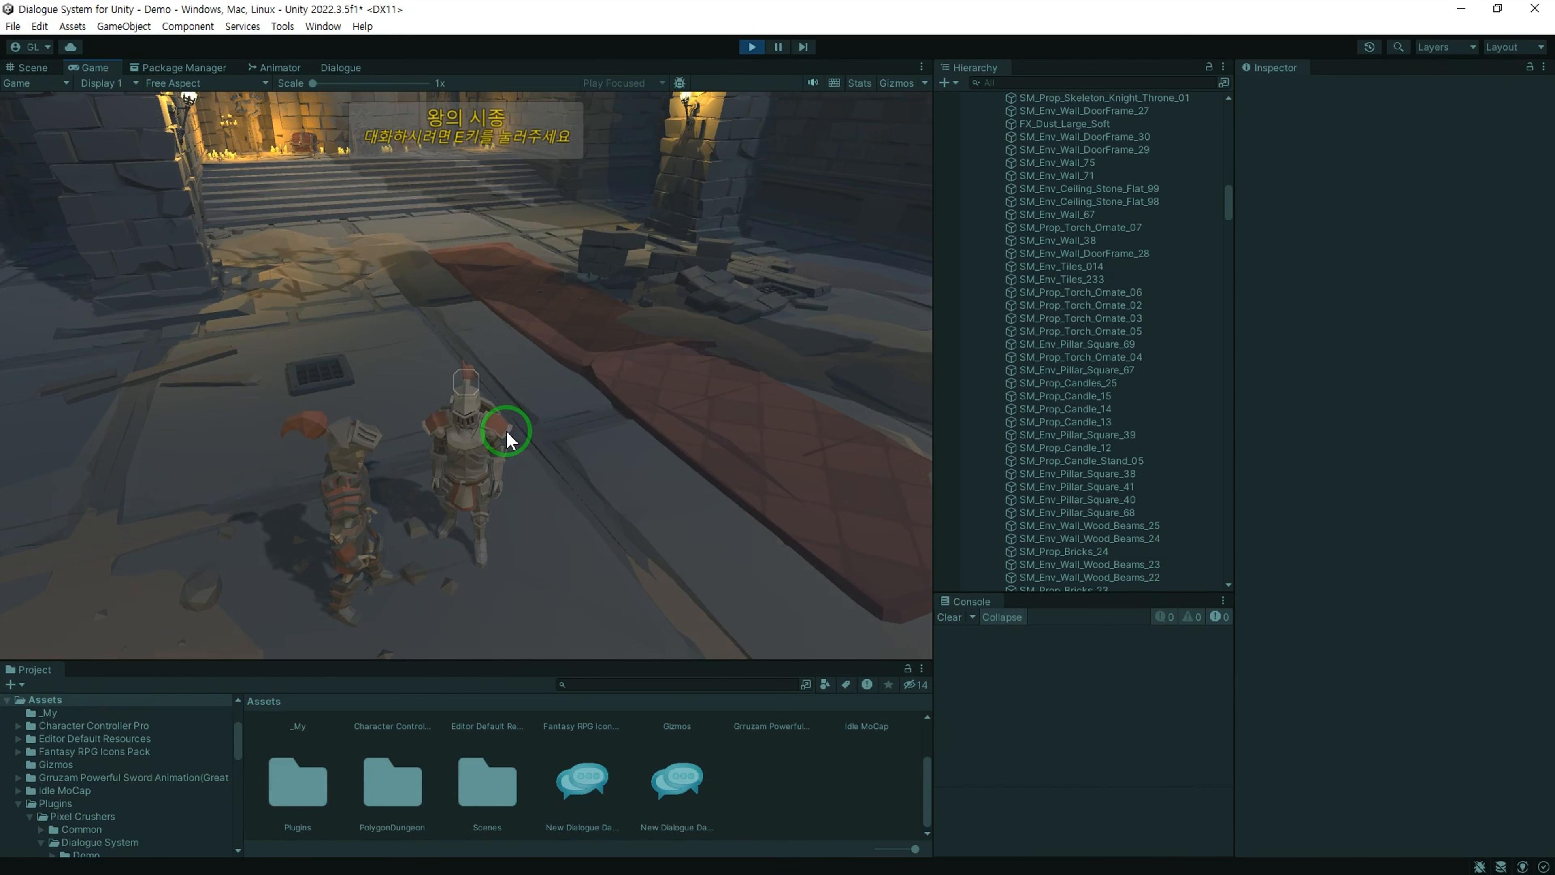
# Step: Check the completed quests "왕 옆에 촛불 끄기" and "왕이 자는지 확인하기" in the Quest Journal
pyautogui.press('j')
pyautogui.click(725, 613)
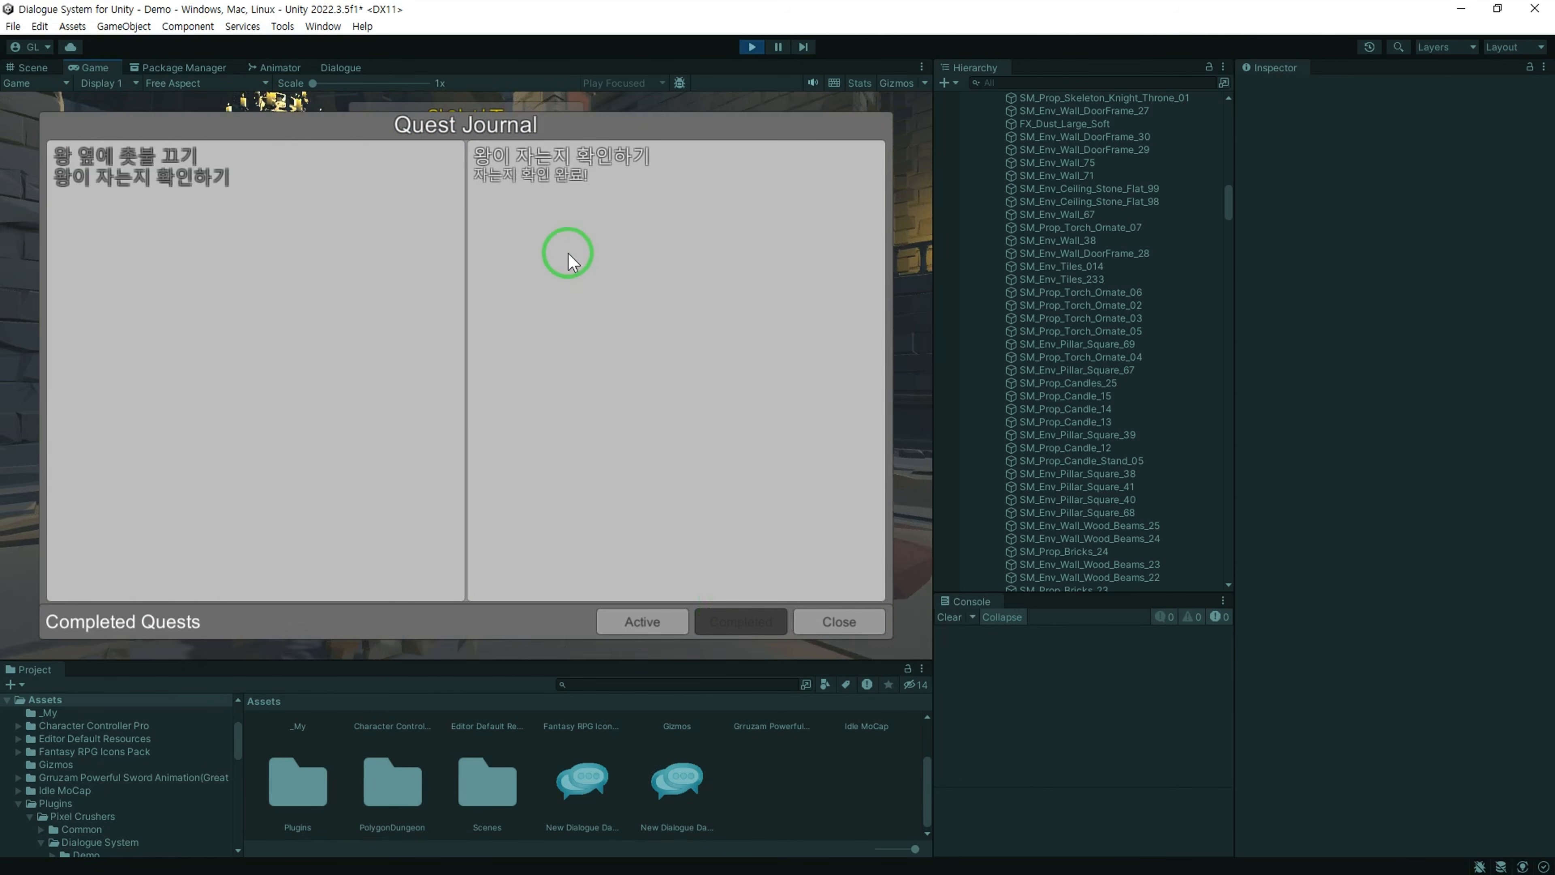
pyautogui.click(195, 157)
pyautogui.click(162, 179)
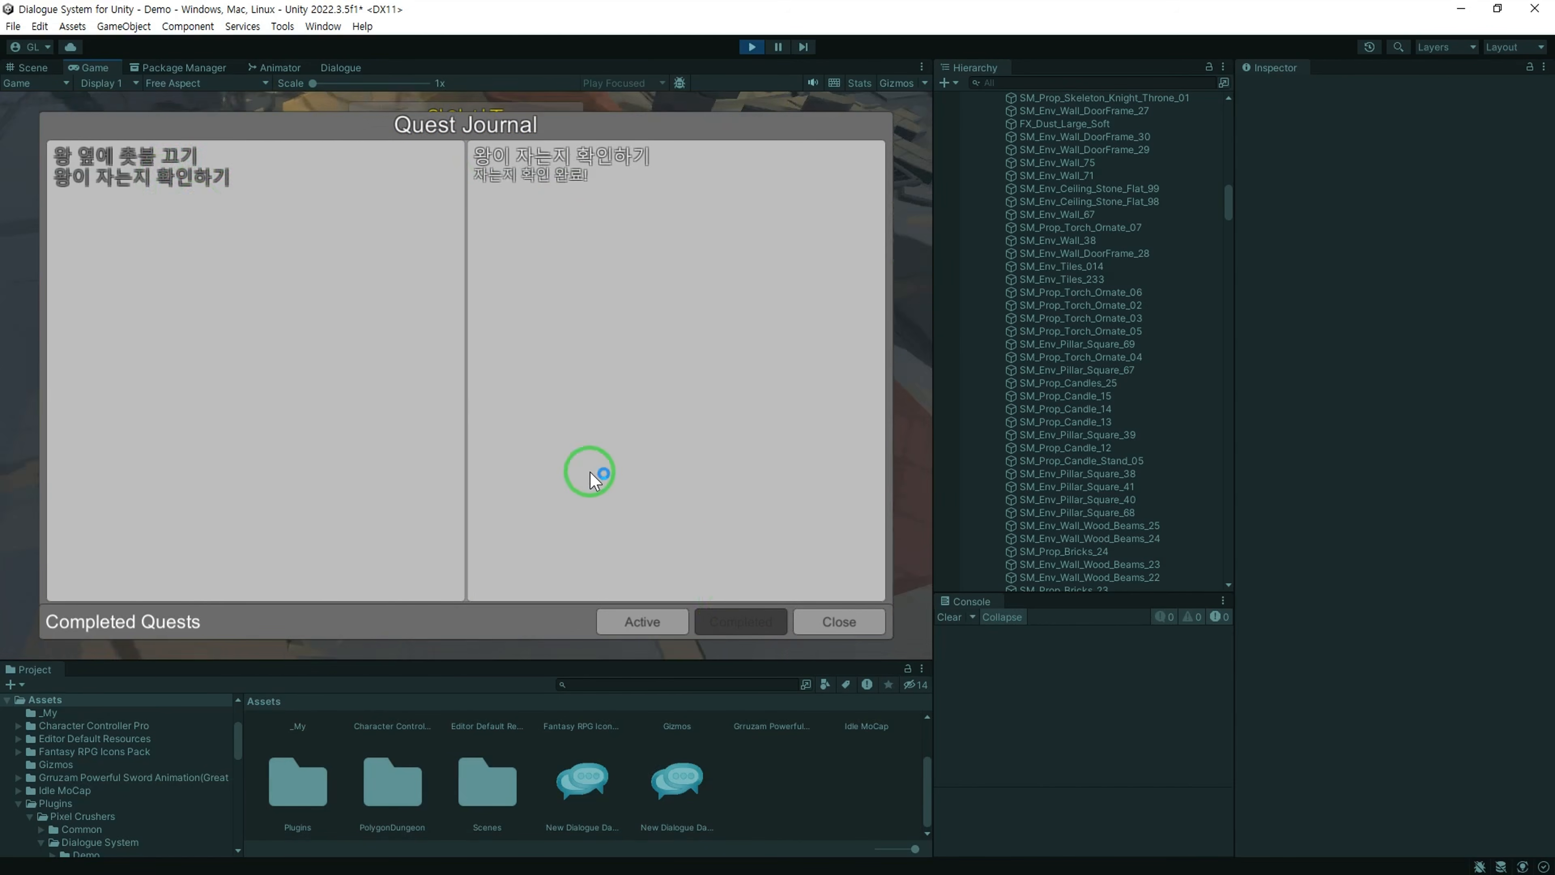
# Step: Close the Quest Journal and create an empty GameObject named Save in the Demo scene with its Transform reset
pyautogui.click(849, 628)
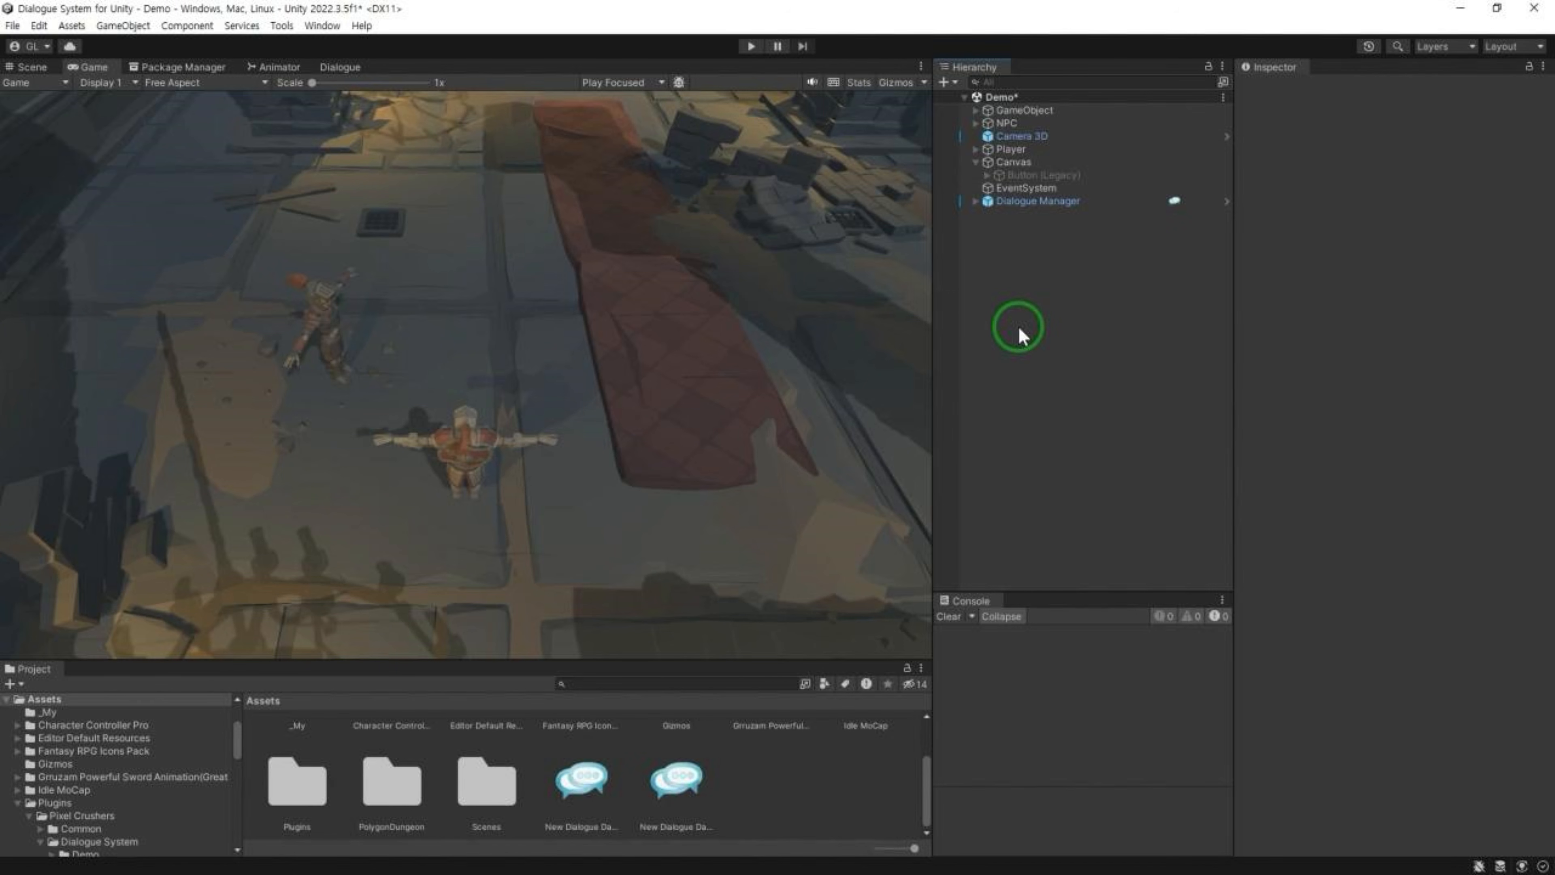
pyautogui.rightClick(1031, 262)
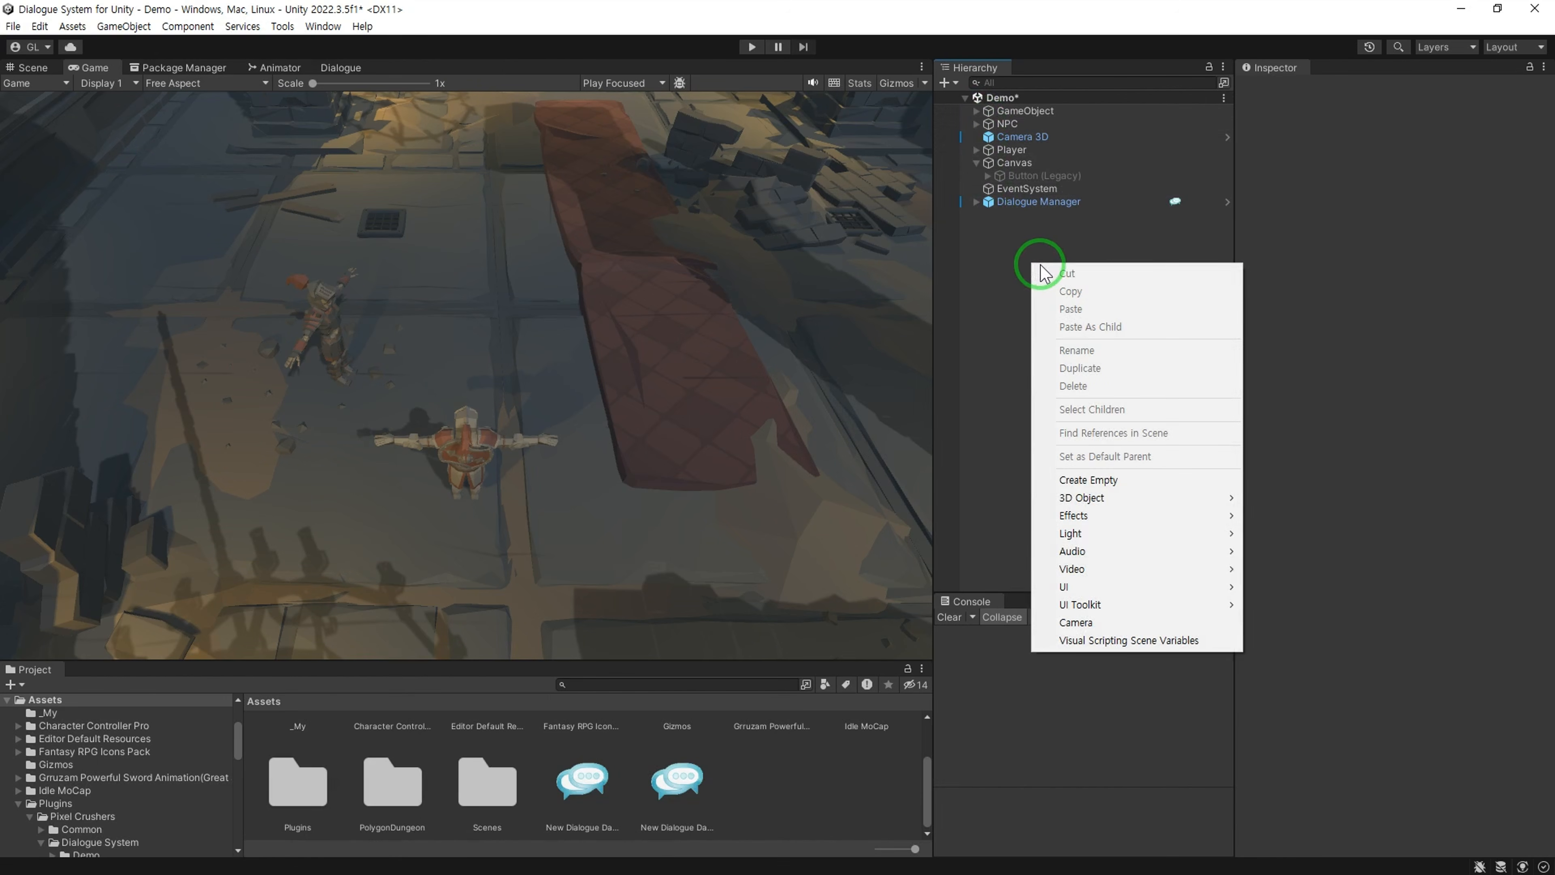
pyautogui.click(1131, 479)
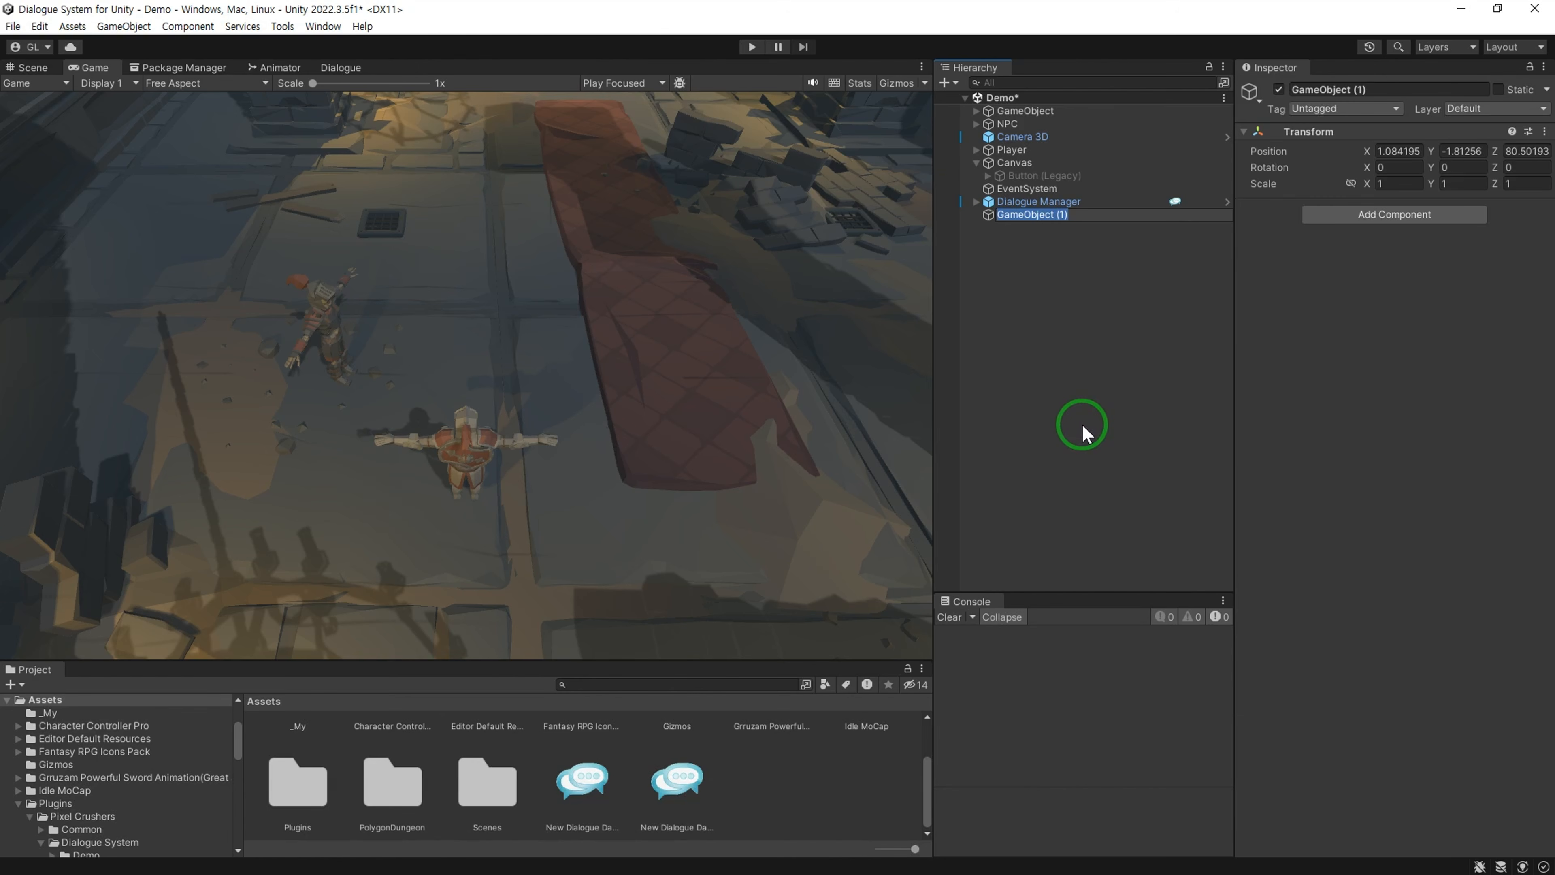
pyautogui.write('Save')
pyautogui.press('Return')
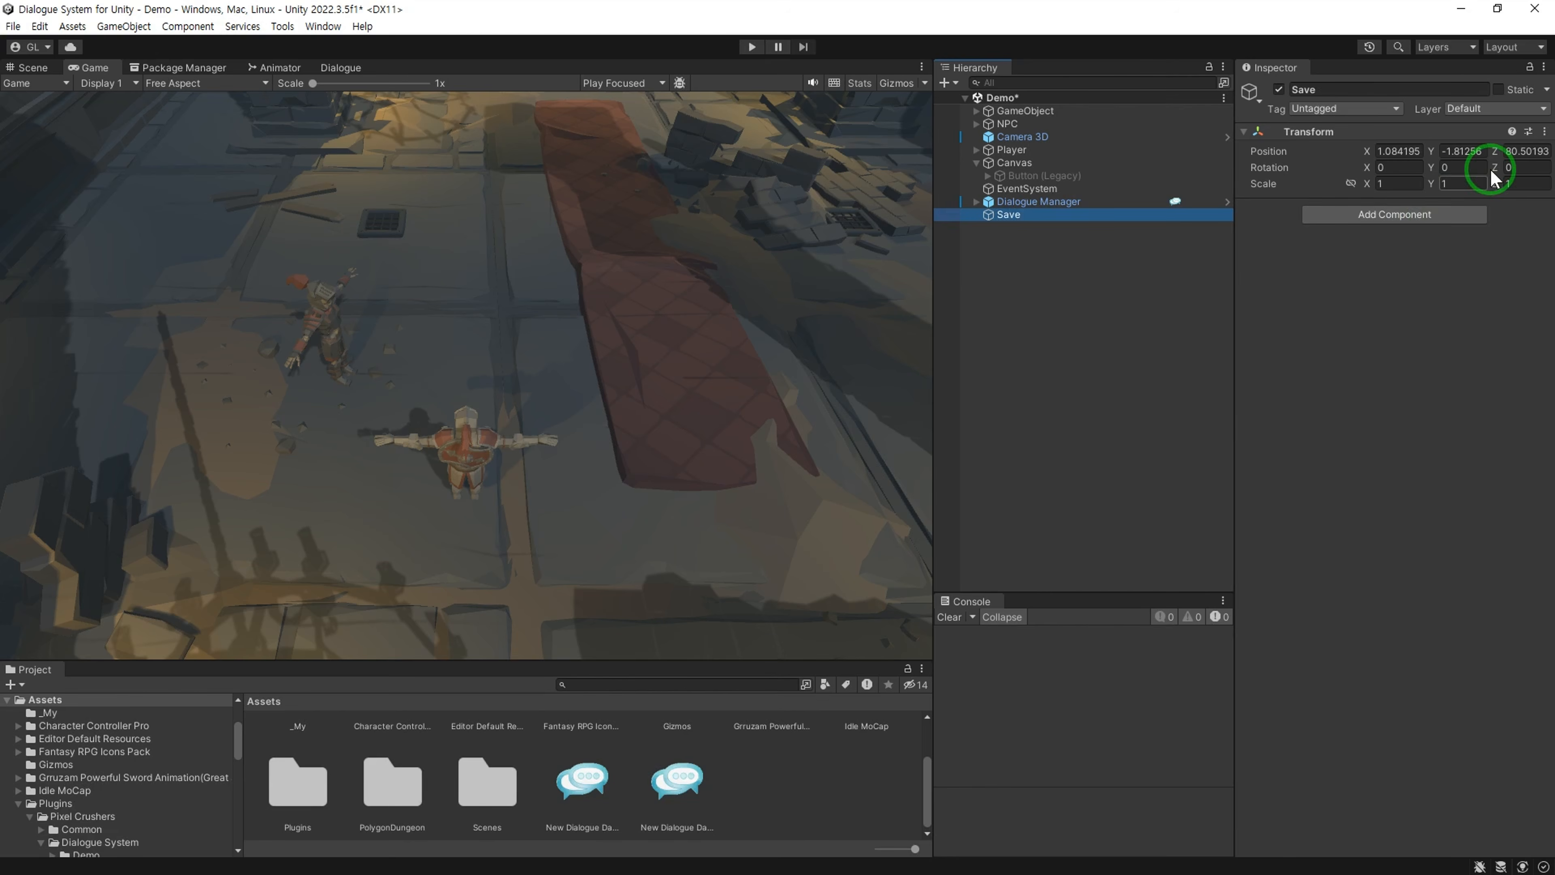
pyautogui.click(1544, 132)
pyautogui.click(1537, 151)
pyautogui.scroll(3, 378, 753)
# Step: Create a C# script named SaveDatas in the _My folder and open it in Visual Studio
pyautogui.click(63, 715)
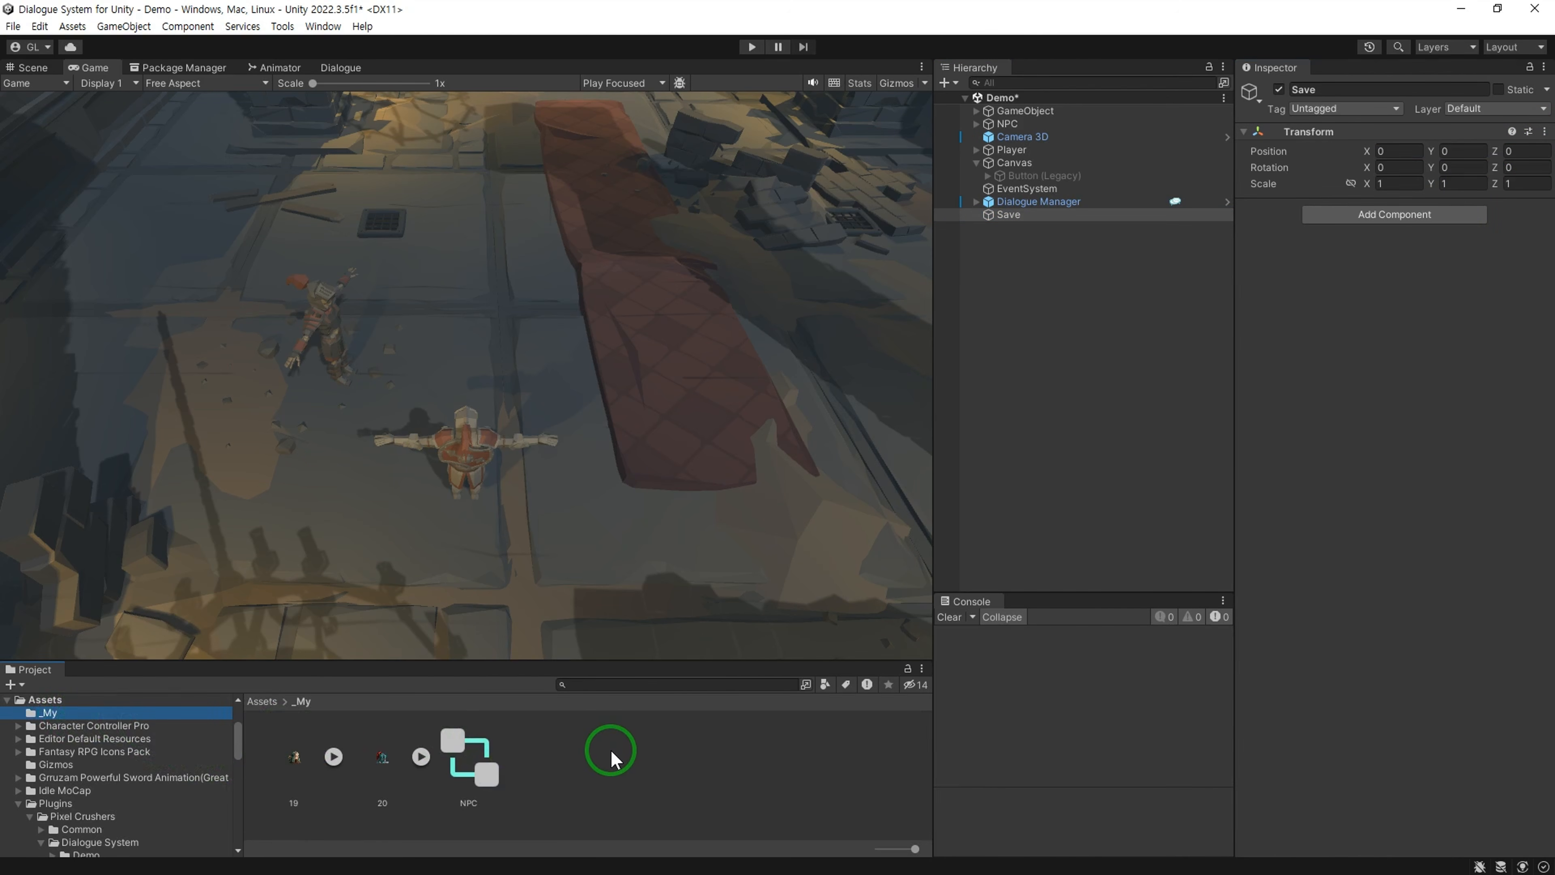
pyautogui.click(610, 748)
pyautogui.rightClick(589, 738)
pyautogui.moveTo(753, 300)
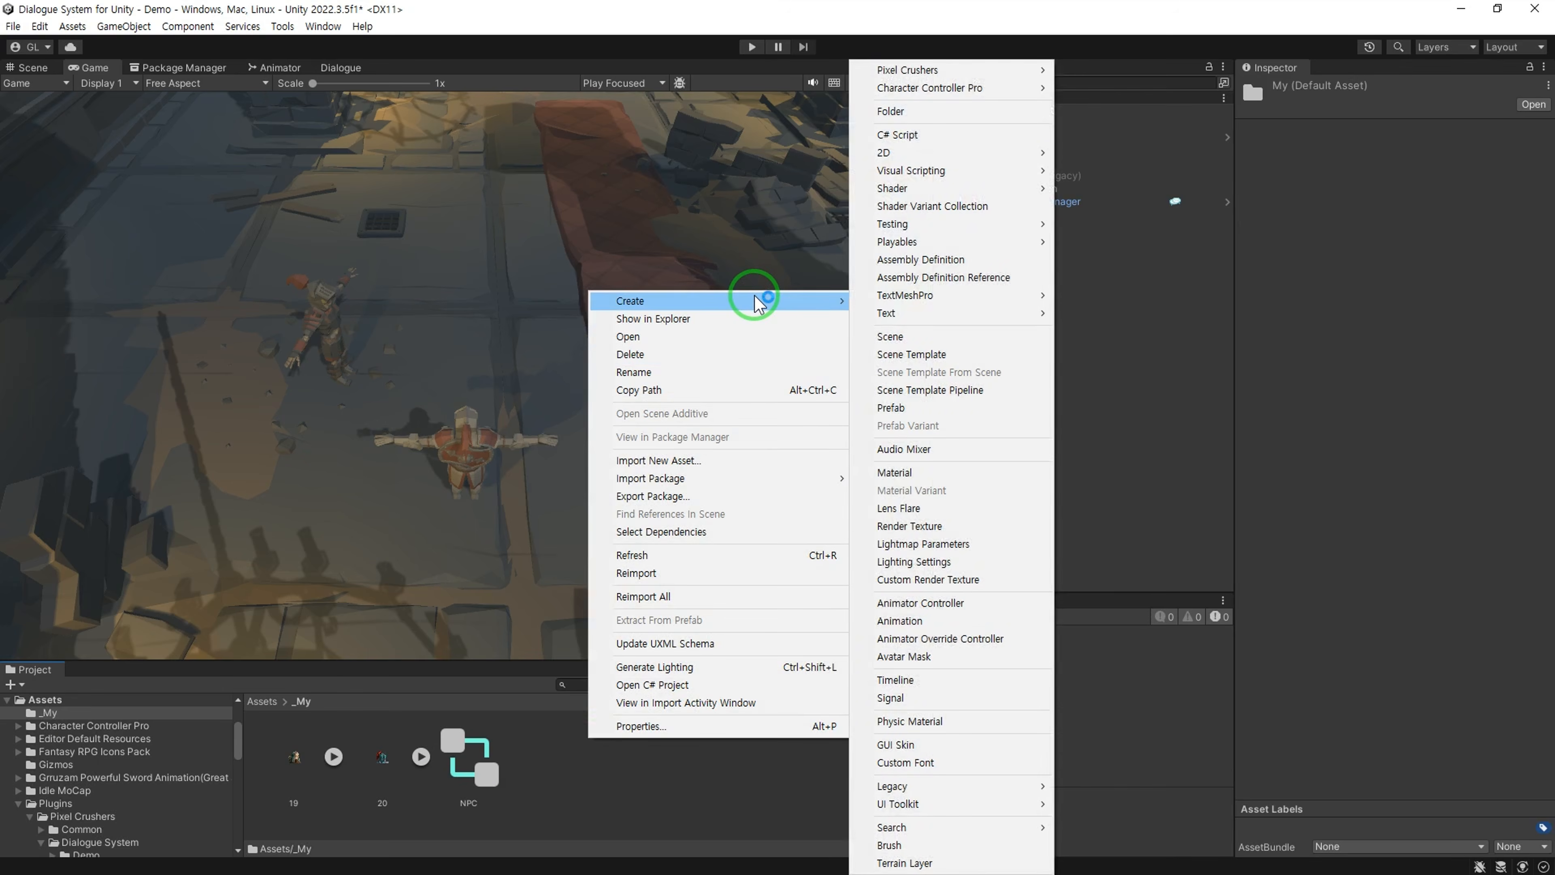
pyautogui.click(942, 136)
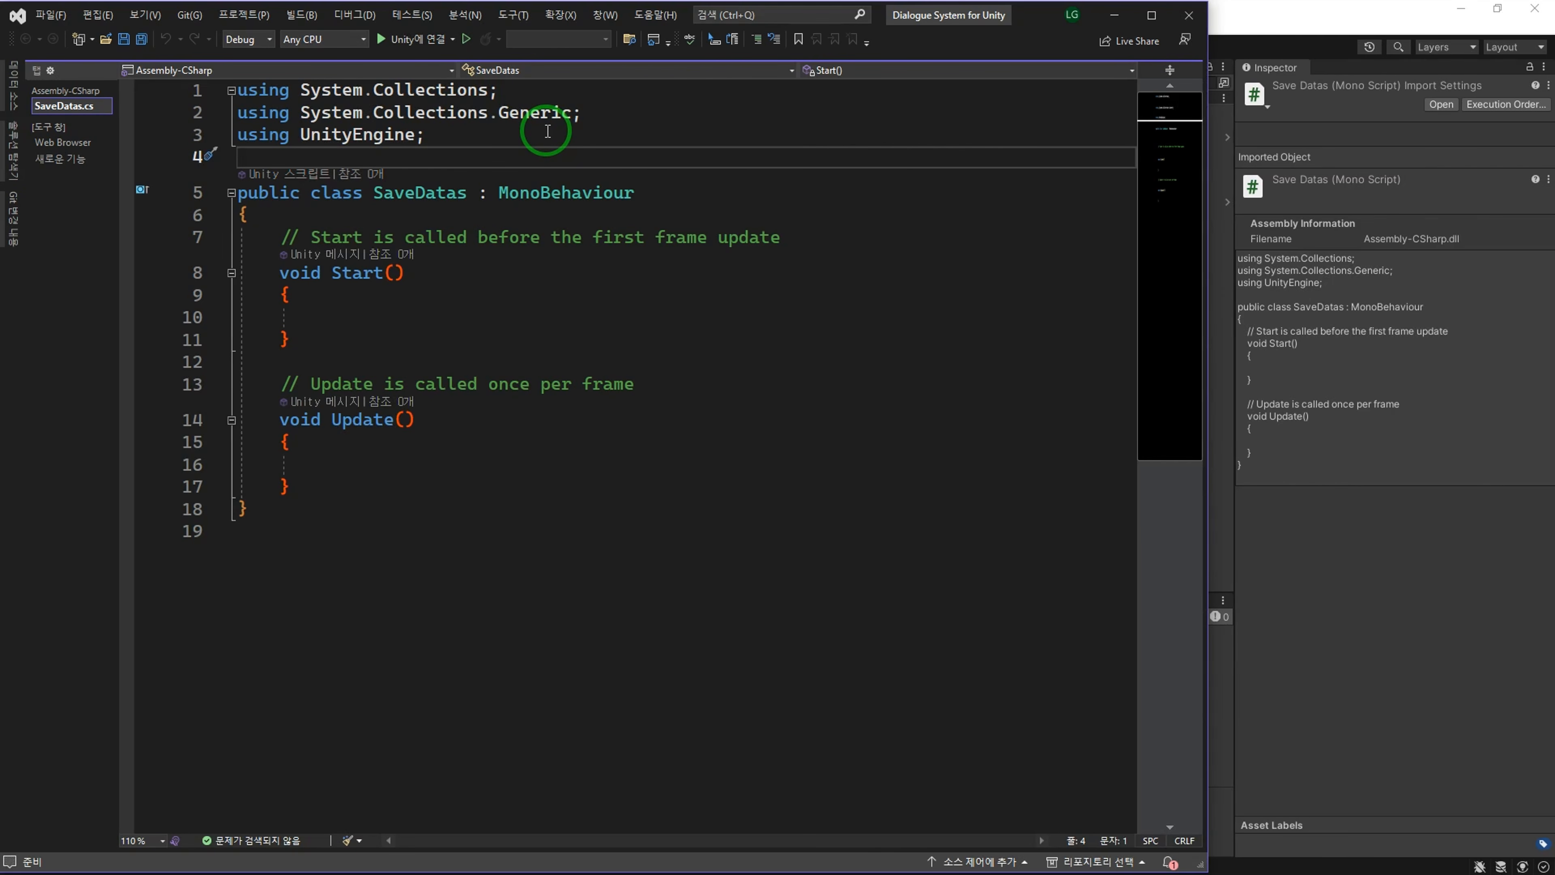
# Step: Above the SaveDatas class, declare a [System.Serializable] public class PlayerDatas with a public string field save
pyautogui.press('Return')
pyautogui.press('Return')
pyautogui.press('Return')
pyautogui.press('Return')
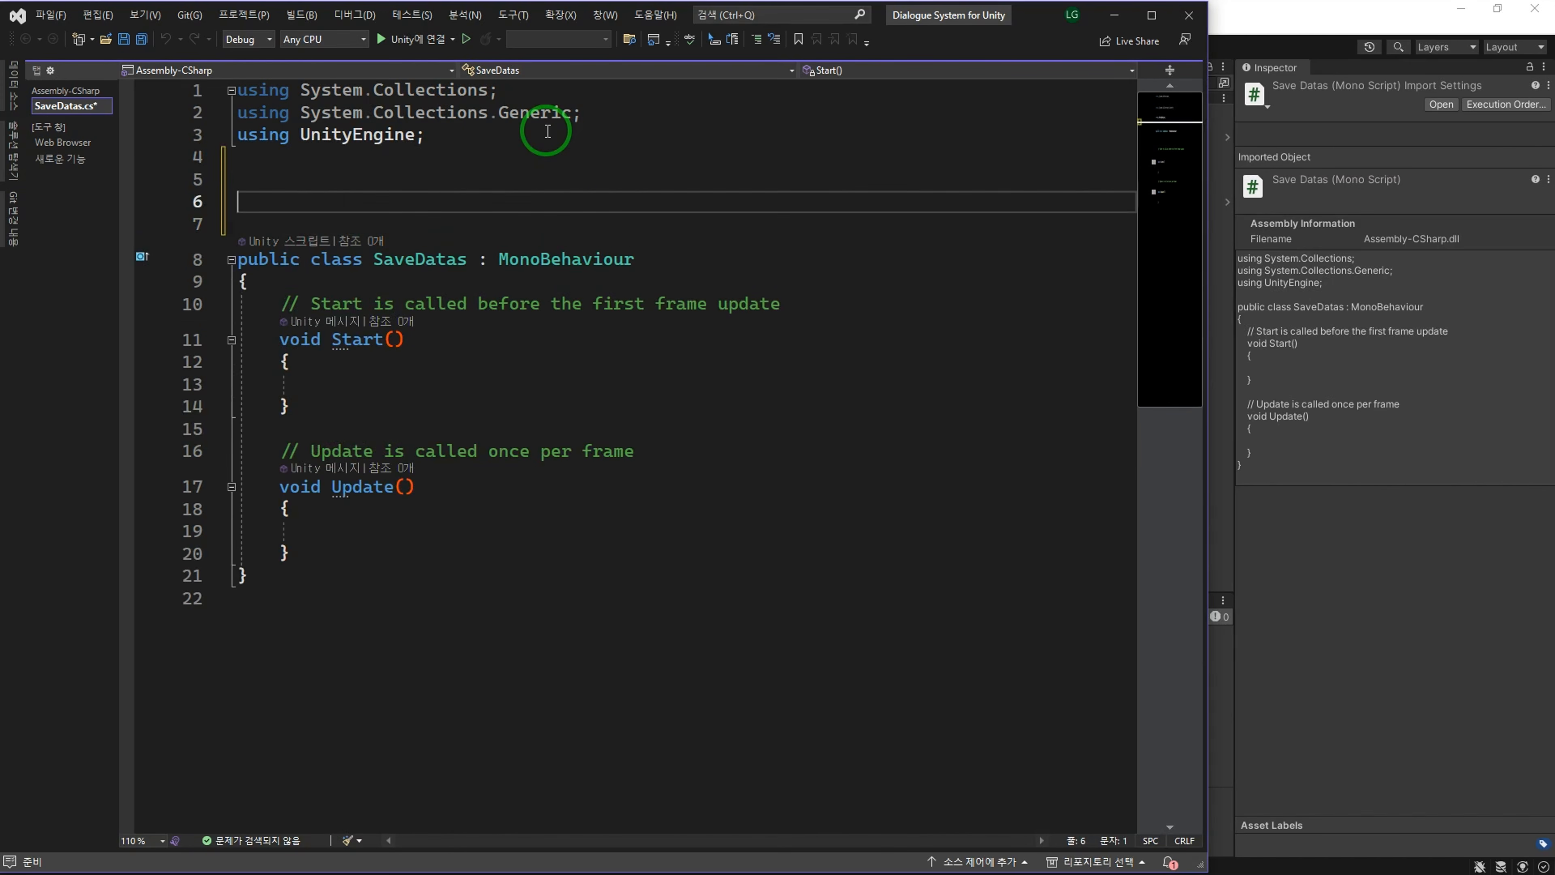
pyautogui.press('Up')
pyautogui.press('Up')
pyautogui.write('[syste.Serializable]')
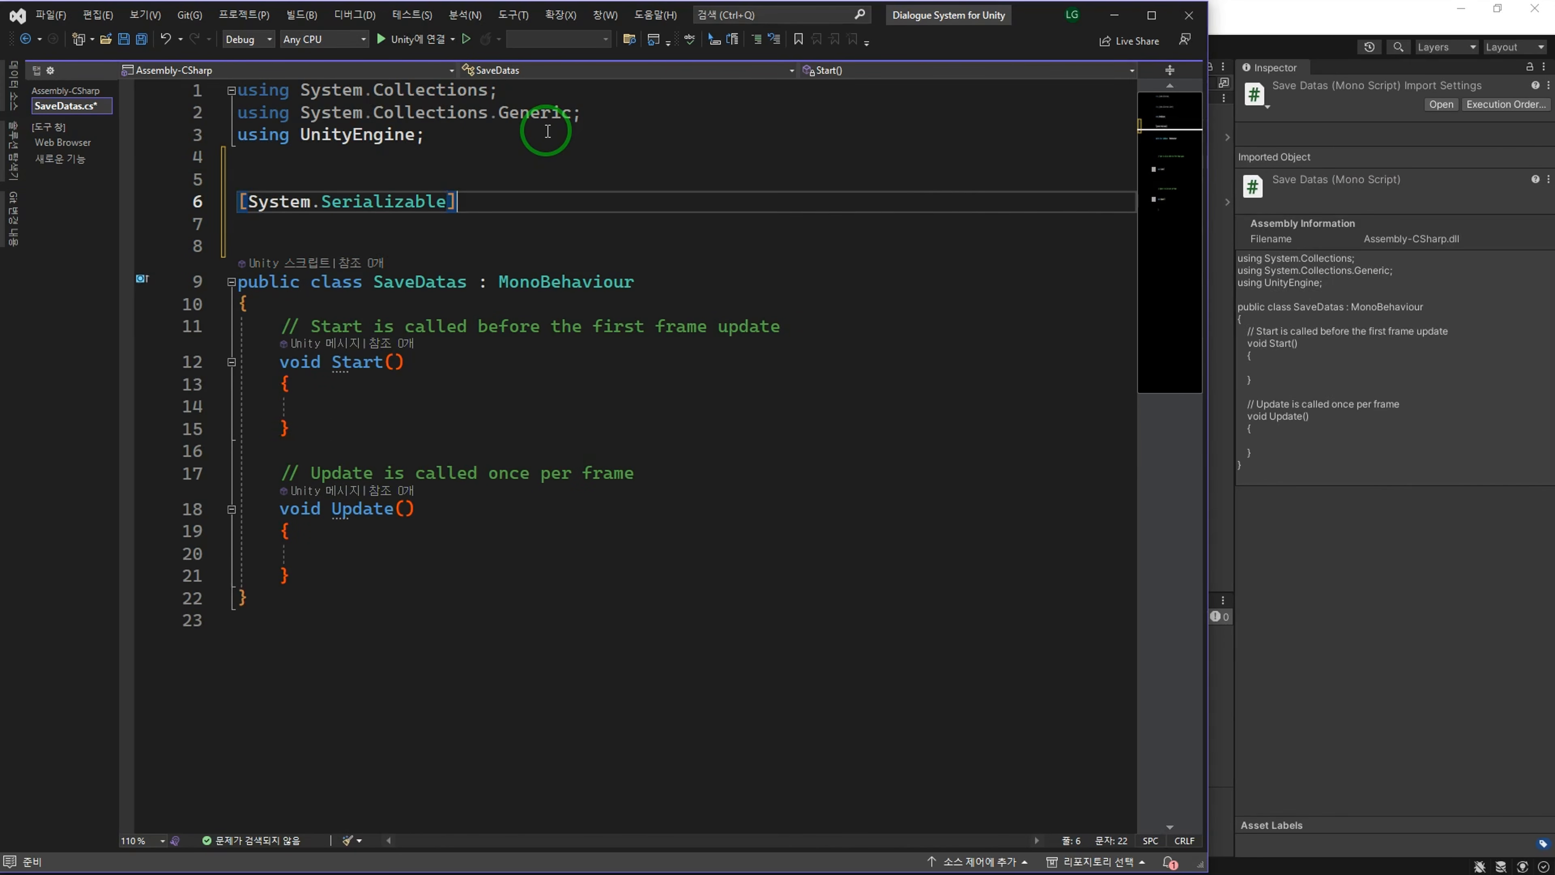
pyautogui.press('Return')
pyautogui.write('public class PlayerDatas')
pyautogui.press('Return')
pyautogui.write('{')
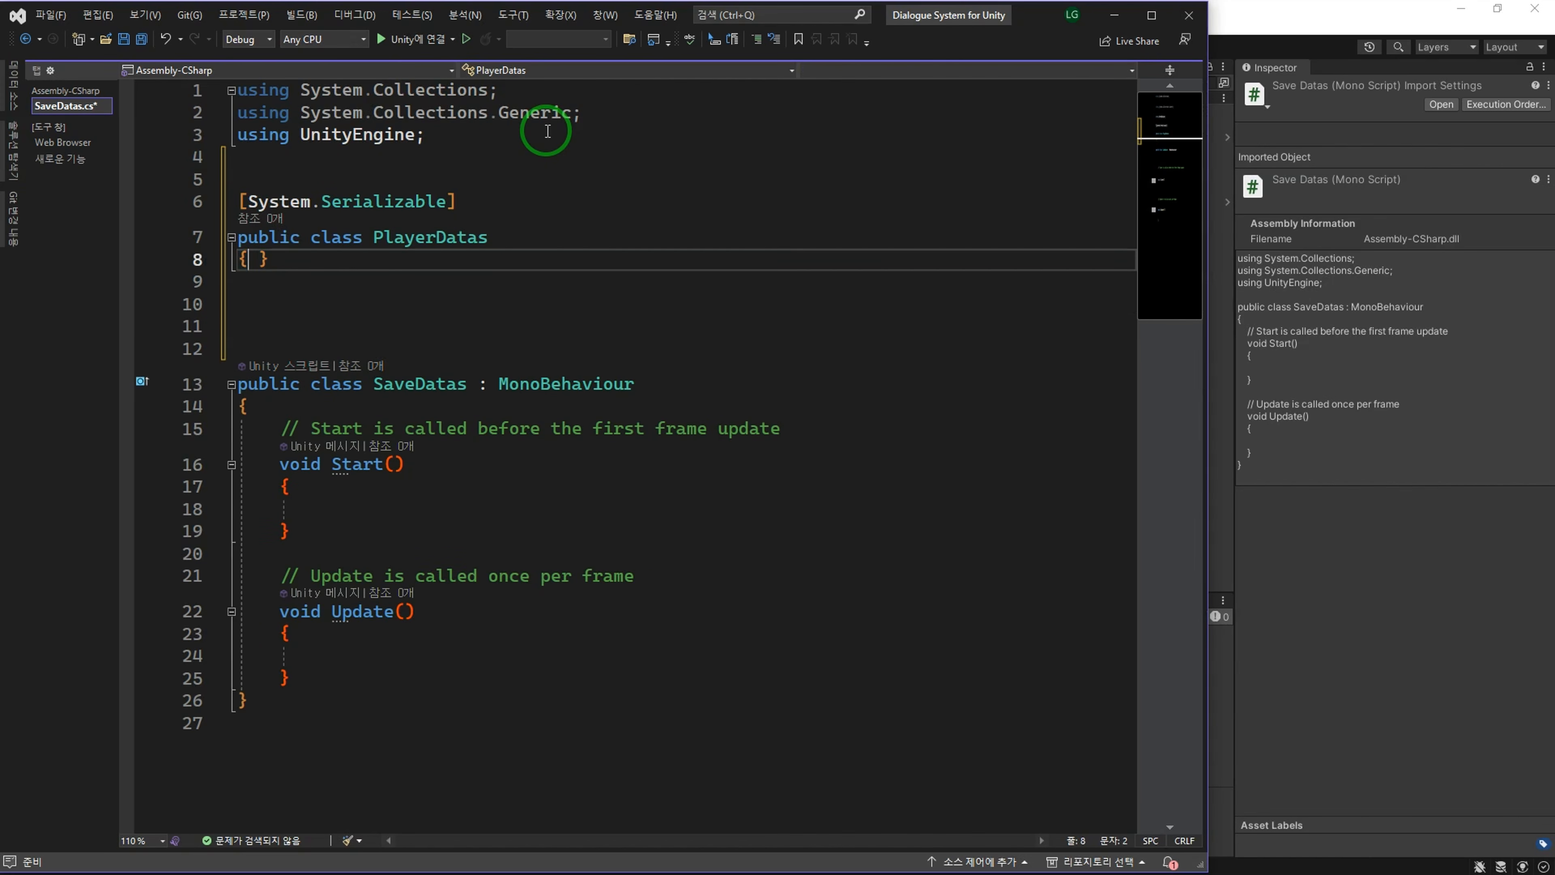
pyautogui.press('Return')
pyautogui.write('public string save;')
# Step: In the SaveDatas class, declare the field public PlayerDatas playerDatas = new PlayerDatas();
pyautogui.press('Down')
pyautogui.press('Down')
pyautogui.press('Down')
pyautogui.press('Down')
pyautogui.press('Down')
pyautogui.press('Return')
pyautogui.write('public PlayerDatas playerDatas = nr')
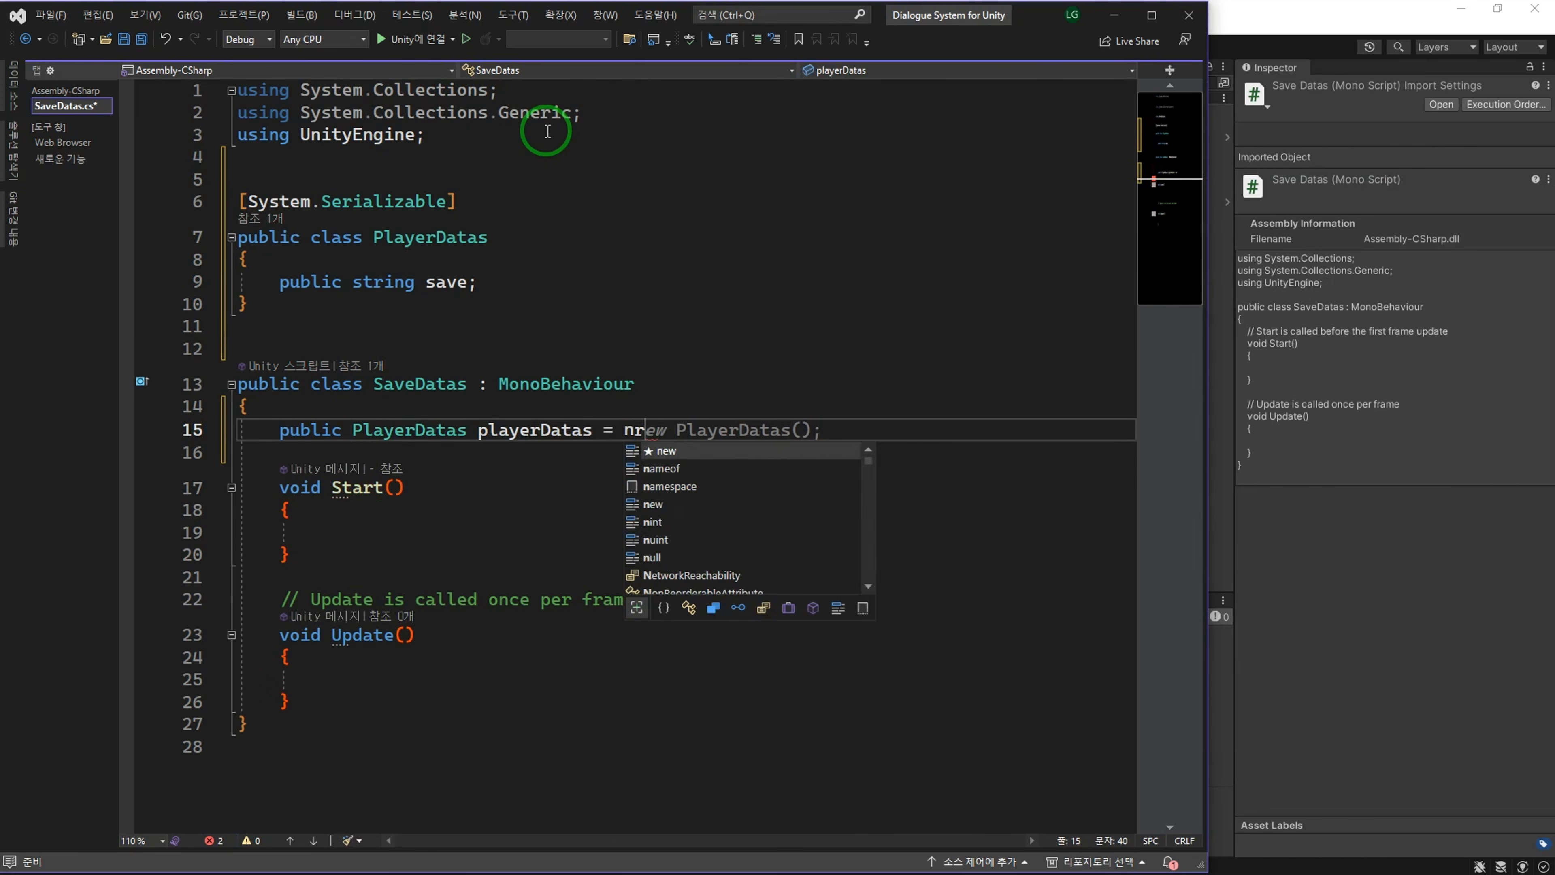
pyautogui.press('BackSpace')
pyautogui.write('ew PlayerDatas();')
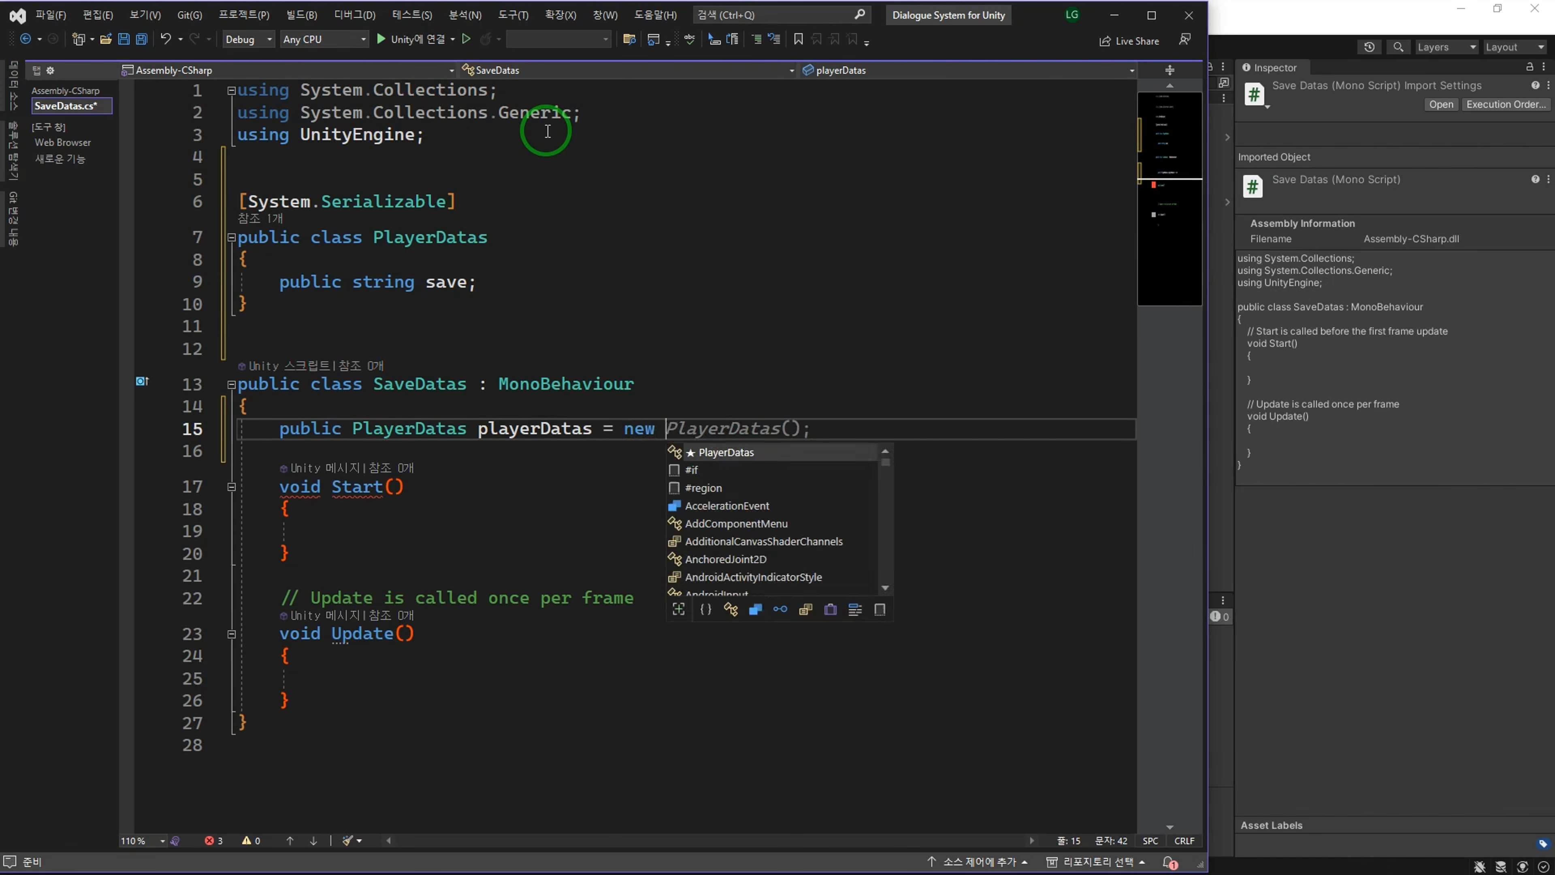
# Step: Below playerDatas, declare the private string fields path and fileName, with fileName set to "/save.txt"
pyautogui.press('Return')
pyautogui.press('Return')
pyautogui.write('private string path;')
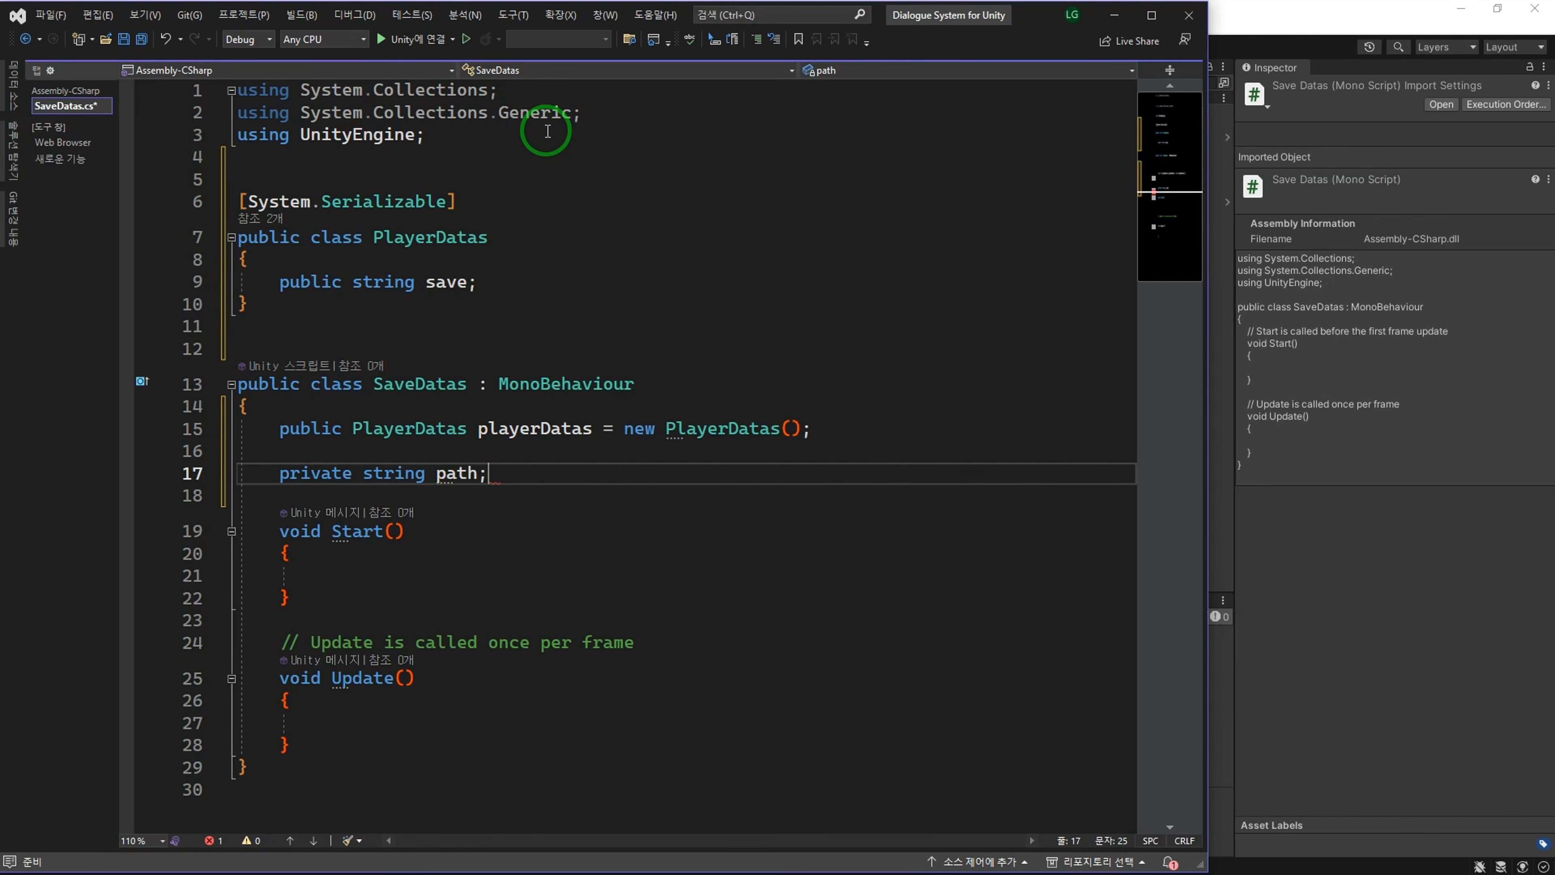
pyautogui.press('Return')
pyautogui.write('private string ')
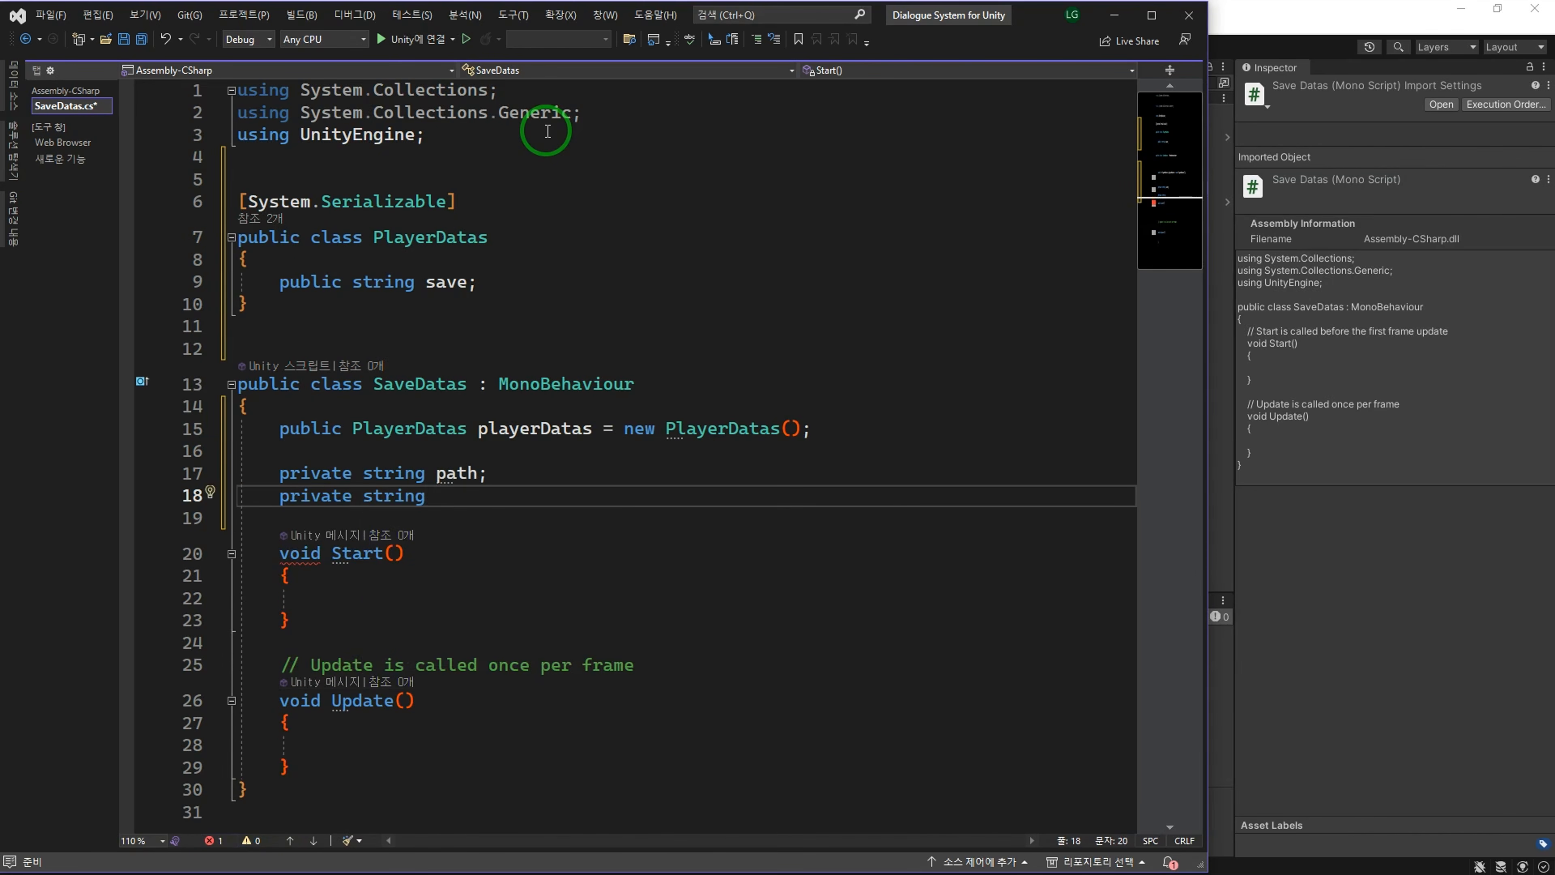
pyautogui.write('fileName = "/save.txt";')
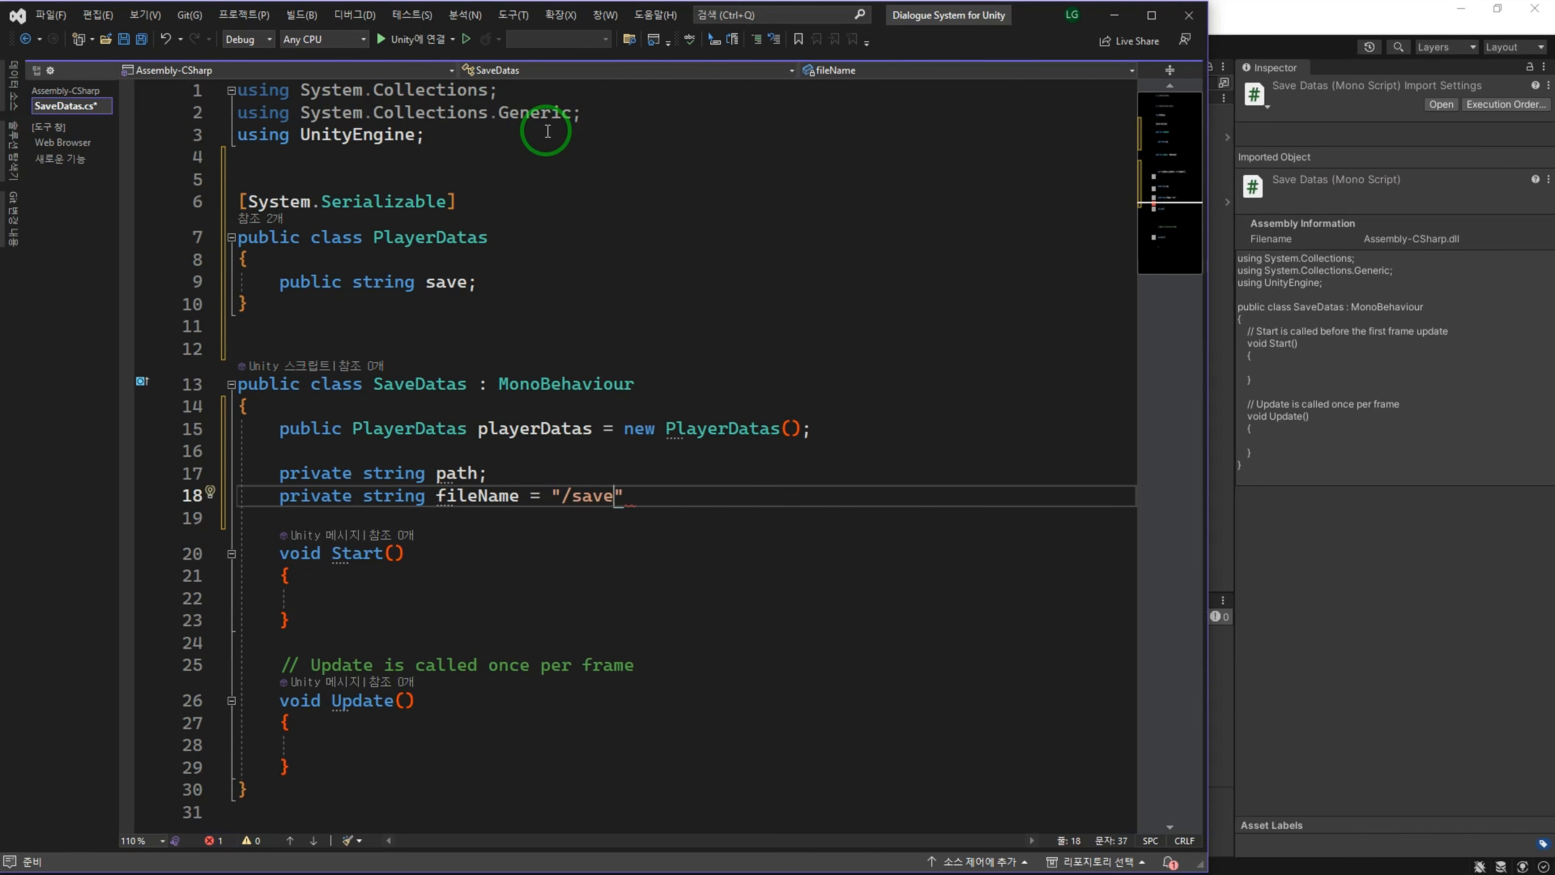
# Step: In Start(), assign path = Application.persistentDataPath + fileName;
pyautogui.scroll(-5, 624, 139)
pyautogui.click(405, 263)
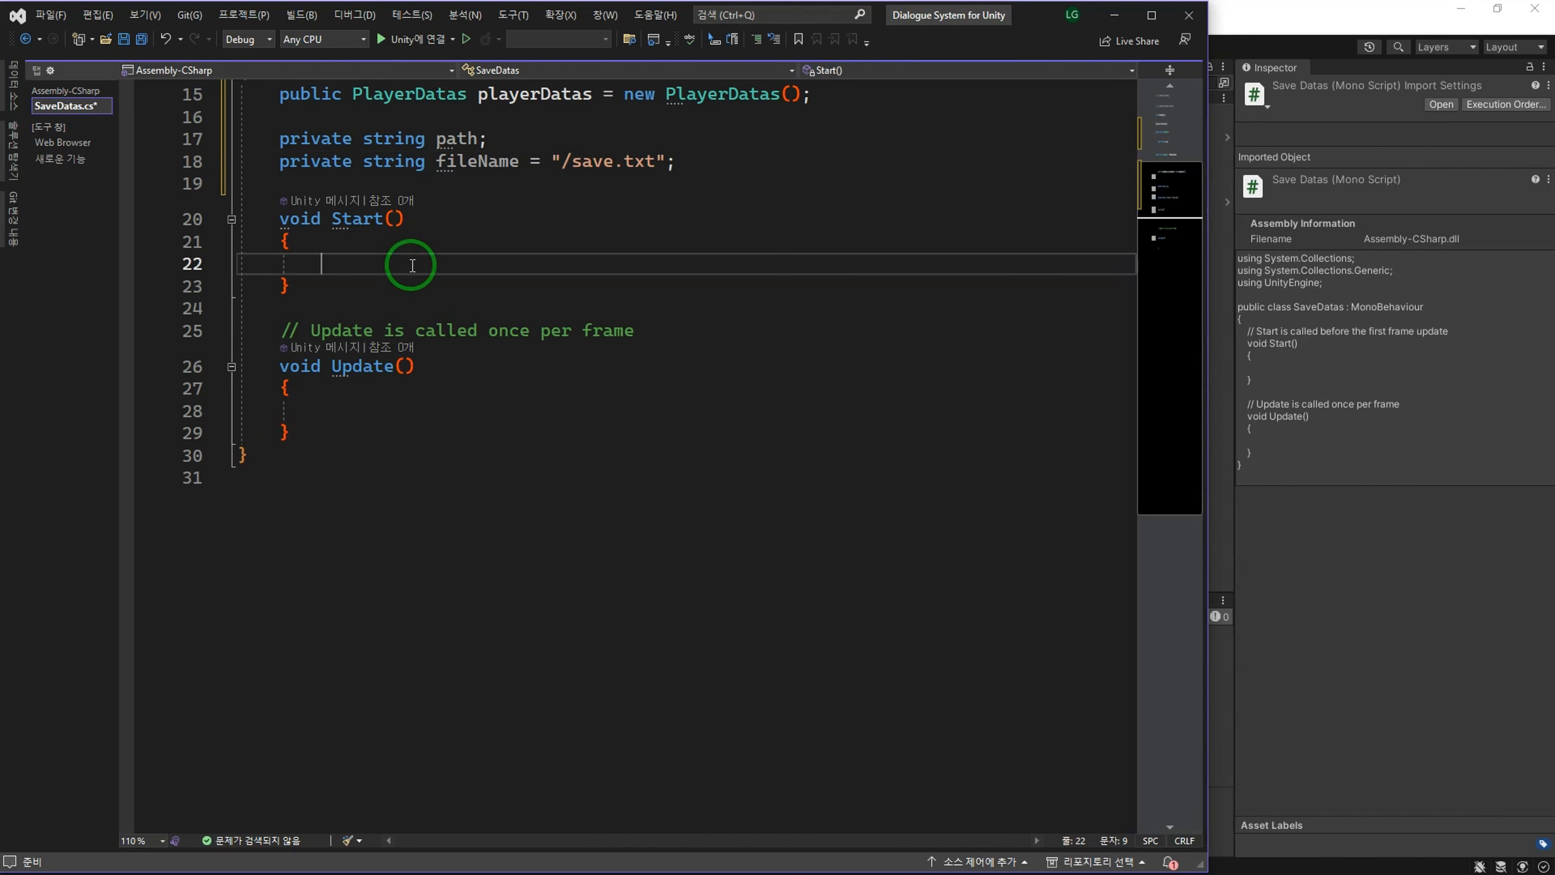
pyautogui.write('path = Application.persistentDataPath')
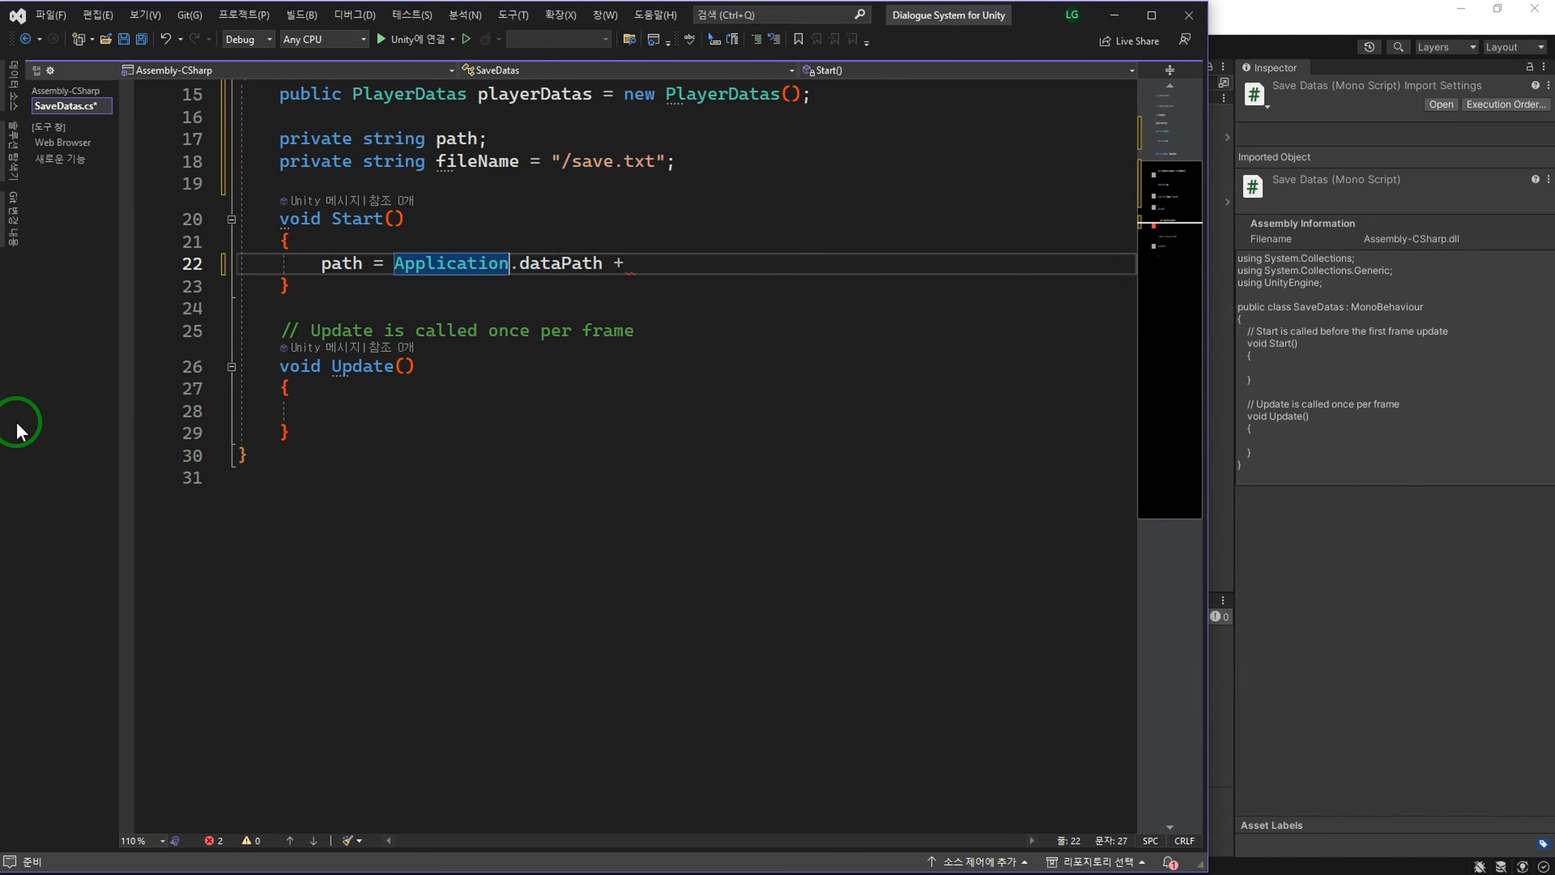
pyautogui.write(' + fileName;')
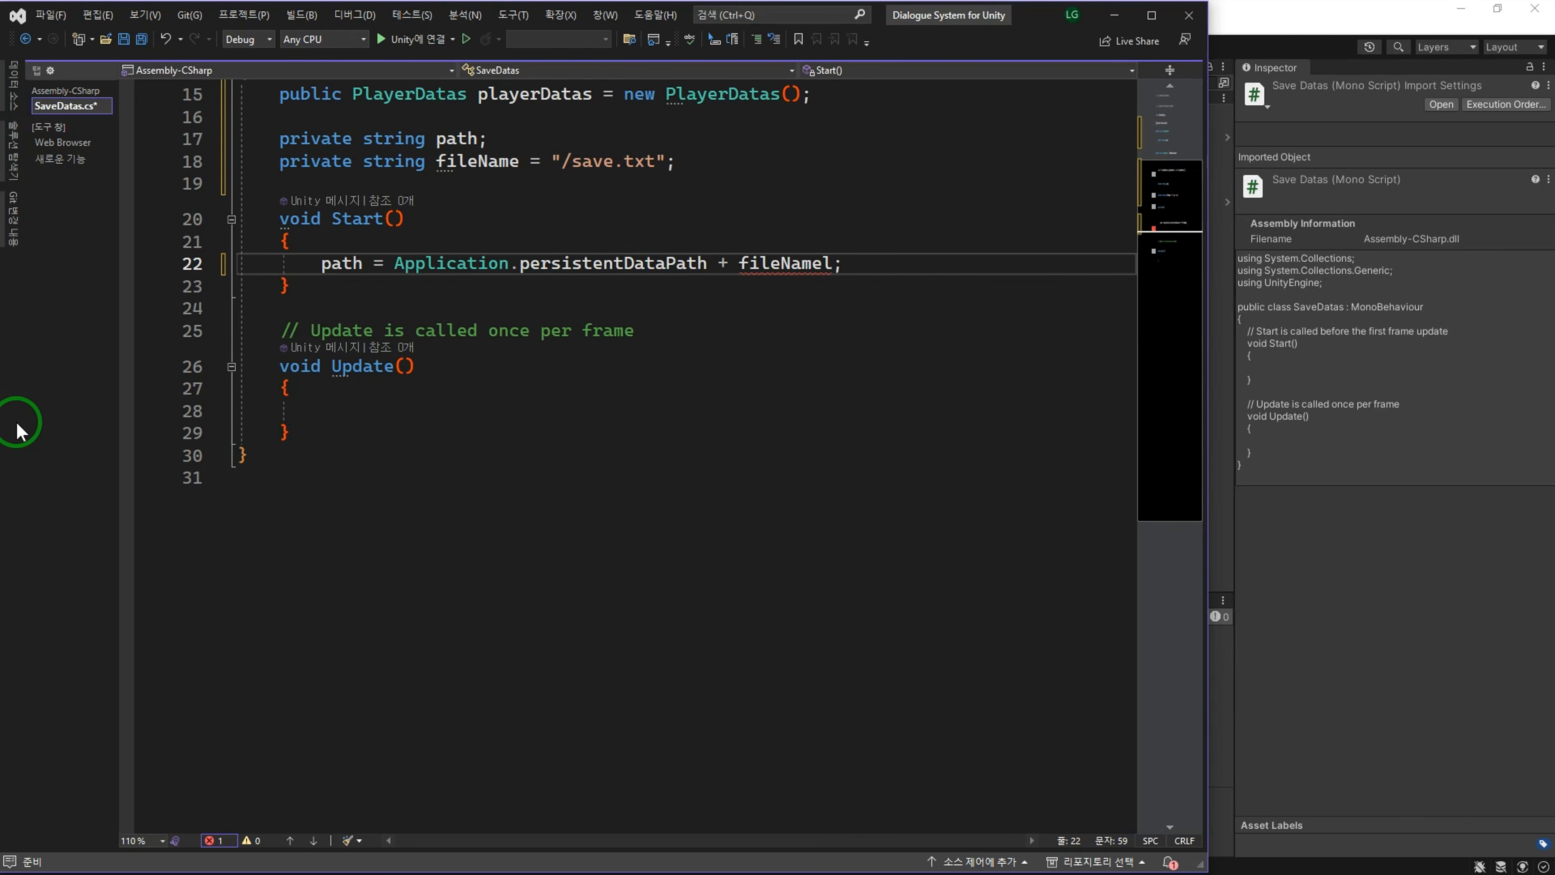
# Step: Delete the Update() method together with its comment from the SaveDatas class
pyautogui.press('Down')
pyautogui.press('Down')
pyautogui.press('Down')
pyautogui.press('Down')
pyautogui.press('Down')
pyautogui.press('Down')
pyautogui.press('Down')
pyautogui.hotkey('shift', 'Up')
pyautogui.hotkey('shift', 'Up')
pyautogui.hotkey('shift', 'Up')
pyautogui.hotkey('shift', 'Up')
pyautogui.hotkey('shift', 'Up')
pyautogui.press('BackSpace')
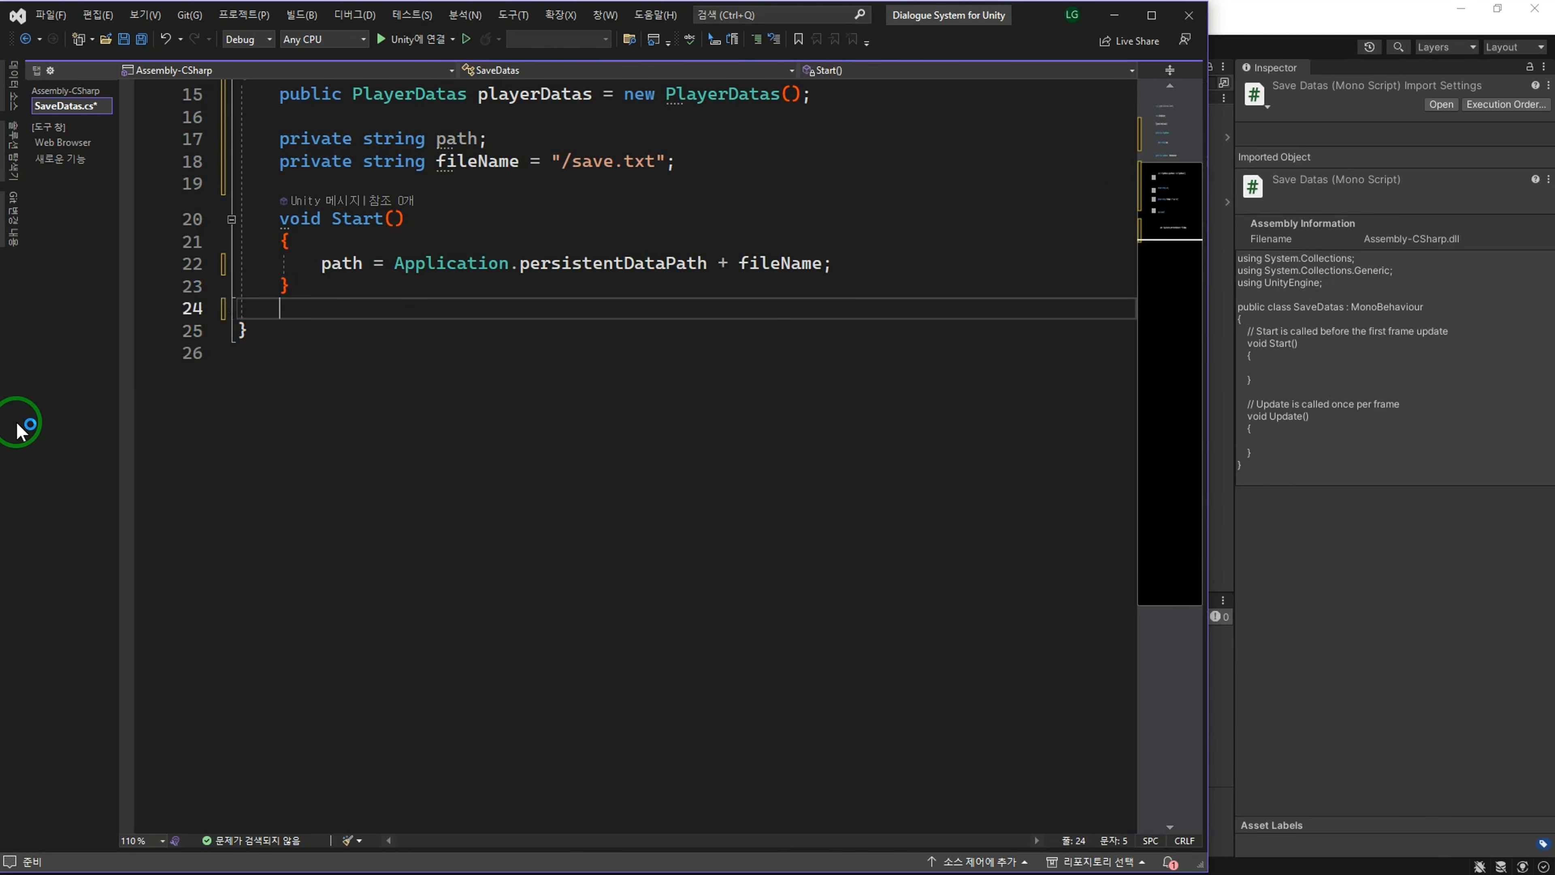
# Step: Add an empty public void SaveData() method below Start()
pyautogui.press('Return')
pyautogui.write('p')
pyautogui.write('ublic void Save')
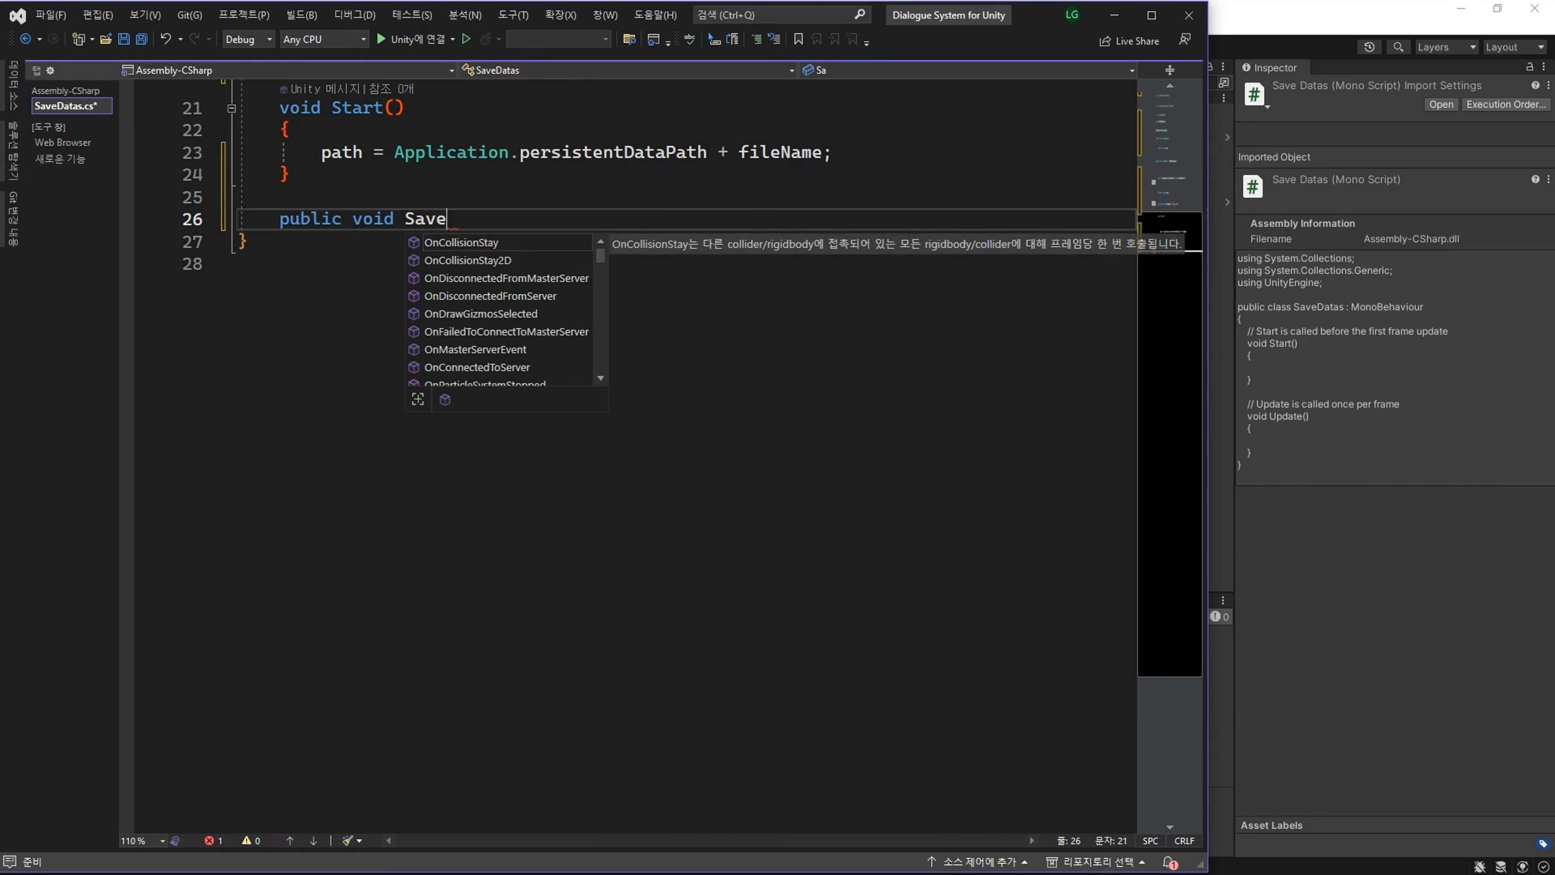
pyautogui.write('date')
pyautogui.press('BackSpace')
pyautogui.write('a()')
pyautogui.press('Return')
pyautogui.write('{')
pyautogui.press('Return')
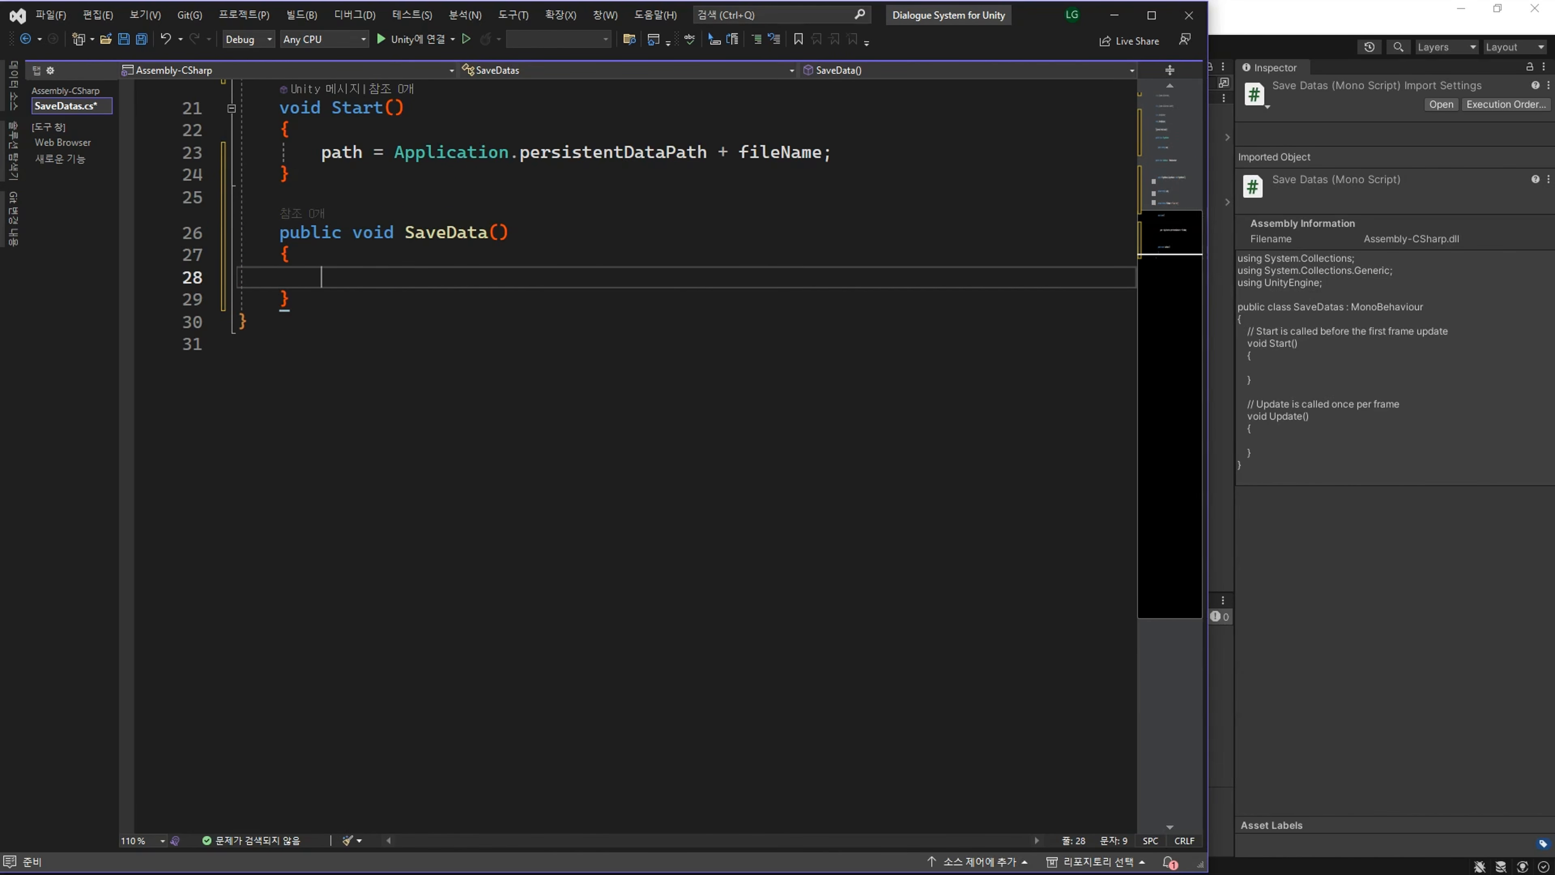
# Step: In SaveData(), write playerDatas.save = PersistentDataManager.GetSaveData();
pyautogui.write('playerDatas.s')
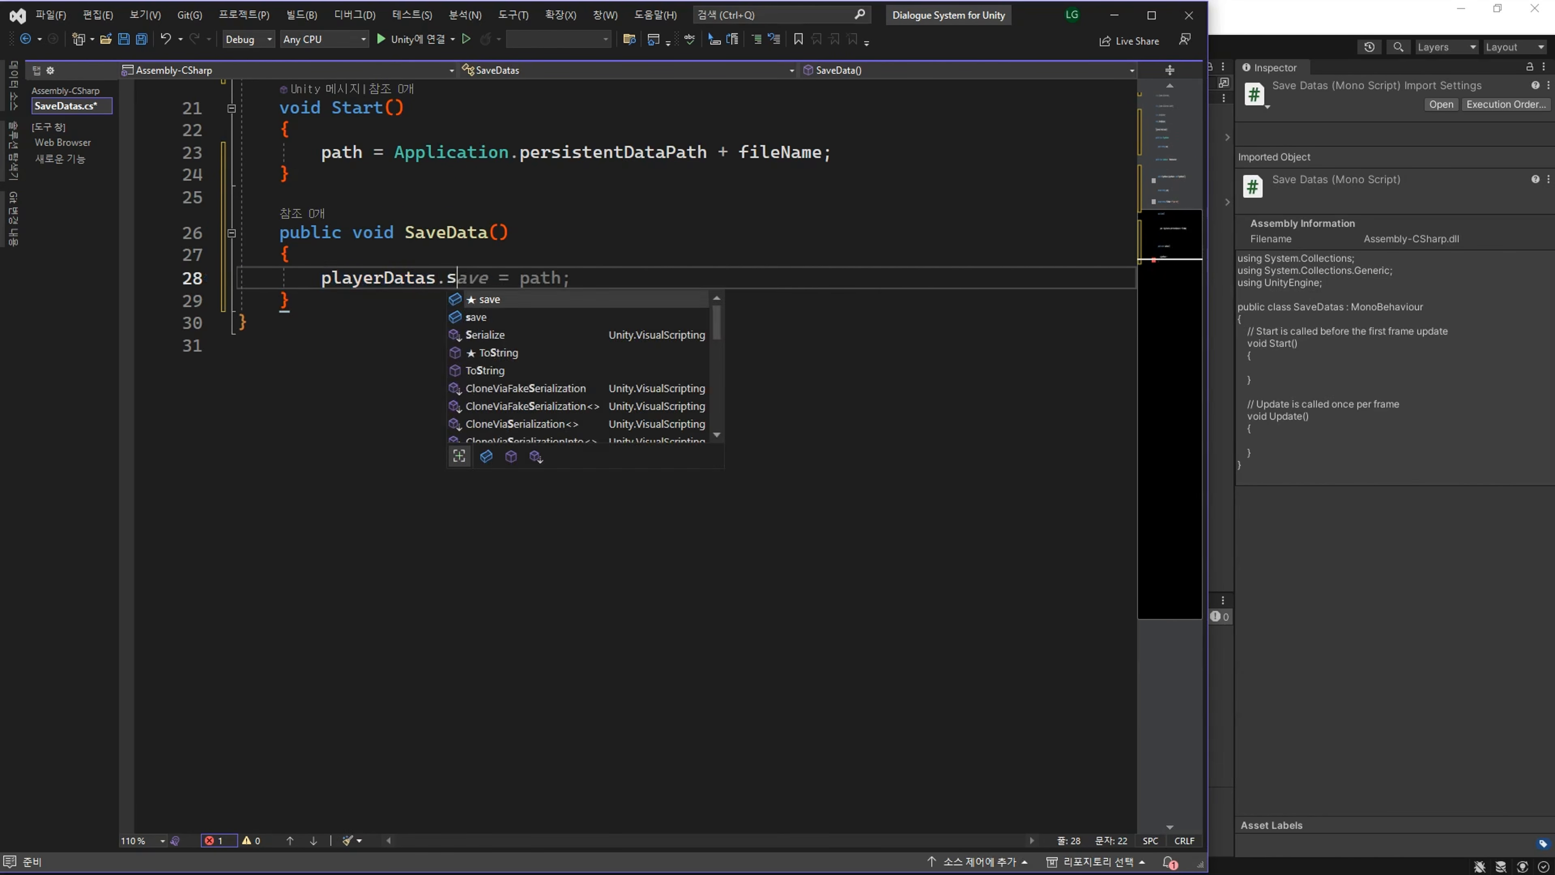
pyautogui.write('ave = Per')
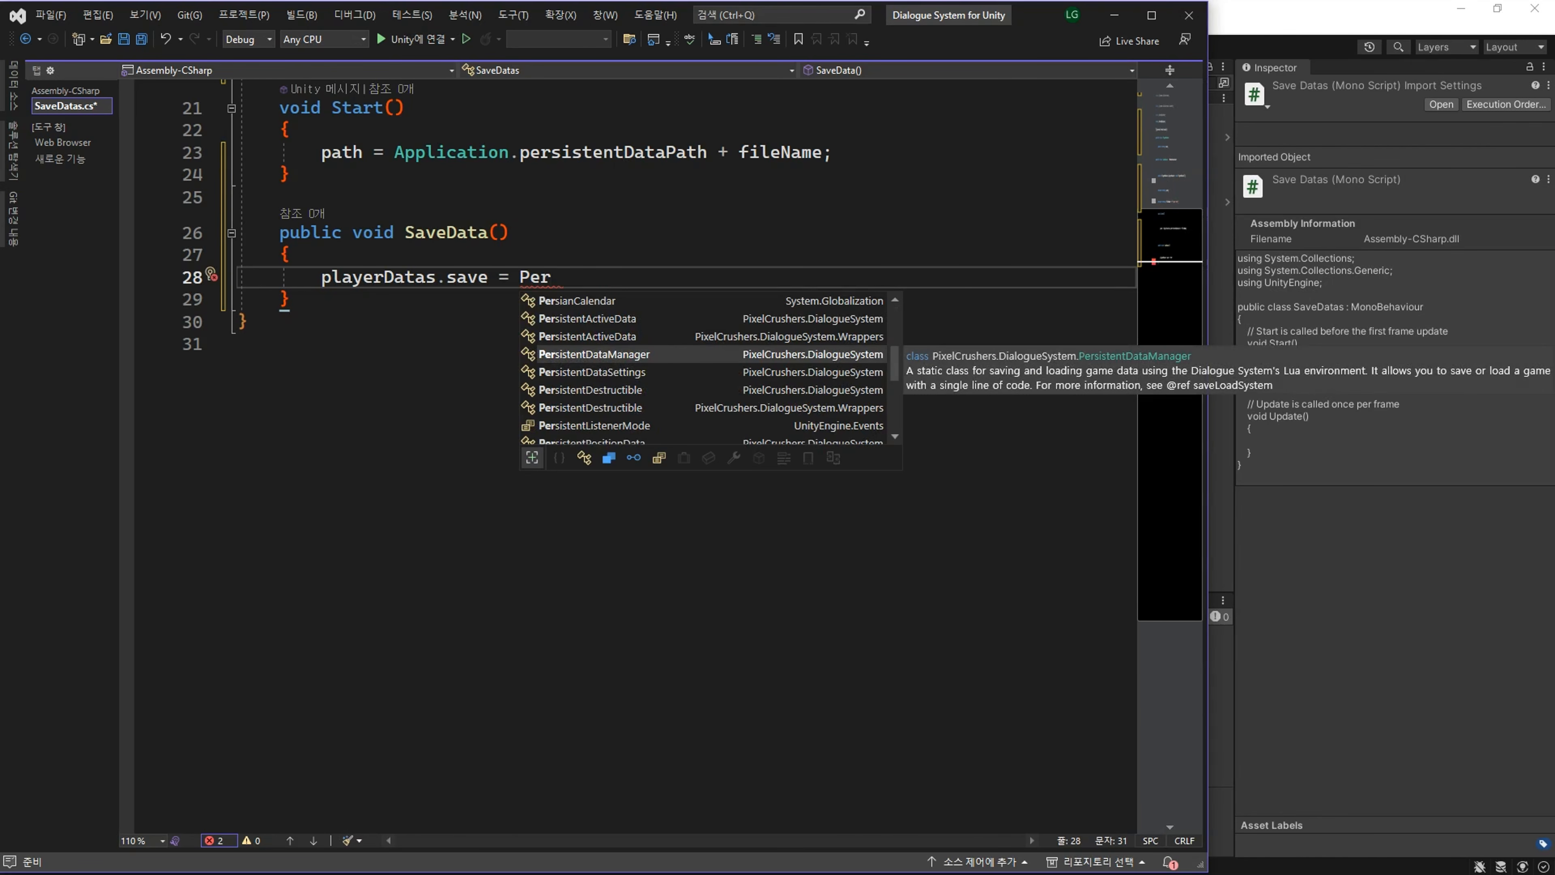
pyautogui.press('Tab')
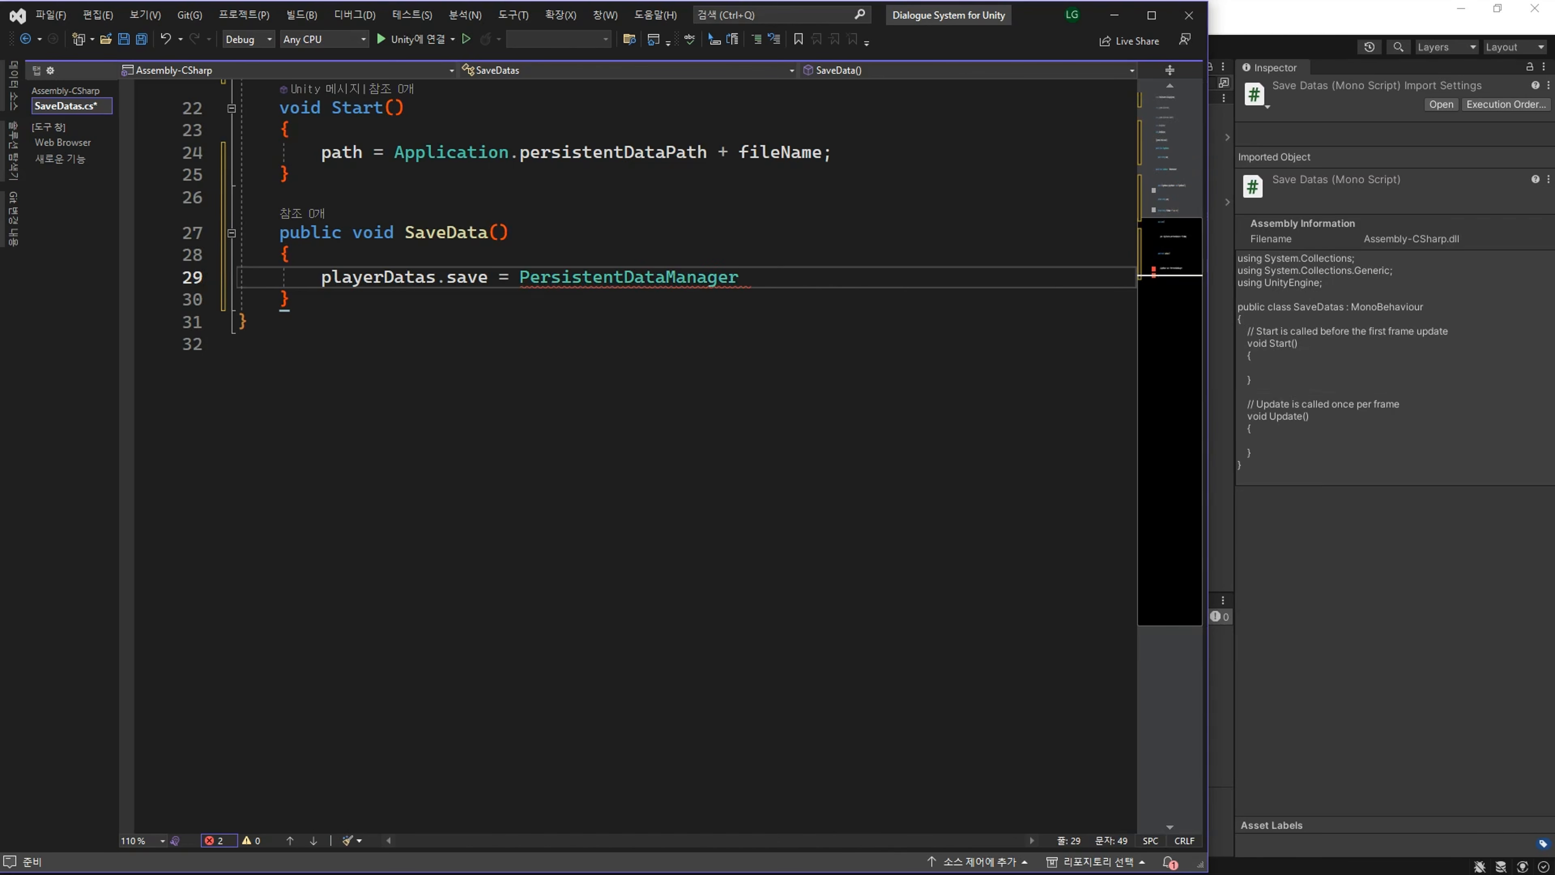
pyautogui.write('.Ge')
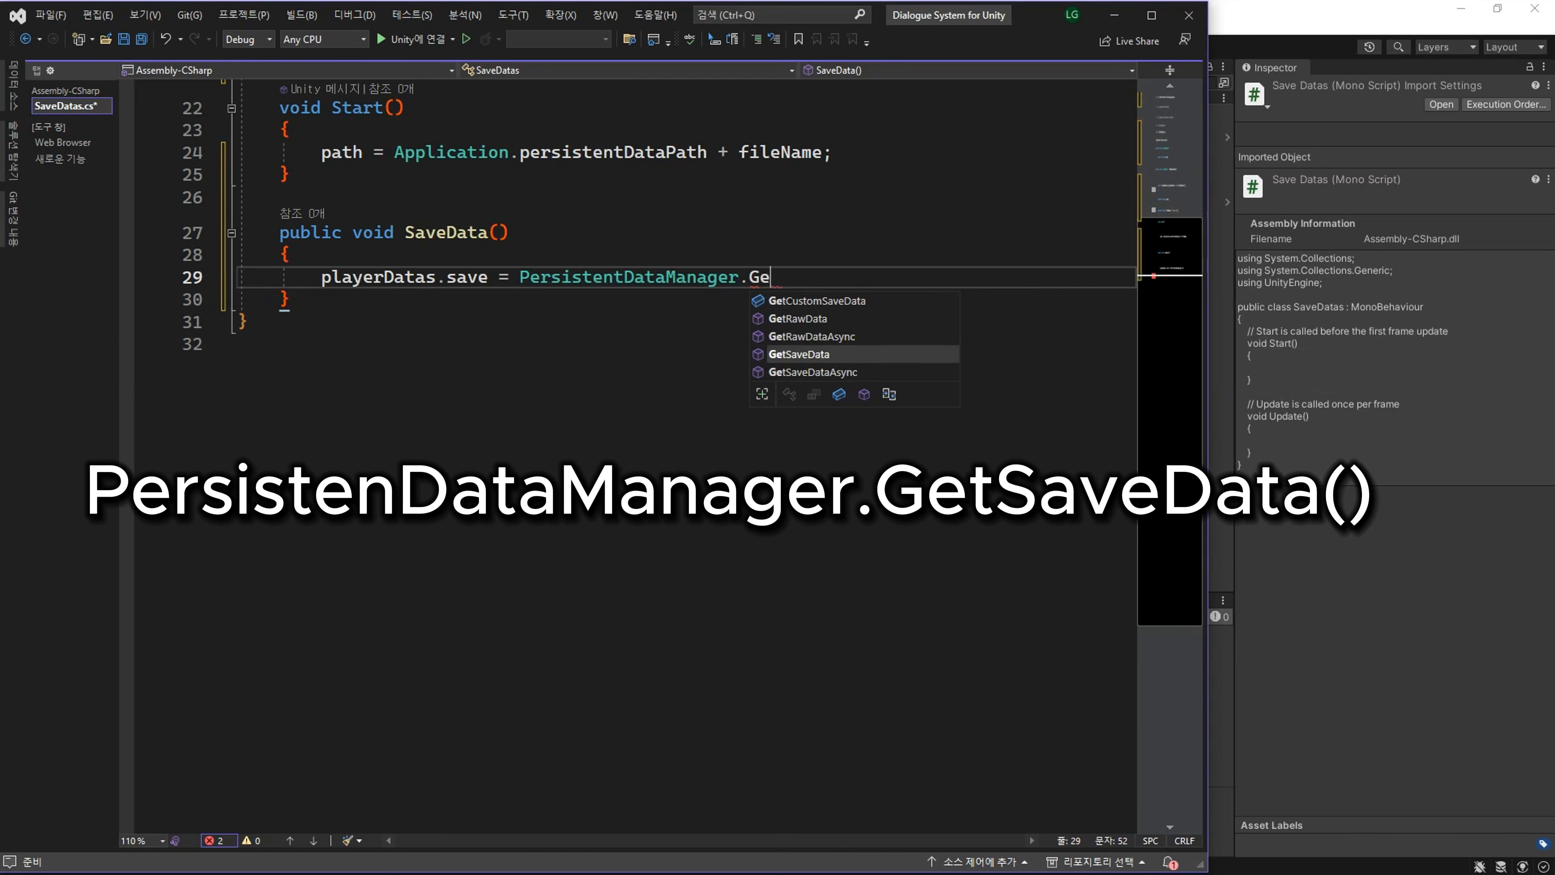
pyautogui.press('Tab')
pyautogui.write('()')
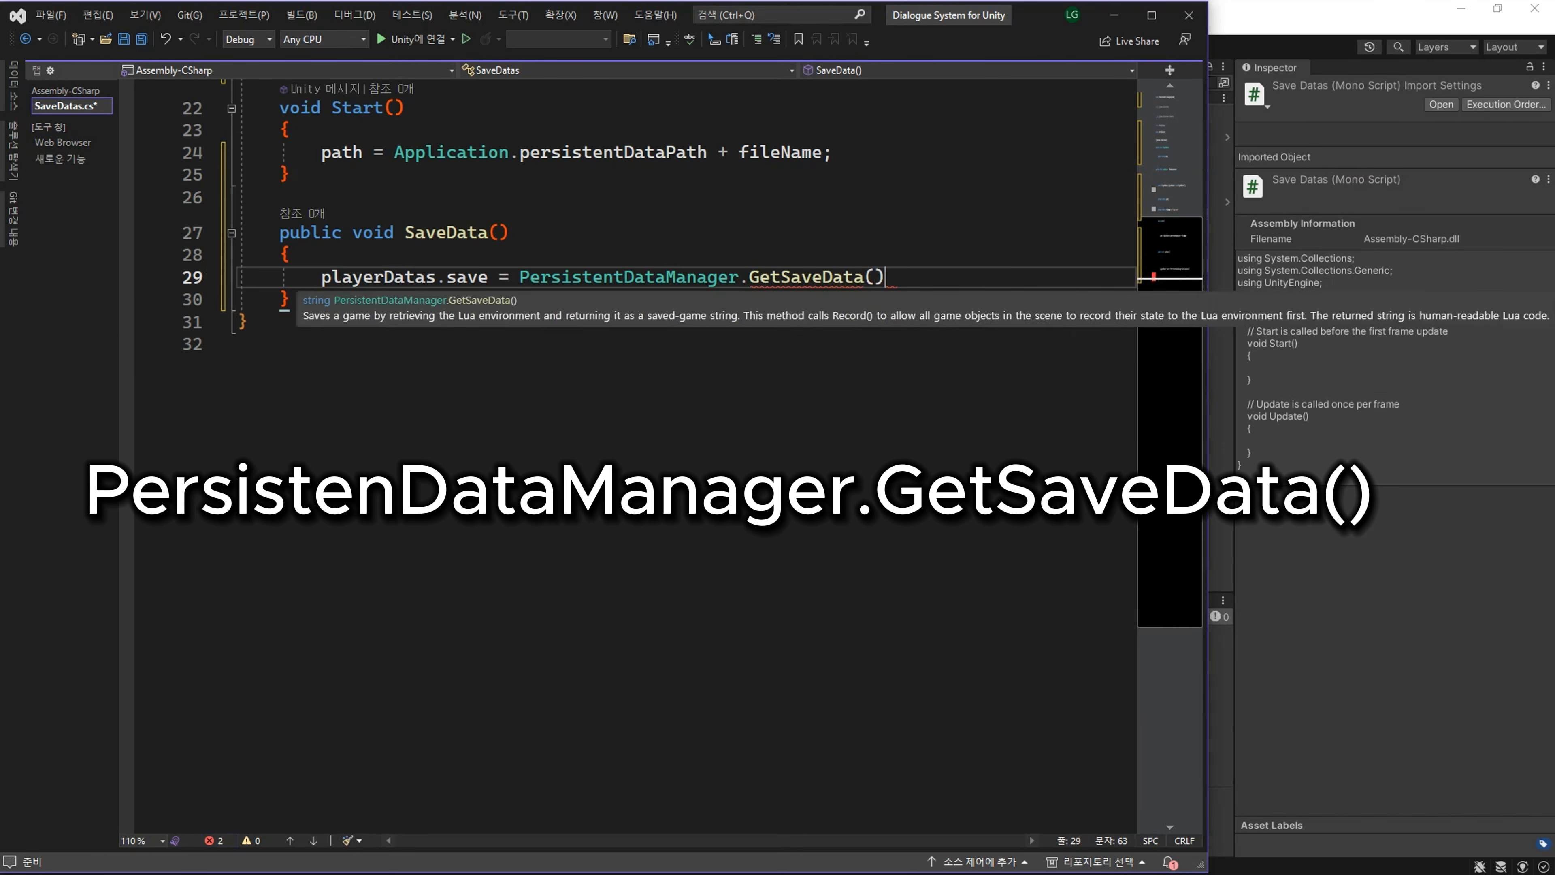
pyautogui.write(';')
# Step: In SaveData(), add the line string data = JsonUtility.ToJson(playerDatas);
pyautogui.press('Return')
pyautogui.press('Return')
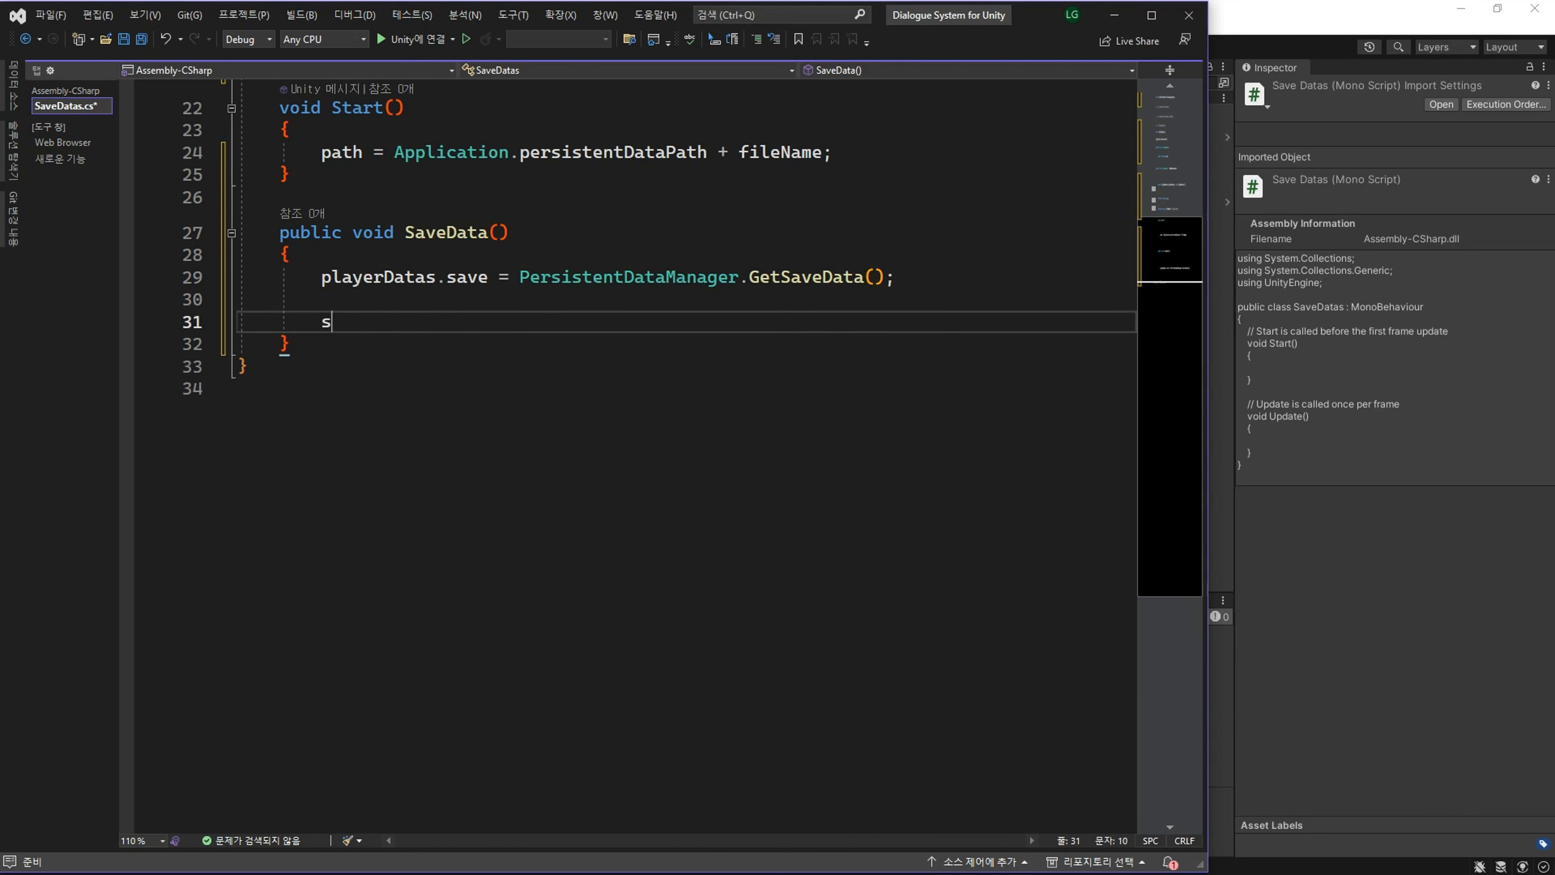
pyautogui.write('string data = JsonUtility.ToJson(playerDatas.save);')
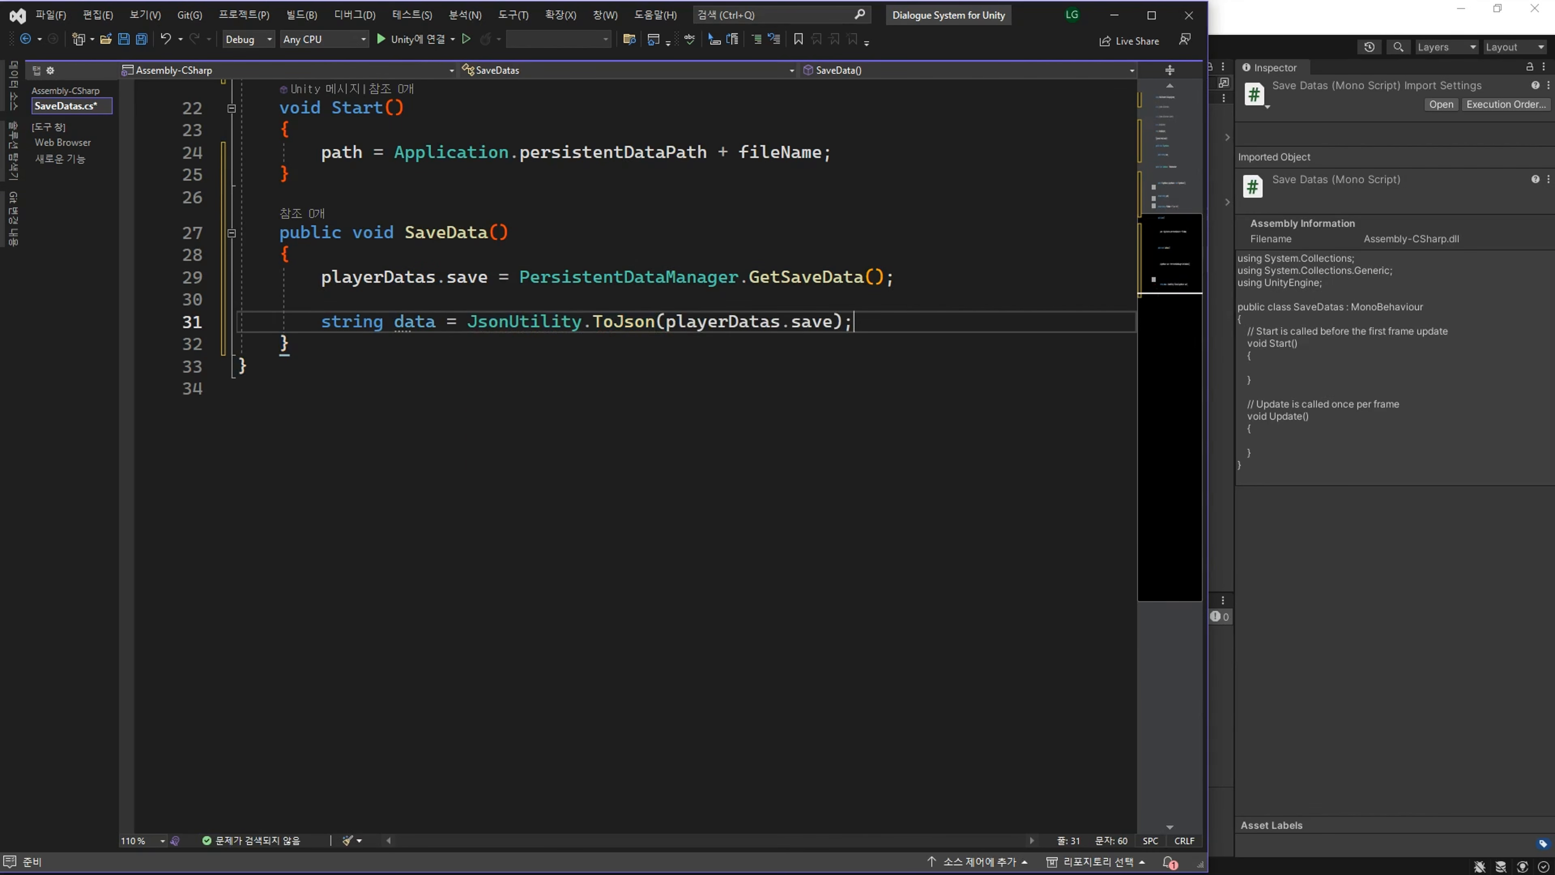
pyautogui.press('Left')
pyautogui.press('Left')
pyautogui.hotkey('ctrl', 'shift', 'Left')
pyautogui.hotkey('ctrl', 'shift', 'Left')
pyautogui.hotkey('ctrl', 'shift', 'Left')
pyautogui.write('playerDatas')
pyautogui.press('End')
# Step: Finish SaveData() by writing the JSON to disk with File.WriteAllText(path, data);
pyautogui.press('Return')
pyautogui.write('File')
pyautogui.press('Tab')
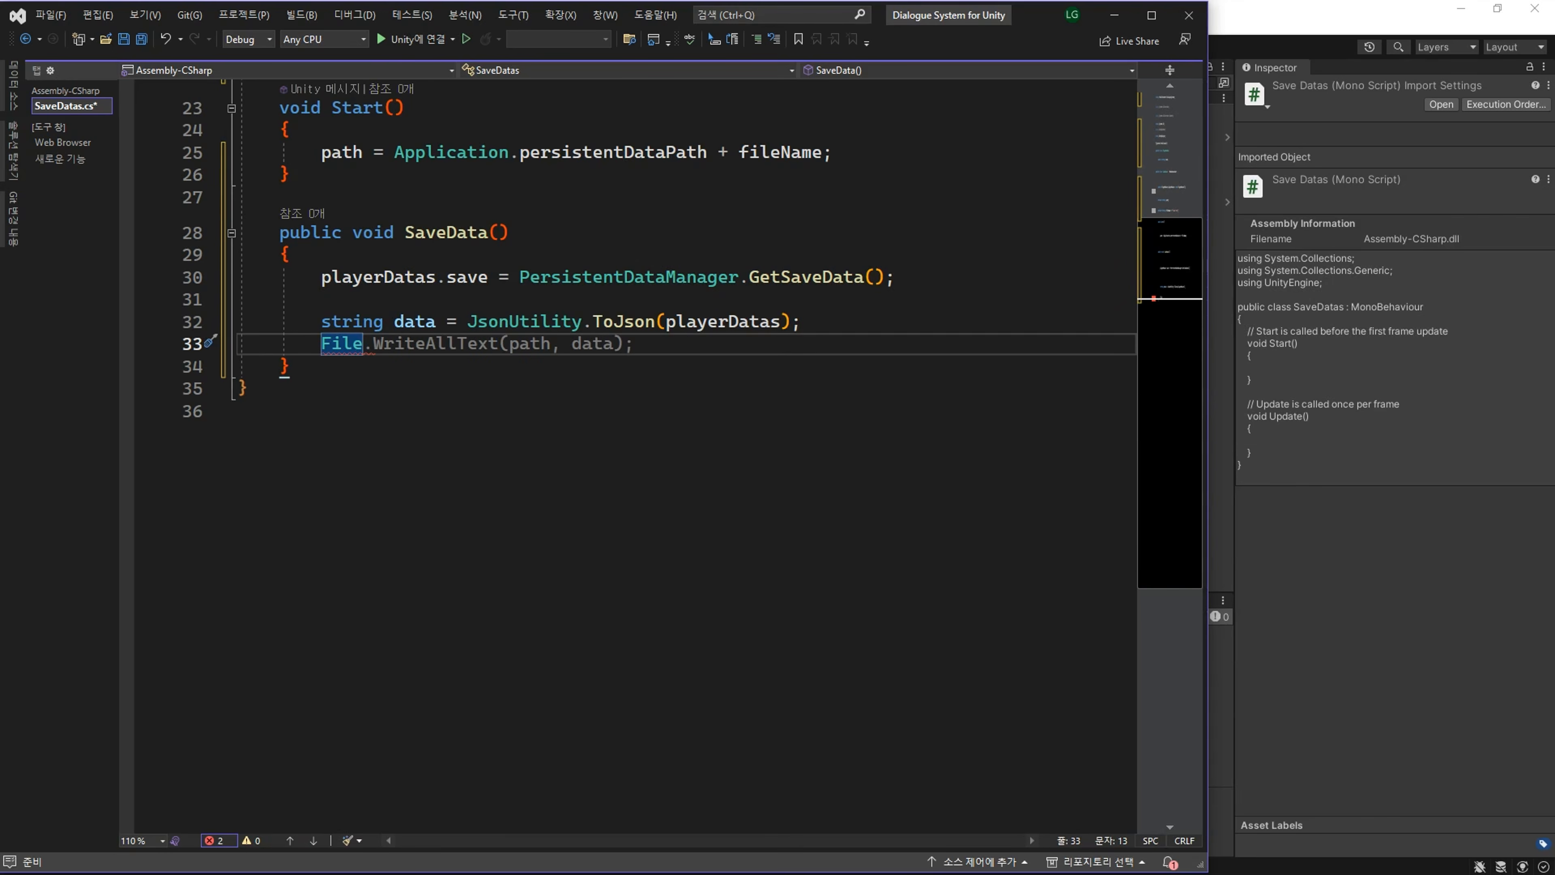
pyautogui.press('Tab')
# Step: Add a private void LoadData() method below SaveData()
pyautogui.press('Down')
pyautogui.press('Return')
pyautogui.press('Return')
pyautogui.write('private void Load')
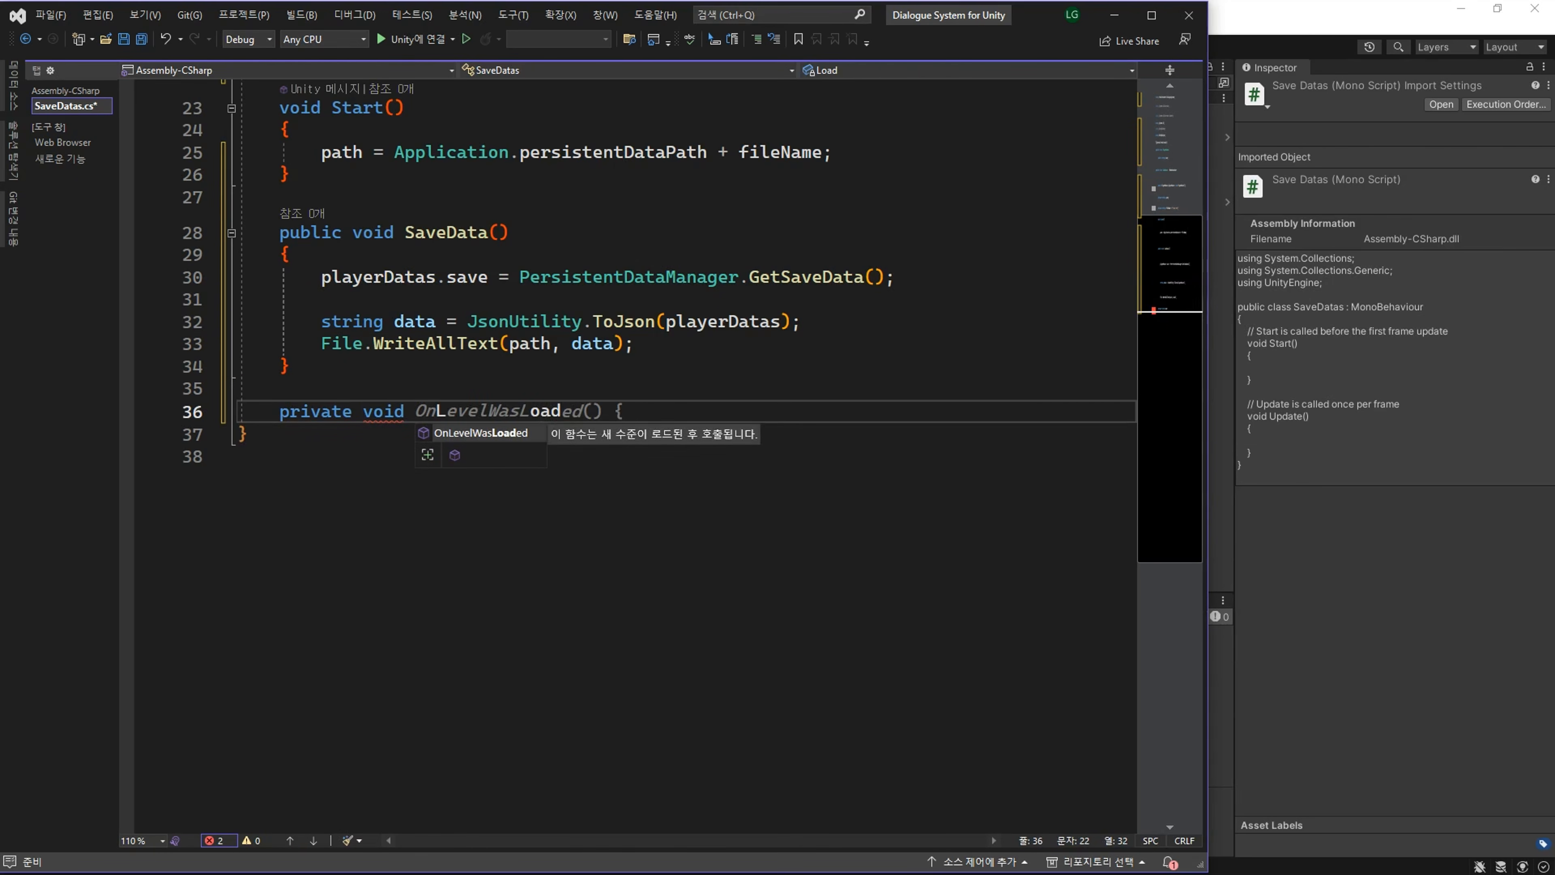
pyautogui.press('Tab')
pyautogui.press('Return')
pyautogui.write('{')
# Step: In LoadData(), add an if(!File.Exists(path)) block that calls SaveData();
pyautogui.press('Return')
pyautogui.write('if(')
pyautogui.write('!File.Exists')
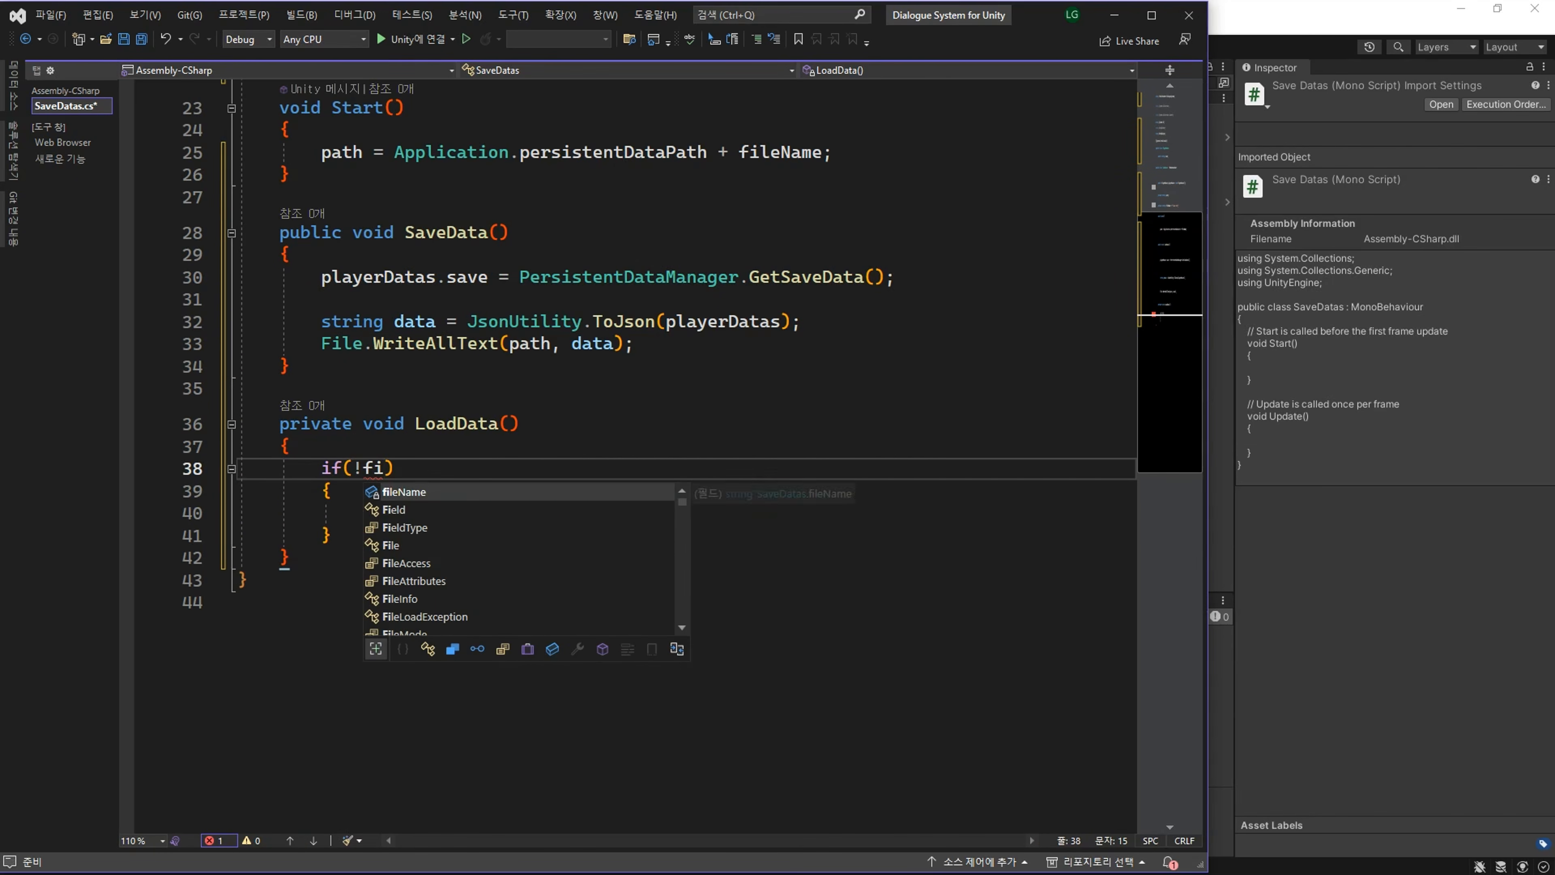
pyautogui.write('(path)')
pyautogui.press('Down')
pyautogui.press('Down')
pyautogui.write('Sa')
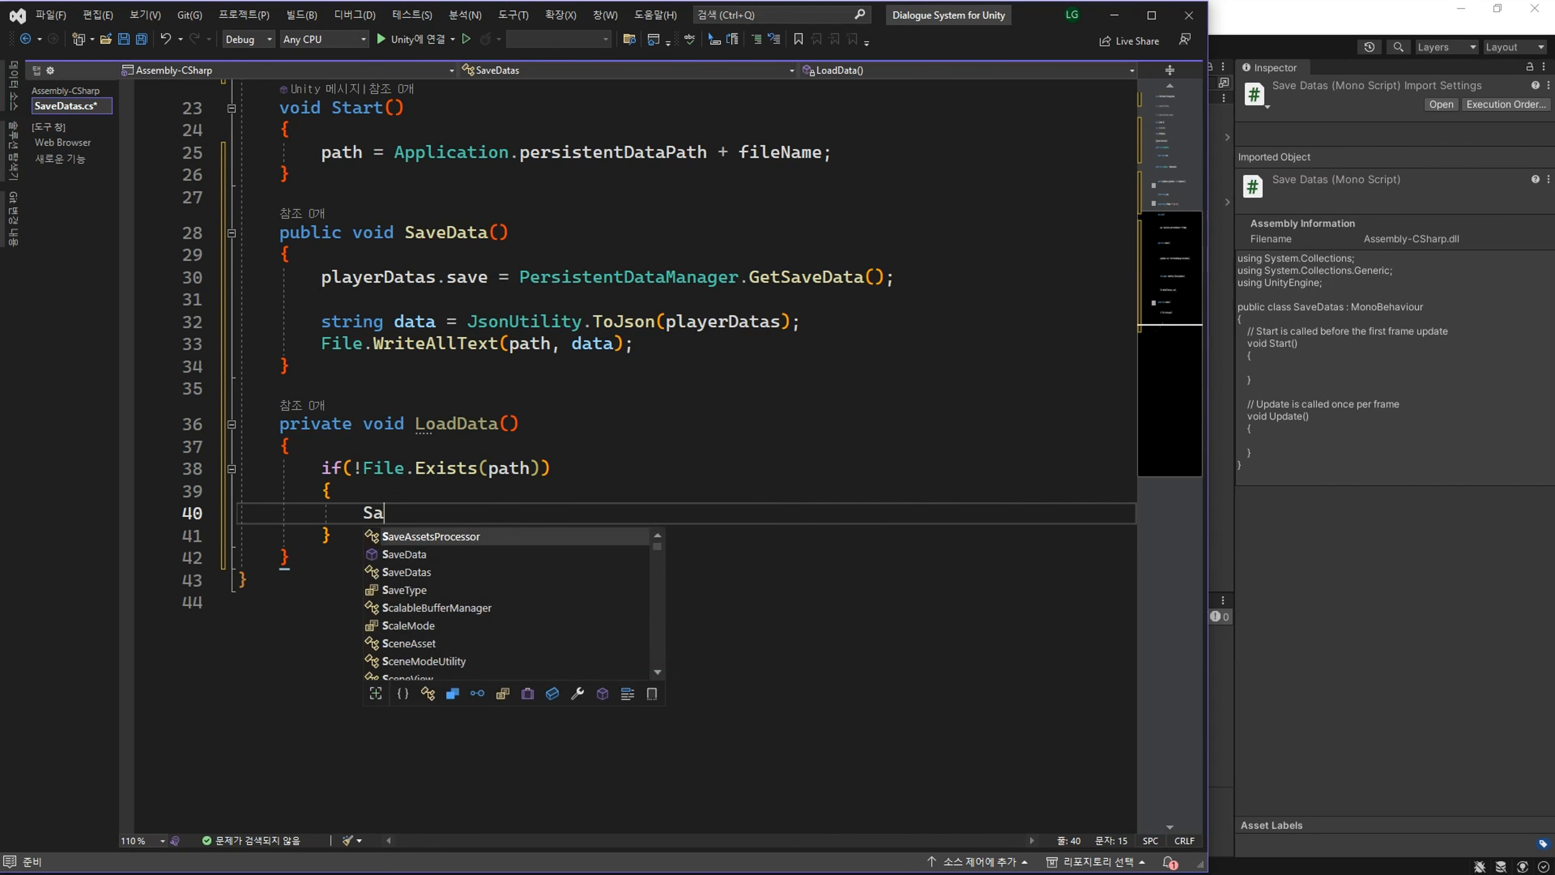
pyautogui.press('Tab')
pyautogui.write('();')
# Step: Below the if block in LoadData(), add string data = File.ReadAllText(path);
pyautogui.press('Down')
pyautogui.press('End')
pyautogui.press('Return')
pyautogui.press('Return')
pyautogui.write('string data = File')
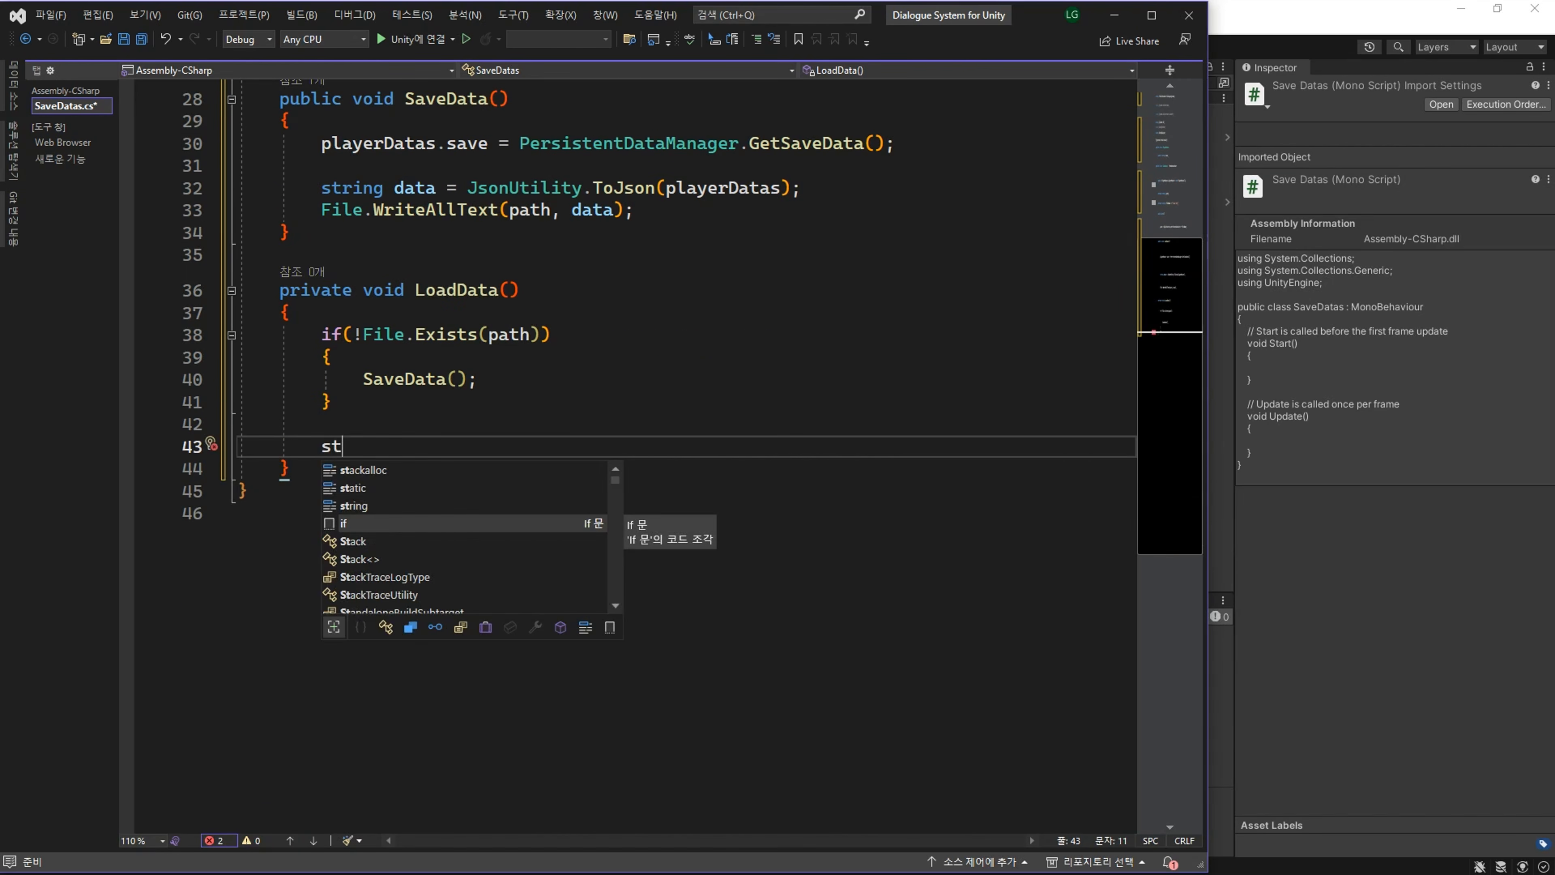
pyautogui.press('Tab')
# Step: In LoadData(), restore the object with playerDatas = JsonUtility.FromJson<PlayerDatas>(data);
pyautogui.press('Return')
pyautogui.press('Return')
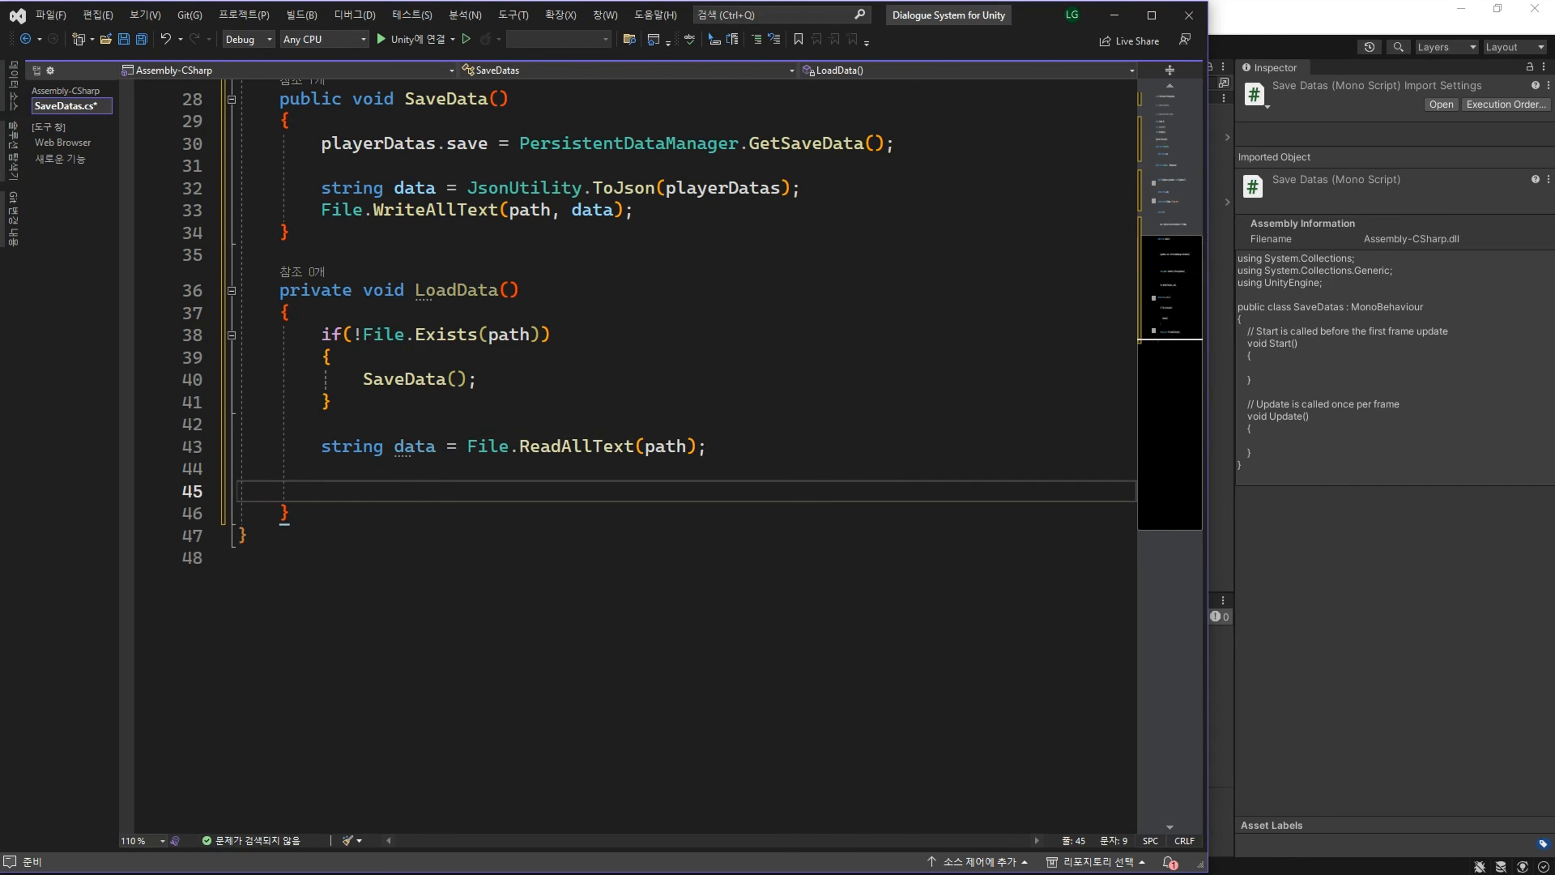
pyautogui.write('playerDatas = J')
pyautogui.press('Tab')
pyautogui.write('.')
pyautogui.press('Tab')
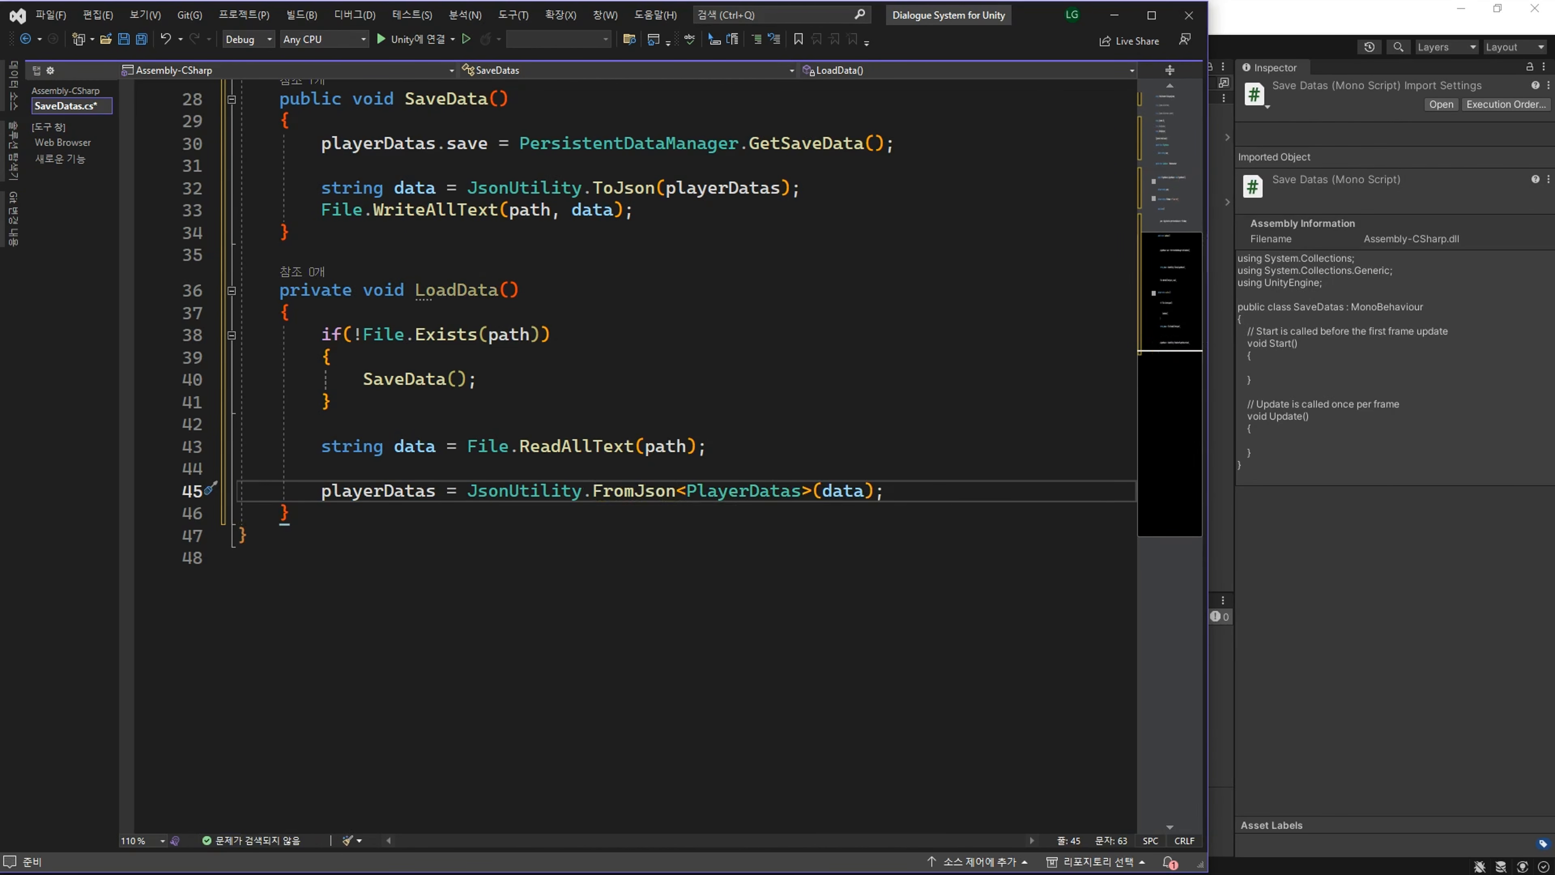
# Step: At the end of LoadData(), add an empty PersistentDataManager.ApplySaveData(); call
pyautogui.press('Return')
pyautogui.press('Return')
pyautogui.write('Per')
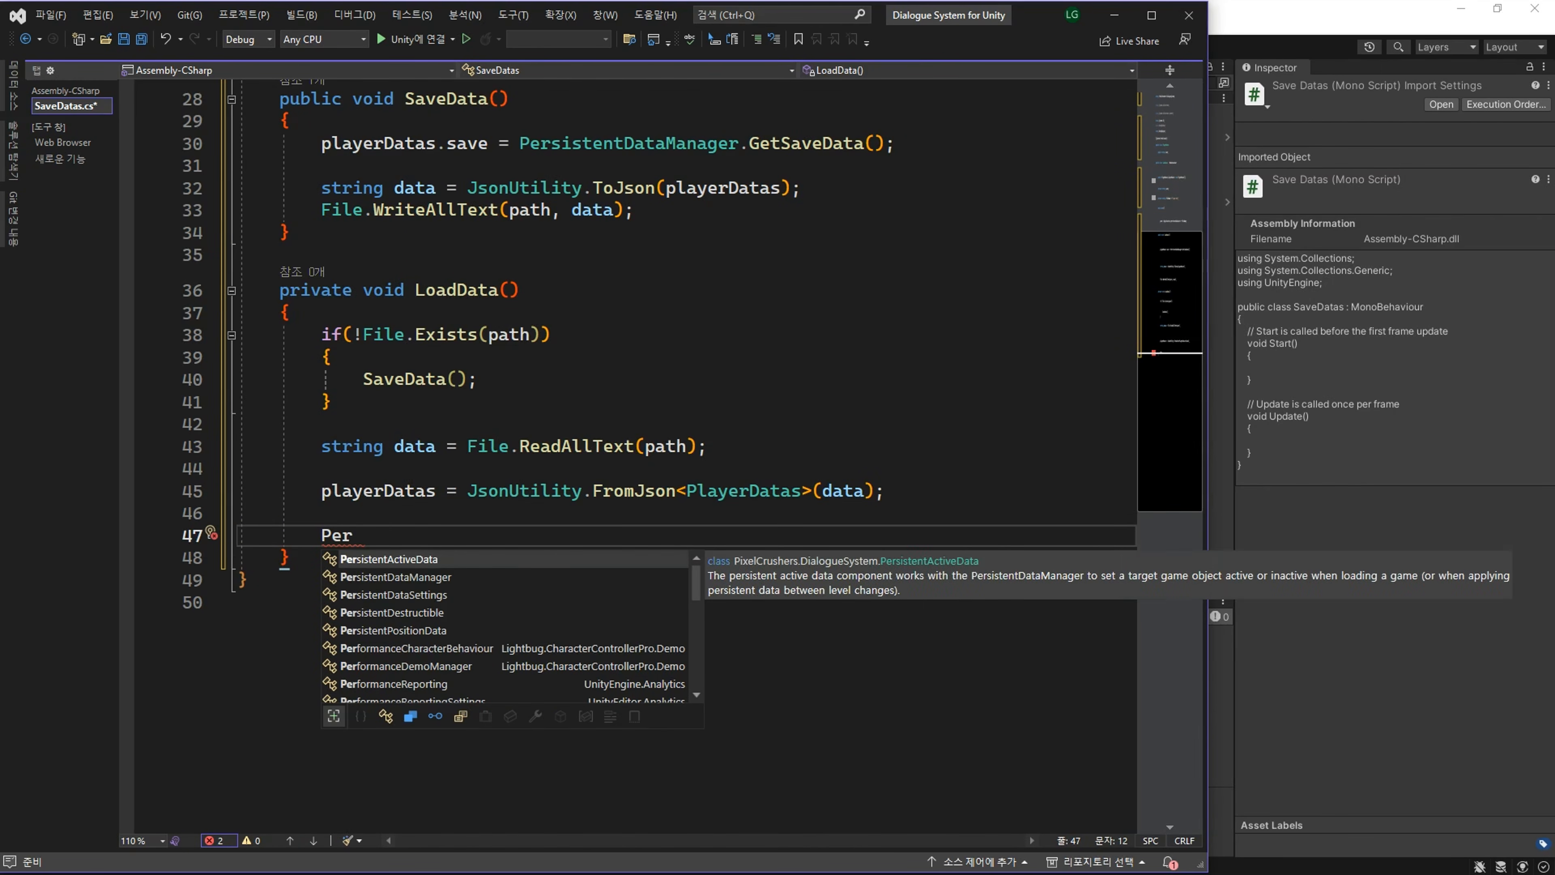
pyautogui.write('sistentDataManager.App')
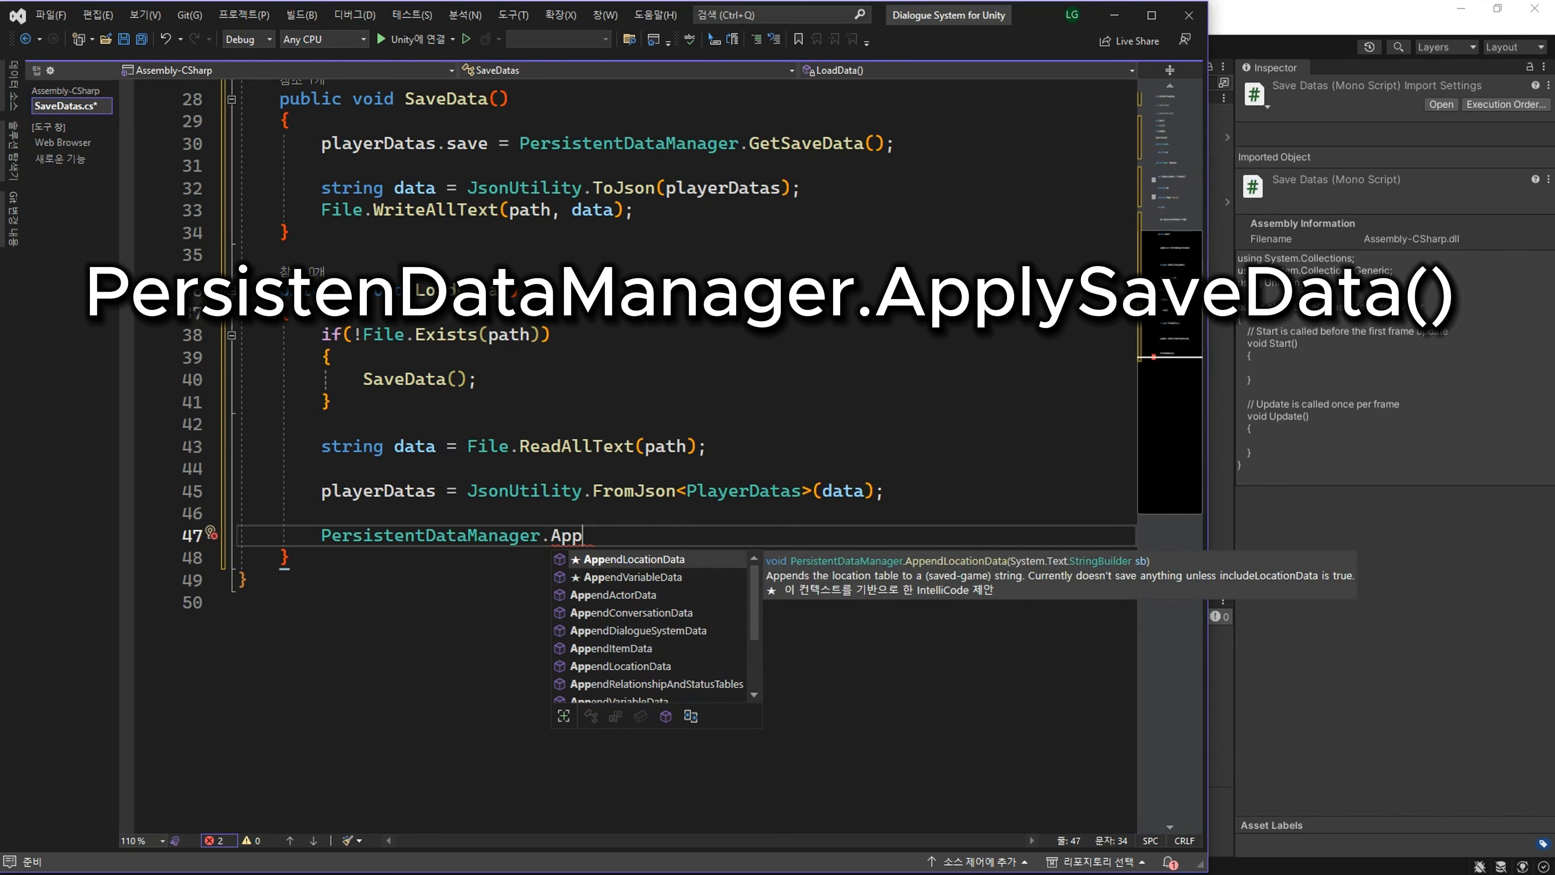
pyautogui.write('ly')
pyautogui.press('Down')
pyautogui.press('Down')
pyautogui.press('Down')
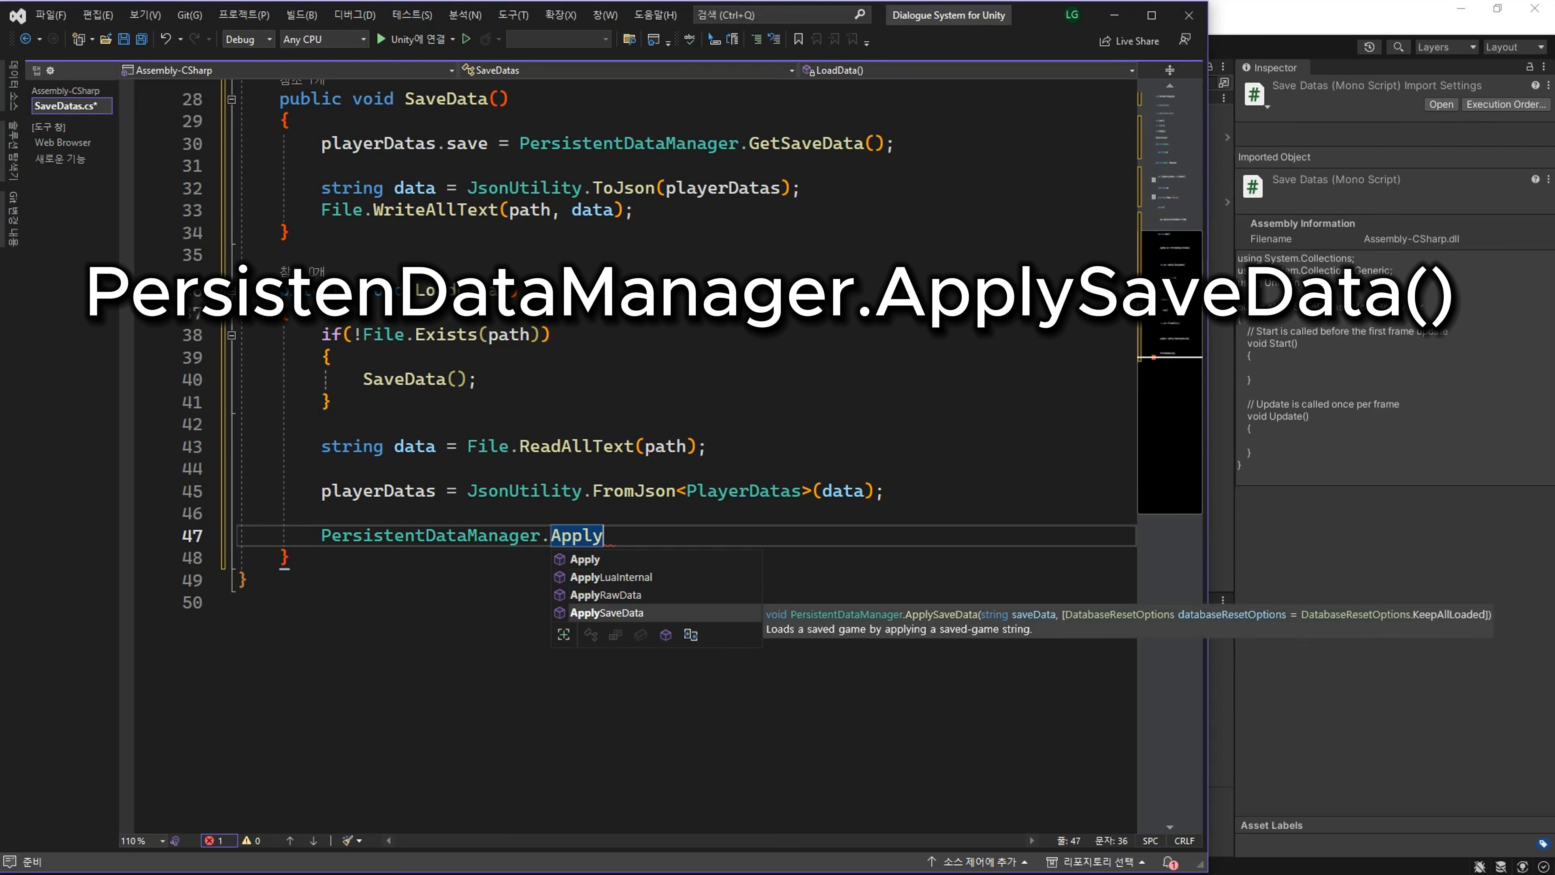
pyautogui.press('Tab')
pyautogui.write('();')
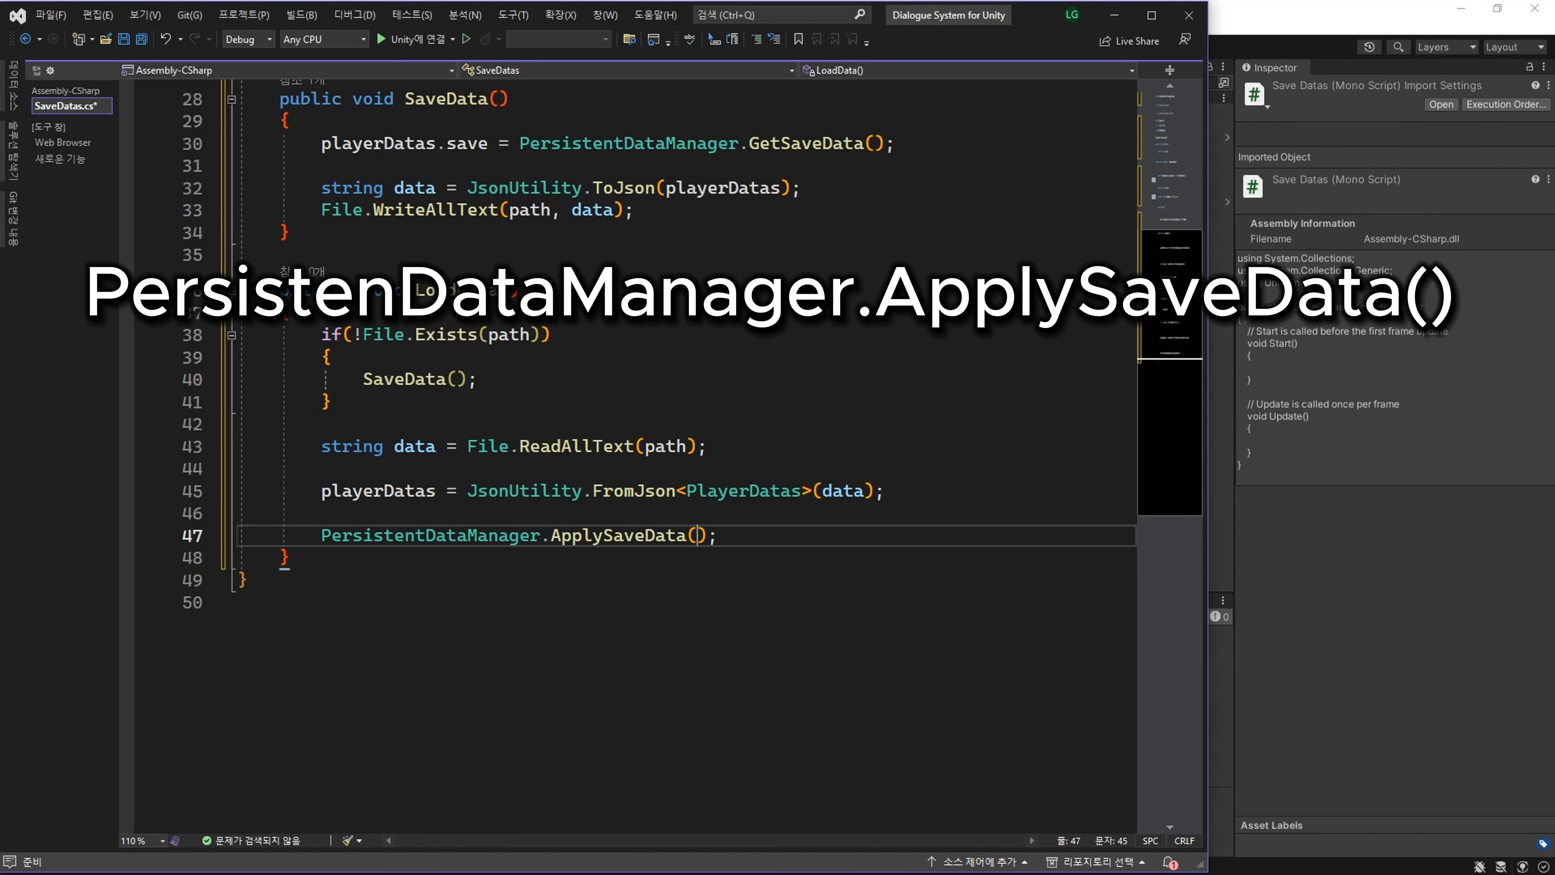
# Step: Pass playerDatas.save as the argument of the ApplySaveData() call and save the script
pyautogui.write('pla')
pyautogui.press('Tab')
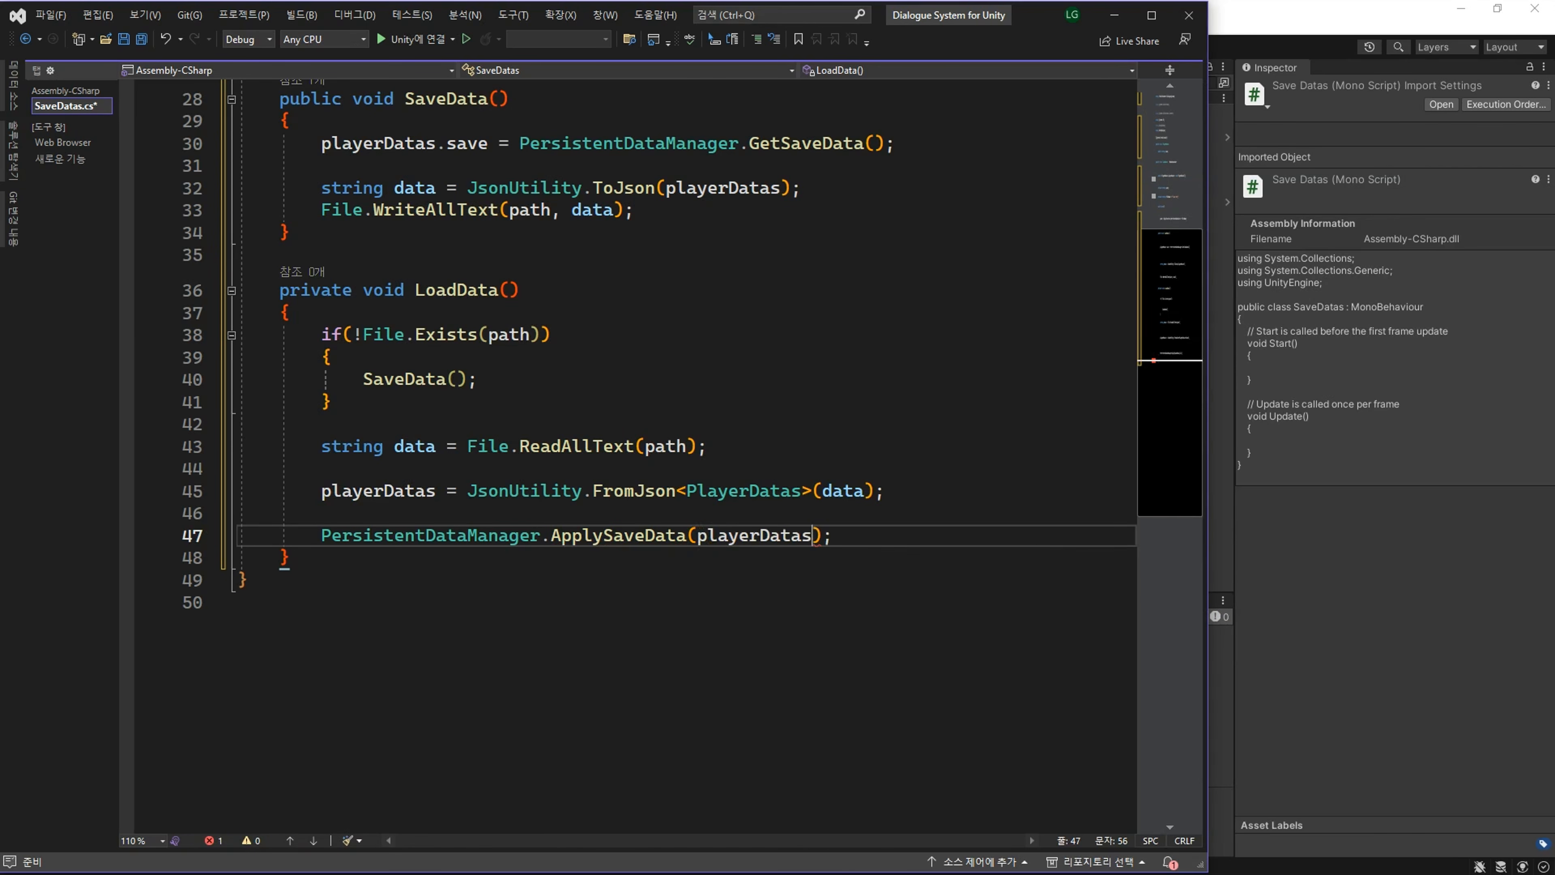
pyautogui.write('.s')
pyautogui.press('Tab')
pyautogui.press('End')
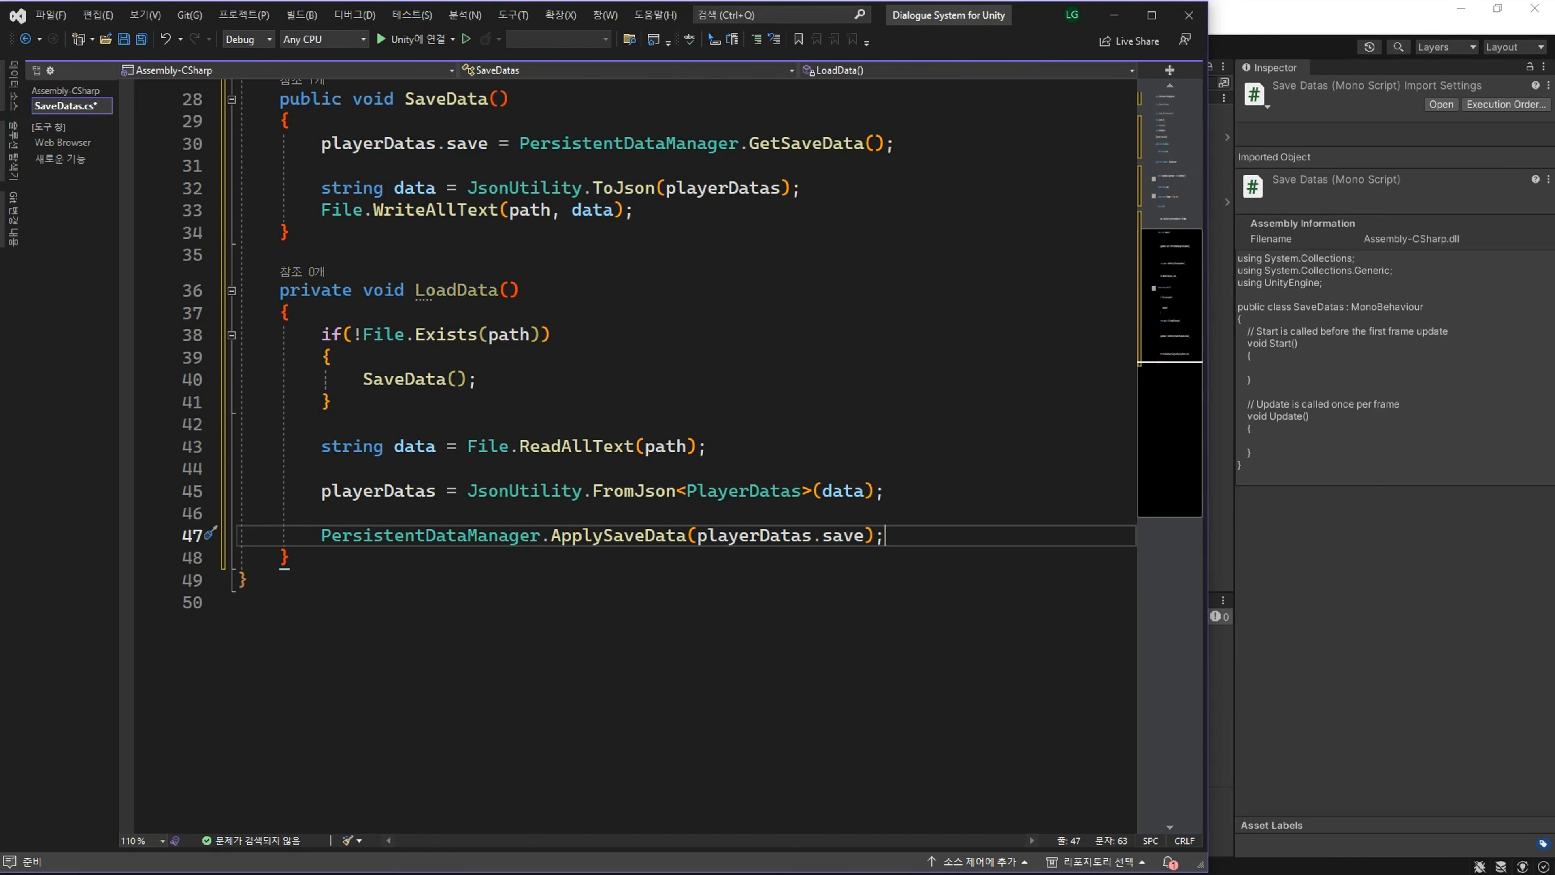
pyautogui.hotkey('ctrl', 's')
# Step: Switch to Unity, attach the SaveDatas script to the Save object, and check its Player Datas field
pyautogui.click(1322, 639)
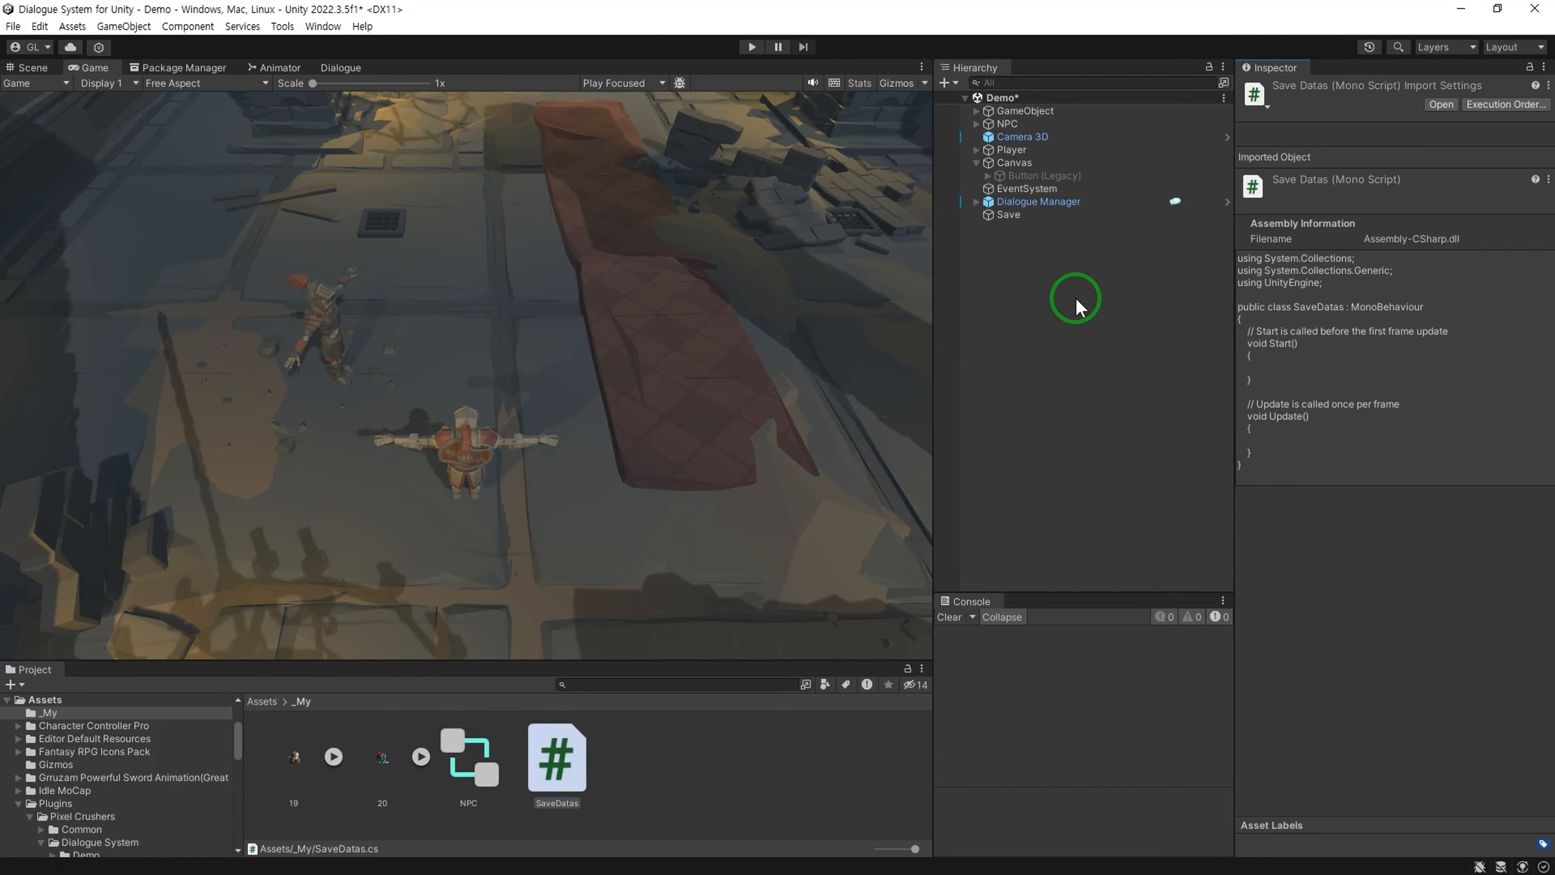
pyautogui.click(1011, 213)
pyautogui.moveTo(557, 757); pyautogui.dragTo(1338, 509)
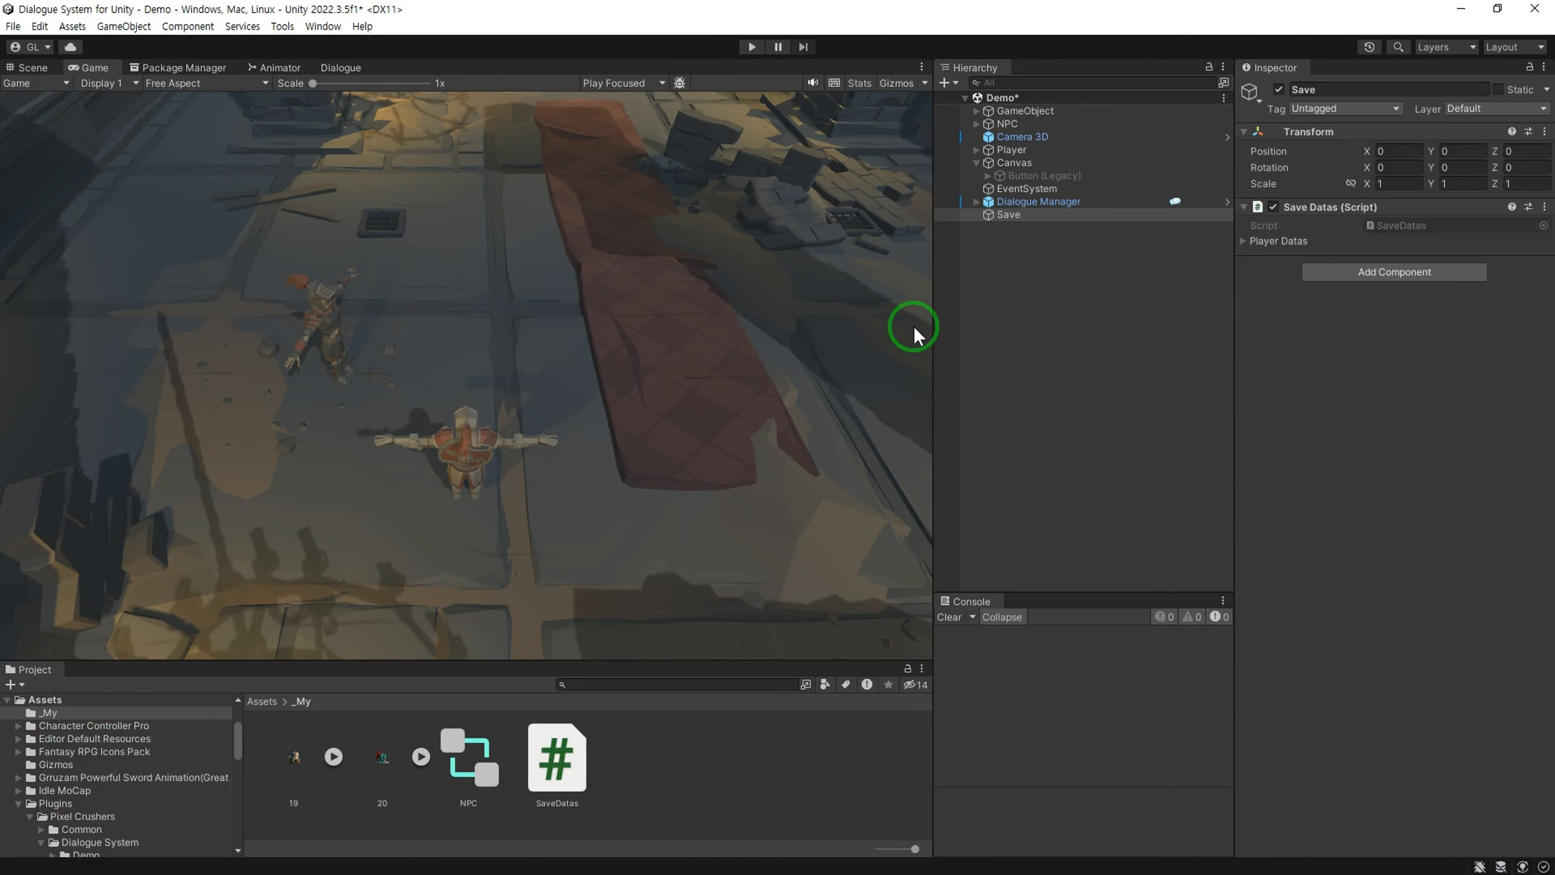
pyautogui.click(1243, 240)
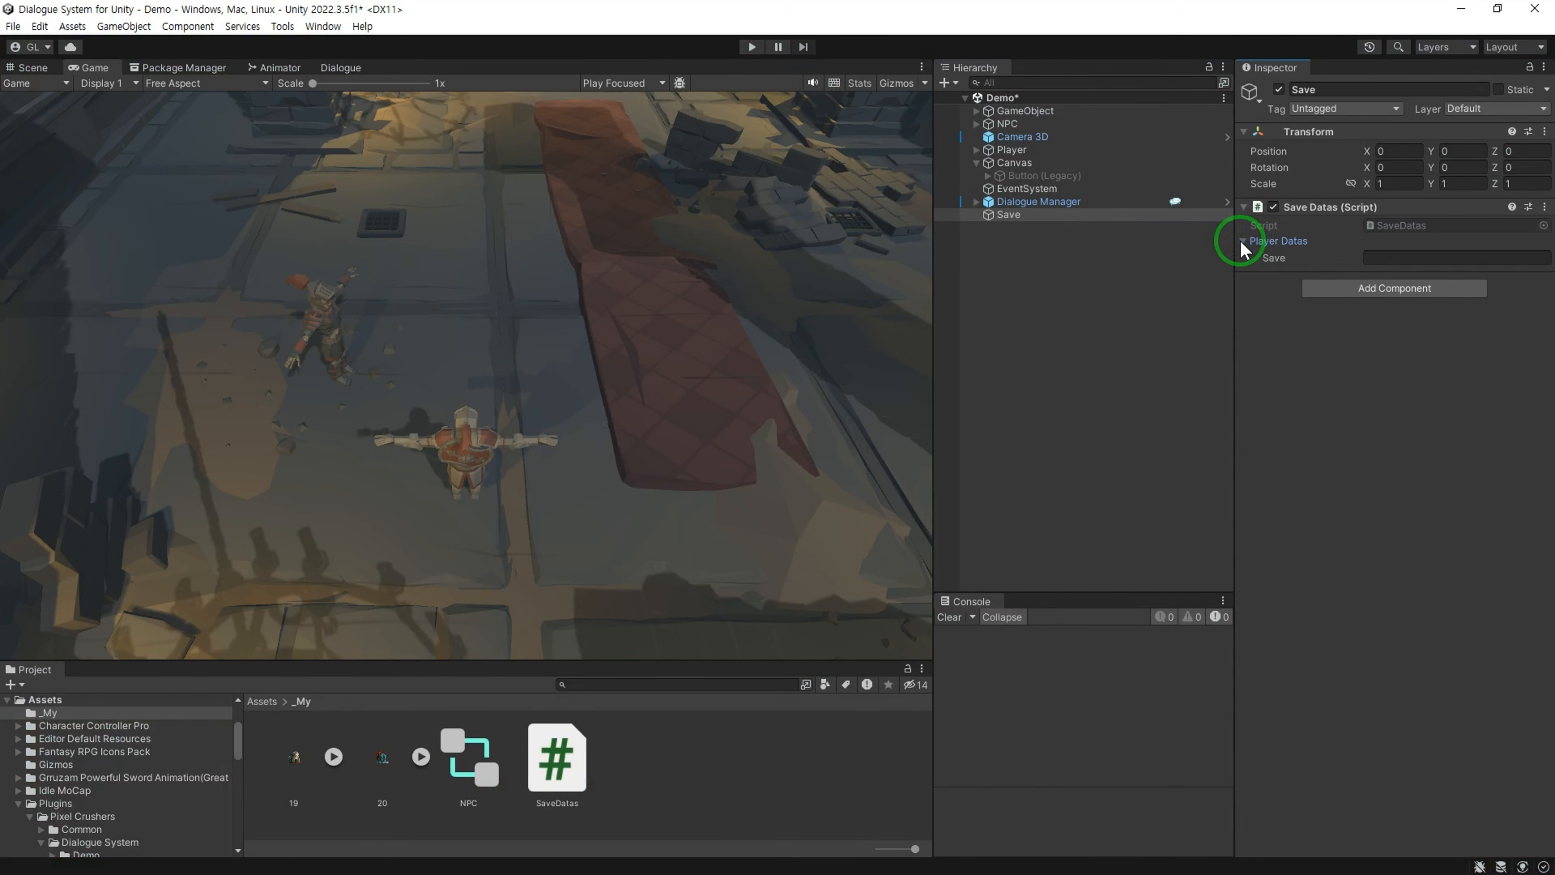
pyautogui.click(1241, 240)
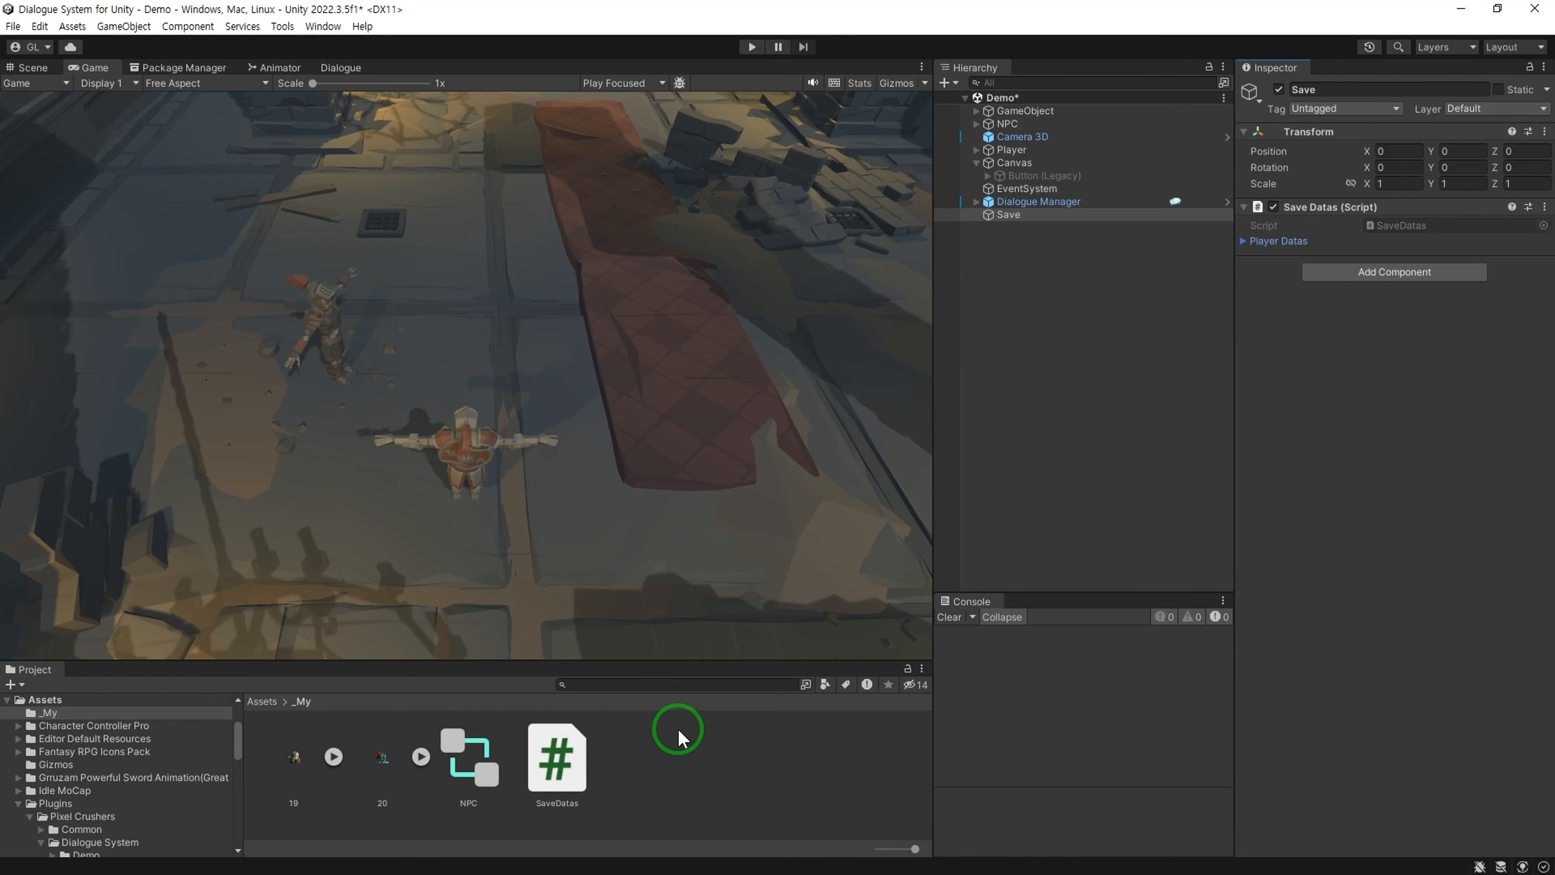
# Step: Create a Pixel Crushers Dialogue System Custom Lua Function Info asset in the _My folder
pyautogui.rightClick(657, 733)
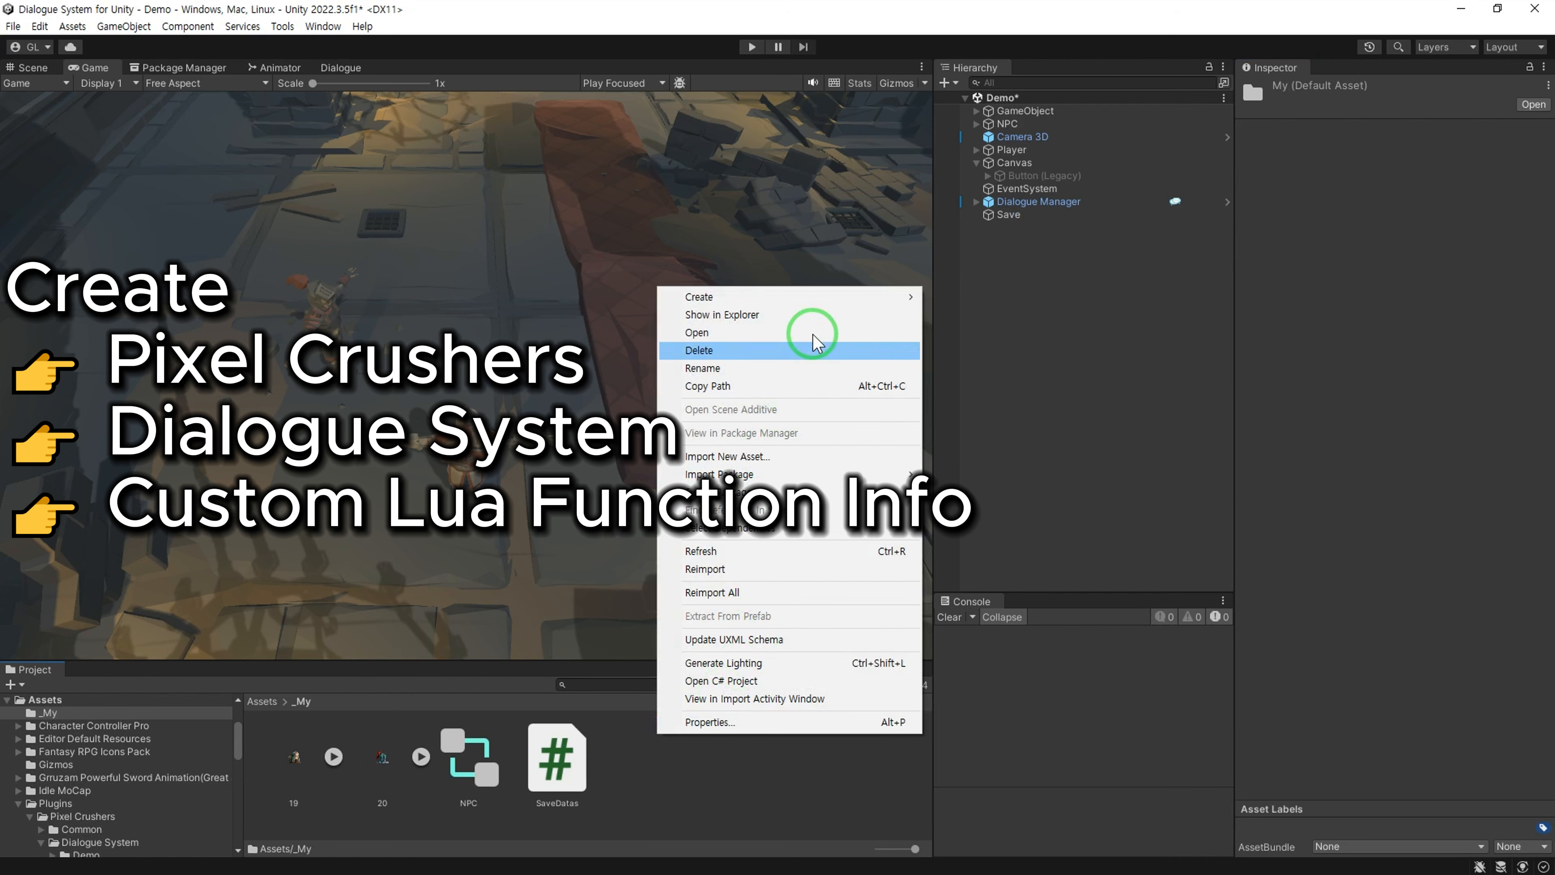
pyautogui.moveTo(809, 296)
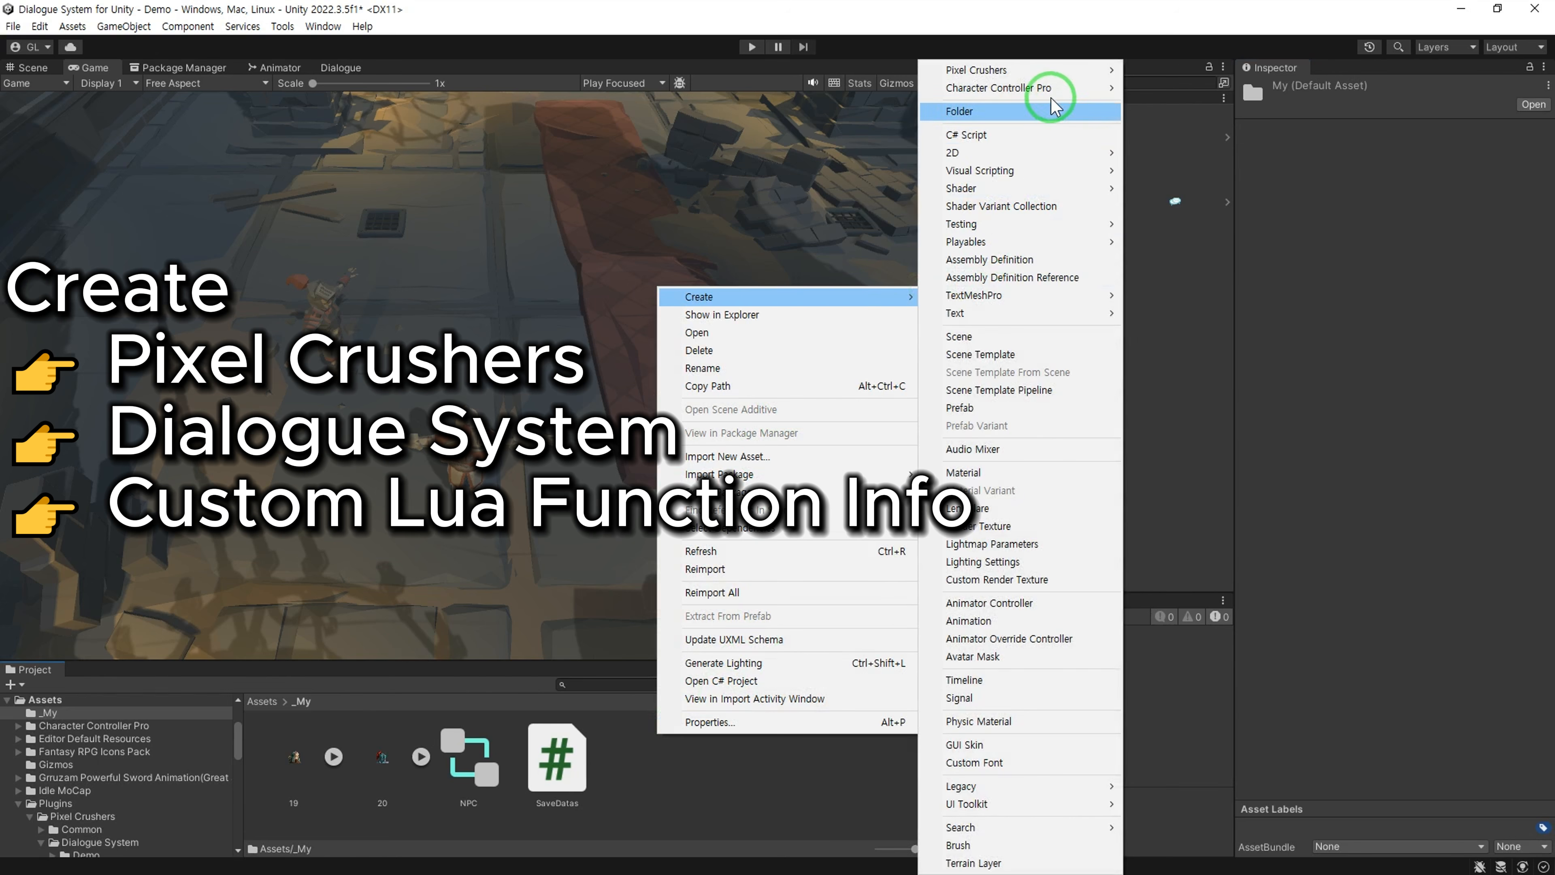
pyautogui.moveTo(1034, 72)
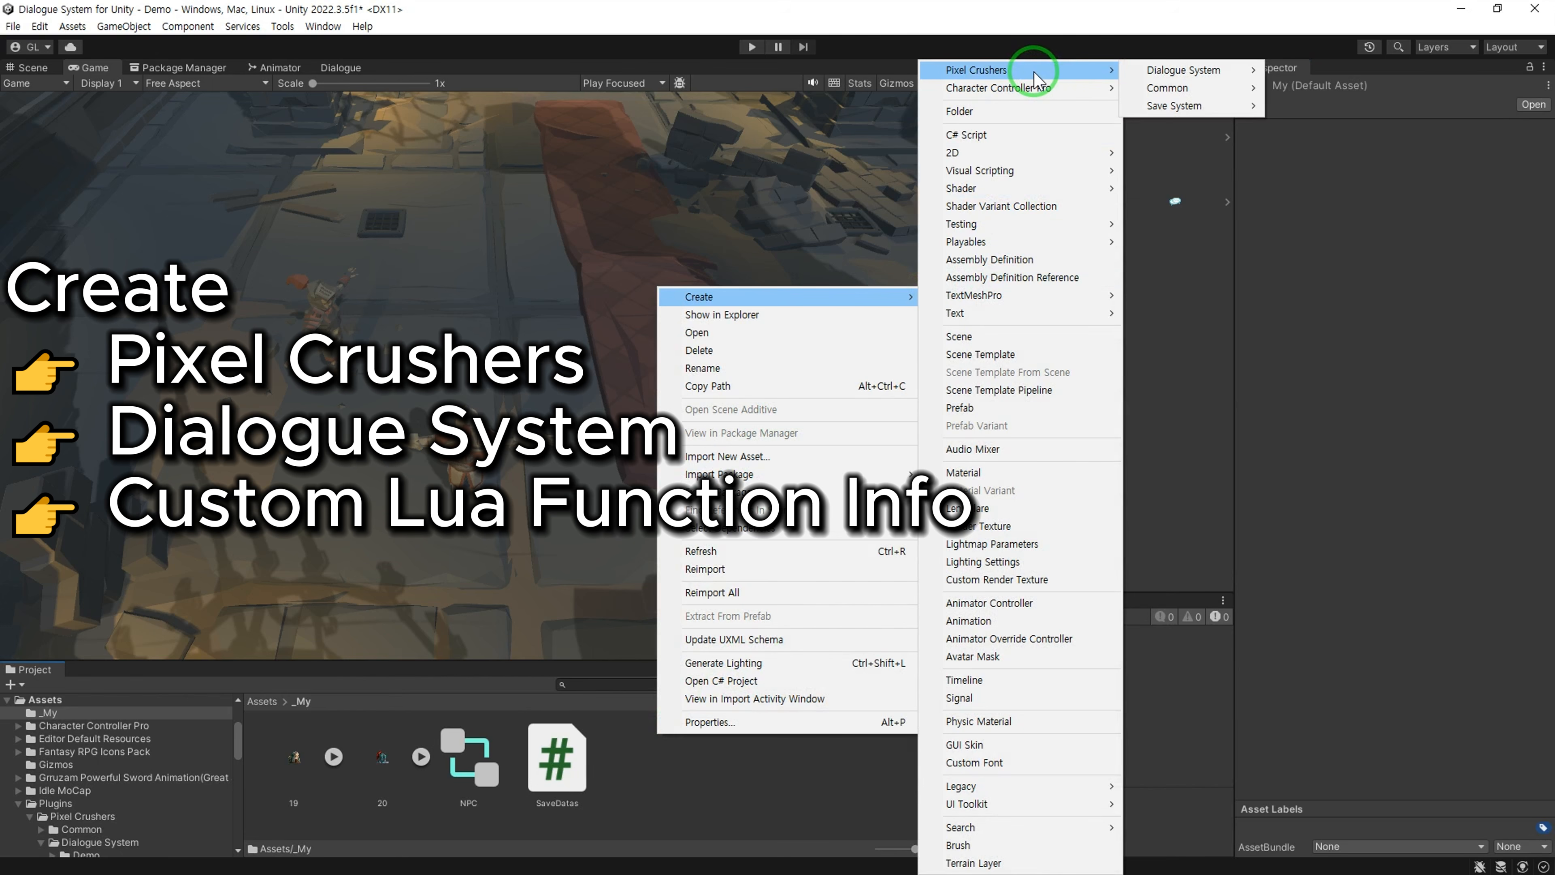
pyautogui.moveTo(1191, 73)
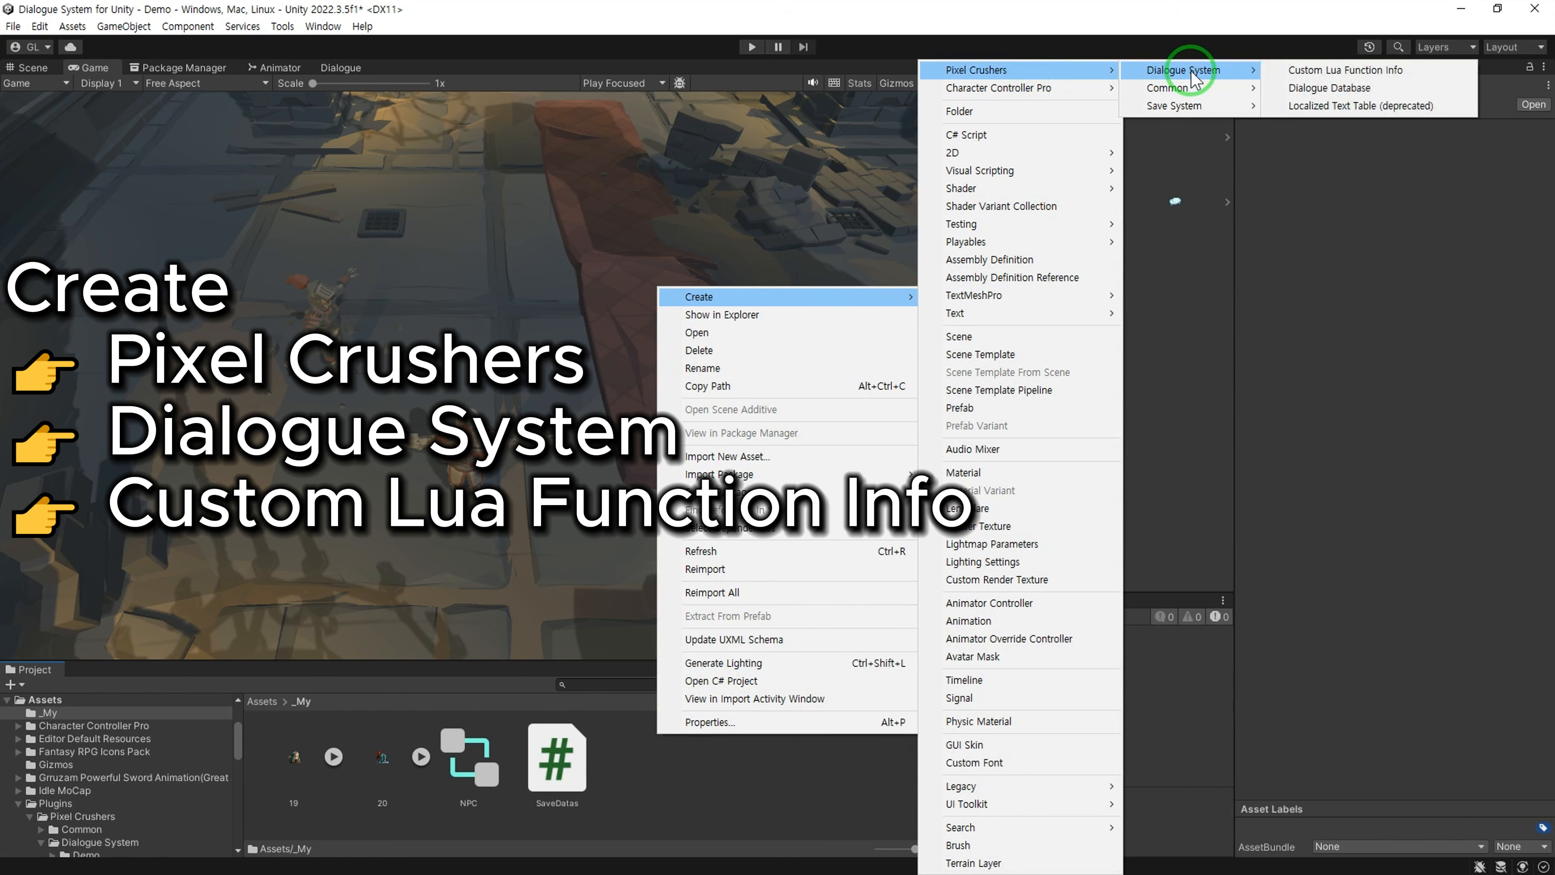
pyautogui.click(1419, 77)
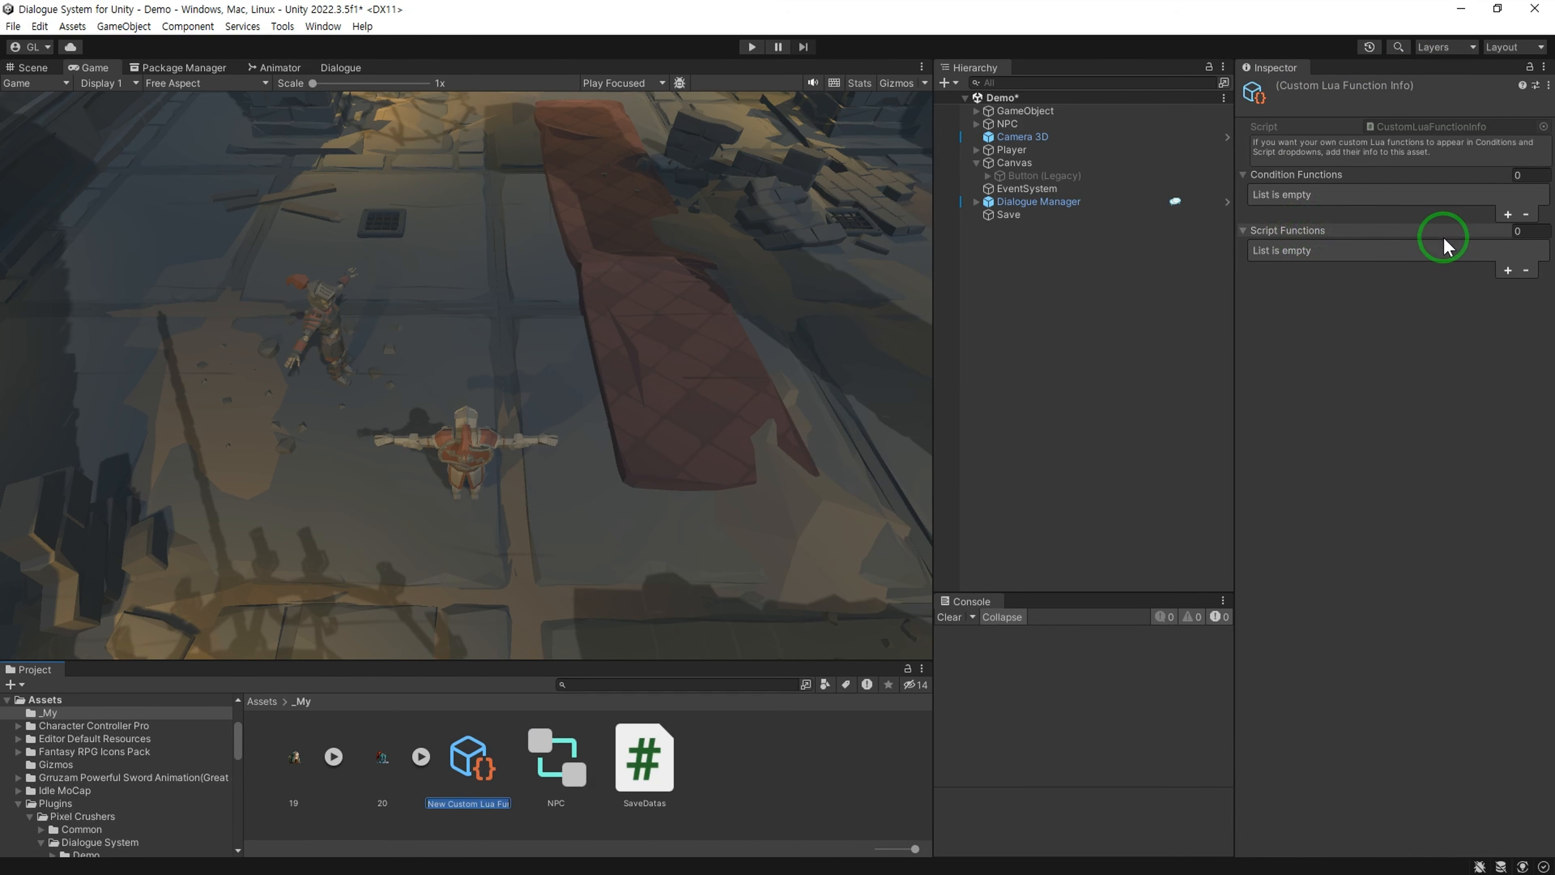
# Step: Add a script function entry named Save to the new Custom Lua Function Info asset
pyautogui.click(1507, 270)
pyautogui.click(1507, 270)
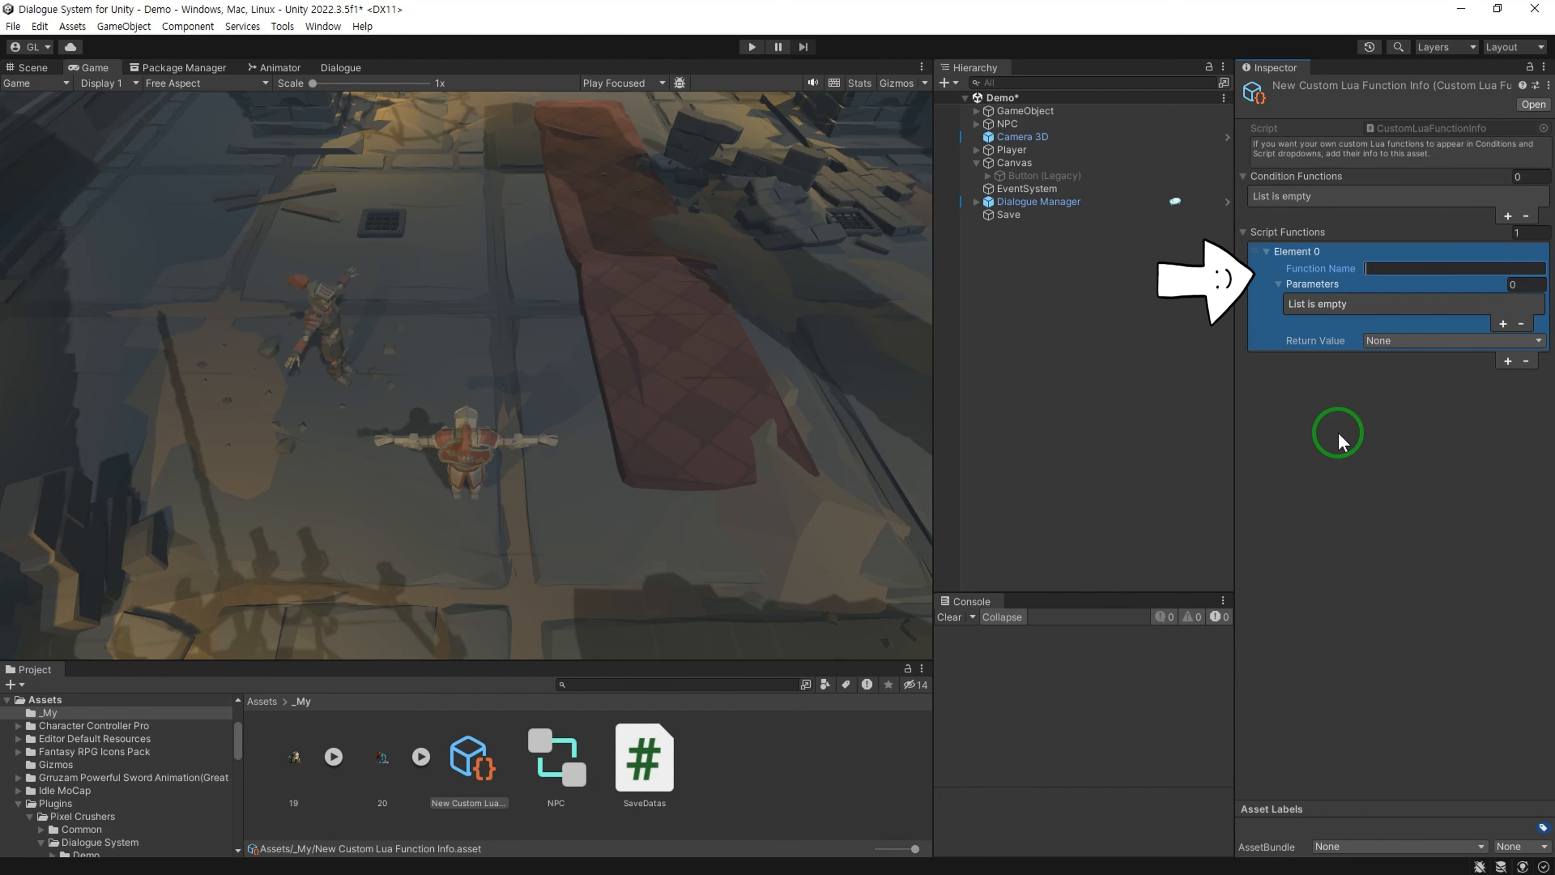
pyautogui.write('Save')
pyautogui.press('Return')
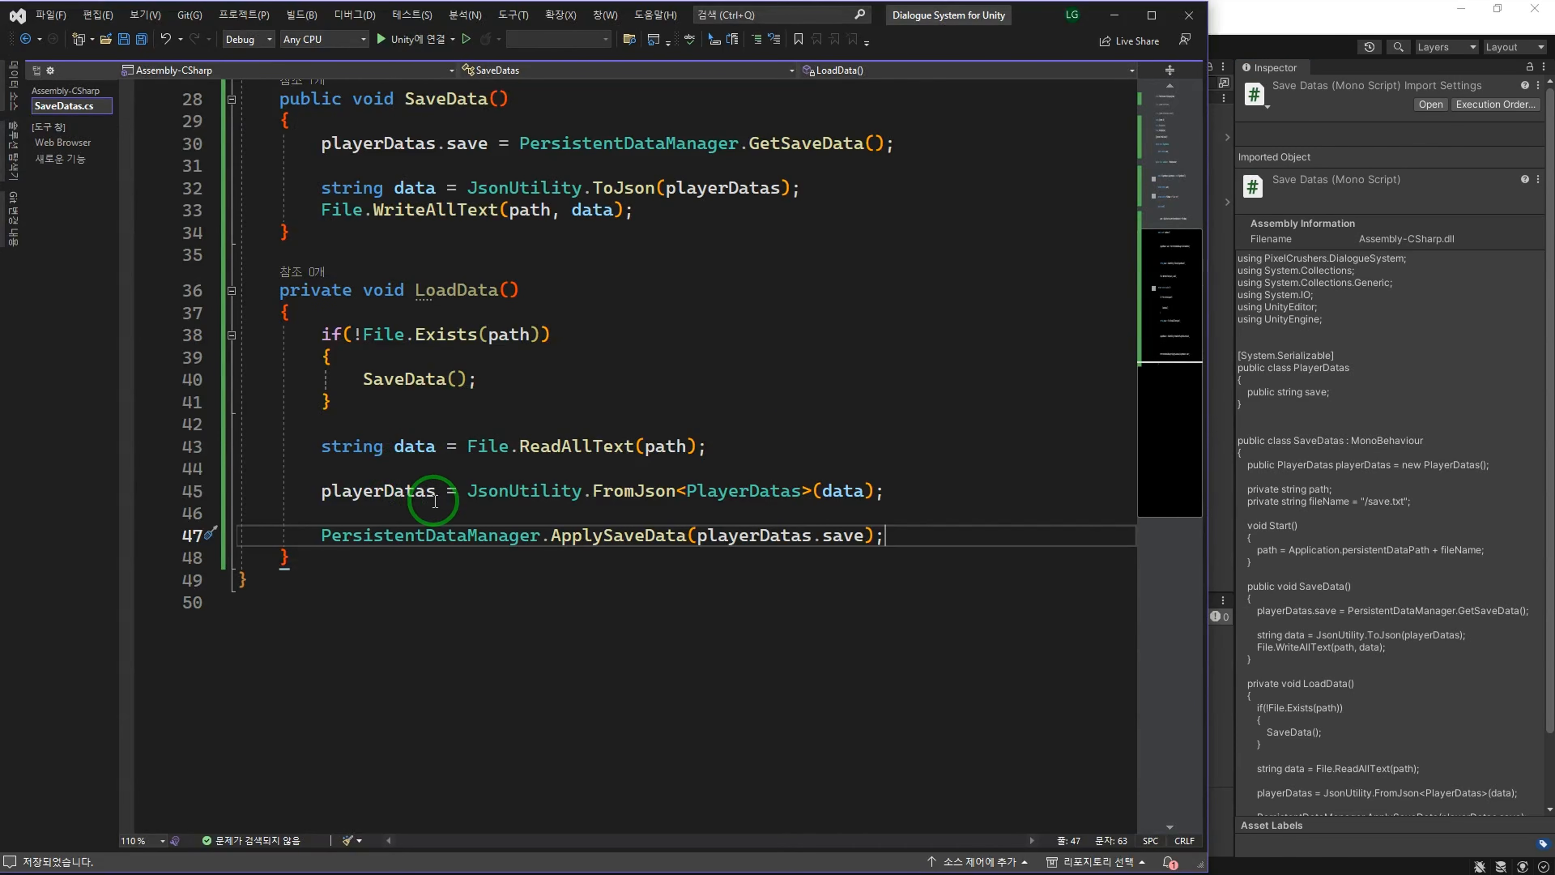
# Step: In the SaveDatas script in Visual Studio, add a private void OnEnable() method below LoadData()
pyautogui.scroll(-3, 514, 497)
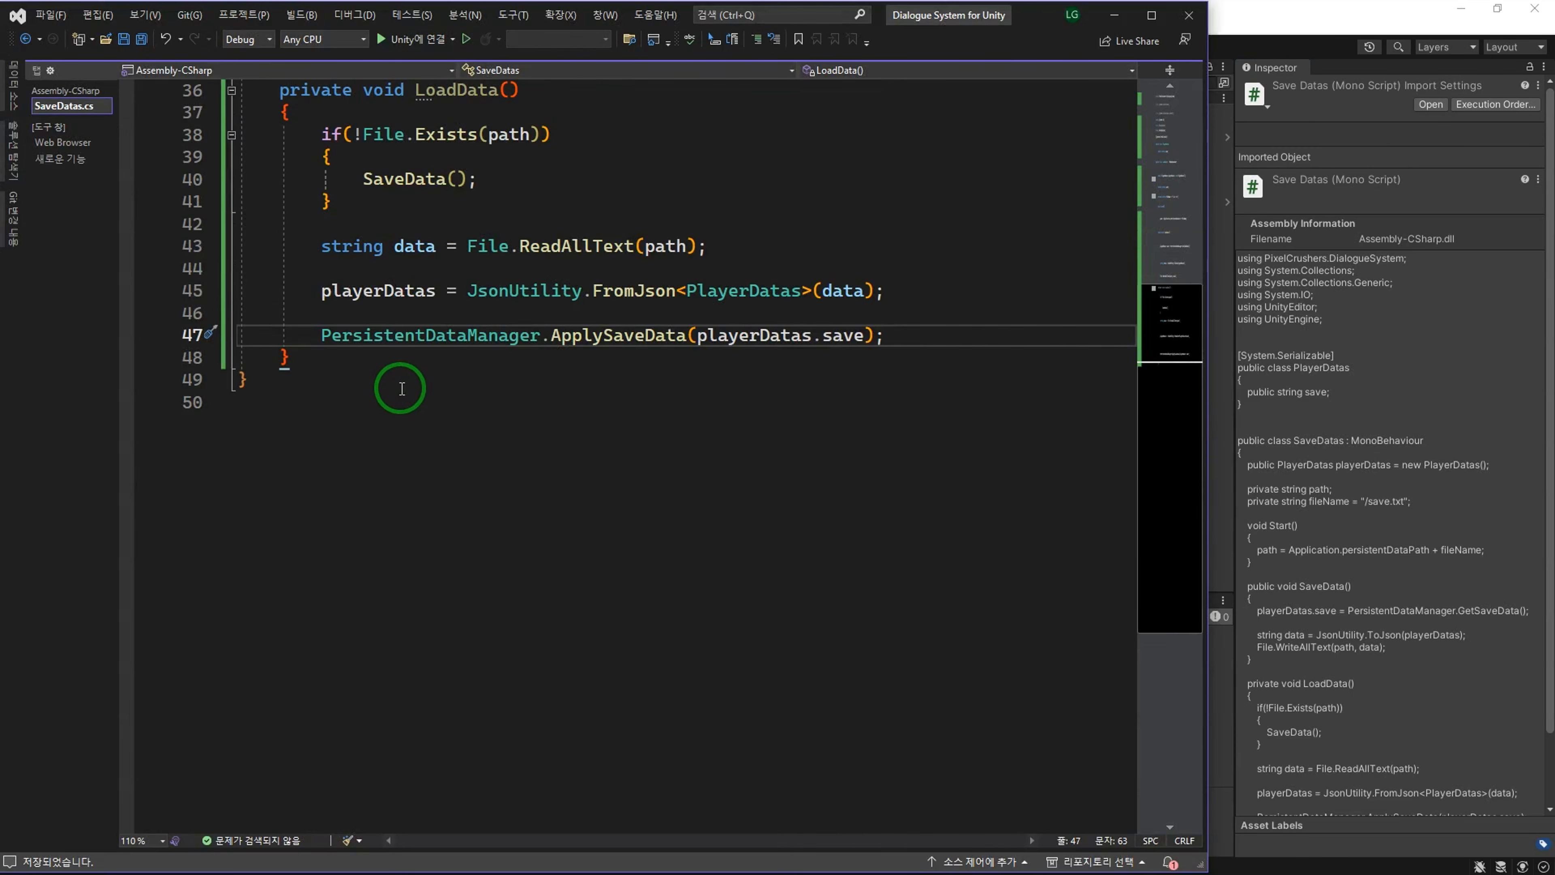
pyautogui.click(350, 361)
pyautogui.press('Return')
pyautogui.press('Return')
pyautogui.write('private void ')
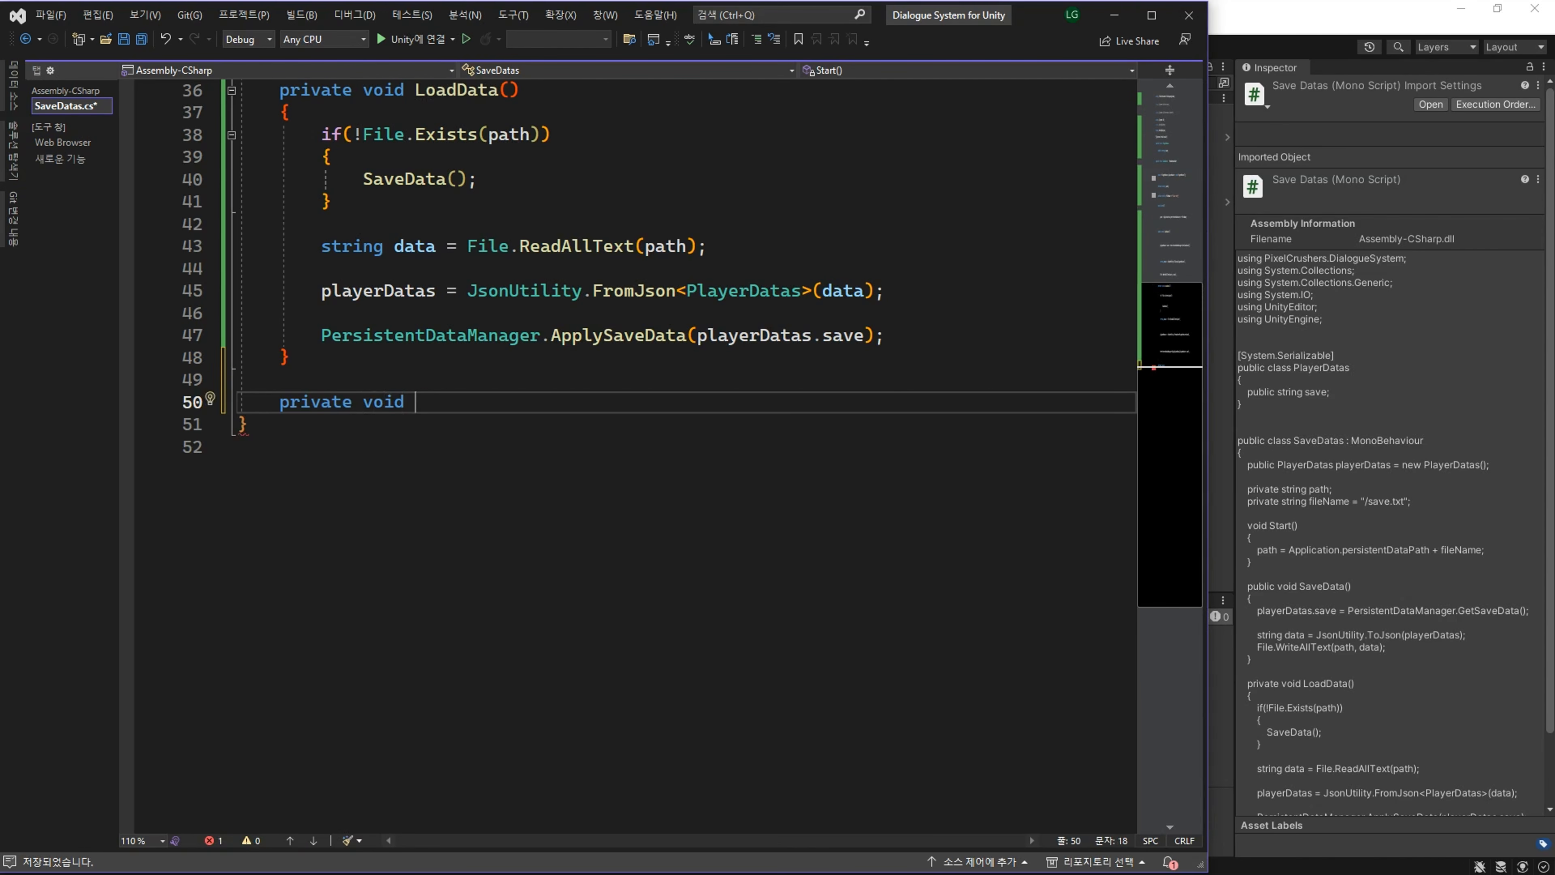
pyautogui.write('OnEn')
pyautogui.press('Tab')
# Step: Inside OnEnable(), add a Lua.RegisterFunction() call with "Save" and this as its first two arguments
pyautogui.write('L')
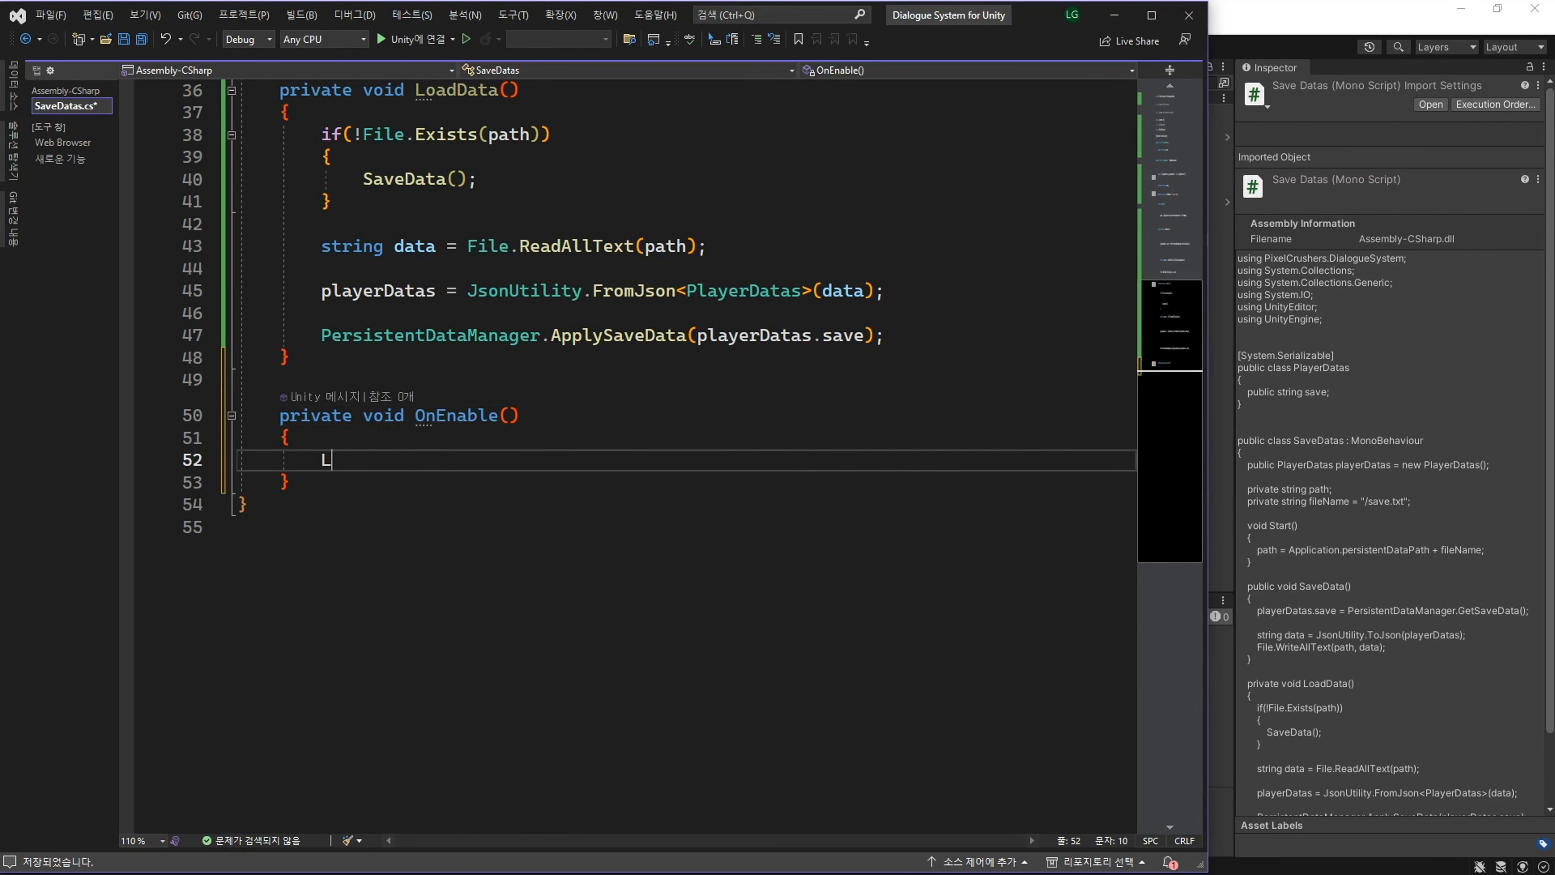
pyautogui.write('ua')
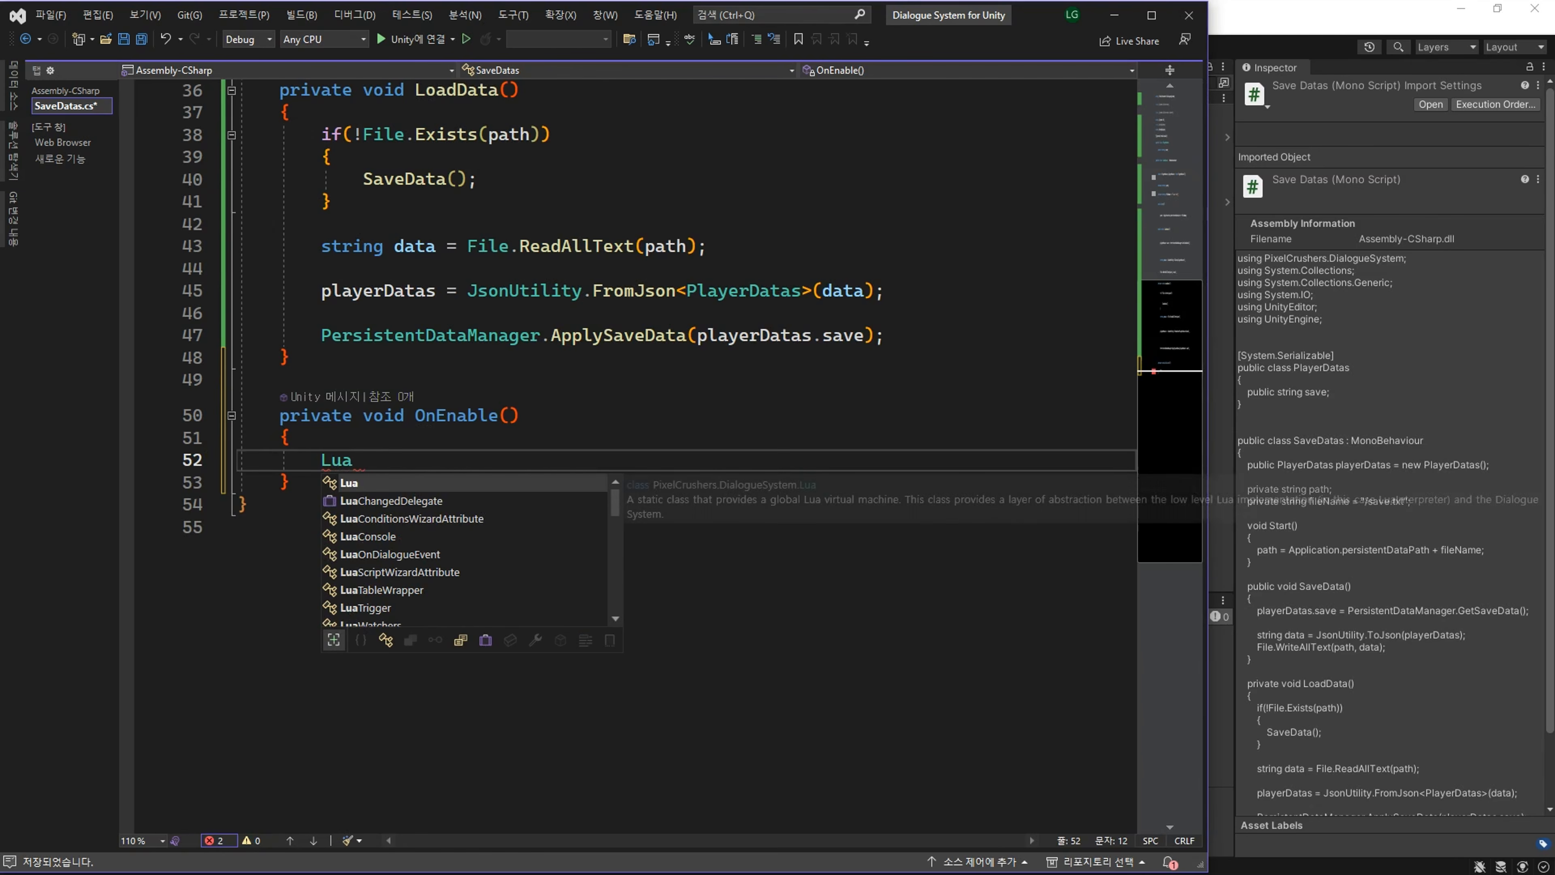
pyautogui.write('.Re')
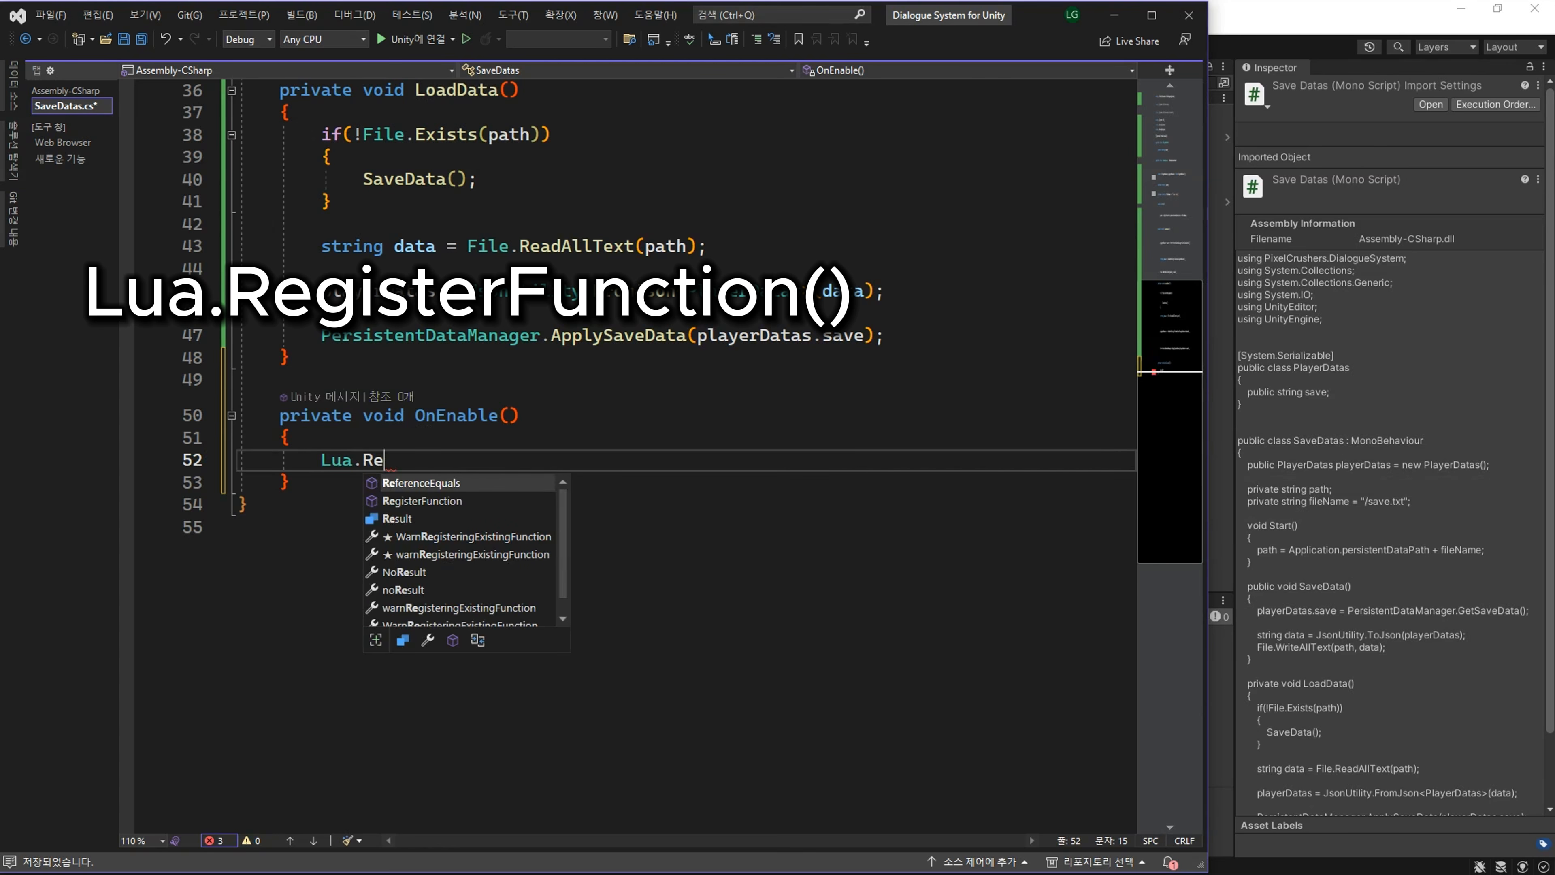
pyautogui.write('g')
pyautogui.press('Tab')
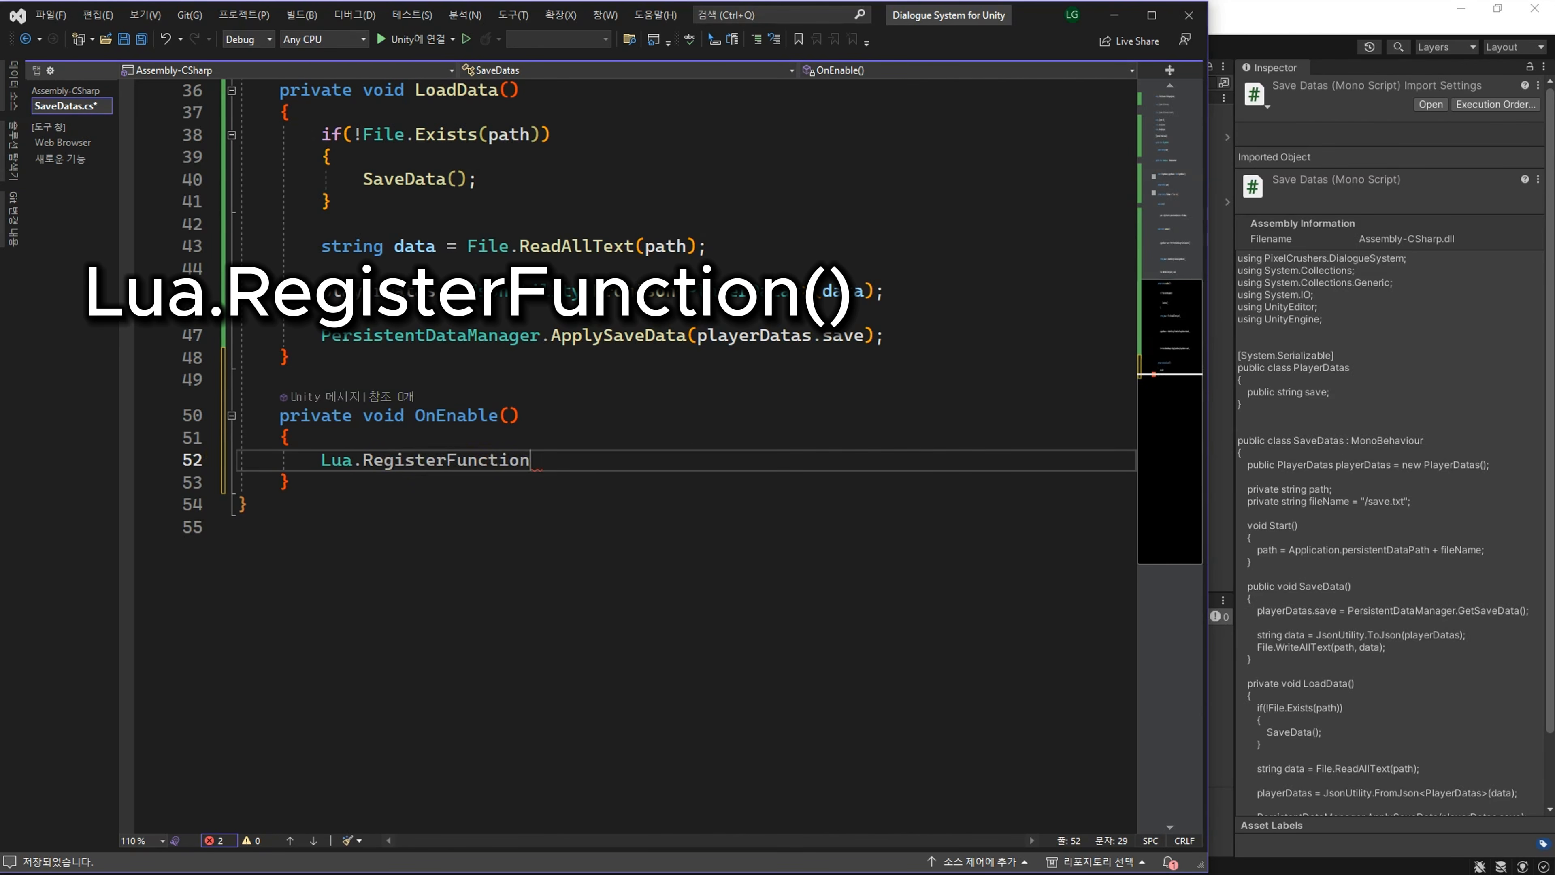
pyautogui.write('()')
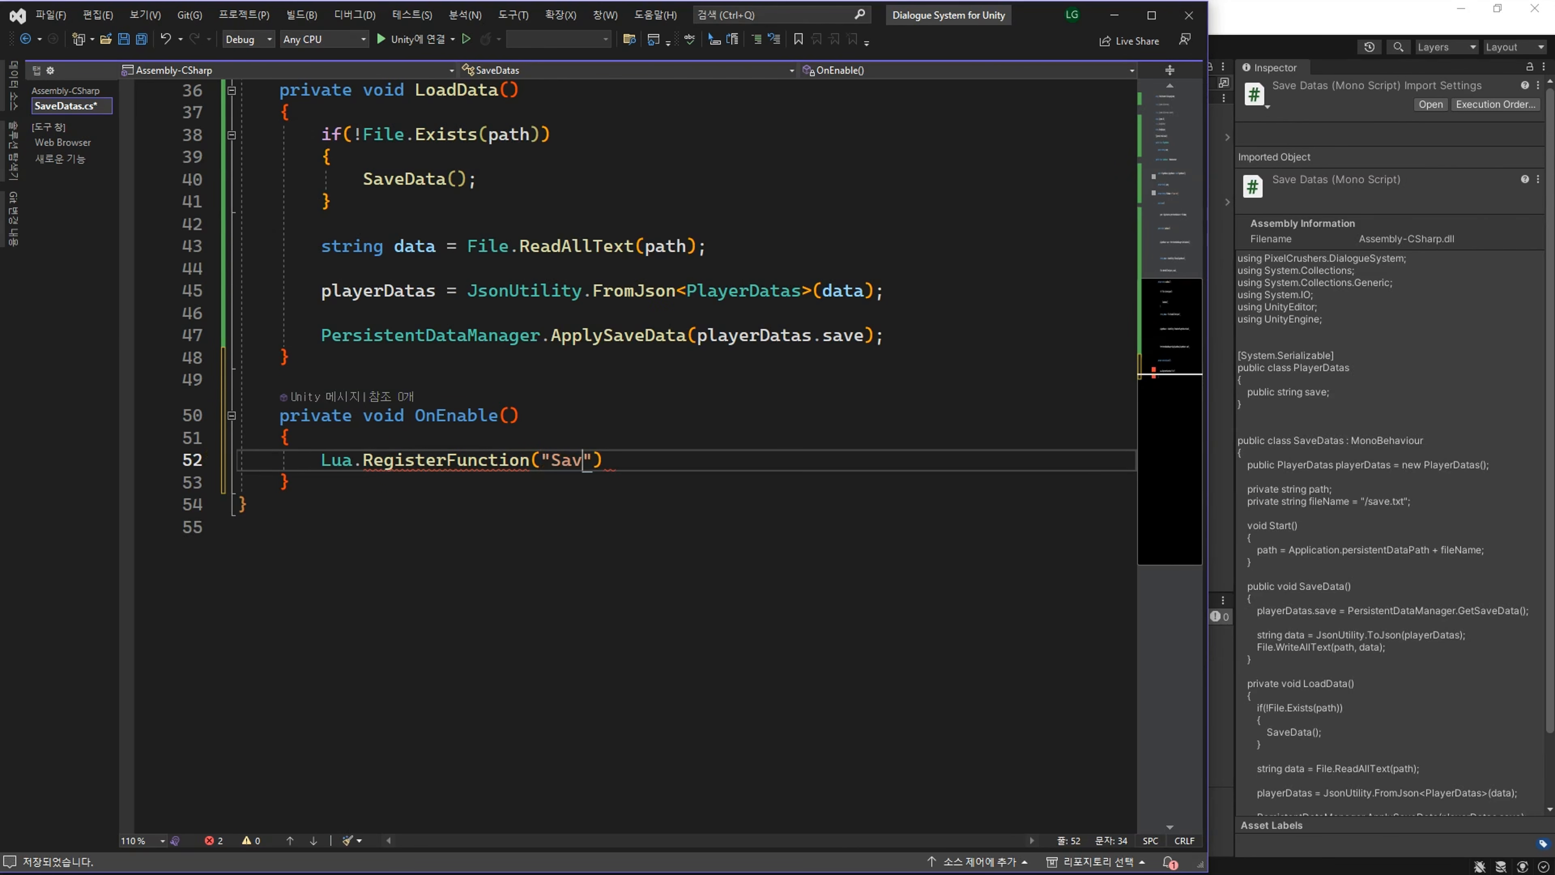
pyautogui.write('"Save",this')
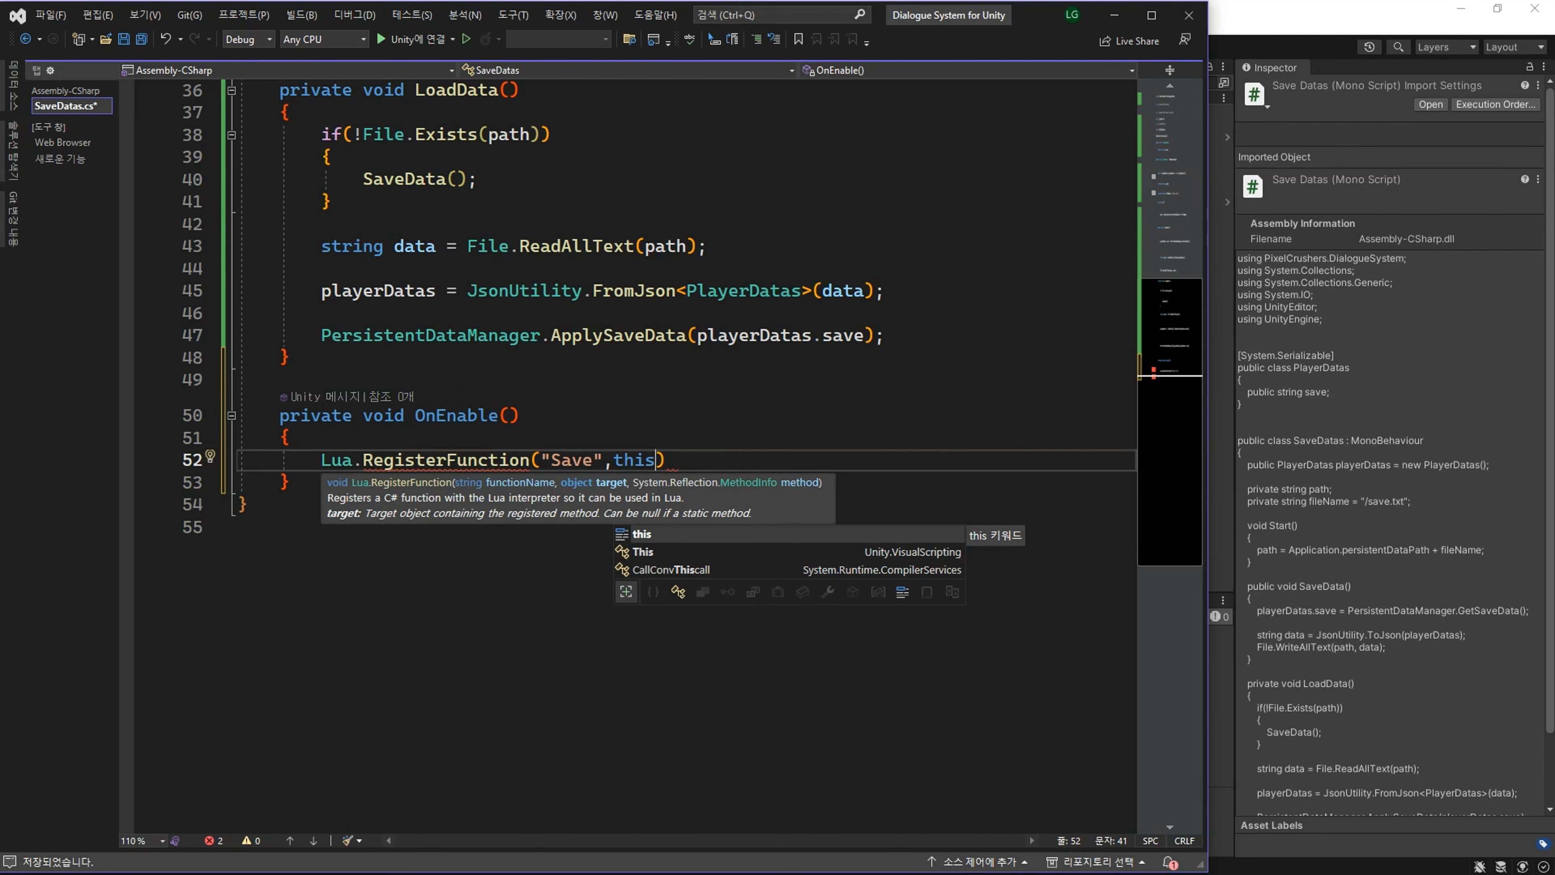
# Step: Complete the RegisterFunction call with SymbolExtensions.GetMethodInfo(() => SaveData()) as the third argument and a closing semicolon
pyautogui.write(',Sy')
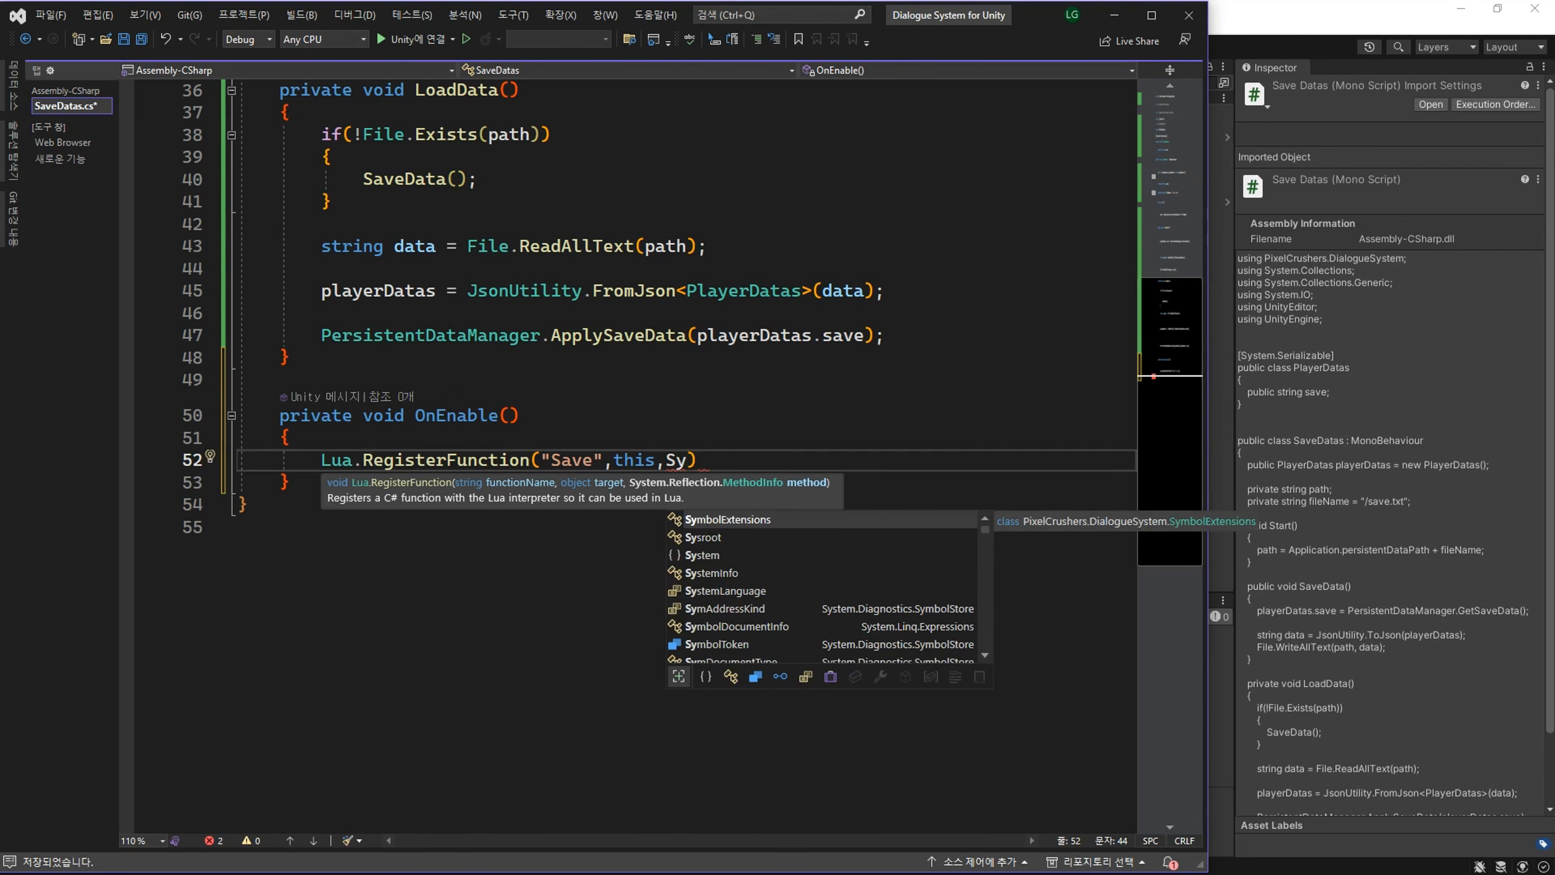
pyautogui.press('Tab')
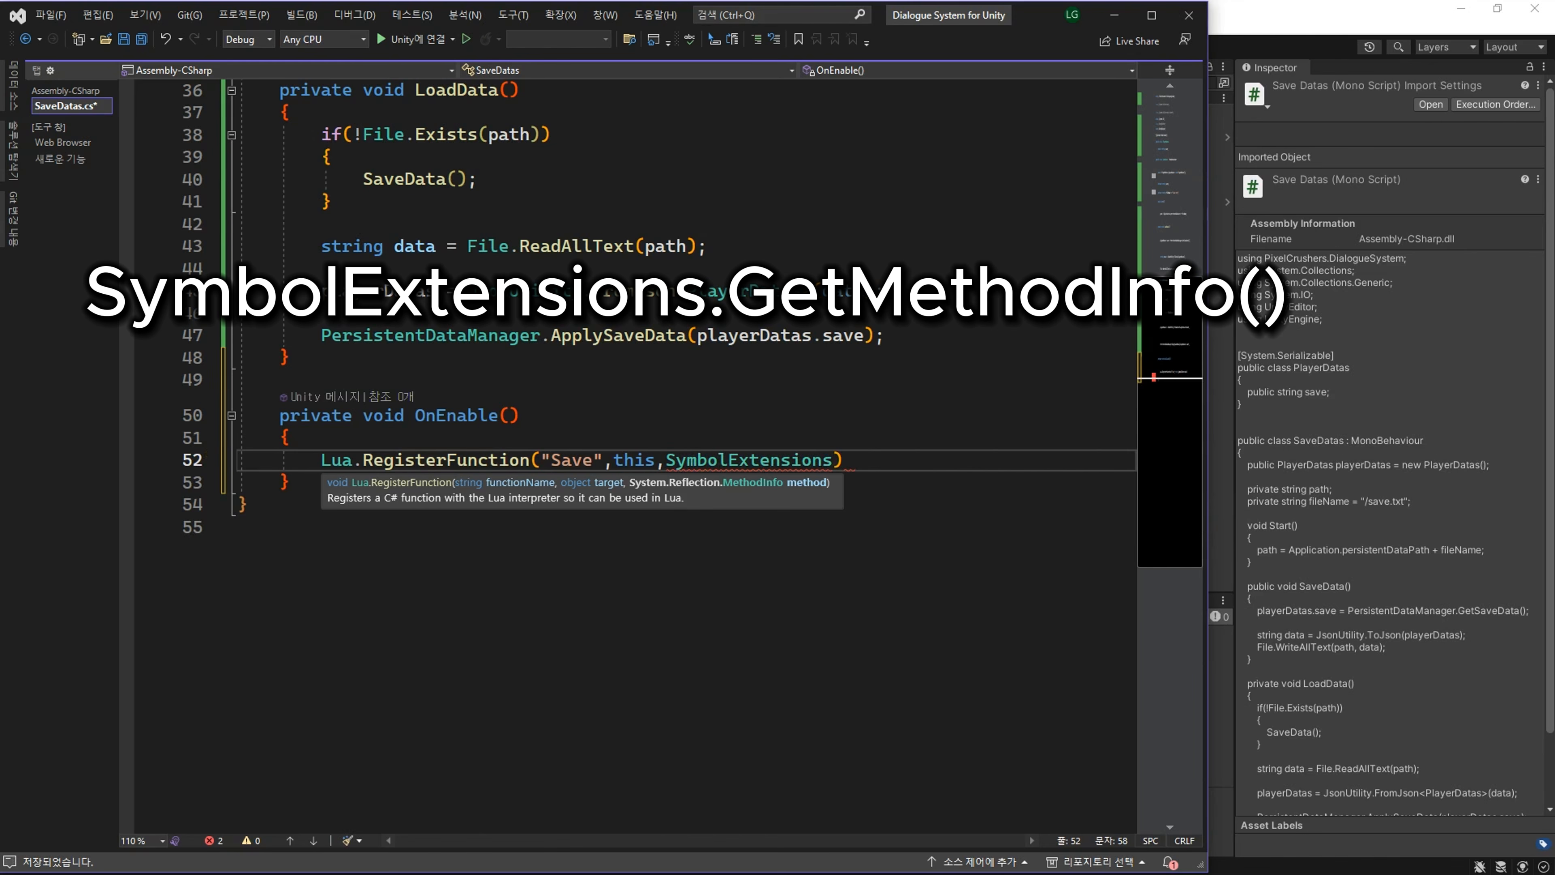
pyautogui.write('.Get')
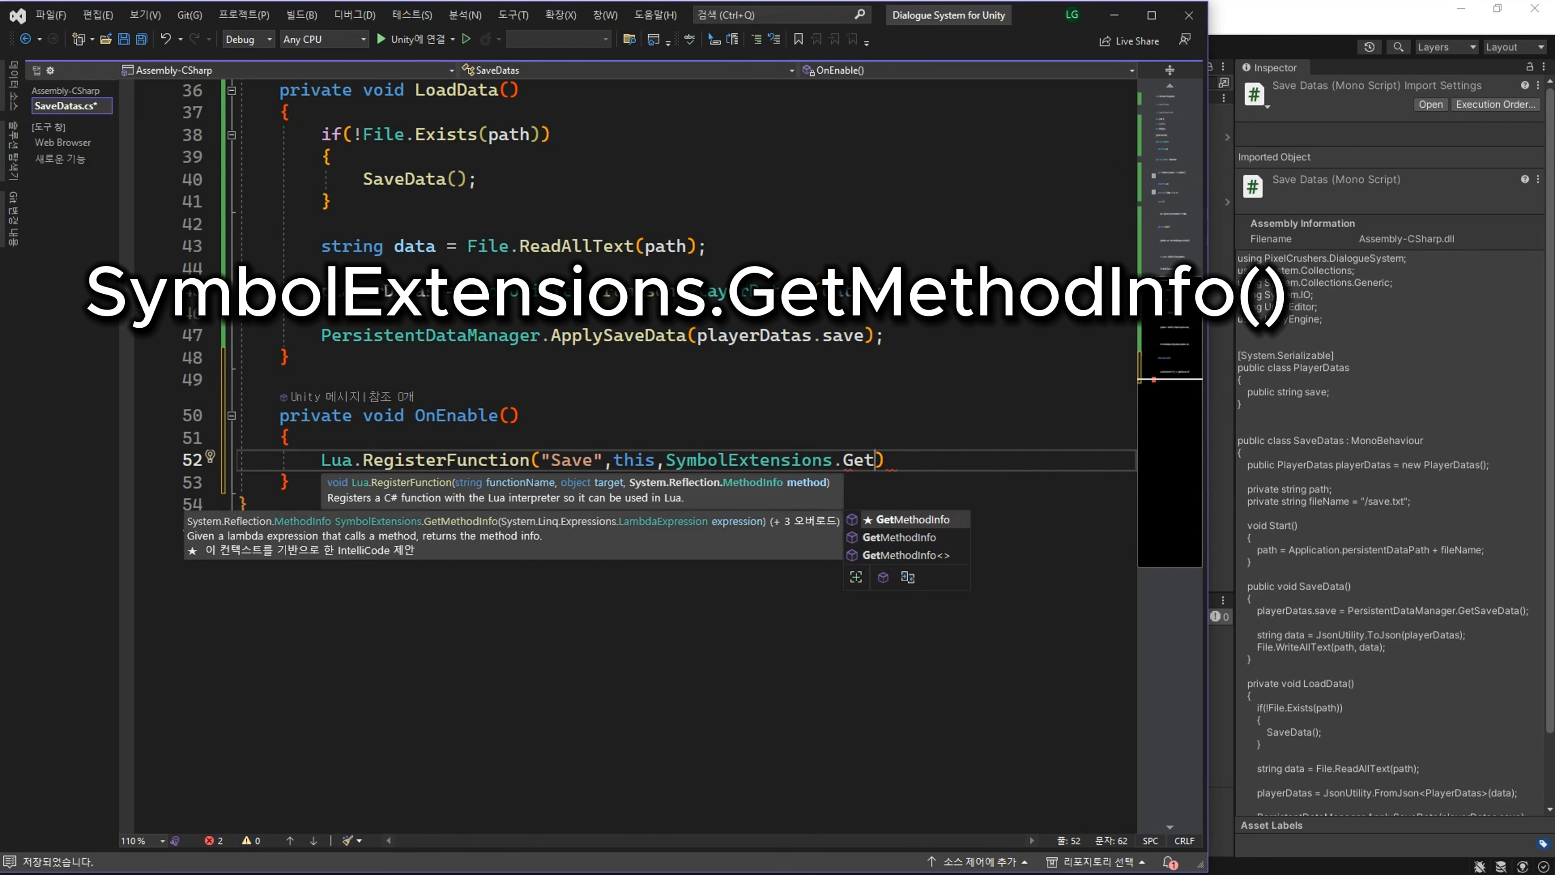
pyautogui.press('Tab')
pyautogui.write('(')
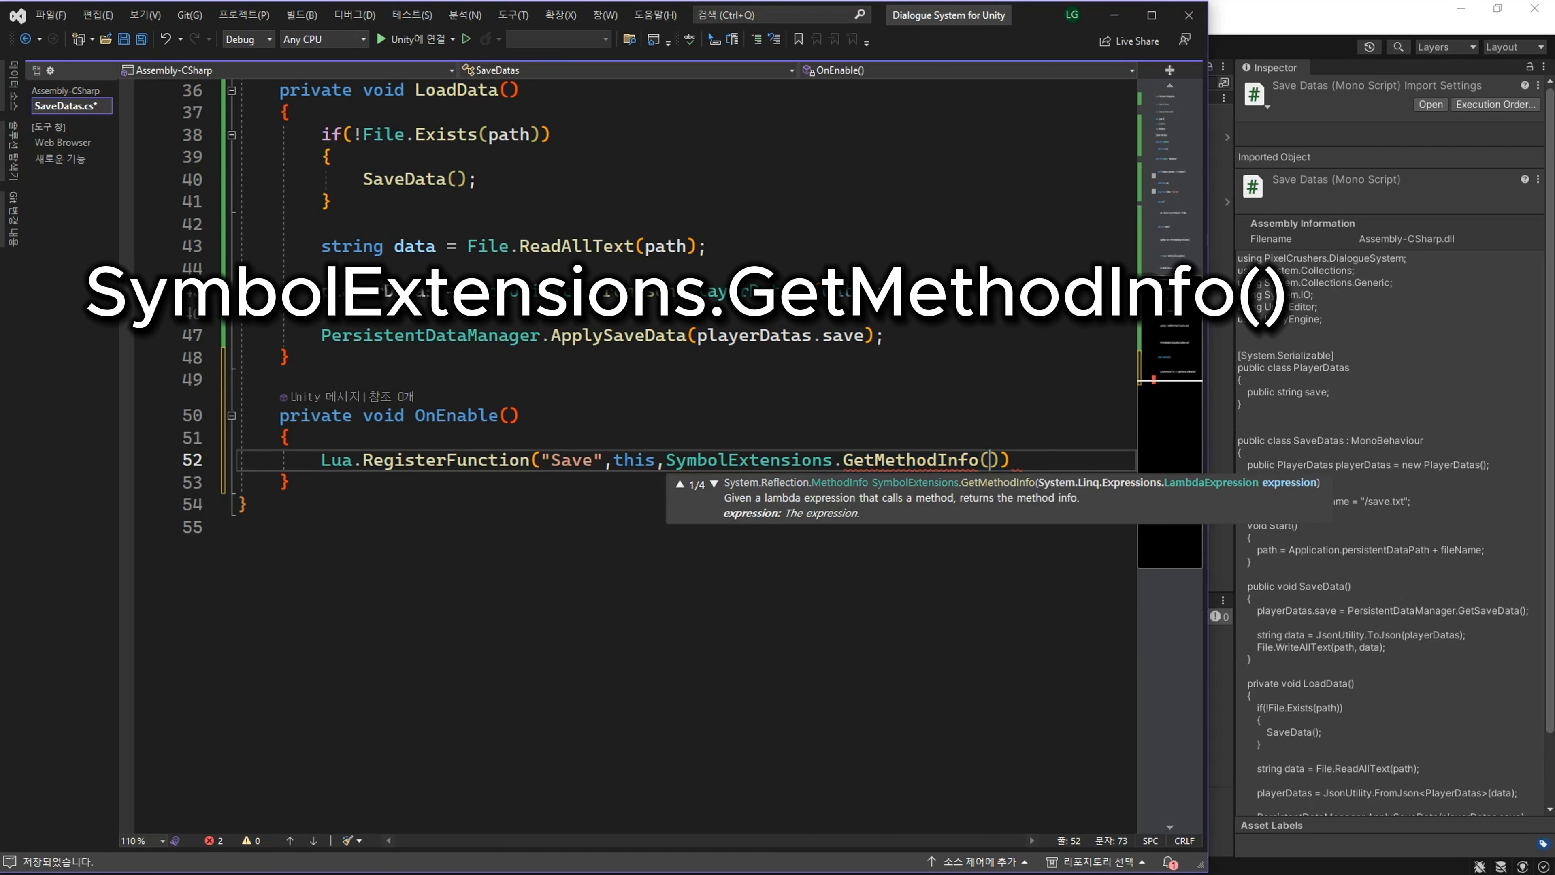
pyautogui.write('()')
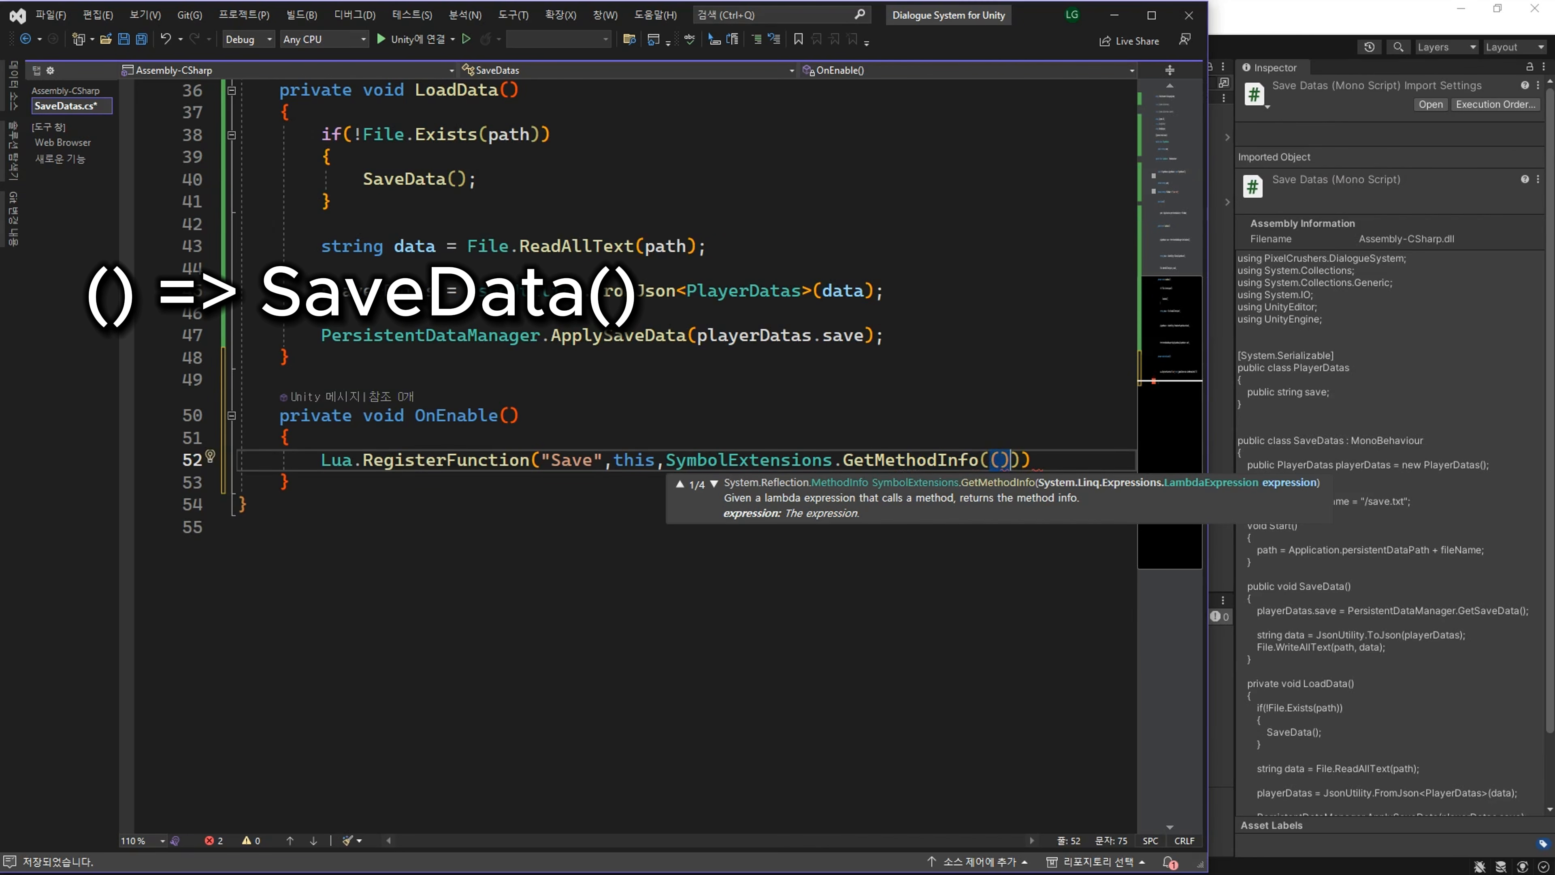
pyautogui.write(' => ')
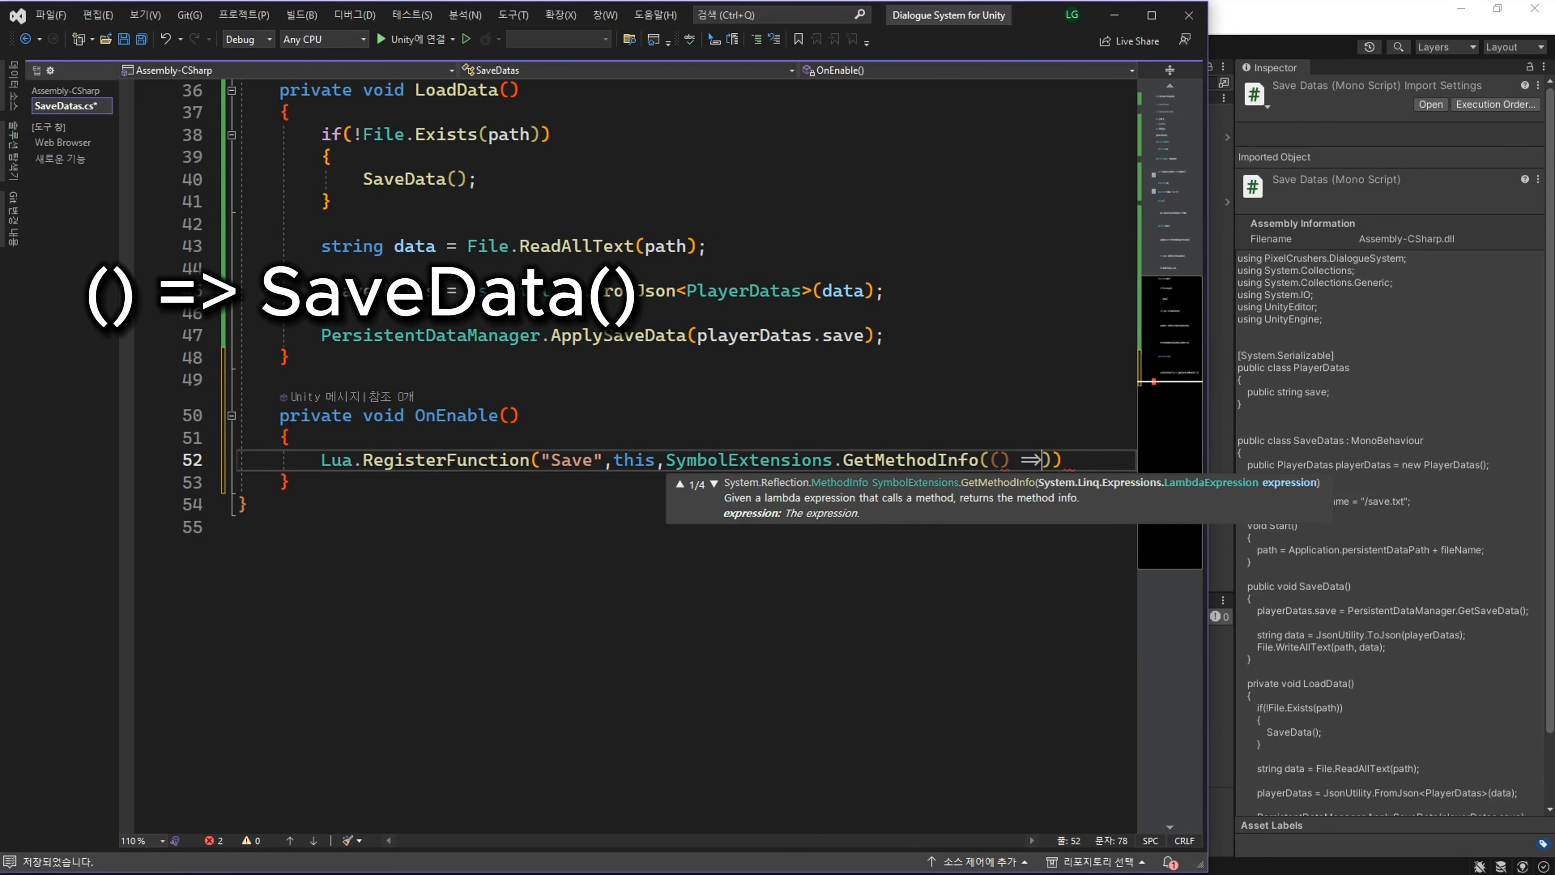
pyautogui.write('Sa')
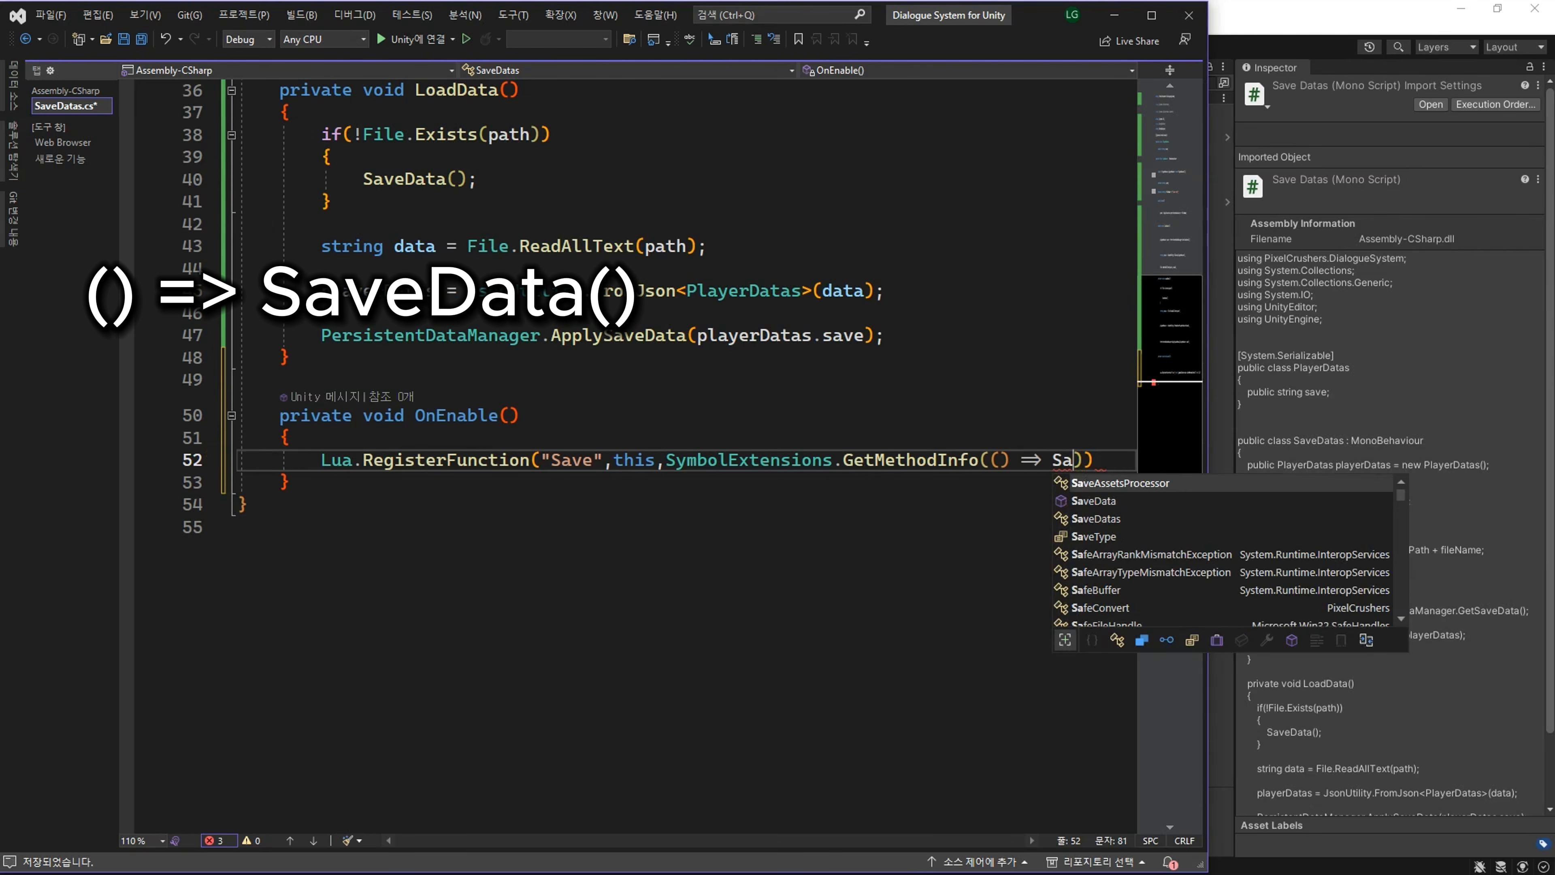
pyautogui.press('Tab')
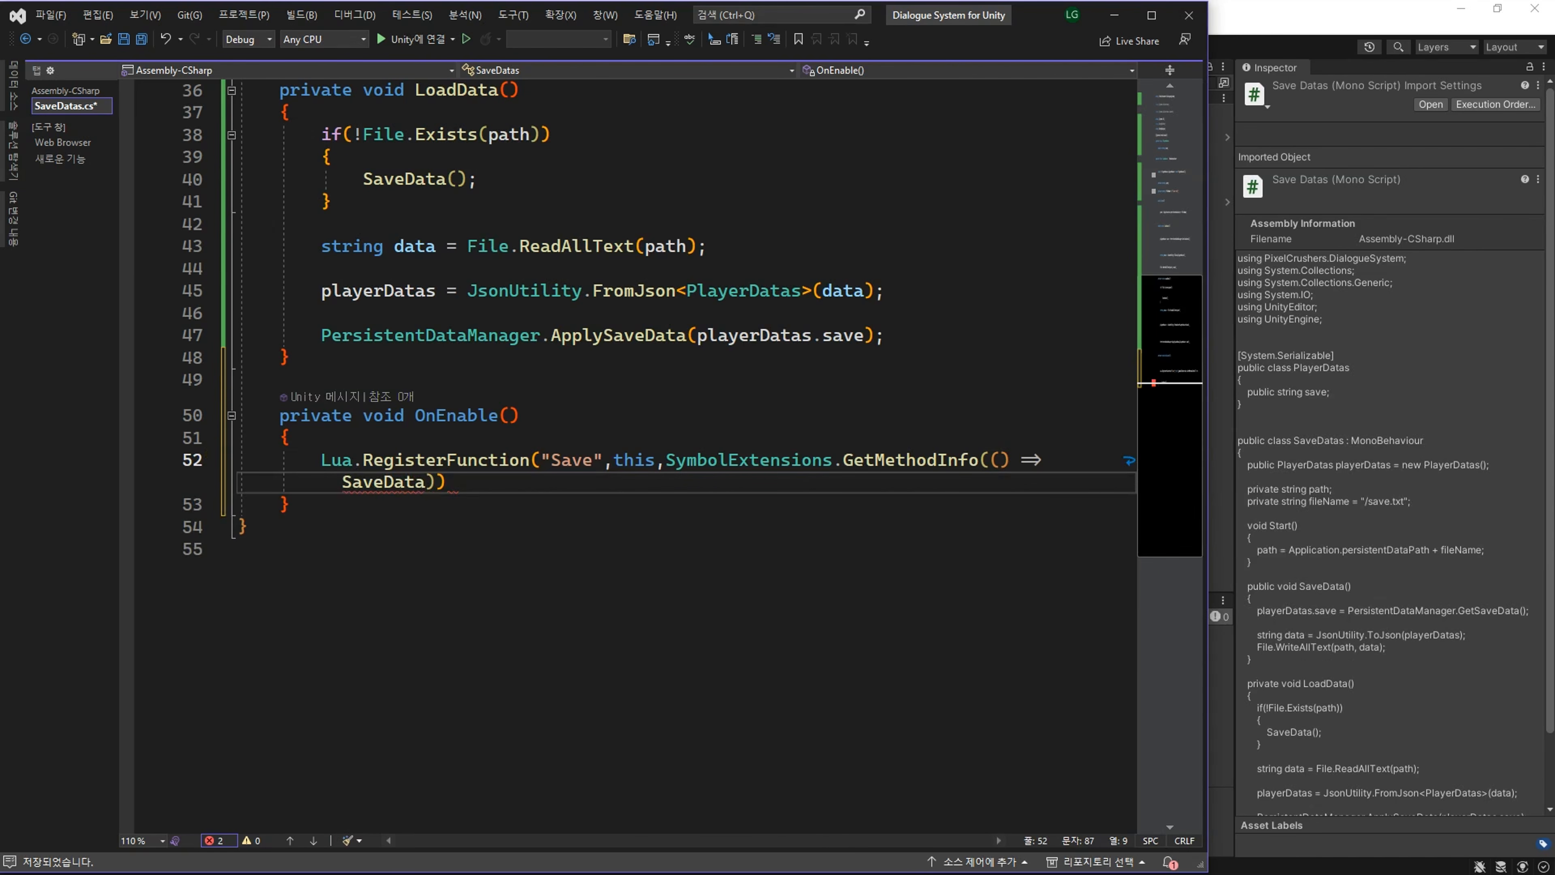
pyautogui.write('()')
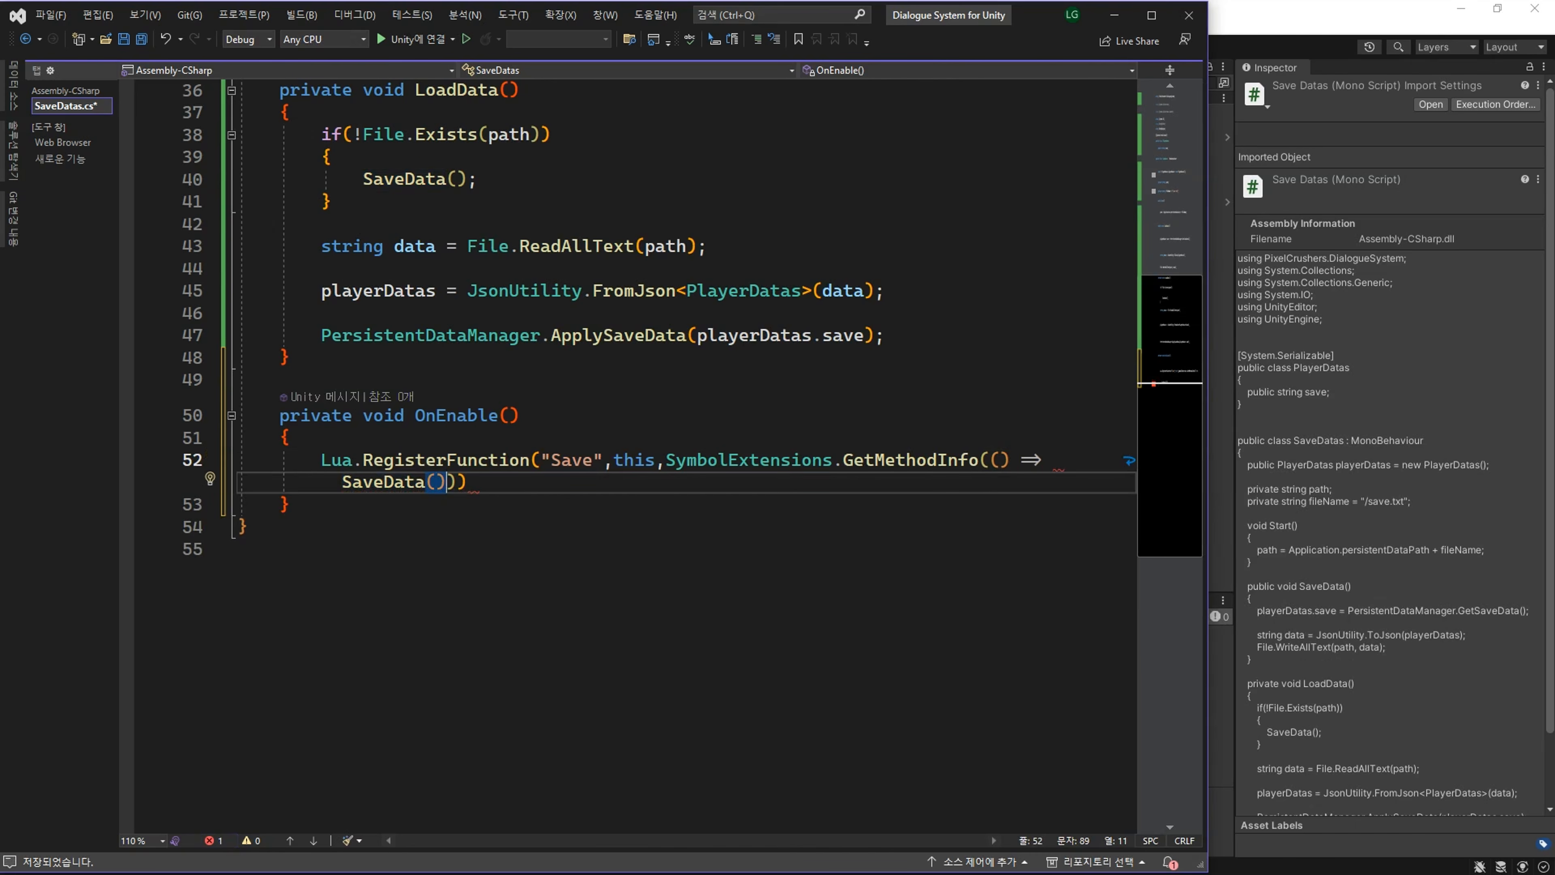
pyautogui.write('));')
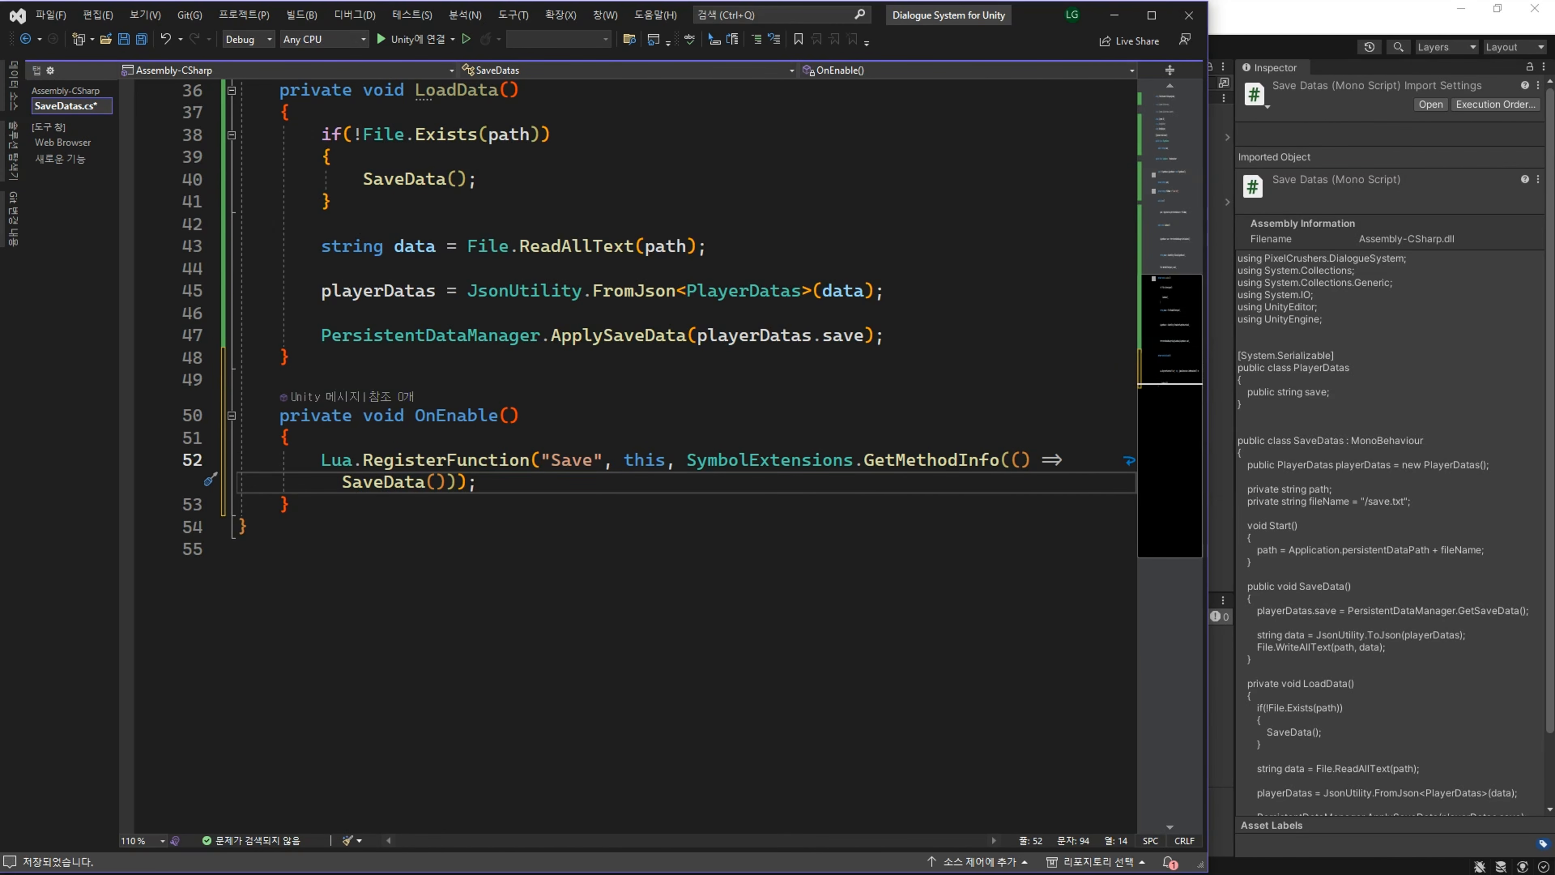
# Step: Add a private void OnDisable() method below OnEnable() in the SaveDatas script
pyautogui.press('Down')
pyautogui.press('Return')
pyautogui.press('Return')
pyautogui.write('private void OnD')
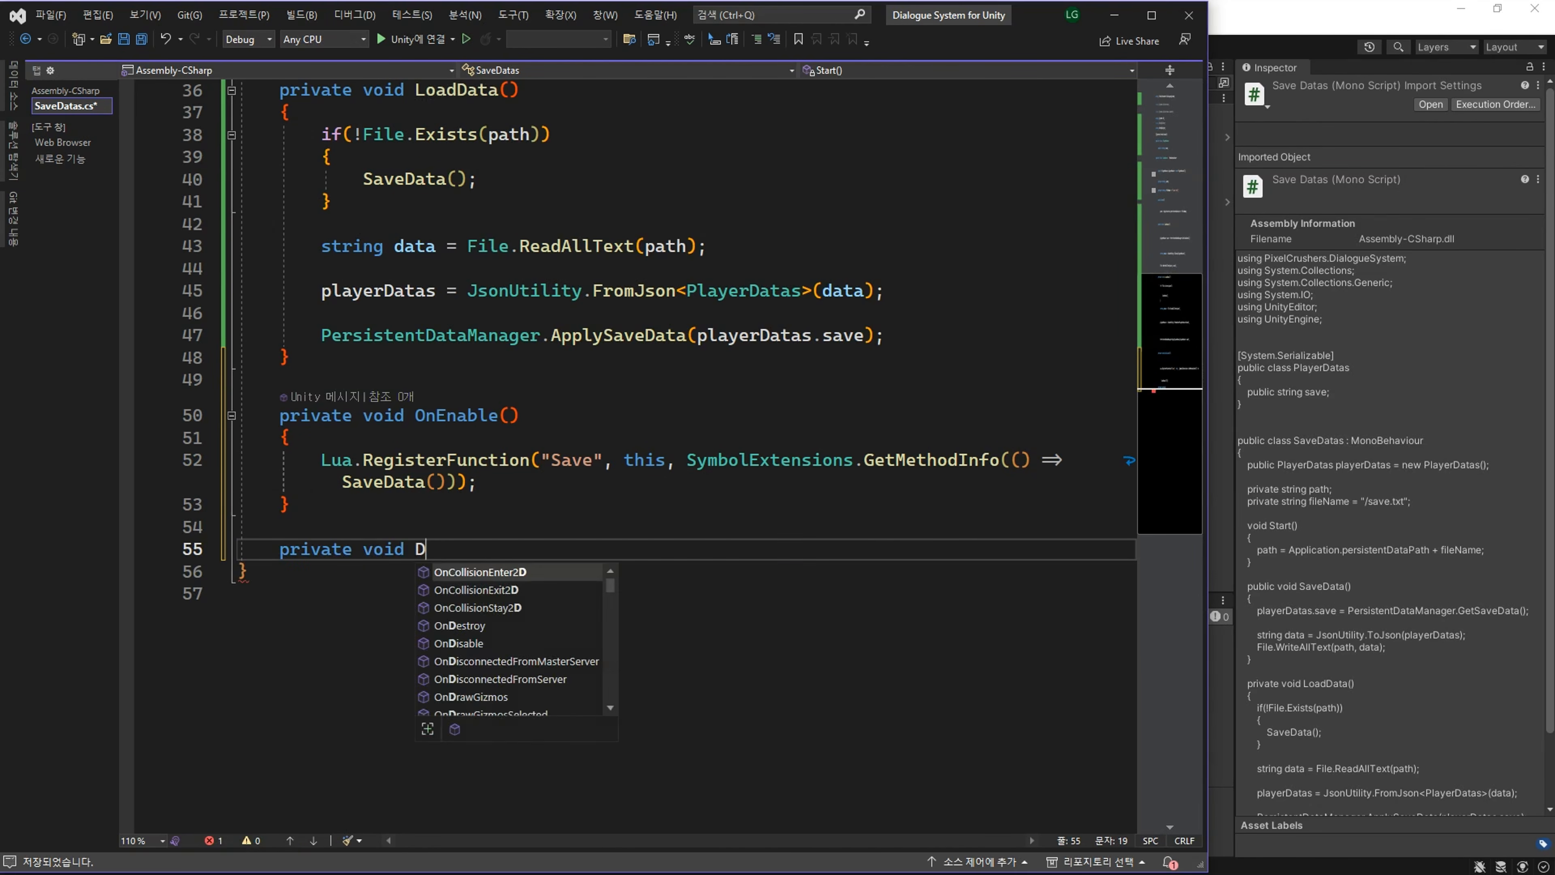
pyautogui.write('is')
pyautogui.press('Tab')
# Step: Inside OnDisable(), call Lua.UnregisterFunction("Save"); and save the script
pyautogui.write('L')
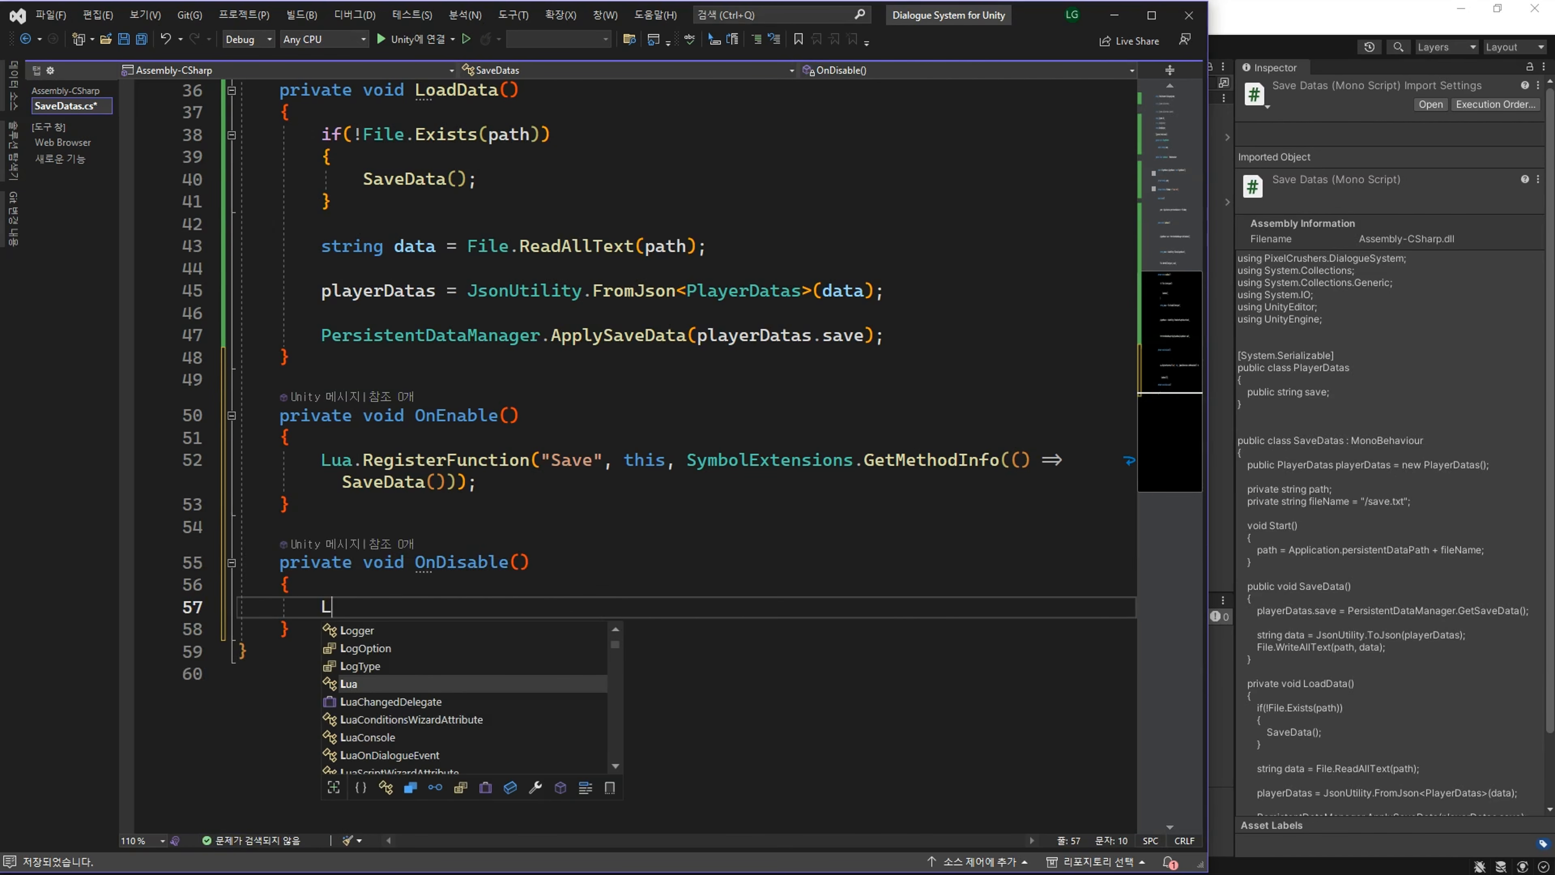
pyautogui.write('ua.U')
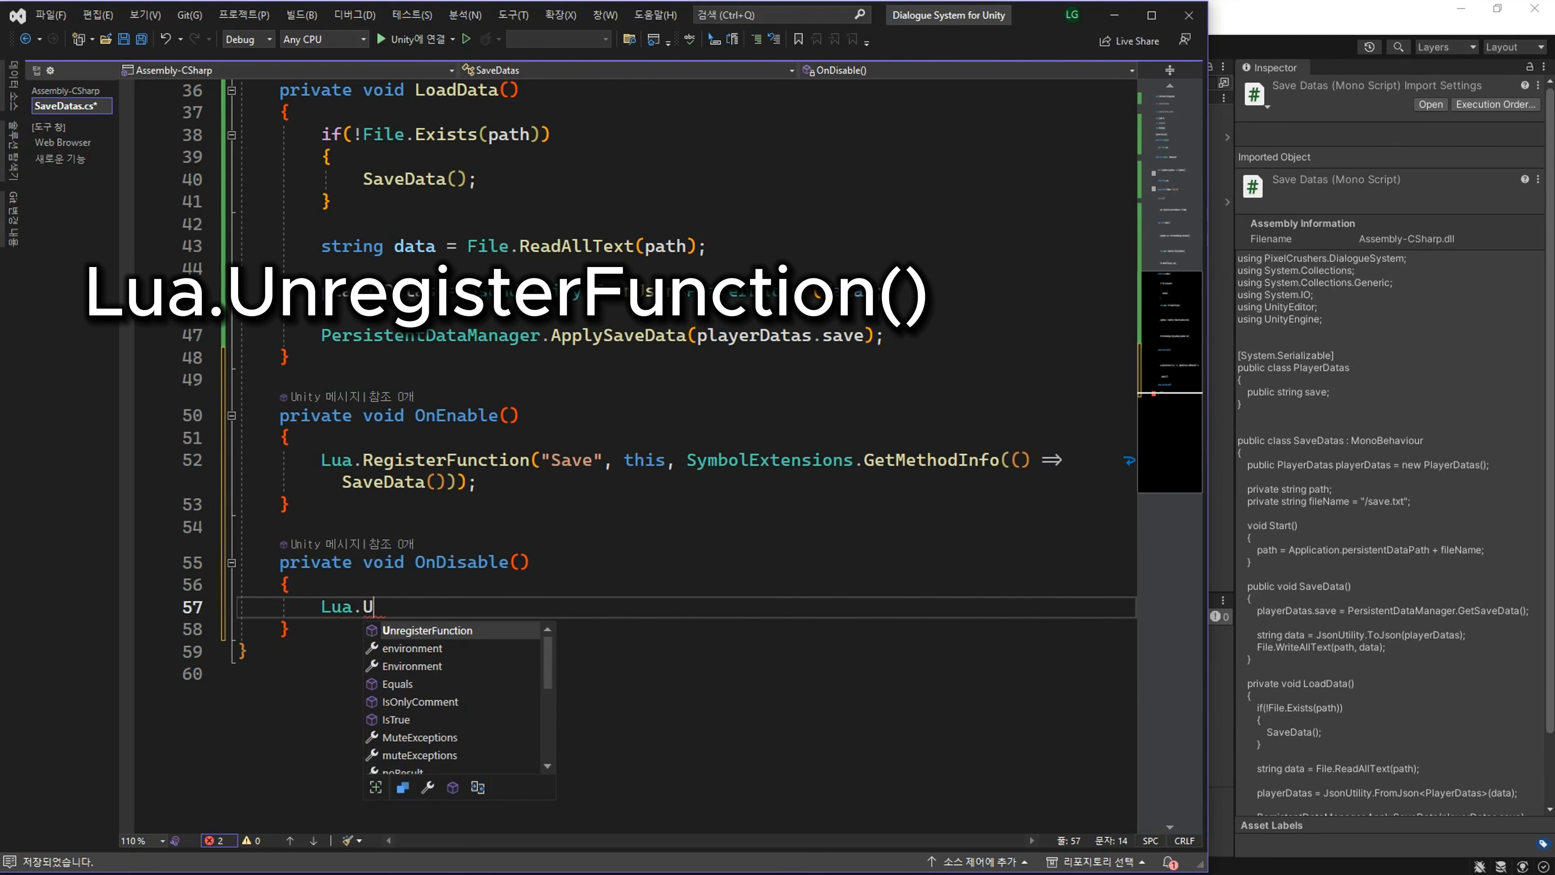
pyautogui.press('Tab')
pyautogui.write('();')
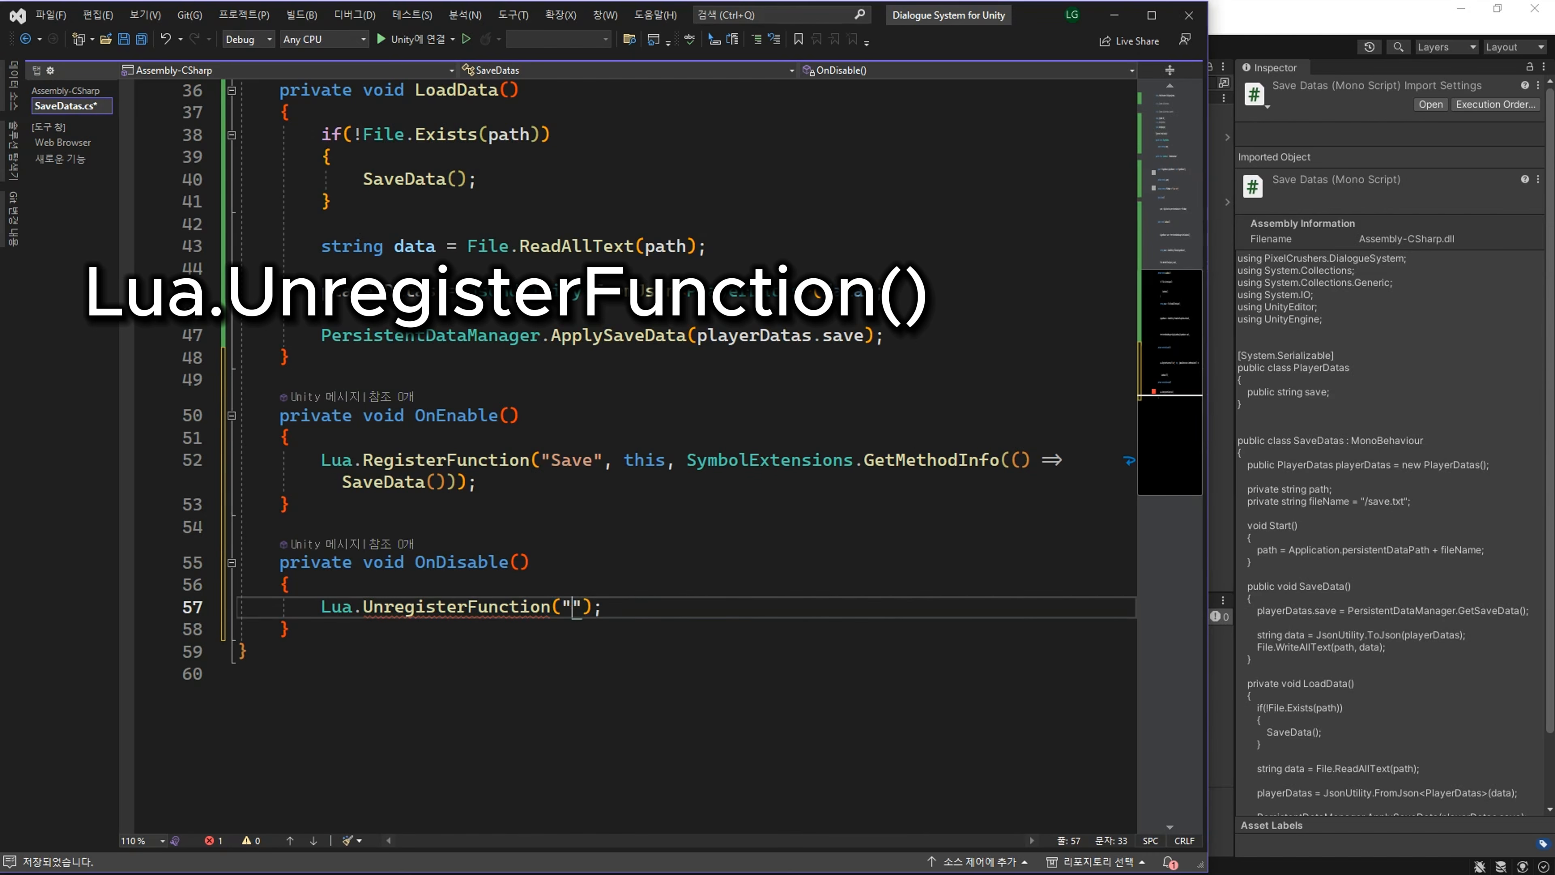
pyautogui.write('Save')
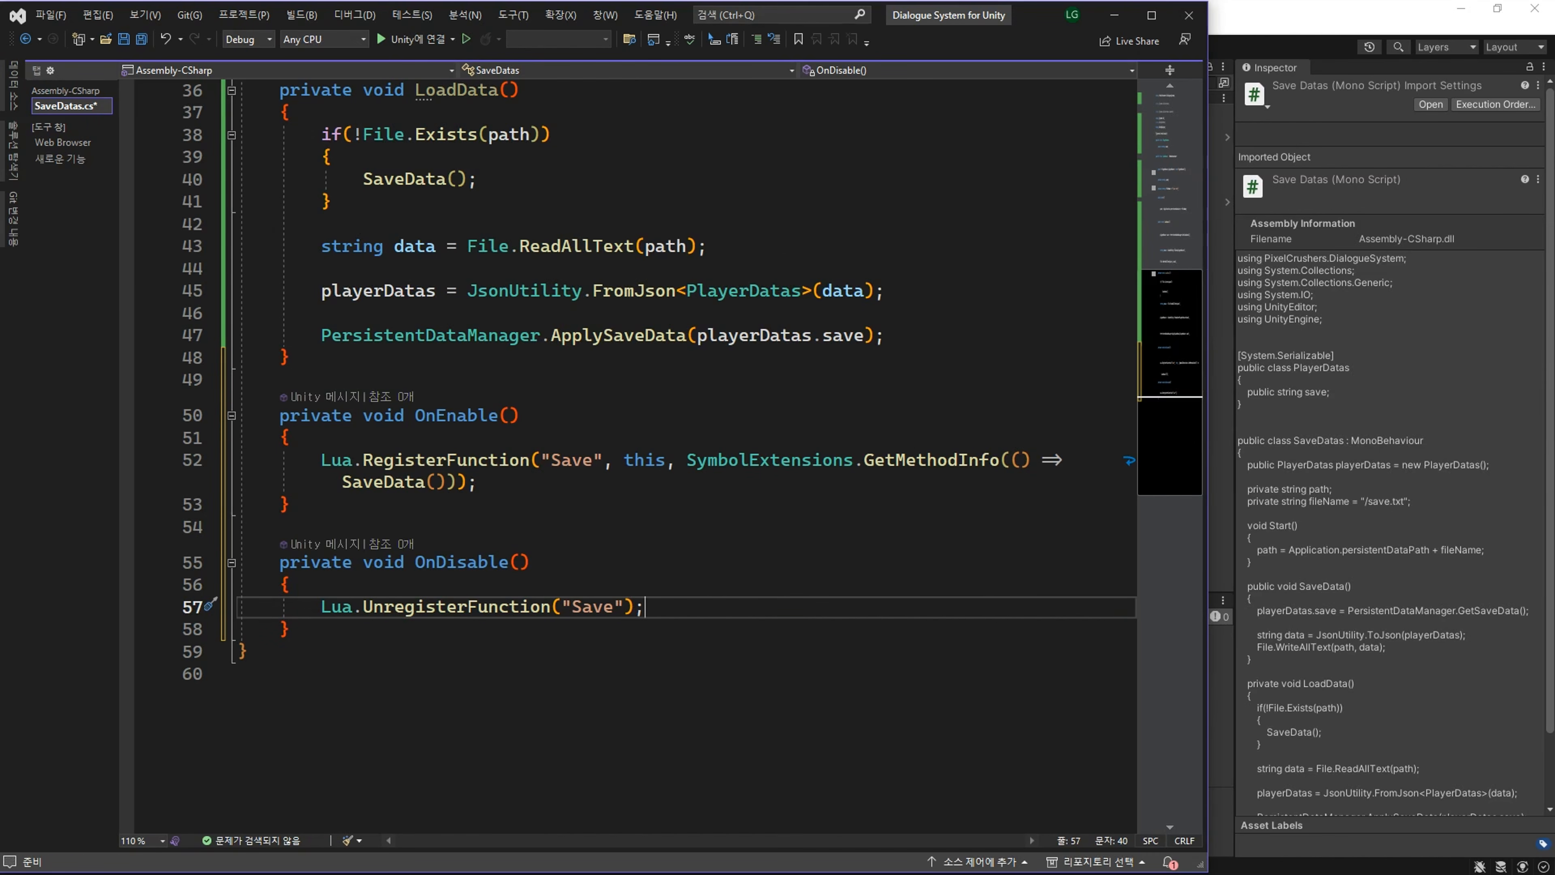
pyautogui.hotkey('ctrl', 's')
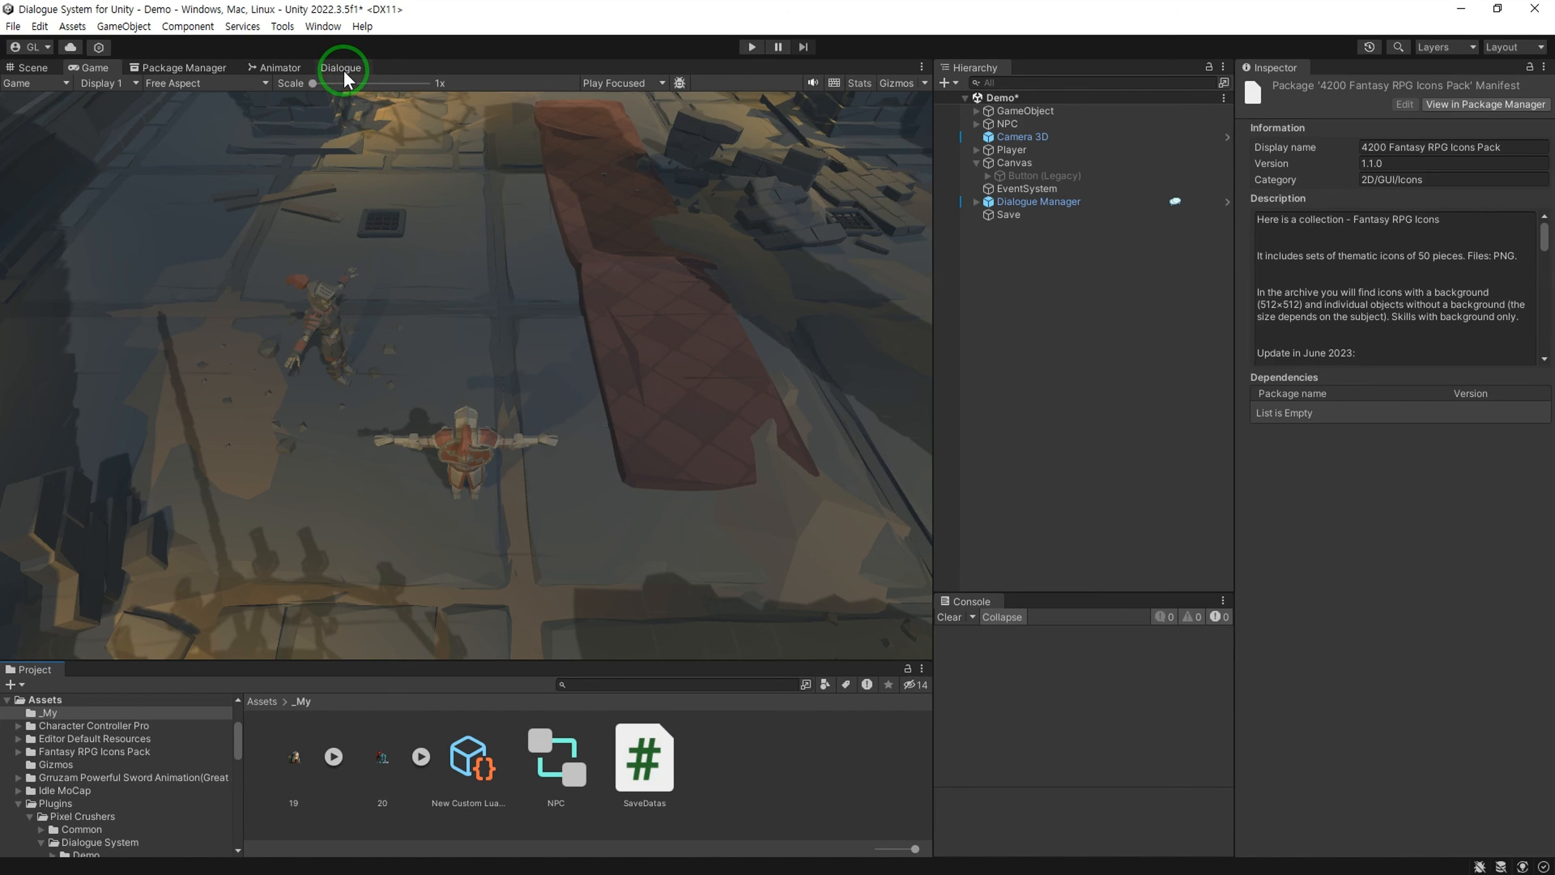
# Step: In Unity's Dialogue editor, append the custom Save() function to the script of the first branch's "네...." reply node
pyautogui.click(341, 67)
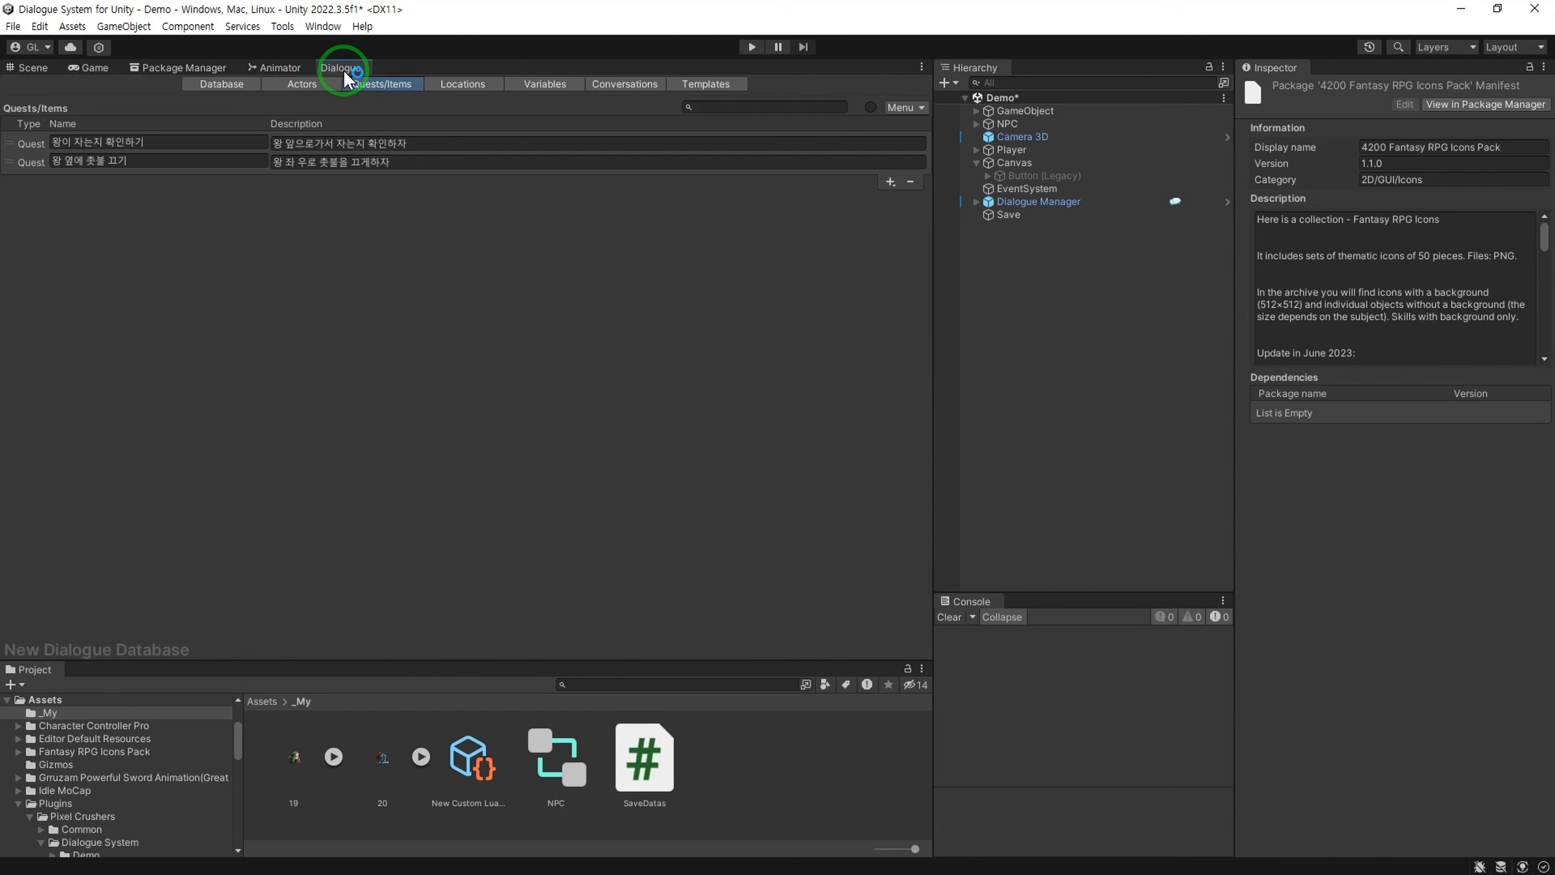
pyautogui.click(611, 77)
pyautogui.moveTo(655, 385); pyautogui.dragTo(549, 412, button='middle')
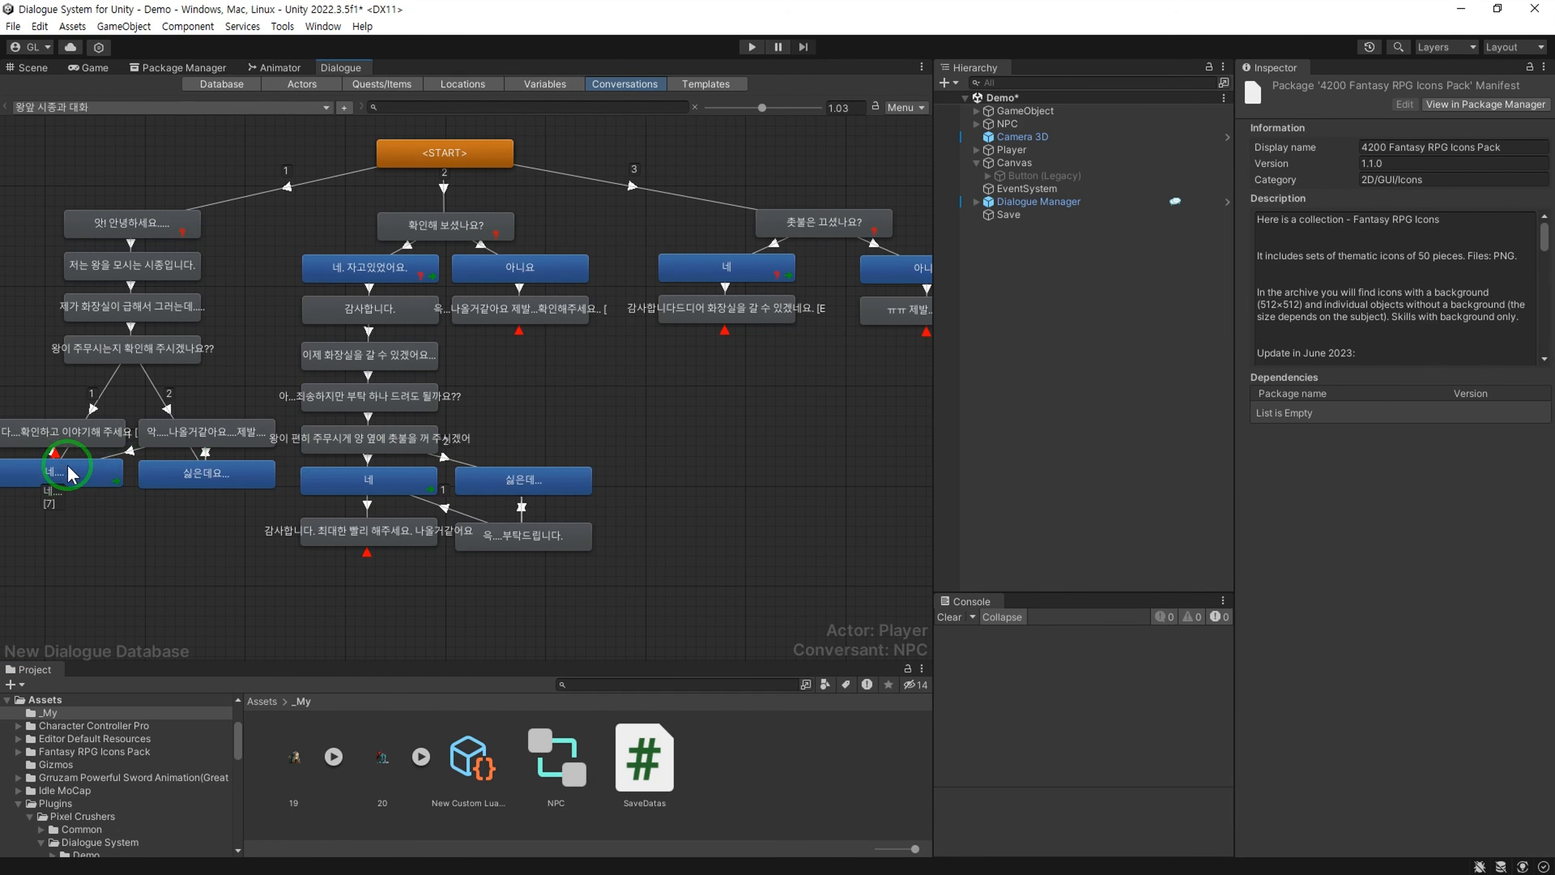
pyautogui.click(73, 468)
pyautogui.moveTo(114, 465); pyautogui.dragTo(273, 451, button='middle')
pyautogui.click(136, 494)
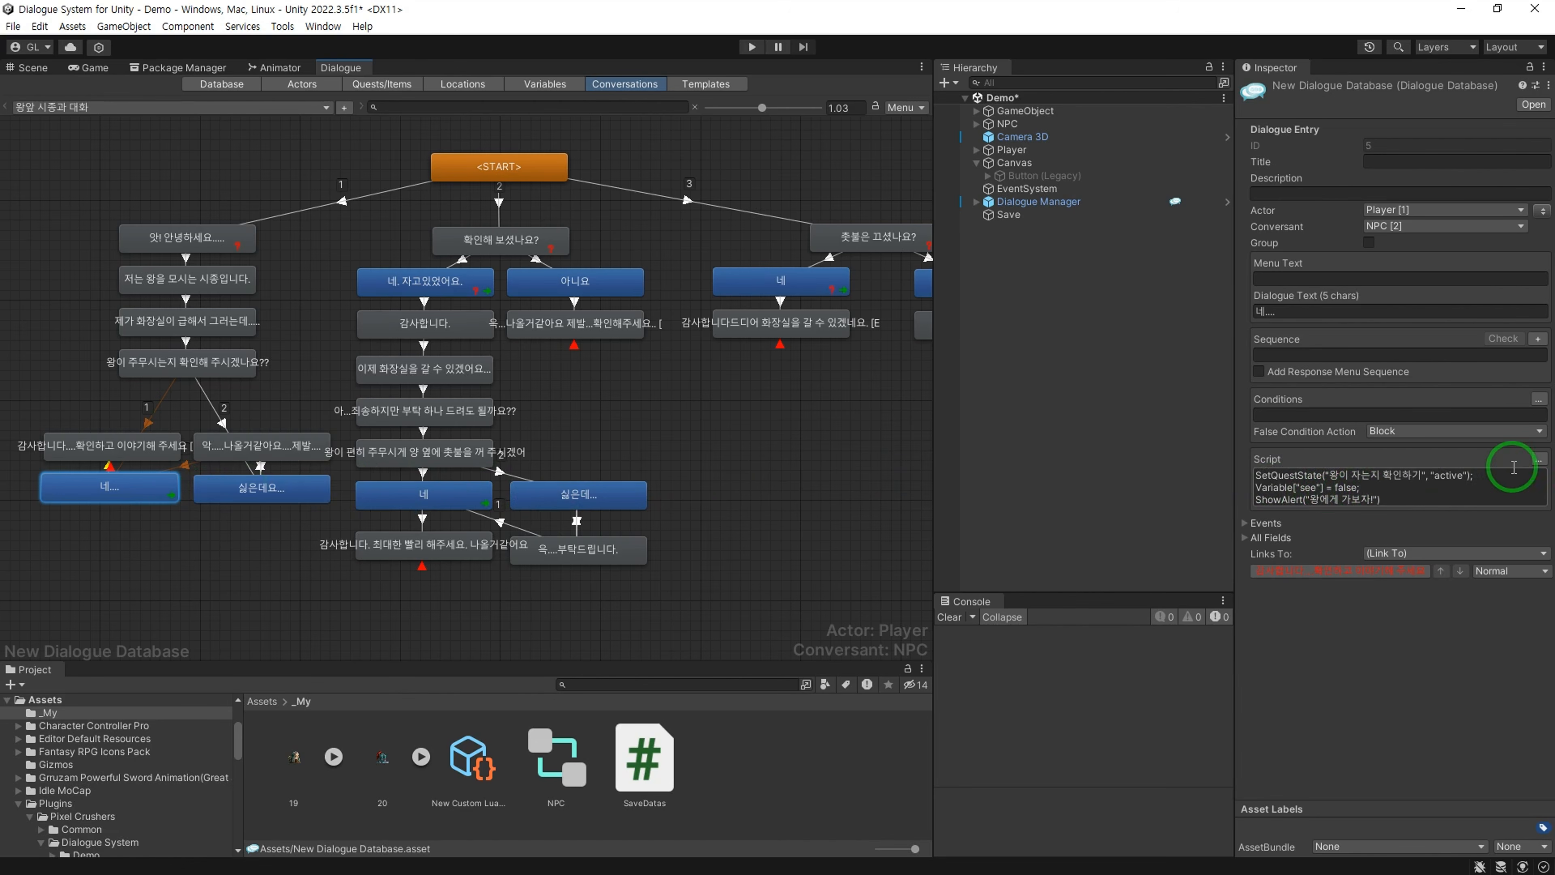
pyautogui.click(1538, 459)
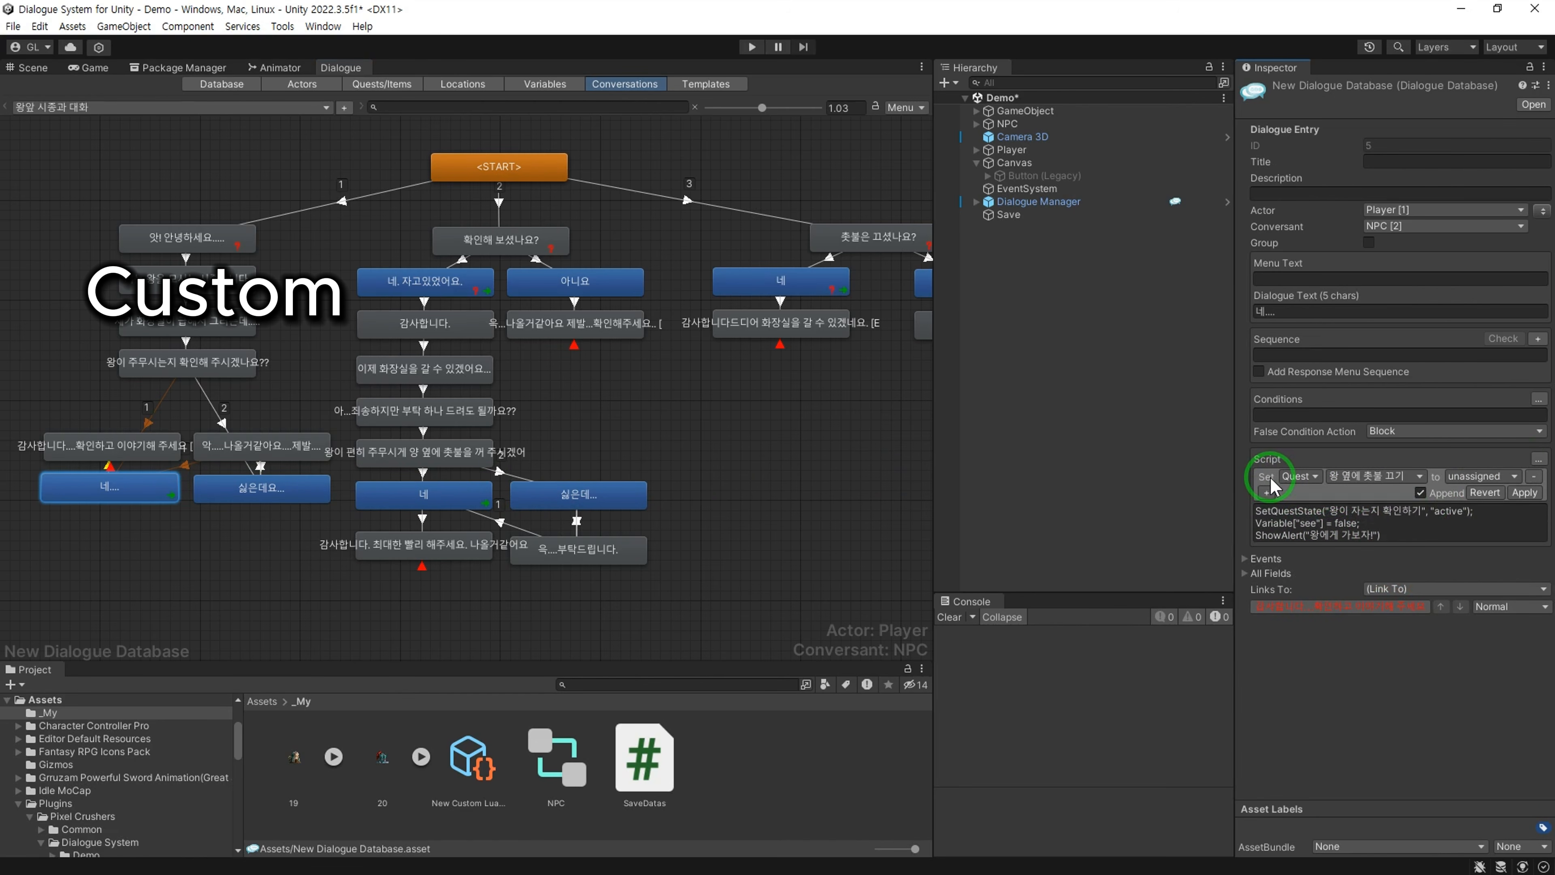
pyautogui.click(1294, 476)
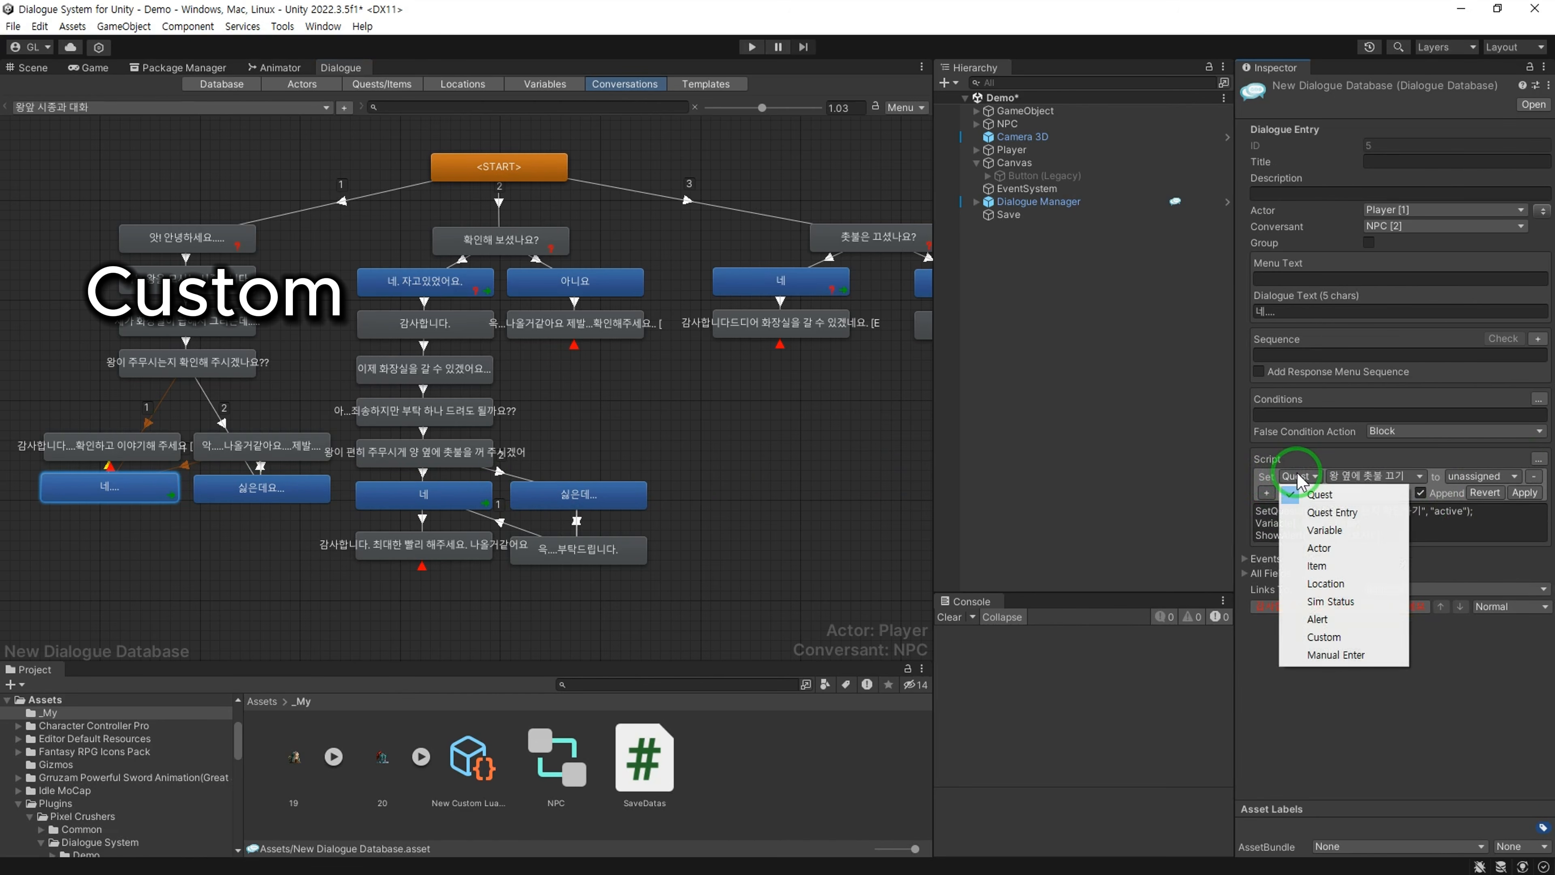
pyautogui.click(1324, 637)
pyautogui.click(1357, 476)
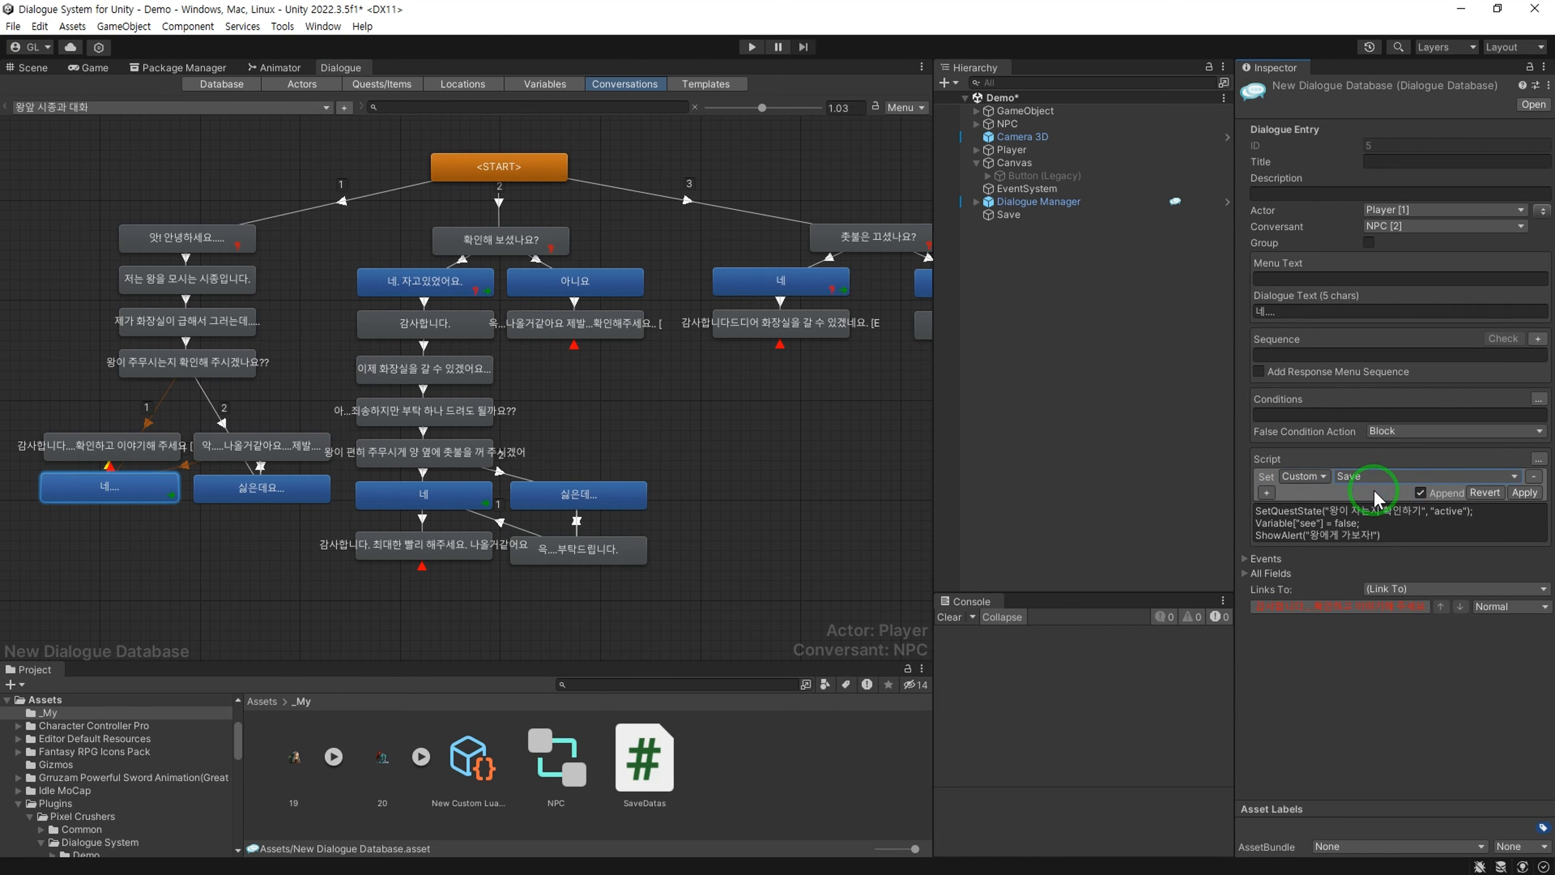
pyautogui.click(1524, 492)
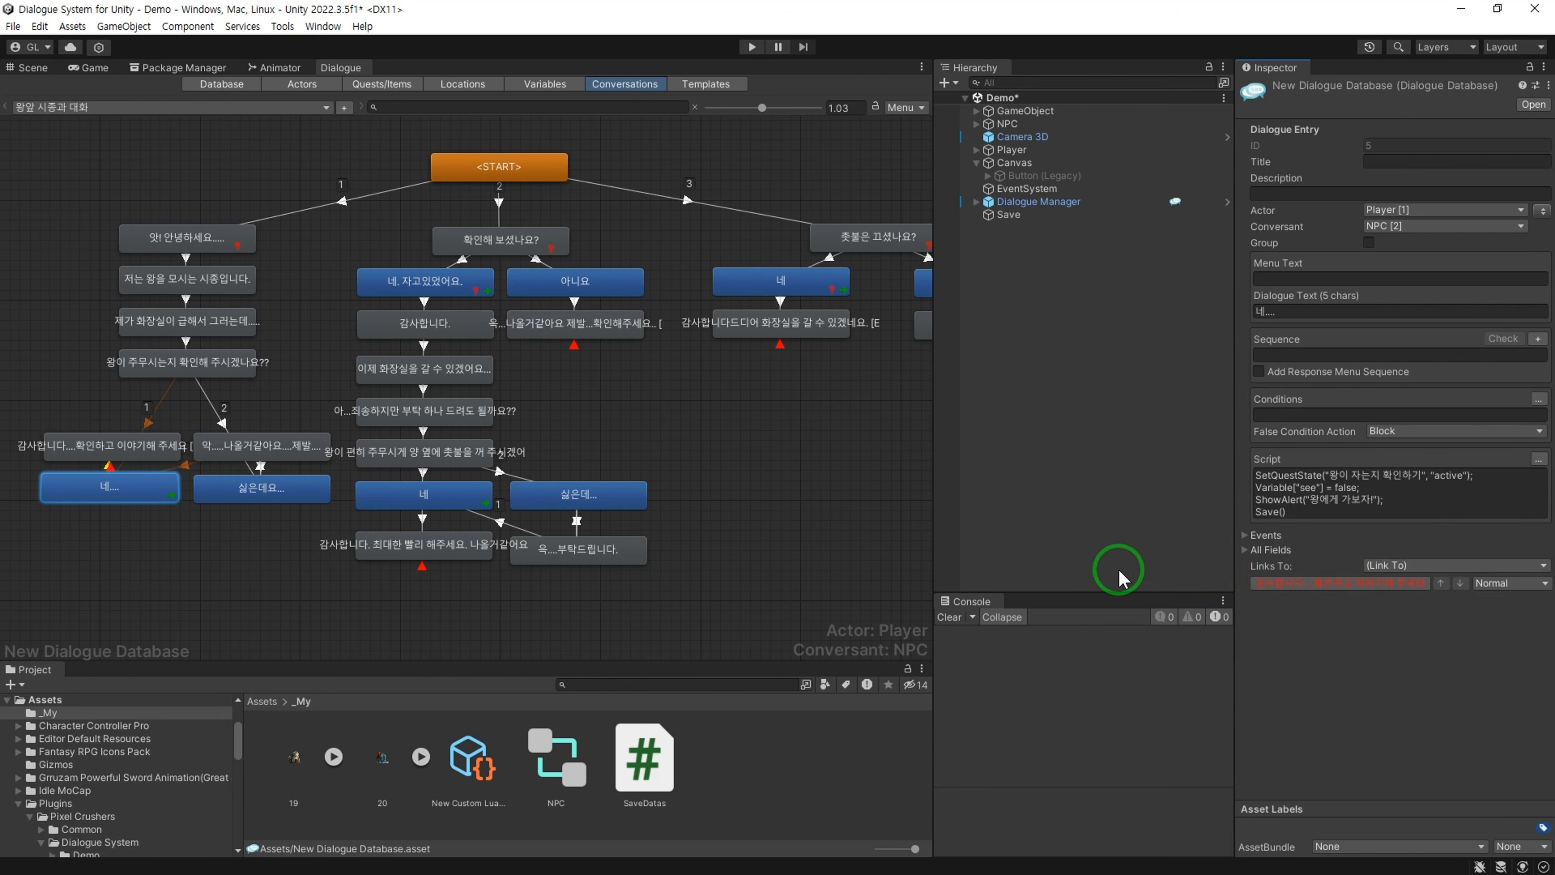
# Step: Append the custom Save() function to the script of the "네. 자고있었어요." reply node
pyautogui.click(429, 283)
pyautogui.click(1538, 458)
pyautogui.click(1267, 476)
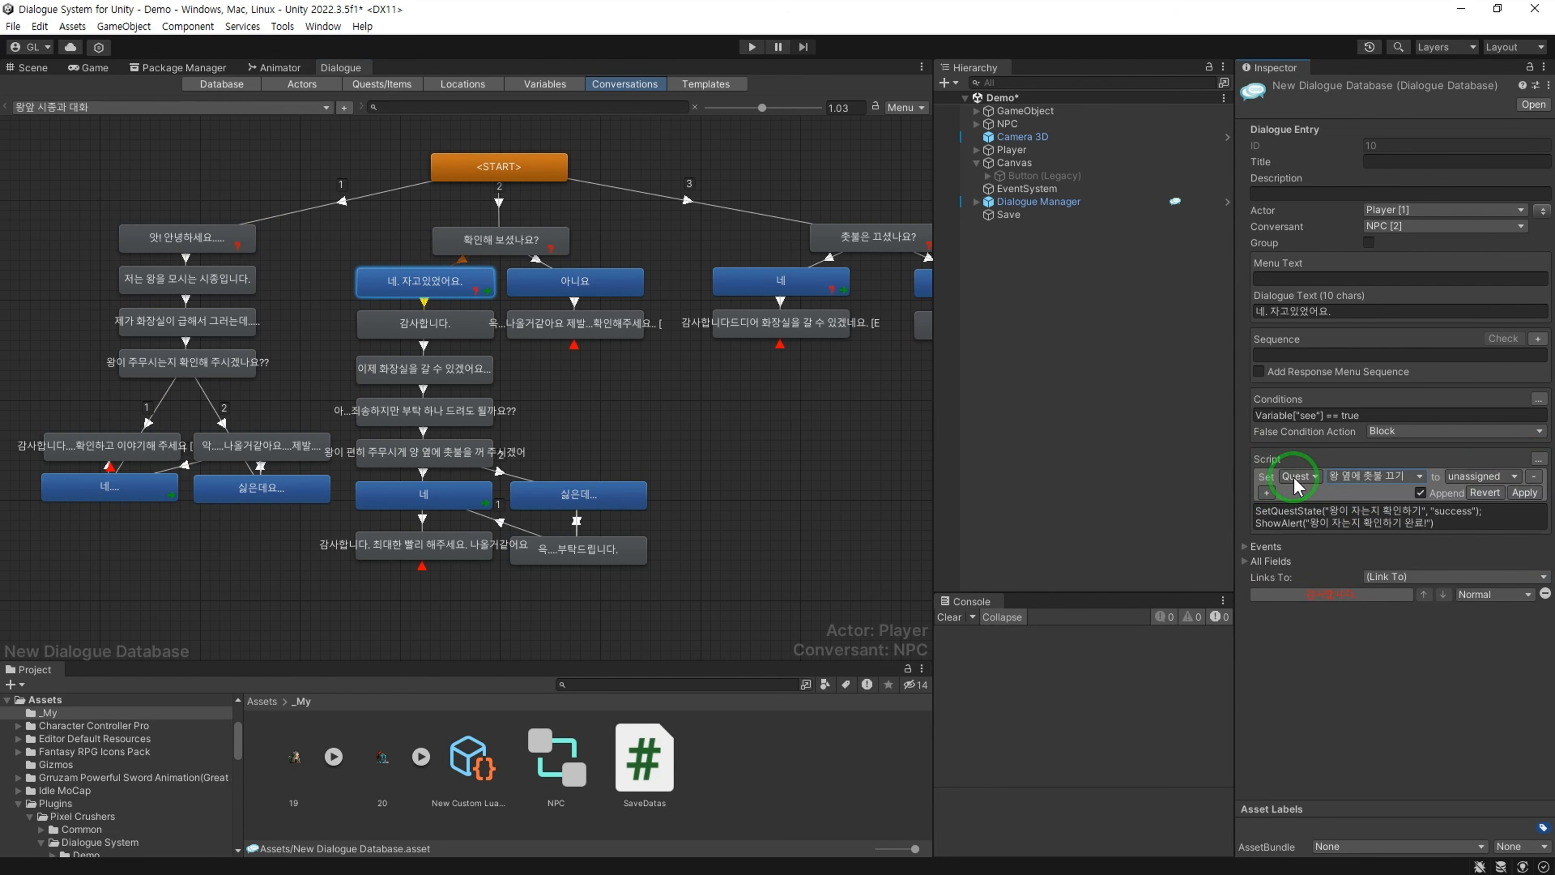
pyautogui.click(1298, 478)
pyautogui.click(1316, 638)
pyautogui.click(1524, 492)
# Step: Append the custom Save() function to the script of the "네" reply that accepts the candle request in the second branch
pyautogui.click(411, 502)
pyautogui.click(1538, 459)
pyautogui.click(1266, 476)
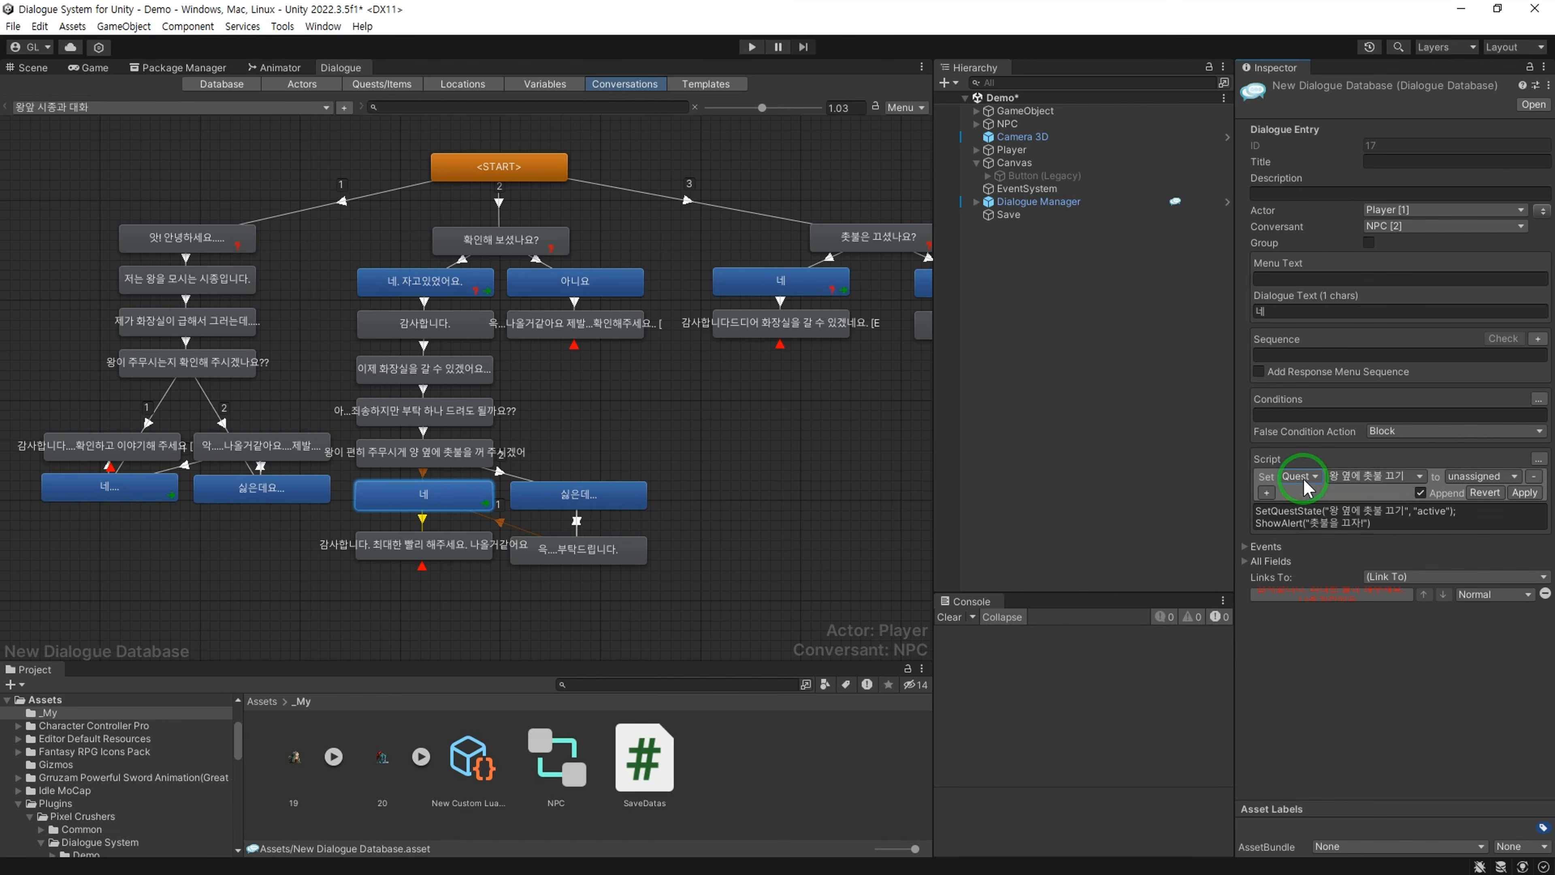
pyautogui.click(1303, 478)
pyautogui.click(1341, 638)
pyautogui.click(1525, 492)
# Step: Append the custom Save() function to the script of the "네" reply under "촛불은 끄셨나요?"
pyautogui.moveTo(770, 423); pyautogui.dragTo(563, 438, button='middle')
pyautogui.click(574, 298)
pyautogui.click(1538, 459)
pyautogui.click(1266, 477)
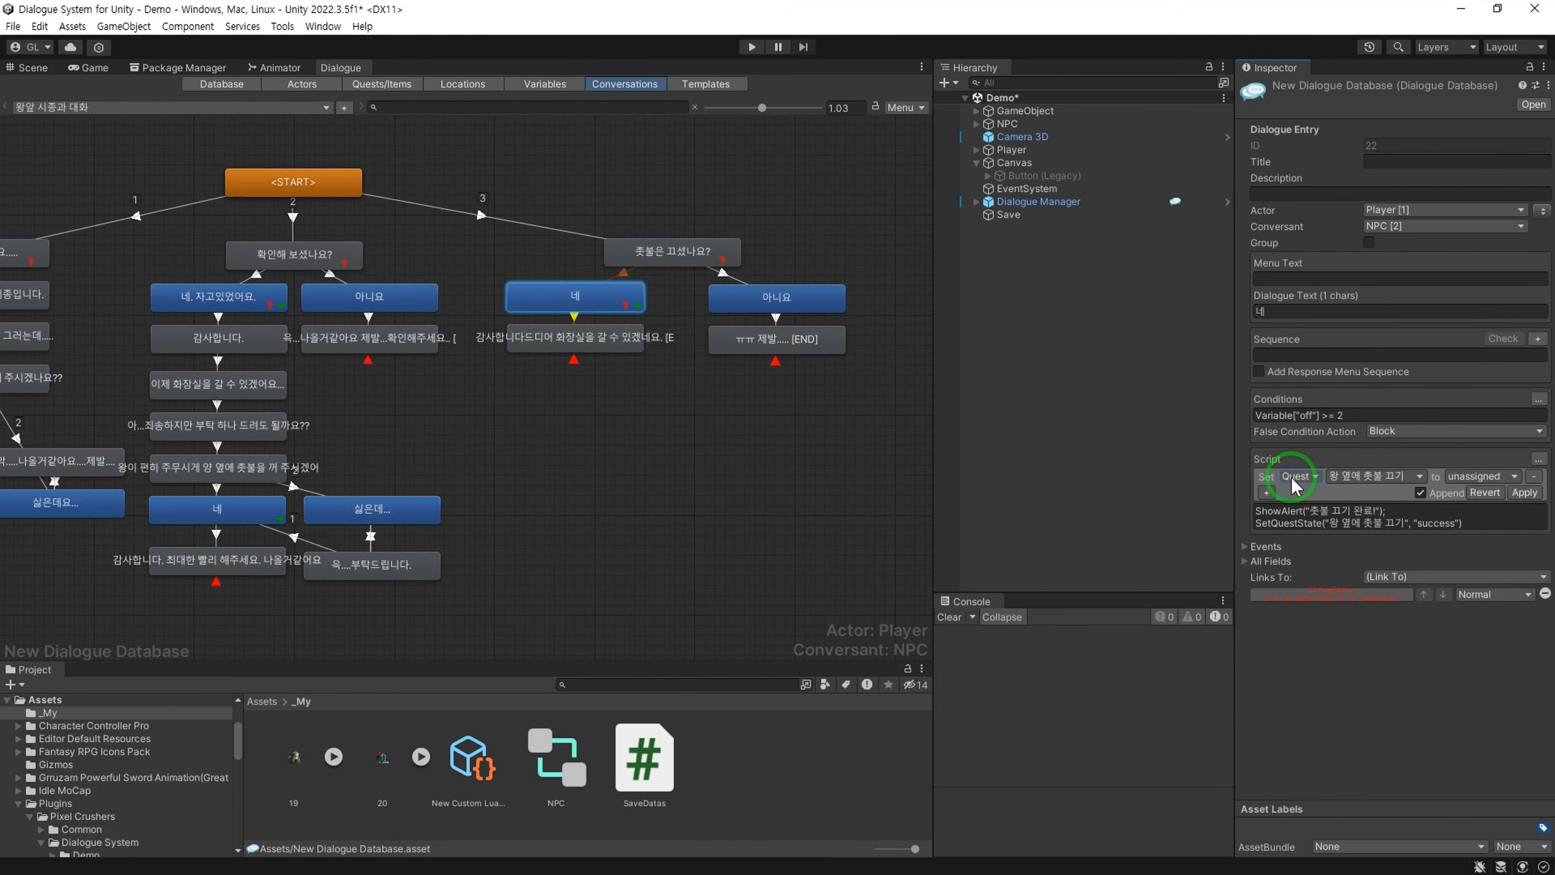
pyautogui.click(1300, 478)
pyautogui.click(1329, 638)
pyautogui.click(1524, 492)
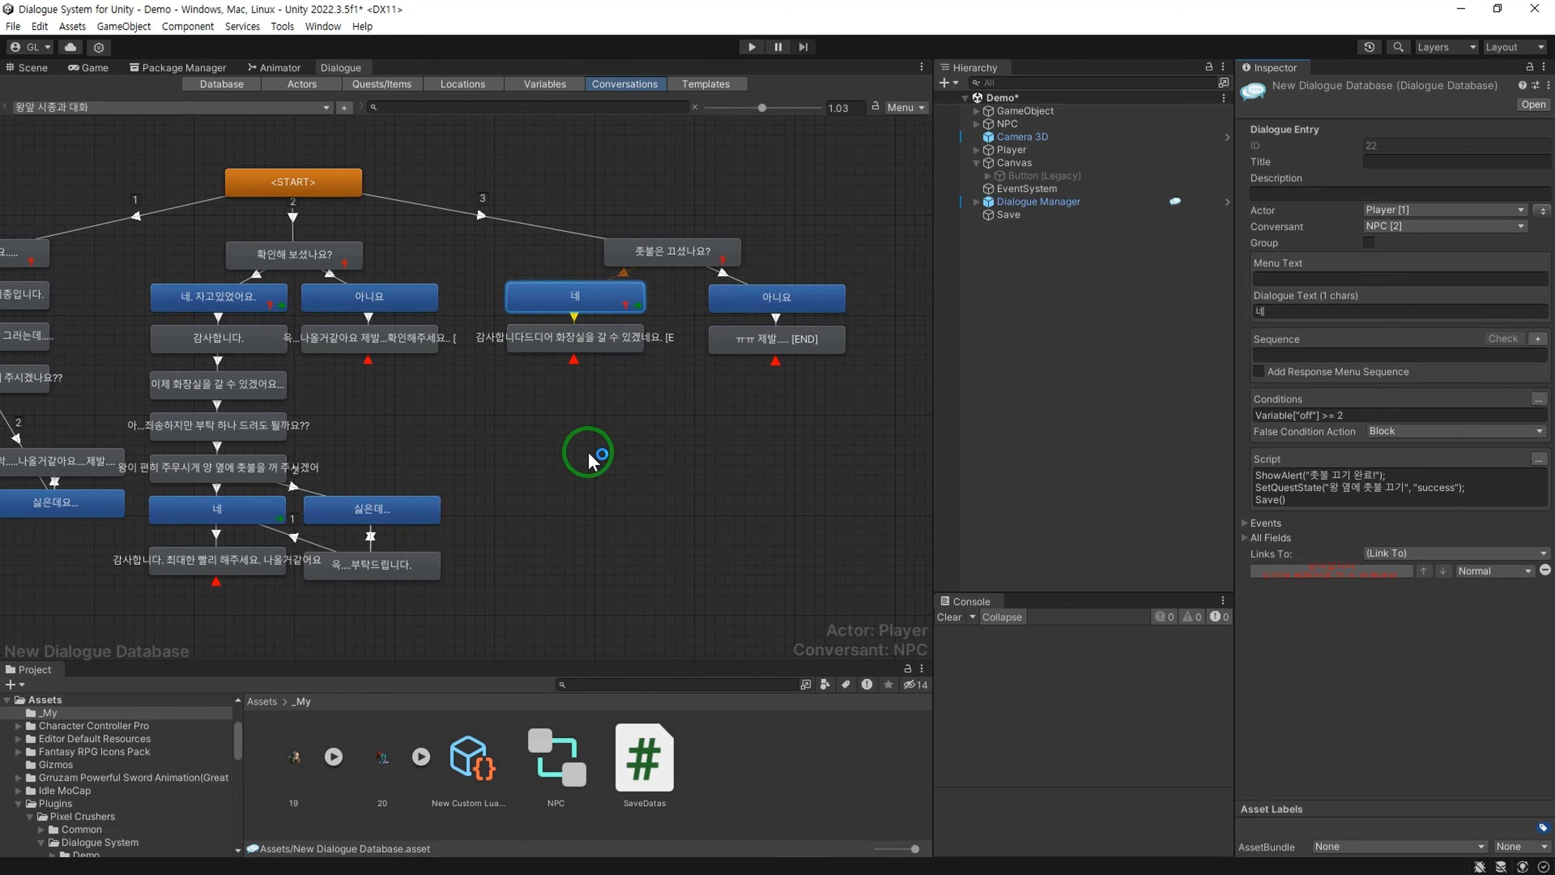
# Step: In the scene, append the custom Save() function to the Run Lua Code action of SM_Prop_Skeleton_Knight_Throne_01's Dialogue System Trigger
pyautogui.click(44, 70)
pyautogui.click(1288, 640)
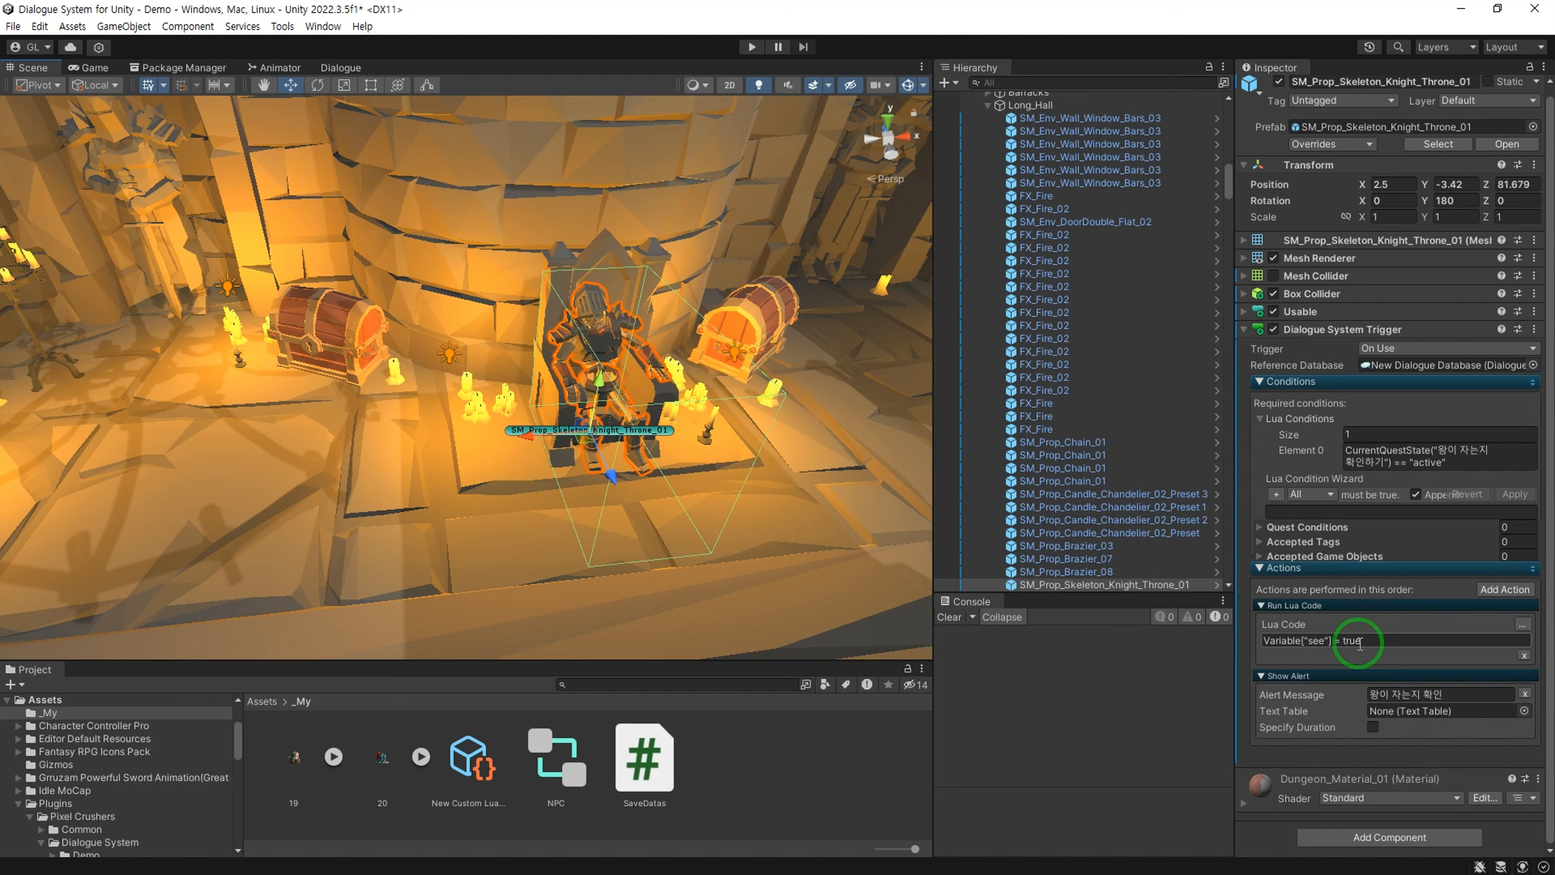
pyautogui.click(1523, 624)
pyautogui.click(1276, 643)
pyautogui.click(1311, 643)
pyautogui.click(1367, 803)
pyautogui.click(1514, 659)
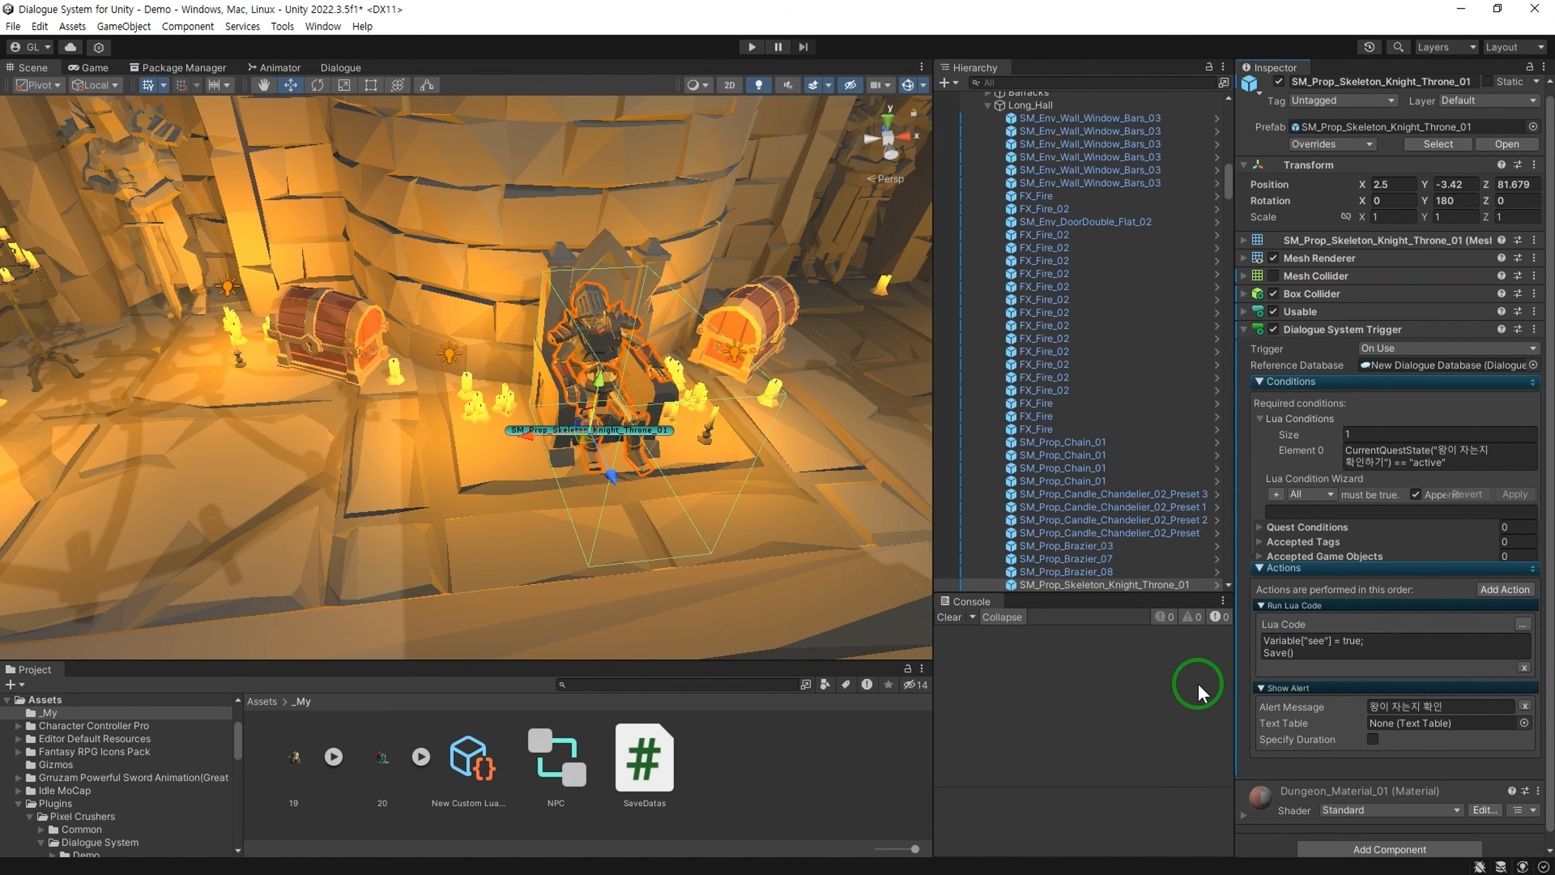
# Step: Append the custom Save() function to the Run Lua Code action of Point light 15's Dialogue System Trigger
pyautogui.click(734, 351)
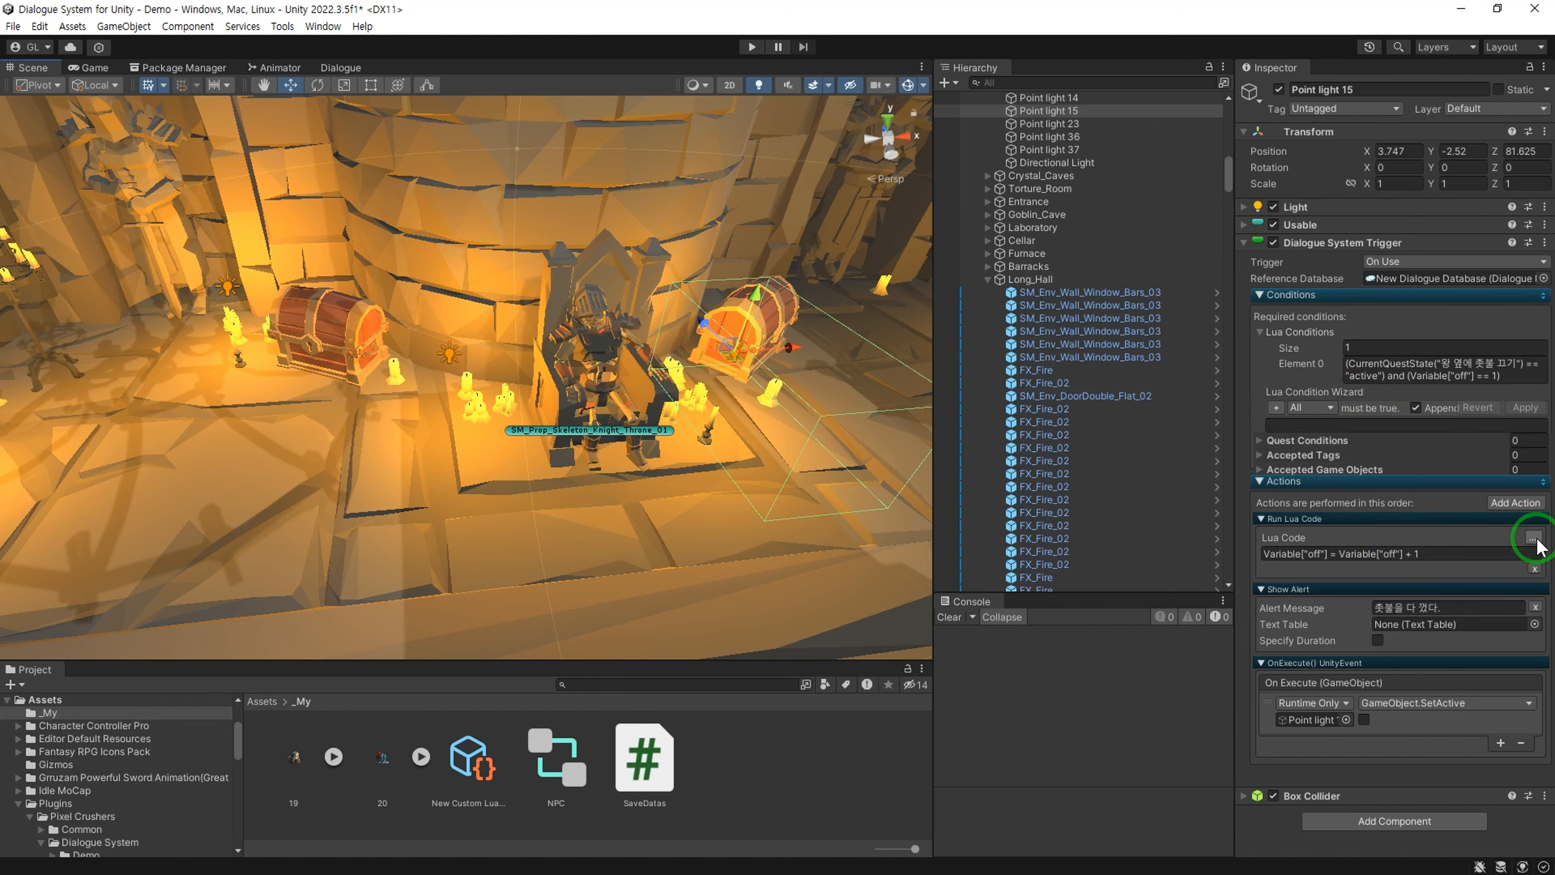
pyautogui.click(1523, 538)
pyautogui.click(1276, 556)
pyautogui.click(1307, 556)
pyautogui.click(1356, 715)
pyautogui.click(1508, 571)
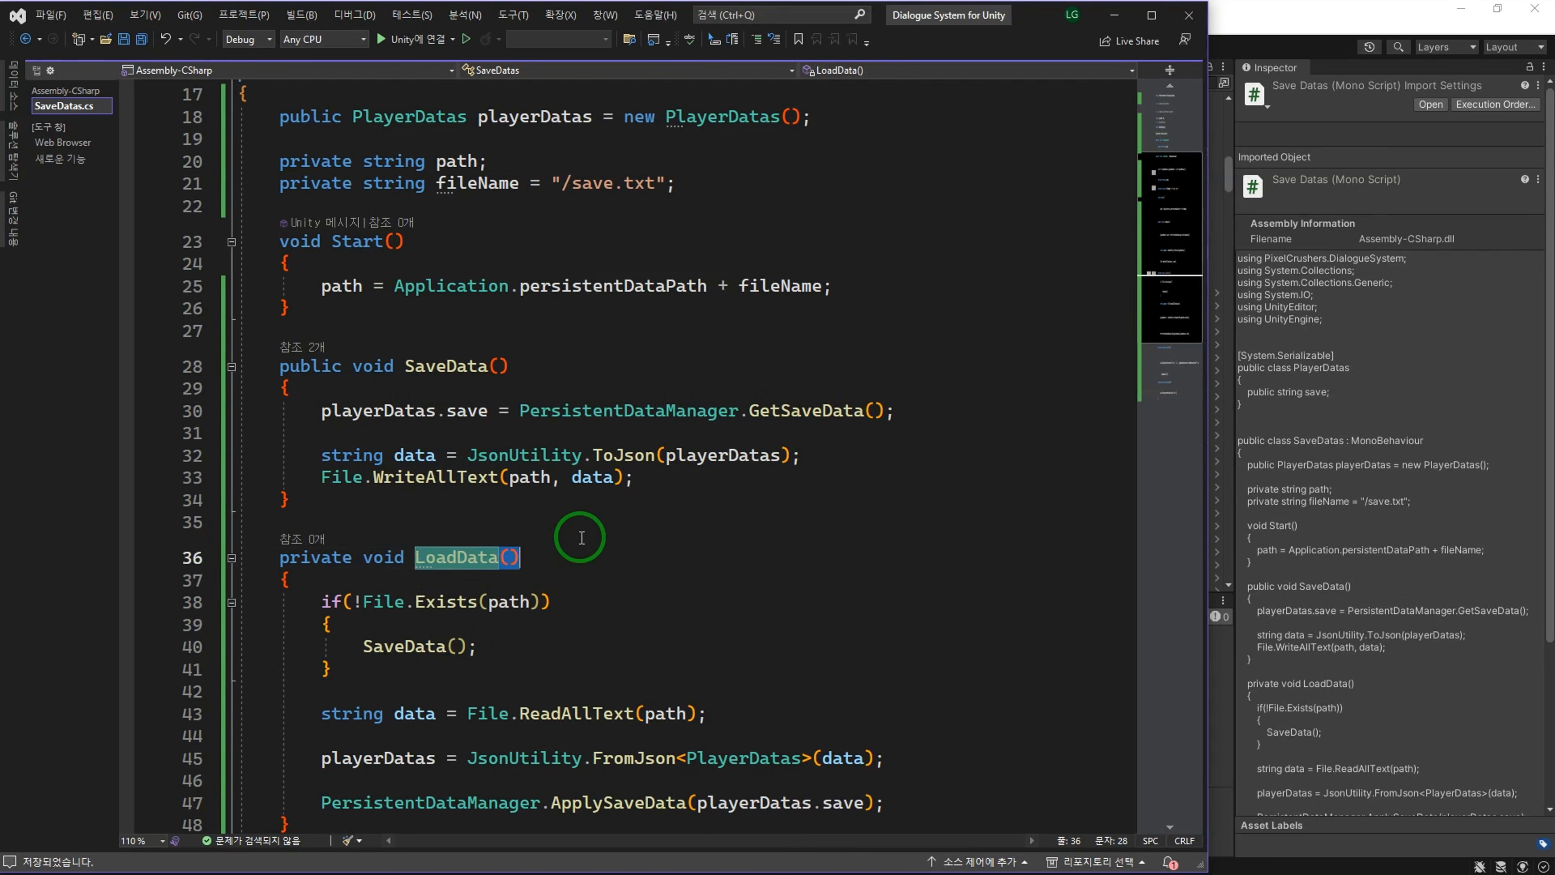
# Step: In the SaveDatas script in Visual Studio, call LoadData(); in Start() after the path assignment
pyautogui.click(849, 295)
pyautogui.press('Return')
pyautogui.write('LoadData();')
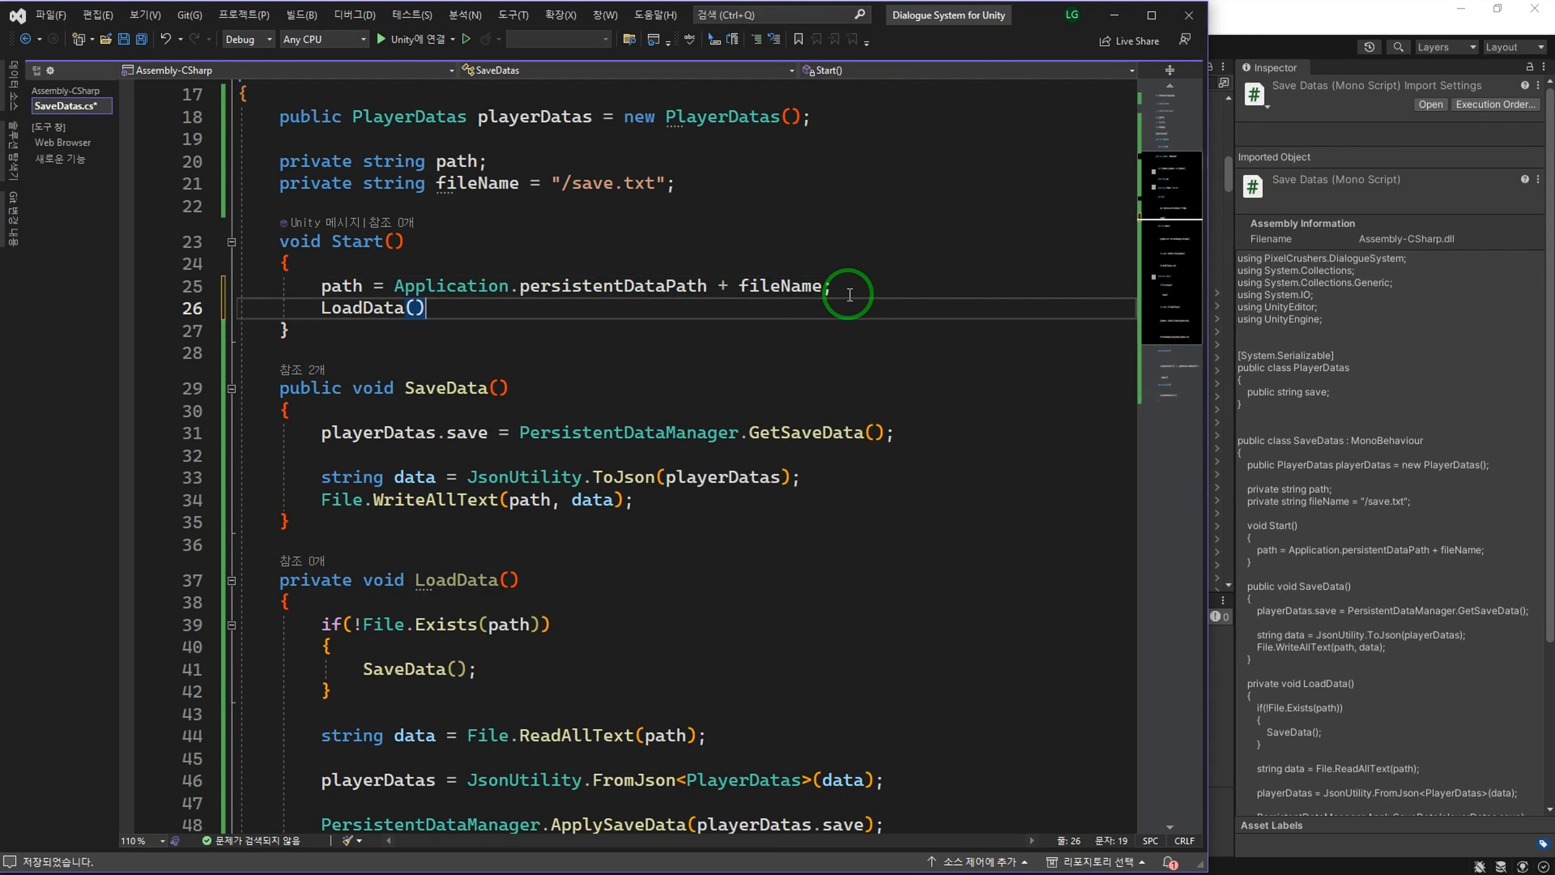
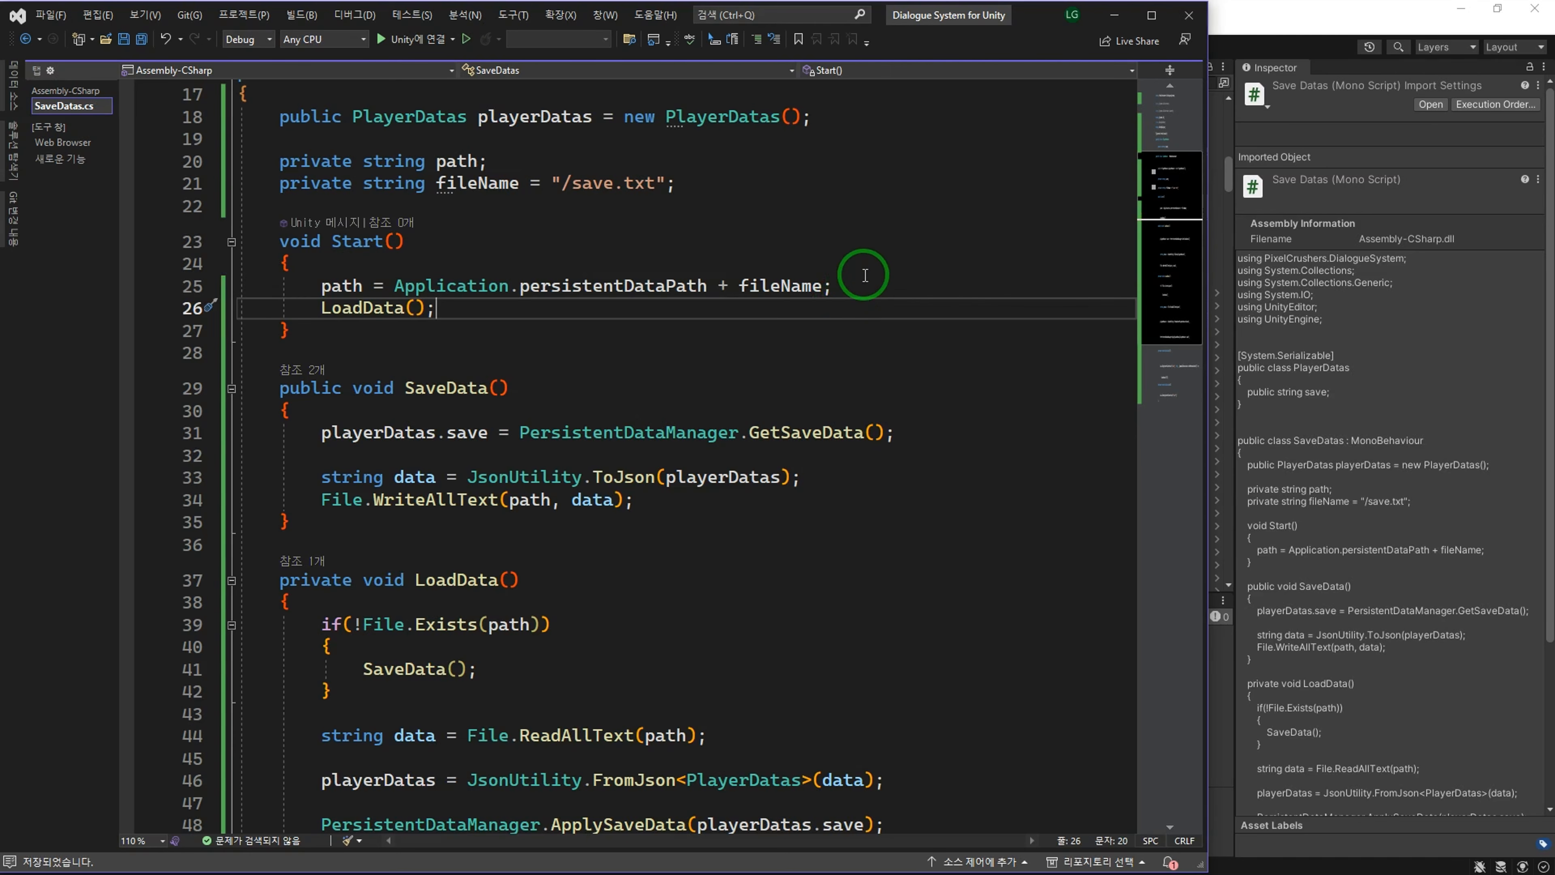
# Step: Back in Unity, create a C# script named OffObj in the _My folder
pyautogui.click(1264, 23)
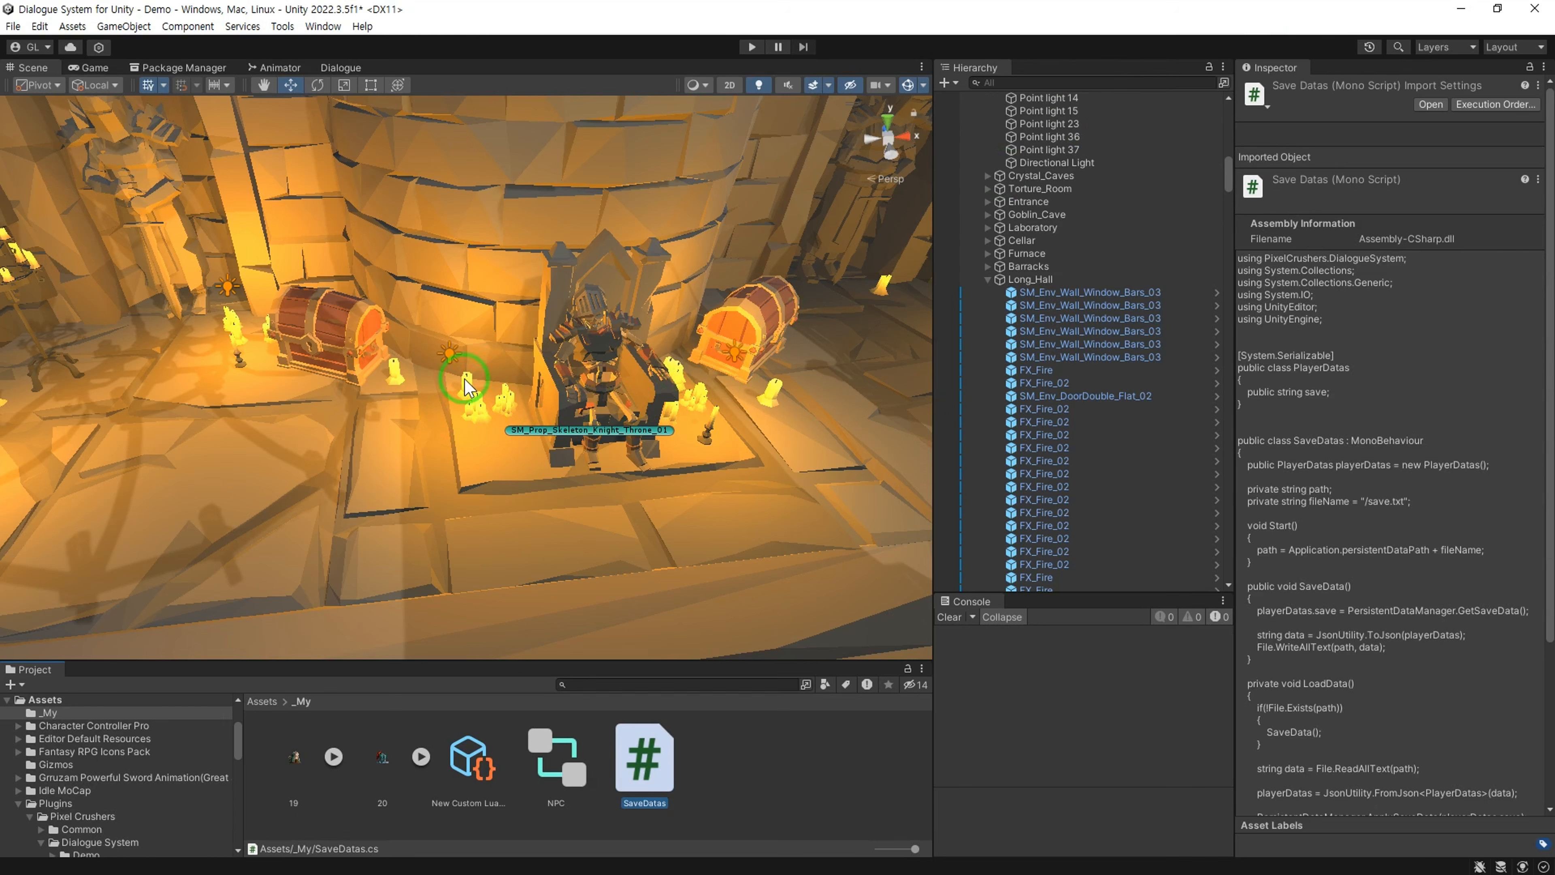
pyautogui.click(450, 353)
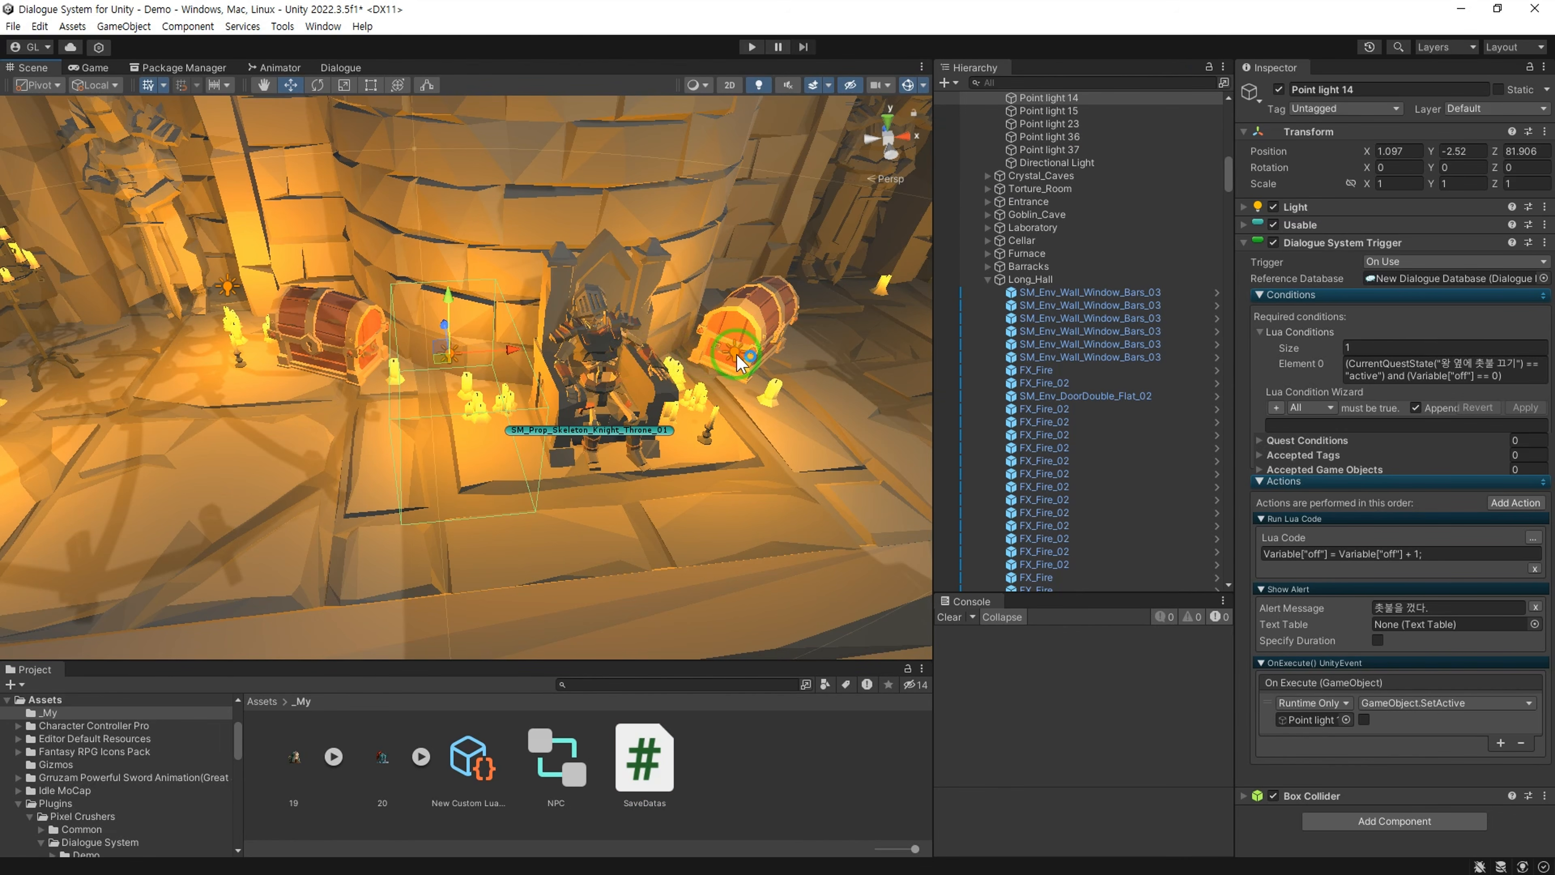
pyautogui.click(737, 361)
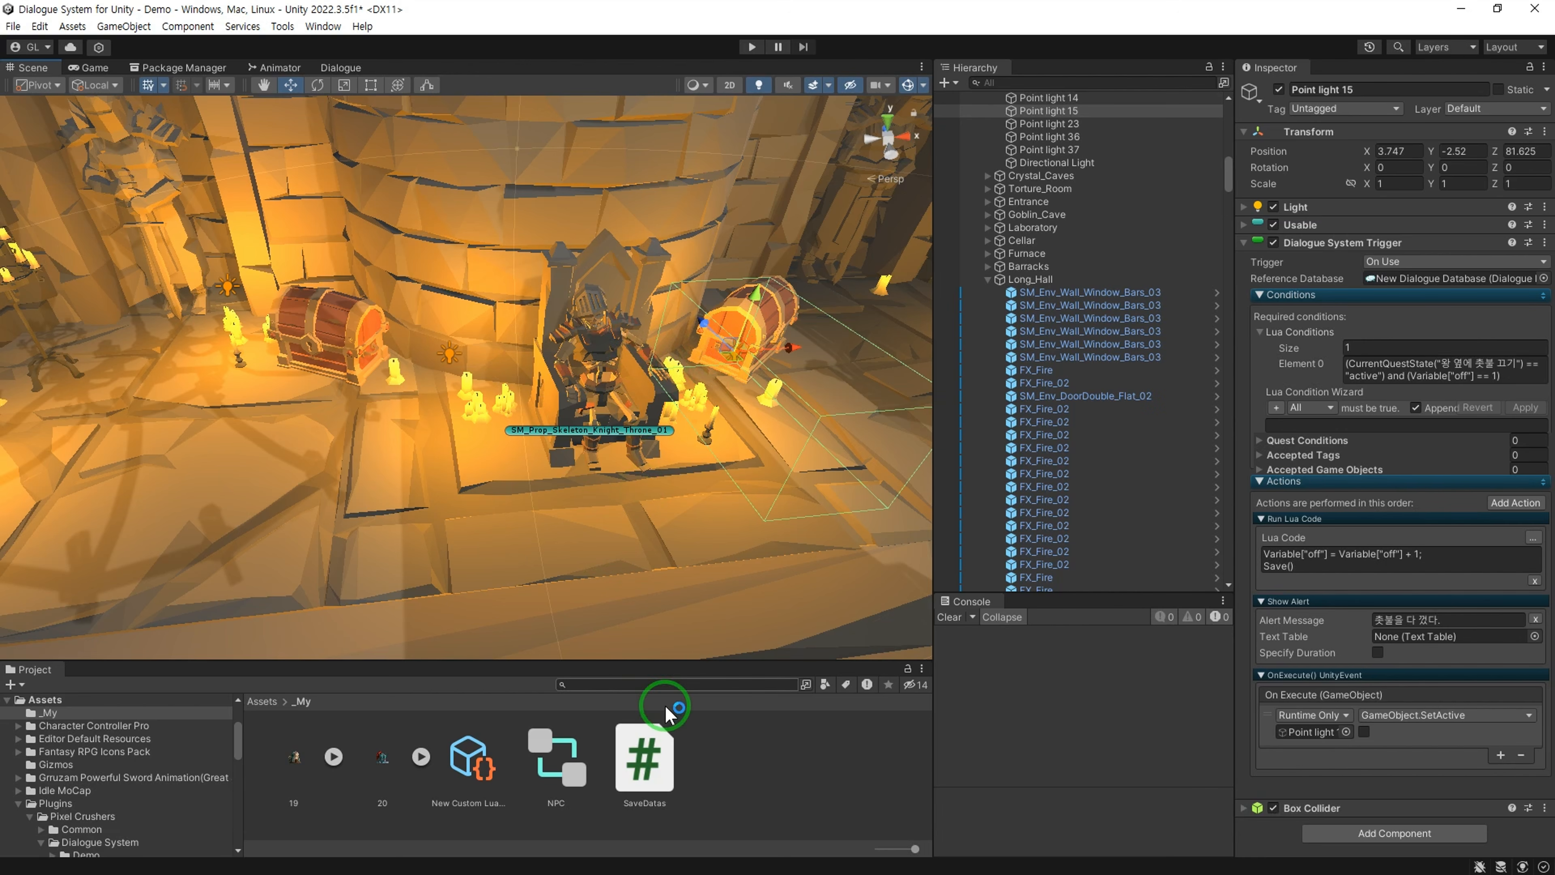
pyautogui.rightClick(733, 740)
pyautogui.moveTo(833, 313)
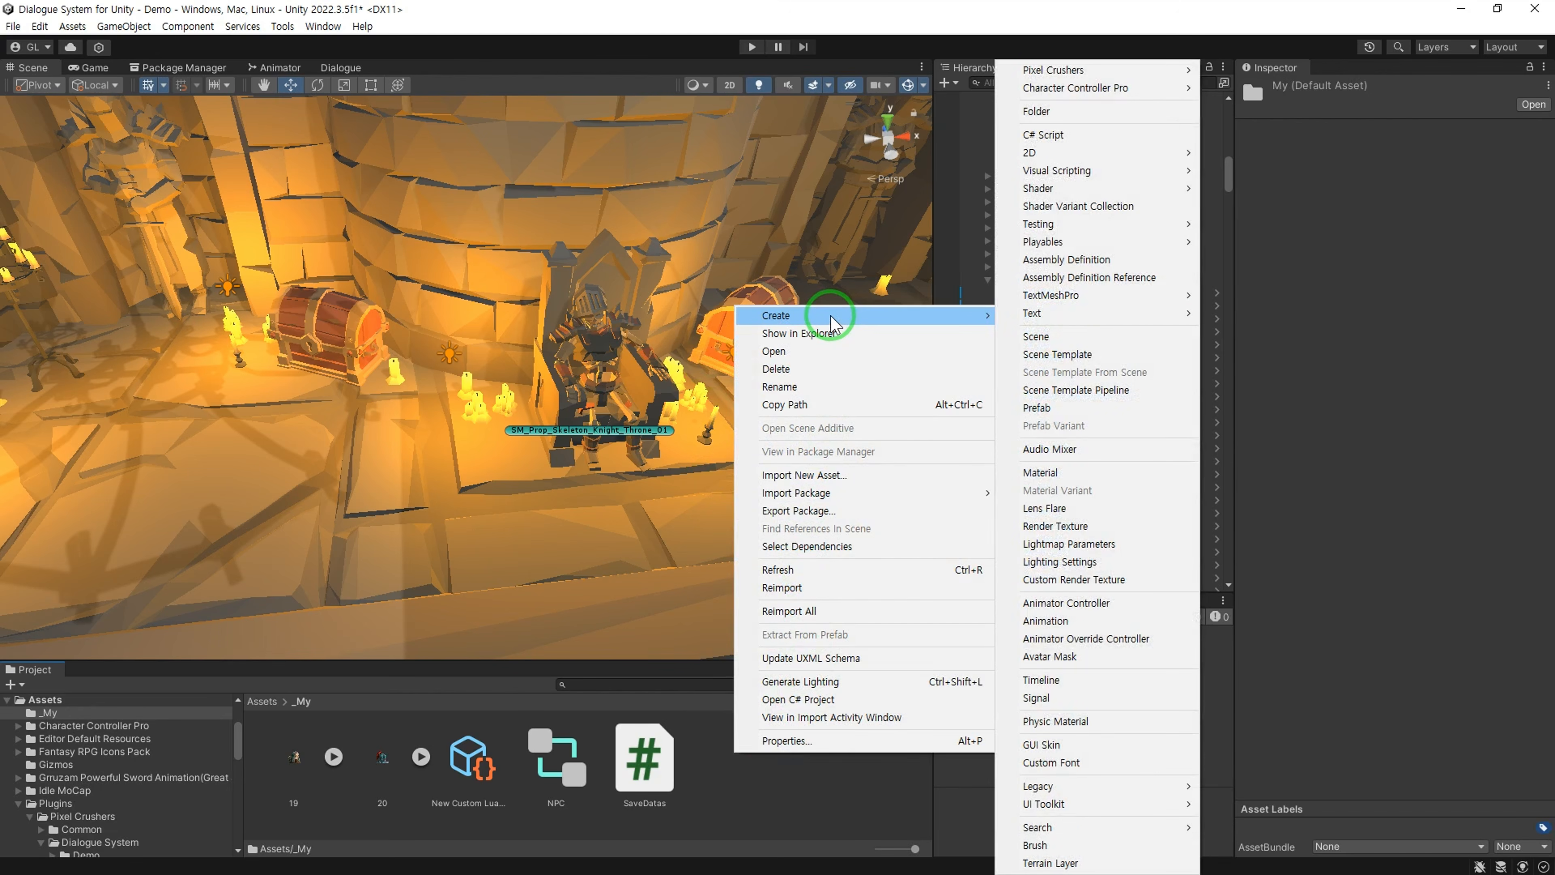
pyautogui.moveTo(1100, 315)
pyautogui.click(1096, 134)
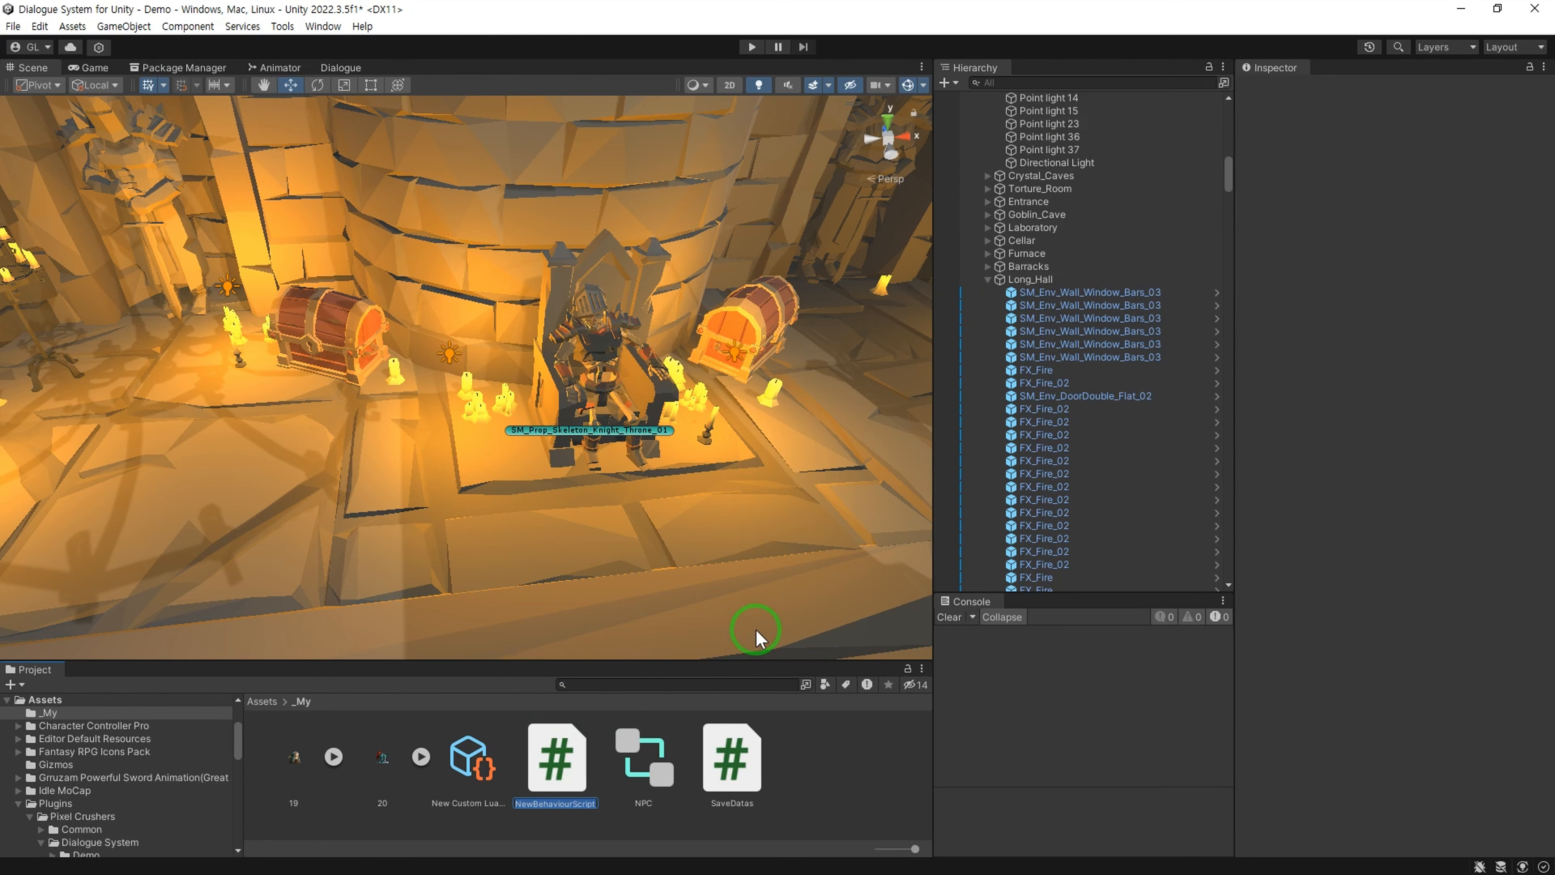
pyautogui.write('OffObj')
pyautogui.press('Return')
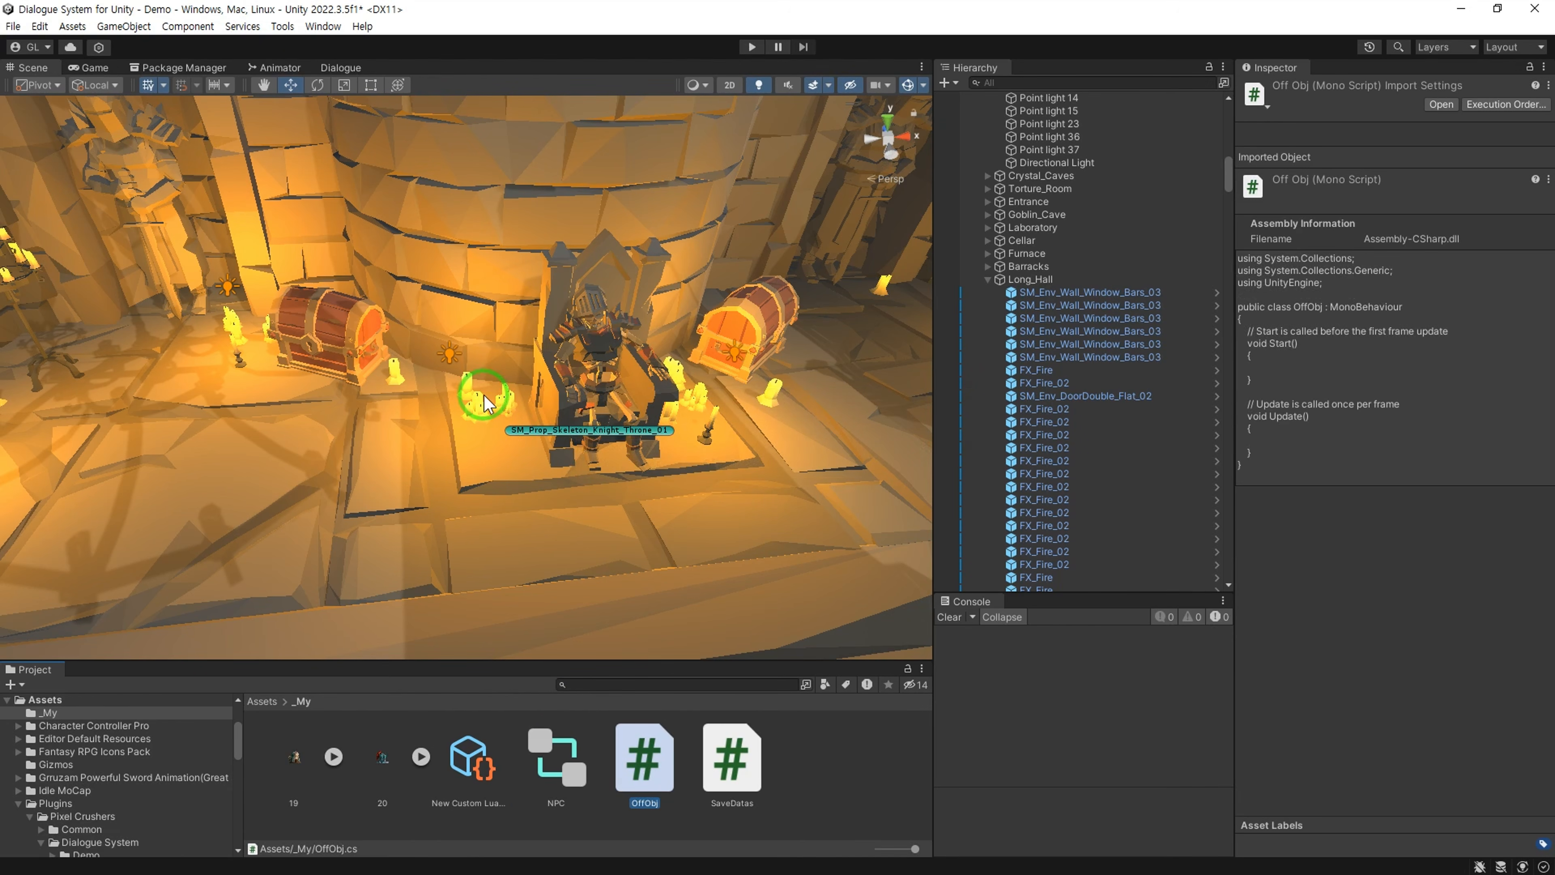
# Step: Attach the OffObj script to Point light 14 and Point light 15
pyautogui.click(449, 354)
pyautogui.click(1258, 245)
pyautogui.moveTo(644, 760); pyautogui.dragTo(1364, 555)
pyautogui.click(704, 360)
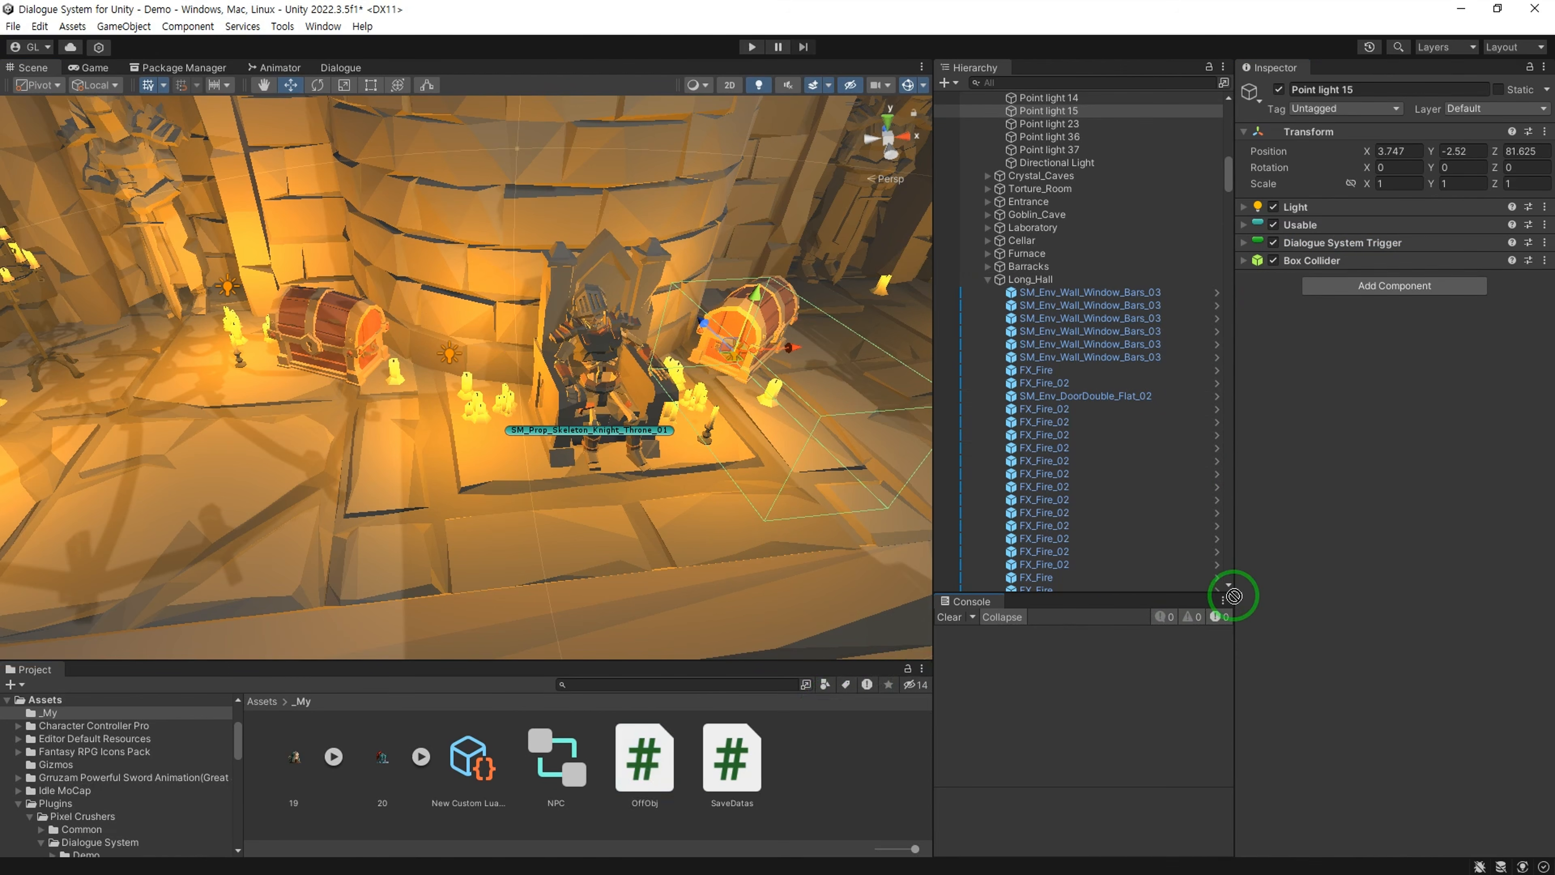
pyautogui.moveTo(1232, 597); pyautogui.dragTo(1286, 588)
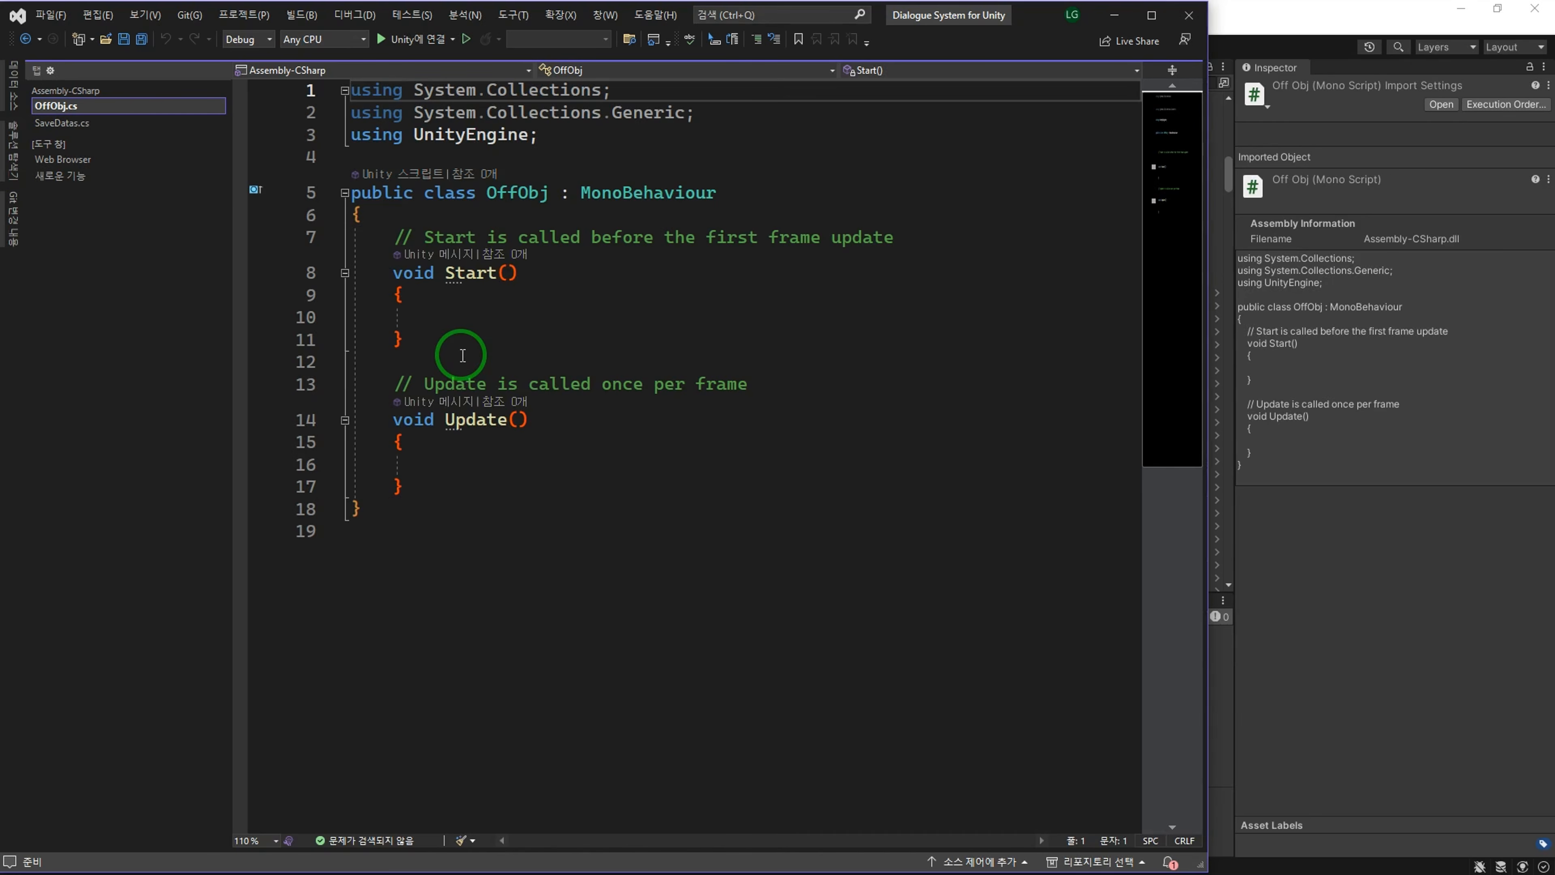
# Step: In the OffObj script in Visual Studio, declare the fields string check; and int offCnt = 0; at the top of the class
pyautogui.click(527, 214)
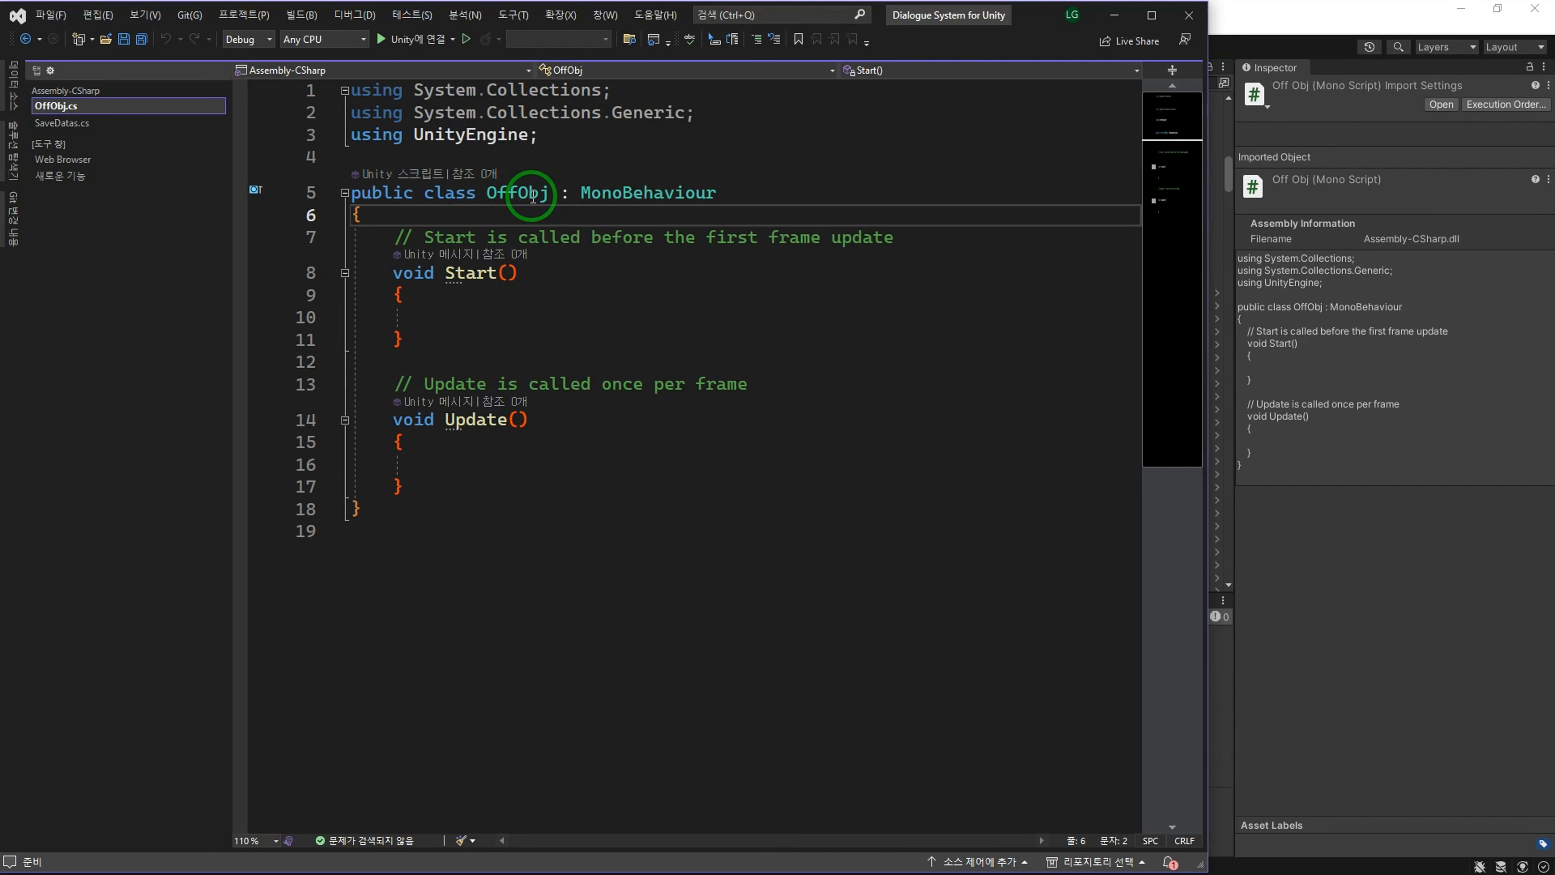
pyautogui.press('Return')
pyautogui.press('Return')
pyautogui.press('Up')
pyautogui.write('string')
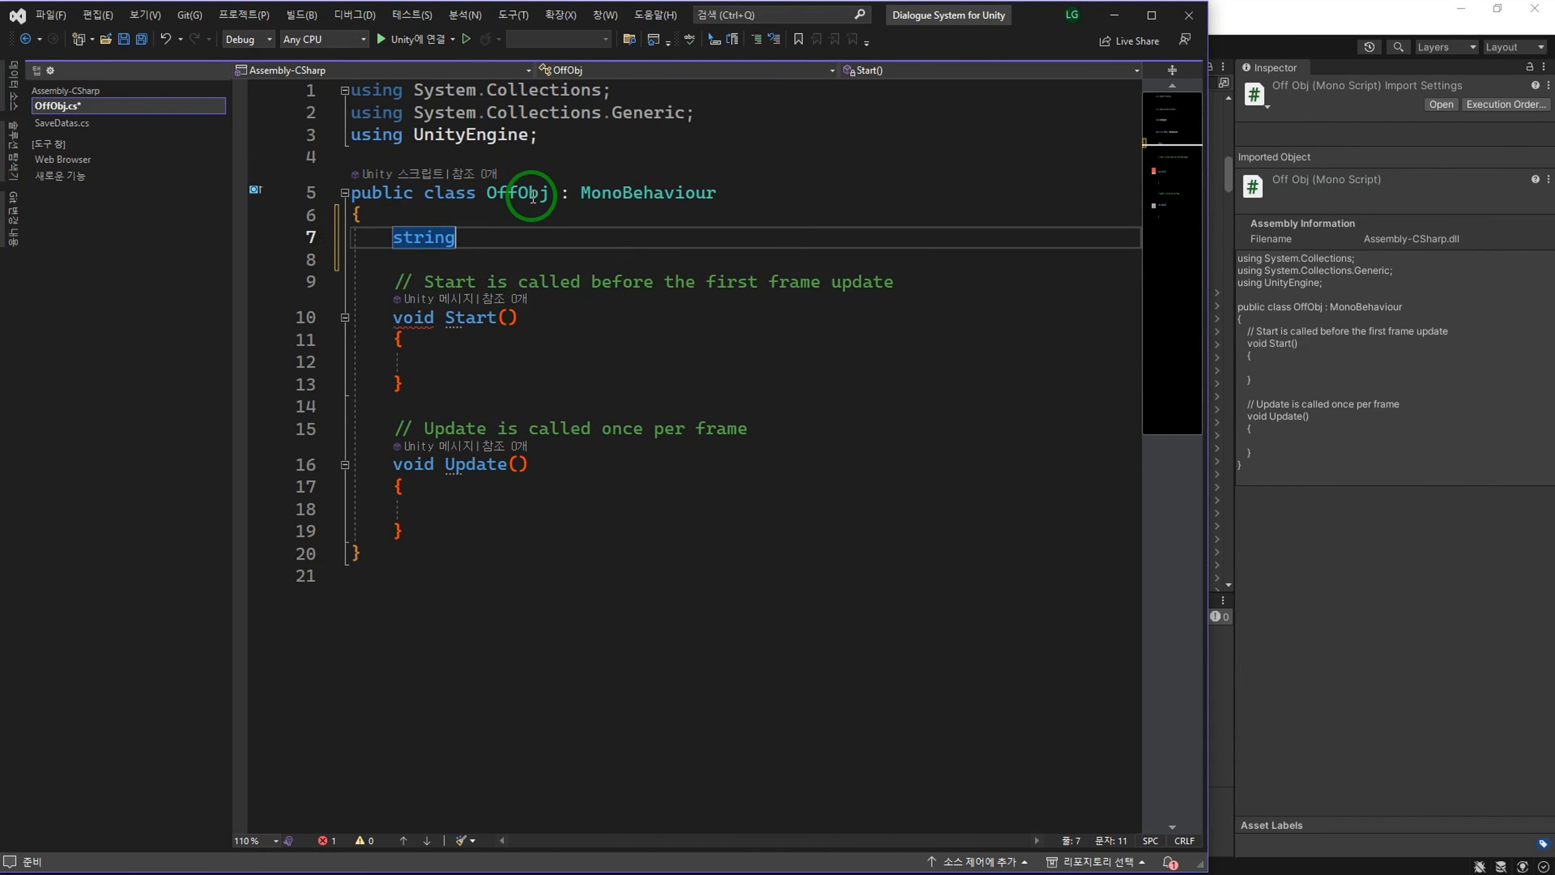
pyautogui.write(' check;')
pyautogui.press('Return')
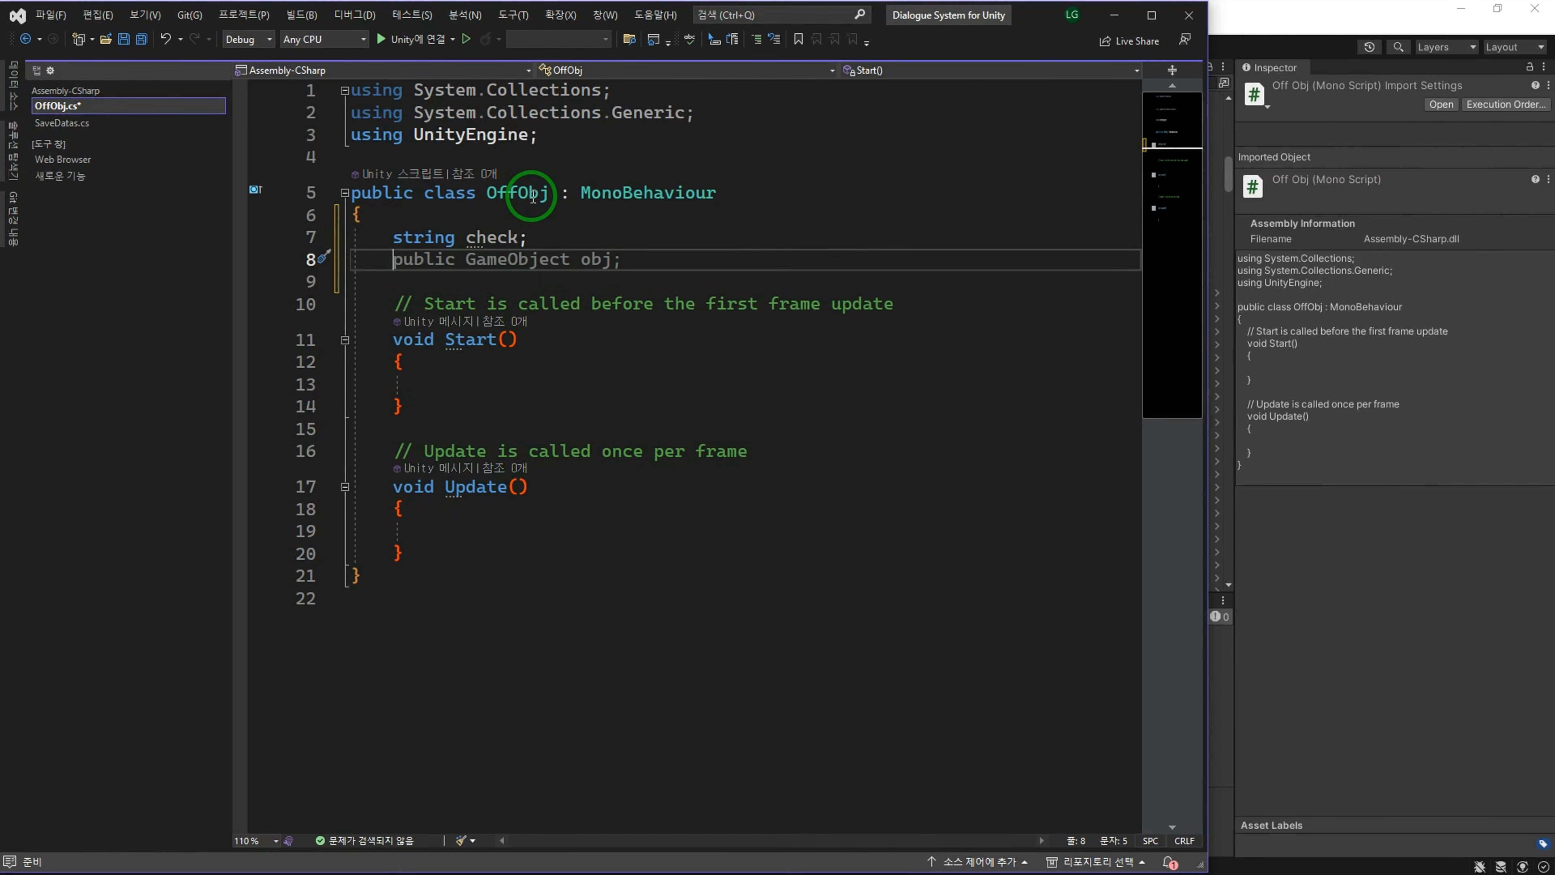
pyautogui.write('int offCnt = 0;')
pyautogui.press('Down')
pyautogui.press('Down')
pyautogui.press('Down')
pyautogui.press('Down')
pyautogui.press('Down')
pyautogui.press('Down')
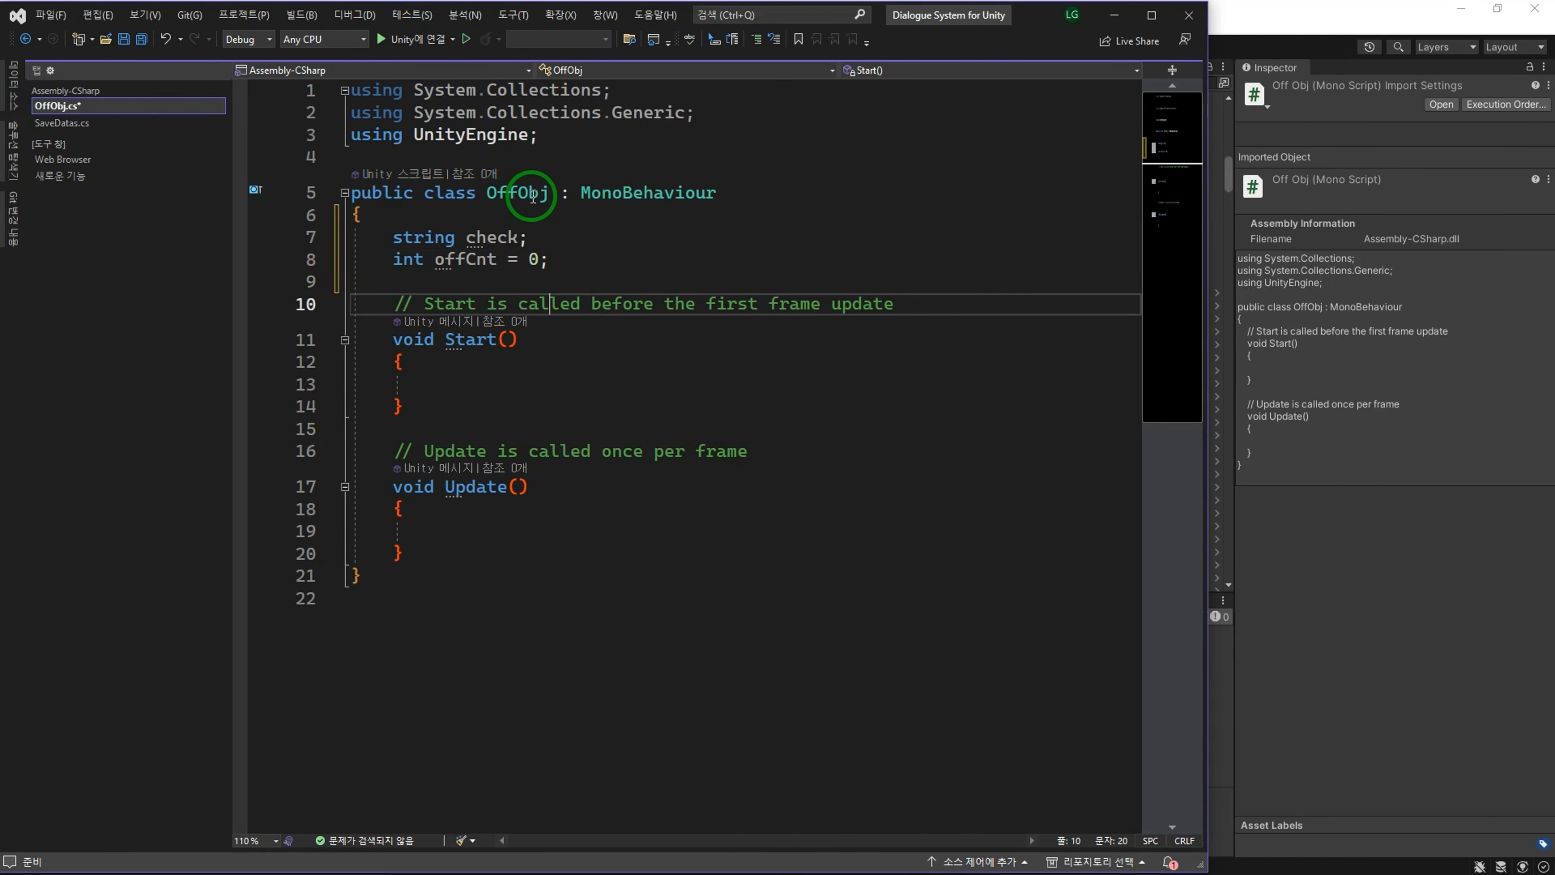
# Step: Delete the Start() method and its comment from the OffObj class
pyautogui.hotkey('shift', 'Up')
pyautogui.hotkey('shift', 'Up')
pyautogui.hotkey('shift', 'Up')
pyautogui.hotkey('shift', 'Up')
pyautogui.hotkey('shift', 'Up')
pyautogui.hotkey('shift', 'Down')
pyautogui.hotkey('shift', 'Home')
pyautogui.press('BackSpace')
pyautogui.press('Delete')
# Step: Inside Update(), assign a DialogueLua.GetQuestField() call to check, completing DialogueLua so its PixelCrushers.DialogueSystem namespace is imported
pyautogui.press('Down')
pyautogui.press('Down')
pyautogui.press('Down')
pyautogui.press('Down')
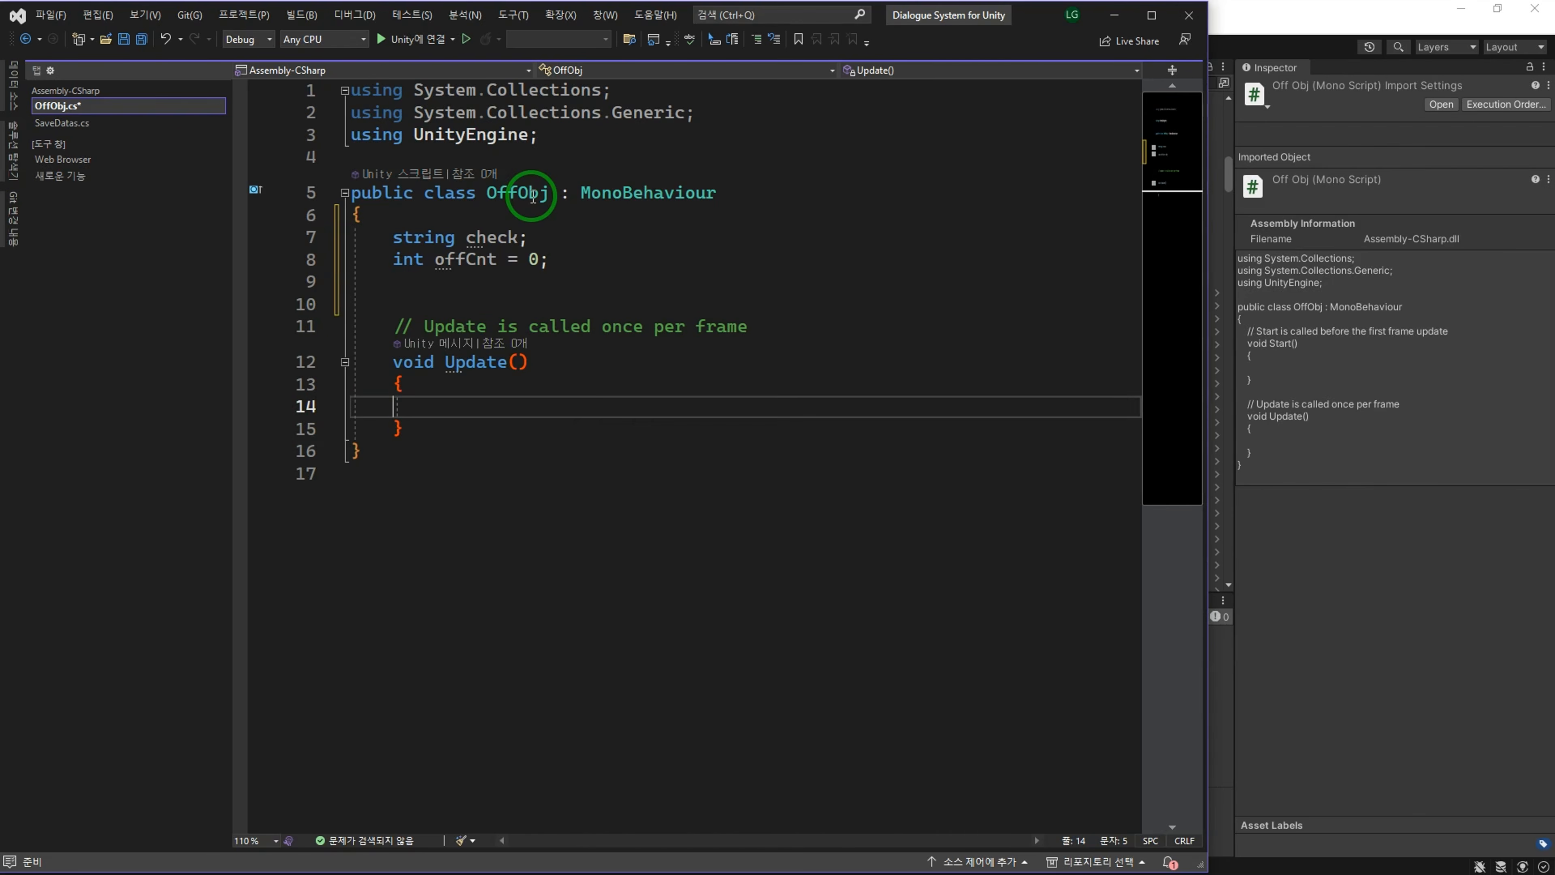
pyautogui.write('check')
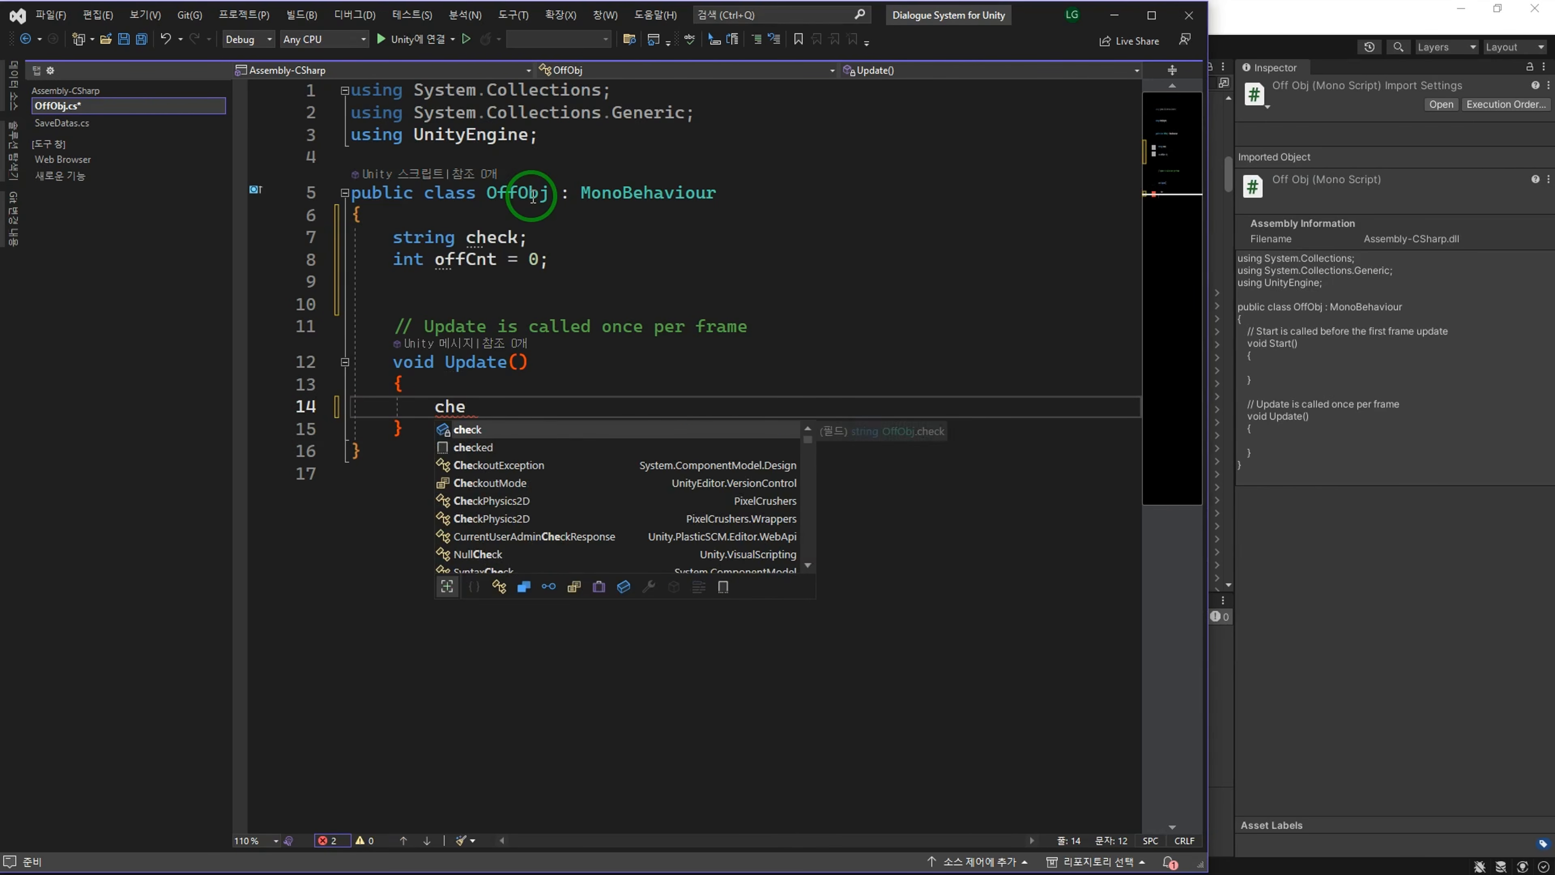
pyautogui.press('Escape')
pyautogui.write('= Dialoguelu')
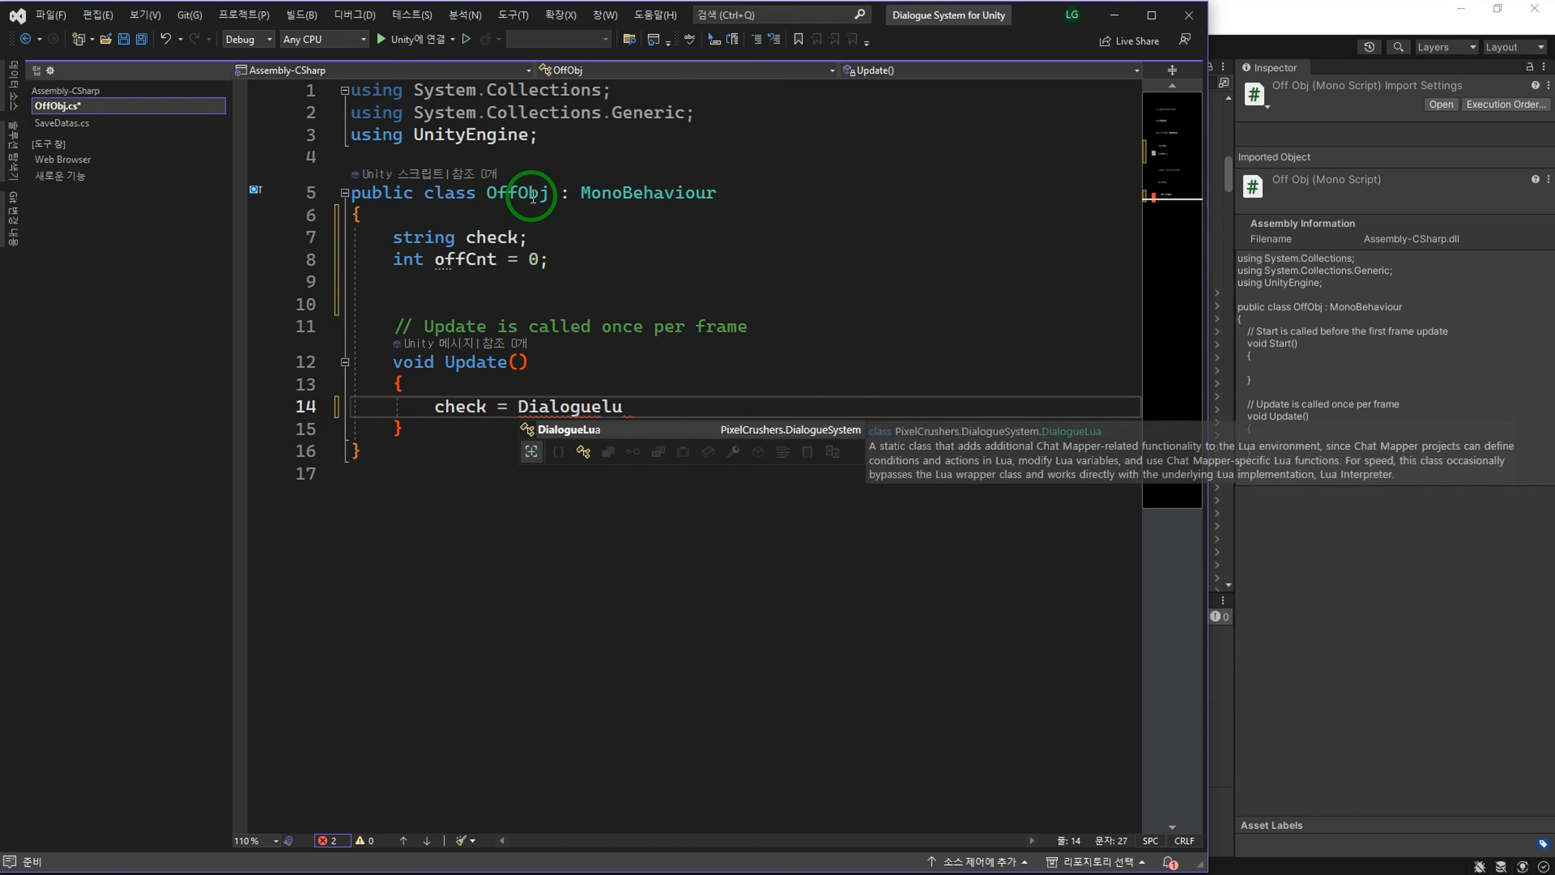
pyautogui.press('Tab')
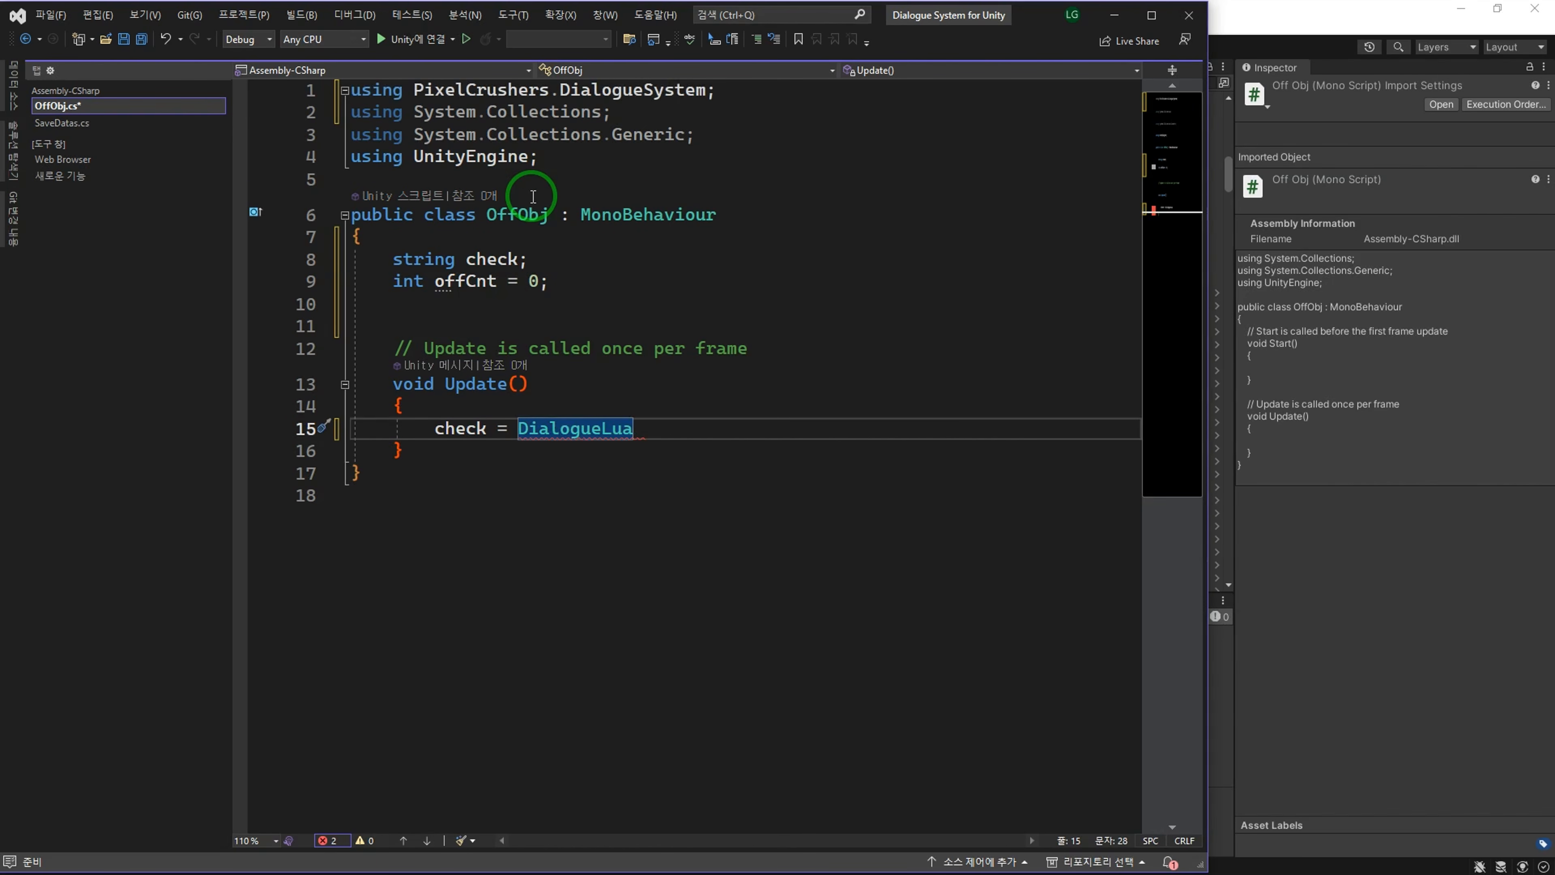
pyautogui.write('.GetQ')
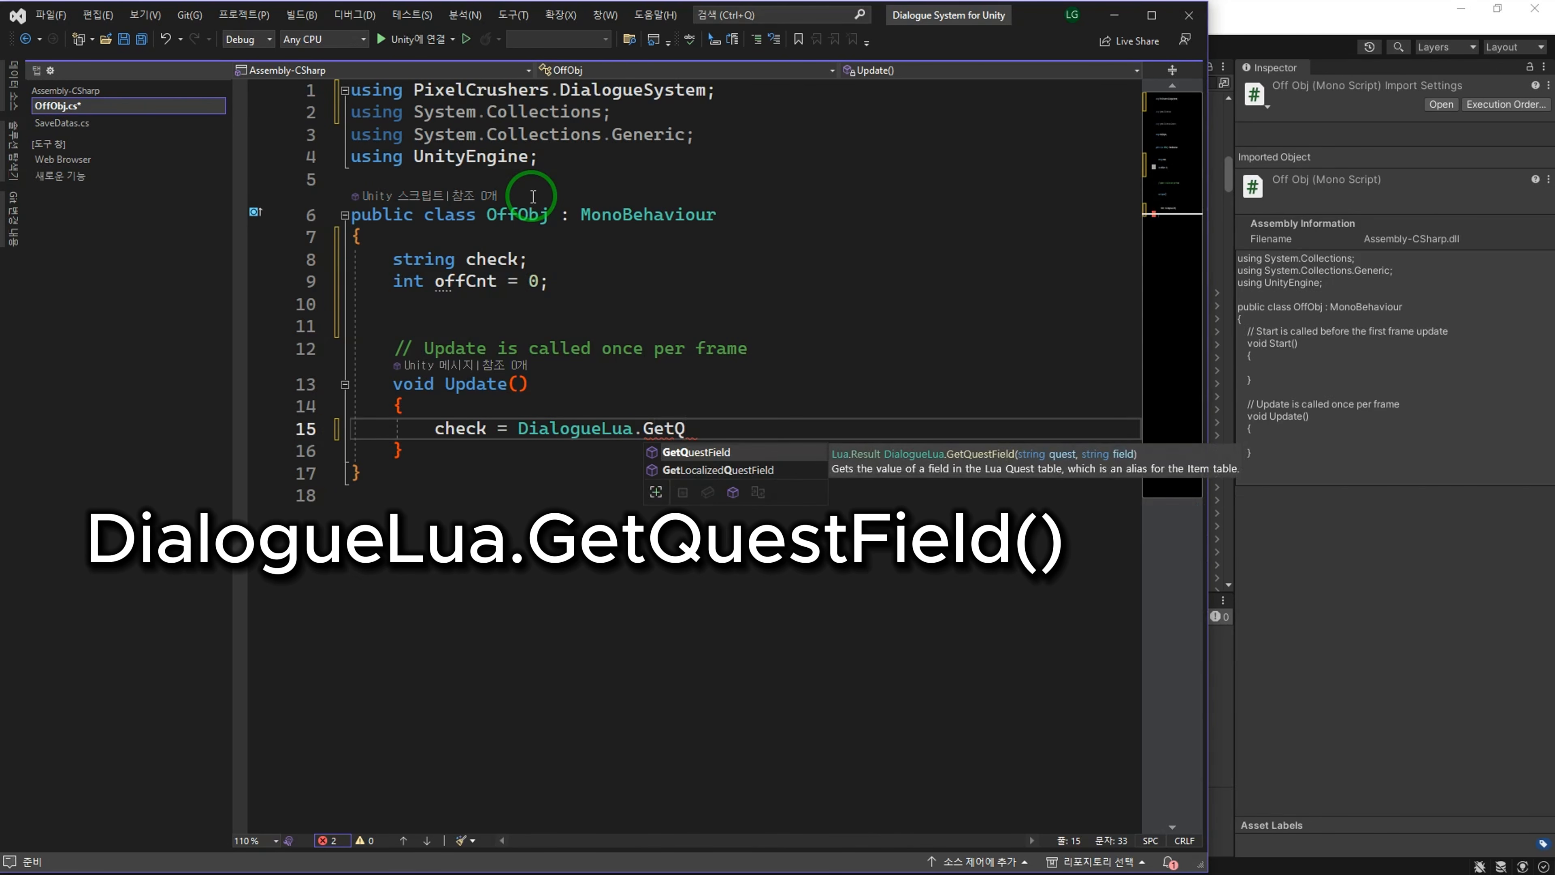
pyautogui.press('Tab')
pyautogui.write('()')
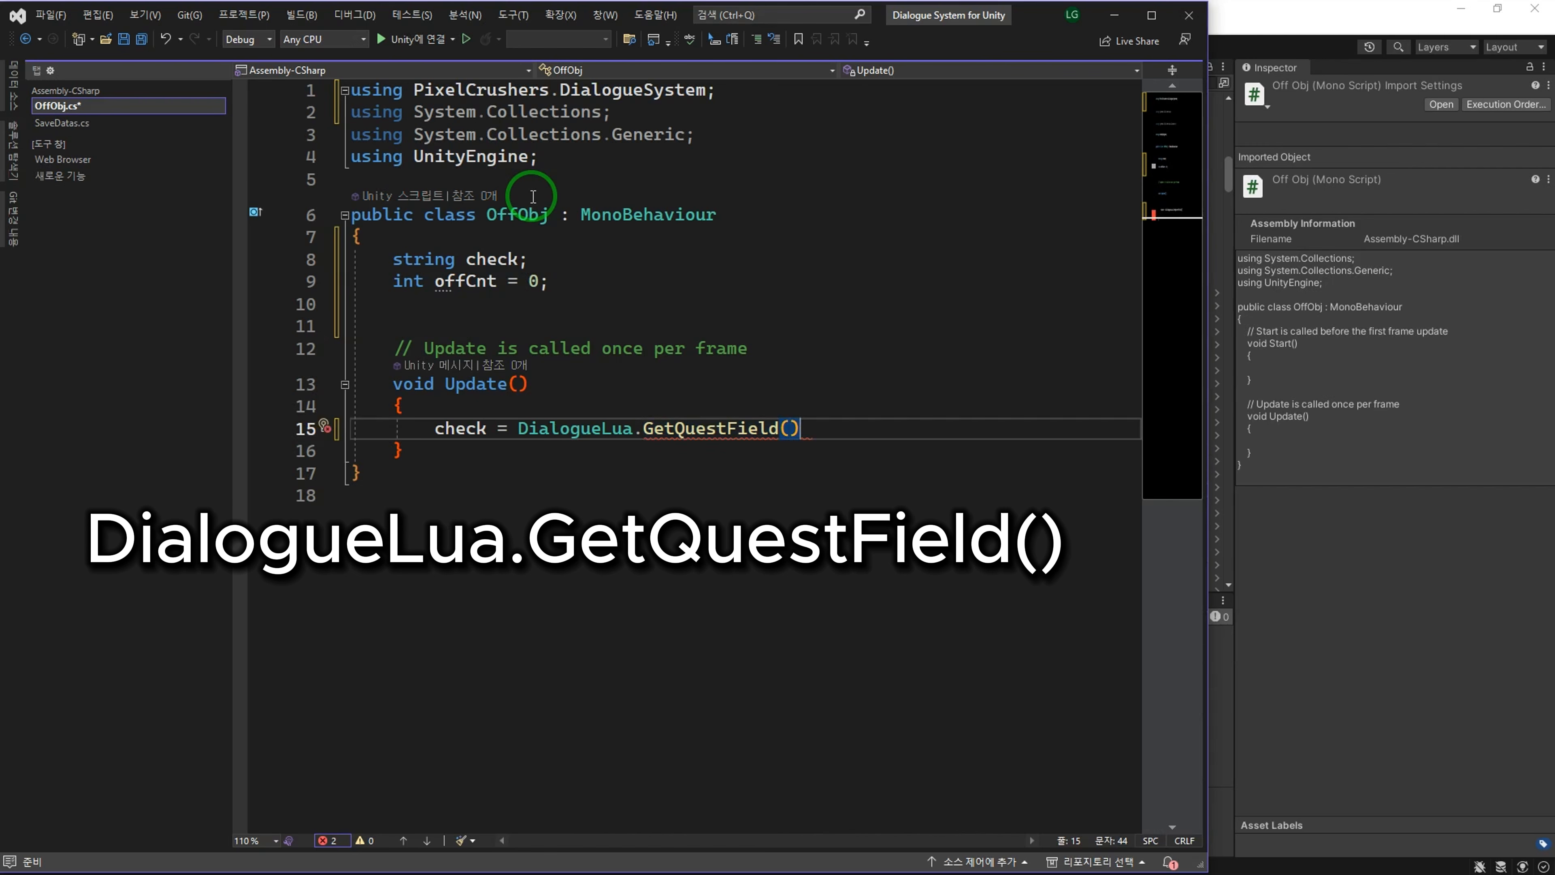
# Step: Pass "왕 옆에 촛불 끄기" and "State" to GetQuestField, end the statement with .AsString;, and widen the code area
pyautogui.write('"')
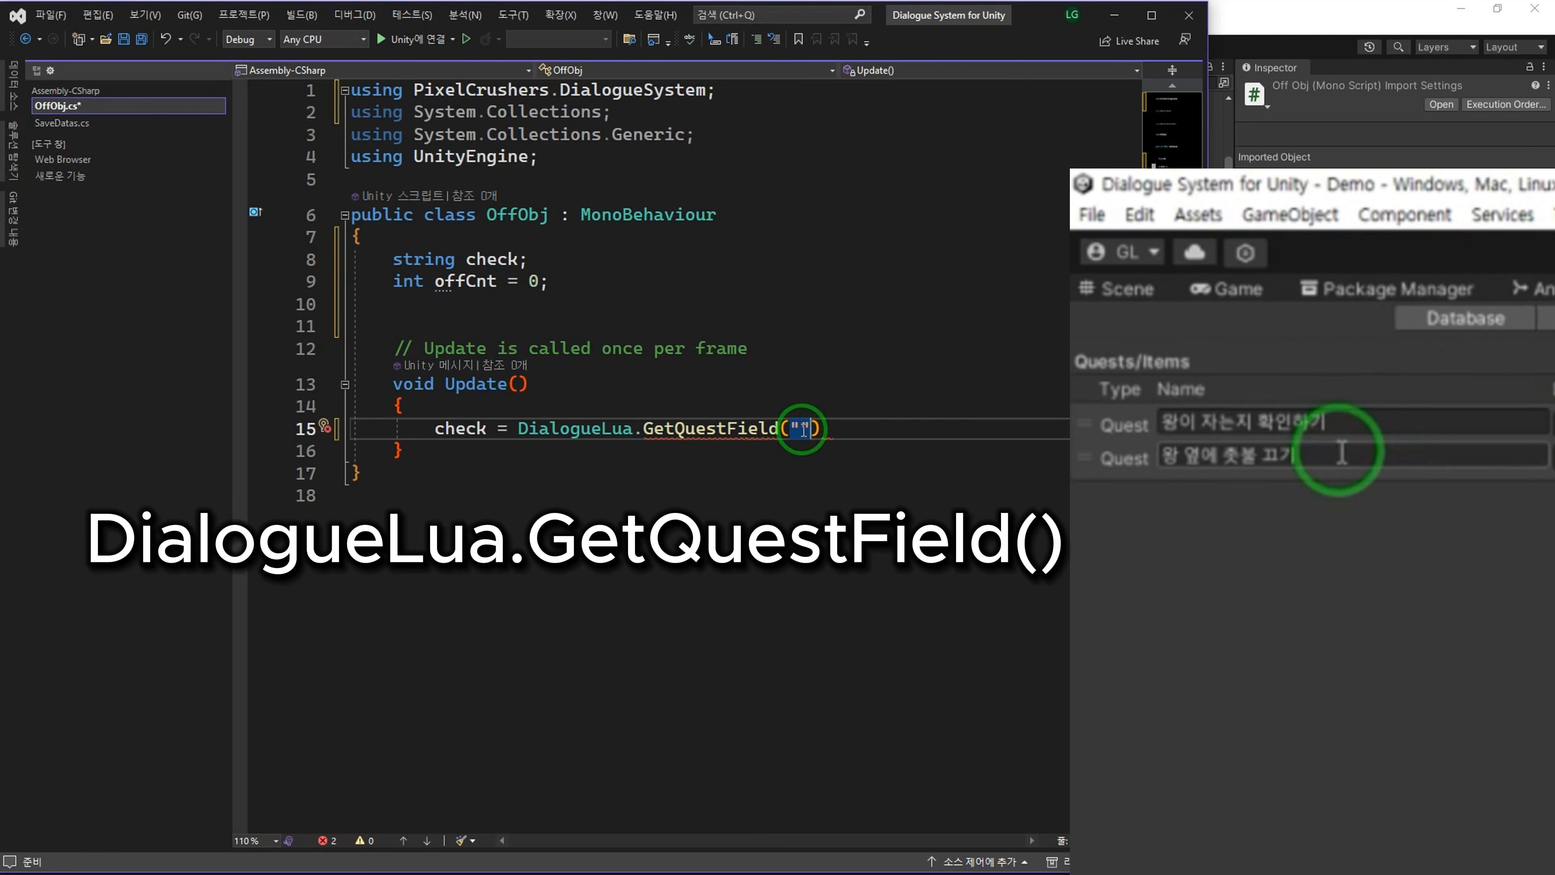
pyautogui.write('왕 옆에 촛불 끄기')
pyautogui.write(',')
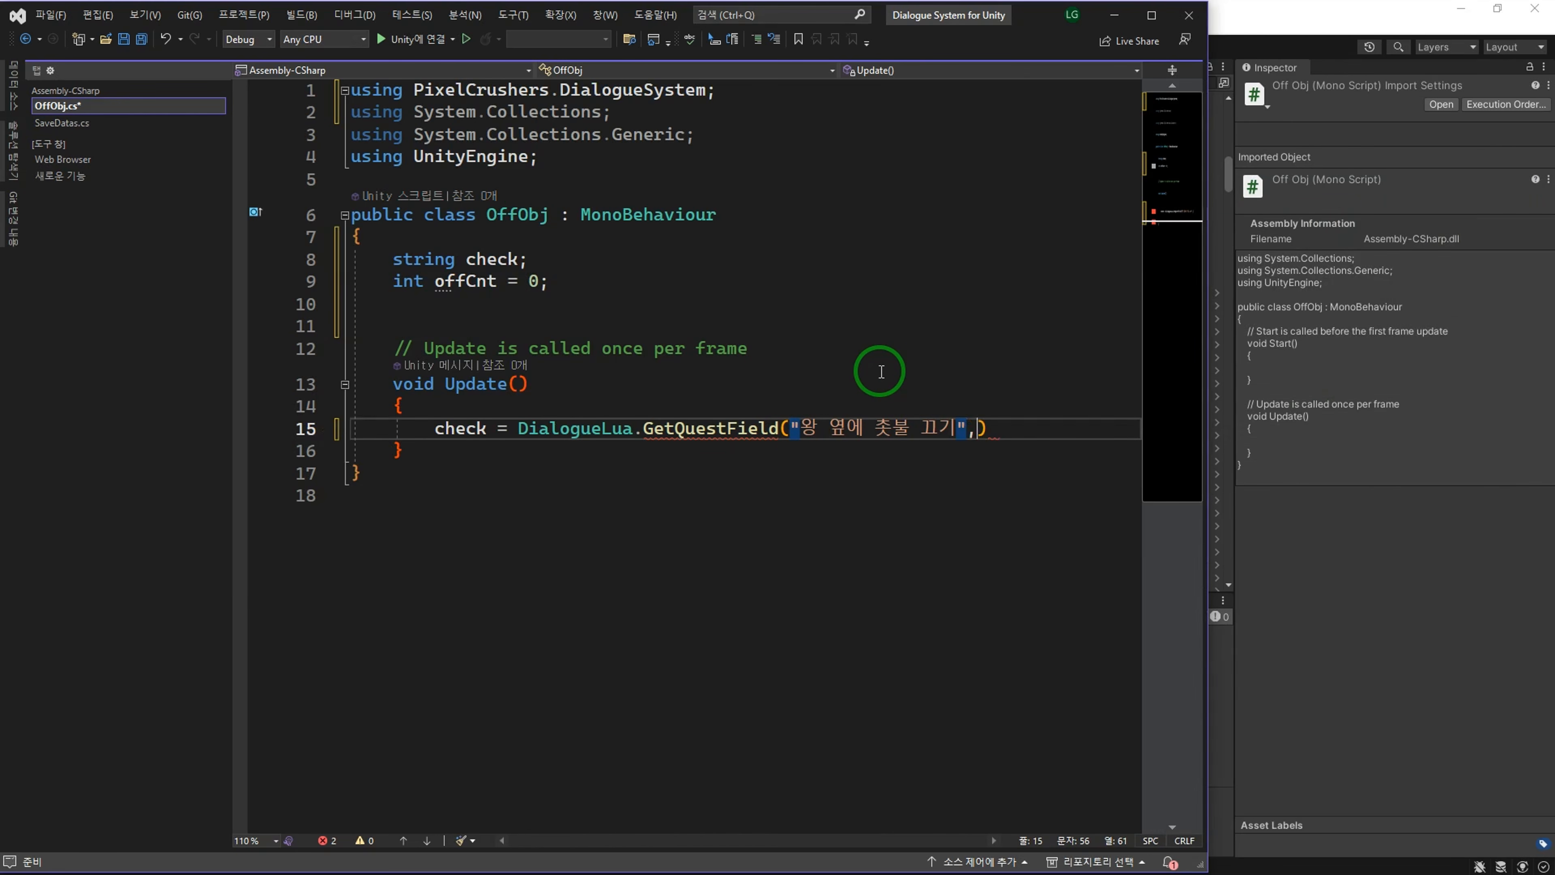
pyautogui.write('"')
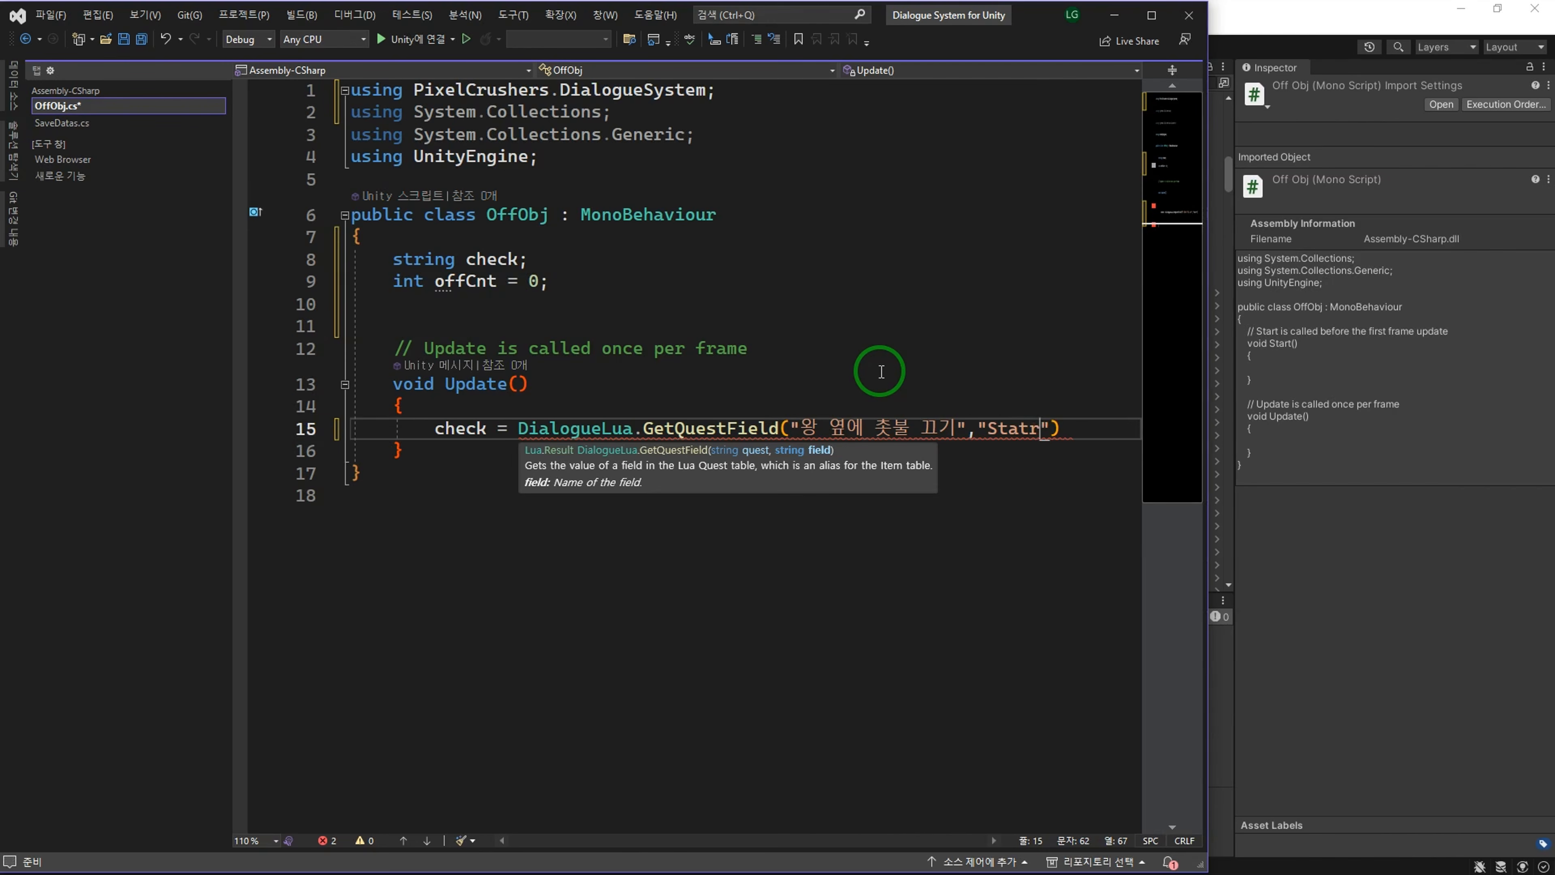
pyautogui.write('State")')
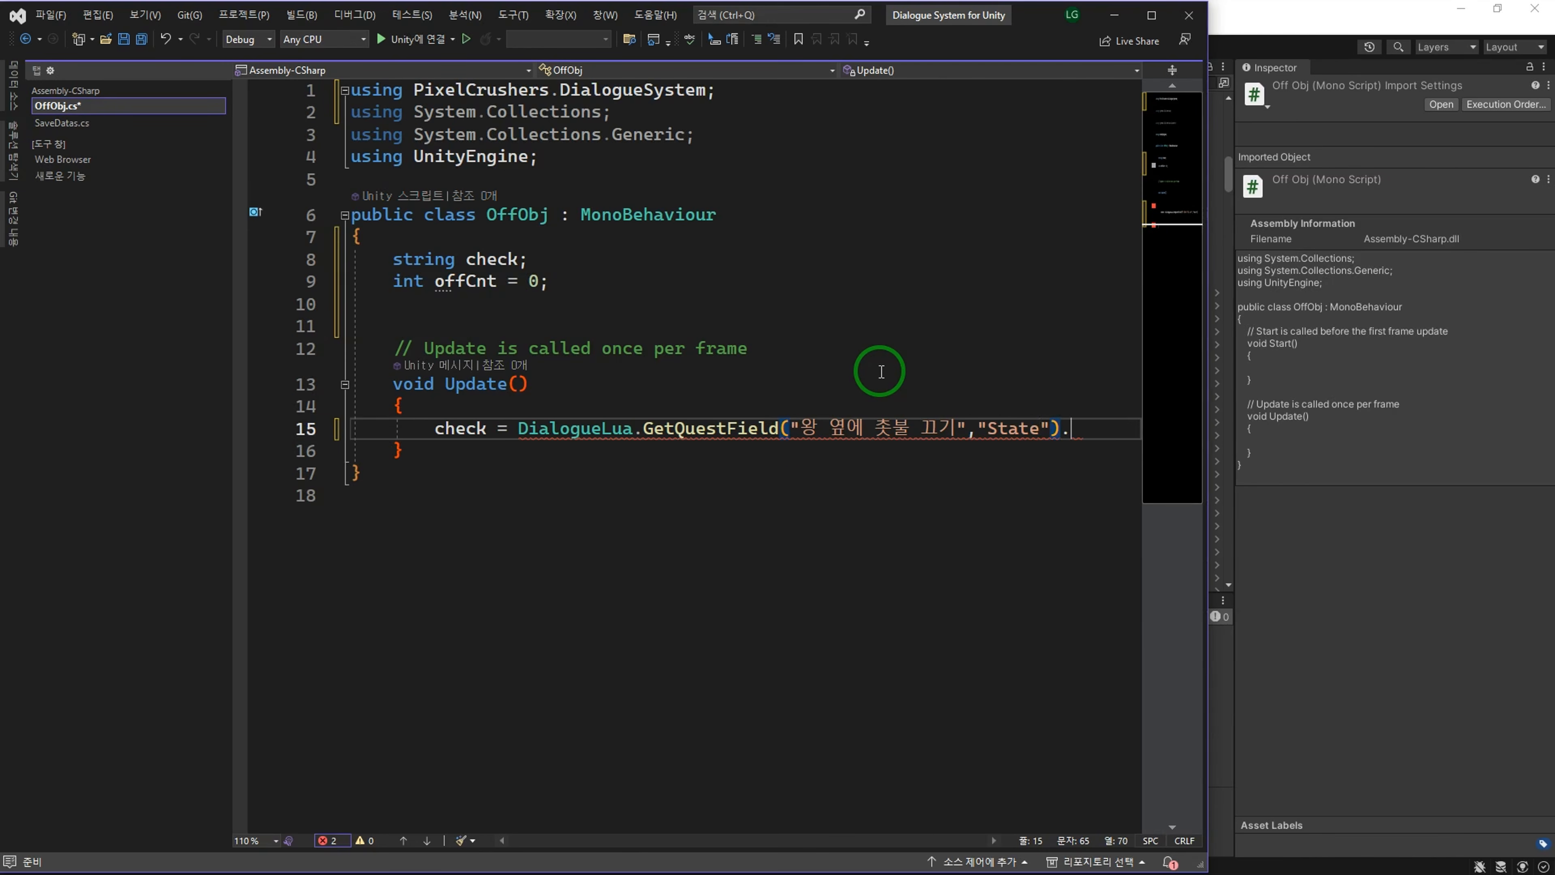
pyautogui.write('.as')
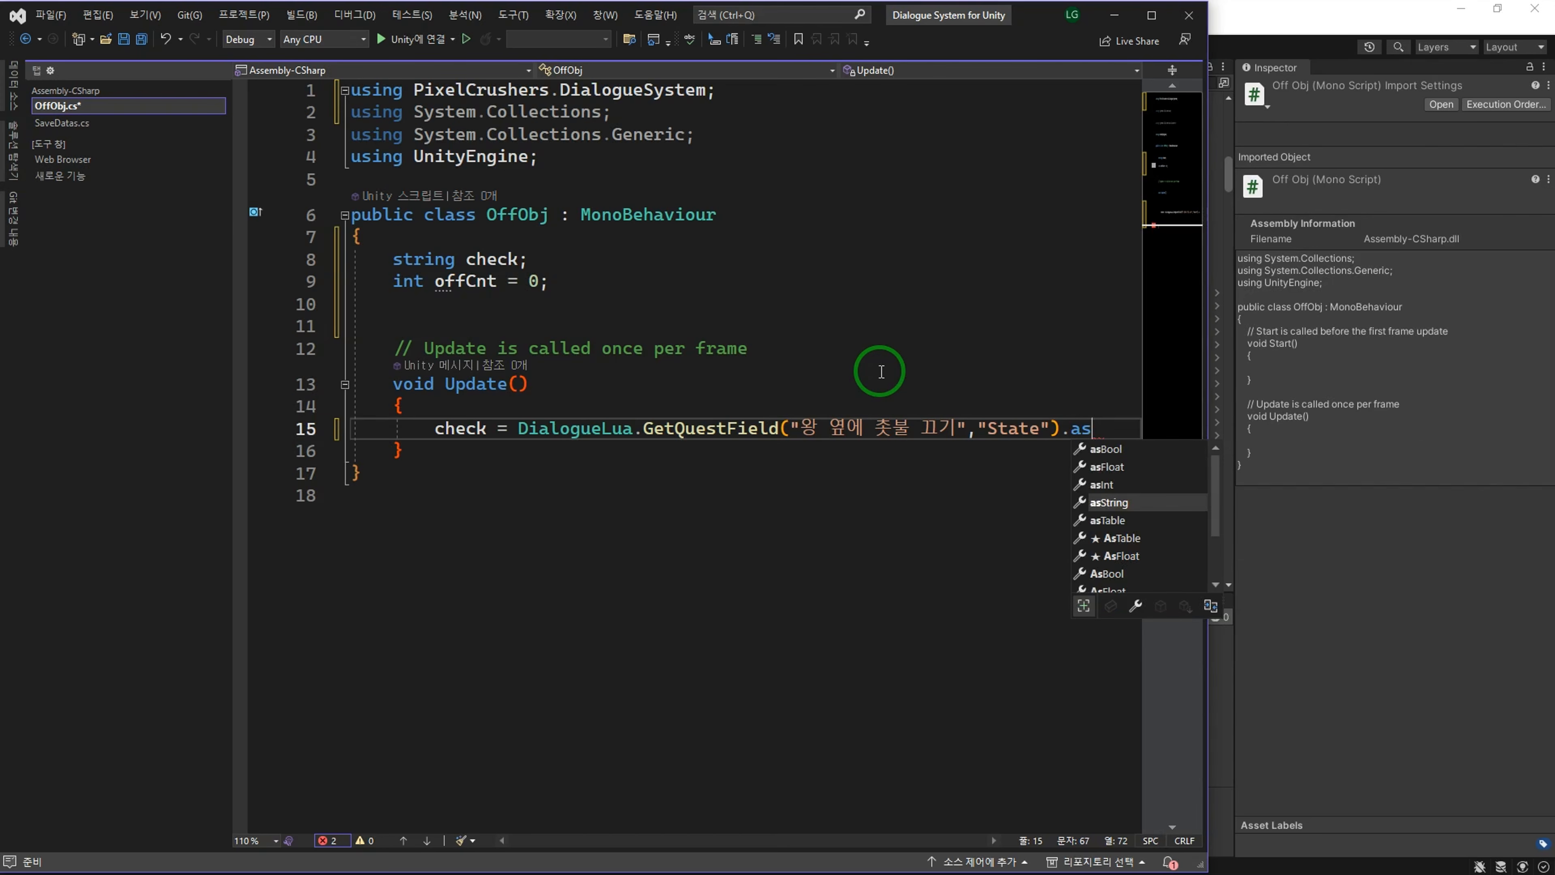
pyautogui.press('Tab')
pyautogui.write(';')
pyautogui.moveTo(232, 564); pyautogui.dragTo(102, 564)
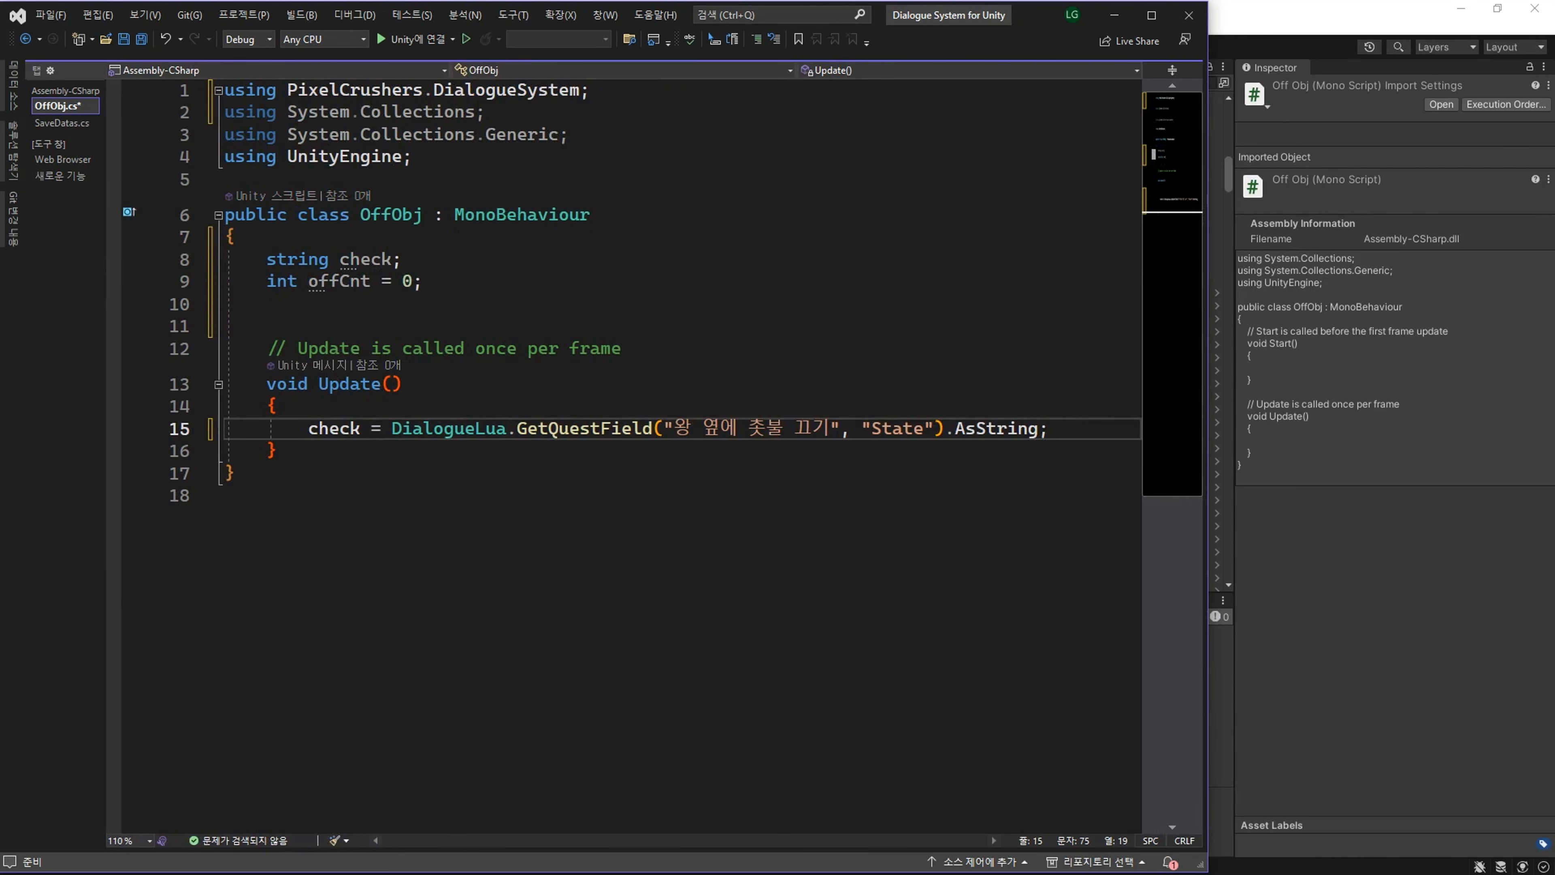
# Step: At the top of Update(), add if (check == "success") return; above the check assignment
pyautogui.press('Up')
pyautogui.press('Return')
pyautogui.press('Up')
pyautogui.press('Return')
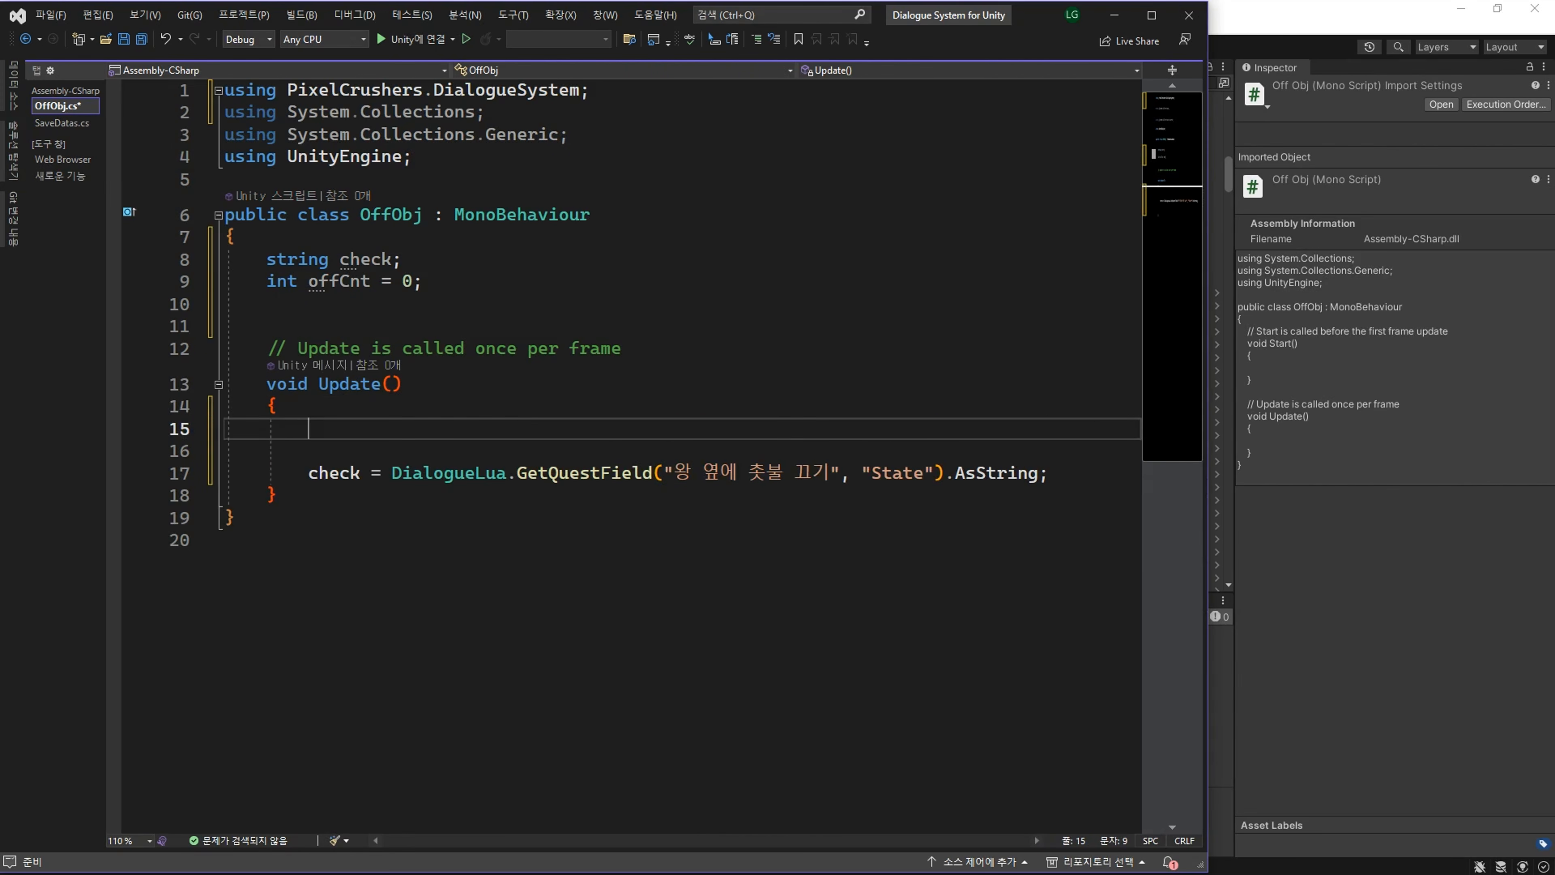
pyautogui.write('if()')
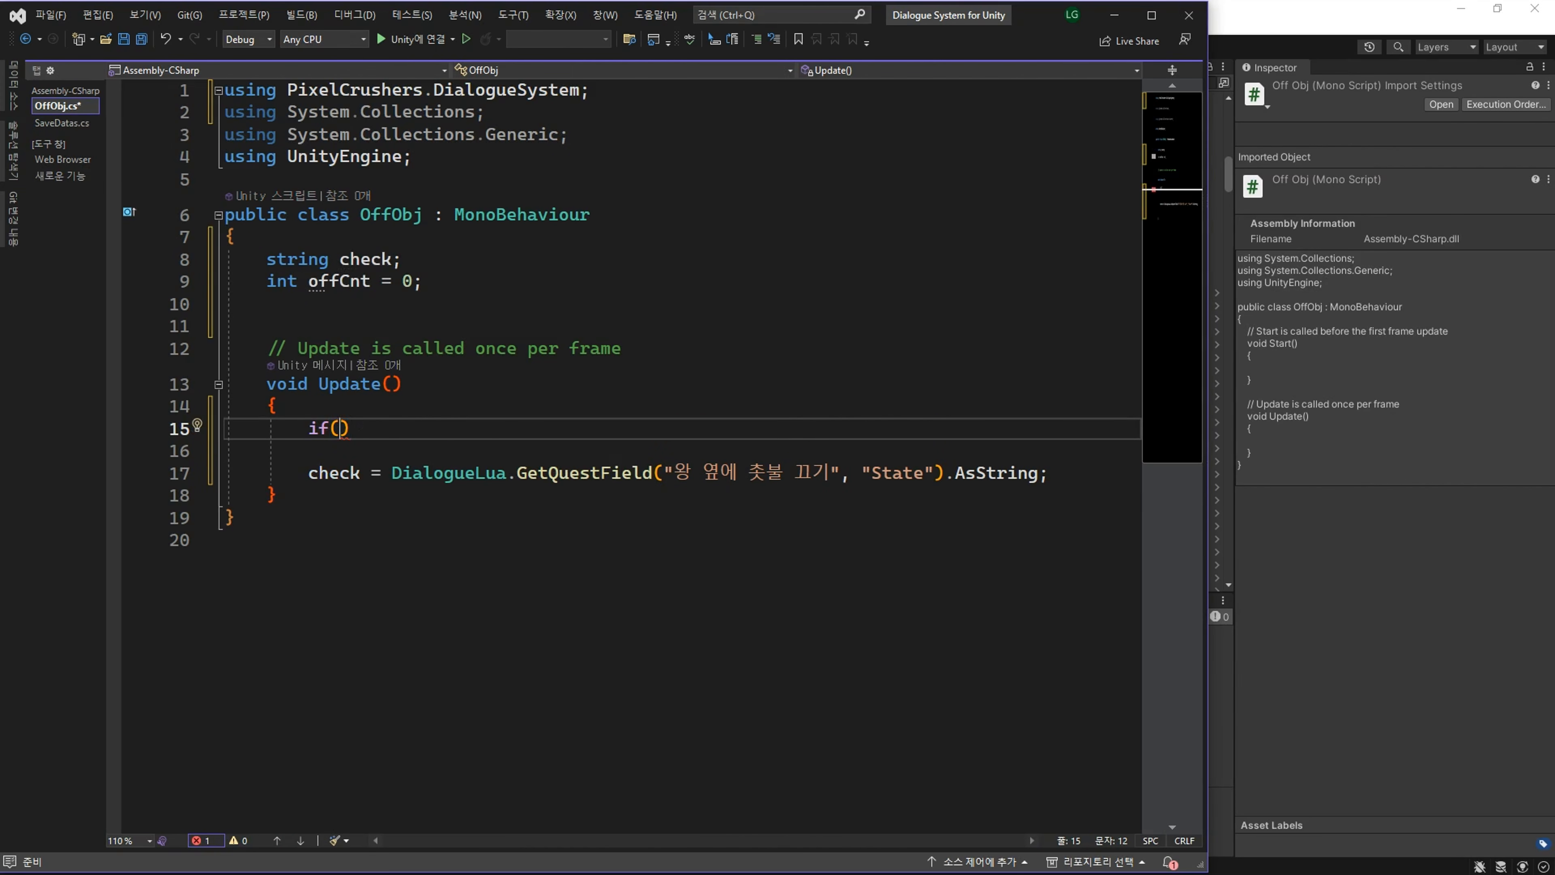
pyautogui.write('check =')
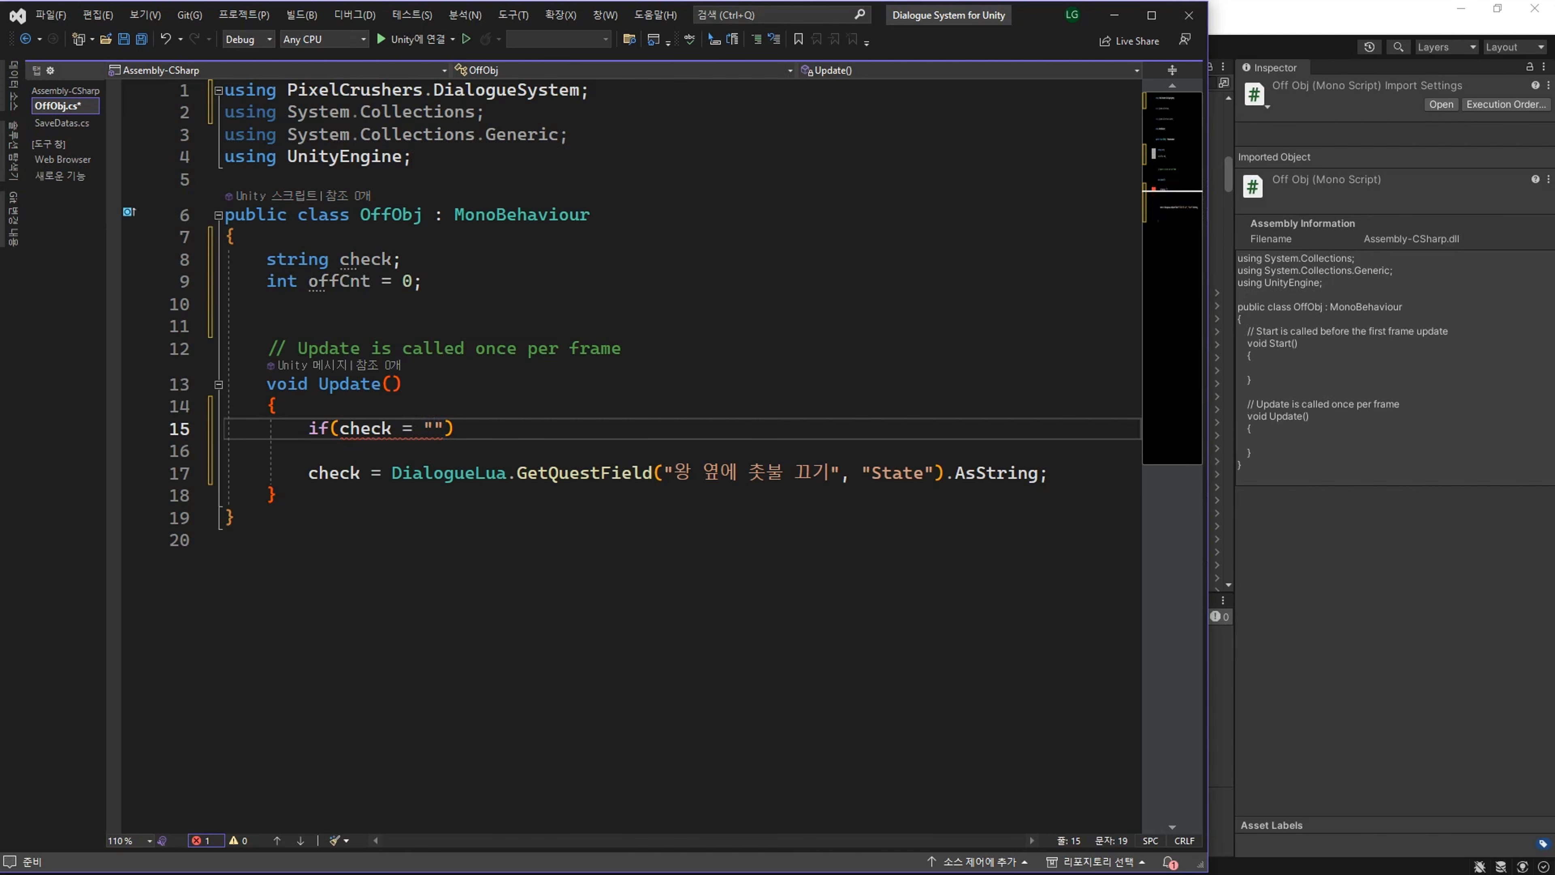
pyautogui.write('=')
pyautogui.press('Right')
pyautogui.press('Right')
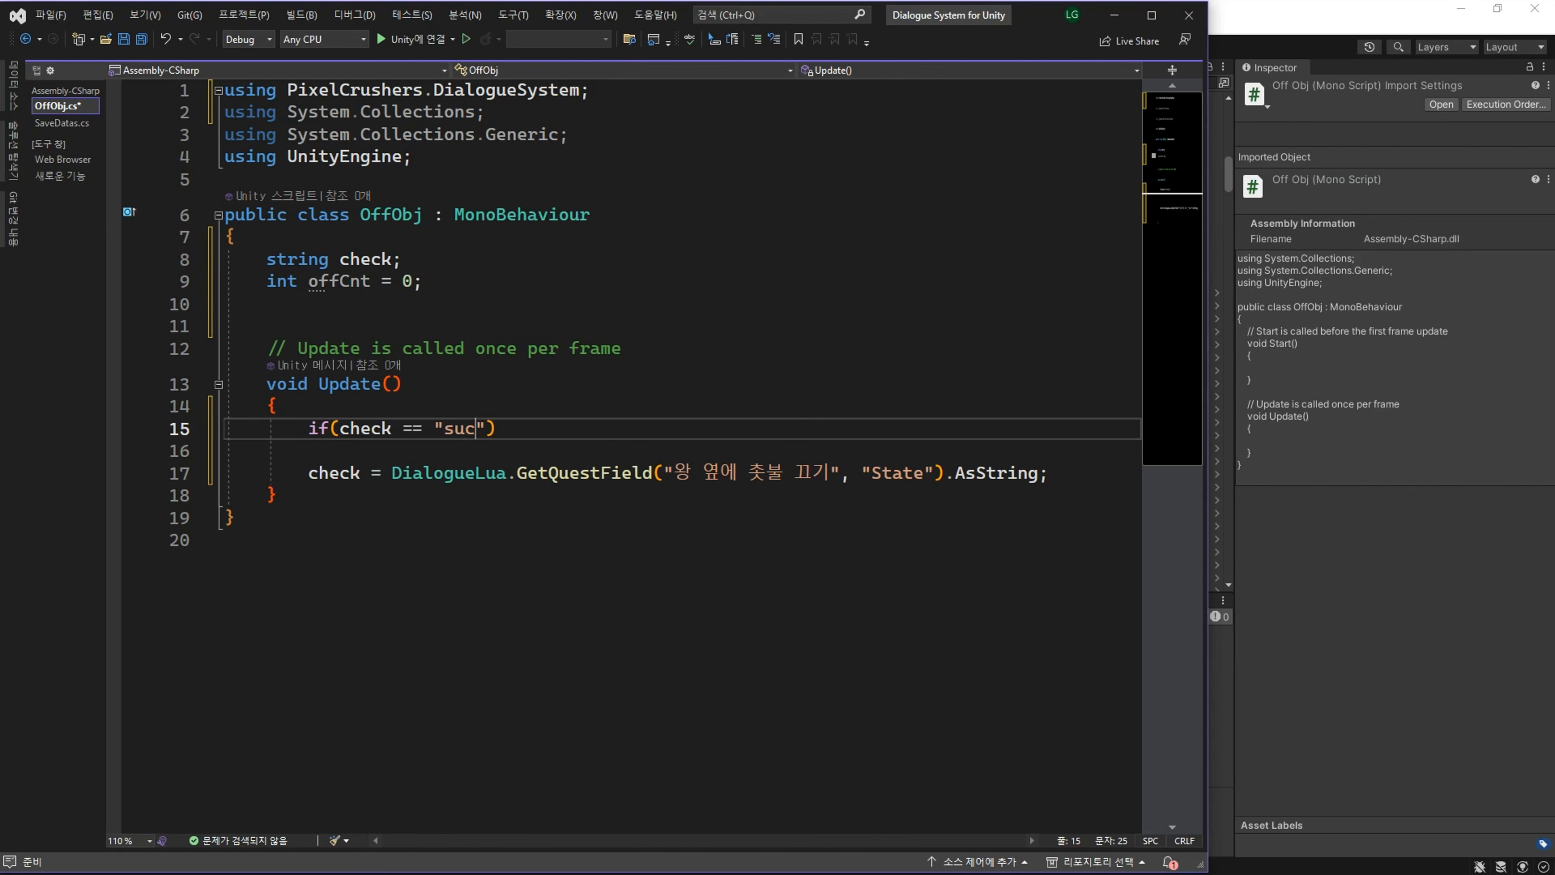
pyautogui.press('Return')
pyautogui.write('return;')
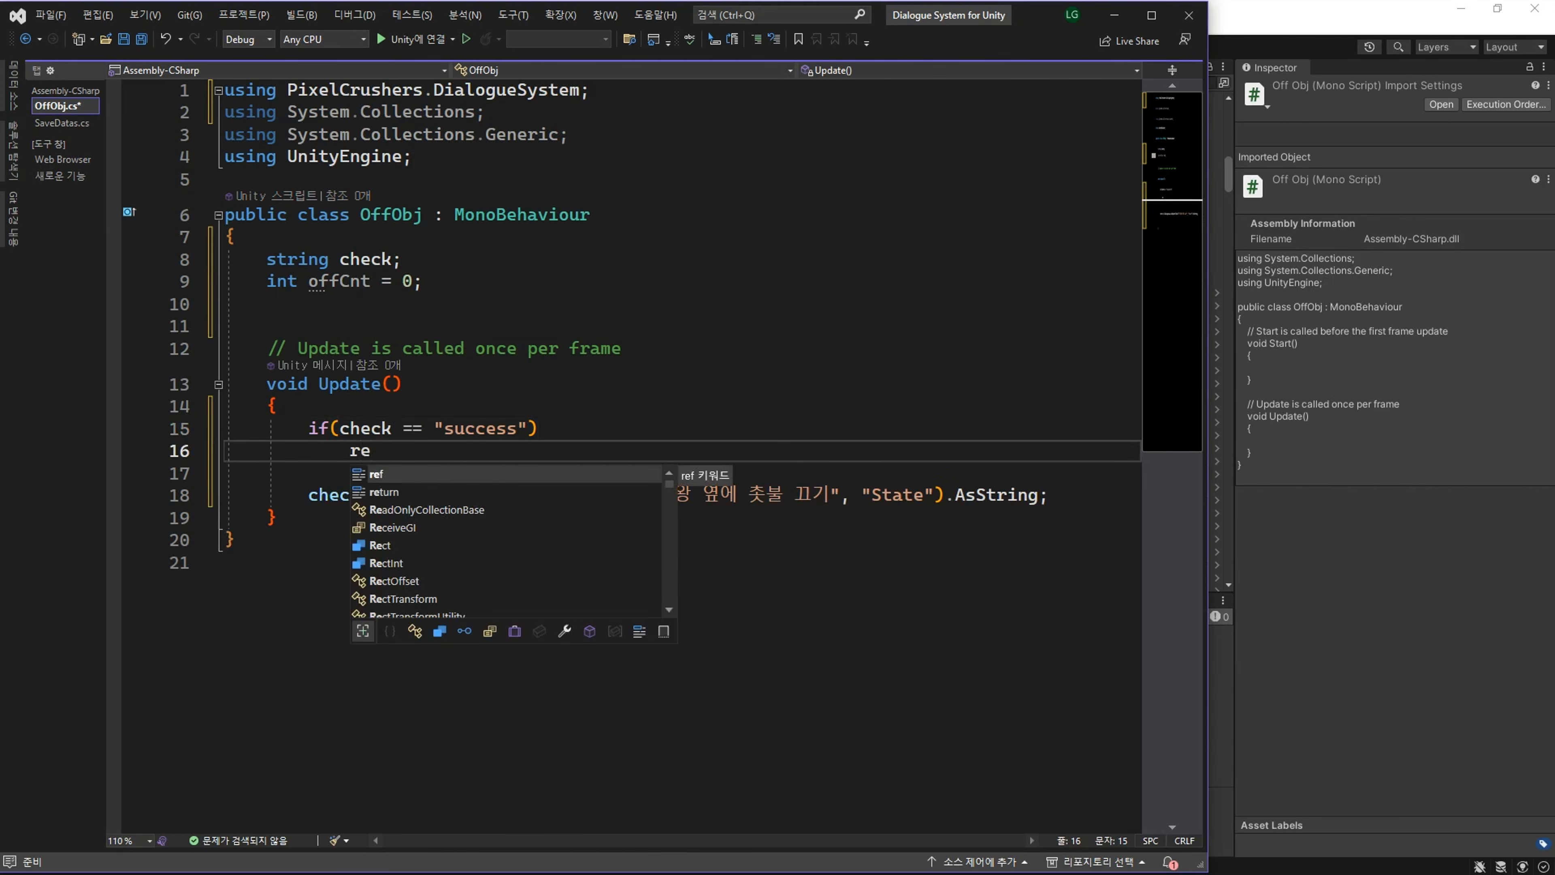
# Step: Below the check assignment, add a second if (check == "success") condition copied from the first one
pyautogui.press('Down')
pyautogui.press('Down')
pyautogui.press('End')
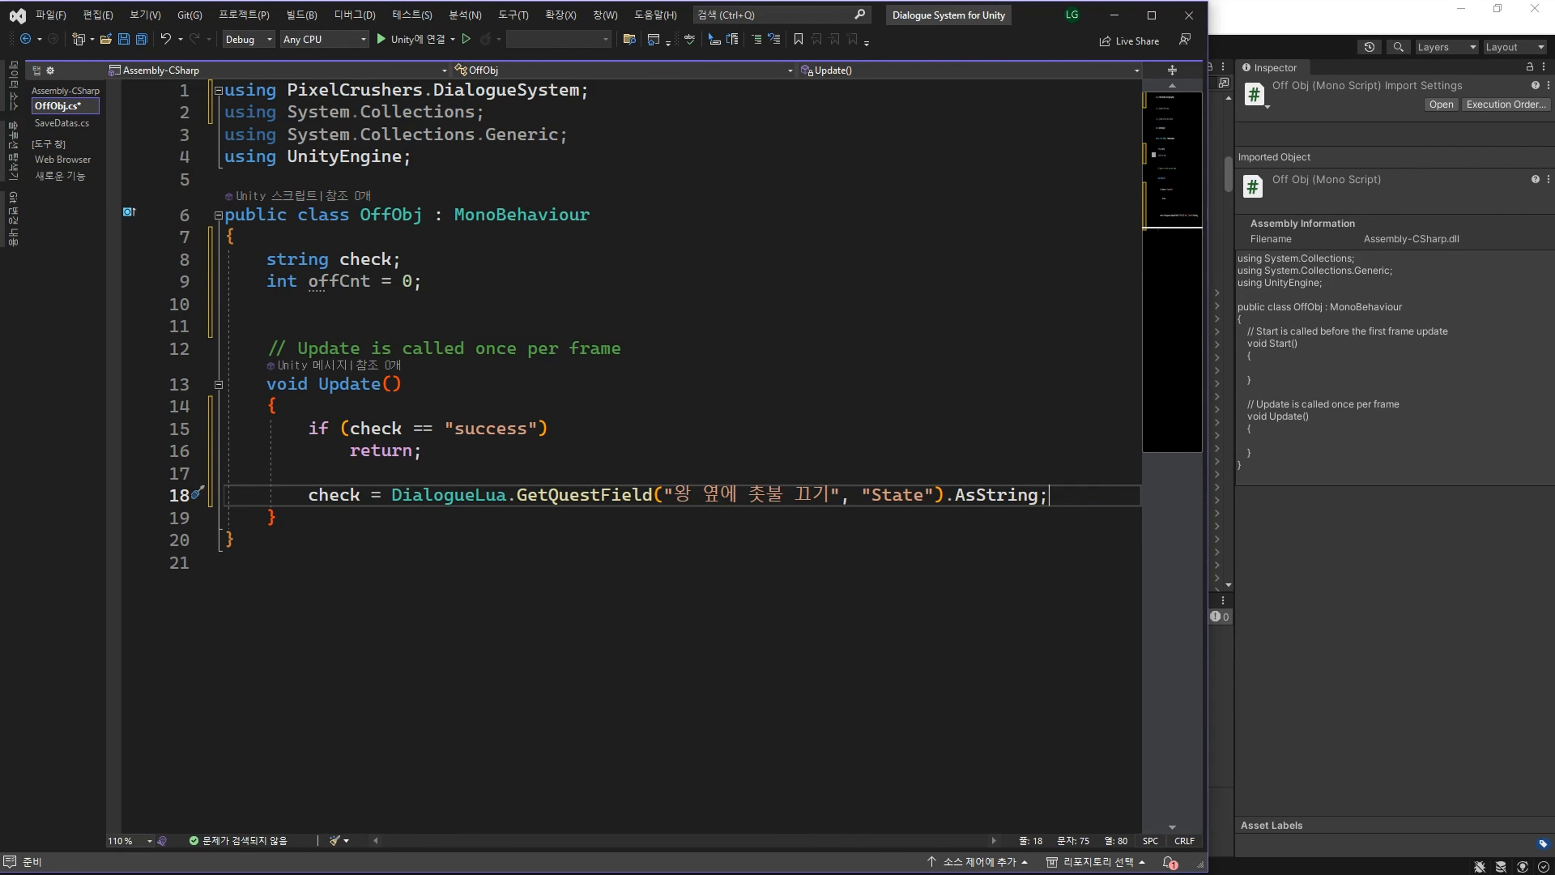
pyautogui.press('Return')
pyautogui.press('Return')
pyautogui.write('if(')
pyautogui.press('Up')
pyautogui.press('Up')
pyautogui.press('Up')
pyautogui.press('Up')
pyautogui.press('Up')
pyautogui.press('End')
pyautogui.hotkey('ctrl', 'shift', 'Left')
pyautogui.hotkey('ctrl', 'shift', 'Left')
pyautogui.hotkey('ctrl', 'shift', 'Left')
pyautogui.hotkey('ctrl', 'shift', 'Left')
pyautogui.hotkey('ctrl', 'shift', 'Left')
pyautogui.hotkey('ctrl', 'shift', 'Left')
pyautogui.hotkey('ctrl', 'shift', 'Left')
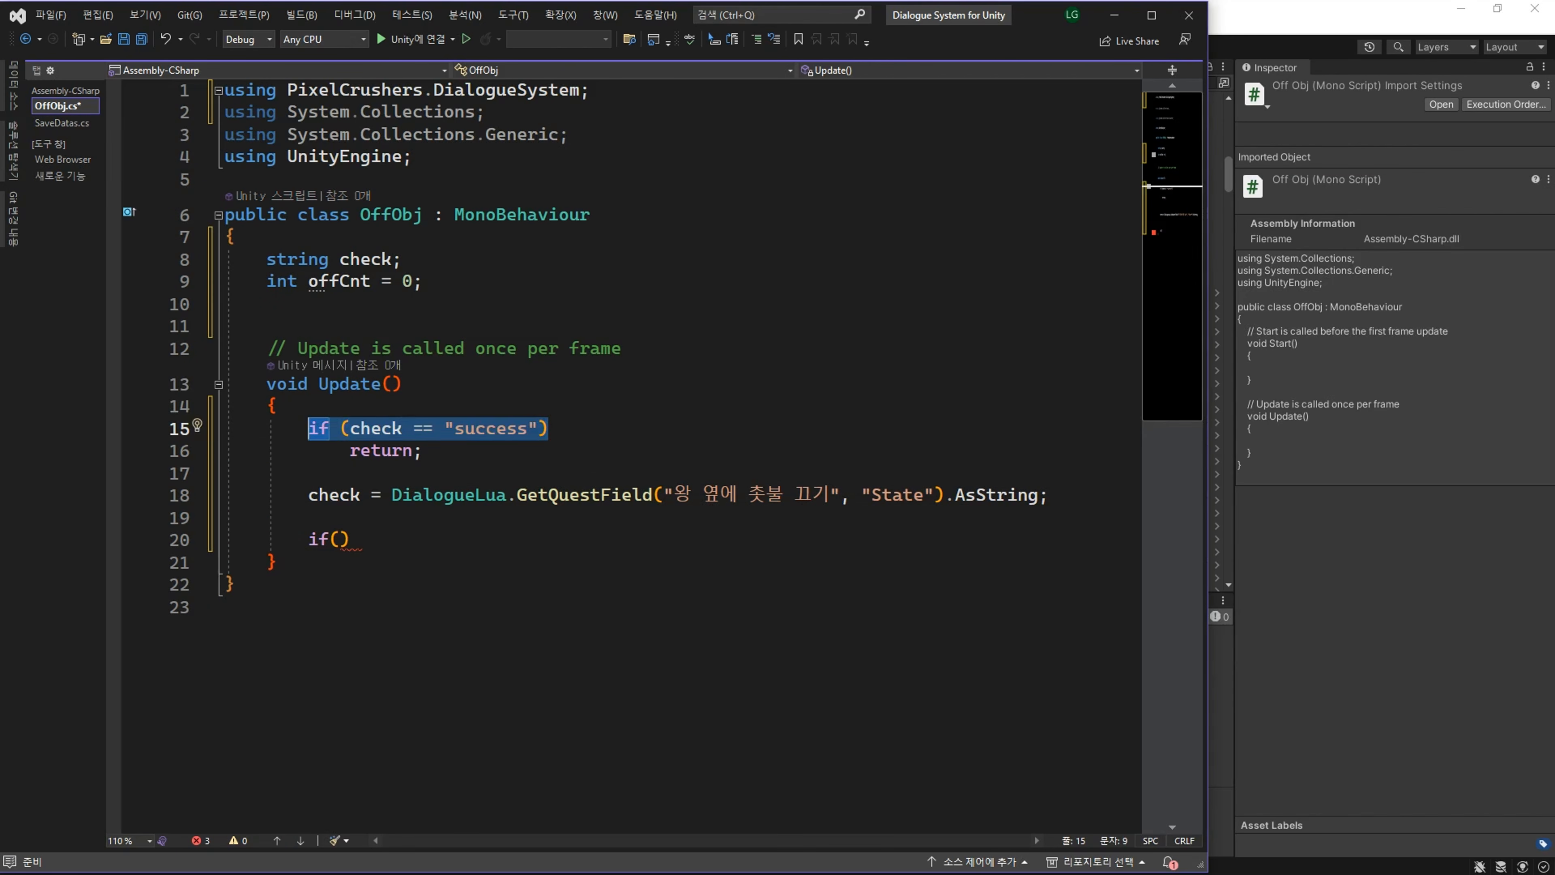
pyautogui.hotkey('ctrl', 'c')
pyautogui.press('Down')
pyautogui.press('Down')
pyautogui.press('Down')
pyautogui.press('Down')
pyautogui.press('Down')
pyautogui.hotkey('shift', 'End')
pyautogui.hotkey('ctrl', 'v')
# Step: Give the second if statement a braced block that calls gameObject.SetActive(false);
pyautogui.press('Return')
pyautogui.write('{')
pyautogui.press('Return')
pyautogui.write('gameObject.SetActive()')
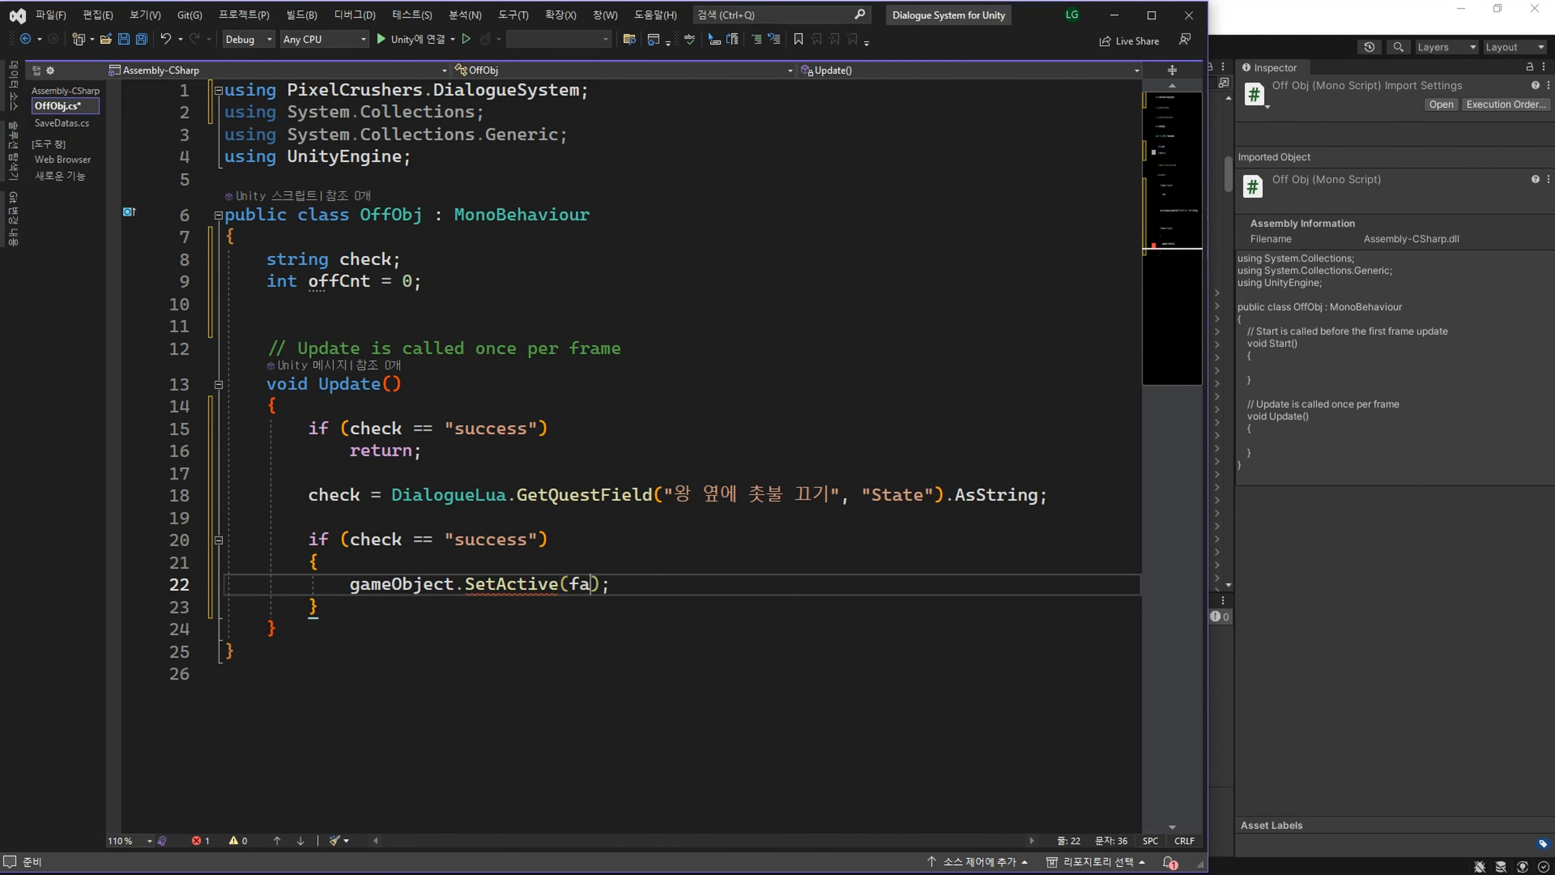
# Step: Directly under the check assignment, add offCnt = DialogueLua.GetVariable("off").asInt;
pyautogui.press('Up')
pyautogui.press('Up')
pyautogui.press('Up')
pyautogui.press('Up')
pyautogui.press('End')
pyautogui.press('Return')
pyautogui.write('offC')
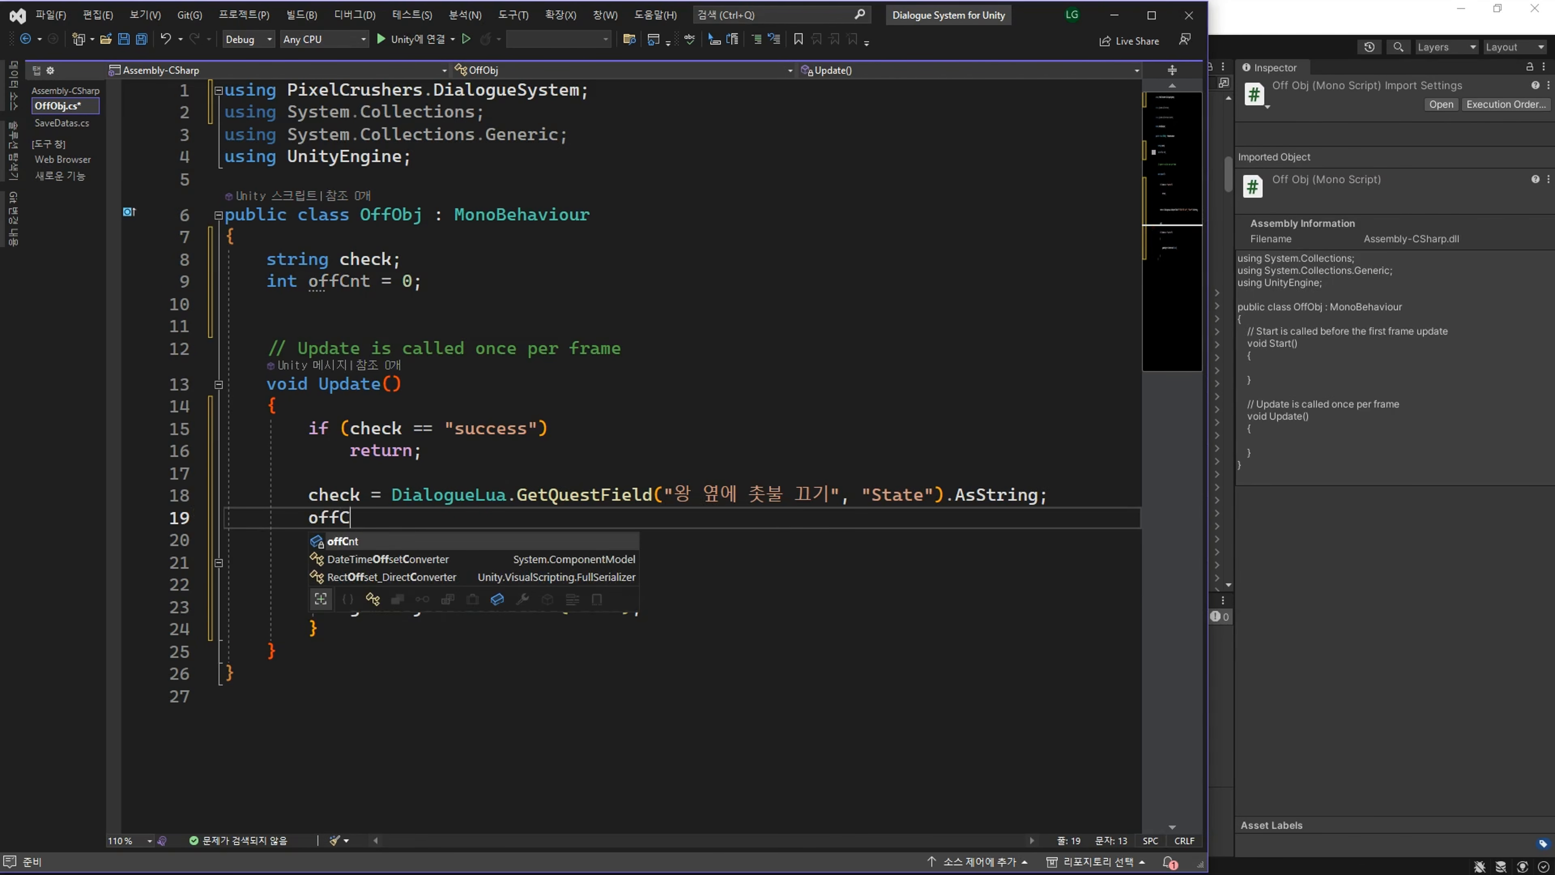
pyautogui.write('nt = Dialog')
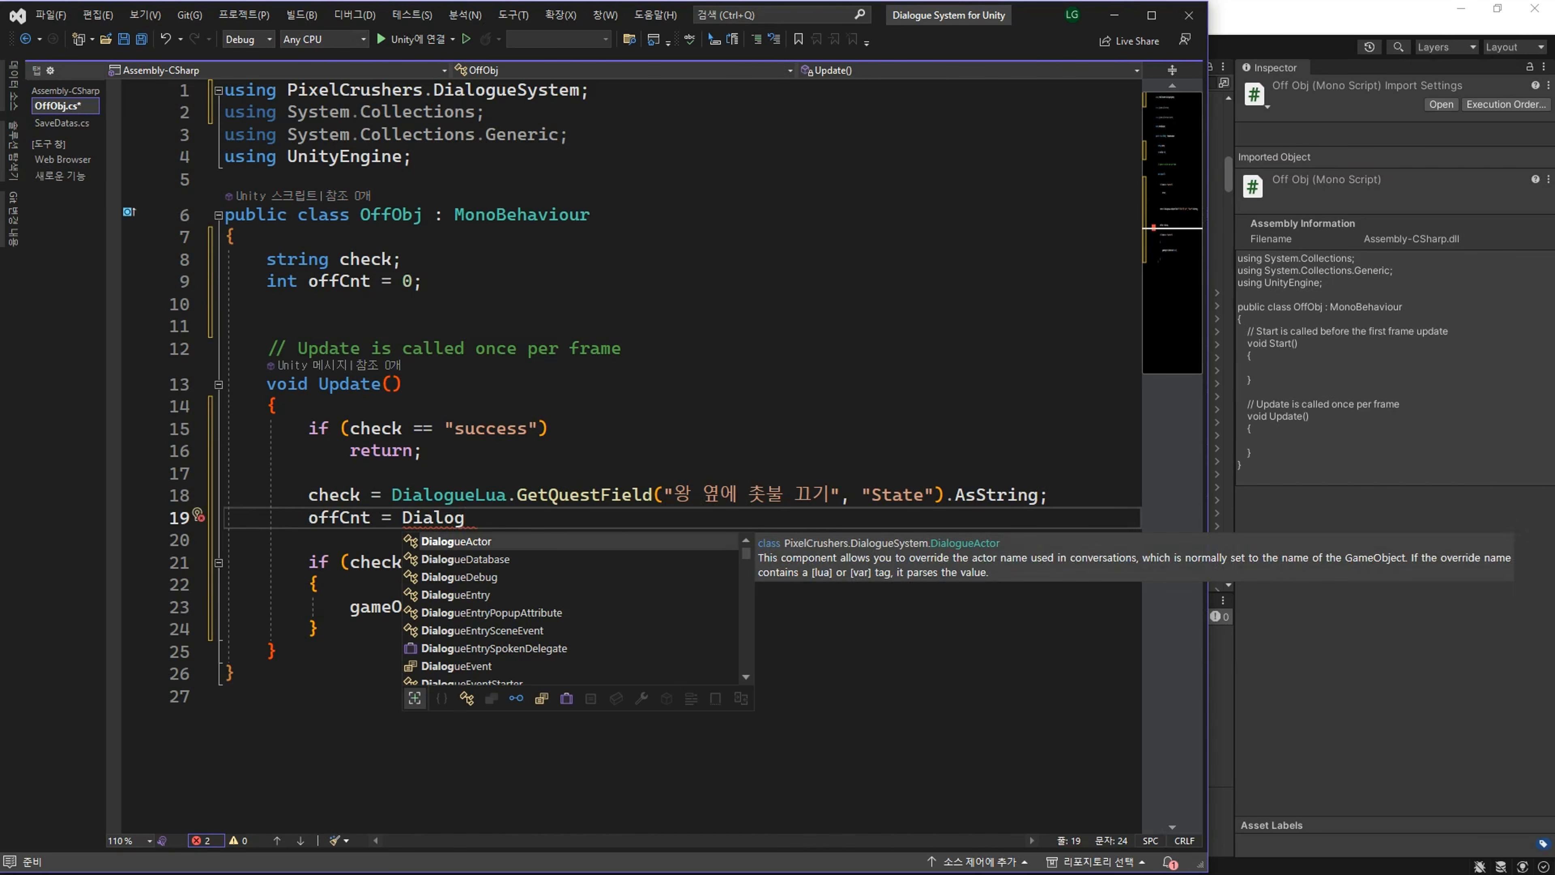
pyautogui.write('ueLua.GetVariable("off')
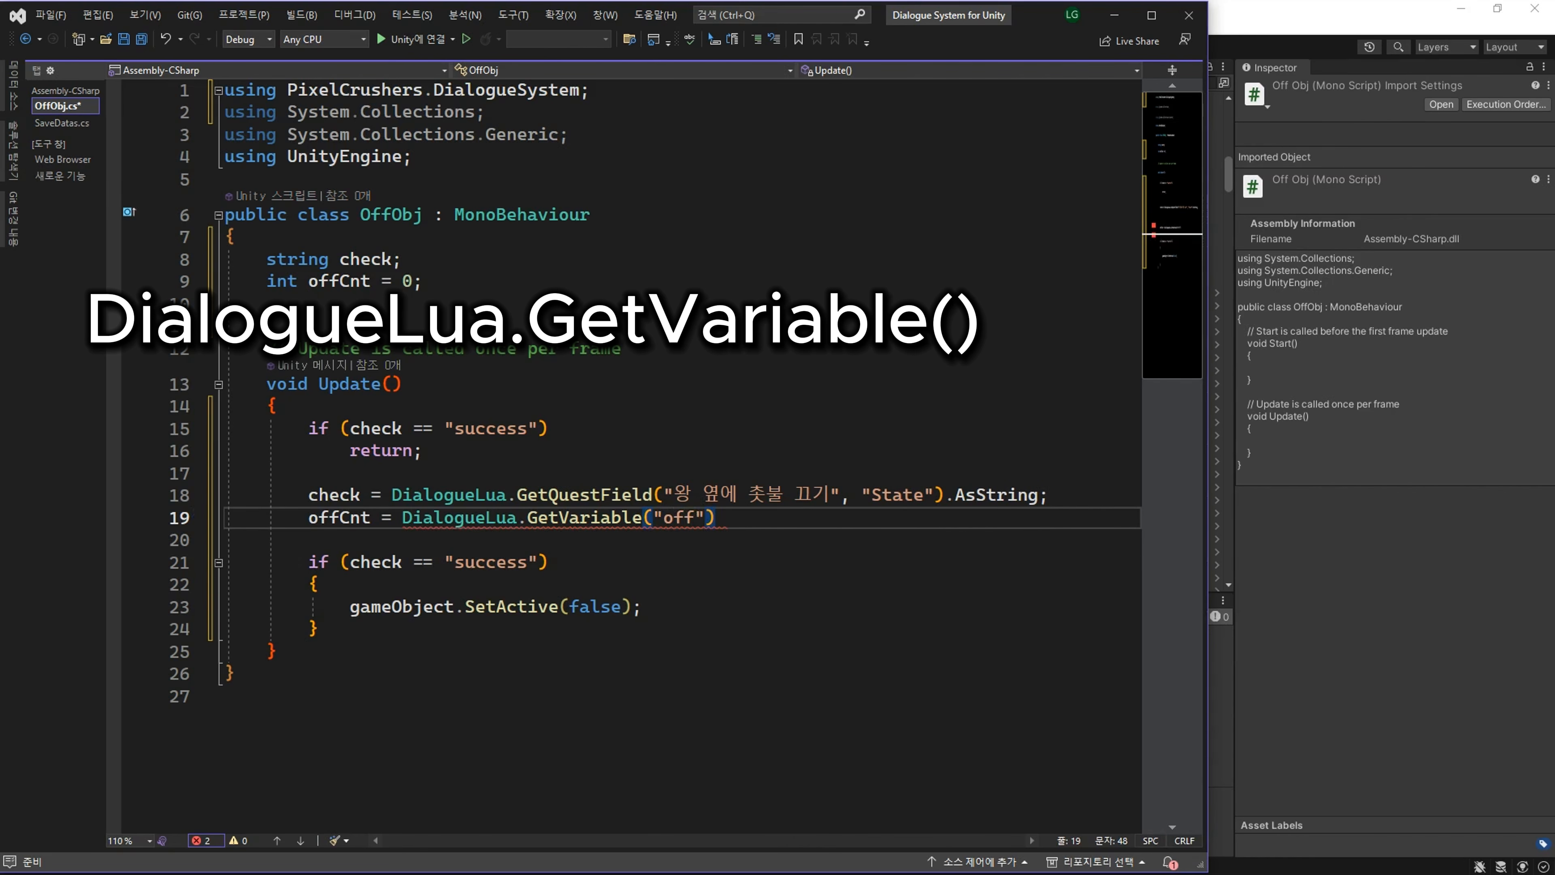
pyautogui.write('asInt;')
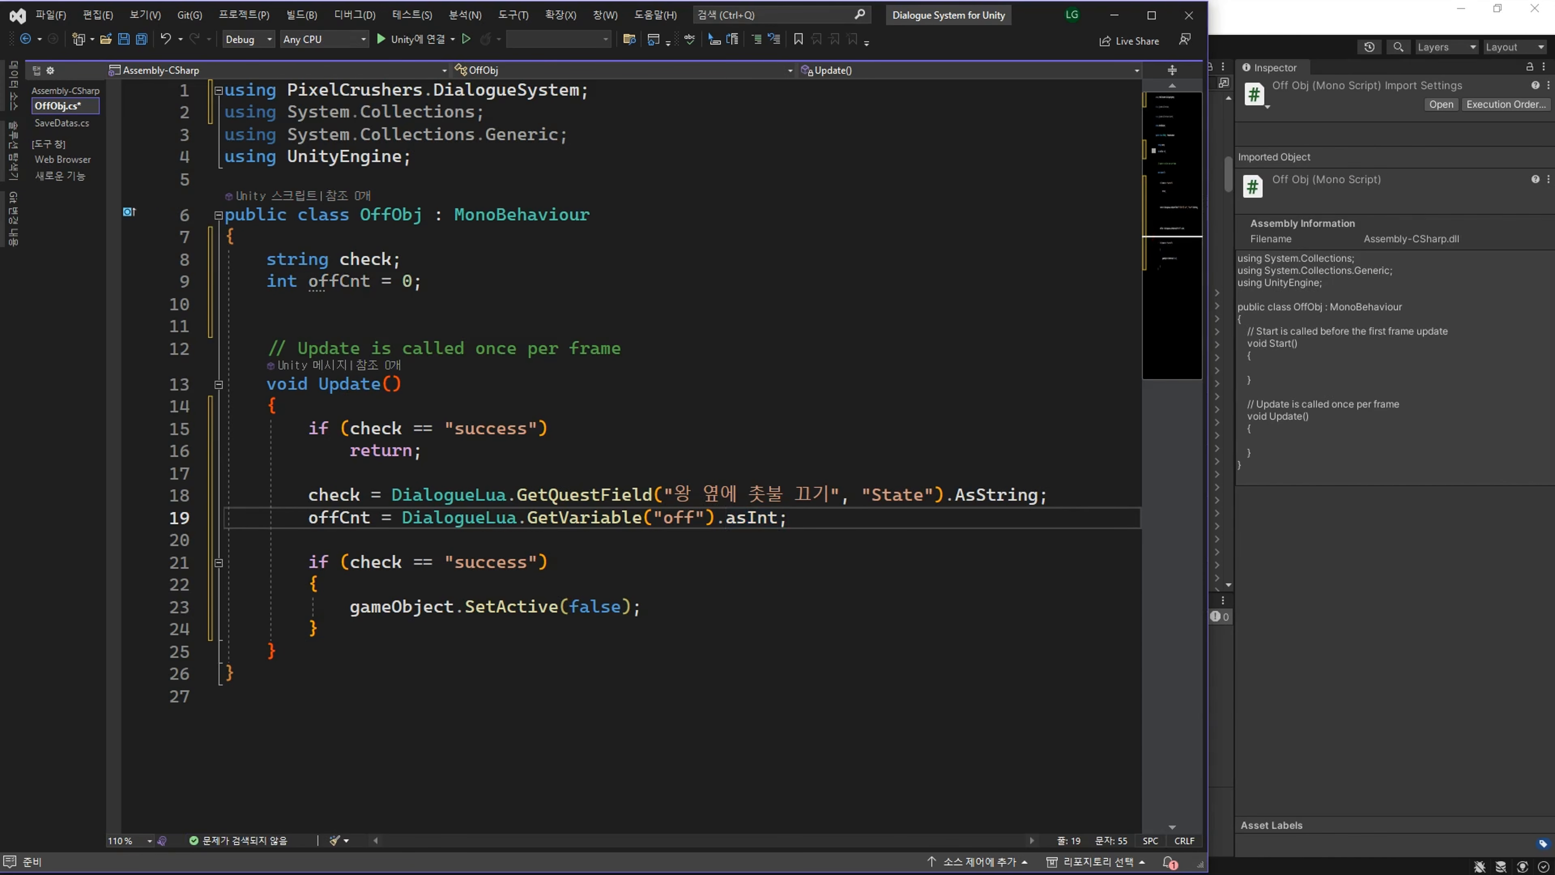
# Step: Extend the condition of the if block that deactivates the object with || offCnt >= 2
pyautogui.press('Down')
pyautogui.press('Down')
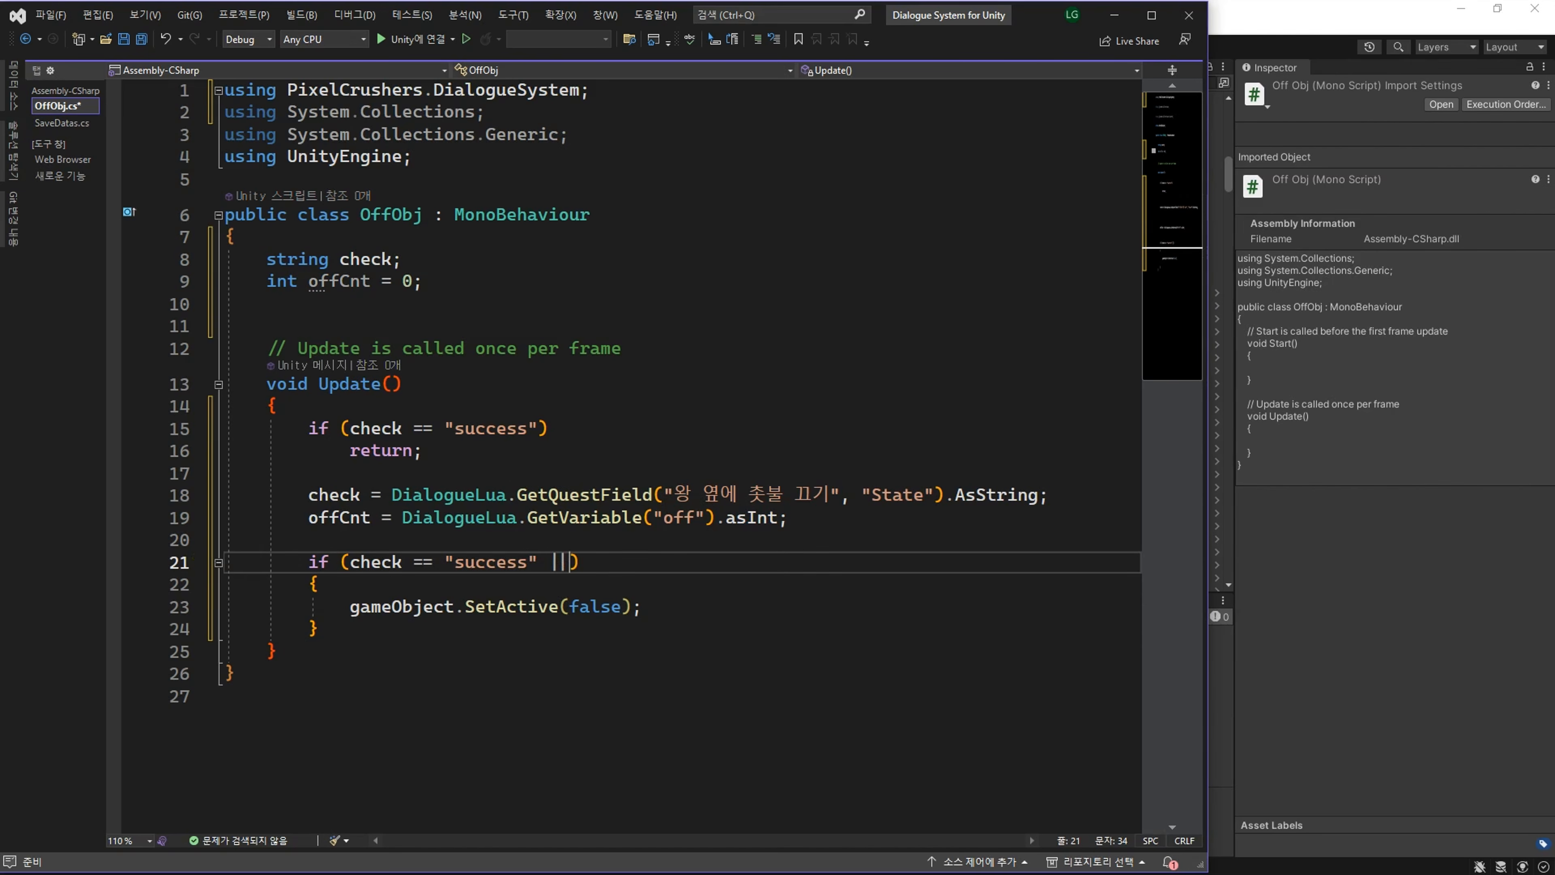
pyautogui.write('|| off')
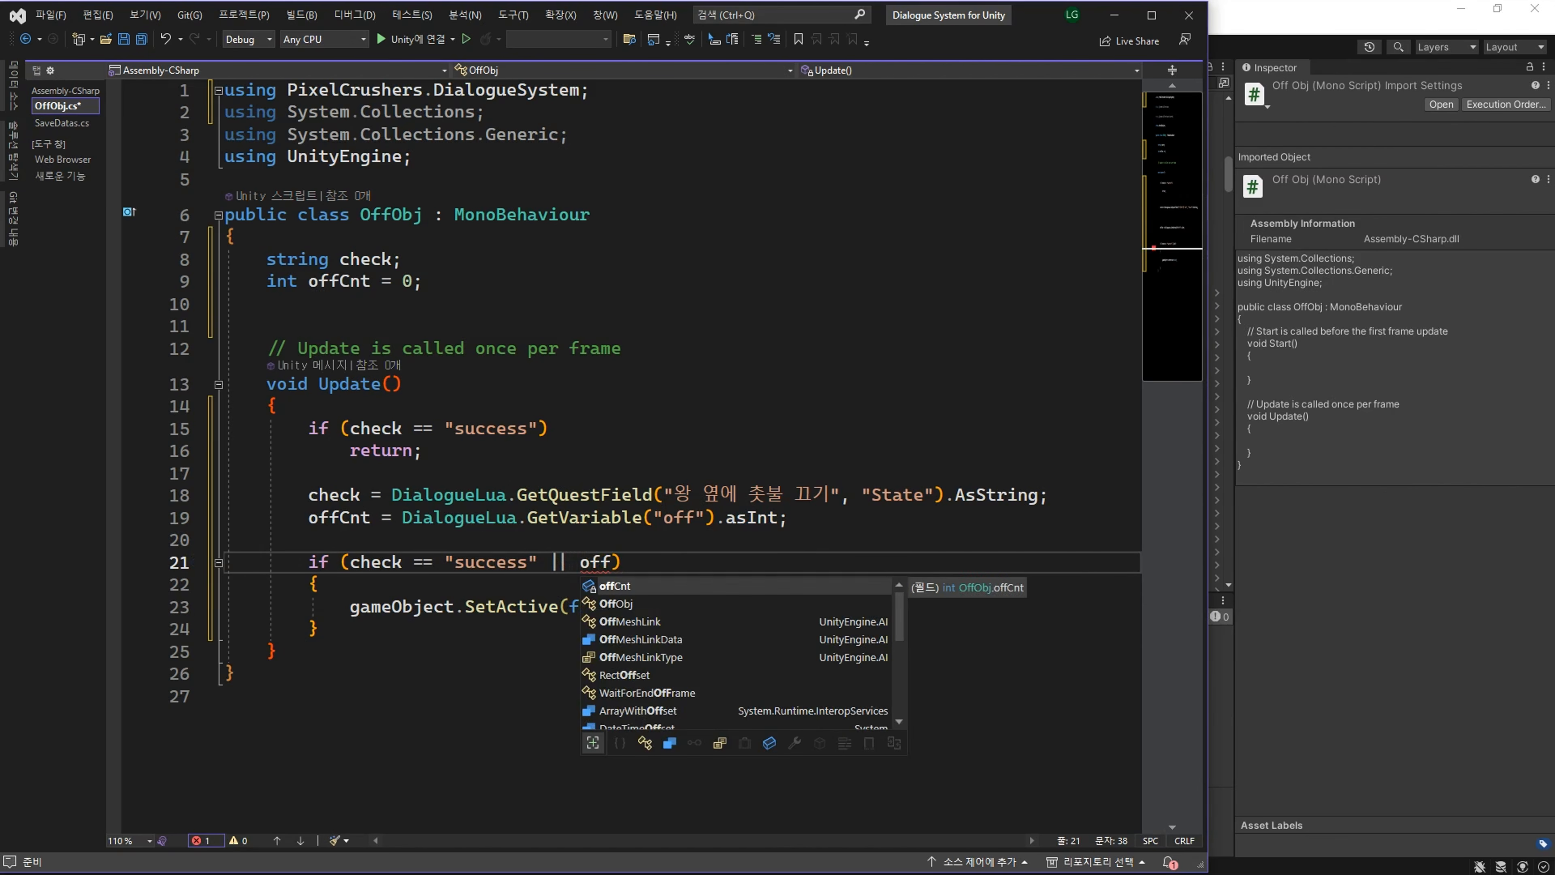
pyautogui.press('Tab')
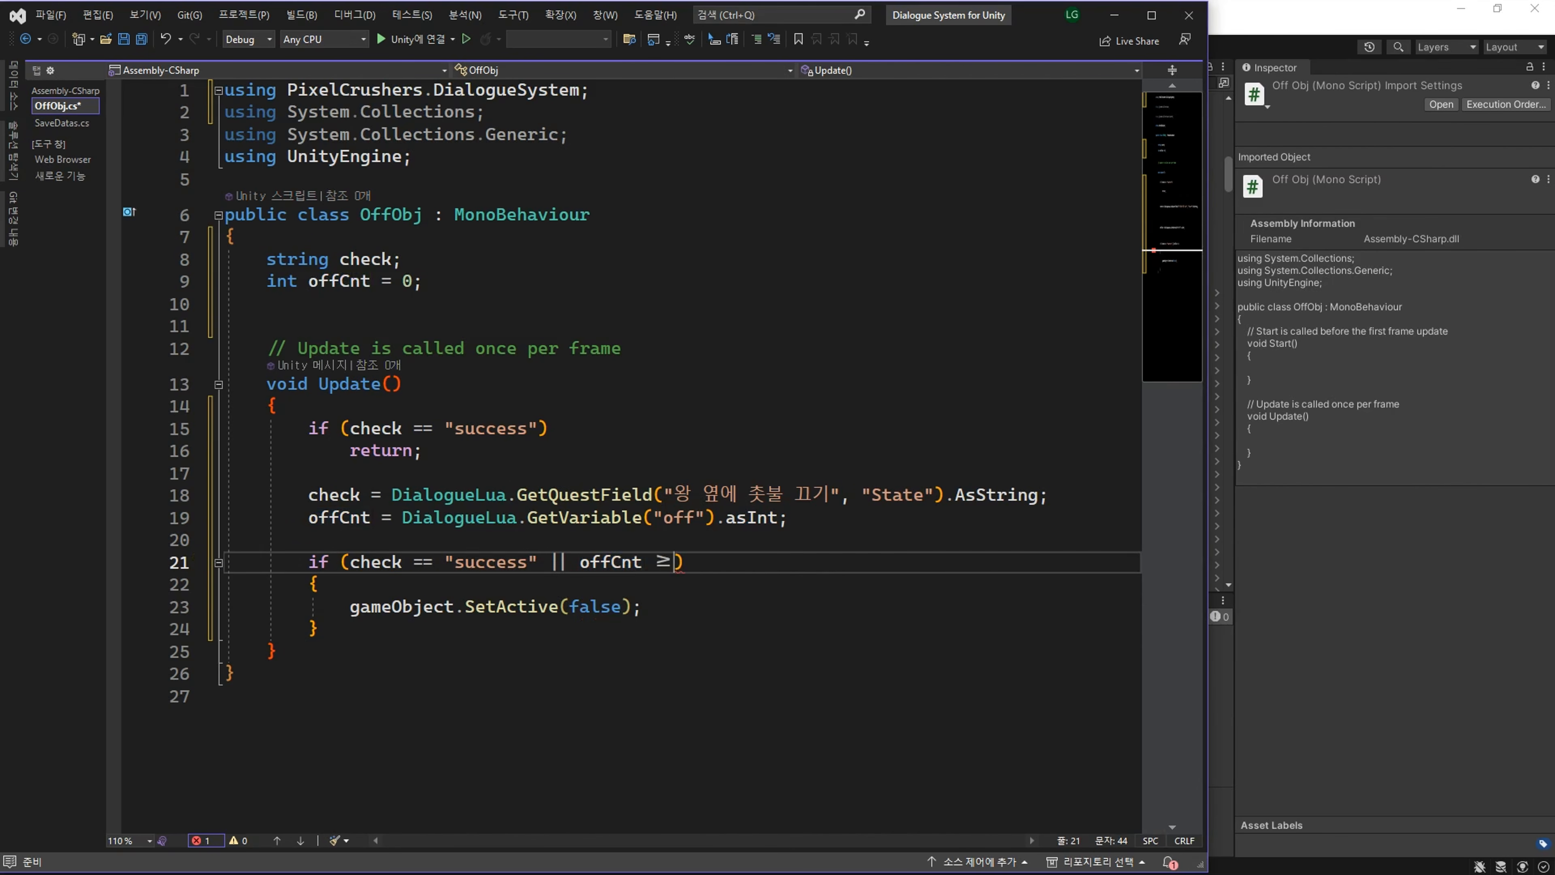
# Step: Extend the early-return condition at the top of Update() with || offCnt >= 2
pyautogui.press('Up')
pyautogui.press('Up')
pyautogui.press('Up')
pyautogui.press('Up')
pyautogui.press('Up')
pyautogui.press('Up')
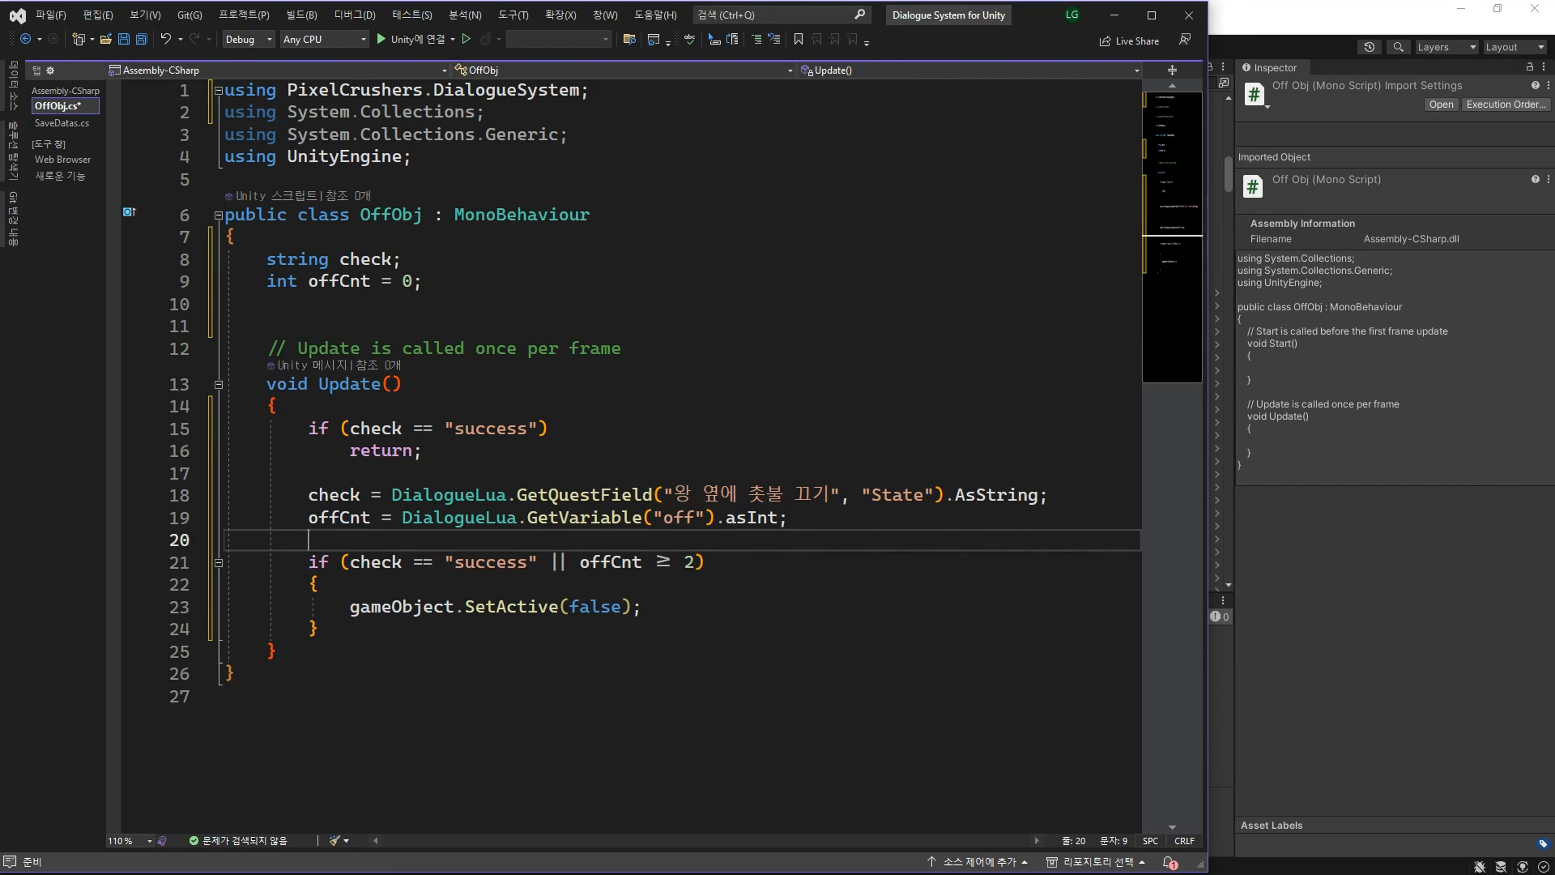
pyautogui.write('|| ')
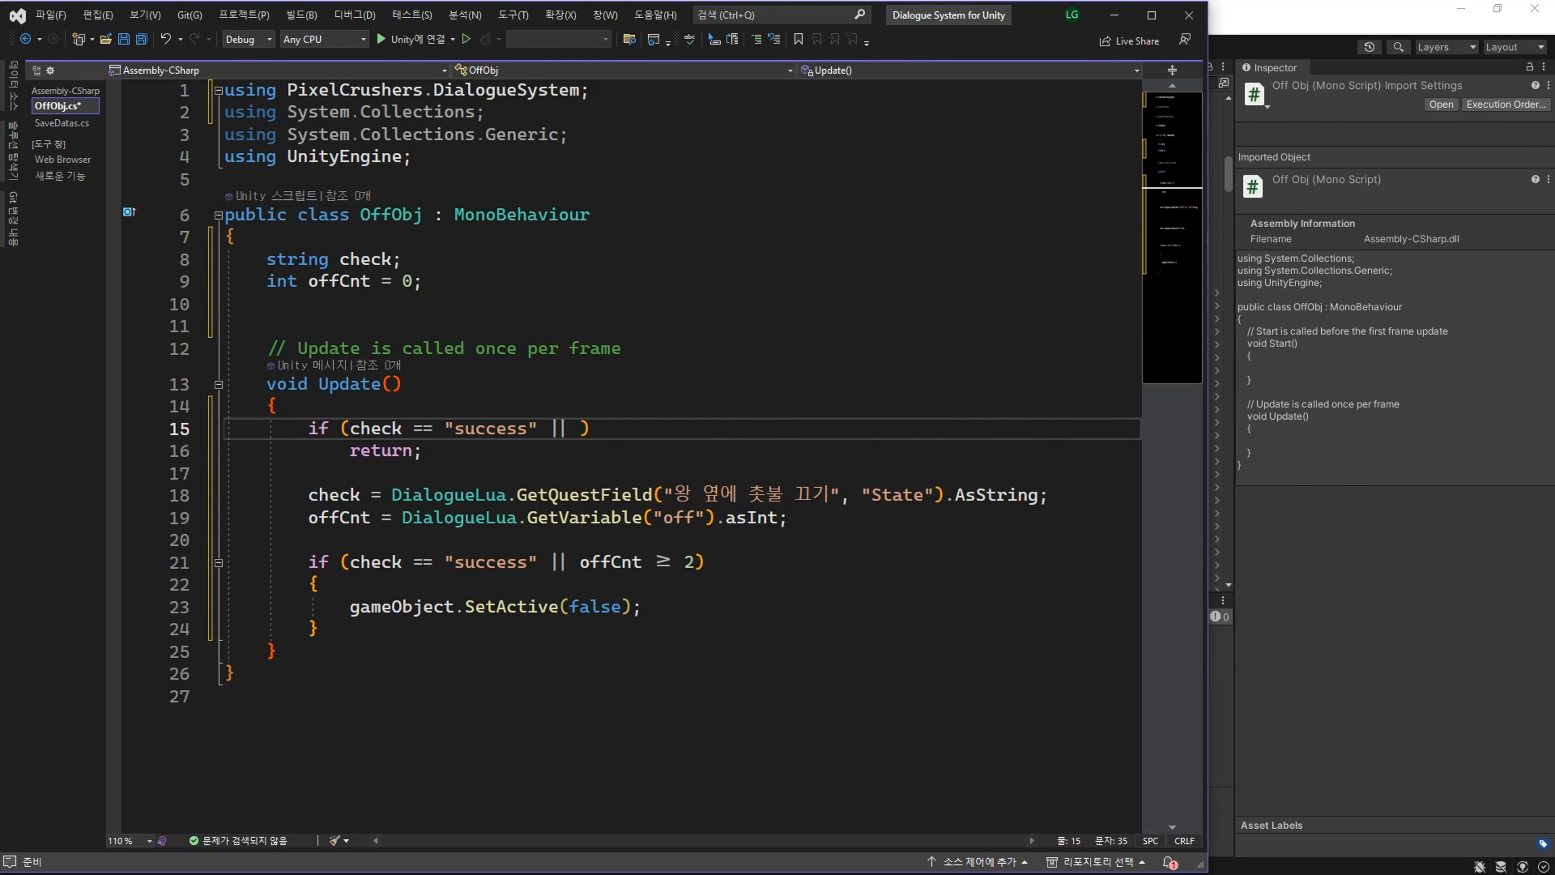
pyautogui.write('off')
pyautogui.press('Tab')
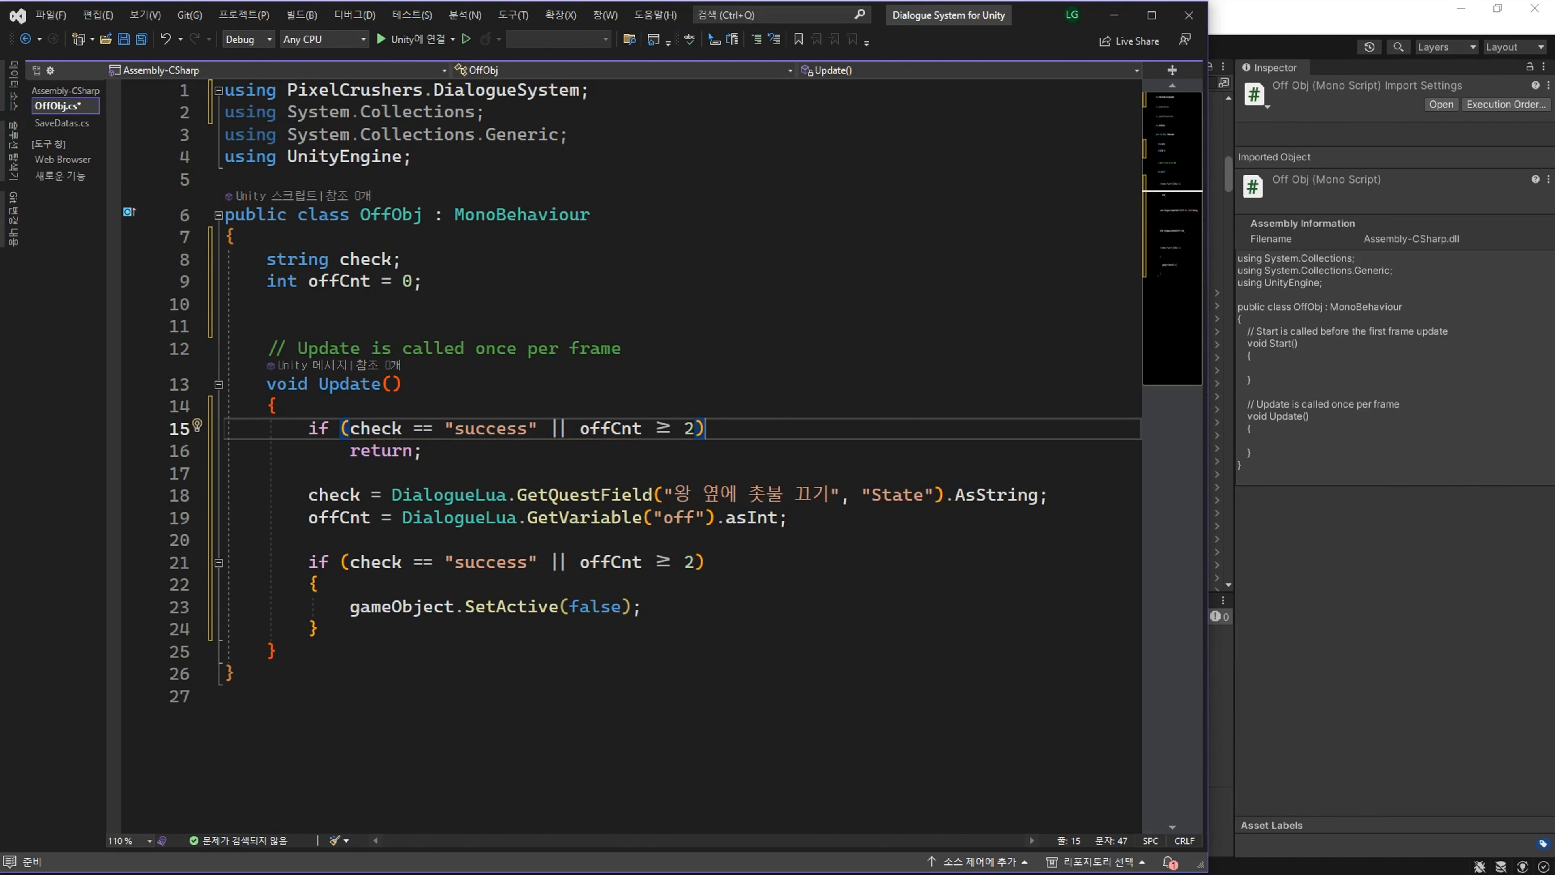
# Step: Add two Debug.Log(); lines between the offCnt assignment and the second if statement
pyautogui.press('Down')
pyautogui.press('Down')
pyautogui.press('Down')
pyautogui.press('Down')
pyautogui.press('Down')
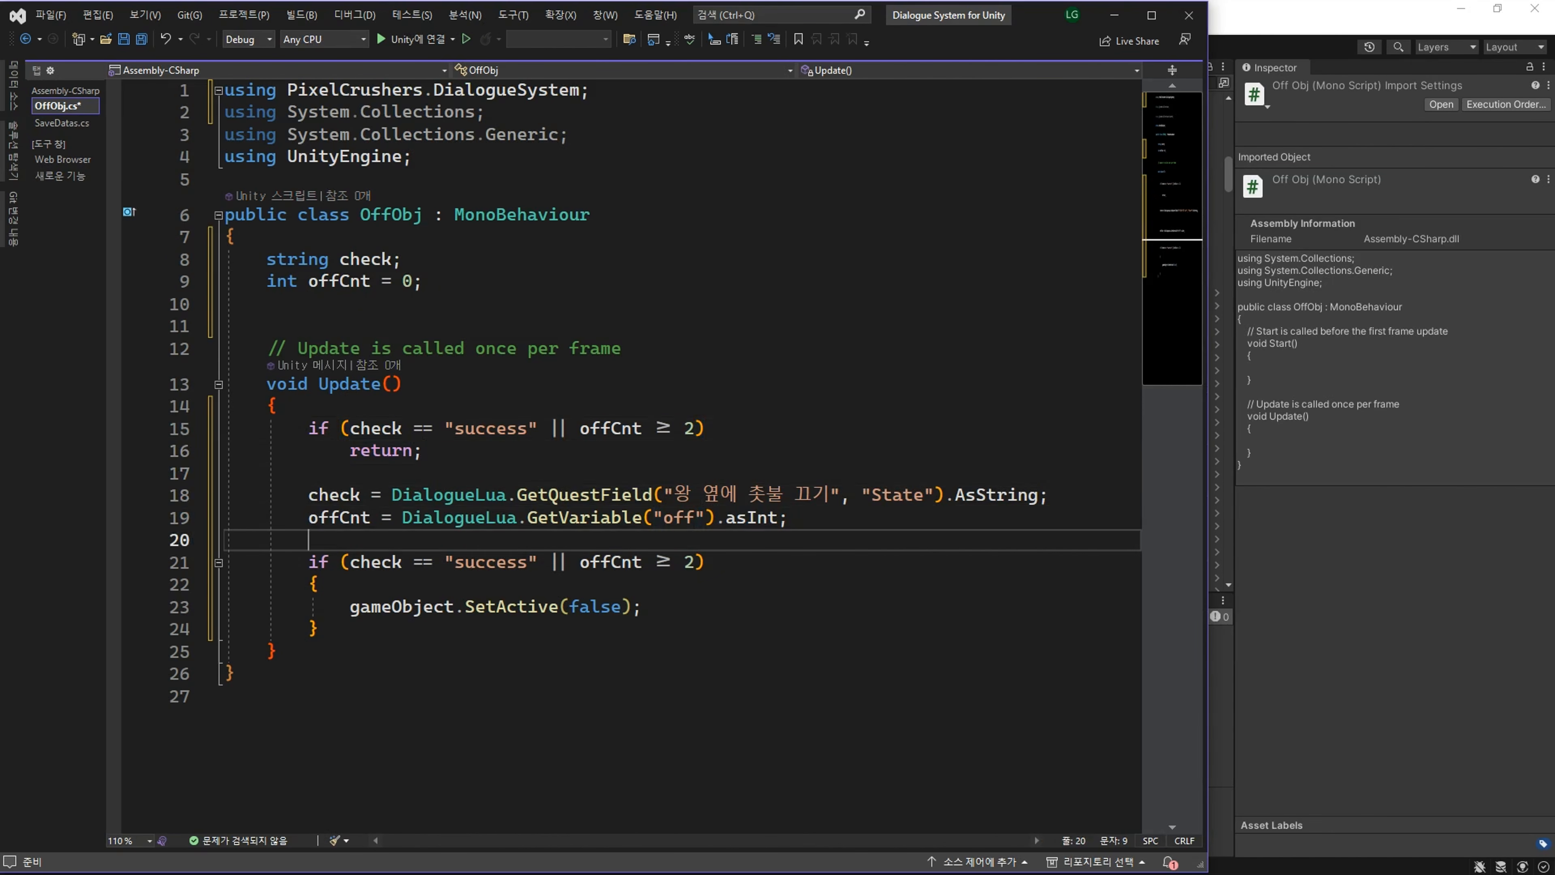
pyautogui.press('Up')
pyautogui.press('End')
pyautogui.press('Return')
pyautogui.press('Return')
pyautogui.write('Debug')
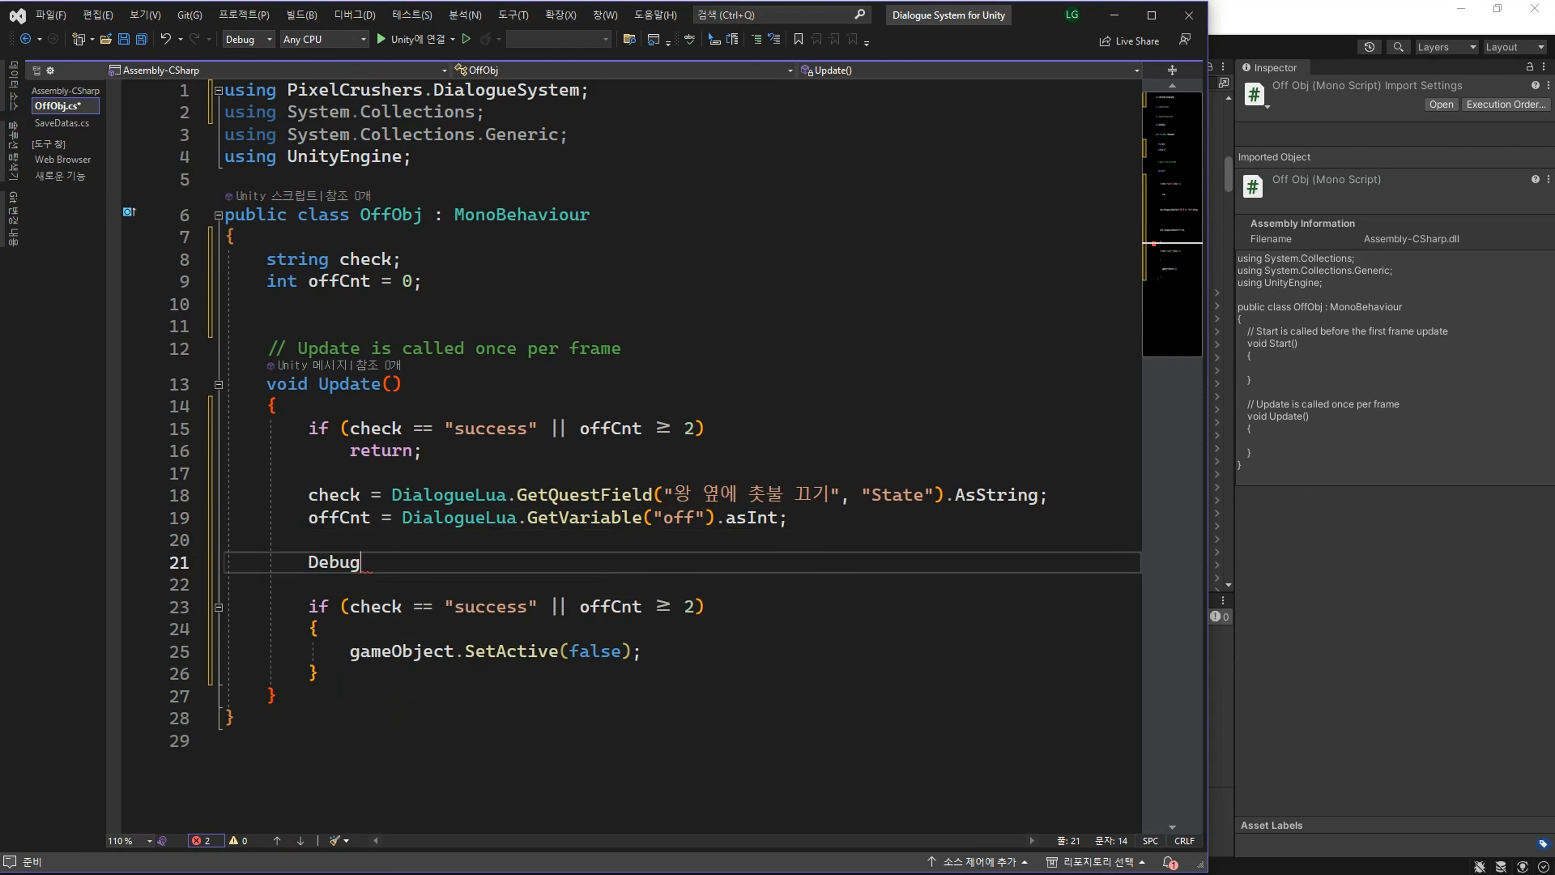
pyautogui.write('.lo();')
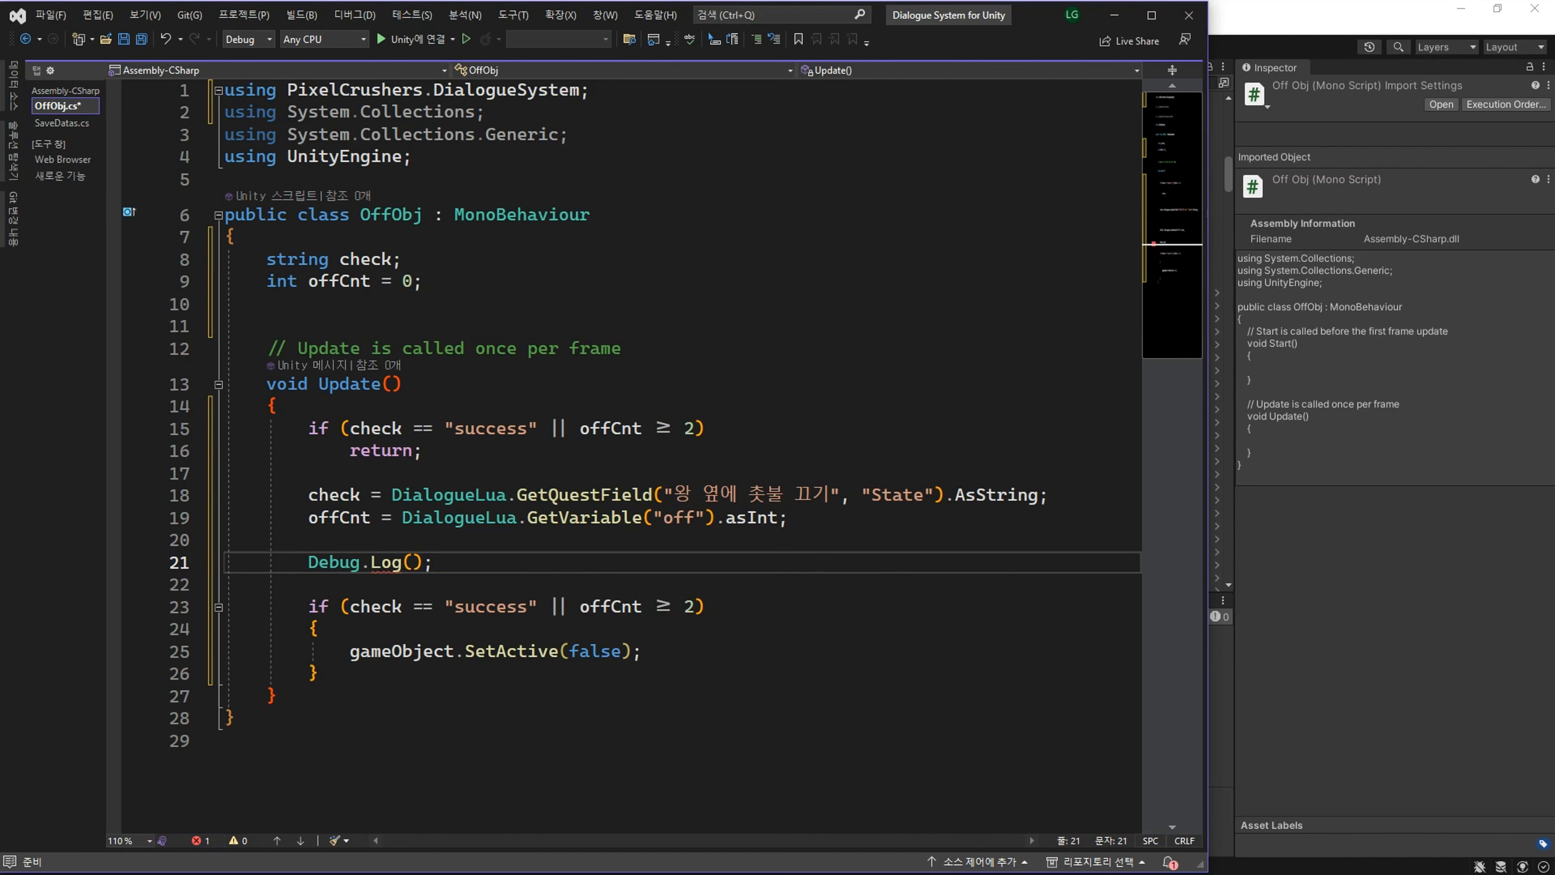
pyautogui.hotkey('ctrl', 'd')
# Step: Fill the first Debug.Log() with "check : " + check
pyautogui.press('Up')
pyautogui.press('Left')
pyautogui.press('Left')
pyautogui.write('"')
pyautogui.press('Left')
pyautogui.hotkey('shift', 'Right')
pyautogui.hotkey('shift', 'Right')
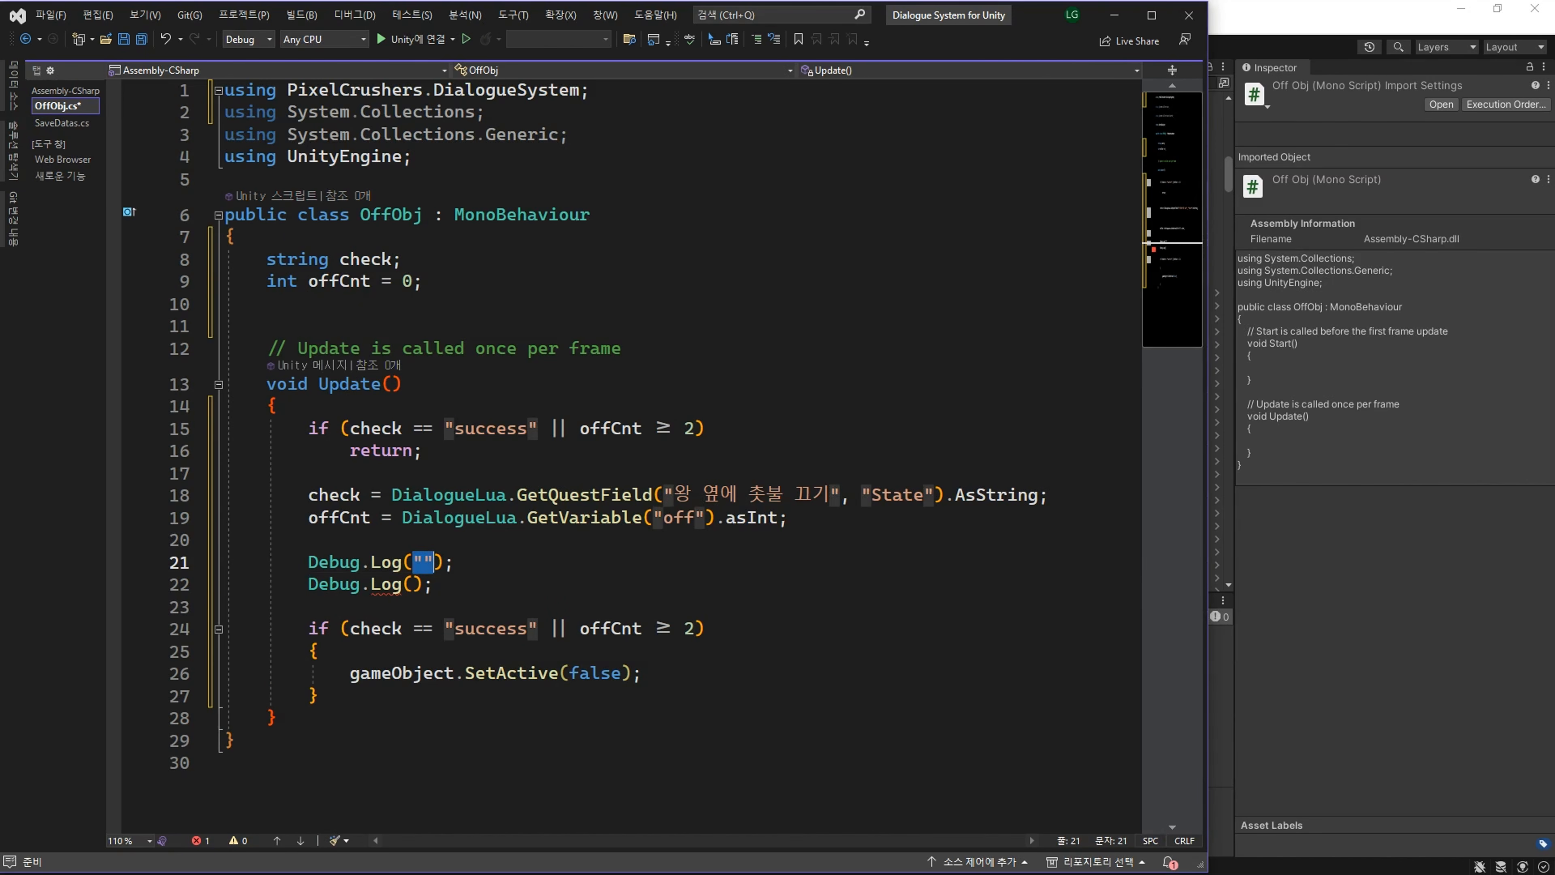
pyautogui.press('Left')
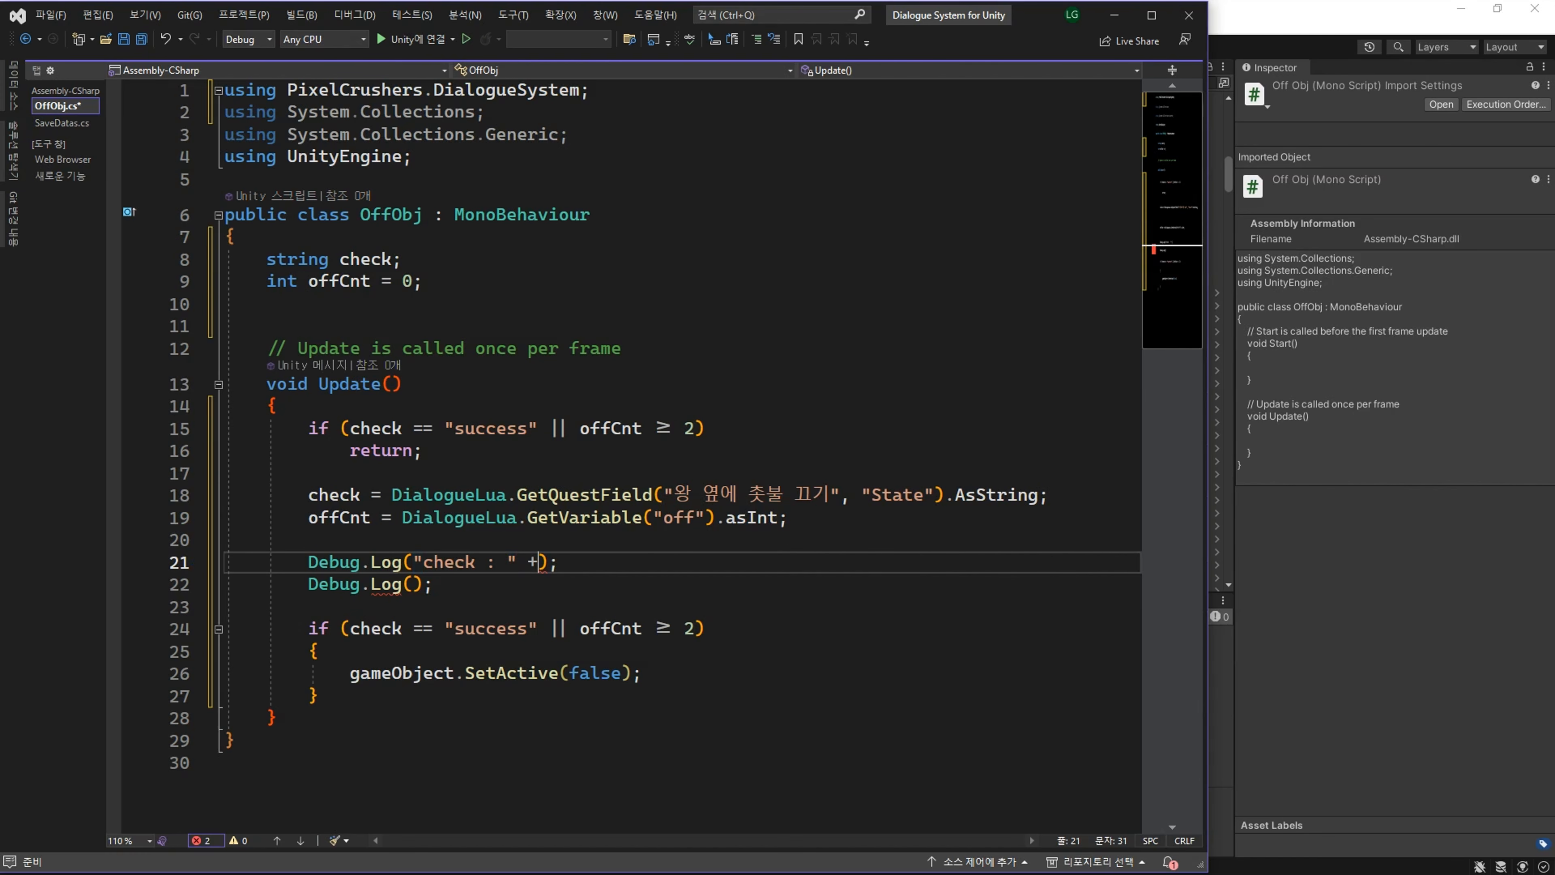
pyautogui.write('check : " + check')
pyautogui.press('Tab')
# Step: Fill the second Debug.Log() with "offCnt" + offCnt and save the OffObj script
pyautogui.press('Down')
pyautogui.press('Left')
pyautogui.press('Left')
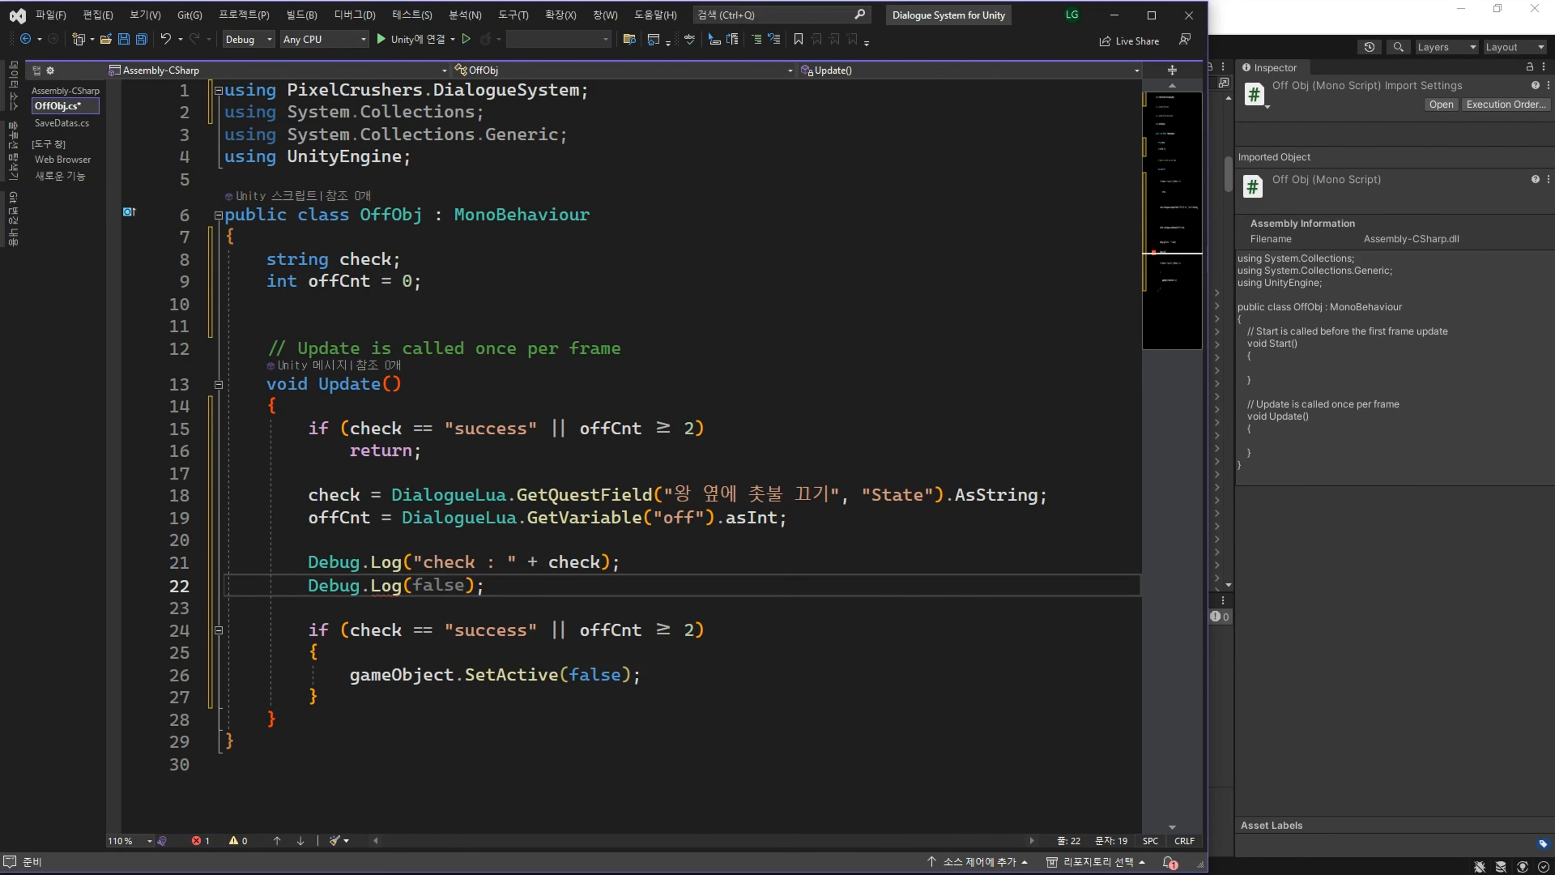
pyautogui.write('"')
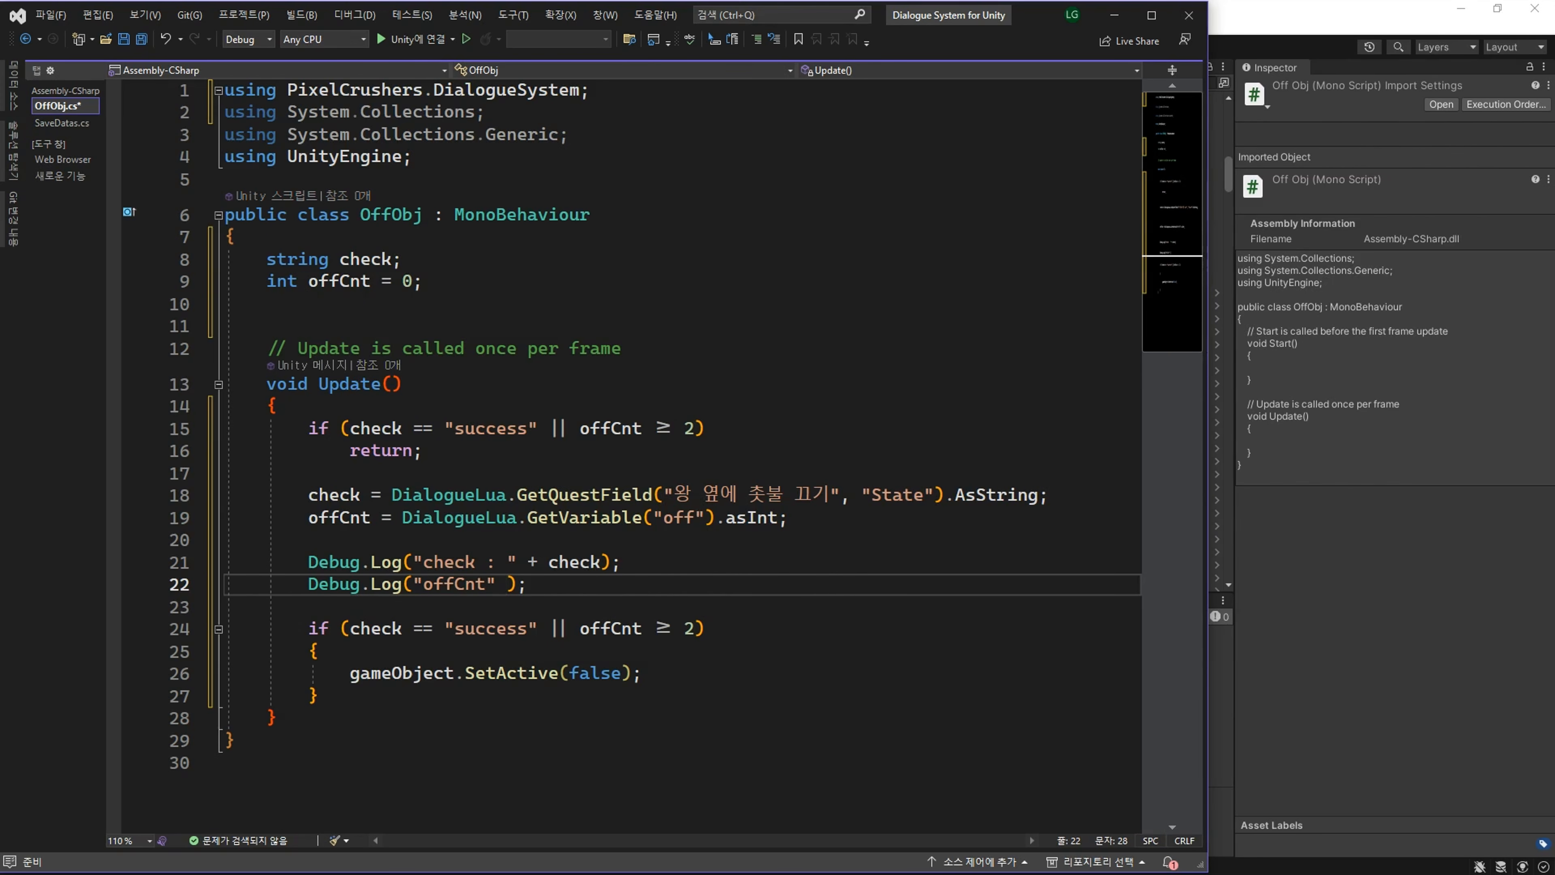
pyautogui.write('offCnt')
pyautogui.press('Tab')
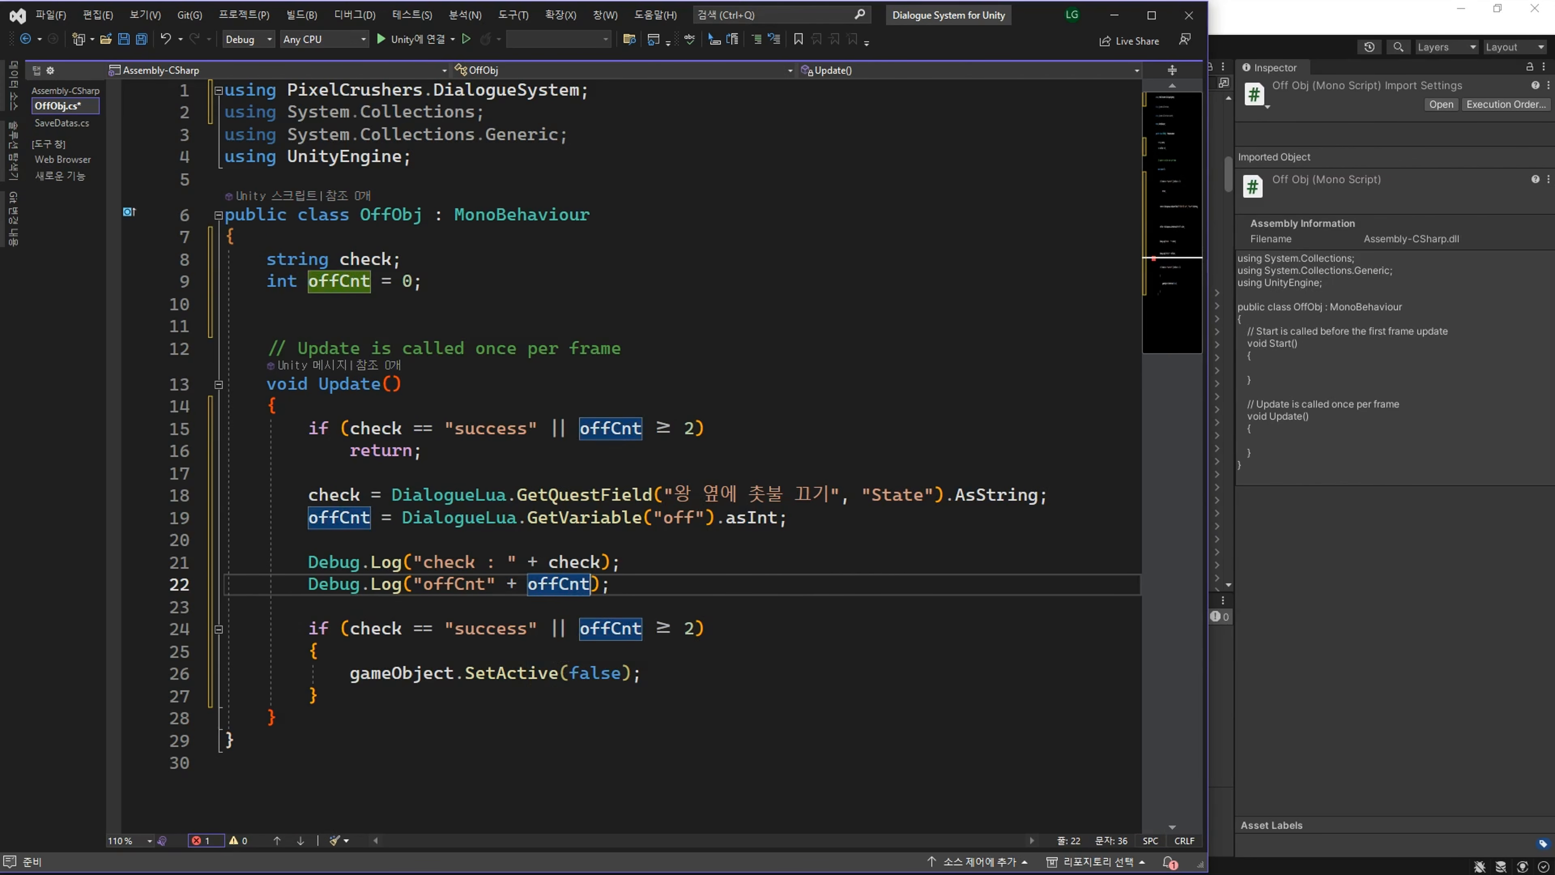
pyautogui.hotkey('ctrl', 's')
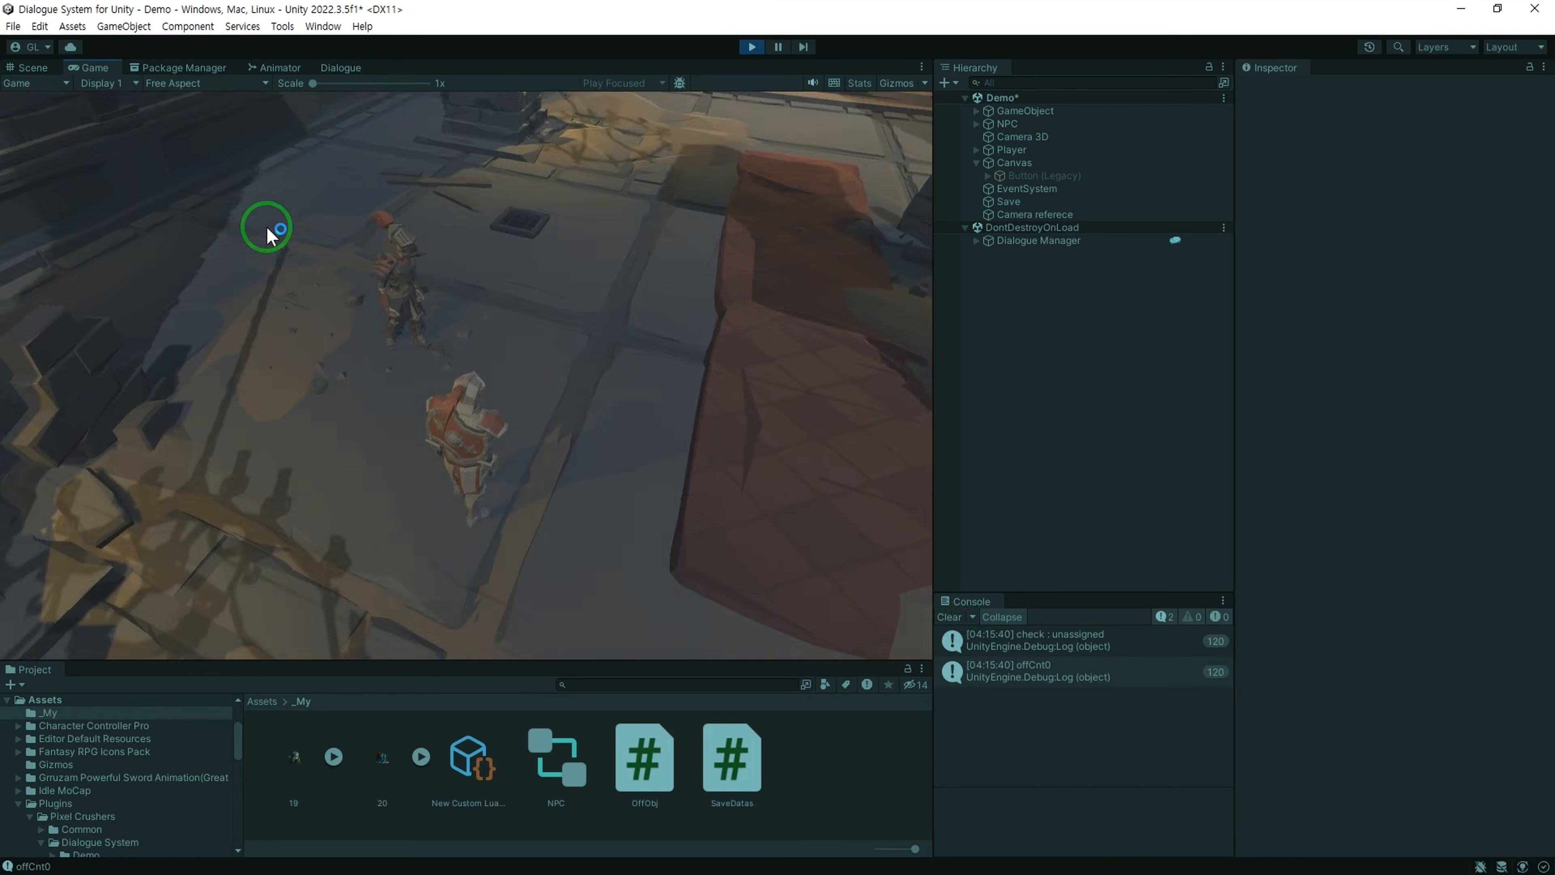
# Step: In the running game, talk to the king's servant and accept the quest 왕이 자는지 확인하기
pyautogui.click(80, 157)
pyautogui.click(98, 152)
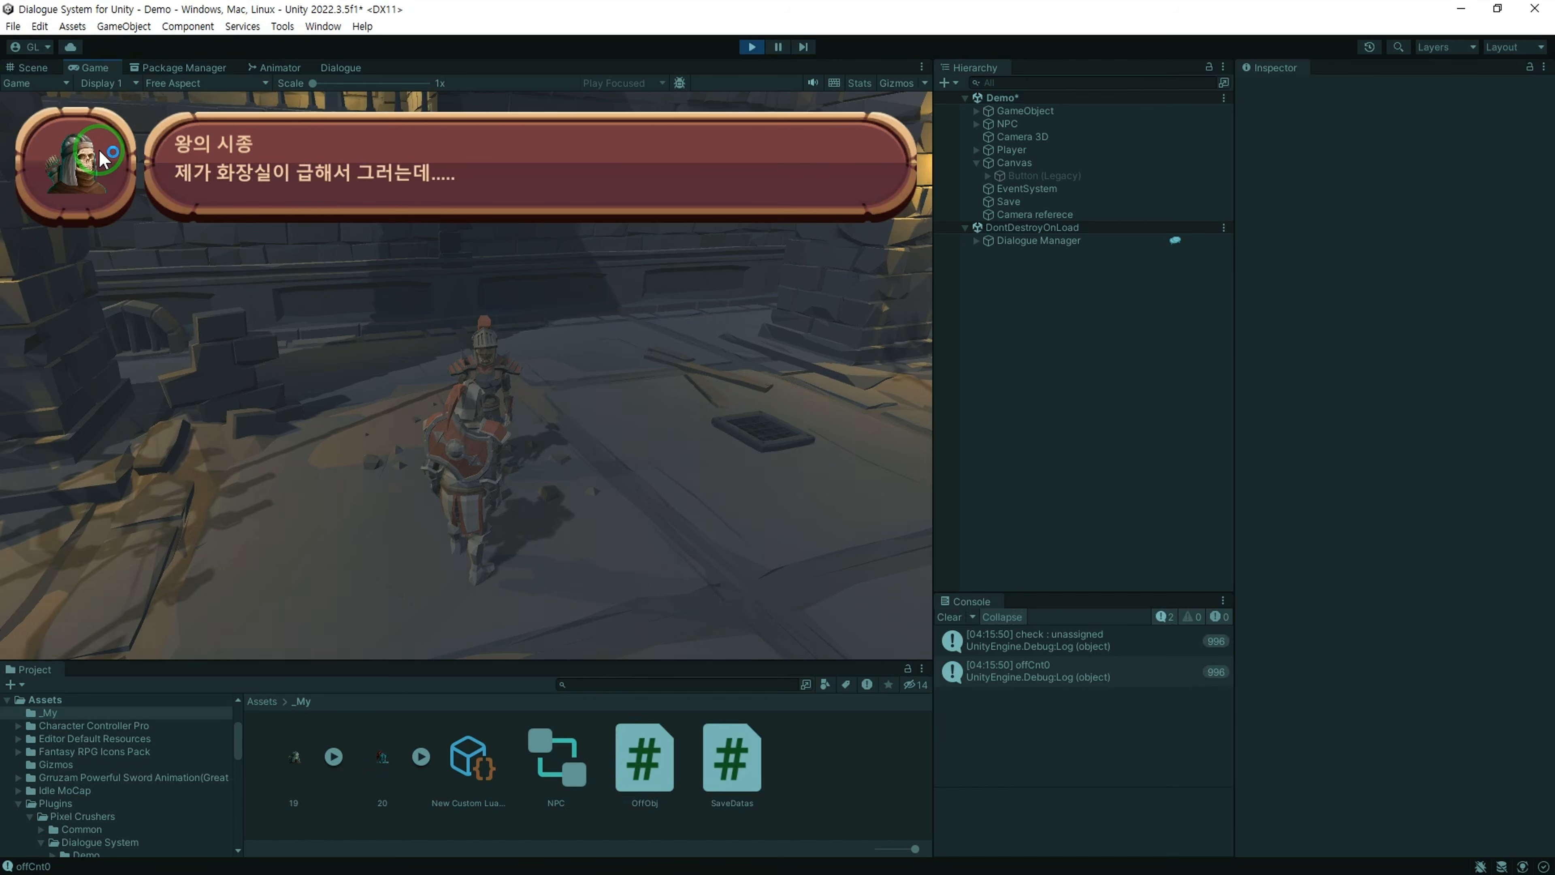
pyautogui.click(98, 151)
pyautogui.click(634, 330)
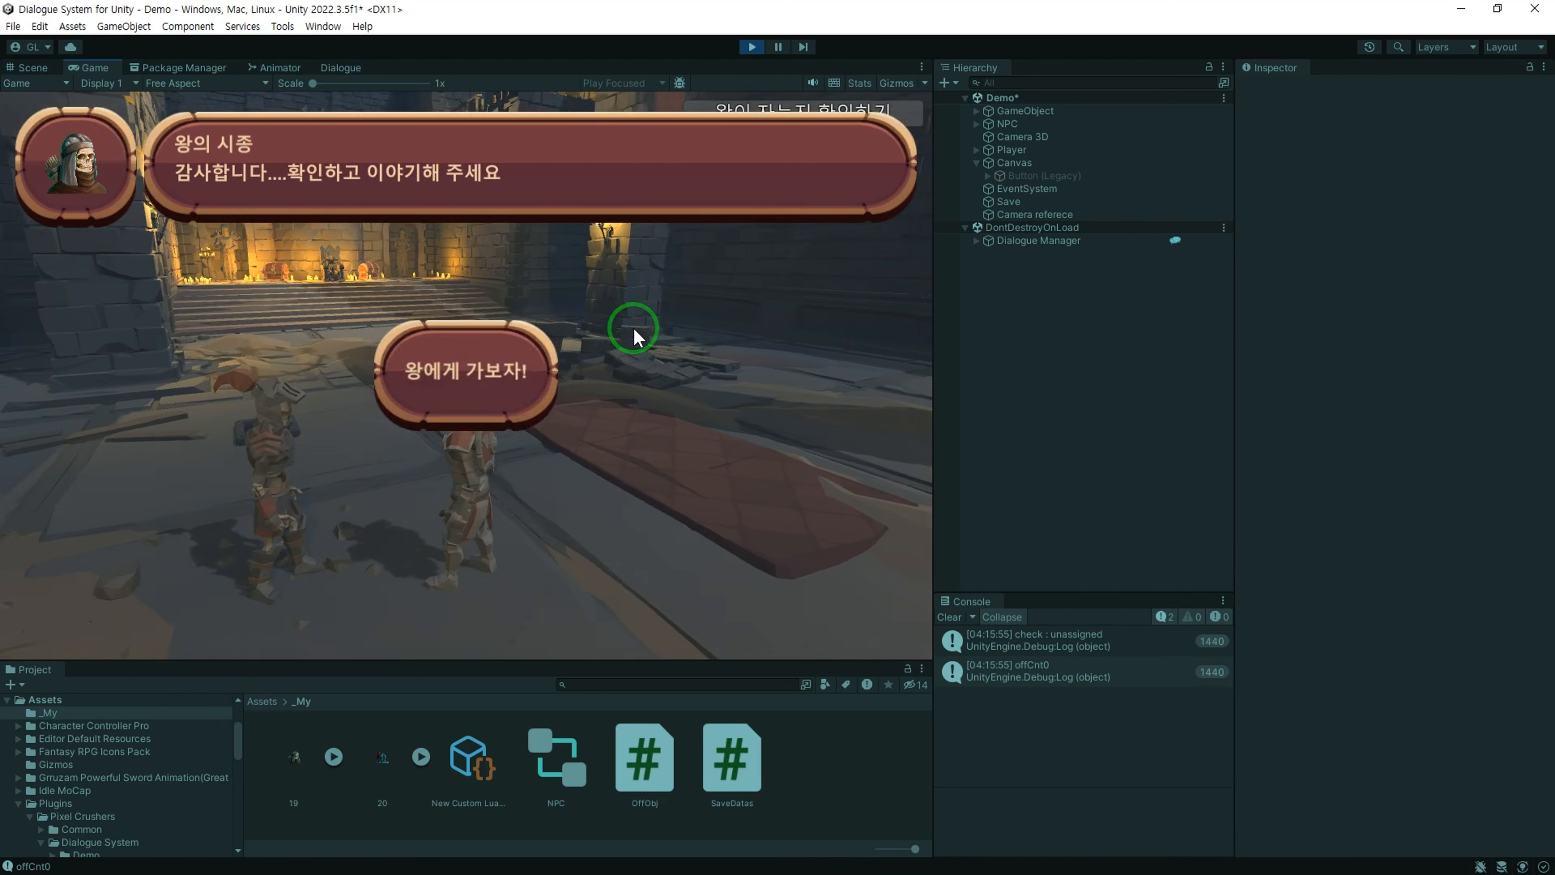
pyautogui.click(520, 371)
pyautogui.press('w')
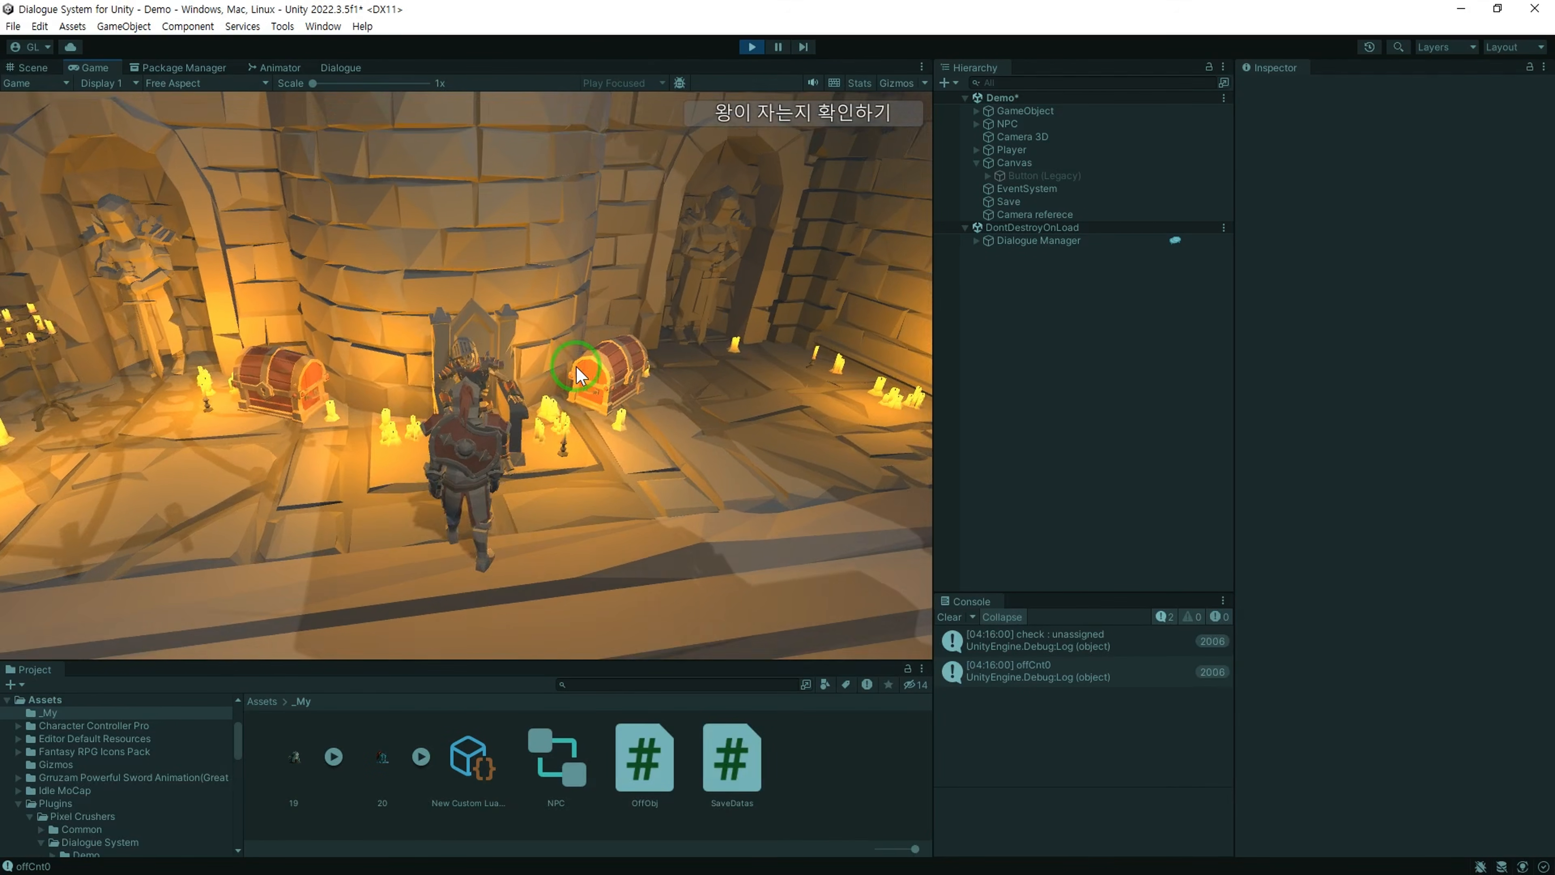
# Step: Check on the king, return to the servant, and accept the quest 왕 옆에 촛불 끄기
pyautogui.press('space')
pyautogui.click(527, 370)
pyautogui.press('w')
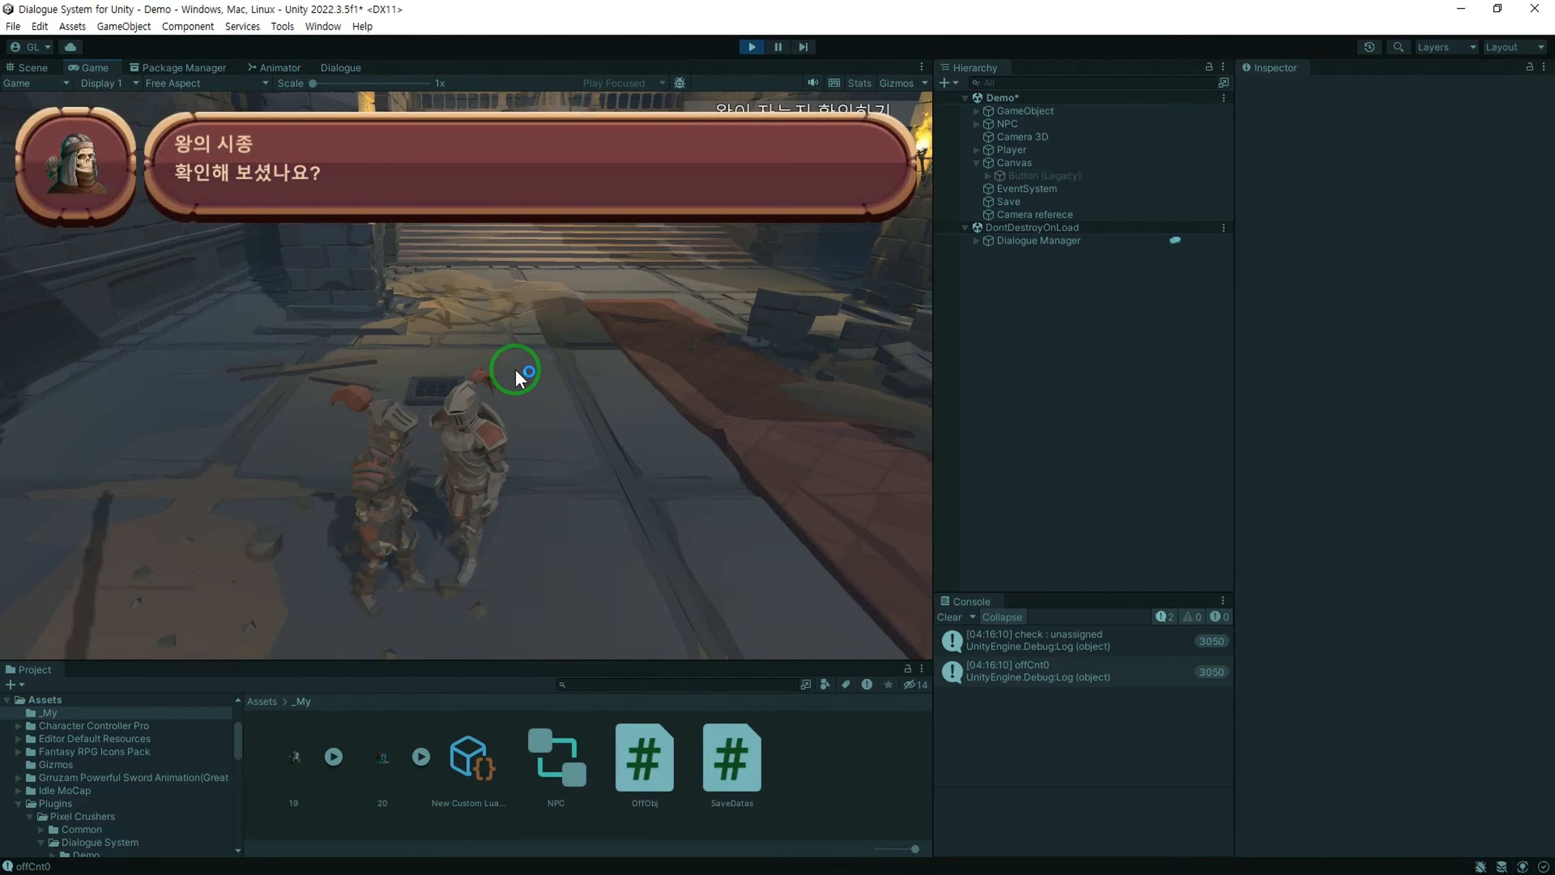
pyautogui.click(526, 398)
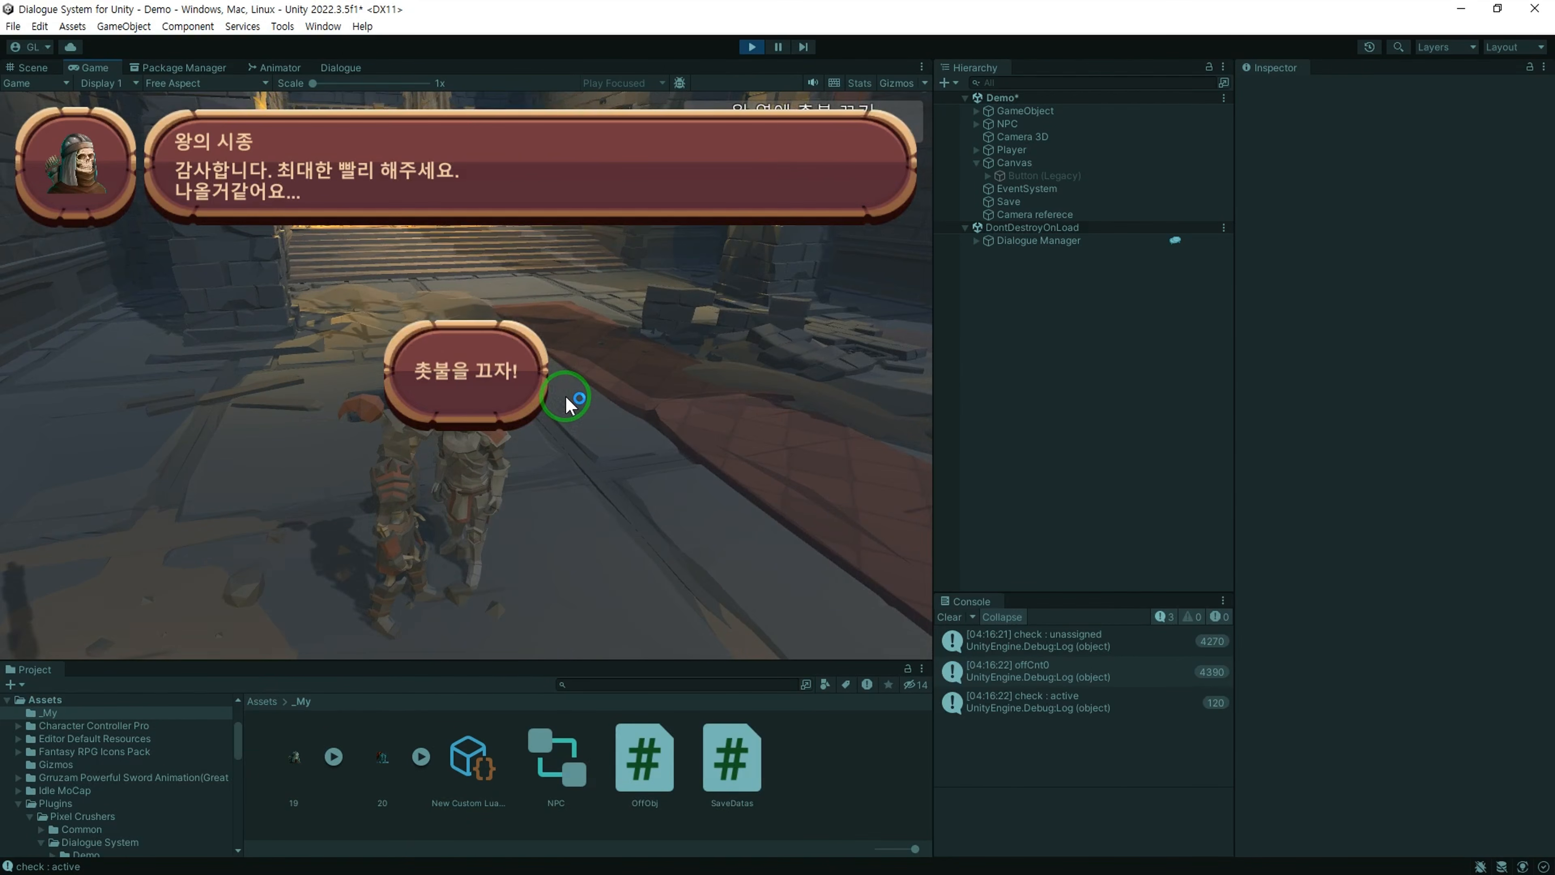
pyautogui.click(566, 398)
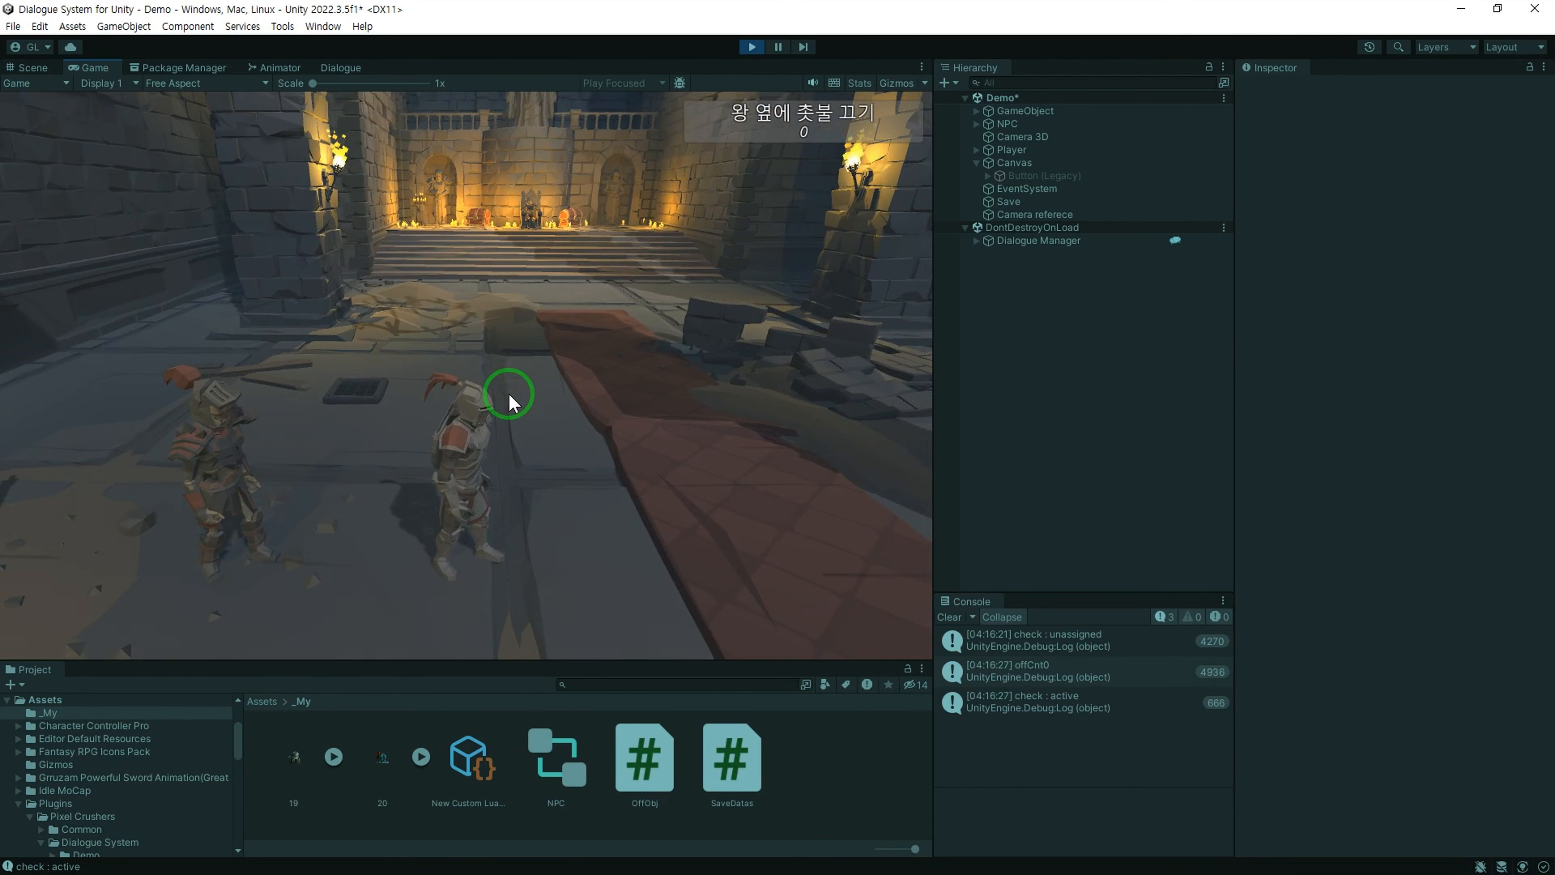
# Step: Restart Play mode and review the completed and active quests in the Quest Journal
pyautogui.hotkey('ctrl', 'p')
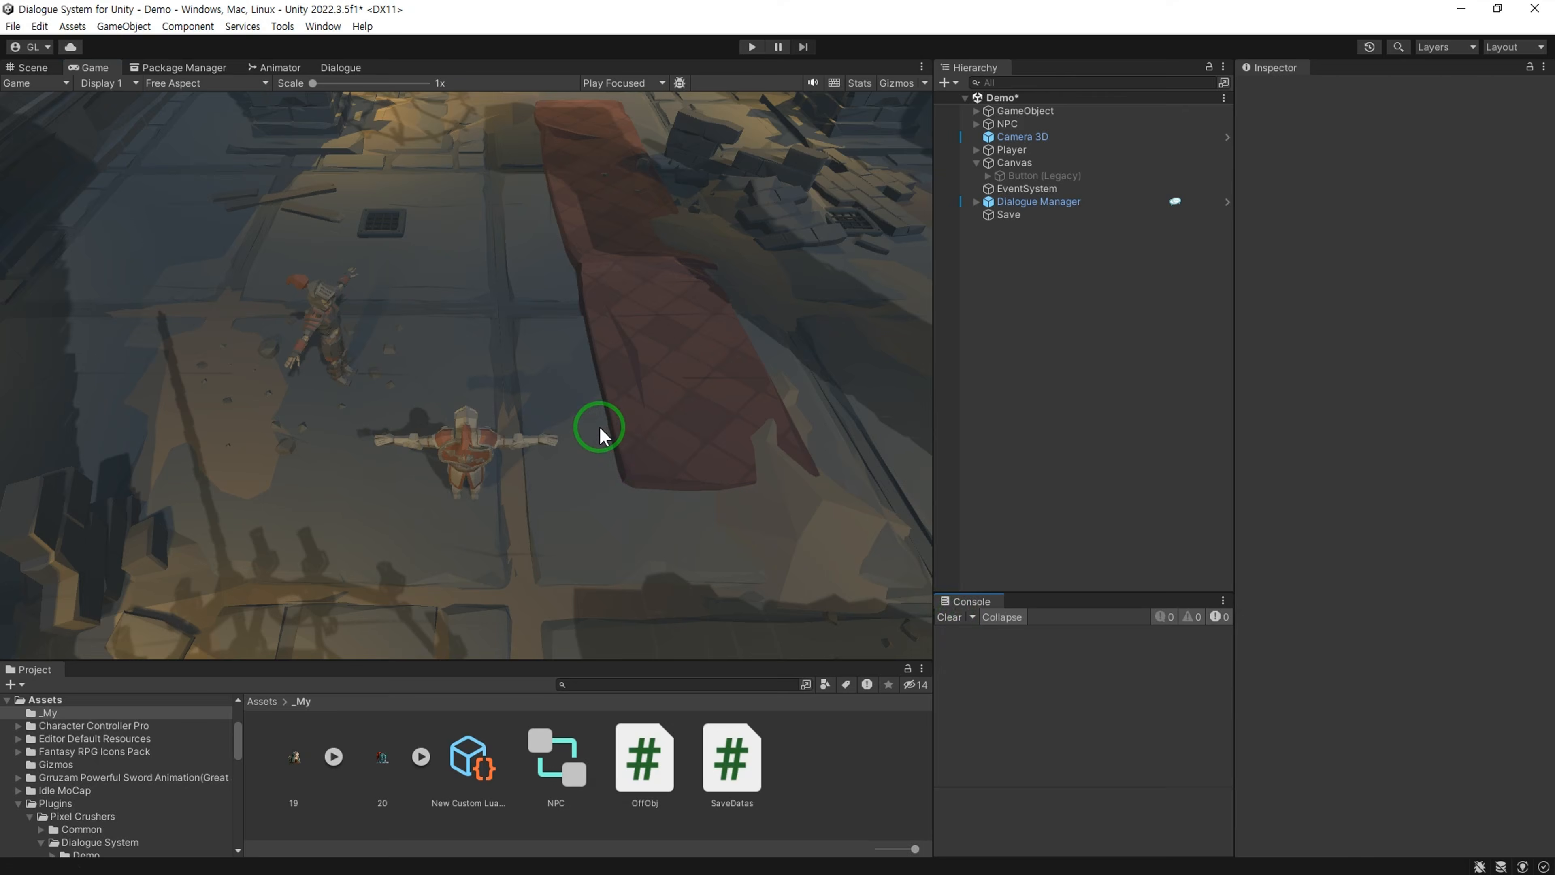
pyautogui.hotkey('ctrl', 'p')
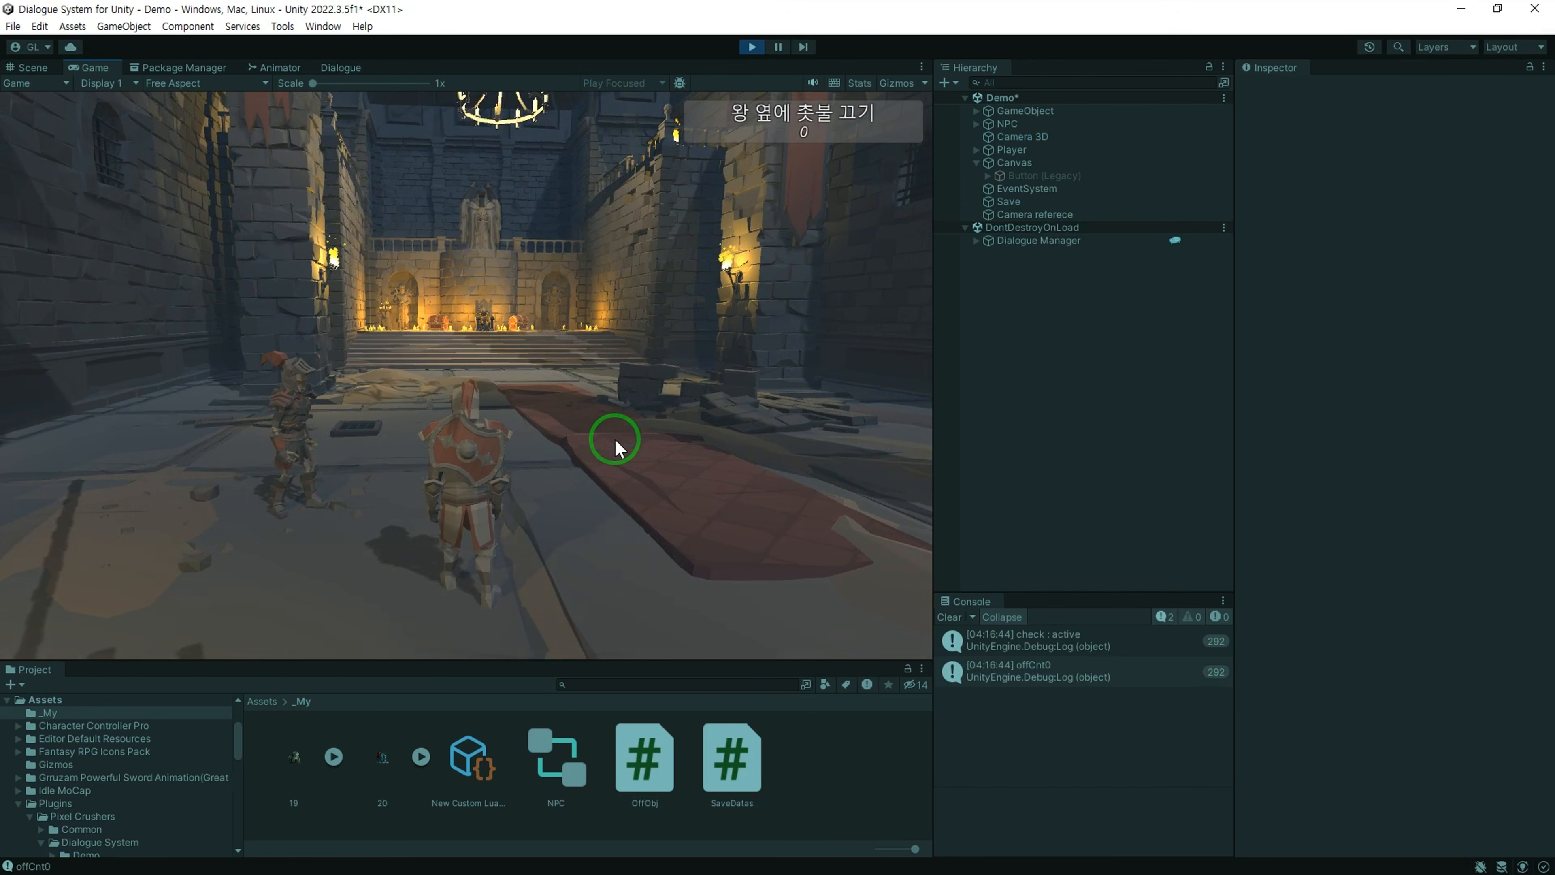
pyautogui.press('j')
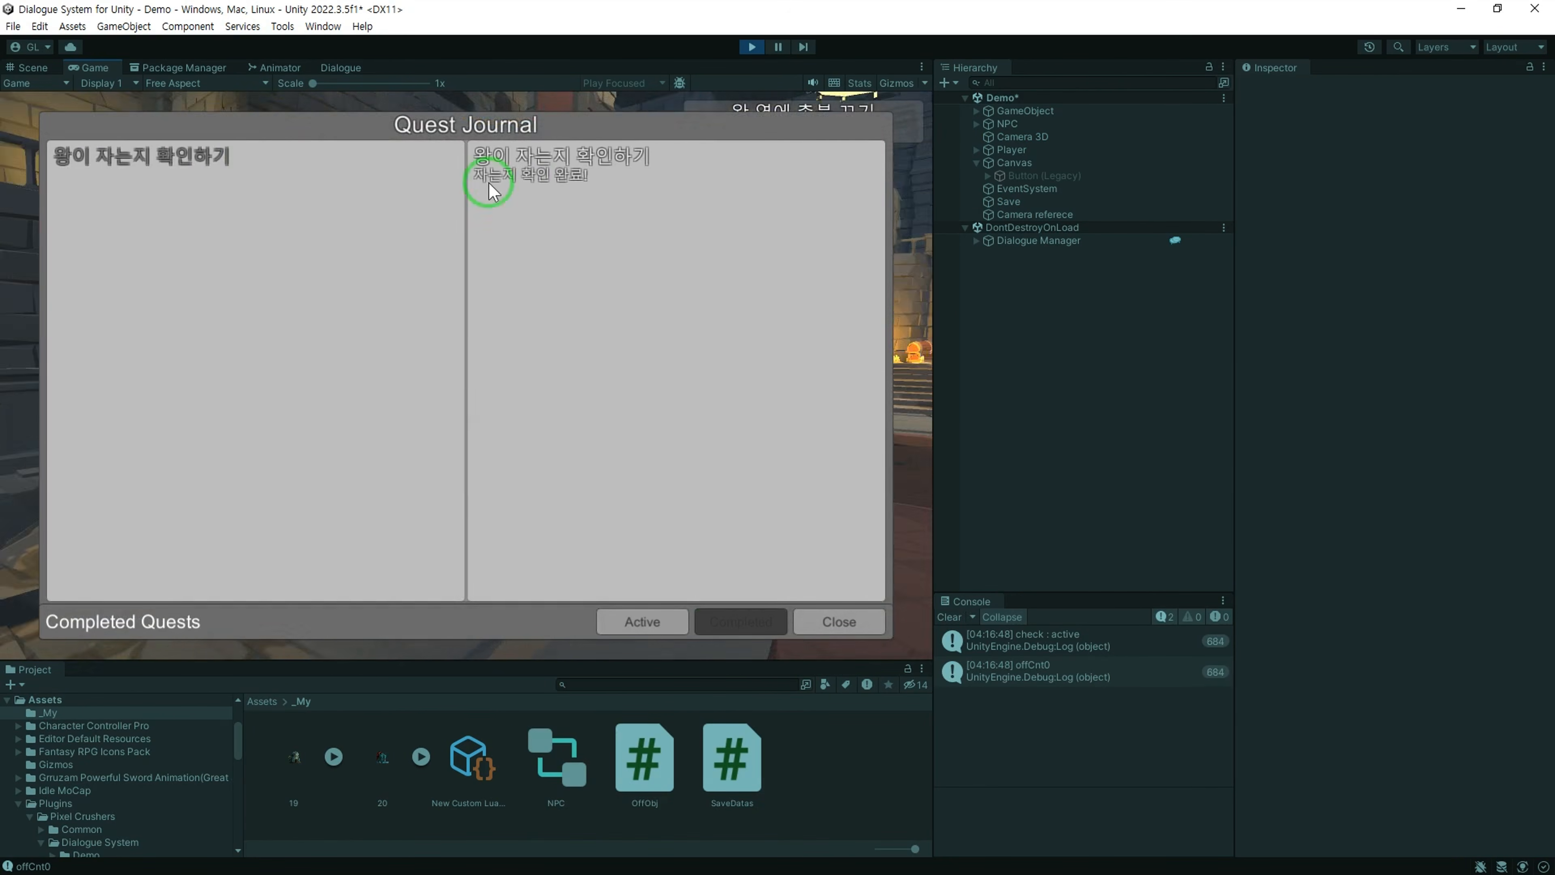
pyautogui.click(642, 621)
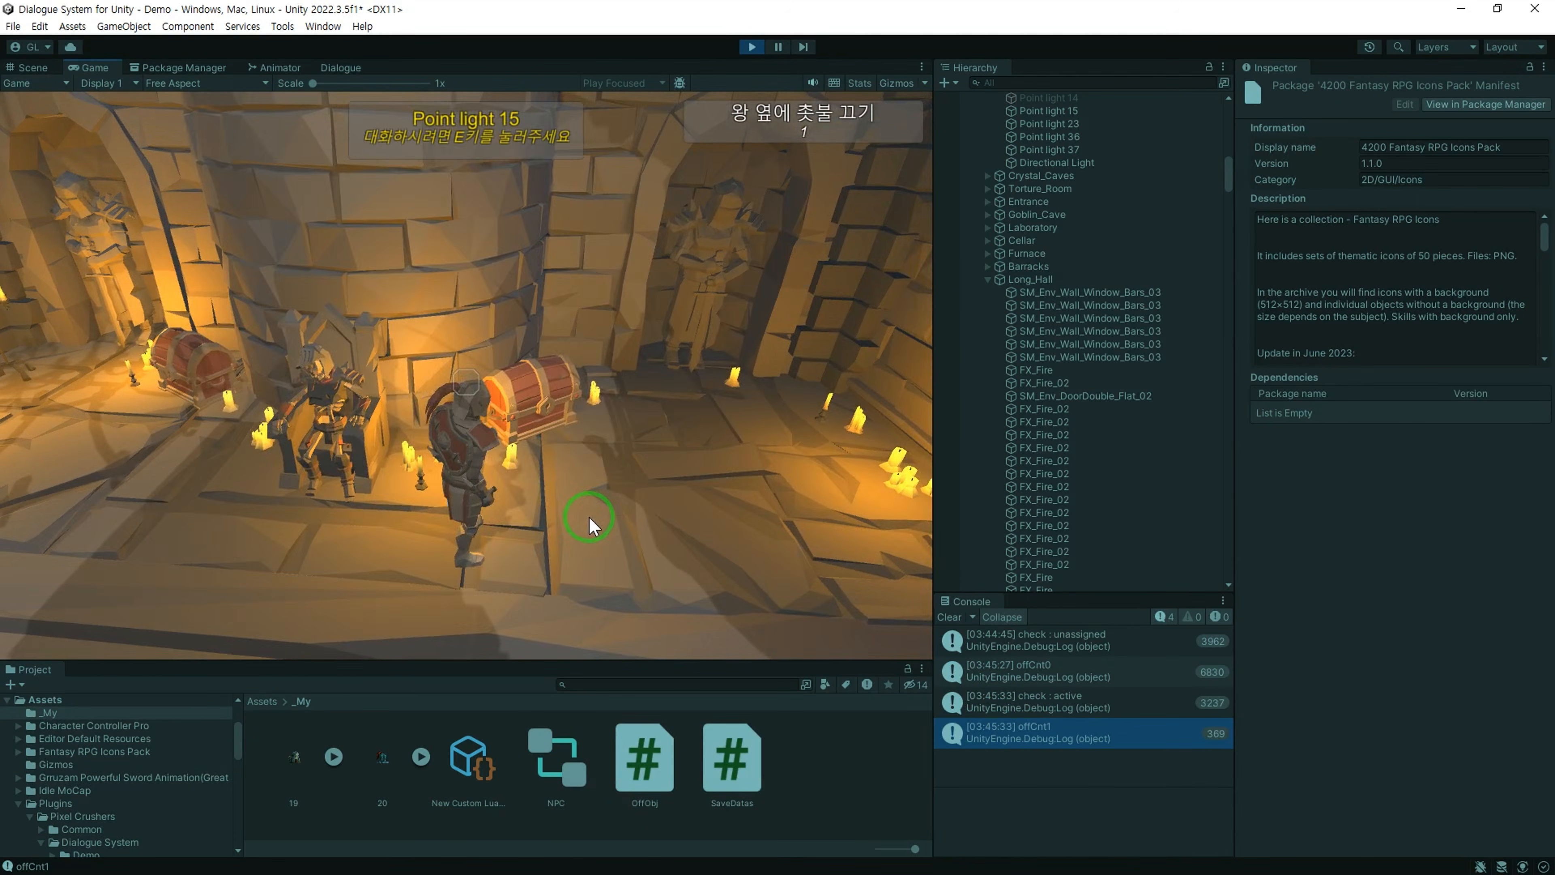
# Step: Put out Point light 15 in the running game, and restart Play mode to test the loaded quest progress
pyautogui.press('e')
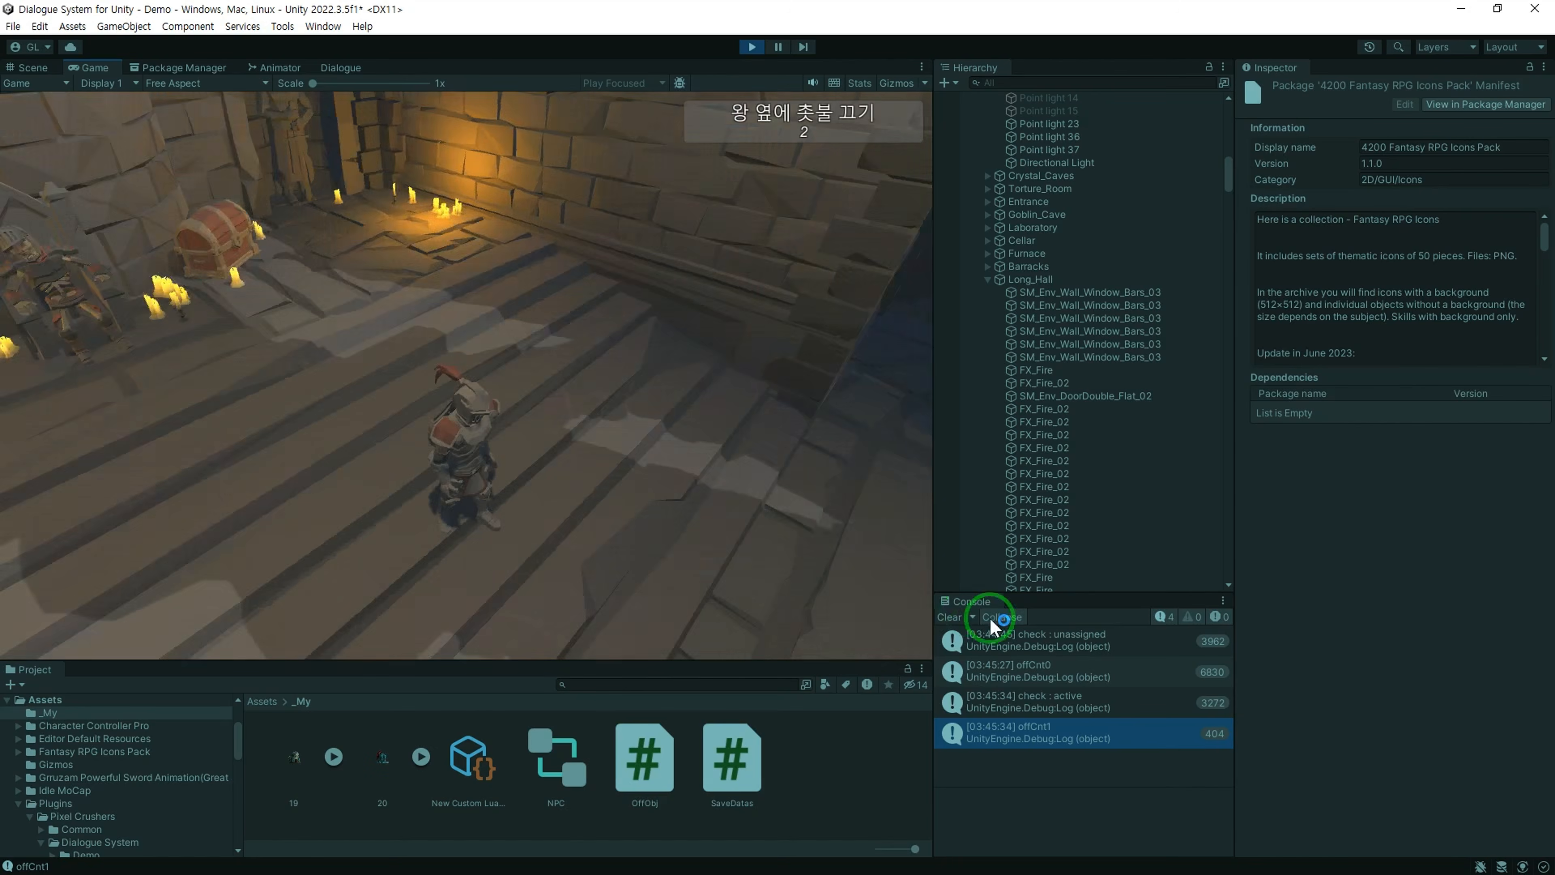
pyautogui.click(753, 47)
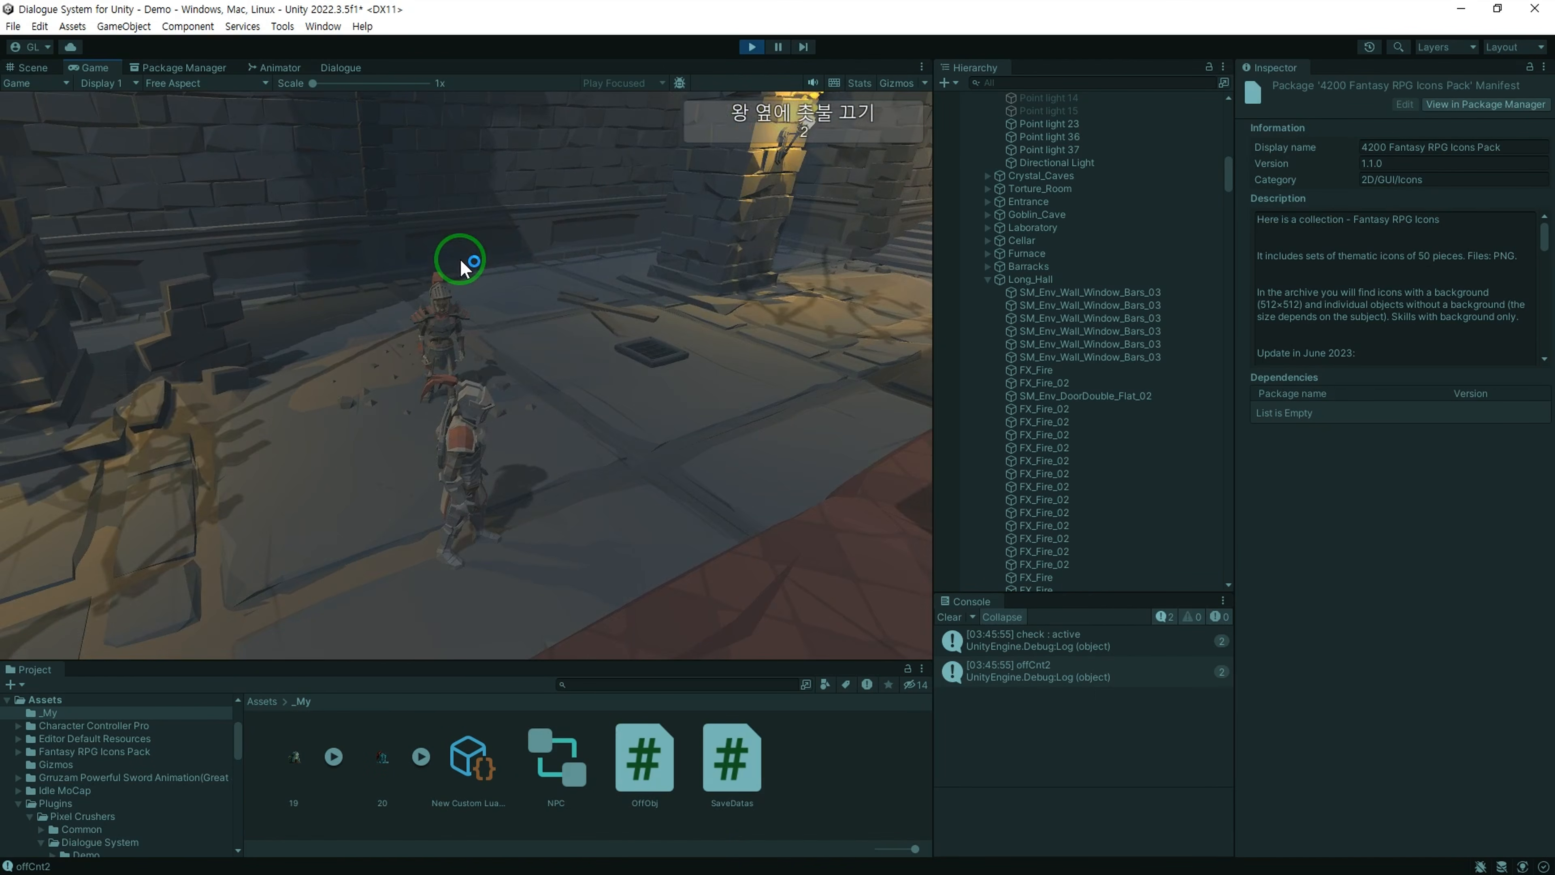
pyautogui.press('w')
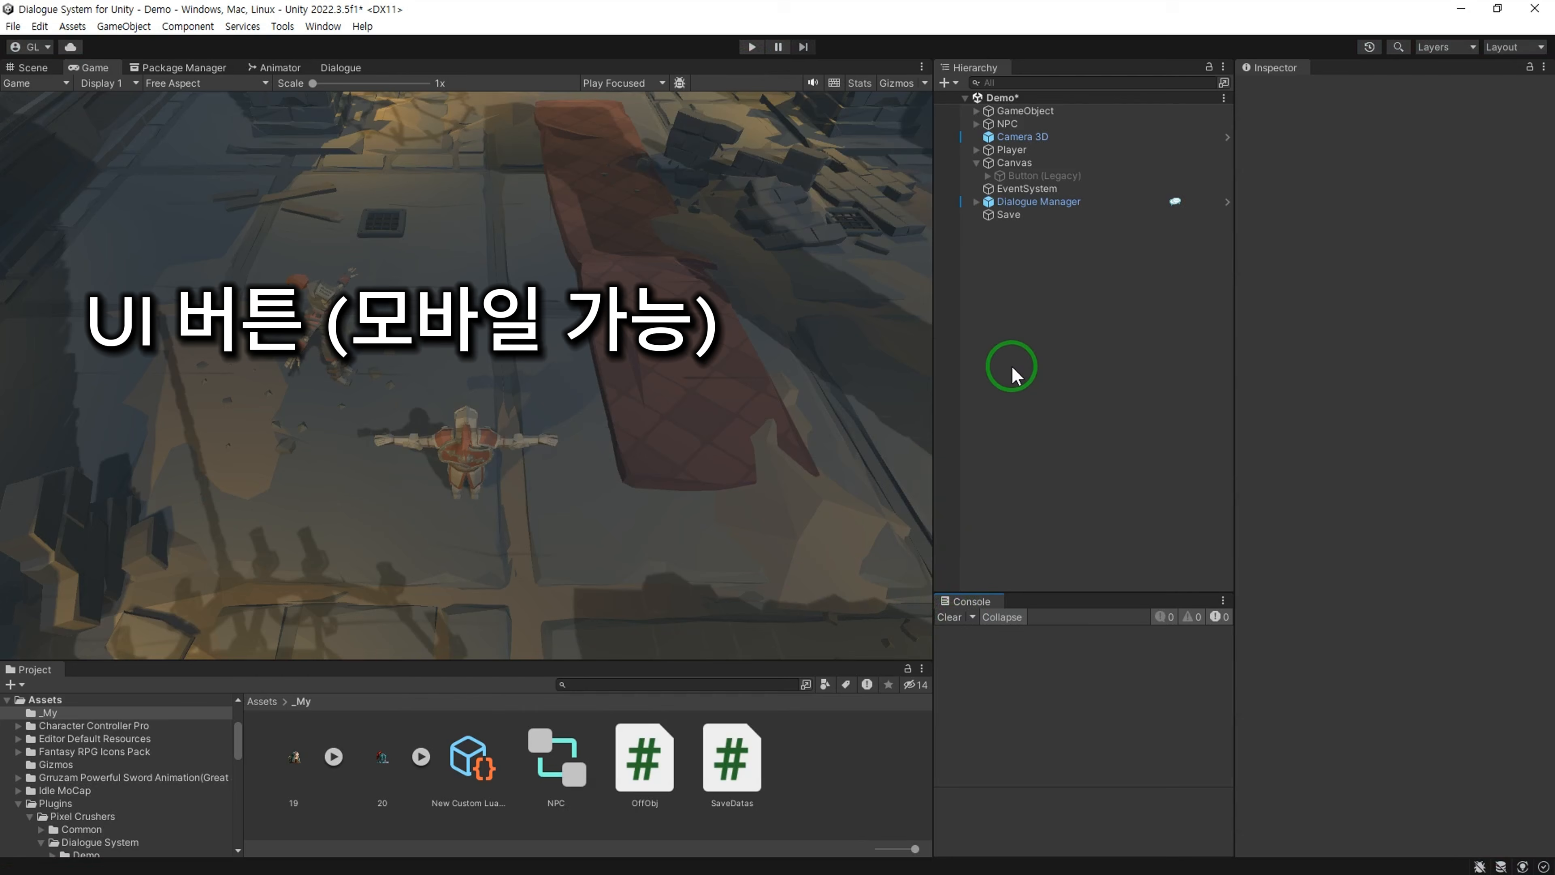
# Step: Temporarily activate Button (Legacy) under the Canvas to preview it in the Game view
pyautogui.click(1054, 176)
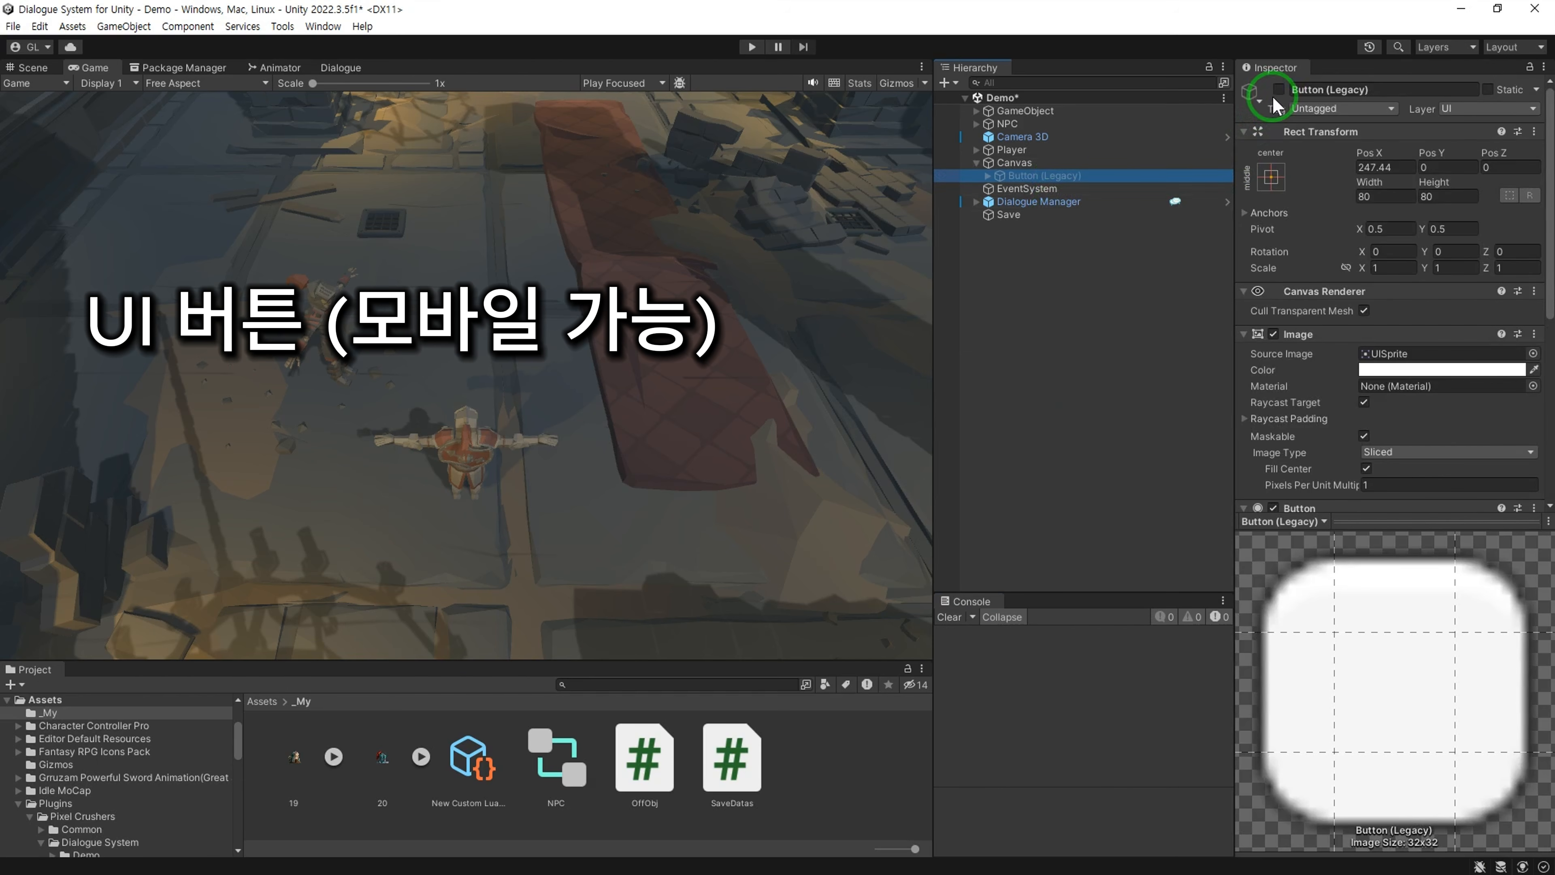
pyautogui.click(1279, 90)
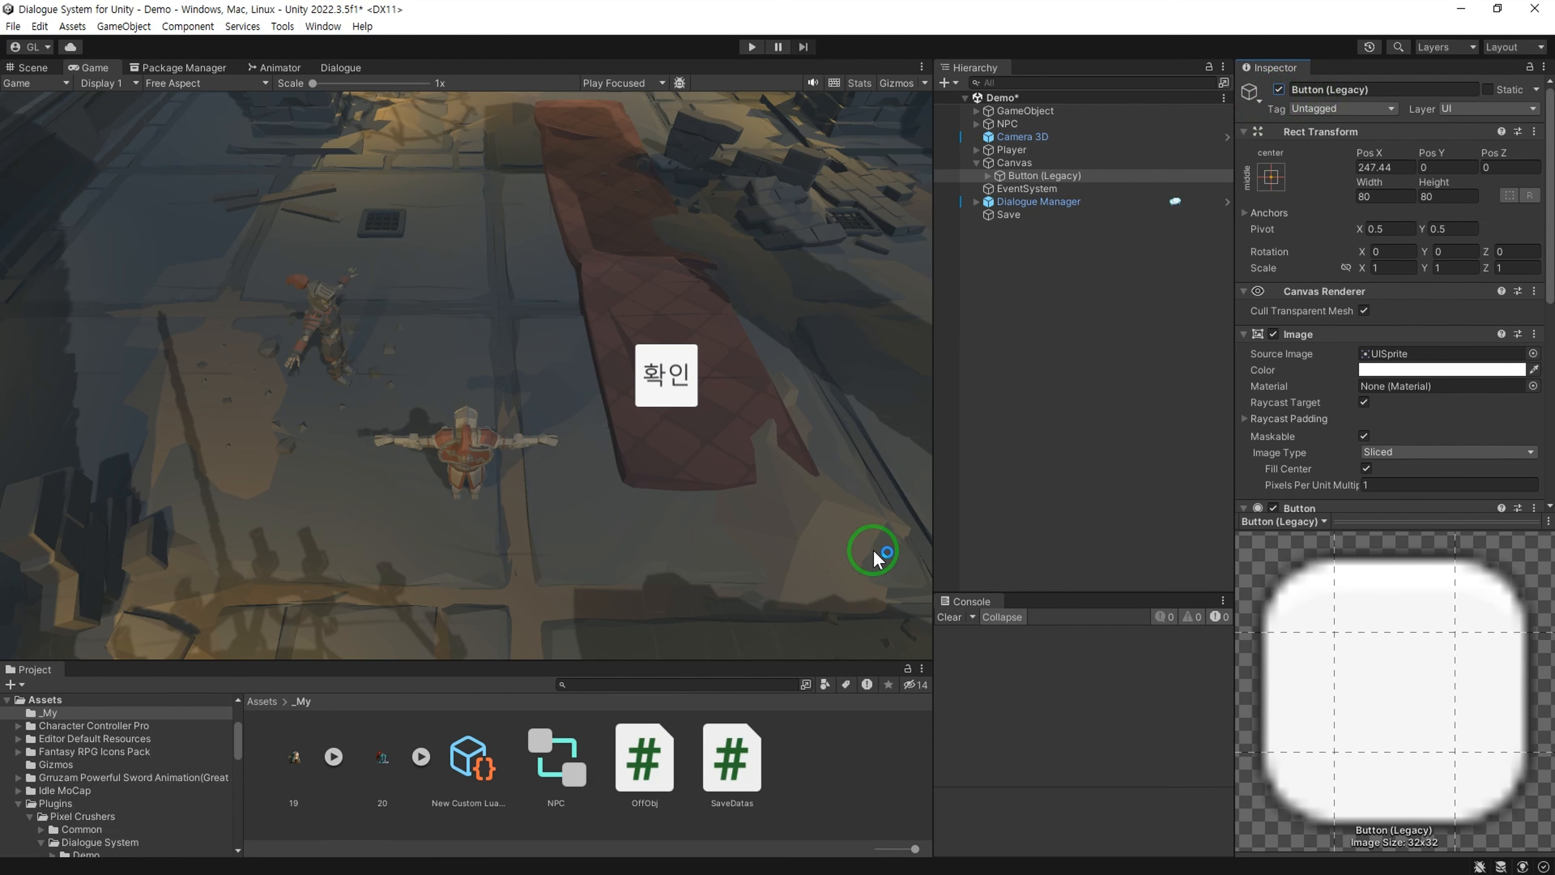
pyautogui.click(1278, 92)
# Step: Create a C# script named Touch in the _My folder and open it for editing
pyautogui.rightClick(809, 753)
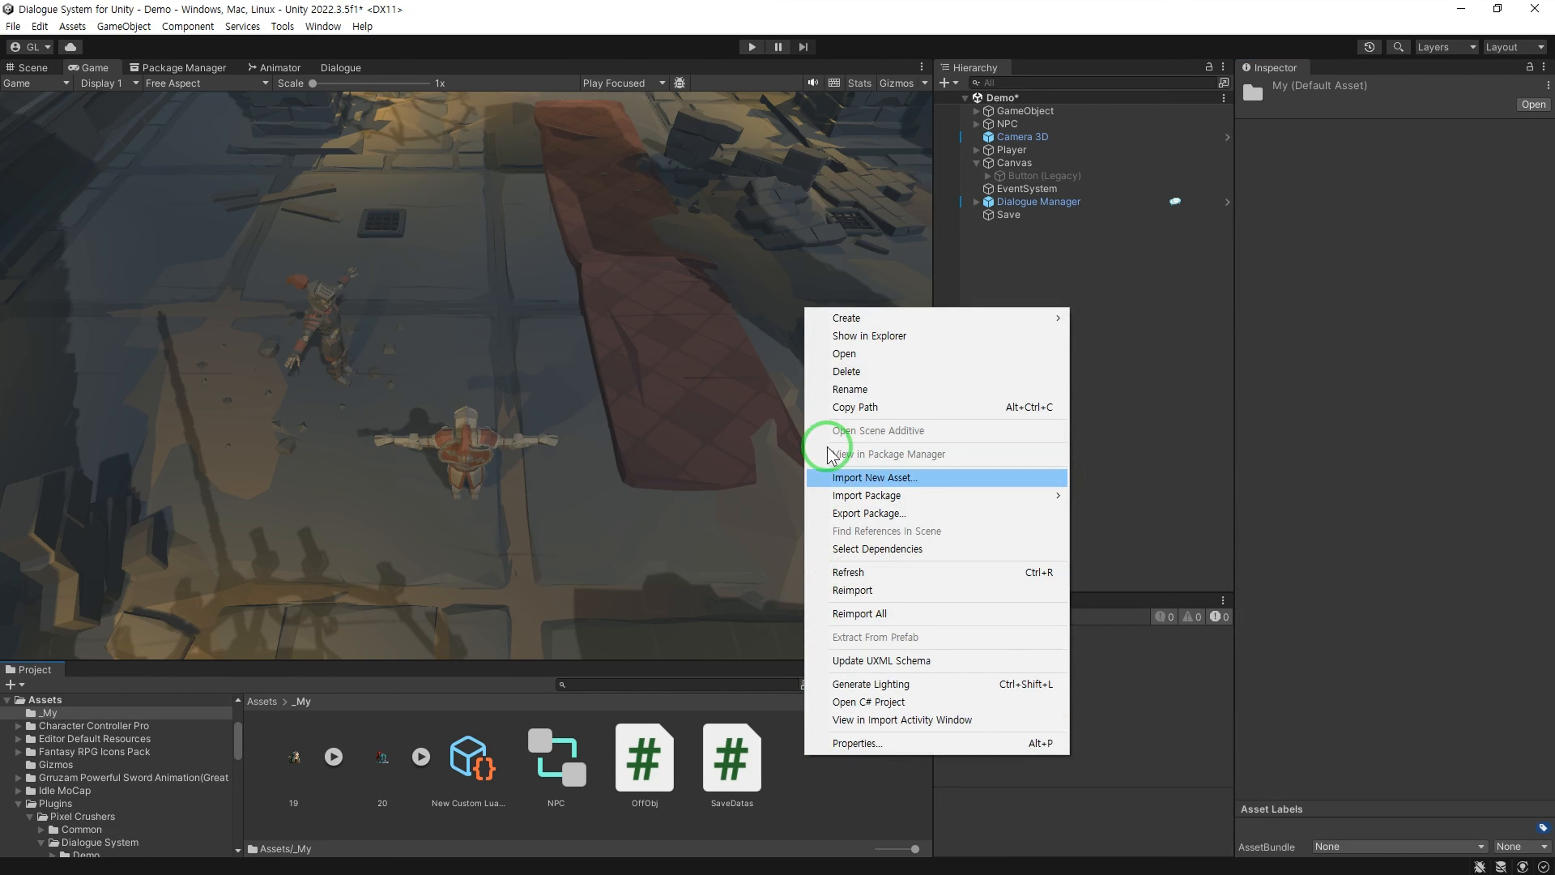
pyautogui.moveTo(856, 324)
pyautogui.click(1181, 132)
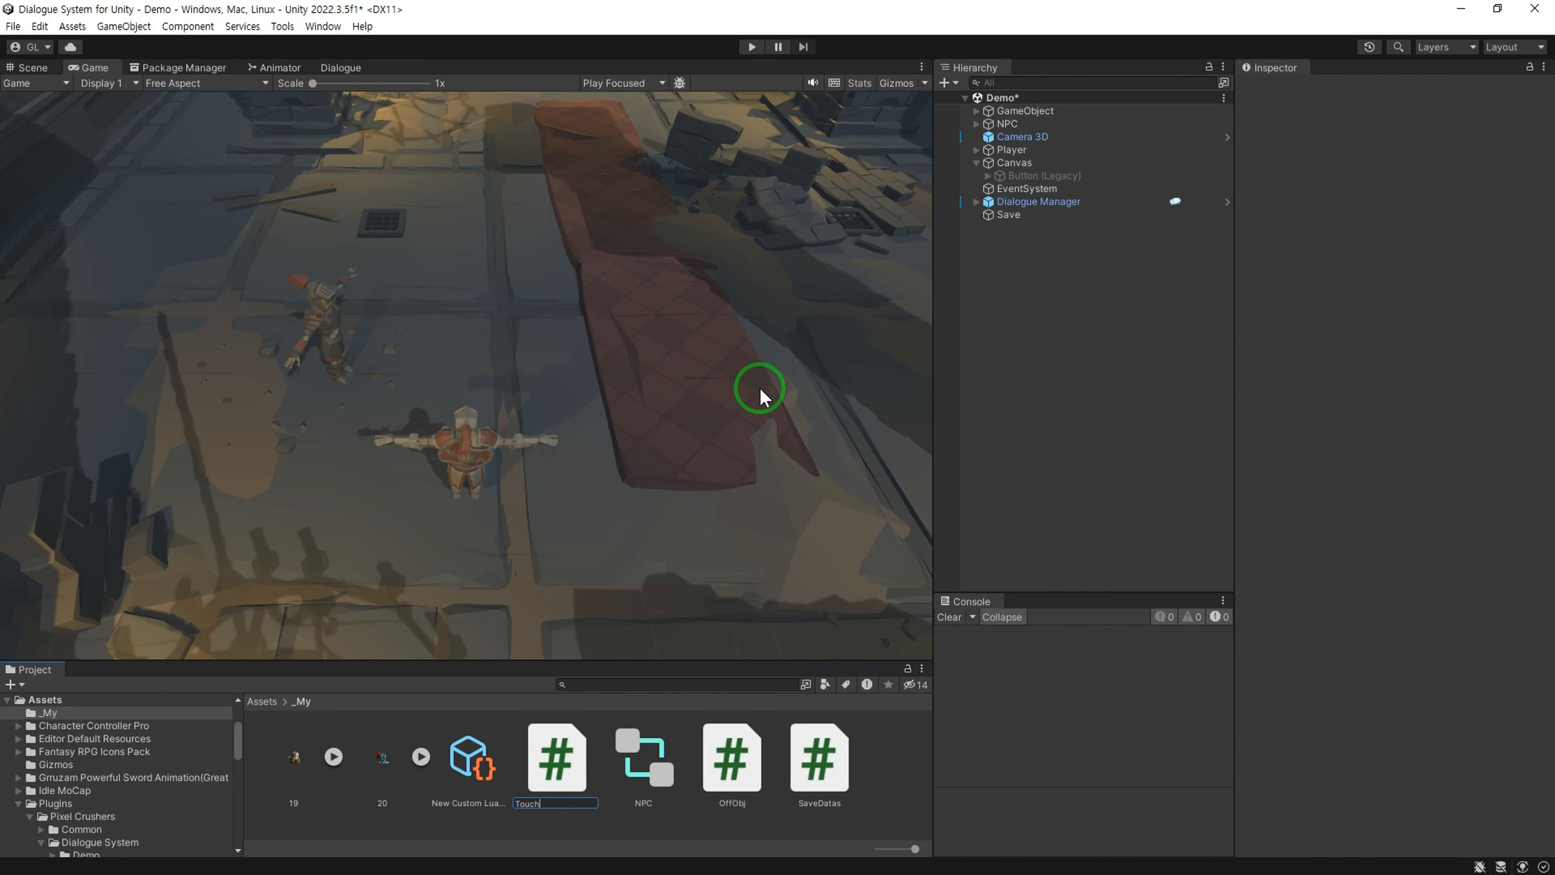
pyautogui.press('Return')
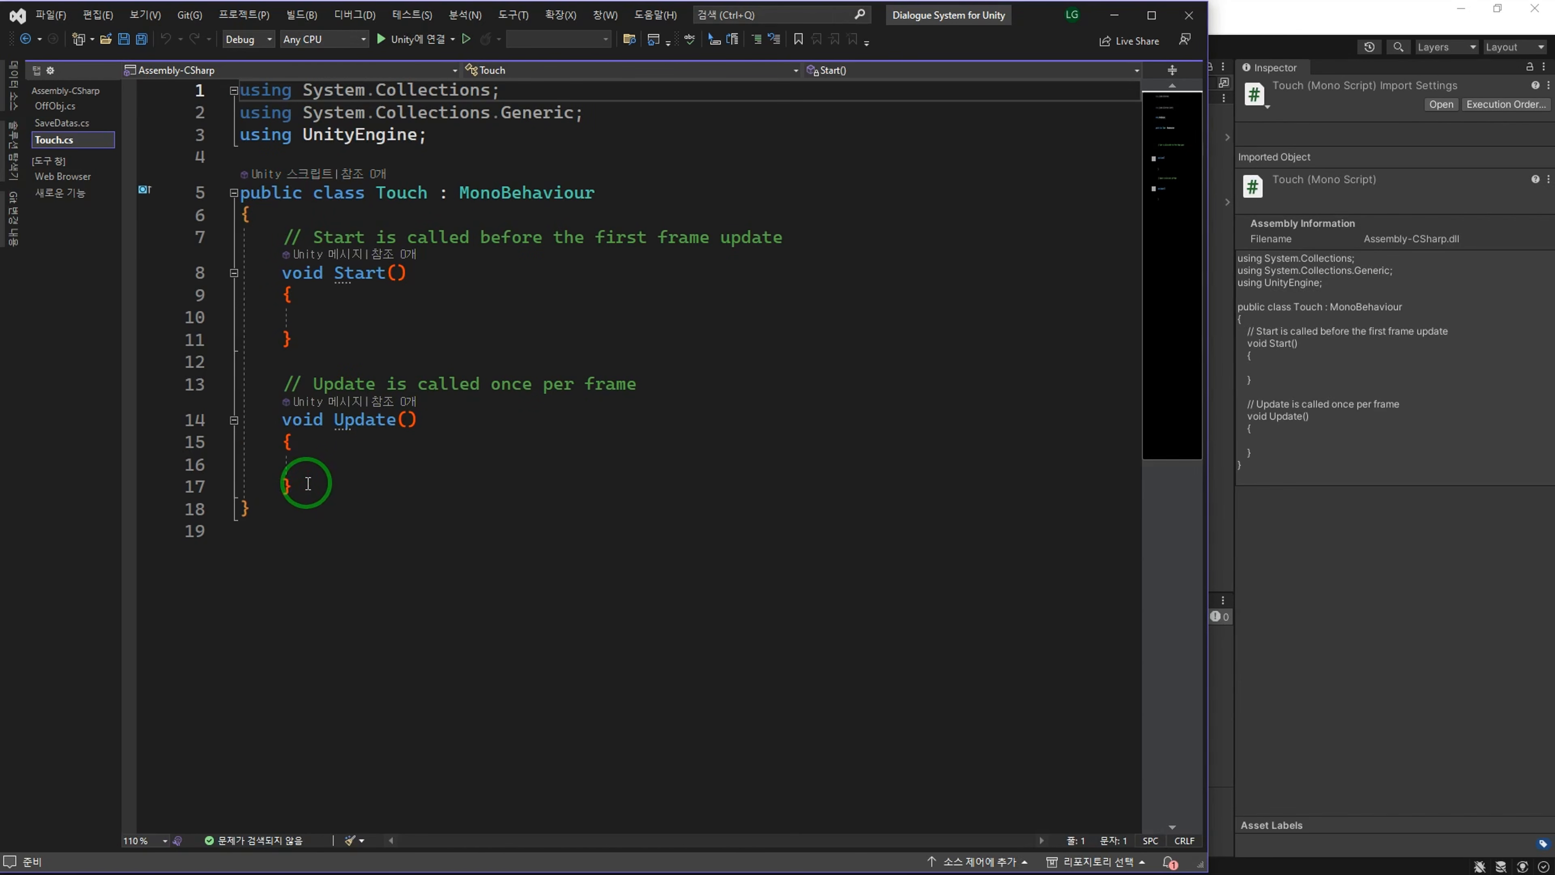
# Step: Replace the default Start and Update methods with the field public GameObject targetPlayer;
pyautogui.moveTo(307, 483); pyautogui.dragTo(285, 237)
pyautogui.press('Delete')
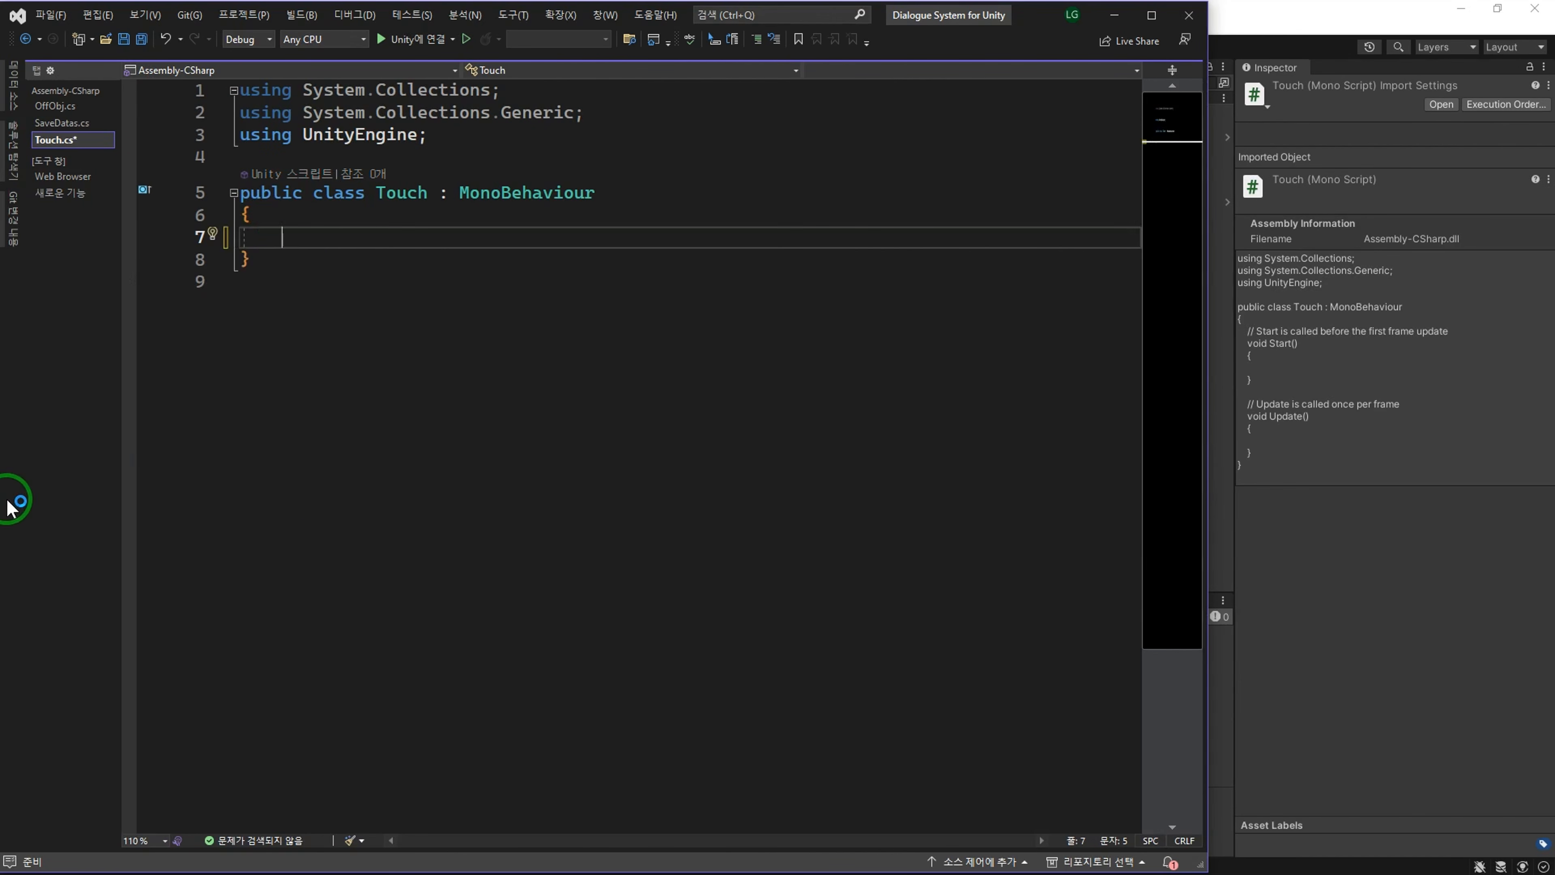
pyautogui.write('public ')
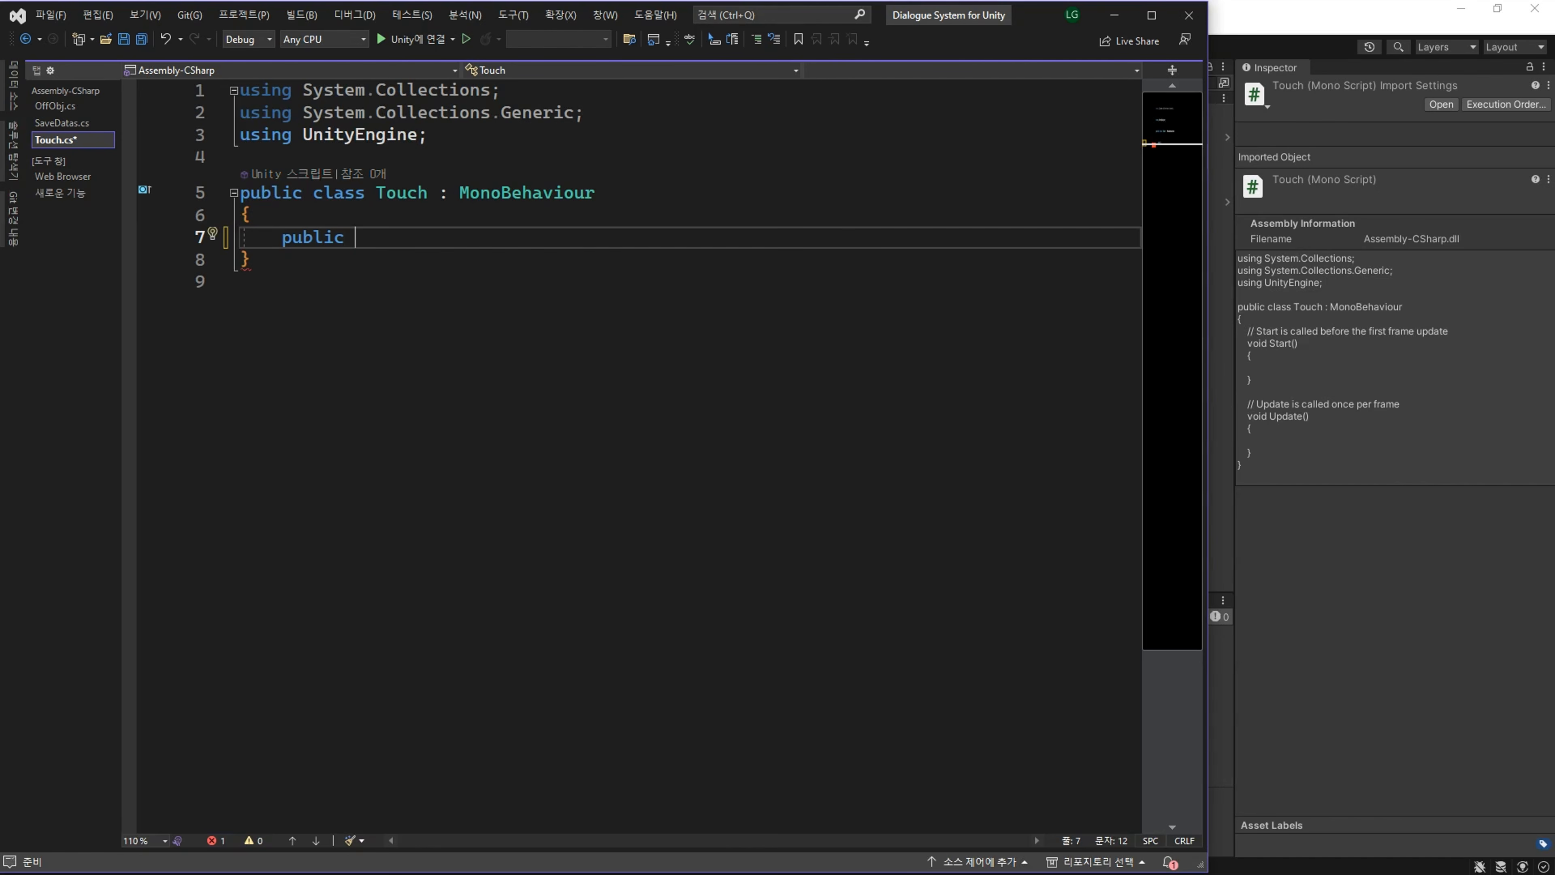
pyautogui.write('GameObject ta')
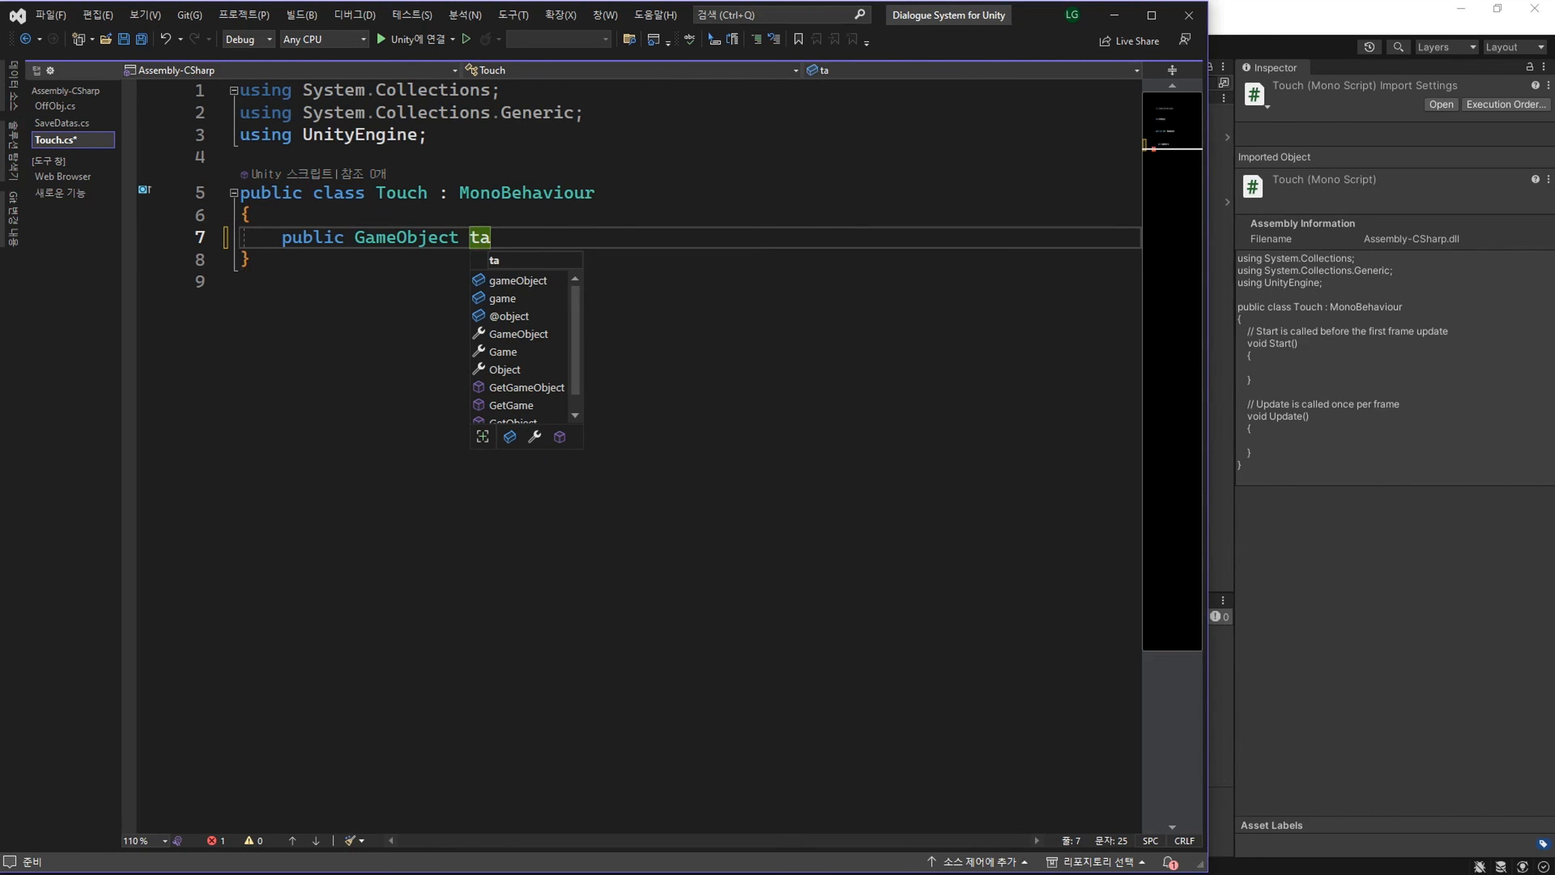
pyautogui.write('rgetPla')
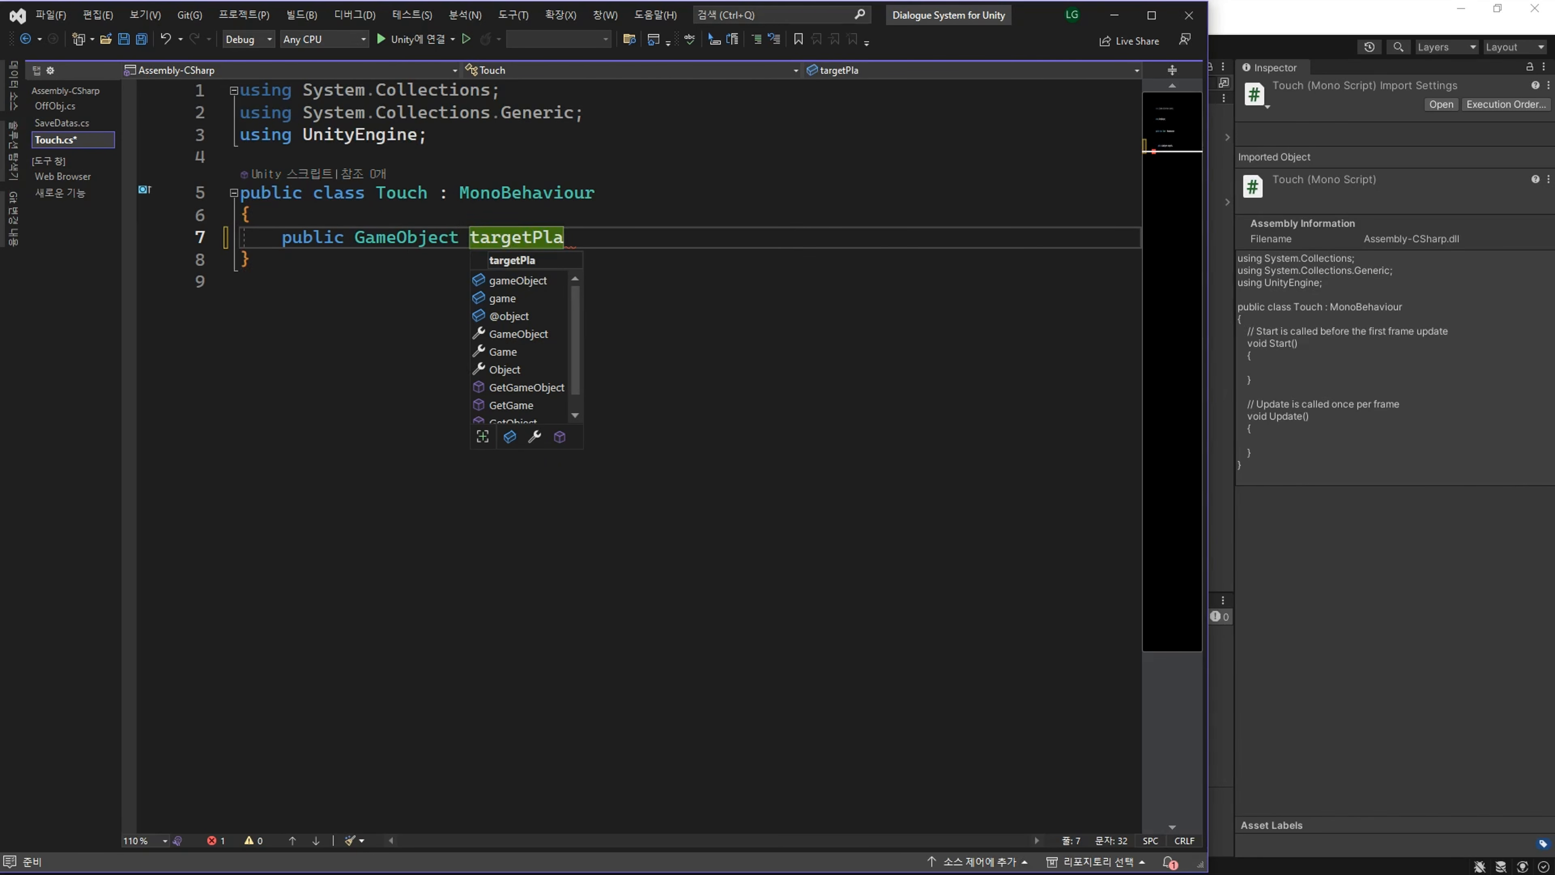
pyautogui.write('yer;')
pyautogui.press('Return')
pyautogui.press('Return')
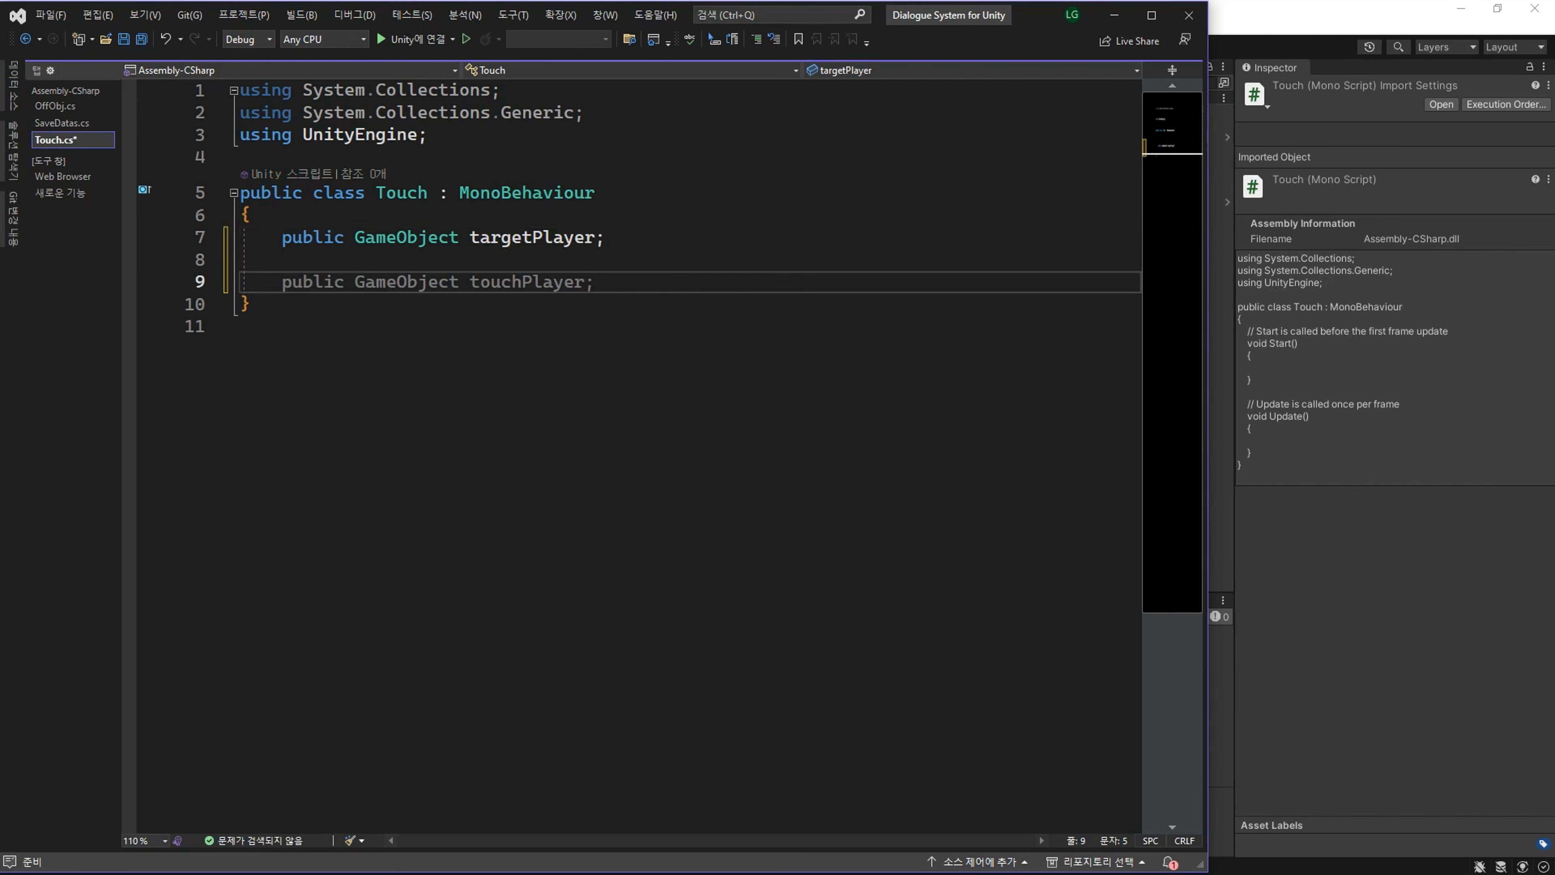
# Step: Add an empty public void PlayTark() method below the targetPlayer field
pyautogui.write('public void PlayTark()')
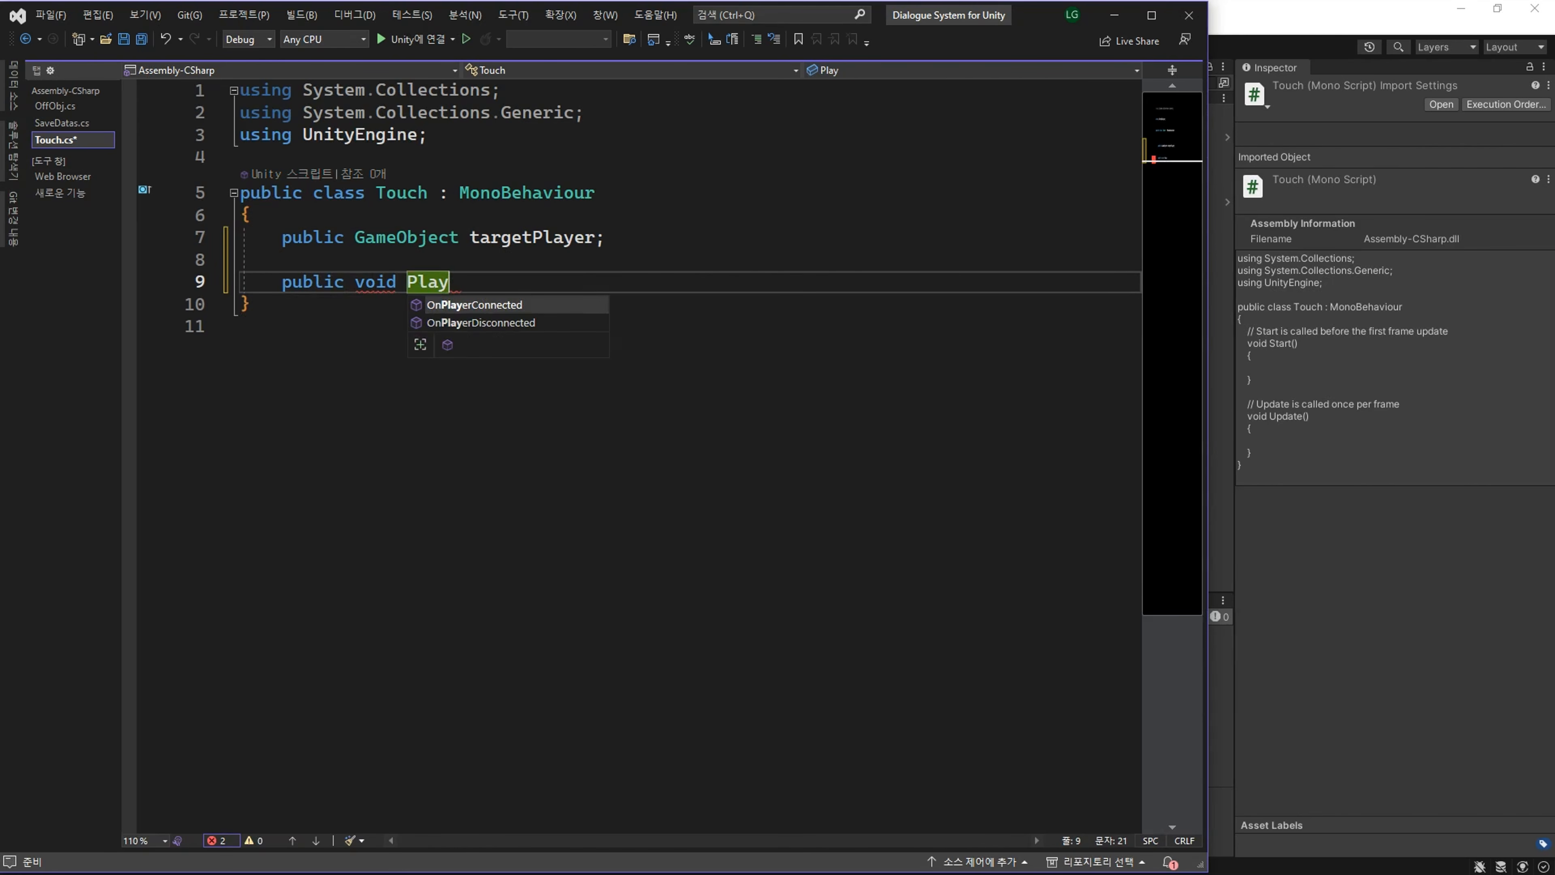
pyautogui.press('Return')
pyautogui.write('{')
pyautogui.press('Return')
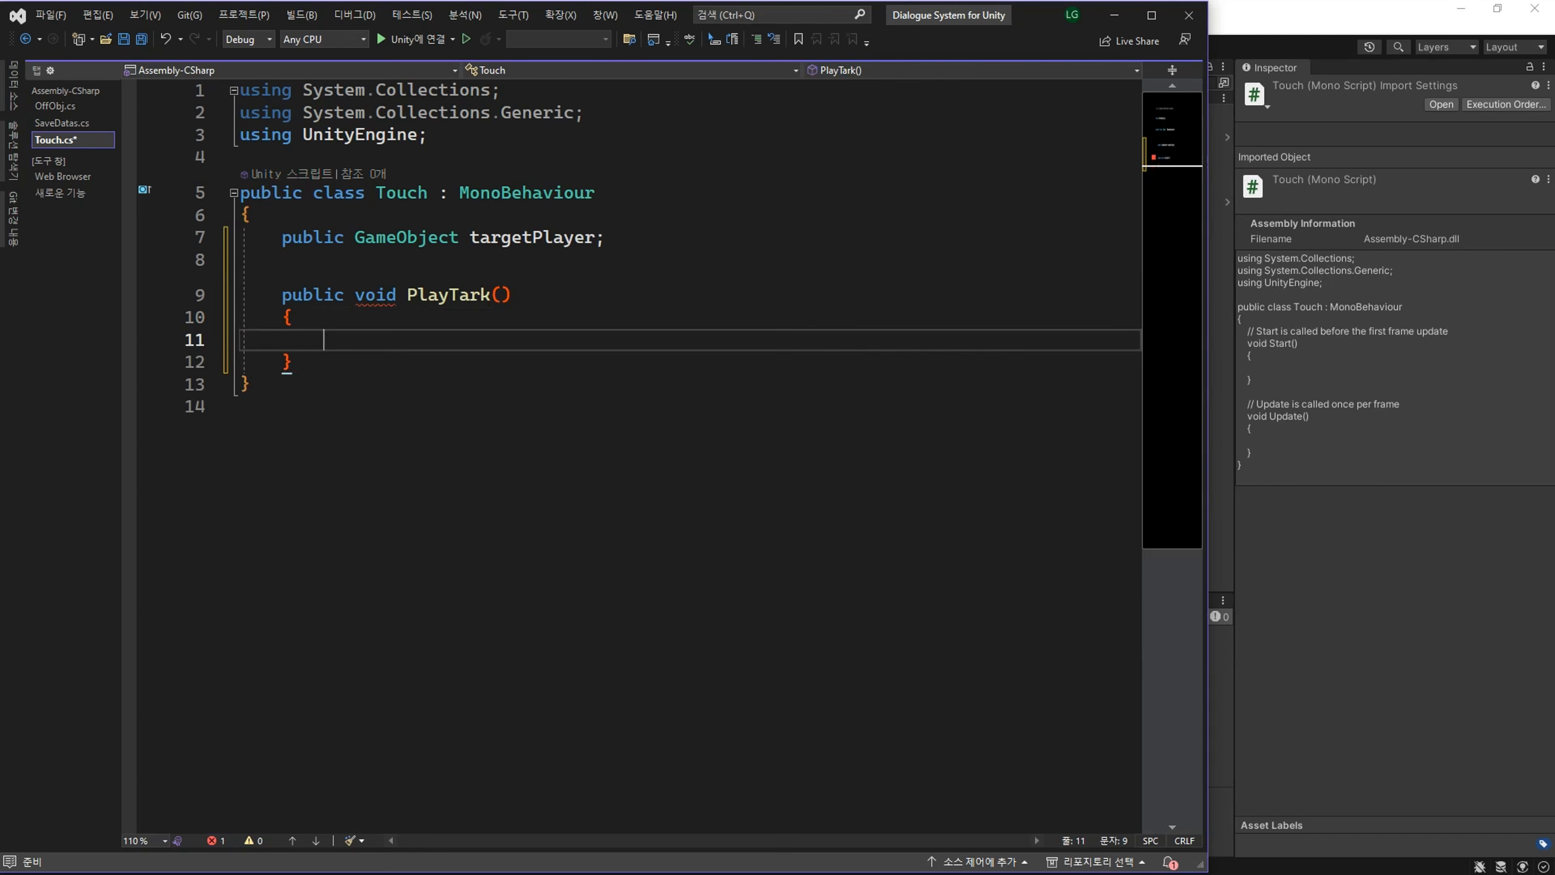
# Step: Make PlayTark() call targetPlayer.GetComponent<ProximitySelector>().UseCurrentSelection(); using the ProximitySelector from PixelCrushers.DialogueSystem
pyautogui.write('targetPlayer.')
pyautogui.write('GetC')
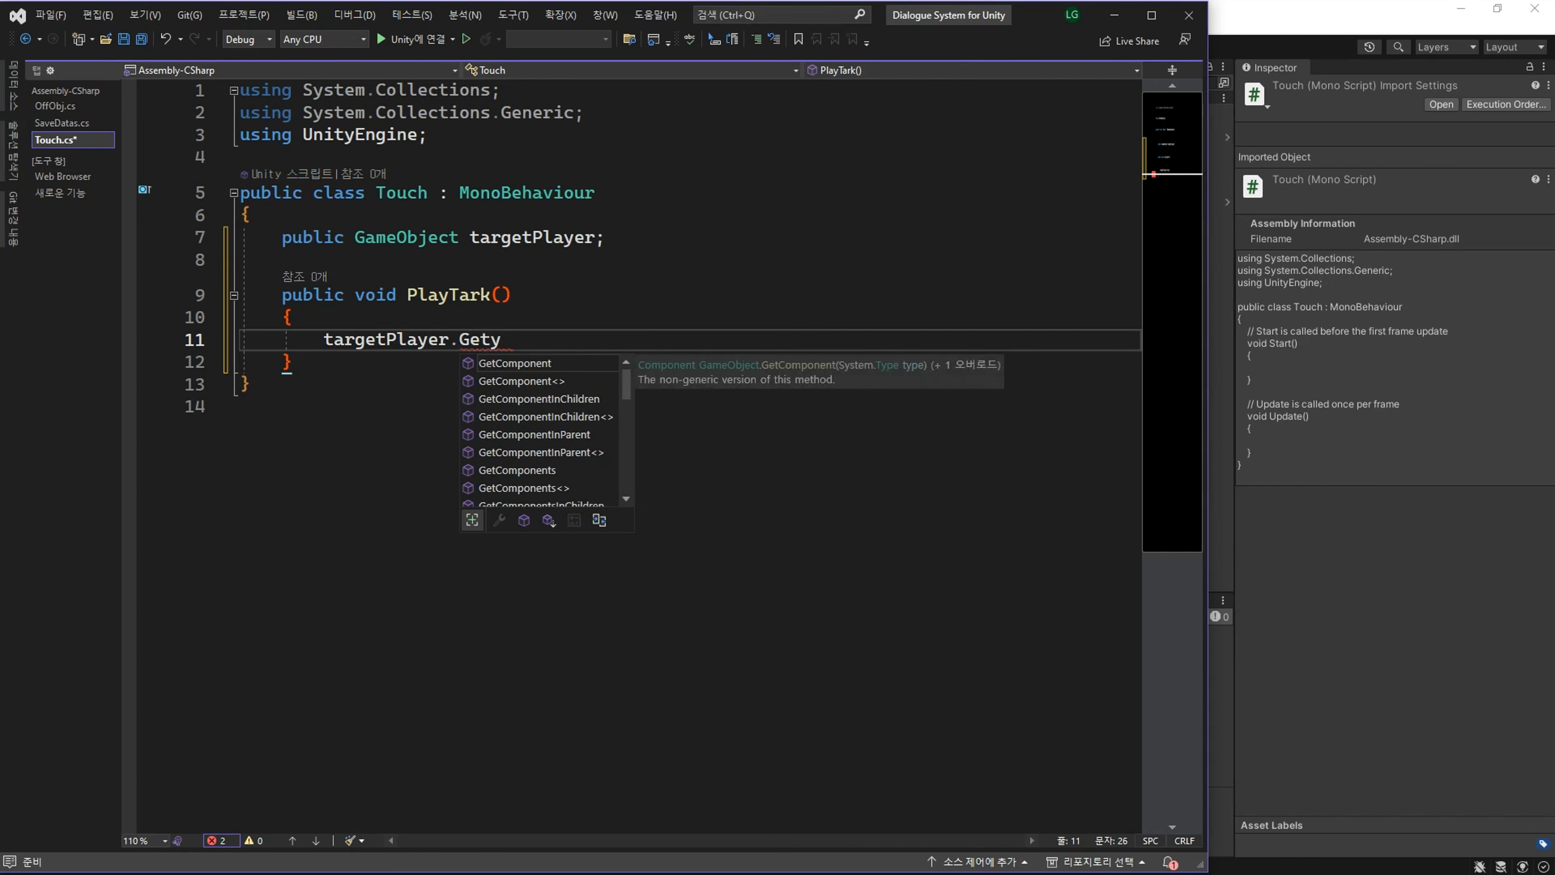
pyautogui.press('Tab')
pyautogui.write('<Prox>')
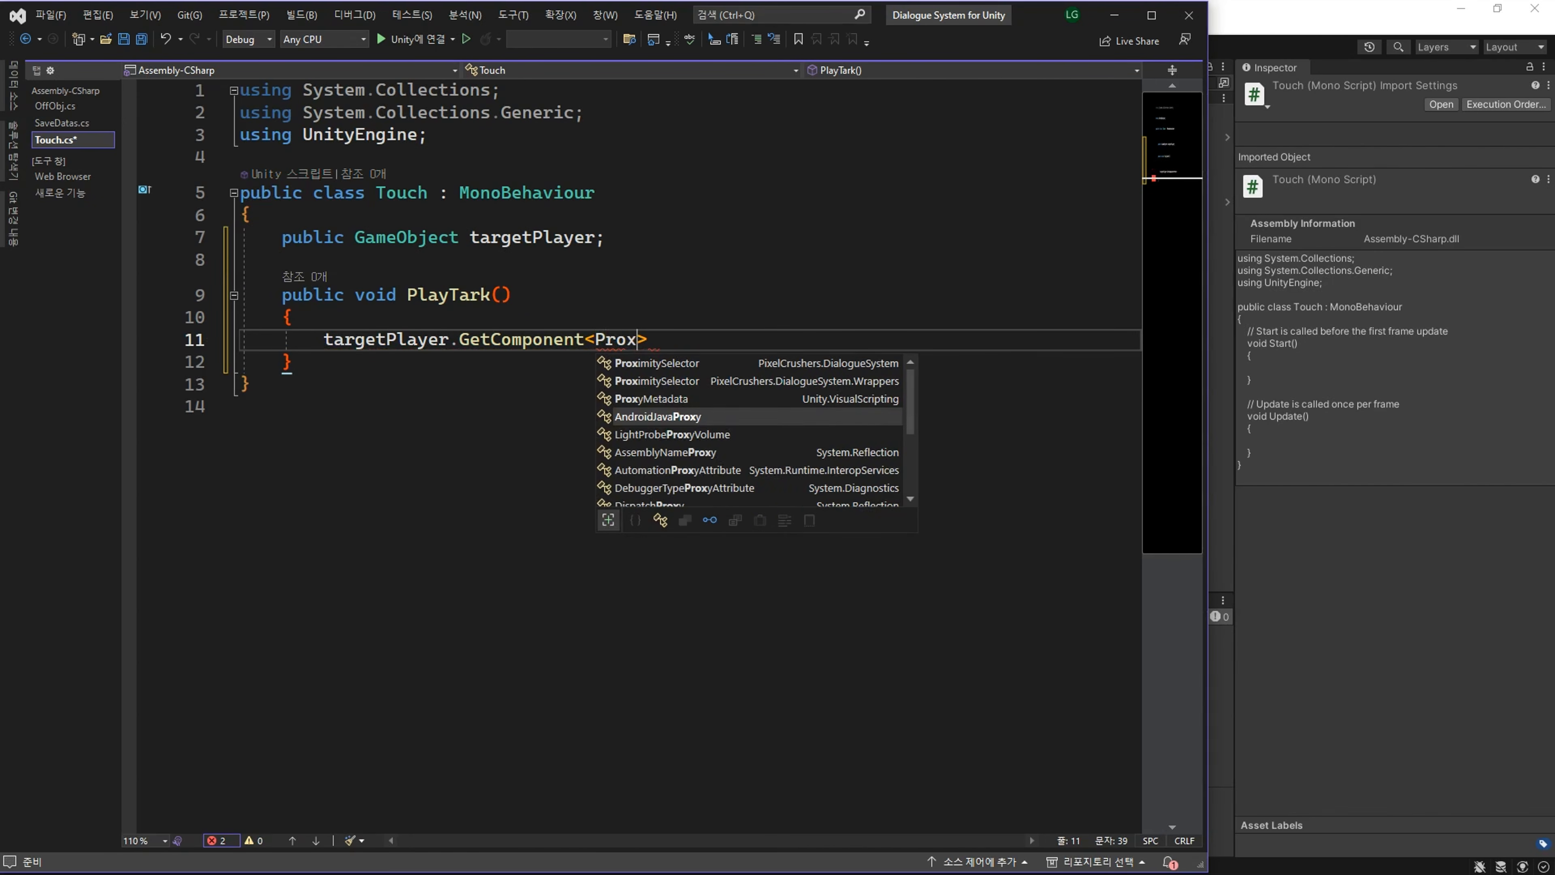
pyautogui.press('Tab')
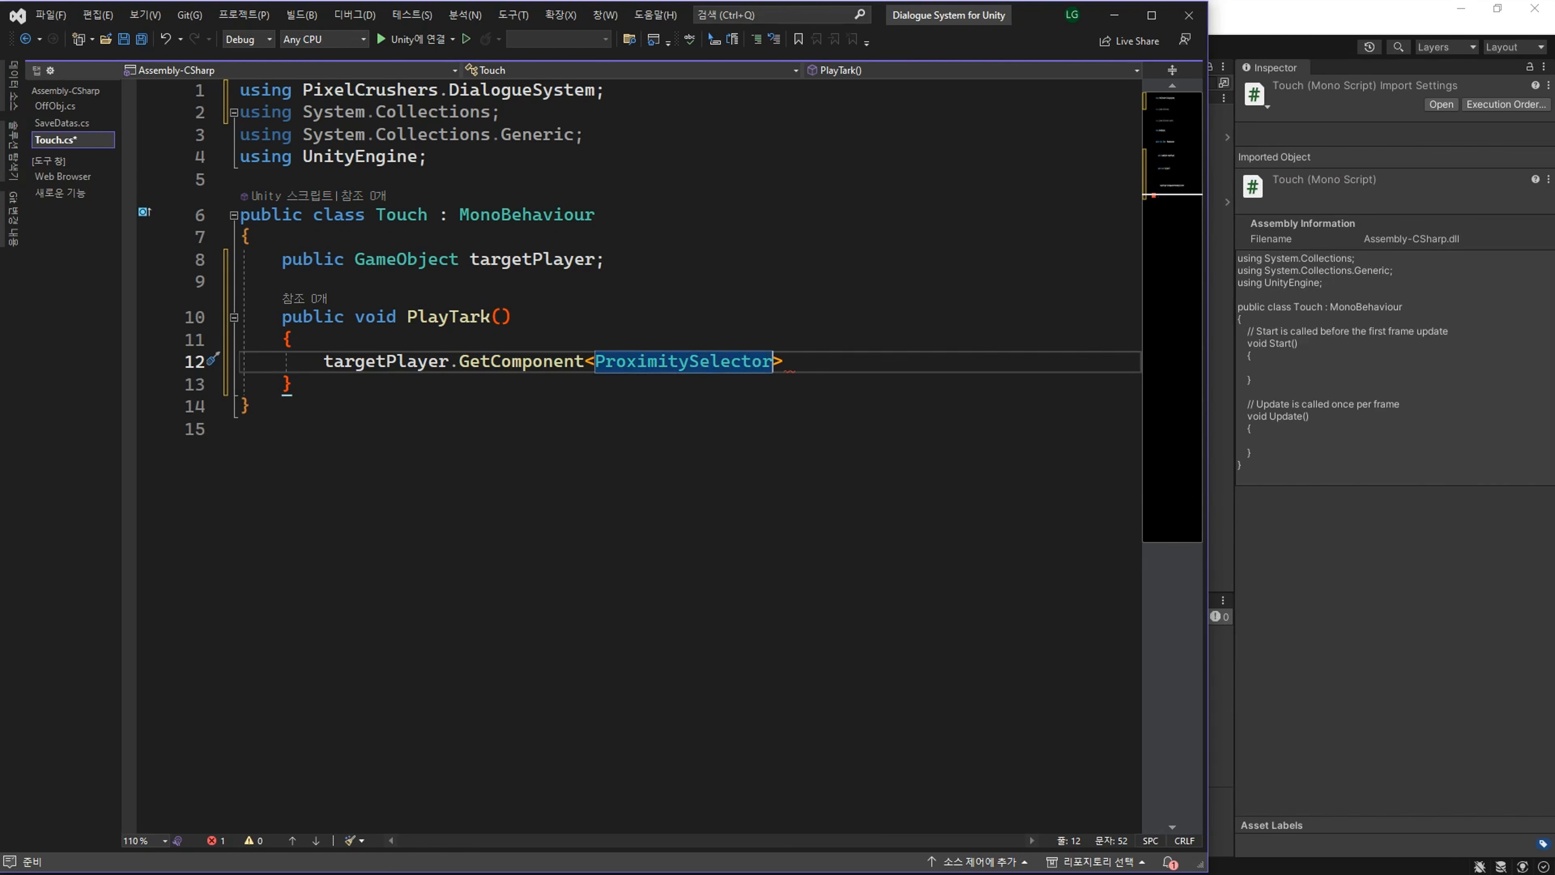
pyautogui.write('>().')
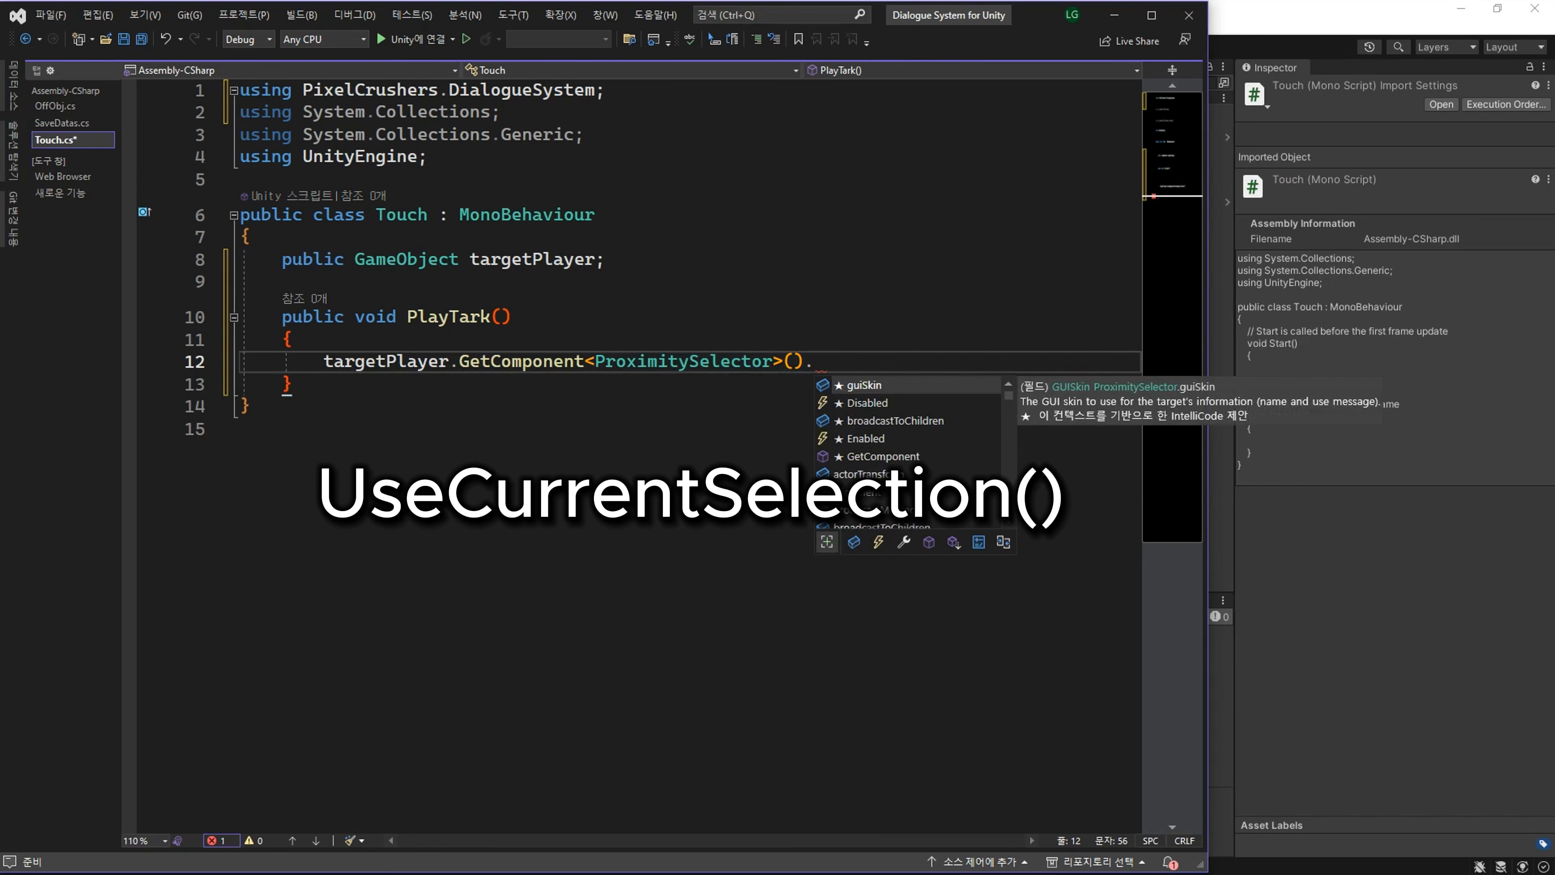
pyautogui.write('UseCurrentSelection')
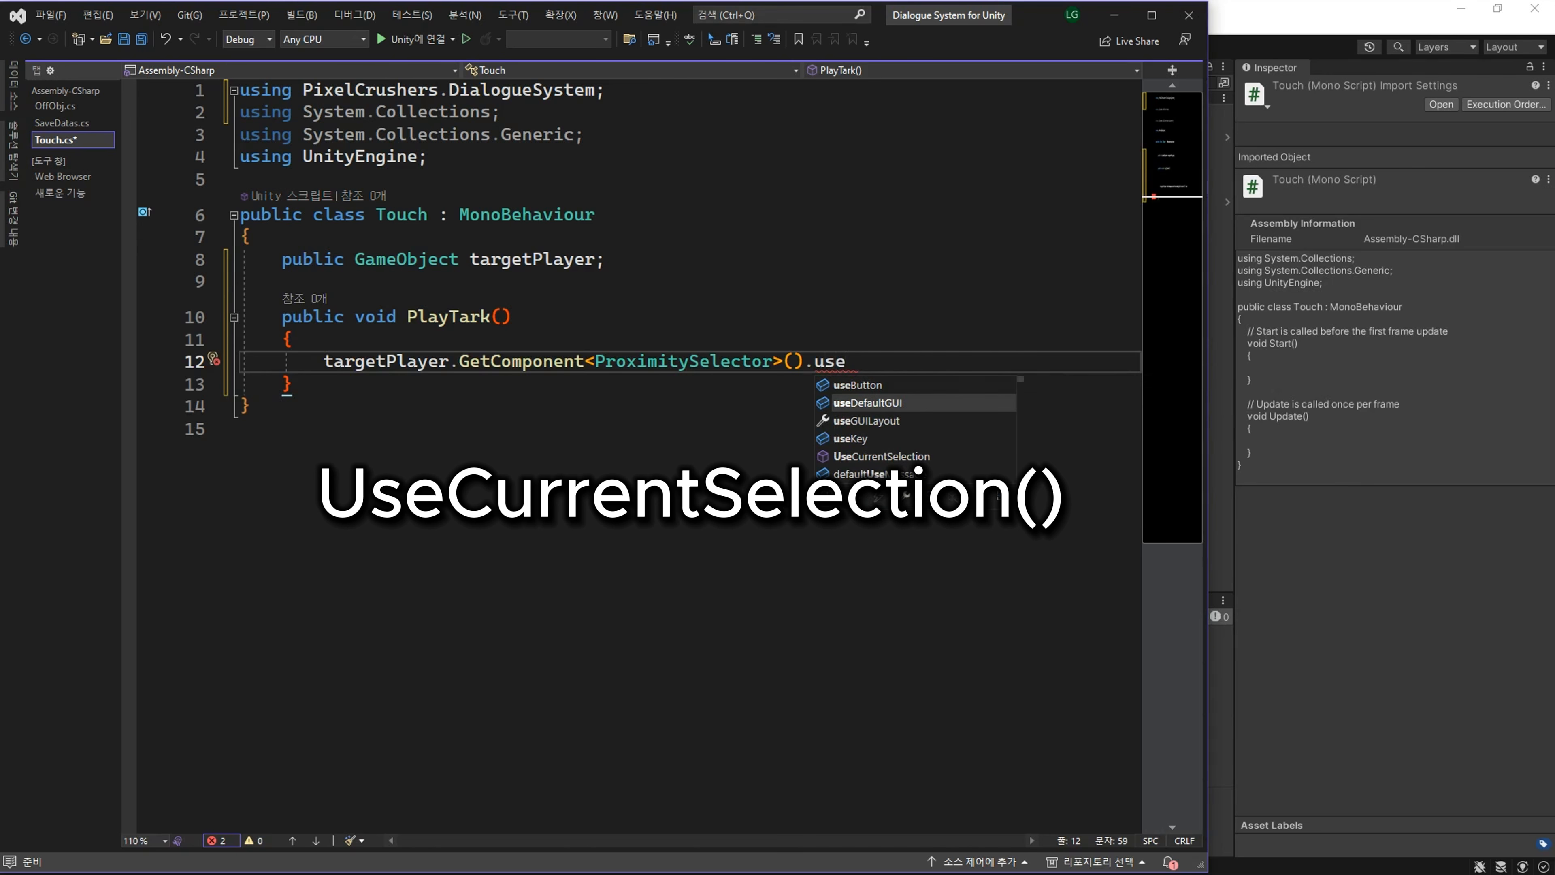
pyautogui.press('Tab')
pyautogui.write('();')
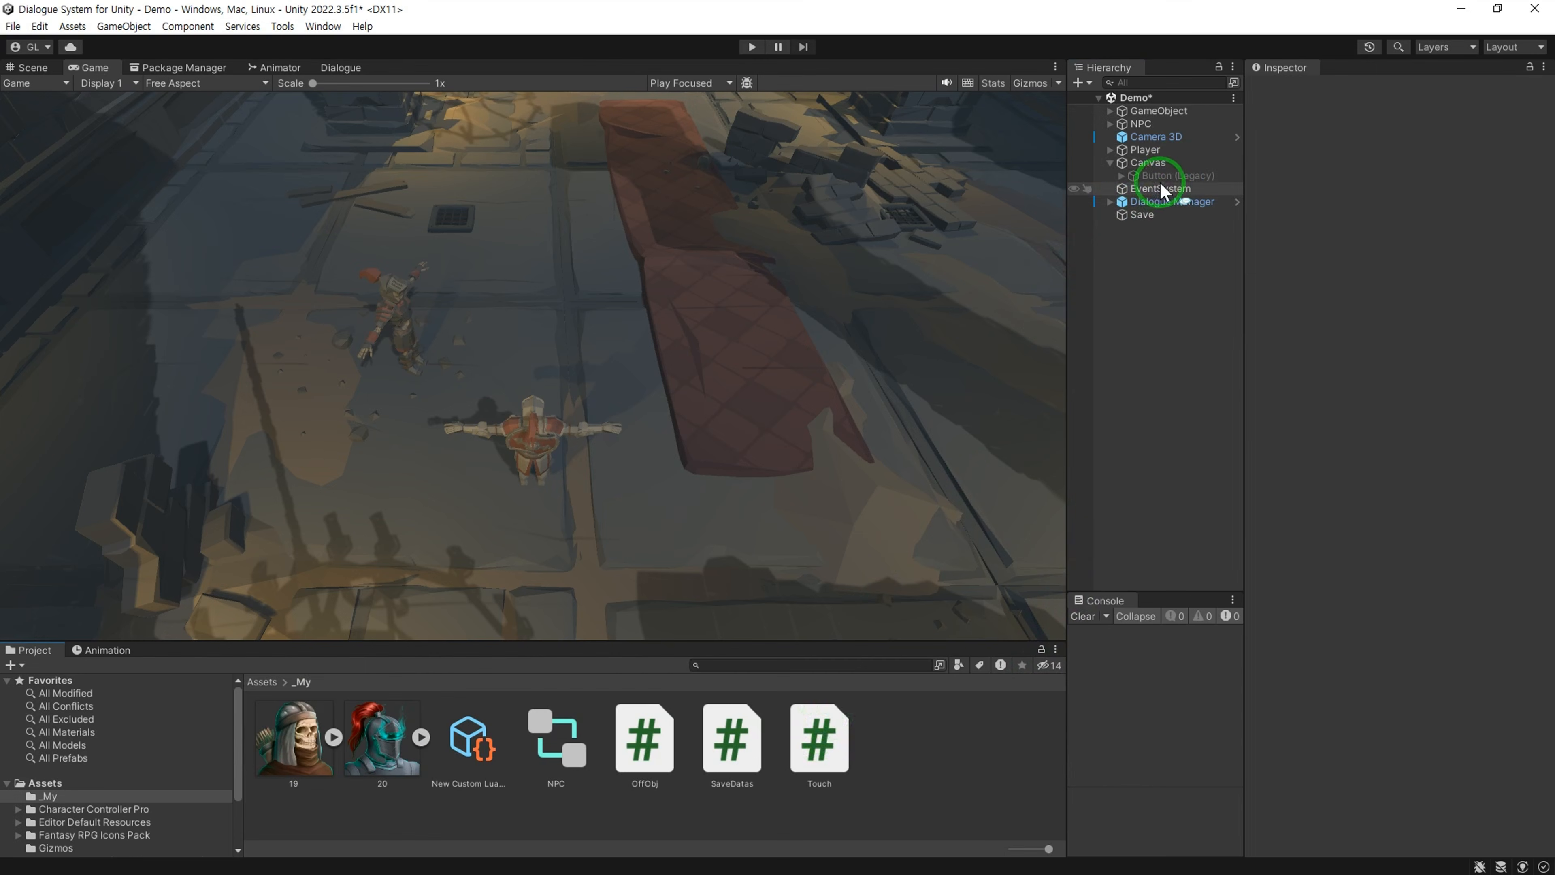
# Step: Attach the Touch script from the _My folder to Button (Legacy) under the Canvas
pyautogui.click(1175, 176)
pyautogui.scroll(-3, 1302, 419)
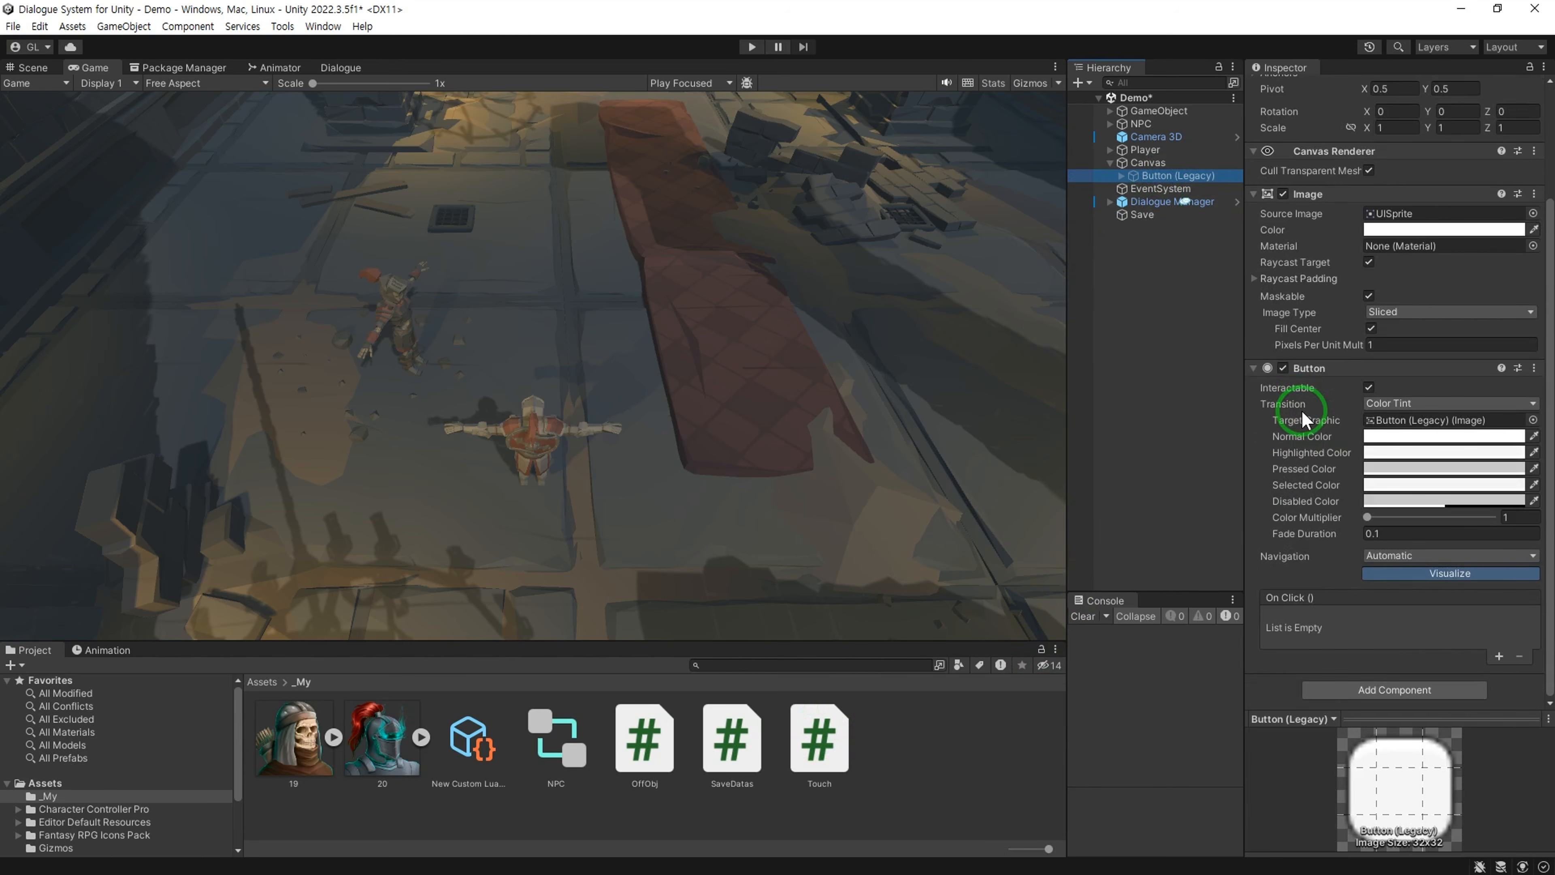
pyautogui.moveTo(826, 739); pyautogui.dragTo(1310, 663)
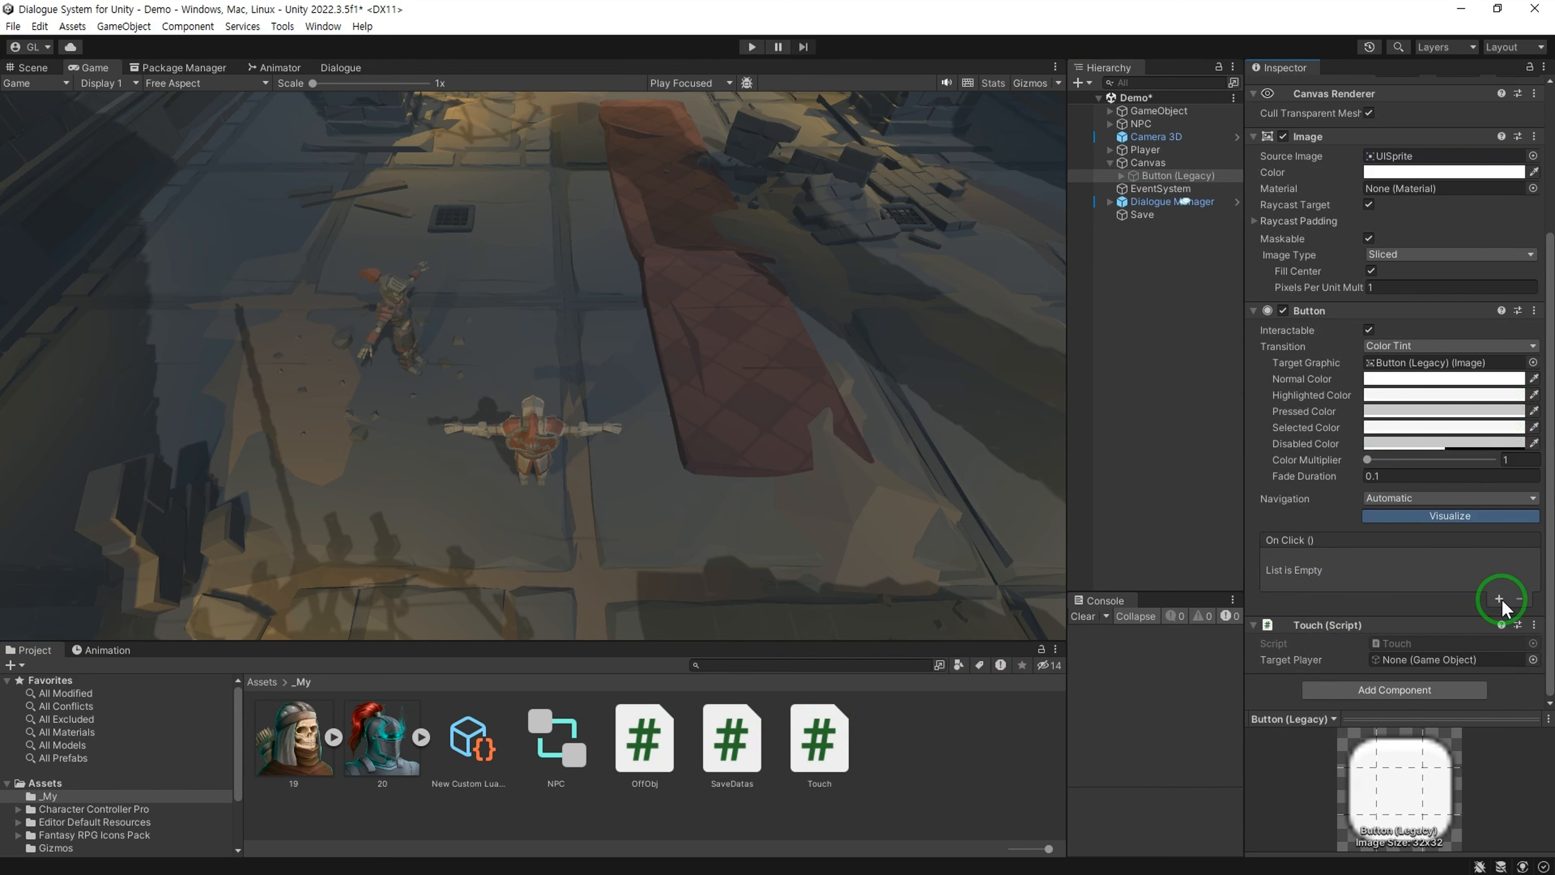
# Step: Add an On Click event to Button (Legacy) that calls PlayTark() on its own Touch component
pyautogui.click(1499, 599)
pyautogui.moveTo(1401, 631); pyautogui.dragTo(1310, 585)
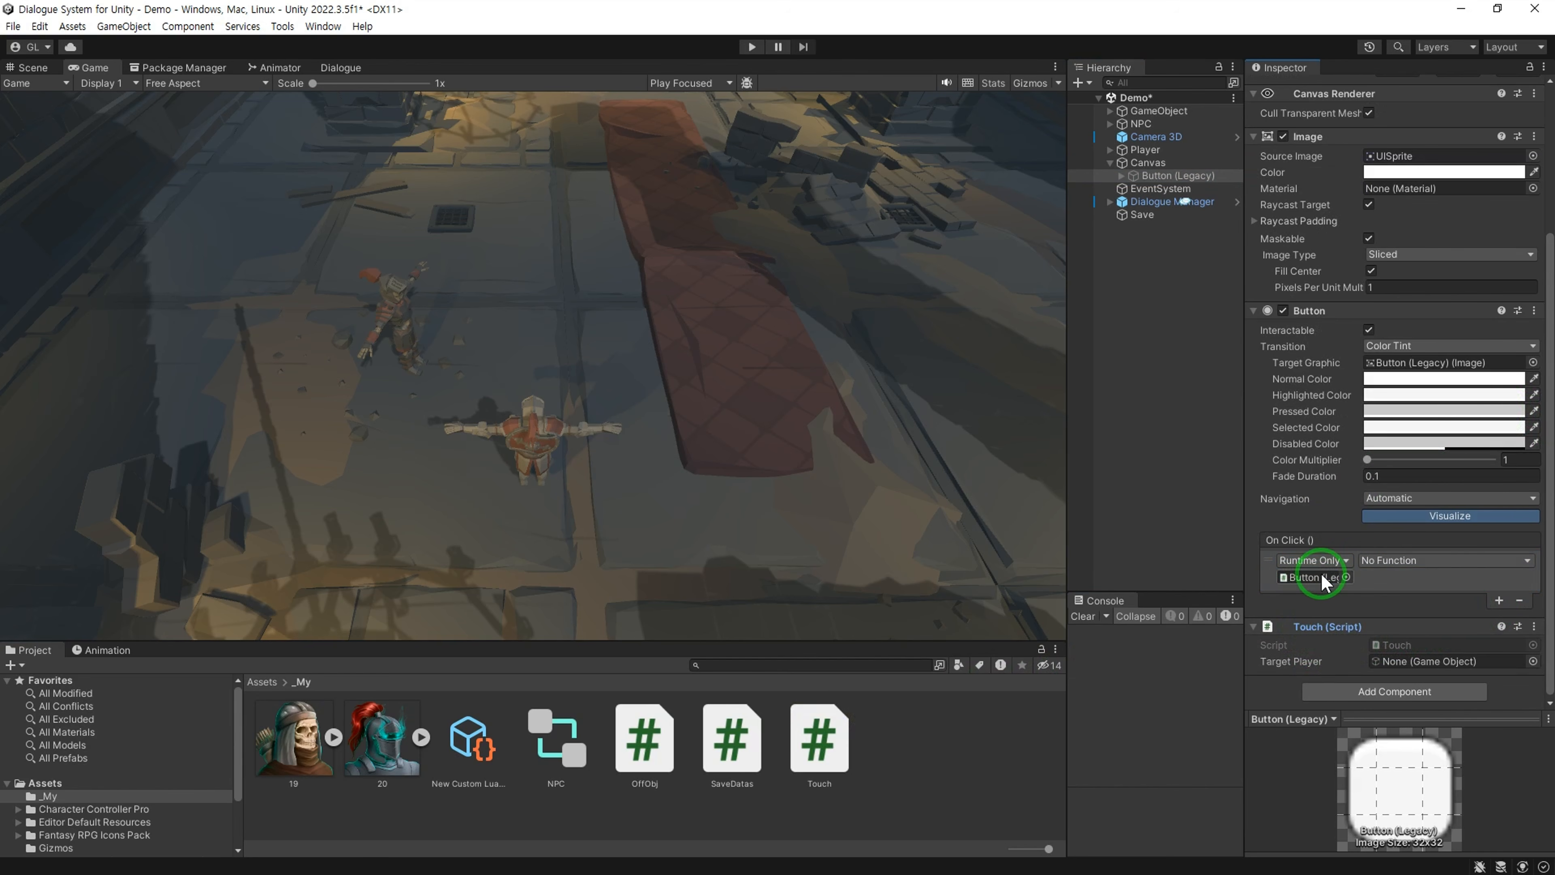
pyautogui.click(1386, 560)
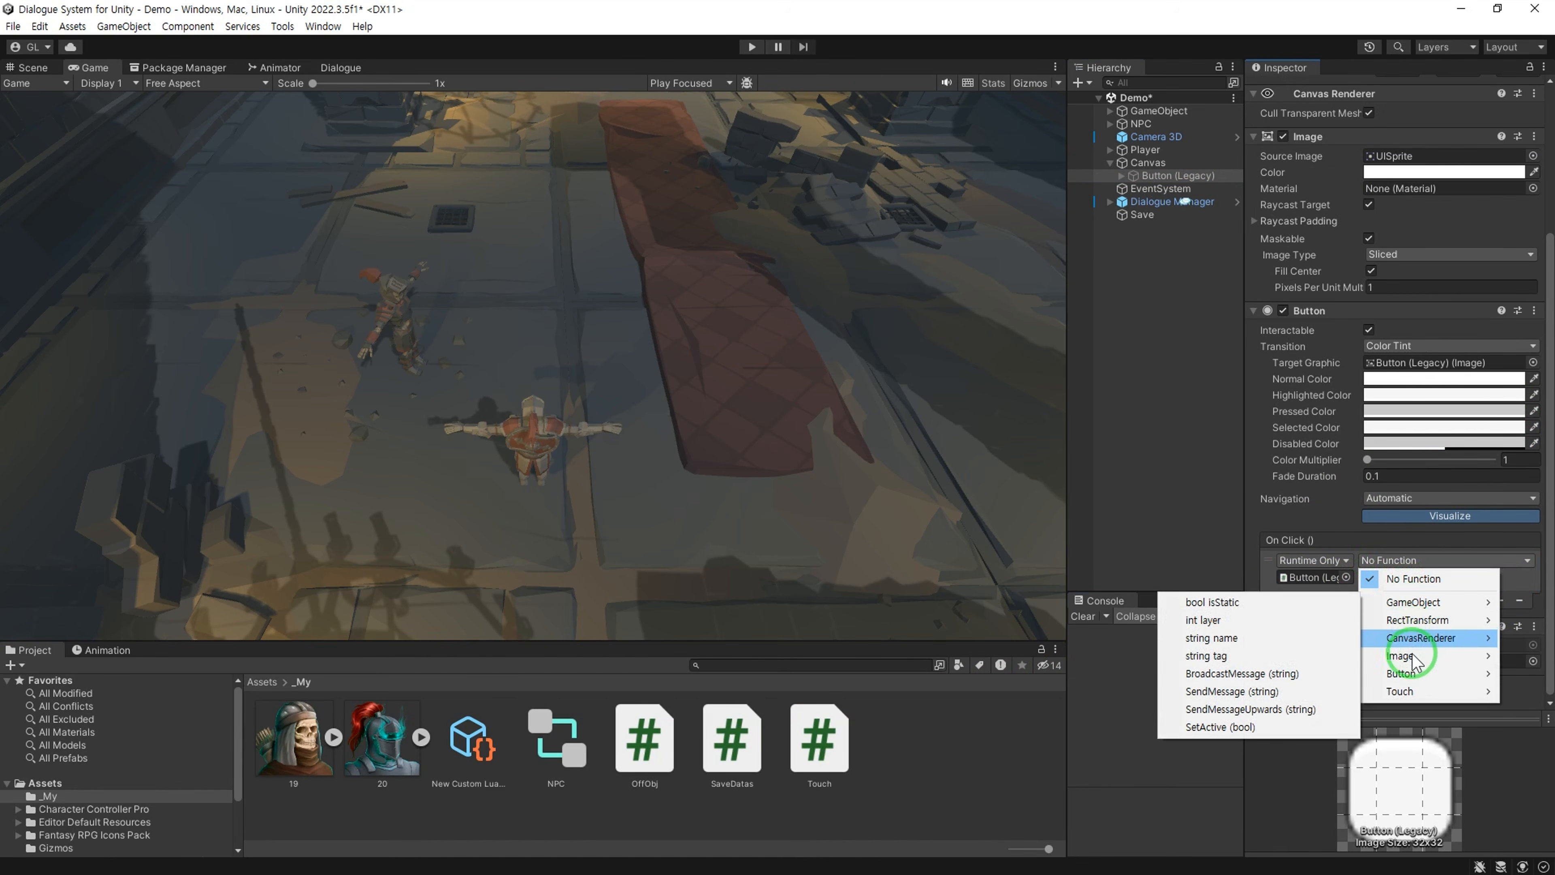
pyautogui.moveTo(1402, 691)
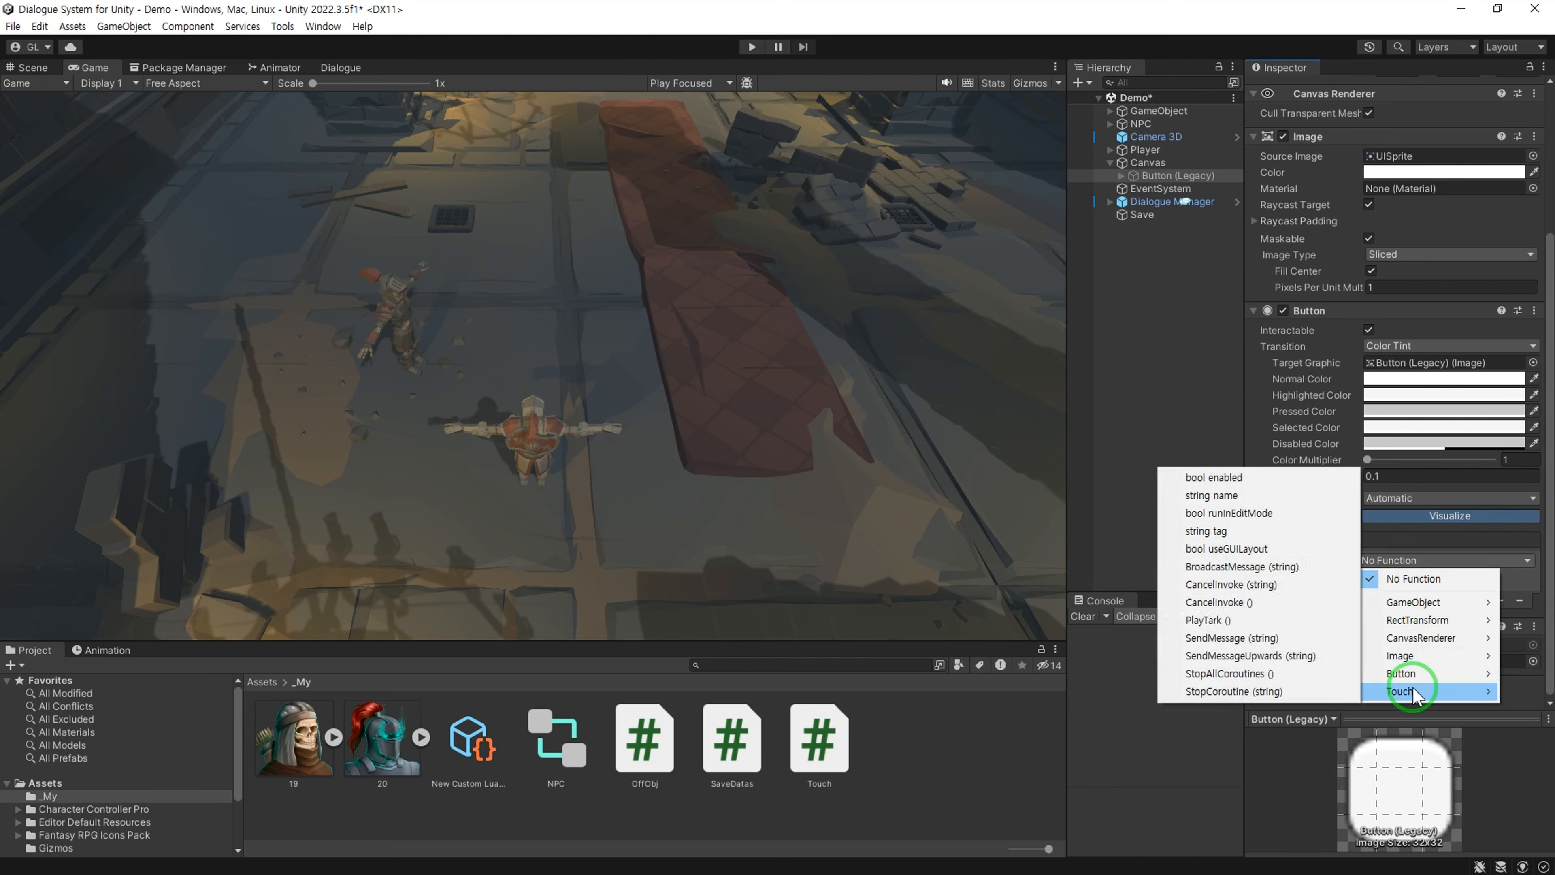
pyautogui.click(1231, 624)
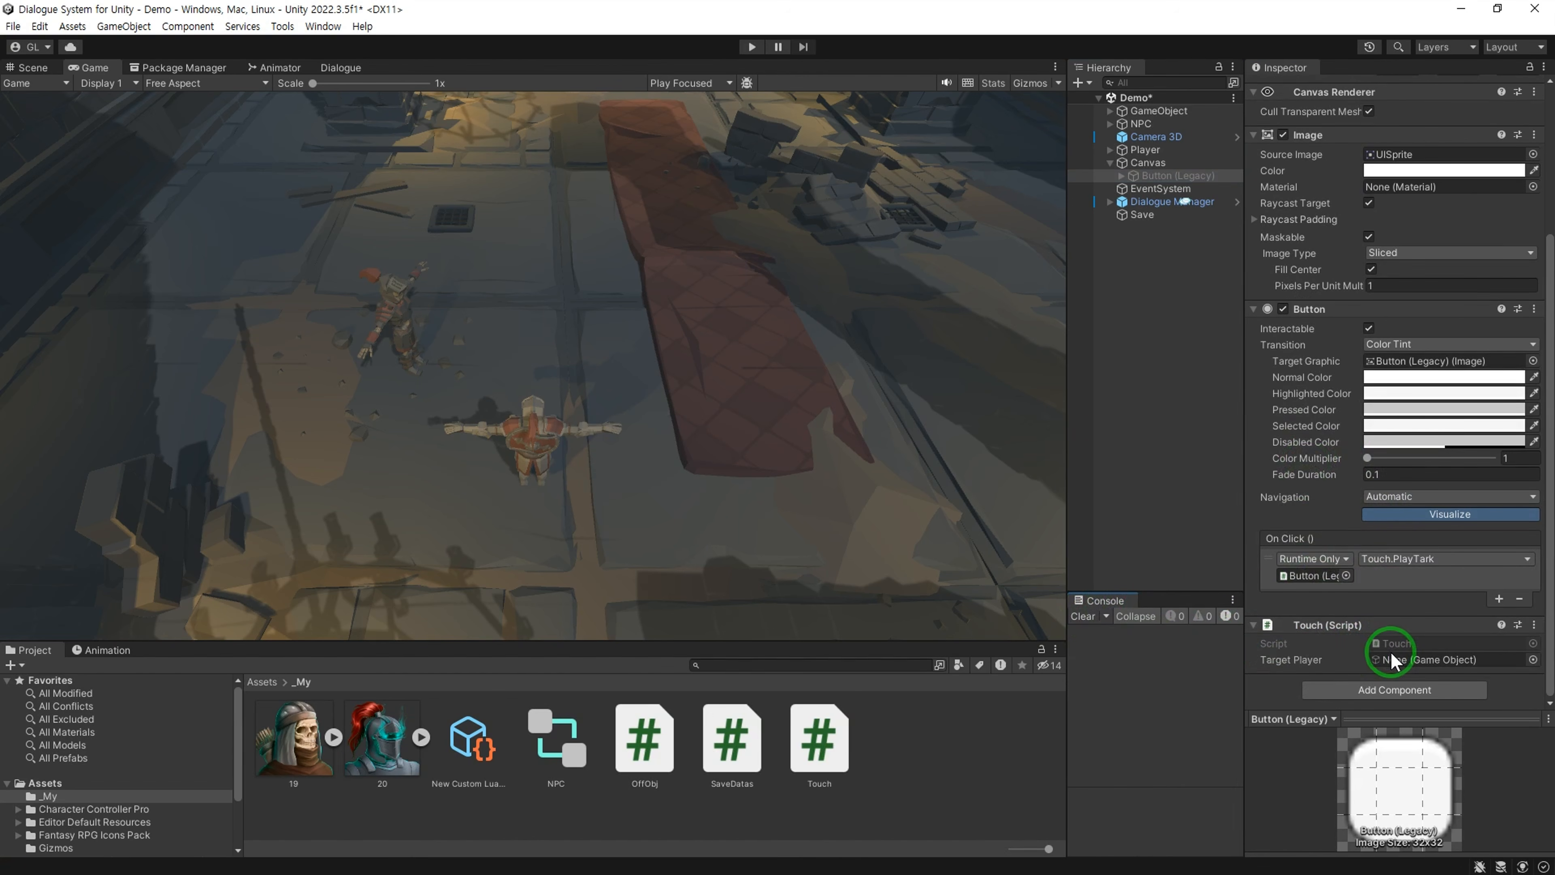
# Step: Assign the Player object as the Target Player of the button's Touch script
pyautogui.moveTo(1141, 152); pyautogui.dragTo(1283, 238)
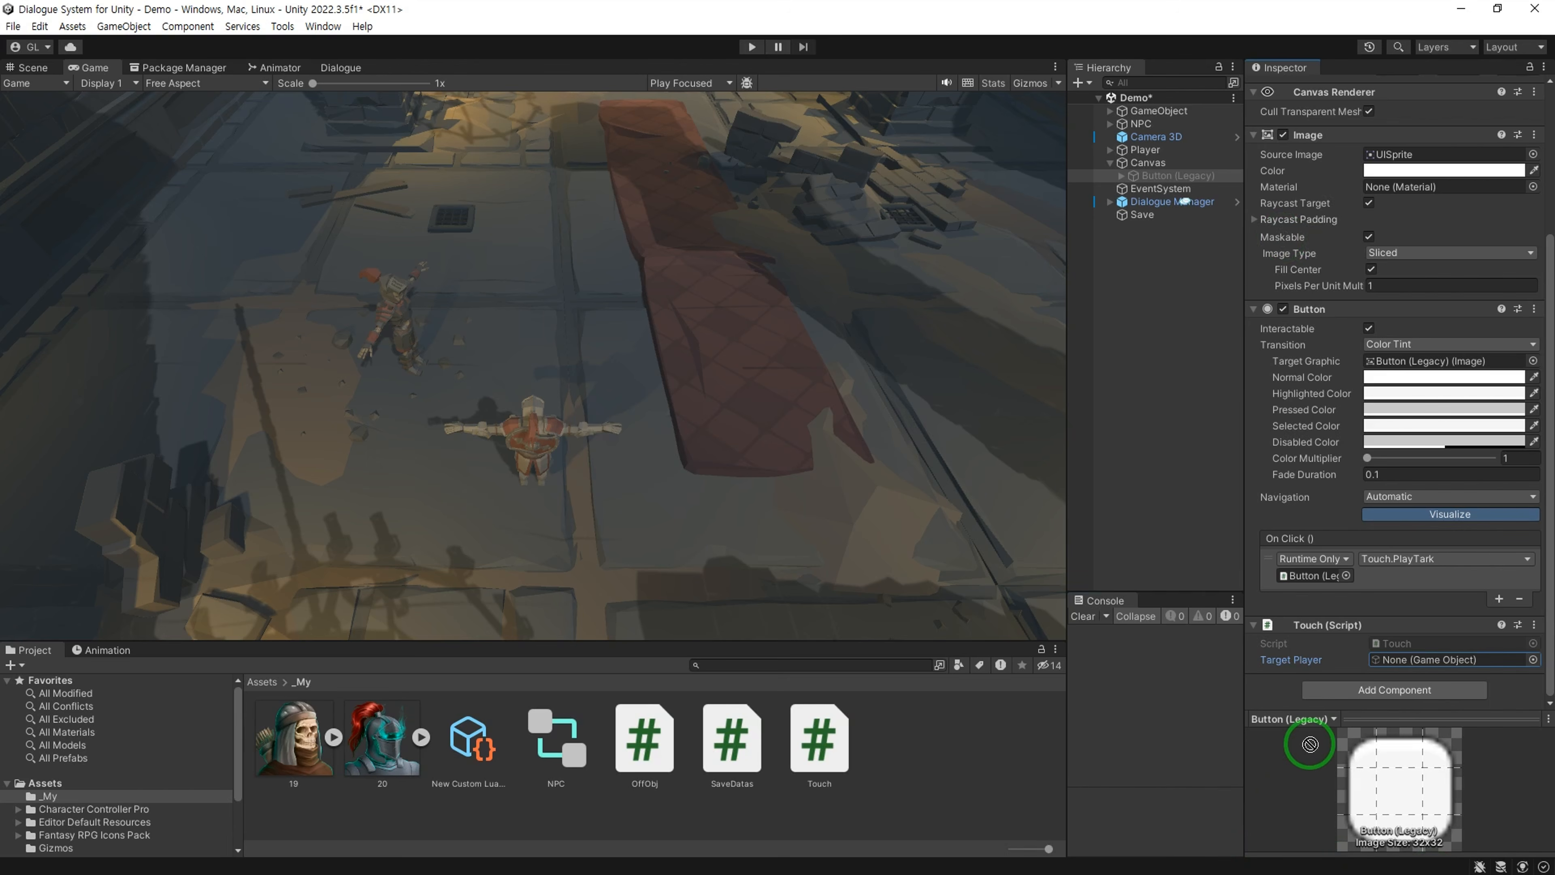
pyautogui.moveTo(1426, 578); pyautogui.dragTo(1406, 667)
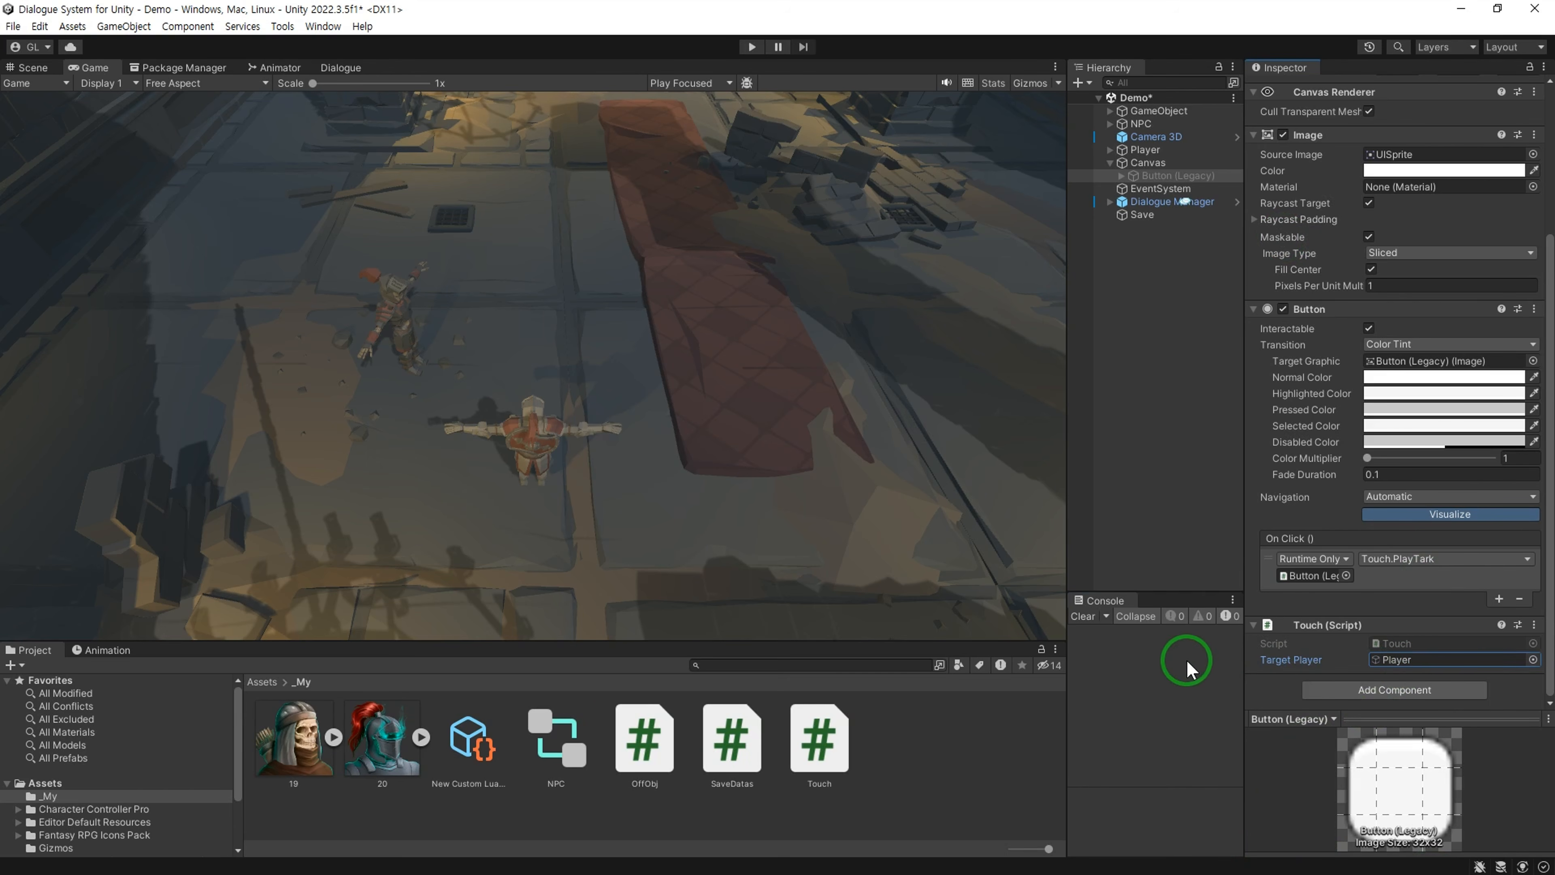
pyautogui.click(1160, 459)
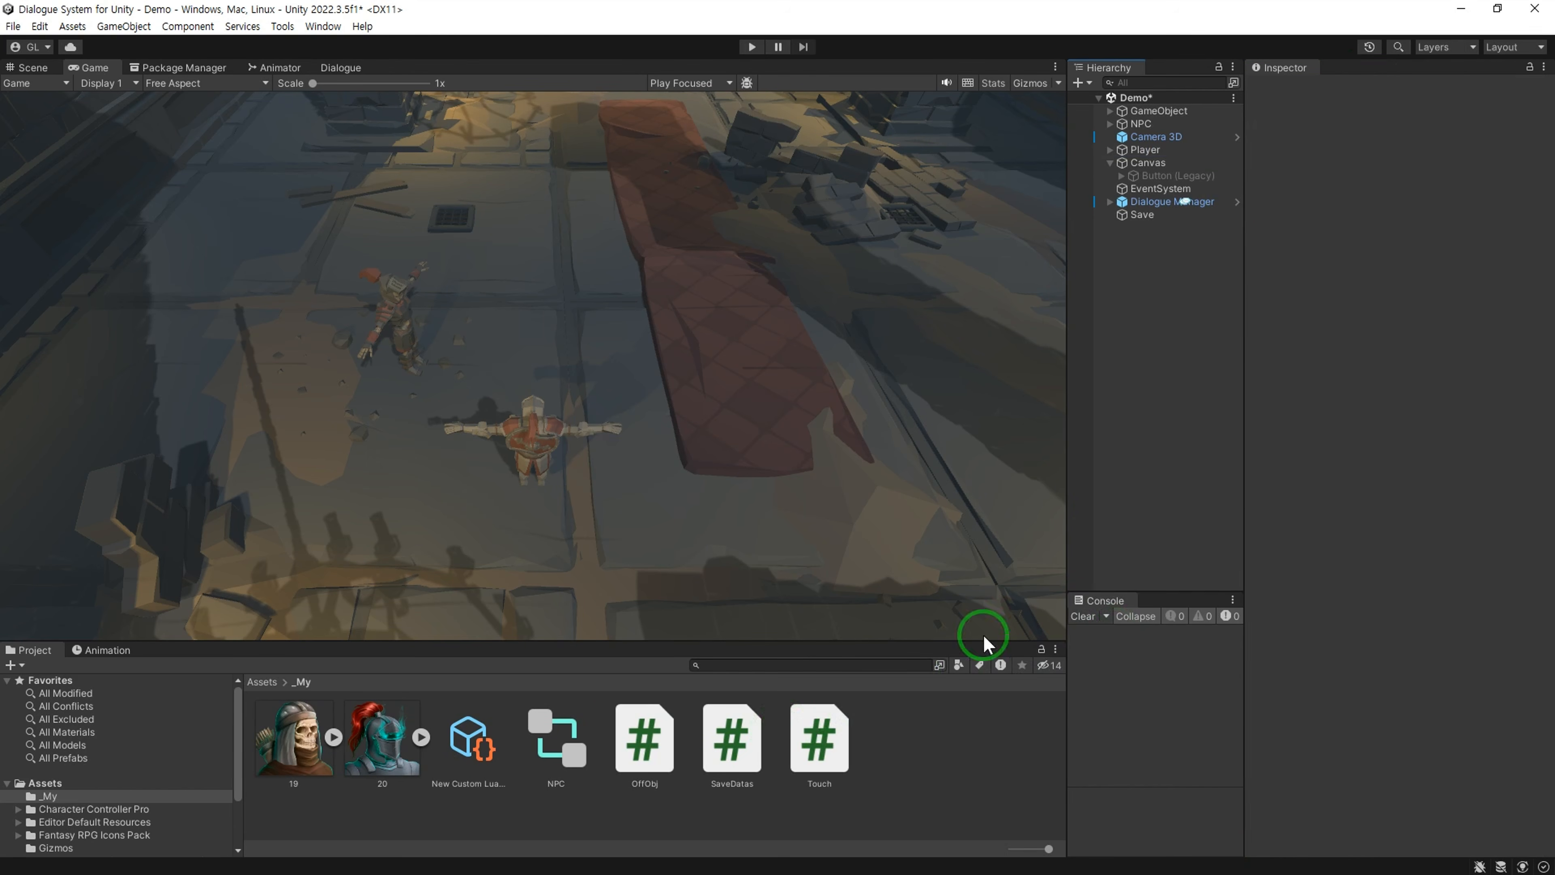
# Step: Set the Use Key of the Player's Proximity Selector to None
pyautogui.click(1142, 153)
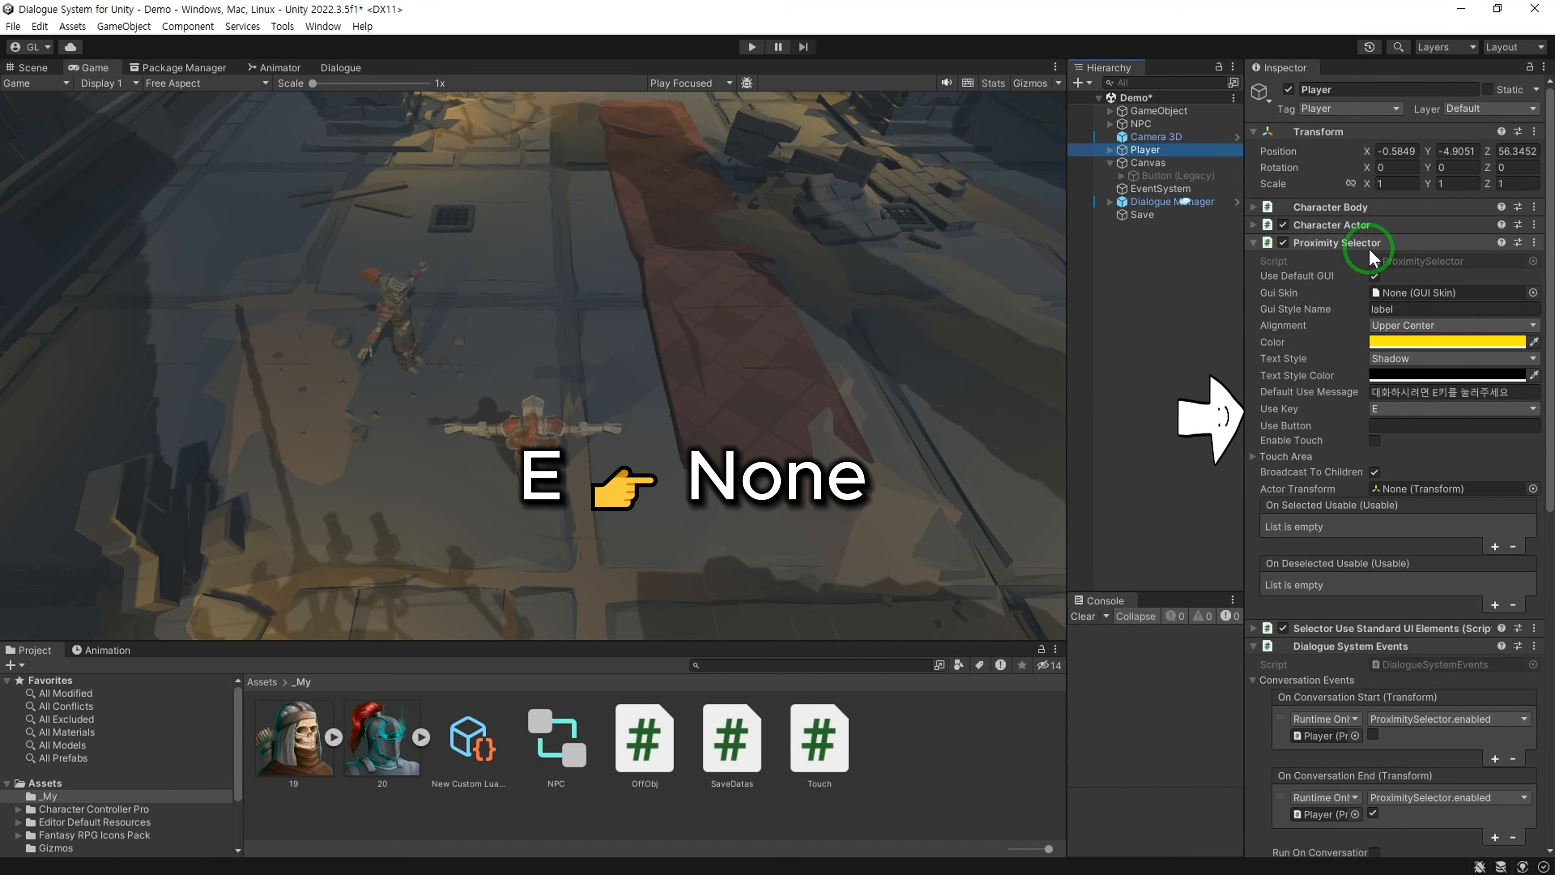
pyautogui.click(1387, 415)
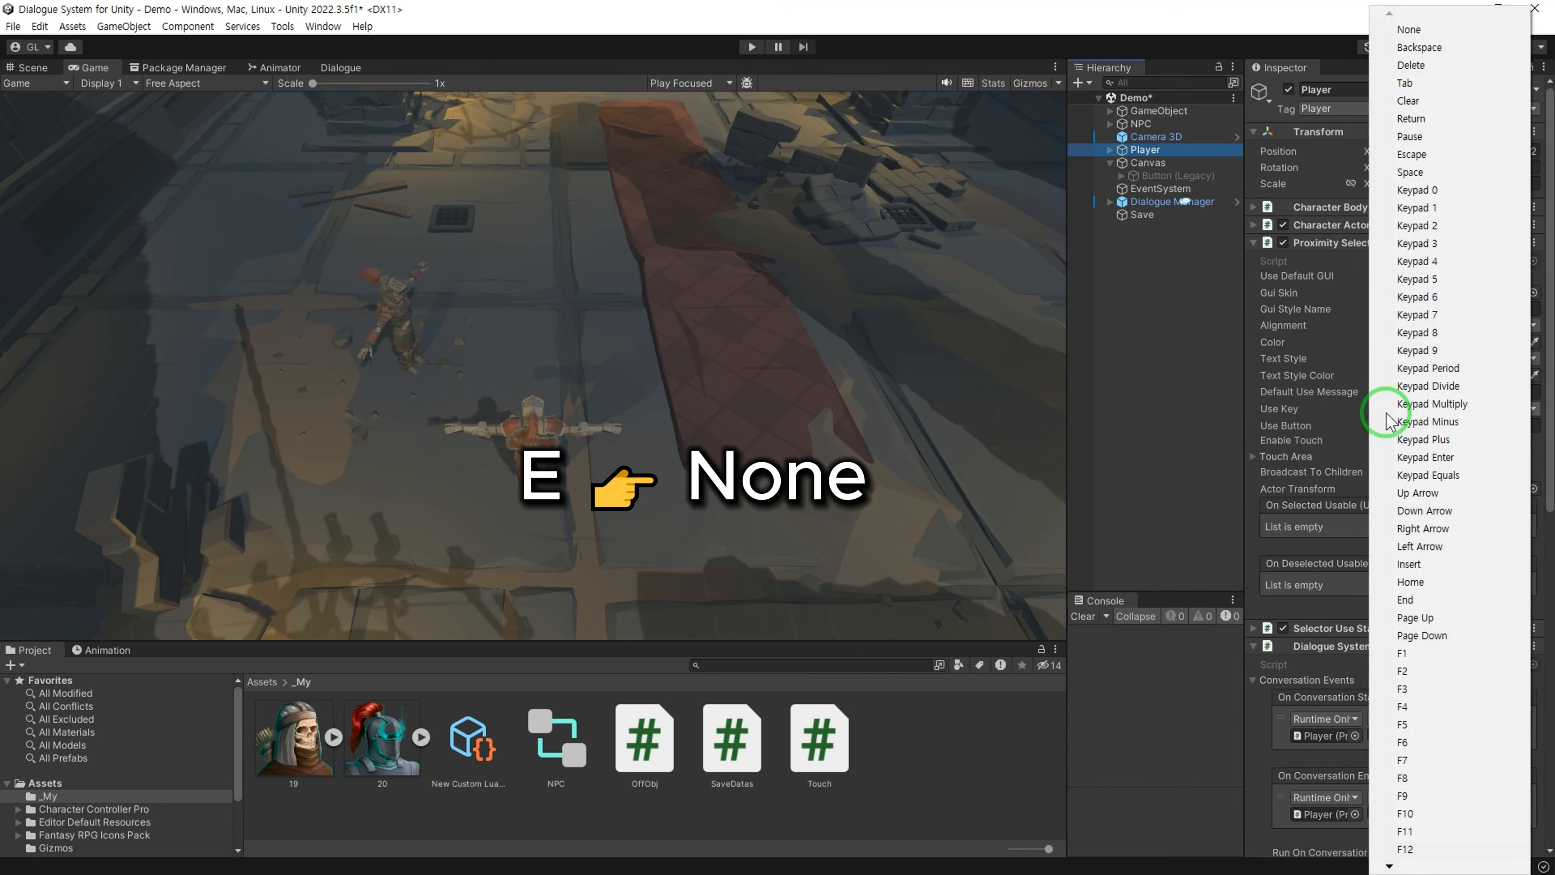
pyautogui.click(1396, 37)
# Step: Change the Proximity Selector's Default Use Message to 확인을 눌러주세요
pyautogui.click(1465, 394)
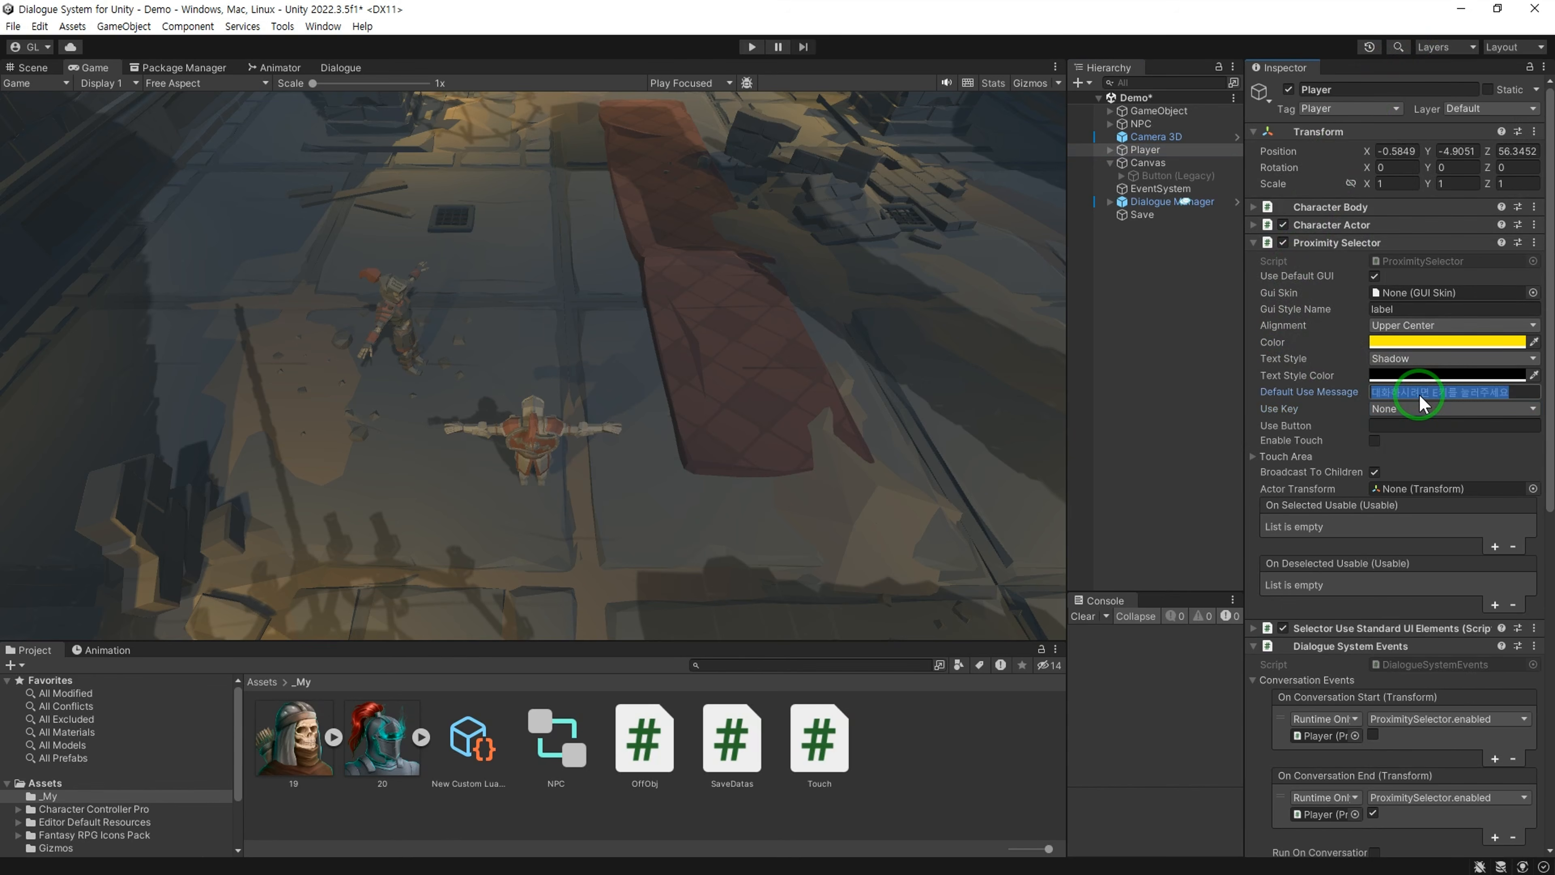
pyautogui.click(1465, 394)
pyautogui.moveTo(1443, 393); pyautogui.dragTo(1299, 404)
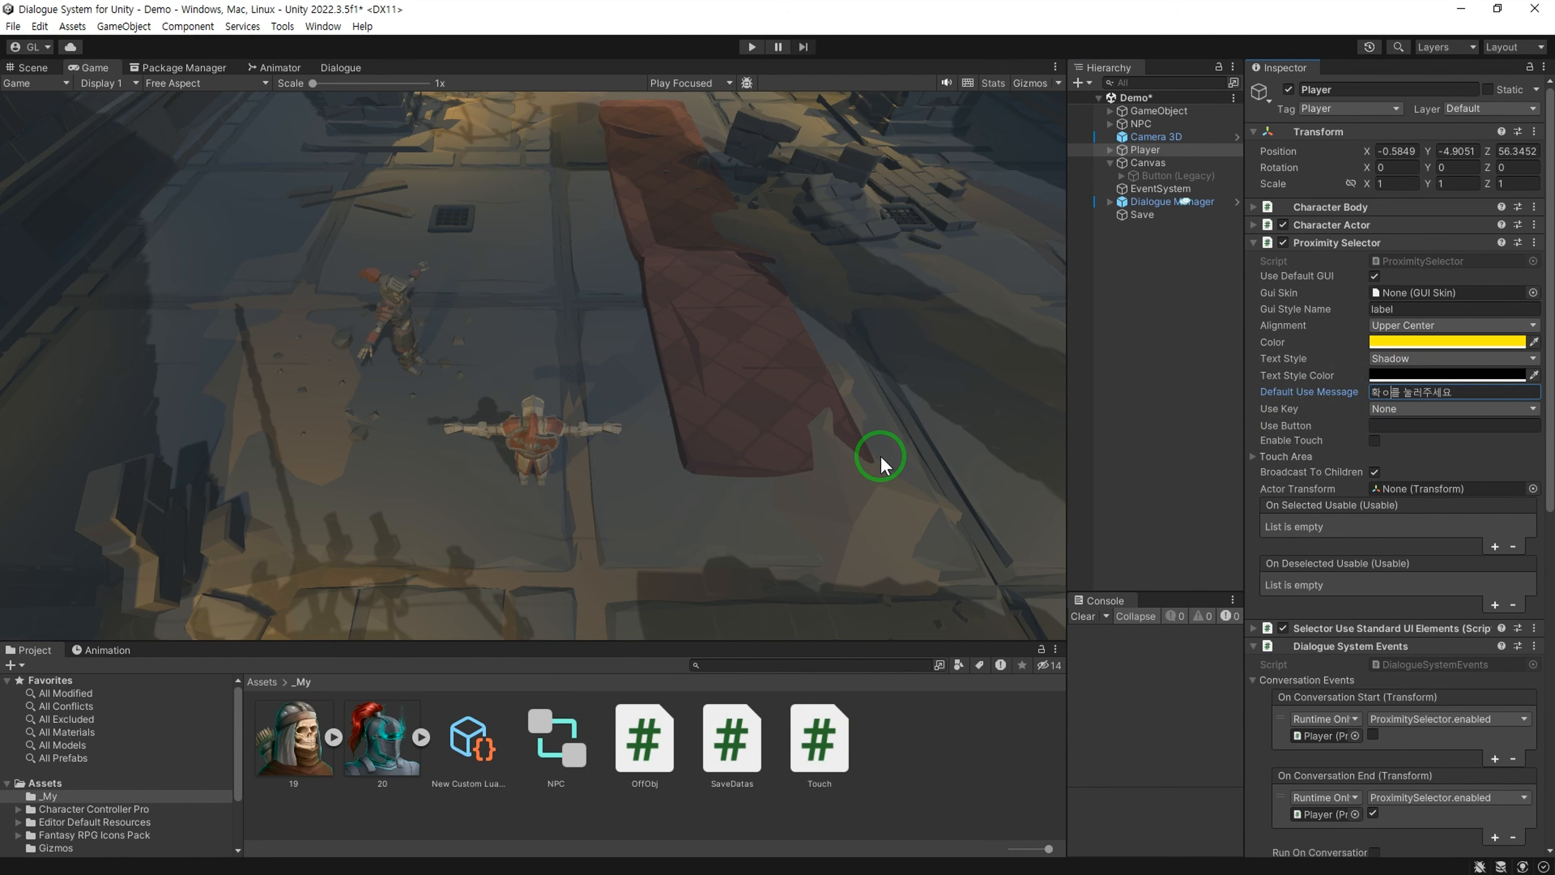
pyautogui.write('확인을')
pyautogui.press('Delete')
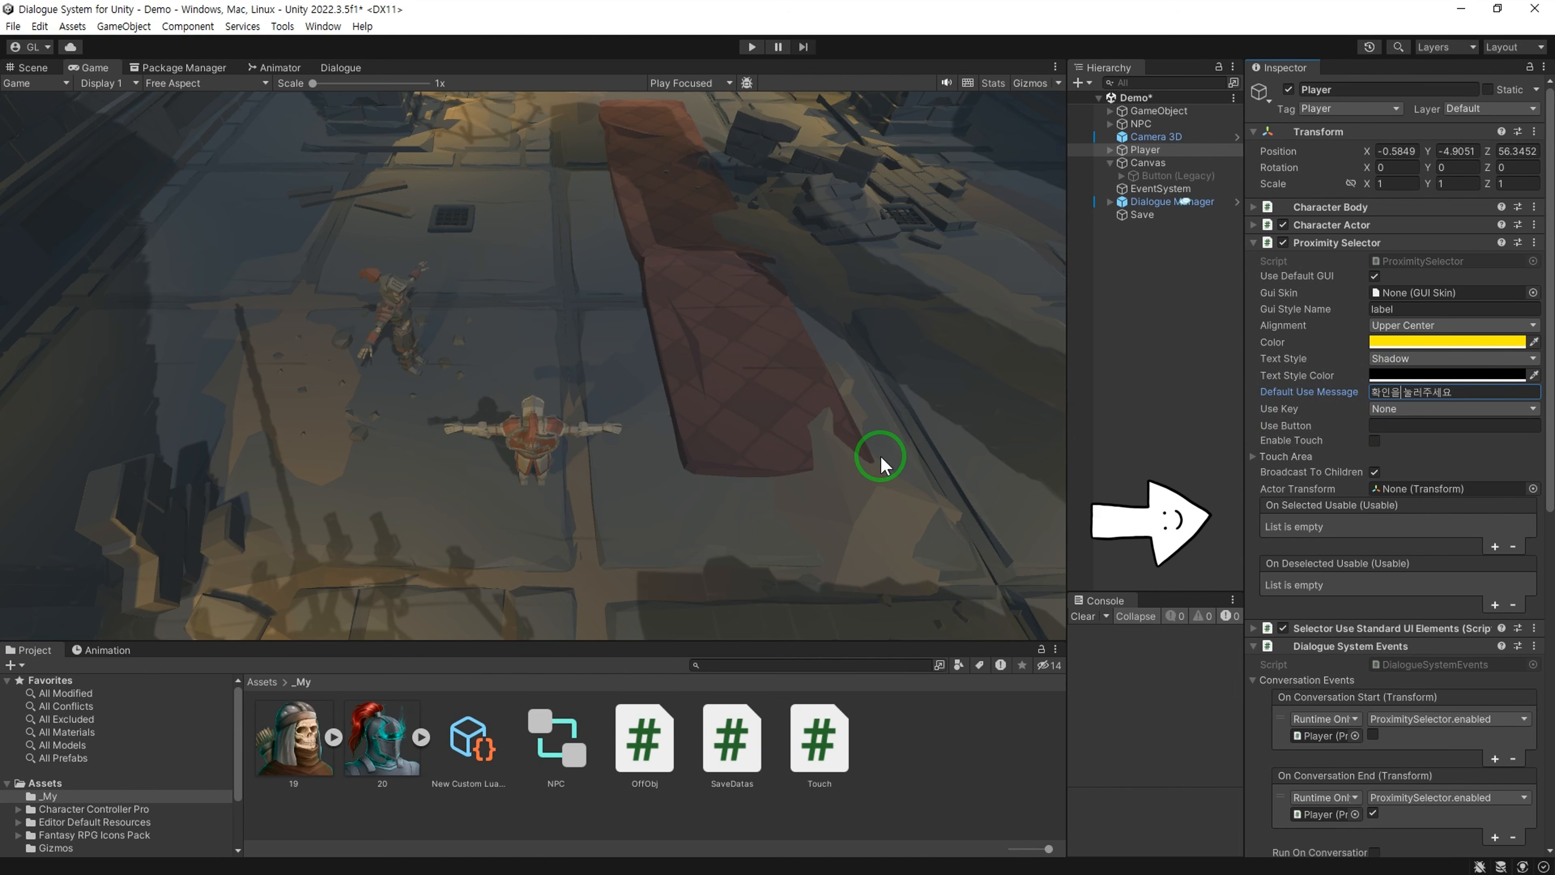
pyautogui.click(1324, 528)
# Step: Add one entry each to On Selected Usable and On Deselected Usable, both targeting Button (Legacy)
pyautogui.click(1495, 546)
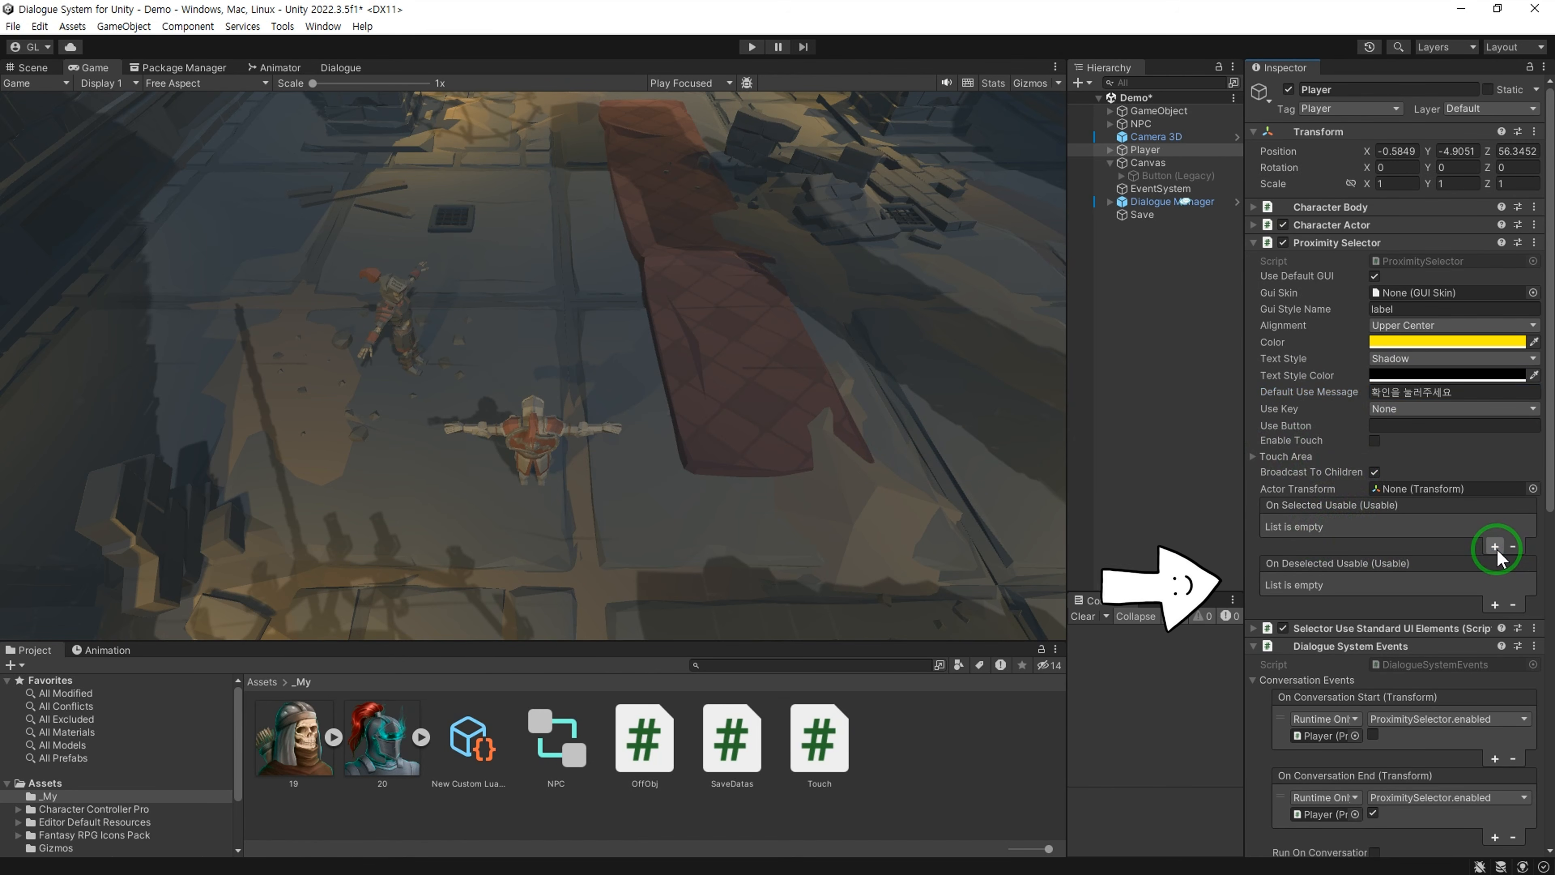
pyautogui.click(1493, 623)
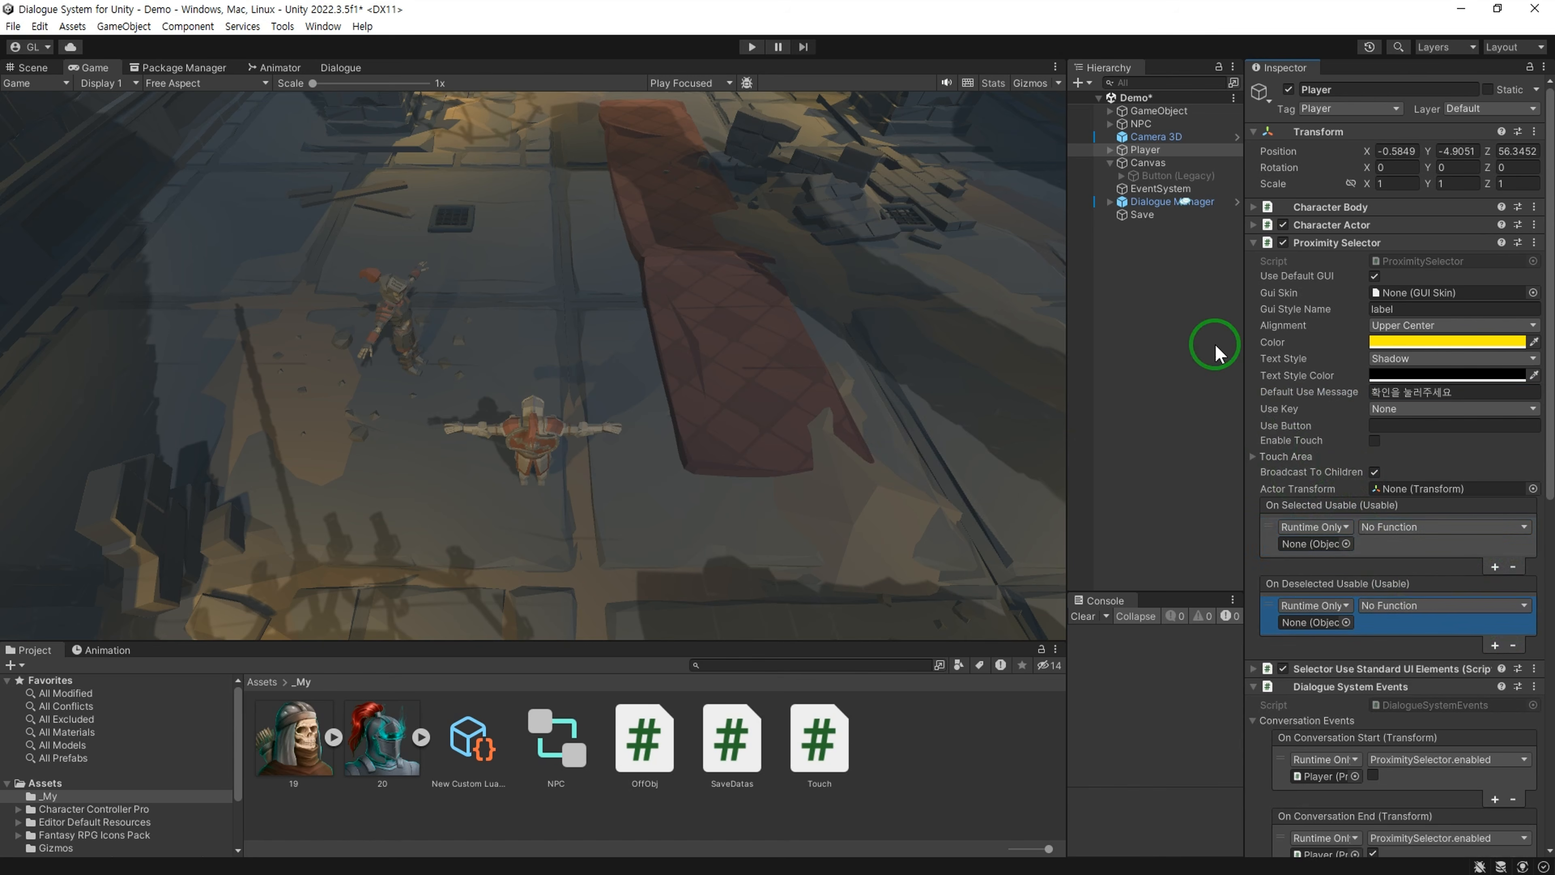
pyautogui.moveTo(1148, 177); pyautogui.dragTo(1299, 329)
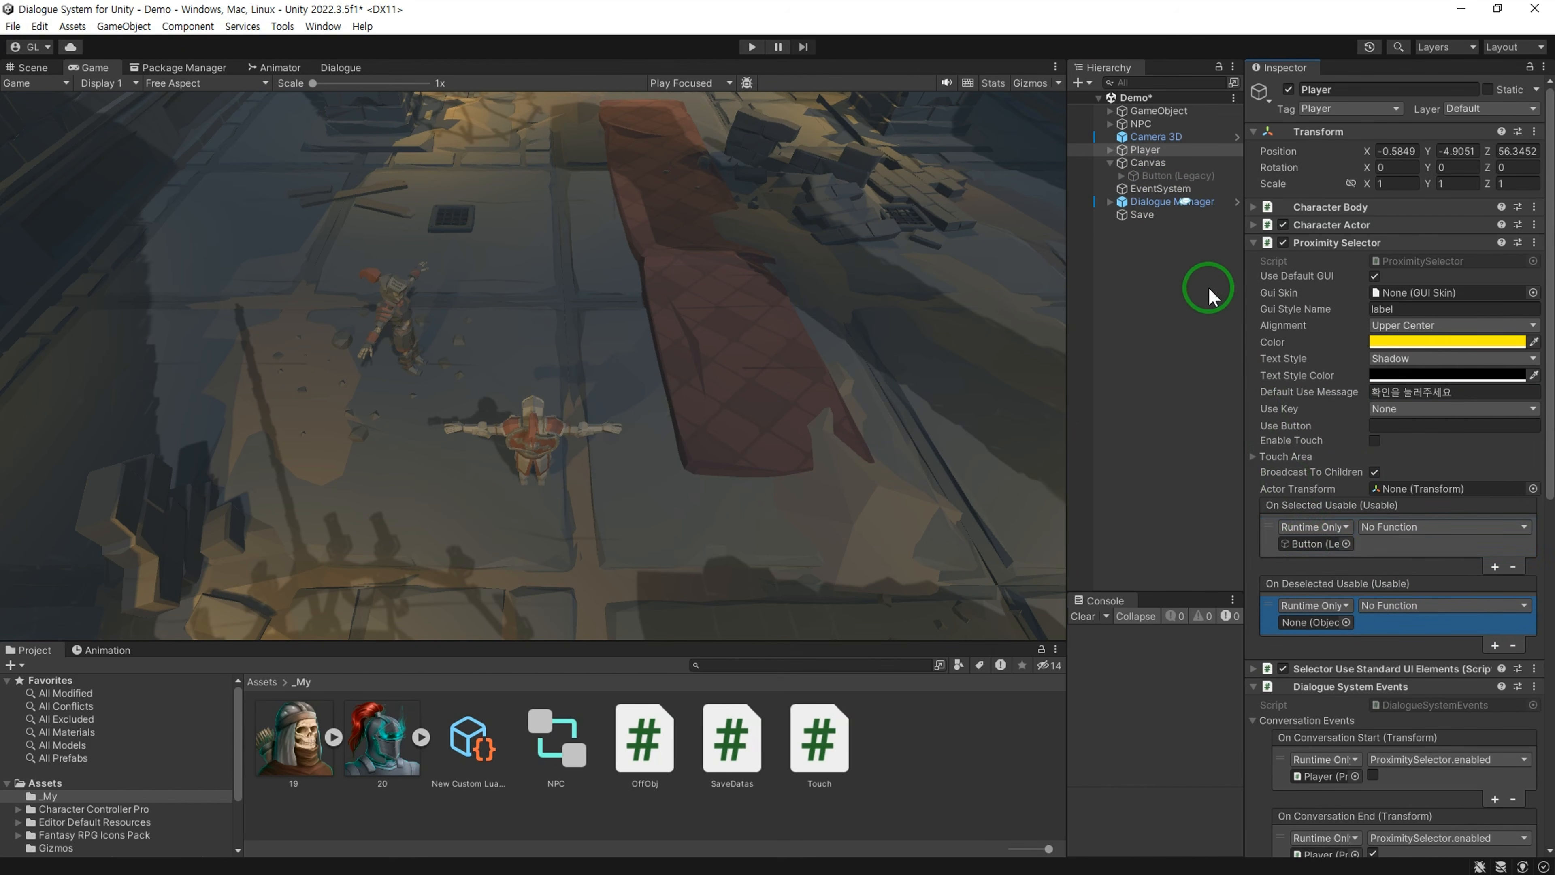
pyautogui.moveTo(1163, 176); pyautogui.dragTo(1330, 613)
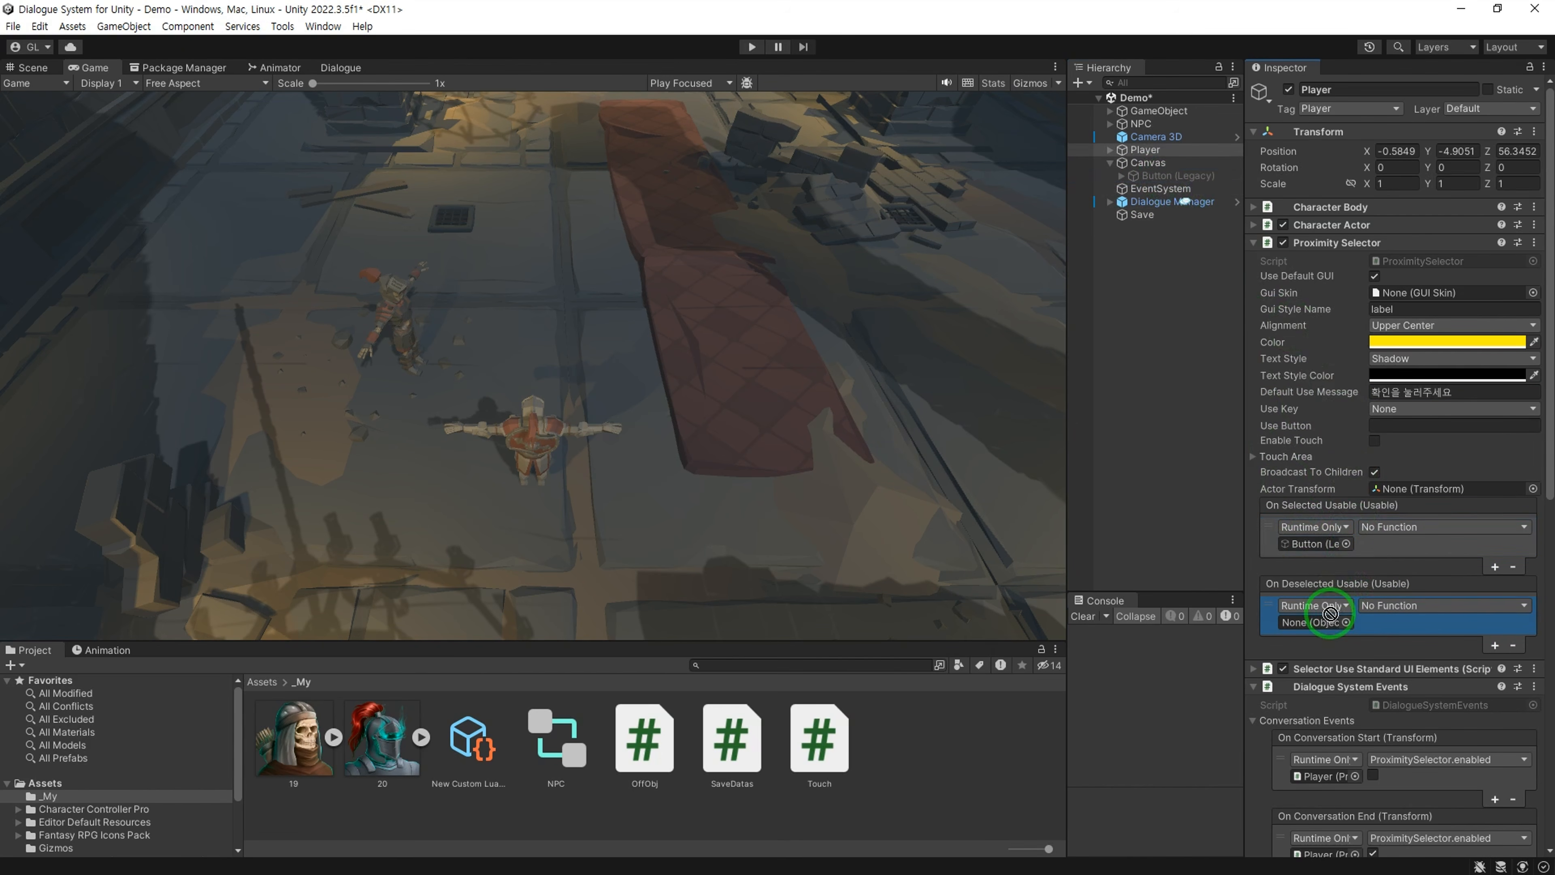
# Step: Assign GameObject.SetActive to both Usable events, activating the button when selected and deactivating it when deselected
pyautogui.click(1384, 537)
pyautogui.moveTo(1420, 569)
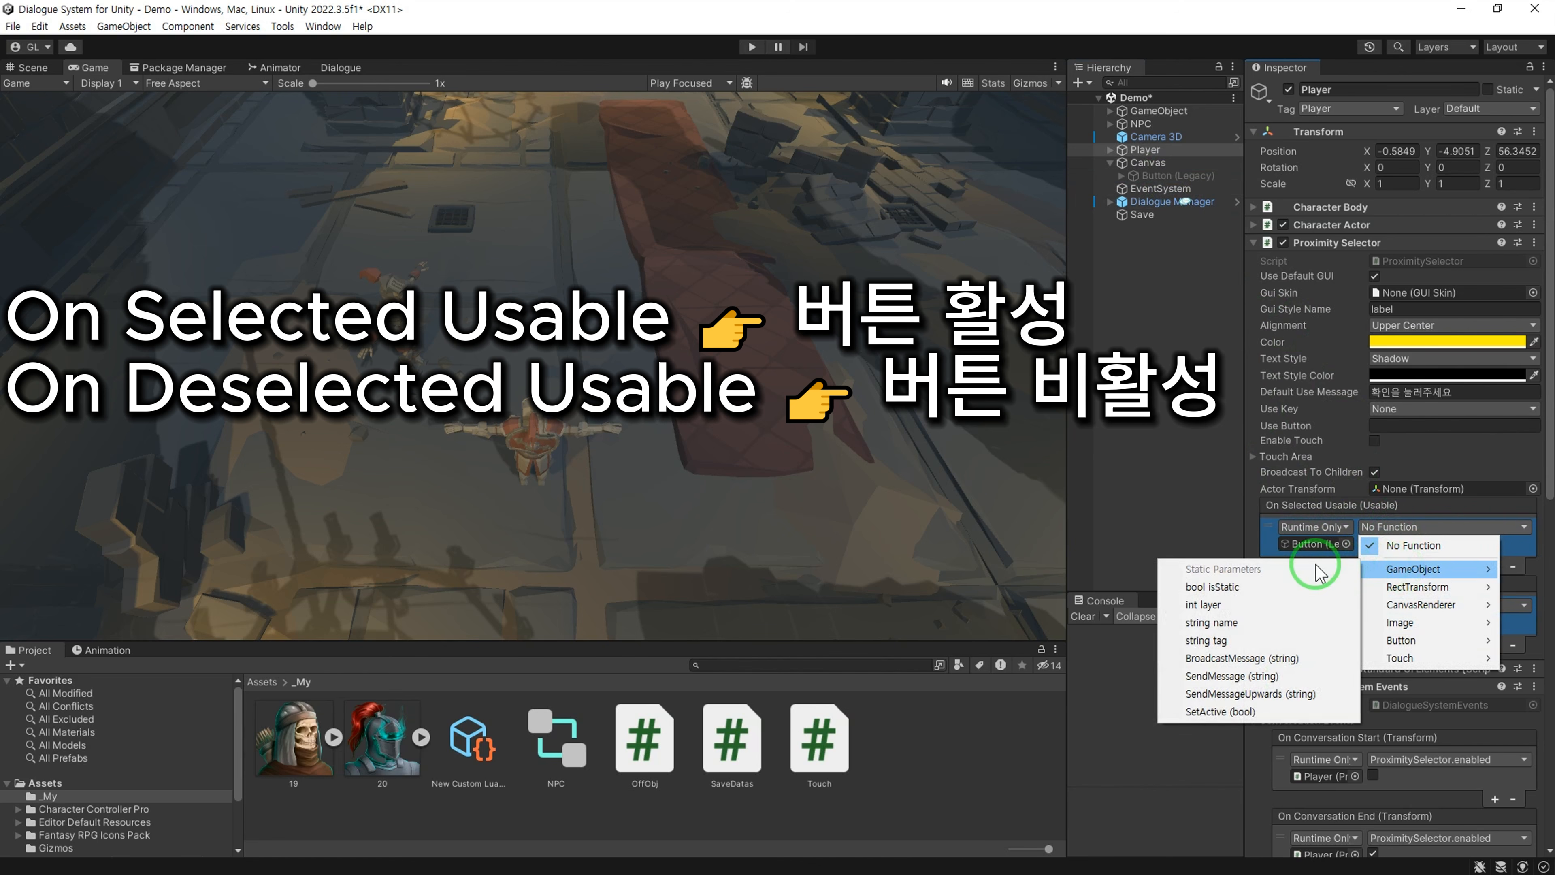
pyautogui.click(1236, 711)
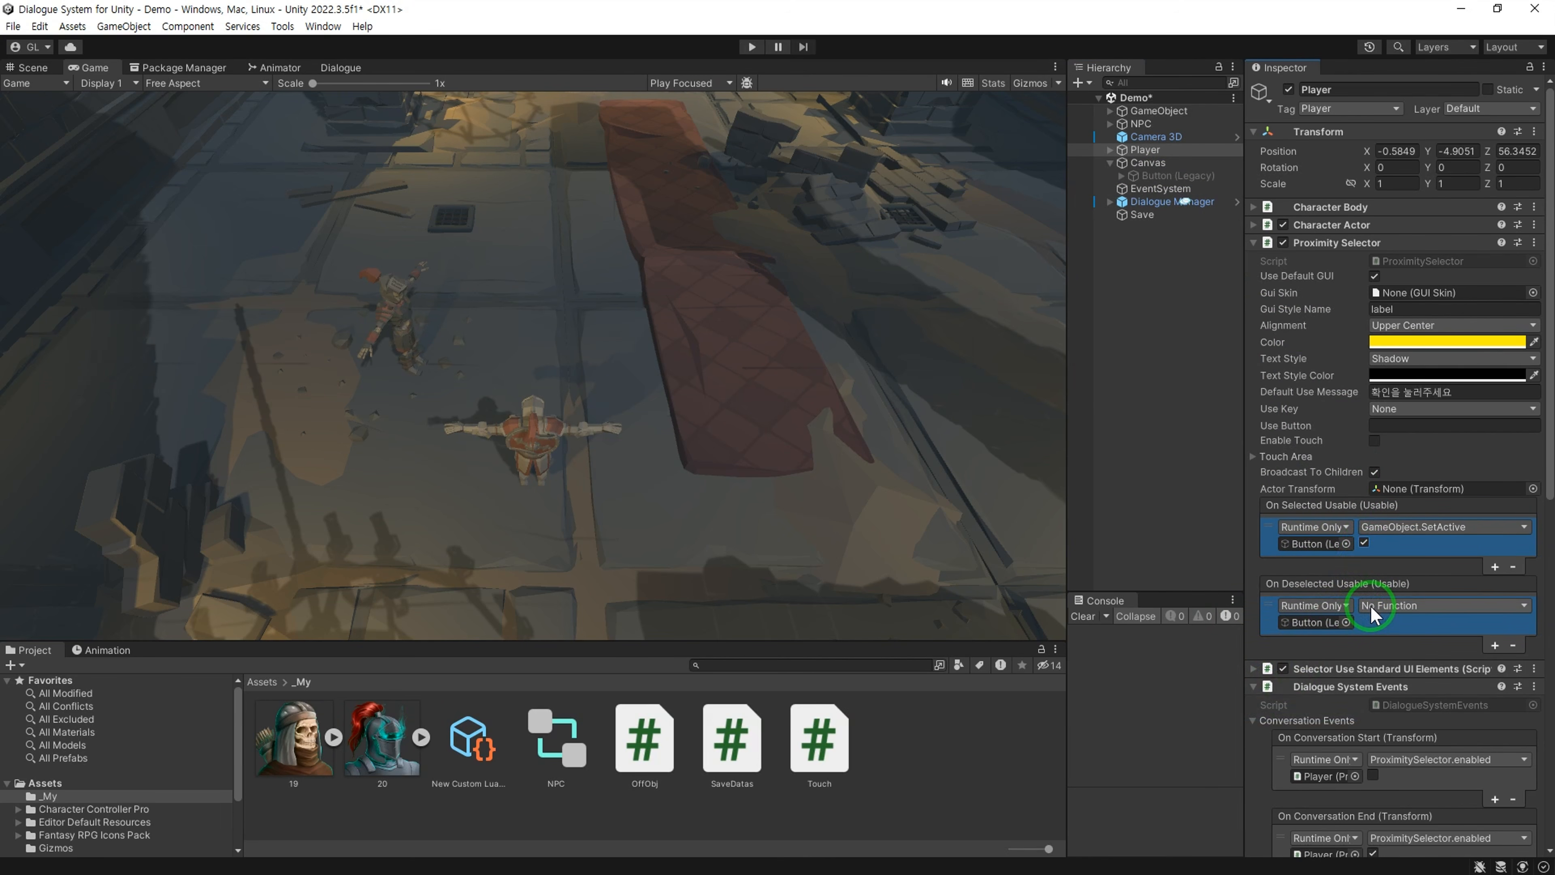
pyautogui.click(1408, 605)
pyautogui.moveTo(1420, 647)
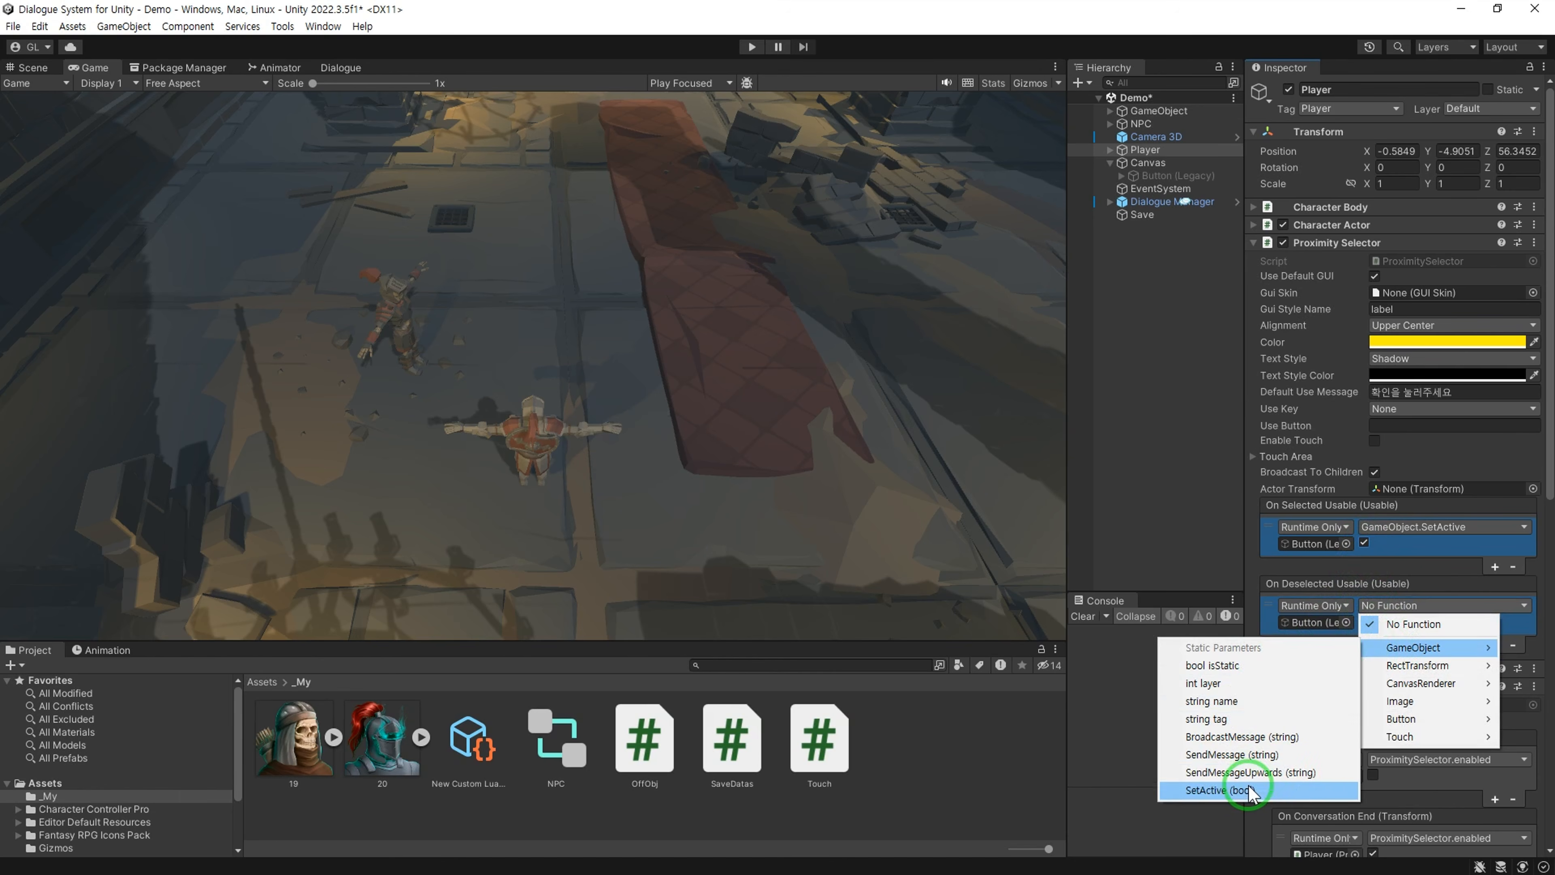
pyautogui.click(1218, 789)
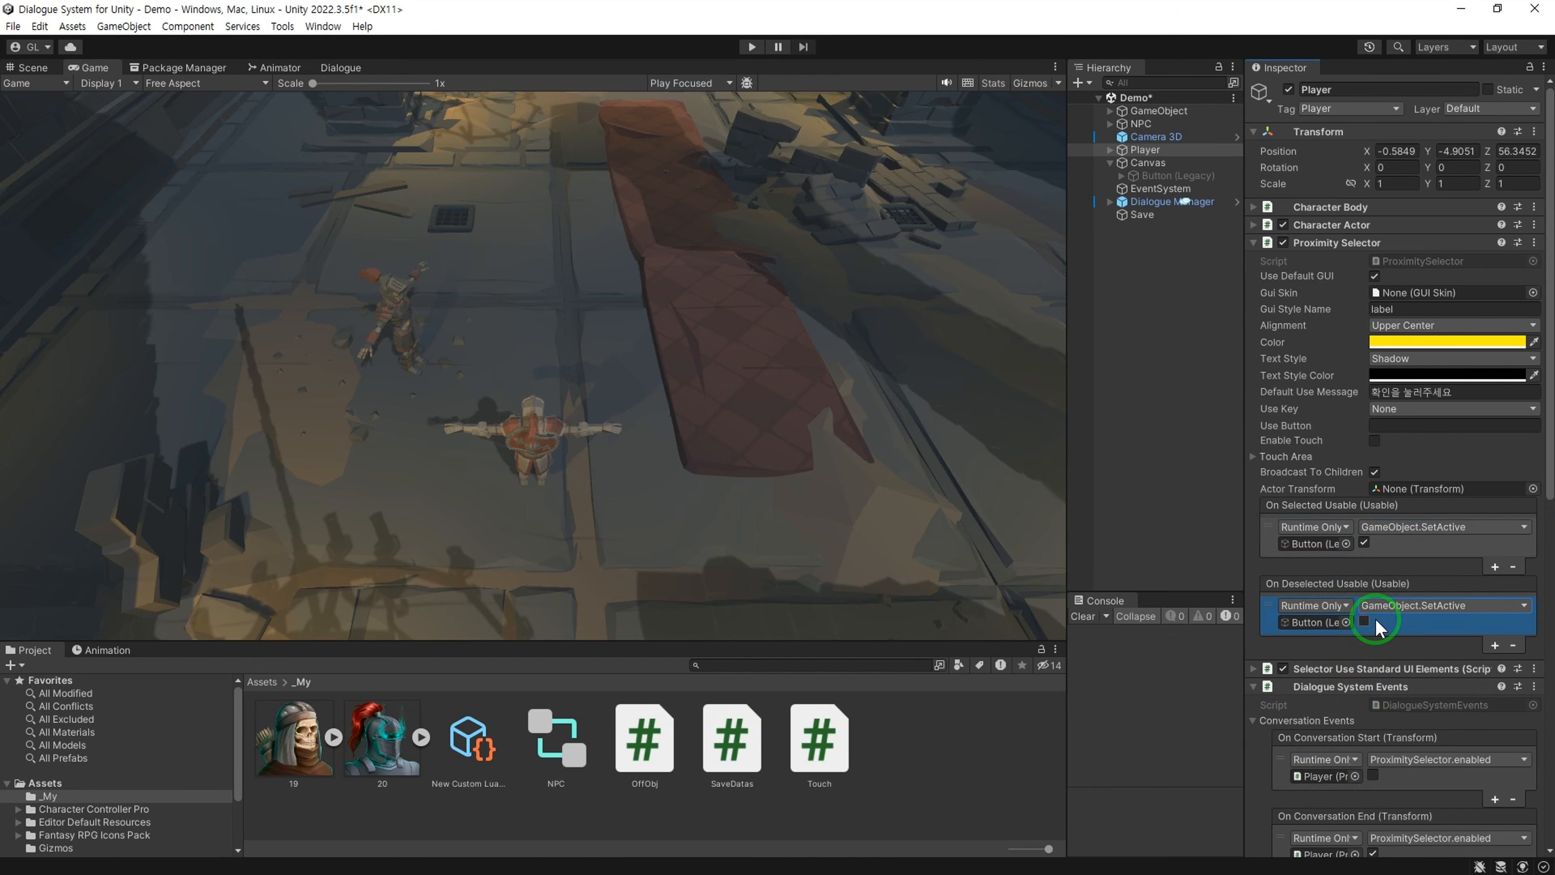
# Step: Add a second entry to both On Conversation Start and On Conversation End, each targeting Button (Legacy)
pyautogui.scroll(-8, 1298, 489)
pyautogui.scroll(4, 1308, 514)
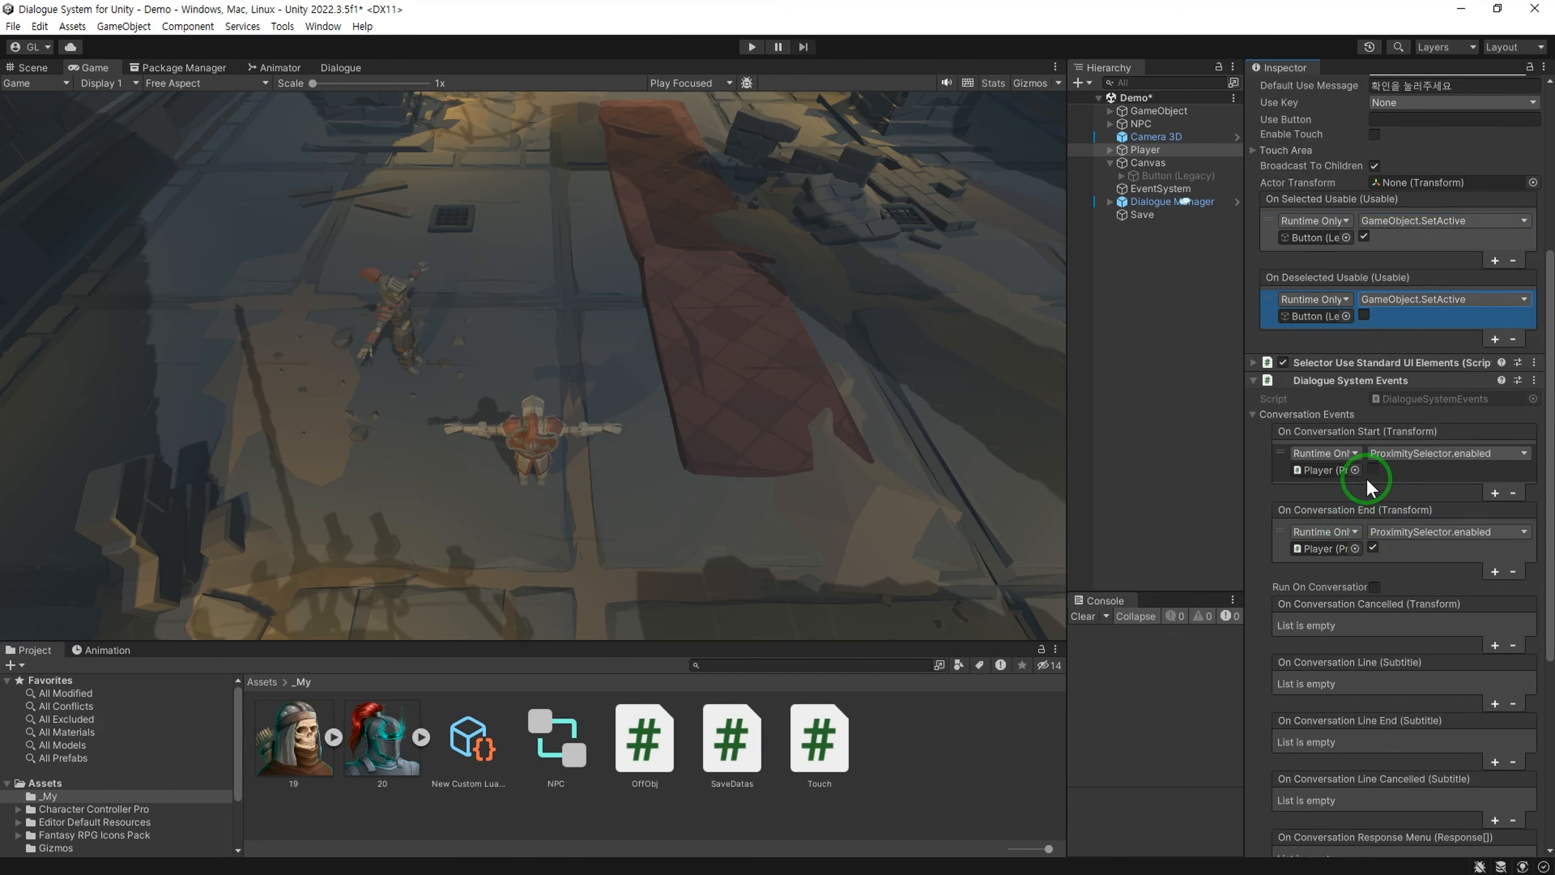
pyautogui.click(1494, 492)
pyautogui.click(1494, 609)
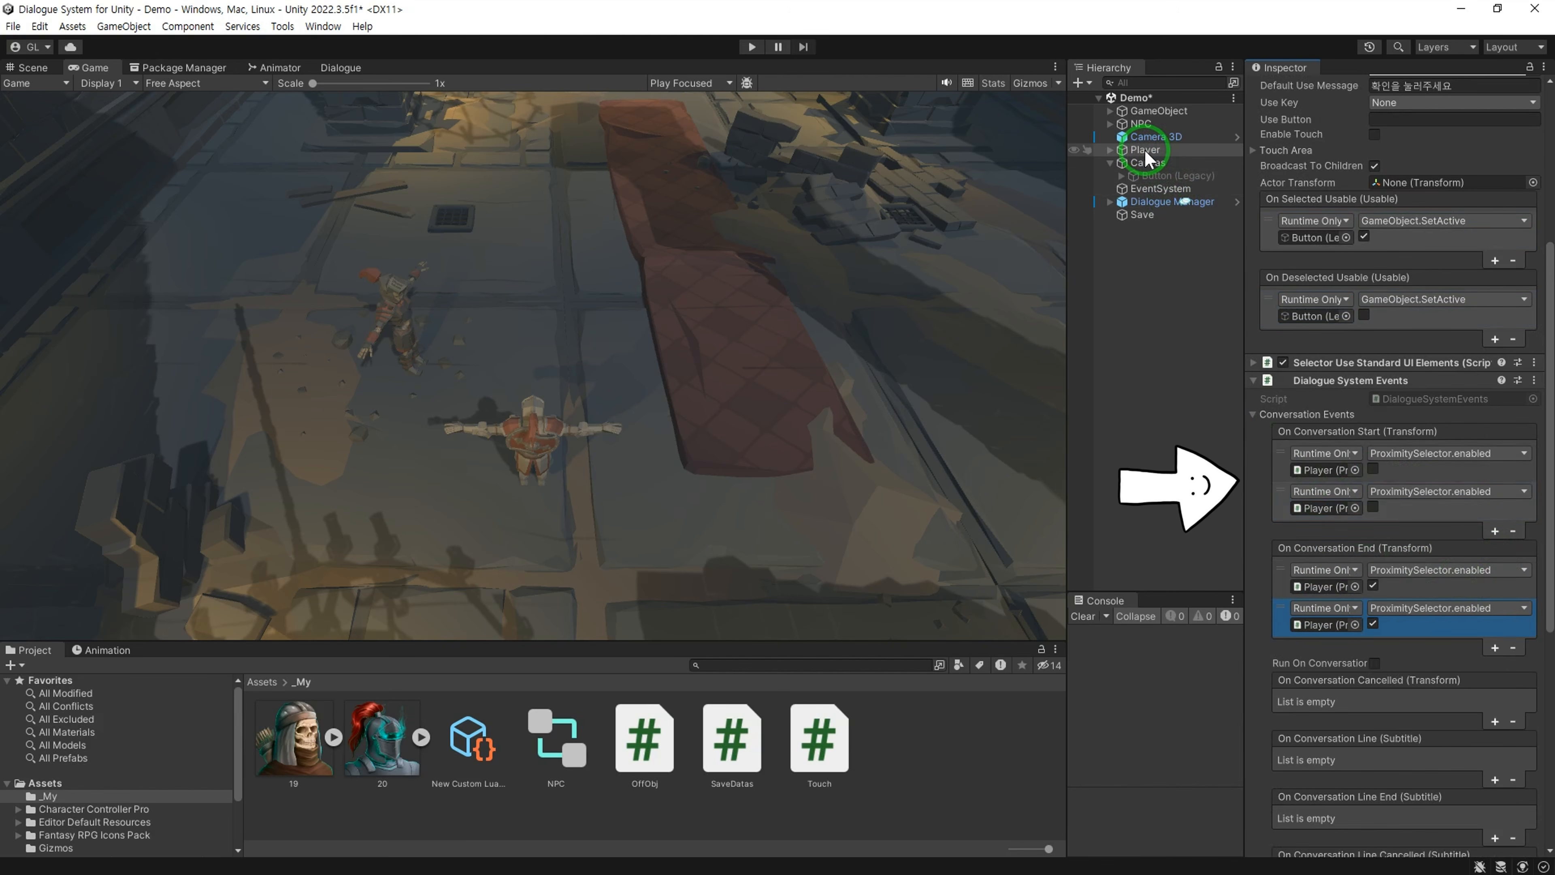
pyautogui.moveTo(1175, 175); pyautogui.dragTo(1325, 508)
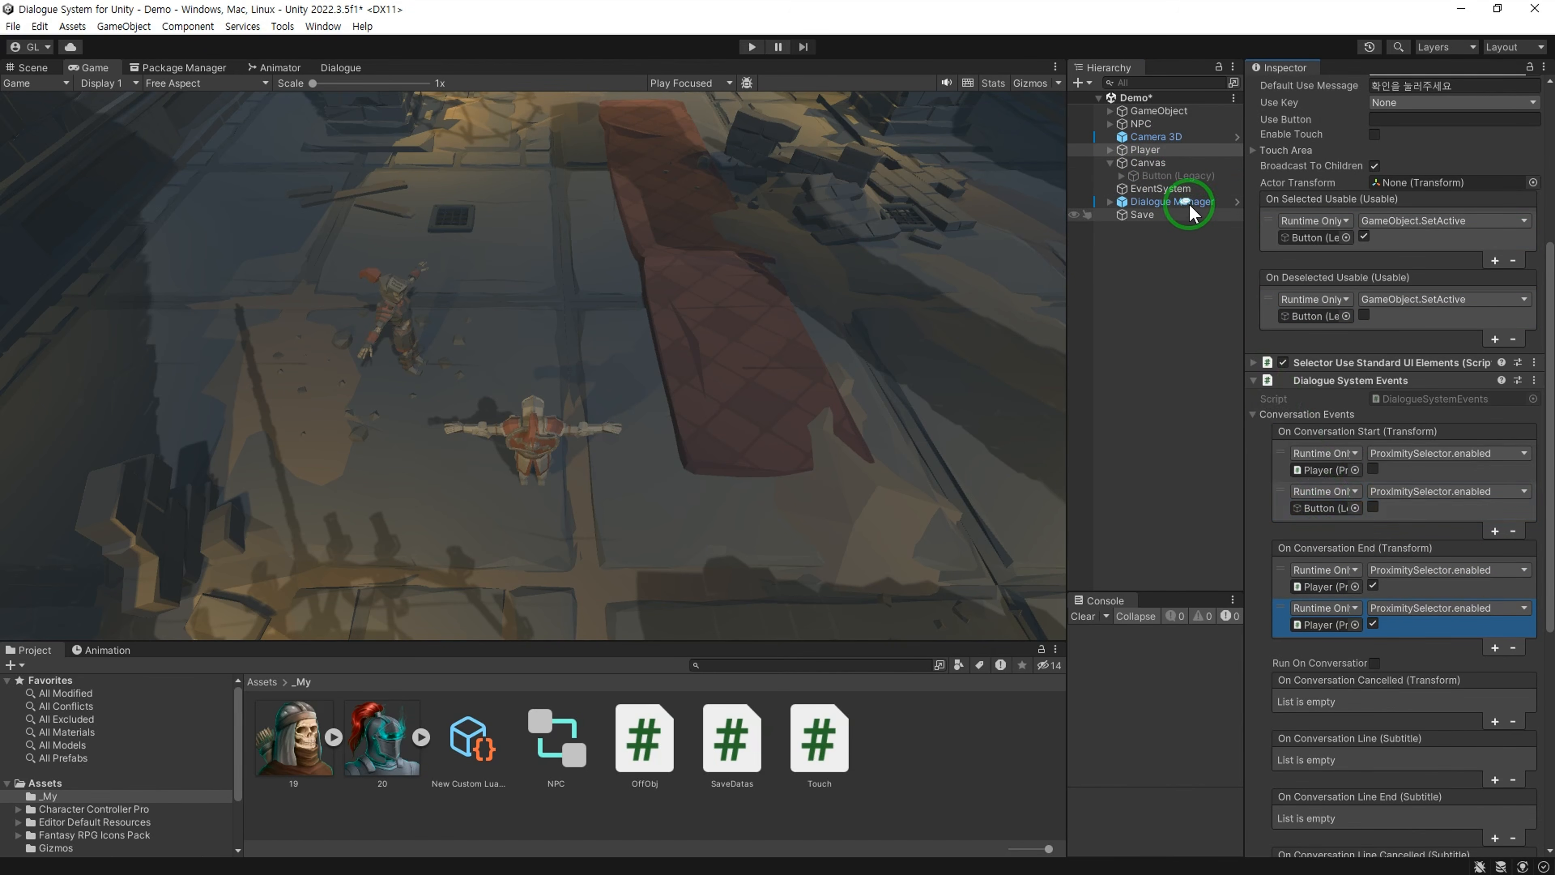
pyautogui.moveTo(1176, 176); pyautogui.dragTo(1317, 626)
# Step: Set the new button entries to GameObject.SetActive, unchecked for On Conversation Start and checked for On Conversation End
pyautogui.click(1388, 517)
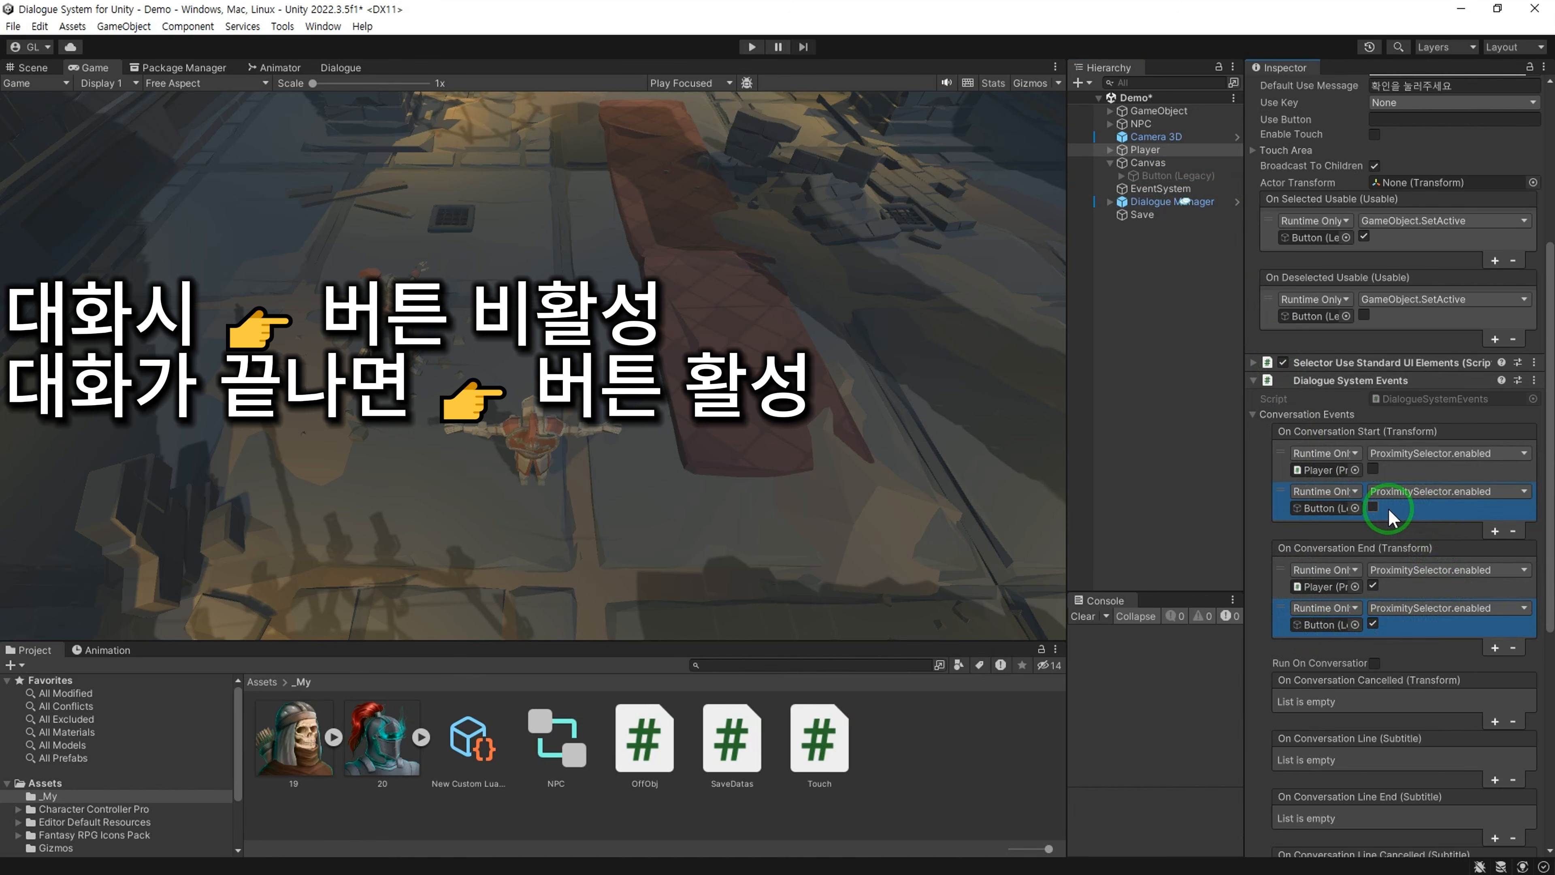
pyautogui.click(1408, 497)
pyautogui.click(1287, 531)
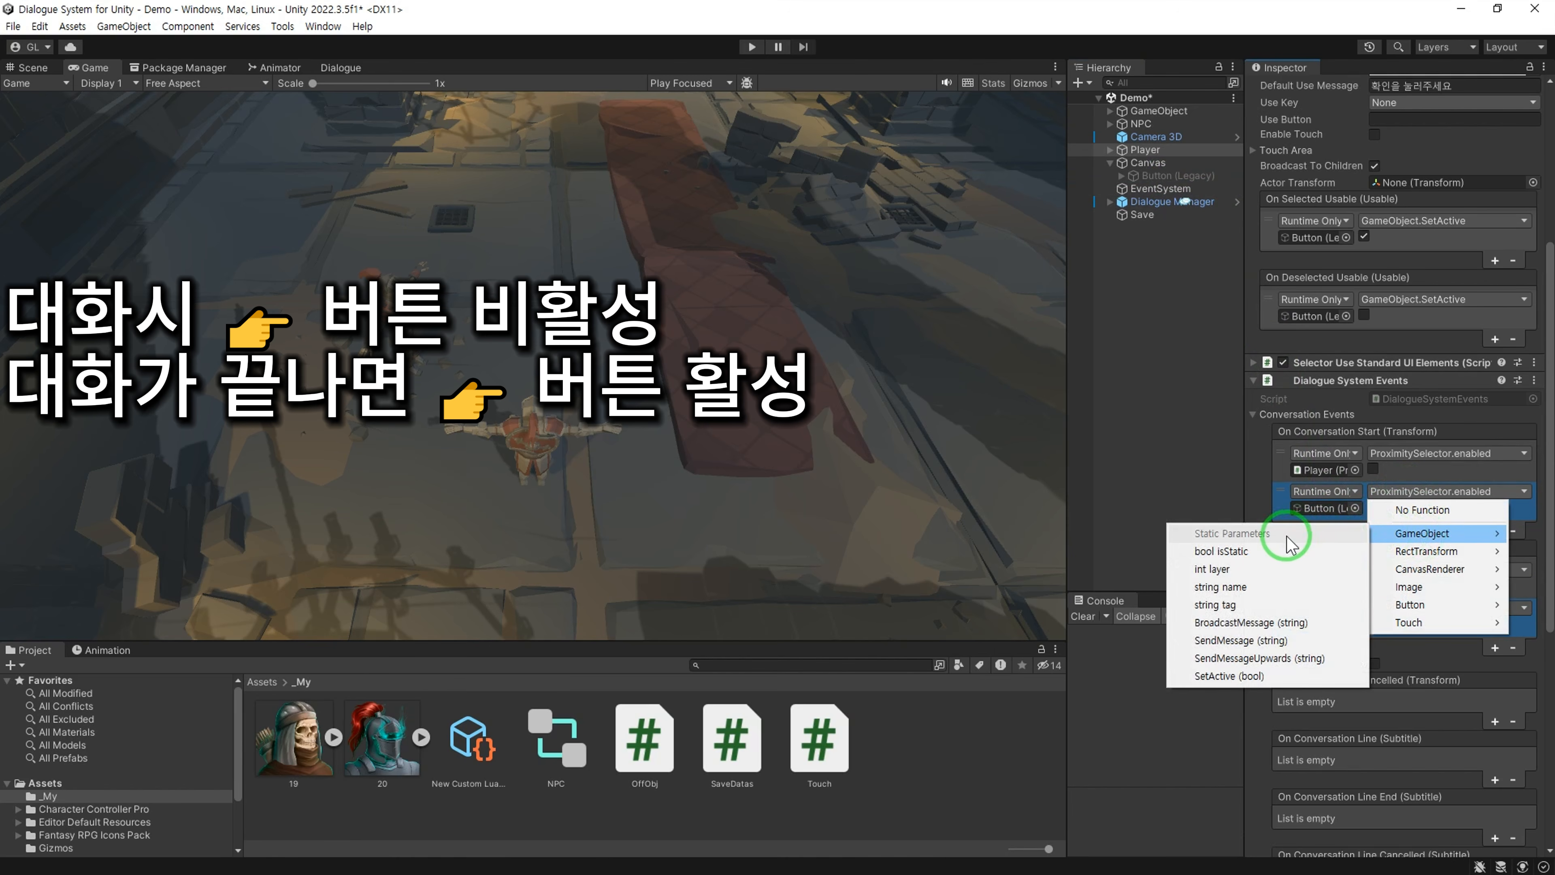
pyautogui.click(1287, 679)
pyautogui.click(1322, 624)
pyautogui.click(1408, 608)
pyautogui.click(1421, 649)
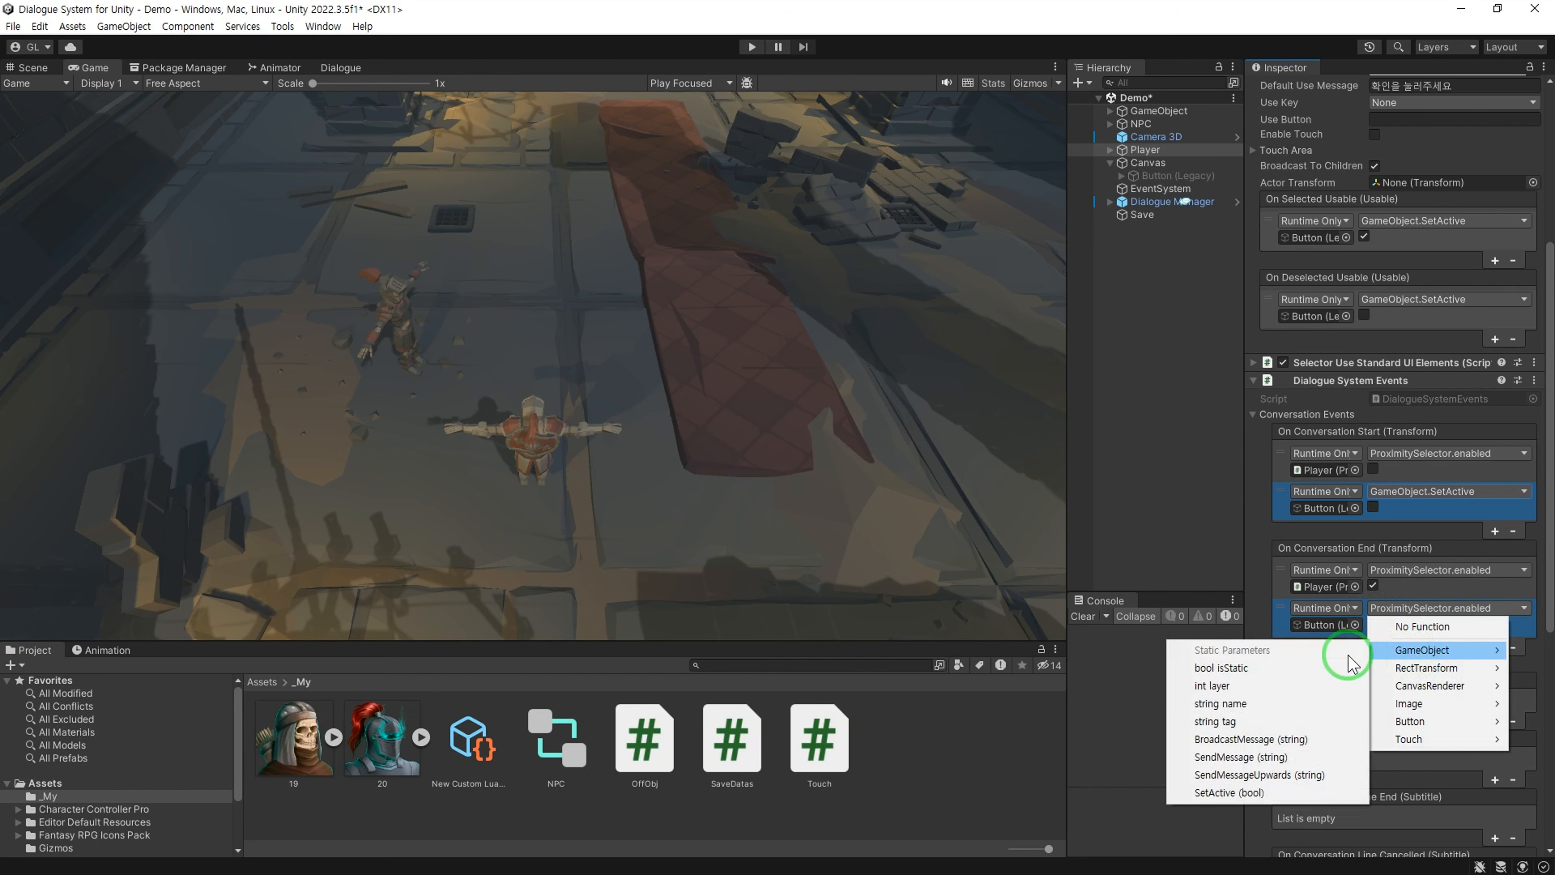
pyautogui.click(1287, 793)
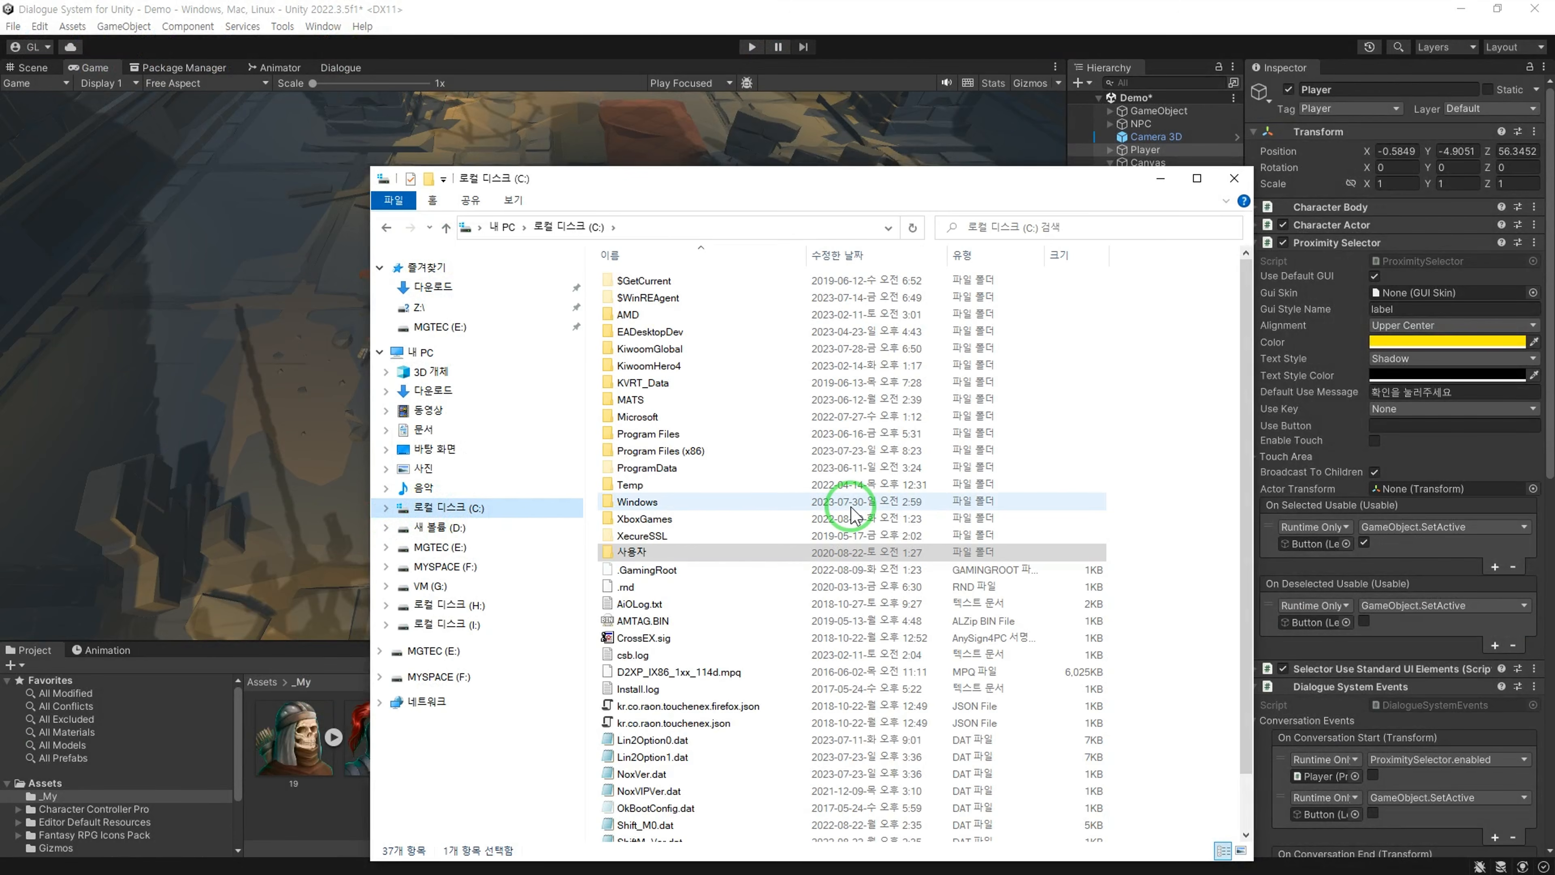
# Step: In File Explorer, open the C: user profile's AppData\LocalLow\DefaultCompany\Dialogue System for Unity folder
pyautogui.click(771, 551)
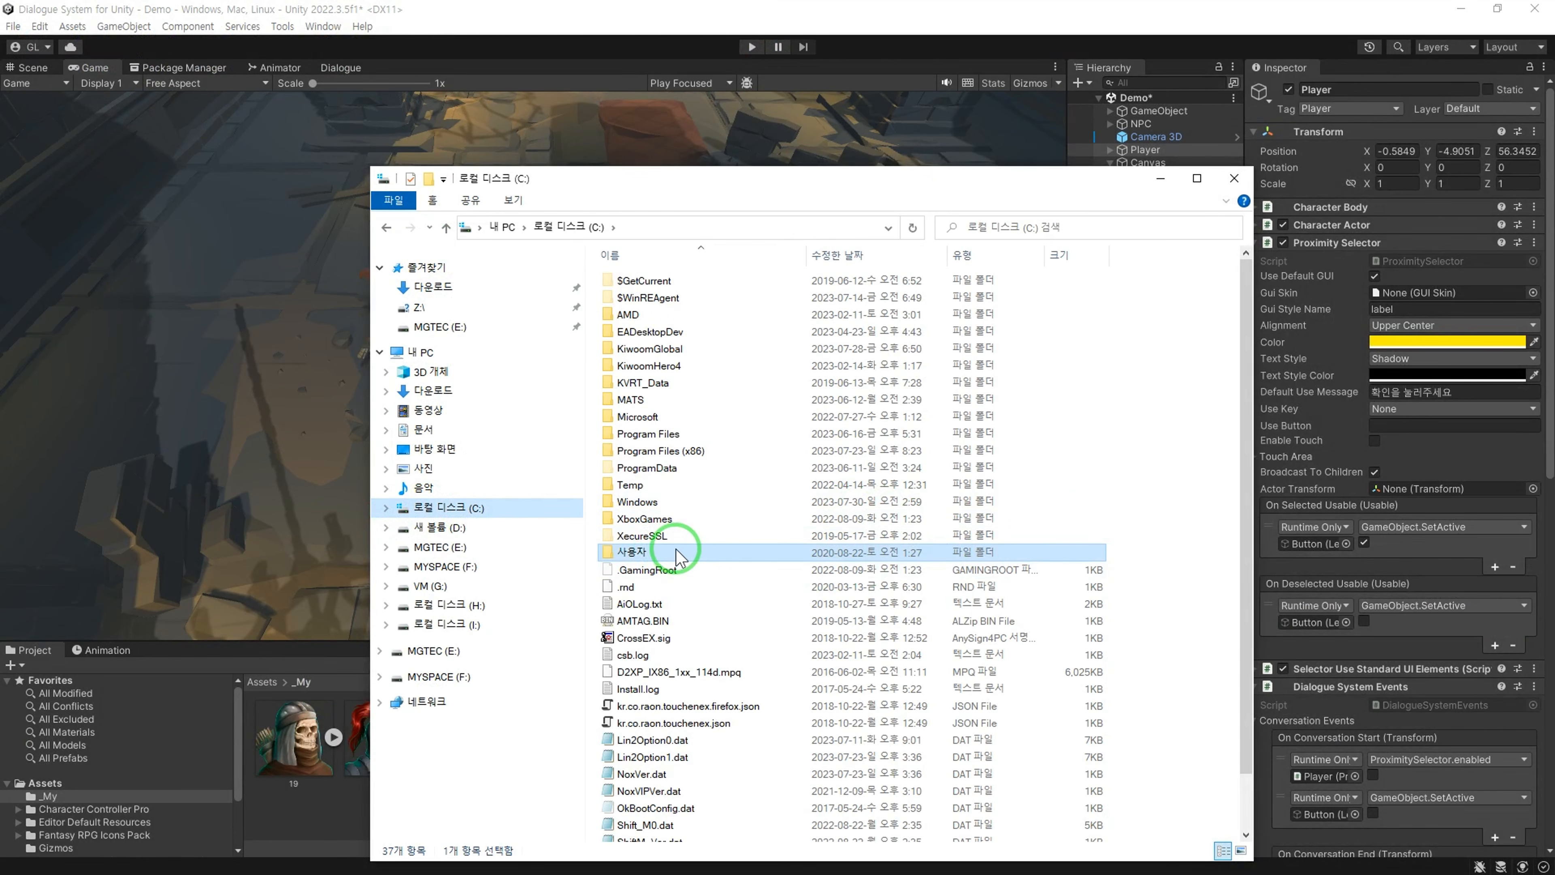
pyautogui.click(438, 508)
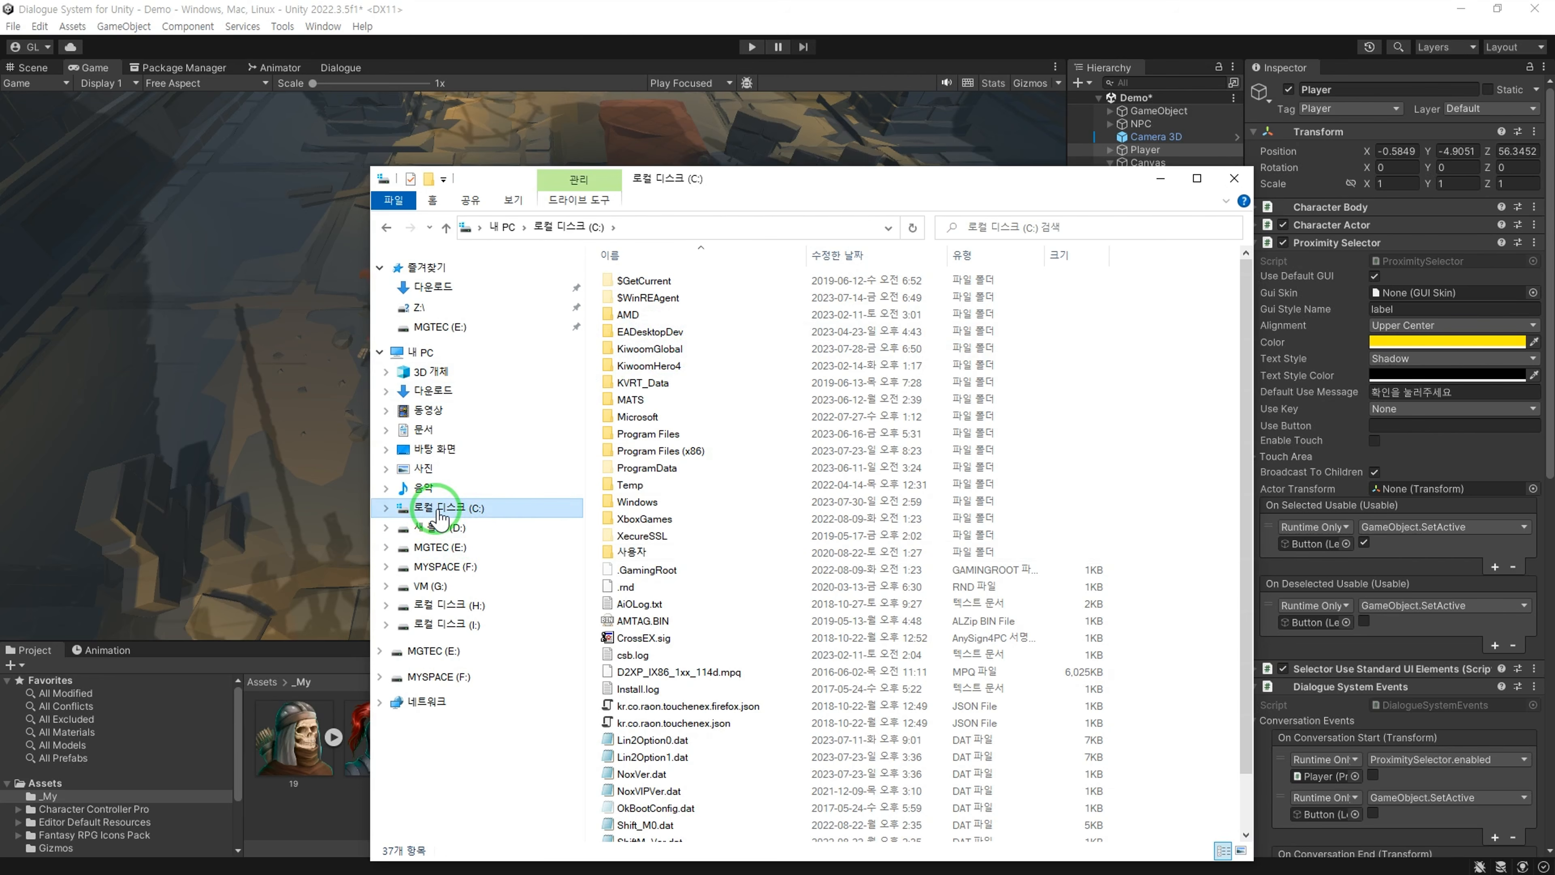
pyautogui.doubleClick(646, 549)
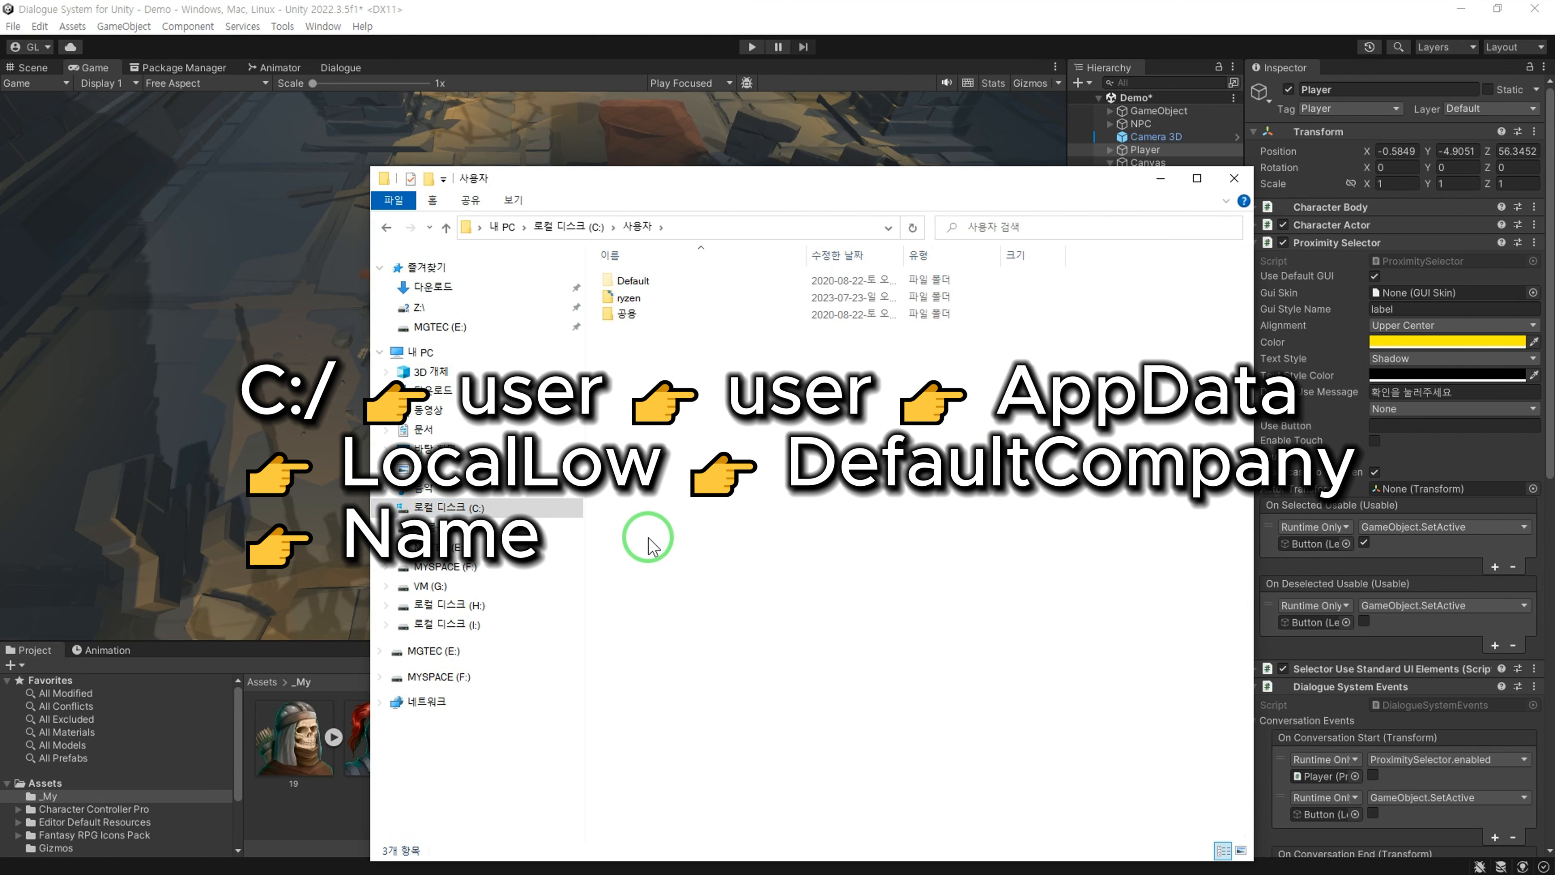
pyautogui.doubleClick(677, 300)
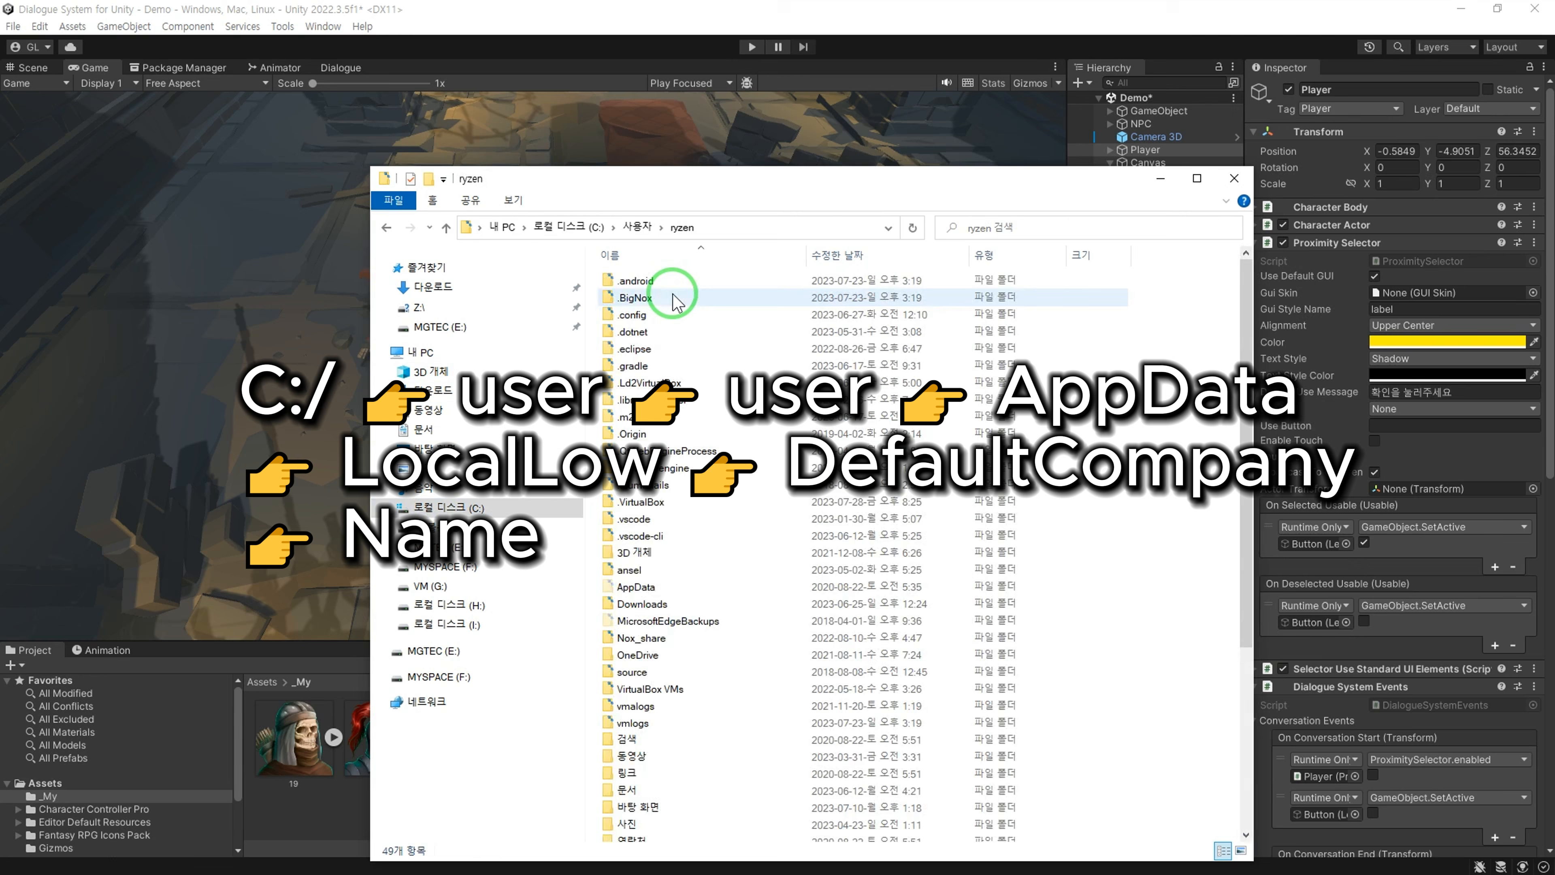
pyautogui.doubleClick(707, 589)
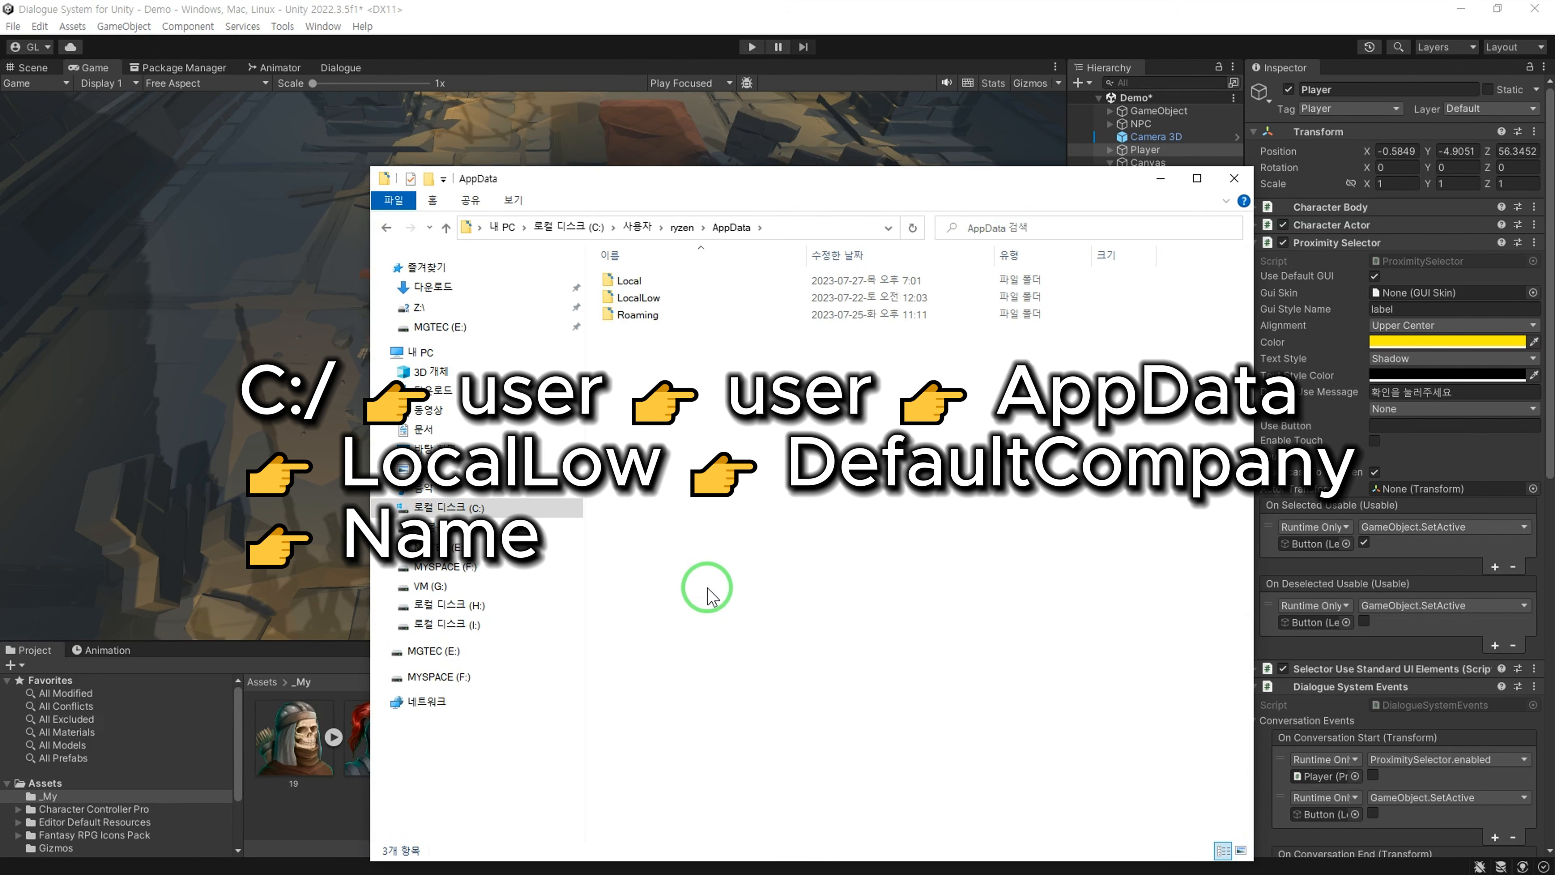
pyautogui.doubleClick(698, 300)
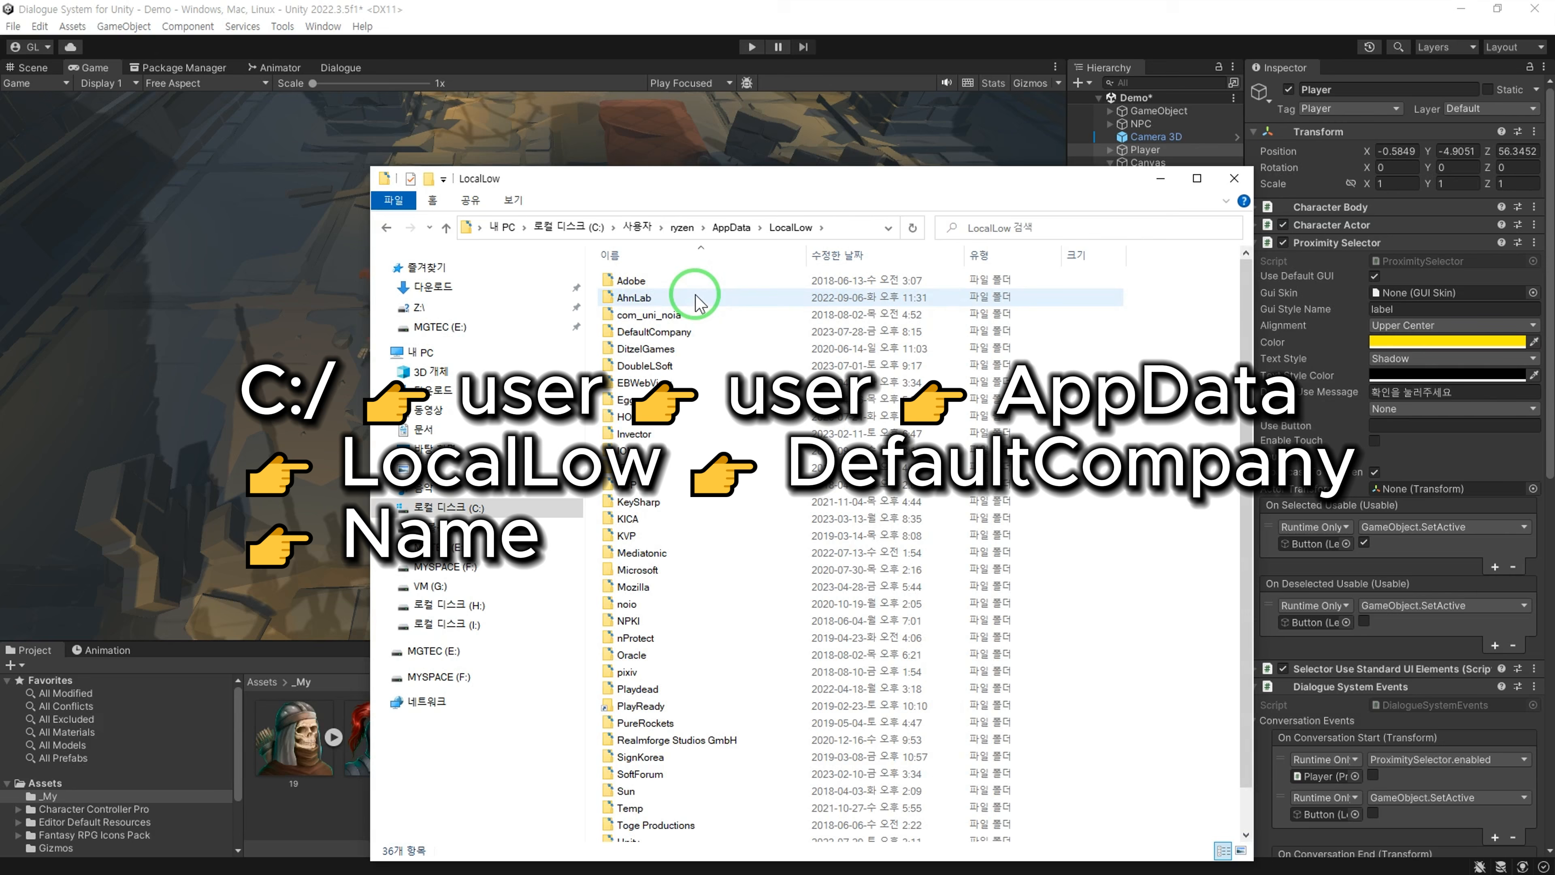
pyautogui.doubleClick(701, 337)
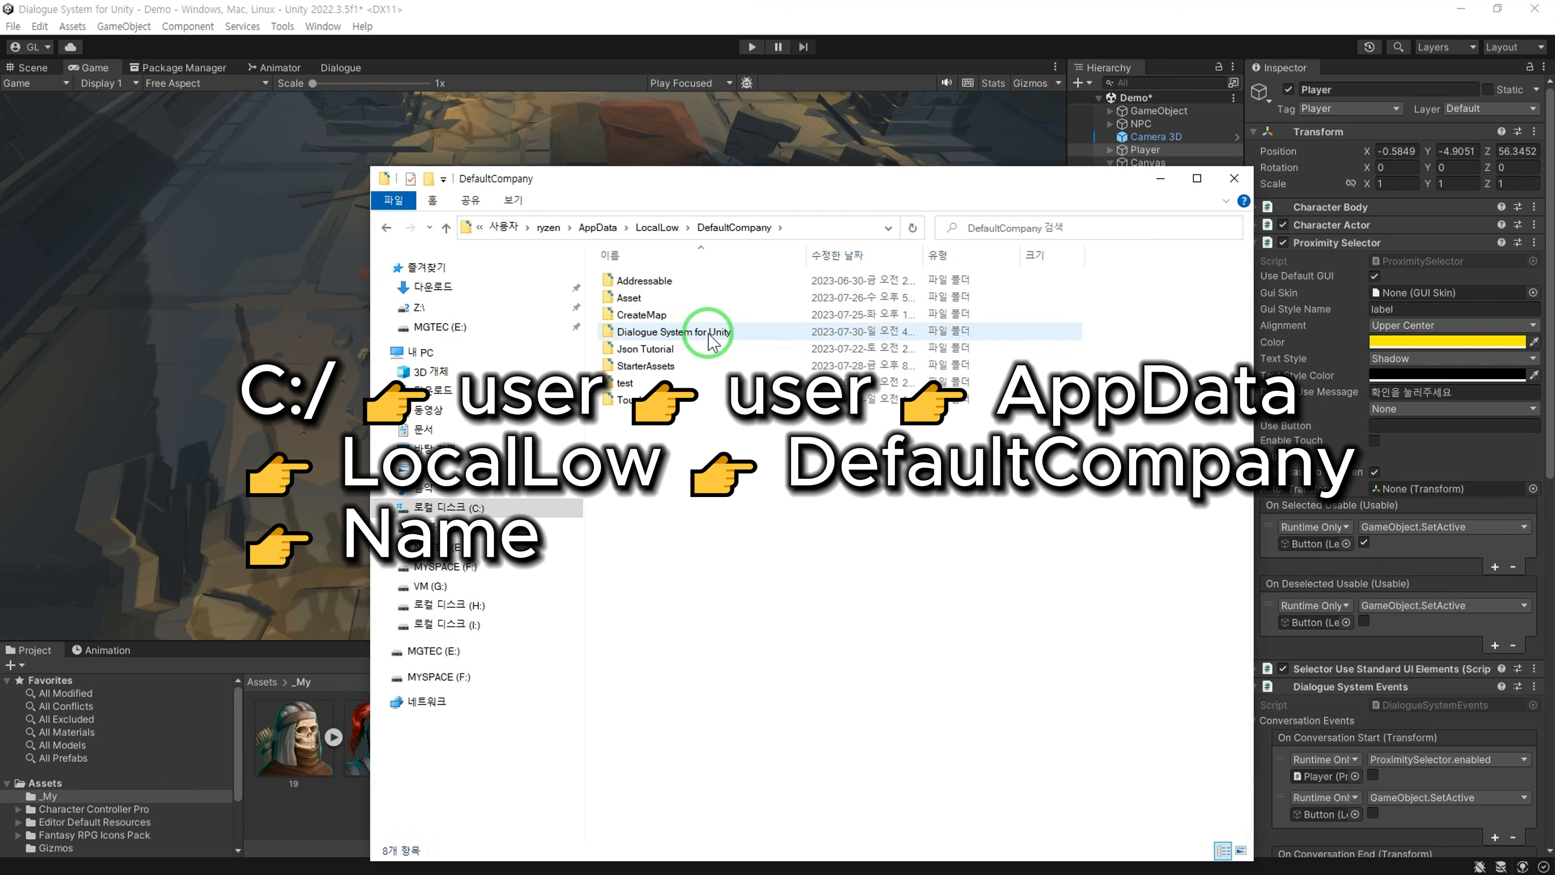
pyautogui.doubleClick(734, 333)
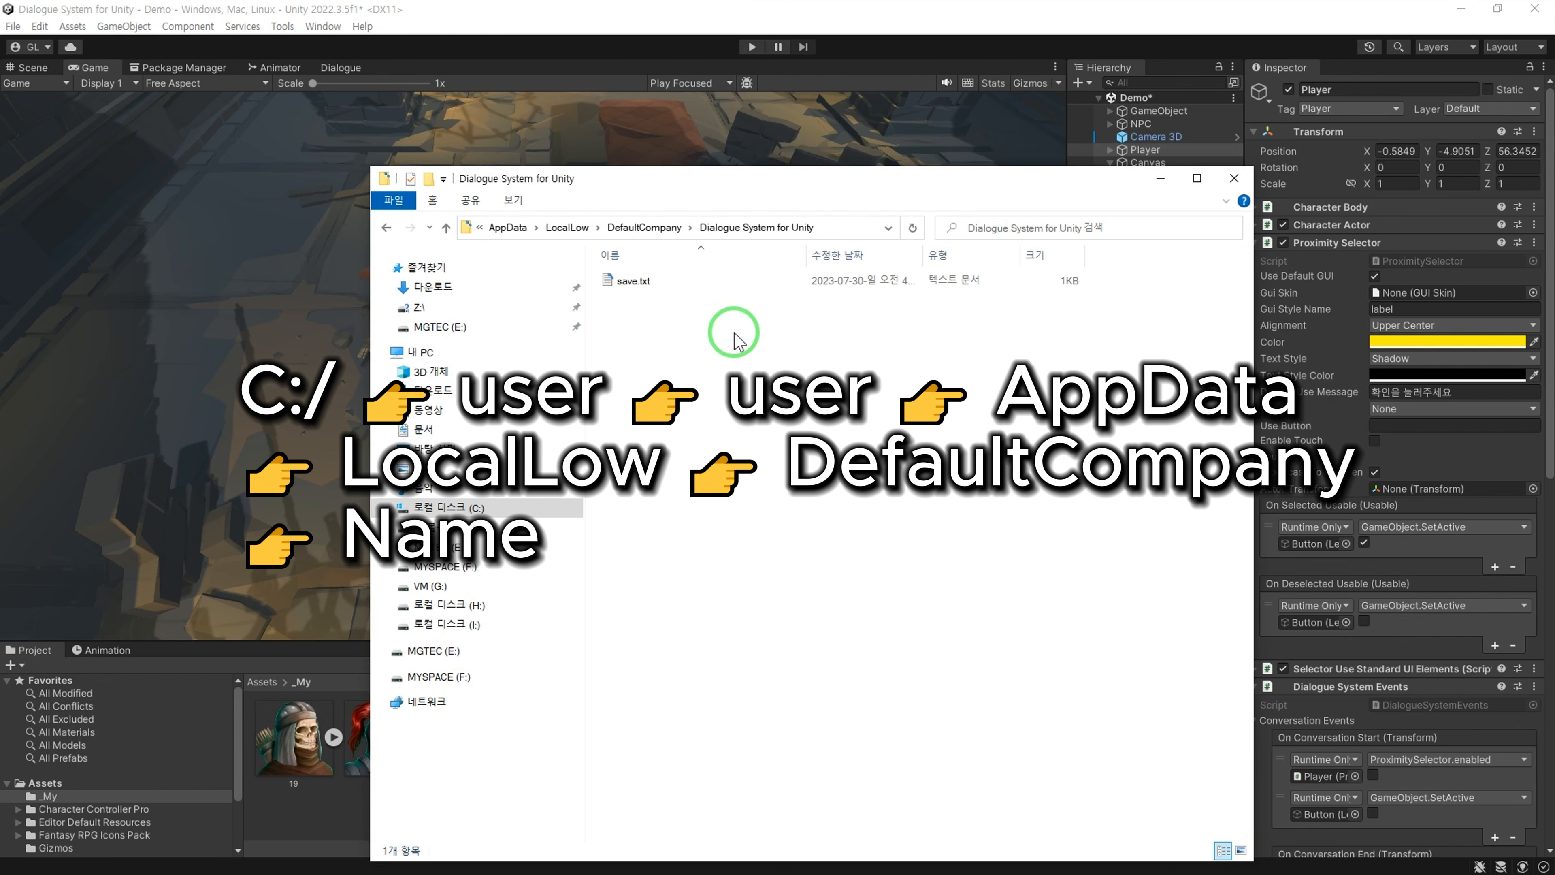
# Step: Delete the save.txt file from the Dialogue System for Unity folder
pyautogui.click(650, 293)
pyautogui.rightClick(635, 279)
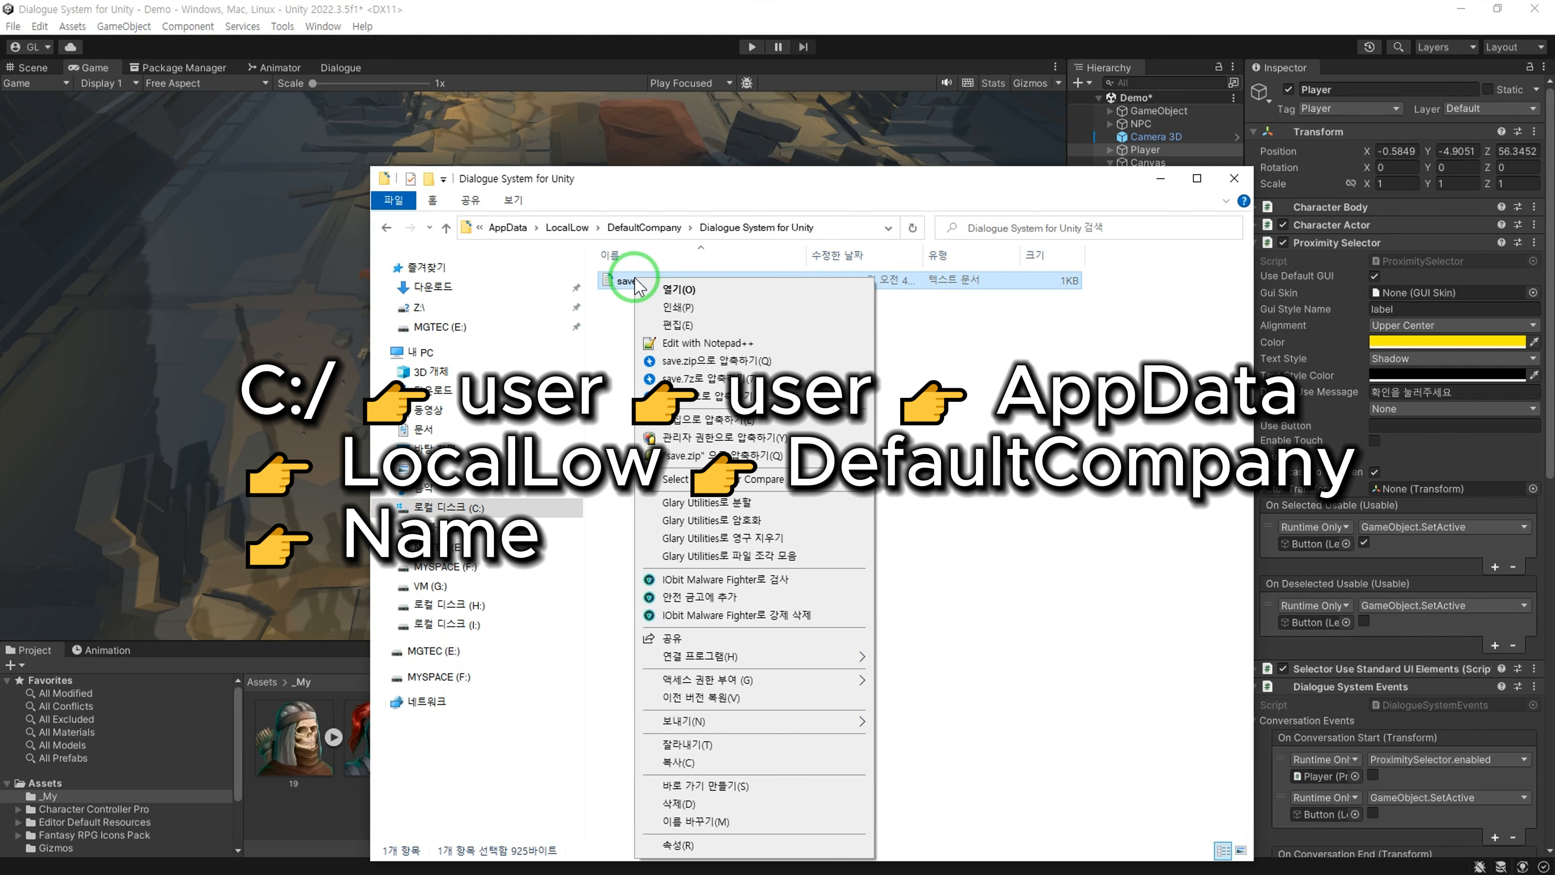
pyautogui.click(727, 803)
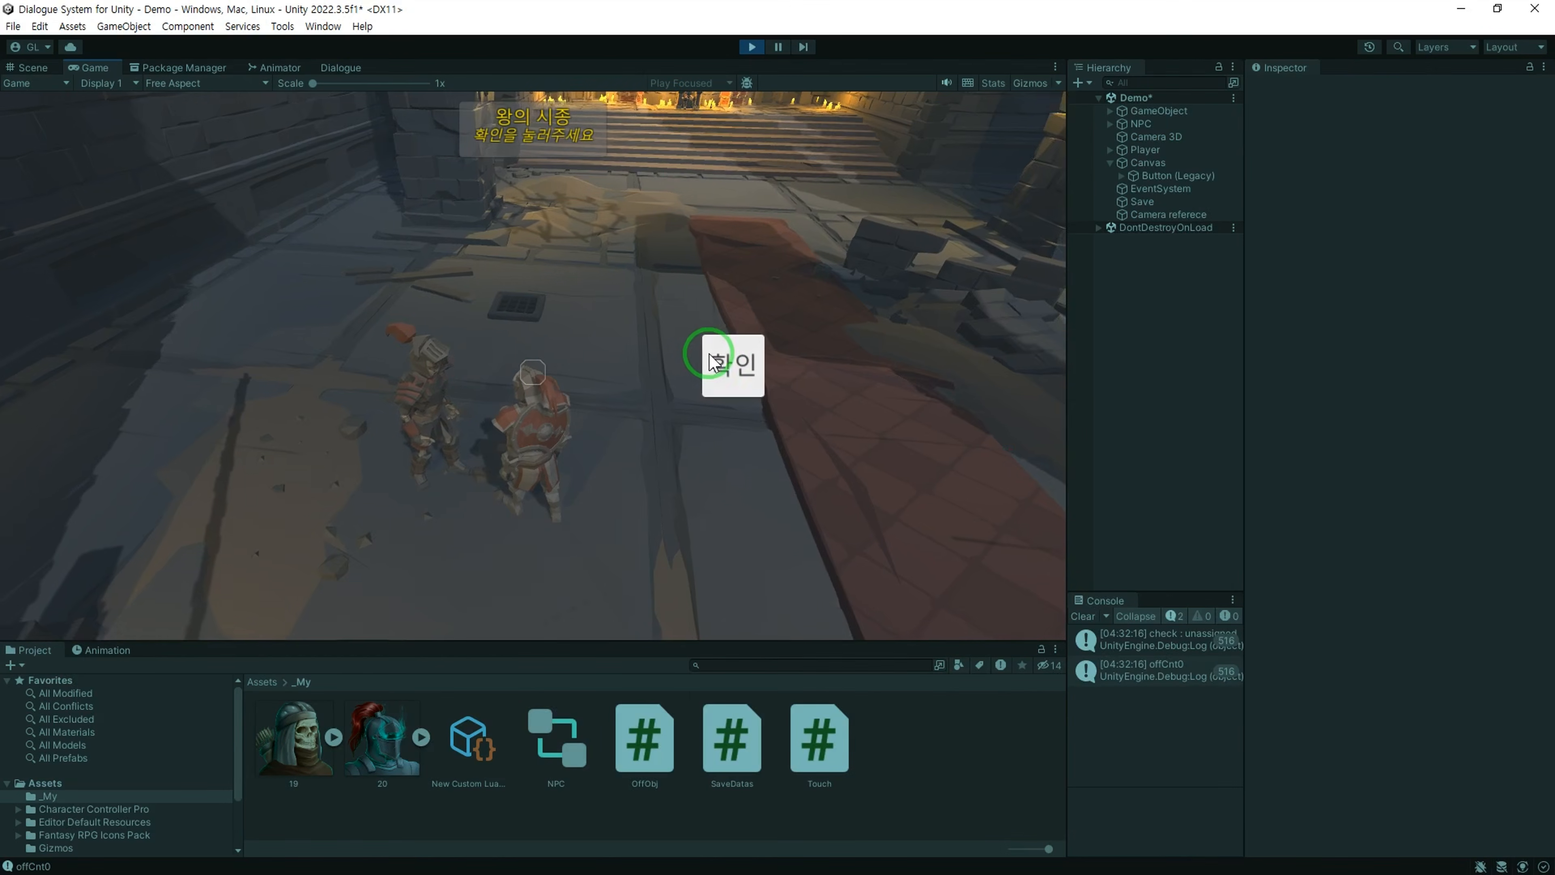
# Step: In the running game, accept the quest from 왕의 시종 through the 확인 button, and talk to him again
pyautogui.click(741, 363)
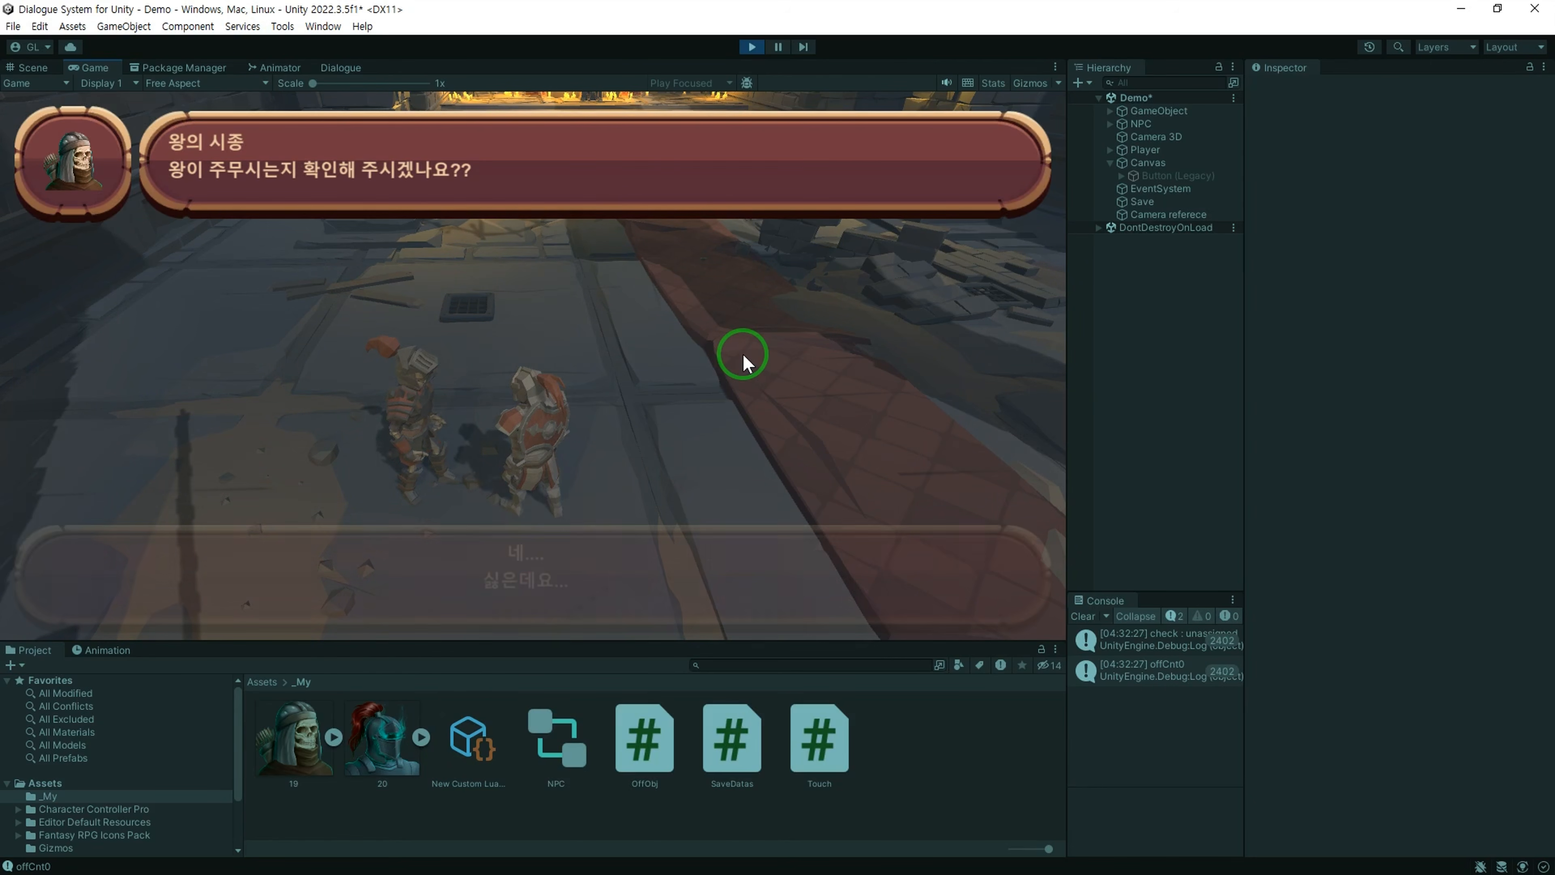
pyautogui.click(528, 548)
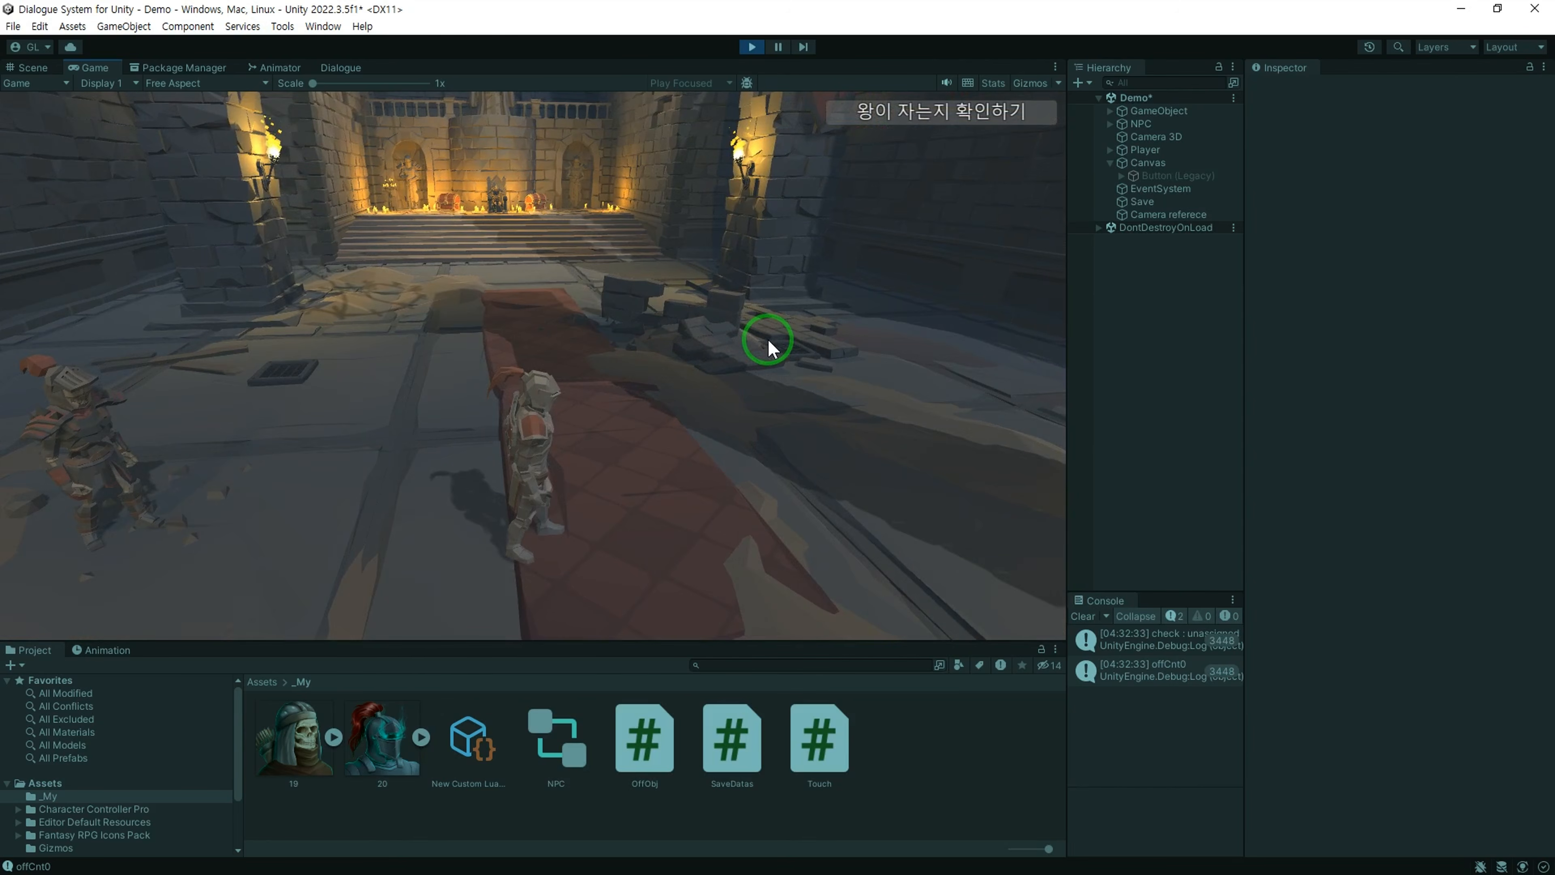
pyautogui.click(748, 346)
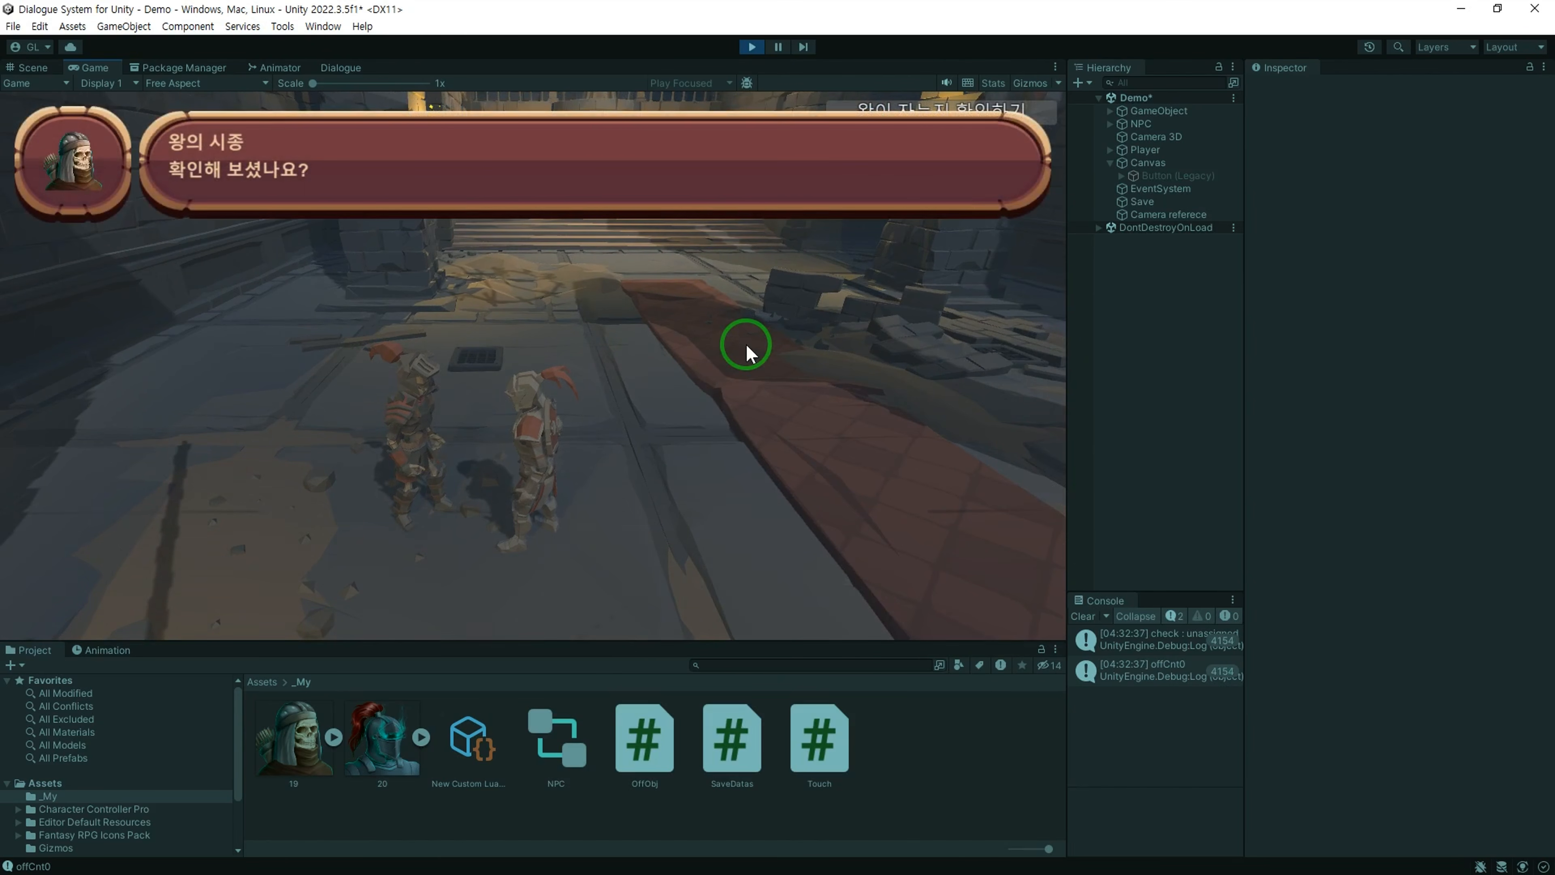
pyautogui.click(594, 545)
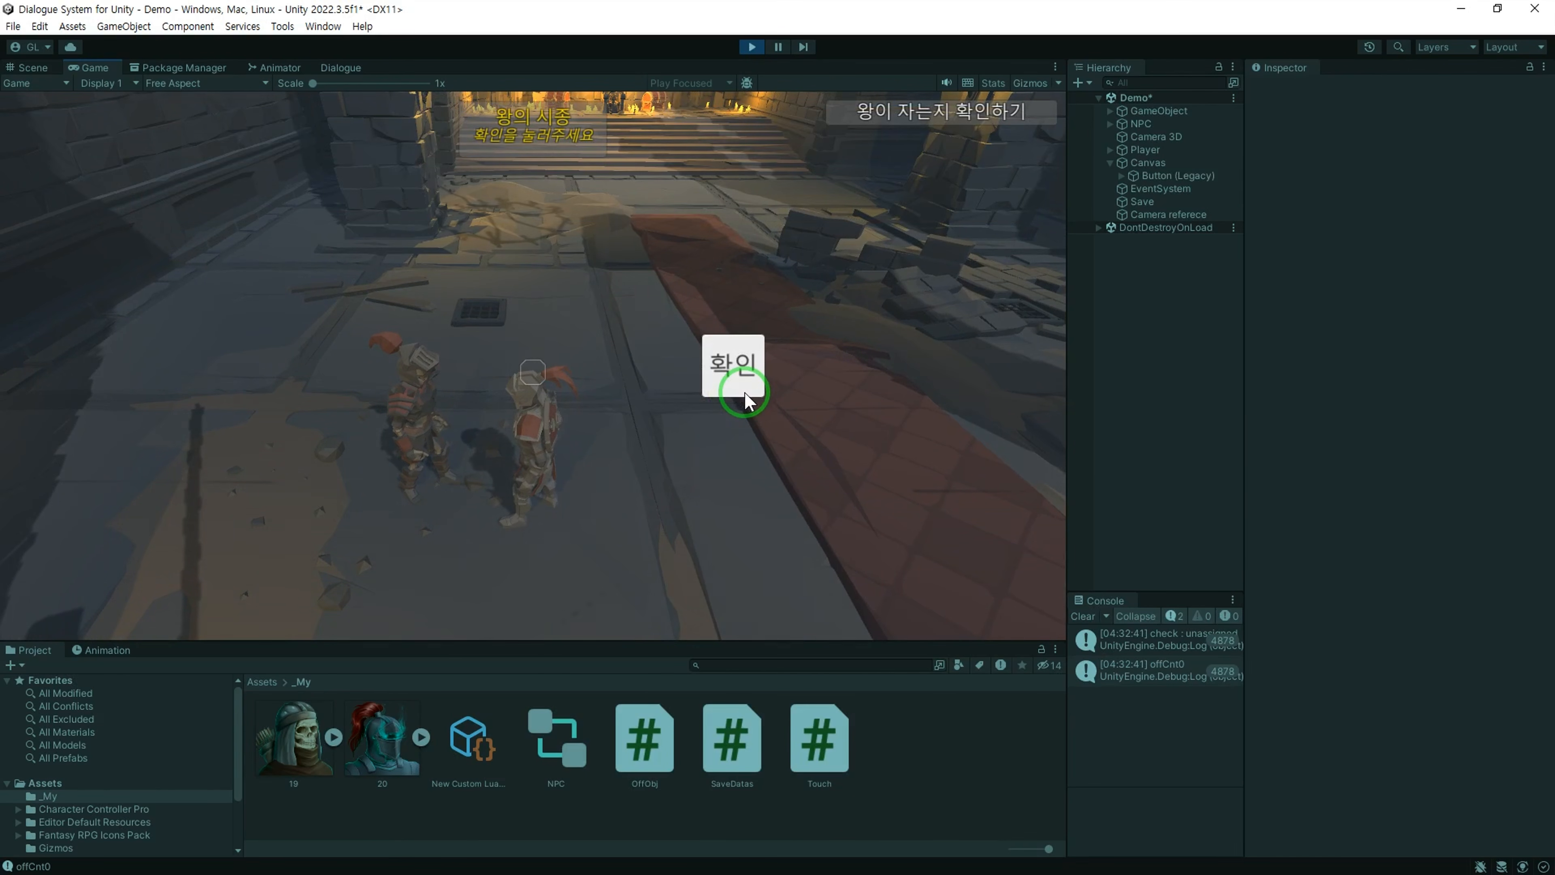
# Step: Walk the player character away from 왕의 시종 and up the steps toward the king's throne
pyautogui.click(745, 392)
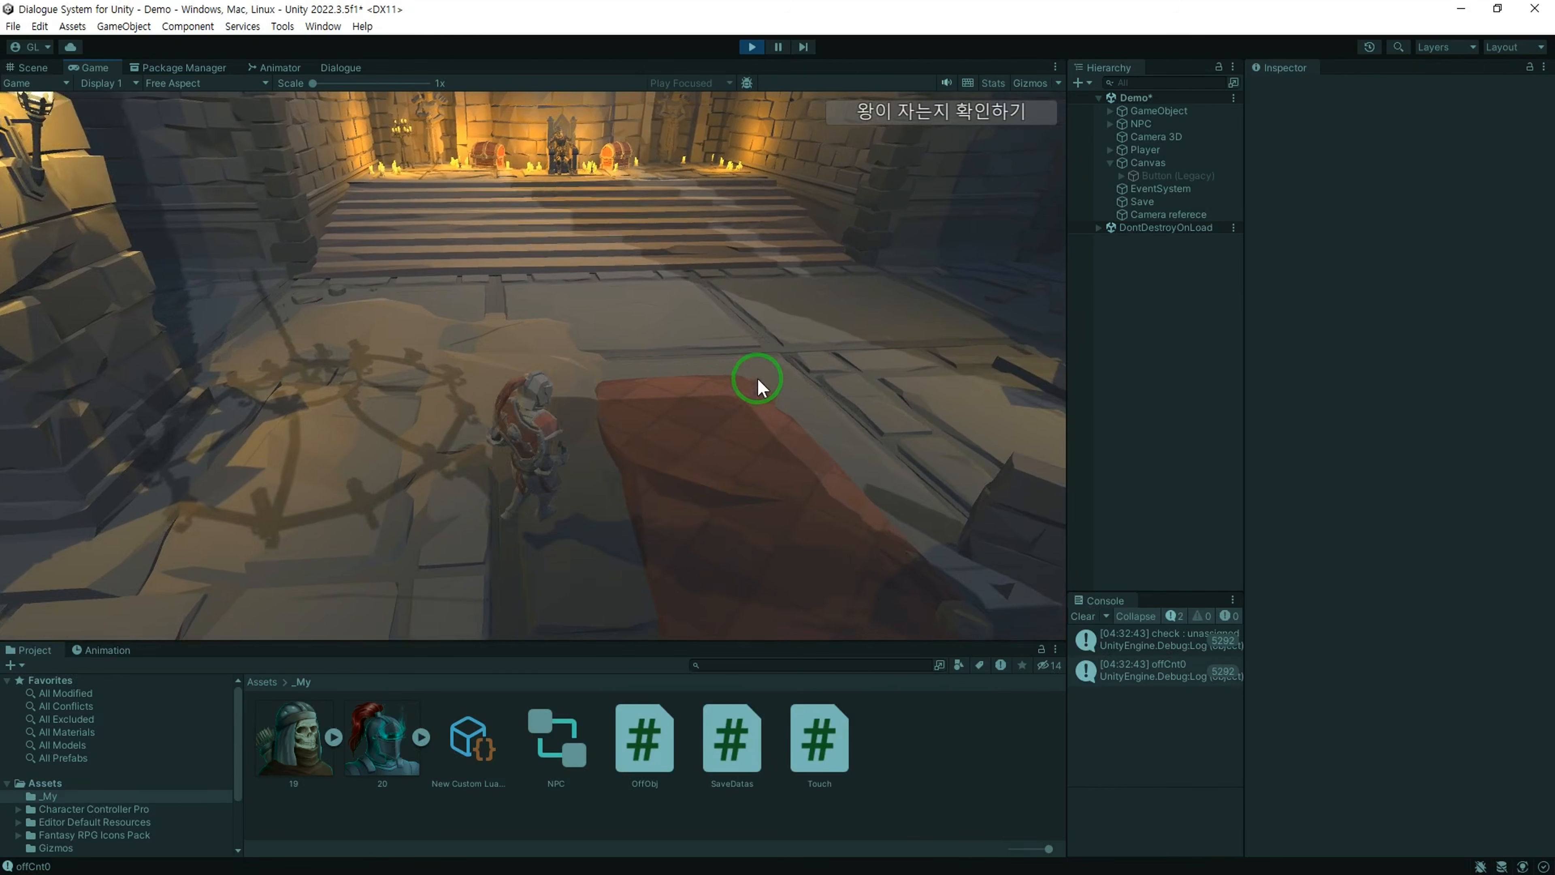
pyautogui.press('w')
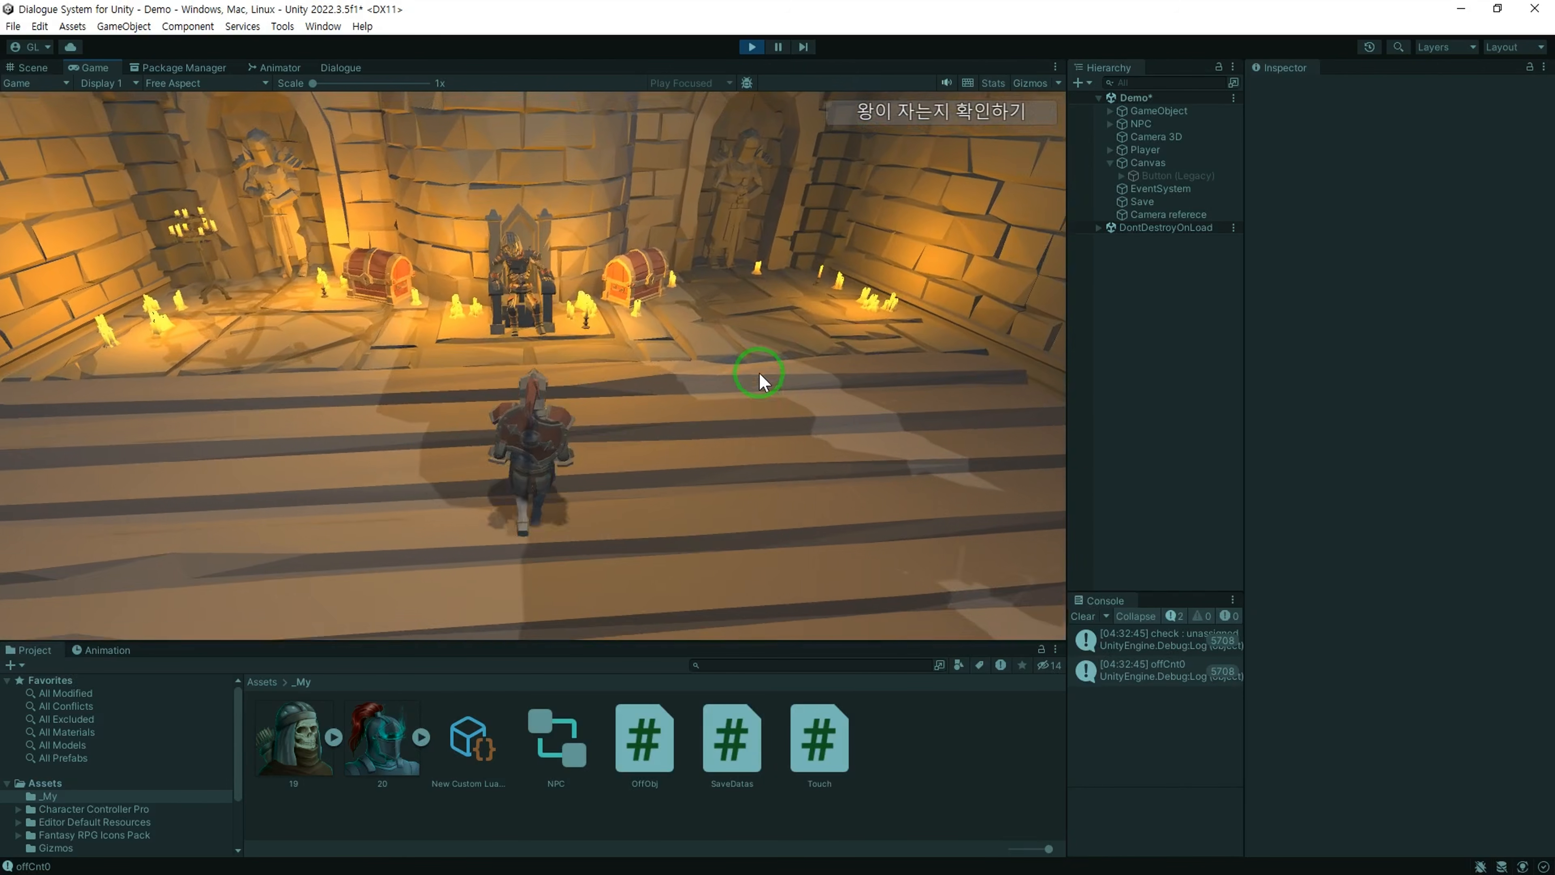